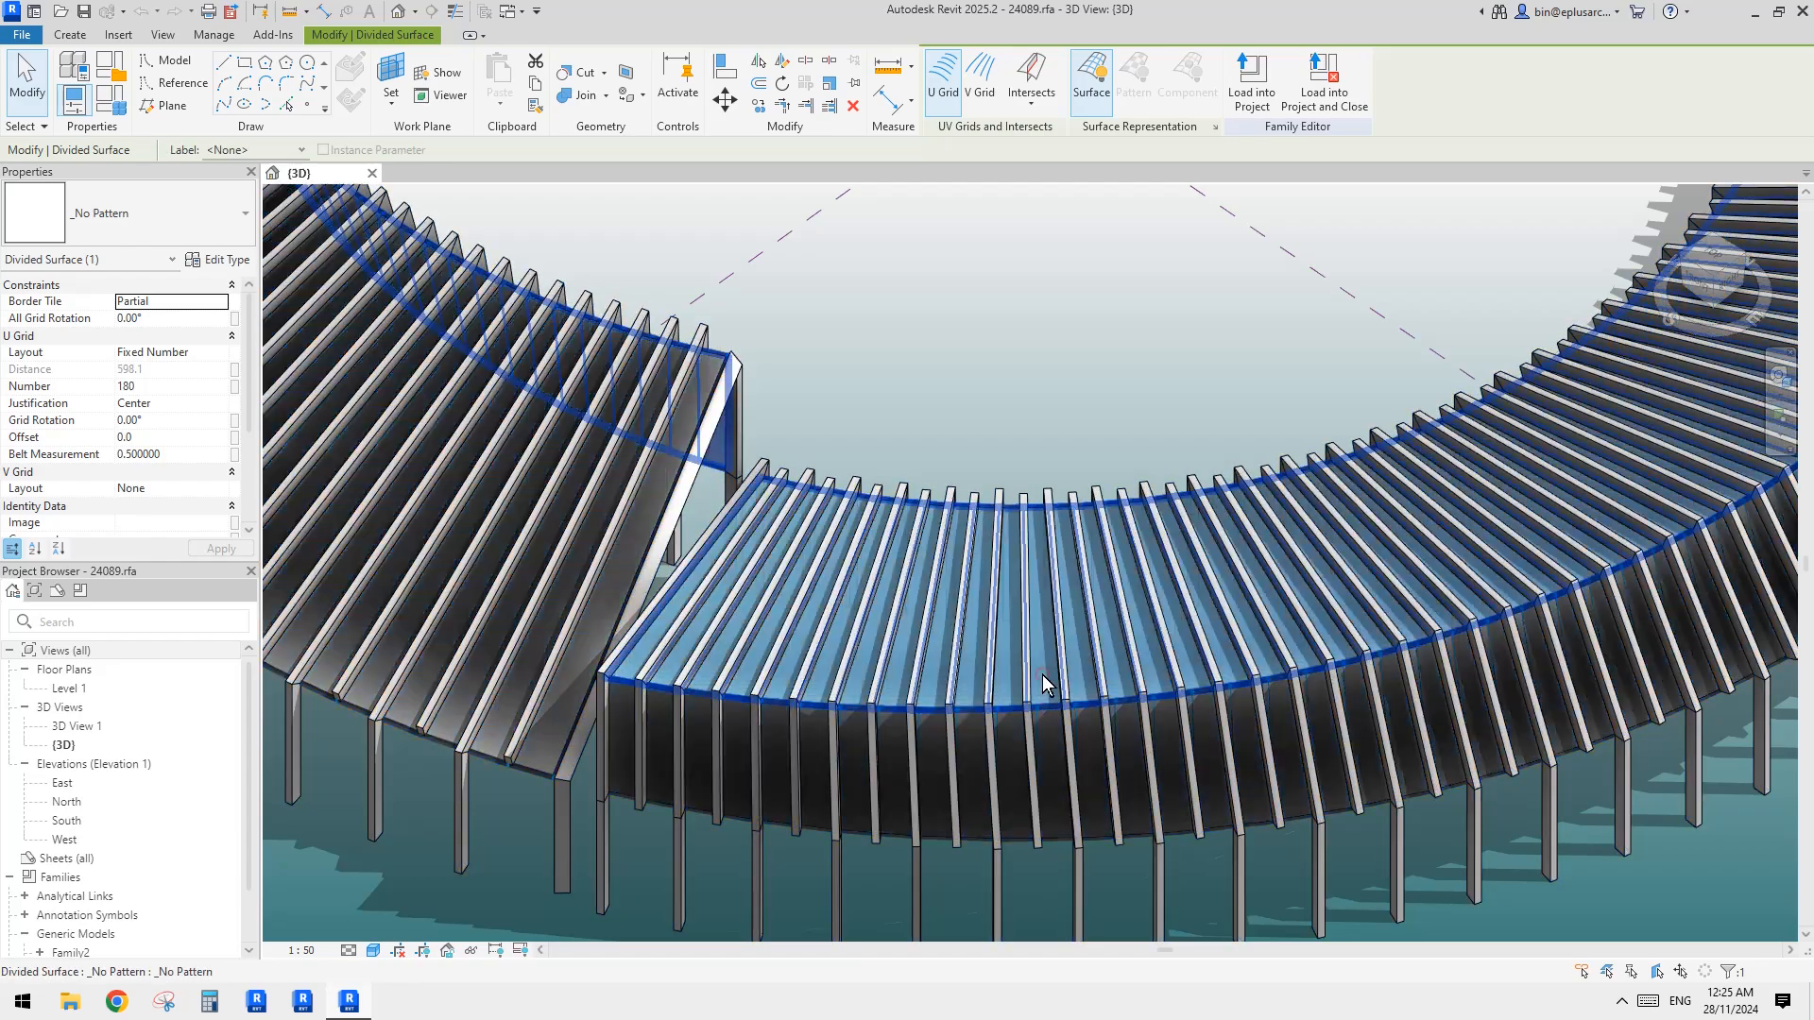
Turn off the original surface display for the outer side divided surface, keeping its nodes and UV grid lines
mouse_move(1080, 682)
middle_mouse_down("shift")
mouse_move(1053, 684)
mouse_move(1098, 710)
mouse_move(1178, 818)
mouse_move(1121, 713)
mouse_move(1092, 700)
middle_mouse_up("shift")
scroll(1101, 718, "up", 5)
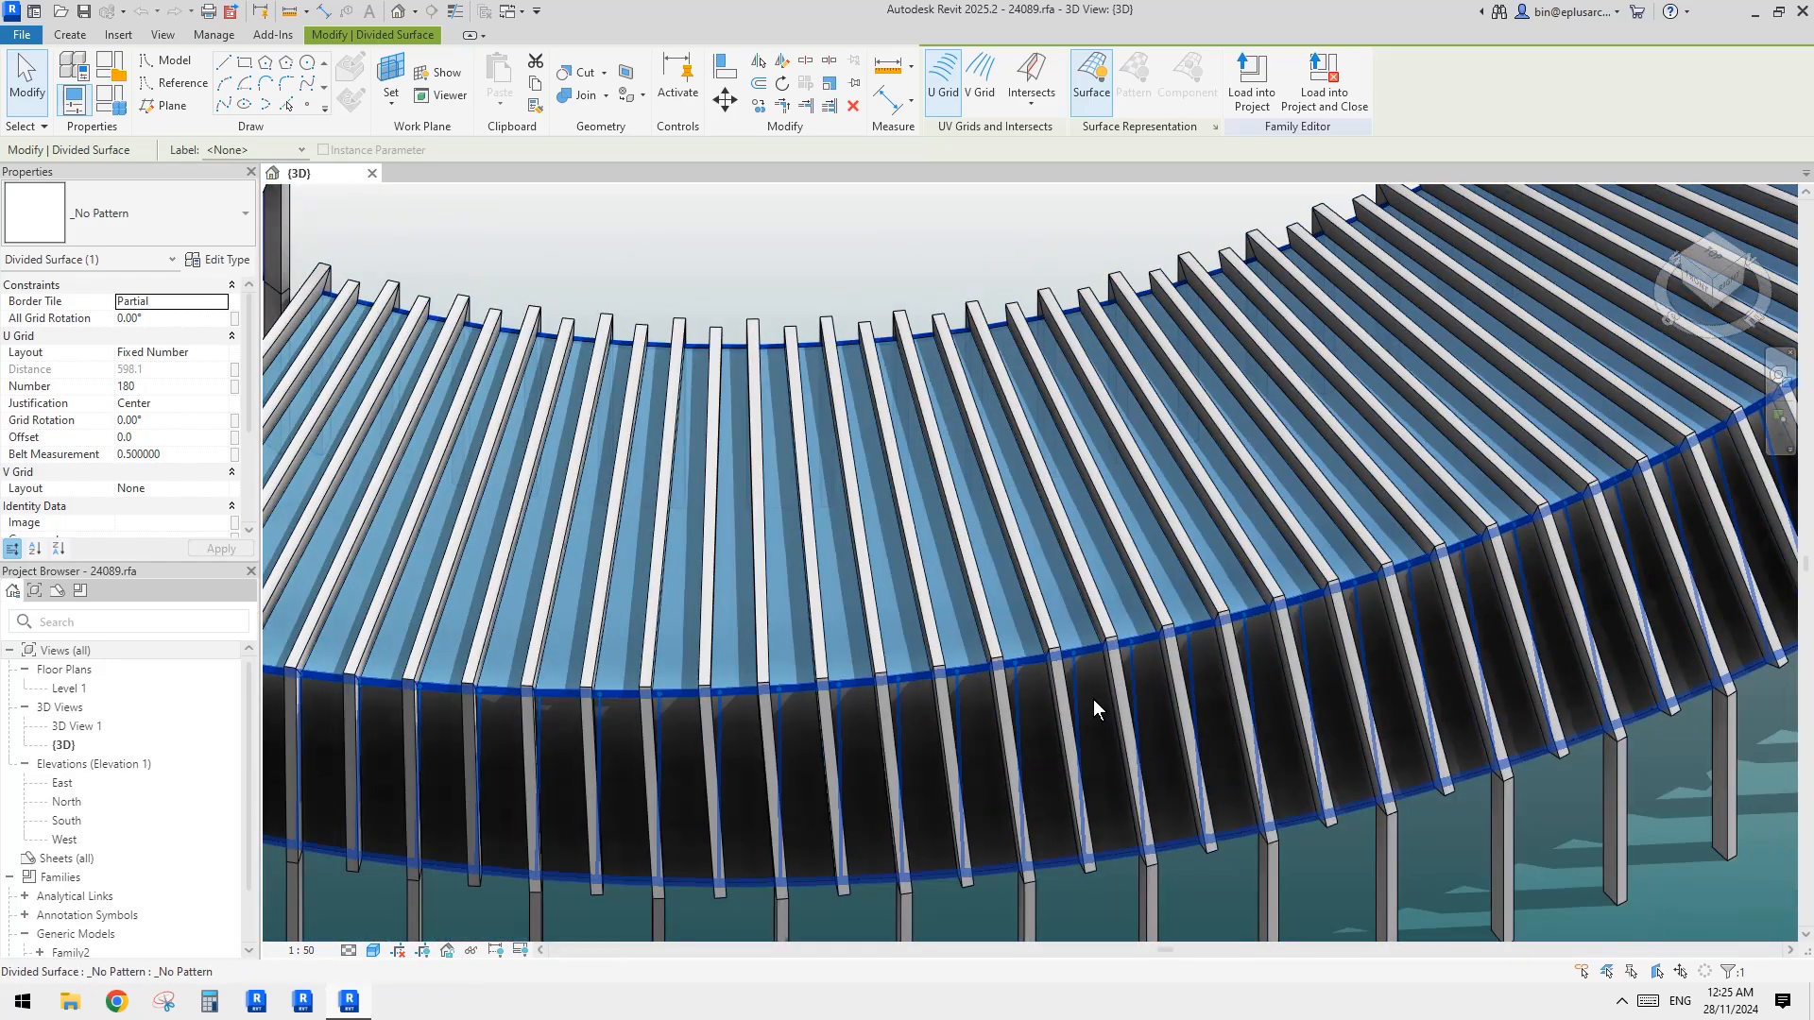
left_click(1092, 699)
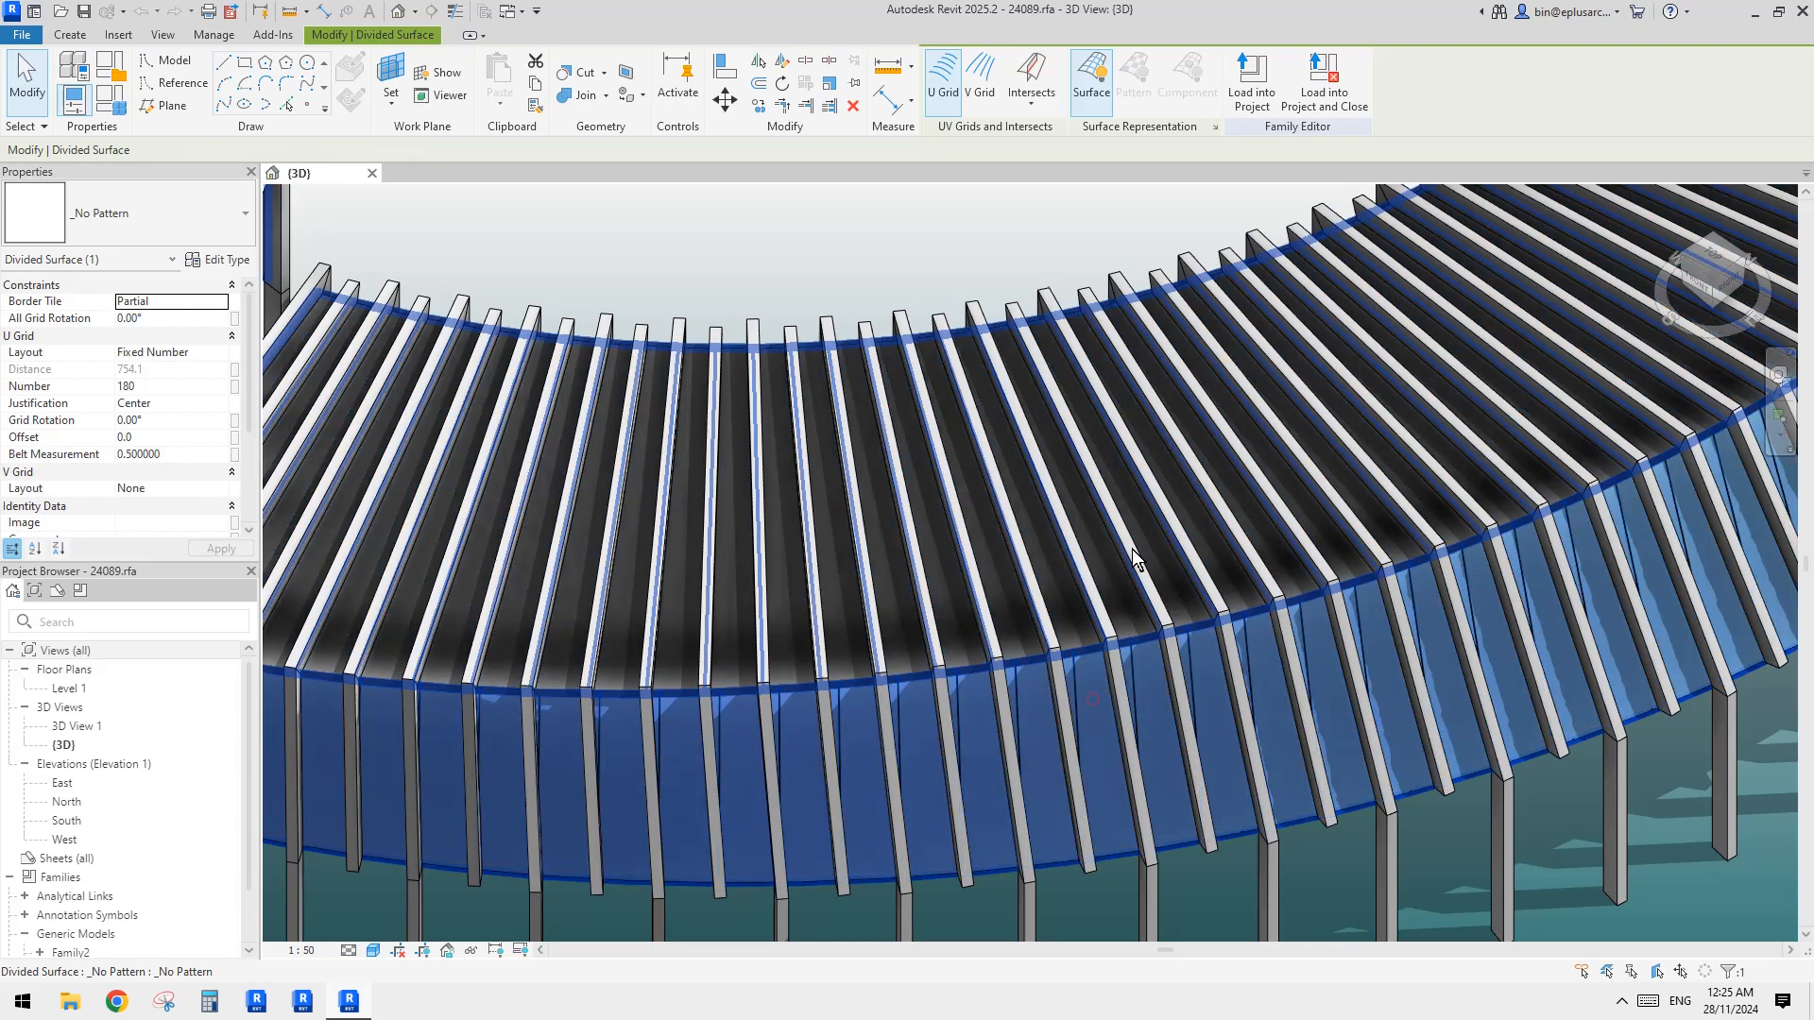
left_click(1215, 127)
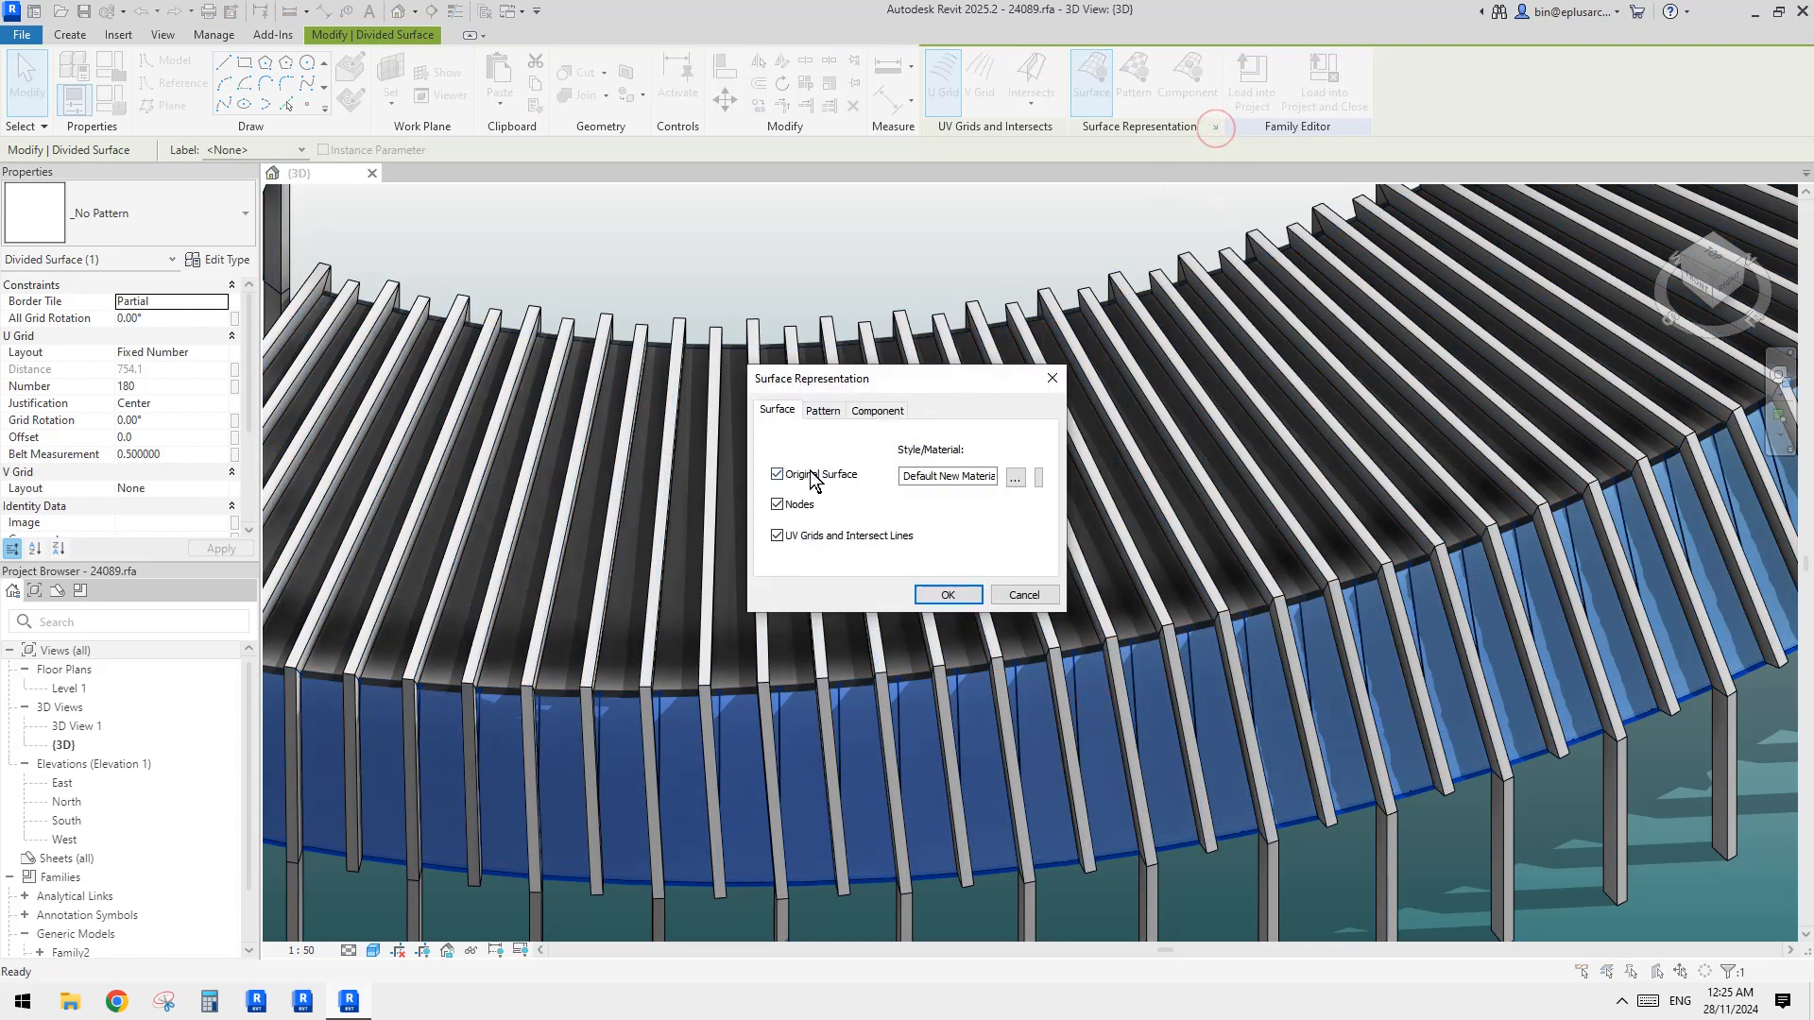
left_click(777, 474)
left_click(980, 599)
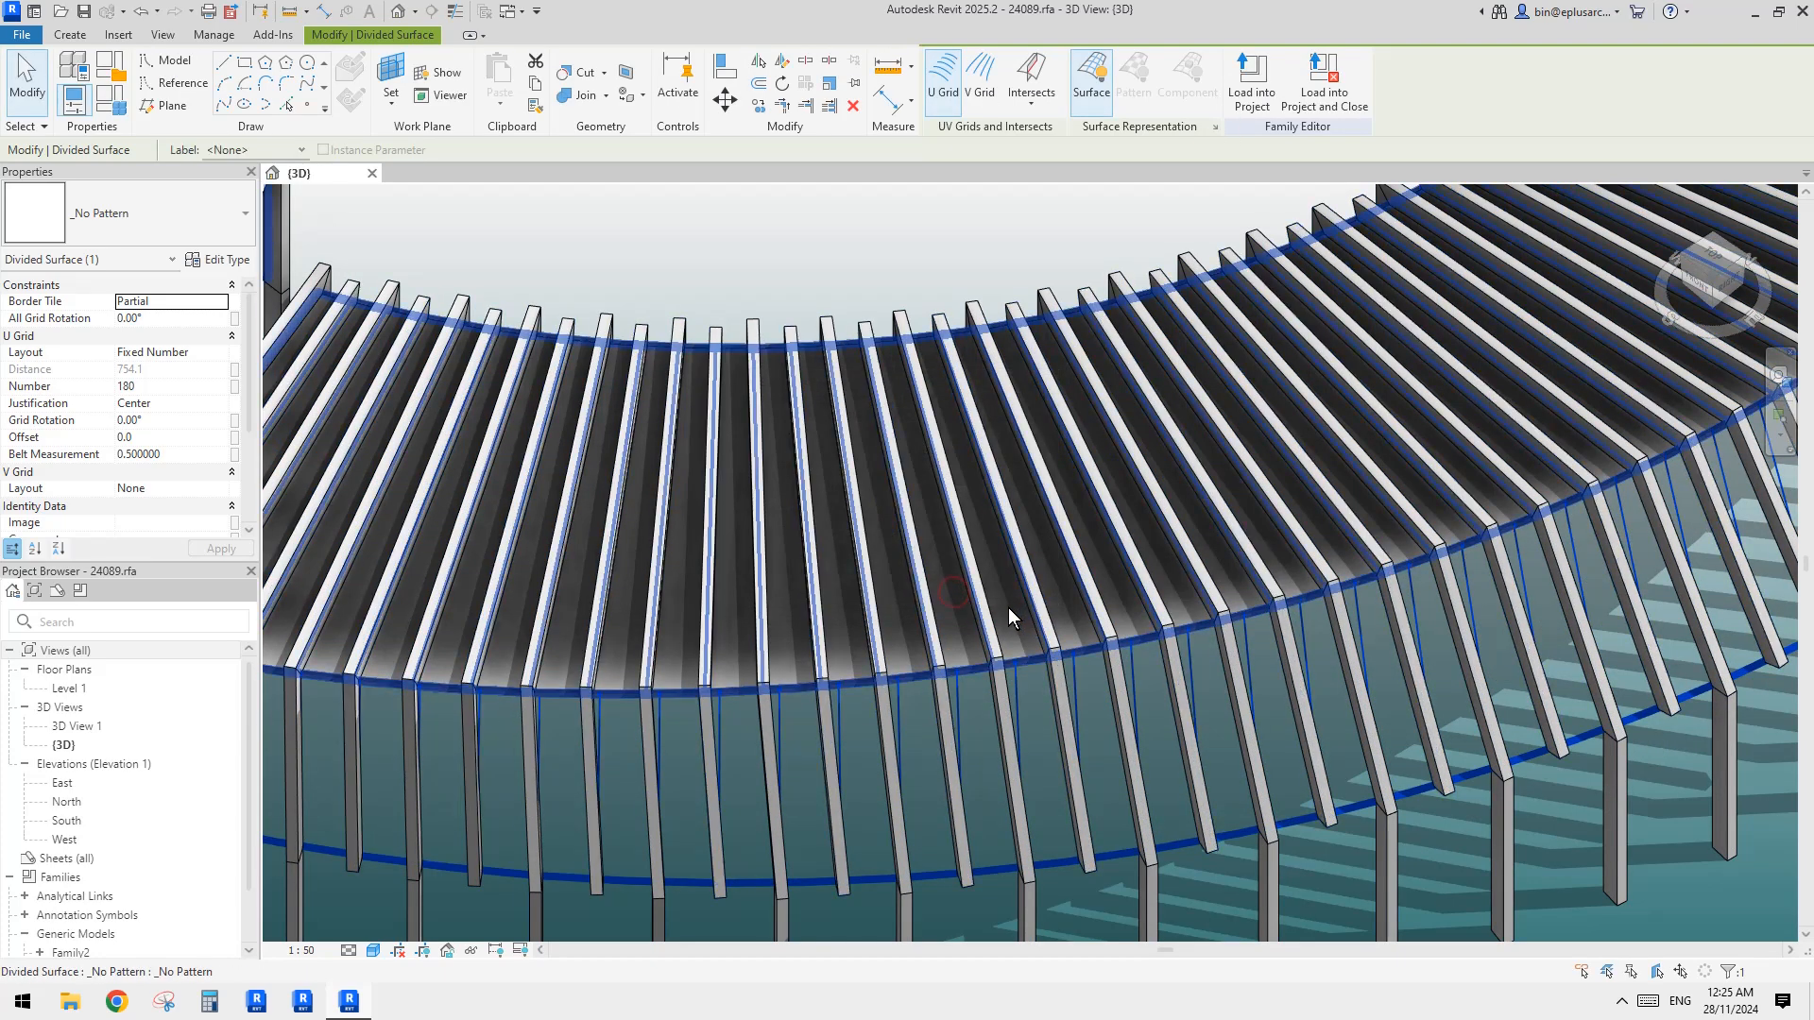
Turn off the original surface display for the top divided surface, keeping its nodes and UV grid lines
left_click(1007, 609)
left_click(1215, 128)
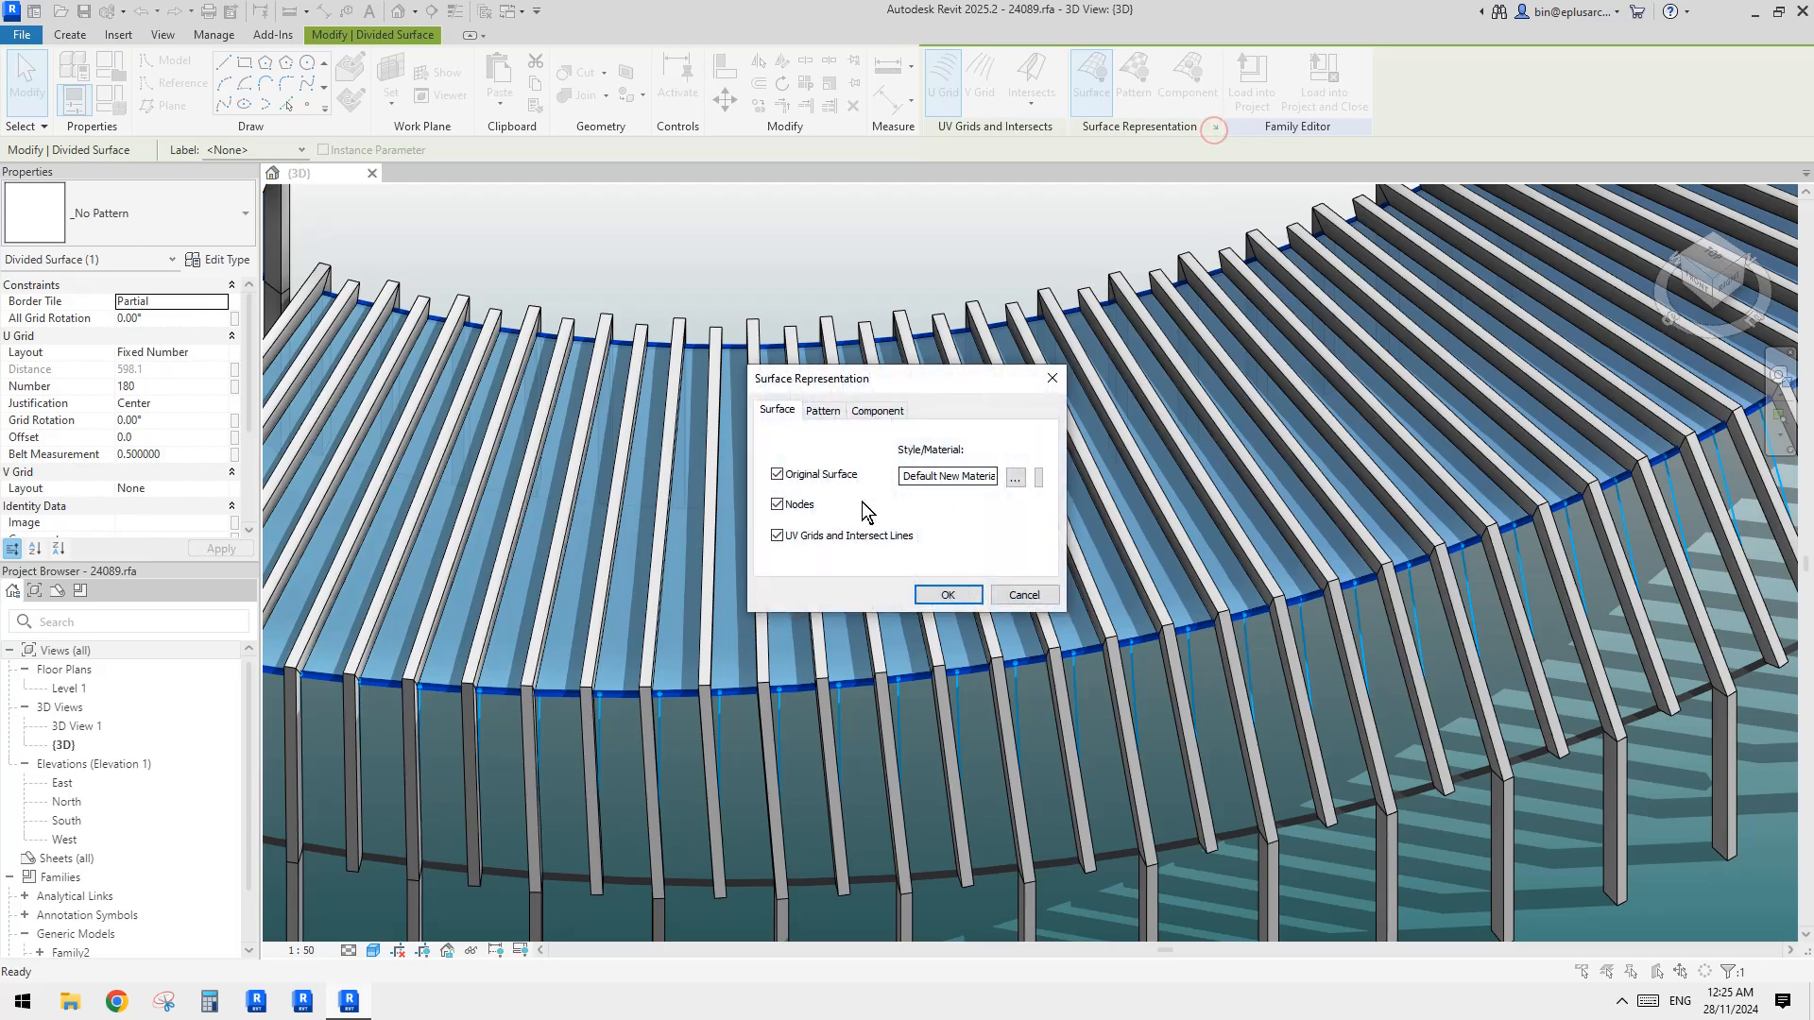
left_click(778, 475)
left_click(956, 594)
key("Escape")
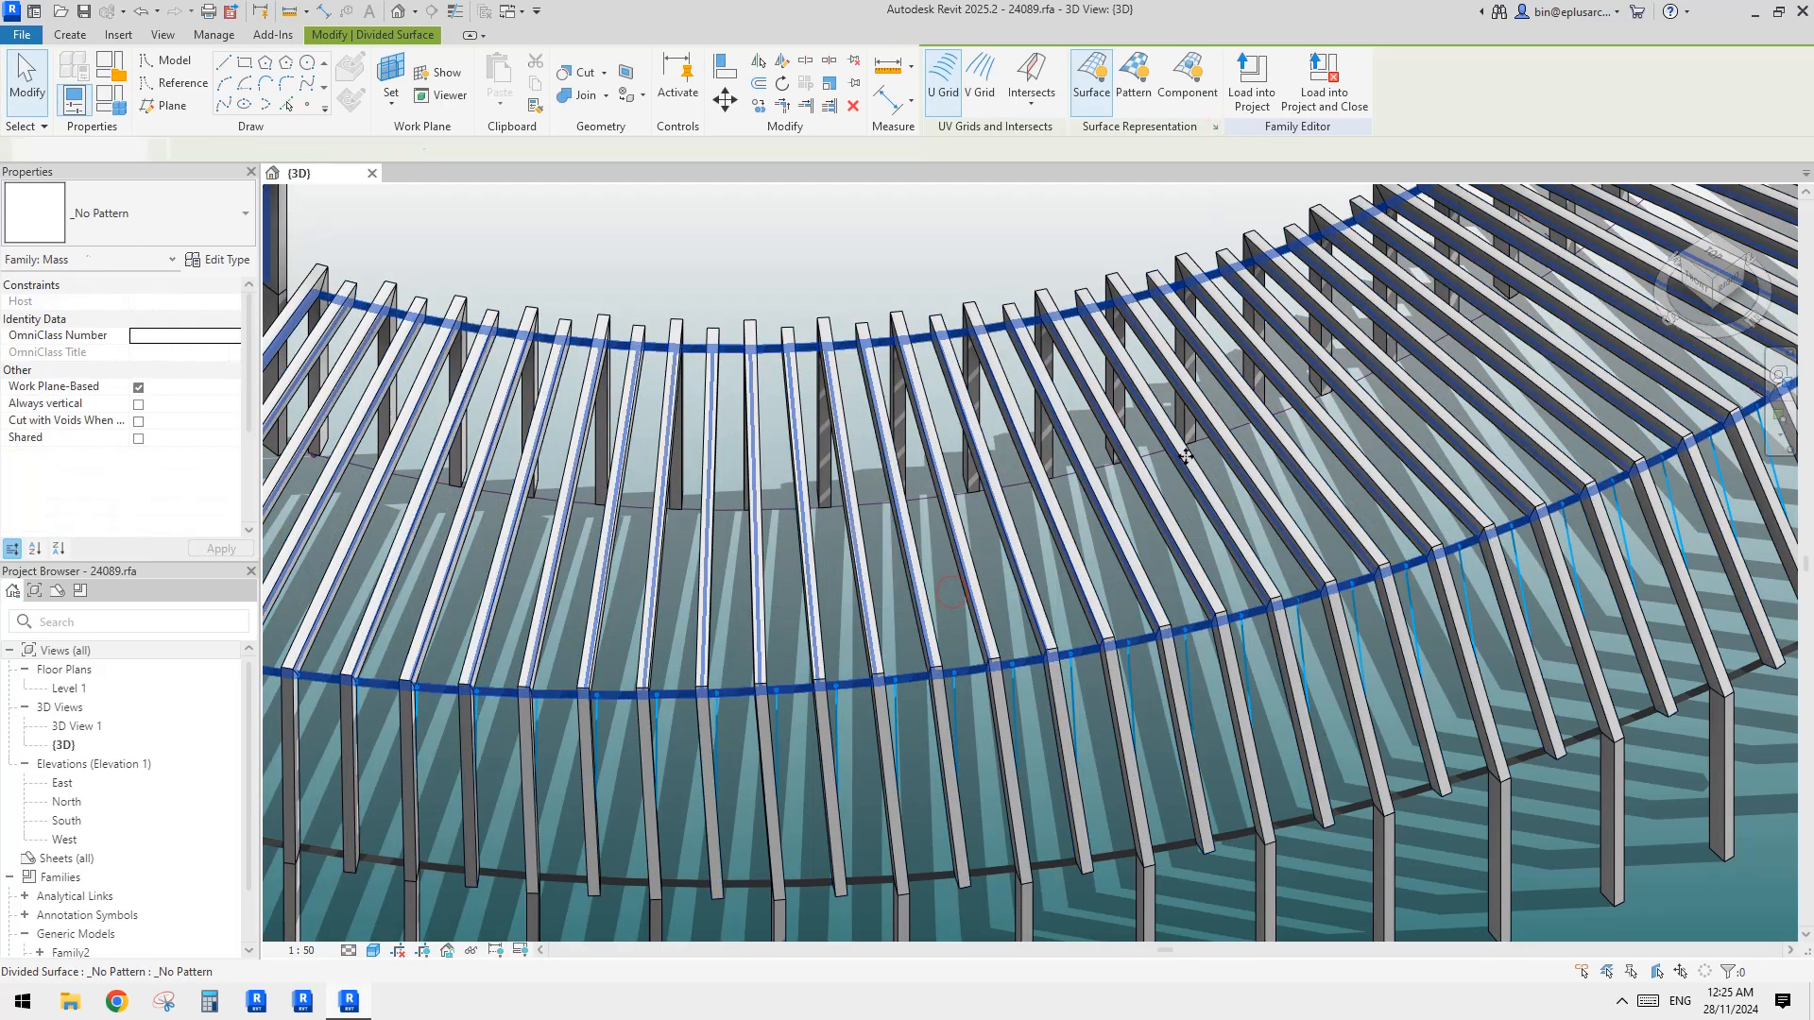
Temporarily hide both frame repeaters so that only the divided surfaces' grids remain in the 3D view
scroll(954, 601, "down", 1)
middle_click_drag(954, 601, 1025, 419)
scroll(819, 525, "up", 3)
left_click(818, 526)
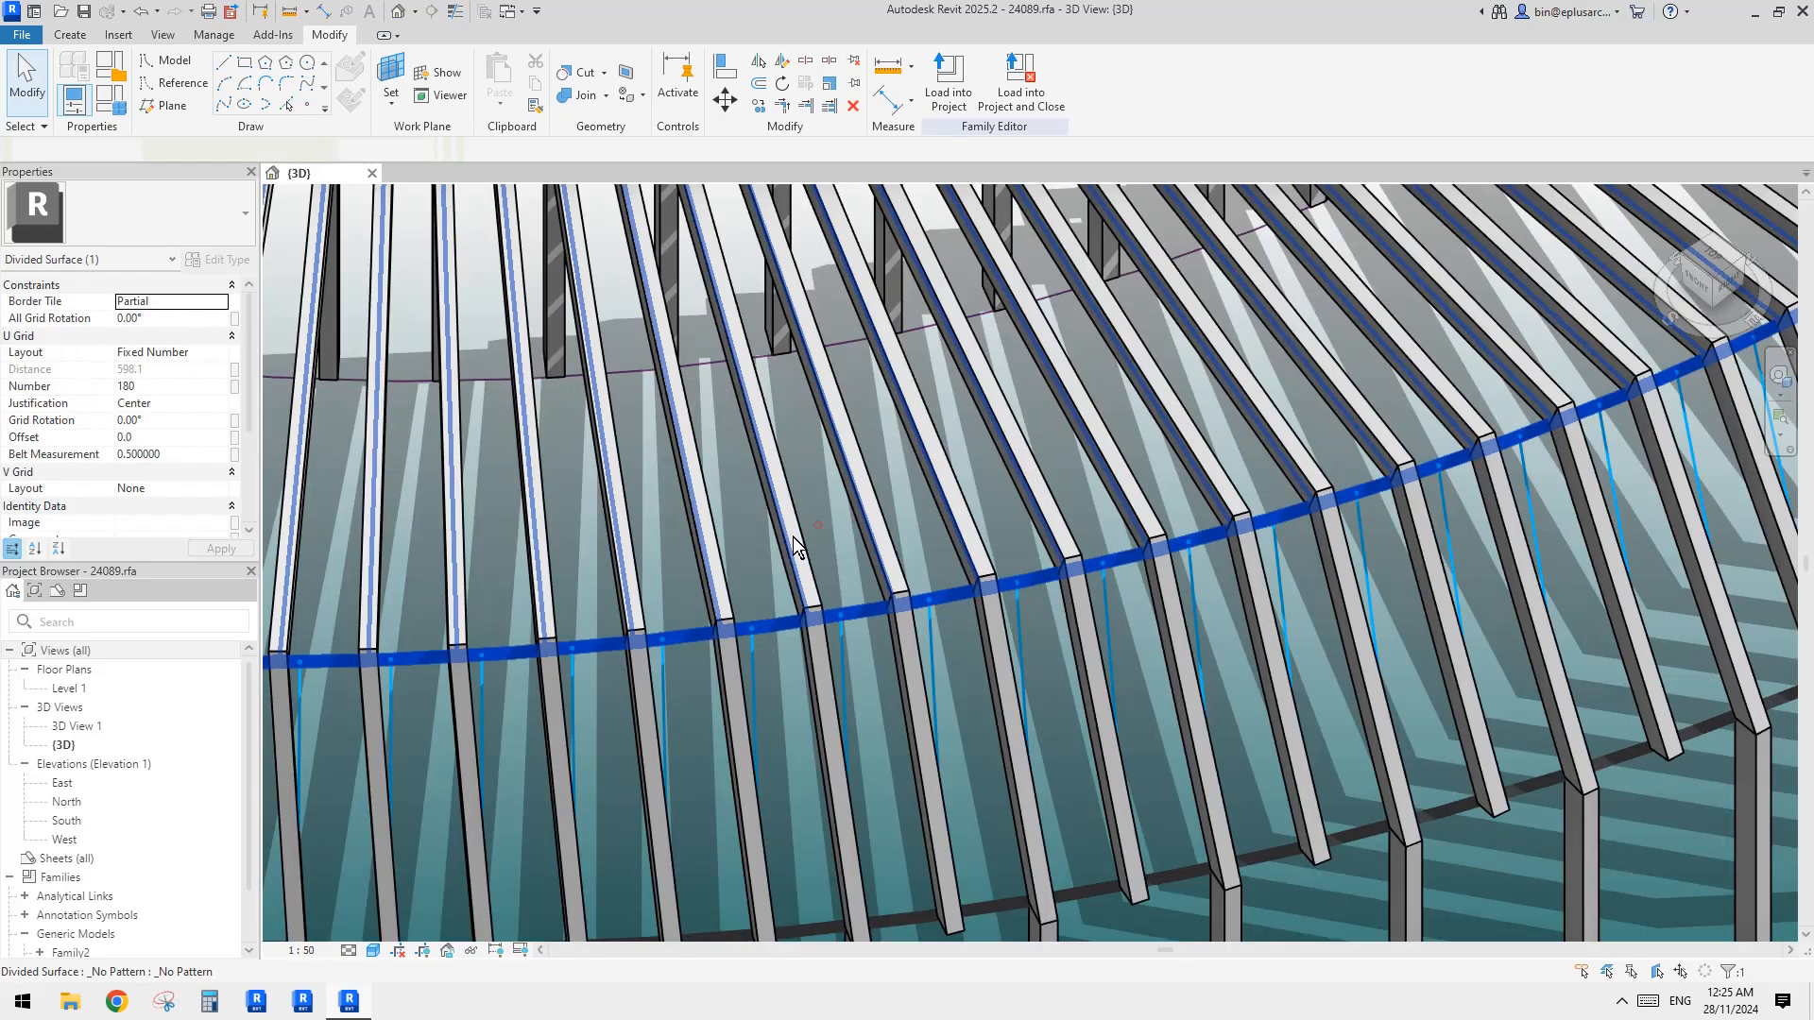
scroll(795, 527, "down", 2)
middle_click_drag(796, 528, 919, 476)
left_click(920, 476)
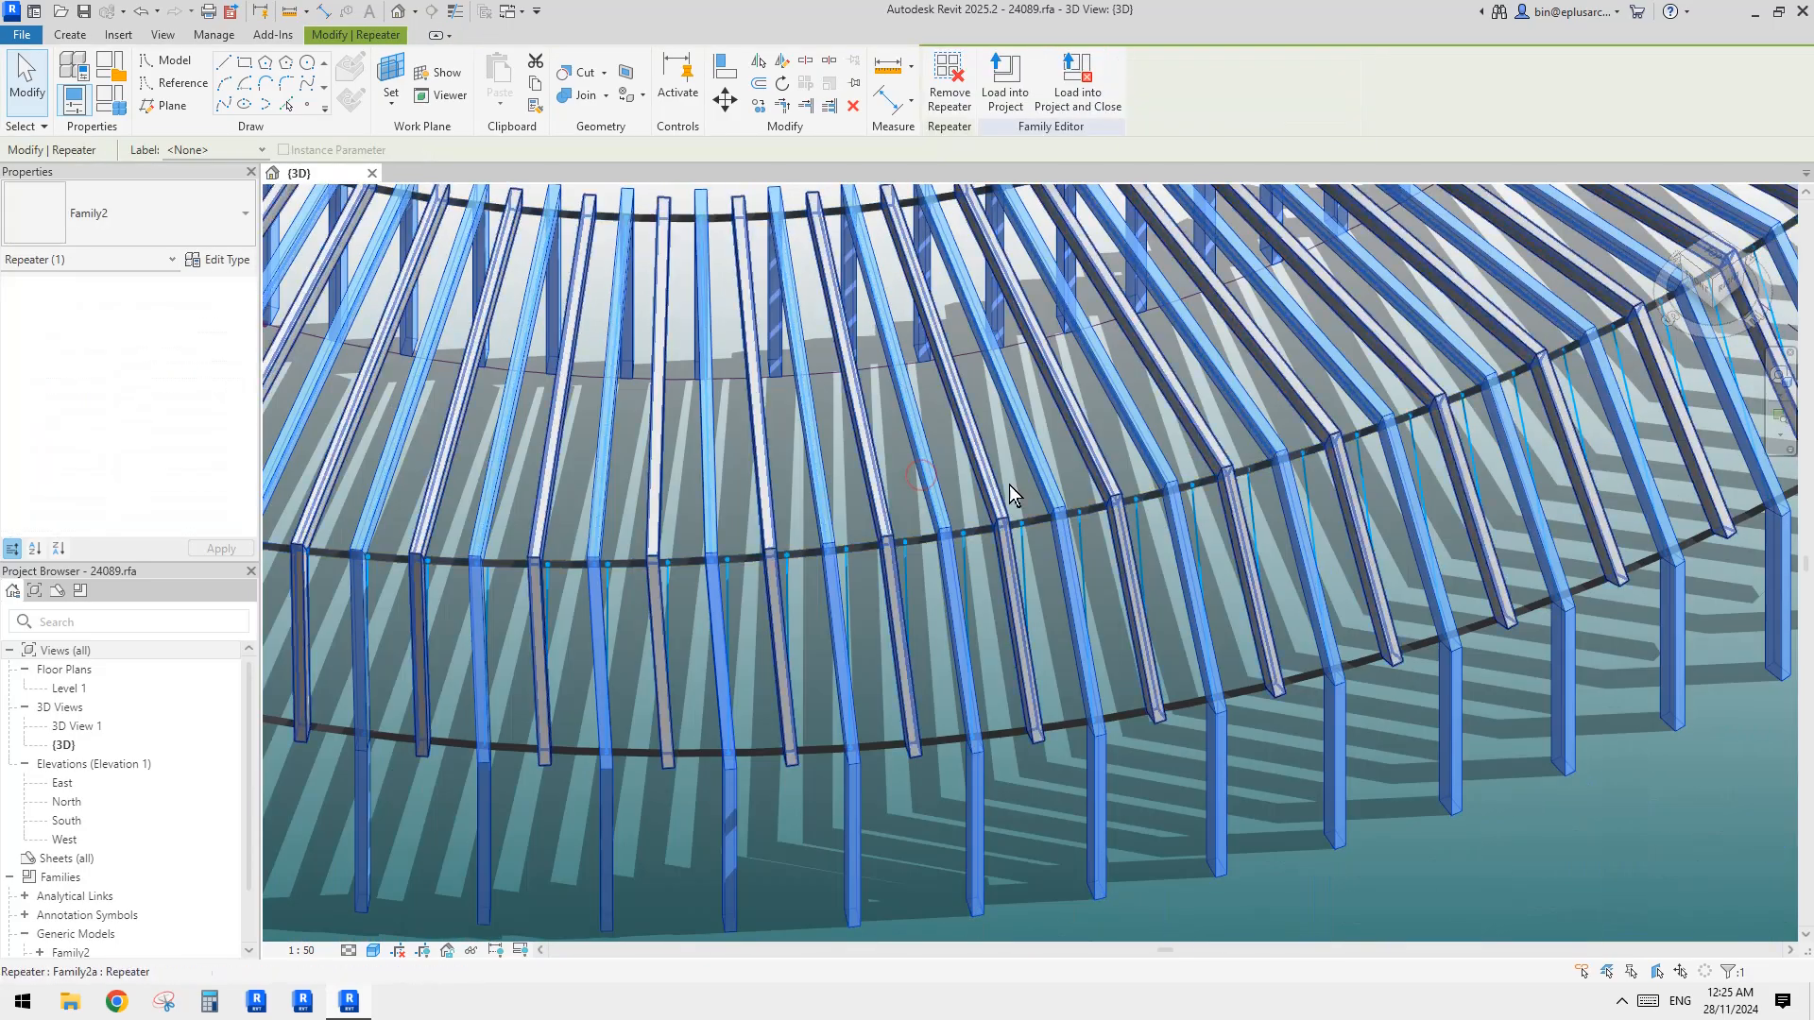
key("h")
key("i")
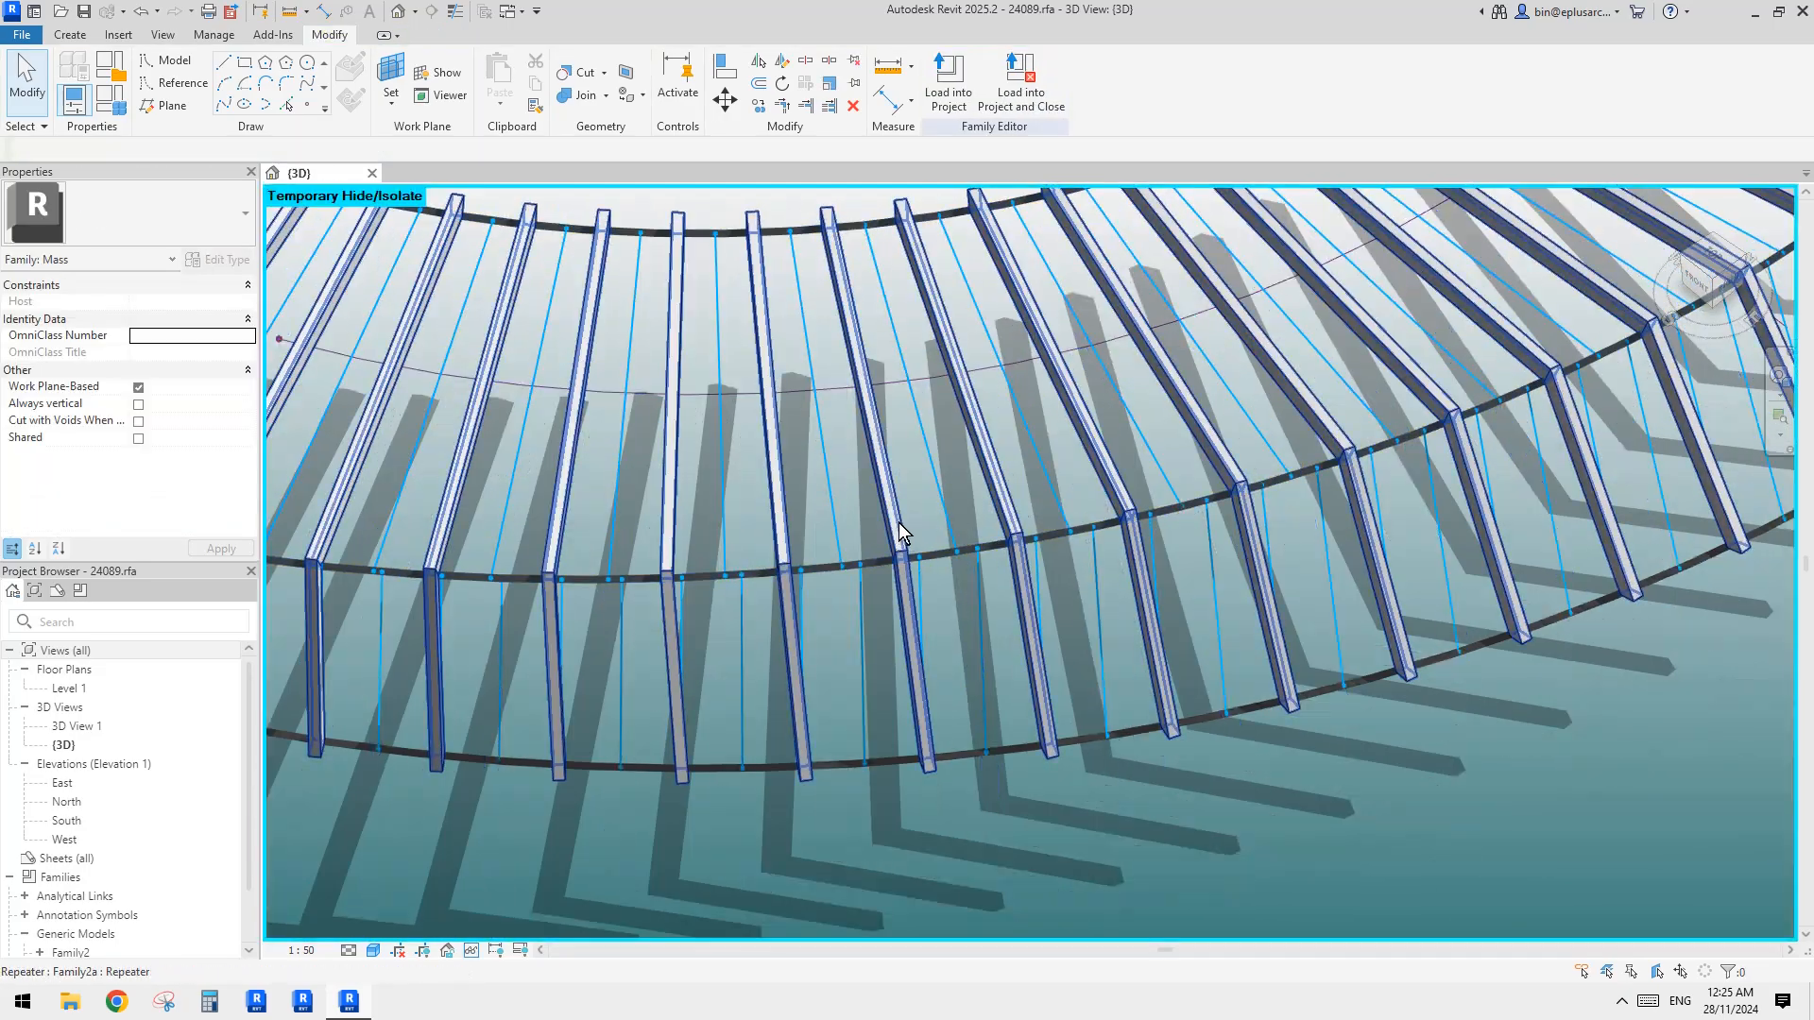
key("Escape")
scroll(1005, 509, "down", 3)
scroll(813, 587, "up", 2)
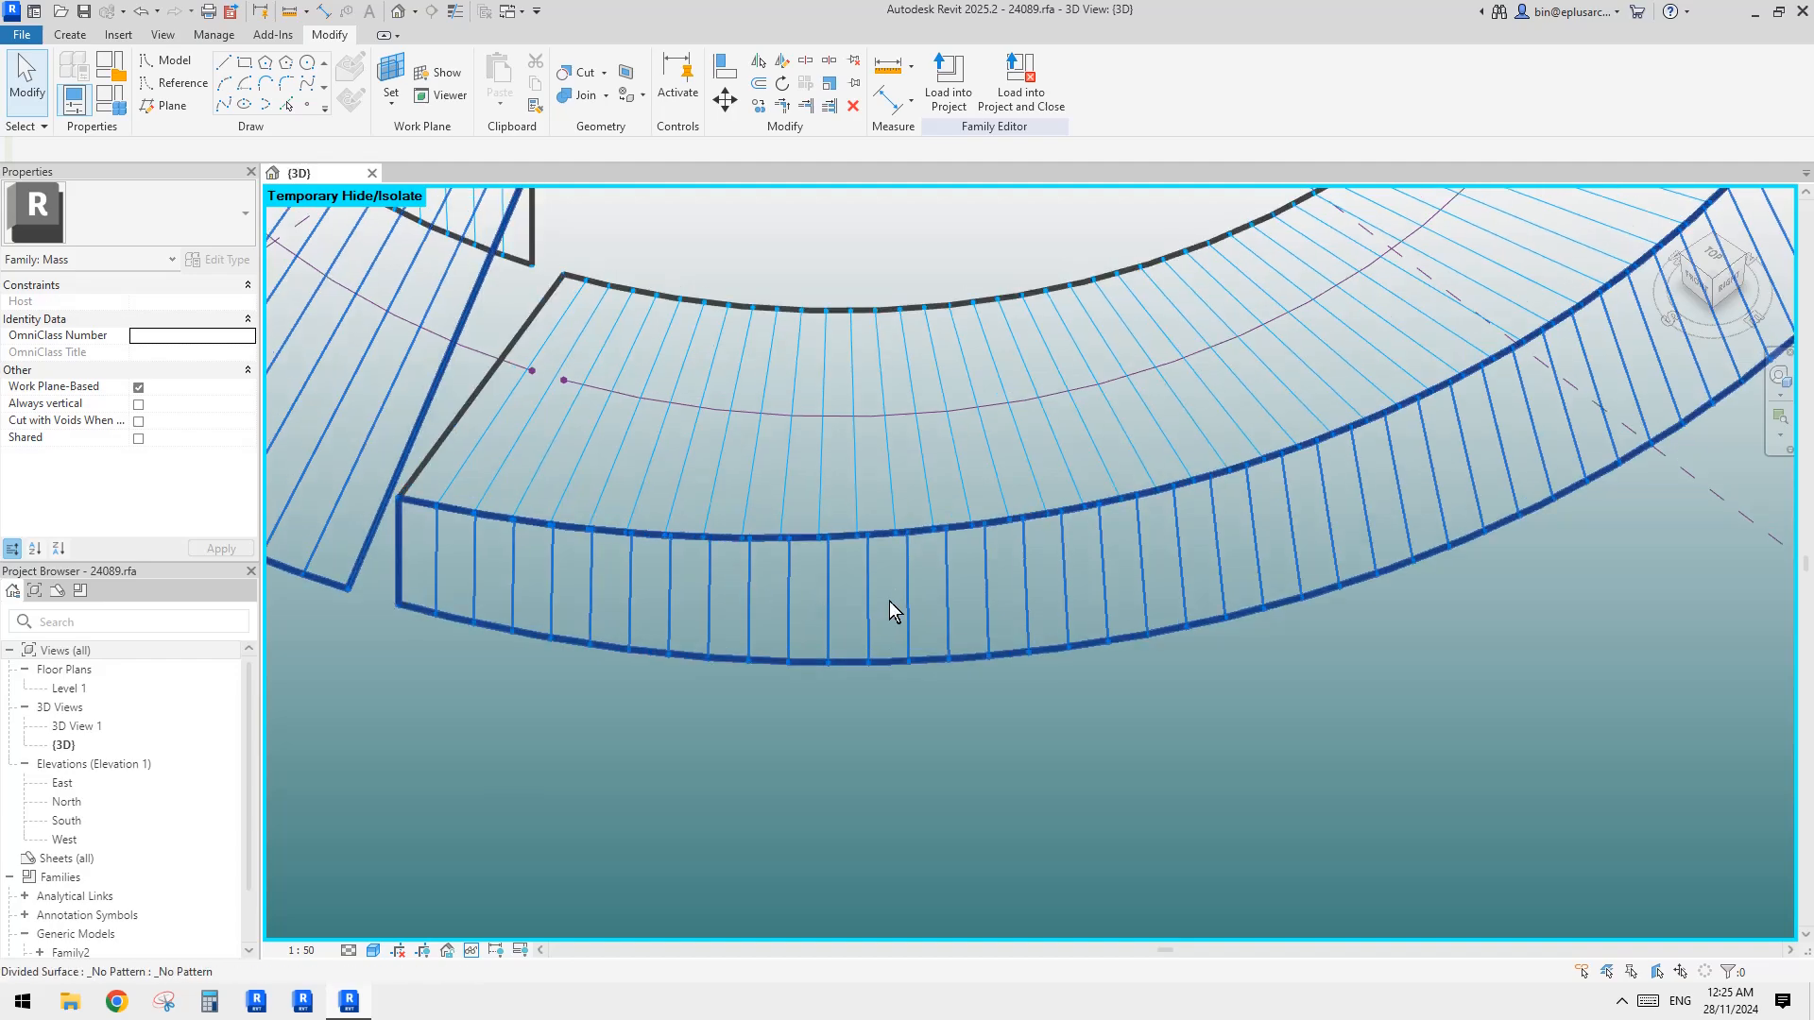
Examine the ring in top view to compare how the grid lines of the two divided surfaces meet along their shared edge
left_click(1102, 540)
middle_click_drag(1102, 540, 1229, 554, "shift")
key("Escape")
mouse_move(1357, 620)
middle_mouse_down("shift")
mouse_move(1255, 548)
mouse_move(1277, 523)
mouse_move(1228, 570)
mouse_move(1316, 615)
mouse_move(1444, 624)
mouse_move(1347, 556)
mouse_move(1243, 616)
mouse_move(1176, 610)
middle_mouse_up("shift")
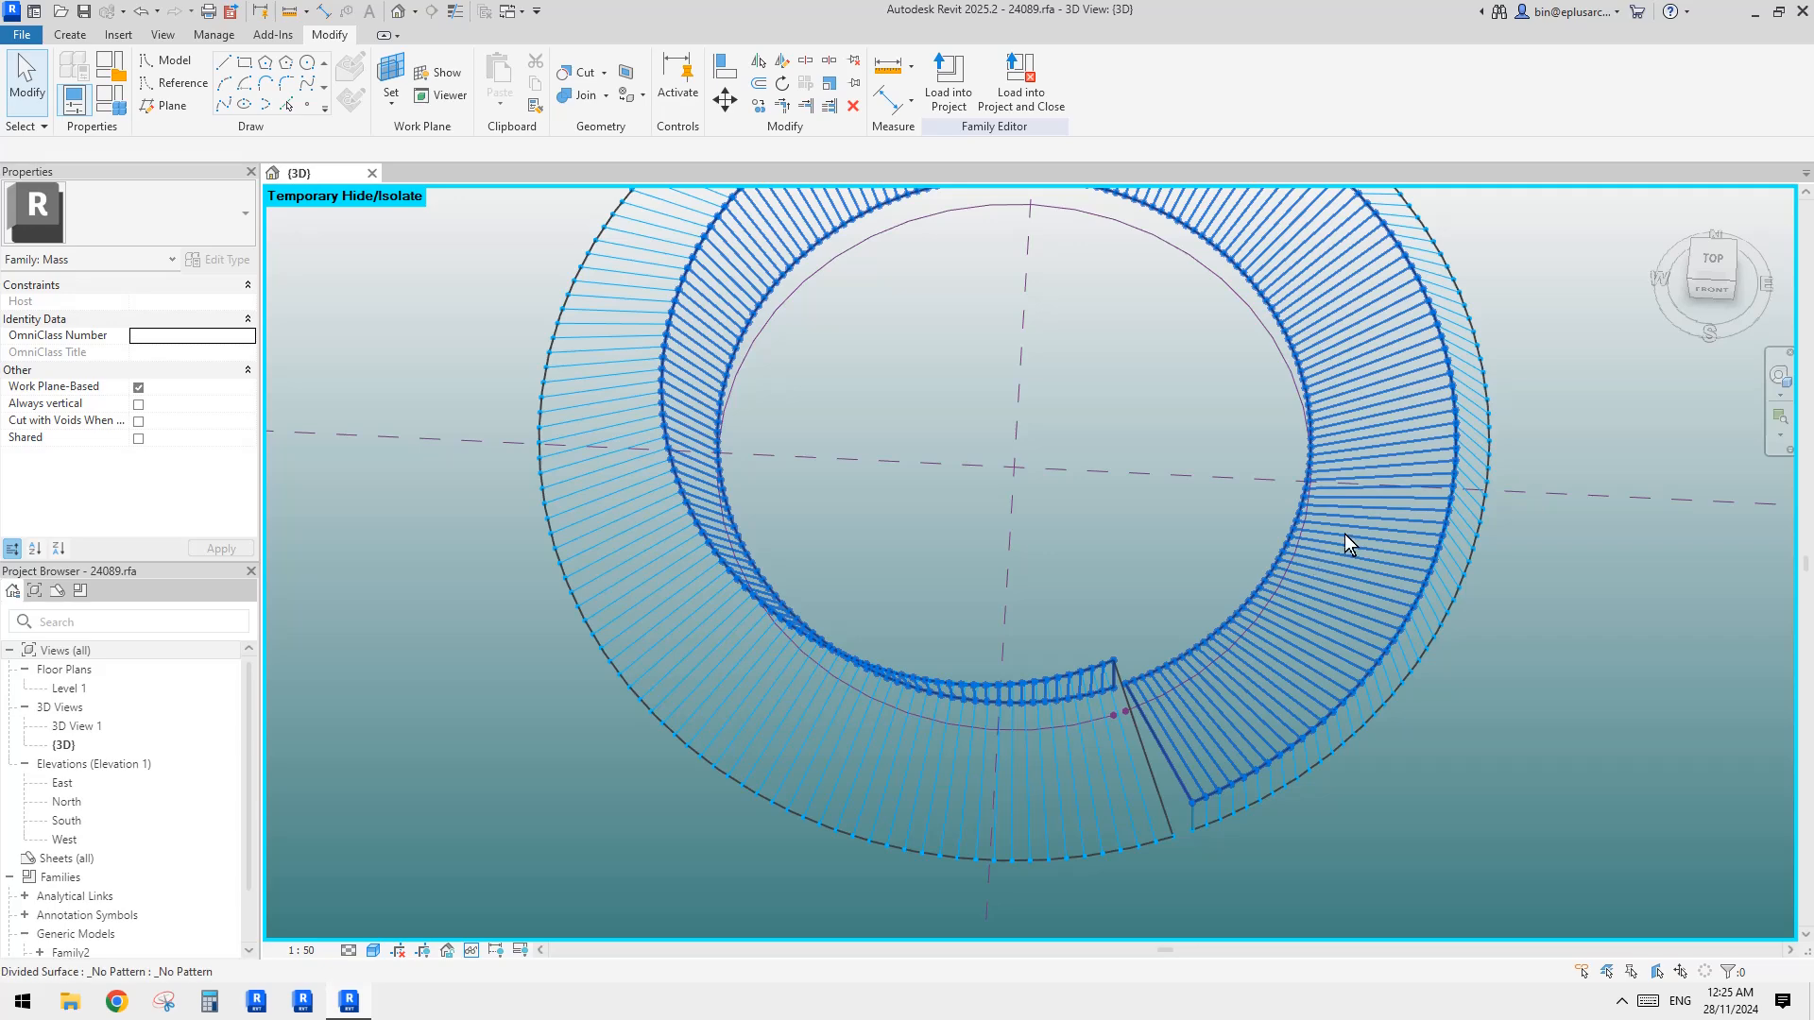
middle_click_drag(1421, 462, 1417, 474)
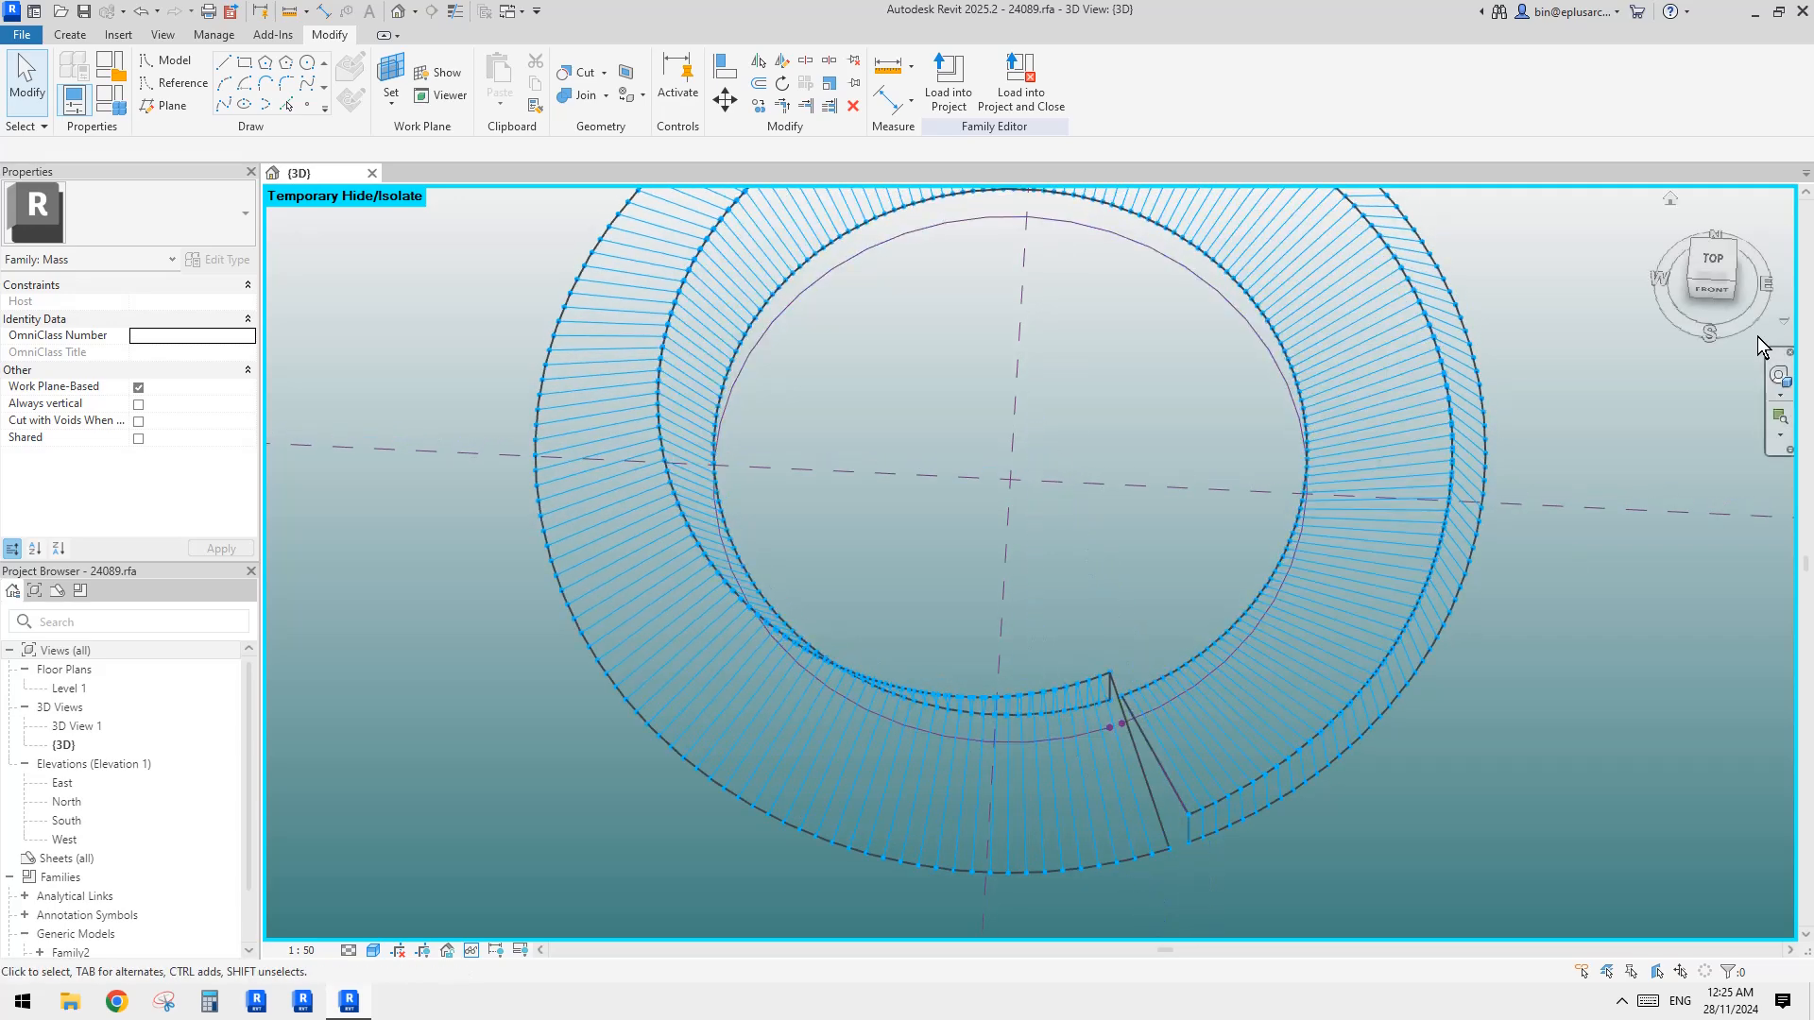
left_click(1715, 261)
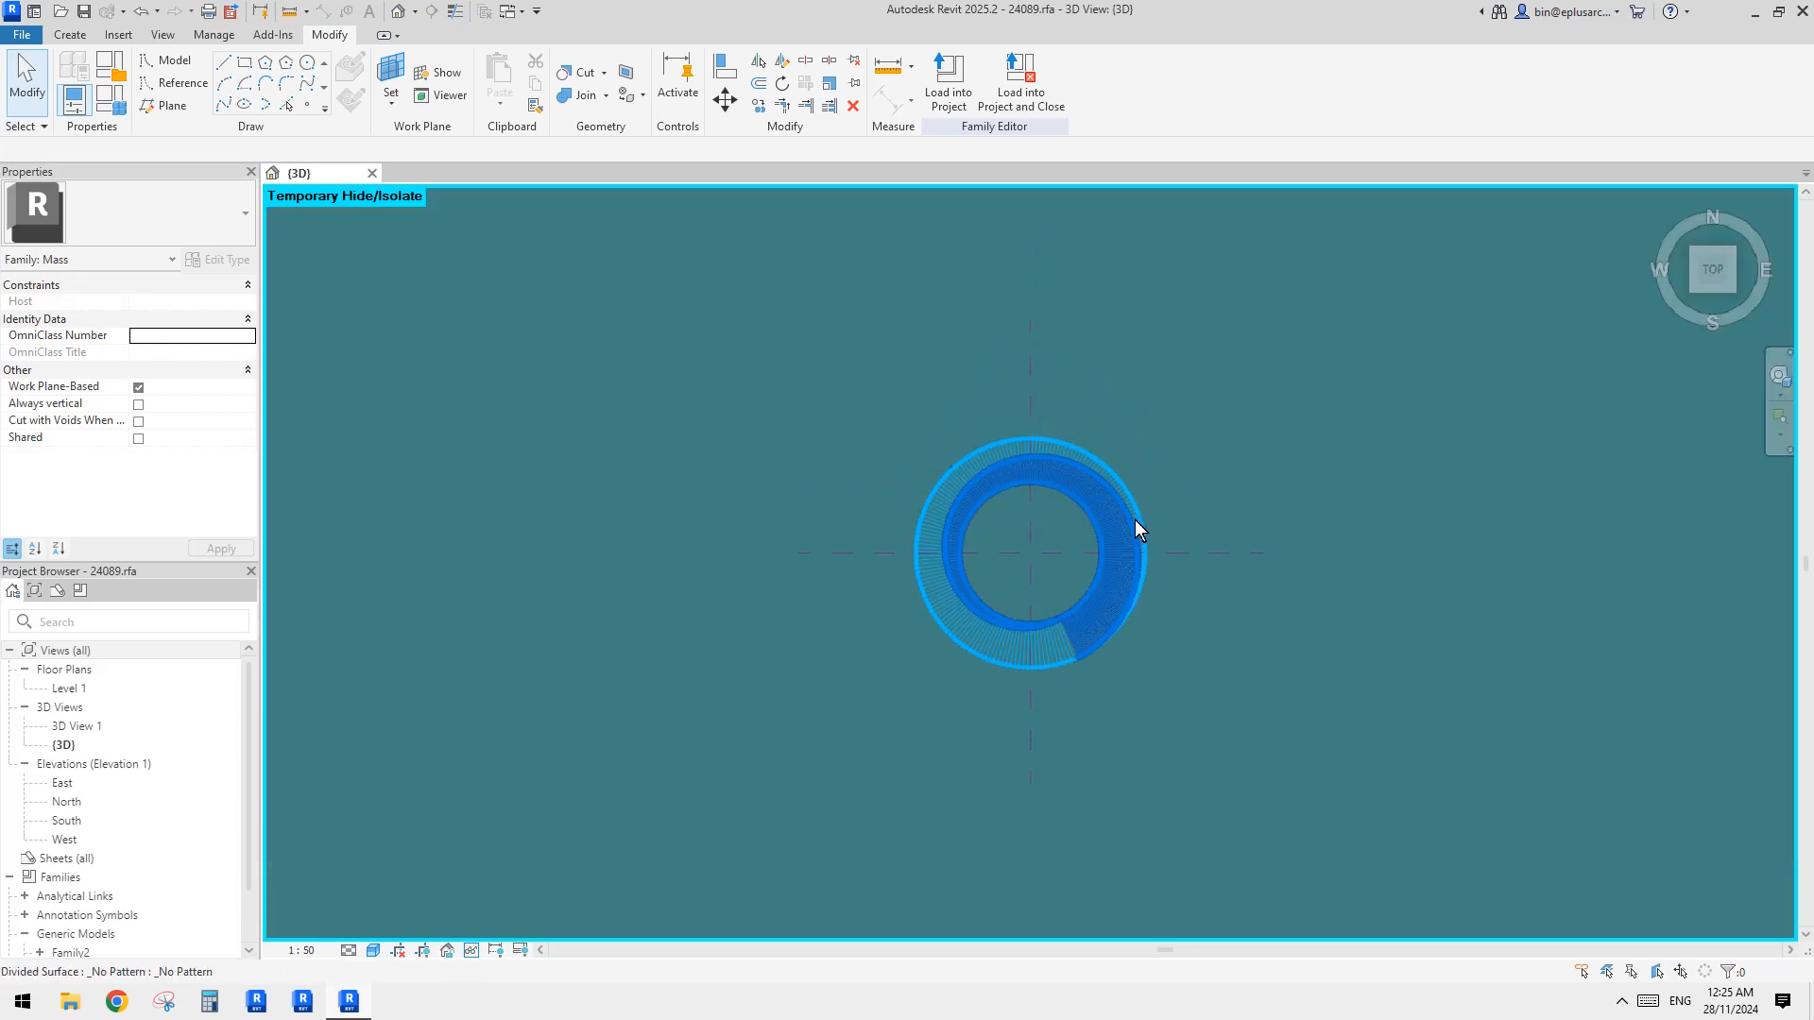
scroll(1047, 591, "up", 3)
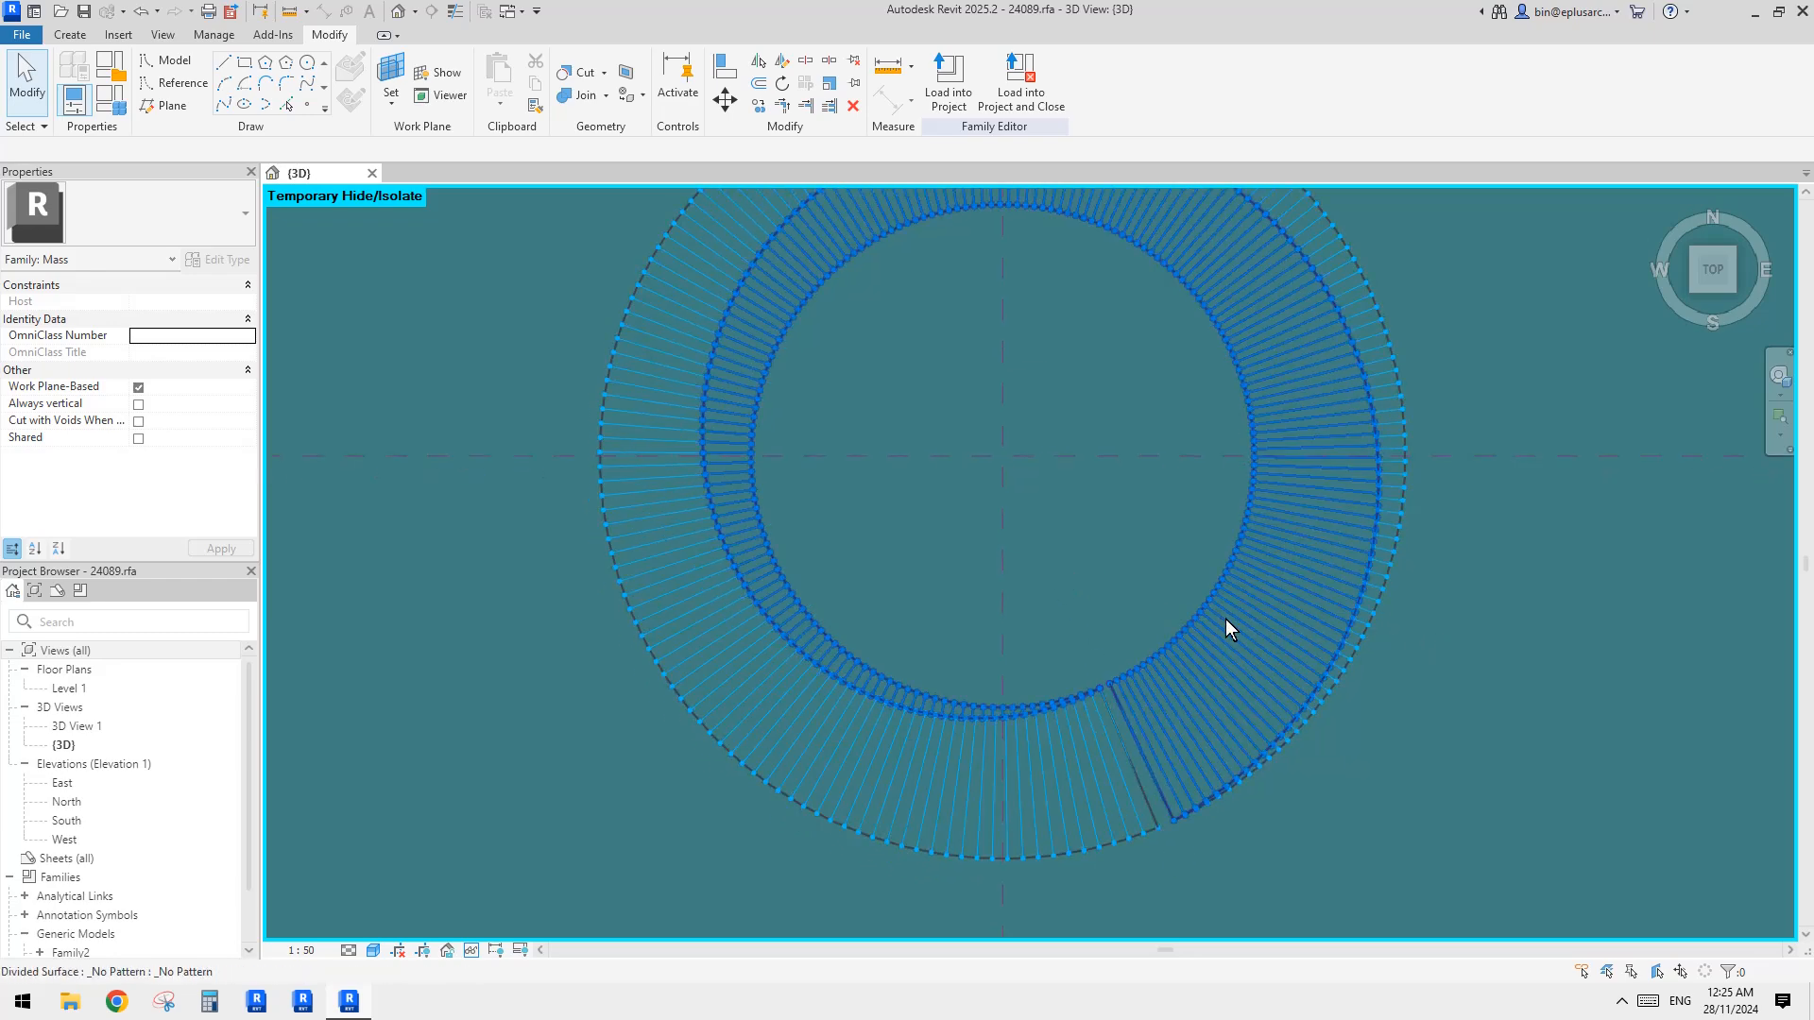
middle_click_drag(1098, 604, 1102, 616)
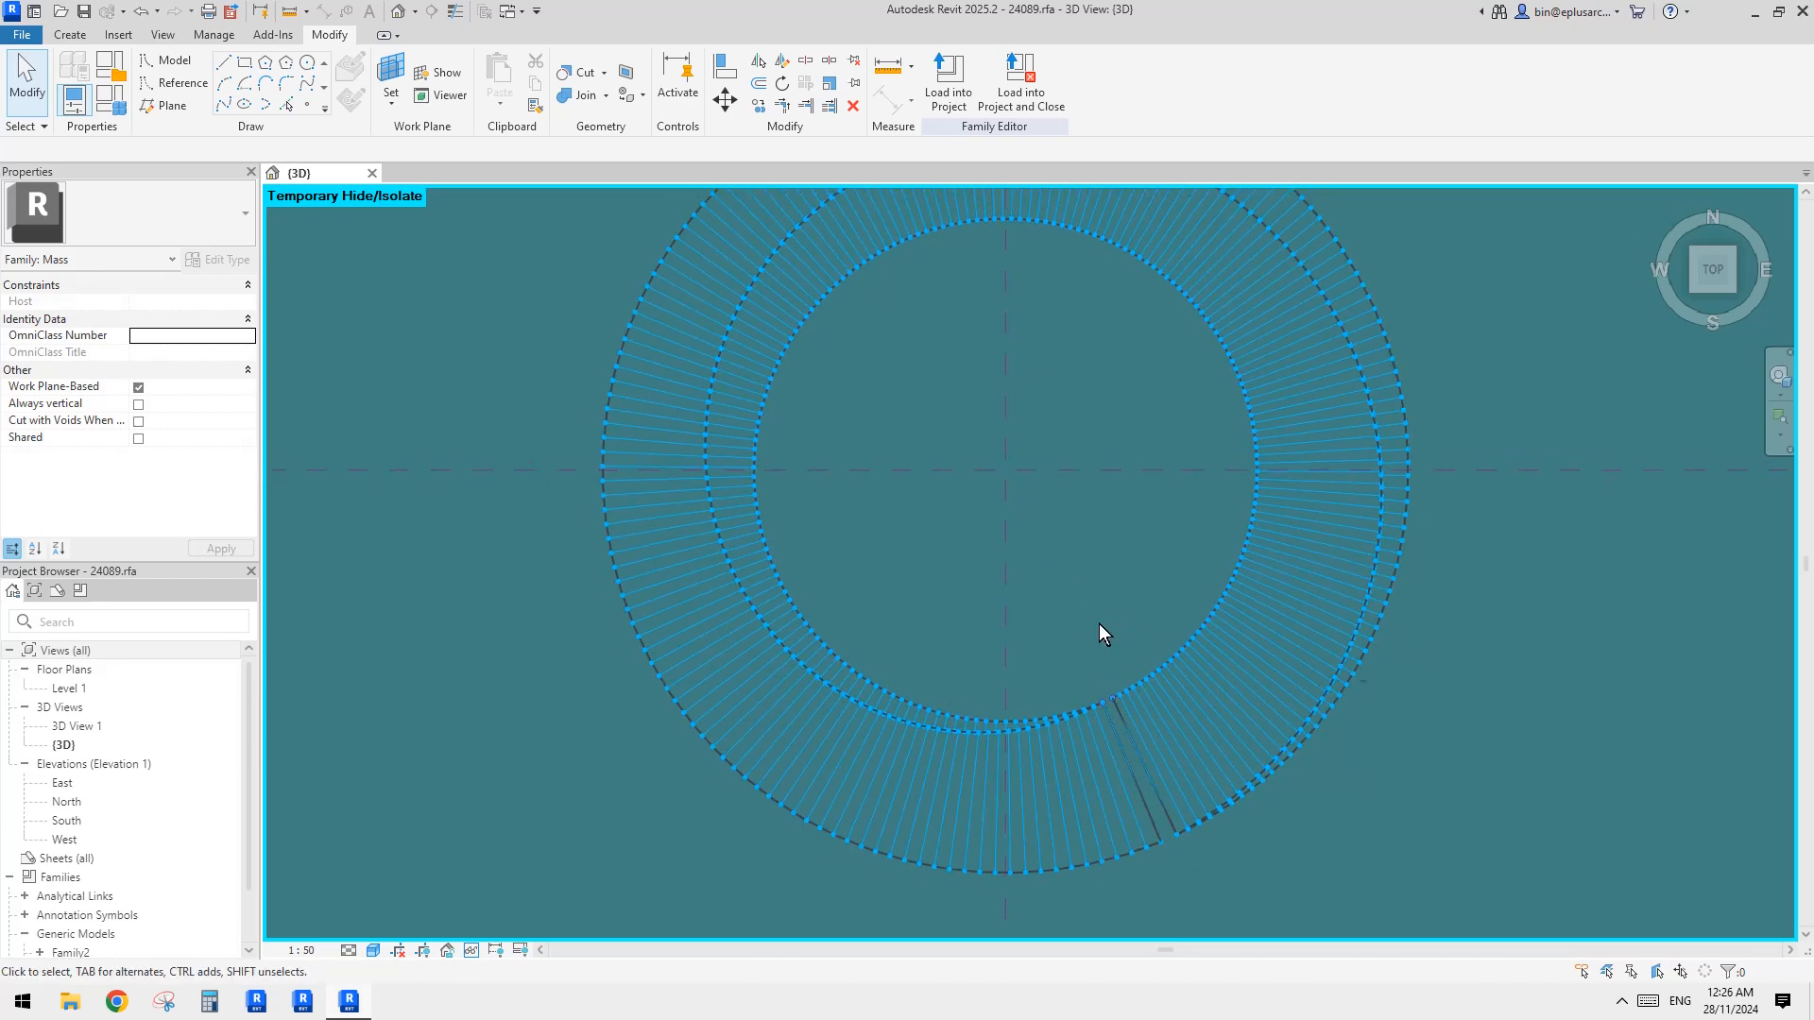
left_click(1271, 652)
middle_click_drag(1272, 652, 1316, 679)
left_click(1428, 678)
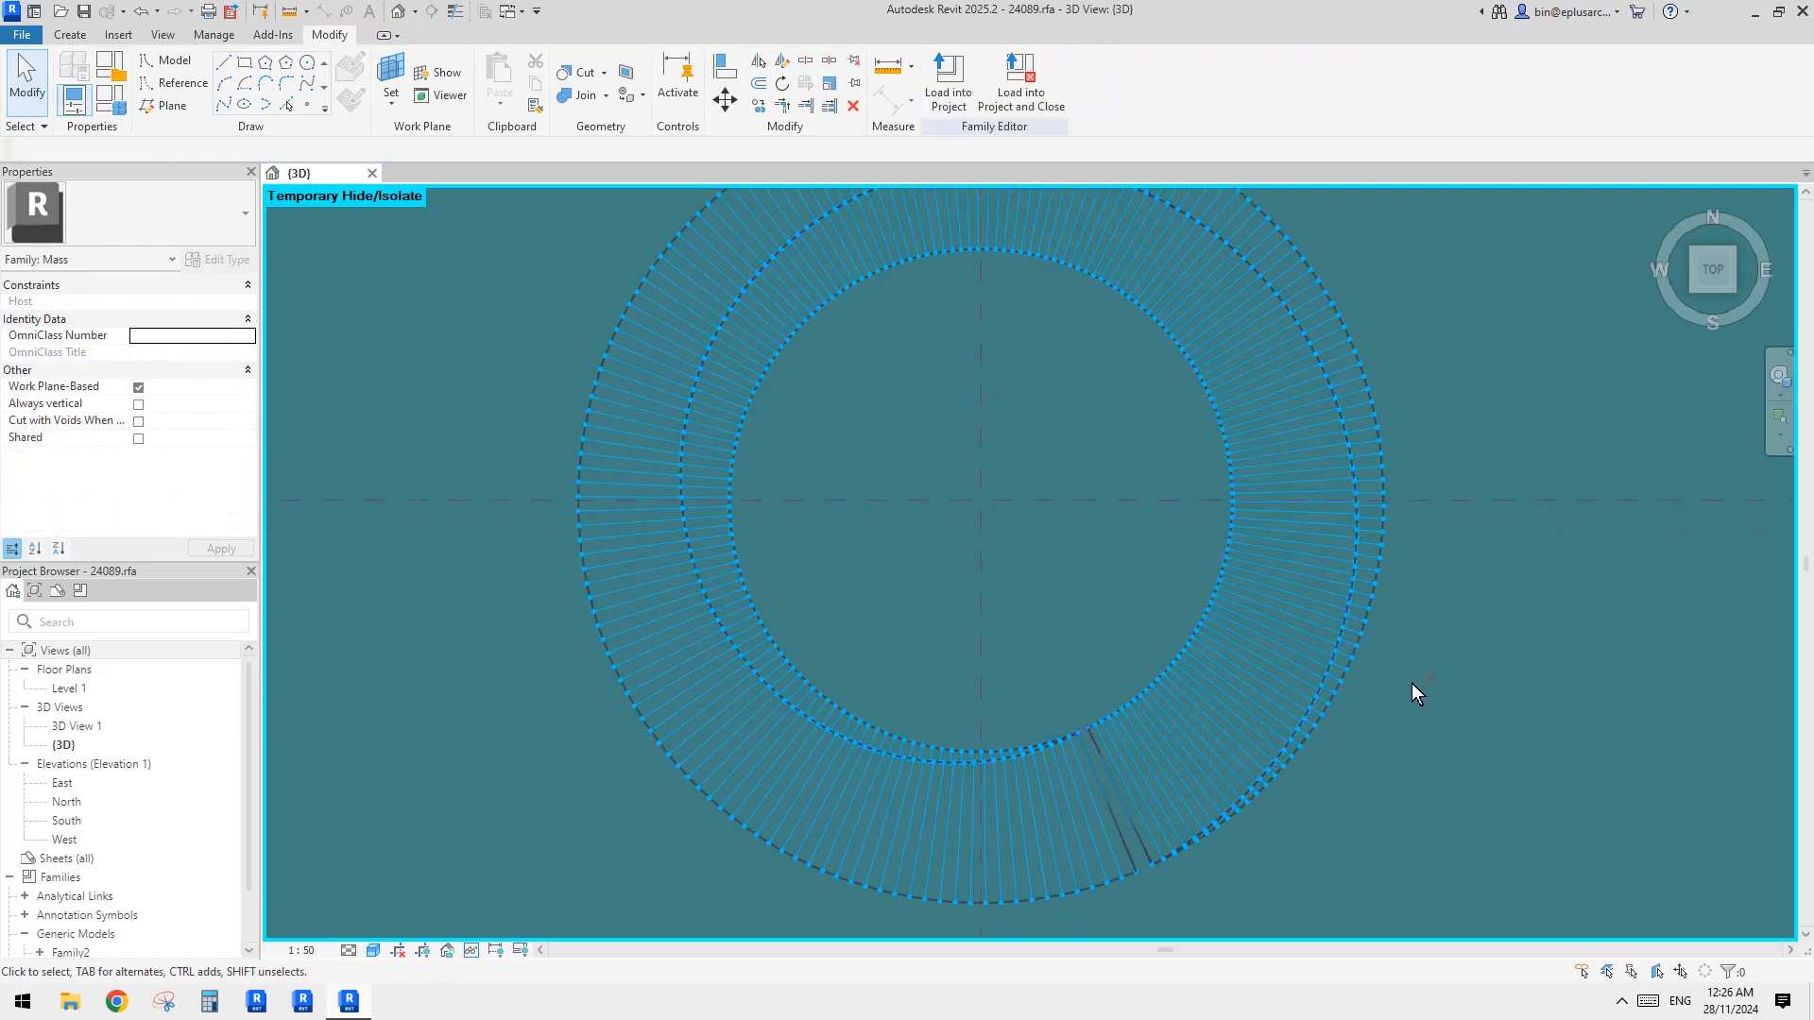
middle_click_drag(1078, 655, 1048, 617)
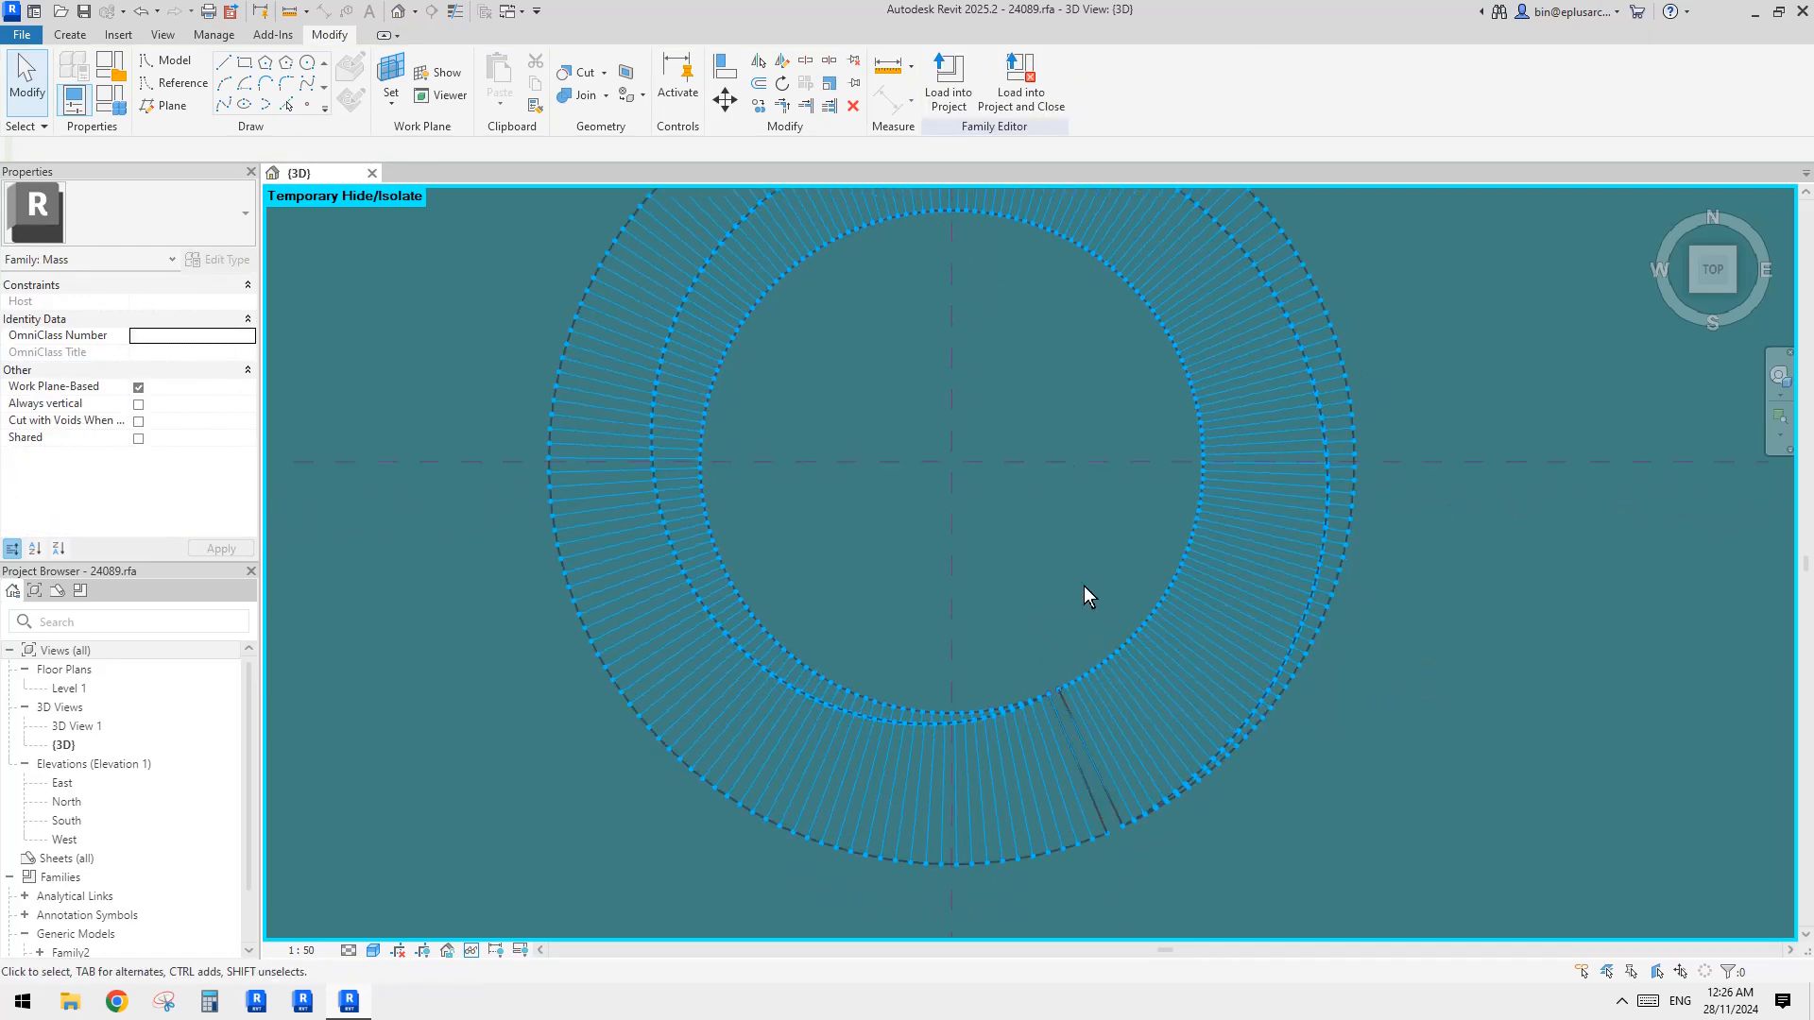
middle_click_drag(1228, 709, 1540, 393, "shift")
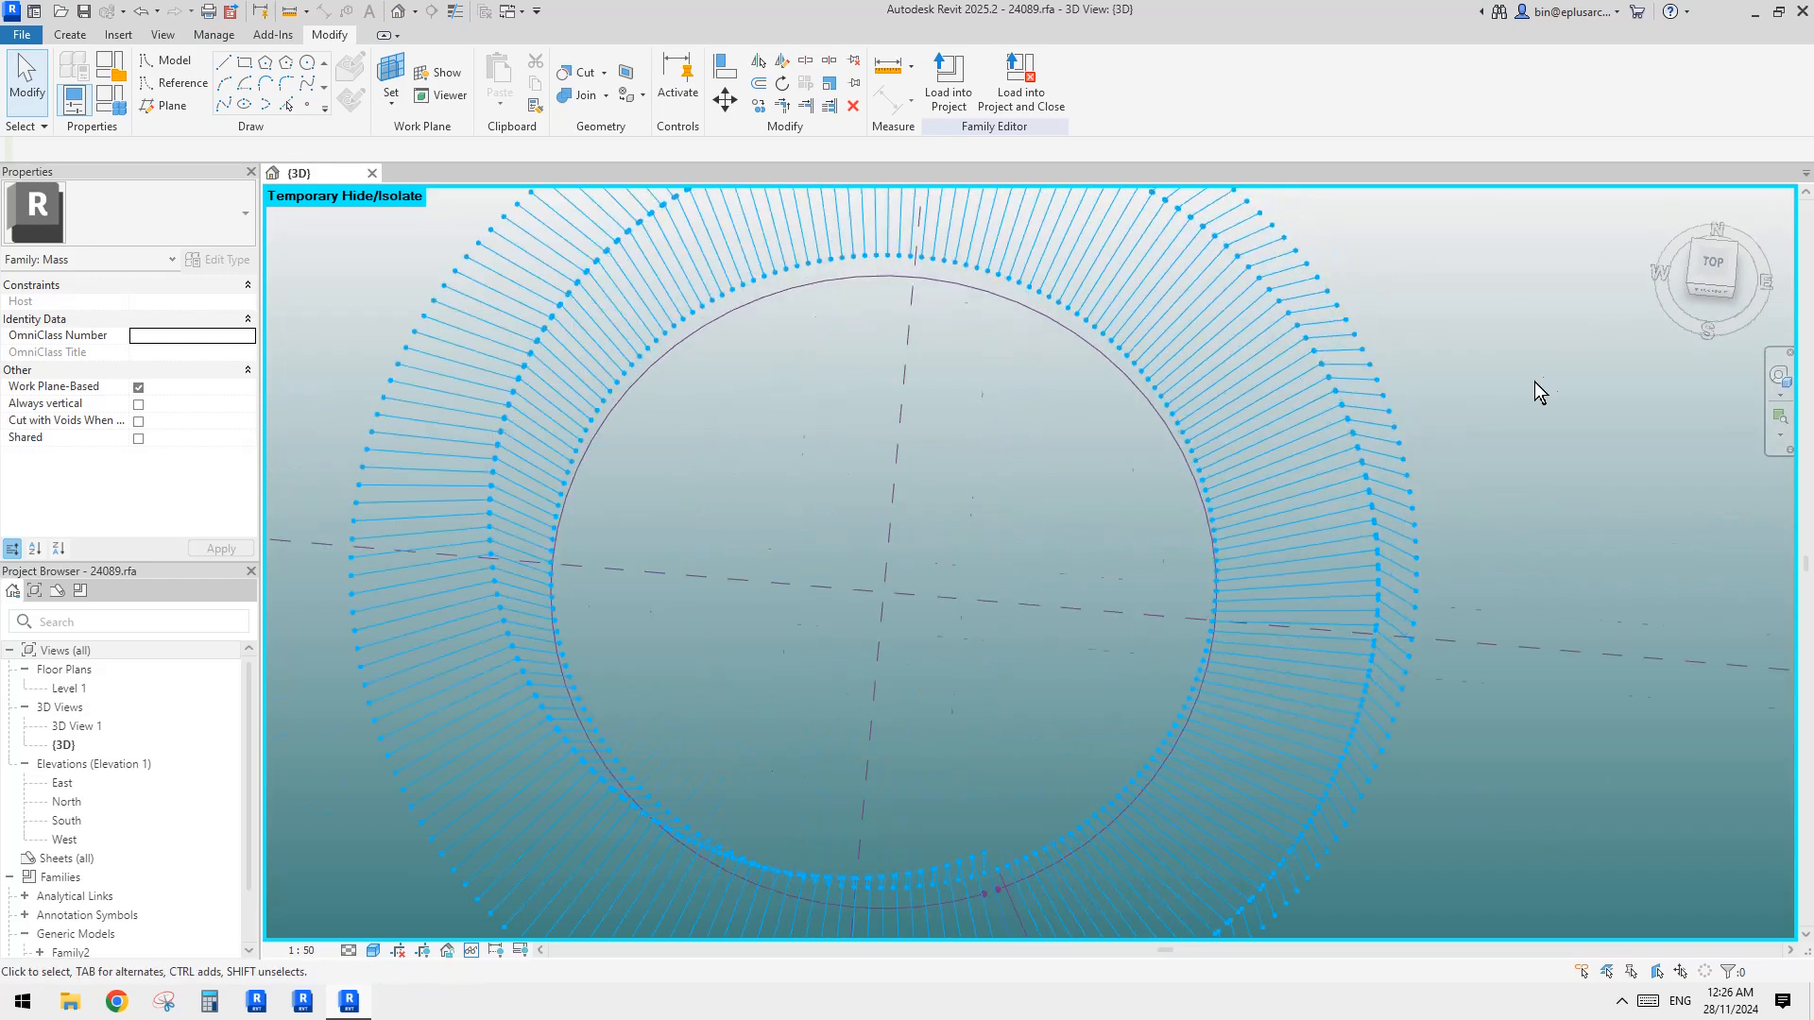
scroll(1540, 392, "up", 1)
left_click(1713, 271)
scroll(1252, 496, "up", 5)
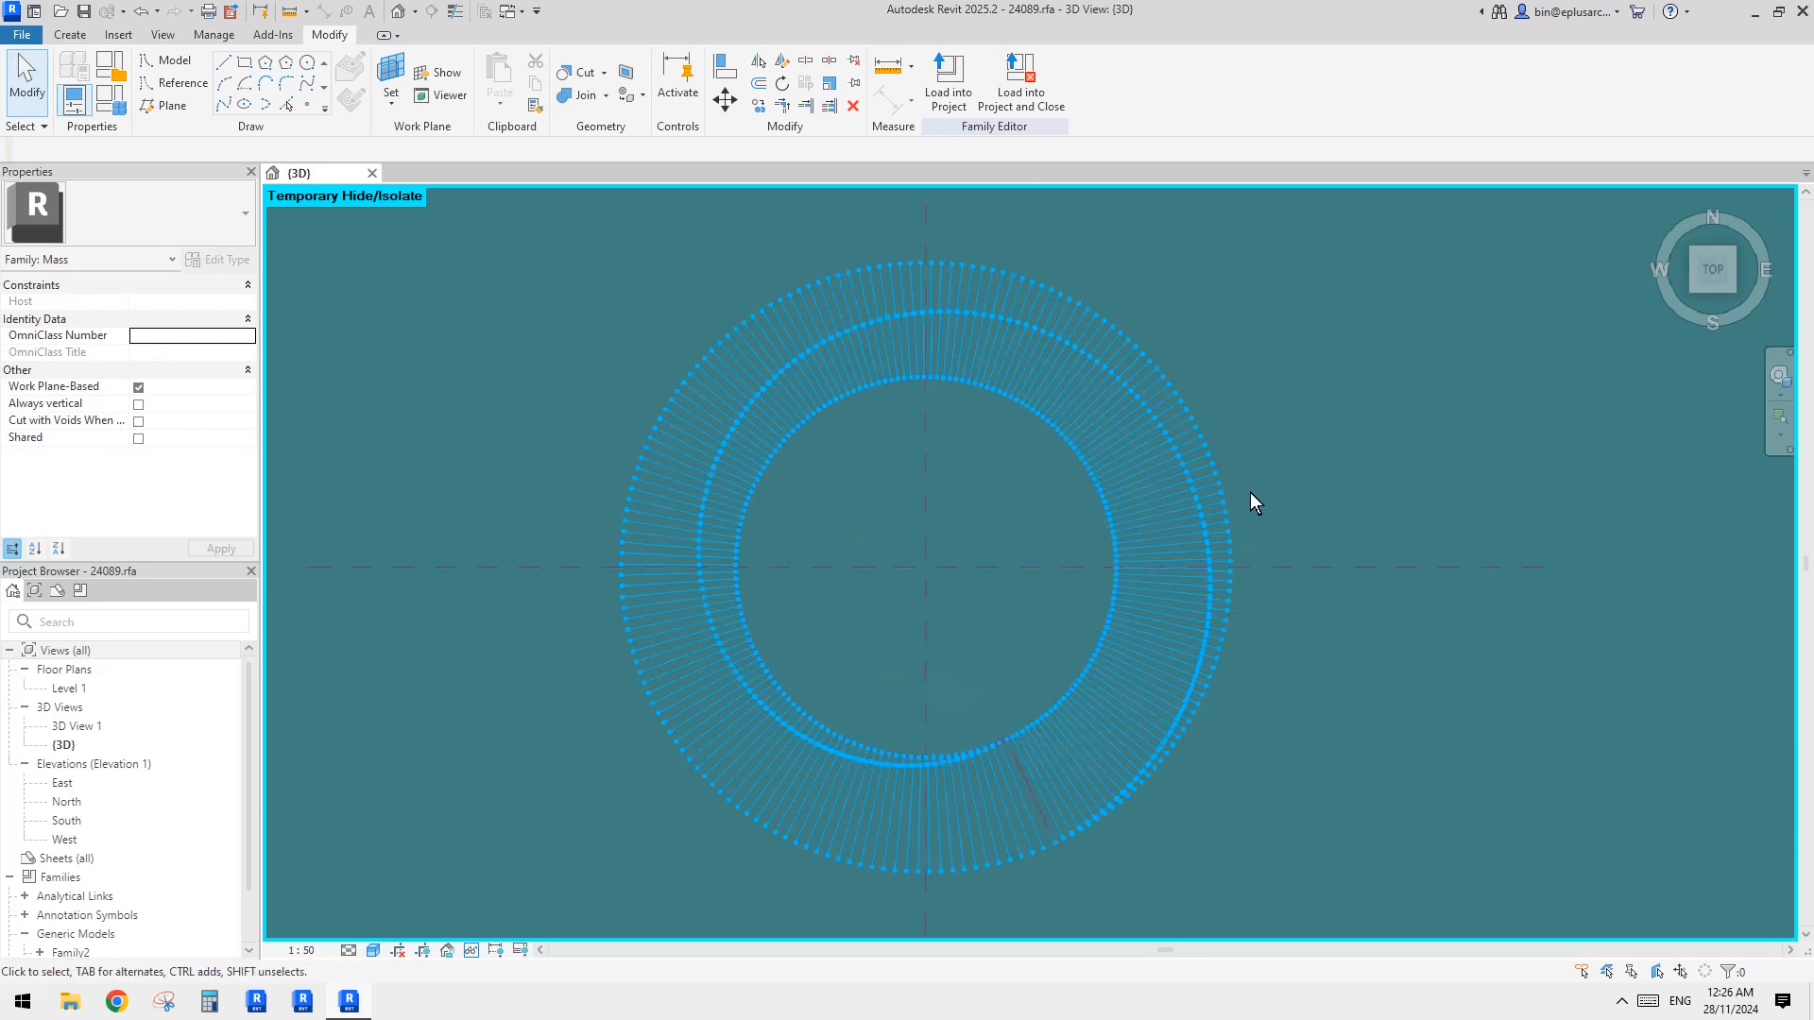
scroll(1101, 502, "up", 4)
scroll(1142, 490, "down", 2)
middle_click_drag(1142, 490, 1291, 446)
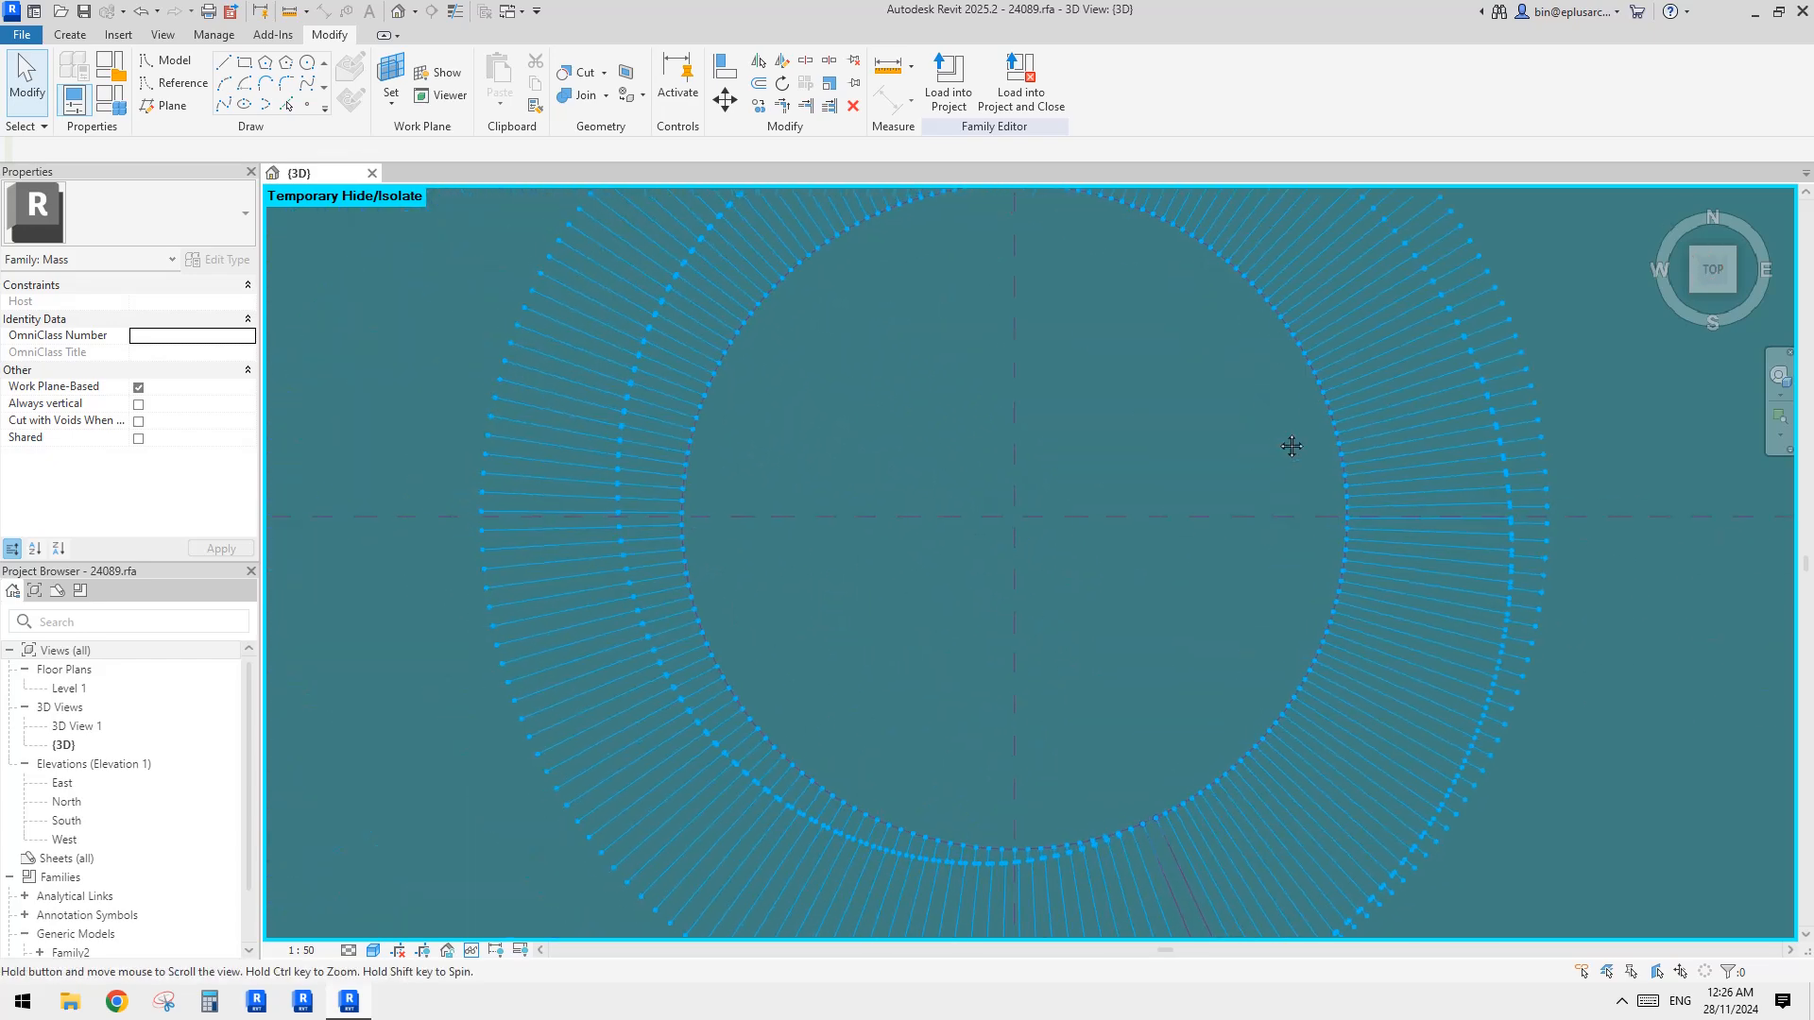
scroll(765, 373, "up", 3)
Compare the U grid settings of the inner and outer divided surfaces and set the inner surface's belt measurement to 0.6
left_click(782, 371)
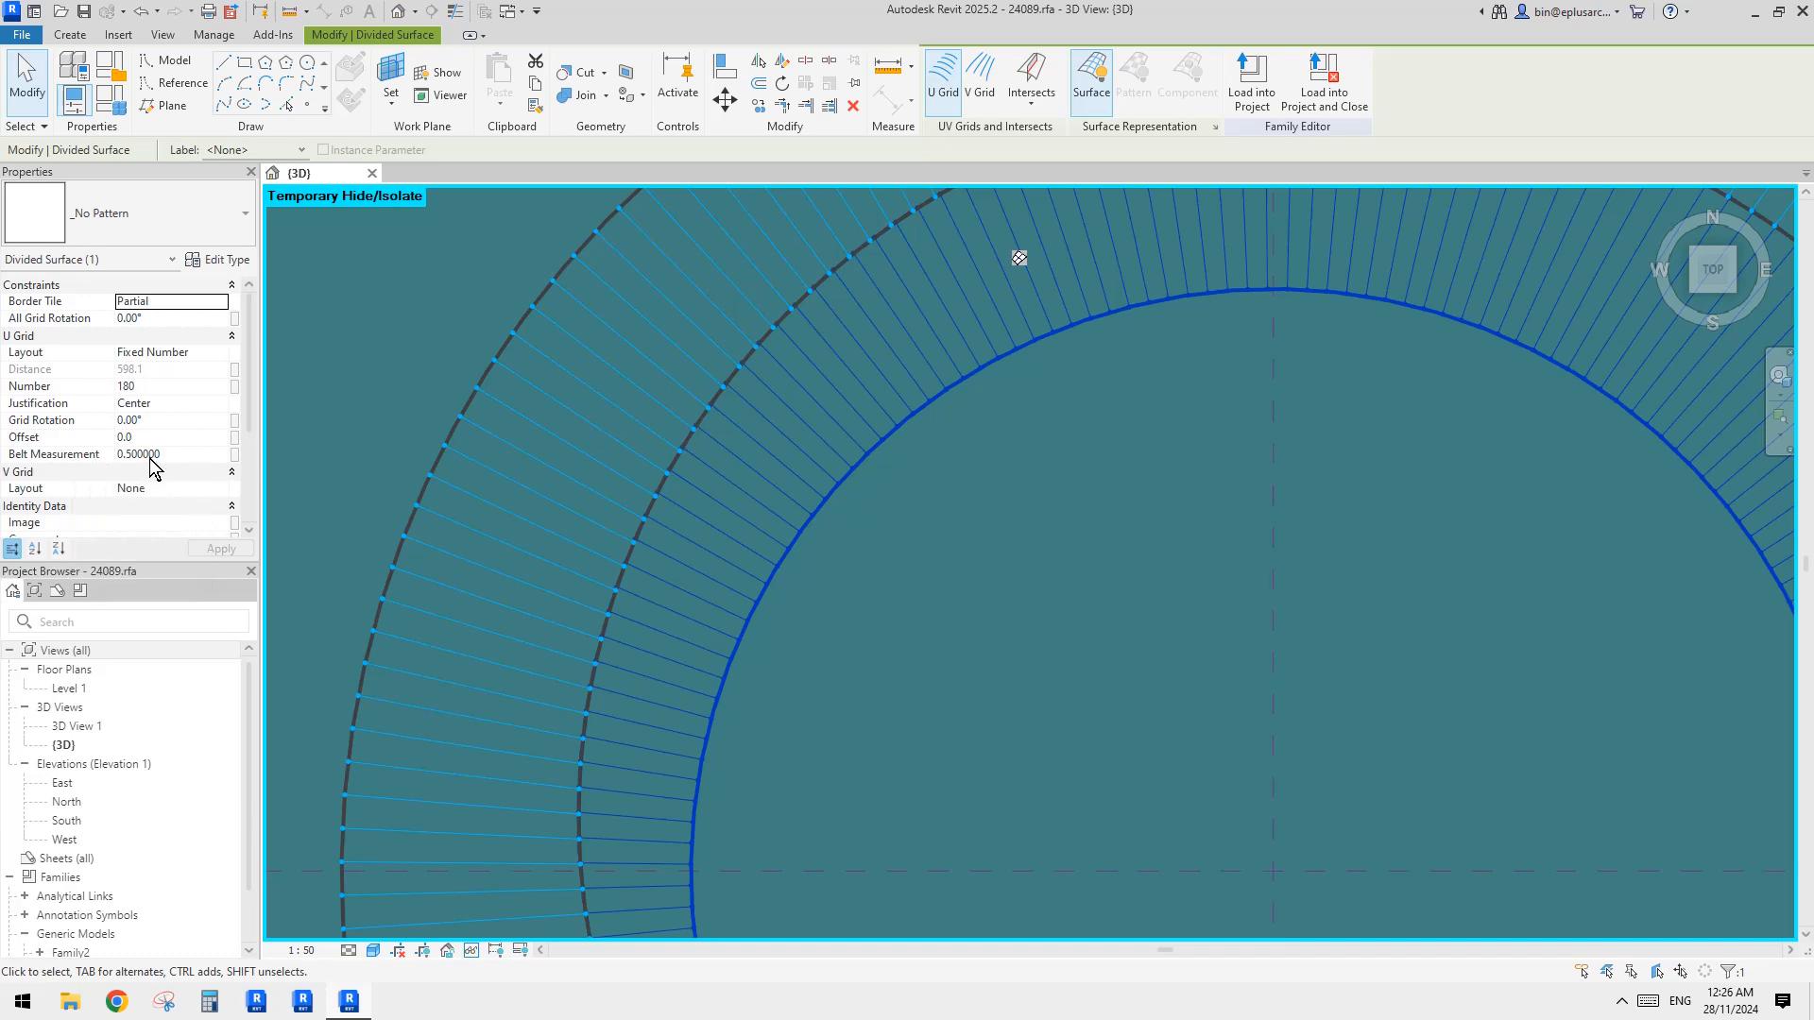
scroll(599, 506, "down", 3)
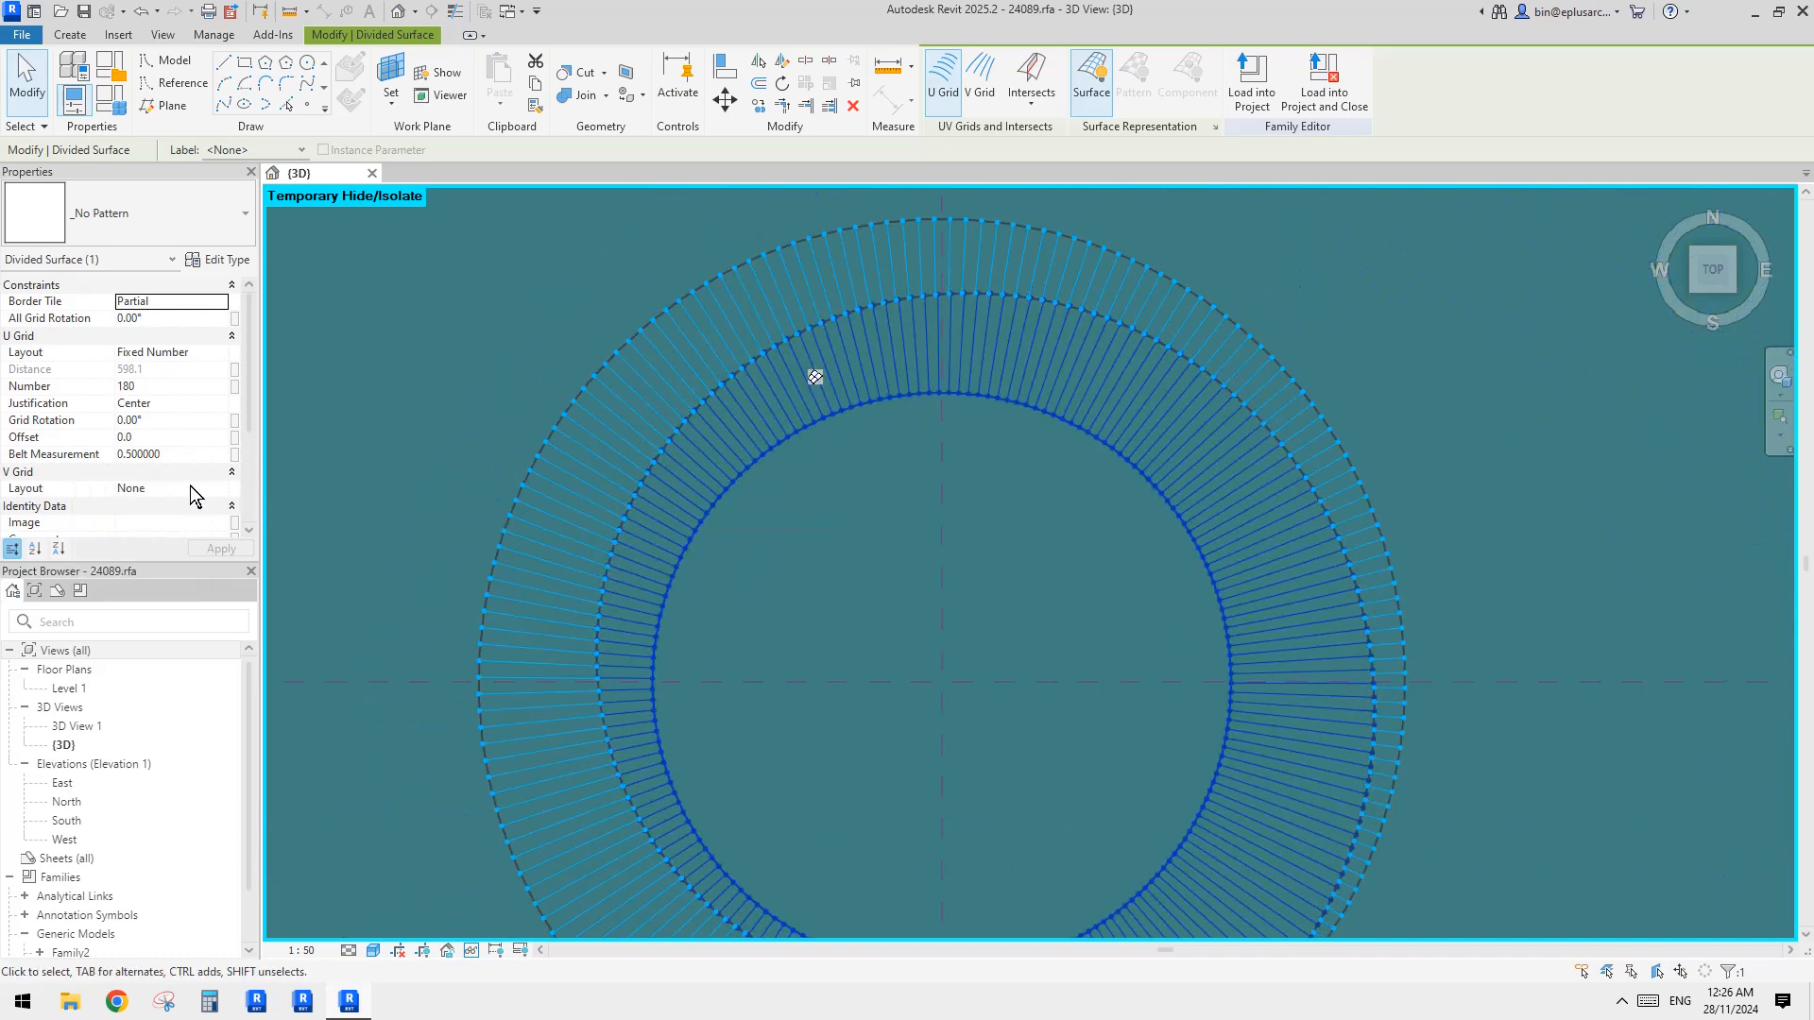
scroll(397, 498, "down", 1)
middle_click_drag(867, 611, 897, 561)
scroll(756, 473, "up", 2)
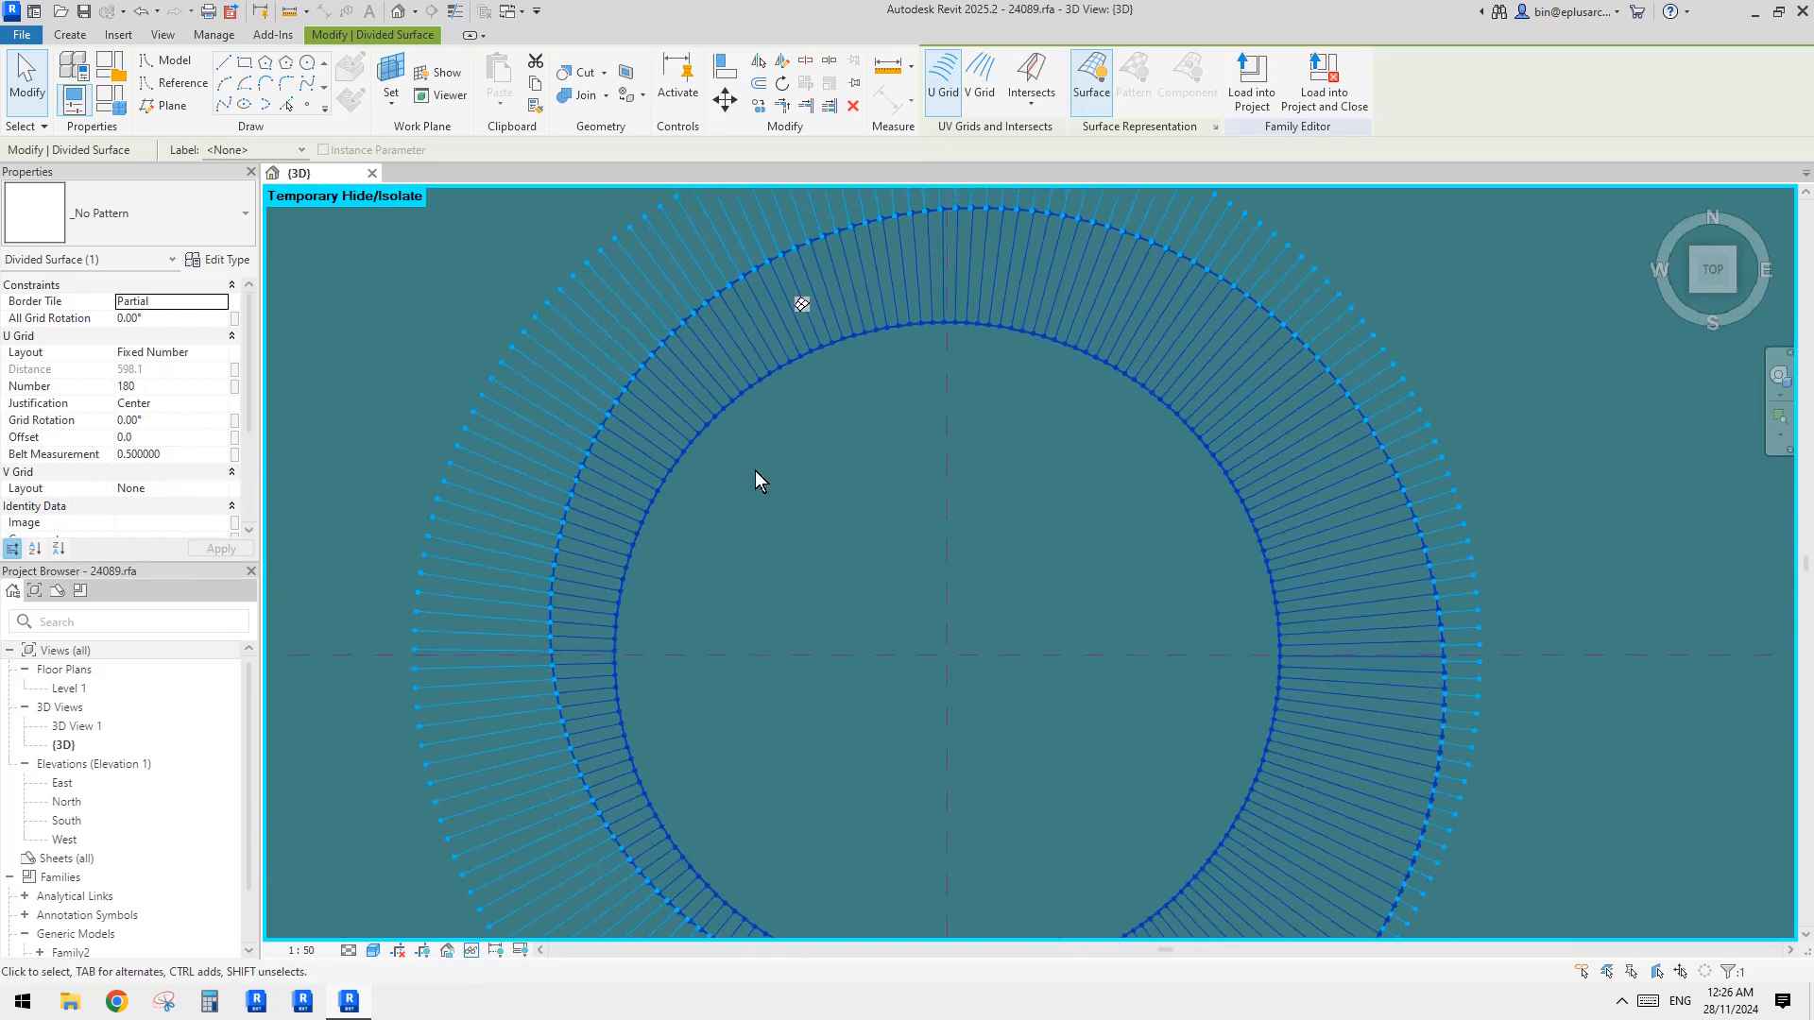
middle_click_drag(1300, 273, 1154, 341)
left_click(1092, 327)
middle_click_drag(1163, 576, 1121, 372)
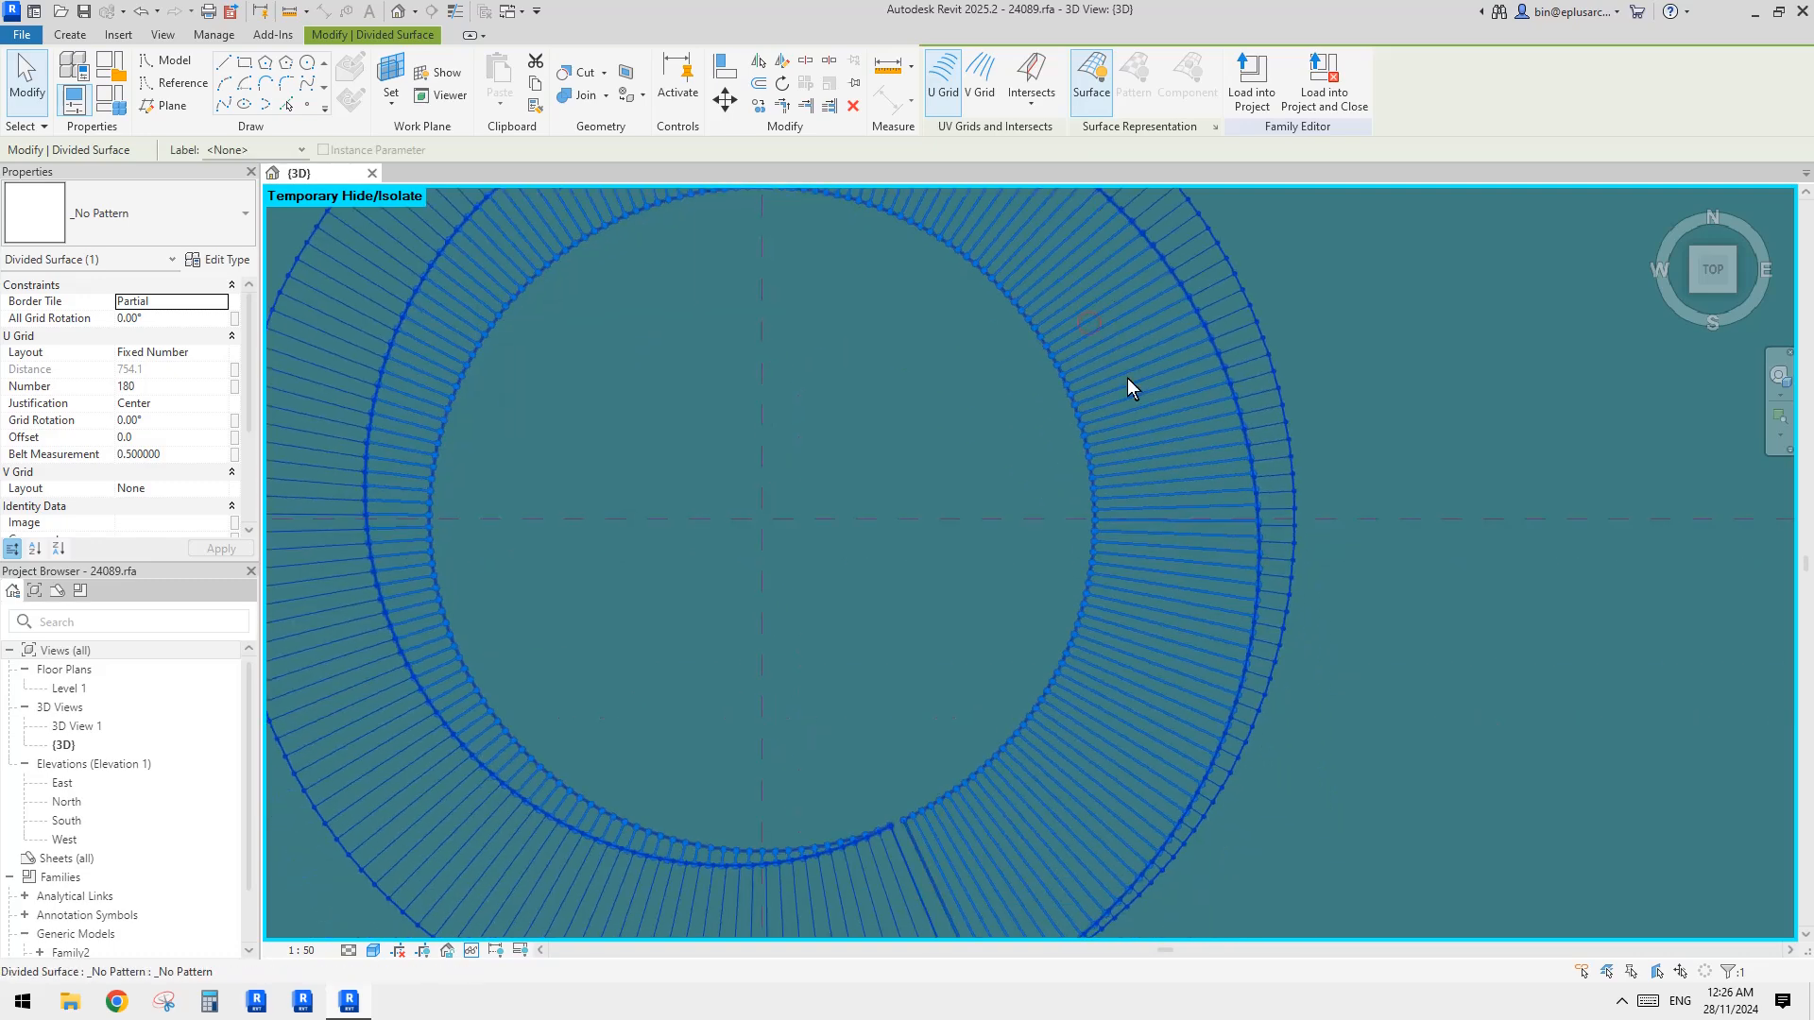
left_click(1166, 467)
middle_click_drag(1165, 466, 1197, 394)
left_click(183, 454)
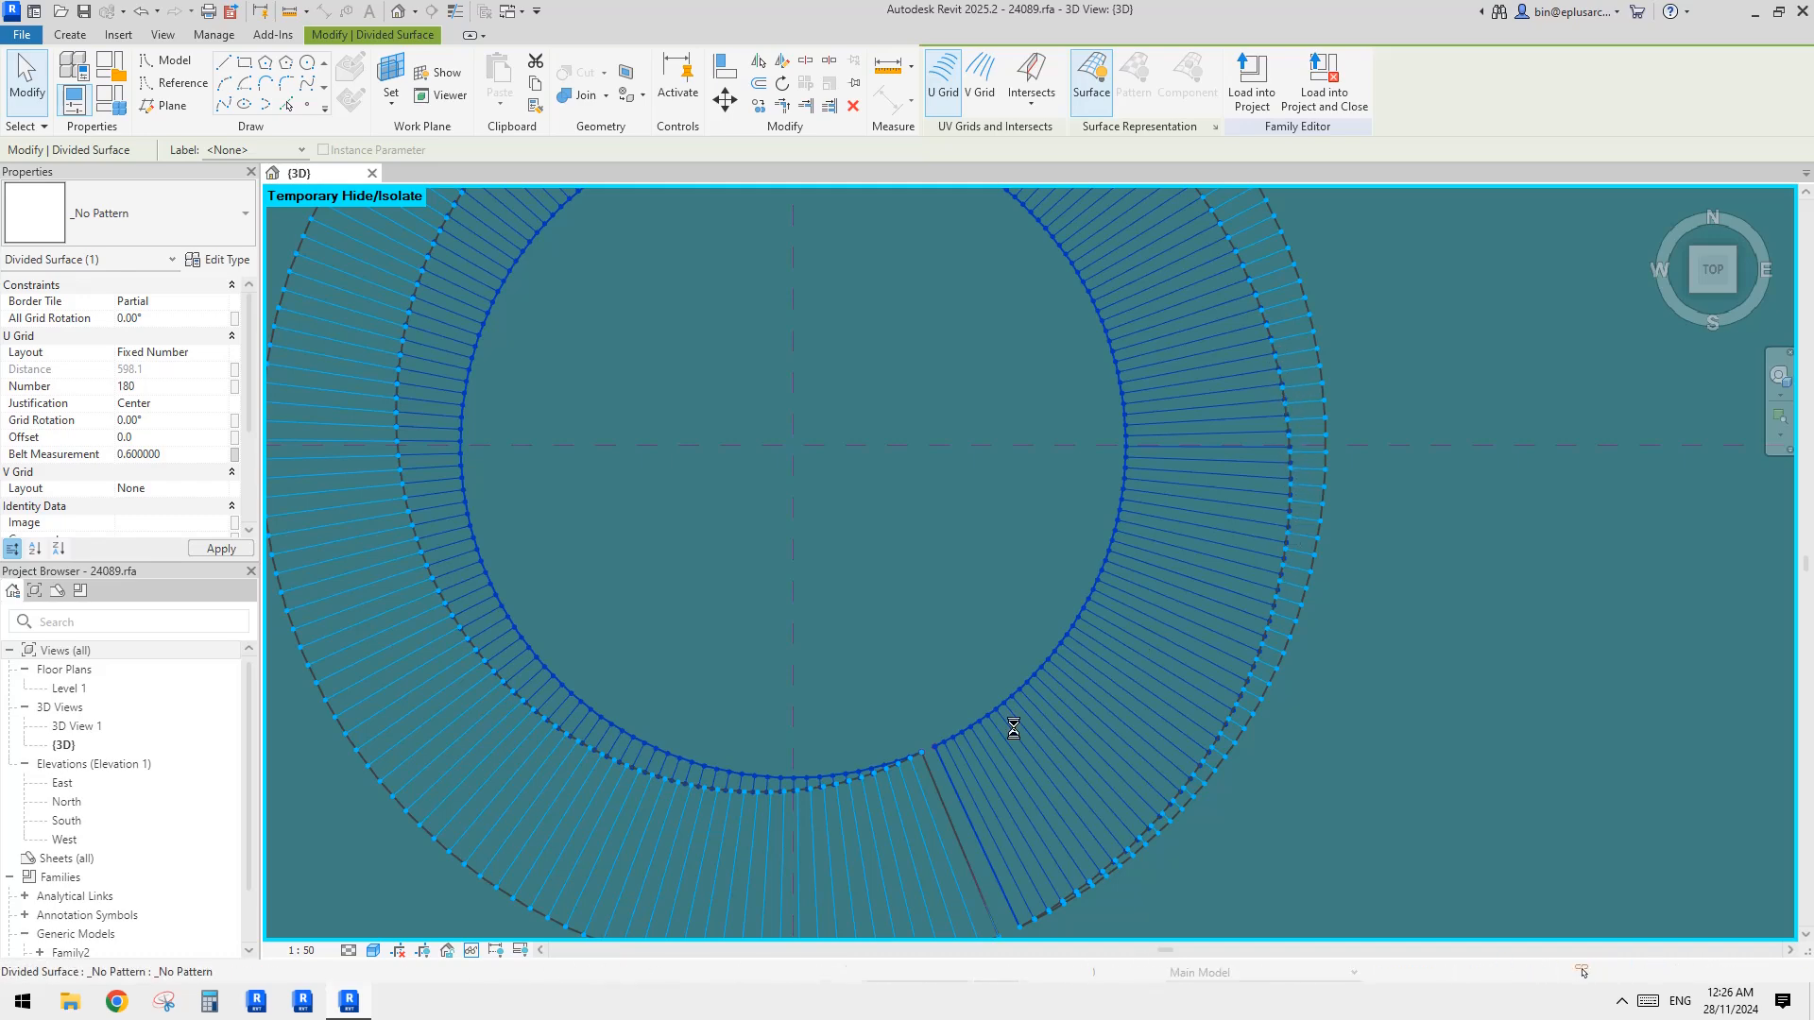
Examine around the whole ring how the inner surface's grid lines line up with those of the outer surface
middle_click_drag(1276, 463, 1283, 596)
scroll(1200, 529, "down", 1)
middle_click_drag(1176, 548, 1251, 523)
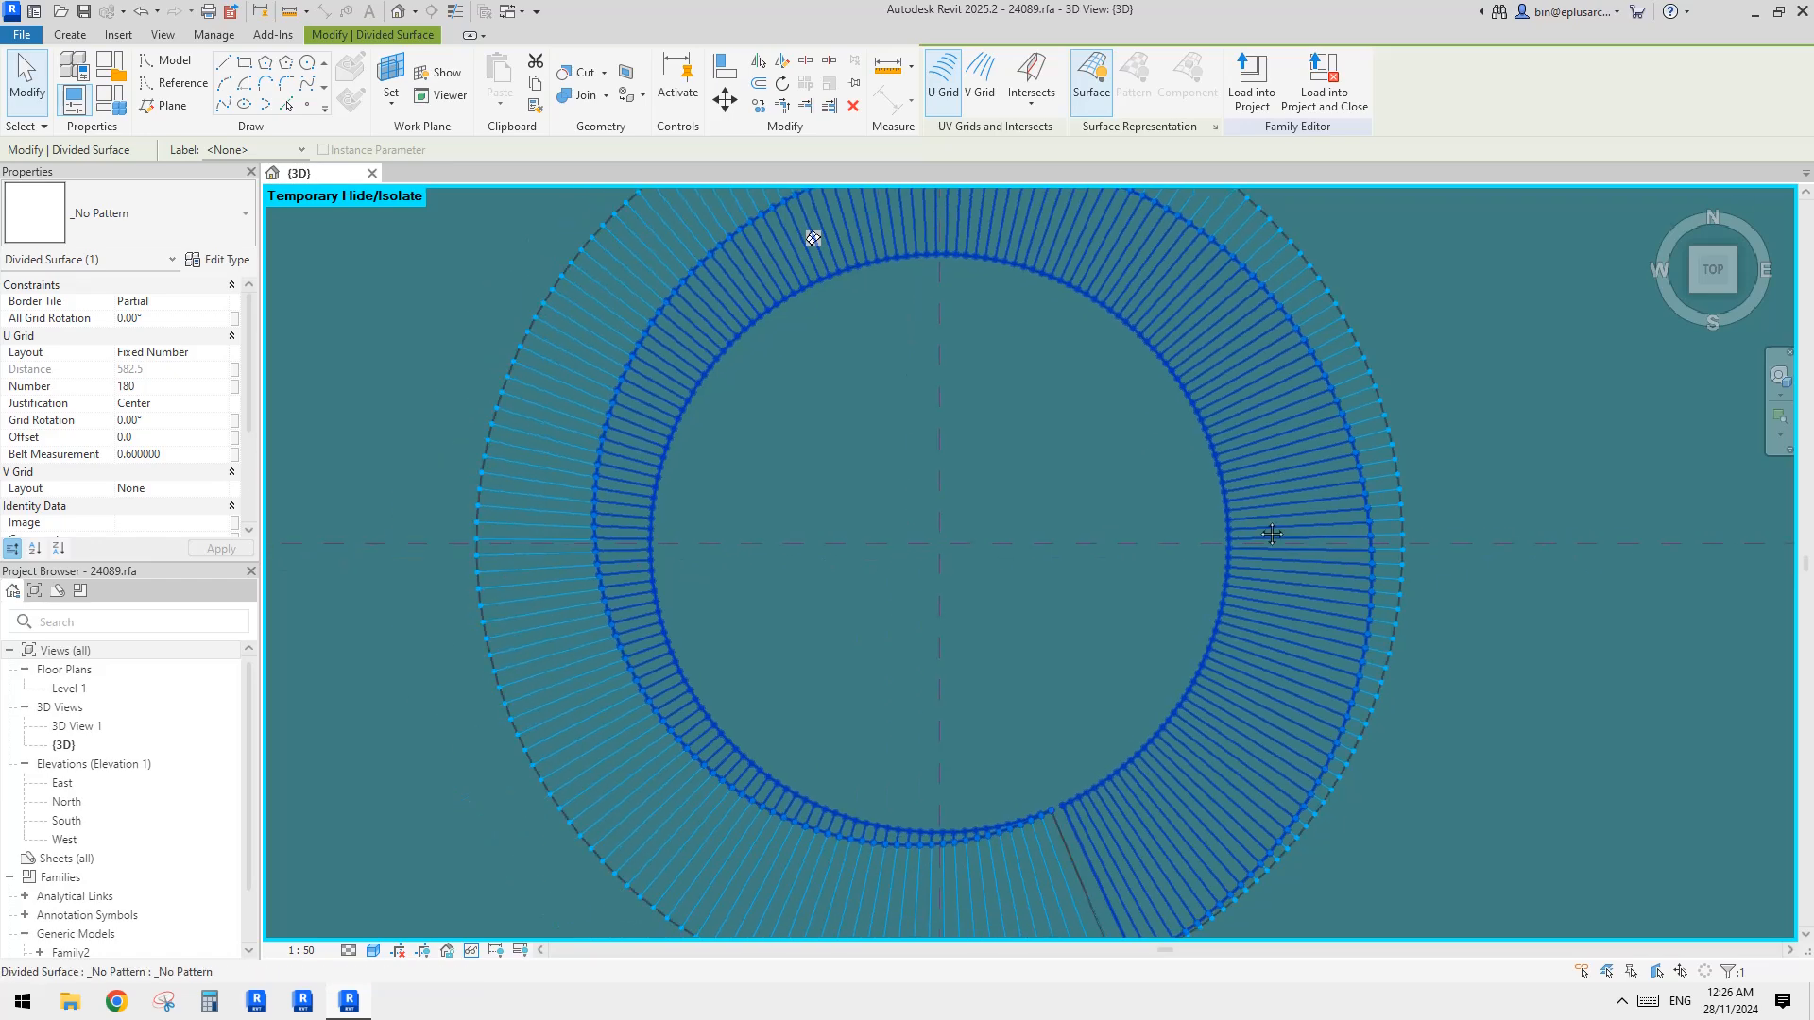
scroll(1228, 543, "down", 1)
middle_click_drag(1011, 591, 1079, 591)
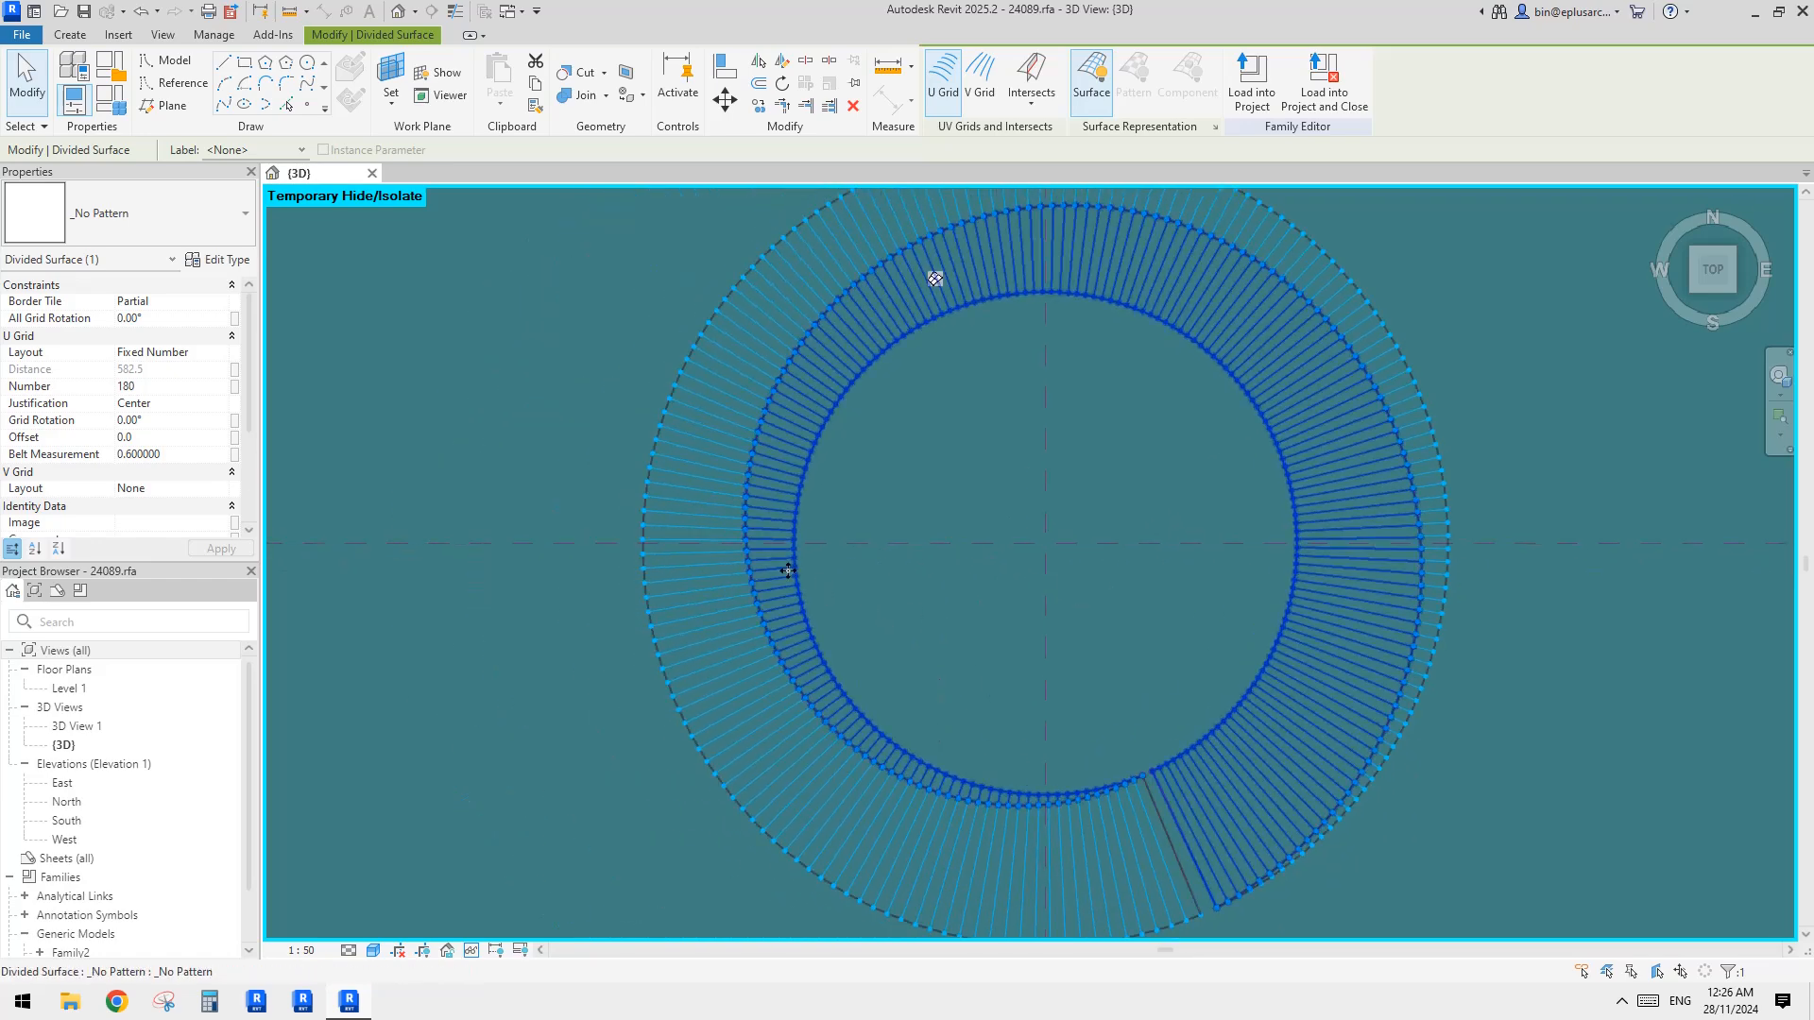
left_click(608, 479)
middle_click_drag(815, 403, 803, 461)
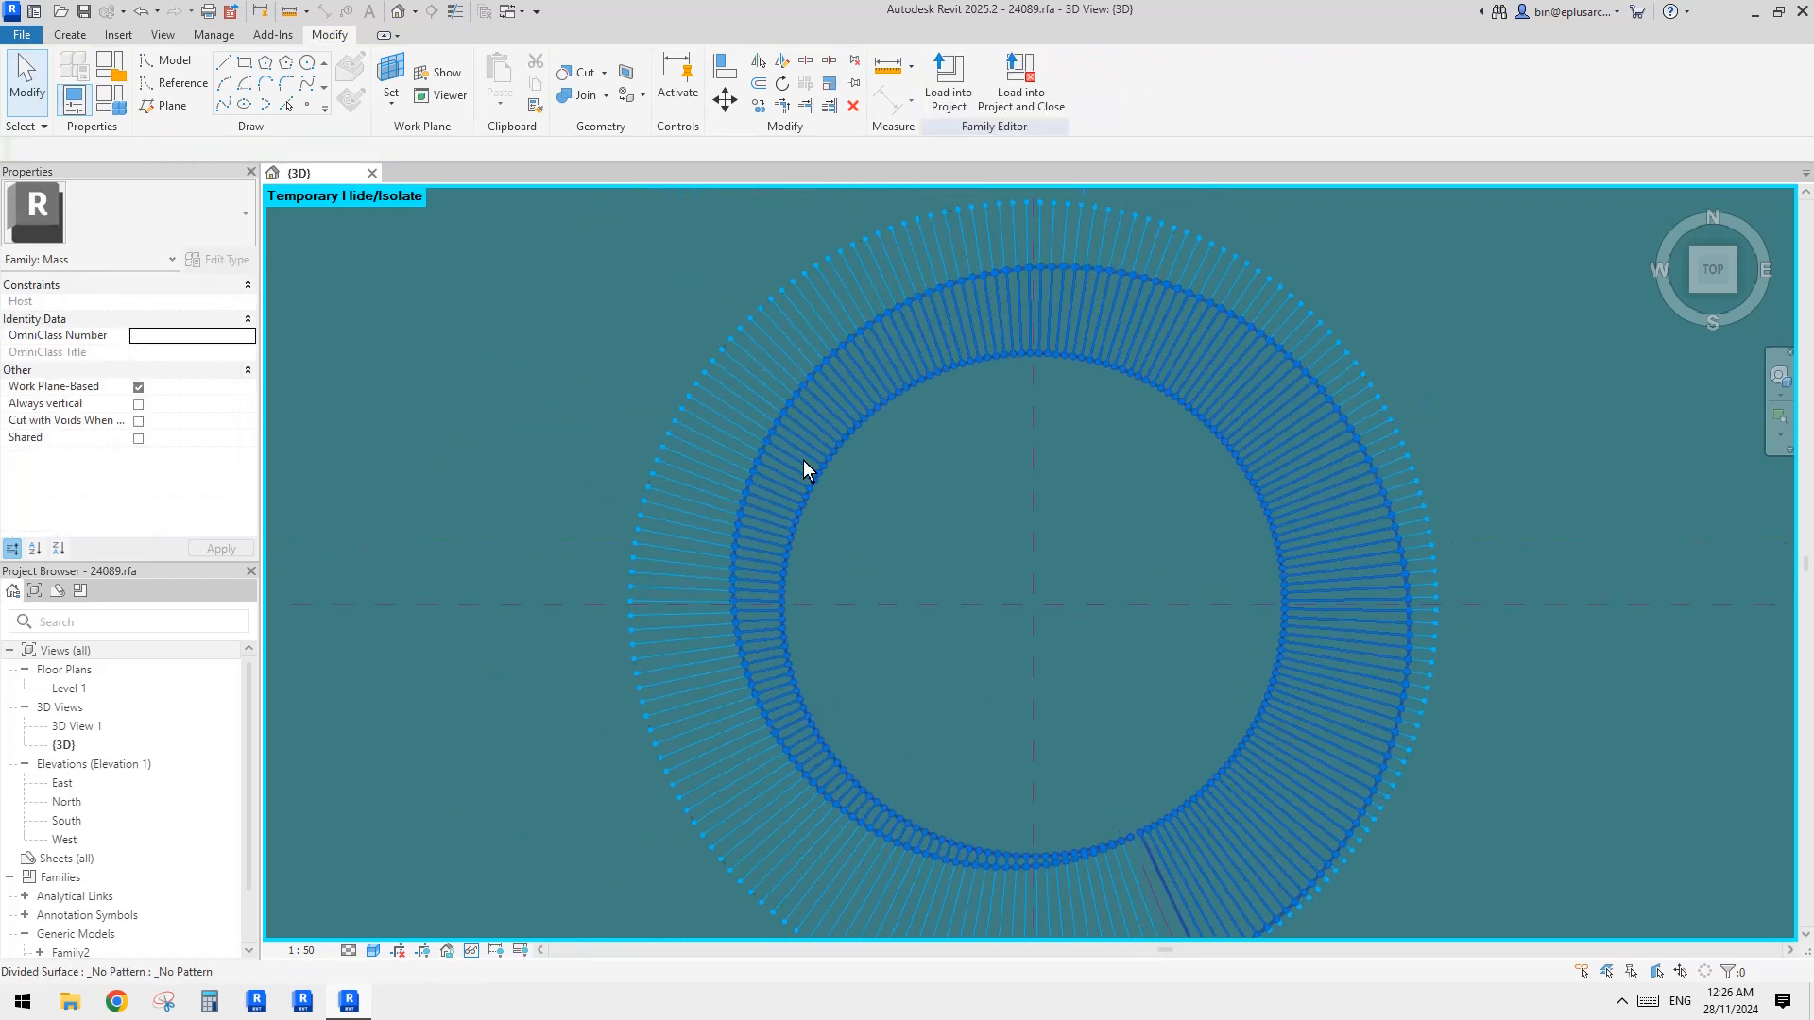
middle_click_drag(920, 399, 911, 450)
scroll(989, 392, "up", 2)
middle_click_drag(984, 364, 988, 385)
scroll(1039, 284, "up", 2)
middle_click_drag(1044, 274, 1040, 410)
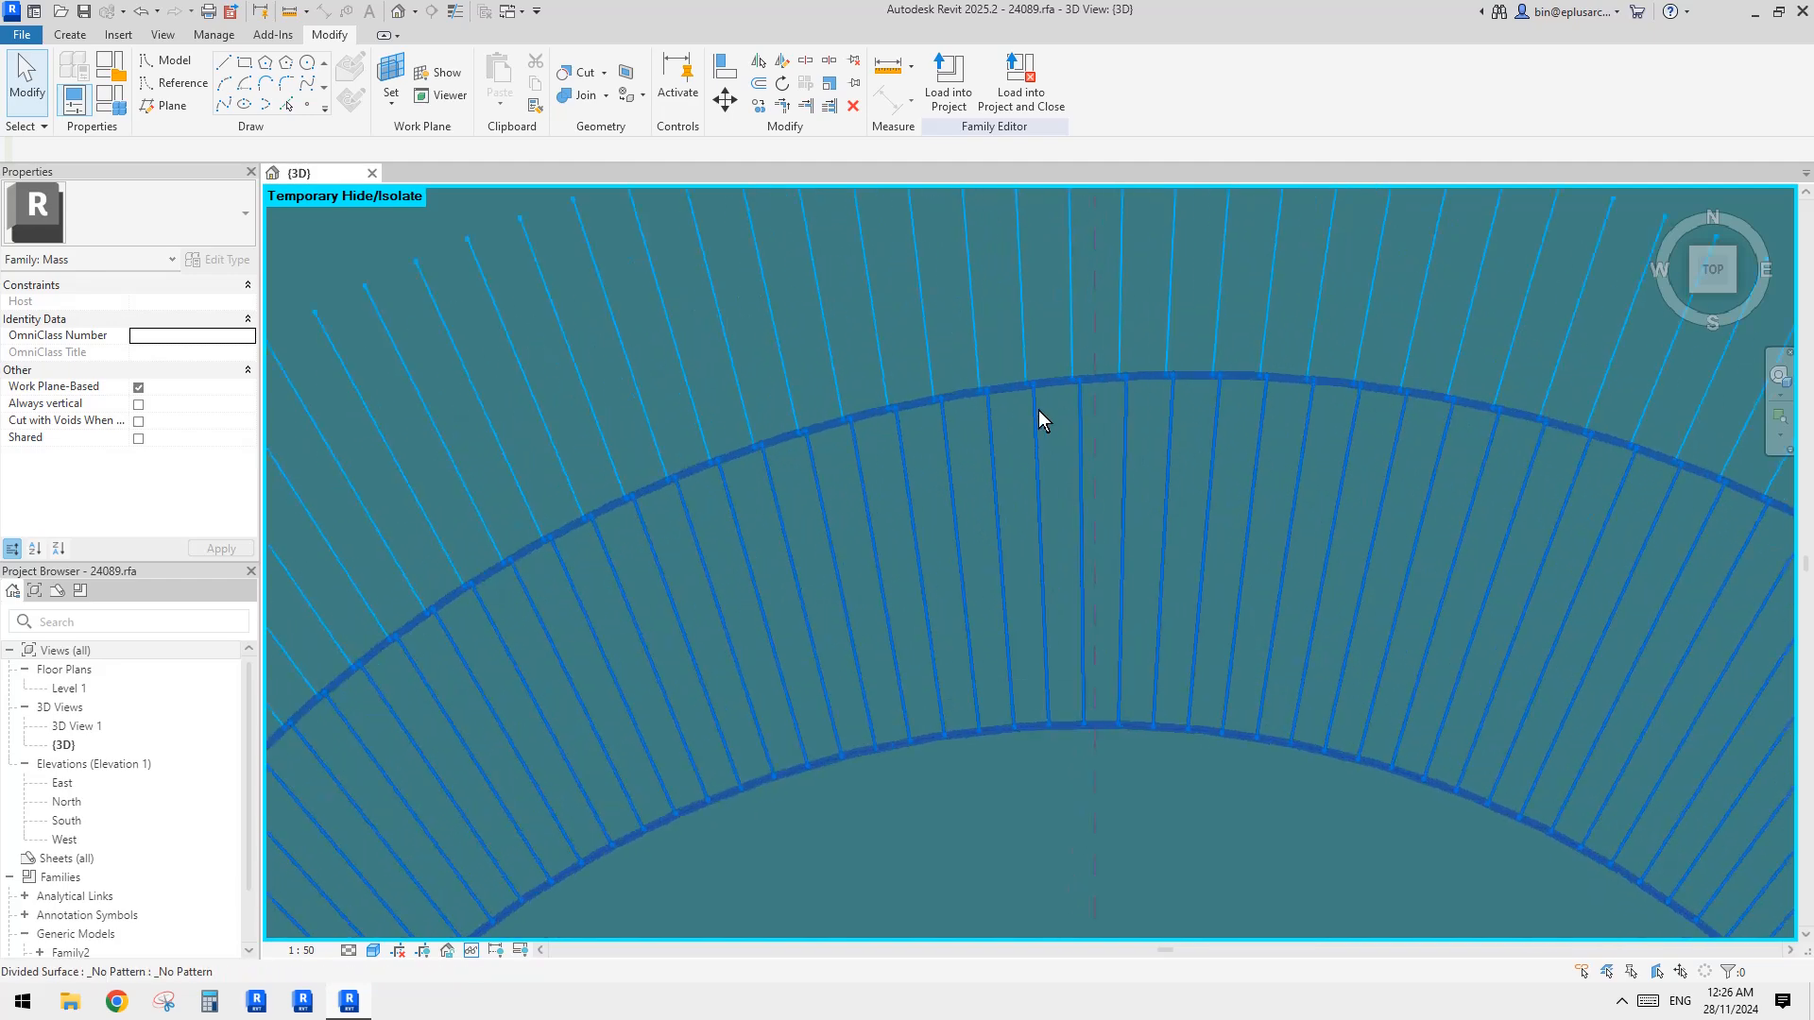
scroll(1025, 396, "down", 1)
middle_click_drag(1257, 524, 922, 387)
scroll(922, 387, "down", 1)
middle_click_drag(1122, 459, 955, 307)
middle_click_drag(1252, 684, 1194, 488)
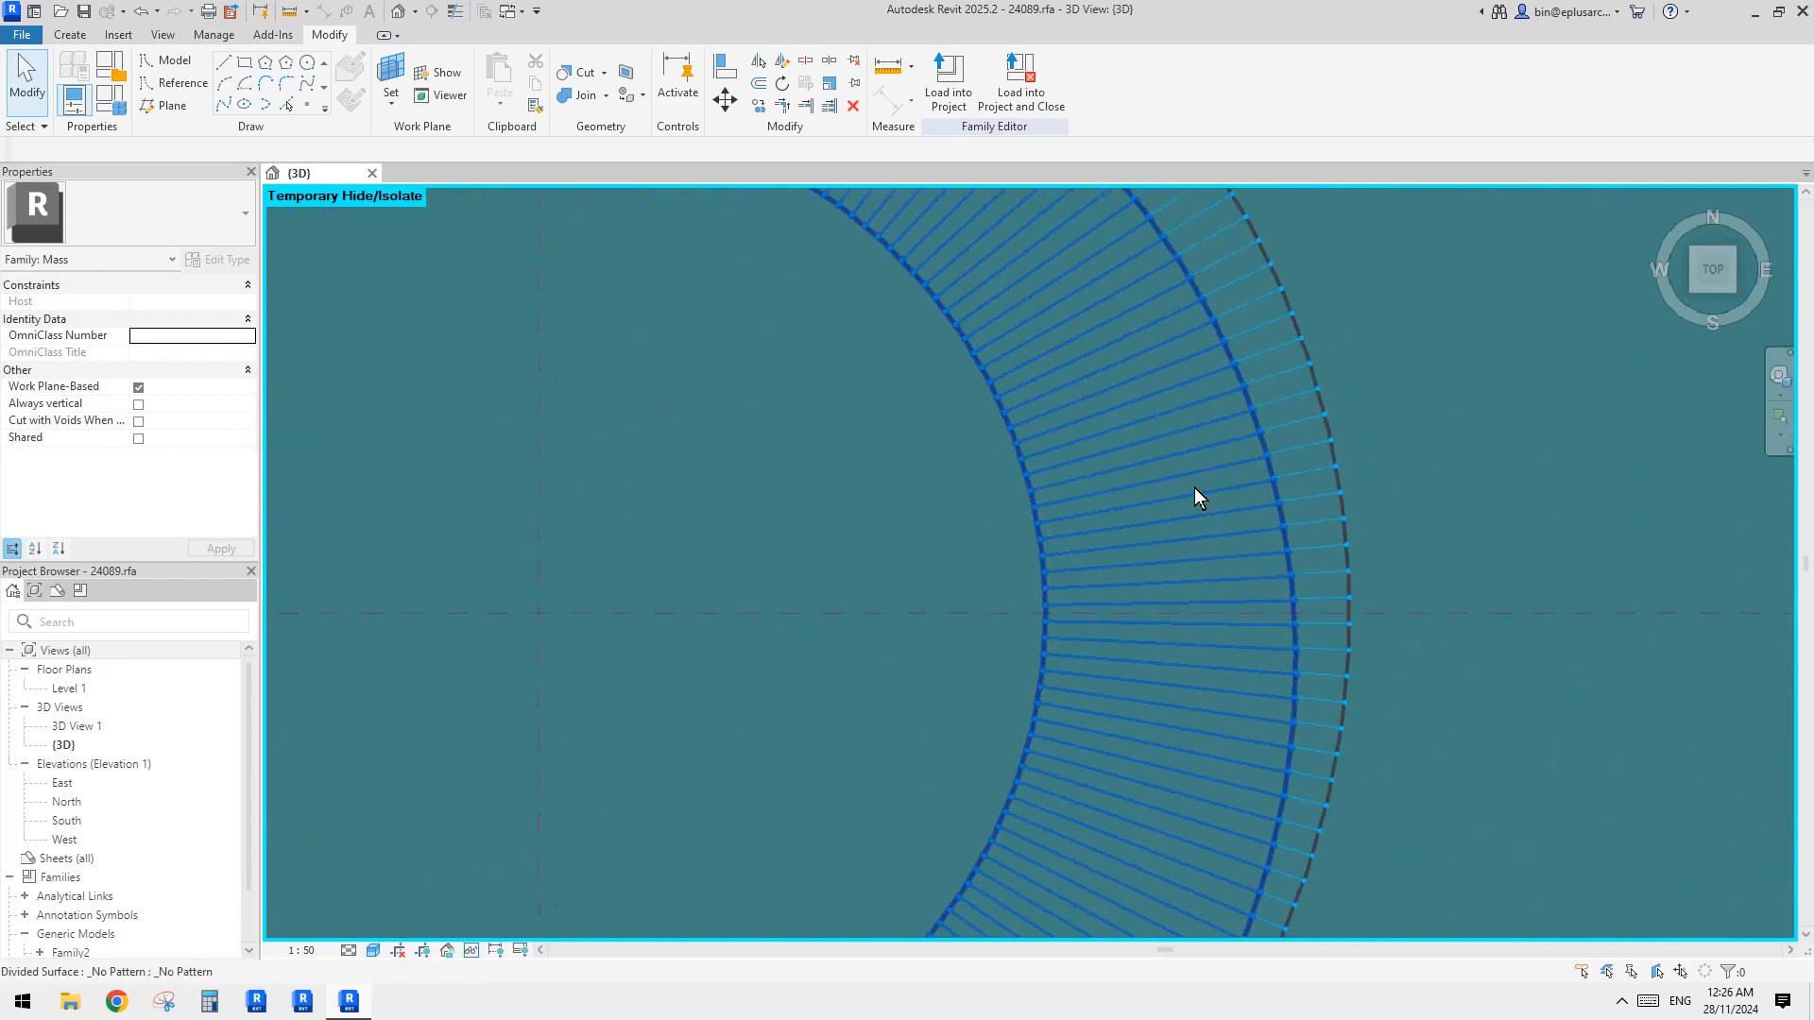
scroll(1239, 605, "down", 1)
middle_click_drag(1275, 870, 1228, 540)
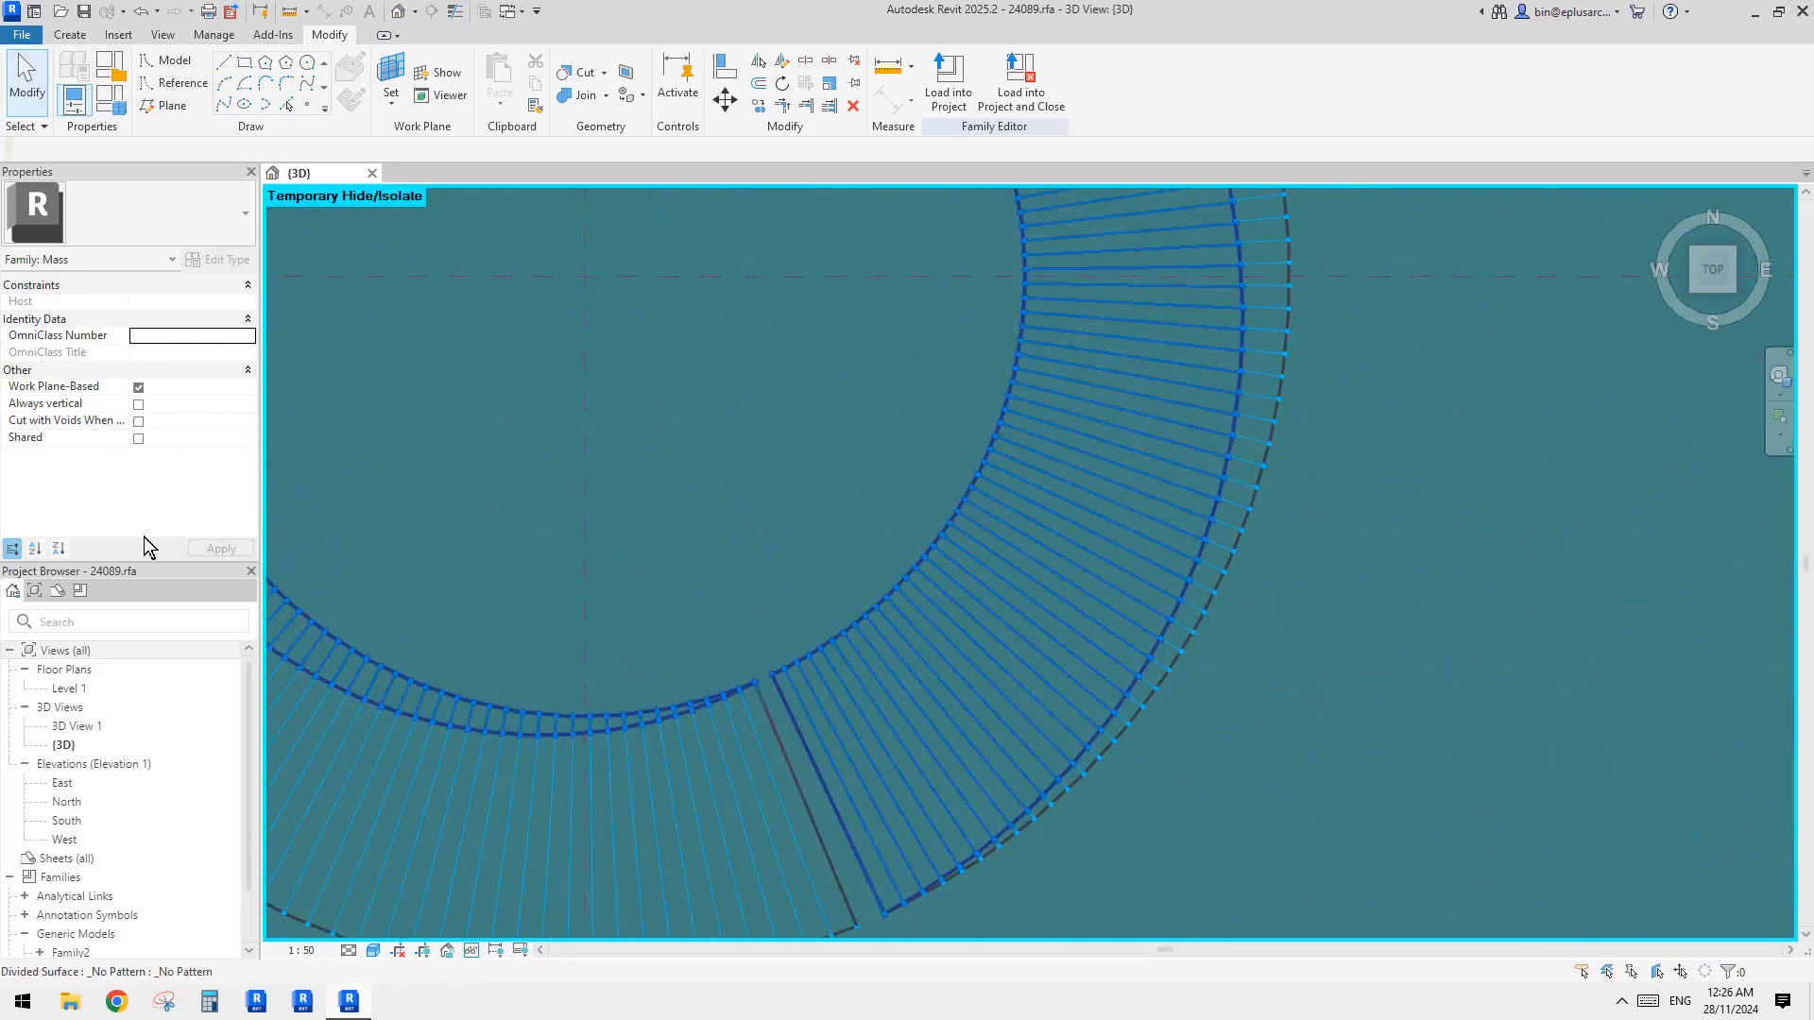
Select the inner divided surface and check its U grid lines against the outer surface along the ring's east side
left_click(1045, 571)
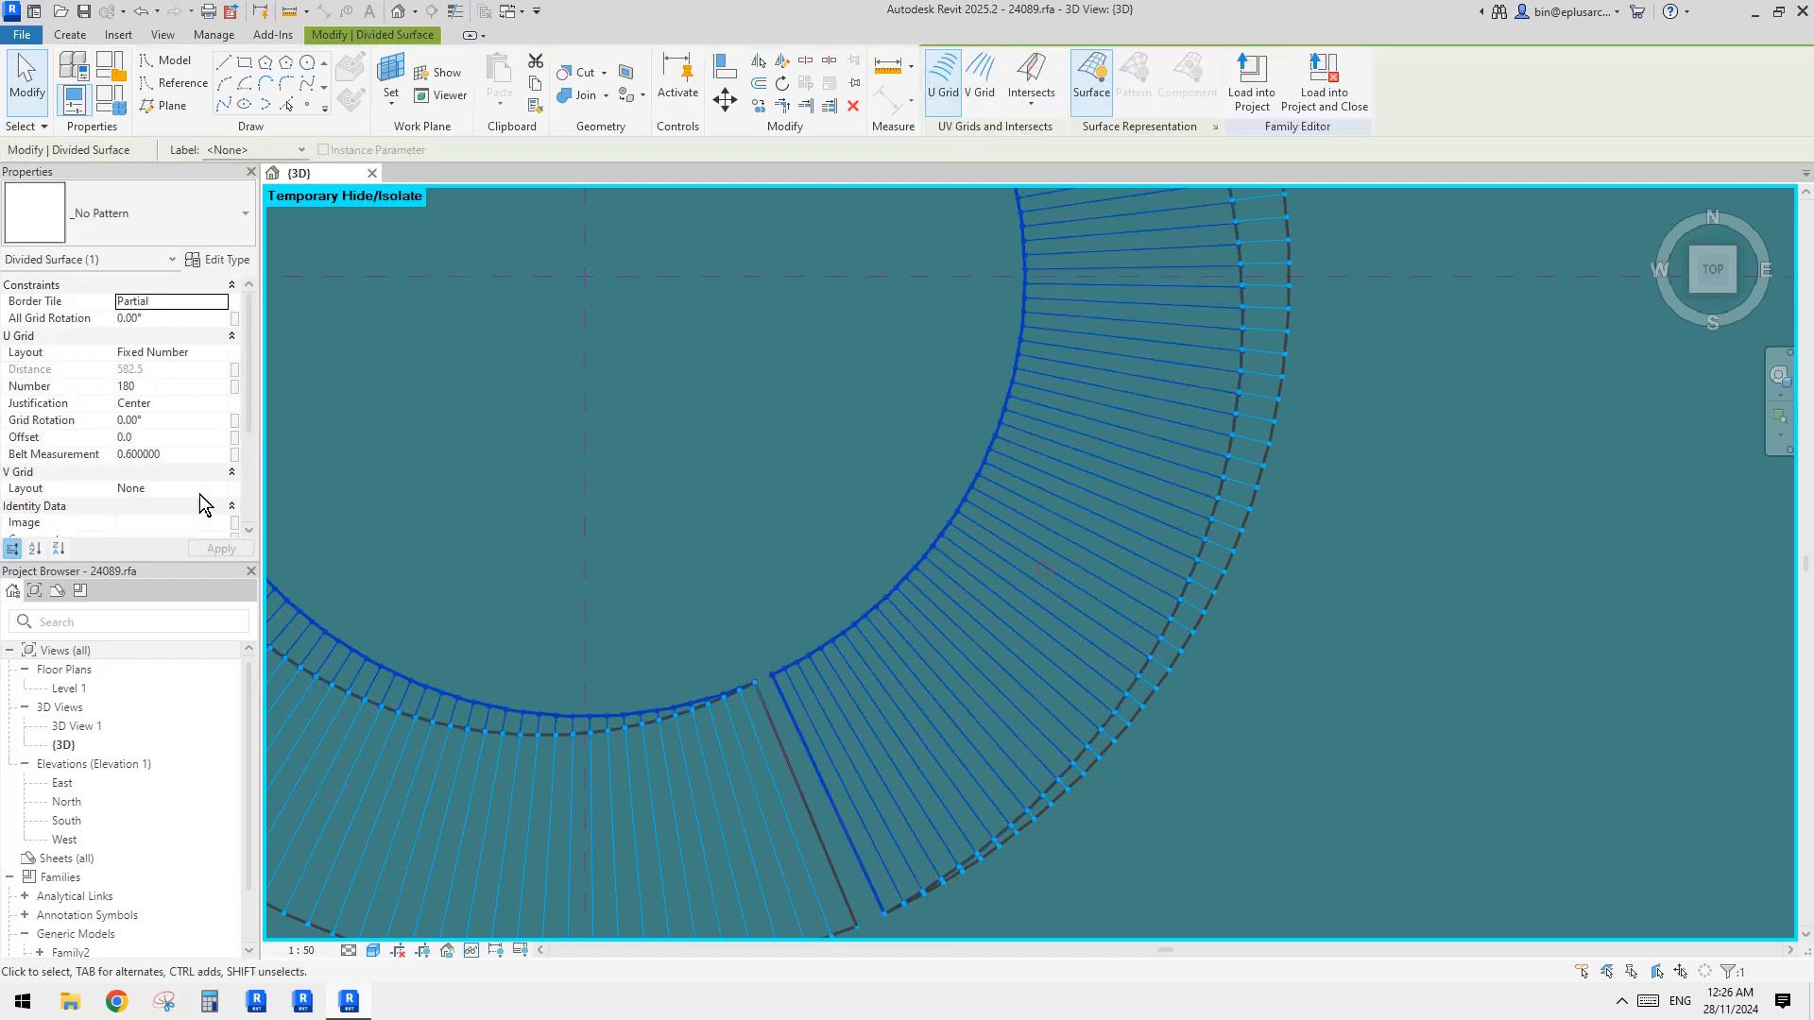
middle_click_drag(1139, 499, 1158, 614)
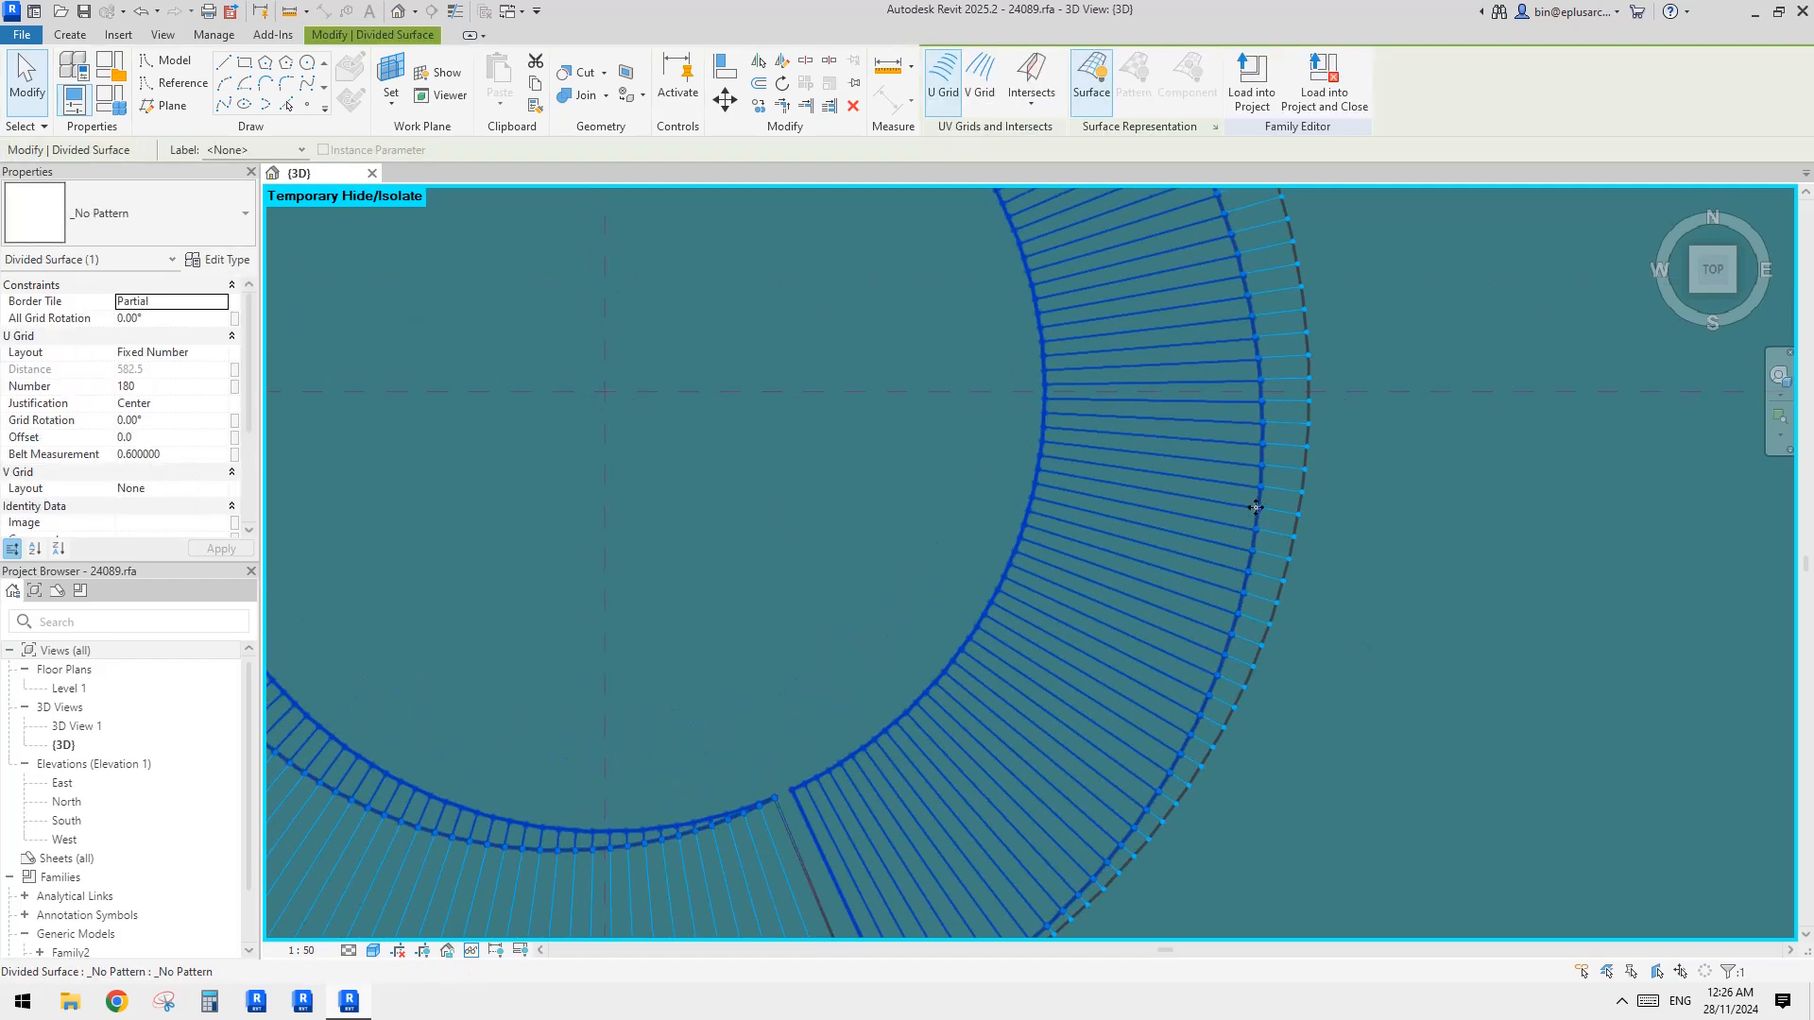
middle_click_drag(1255, 508, 1240, 620)
middle_click_drag(1267, 513, 1283, 592)
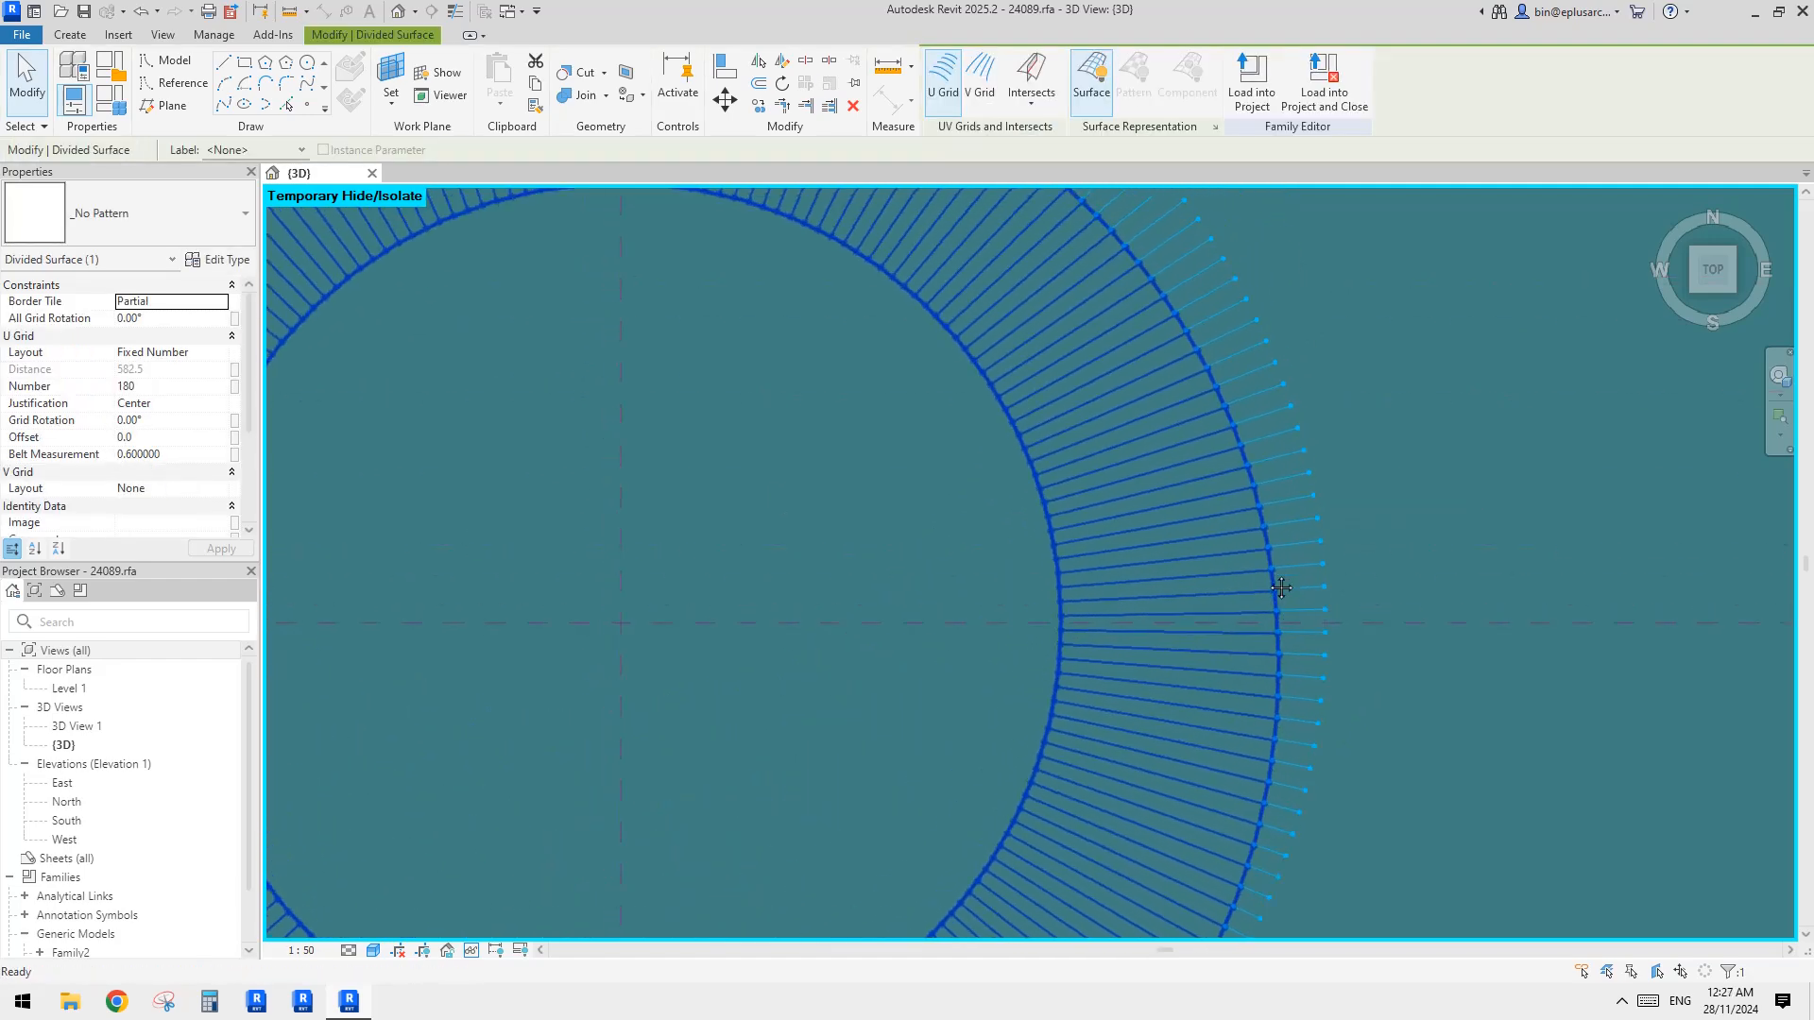
scroll(1233, 545, "down", 1)
middle_click_drag(1215, 543, 1246, 605)
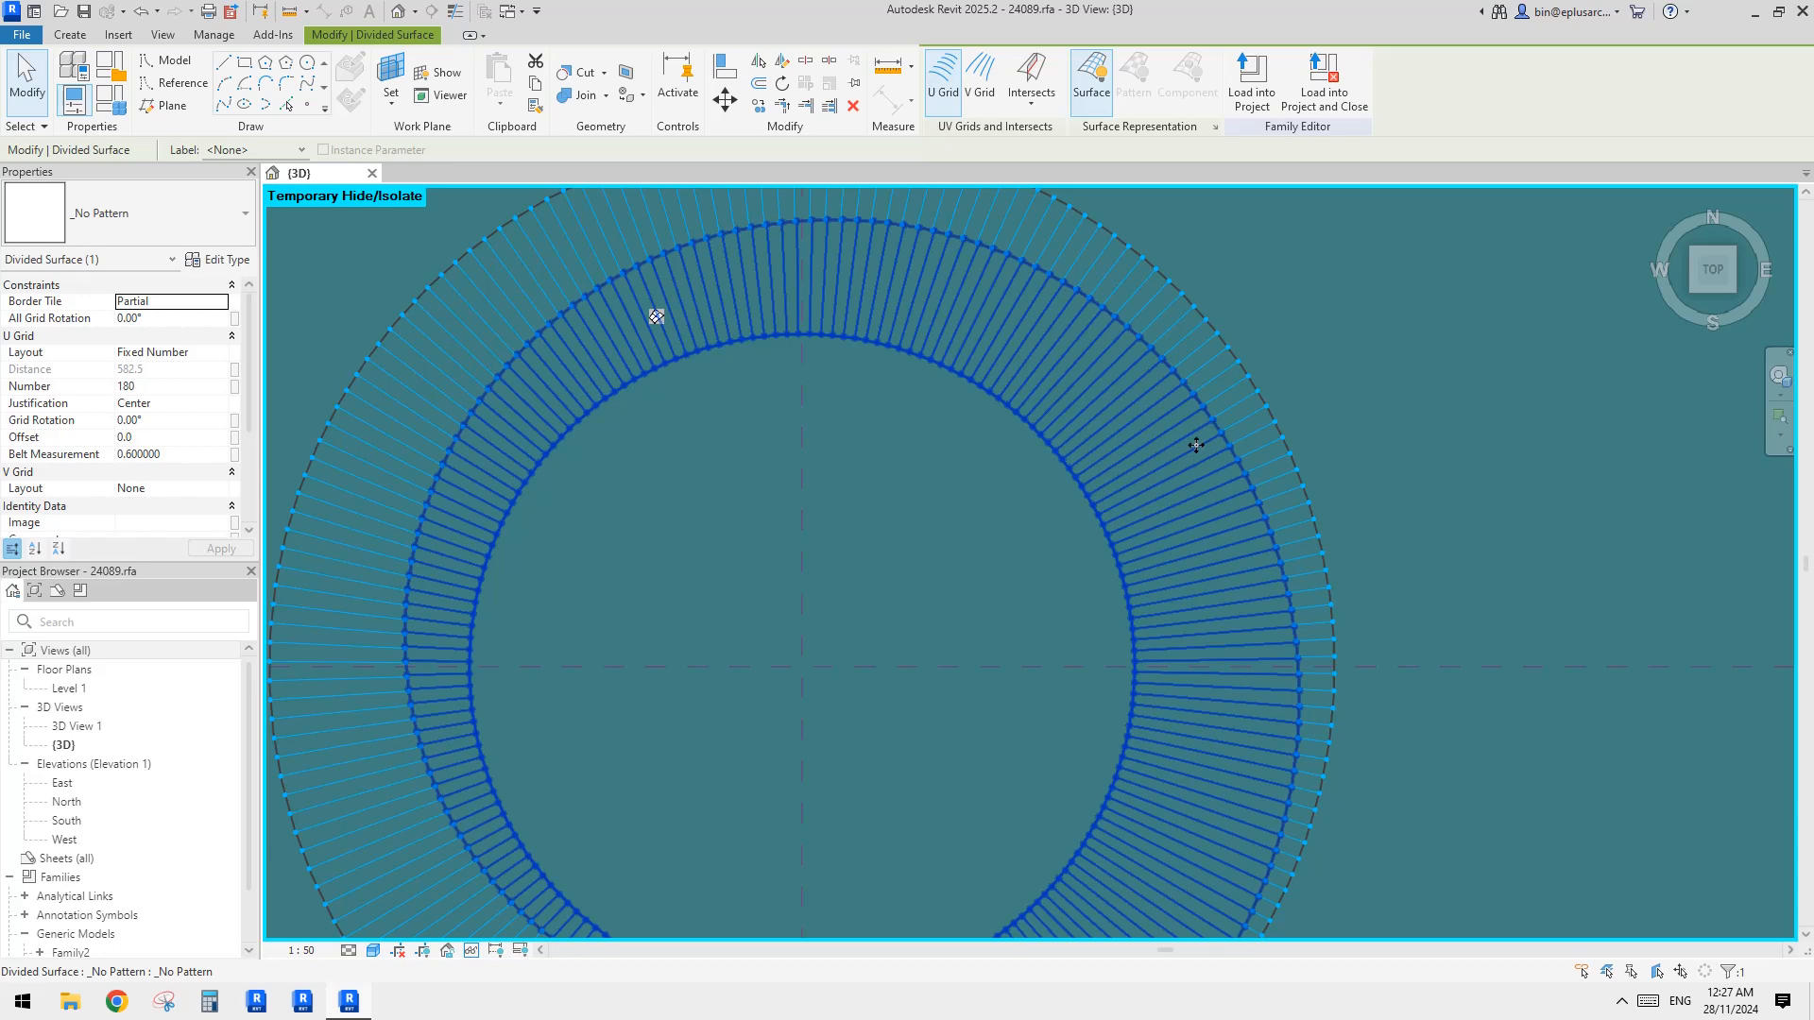
Examine how the U grid lines of the inner and outer divided surfaces meet along the ring's north and west sides
middle_click_drag(1196, 445, 1244, 510)
scroll(1096, 390, "up", 5)
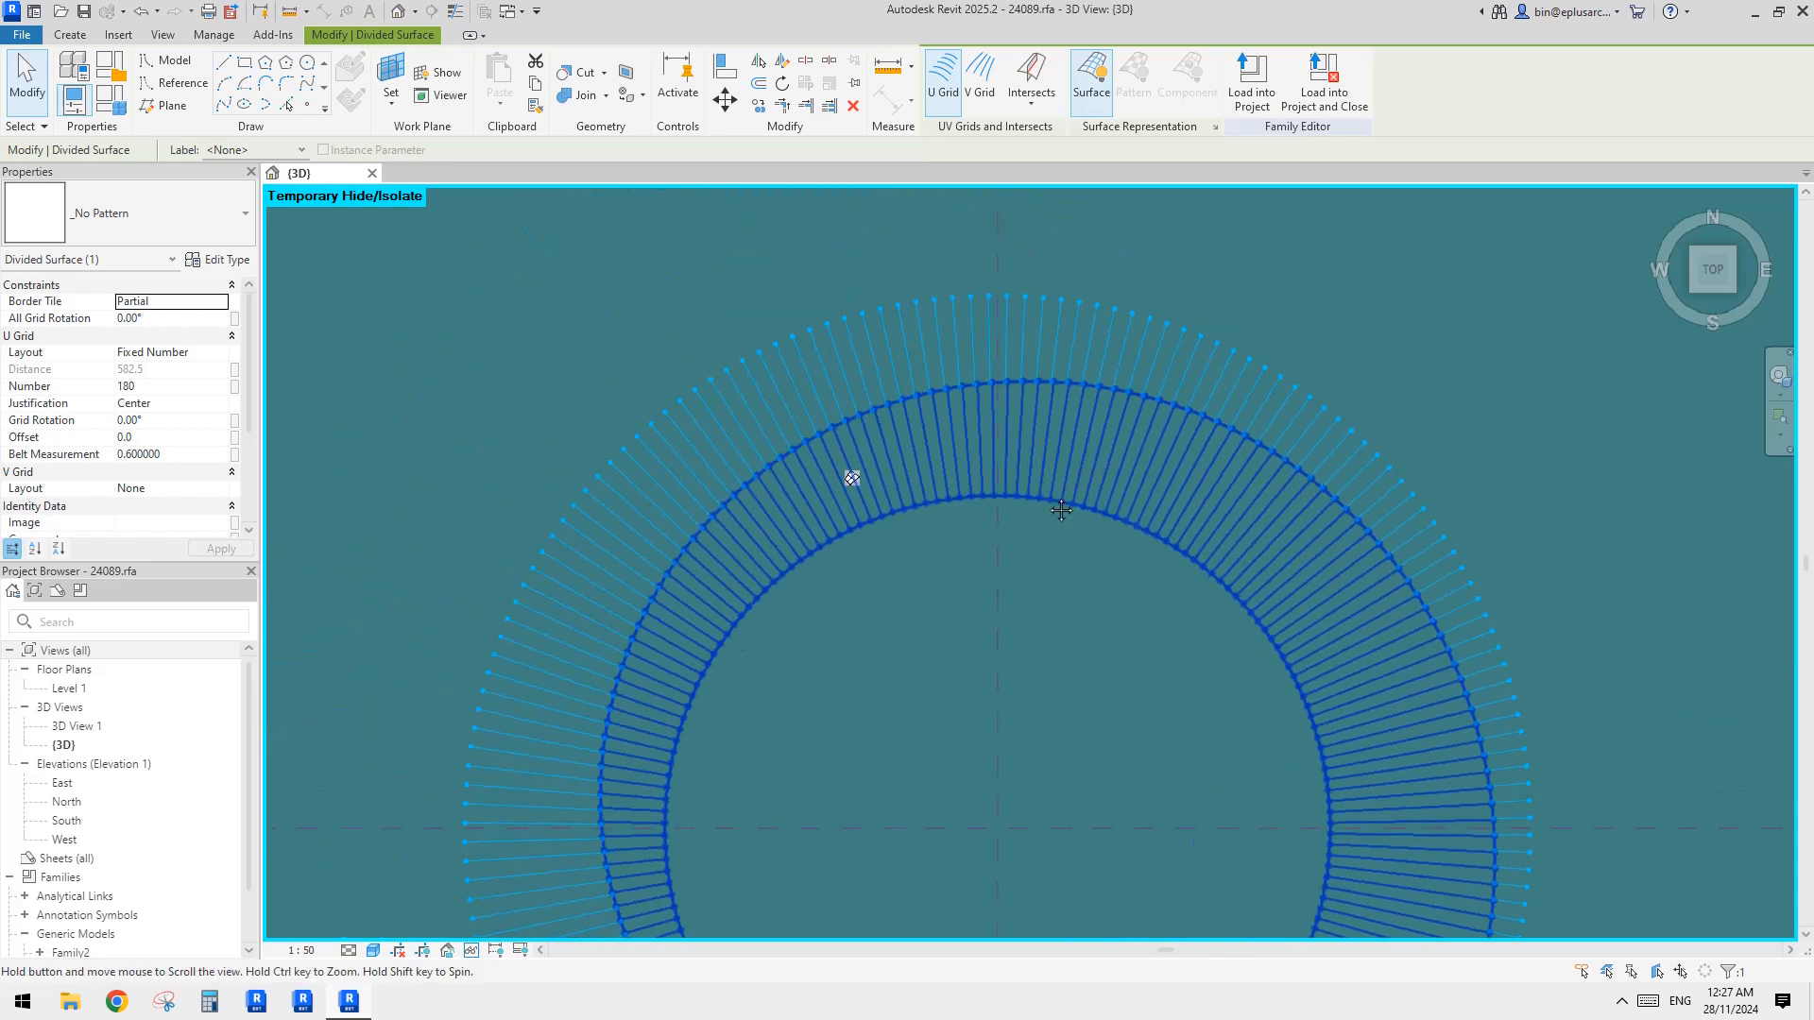
scroll(1015, 399, "down", 2)
middle_click_drag(948, 511, 1263, 304)
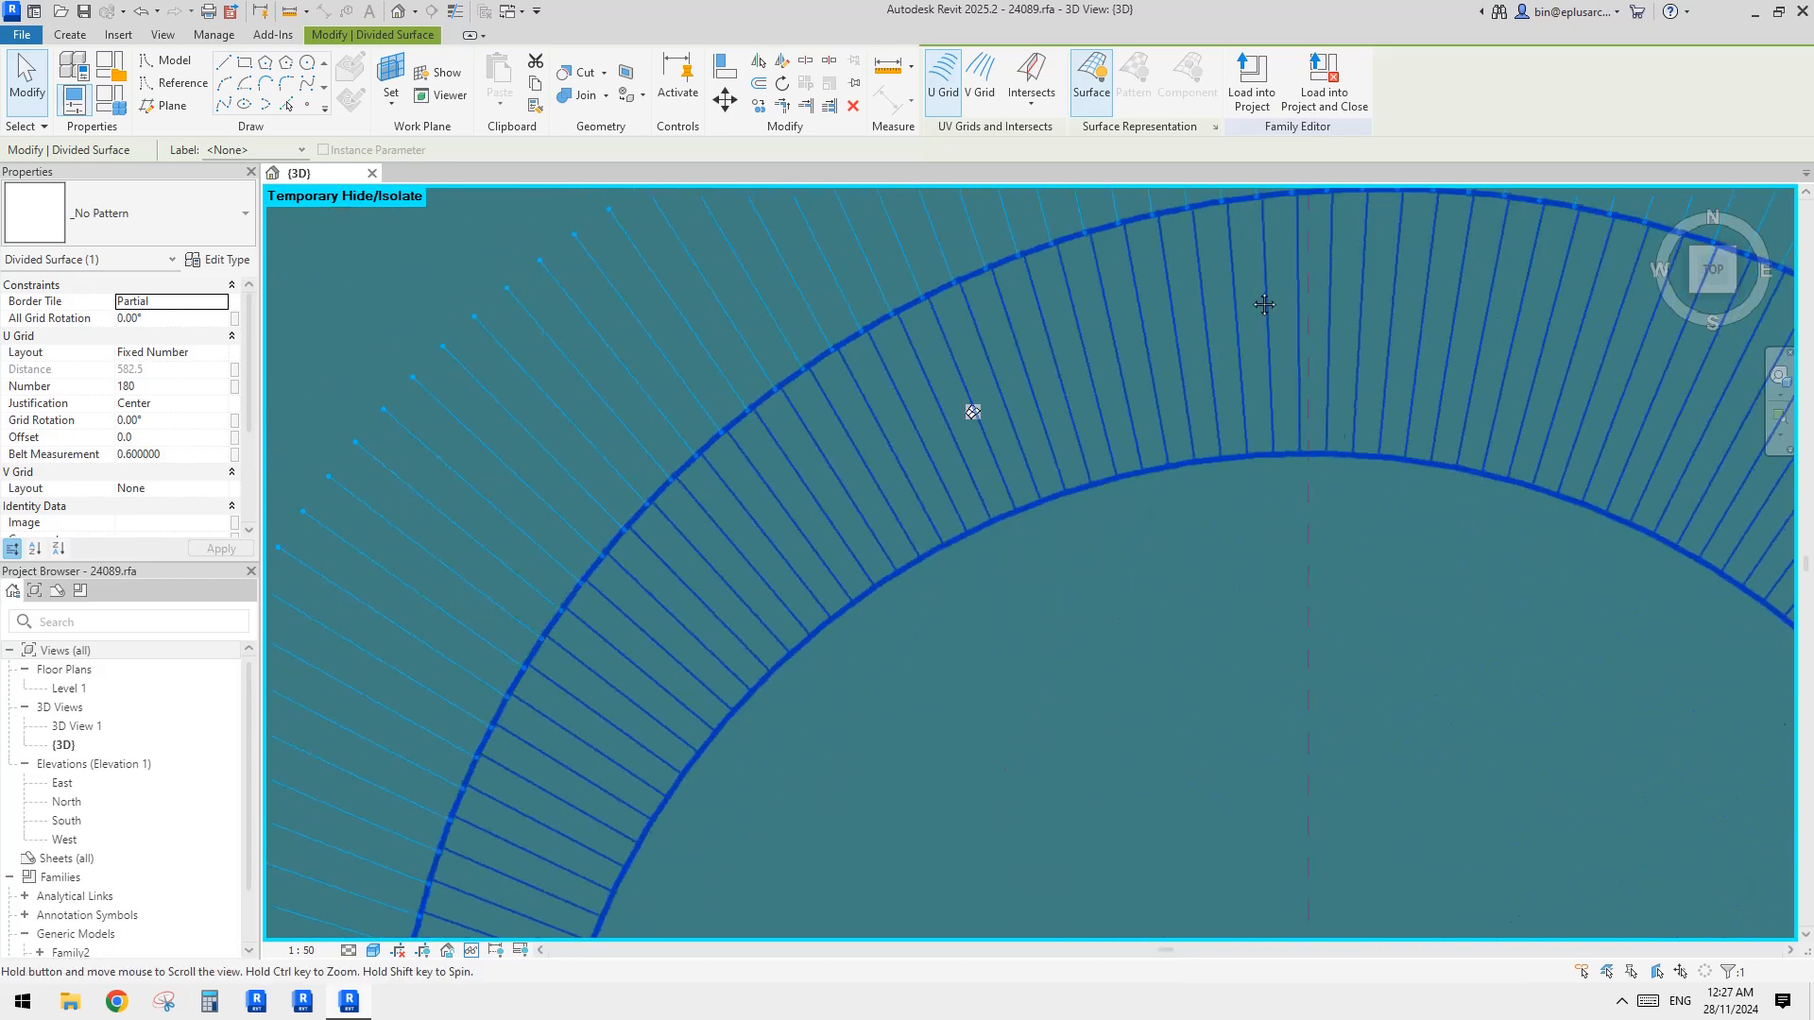
scroll(1263, 303, "down", 1)
middle_click_drag(1073, 381, 1220, 294)
scroll(1039, 605, "down", 2)
middle_click_drag(1184, 695, 904, 499)
Reset the temporary hide/isolate so the hidden repeater fins are shown on the ring again
key("h")
key("r")
middle_click_drag(1226, 520, 1203, 529)
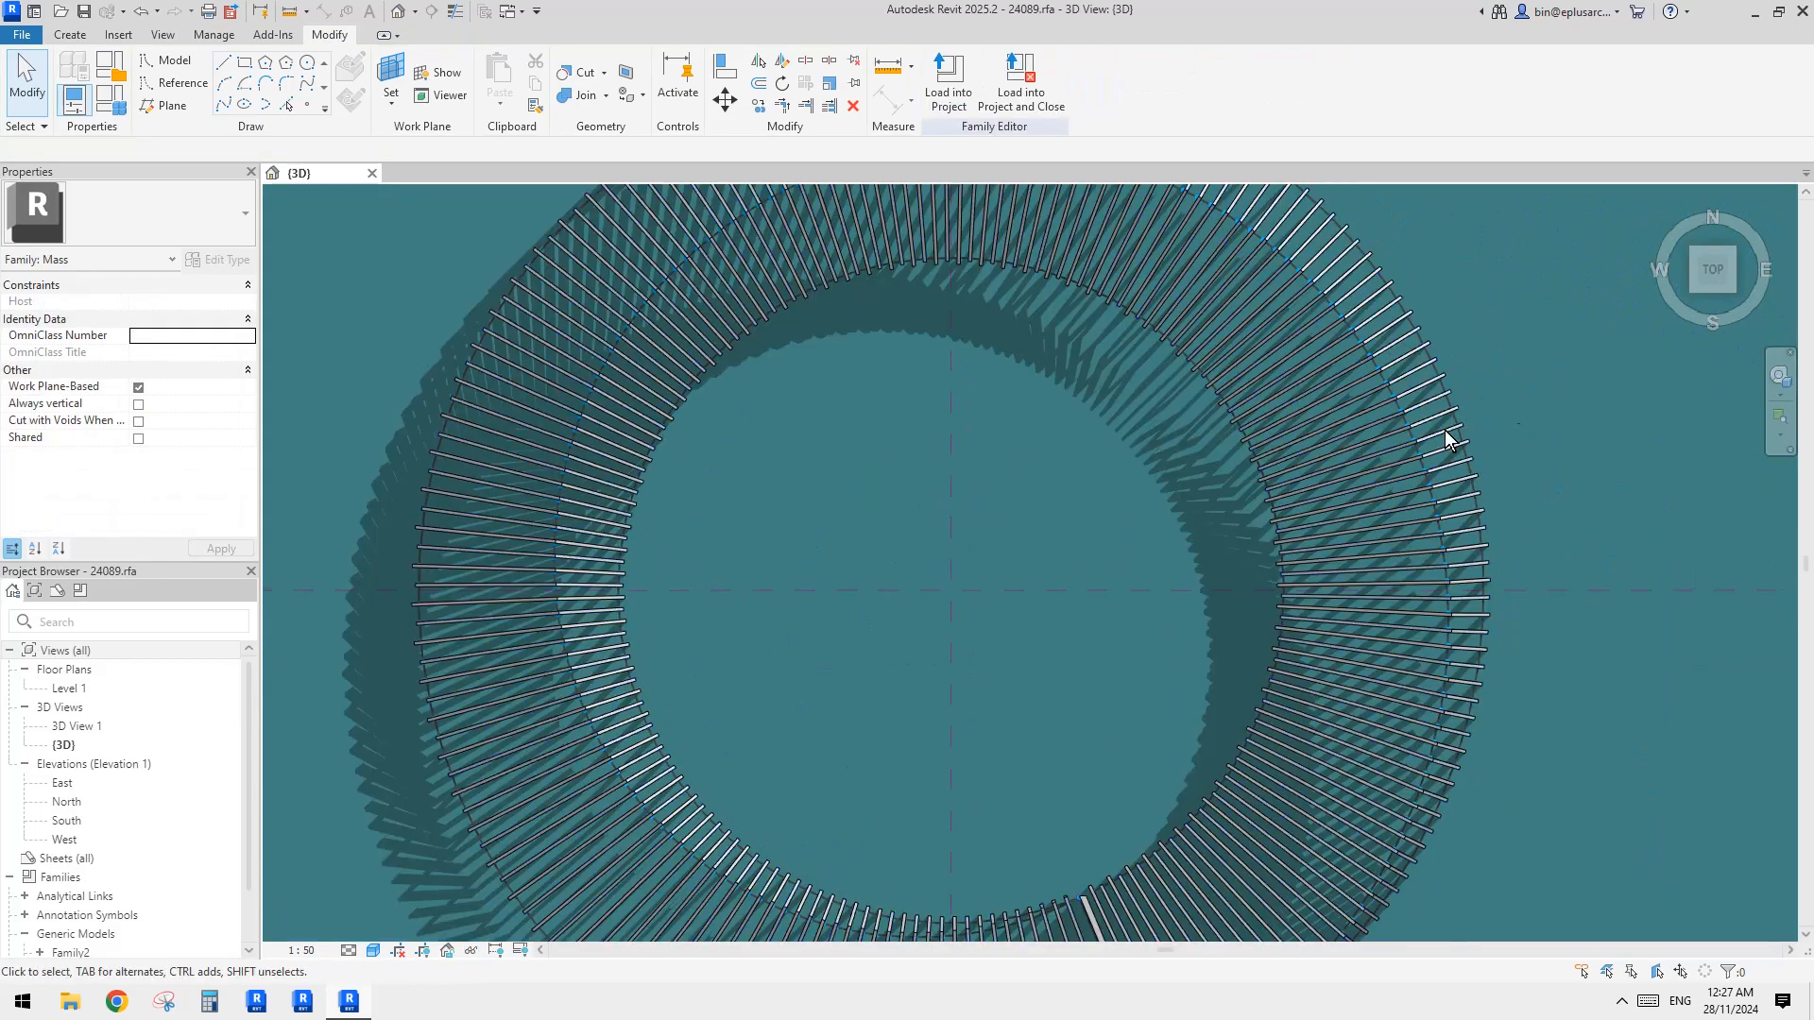
middle_click_drag(1465, 327, 1501, 448)
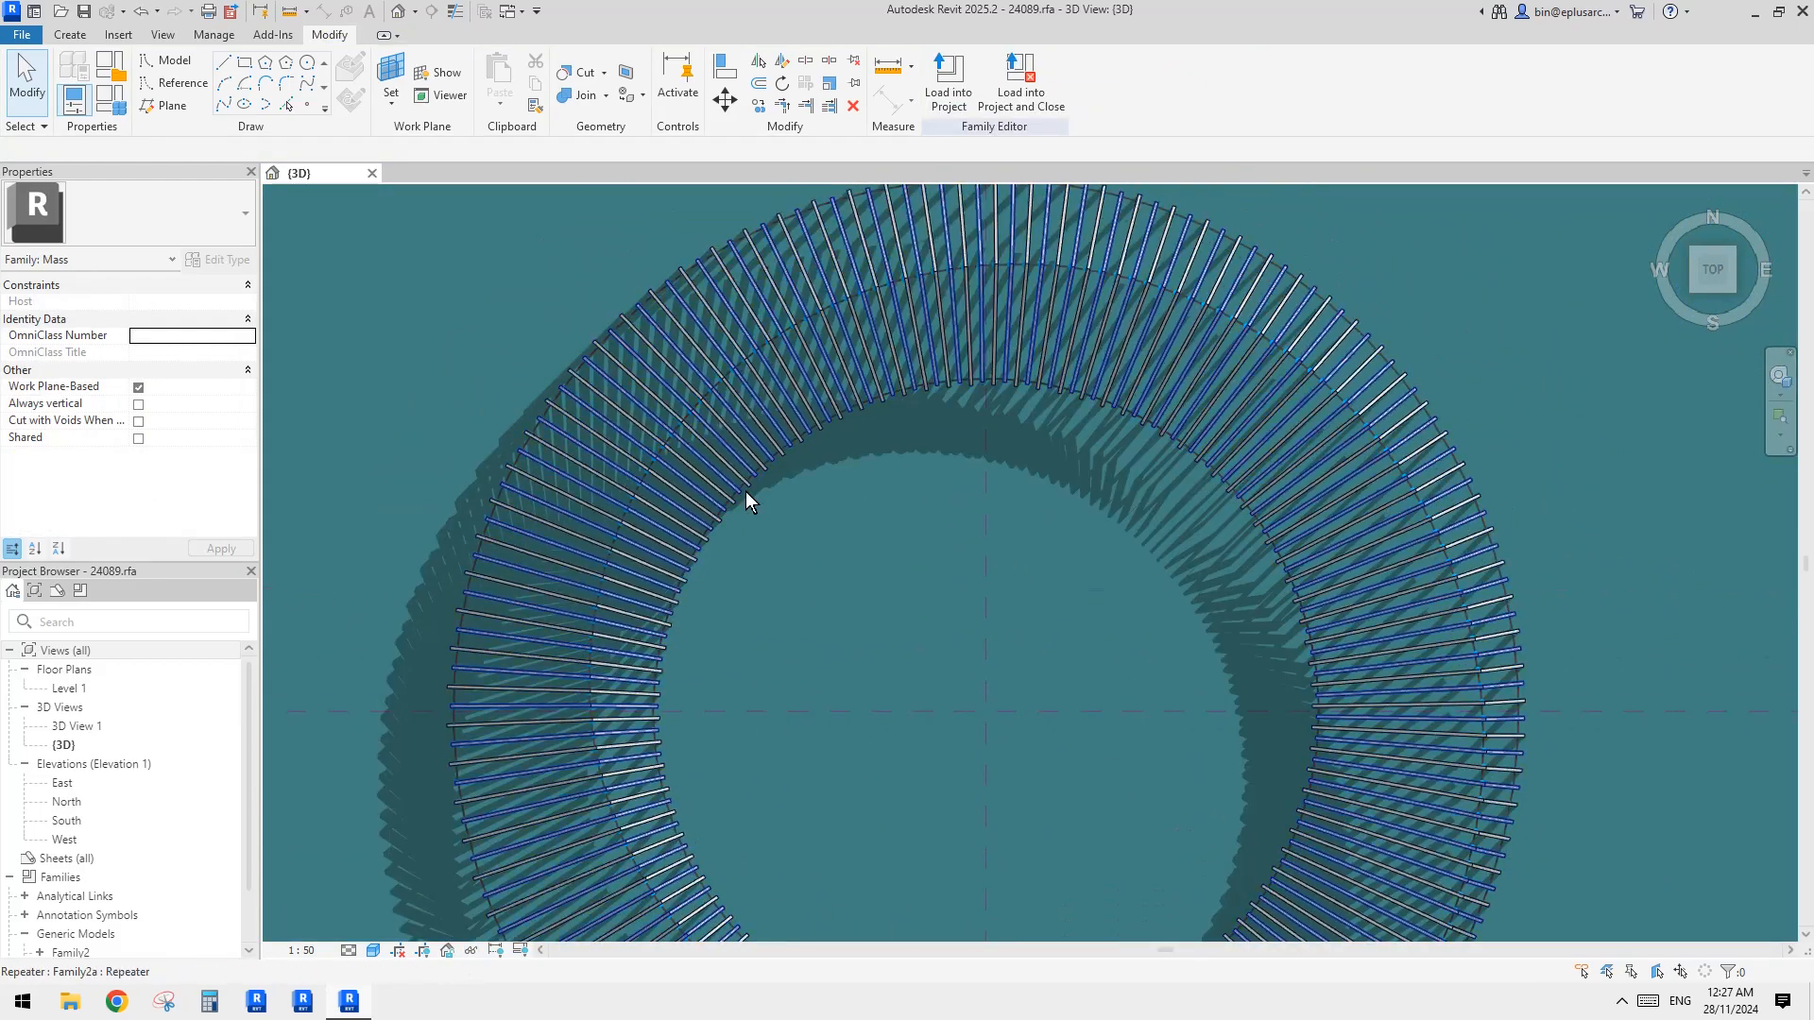
mouse_move(654, 476)
middle_mouse_down()
mouse_move(716, 352)
mouse_move(677, 459)
mouse_move(668, 344)
middle_mouse_up()
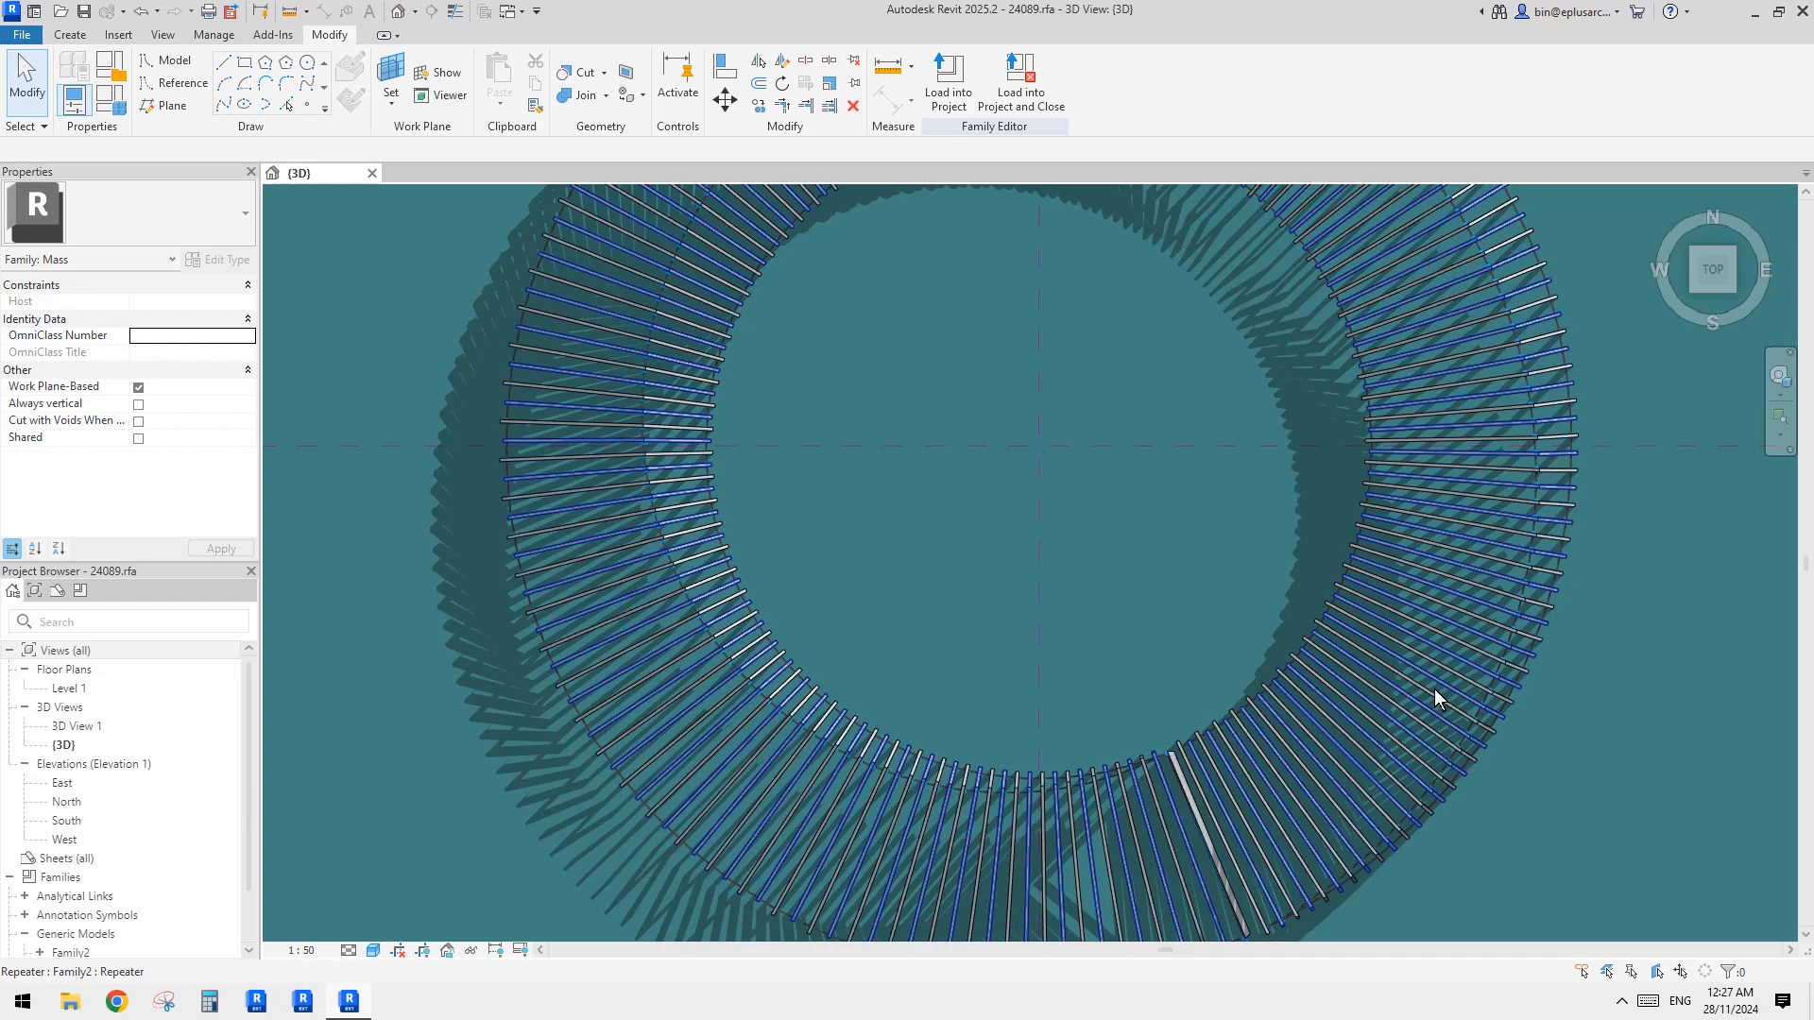
Select the outer divided surface on the ring's west side and check its U grid settings, finishing with nothing selected
scroll(586, 446, "up", 5)
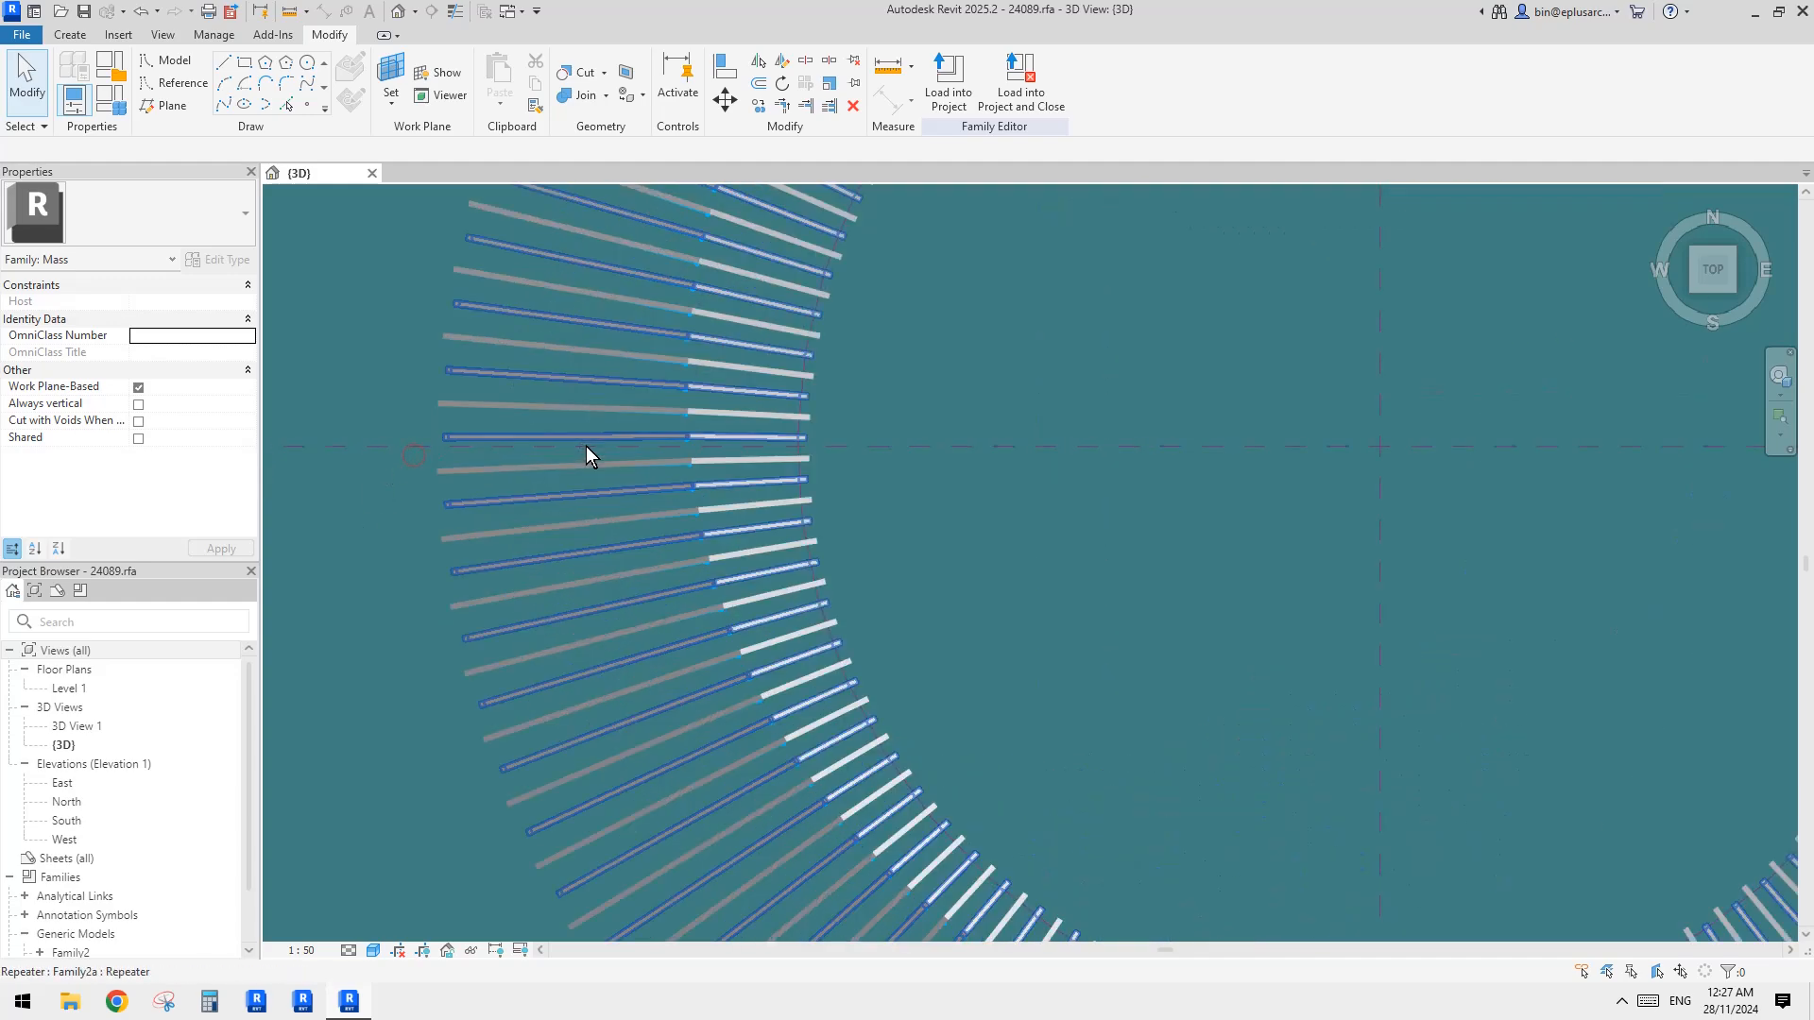
left_click(622, 446)
left_click(635, 456)
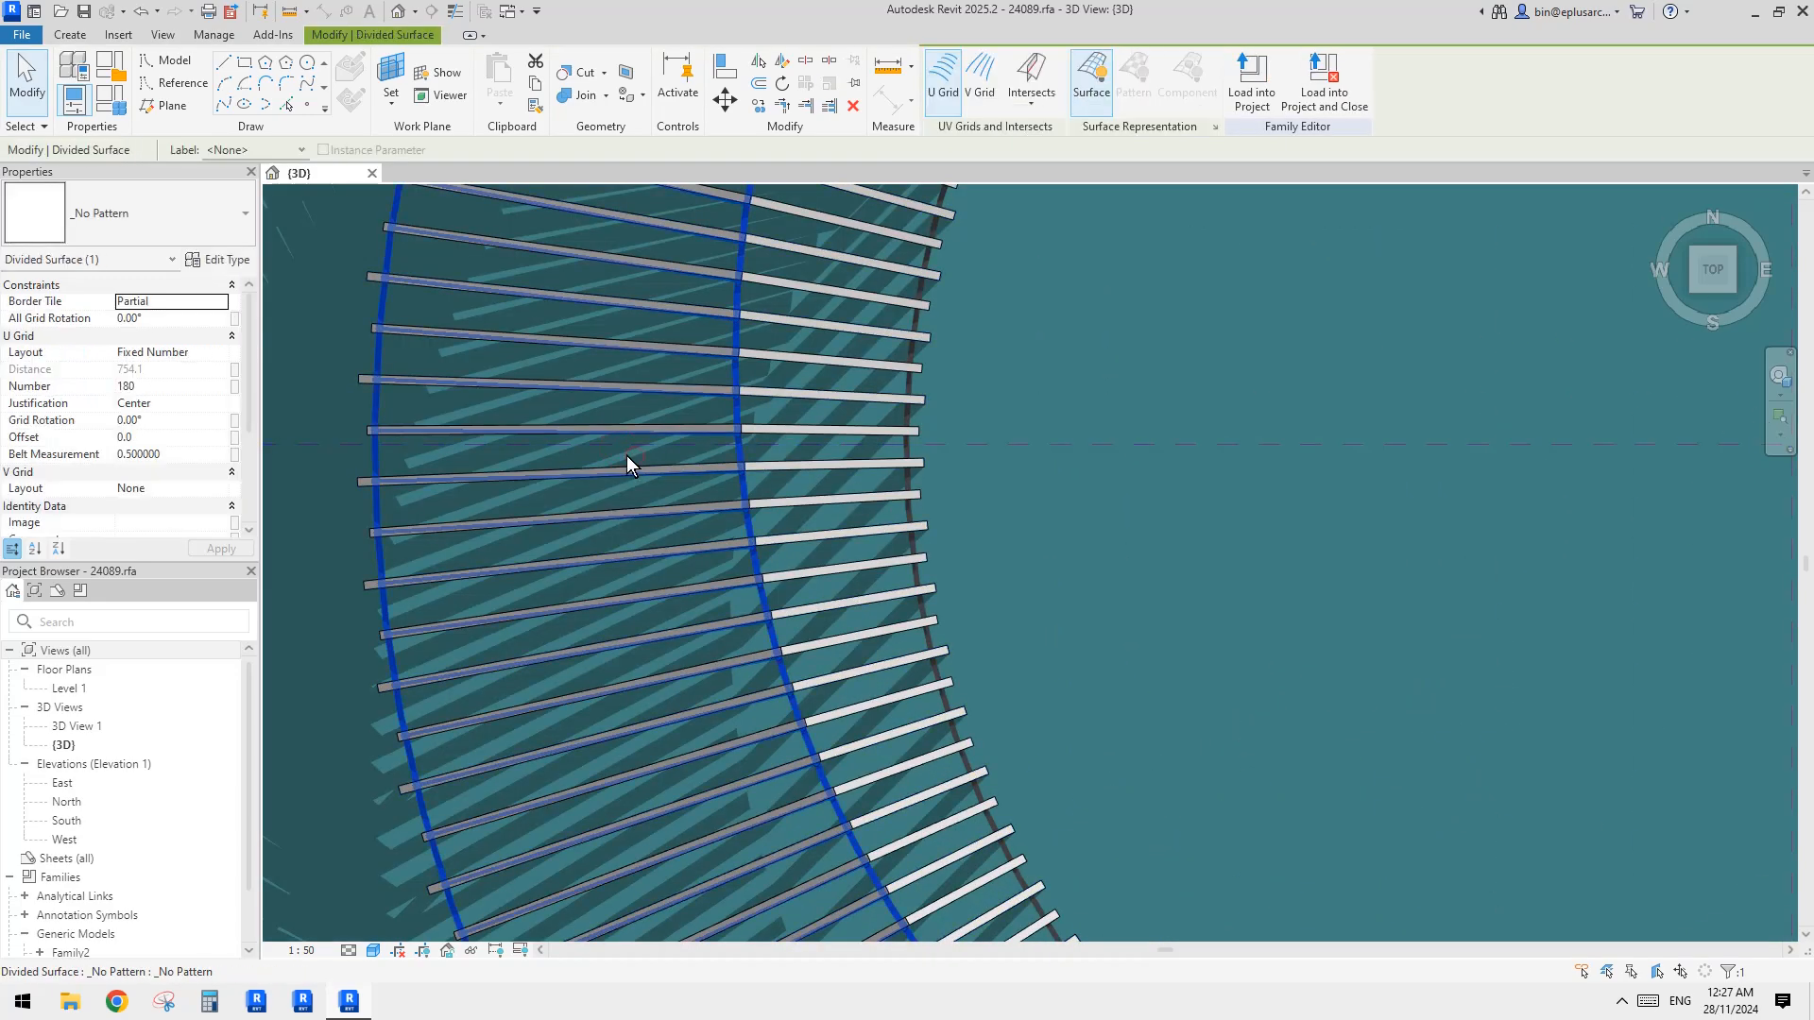
scroll(585, 407, "down", 3)
middle_click_drag(836, 388, 748, 195)
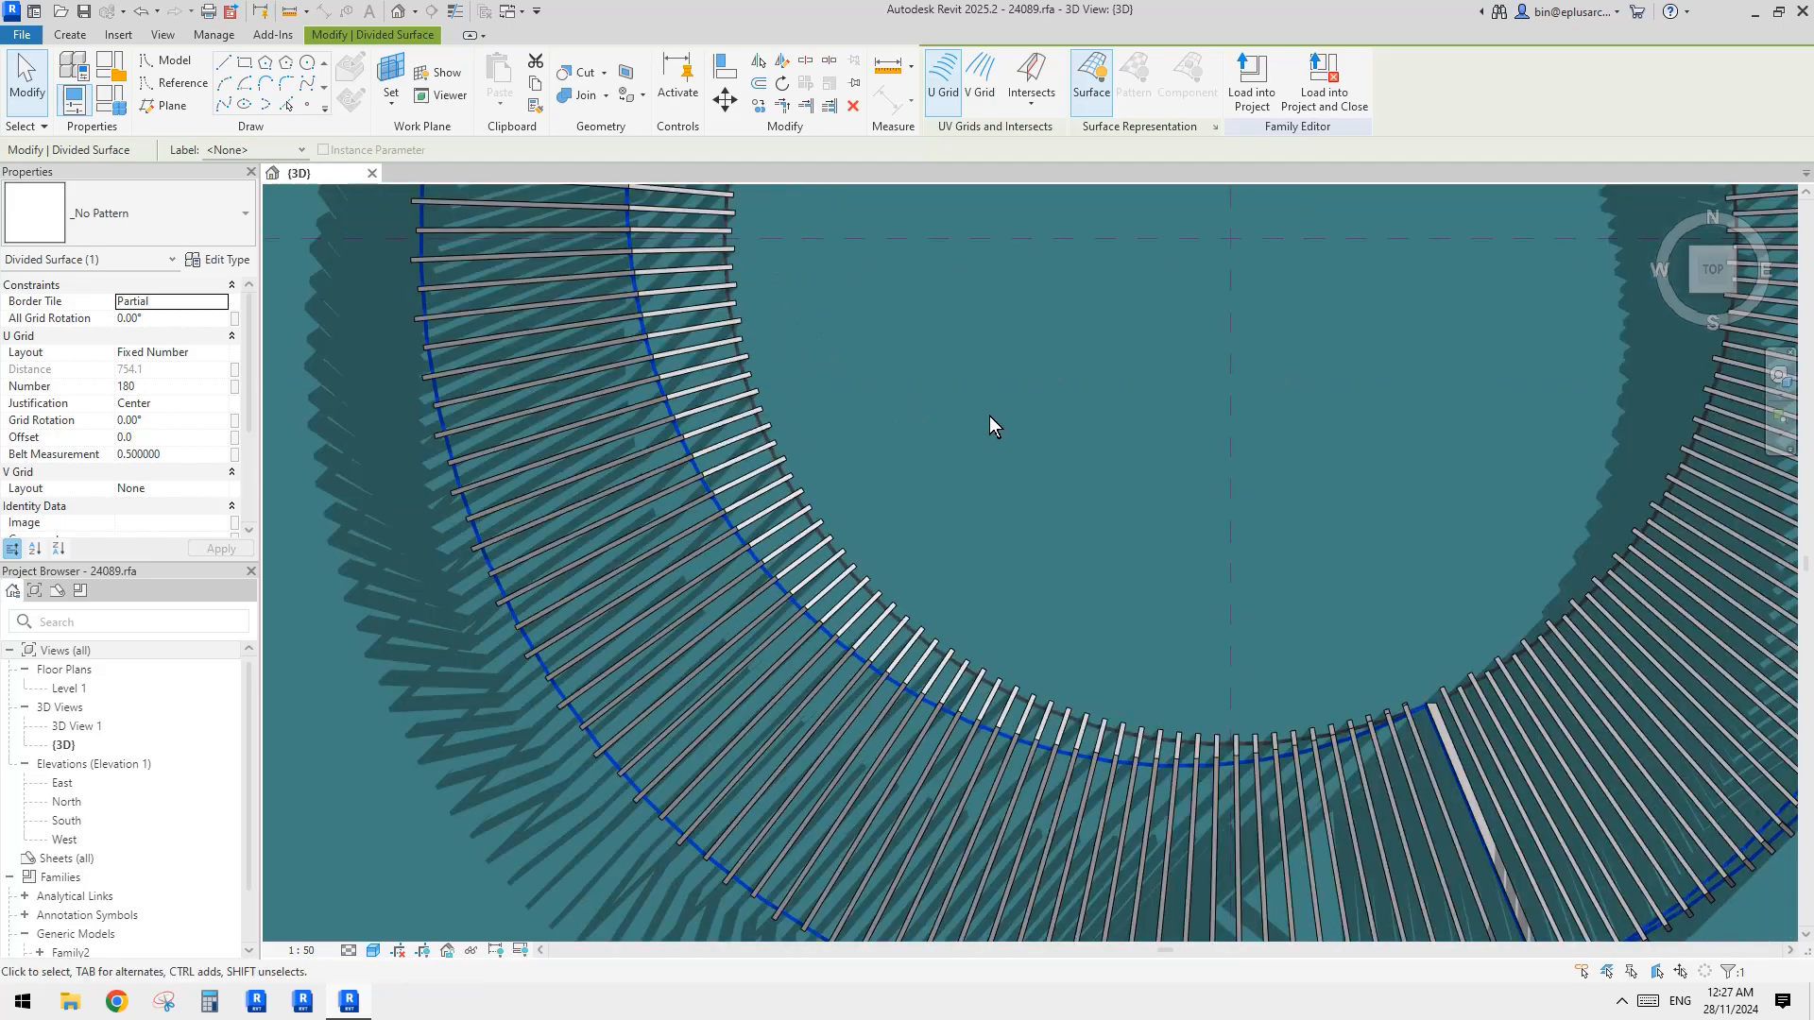
left_click(990, 418)
Examine around the whole ring how the repeater fins run across the shared edge of the two surfaces
middle_click_drag(1002, 435, 851, 230)
middle_click_drag(1132, 618, 1130, 629)
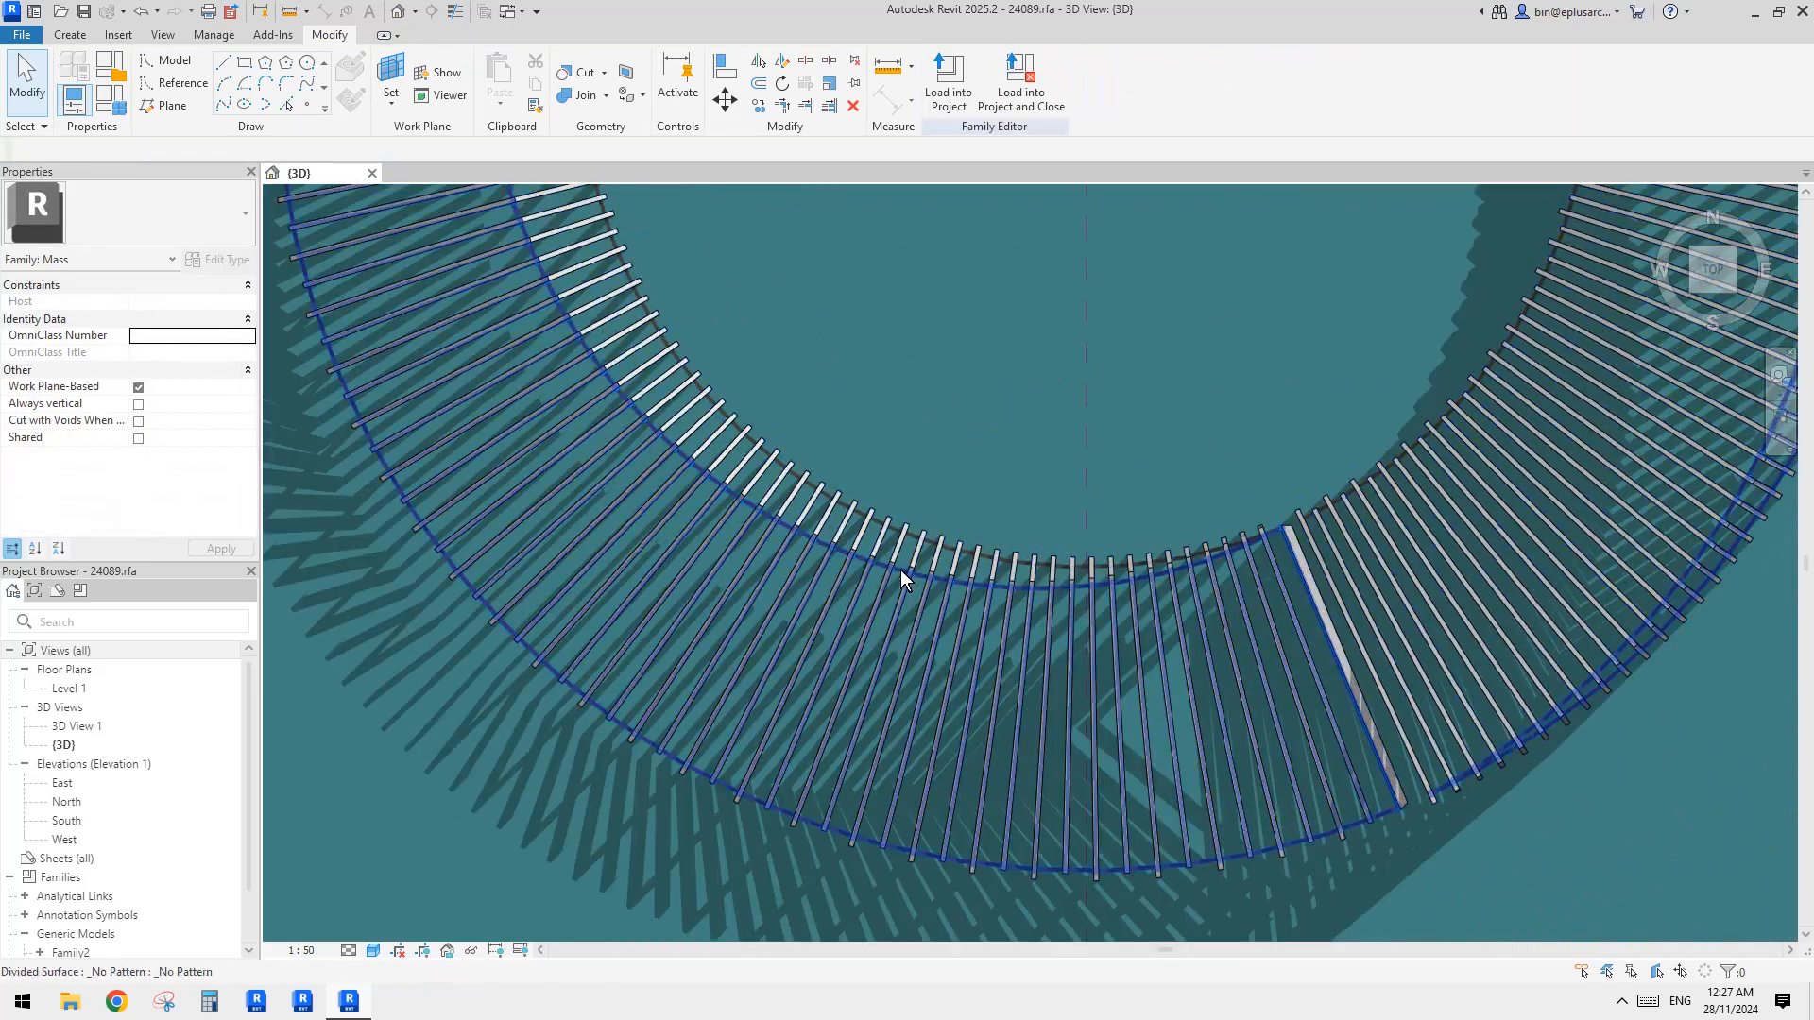
scroll(899, 570, "down", 1)
middle_click_drag(1205, 453, 844, 644)
middle_click_drag(1148, 355, 1337, 727)
scroll(1398, 567, "up", 1)
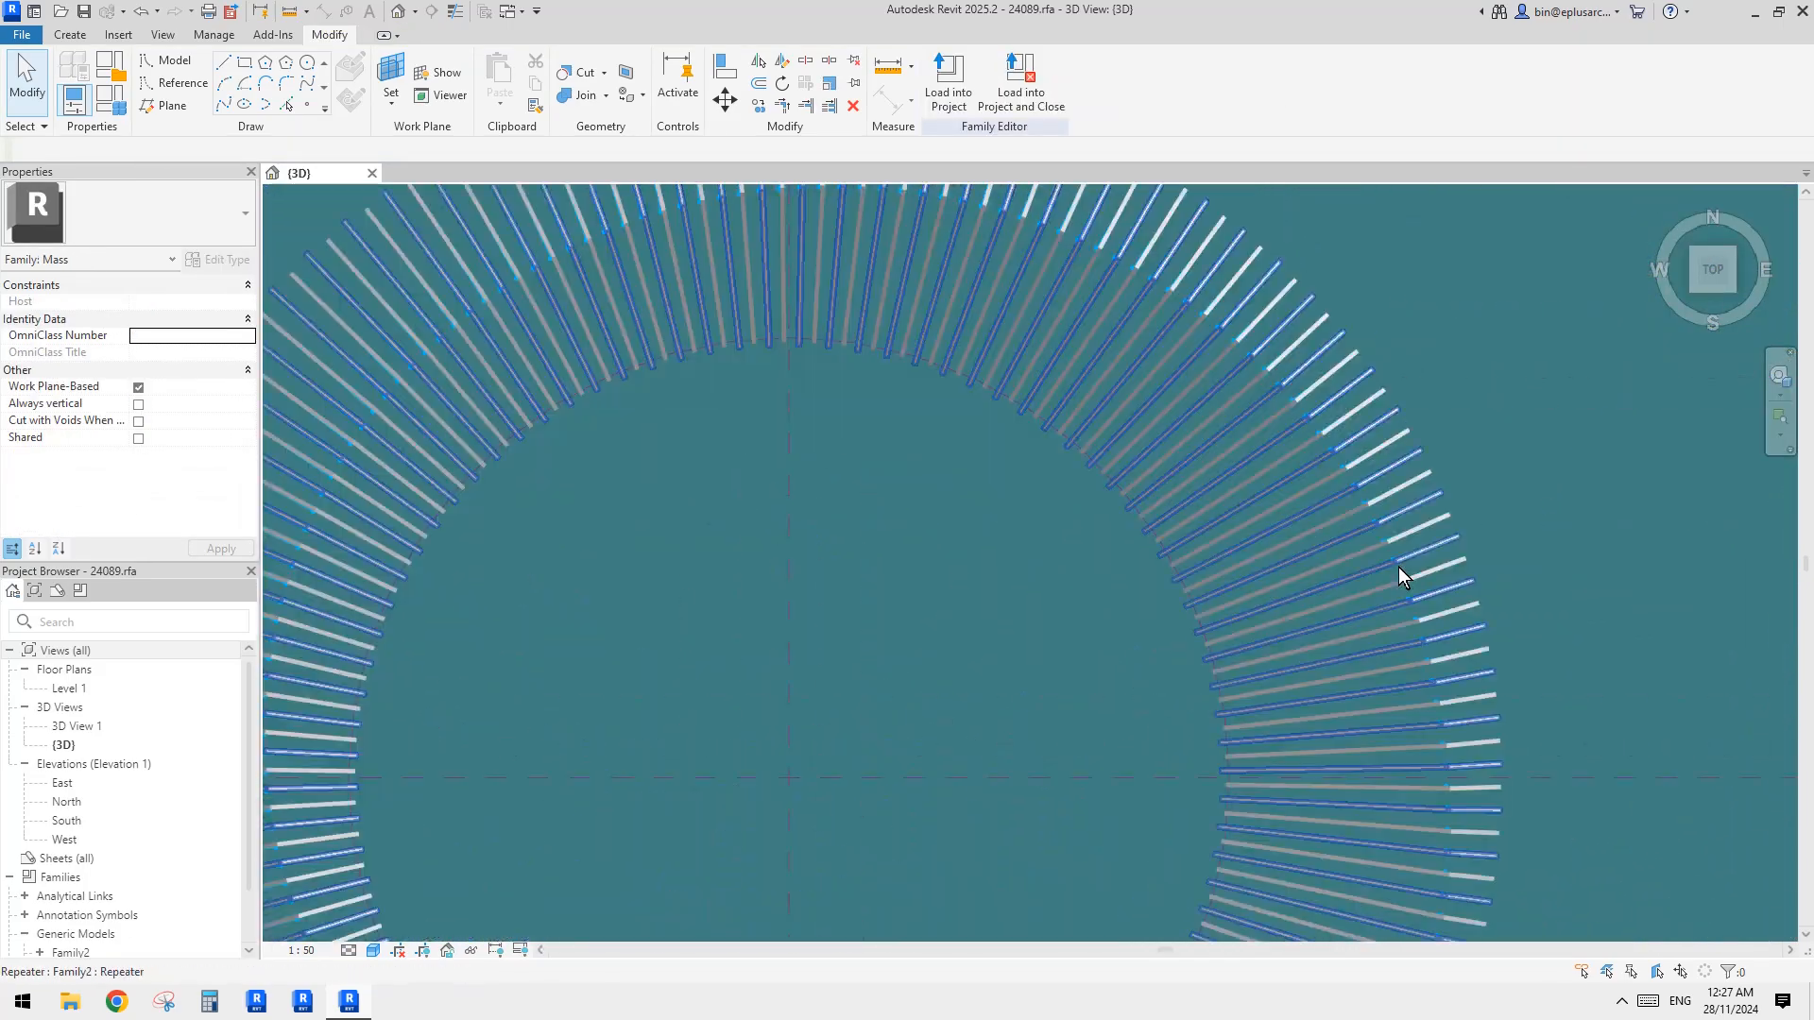
middle_click_drag(1398, 566, 1213, 281)
middle_click_drag(1268, 644, 1260, 579)
scroll(1183, 514, "down", 3)
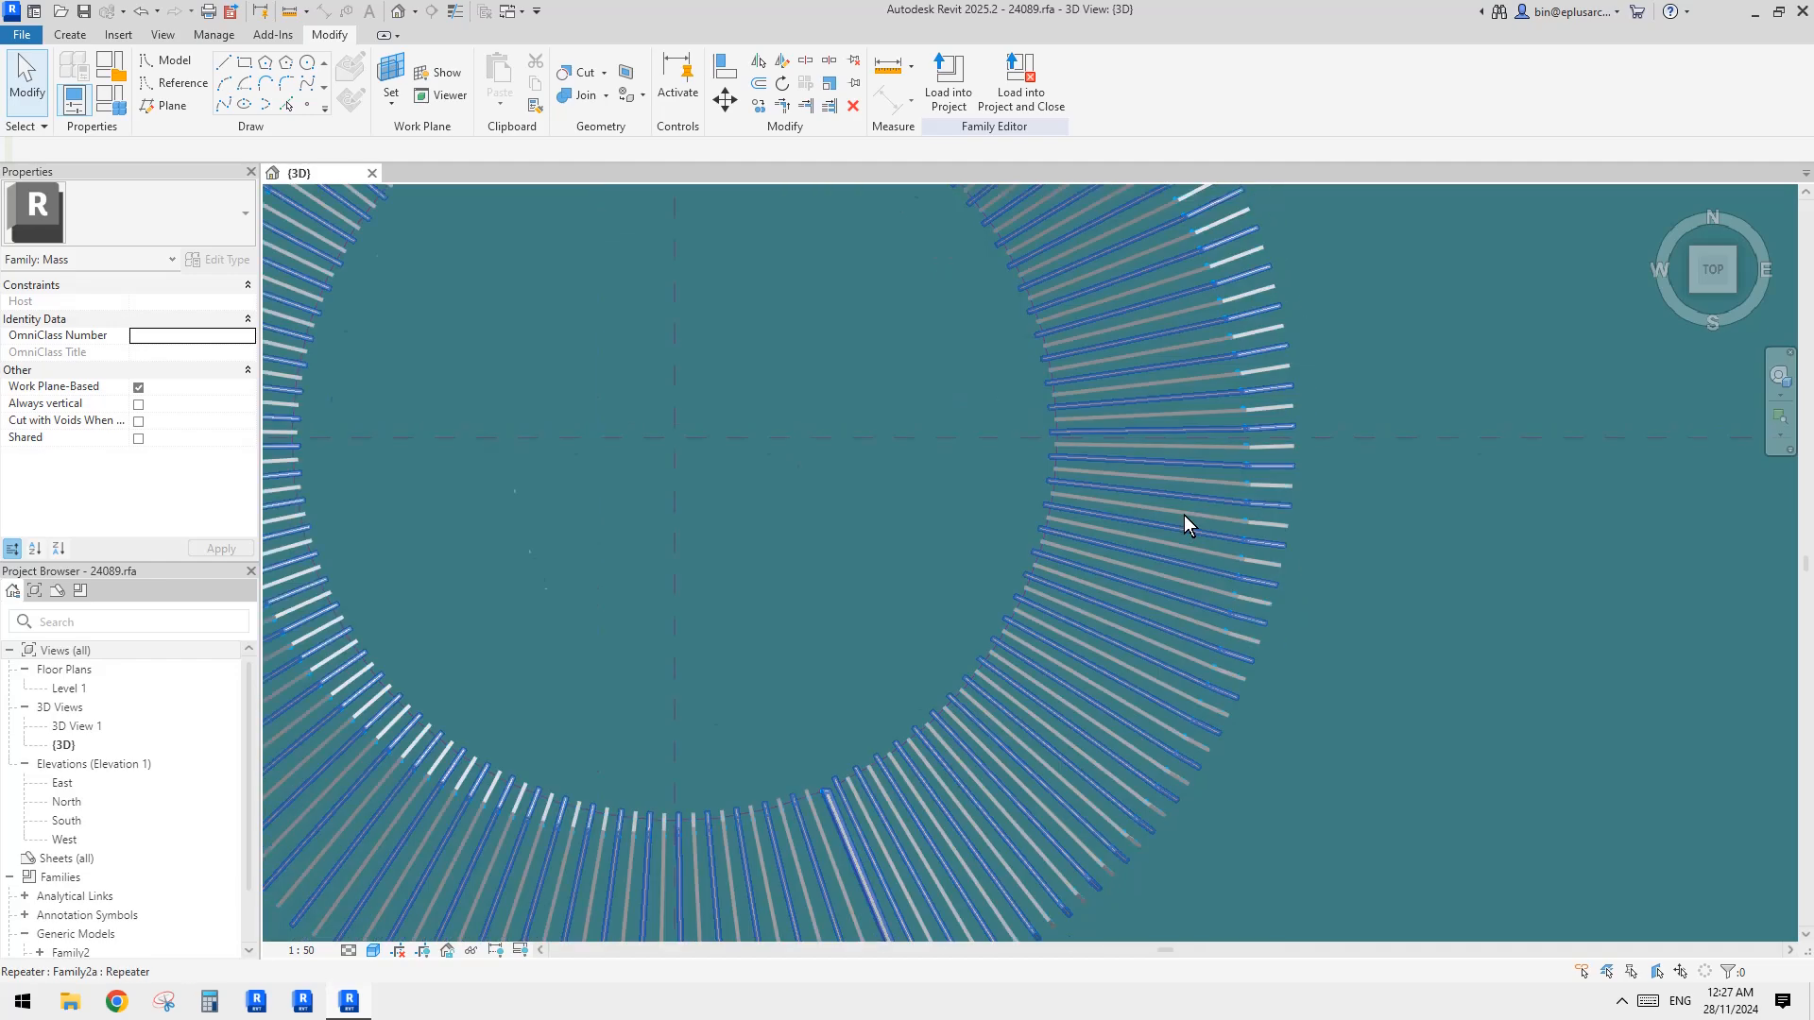
middle_click_drag(858, 243, 1115, 510)
scroll(1119, 487, "down", 1)
middle_click_drag(1179, 602, 1117, 442)
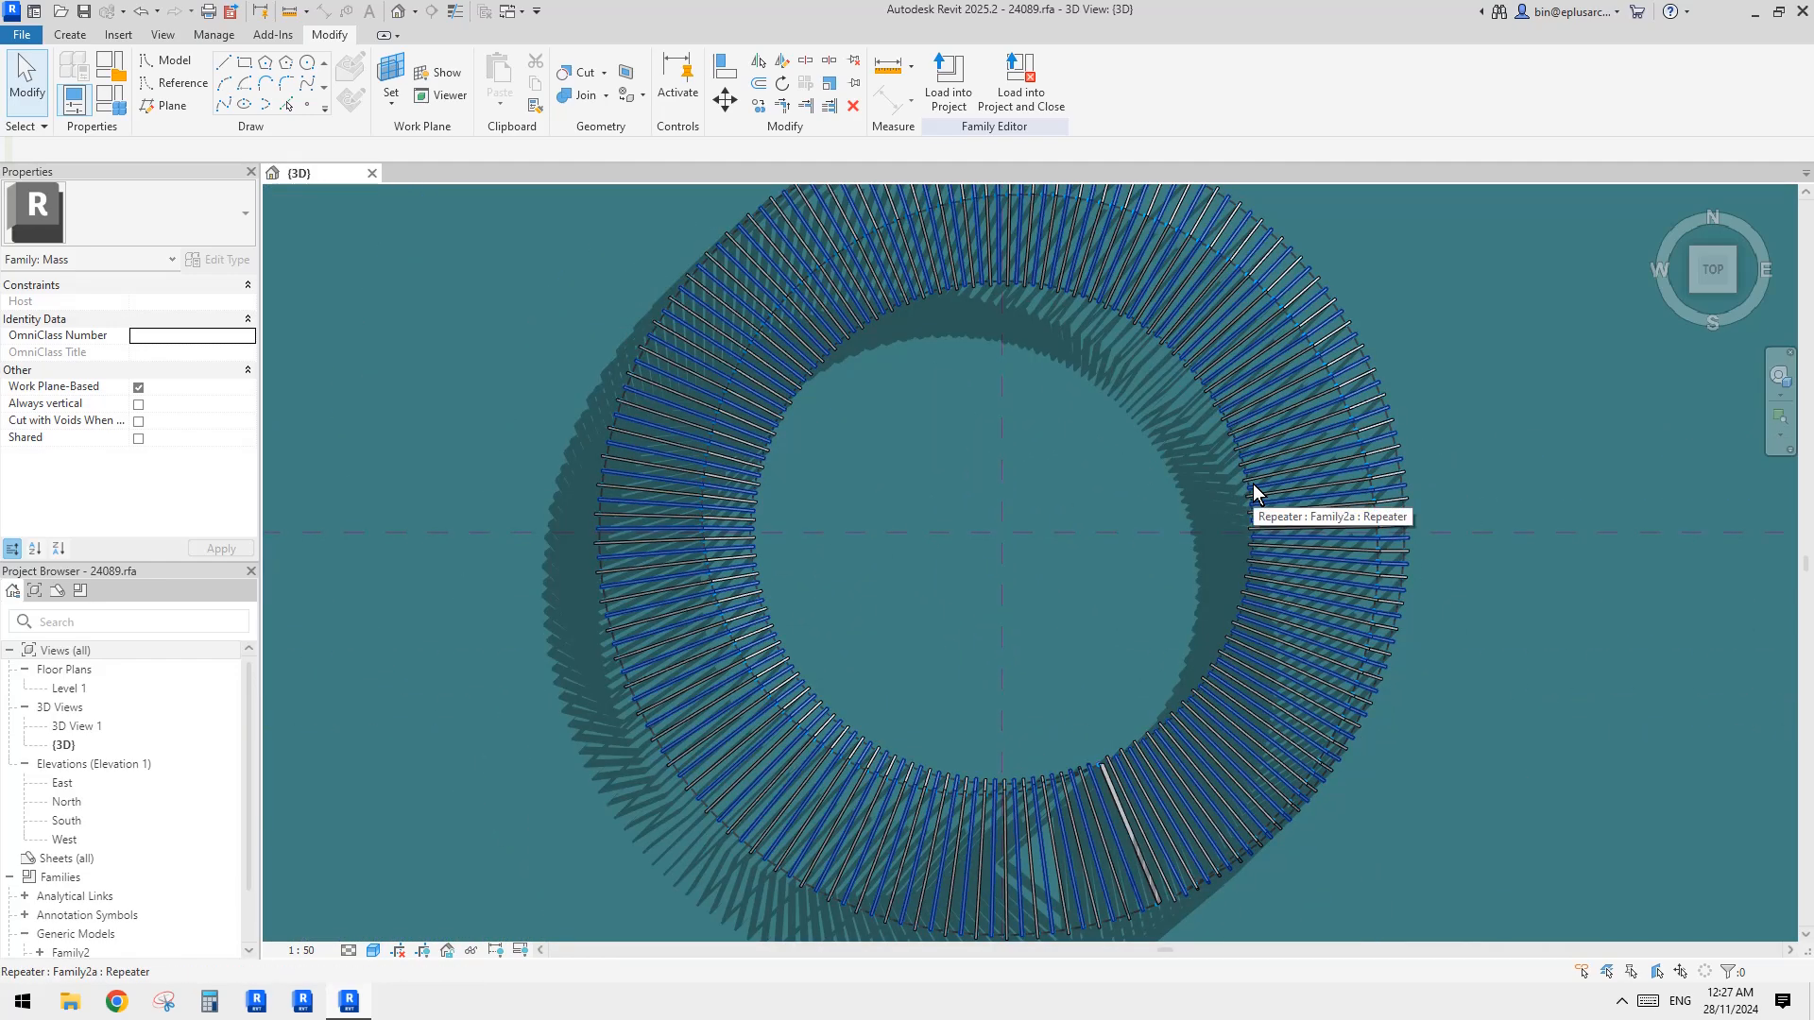
middle_click_drag(1192, 522, 1166, 538)
middle_click_drag(967, 590, 951, 467)
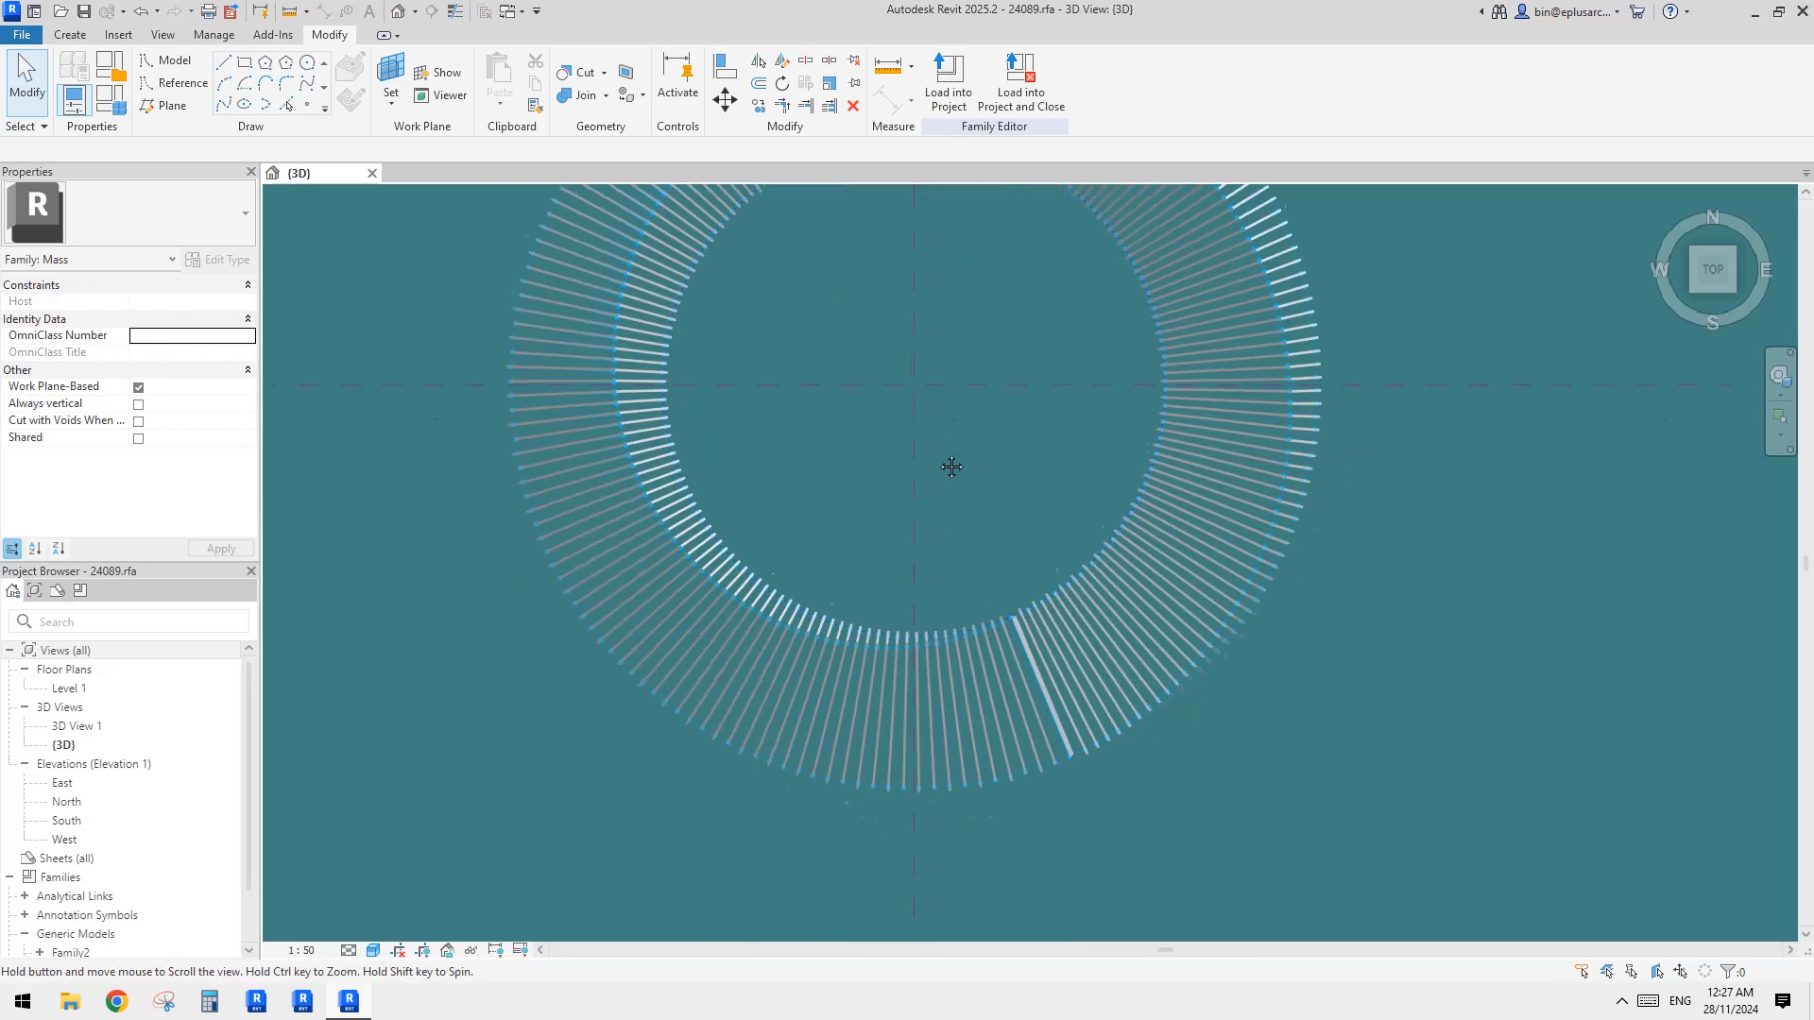
Select the inner divided surface and inspect up close how the fins cross its outer edge on the east side
scroll(951, 467, "up", 4)
scroll(1256, 534, "up", 3)
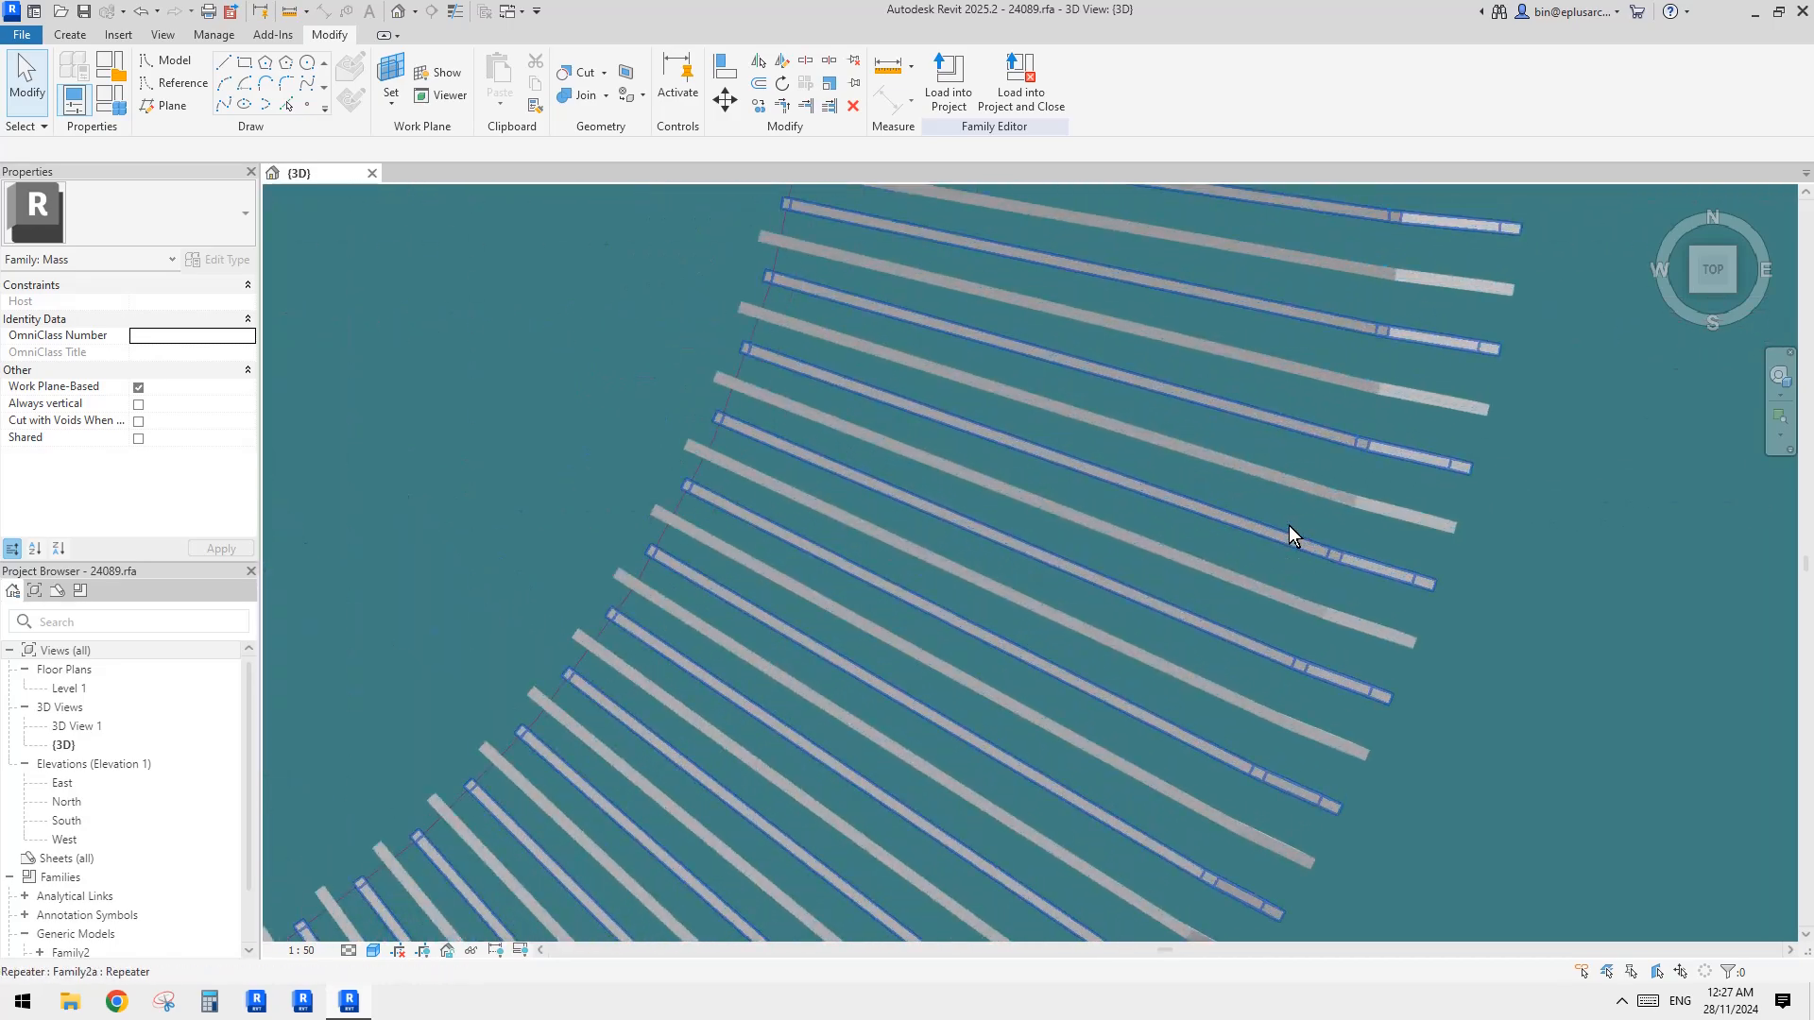
scroll(1289, 525, "down", 3)
left_click(1284, 514)
scroll(1283, 355, "up", 3)
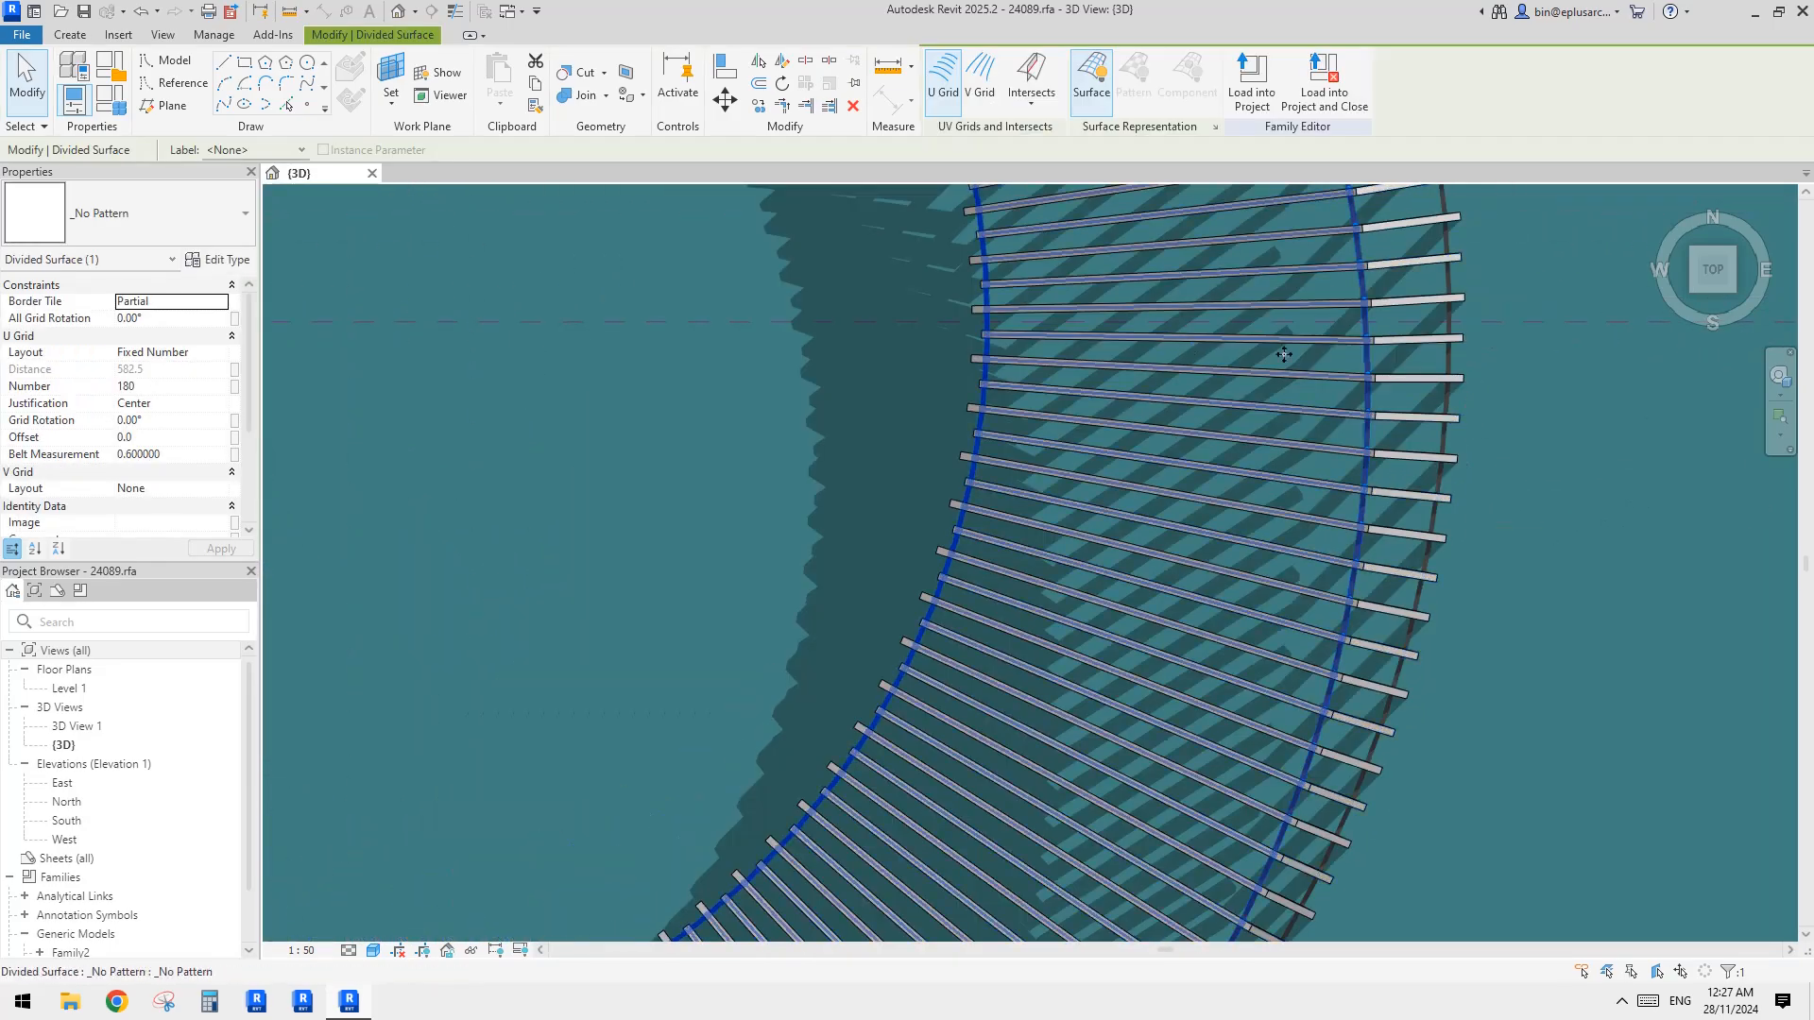
scroll(1351, 377, "up", 2)
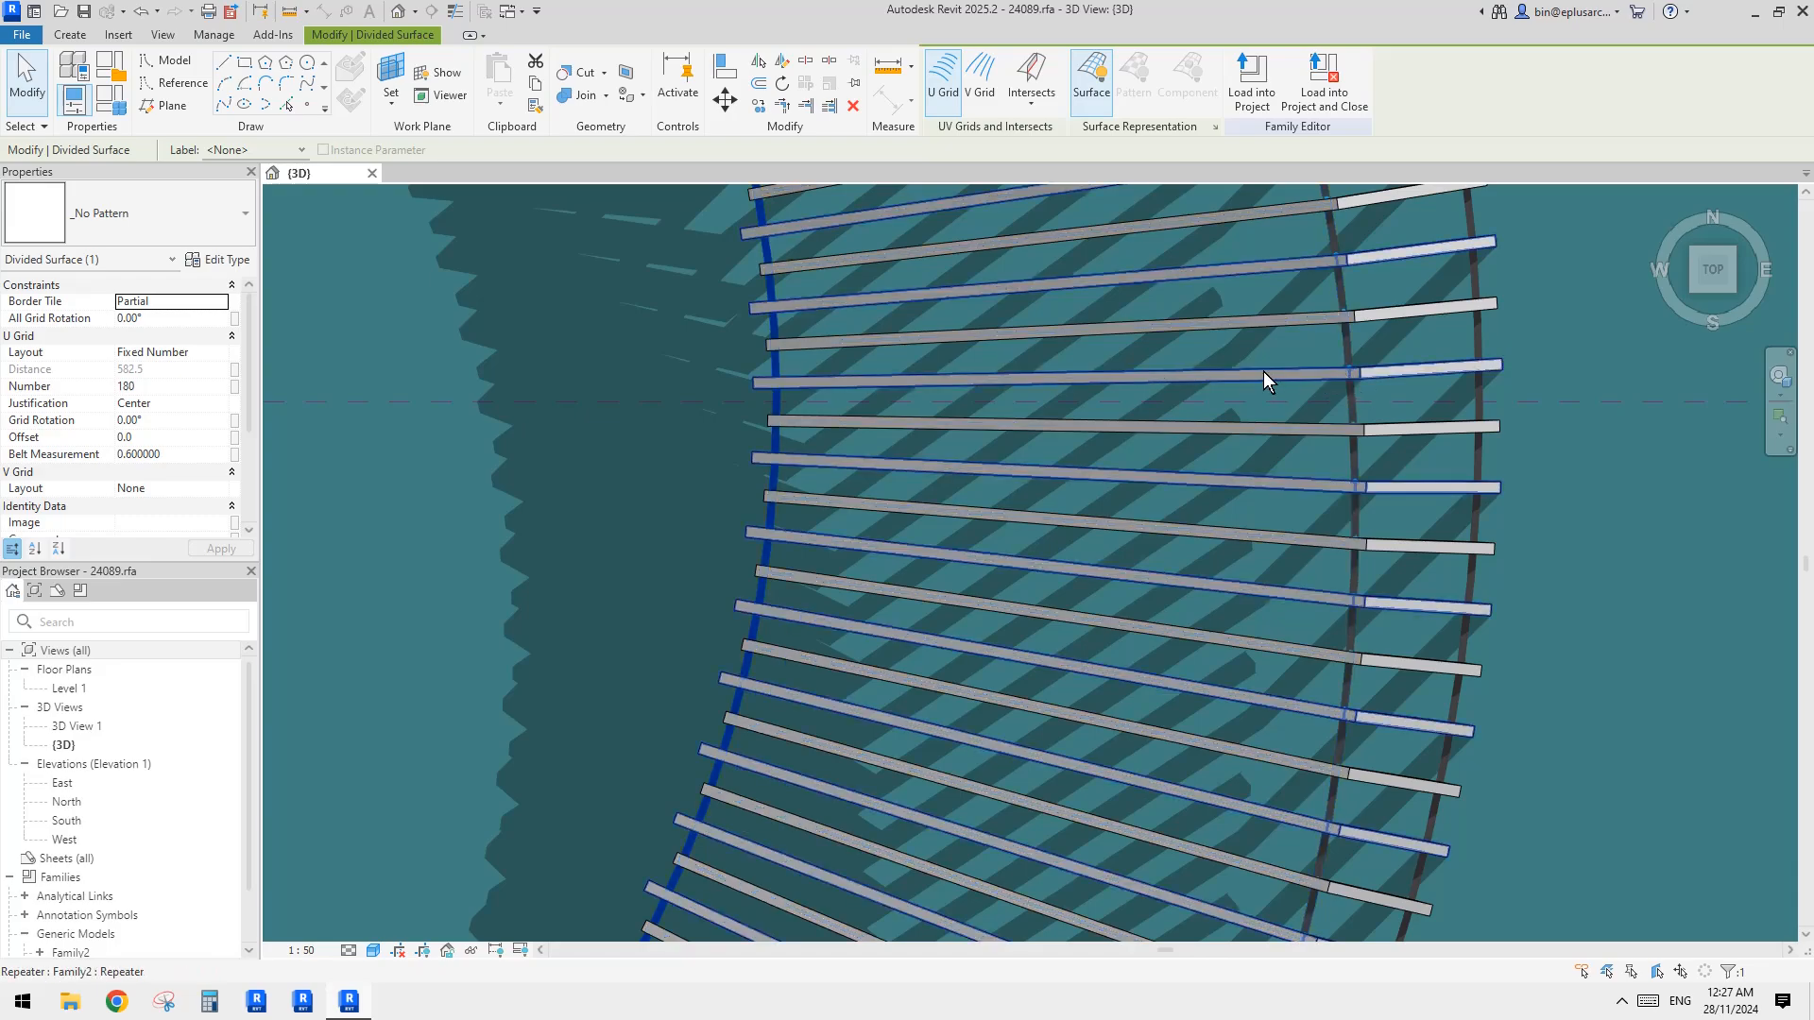
scroll(1351, 378, "down", 2)
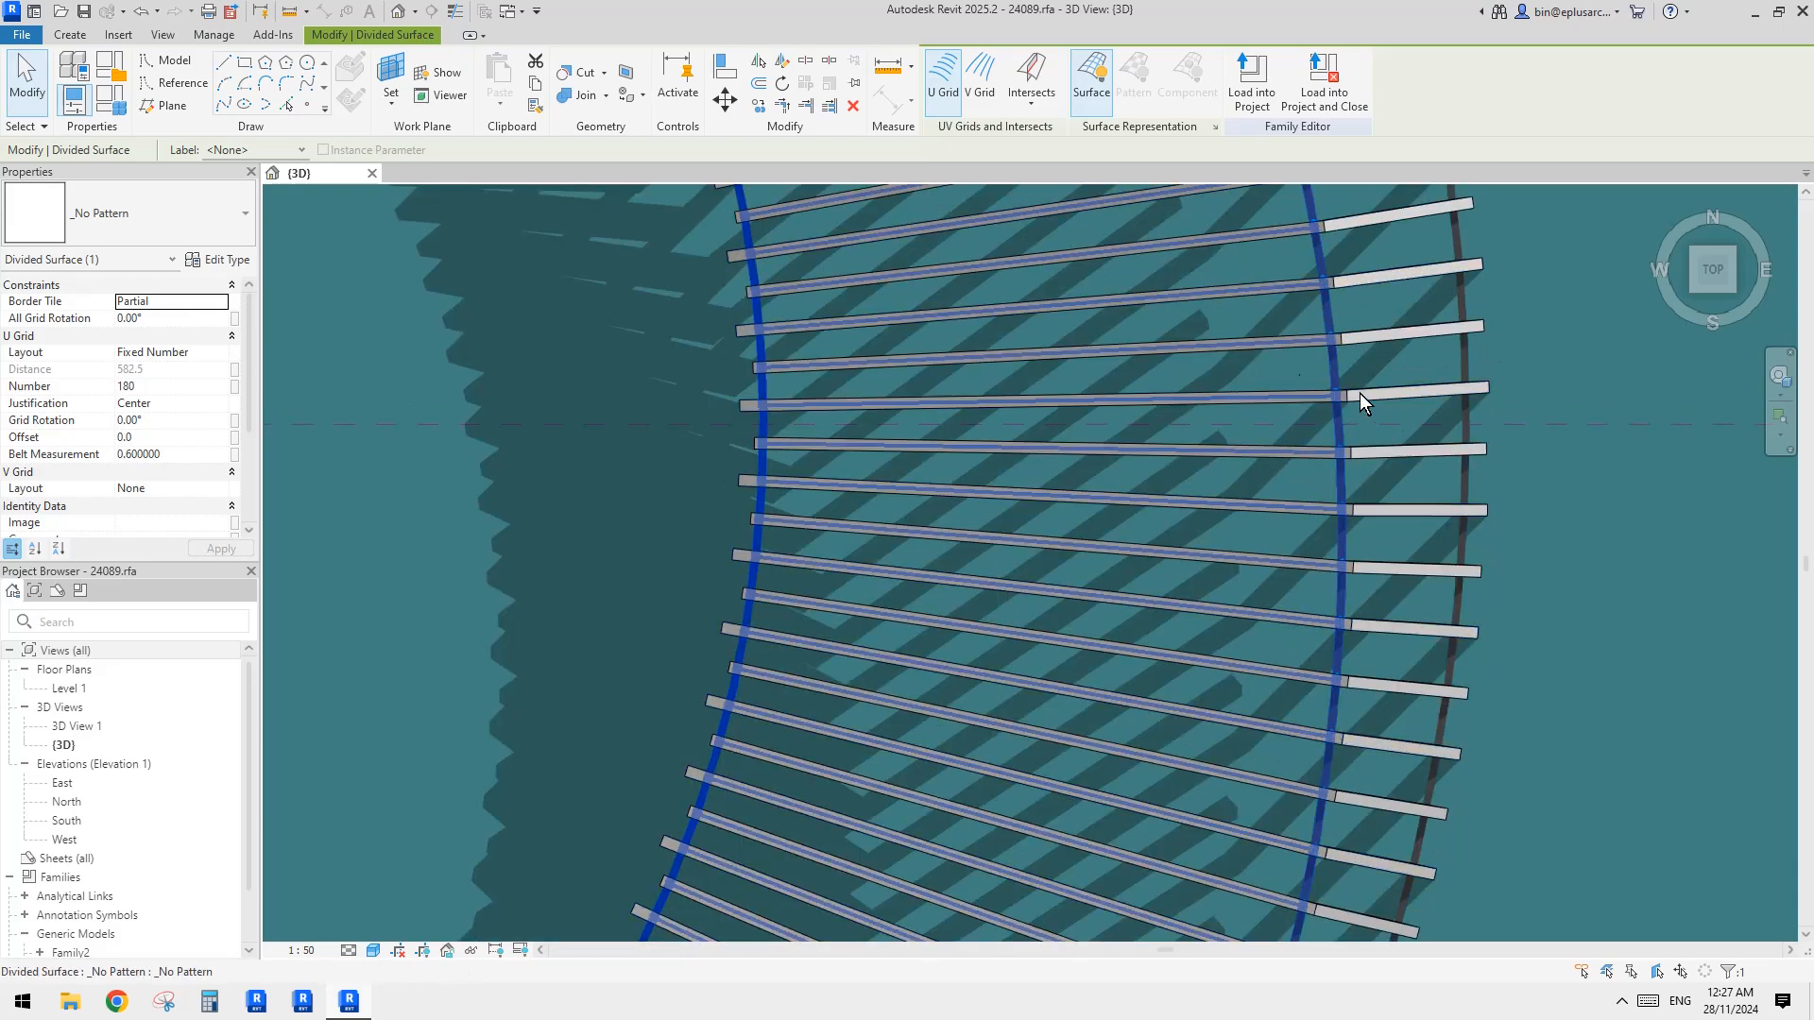
scroll(1273, 599, "up", 2)
Follow the selected inner surface's edge around the north, west and south sides to check the fins' alignment
scroll(1272, 599, "down", 3)
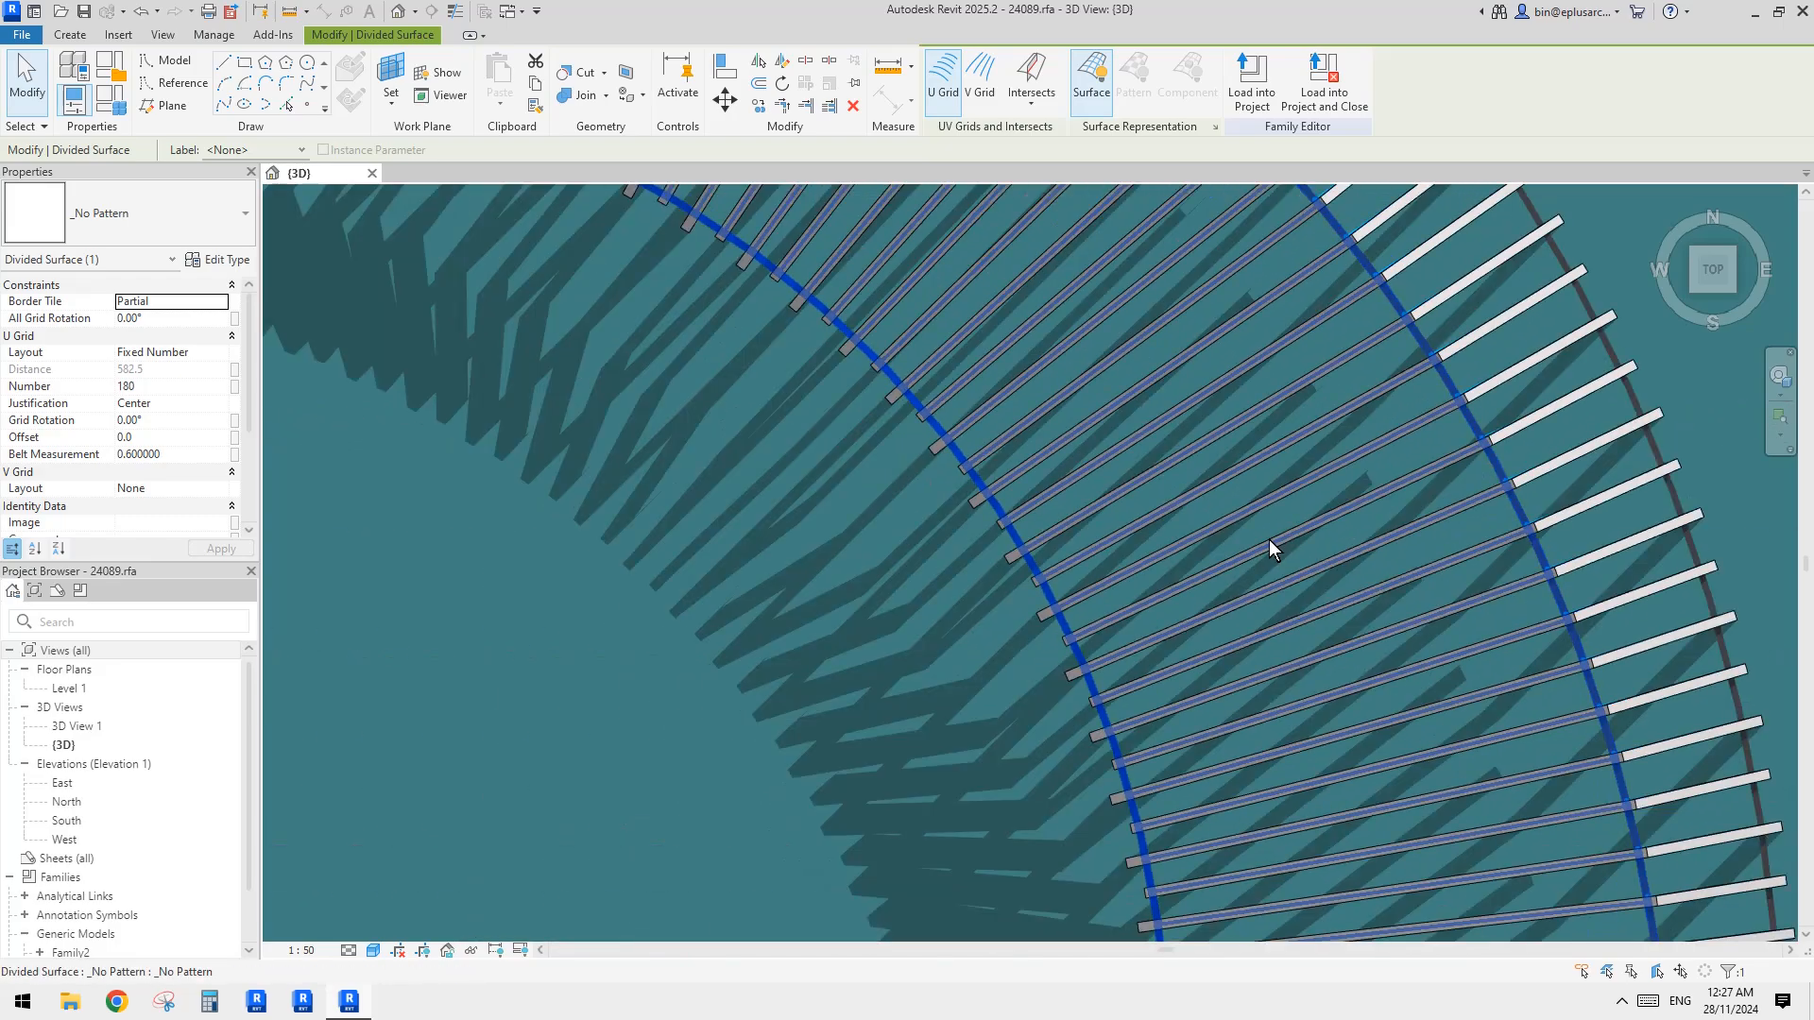
scroll(1078, 536, "up", 3)
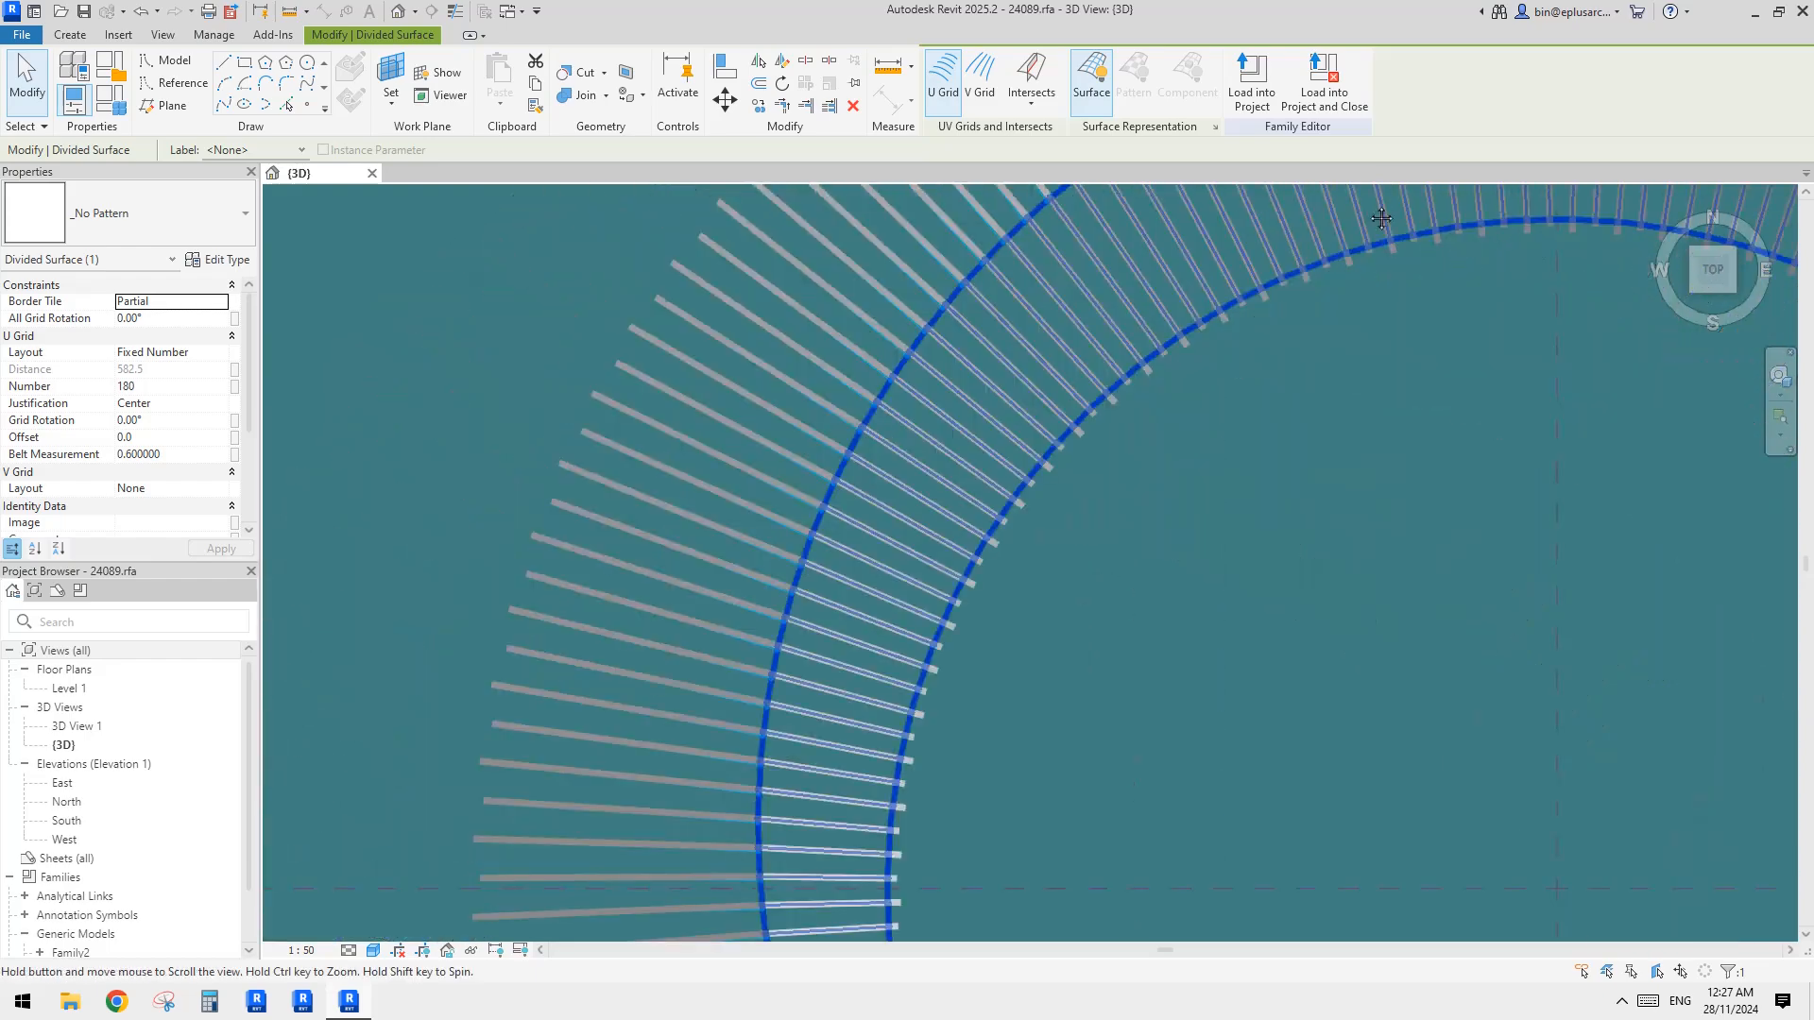
scroll(1078, 537, "down", 3)
scroll(1095, 485, "up", 3)
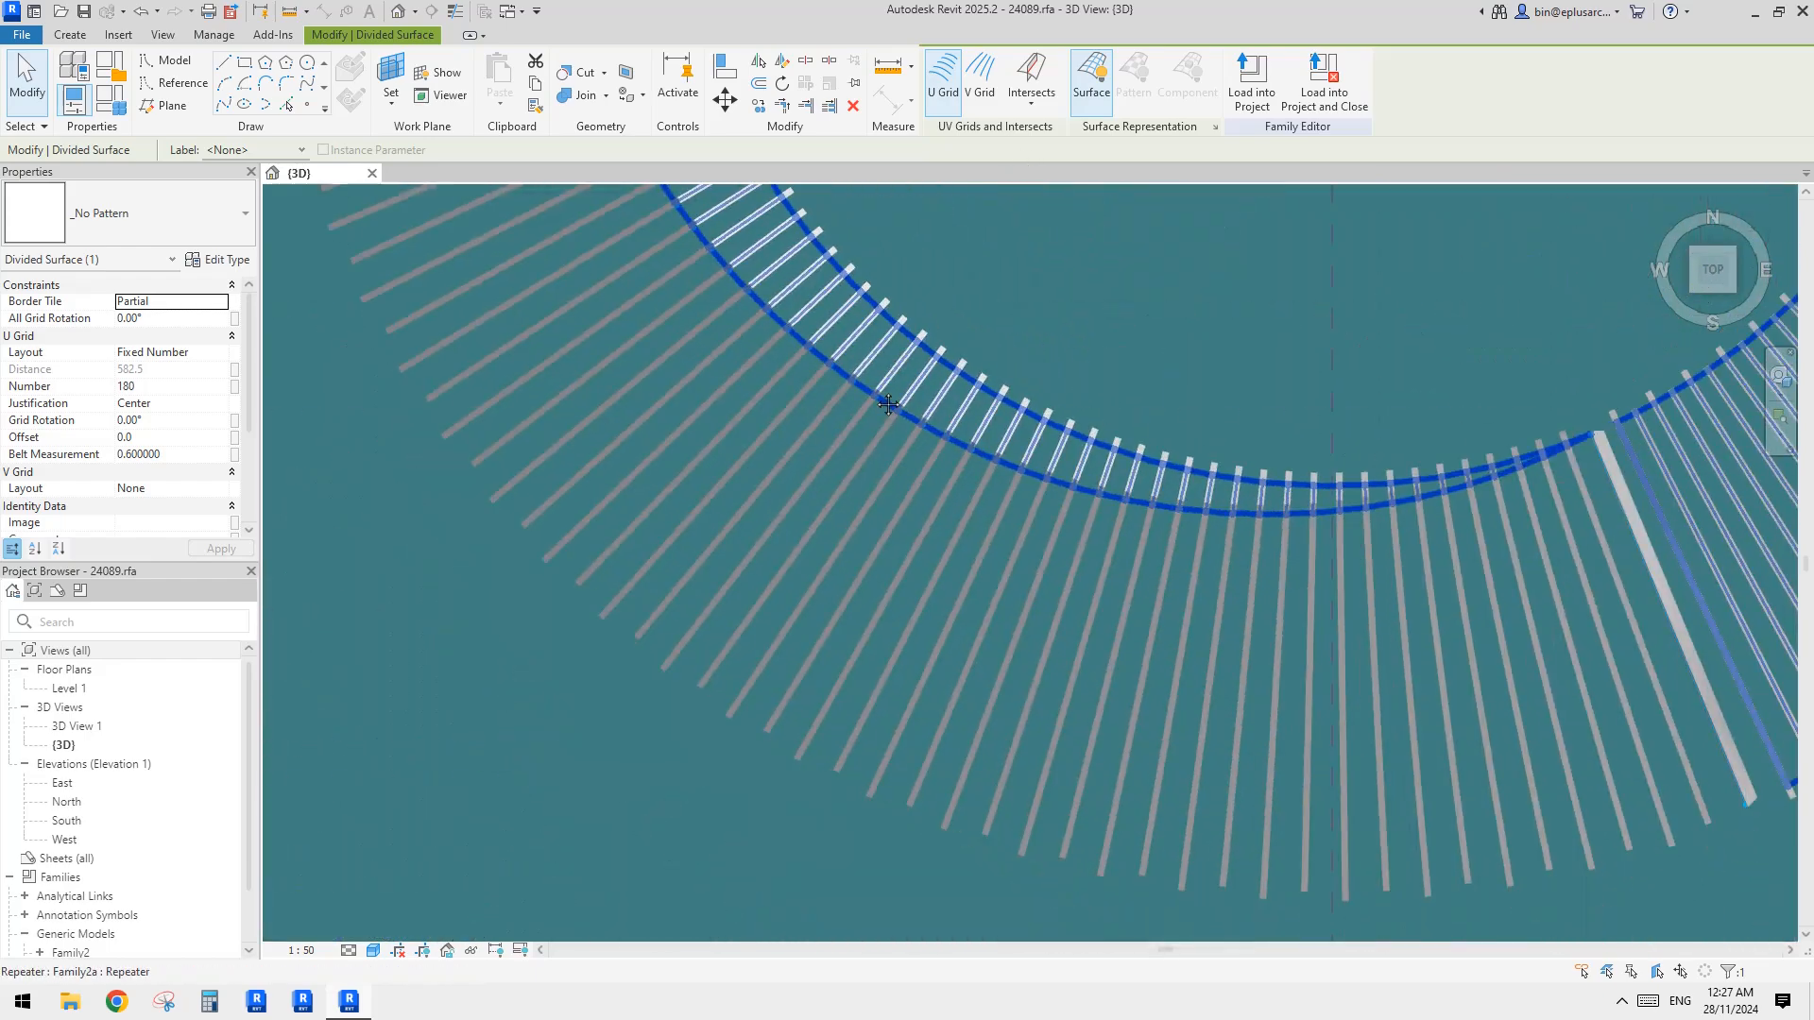
scroll(1095, 484, "down", 2)
scroll(1058, 433, "up", 2)
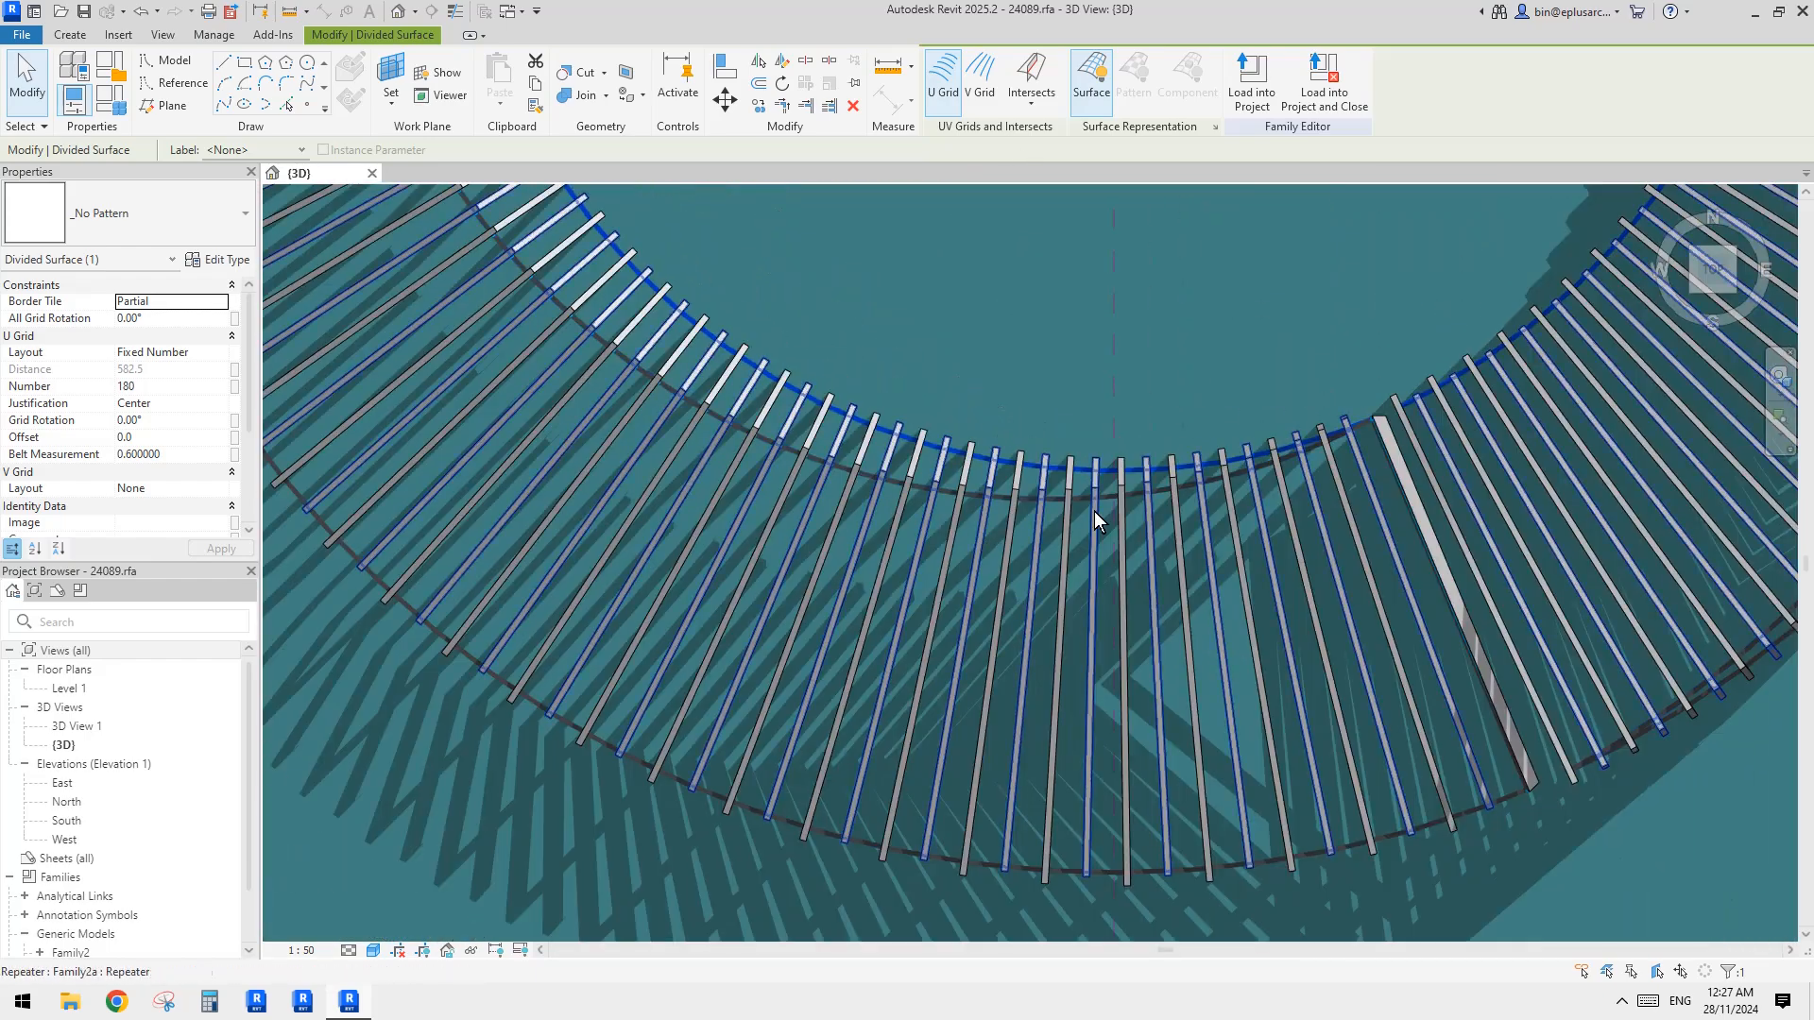
middle_click_drag(1180, 505, 688, 642)
scroll(1101, 425, "down", 1)
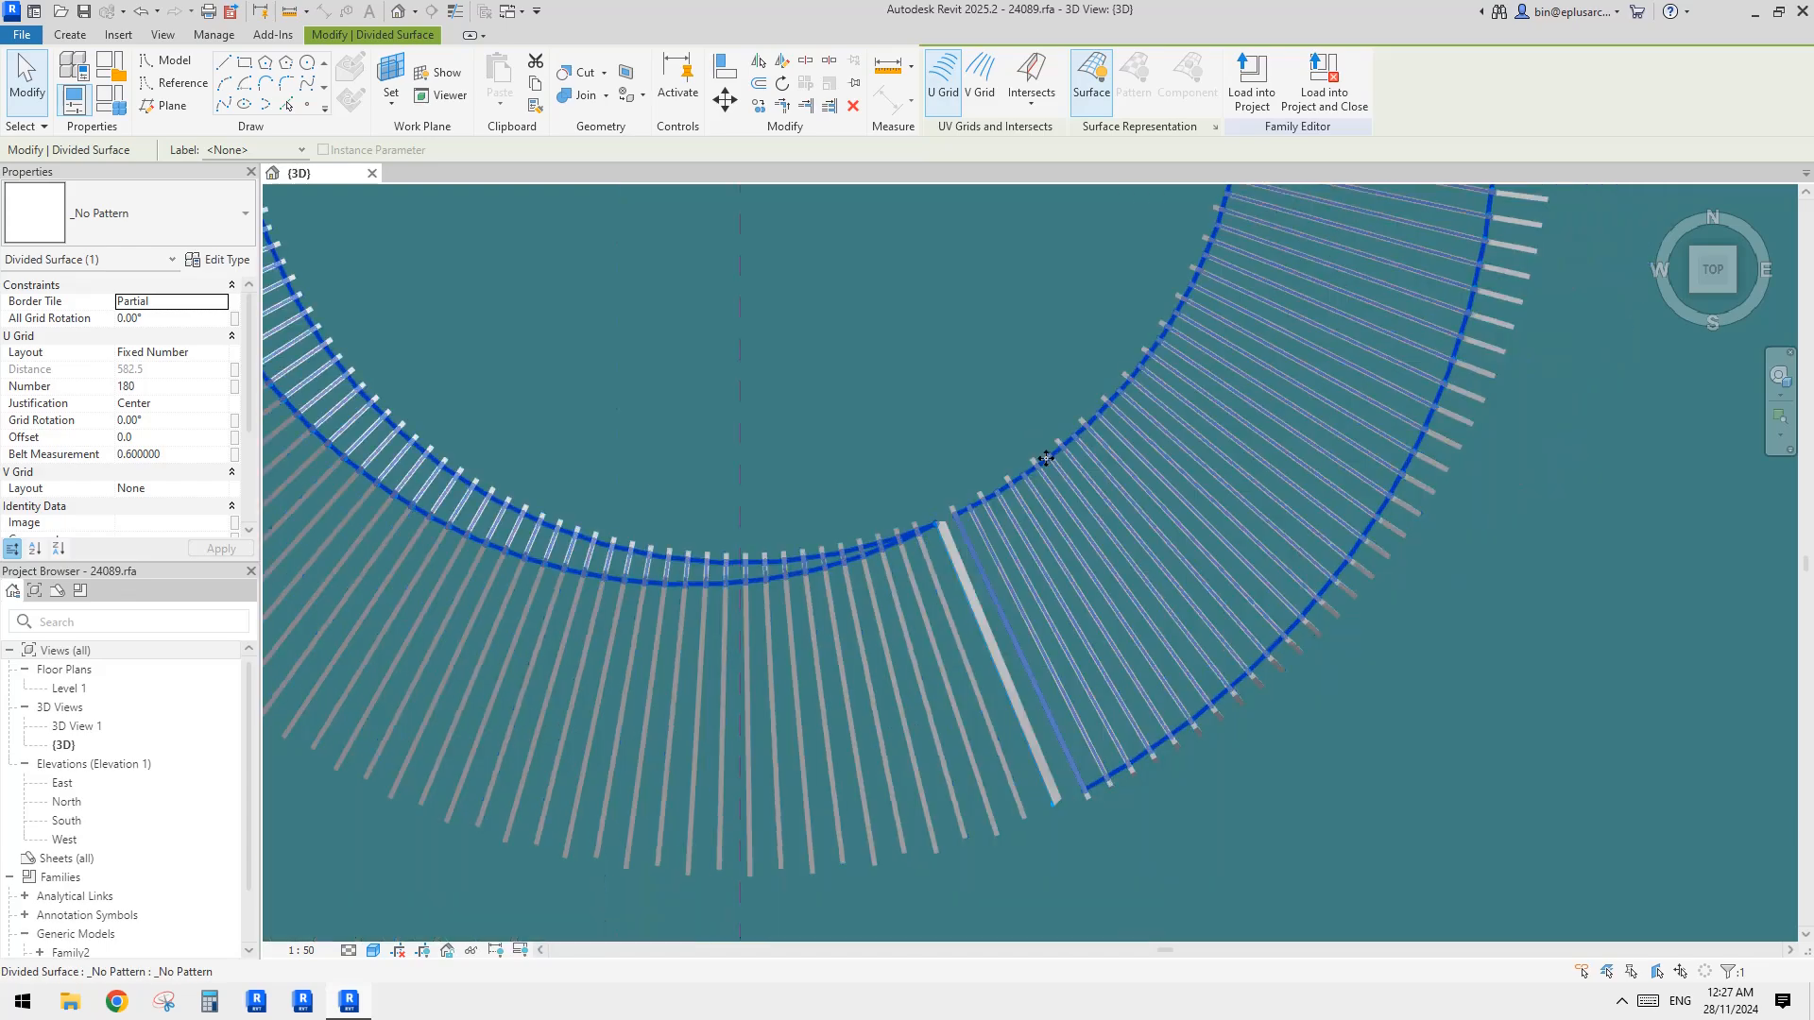
Select the inner divided surface again from the southwest side and review its belt measurement against the full ring in top view
middle_click_drag(973, 394, 984, 546)
left_click(983, 546)
scroll(786, 569, "down", 2)
scroll(589, 524, "up", 4)
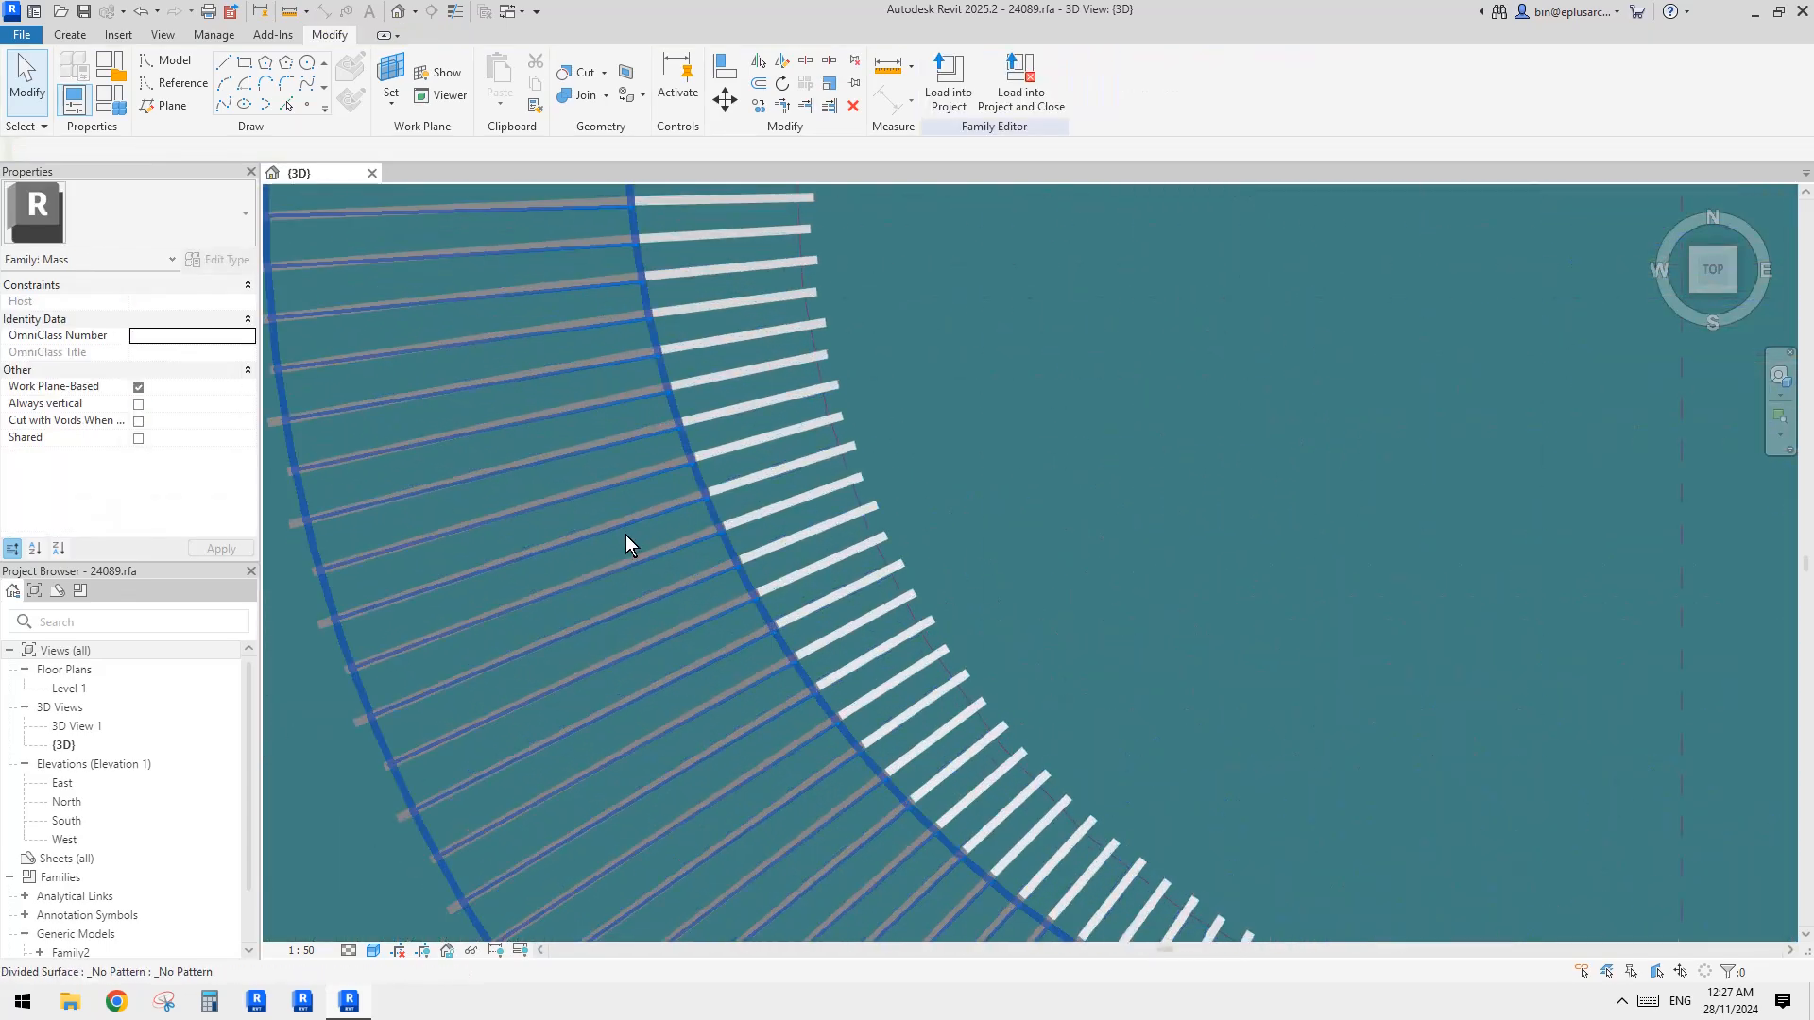
left_click(633, 540)
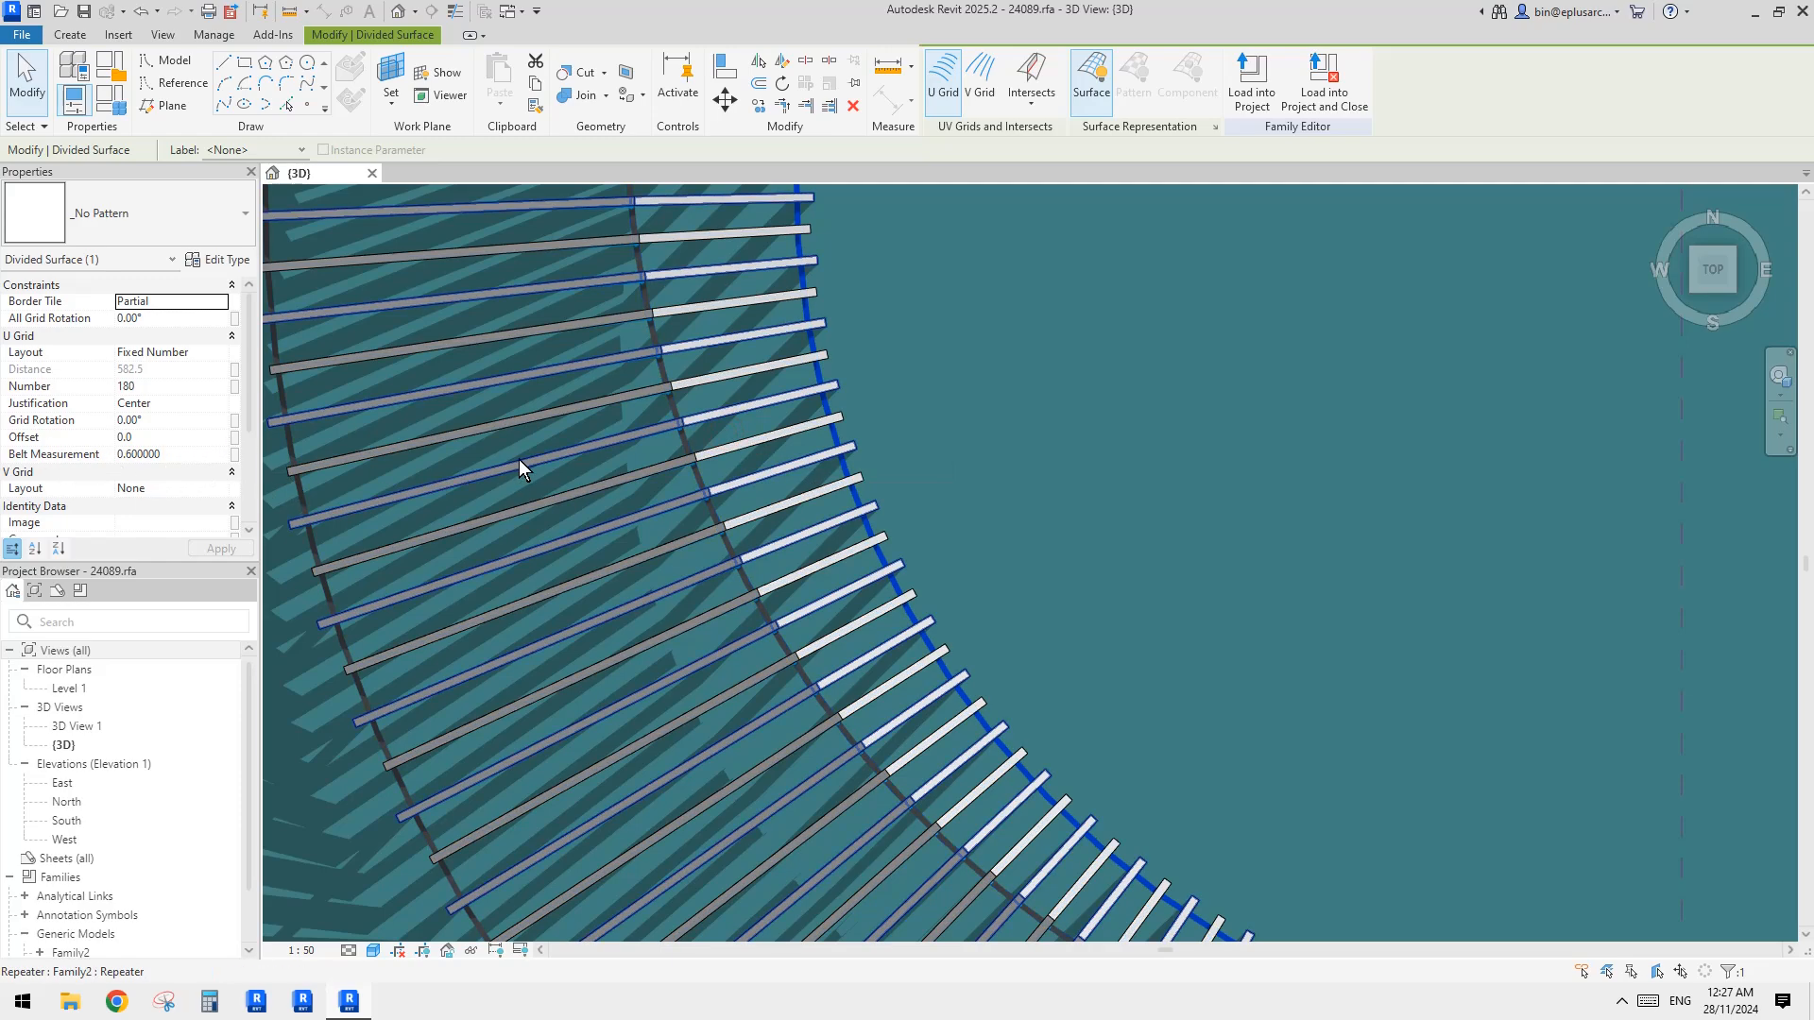
scroll(775, 488, "down", 4)
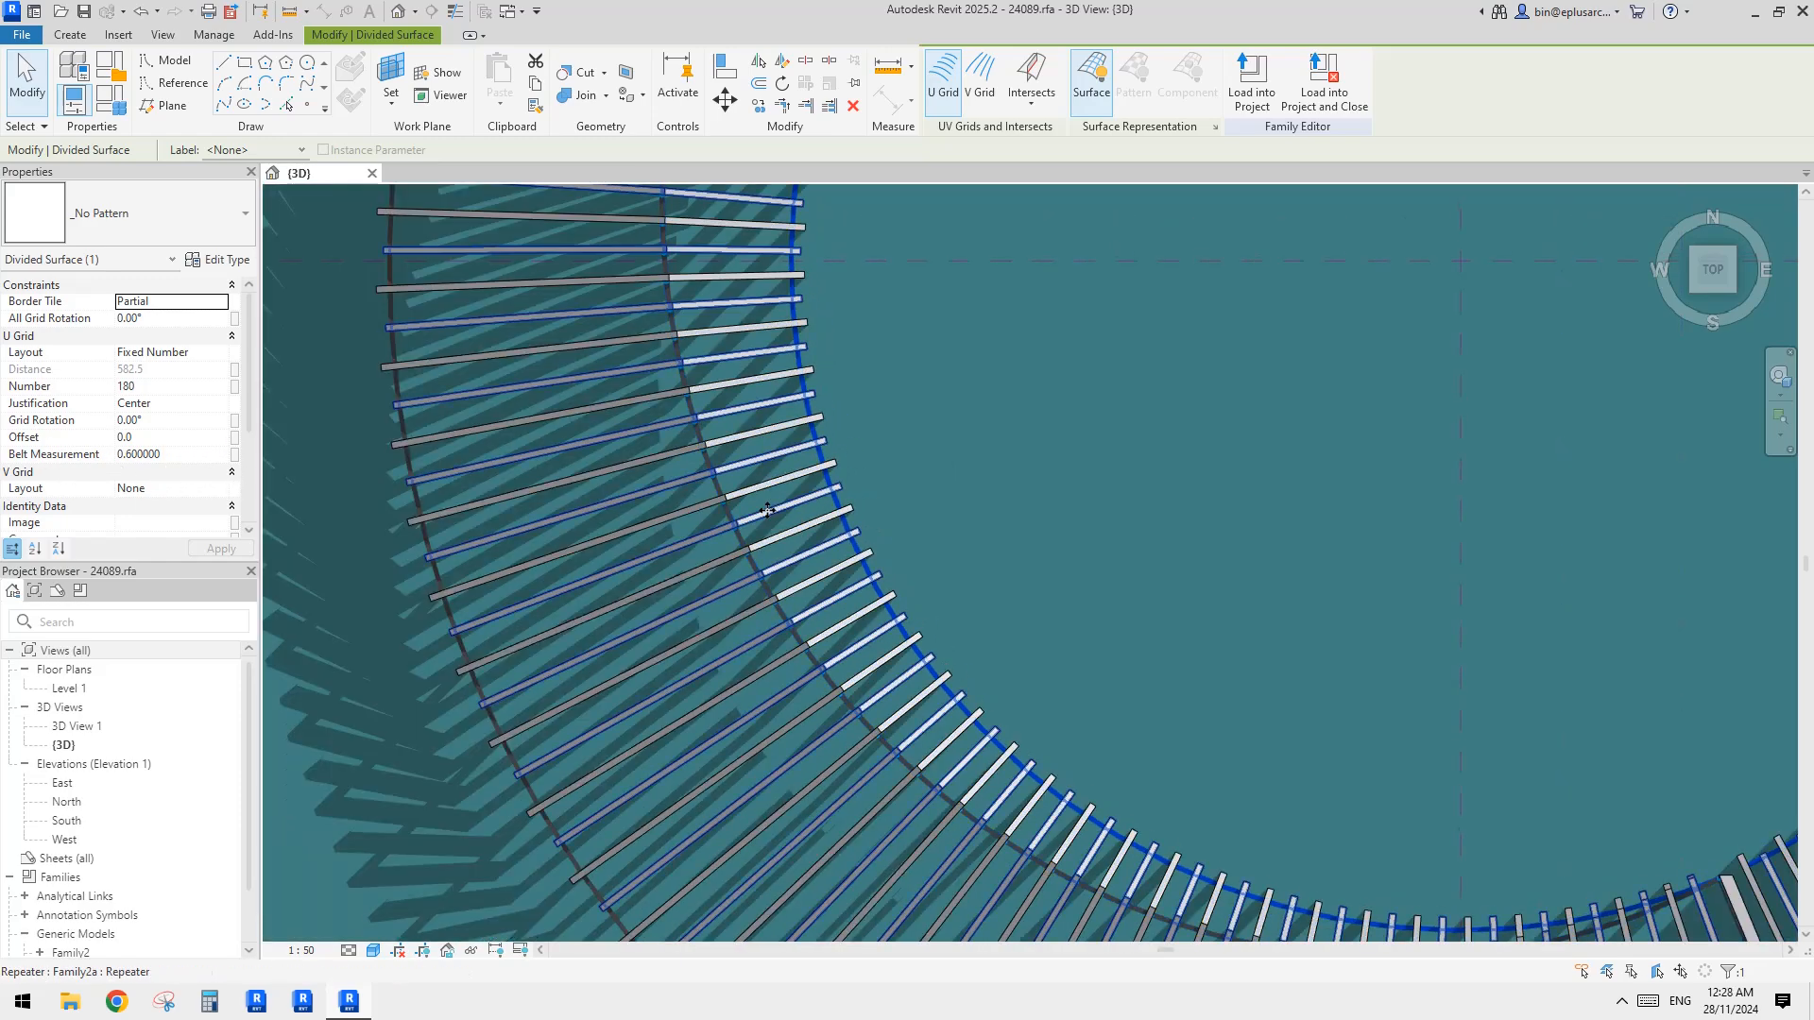
mouse_move(772, 517)
middle_mouse_down("shift")
mouse_move(809, 425)
mouse_move(664, 393)
mouse_move(687, 283)
mouse_move(718, 326)
mouse_move(833, 350)
mouse_move(972, 473)
mouse_move(1284, 416)
mouse_move(903, 205)
middle_mouse_up("shift")
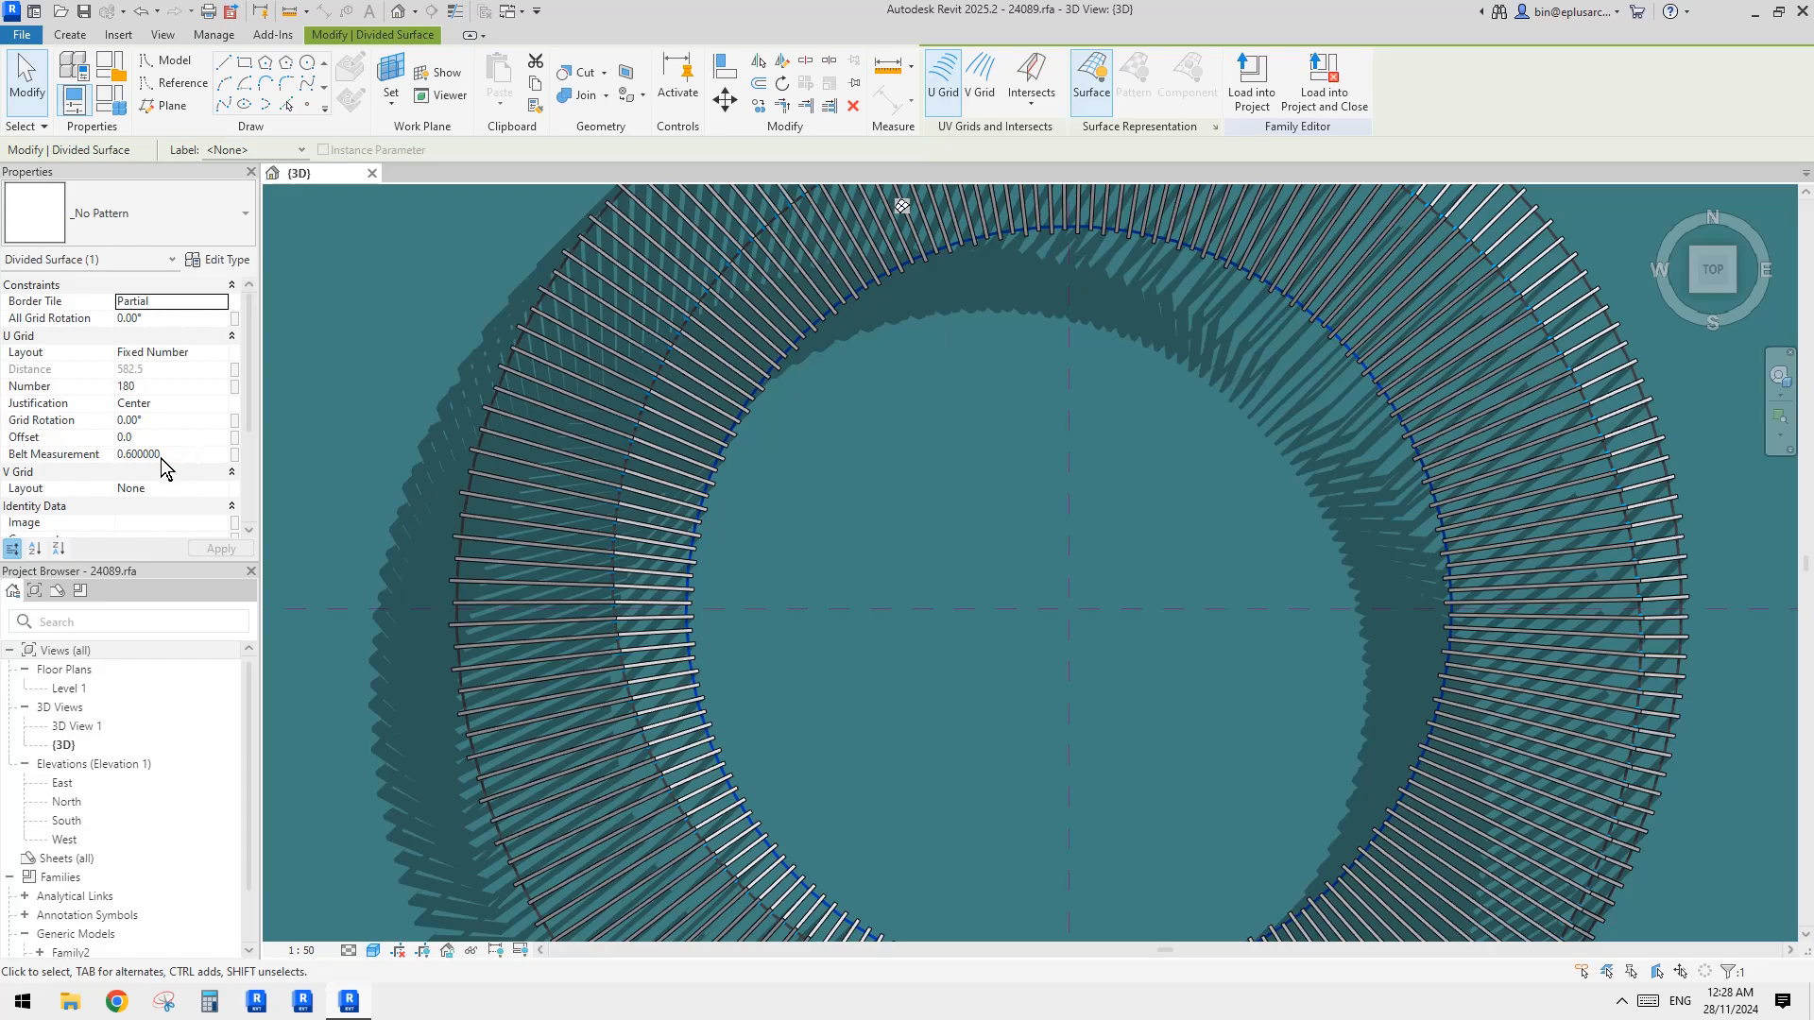
scroll(1228, 293, "down", 3)
middle_click_drag(1237, 293, 1205, 323)
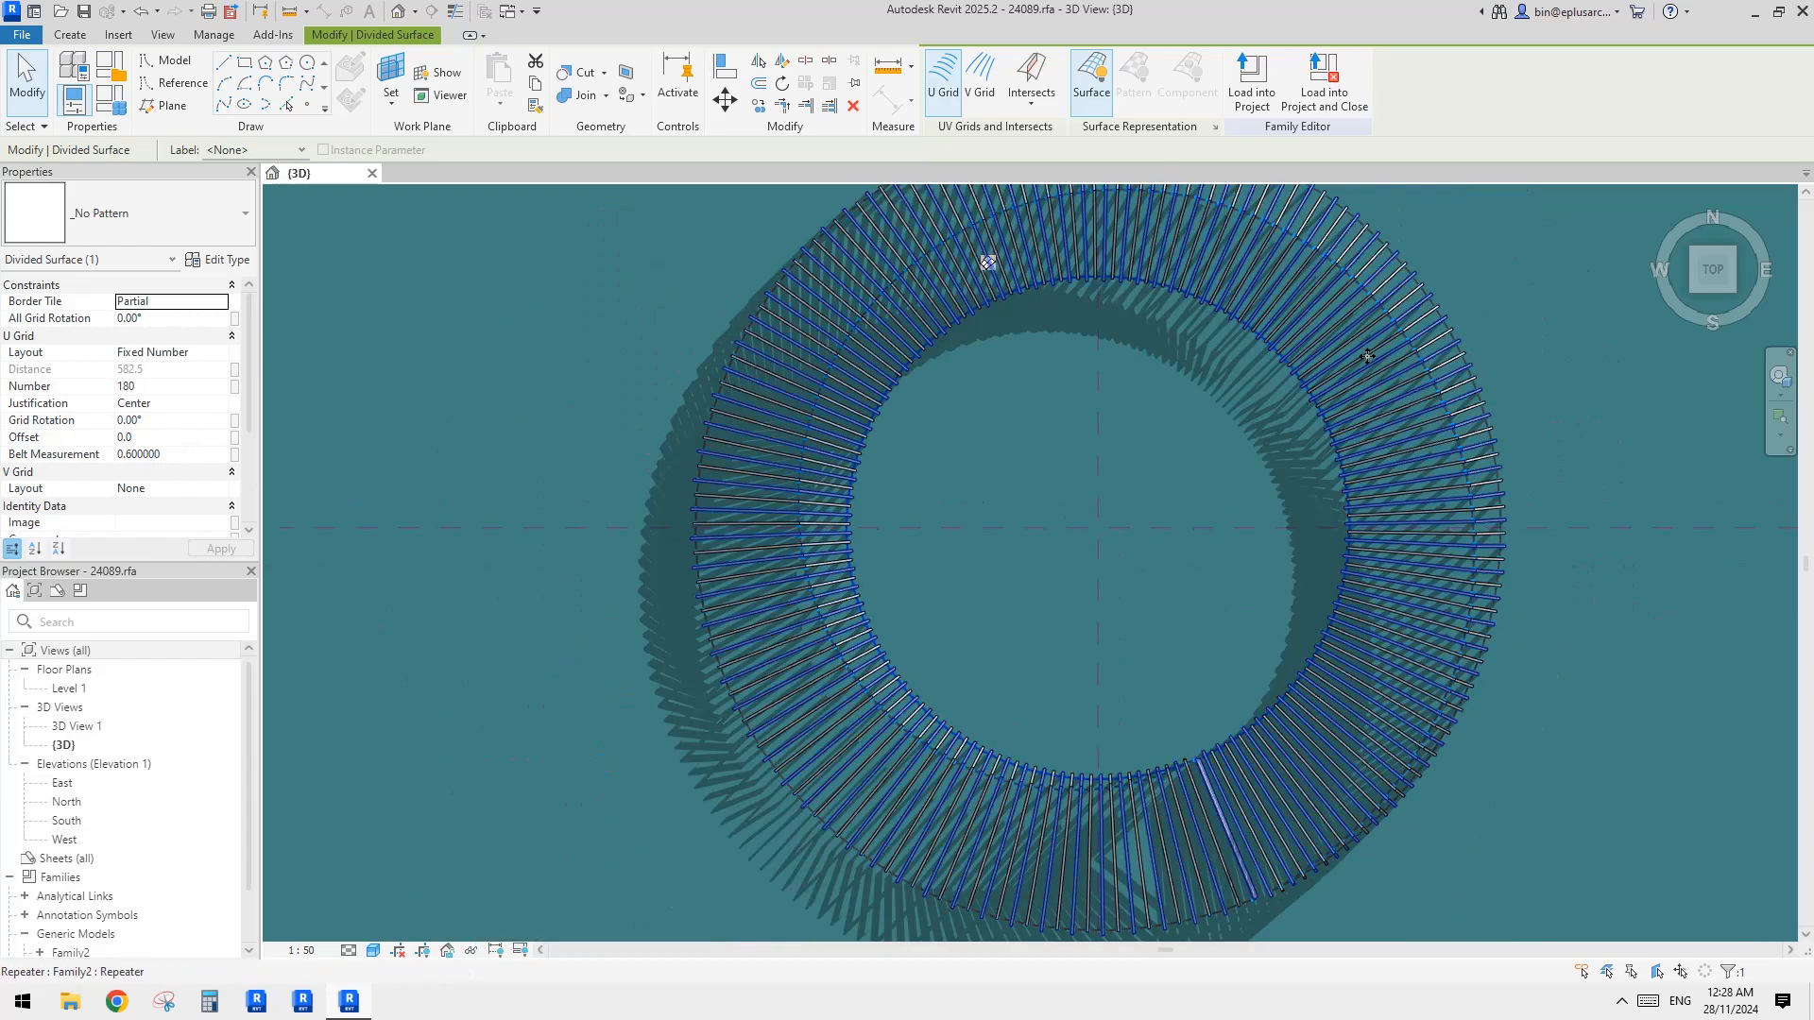
key("Escape")
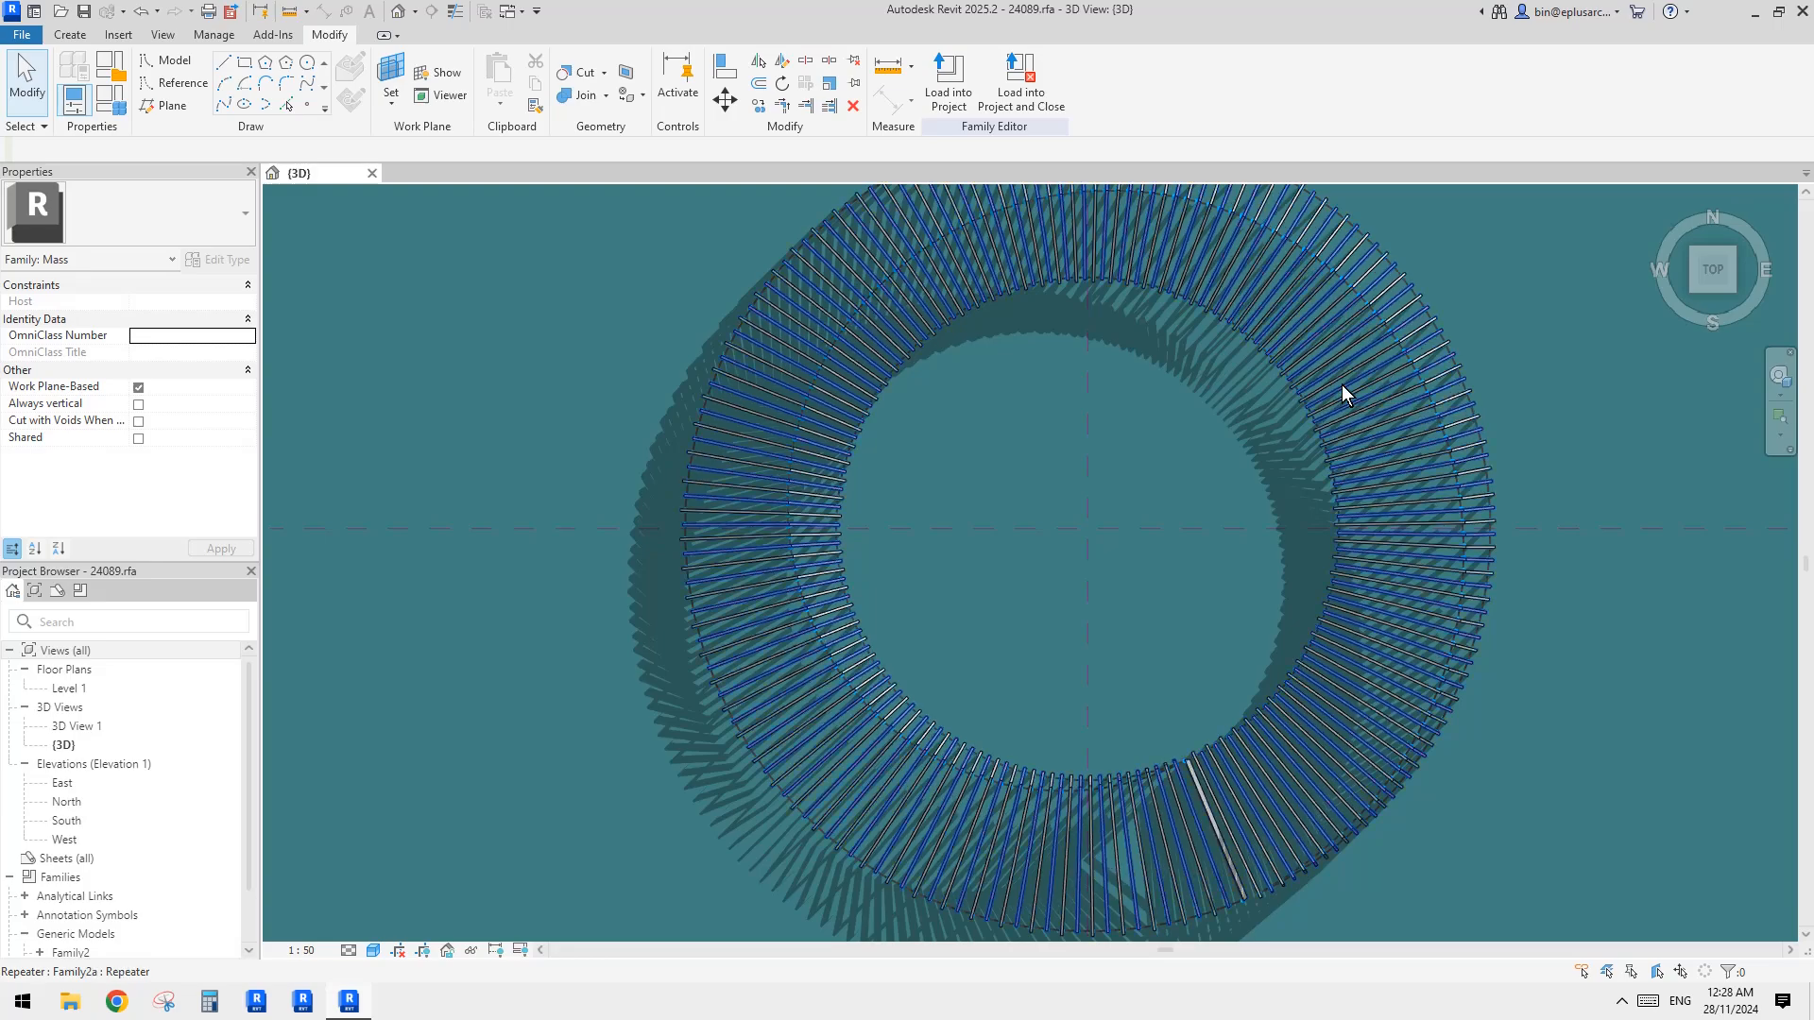
Examine the overall fin layout of the ring and the fin joints on its northeast side
middle_click_drag(1495, 368, 1459, 378)
scroll(1308, 380, "down", 2)
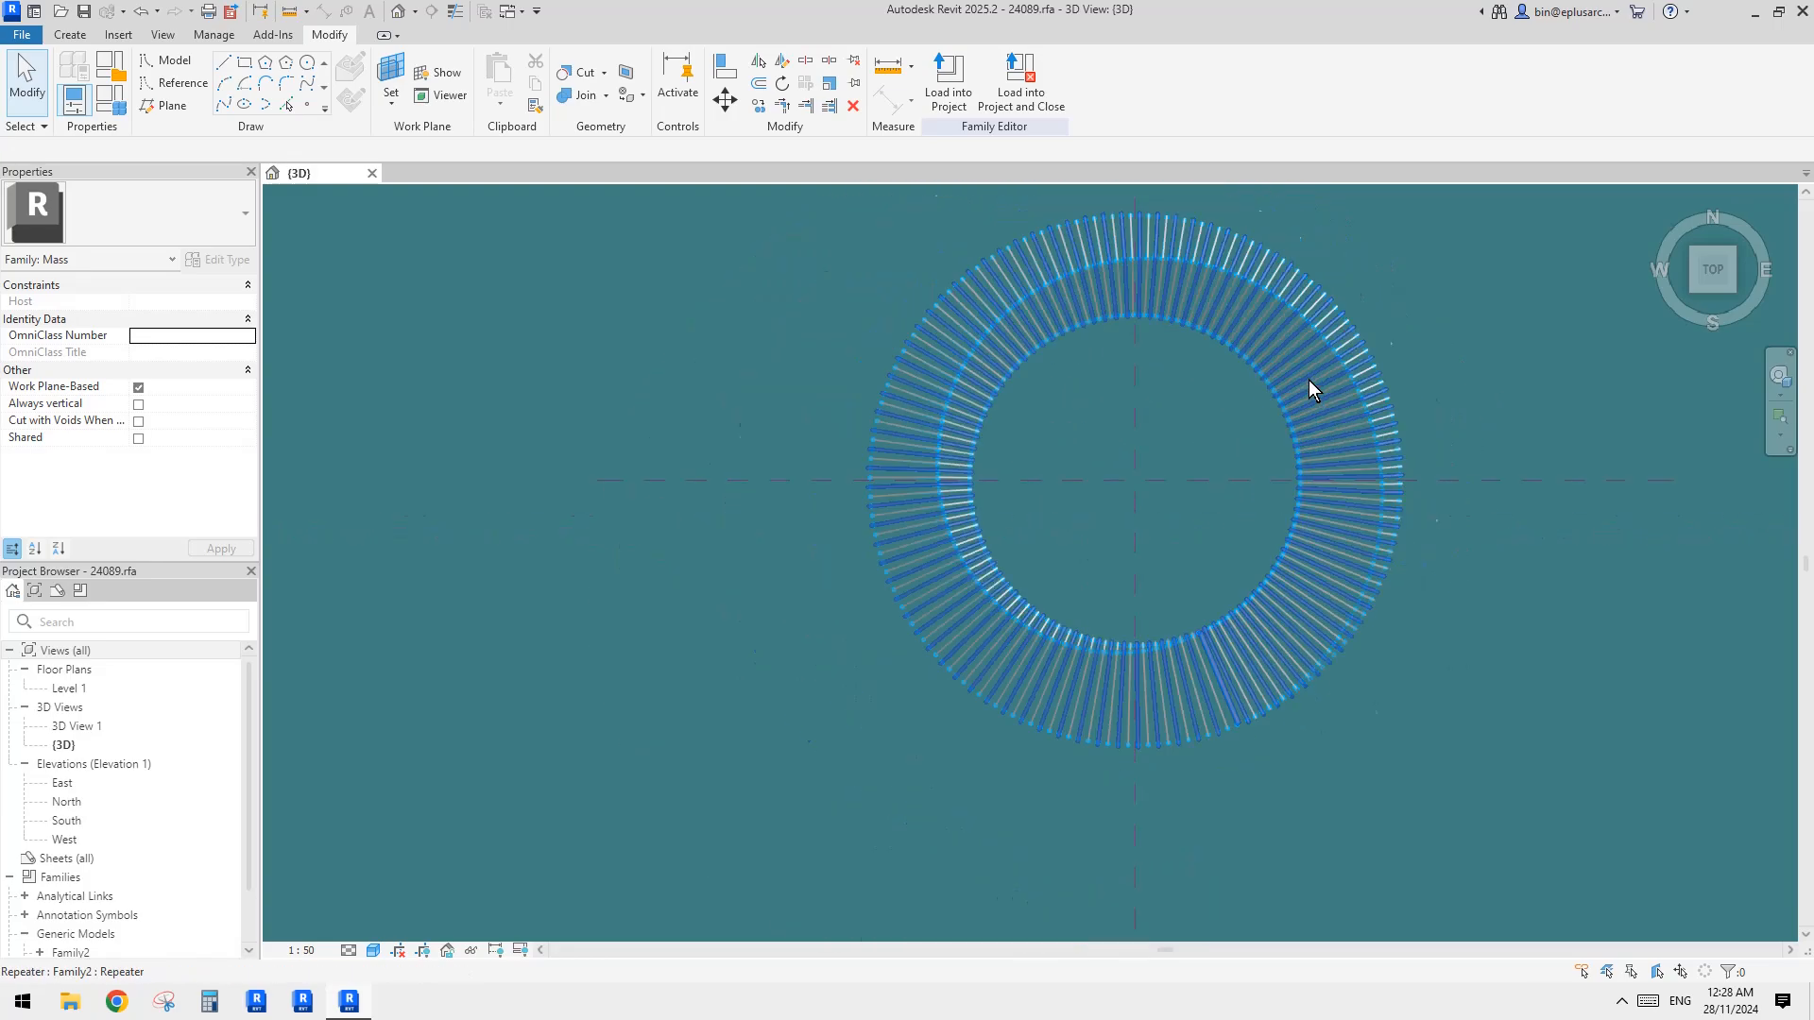
middle_click_drag(1307, 380, 1233, 406)
scroll(1235, 386, "up", 5)
scroll(1253, 383, "down", 5)
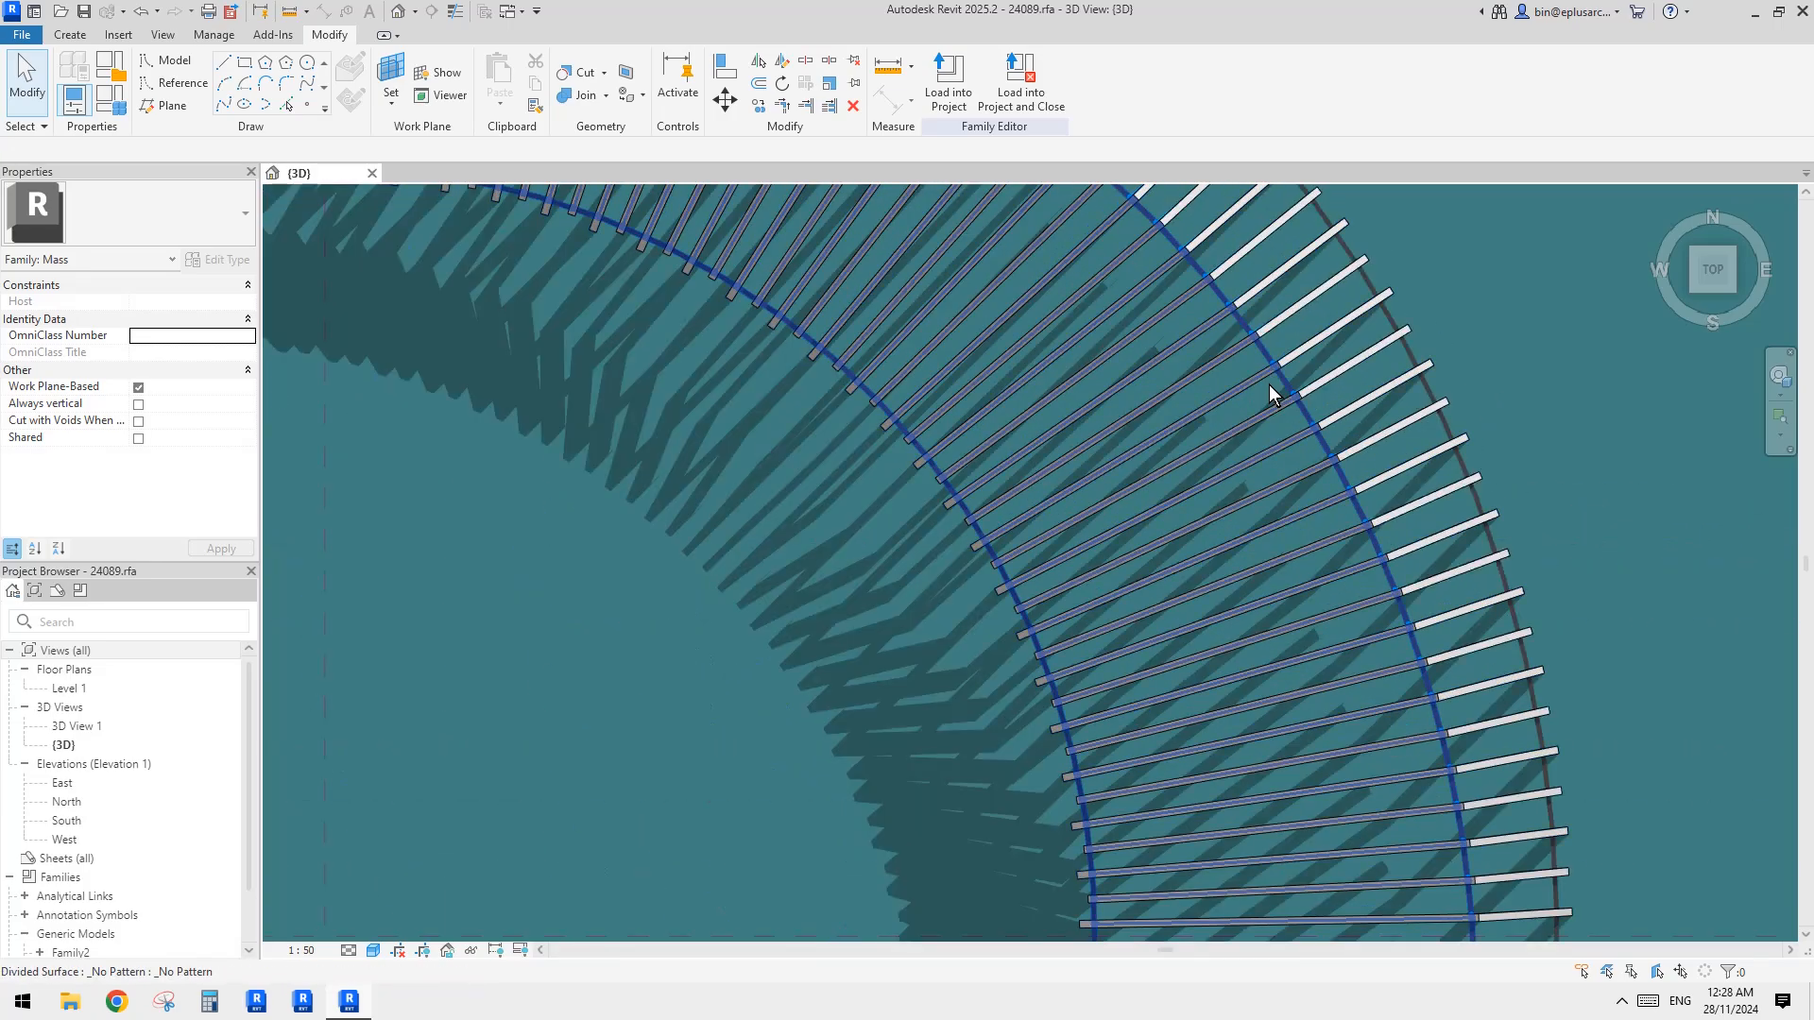
middle_click_drag(1221, 429, 1240, 397)
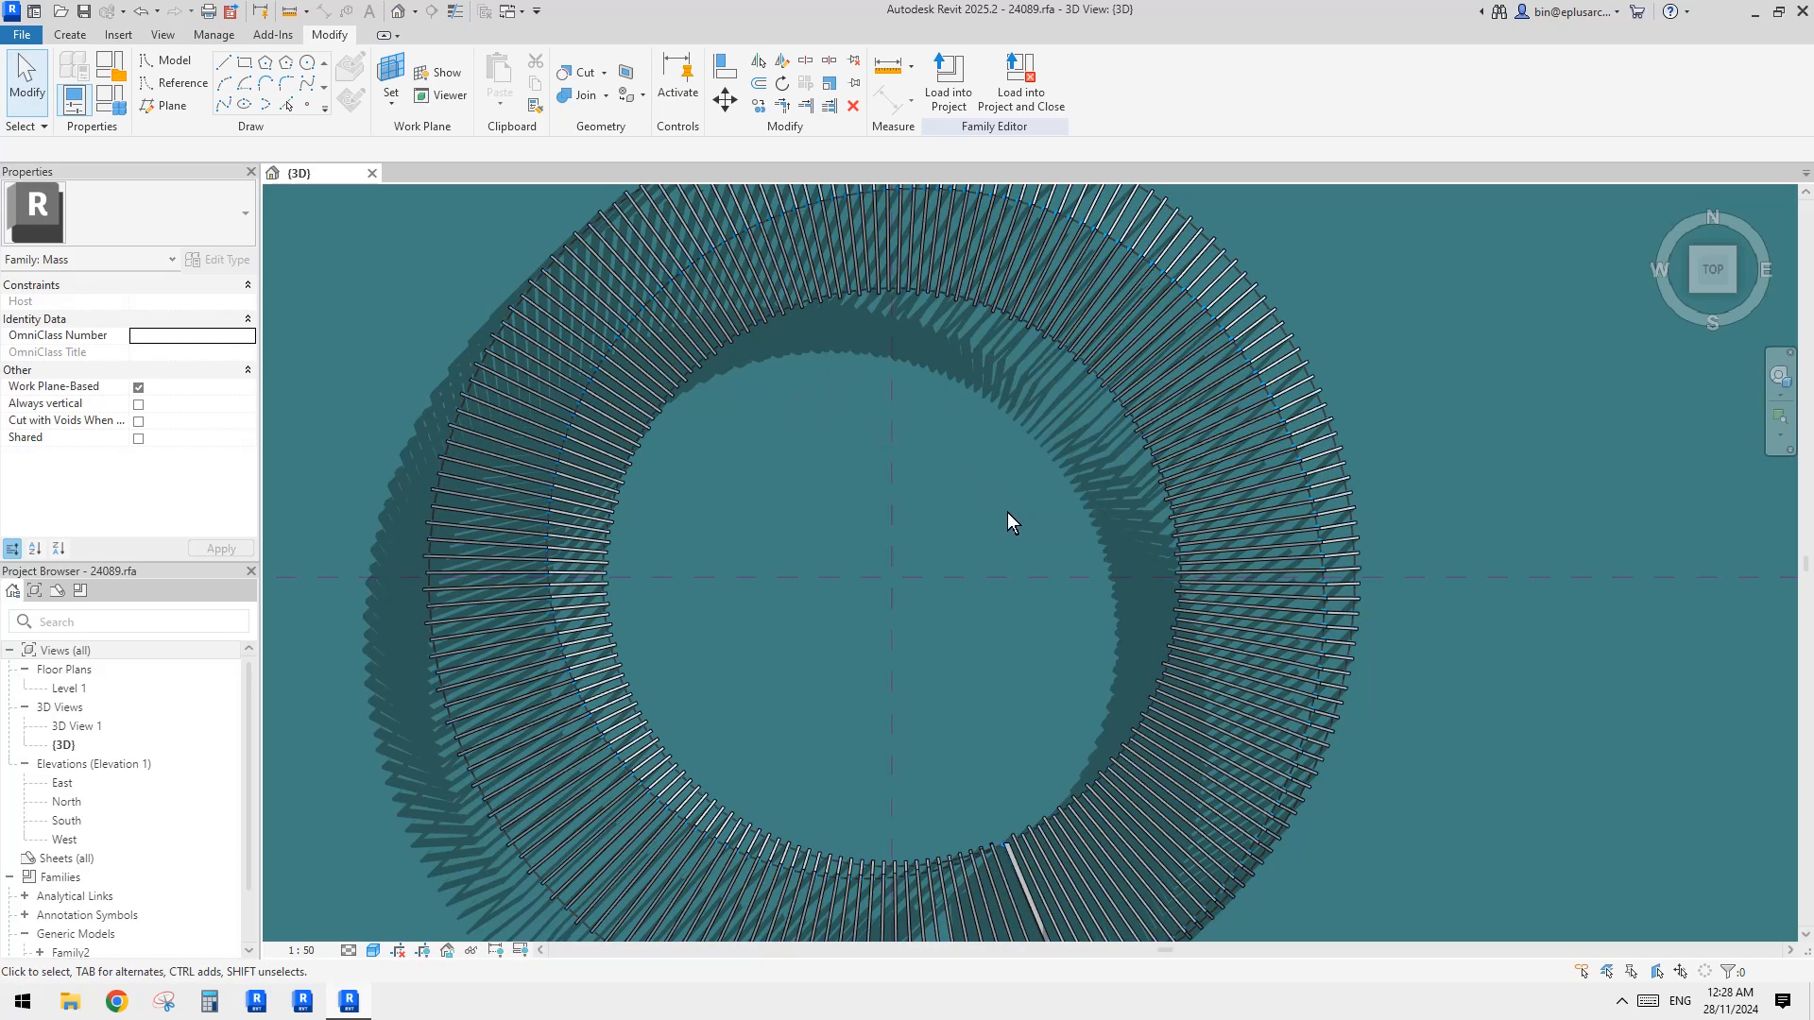
scroll(1213, 479, "down", 1)
middle_click_drag(1127, 424, 1152, 303)
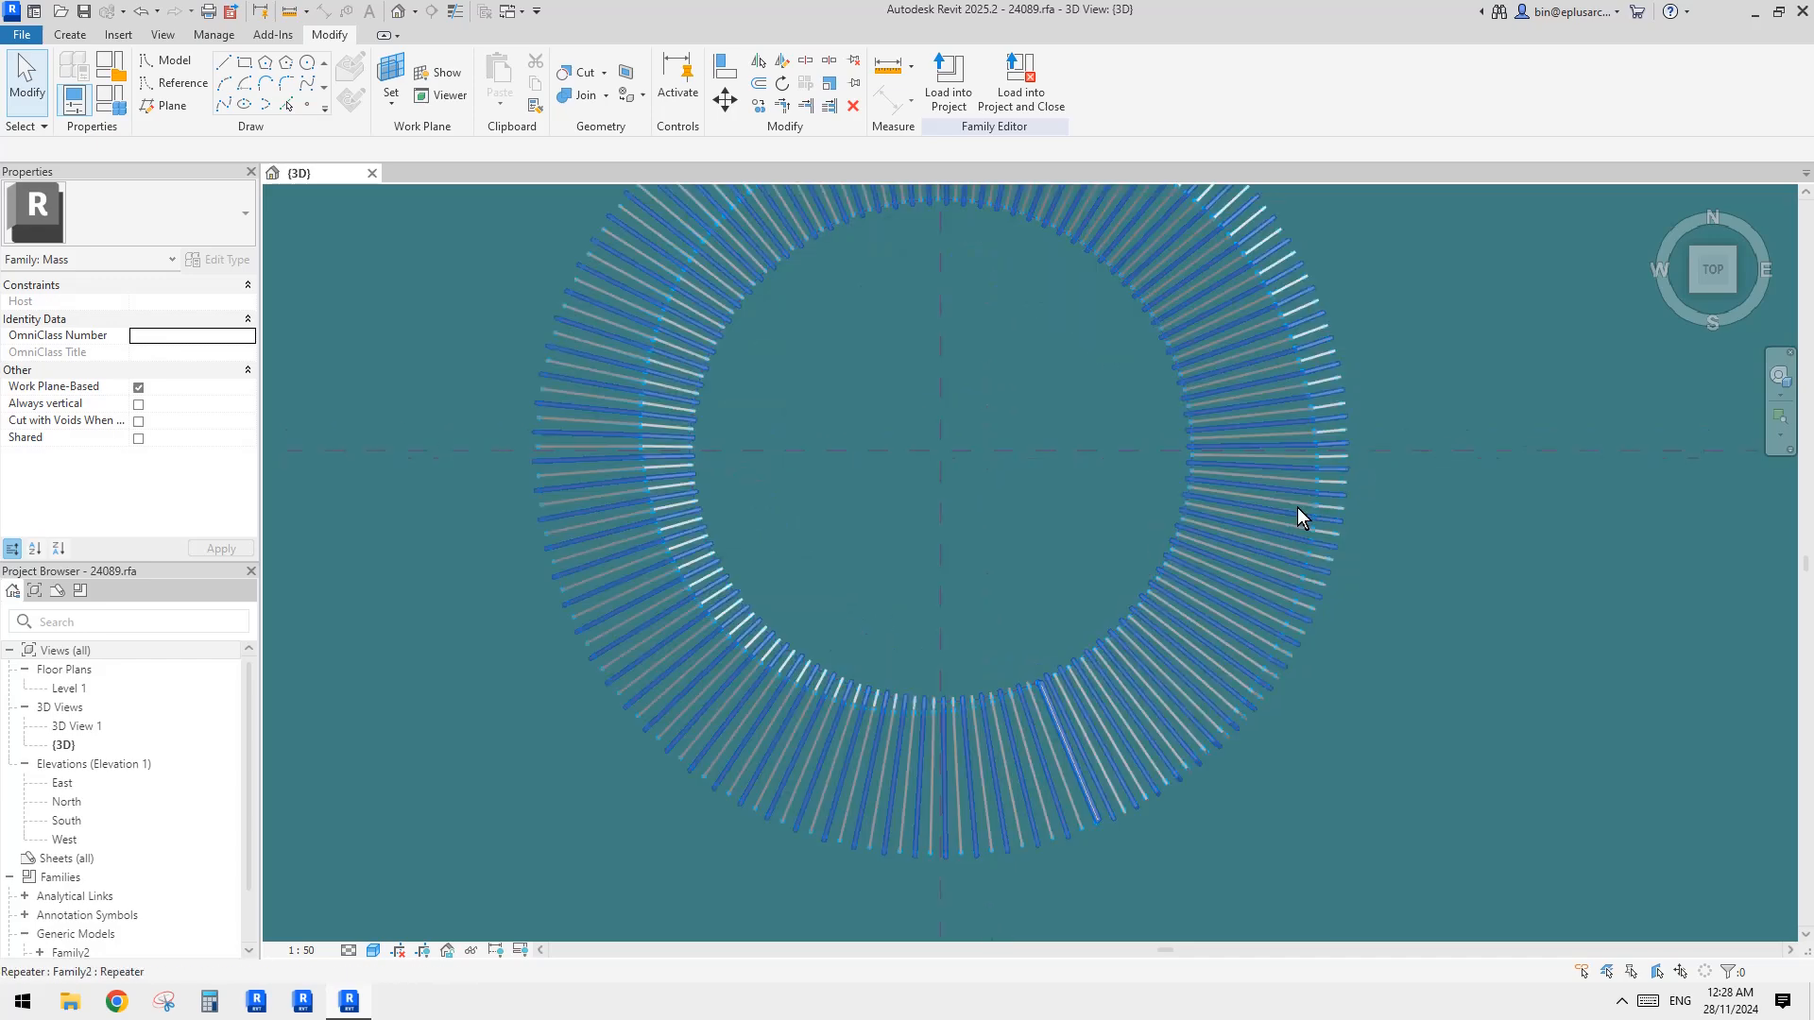
Delete the Family2 and Family2a fin repeaters from the ring, keeping the two divided surfaces
scroll(1301, 511, "up", 3)
left_click(1335, 465)
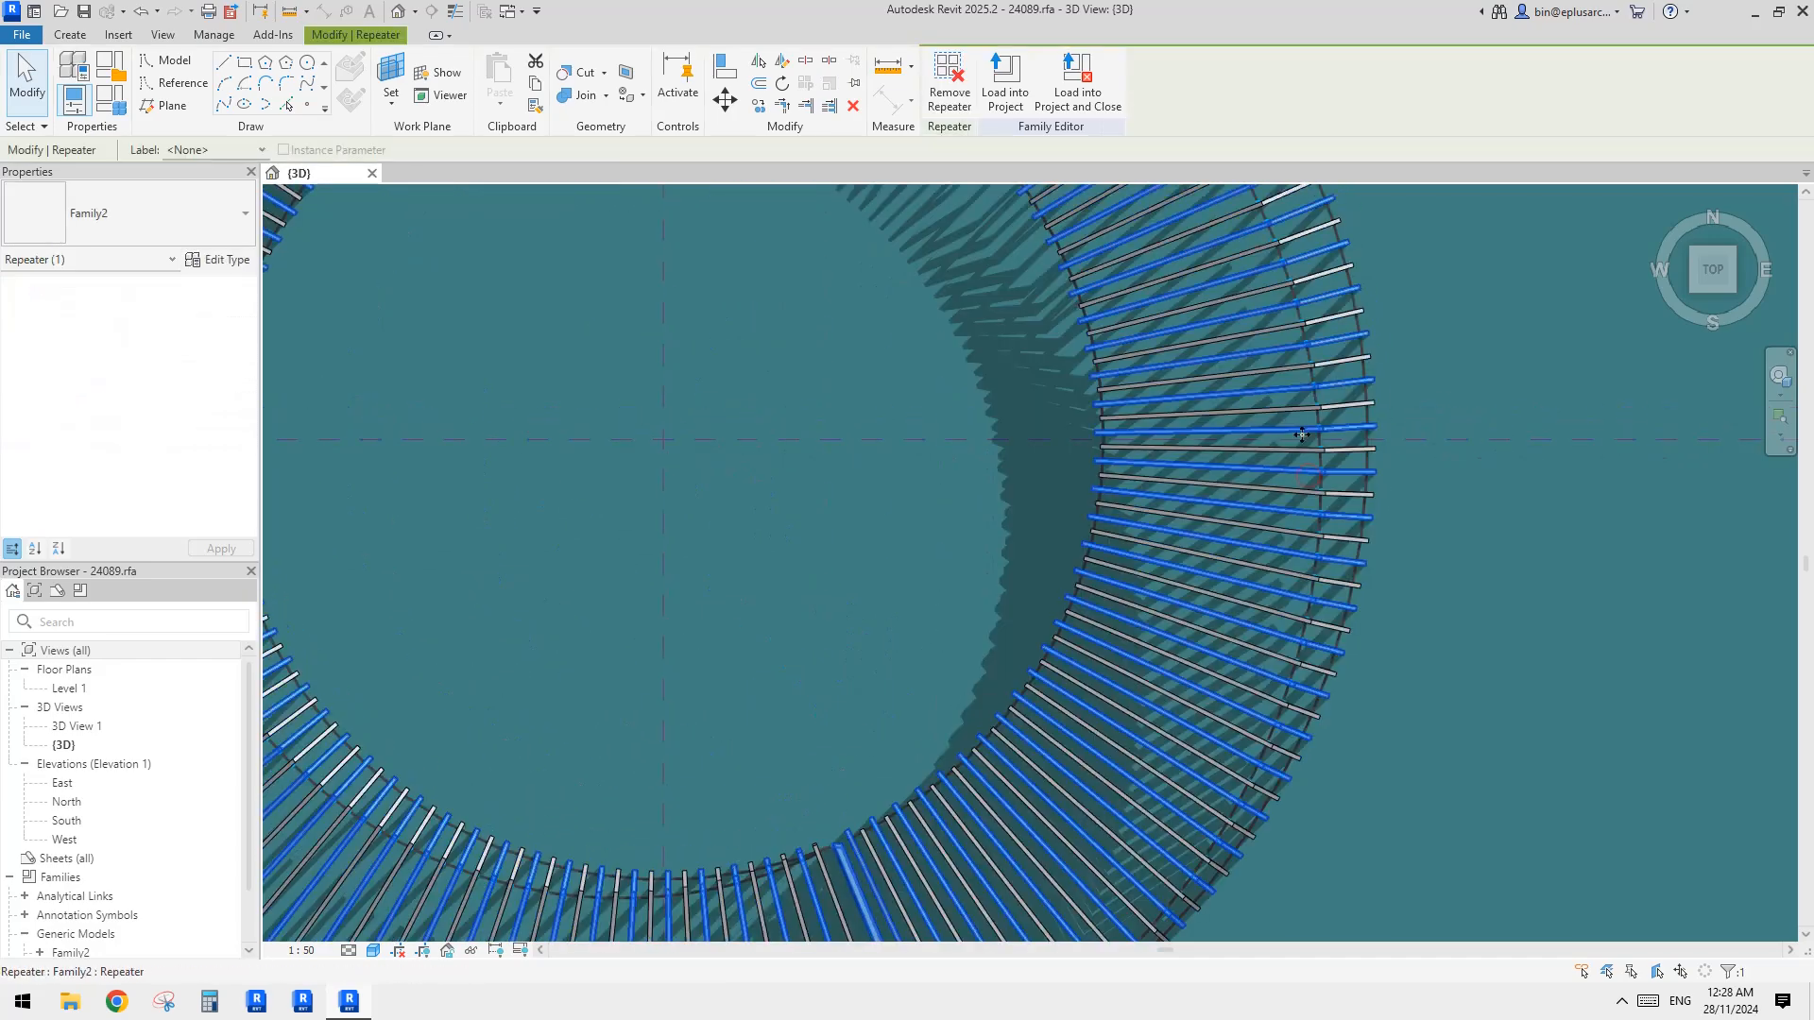
key("Delete")
scroll(1289, 446, "down", 2)
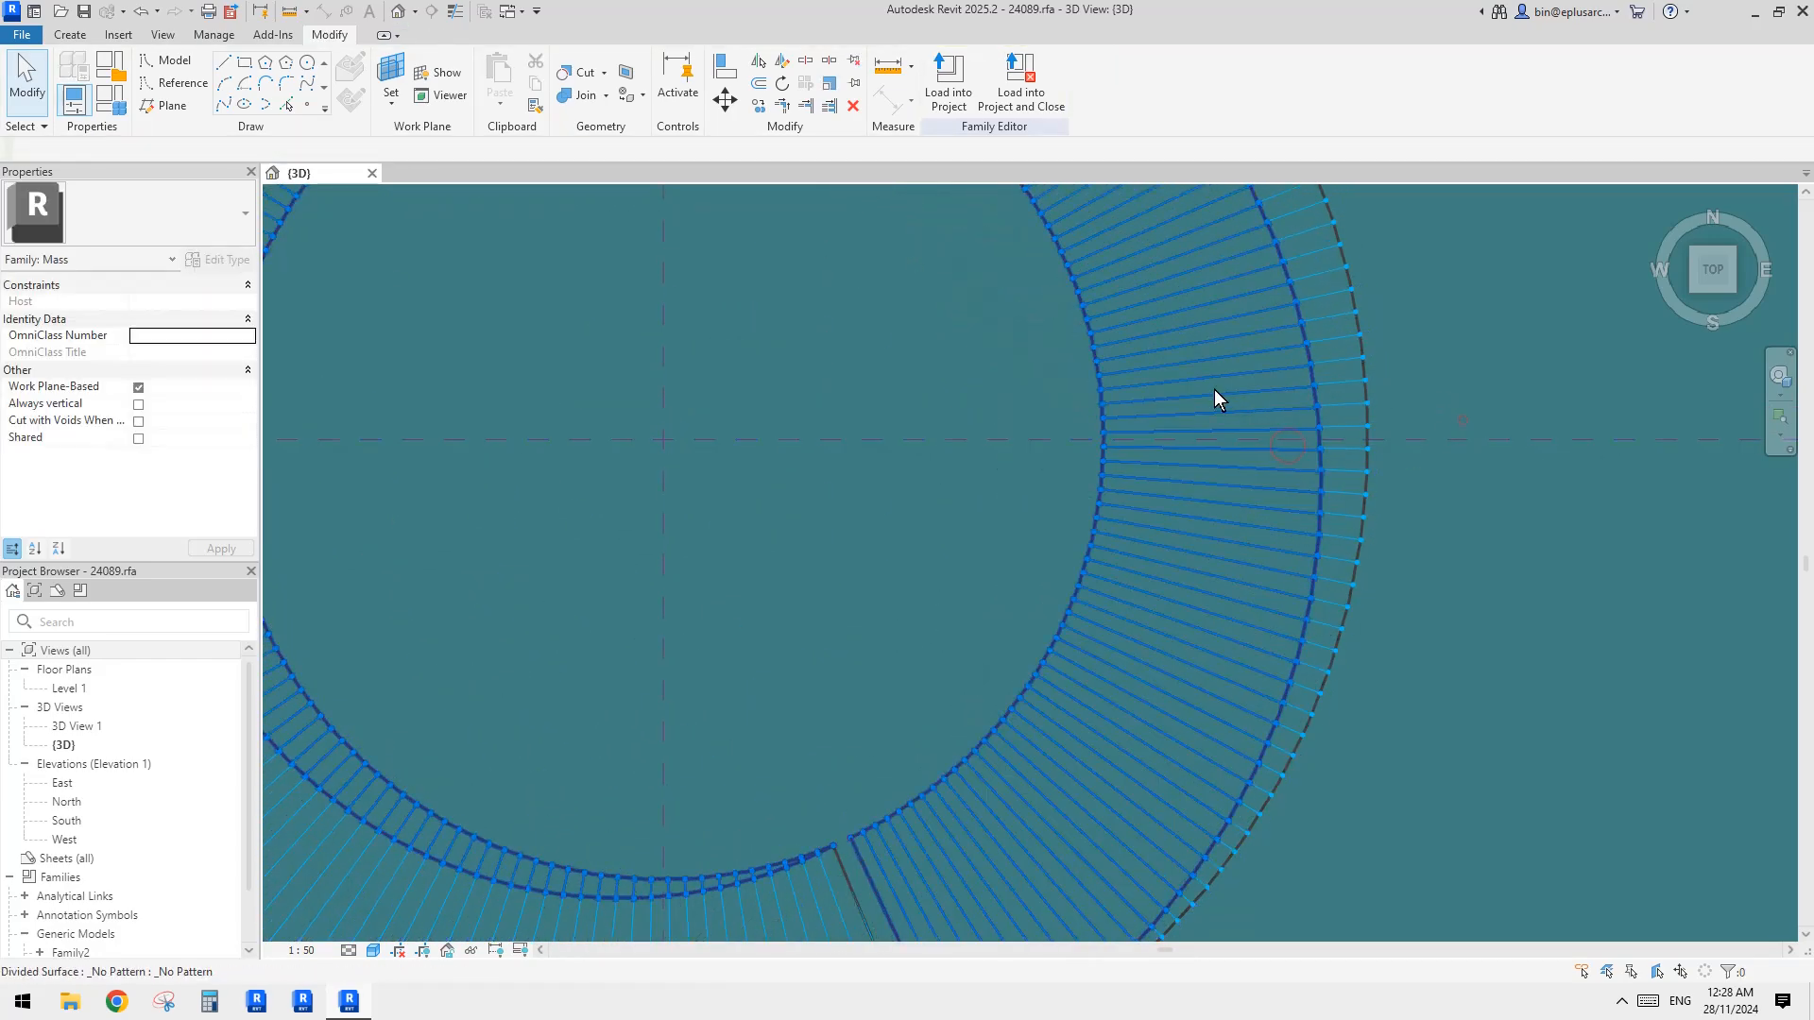
middle_click_drag(1014, 370, 1025, 389)
scroll(1258, 459, "down", 2)
middle_click_drag(1252, 433, 1208, 480)
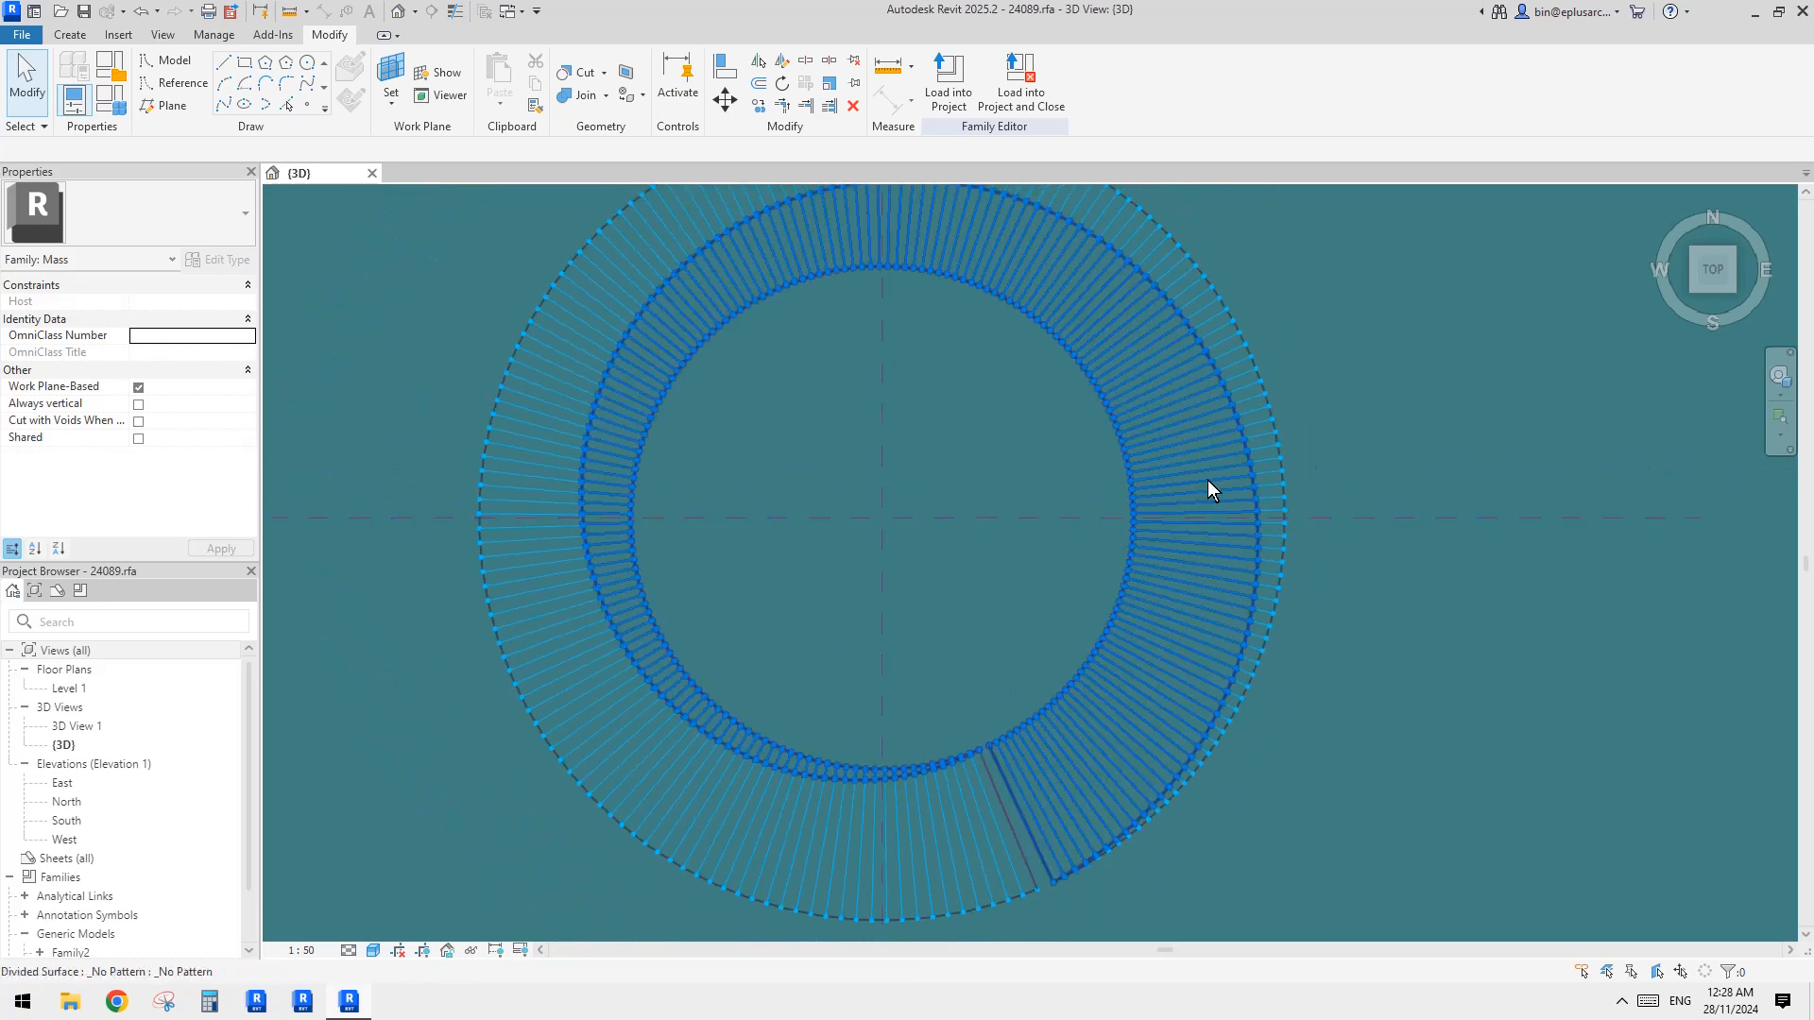
Turn off the U grid on both the inner and the outer divided surface of the ring
scroll(1207, 472, "up", 3)
left_click(1210, 460)
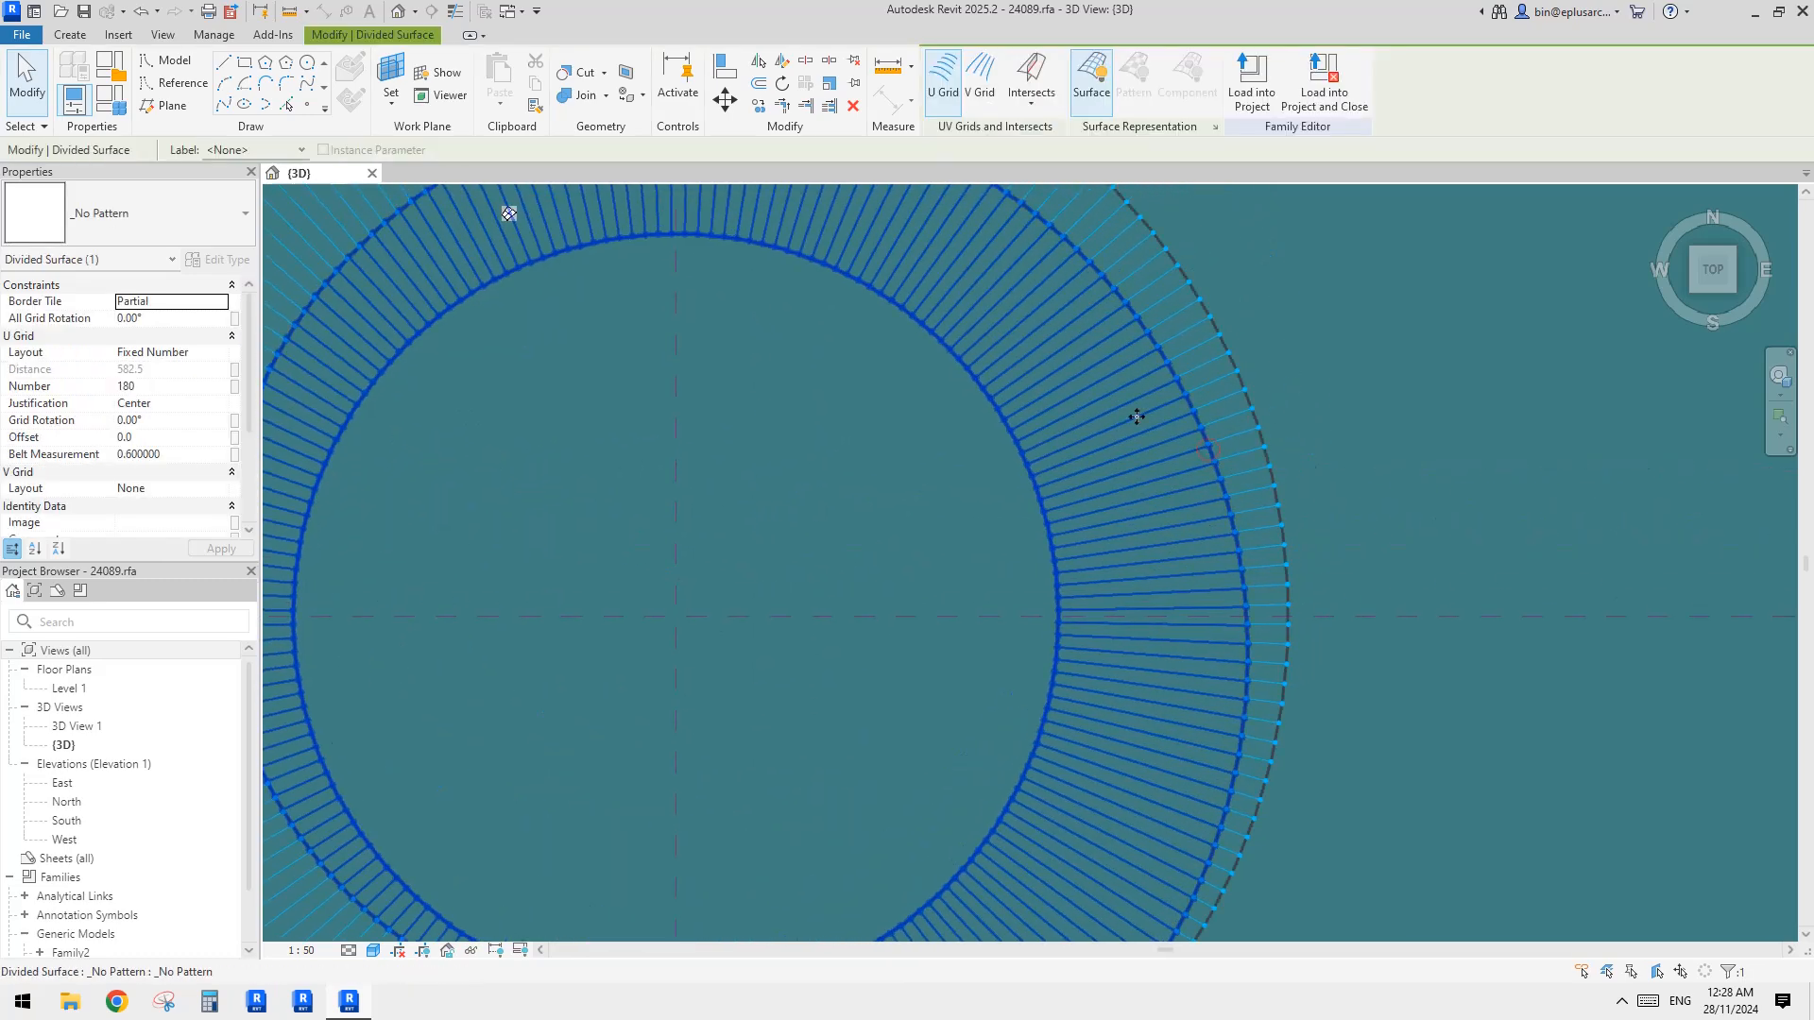
left_click(944, 95)
left_click(944, 94)
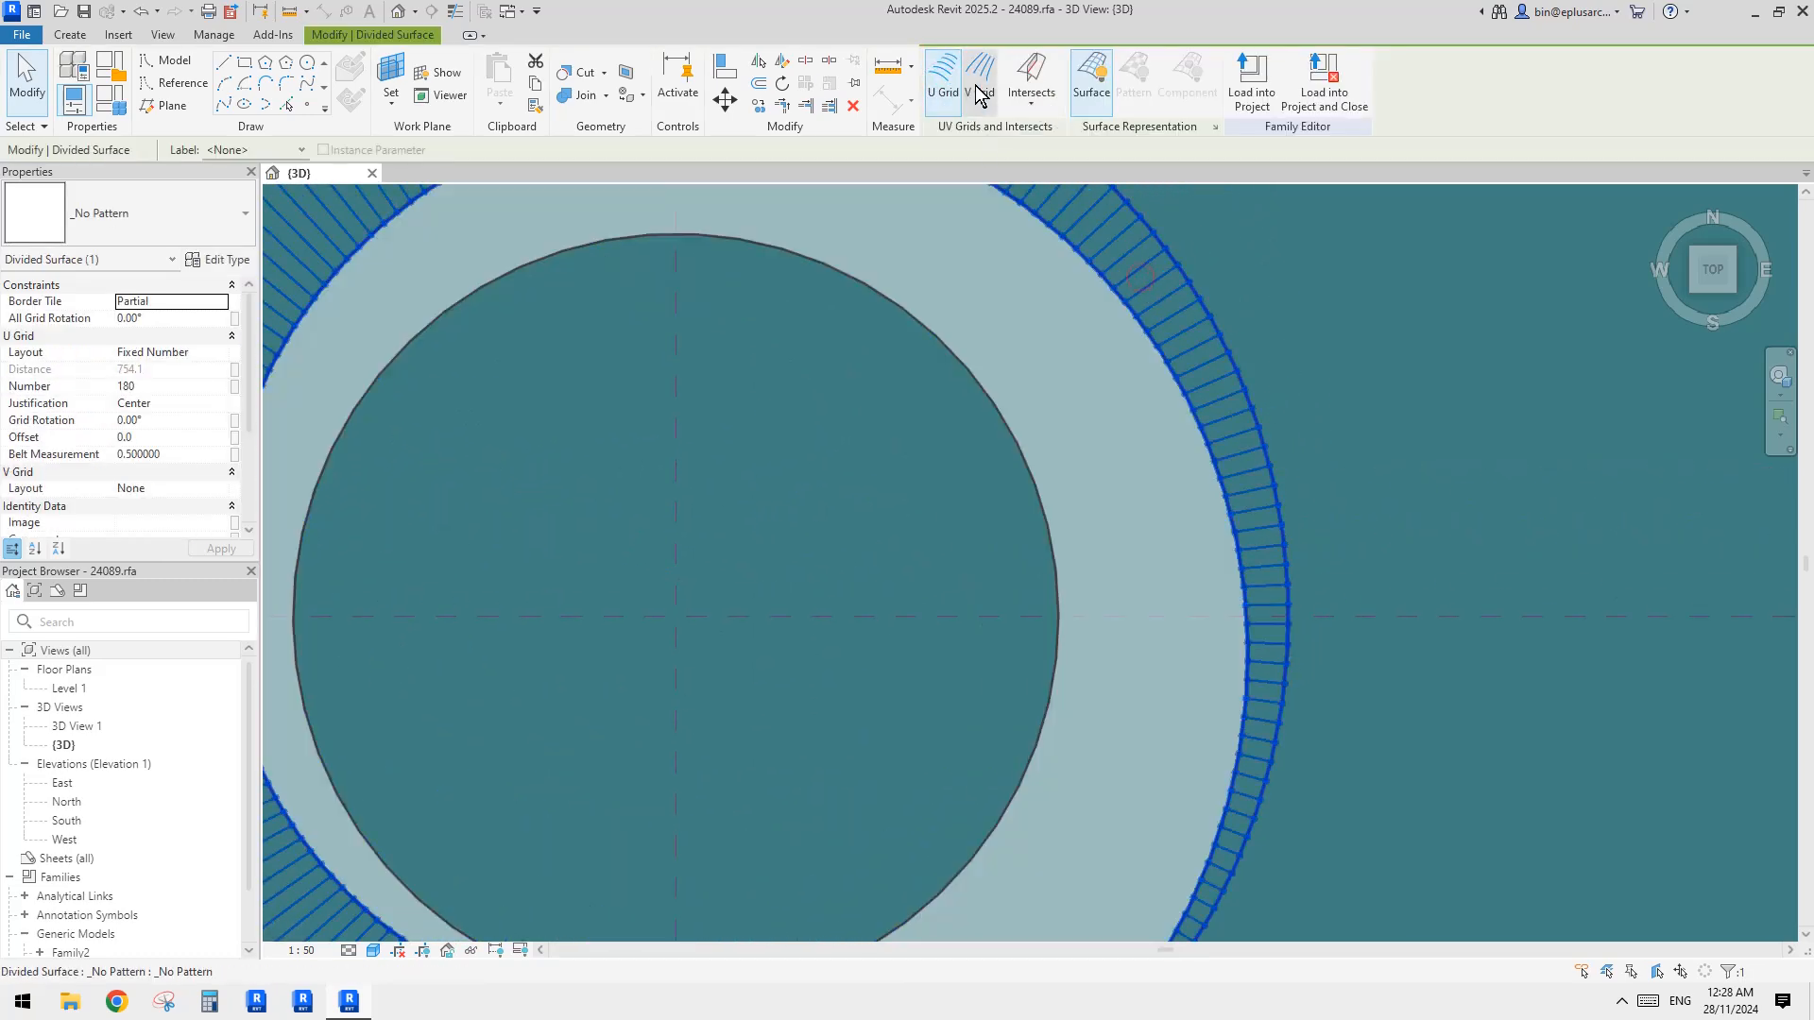
left_click(947, 109)
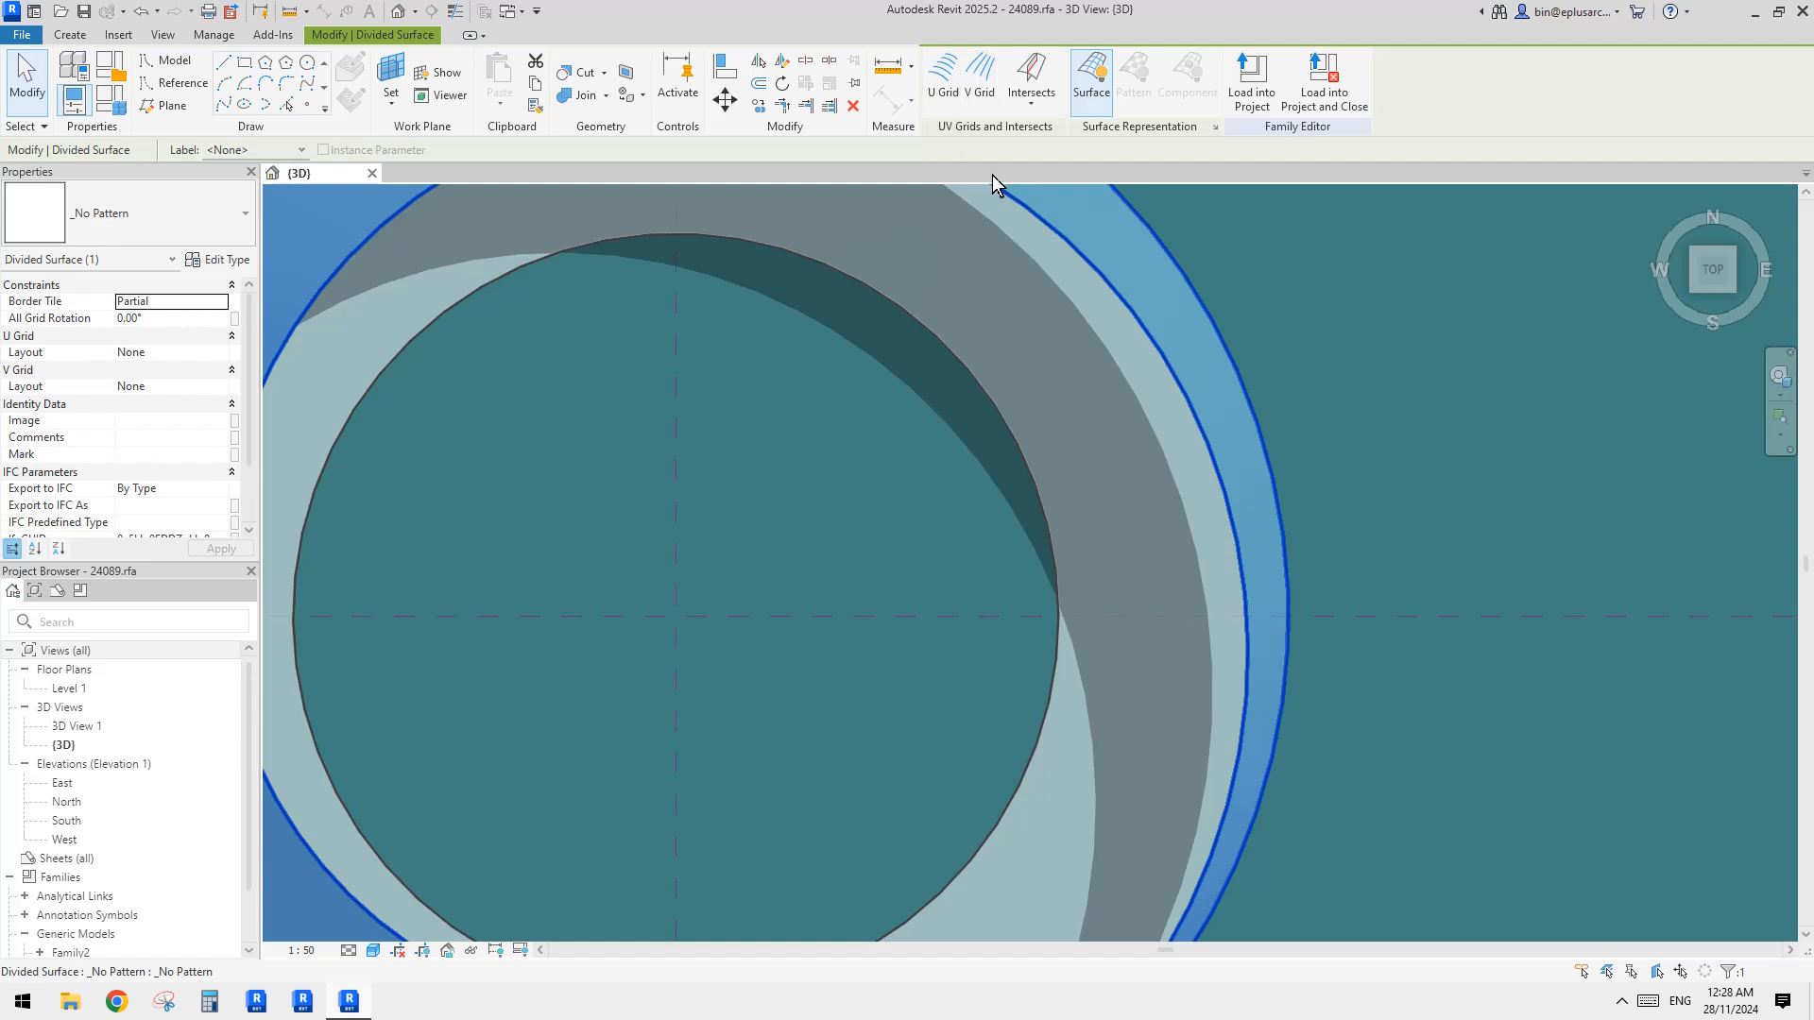
Select the inner divided surface and review its U and V grid layout settings against the full ring in top view
left_click(1402, 324)
left_click(1112, 379)
scroll(1115, 378, "down", 1)
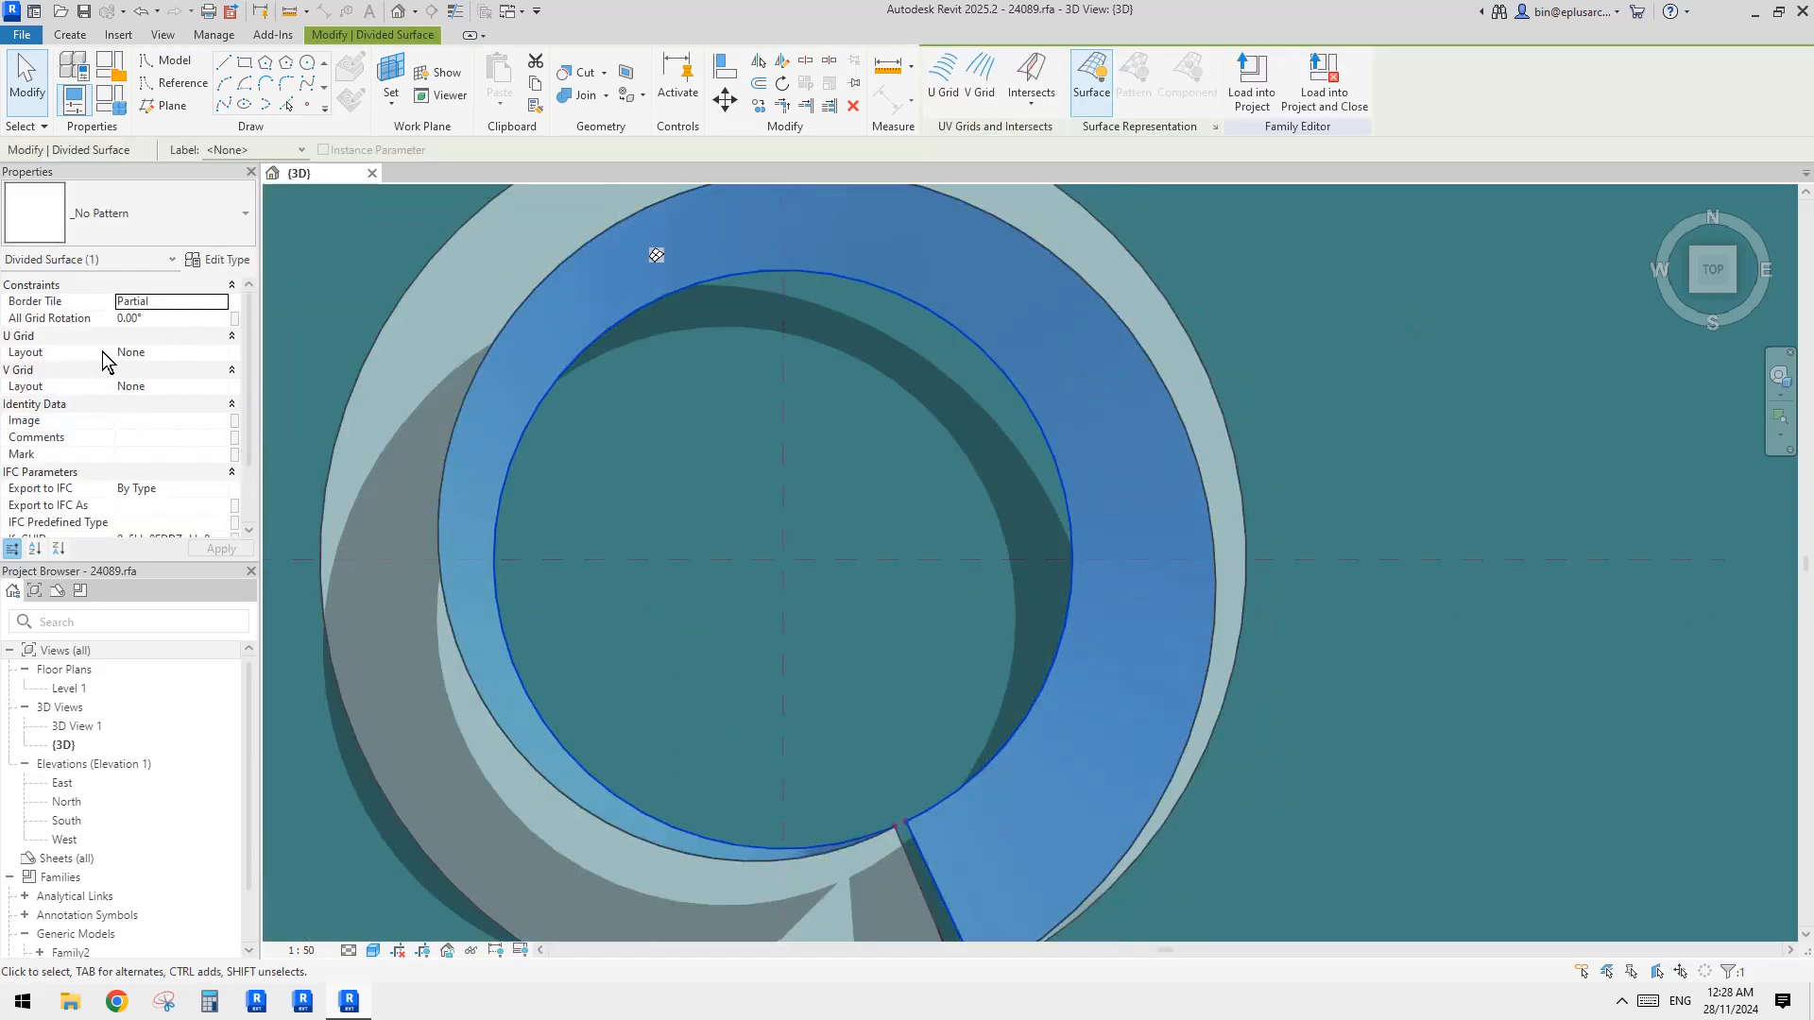
middle_click_drag(720, 371, 740, 382)
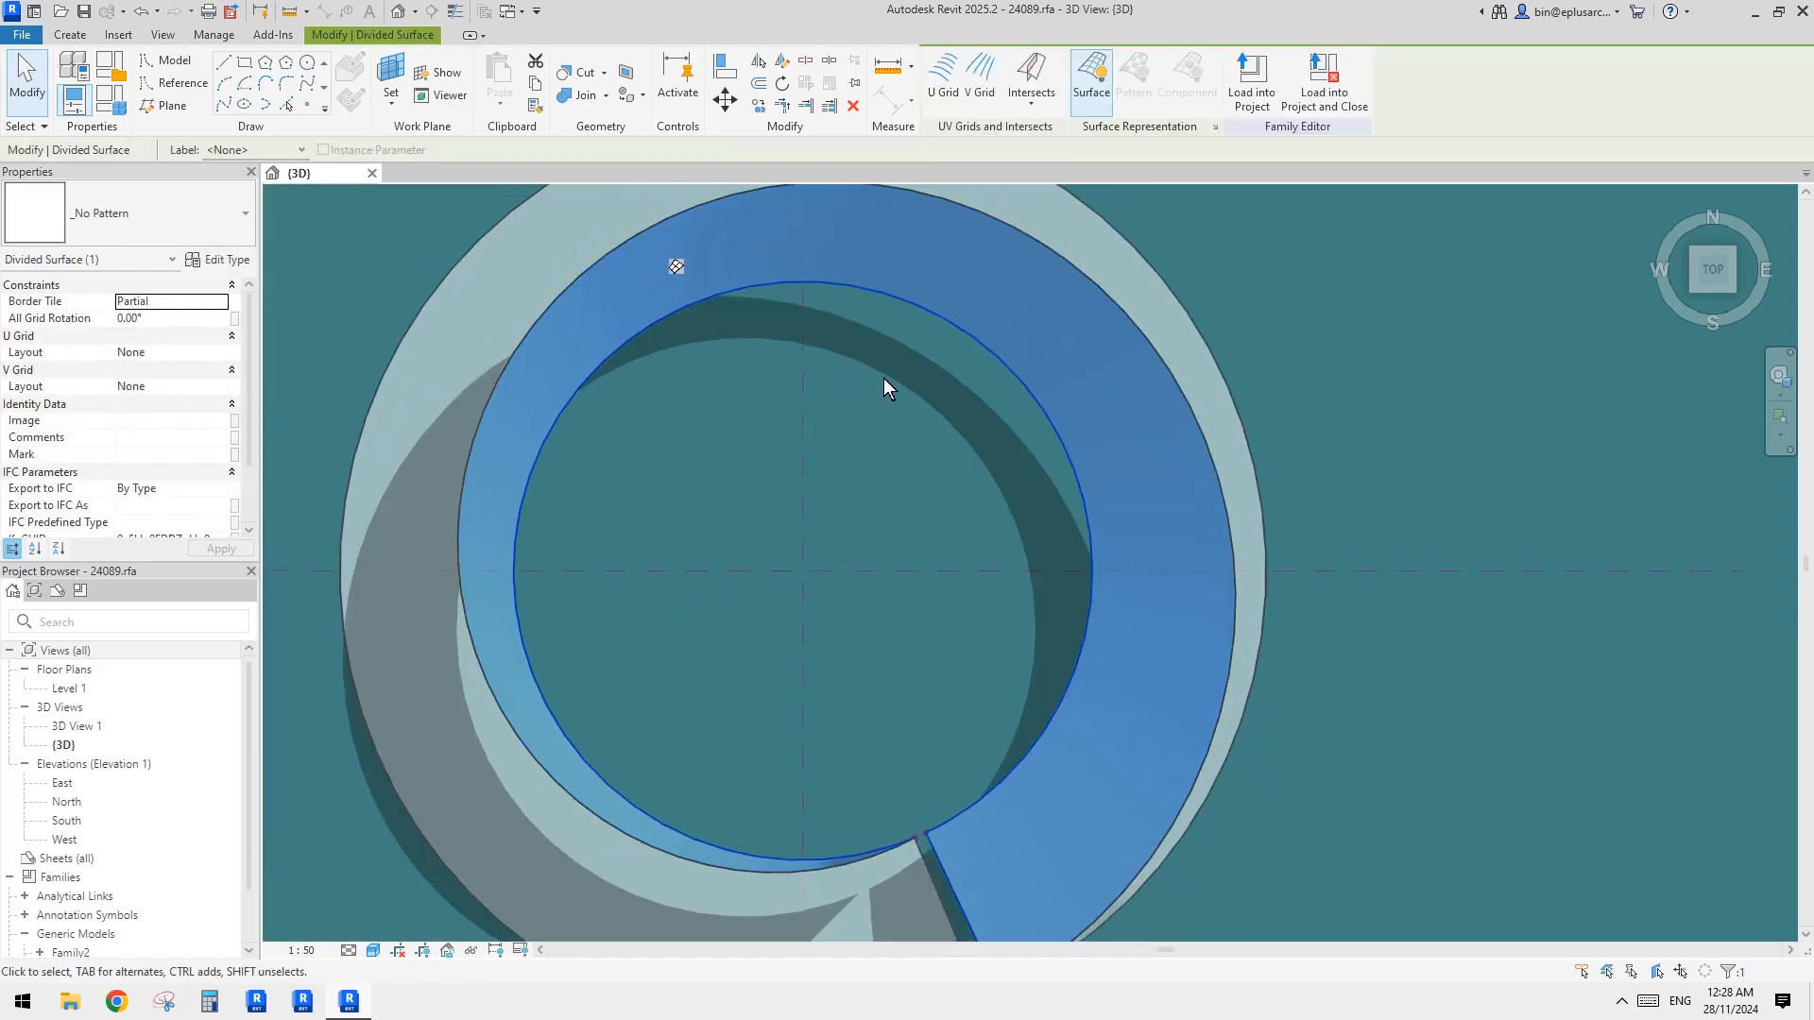
scroll(963, 413, "down", 1)
middle_click_drag(968, 418, 1035, 373)
left_click(1068, 350)
left_click(1109, 336)
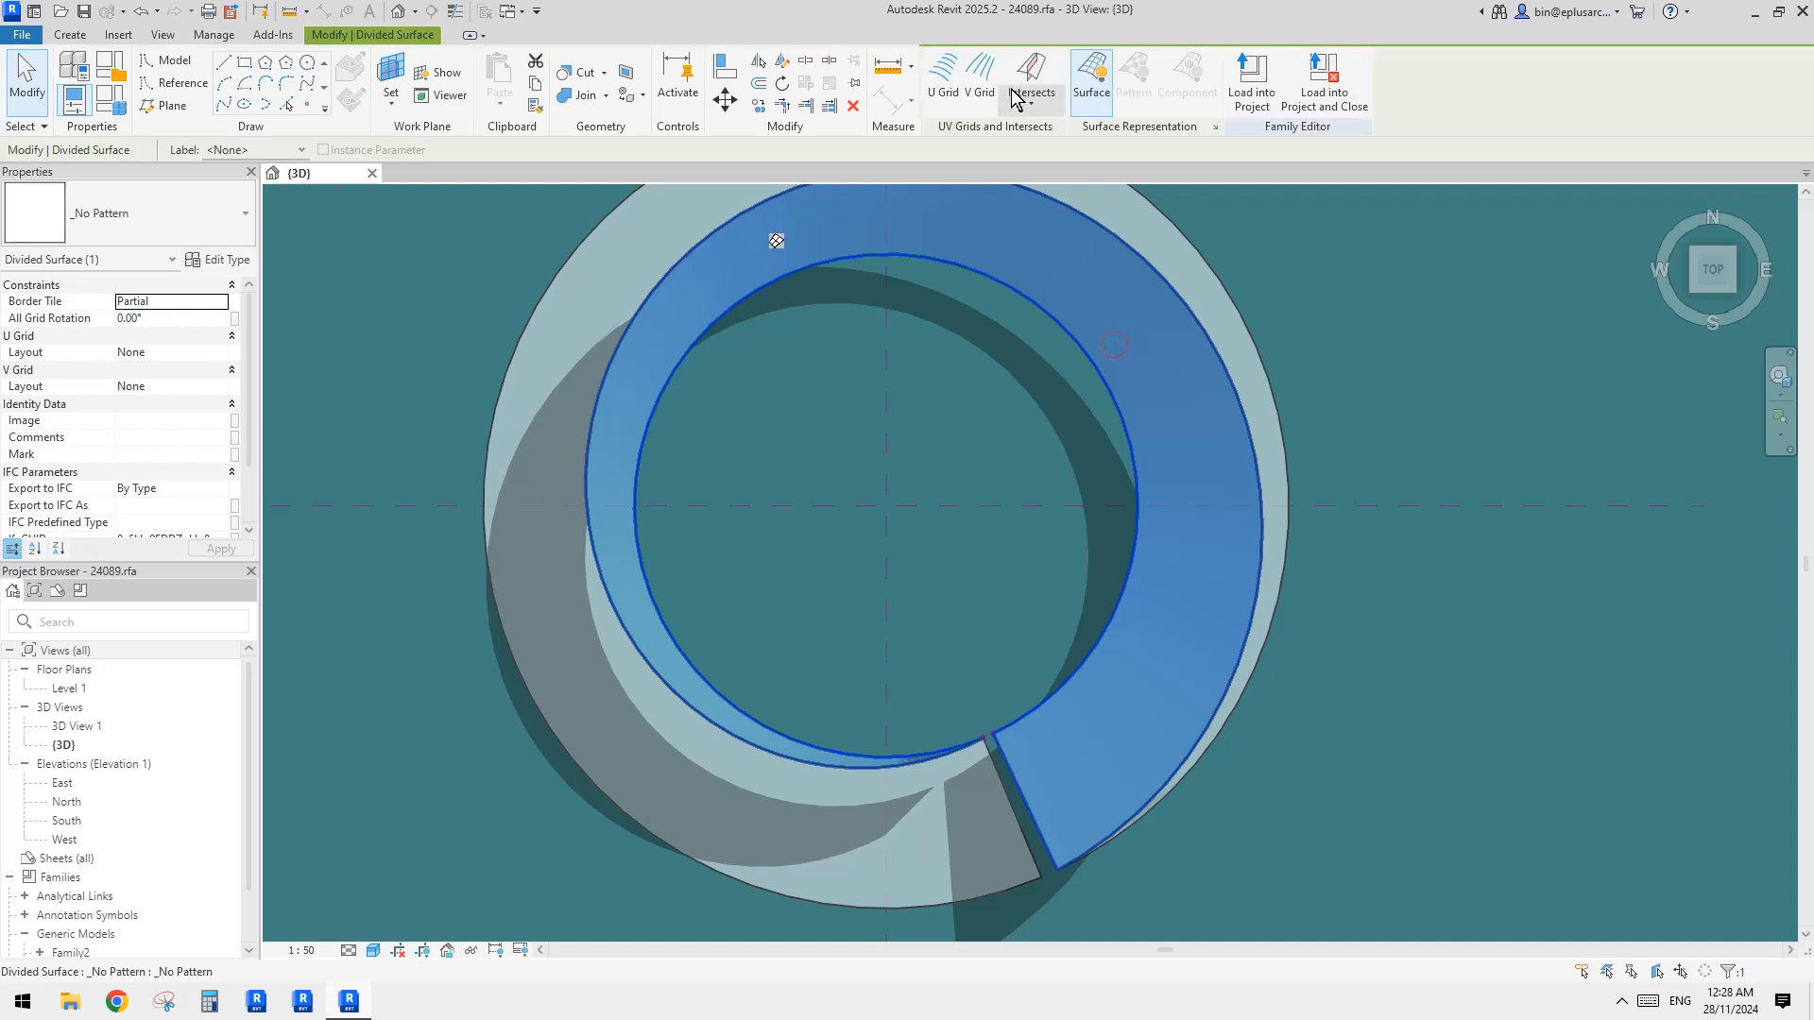
left_click(802, 428)
middle_click_drag(801, 429, 909, 492)
scroll(880, 458, "down", 1)
middle_click_drag(1474, 294, 1481, 344)
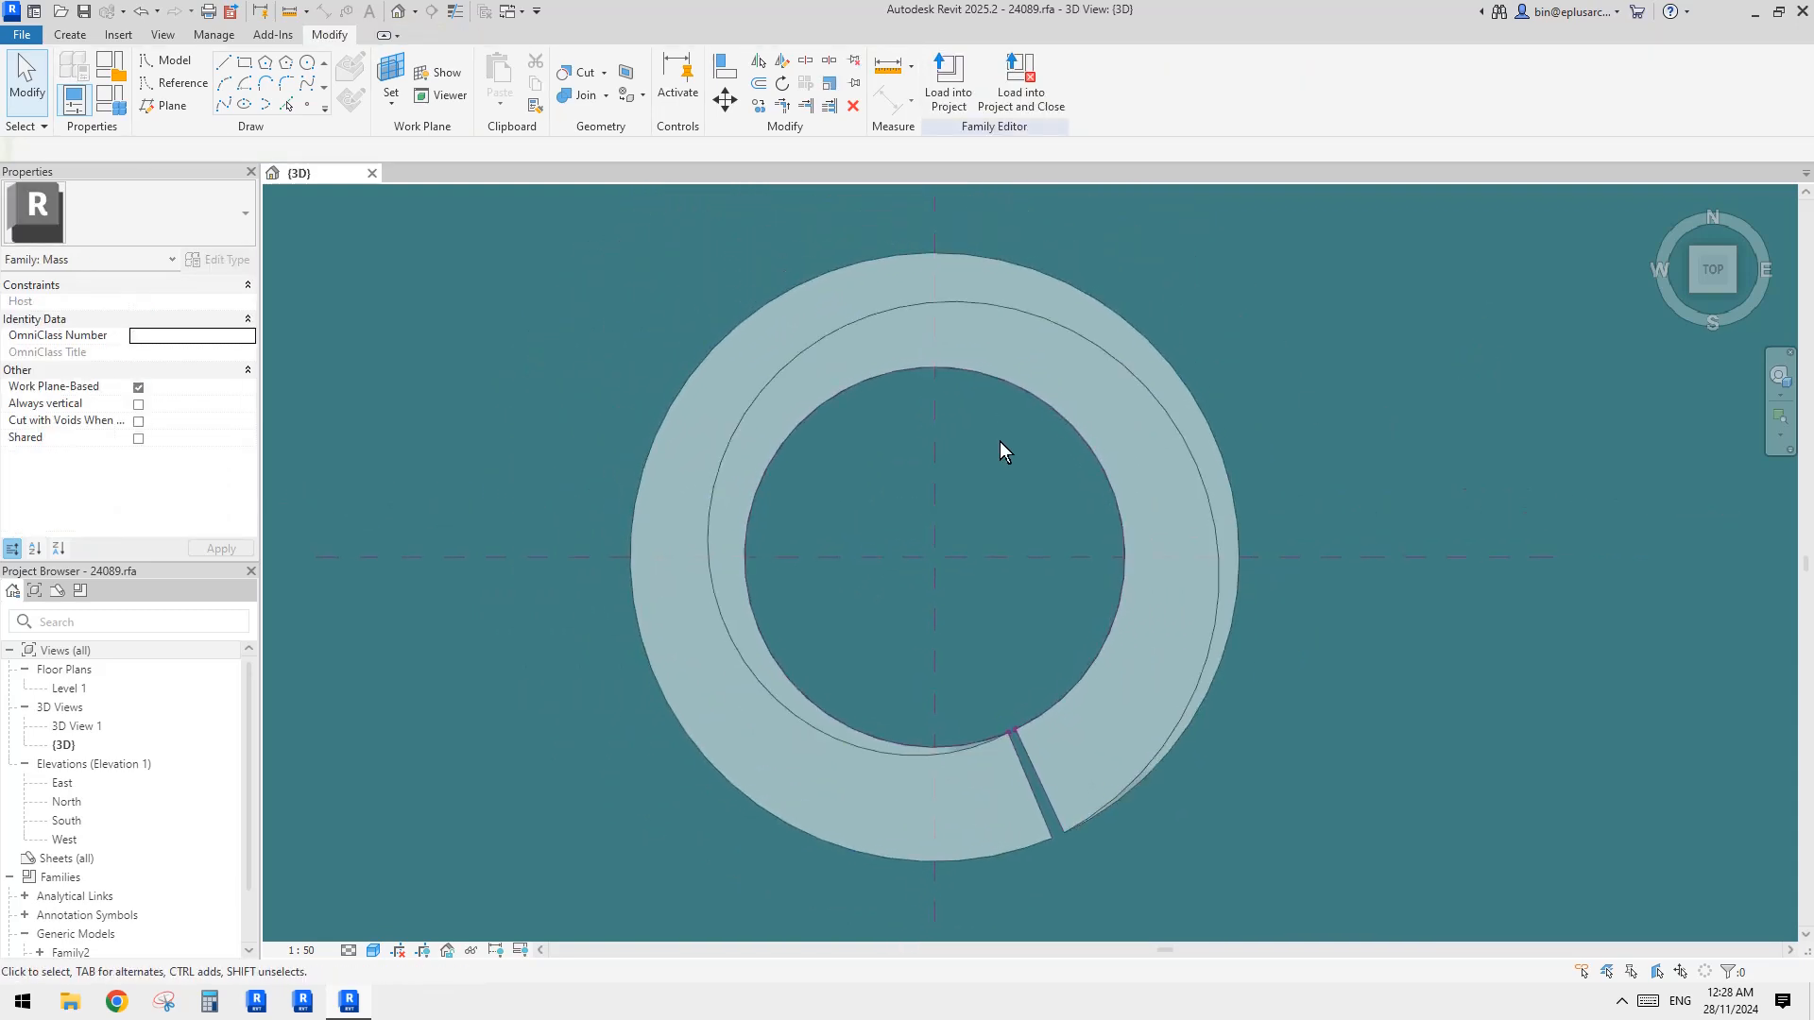
Open the Level 1 floor plan and start the Reference Plane command around the inner circle
double_click(69, 687)
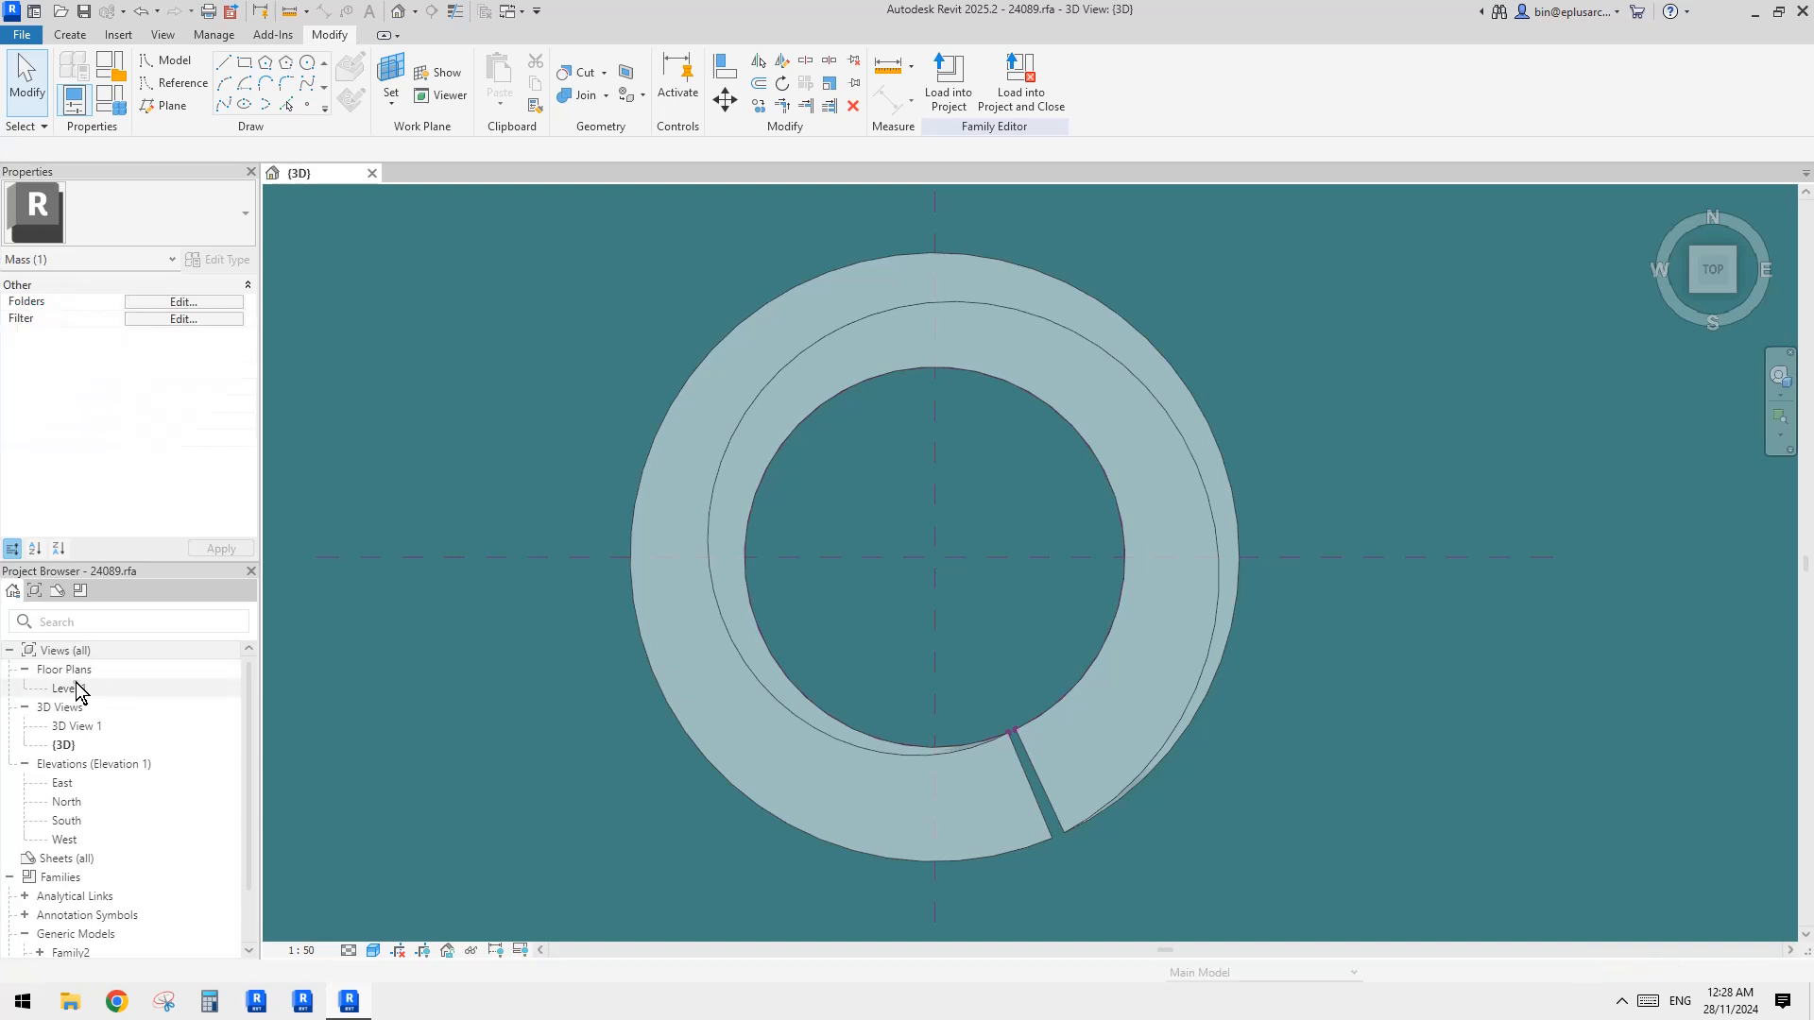
scroll(1109, 599, "up", 3)
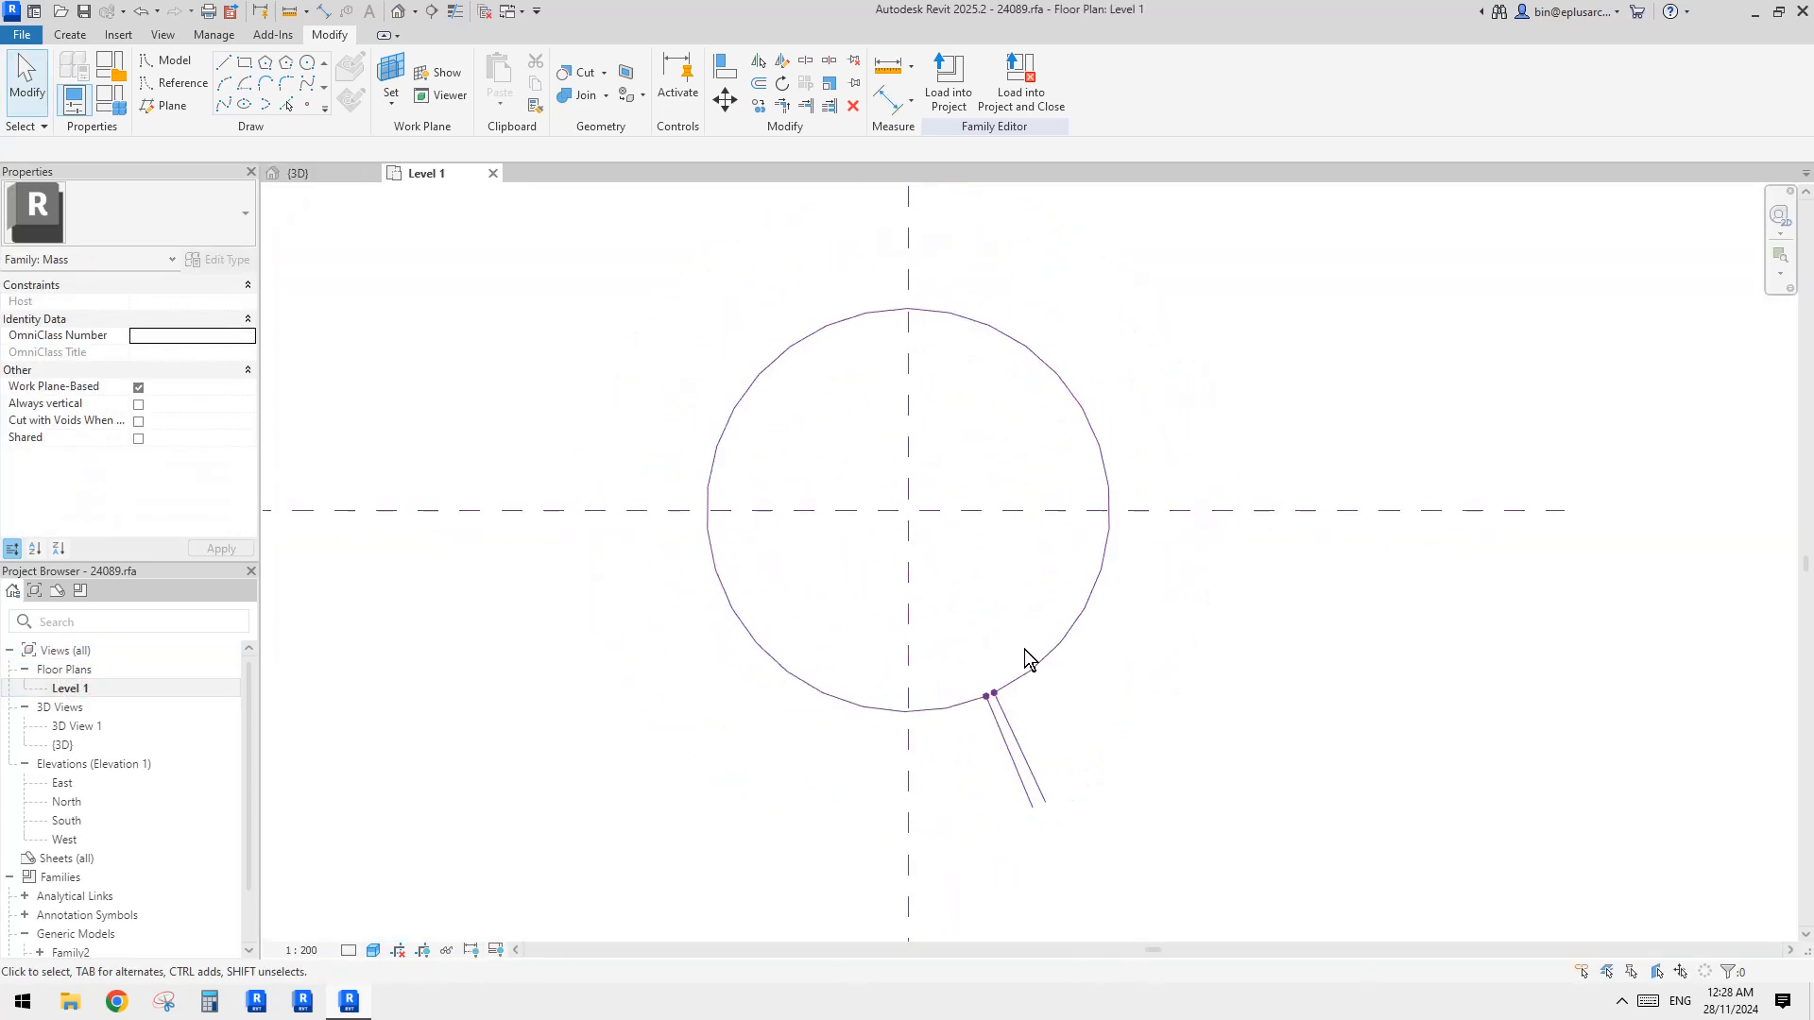
scroll(920, 541, "up", 1)
middle_click_drag(919, 543, 1008, 584)
key("r")
key("p")
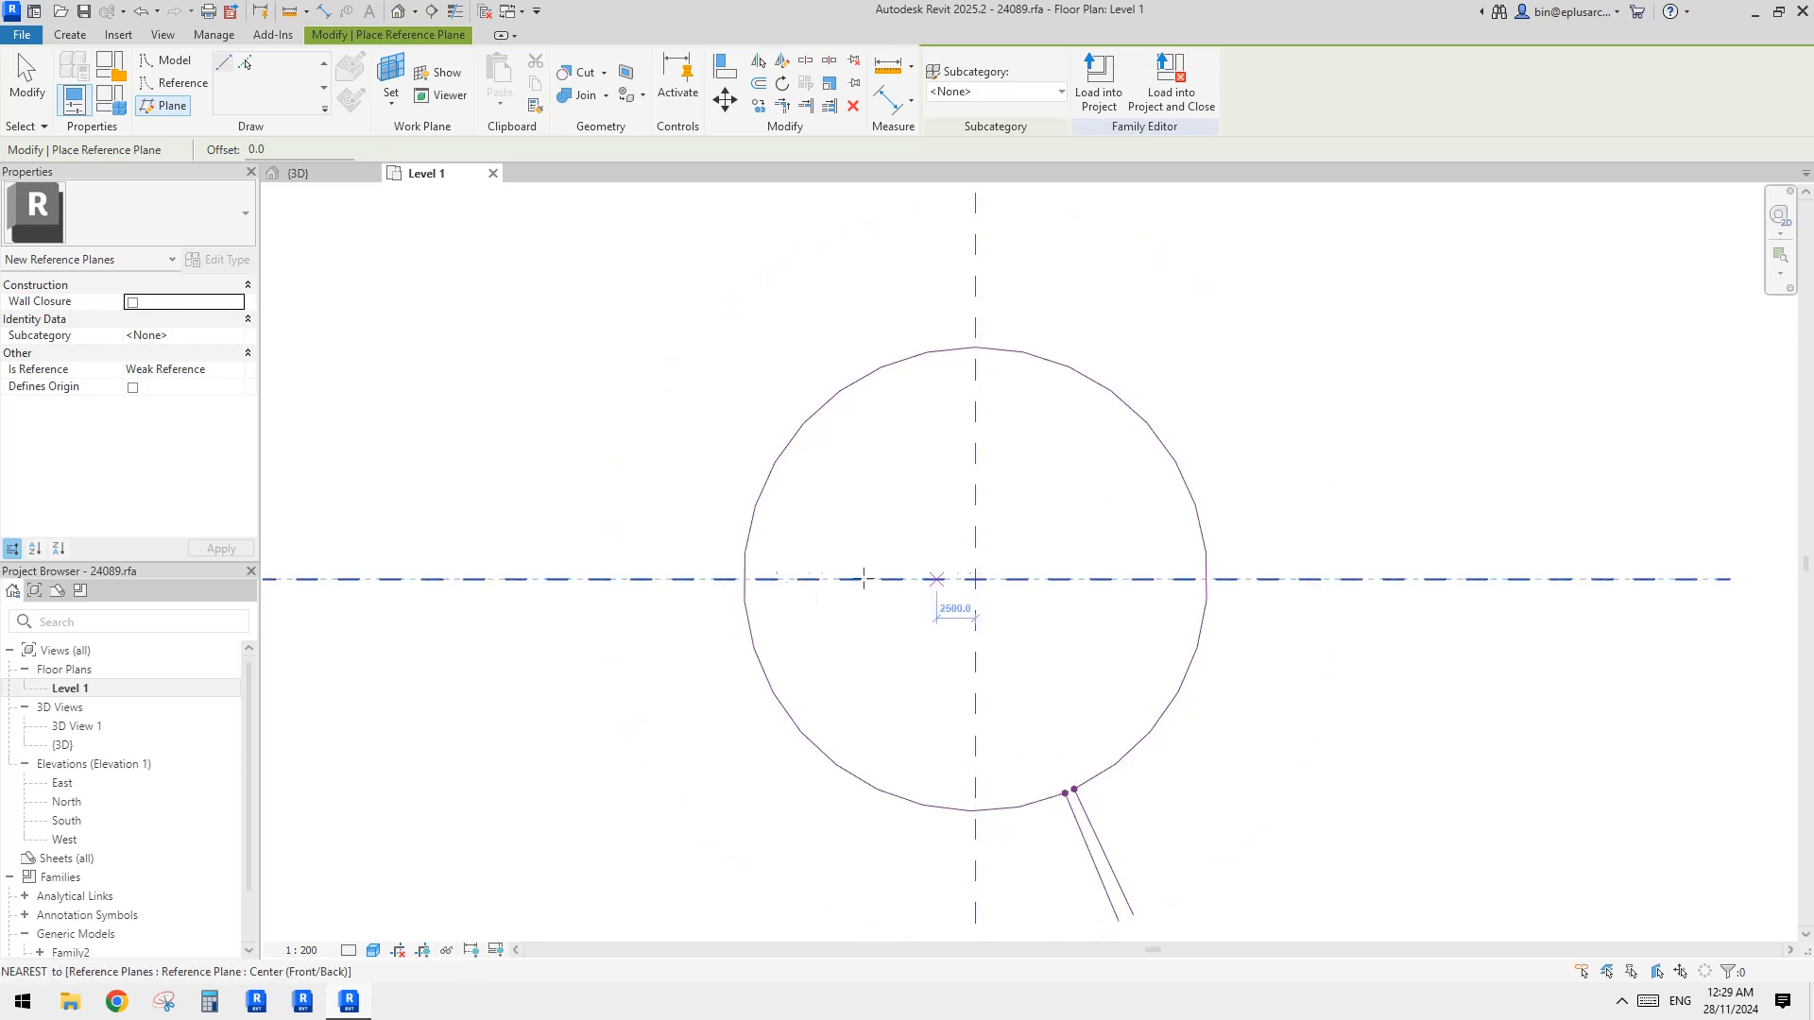
left_click(634, 578)
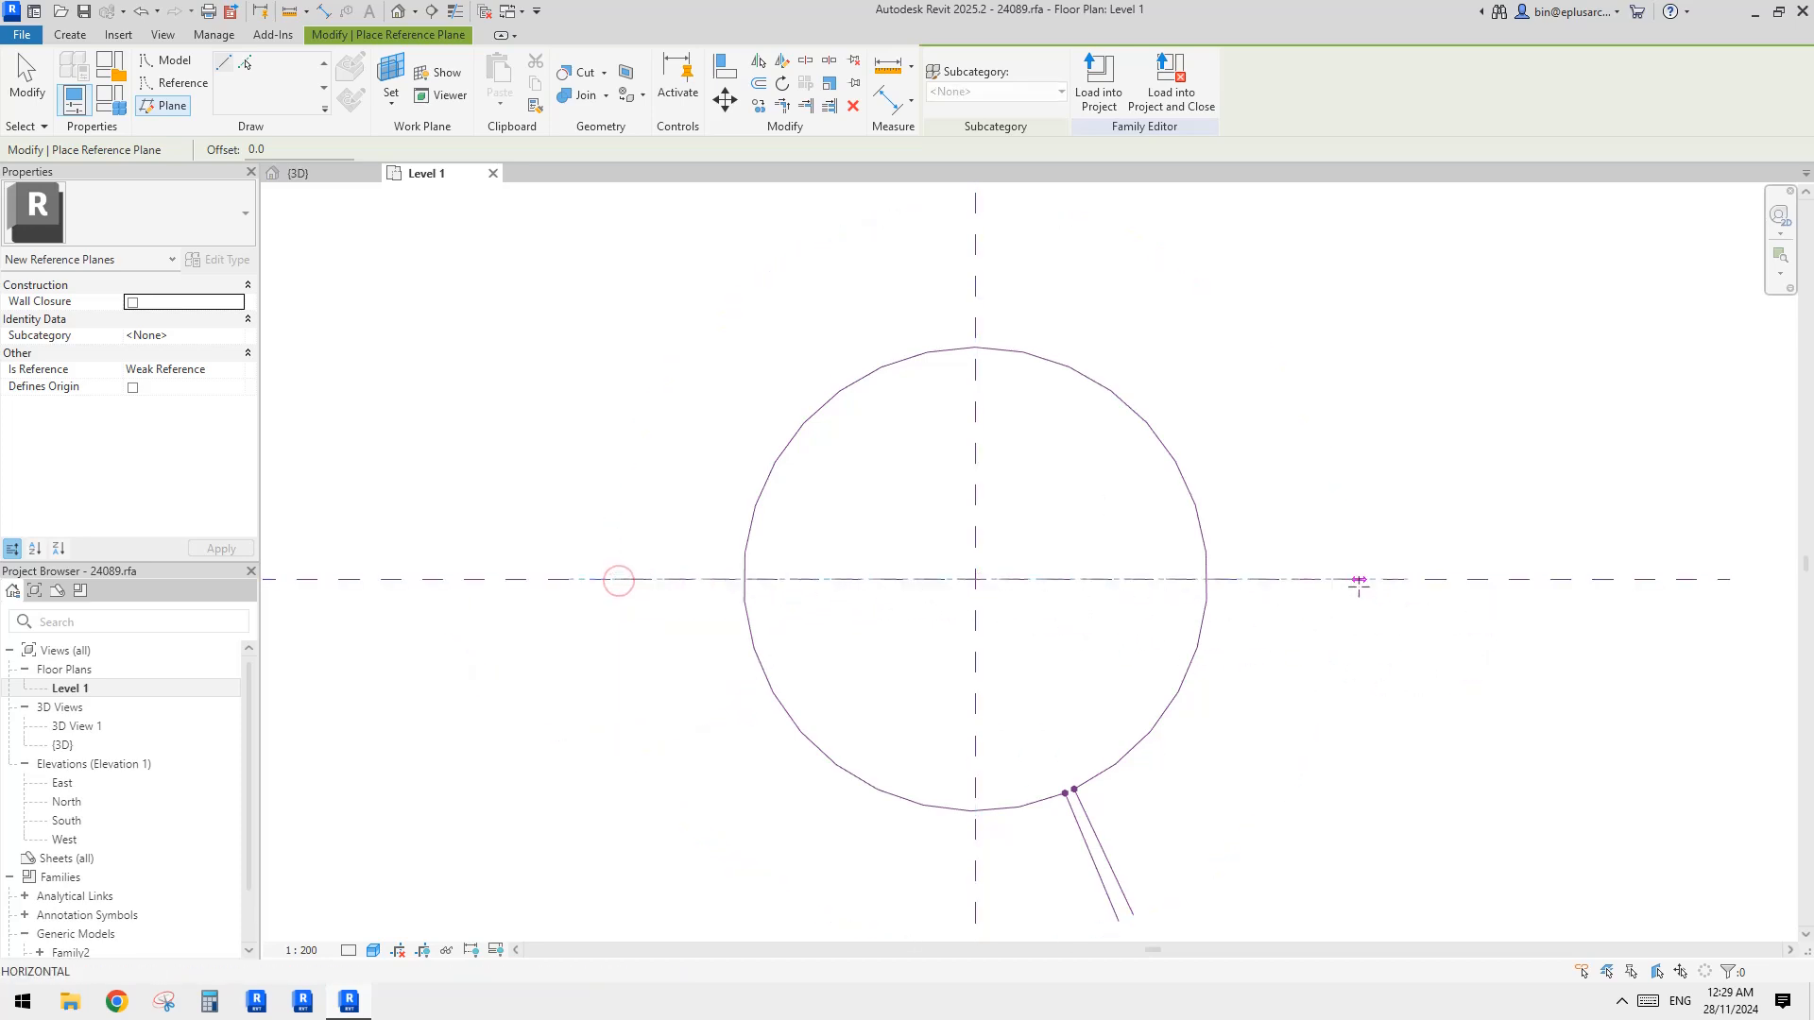
key("Escape")
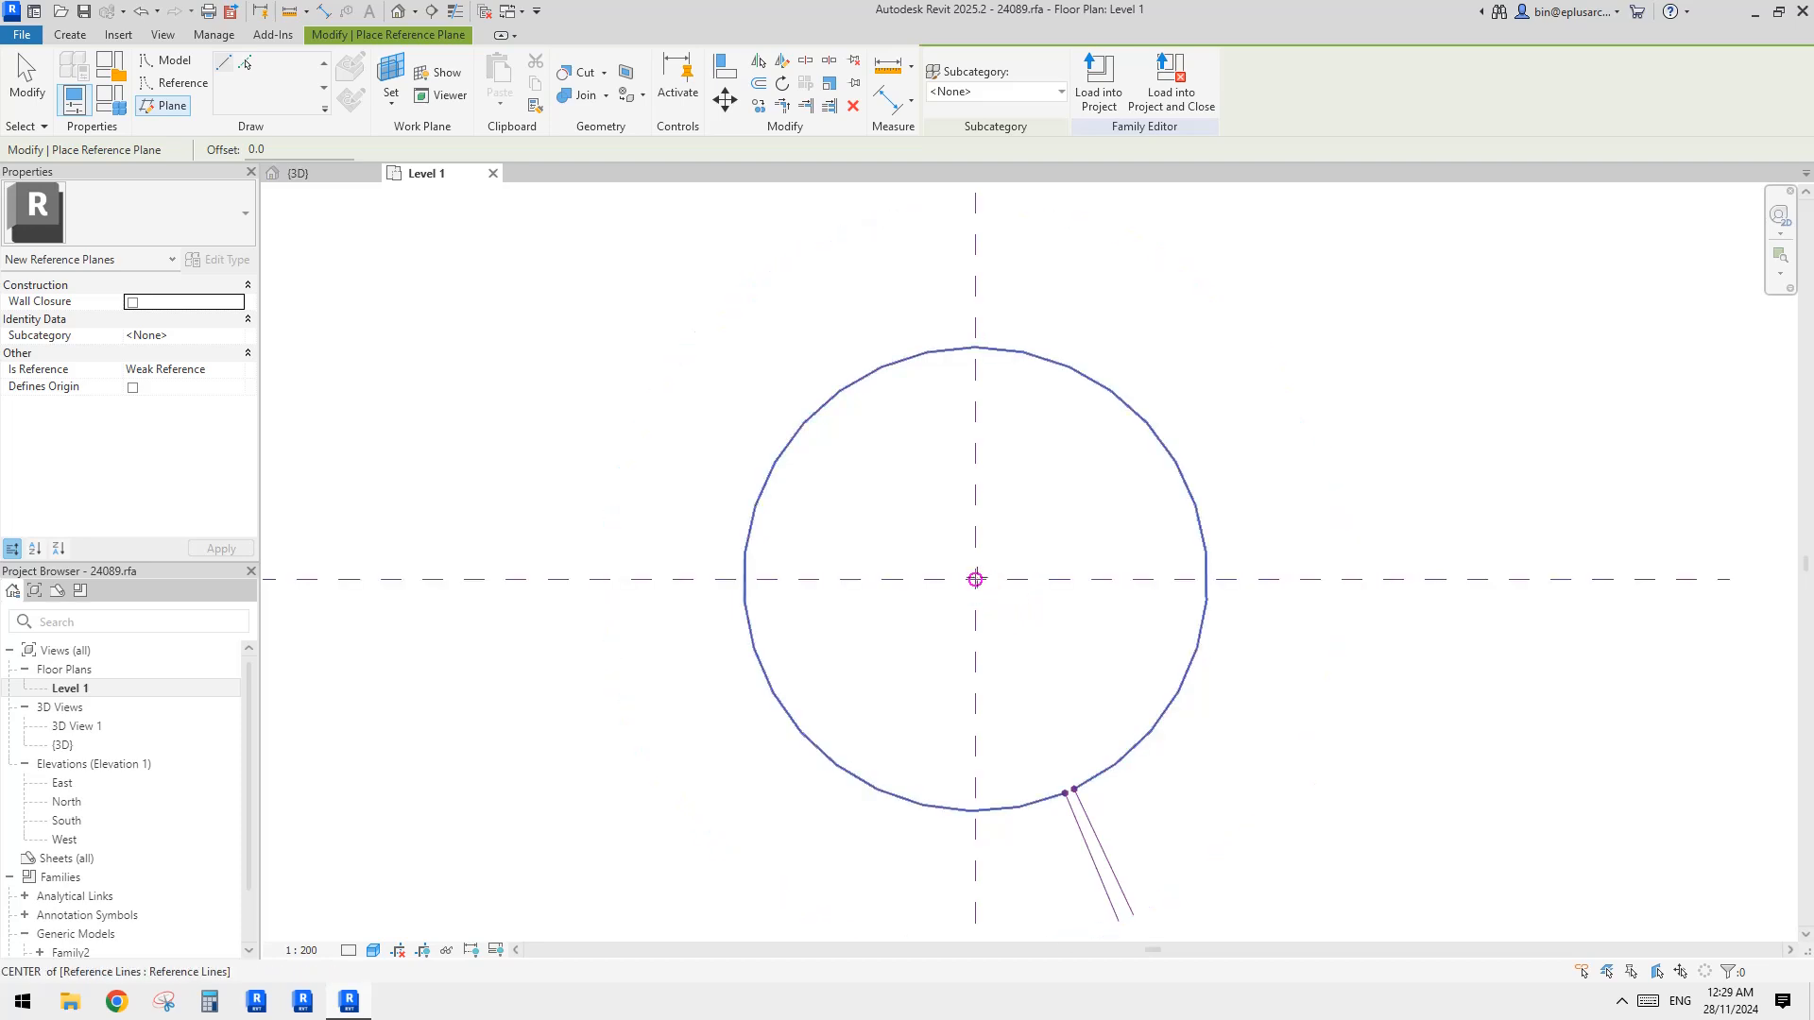
left_click(975, 578)
key("Escape")
Draw a horizontal reference plane through the circle's center, extending past both sides of the circle, and name it 1
left_click(630, 583)
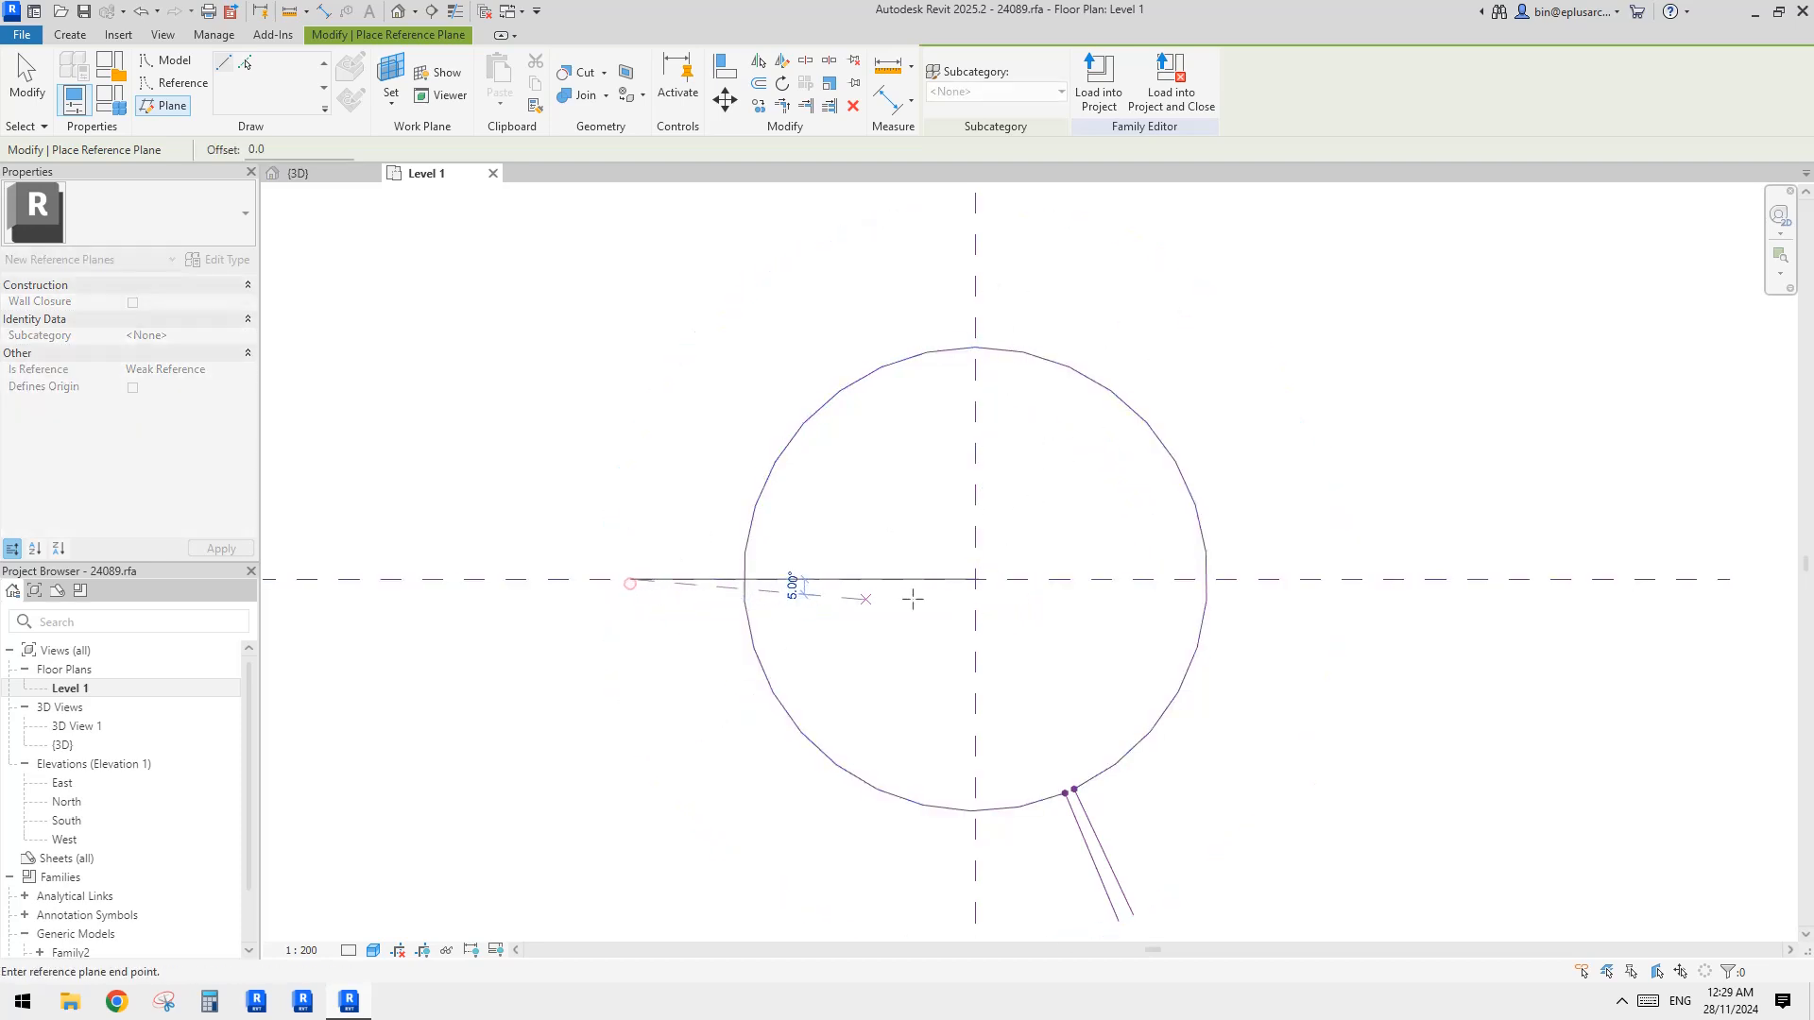
key("Escape")
key("Escape")
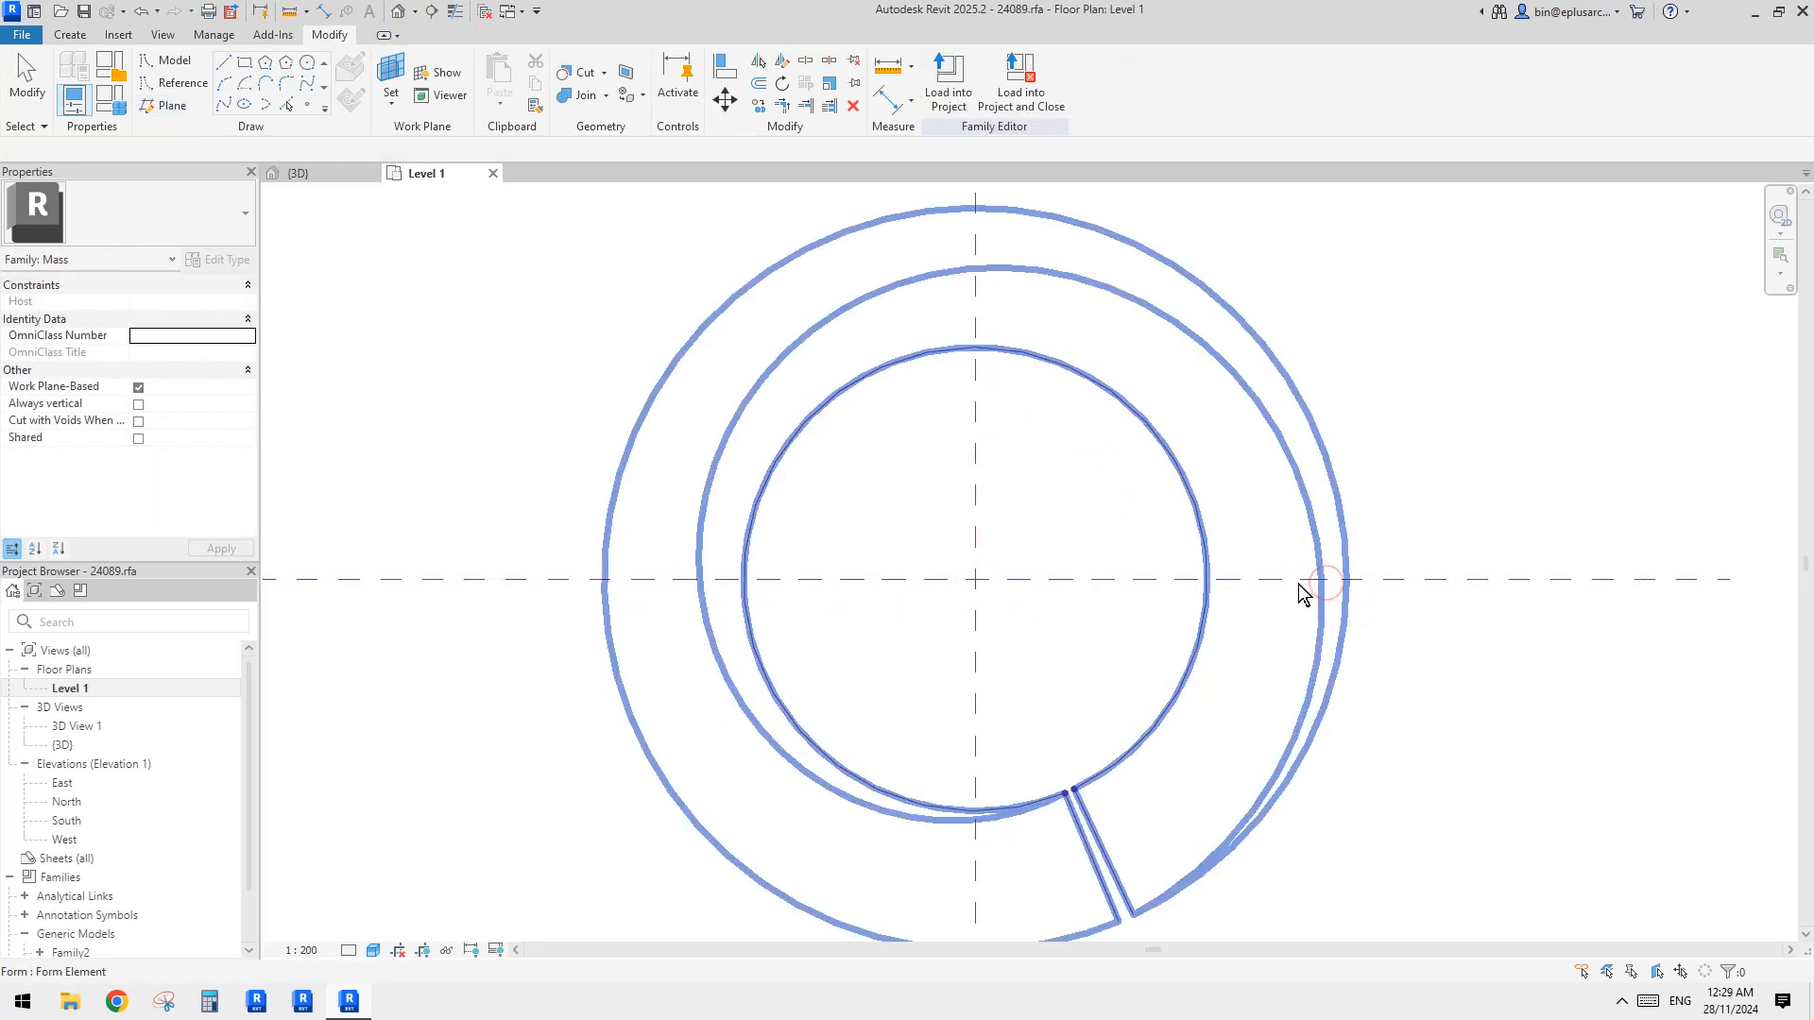
left_click(1301, 581)
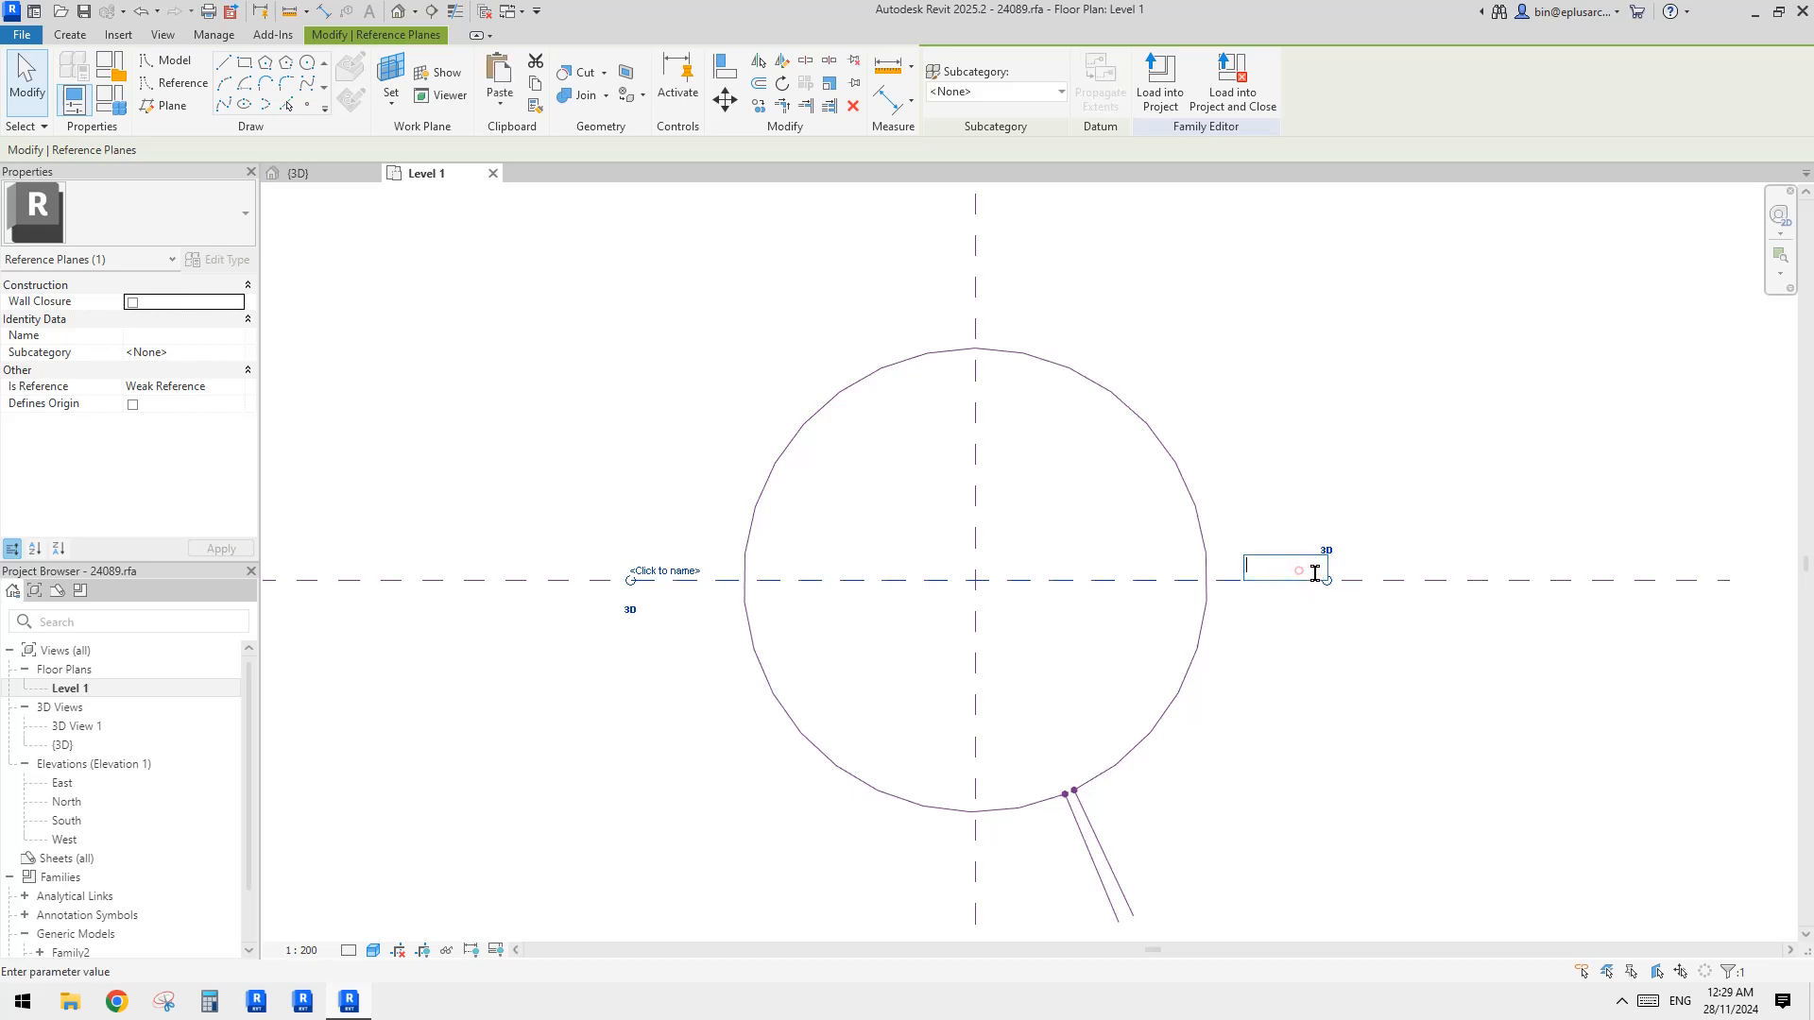
key("Return")
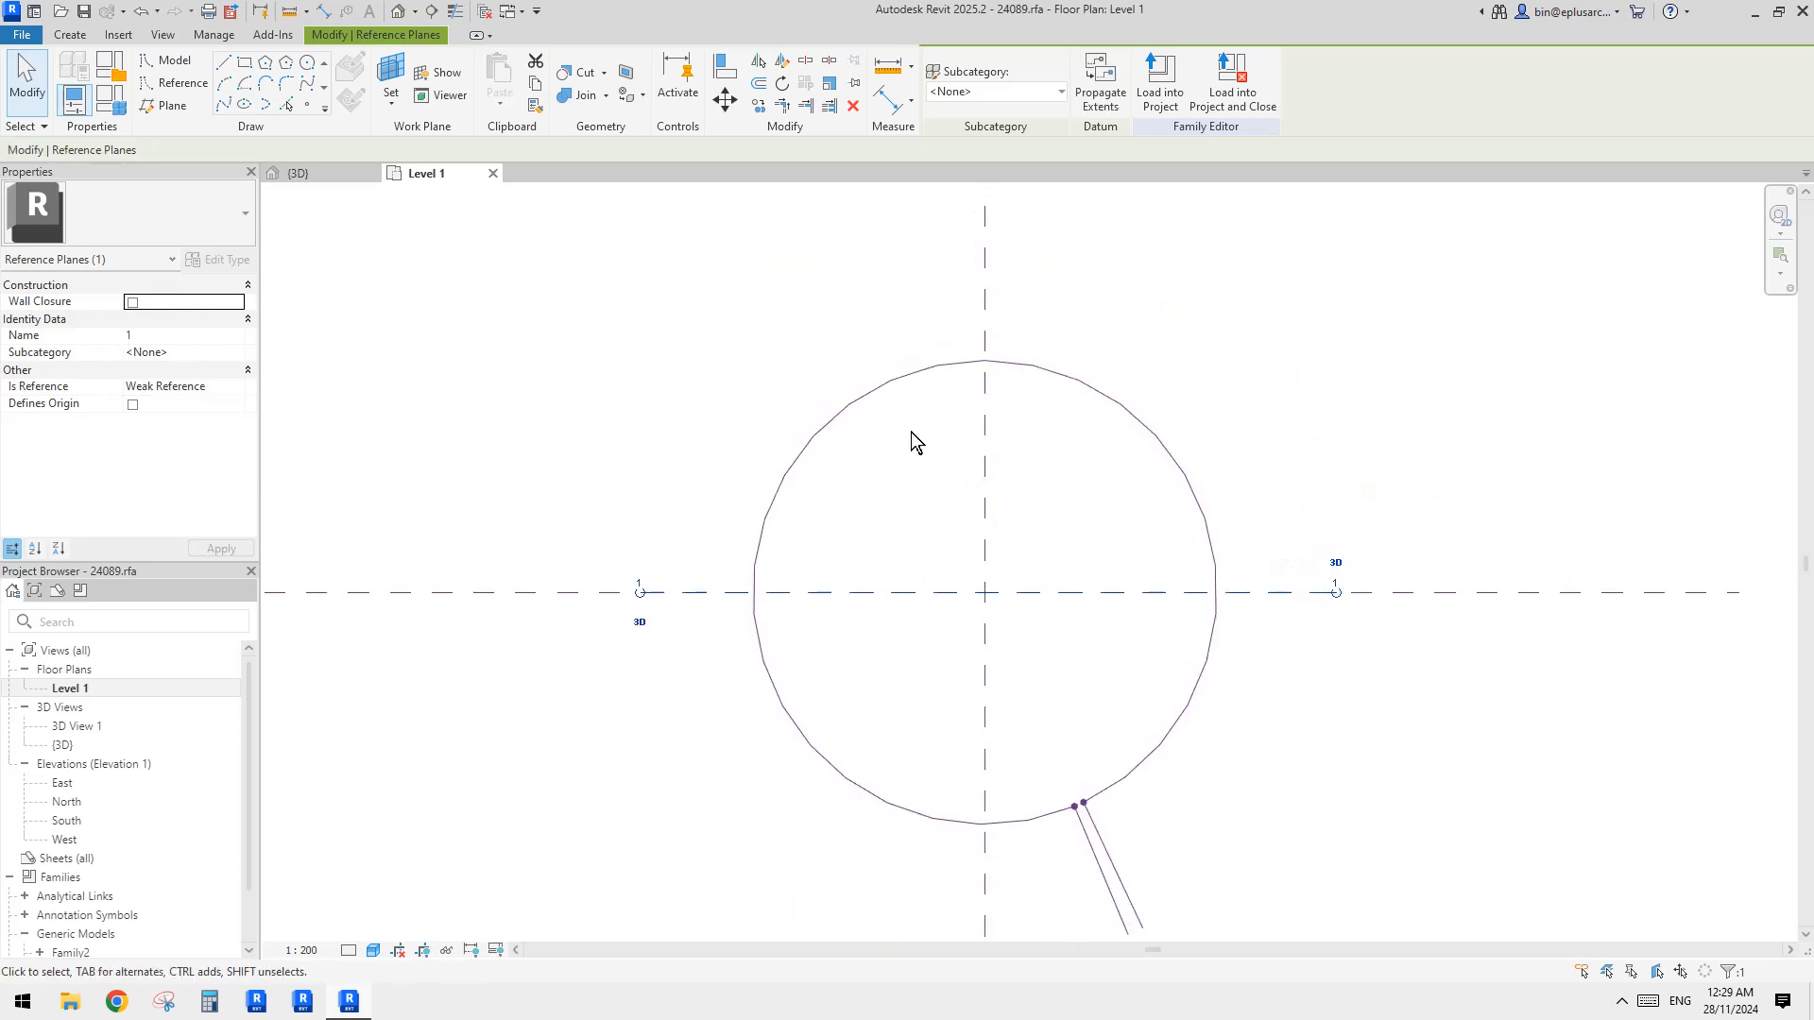
Start rotating reference plane 1 and place the center of rotation at the circle's center
middle_click_drag(1016, 570, 1117, 554)
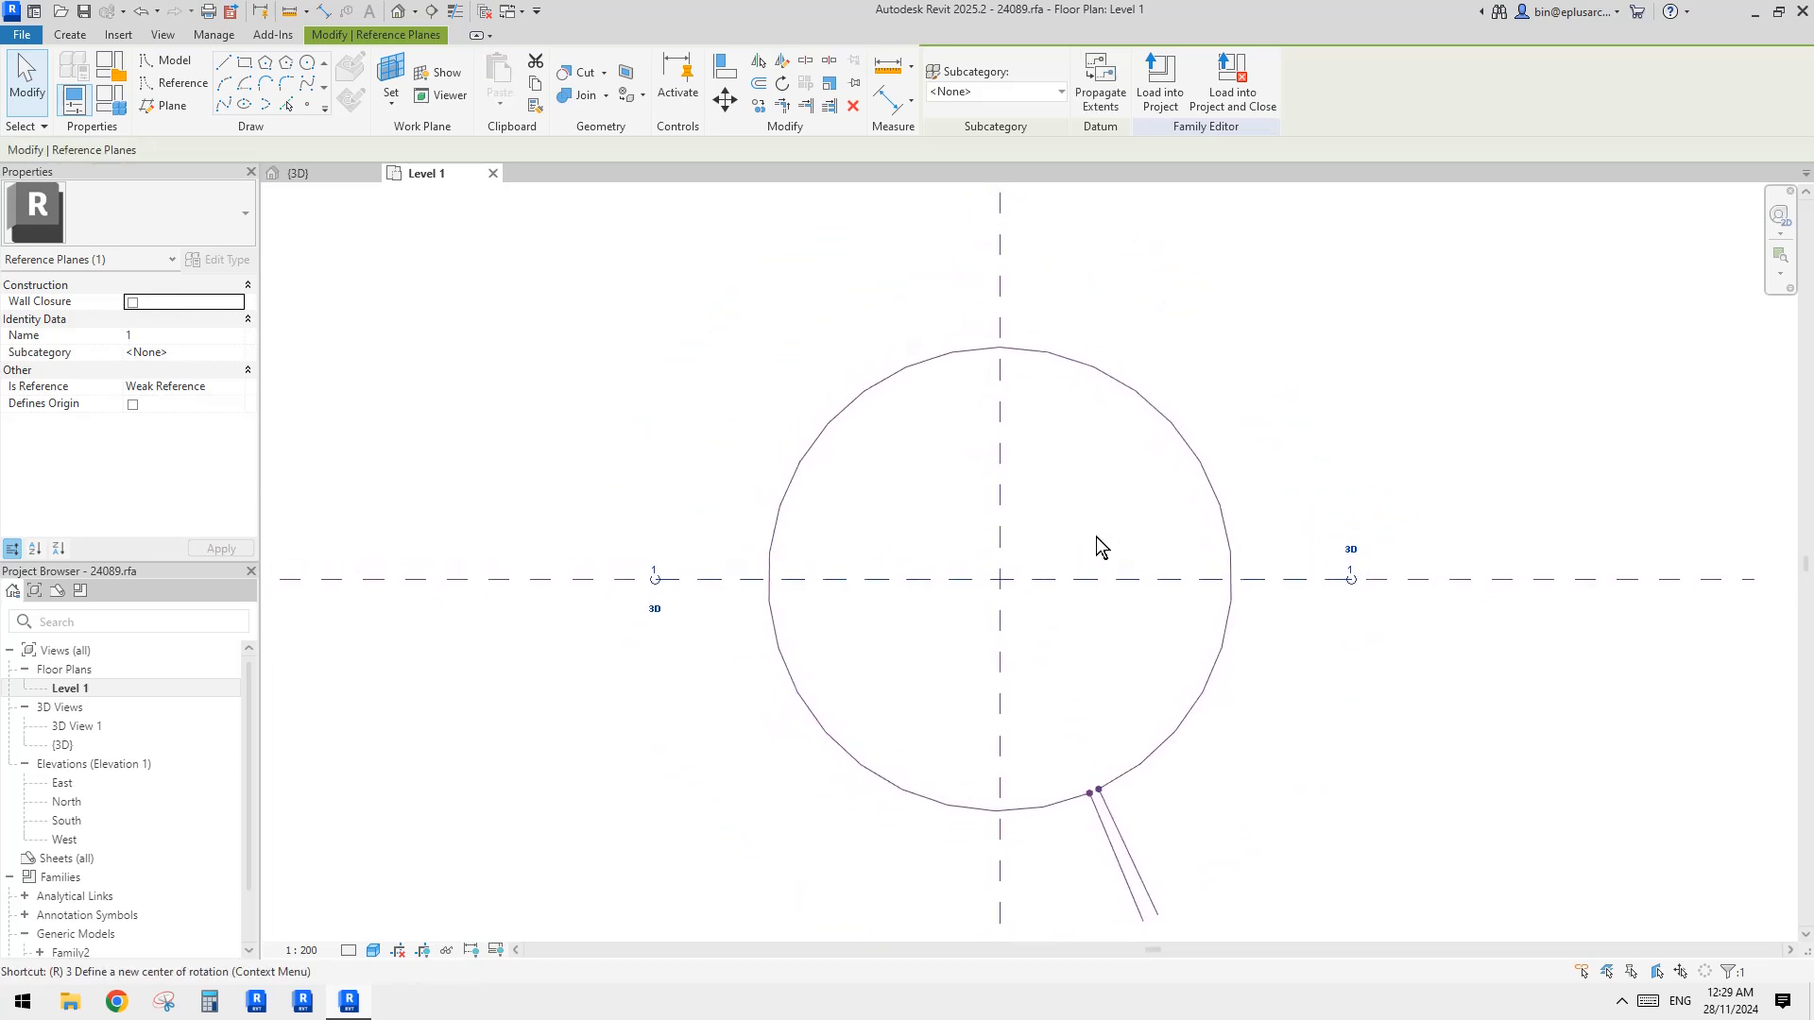
key("o")
scroll(987, 597, "up", 2)
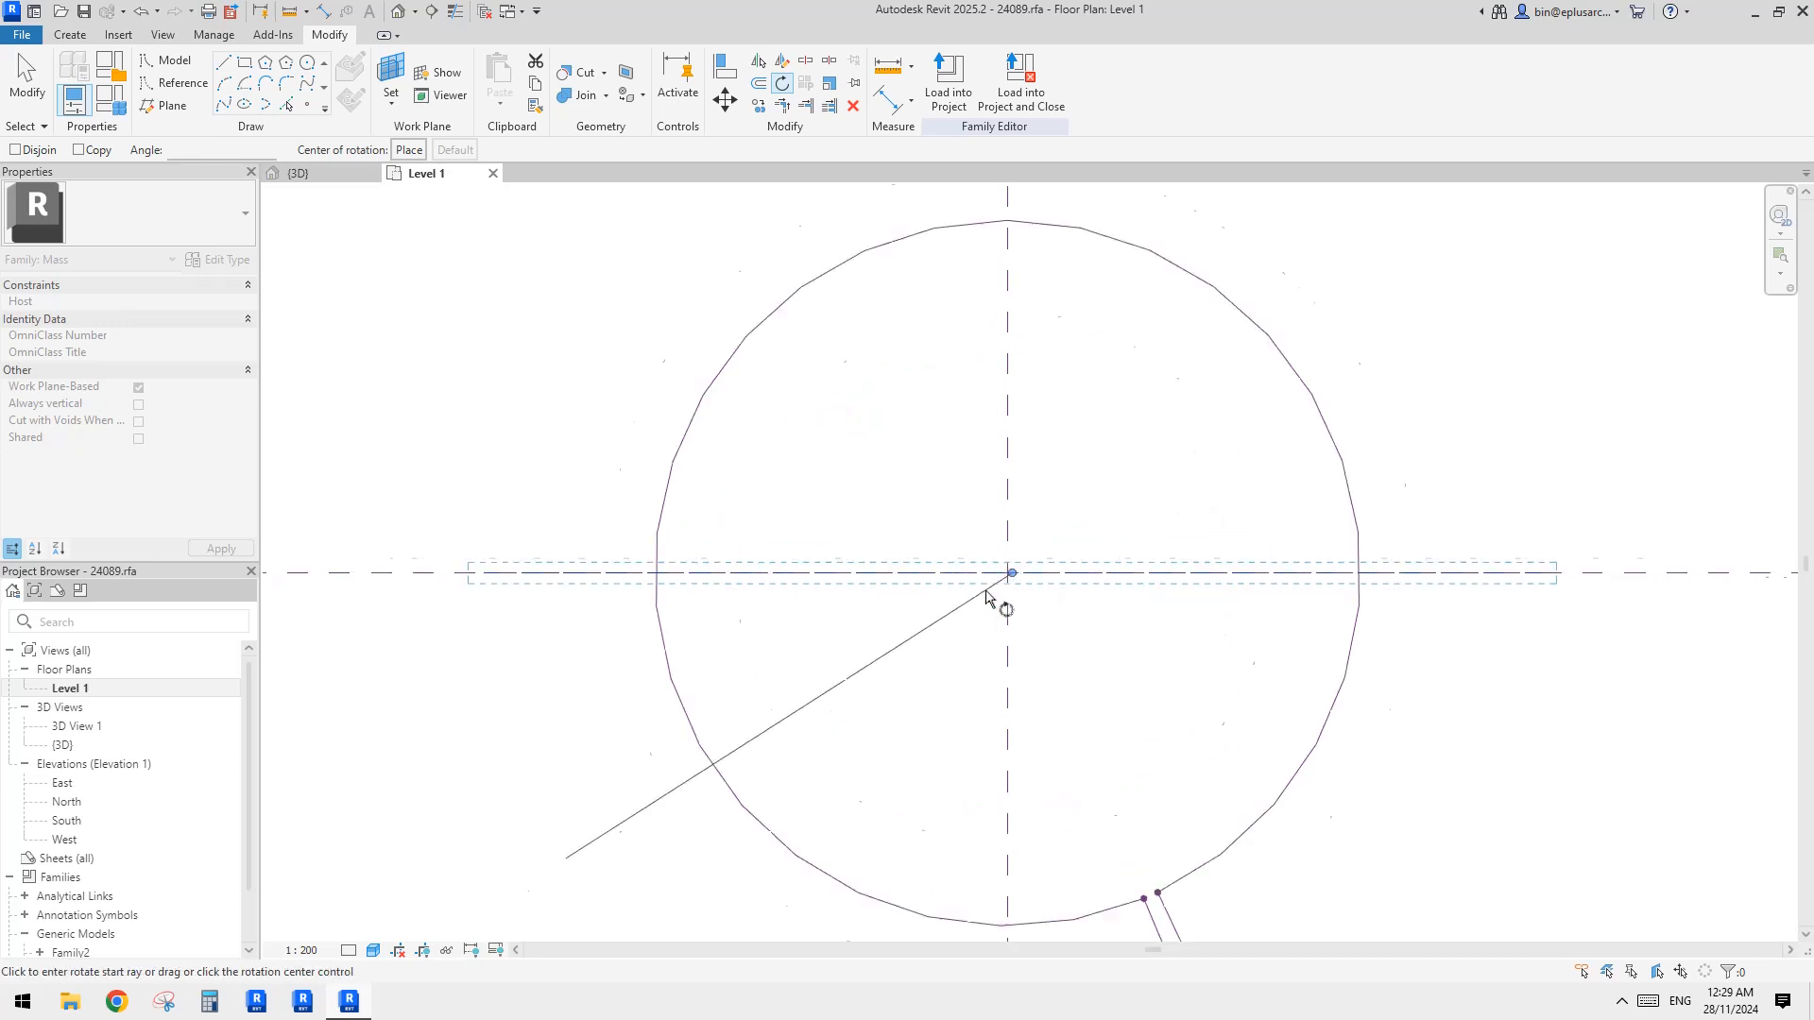
scroll(986, 597, "up", 1)
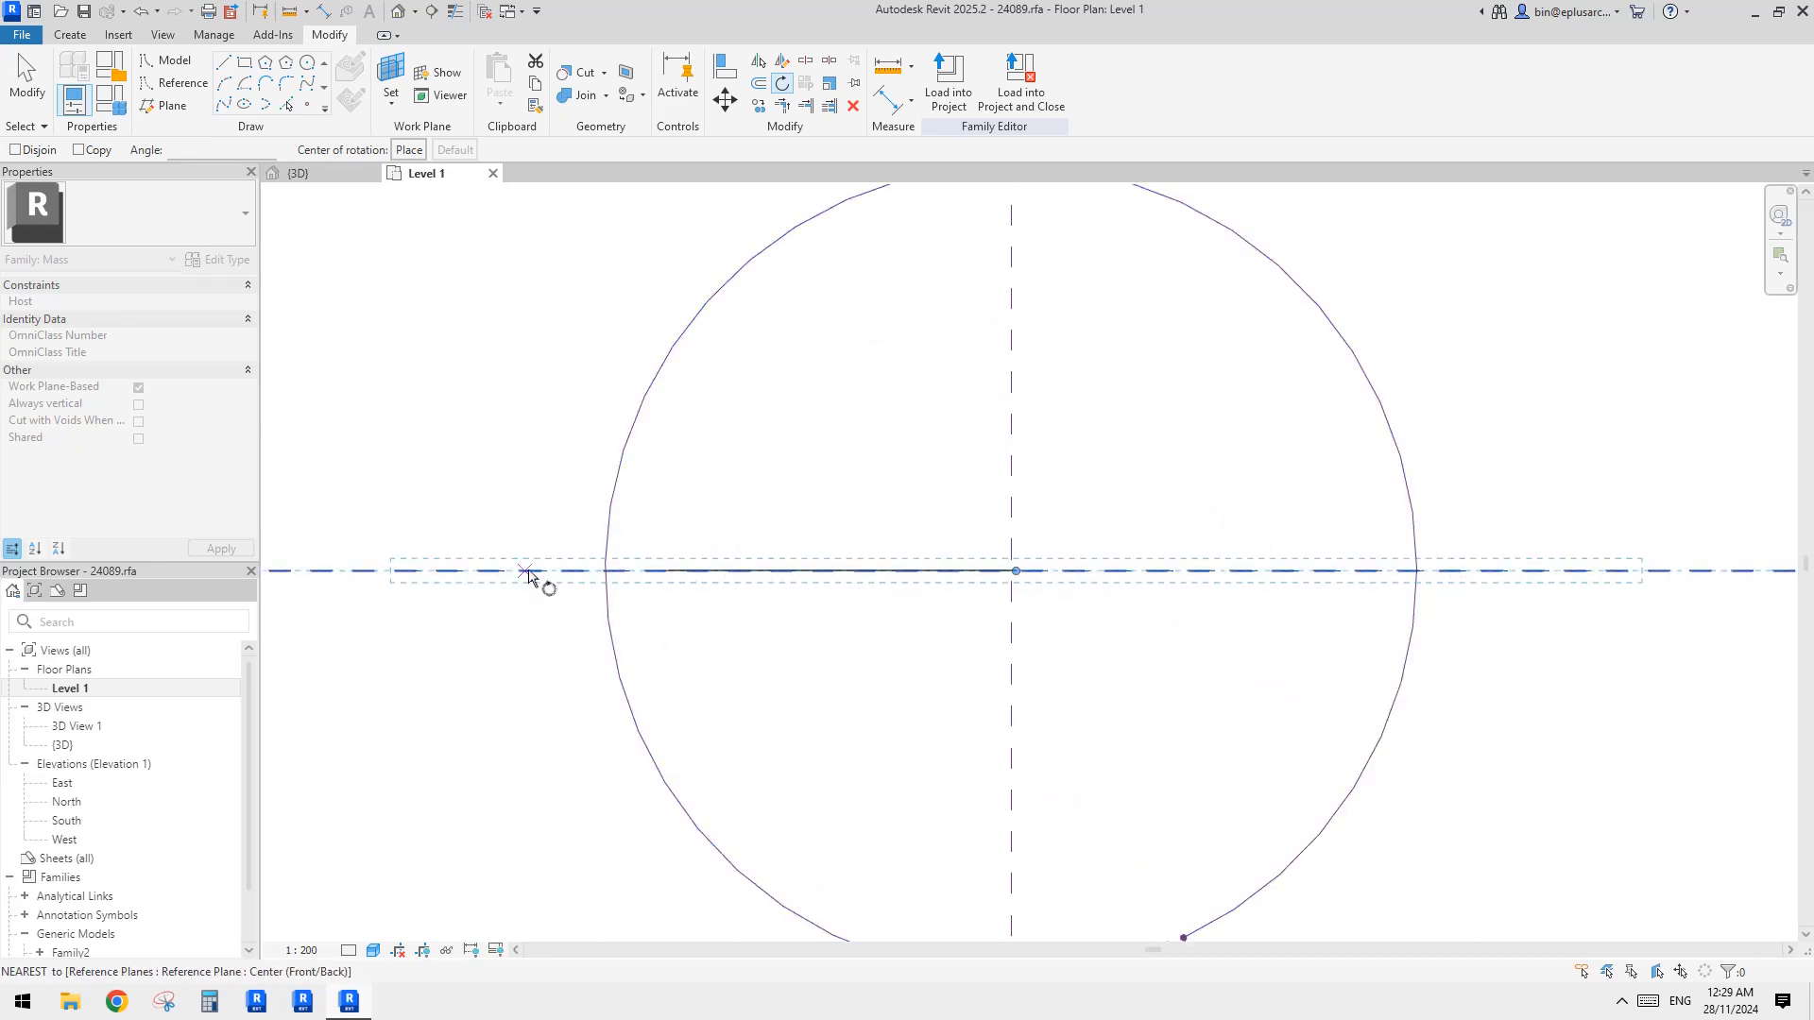
scroll(1455, 574, "down", 2)
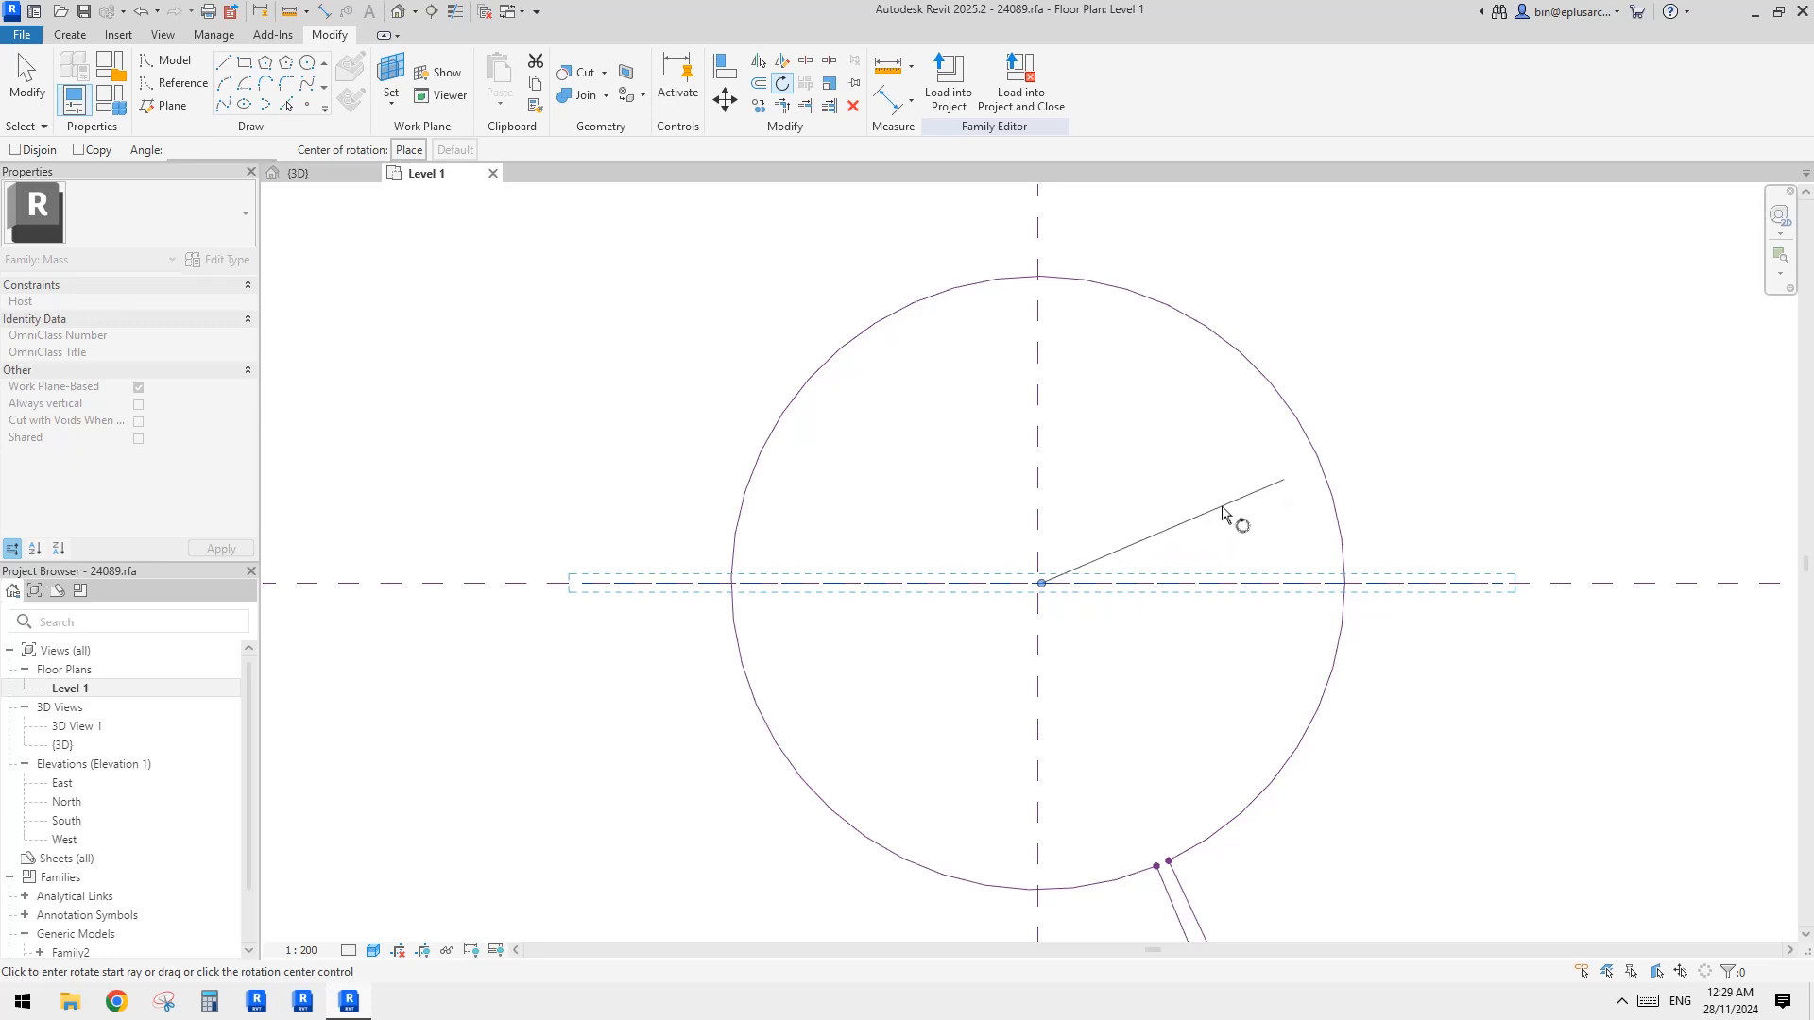
key("space")
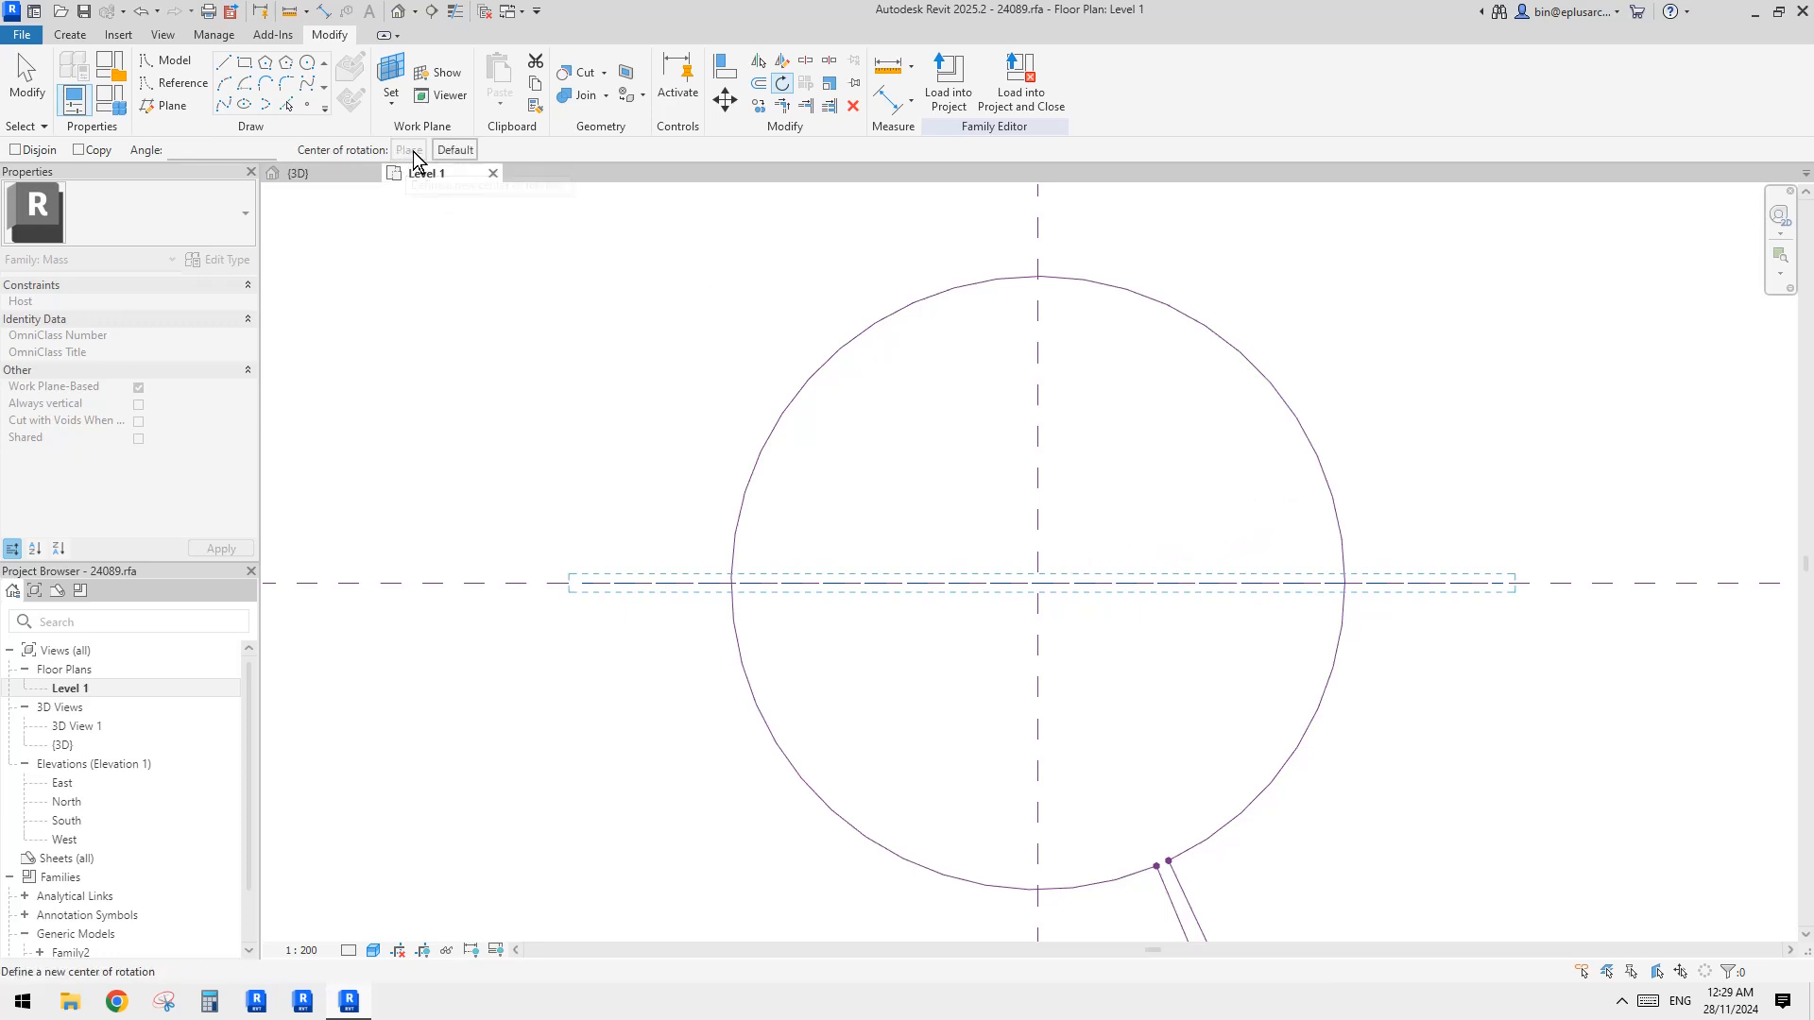
middle_click_drag(1379, 382, 1364, 385)
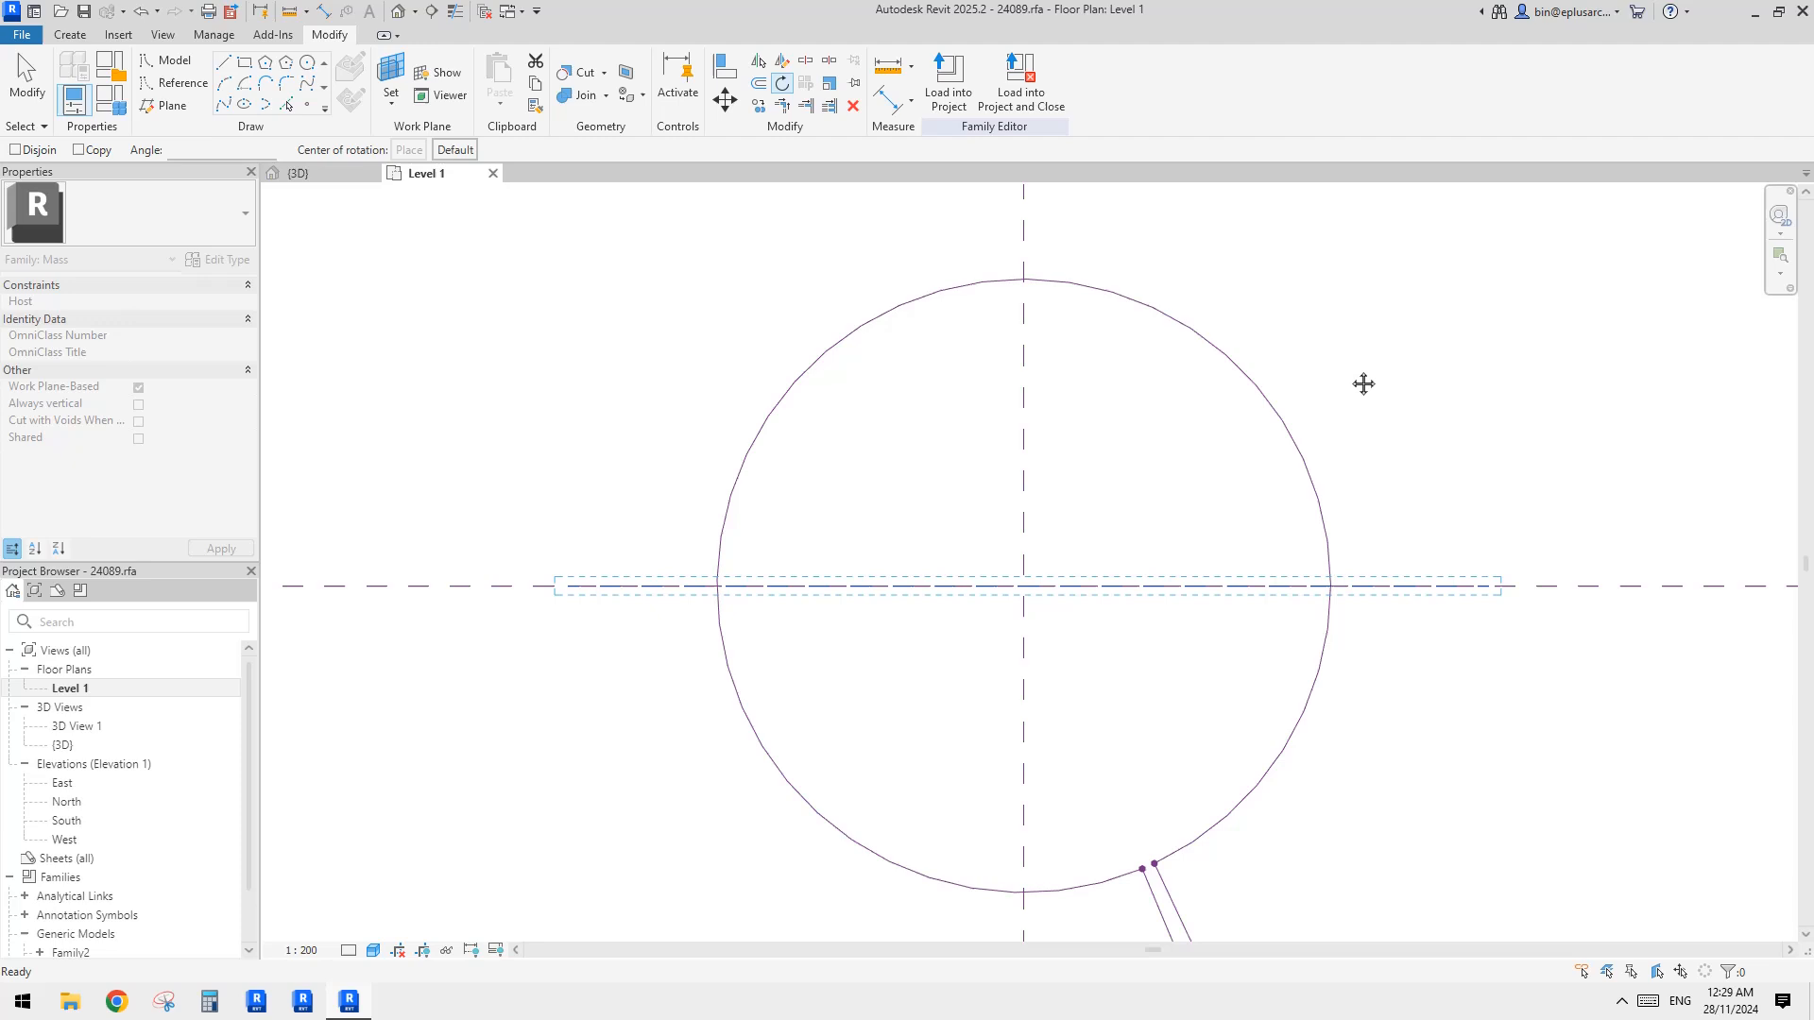
left_click(1230, 361)
left_click(1023, 587)
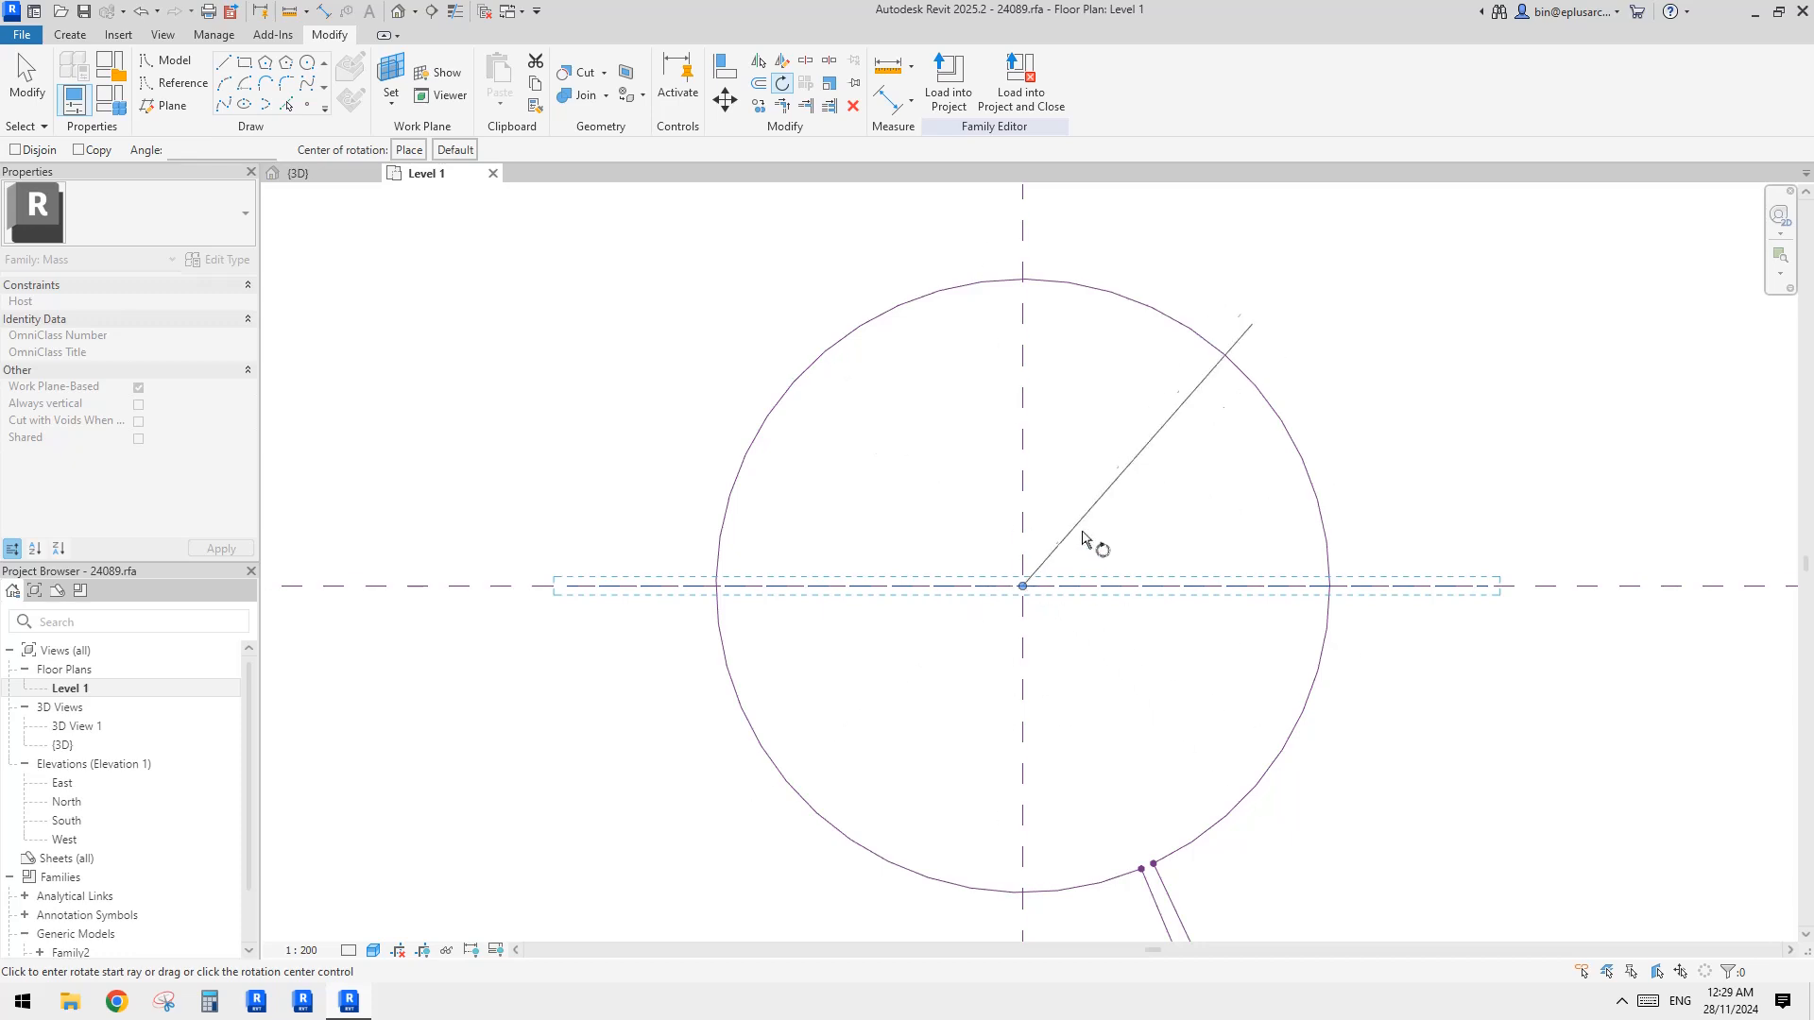
Rotate a copy of reference plane 1 clockwise by 2° about the circle's center
scroll(1292, 426, "up", 2)
scroll(1106, 295, "down", 1)
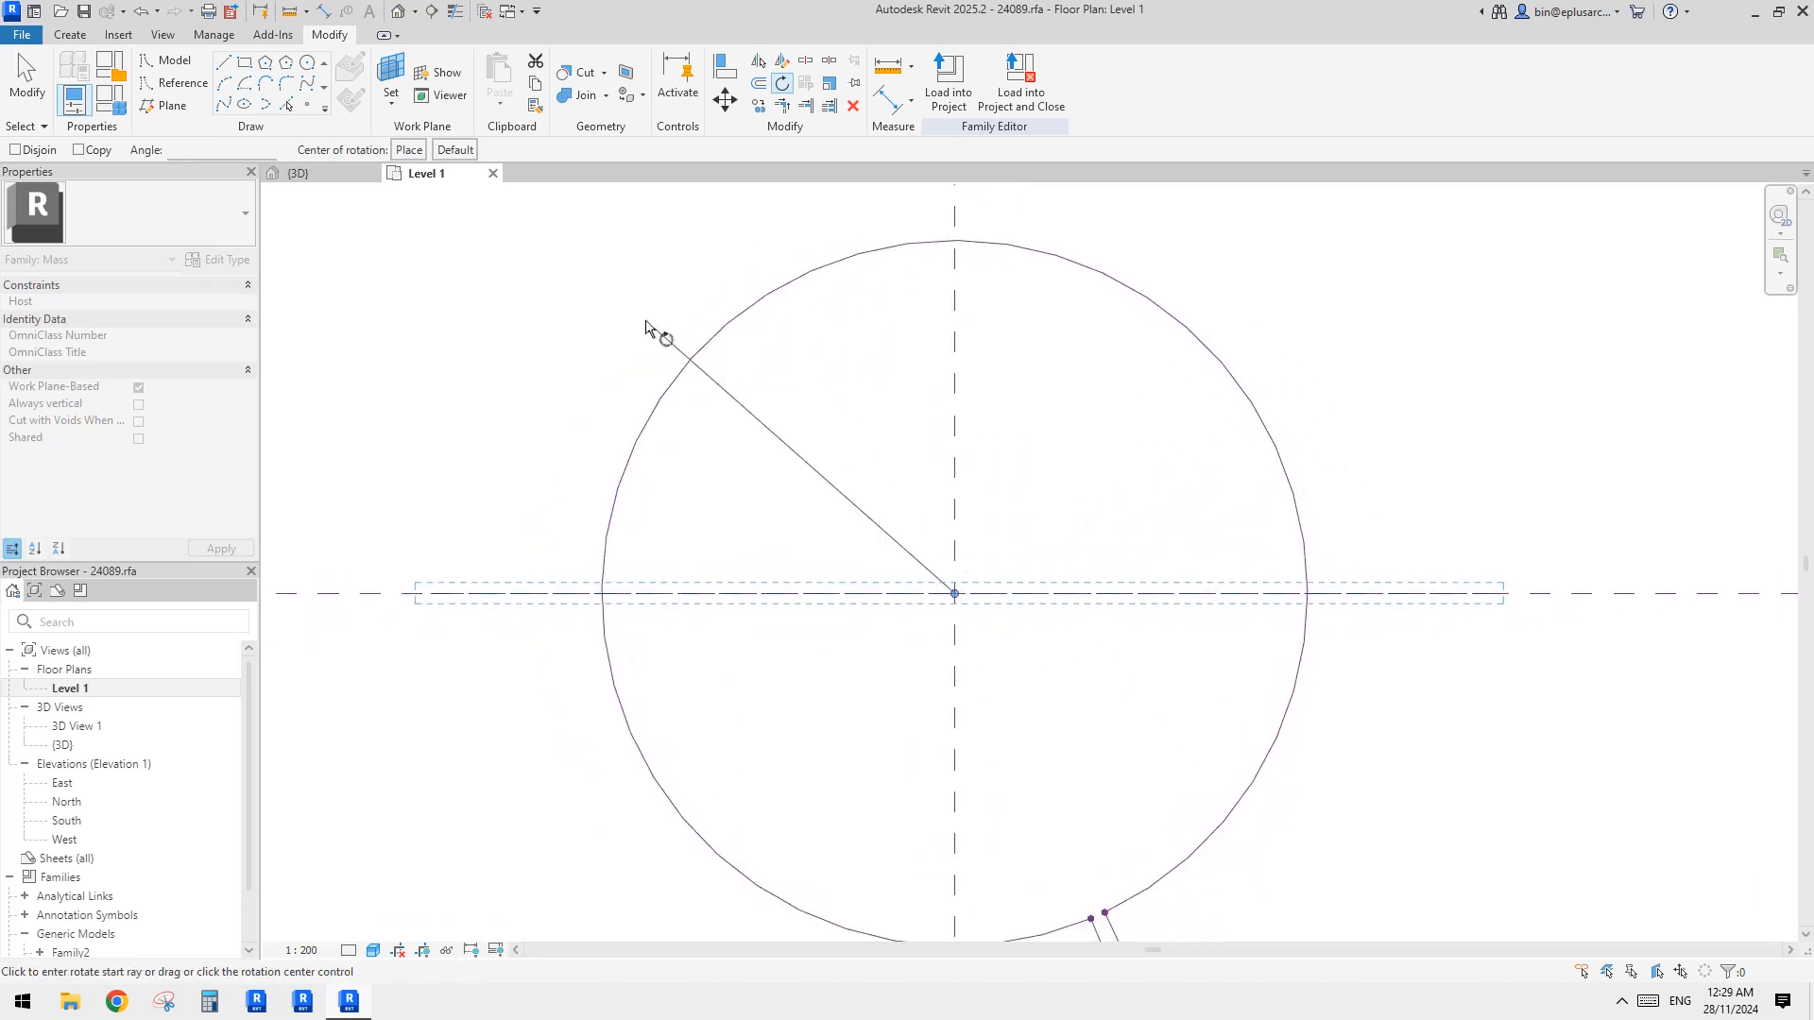
left_click(77, 151)
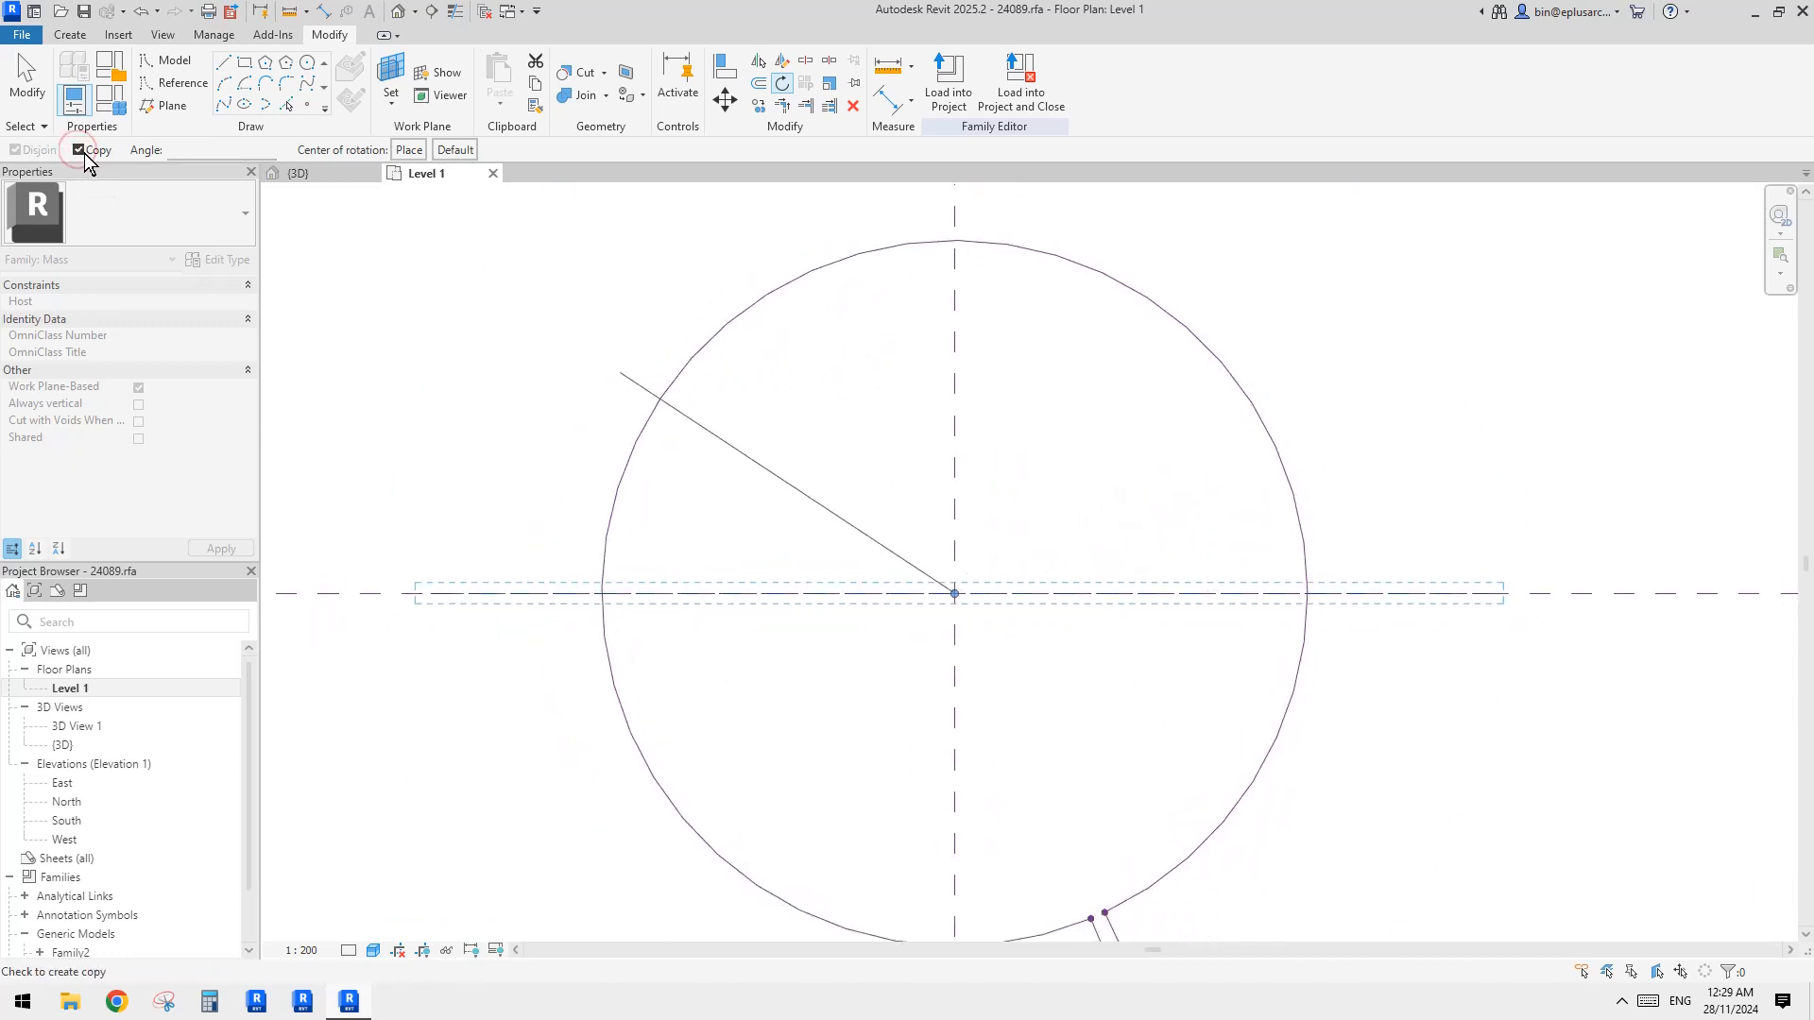
left_click(1071, 420)
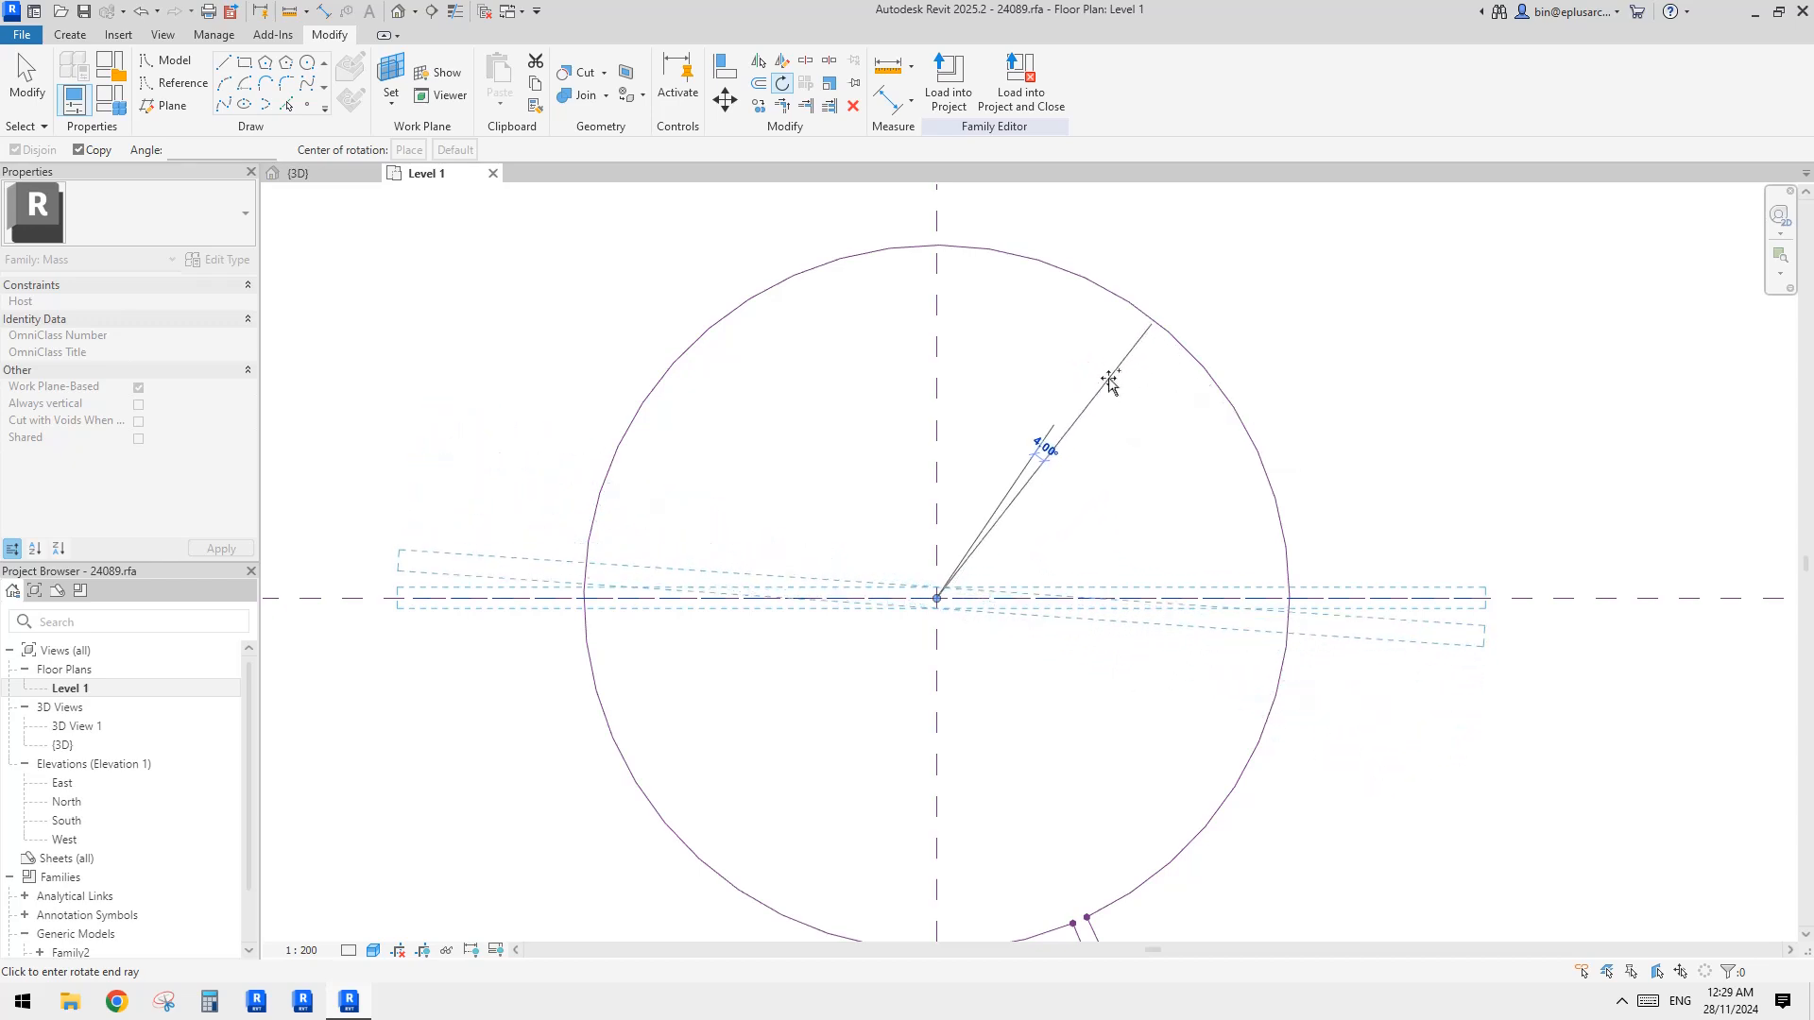
type("2")
key("Return")
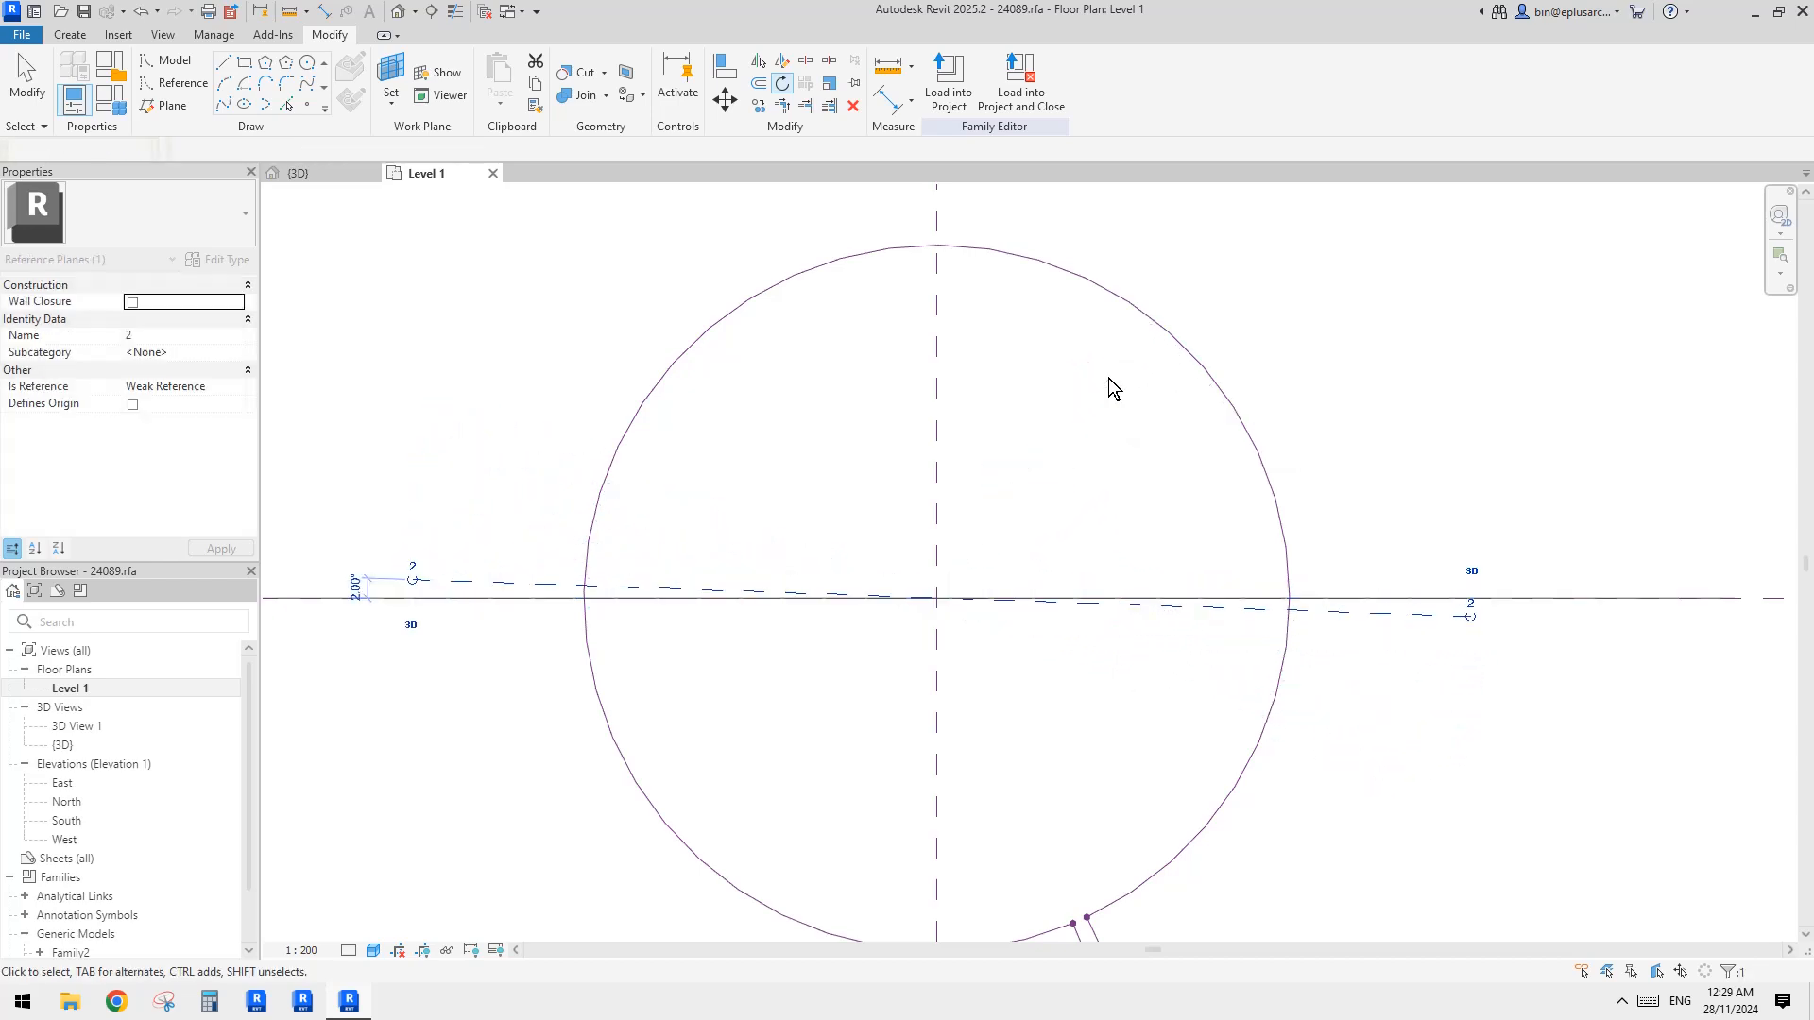
left_click(1108, 421)
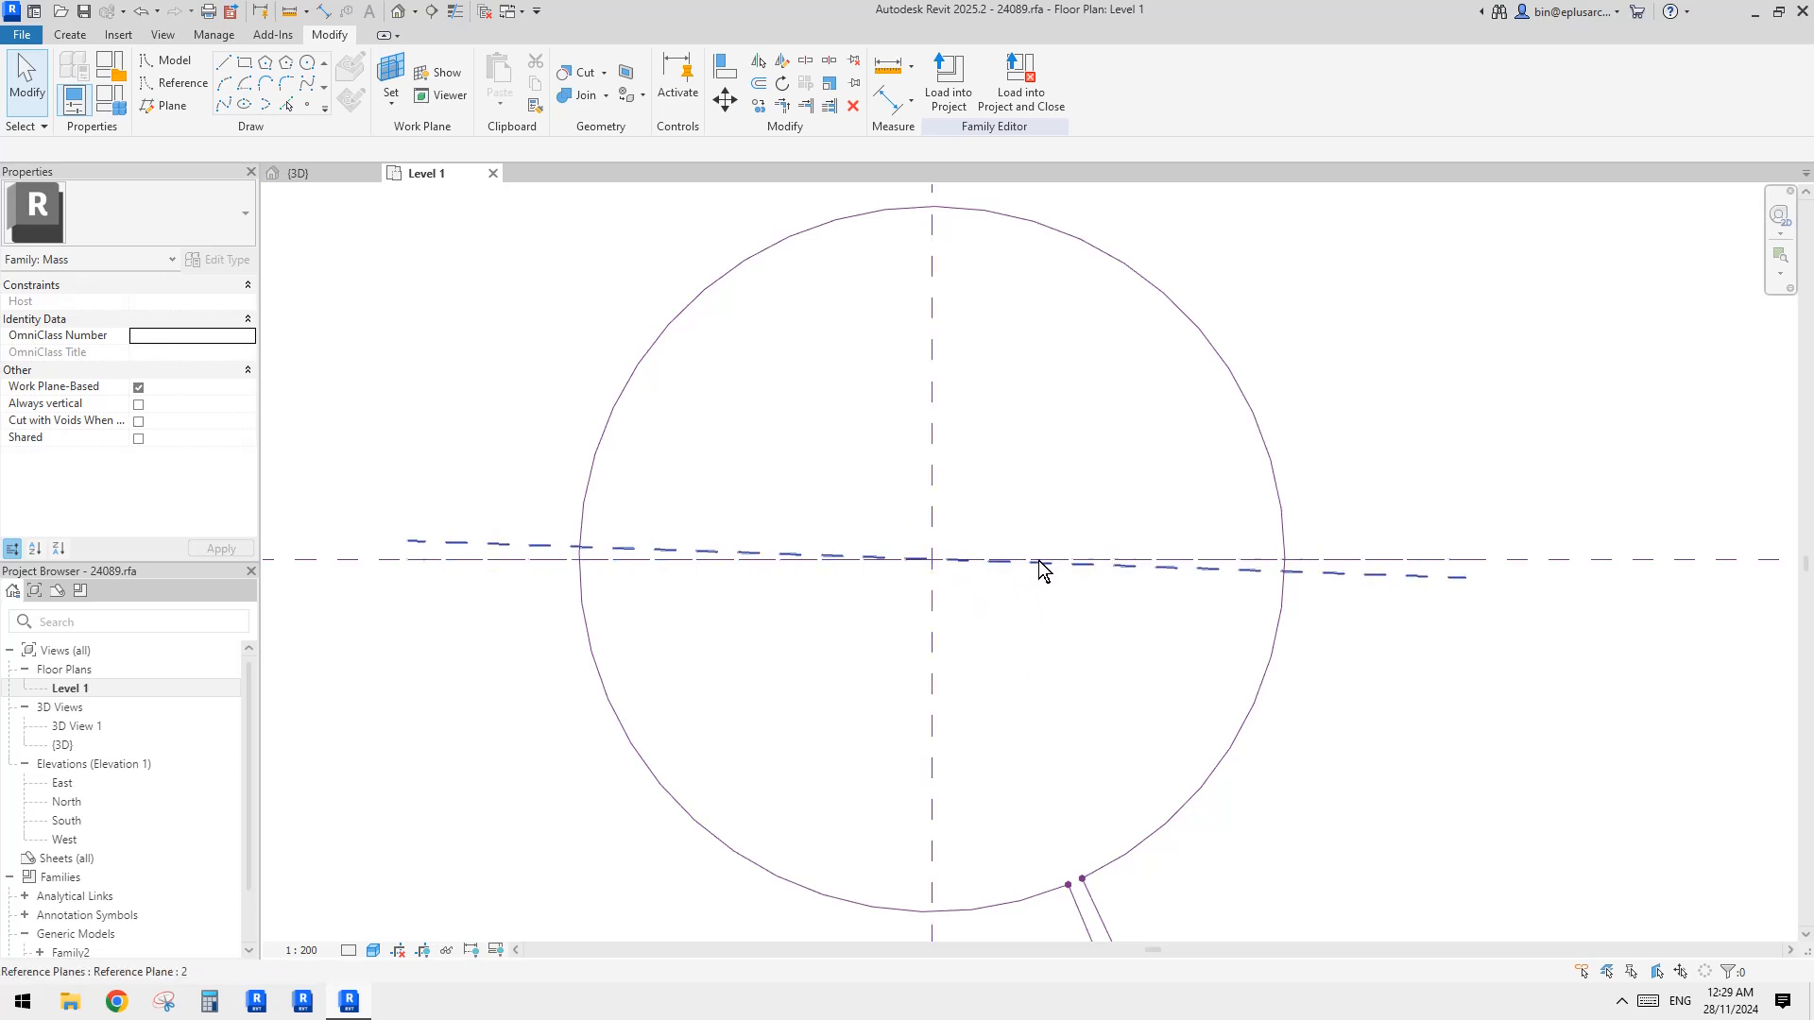
Select the rotated reference plane 2 and check its angle to the horizontal center plane
middle_click_drag(1234, 606, 1227, 593)
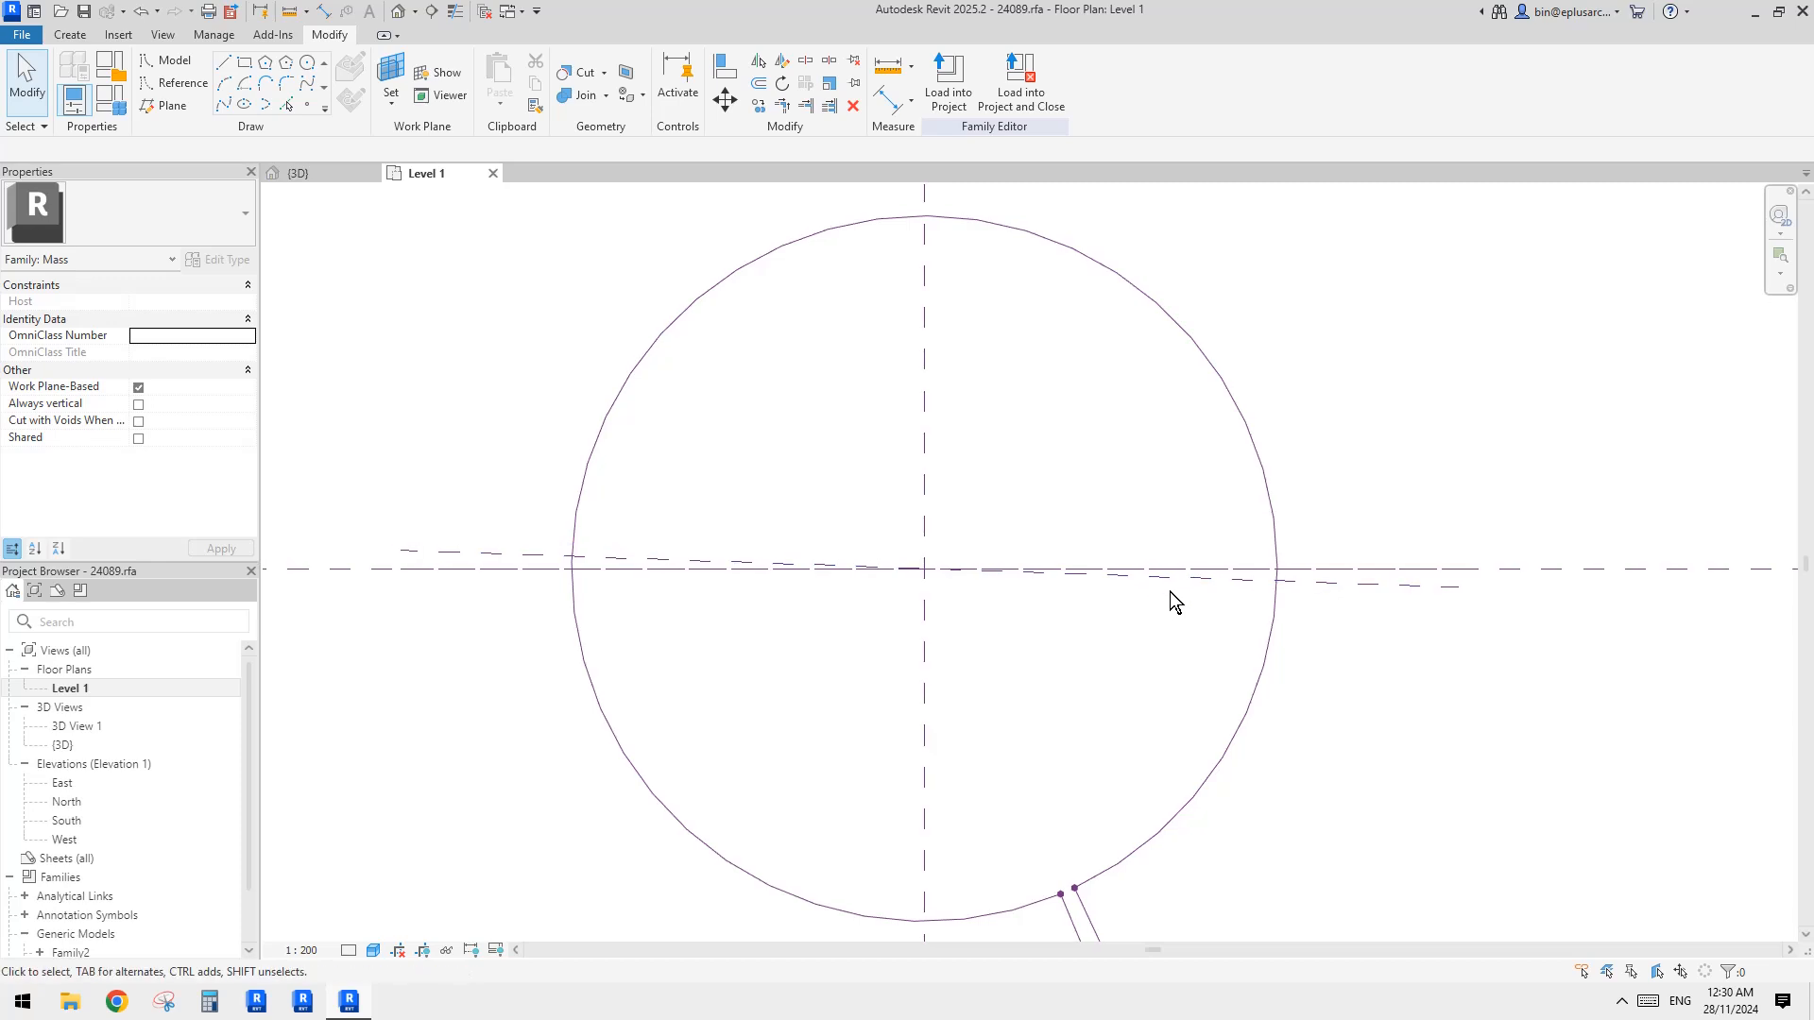
middle_click_drag(1241, 604, 1239, 609)
left_click(1369, 632)
key("Escape")
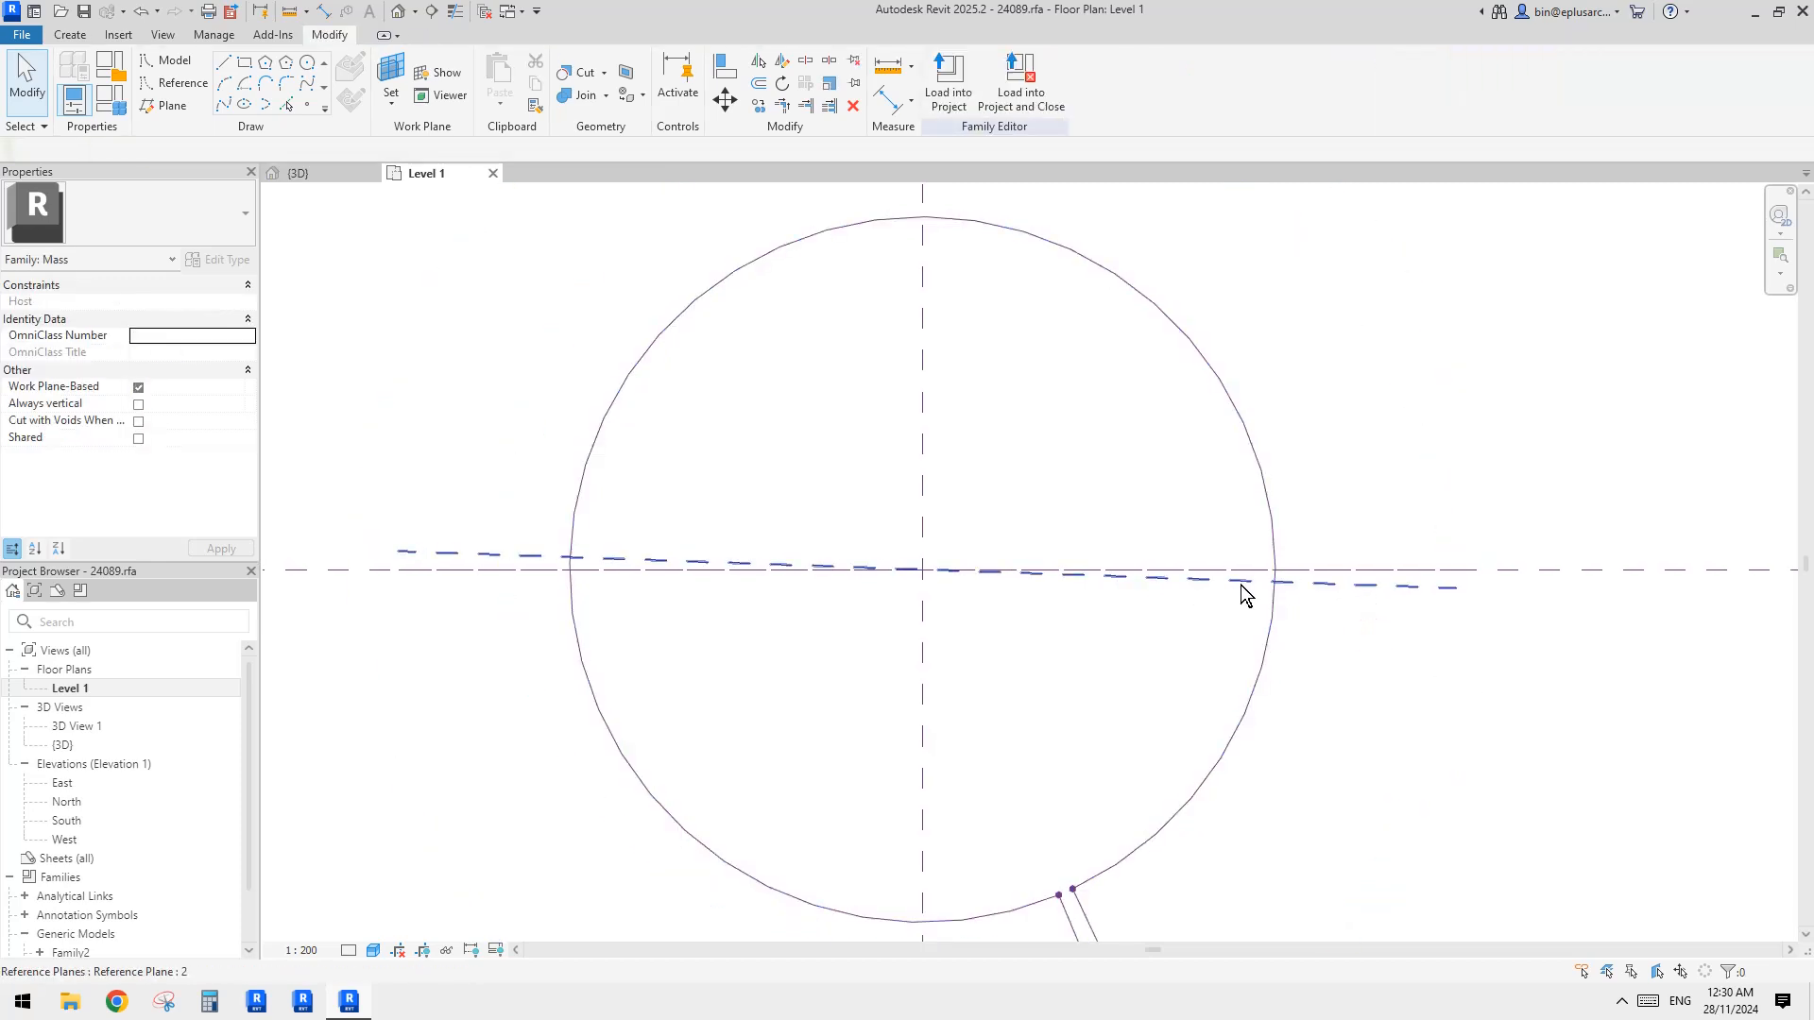
left_click(1240, 585)
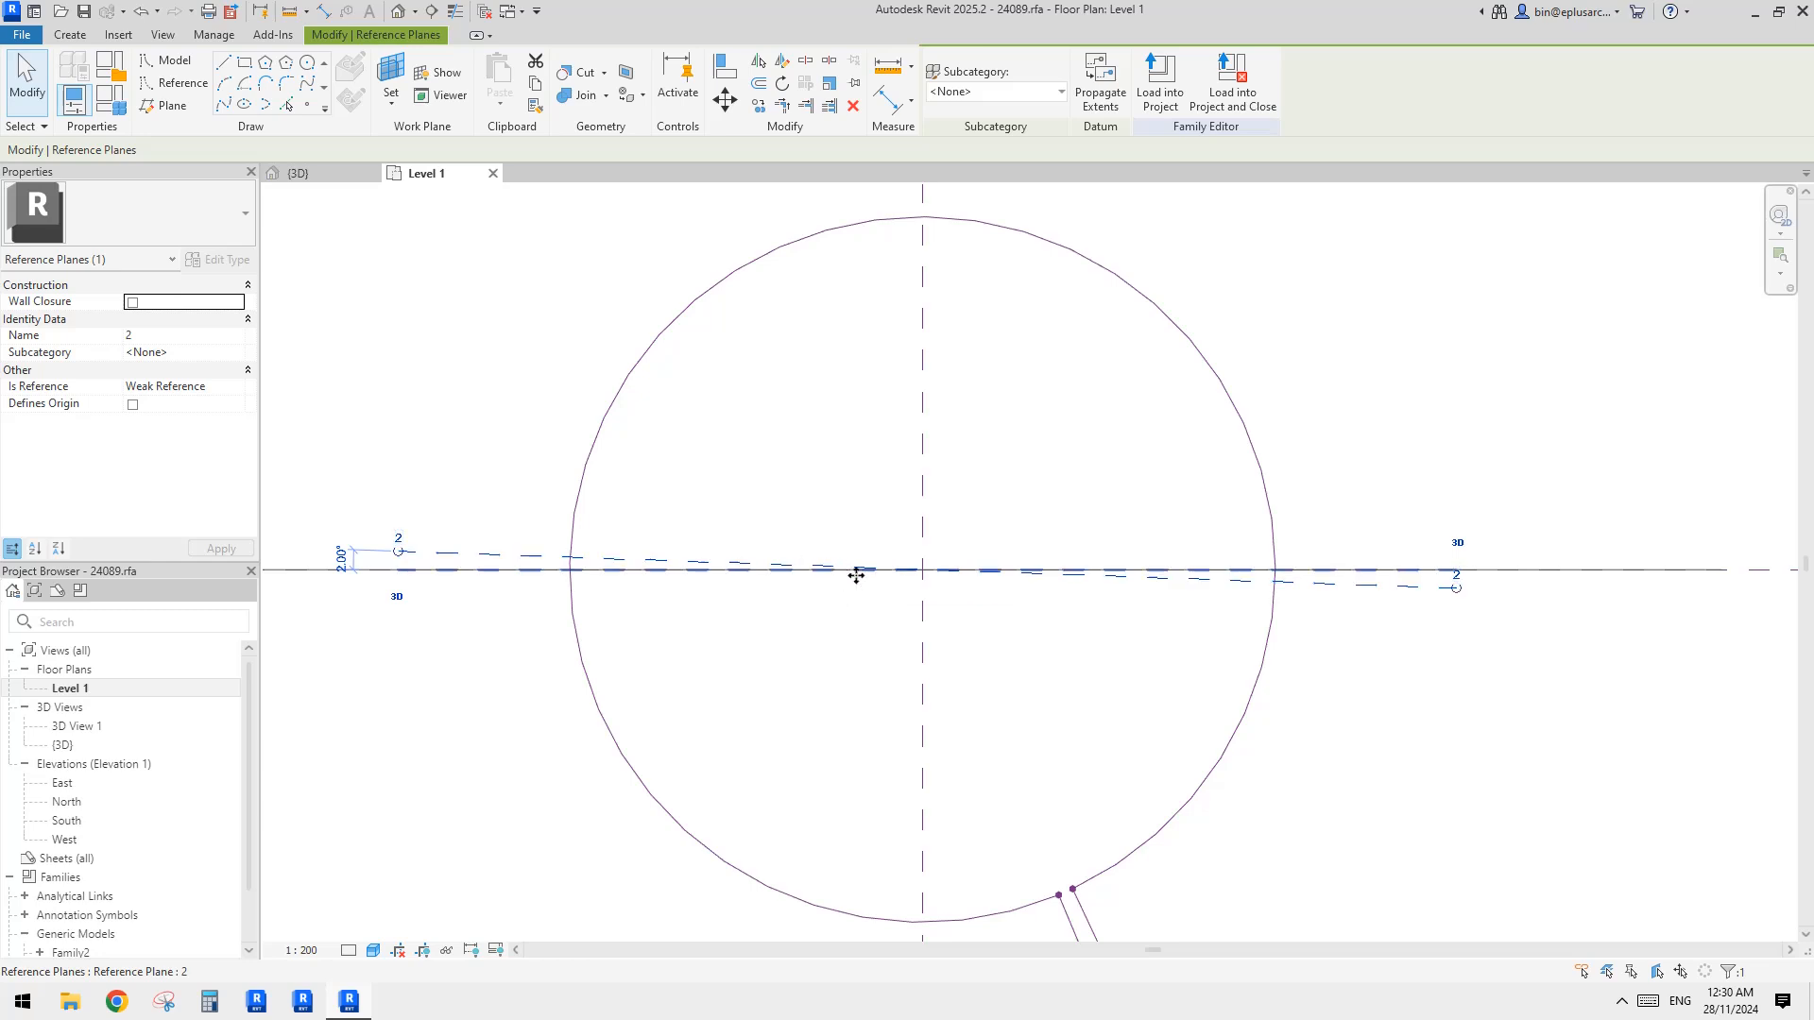
middle_click_drag(1315, 481, 1365, 493)
key("Escape")
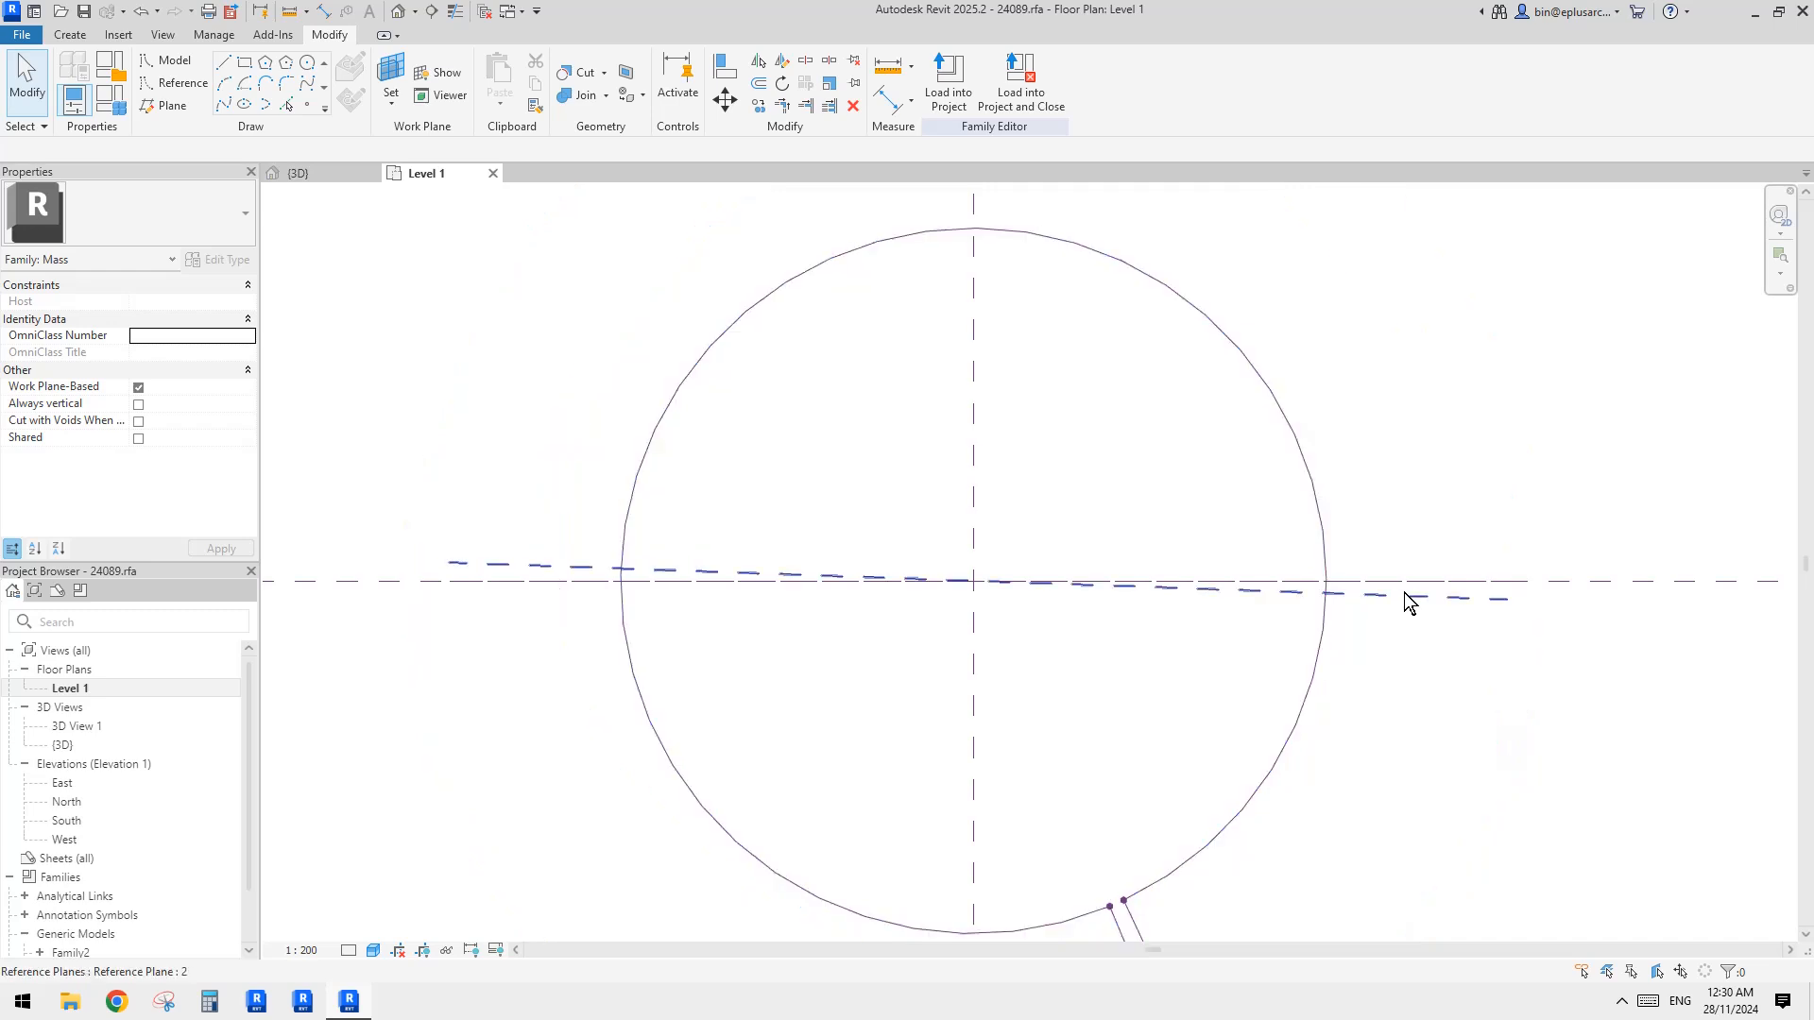
left_click(1414, 597)
scroll(1300, 514, "up", 1)
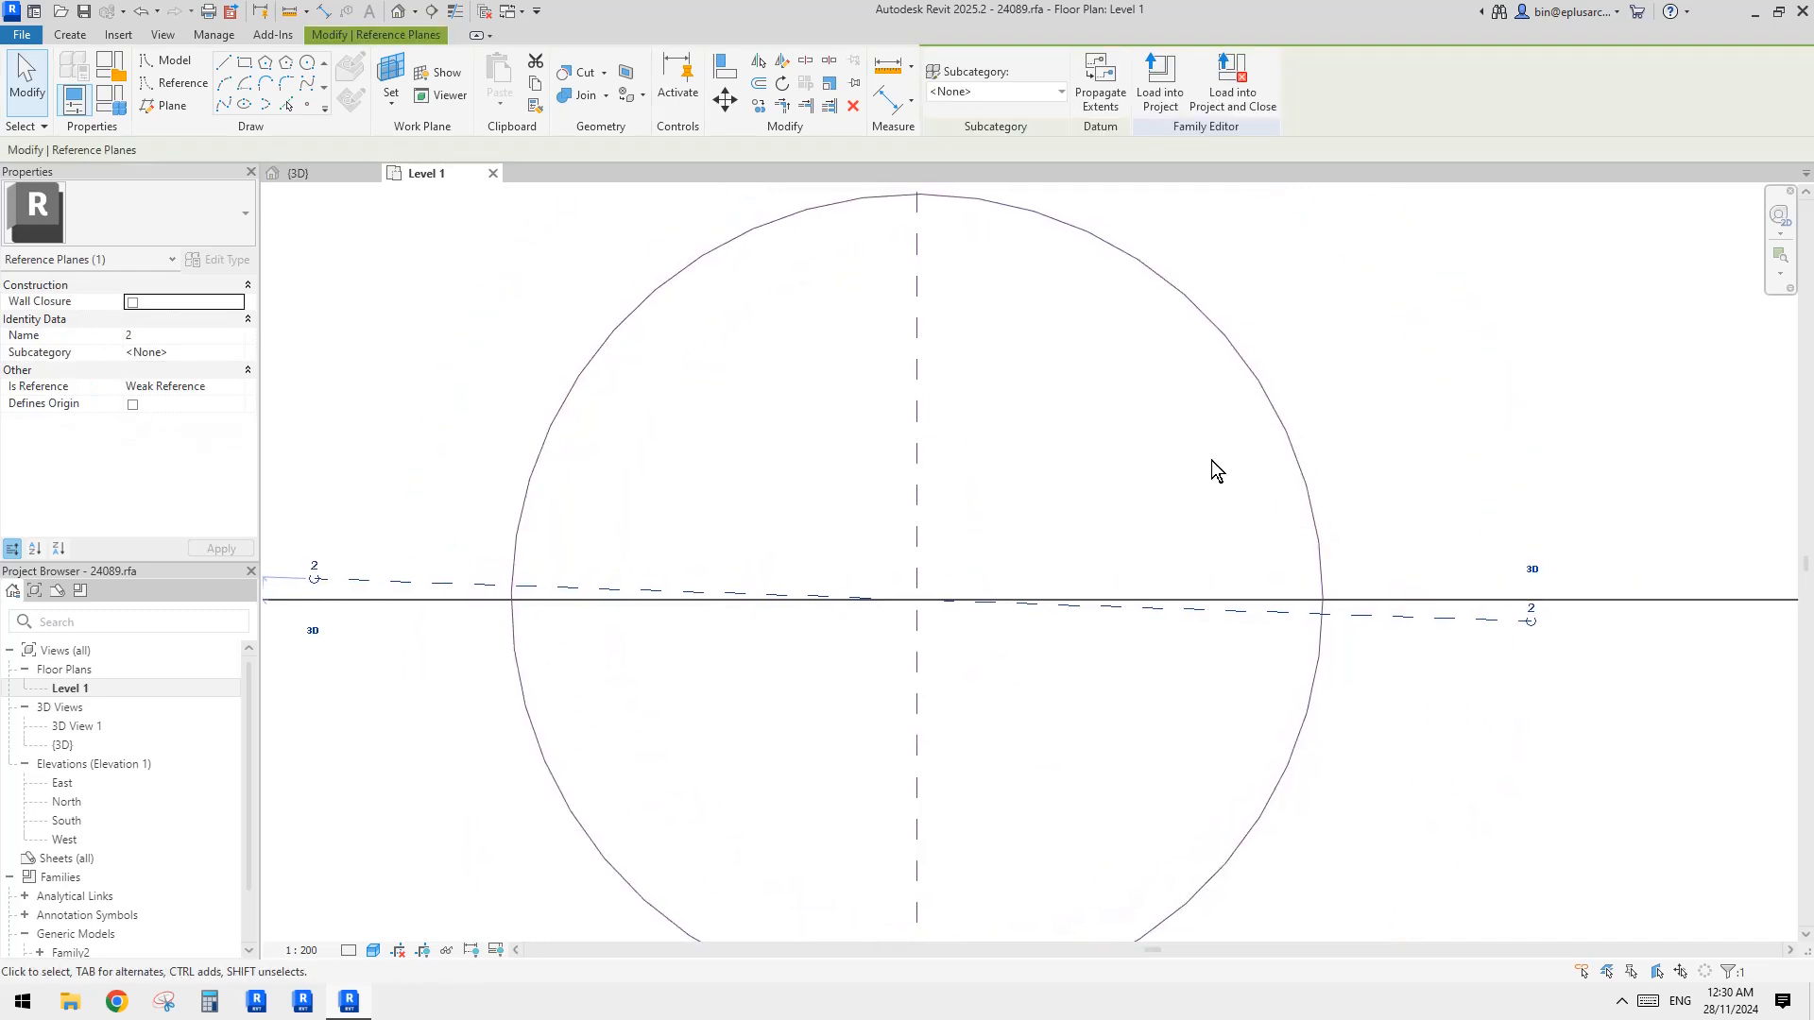
key("r")
key("o")
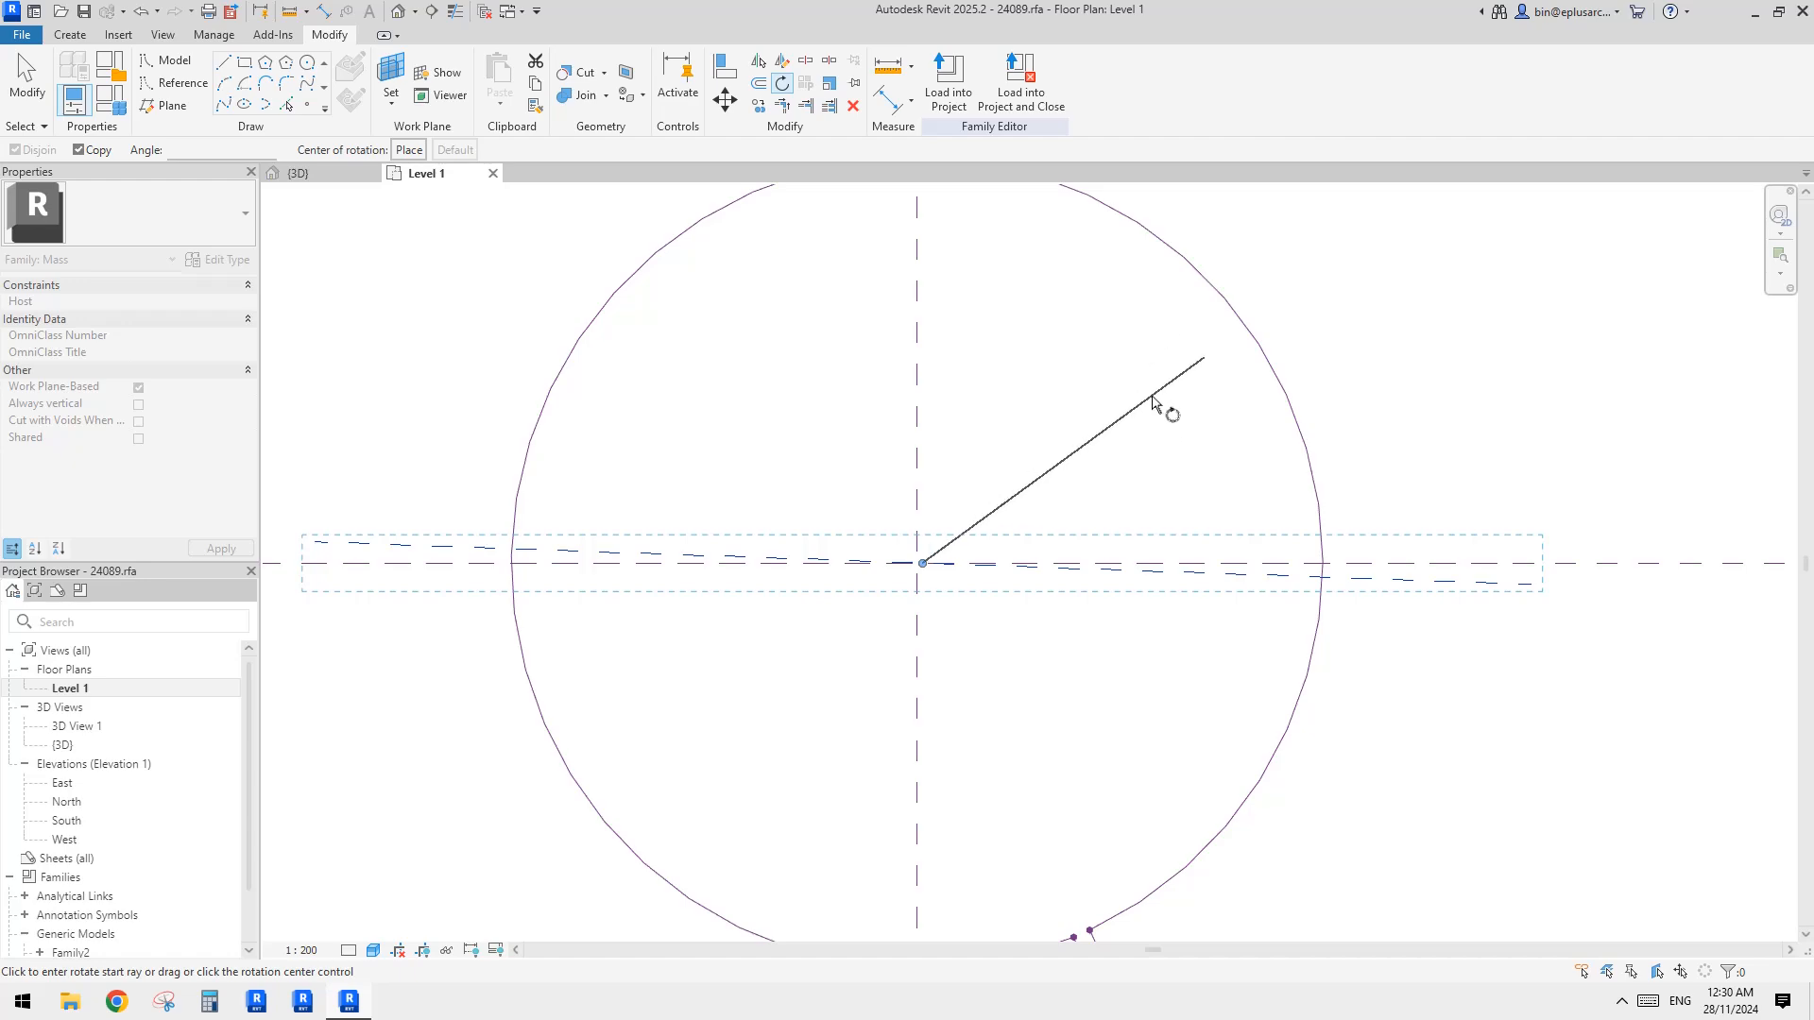
key("Escape")
key("Escape")
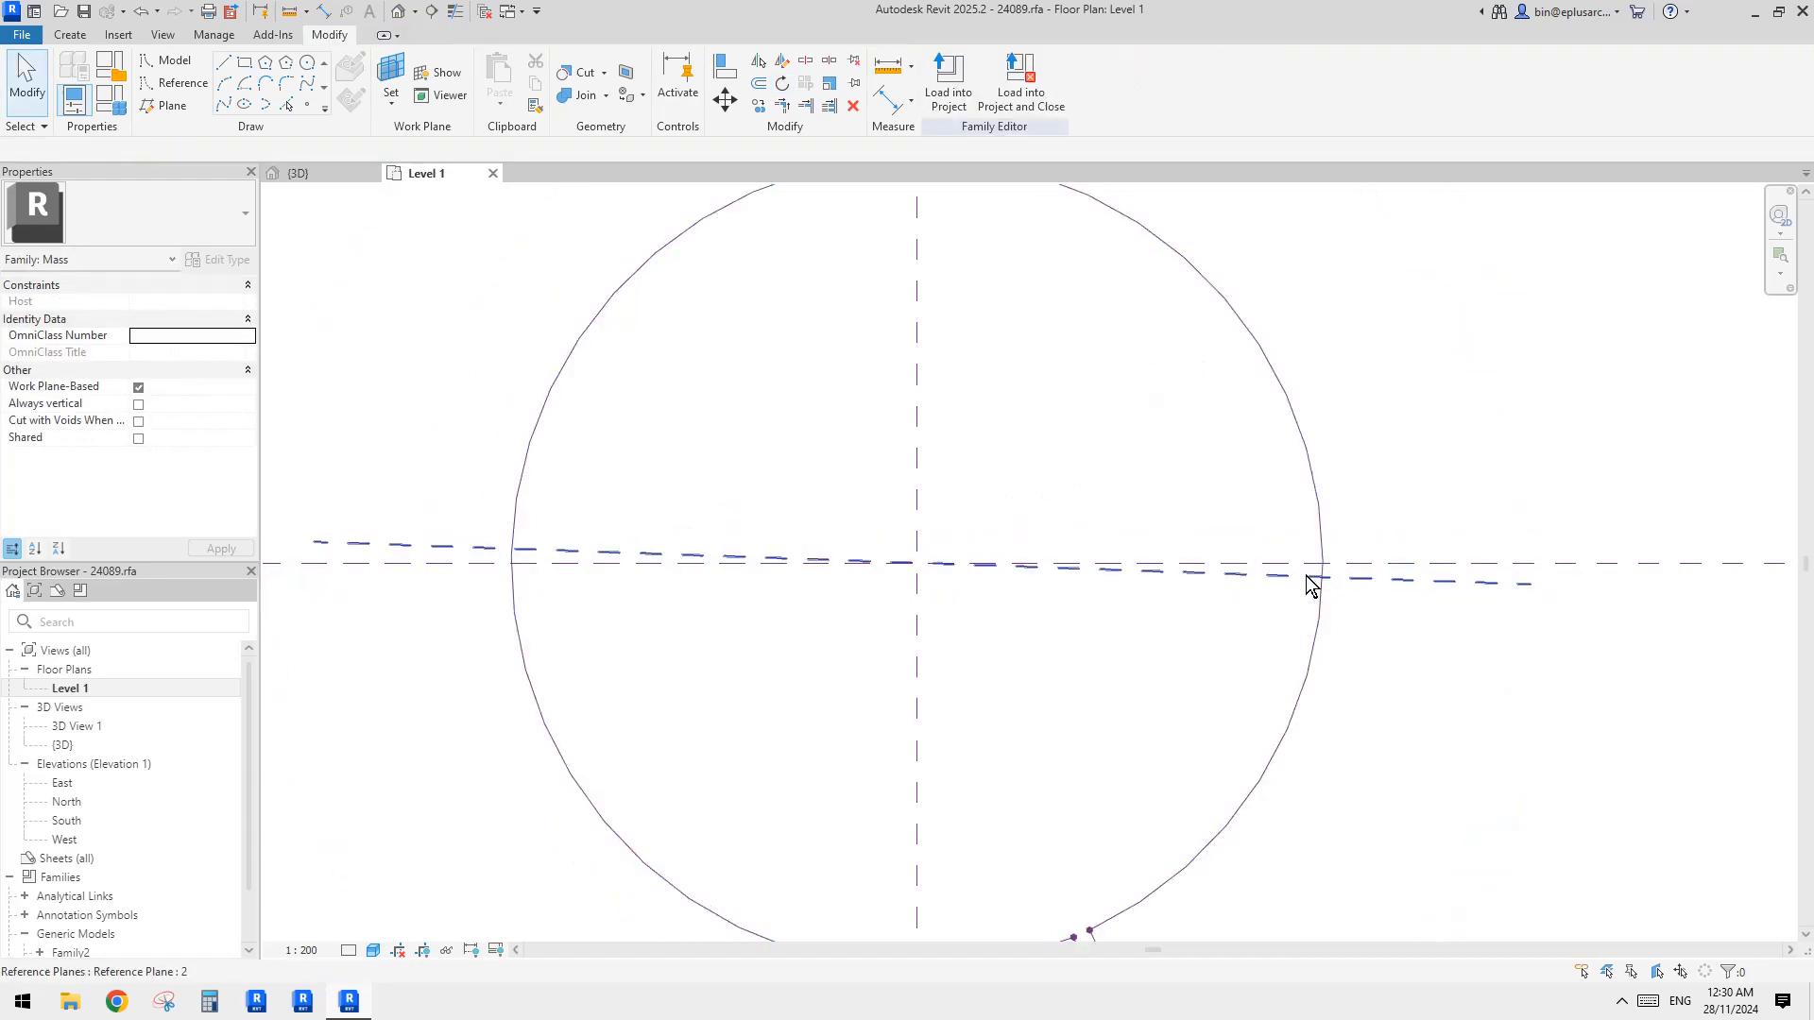
Temporarily hide the horizontal and vertical center reference planes in the Level 1 floor plan
scroll(1437, 580, "down", 2)
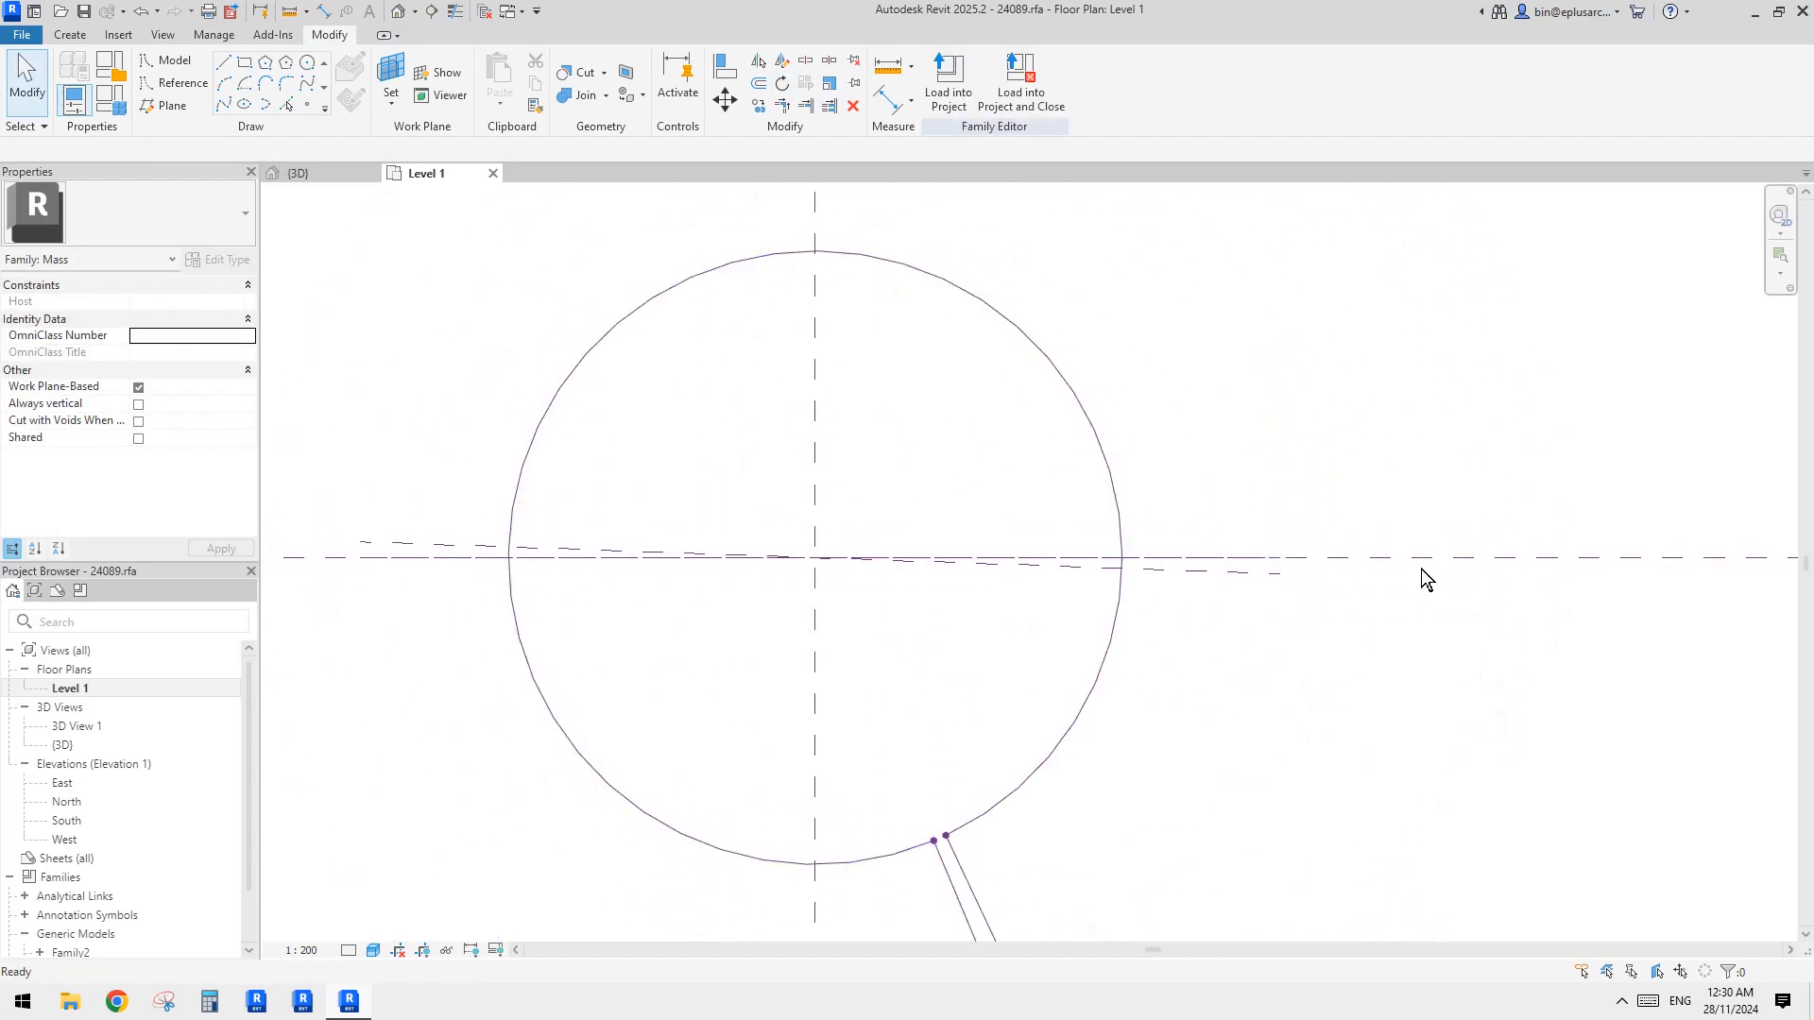
left_click(1507, 559)
middle_click_drag(1335, 518, 1295, 519)
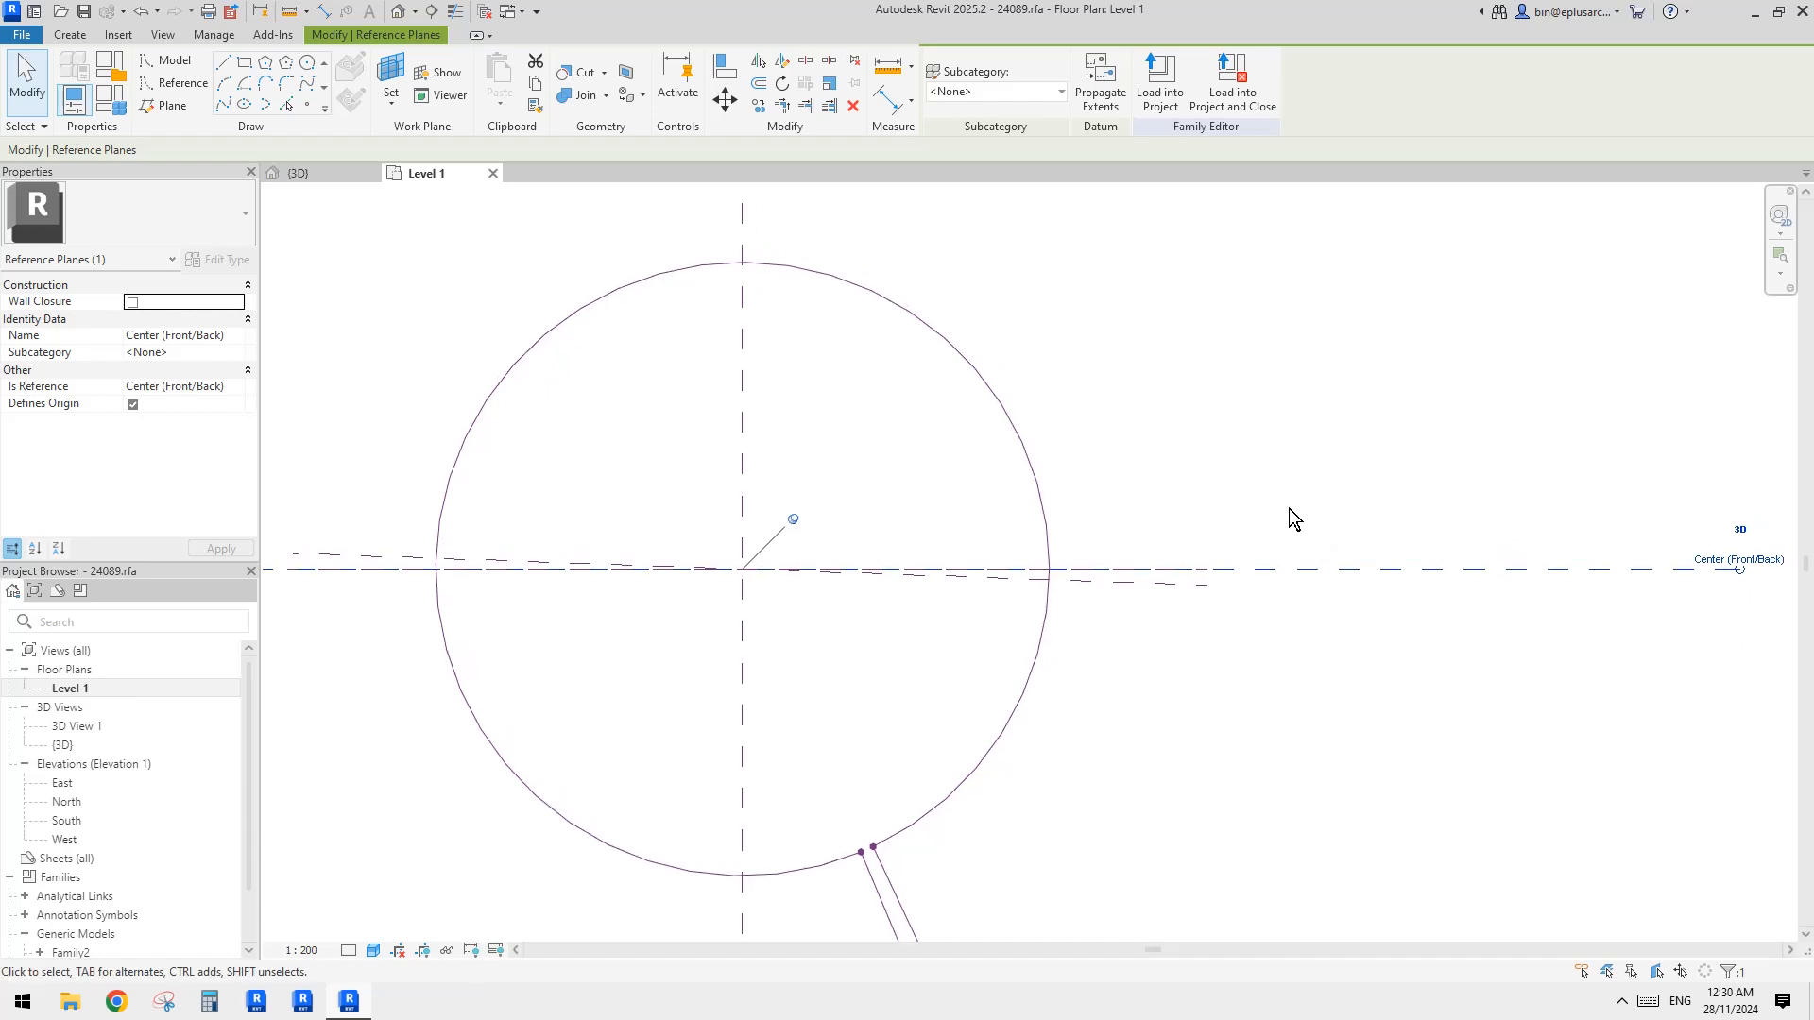
key("h")
key("h")
scroll(1255, 480, "down", 2)
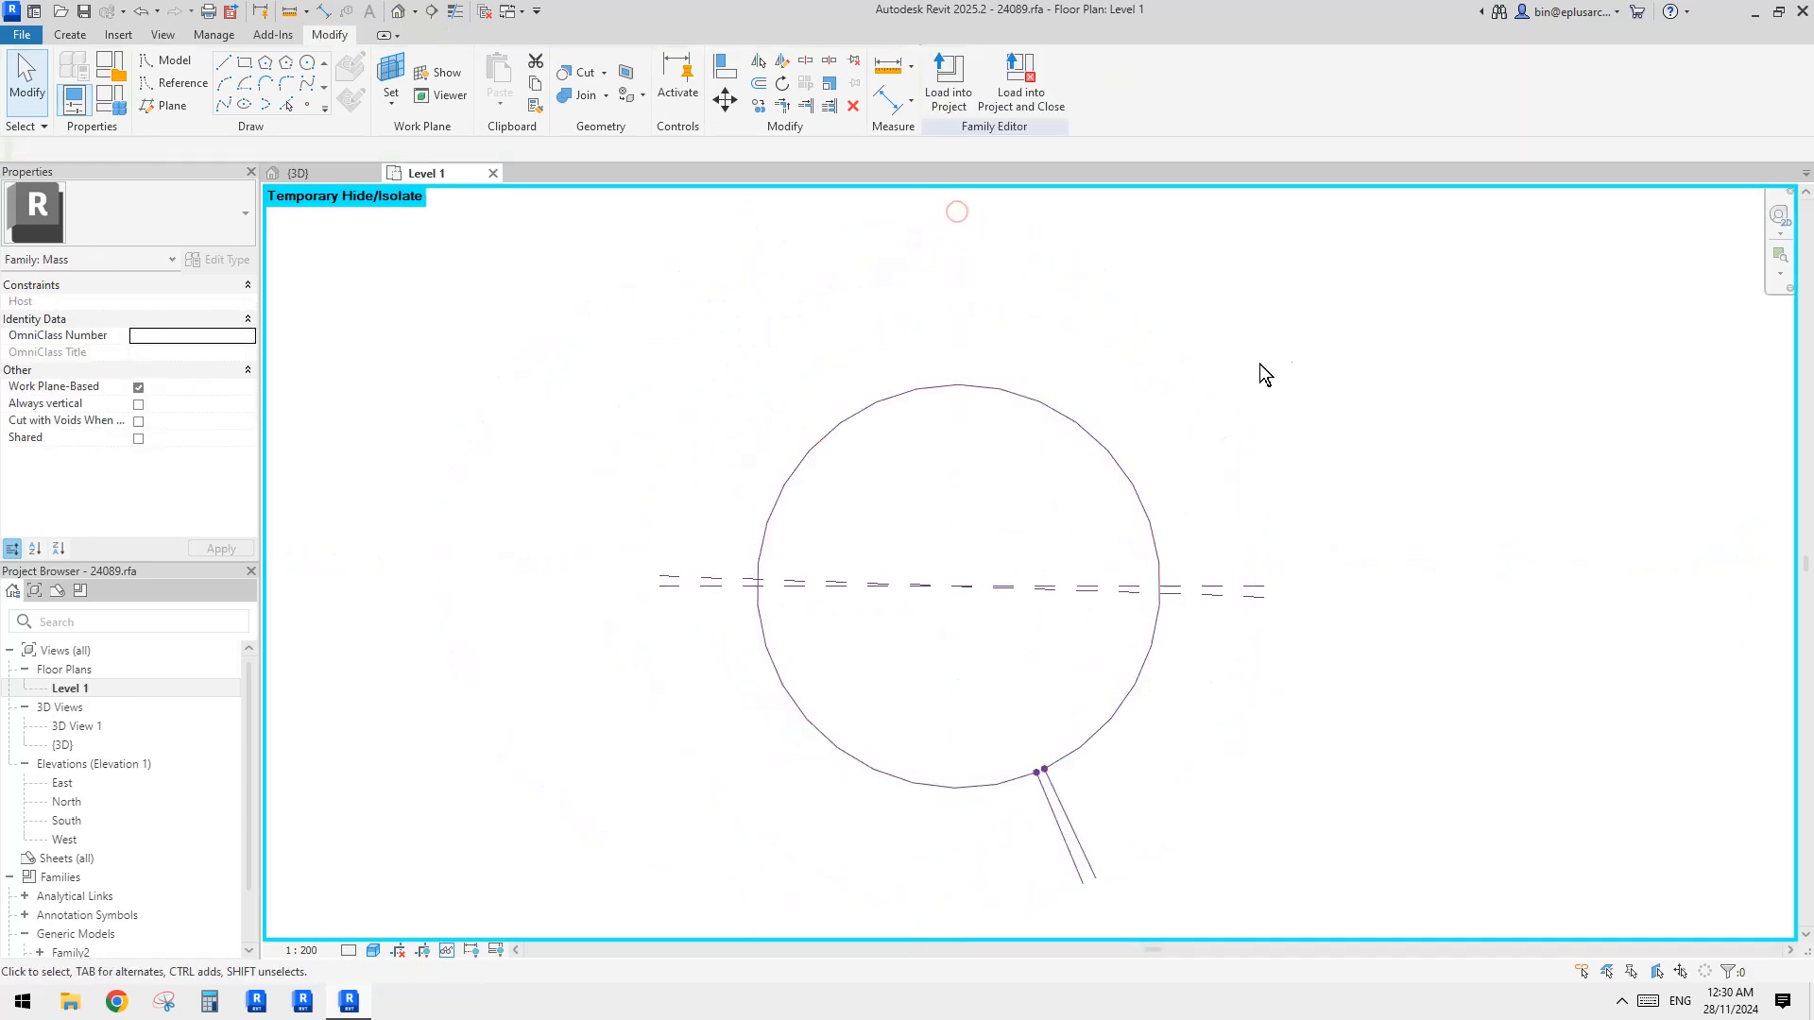
Rotate a copy of reference plane 2 clockwise by a further 2° about the circle's center
left_click(1229, 595)
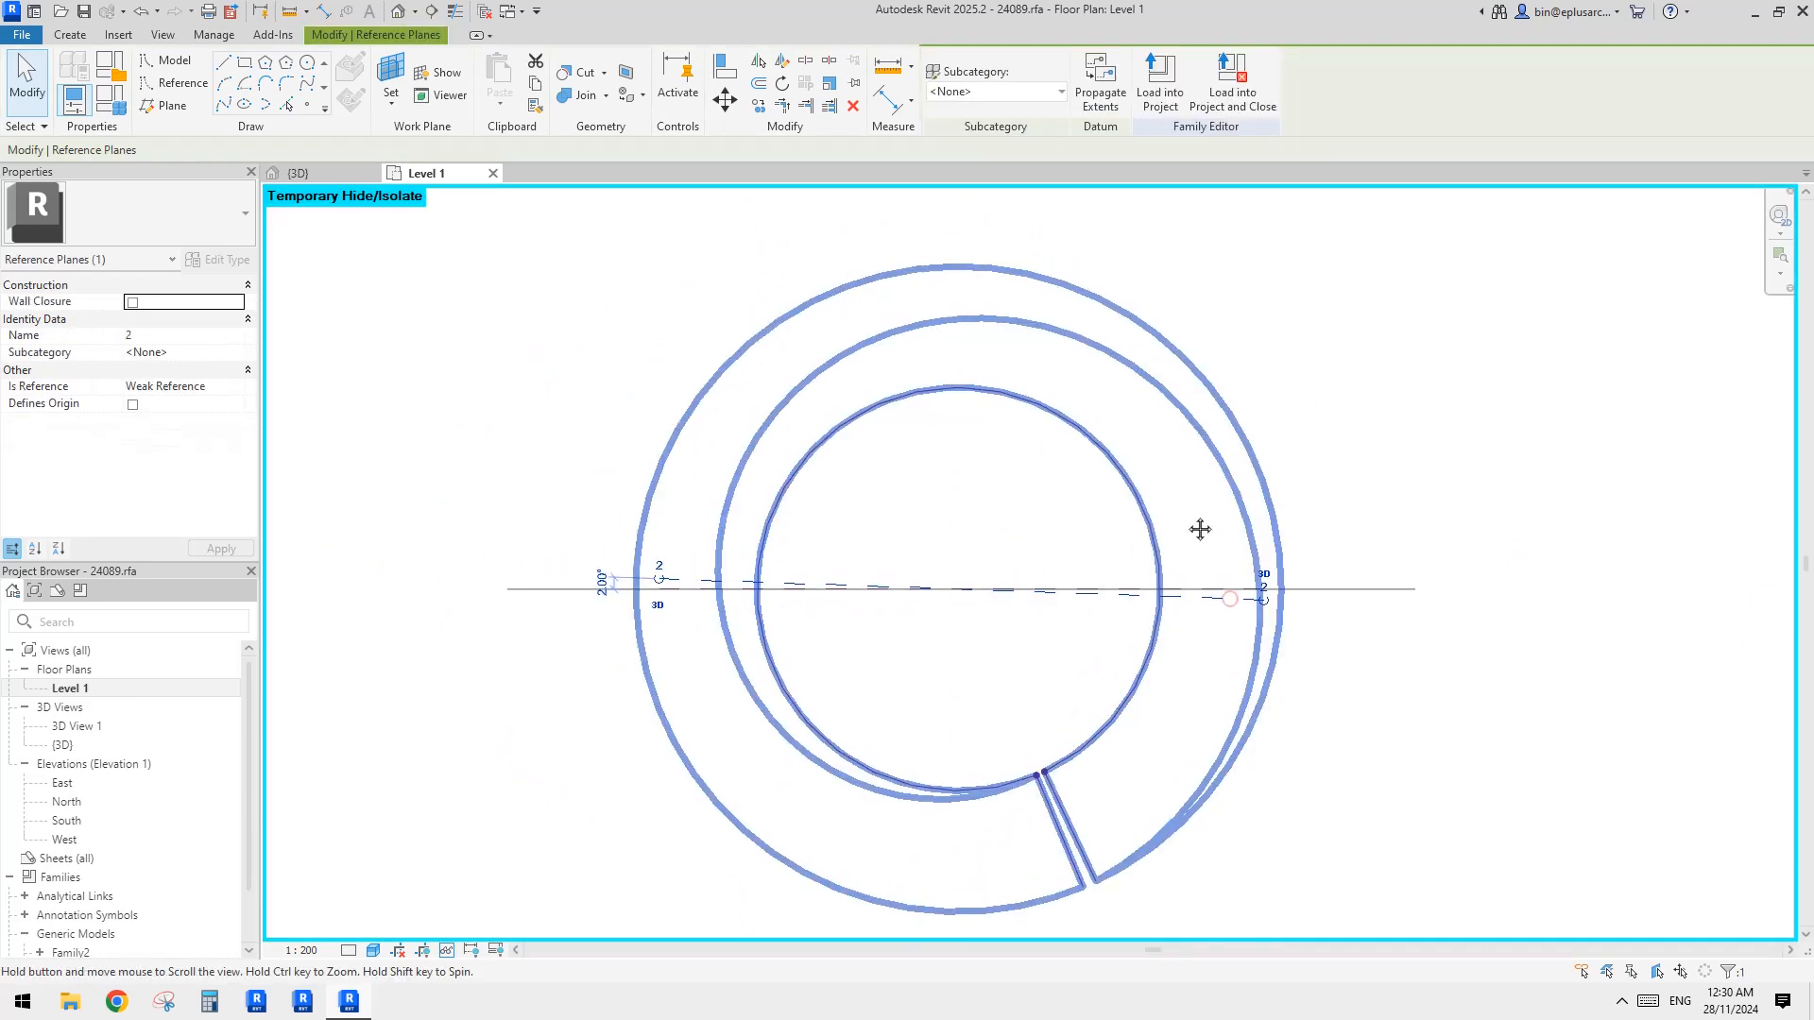
key("r")
key("o")
key("space")
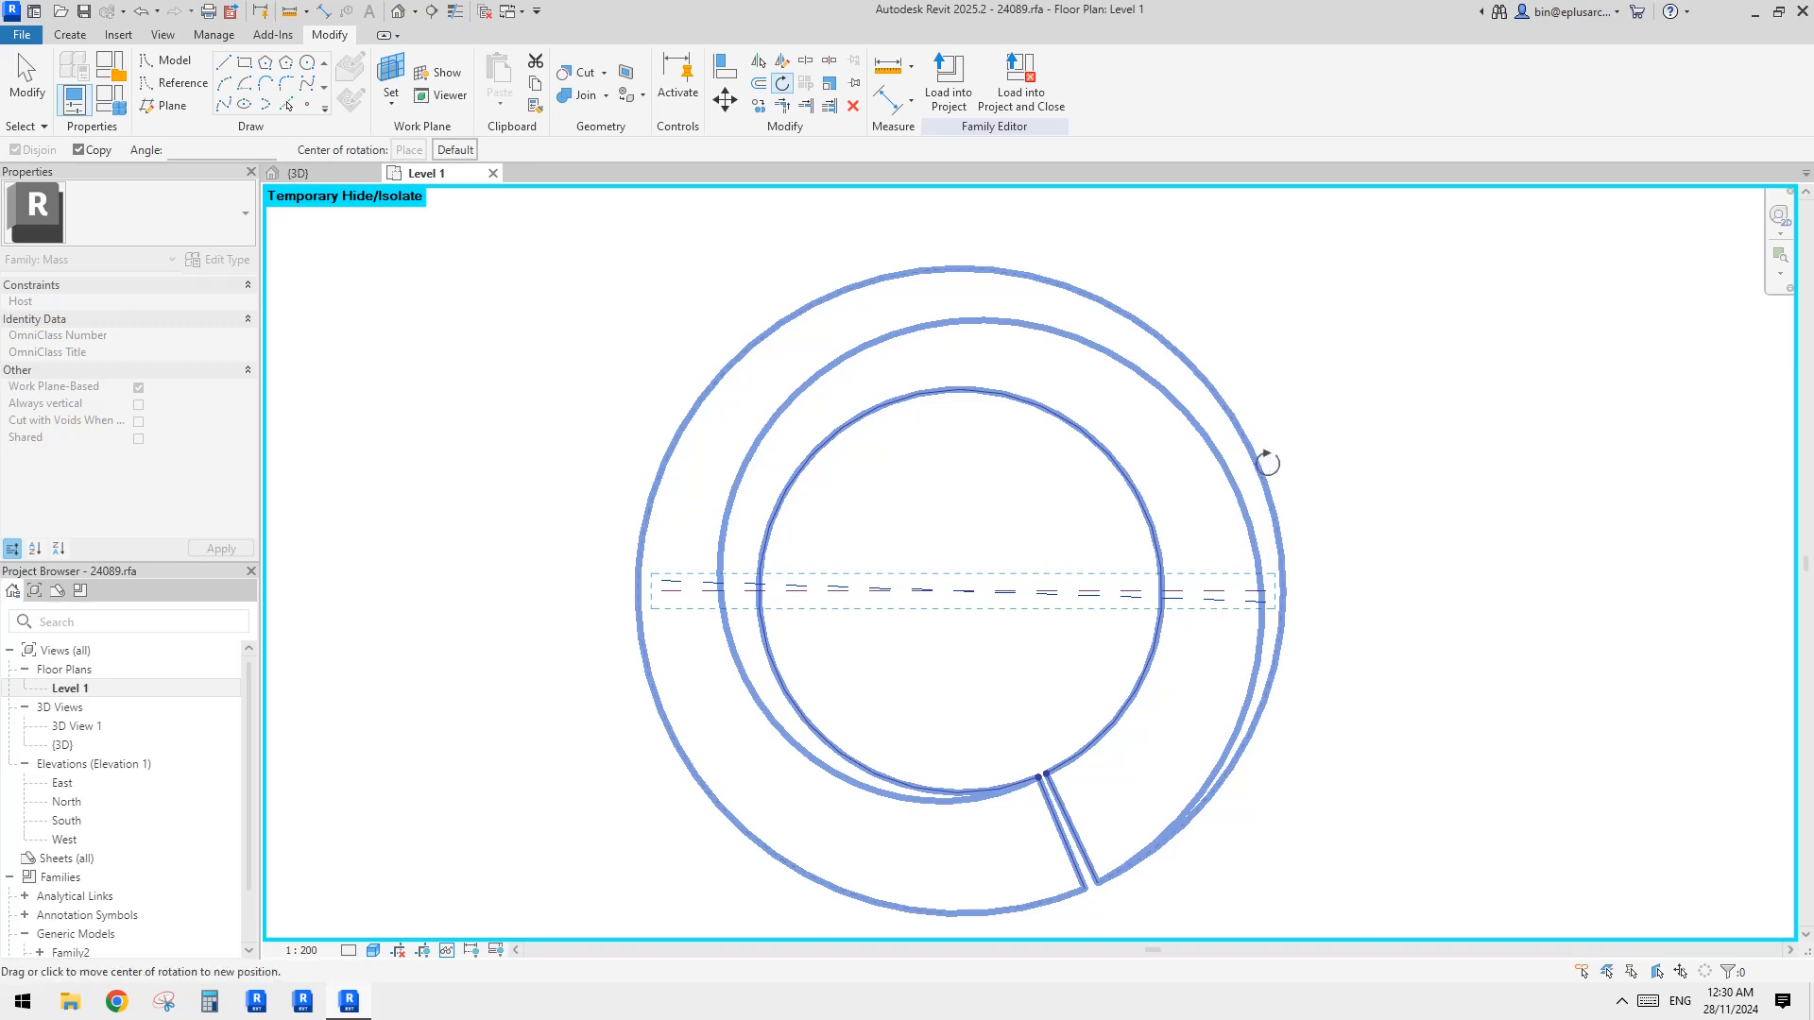
left_click(1122, 464)
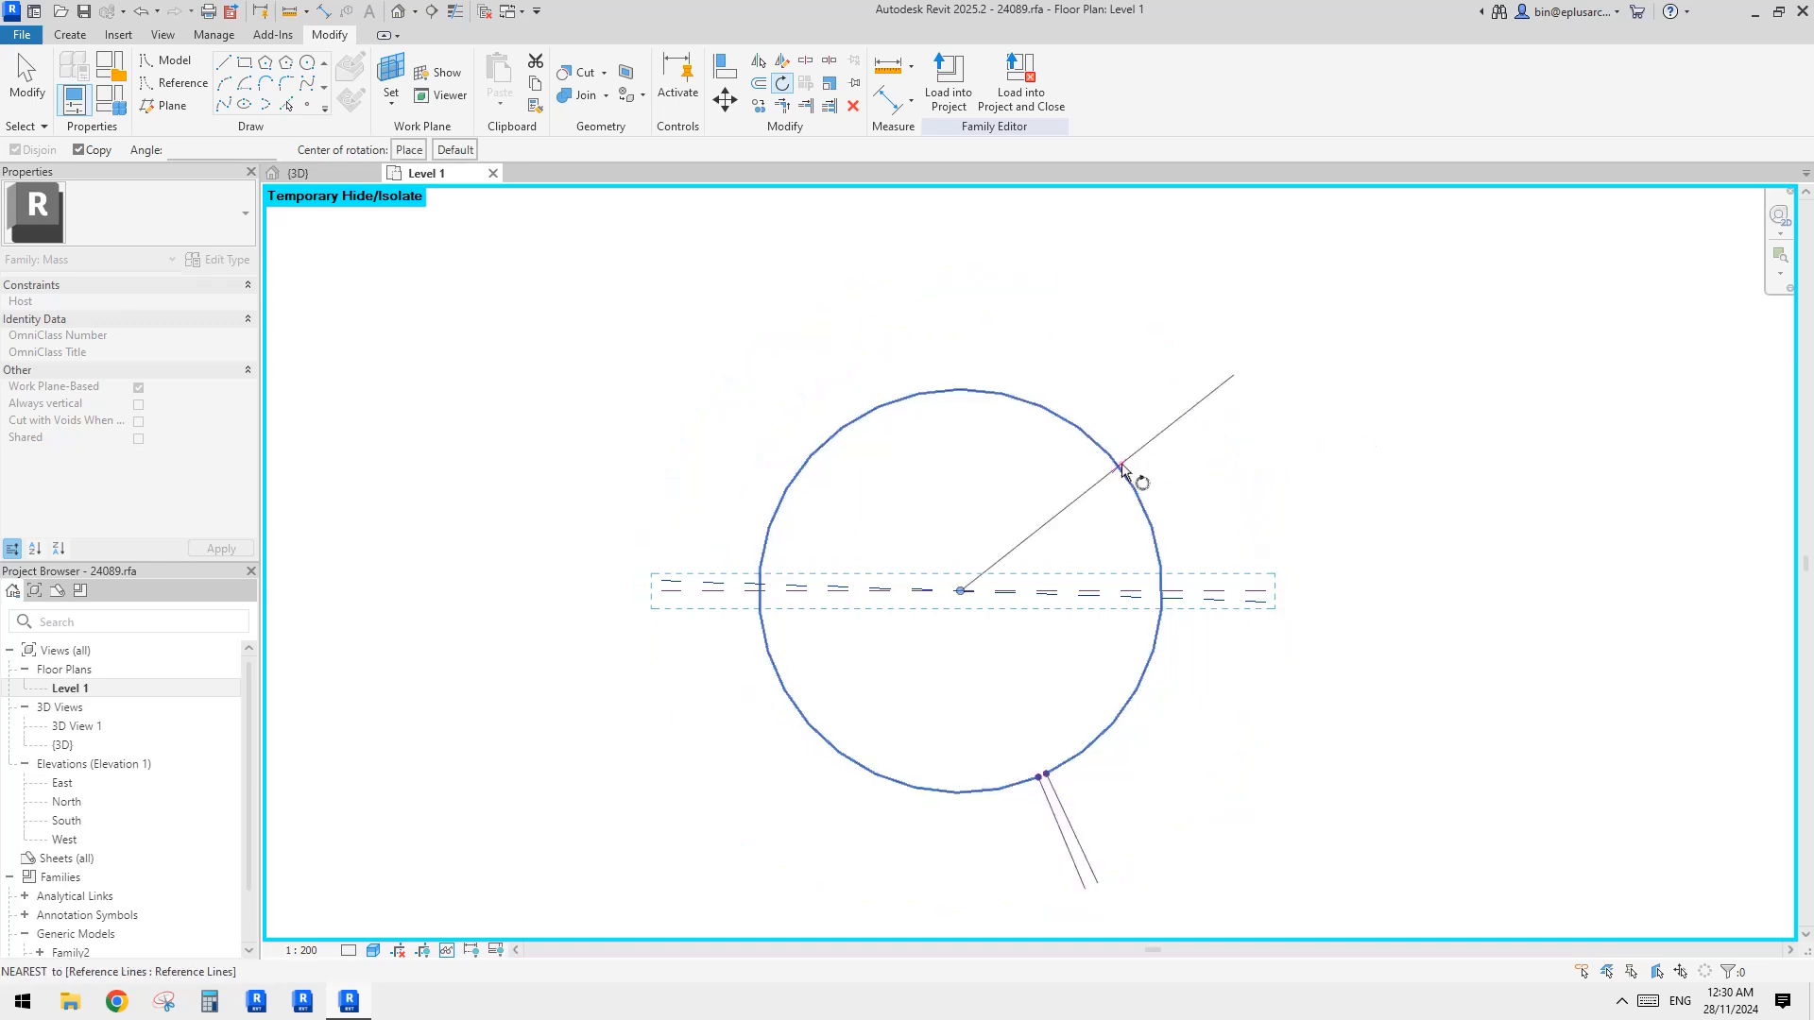
scroll(1210, 558, "up", 2)
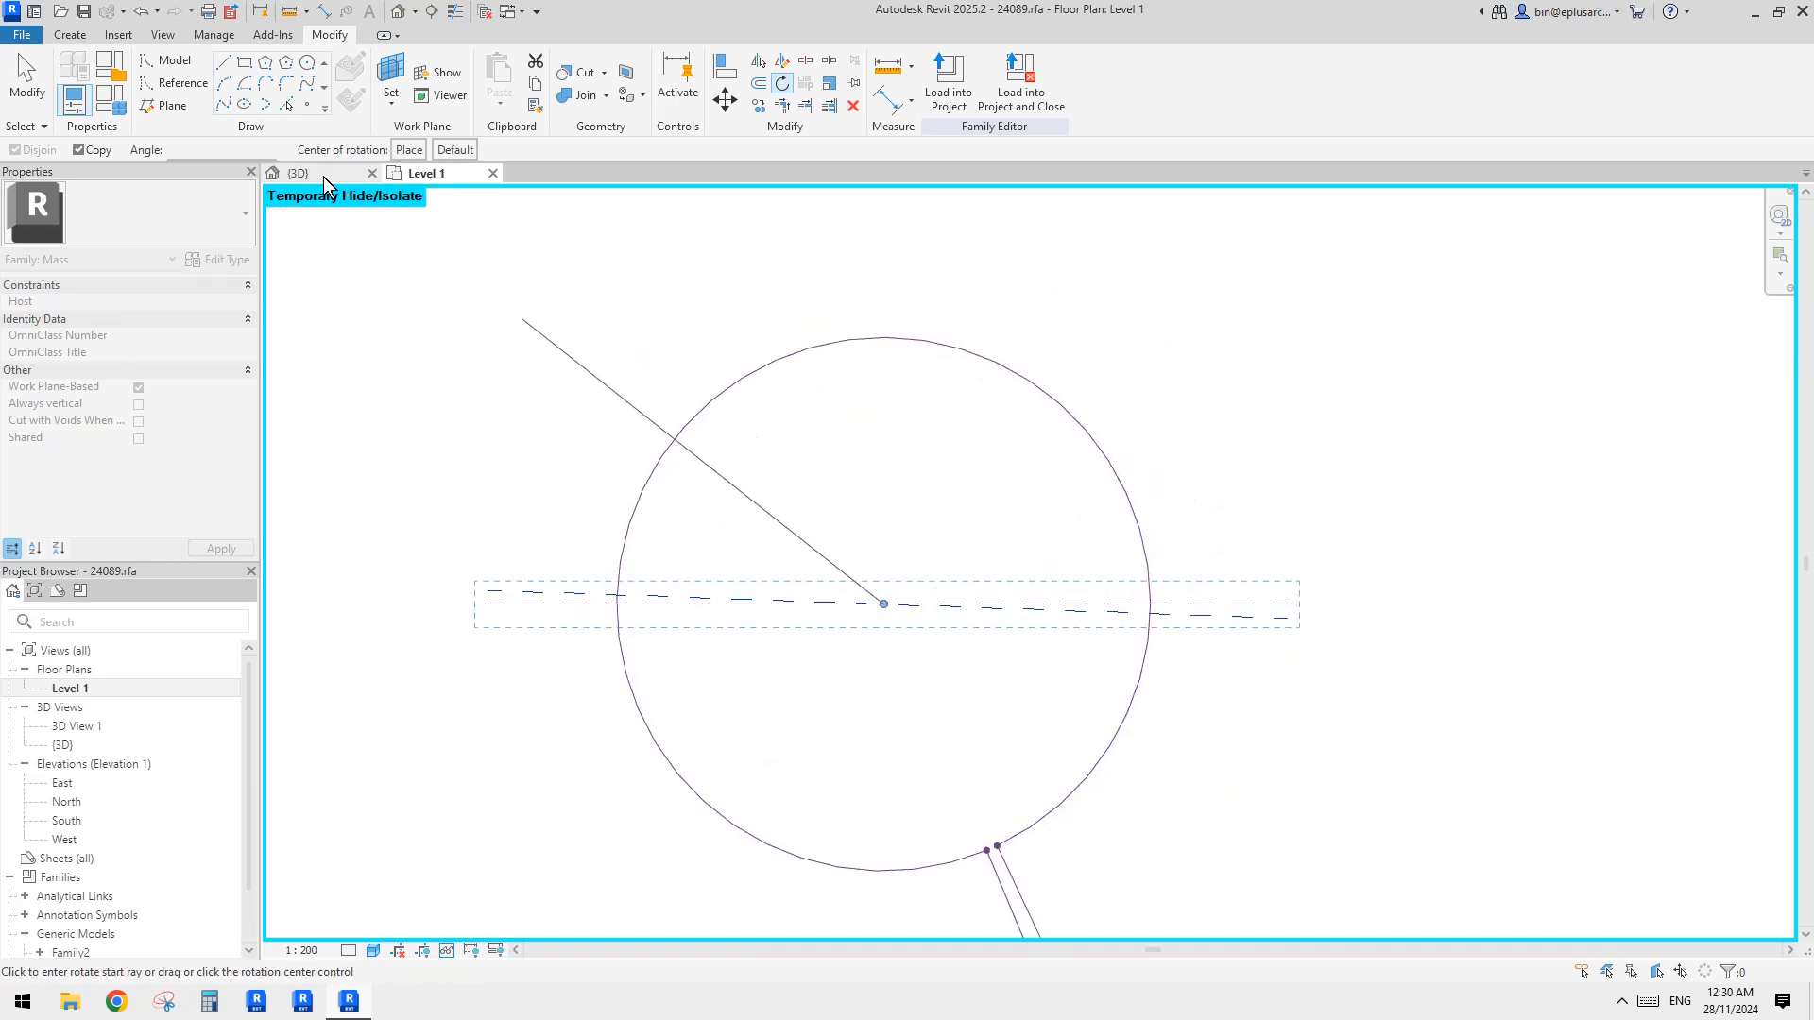
left_click(1212, 489)
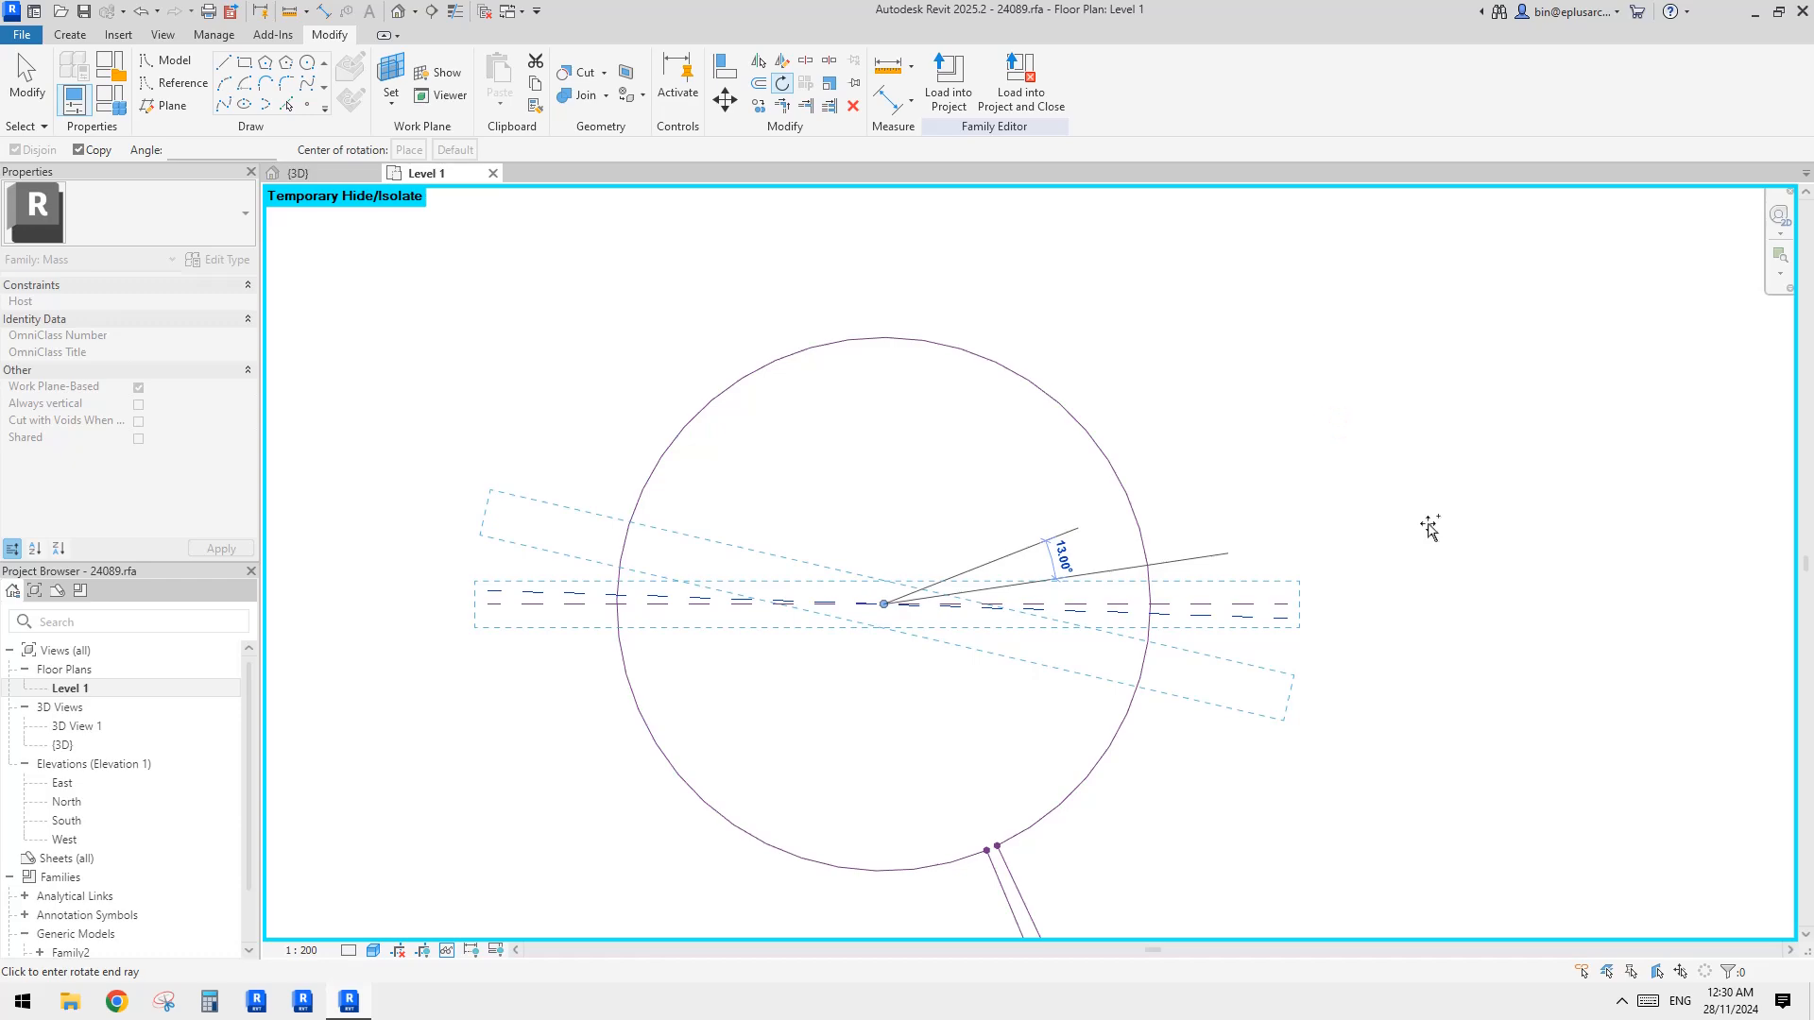
left_click(1429, 527)
key("Escape")
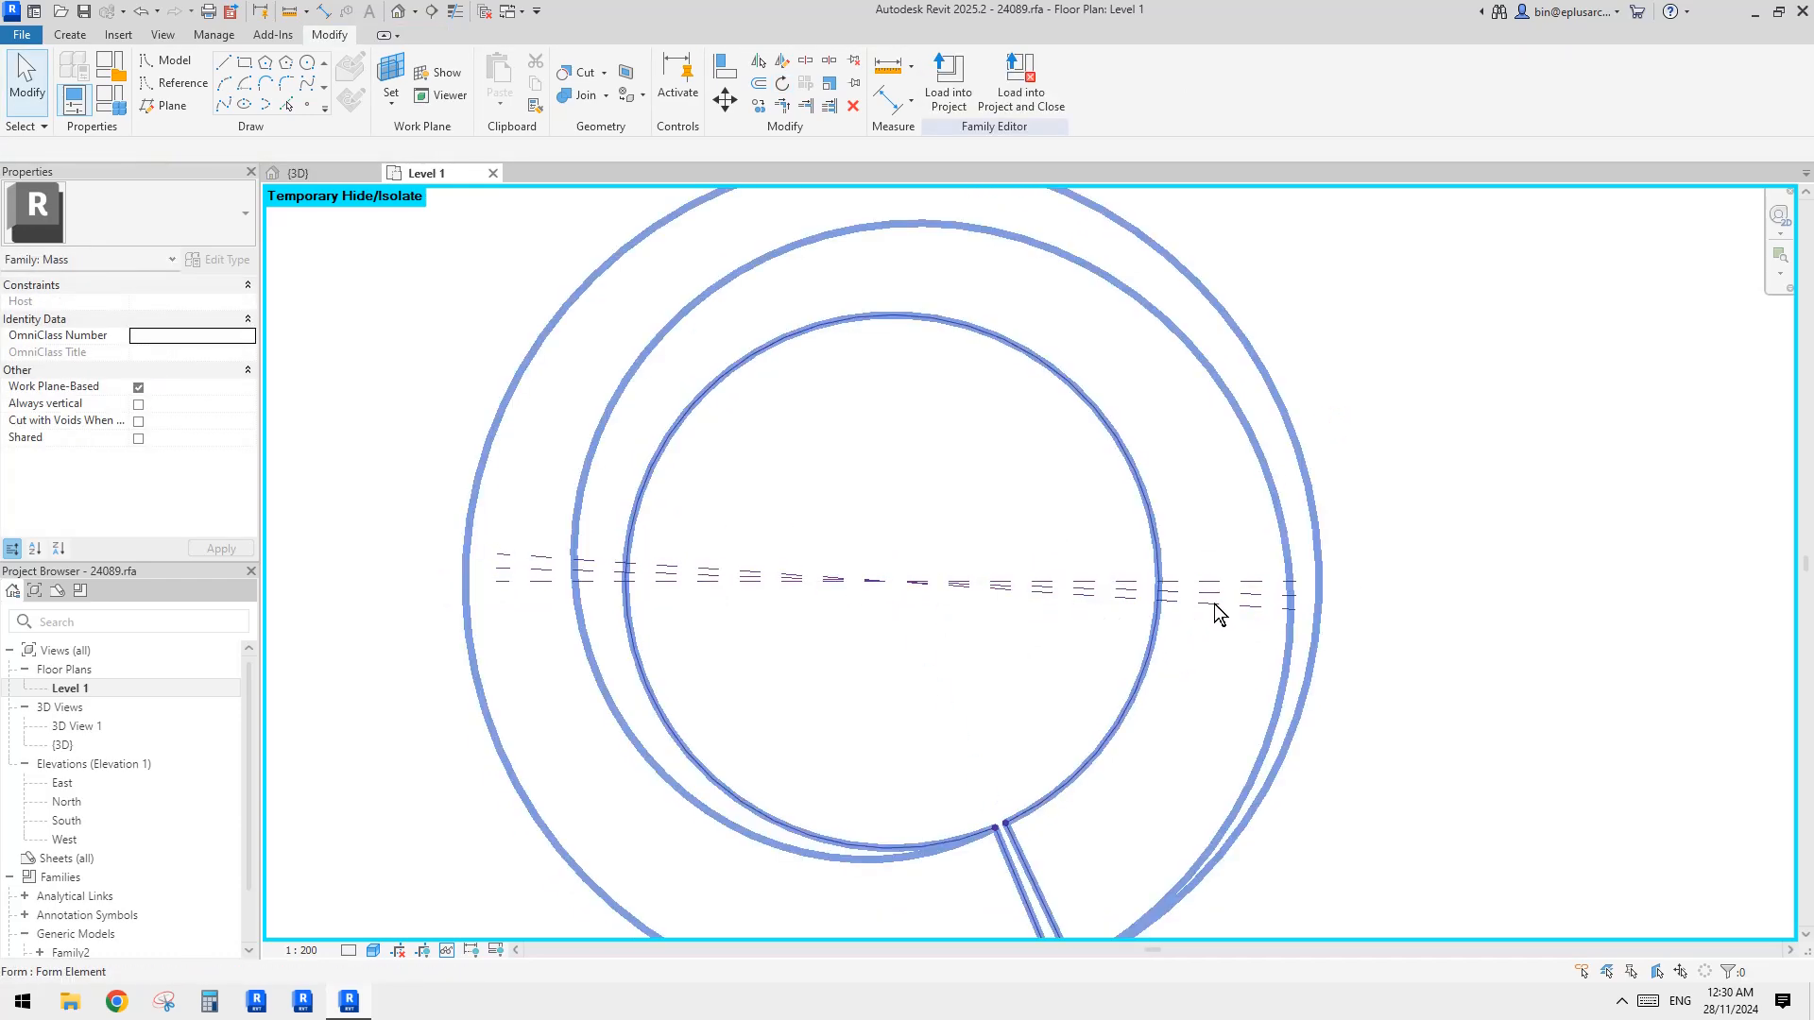
Try to mirror reference planes 1 and 2 about reference plane 3 without copying, and undo it
scroll(1215, 609, "up", 3)
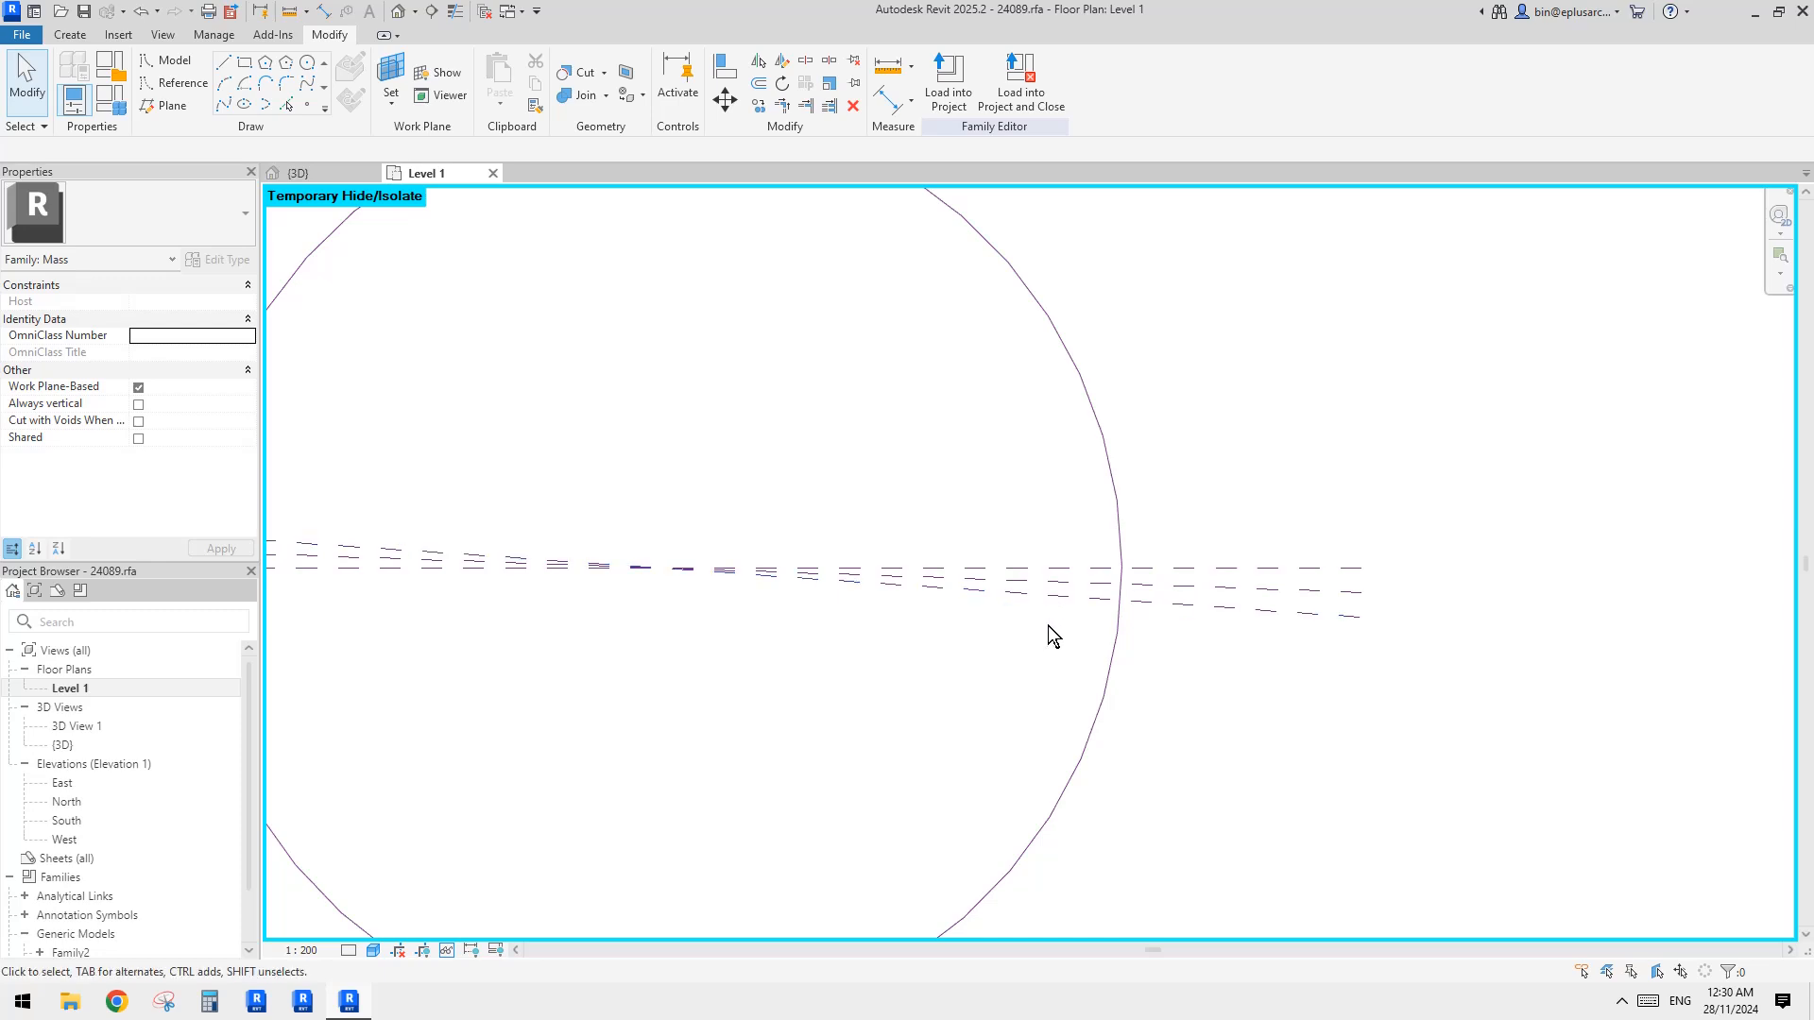
scroll(1133, 585, "up", 2)
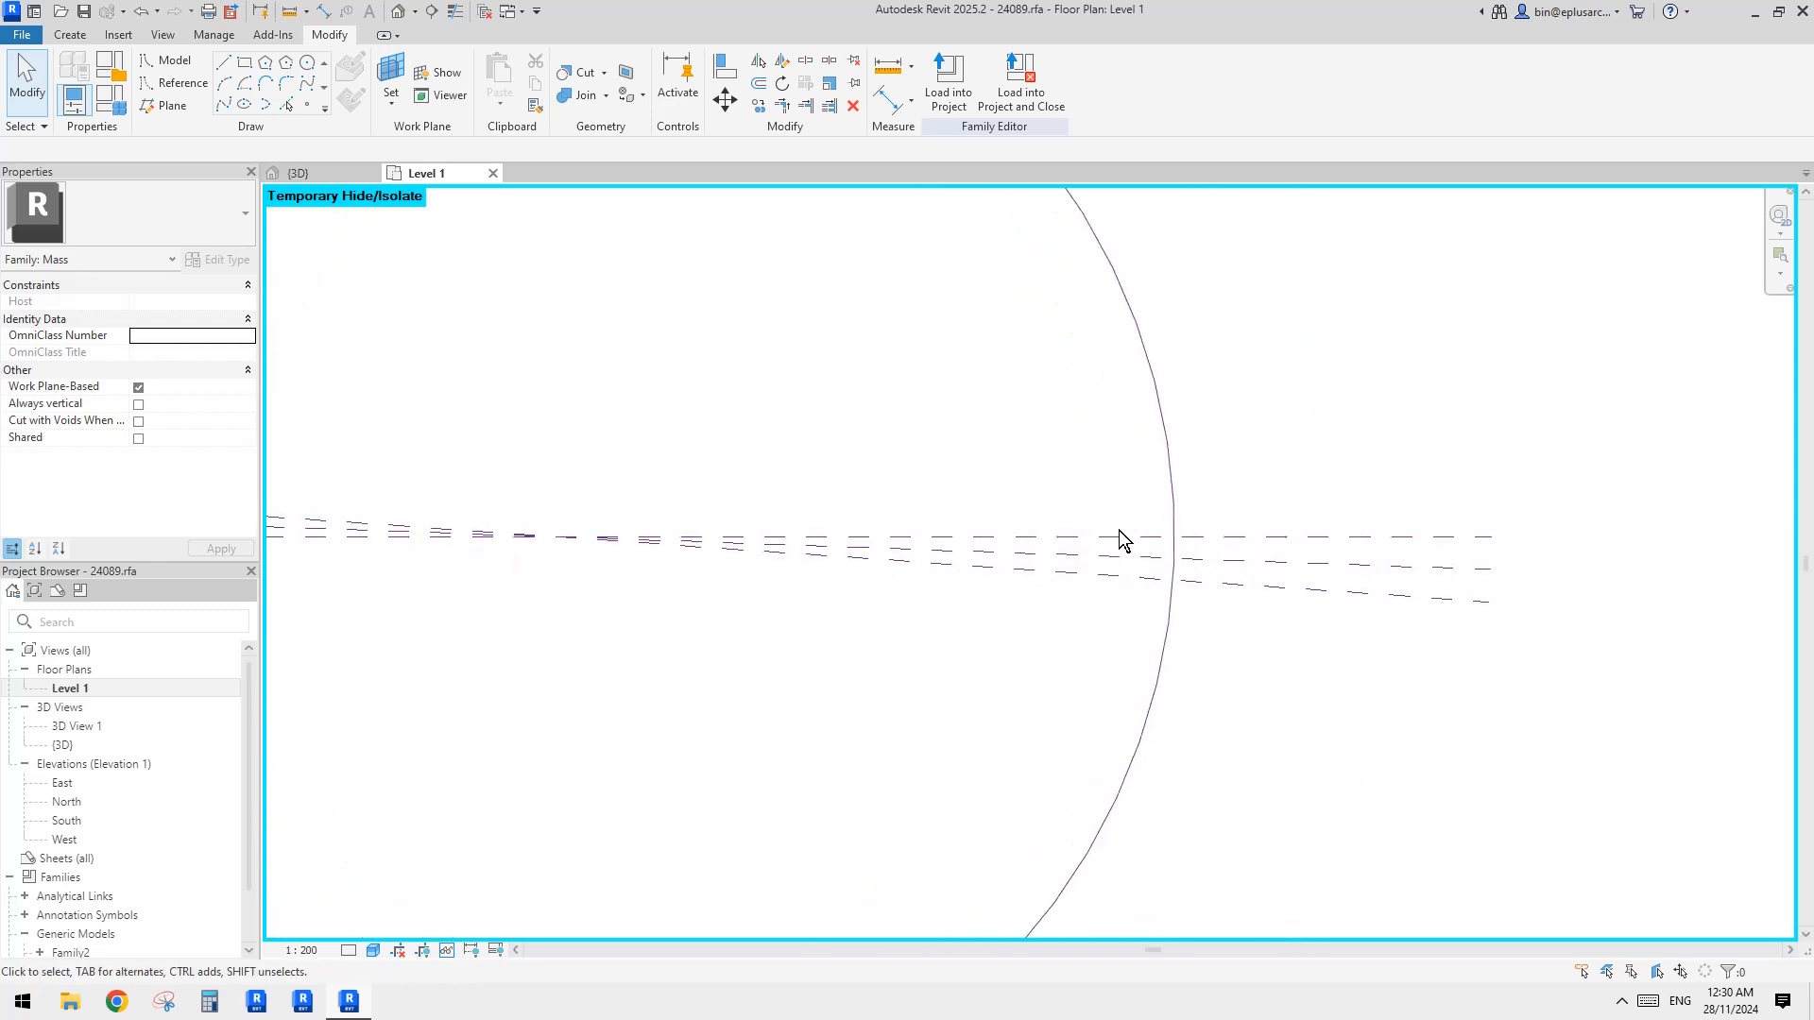
scroll(1132, 535, "up", 1)
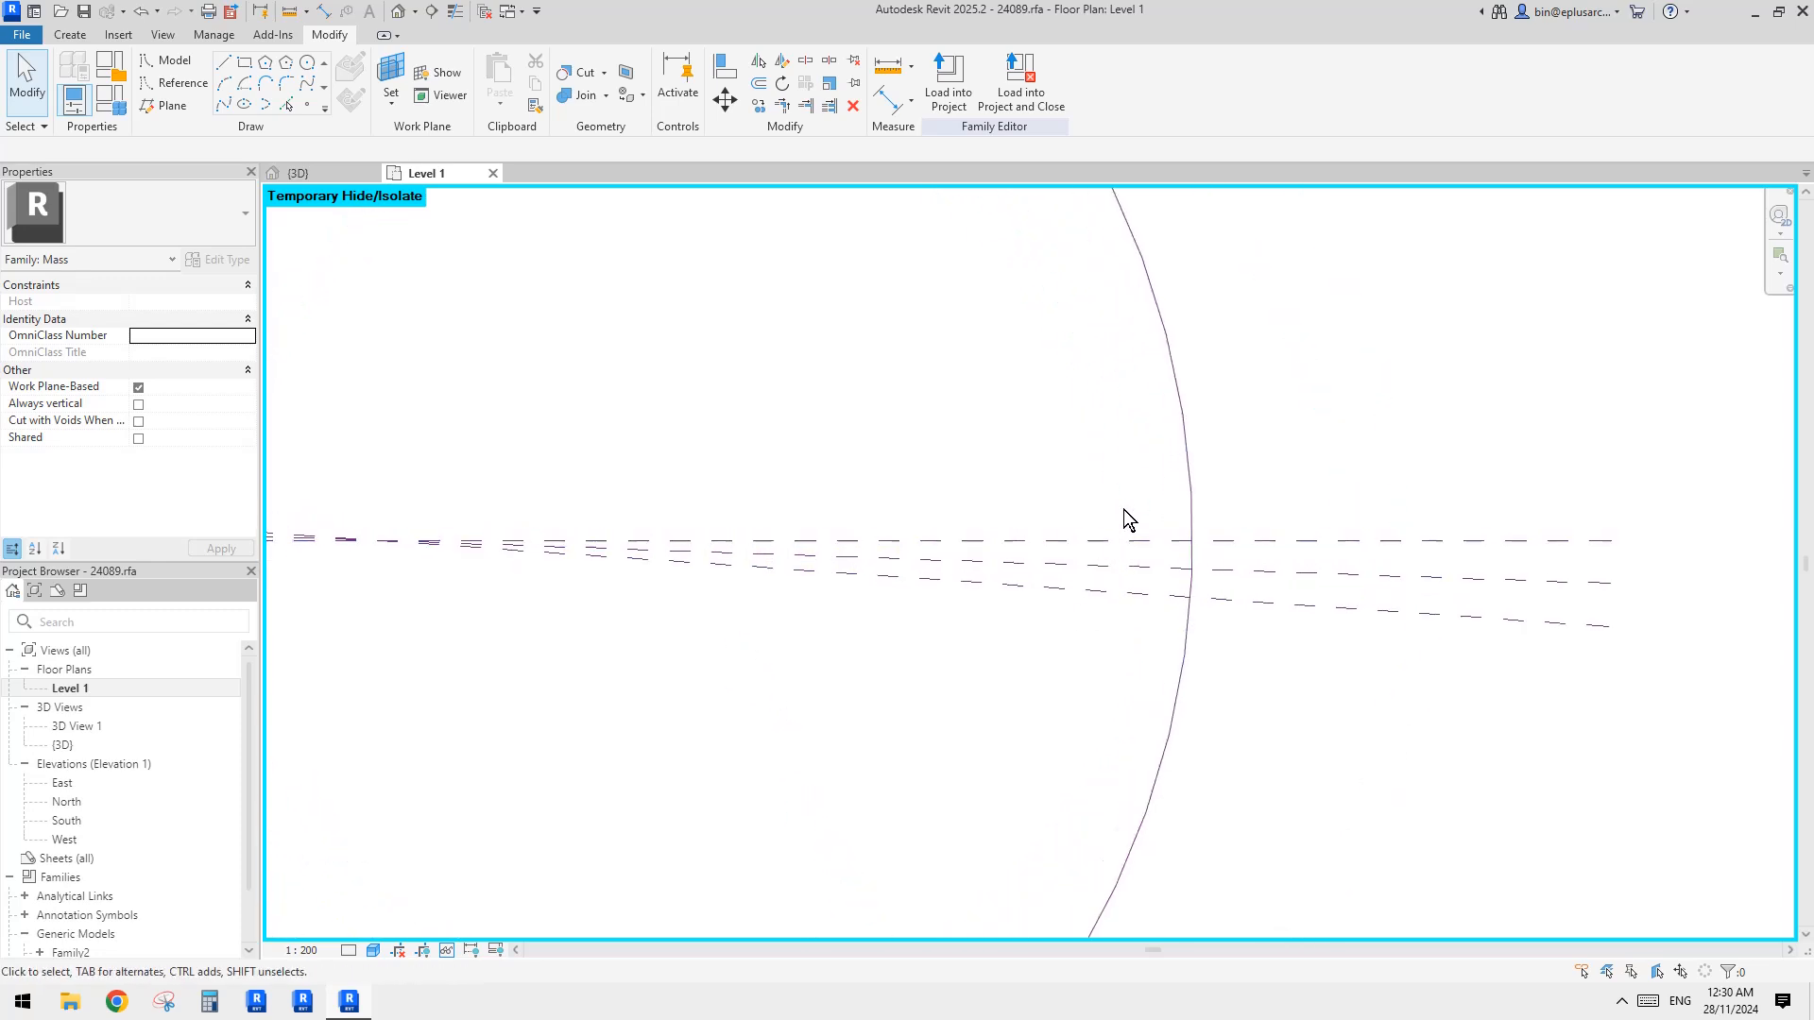
left_click_drag(1123, 511, 1082, 584)
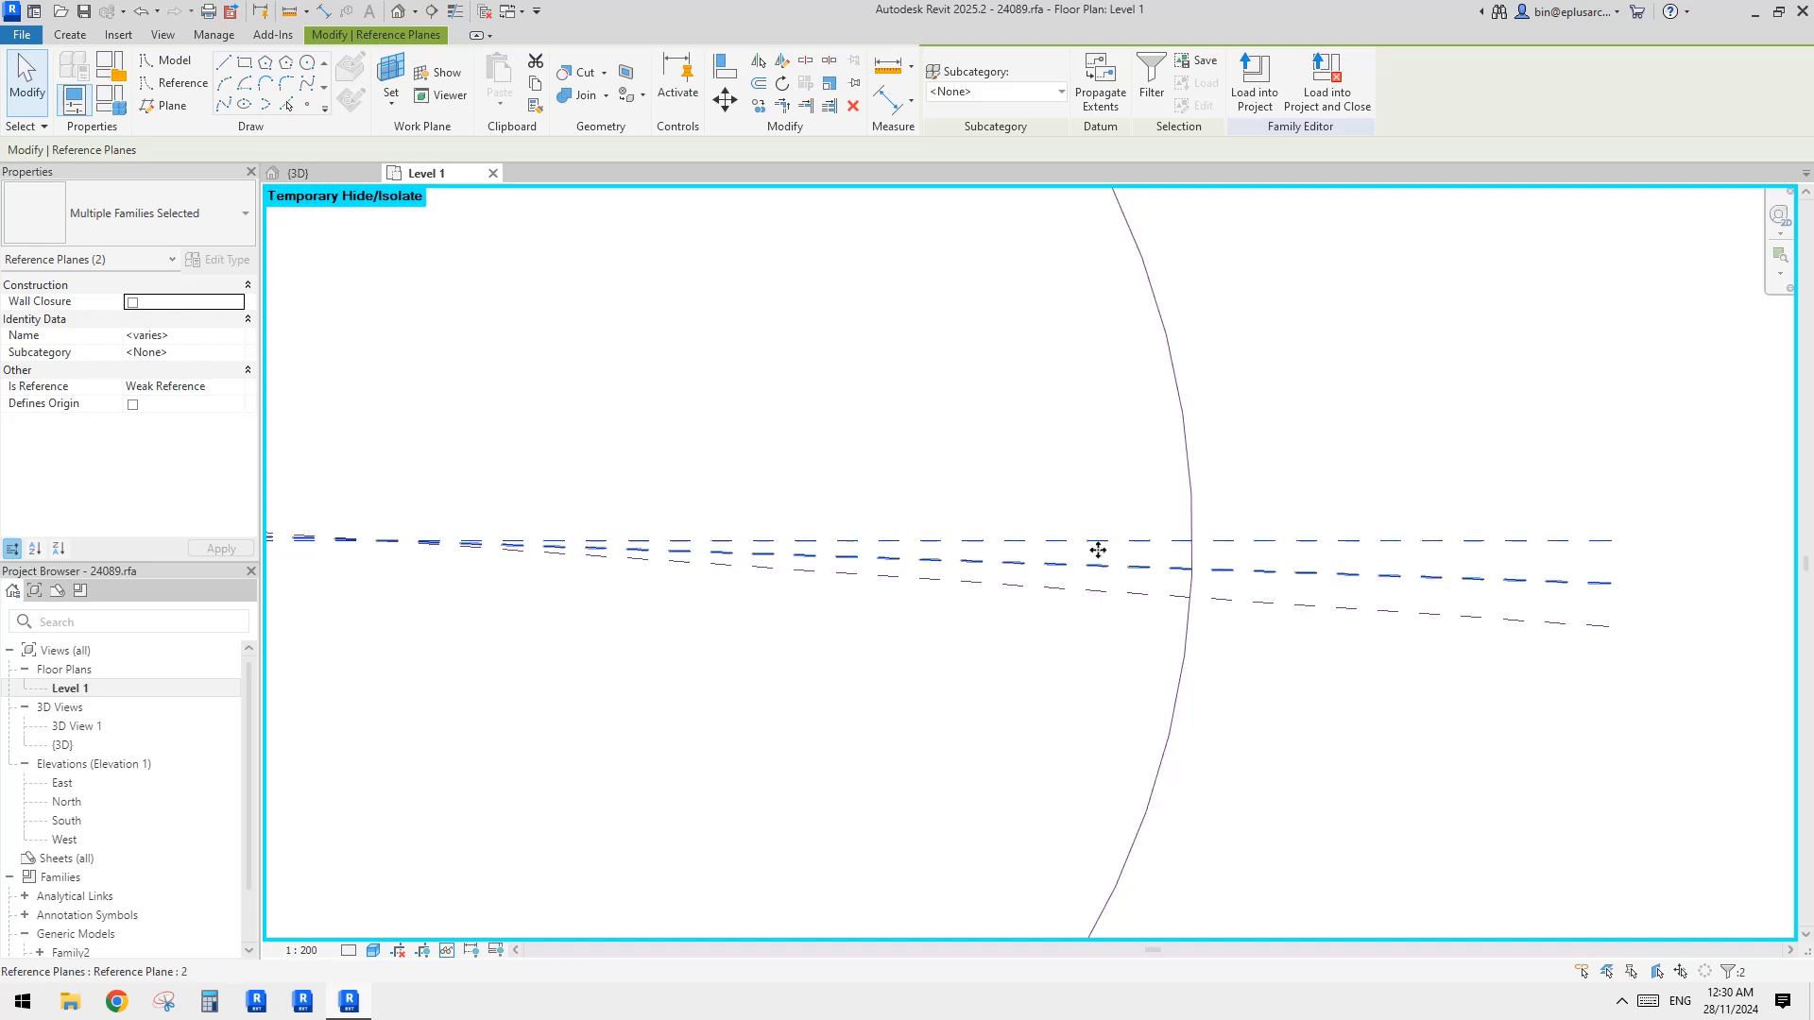
middle_click_drag(1105, 527, 1098, 530)
key("m")
key("m")
left_click(1106, 596)
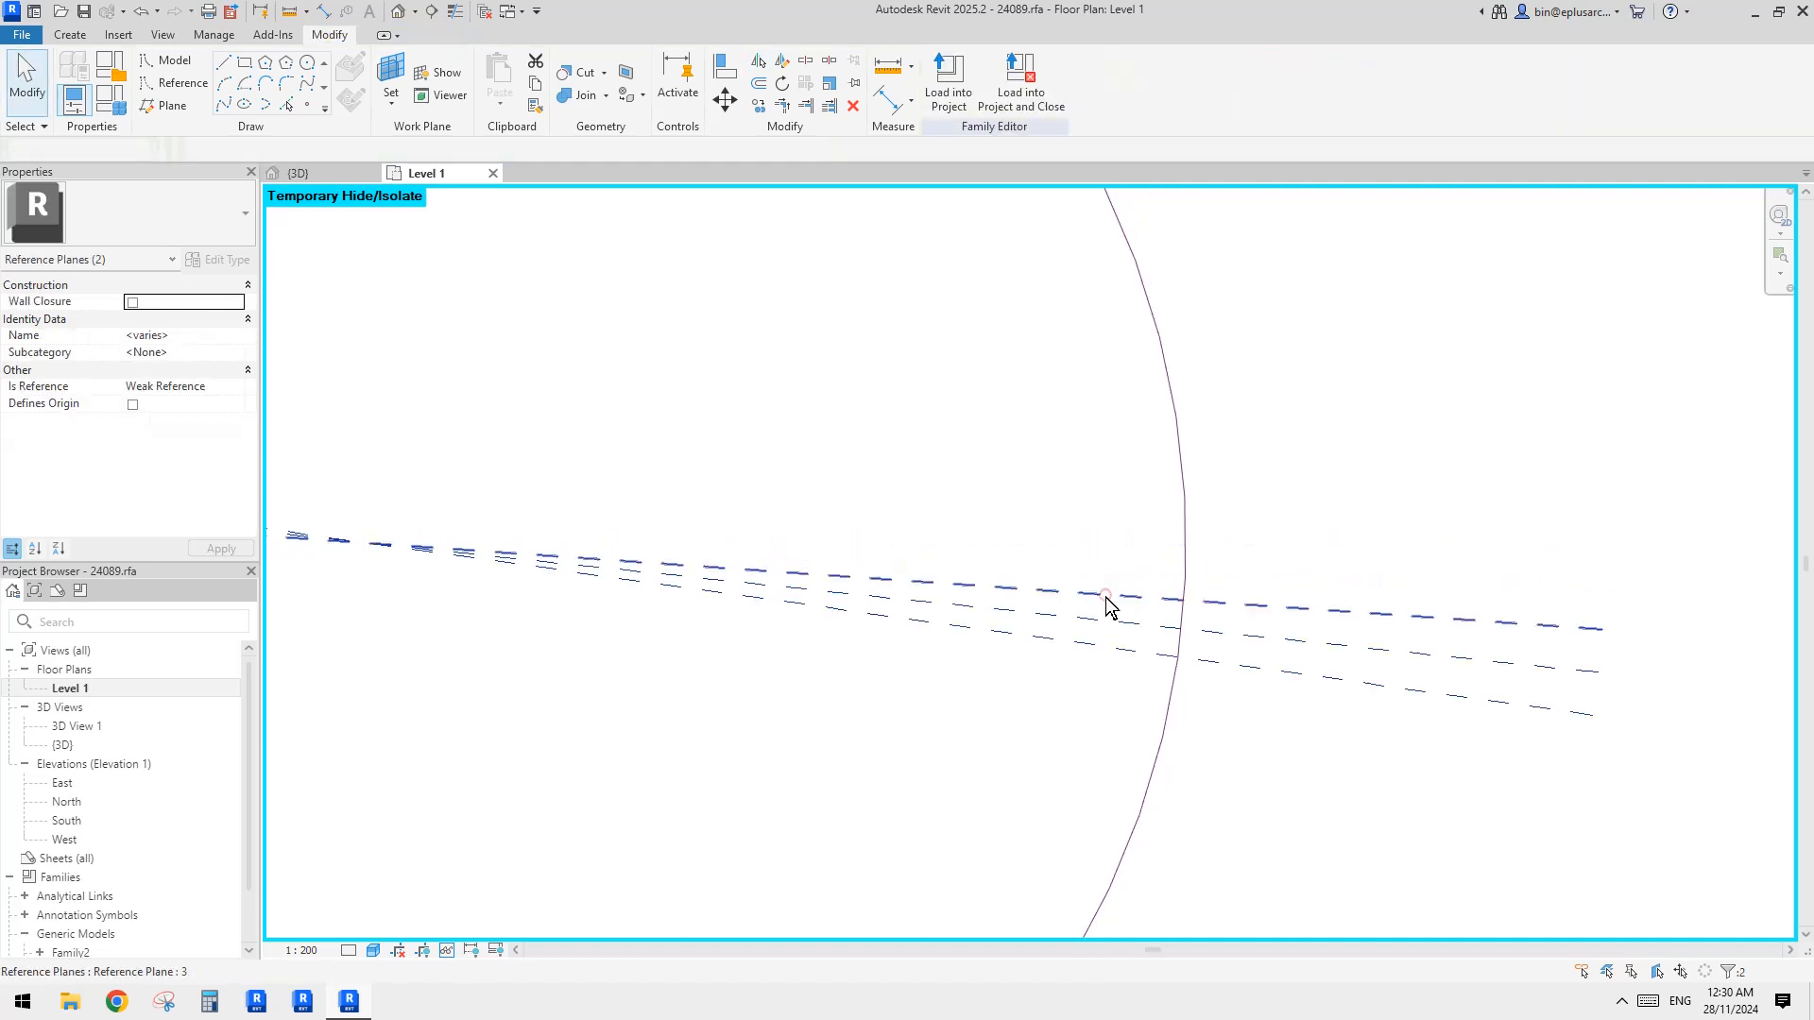
key("ctrl+z")
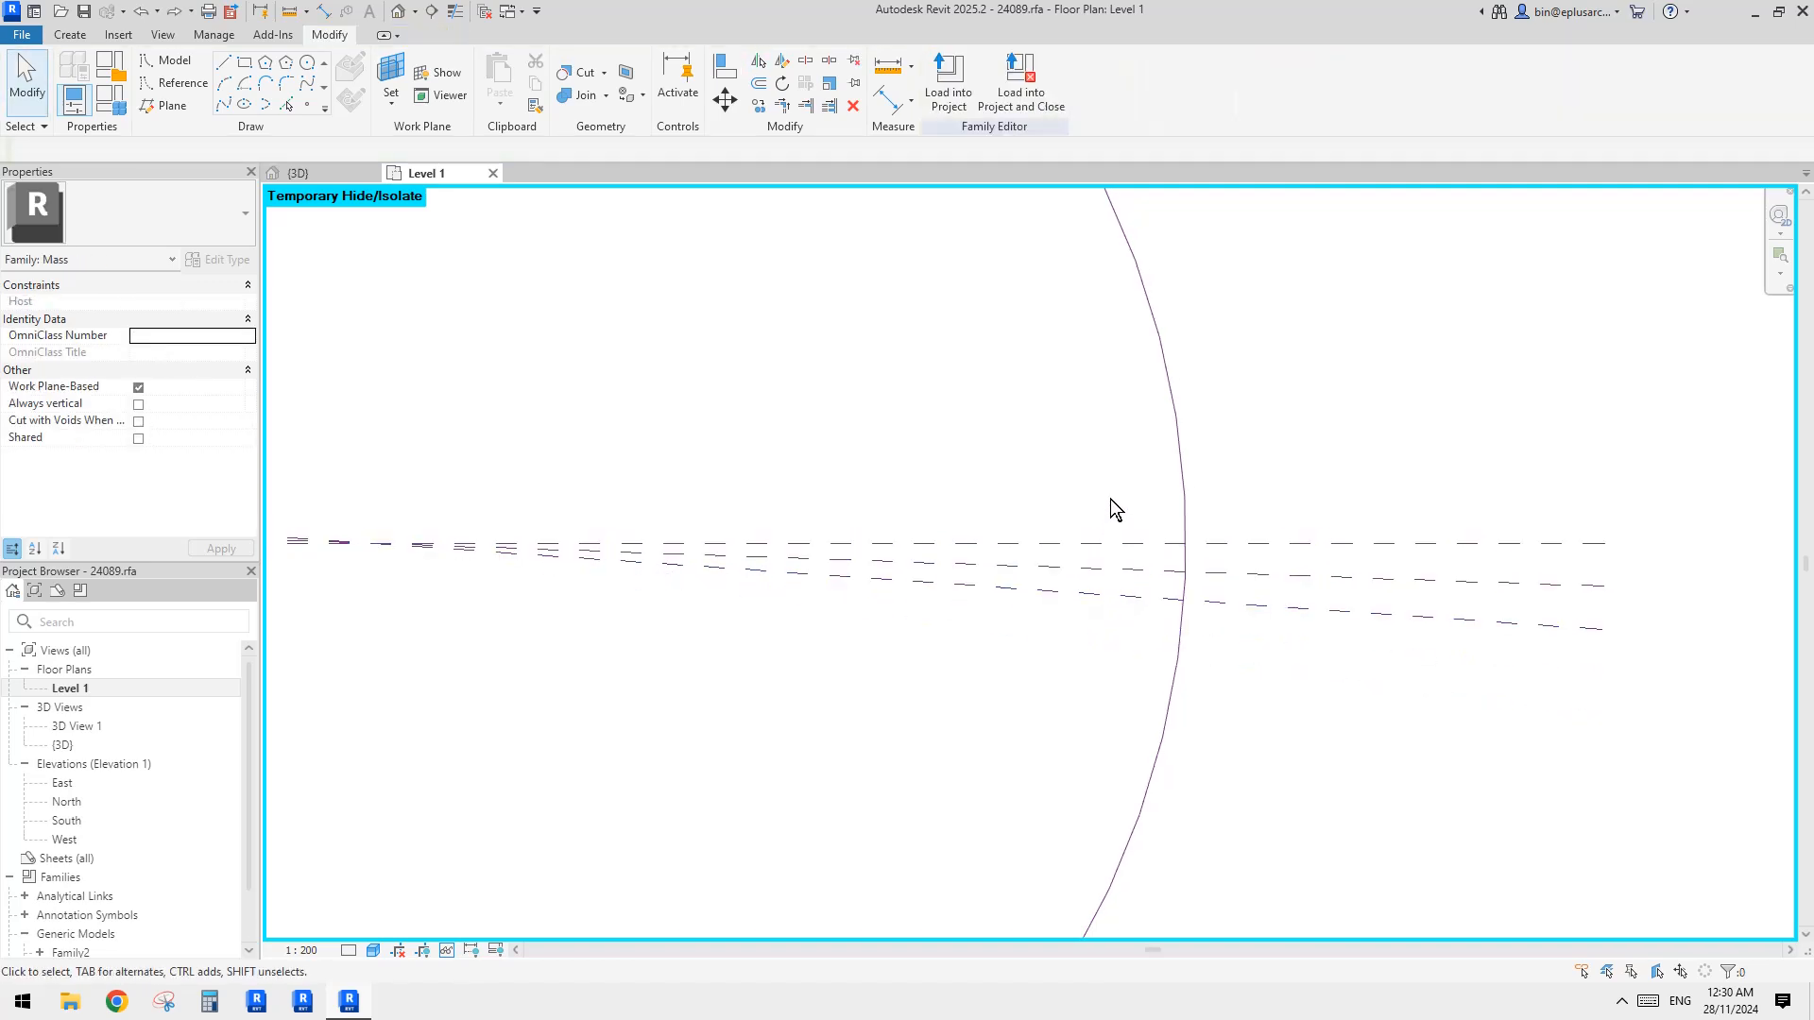
Mirror reference planes 1 and 2 about reference plane 3 with the Copy option enabled
left_click_drag(1109, 499, 1089, 582)
middle_click_drag(1080, 472, 1064, 495)
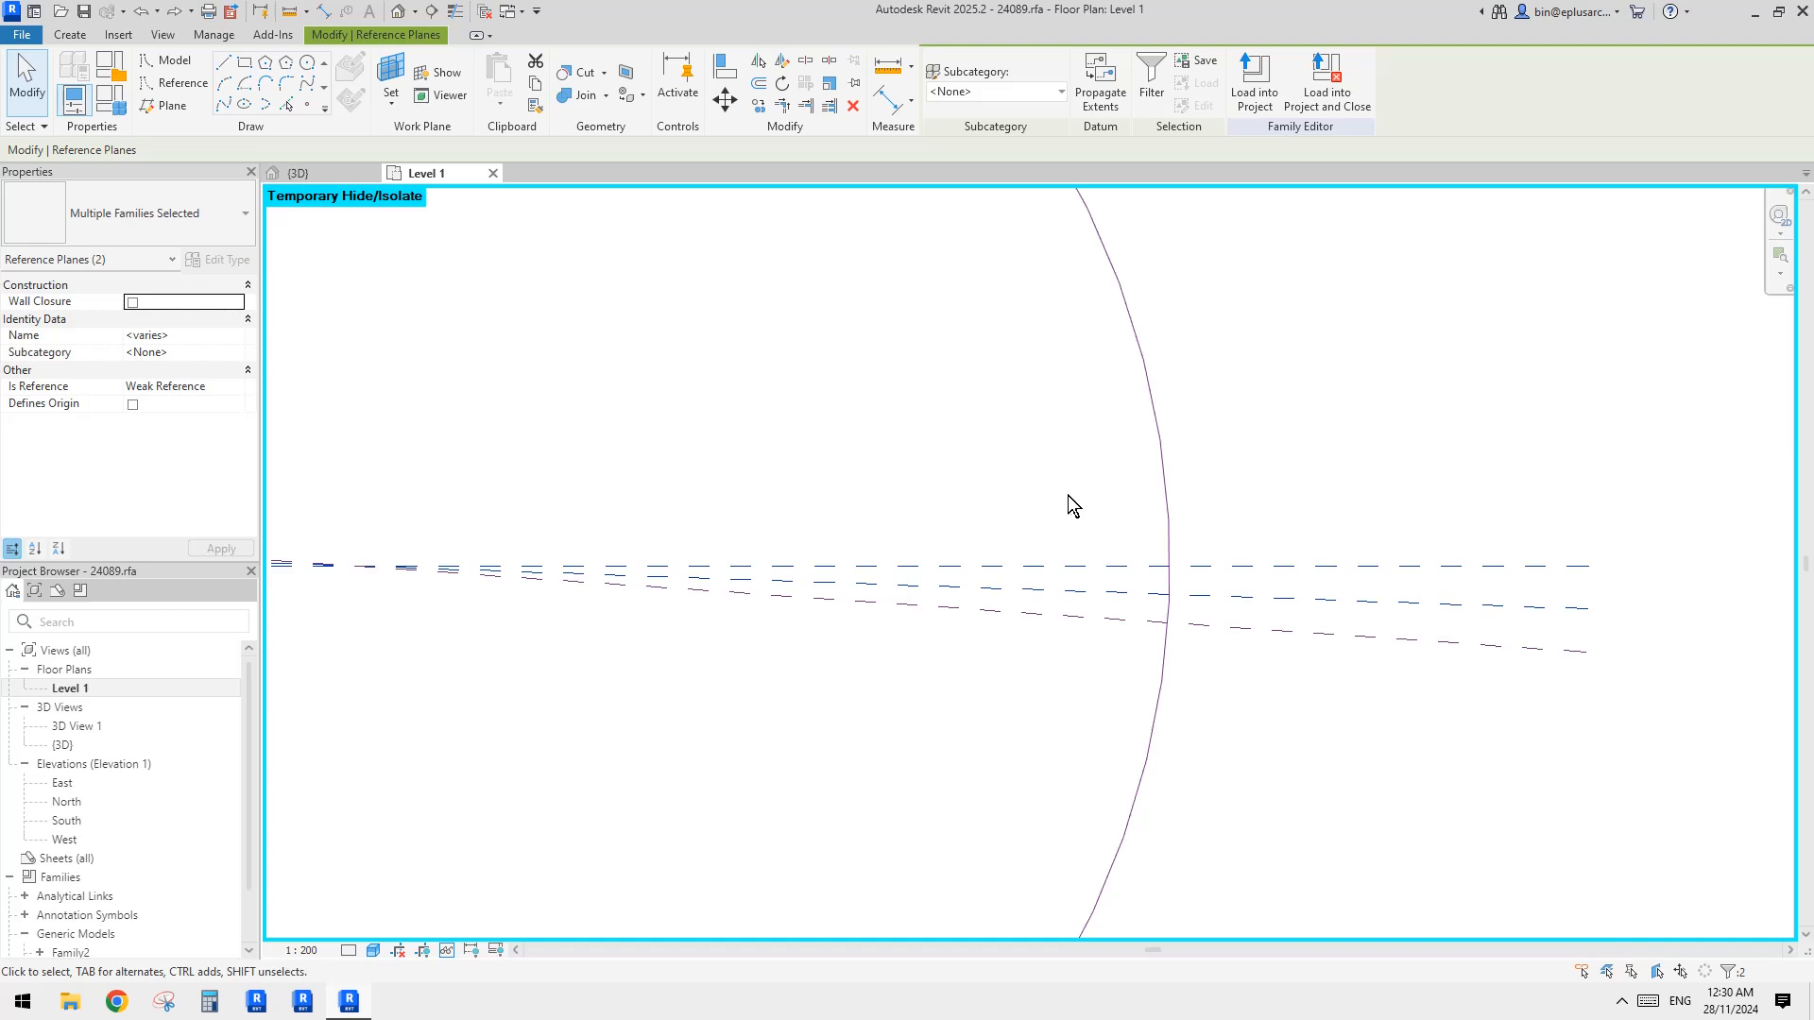
key("m")
key("m")
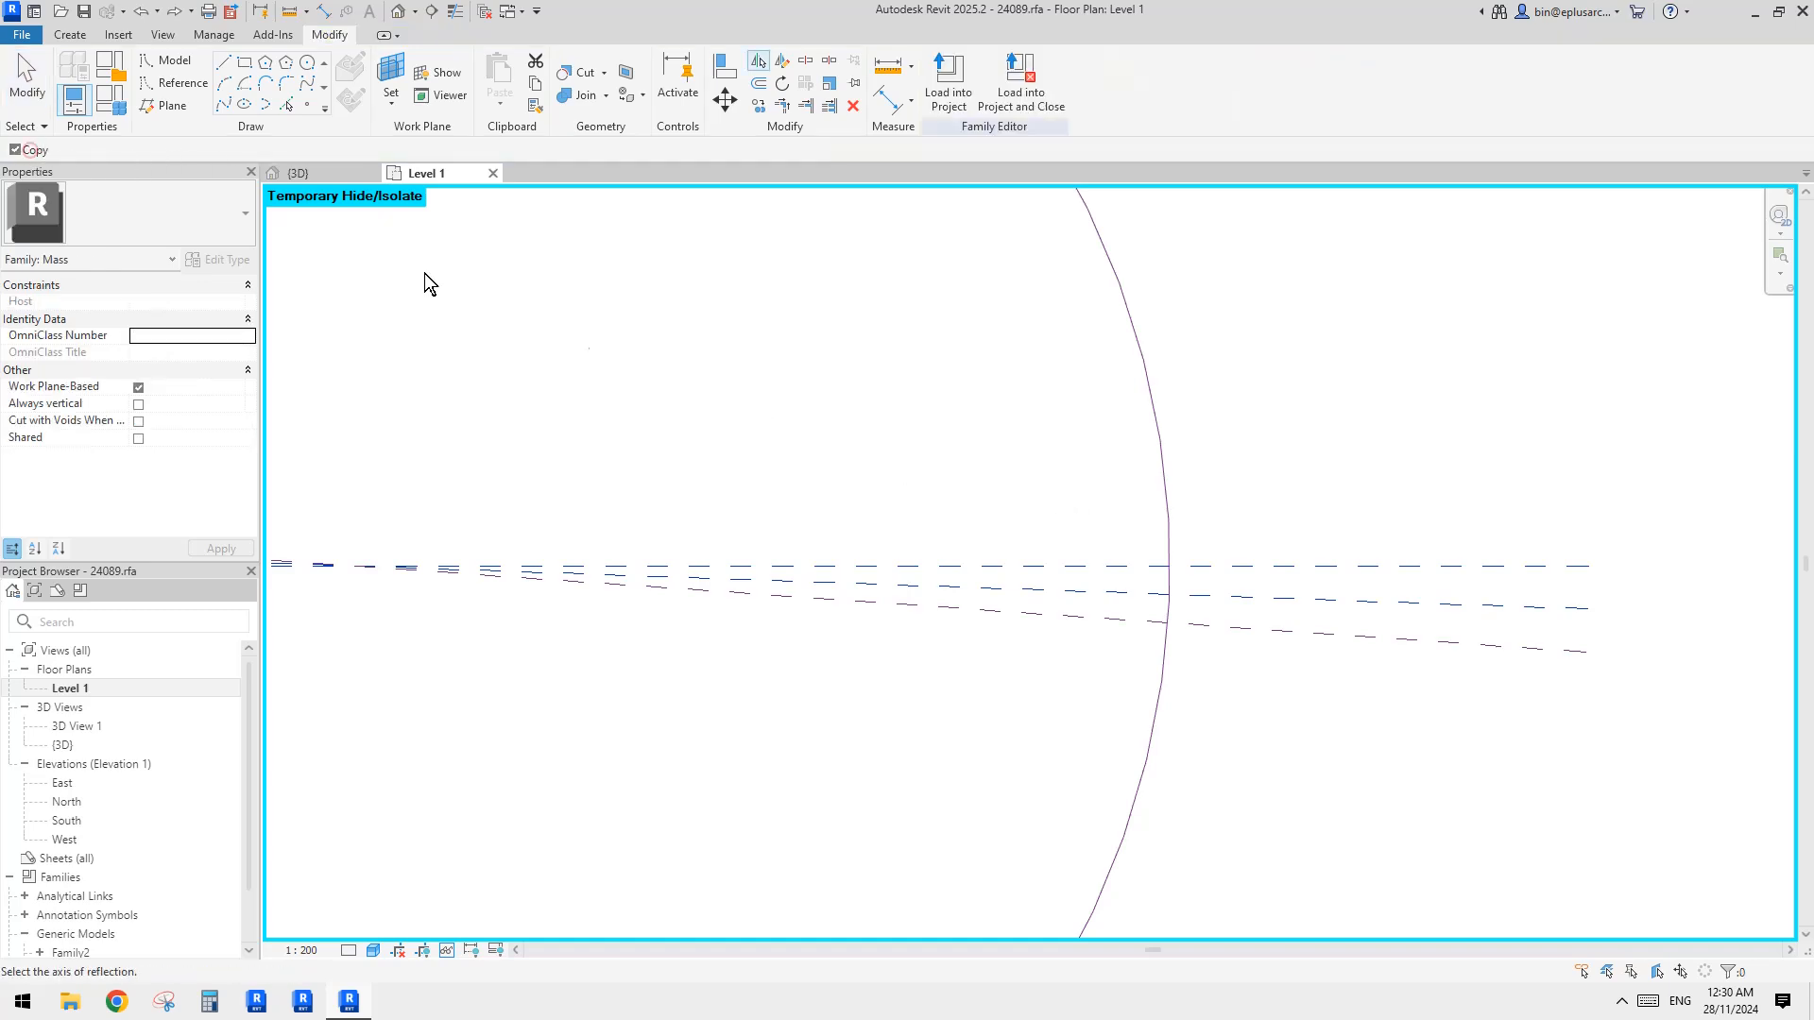
left_click(1051, 618)
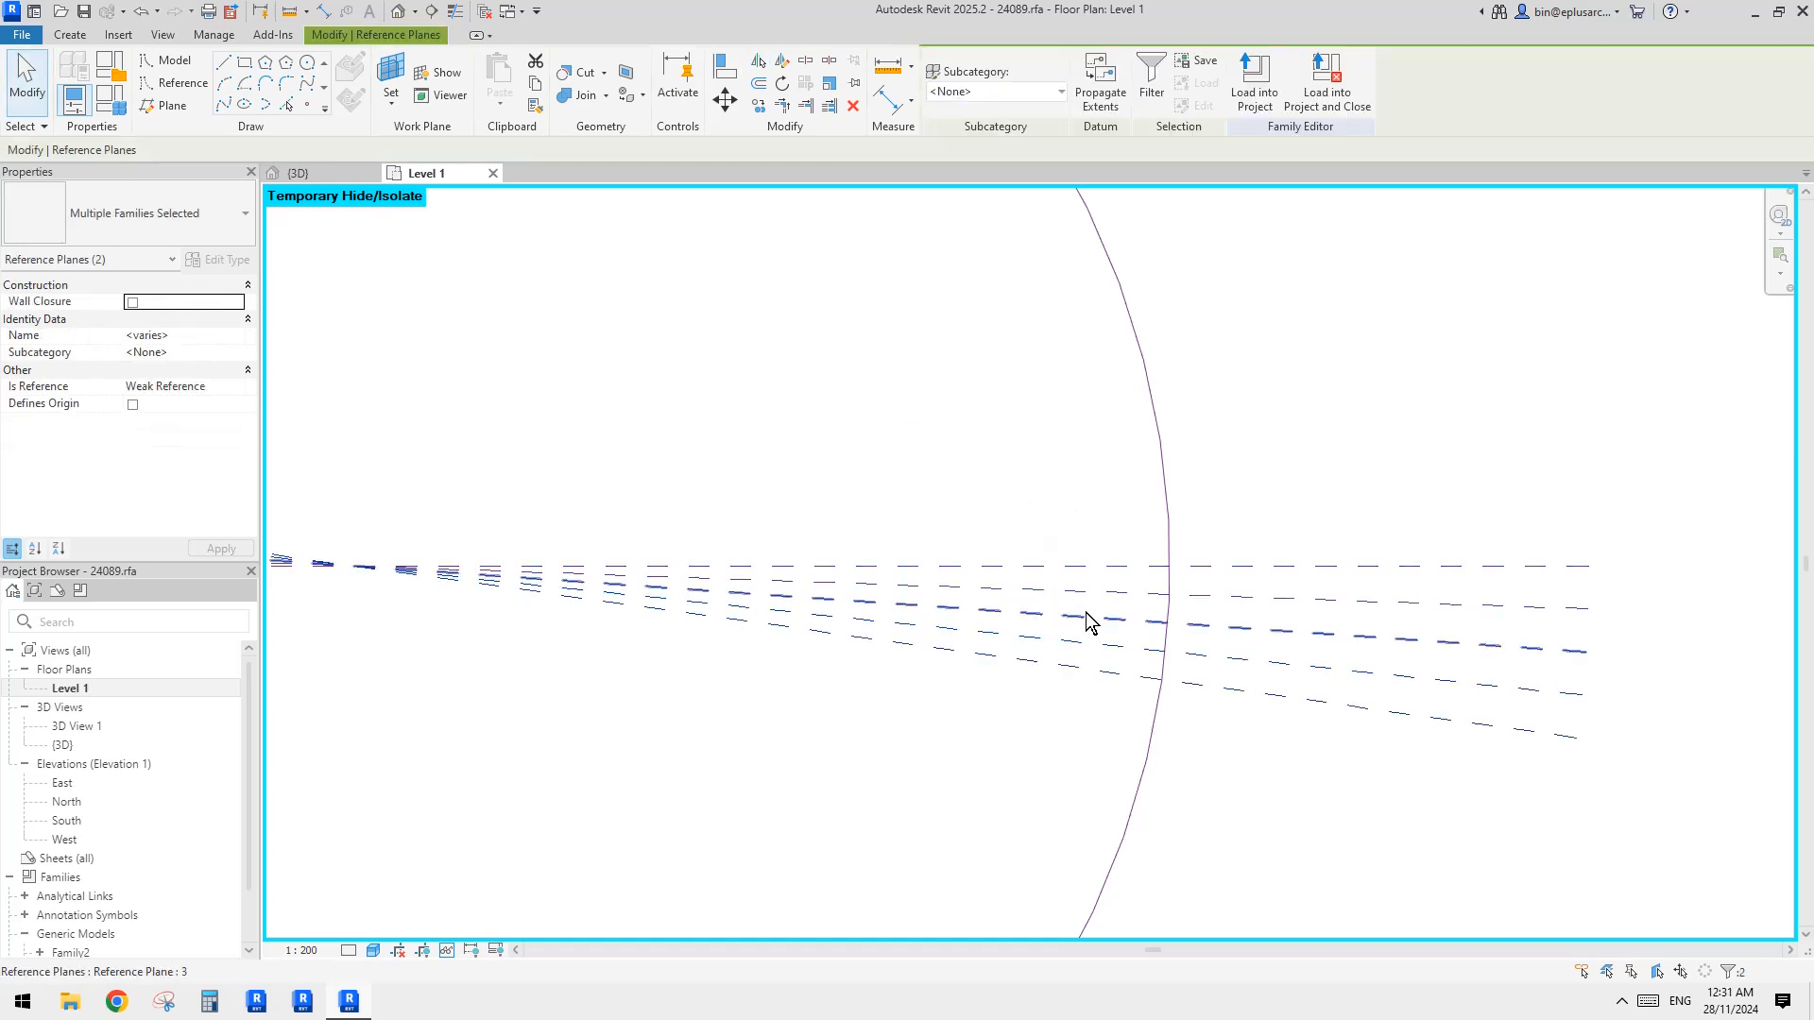
Mirror copies of the four sloping planes about horizontal plane 1, and copies of the upper eight planes about the lowest plane
left_click_drag(1048, 728, 1011, 586)
key("m")
key("m")
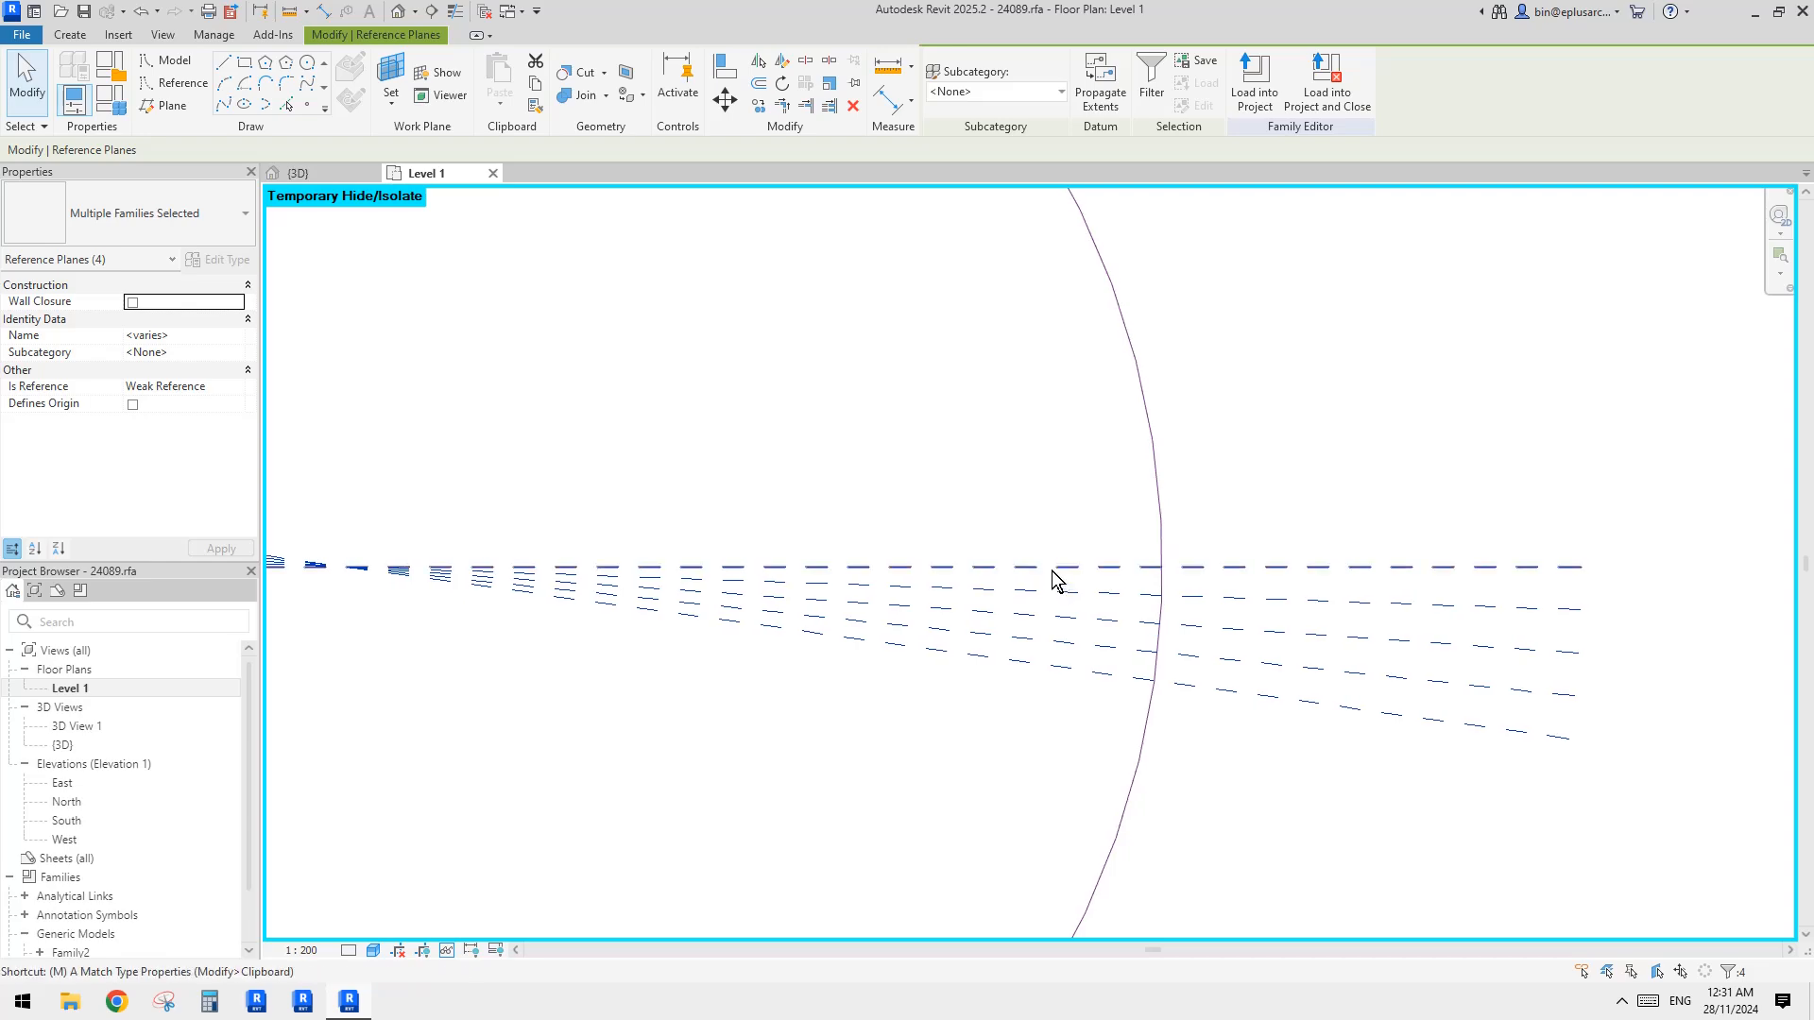
left_click(1057, 569)
left_click_drag(1012, 399, 941, 641)
key("m")
key("m")
left_click(972, 660)
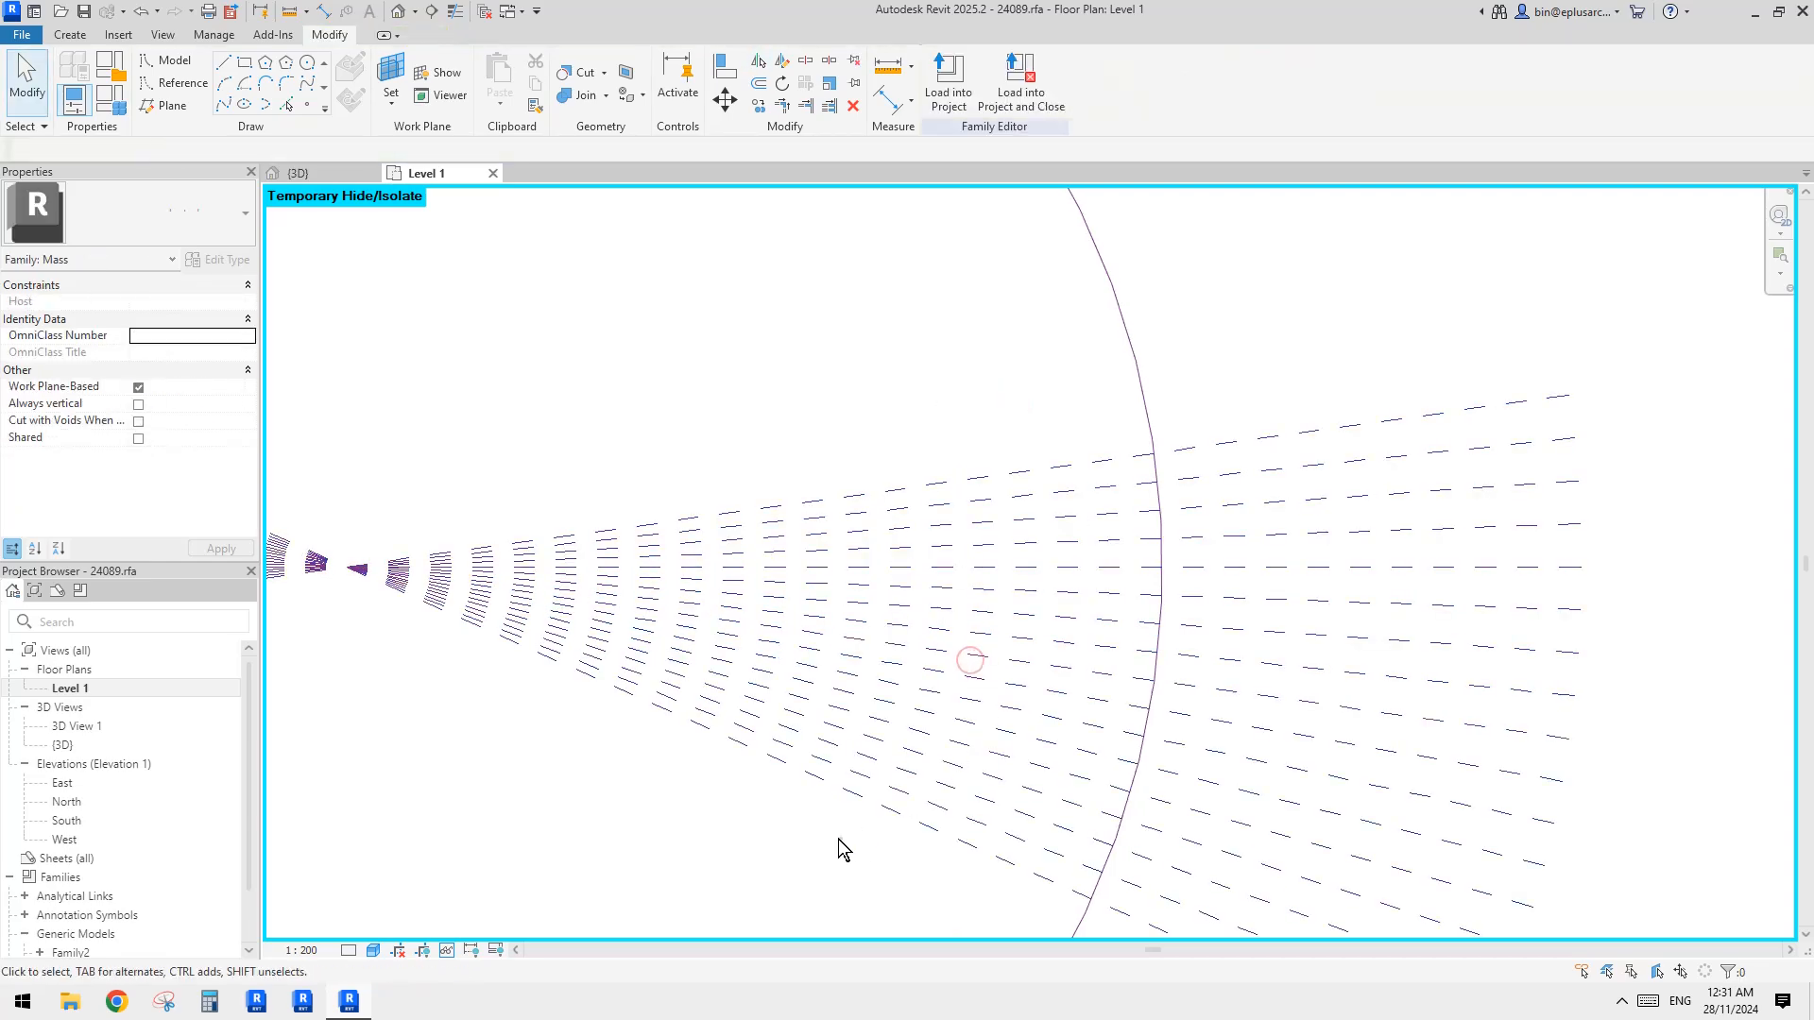
Mirror copies of the lower 16 reference planes about the uppermost plane of the fan
left_click(775, 516)
left_click_drag(917, 882, 858, 506)
middle_click_drag(875, 581, 898, 567)
key("m")
key("m")
left_click(904, 484)
scroll(908, 475, "down", 1)
middle_click_drag(797, 334, 818, 429)
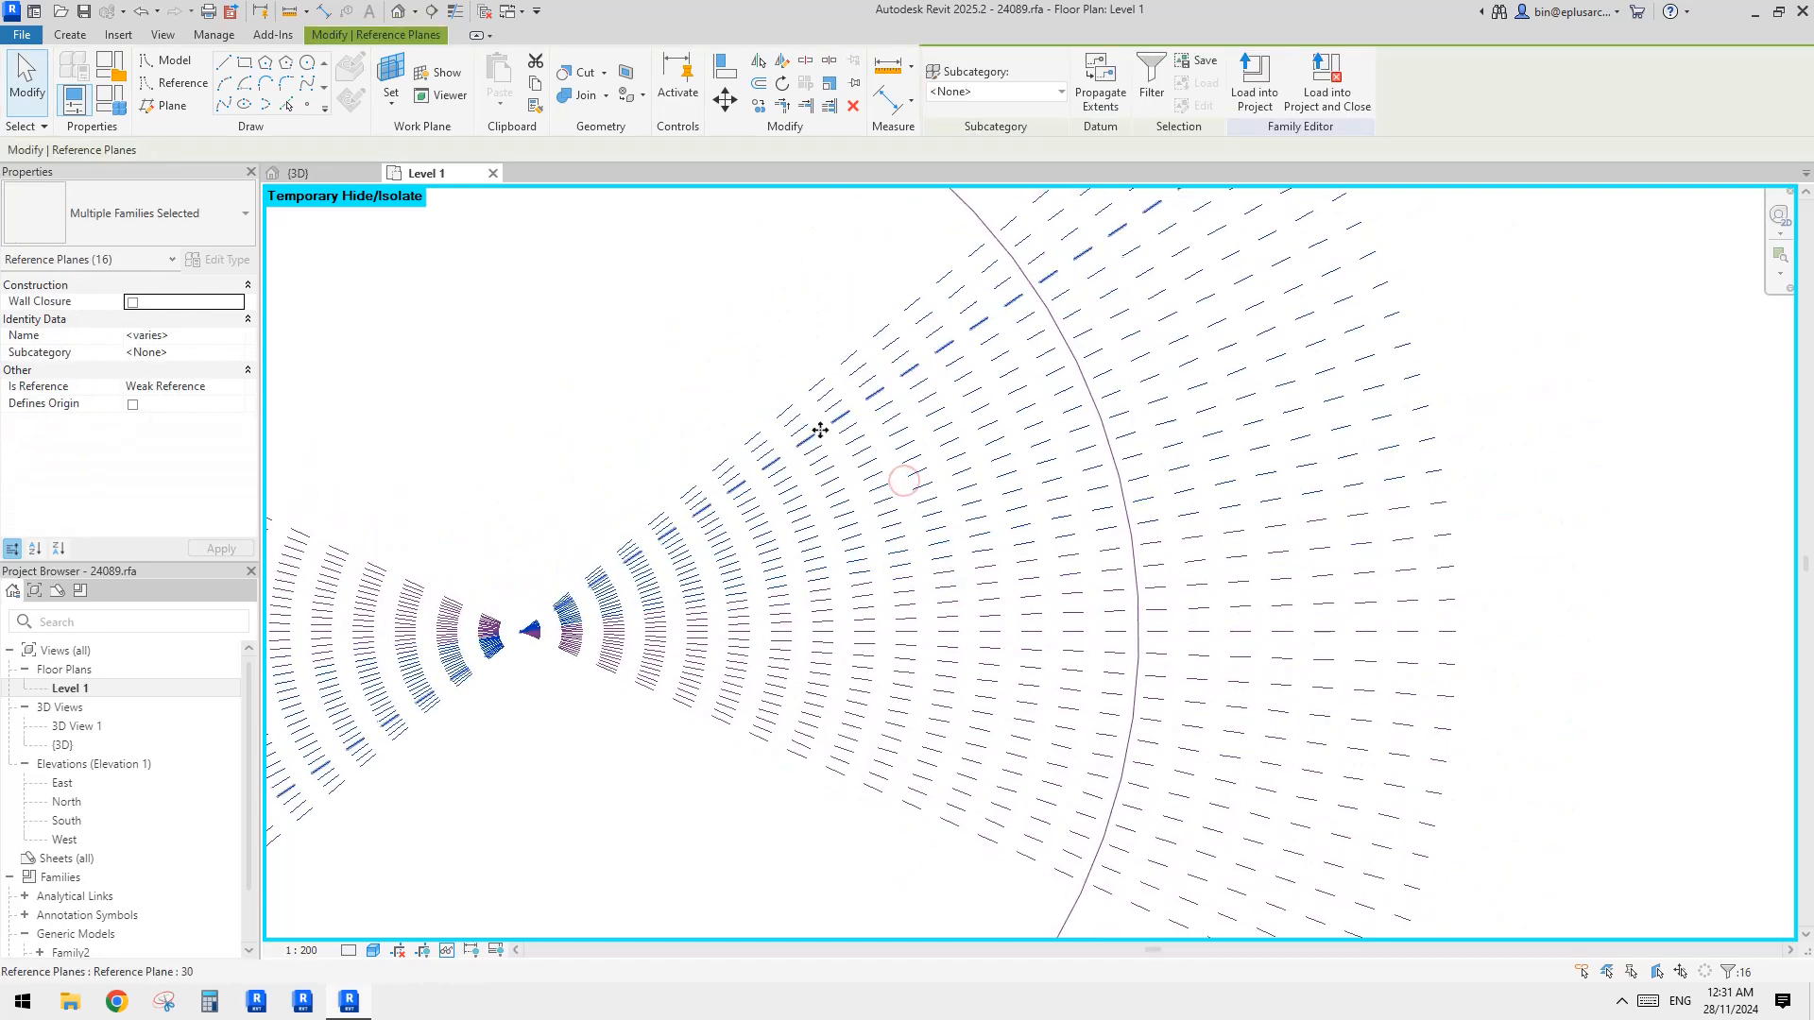
Mirror copies of the lower 32 reference planes about the fan's uppermost plane and clear the selection
left_click(892, 875)
left_click_drag(888, 867, 803, 408)
middle_click_drag(845, 436, 845, 445)
key("m")
key("m")
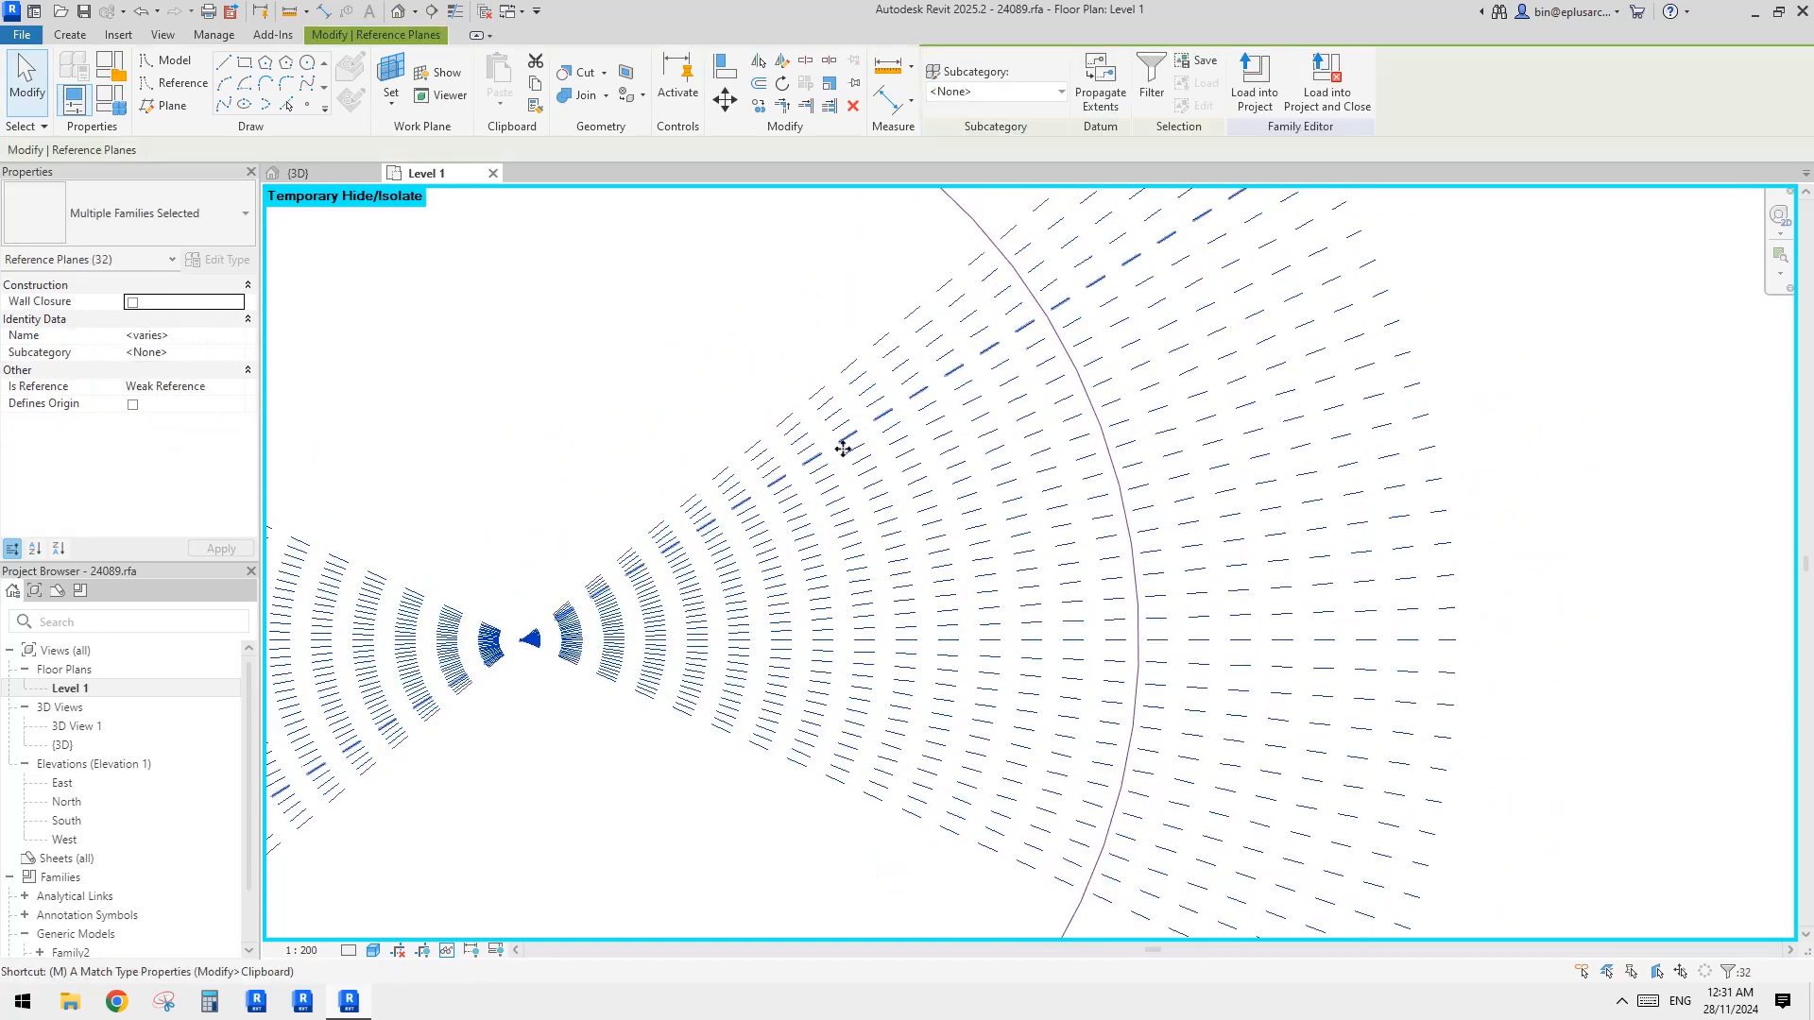
left_click(823, 387)
scroll(736, 649, "down", 1)
middle_click_drag(736, 649, 945, 546)
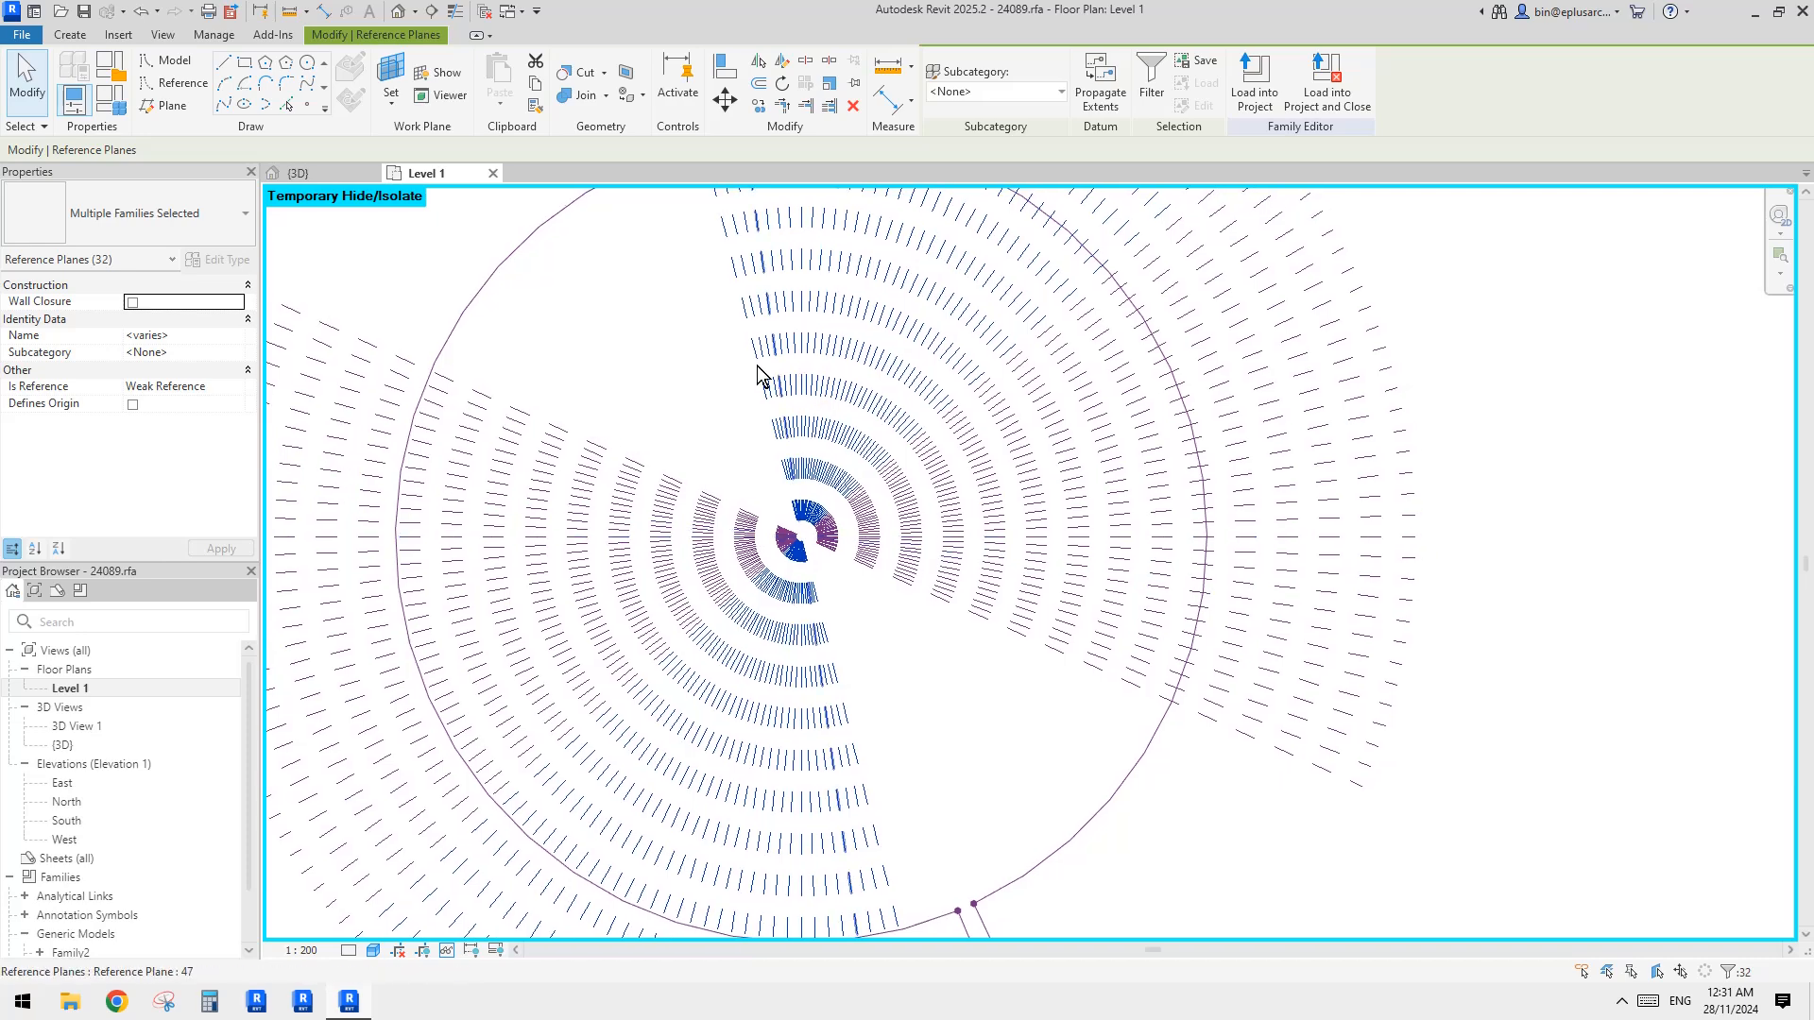
middle_click_drag(799, 451, 917, 587)
key("Escape")
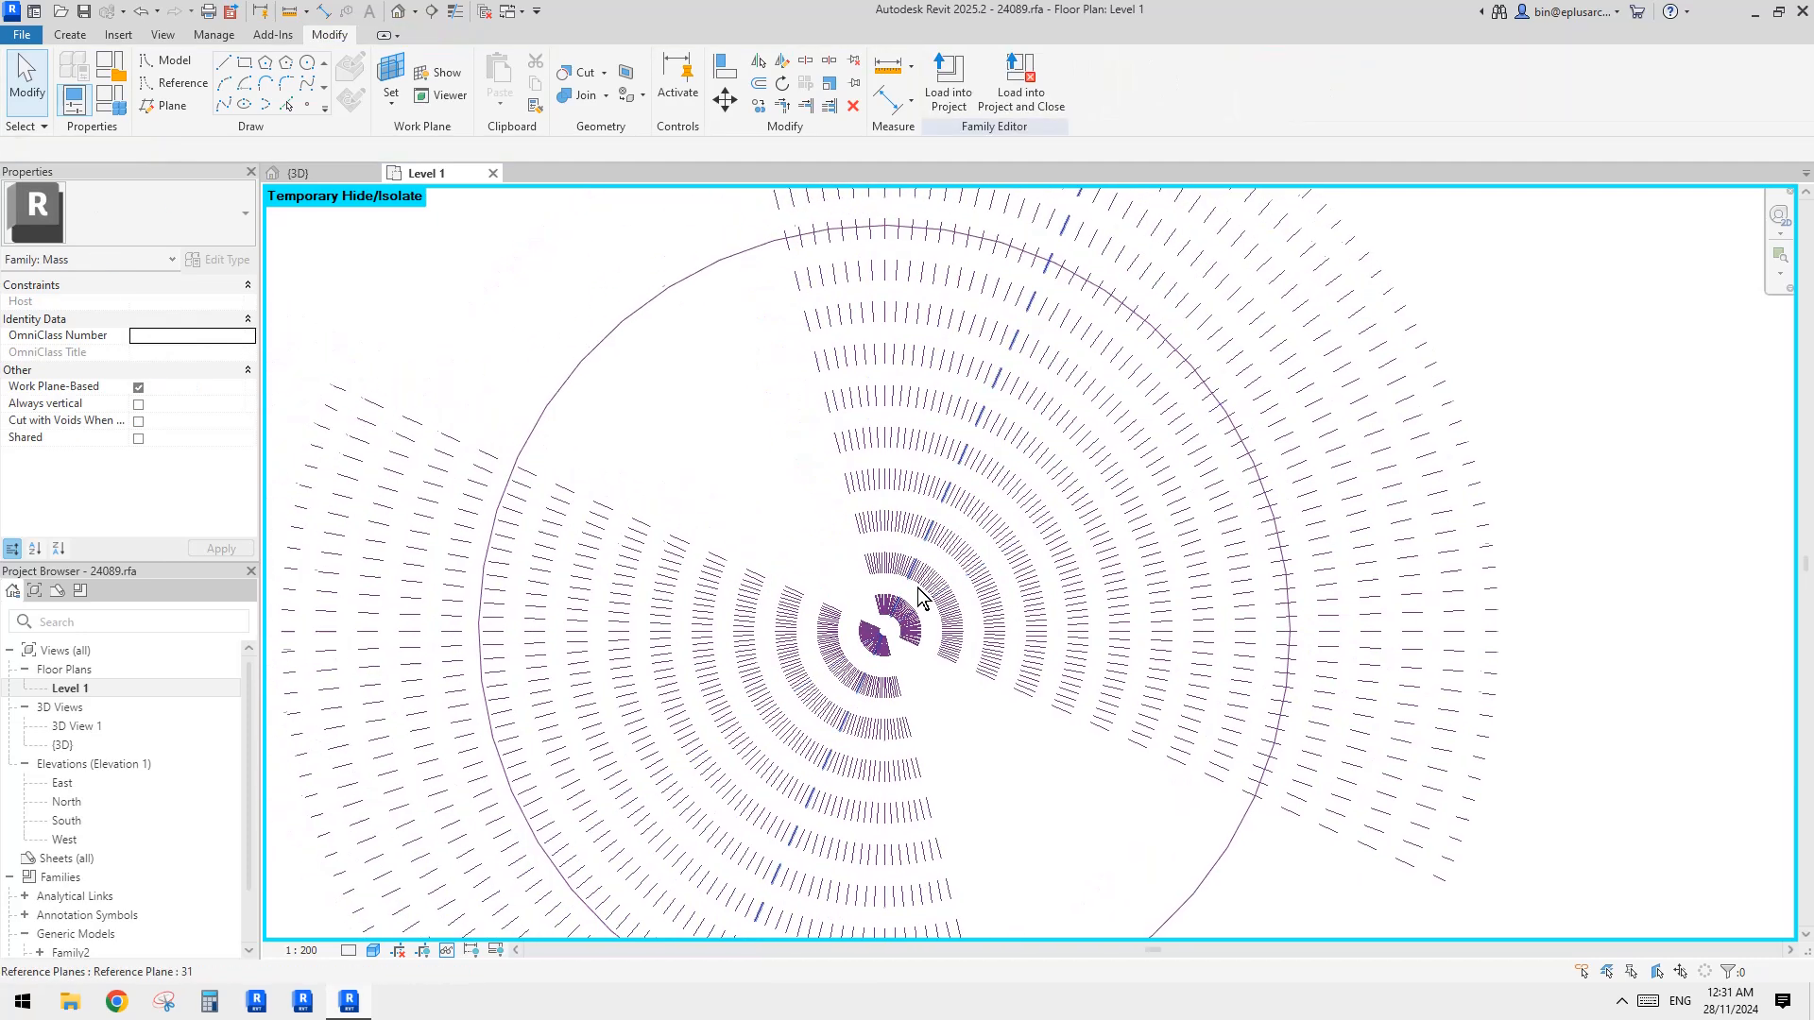
Mirror copies of the 20 reference planes next to the fan's counterclockwise edge about that edge plane, extending it into the remaining gap
middle_click_drag(928, 325, 933, 366)
scroll(1013, 412, "up", 2)
middle_click_drag(1013, 412, 1033, 430)
scroll(1068, 397, "up", 2)
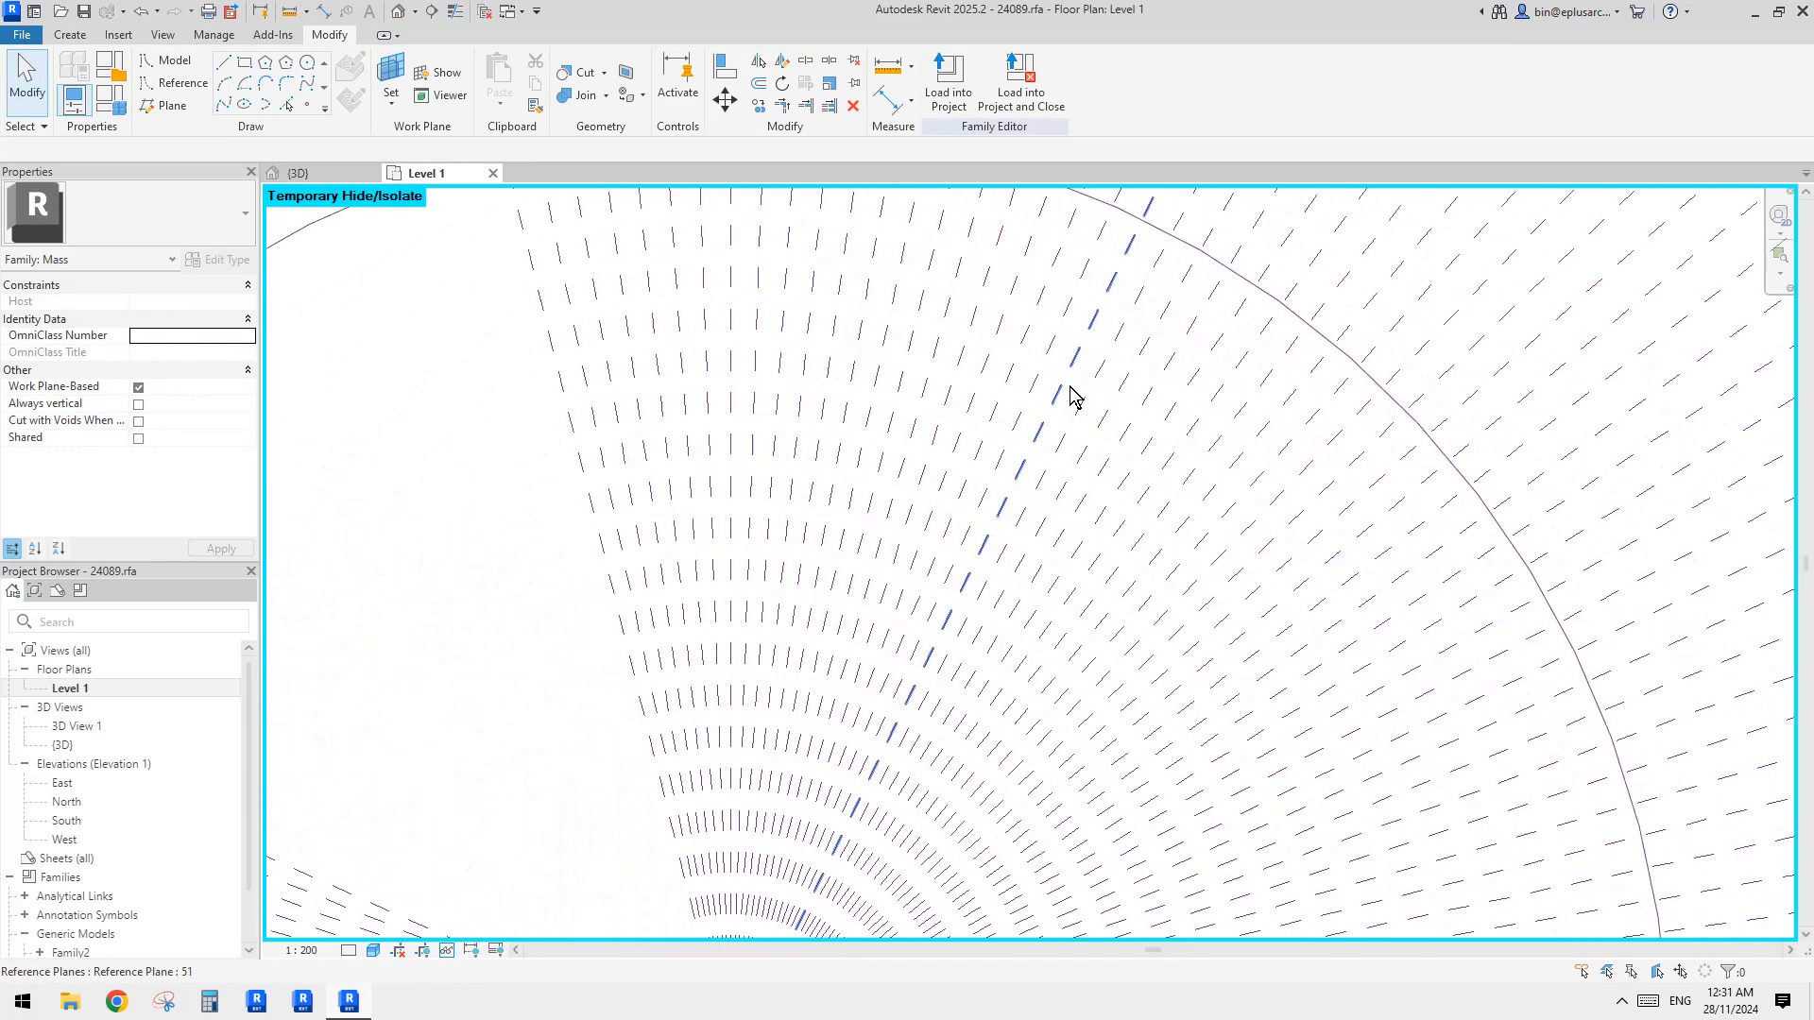
left_click_drag(1070, 388, 574, 340)
scroll(794, 406, "down", 2)
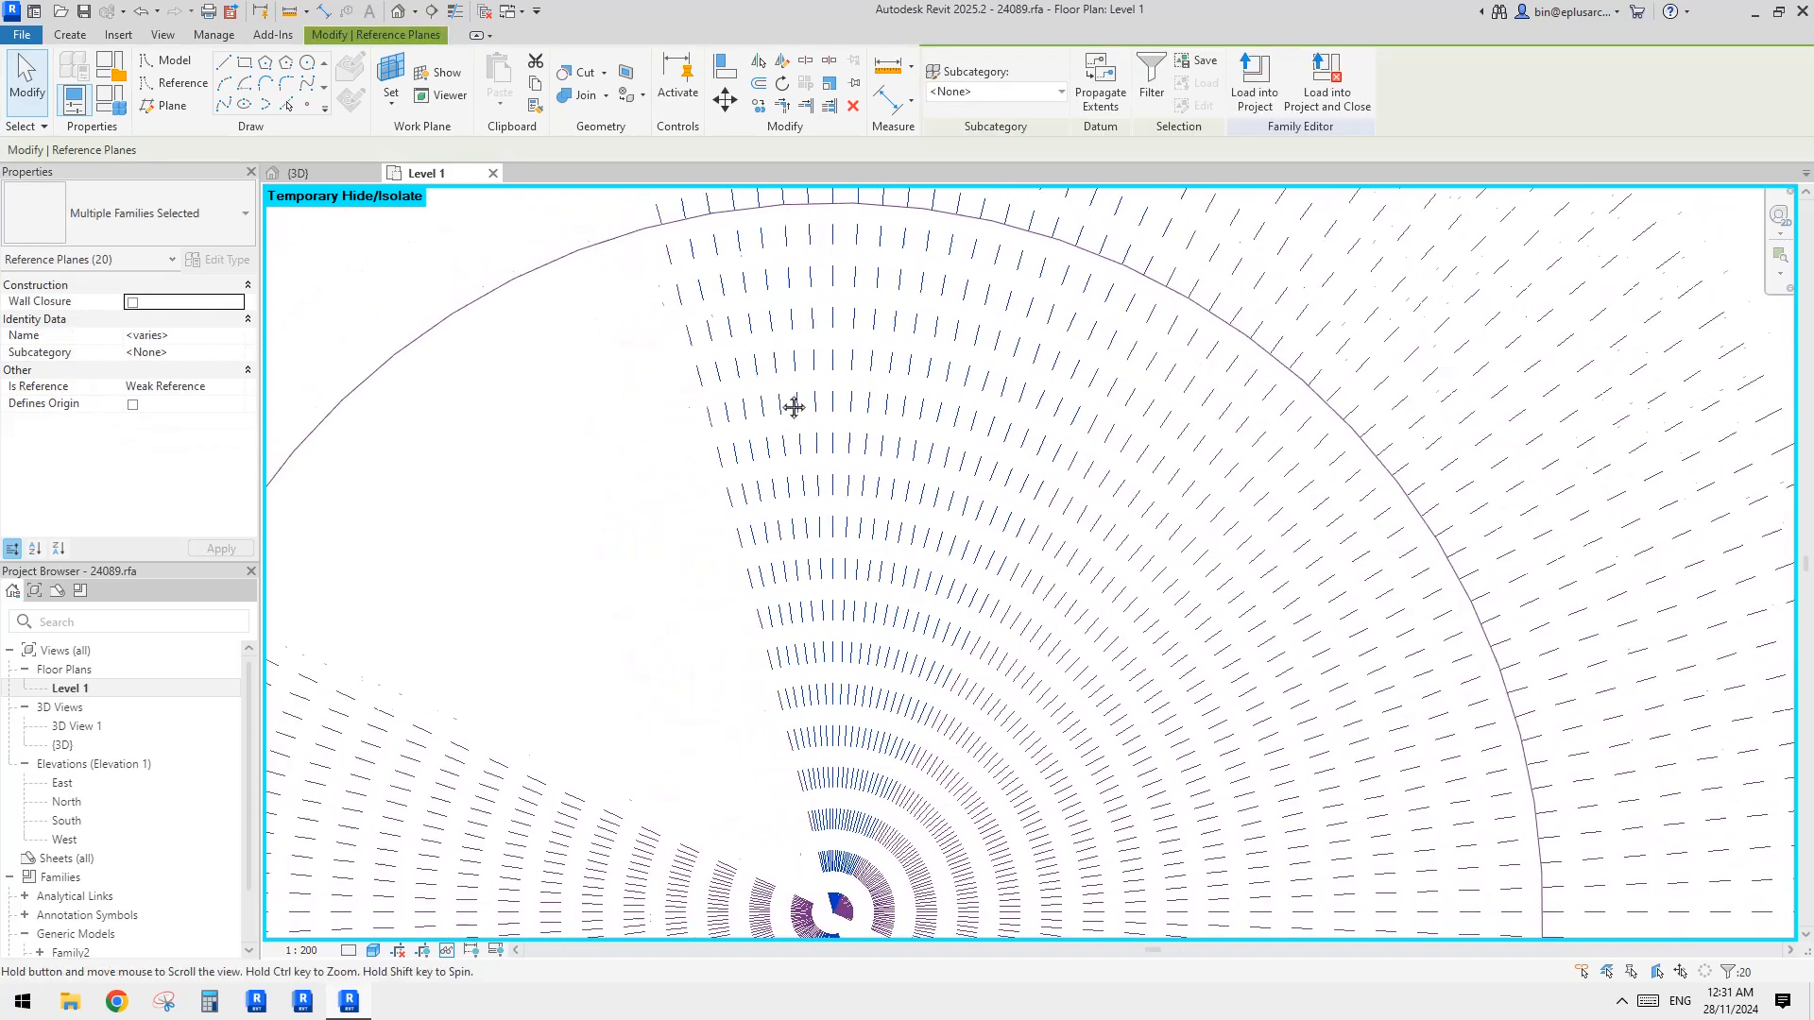
key("m")
key("m")
scroll(628, 445, "up", 5)
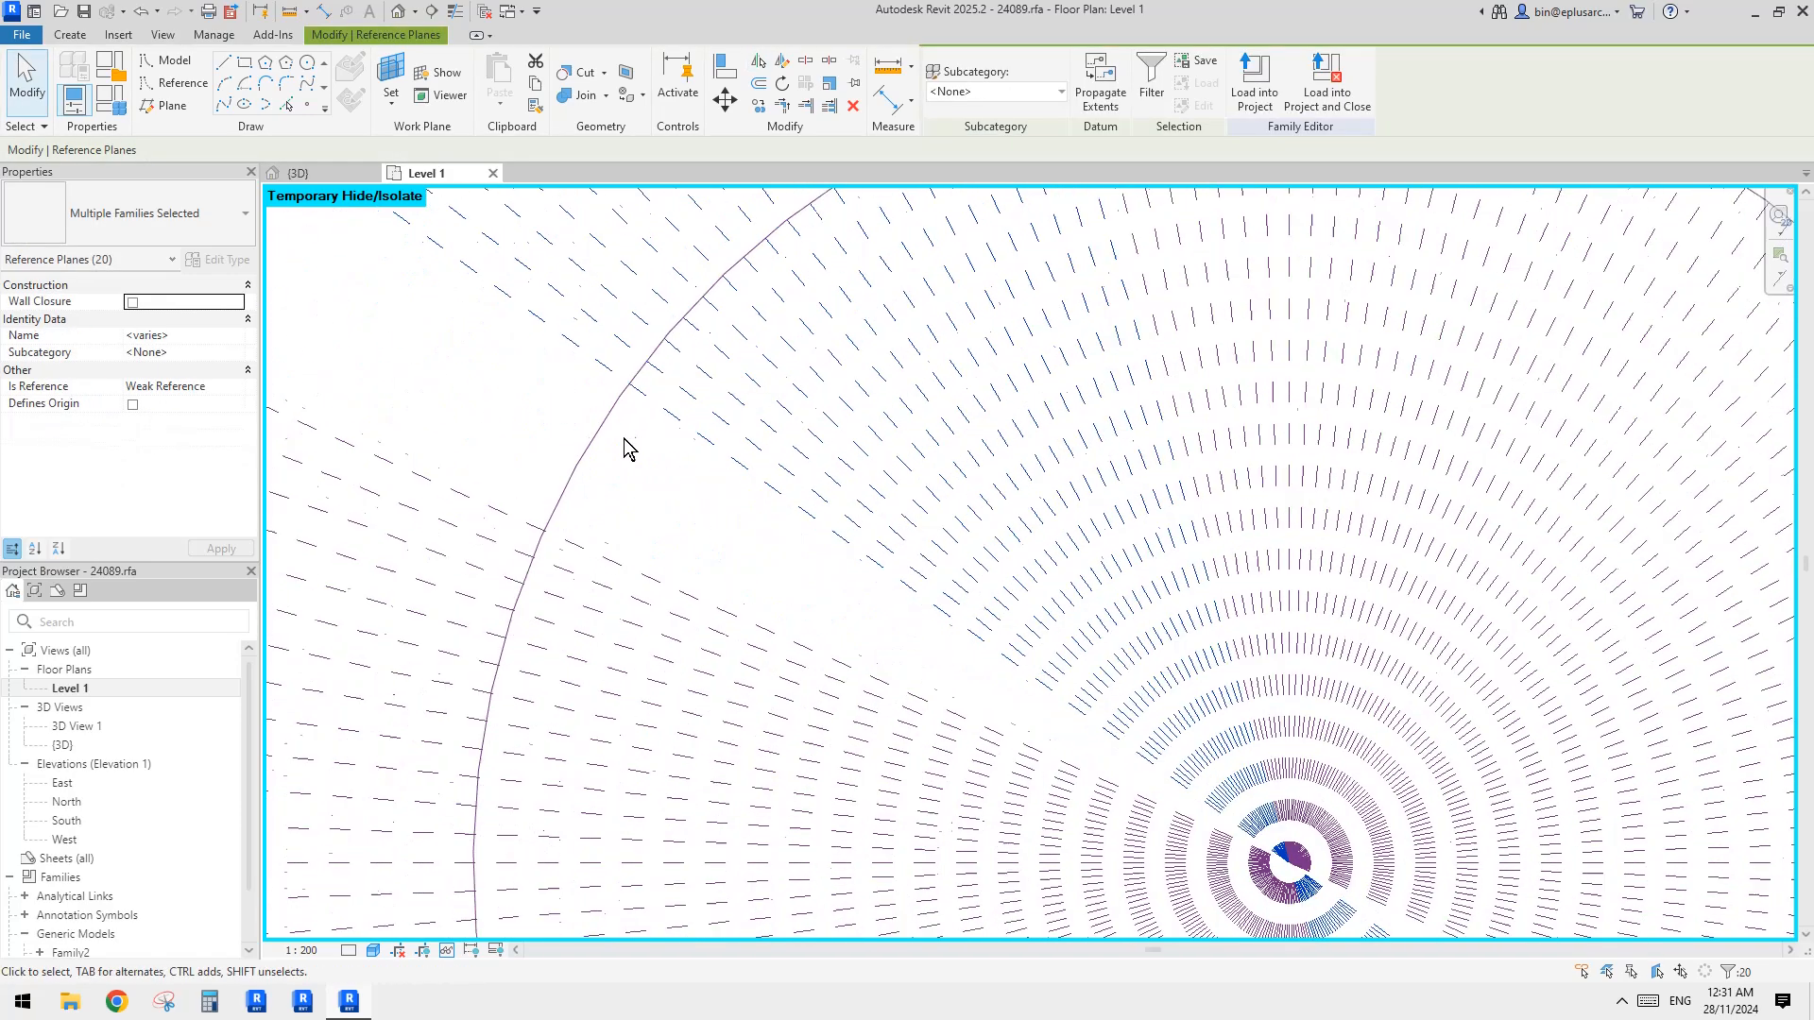
left_click(827, 266)
key("h")
key("h")
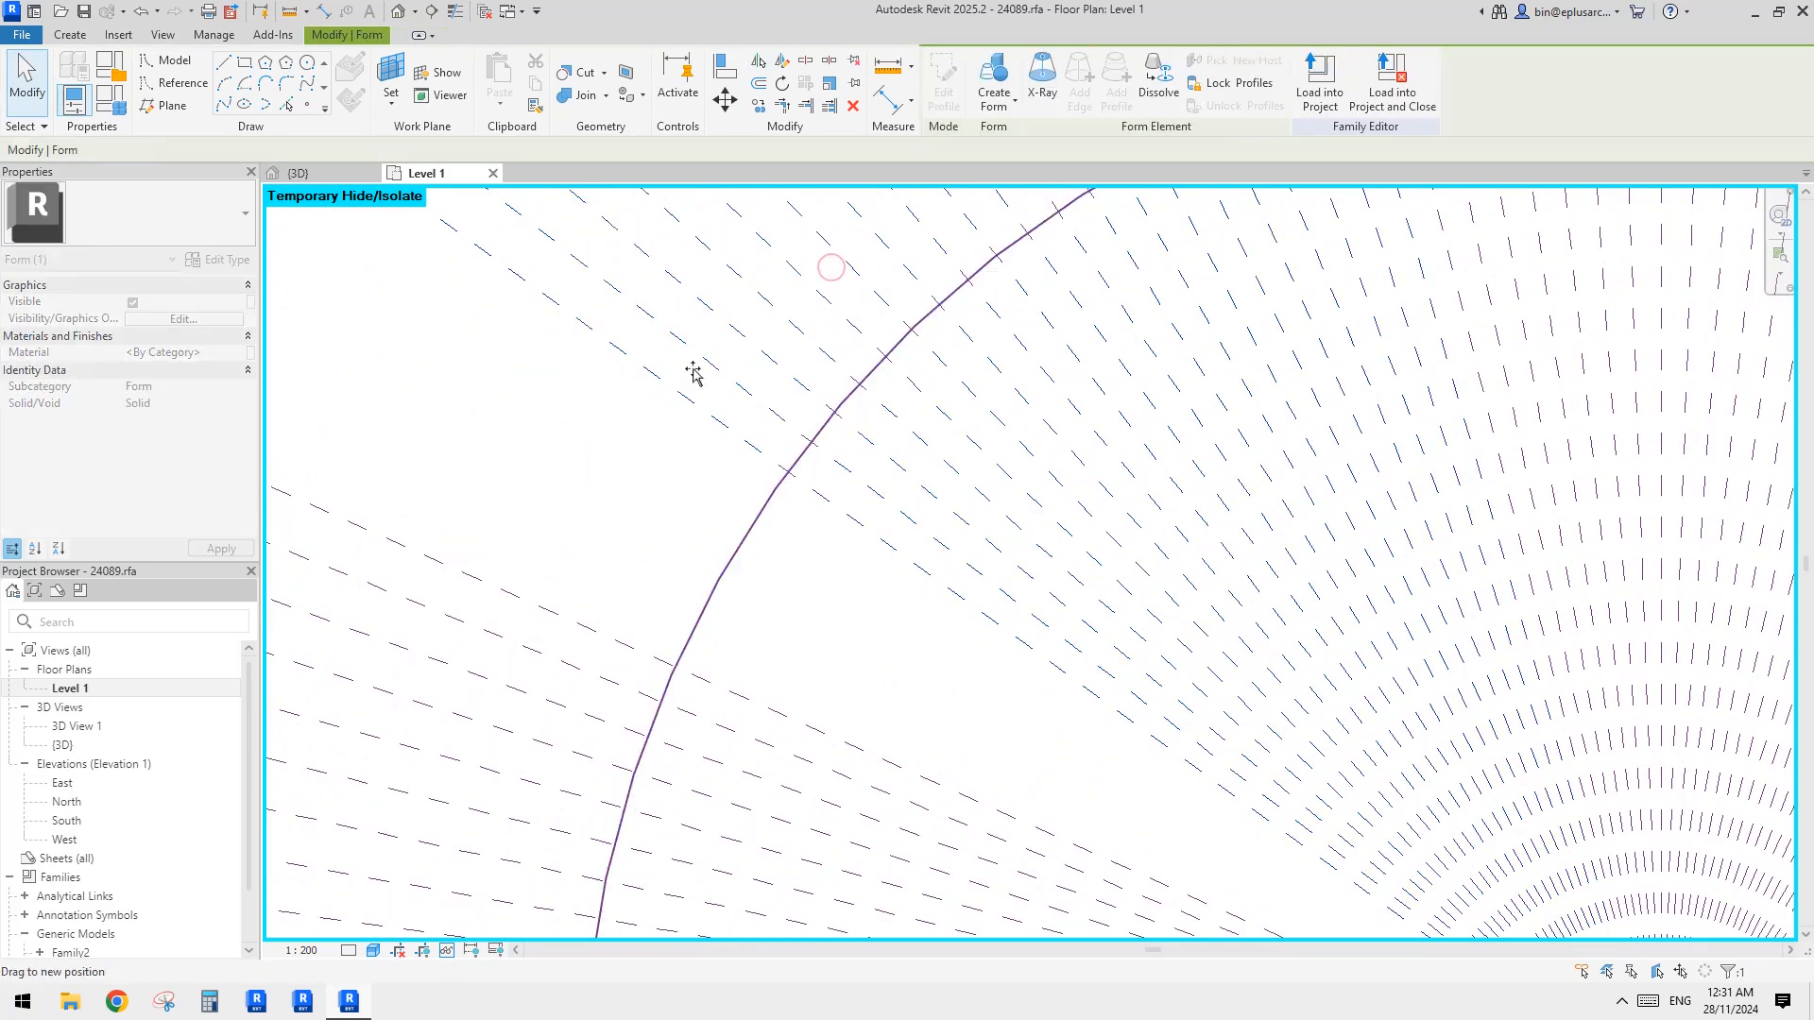
Mirror copies of the four reference planes beside the remaining gap about the plane at its edge
left_click_drag(998, 440, 899, 540)
middle_click_drag(901, 538, 893, 538)
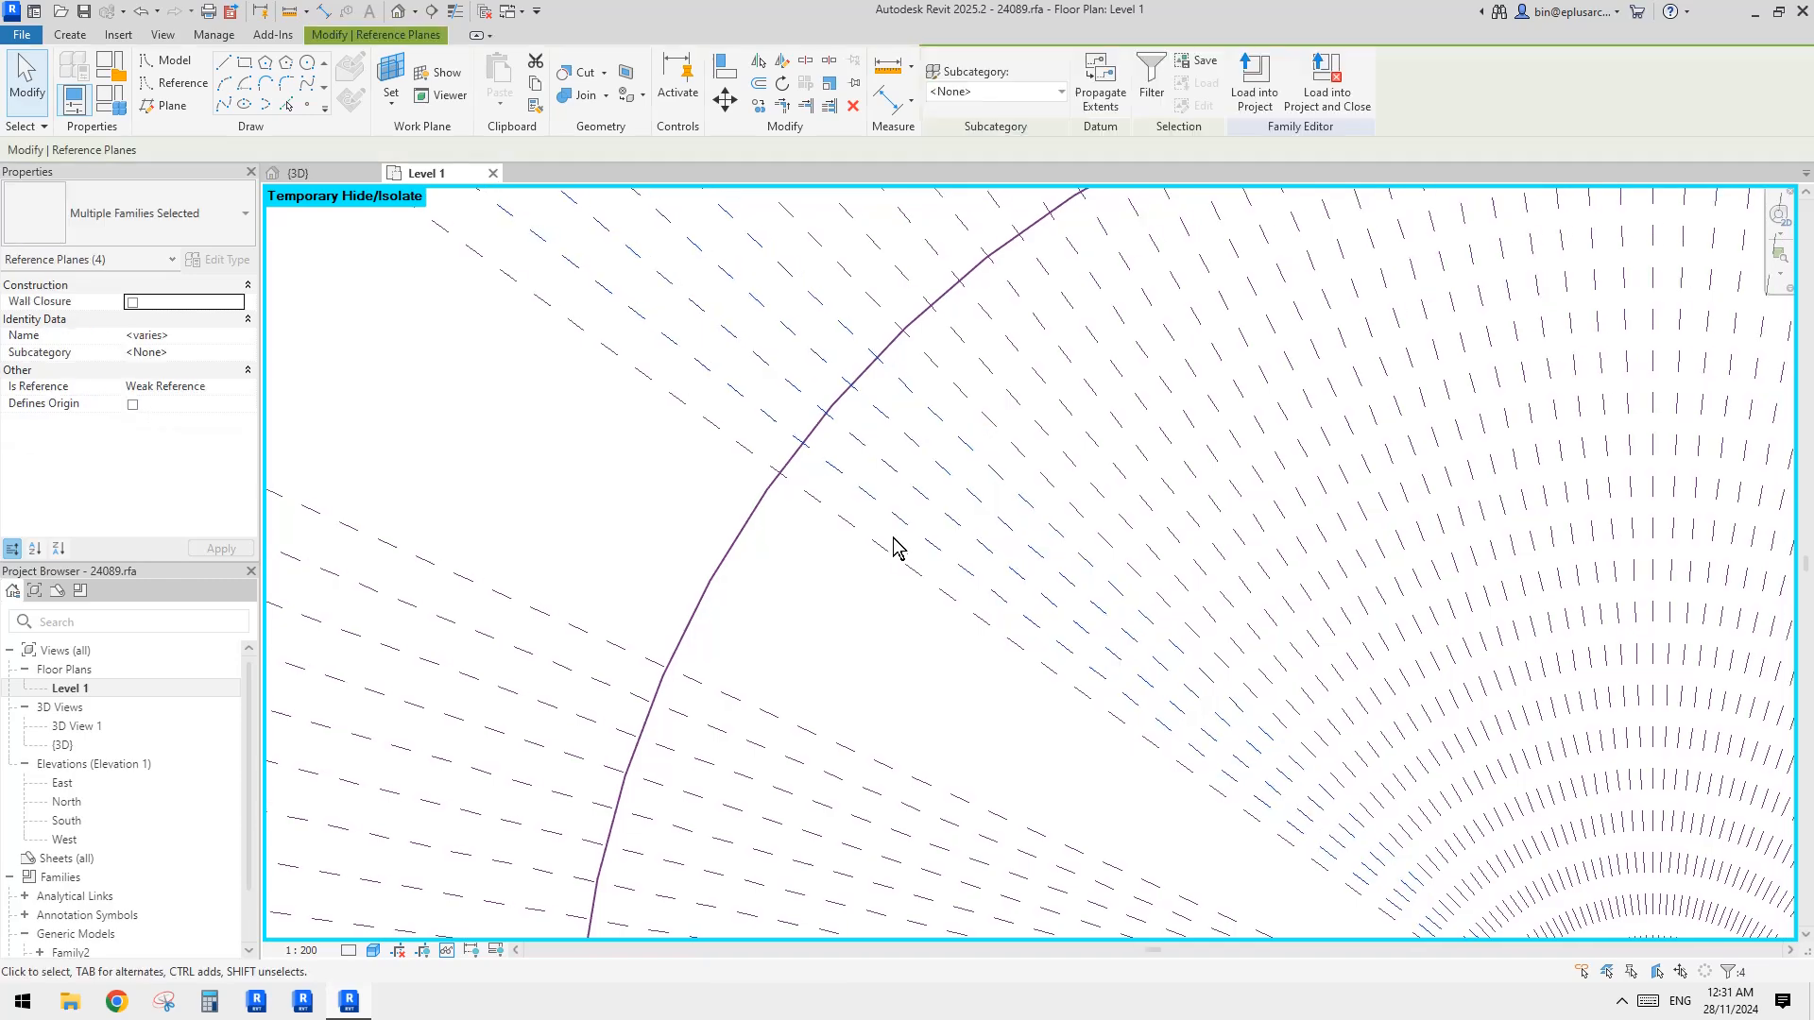
key("m")
key("m")
left_click(870, 542)
scroll(899, 648, "up", 2)
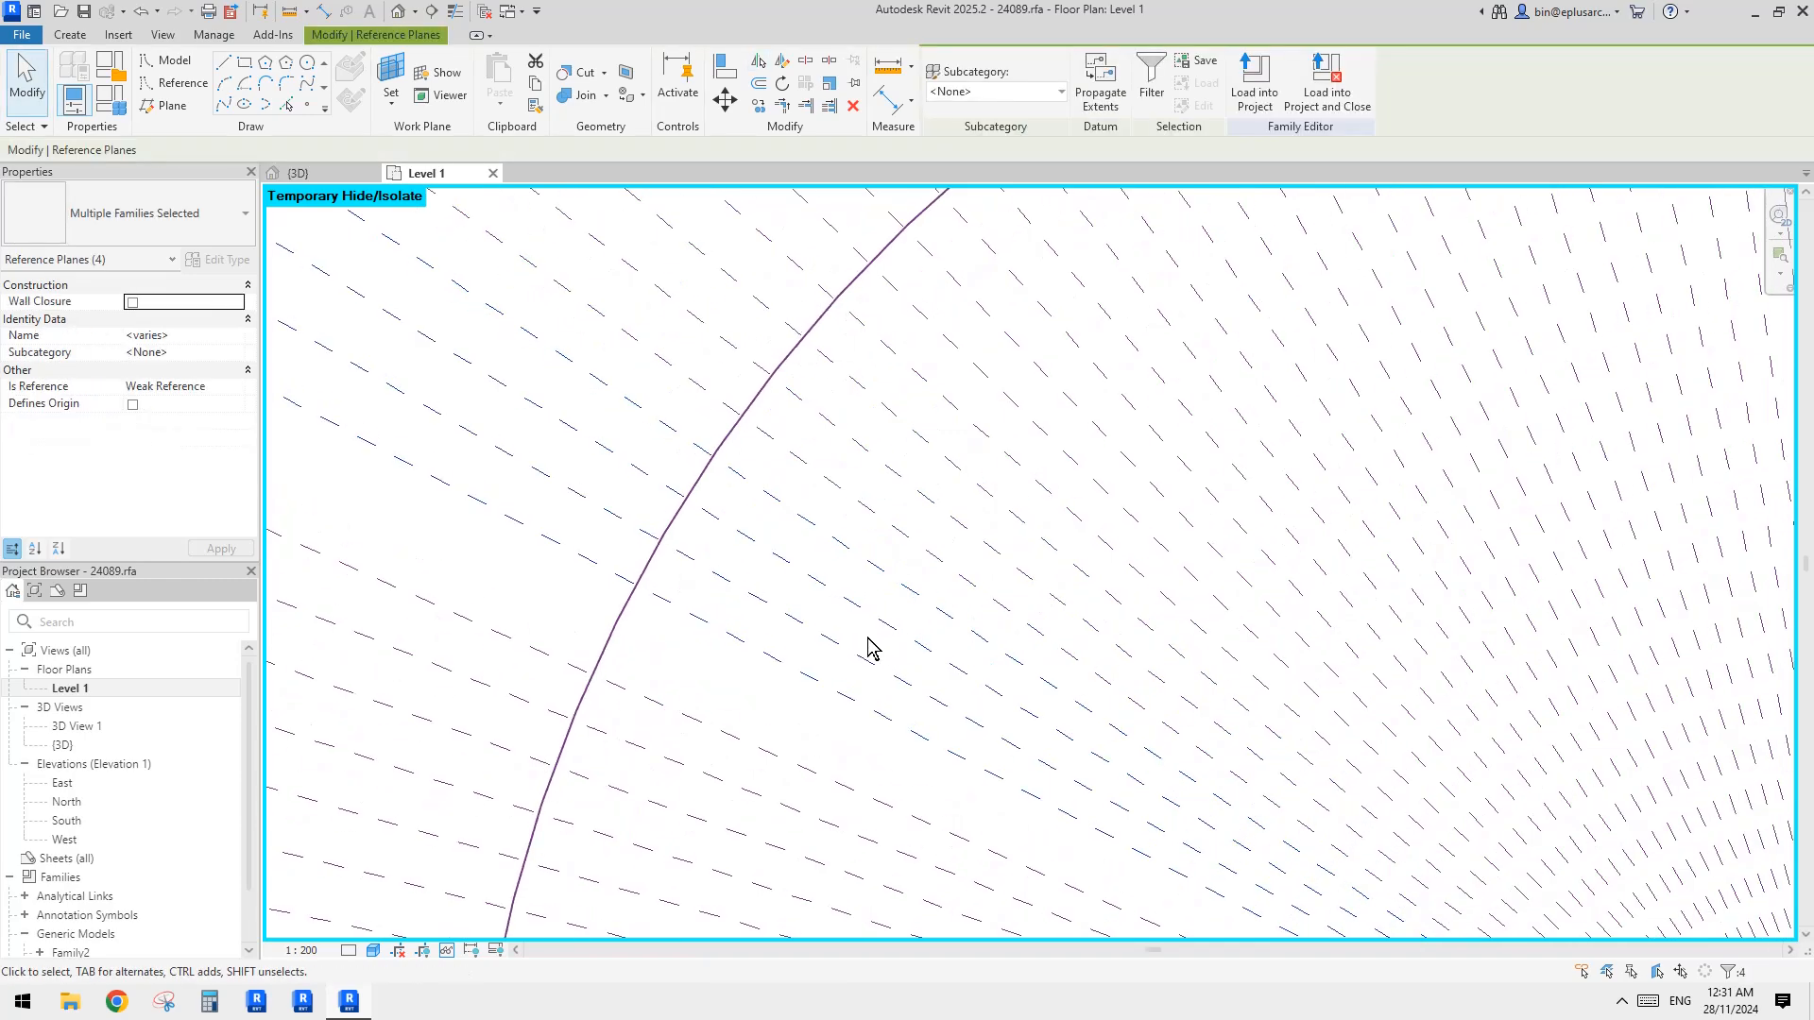
Mirror a copy of the single plane next to the gap's edge plane about that edge plane to close the ring
left_click(858, 651)
key("m")
key("m")
left_click(837, 699)
Examine the full ring of radial reference planes, selecting planes 21 and 29 to check them
scroll(927, 384, "down", 5)
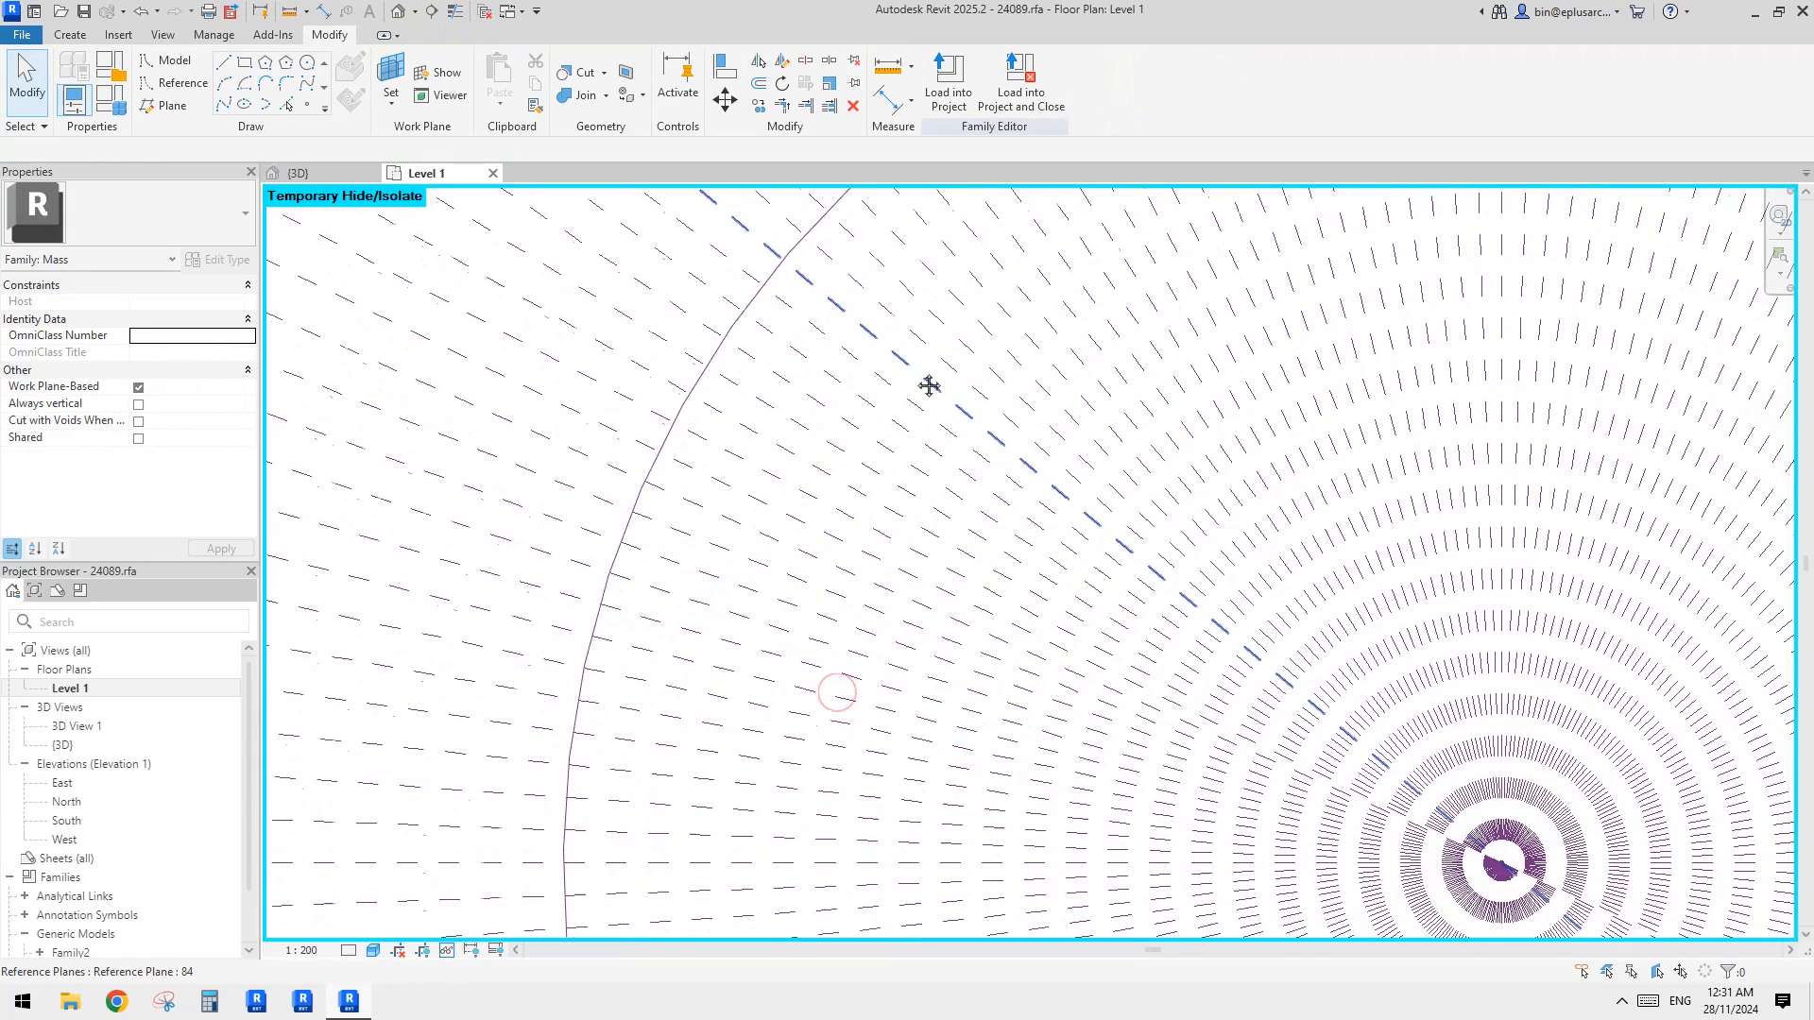
middle_click_drag(1081, 470, 909, 383)
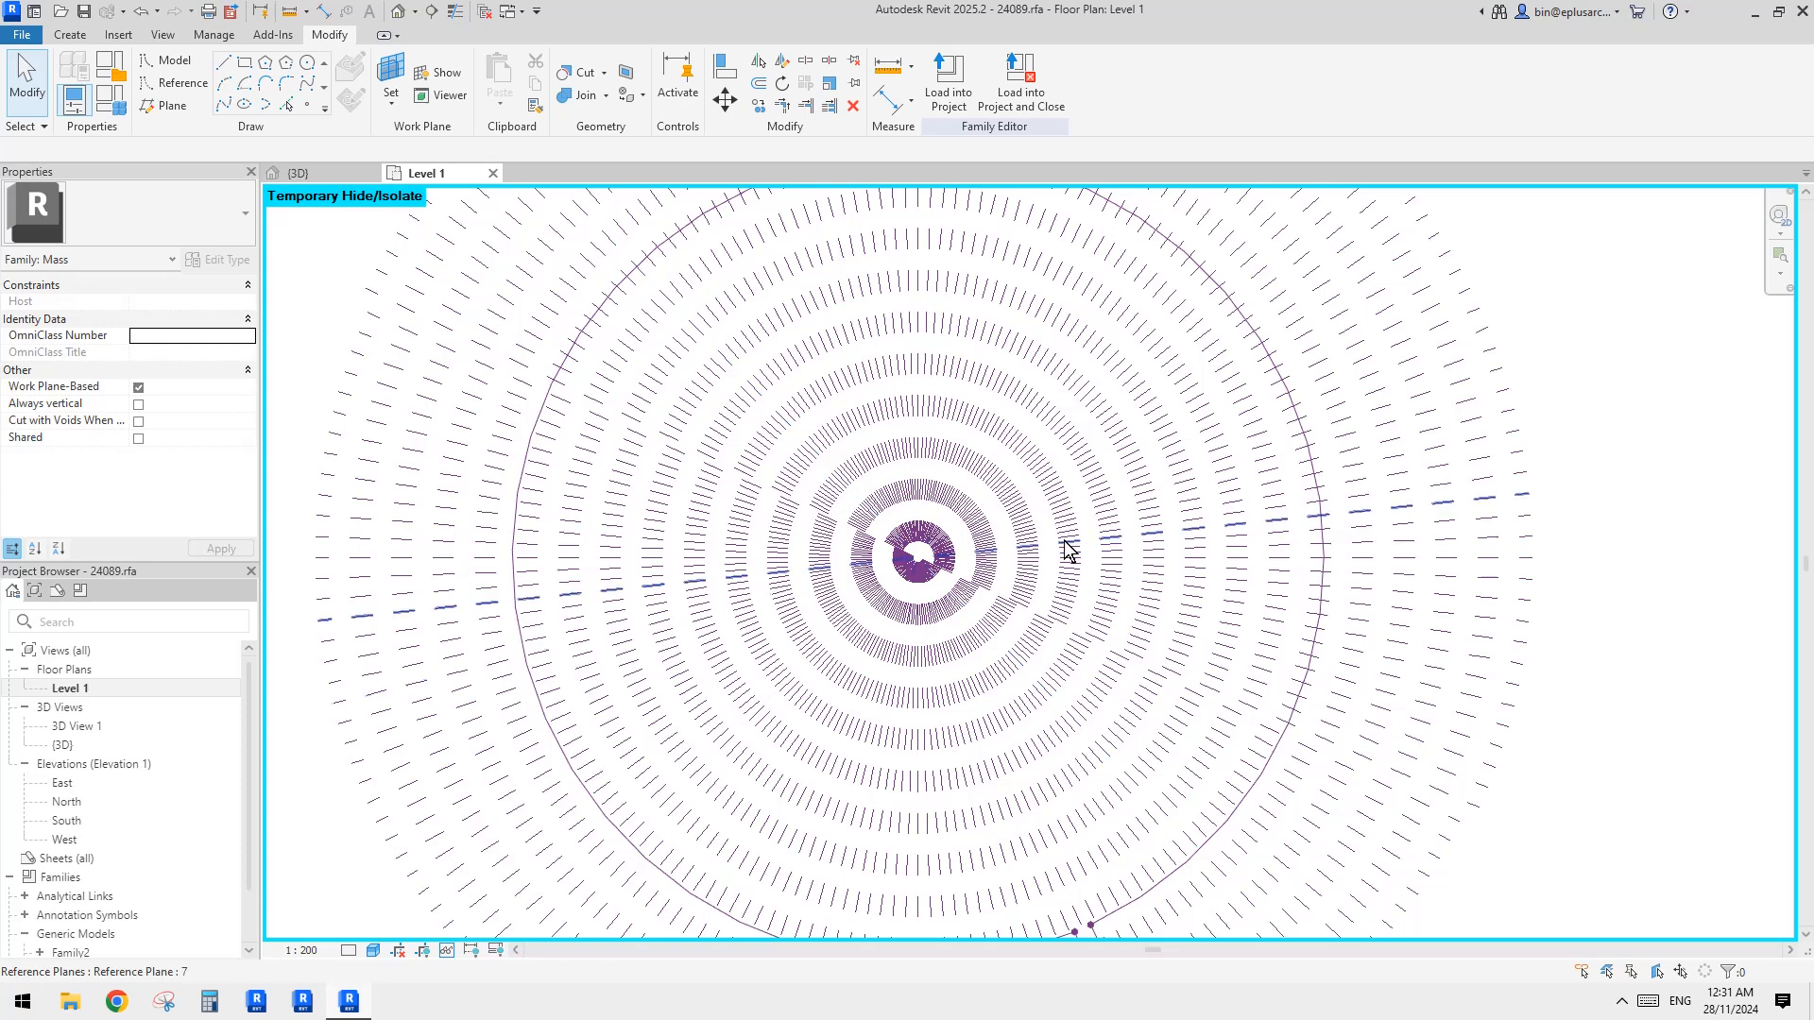
scroll(1062, 531, "down", 1)
middle_click_drag(1062, 531, 984, 552)
left_click(1292, 453)
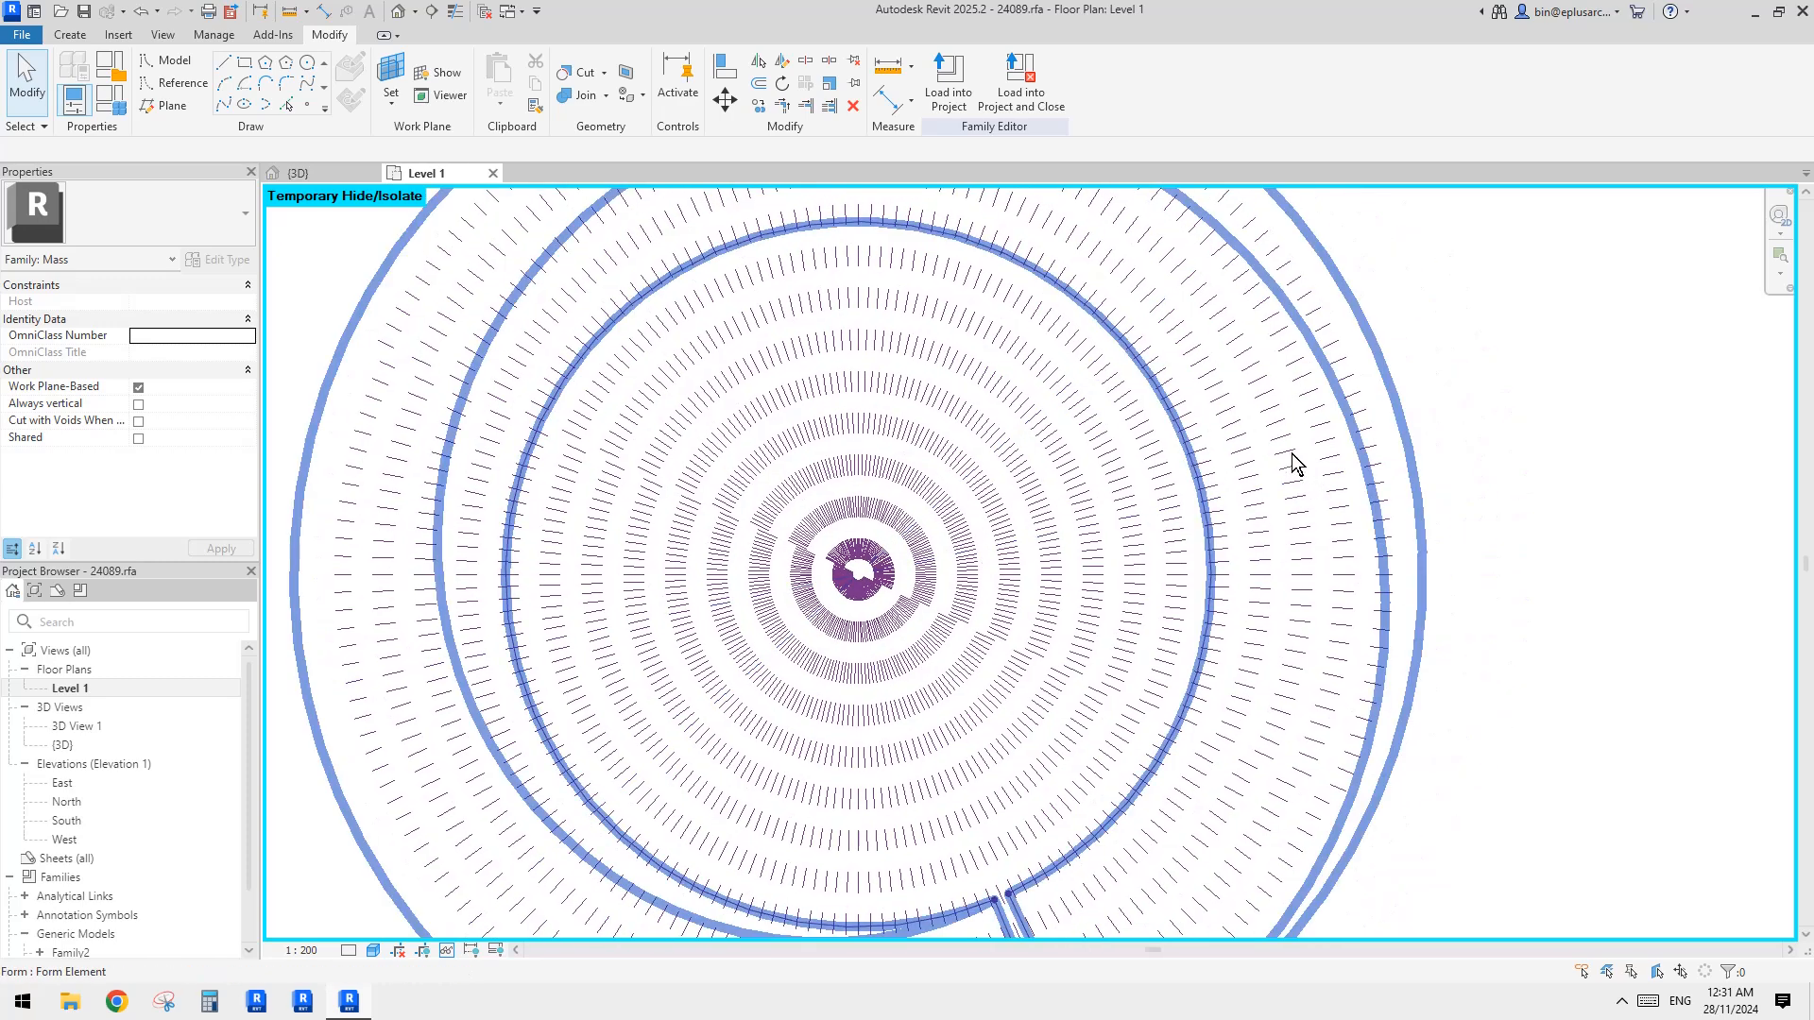
key("Escape")
left_click(1148, 450)
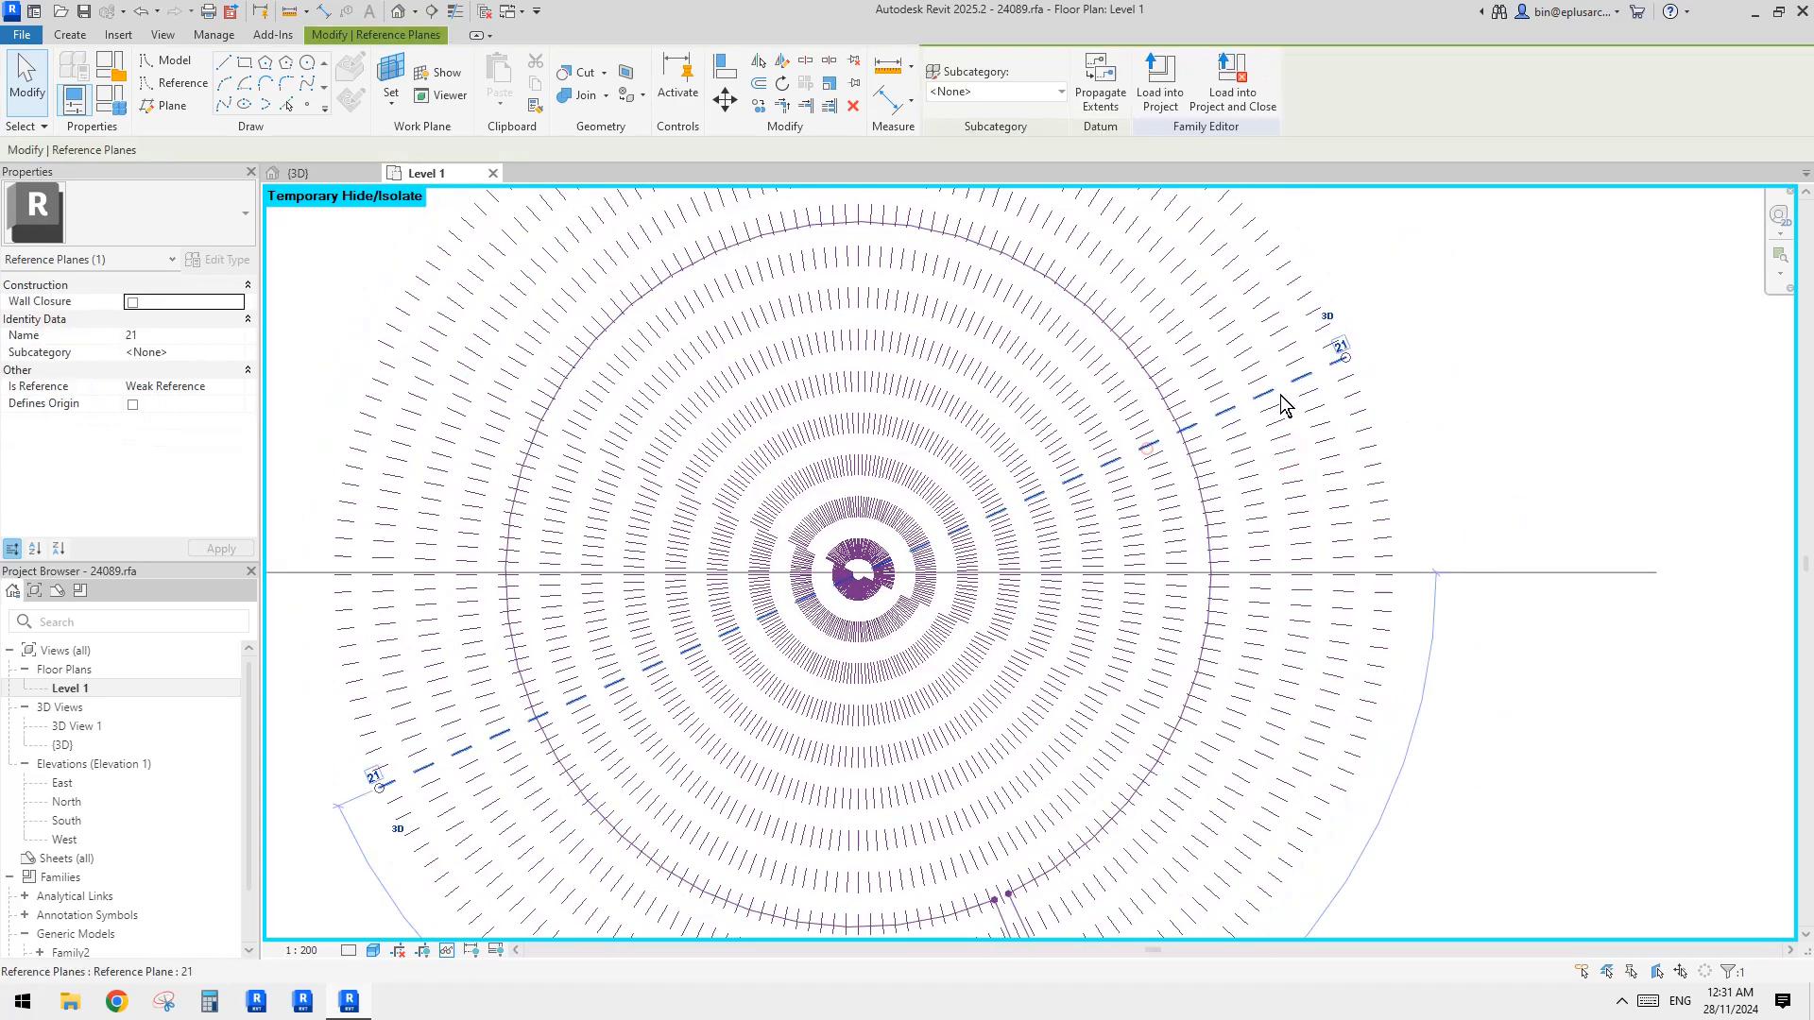
key("Escape")
left_click(1313, 352)
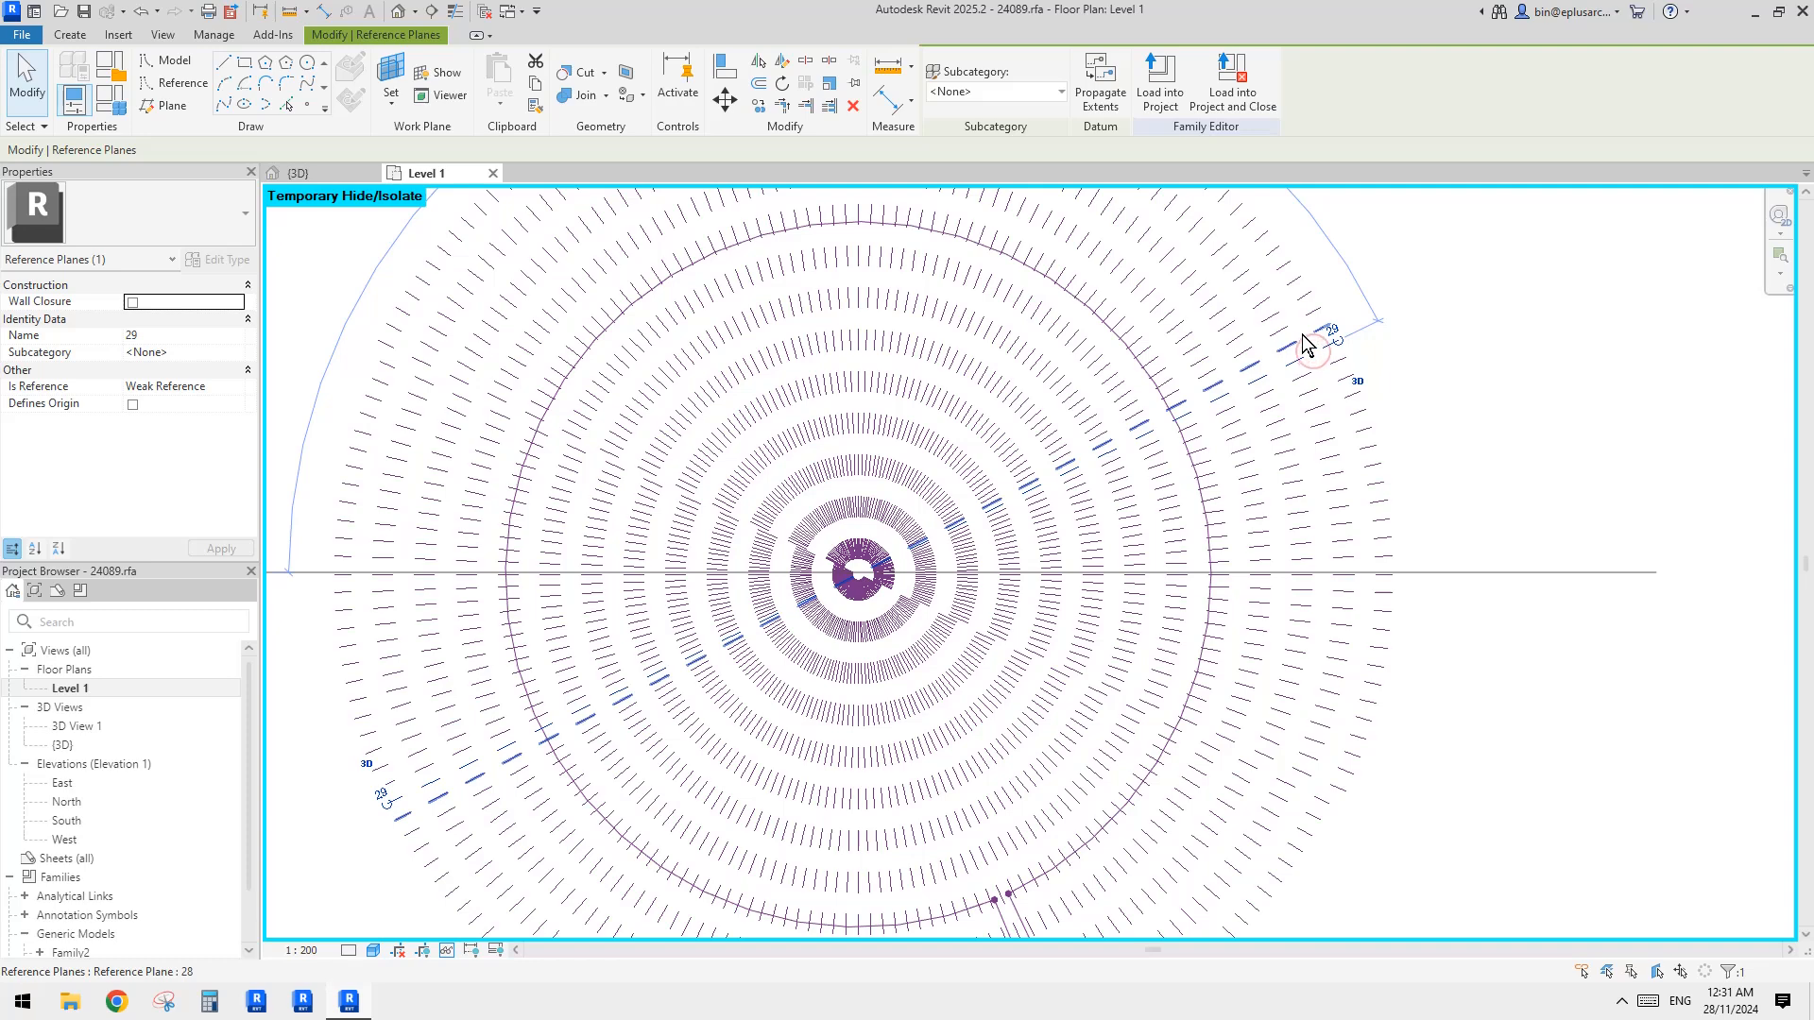
Clear the plane selection and switch from the floor plan to the 3D view, framing the two canopy surfaces
left_click(1302, 334)
key("Escape")
scroll(1171, 350, "down", 2)
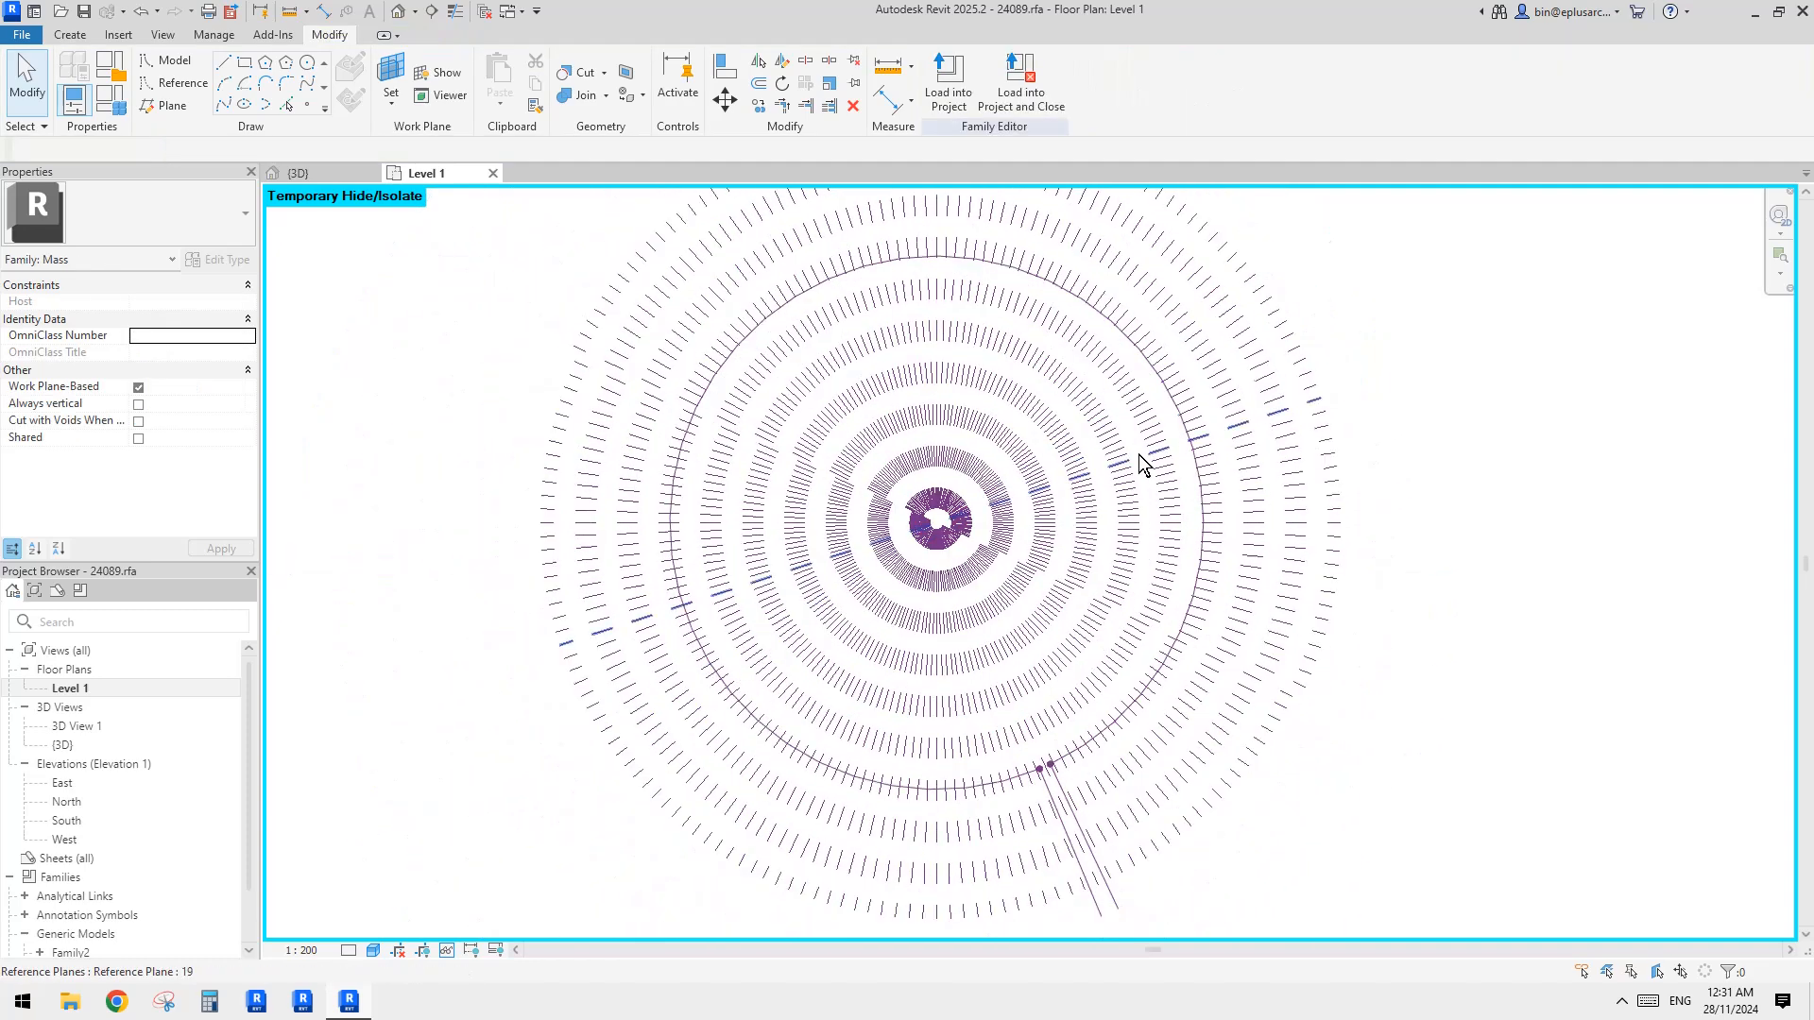
scroll(1172, 487, "down", 1)
middle_click_drag(1152, 500, 1135, 450)
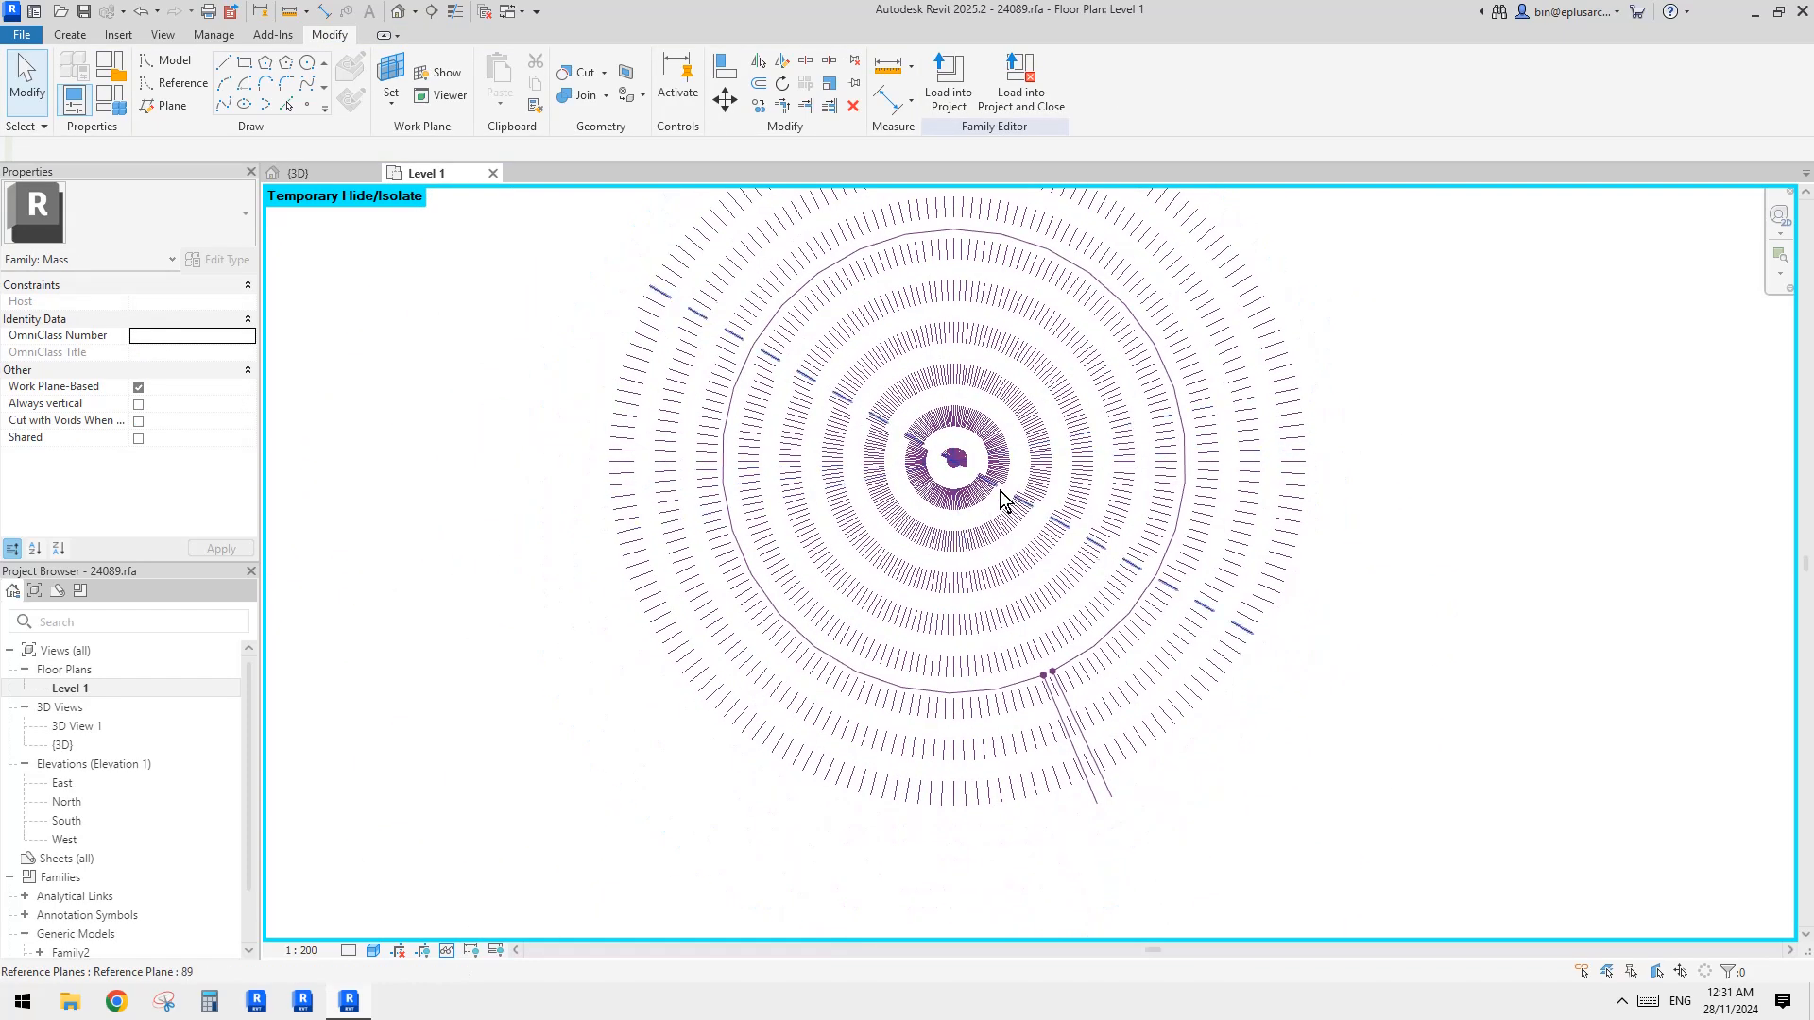
middle_click_drag(1000, 487, 1002, 510)
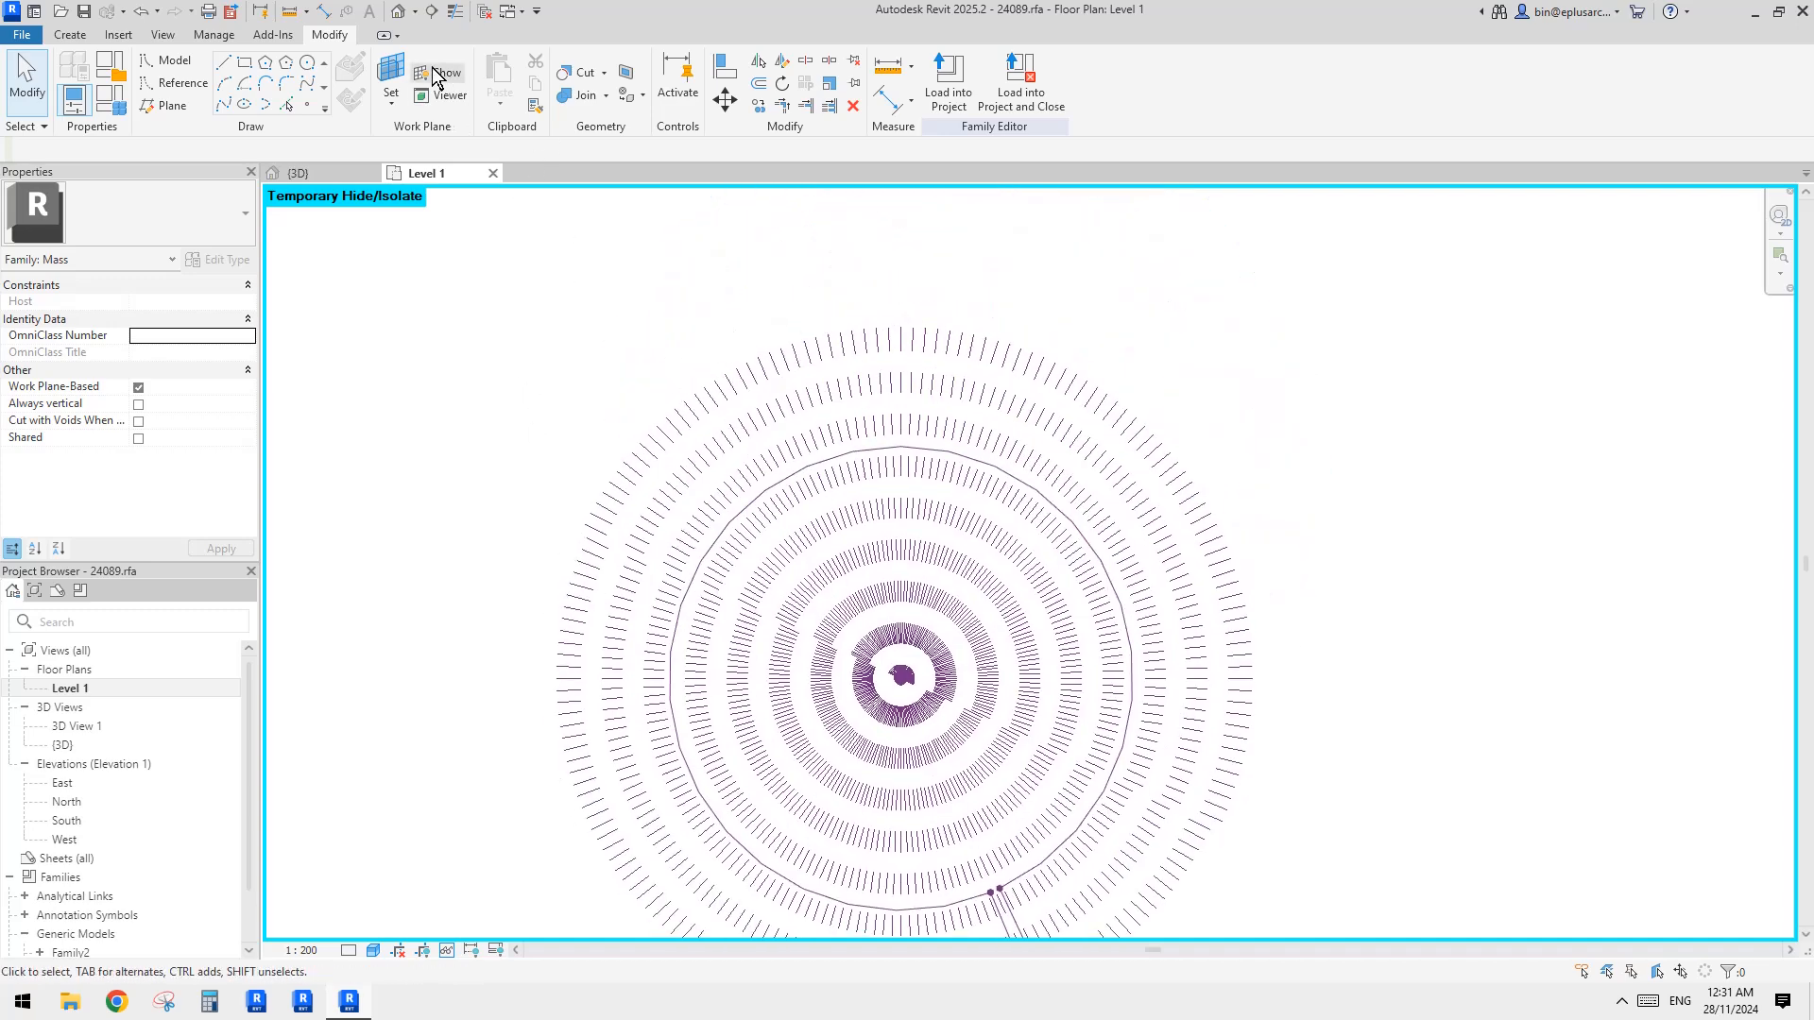
left_click(403, 12)
middle_click_drag(1223, 416, 1001, 259, "shift")
scroll(1150, 562, "down", 3)
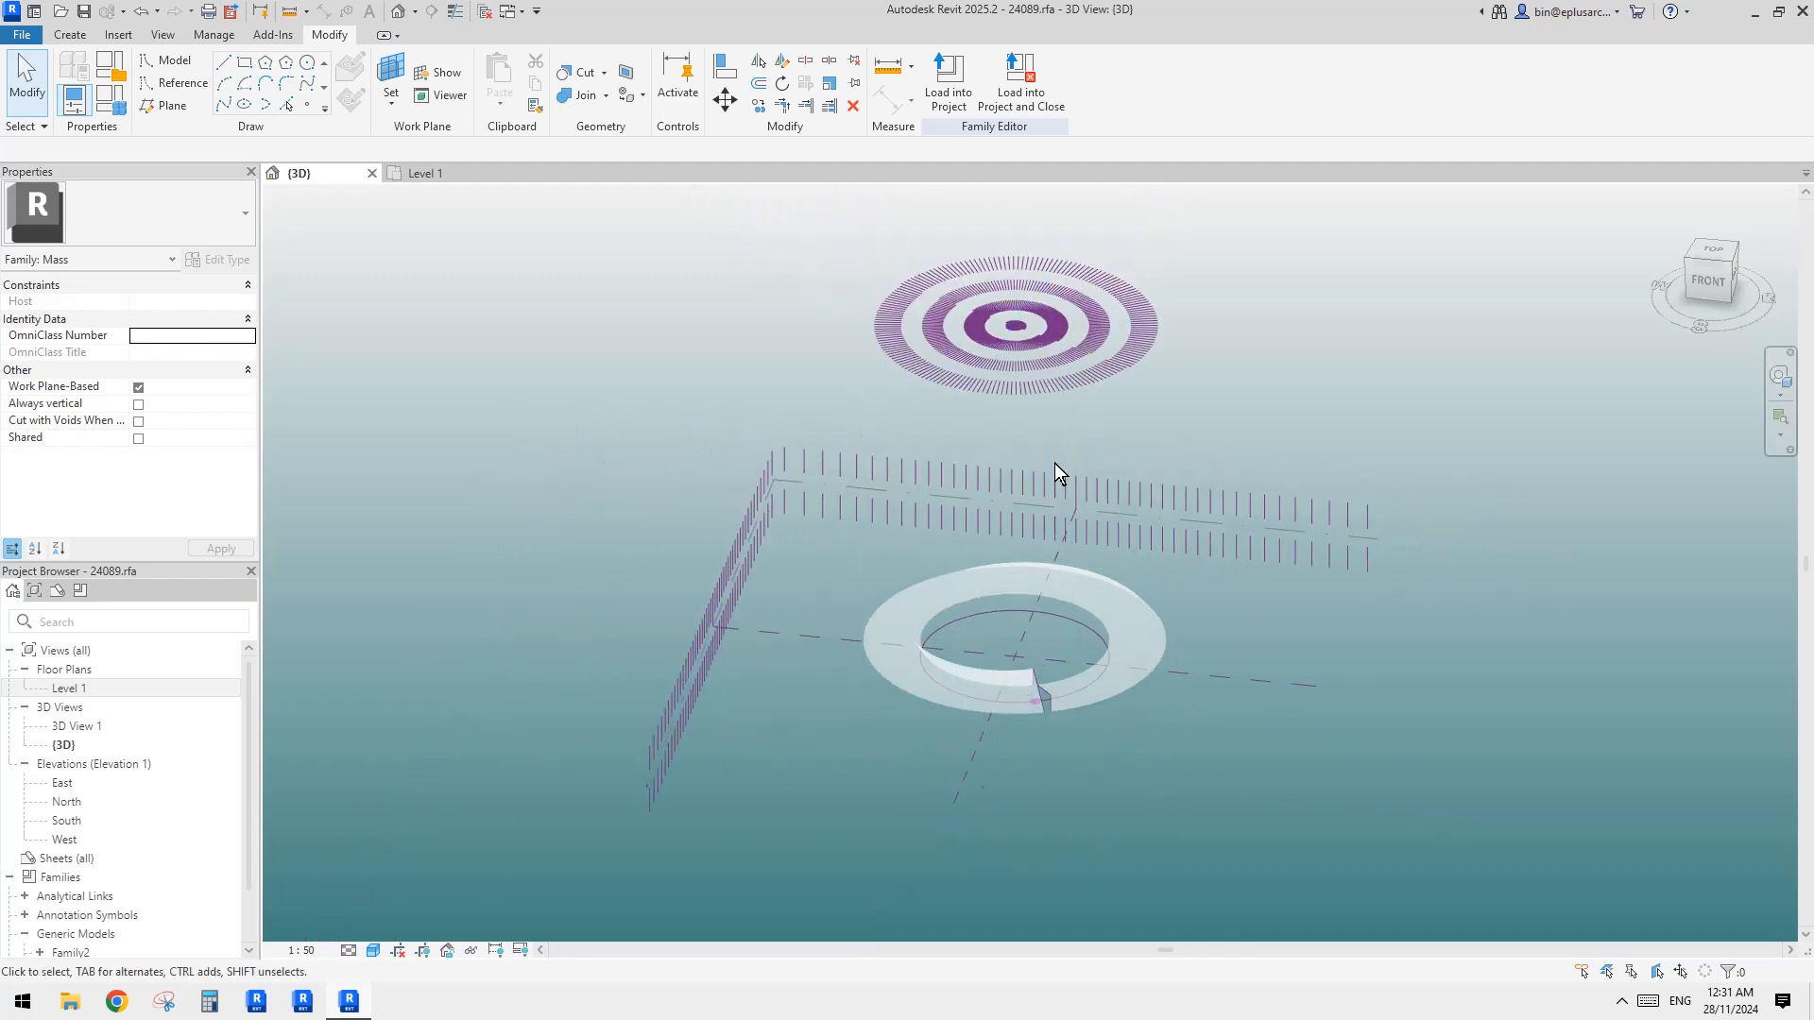
scroll(1130, 699, "up", 8)
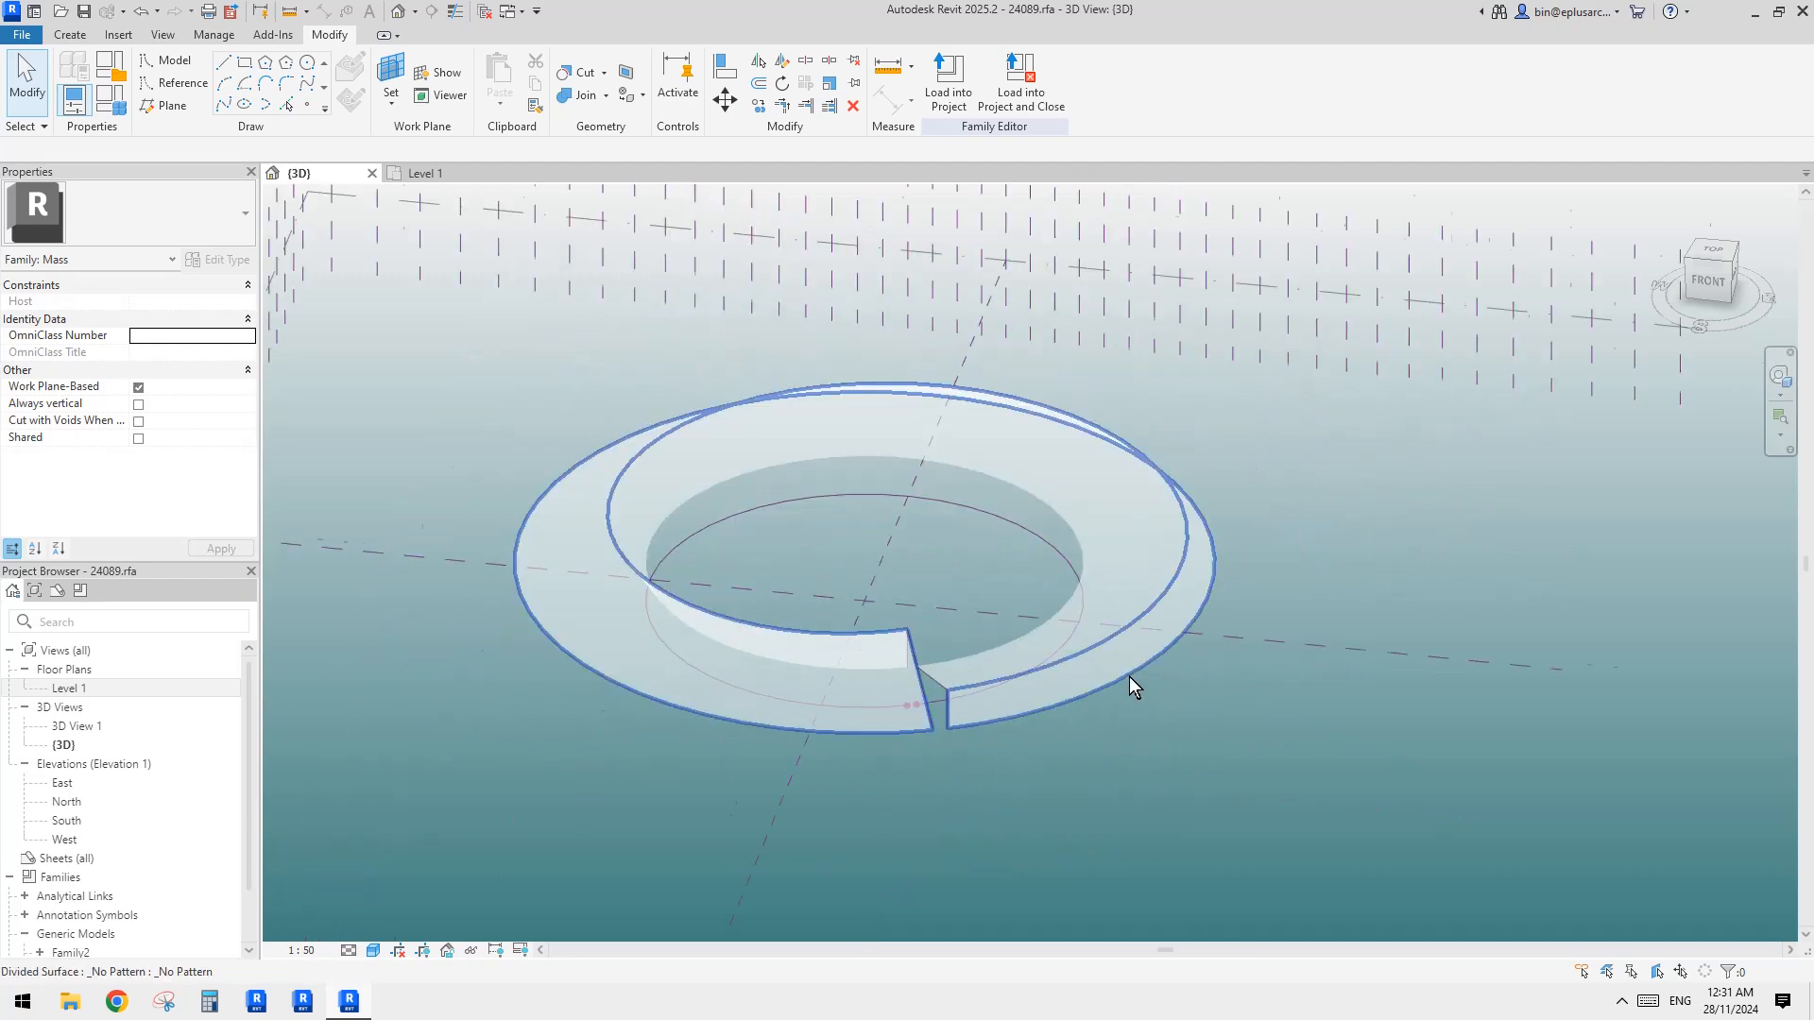
Divide the outer sloped canopy surface by its intersections with reference planes 1 to 90
left_click(1016, 685)
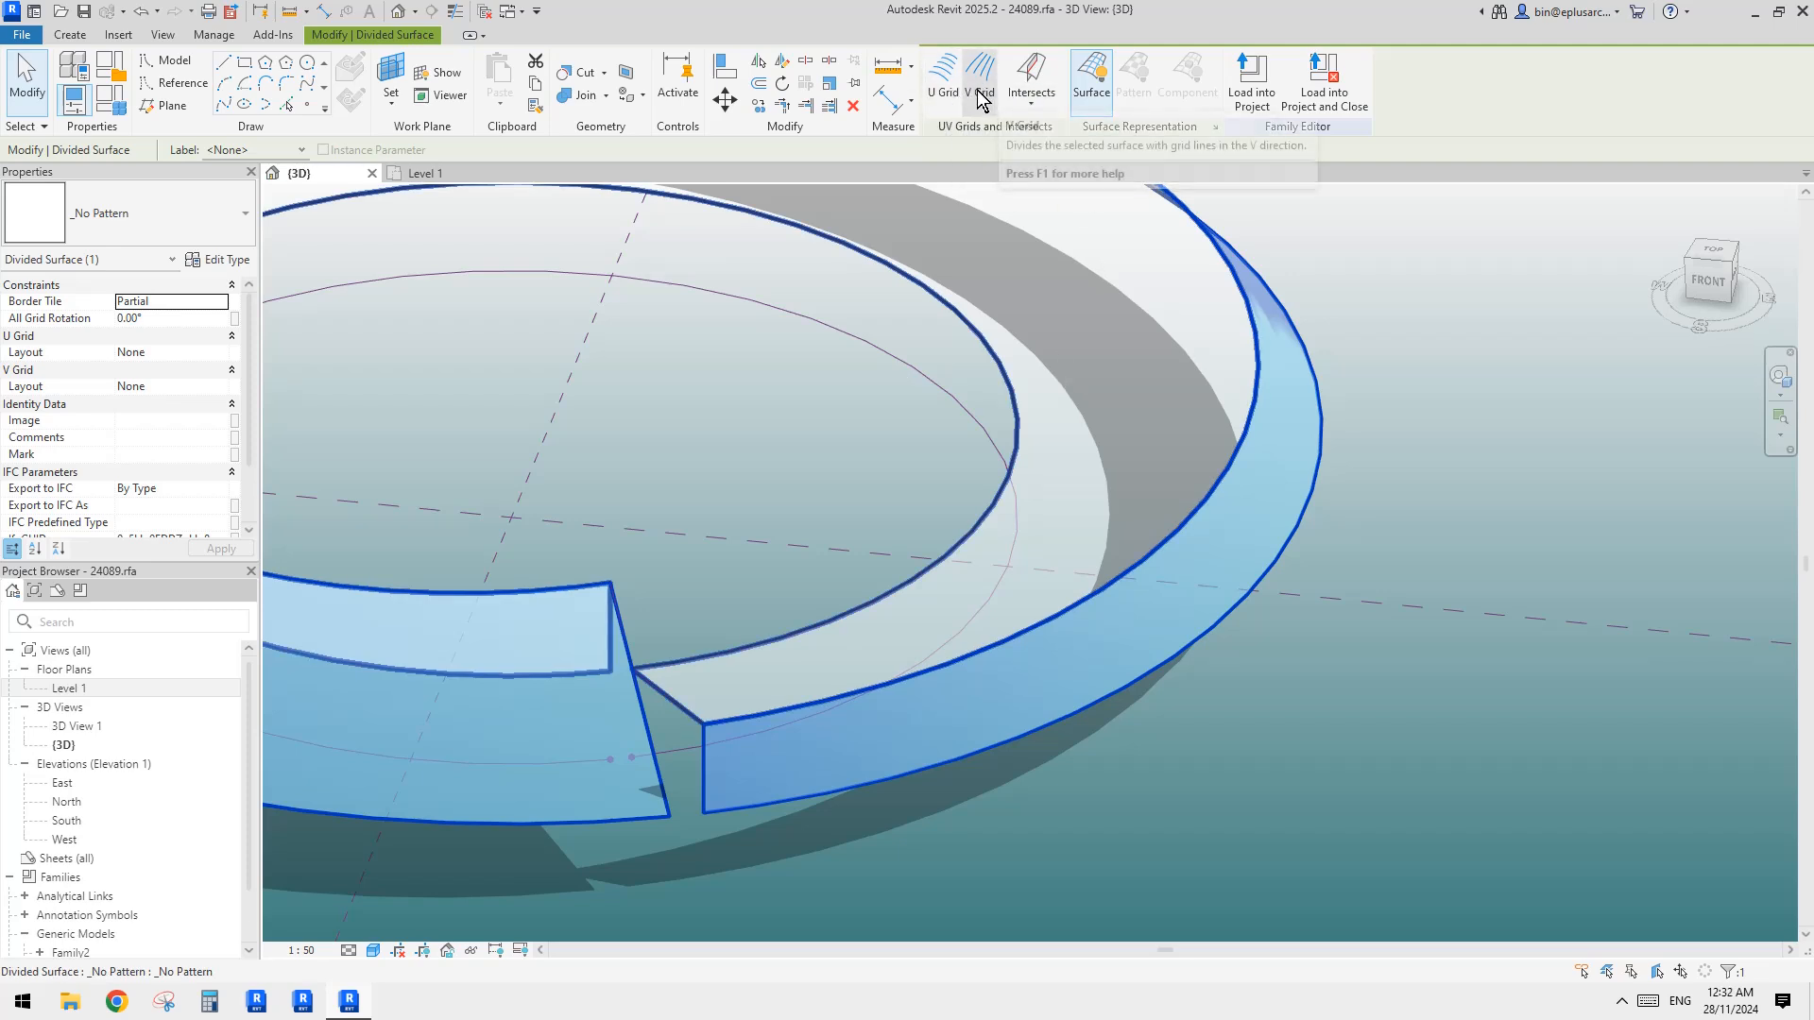
left_click(1025, 106)
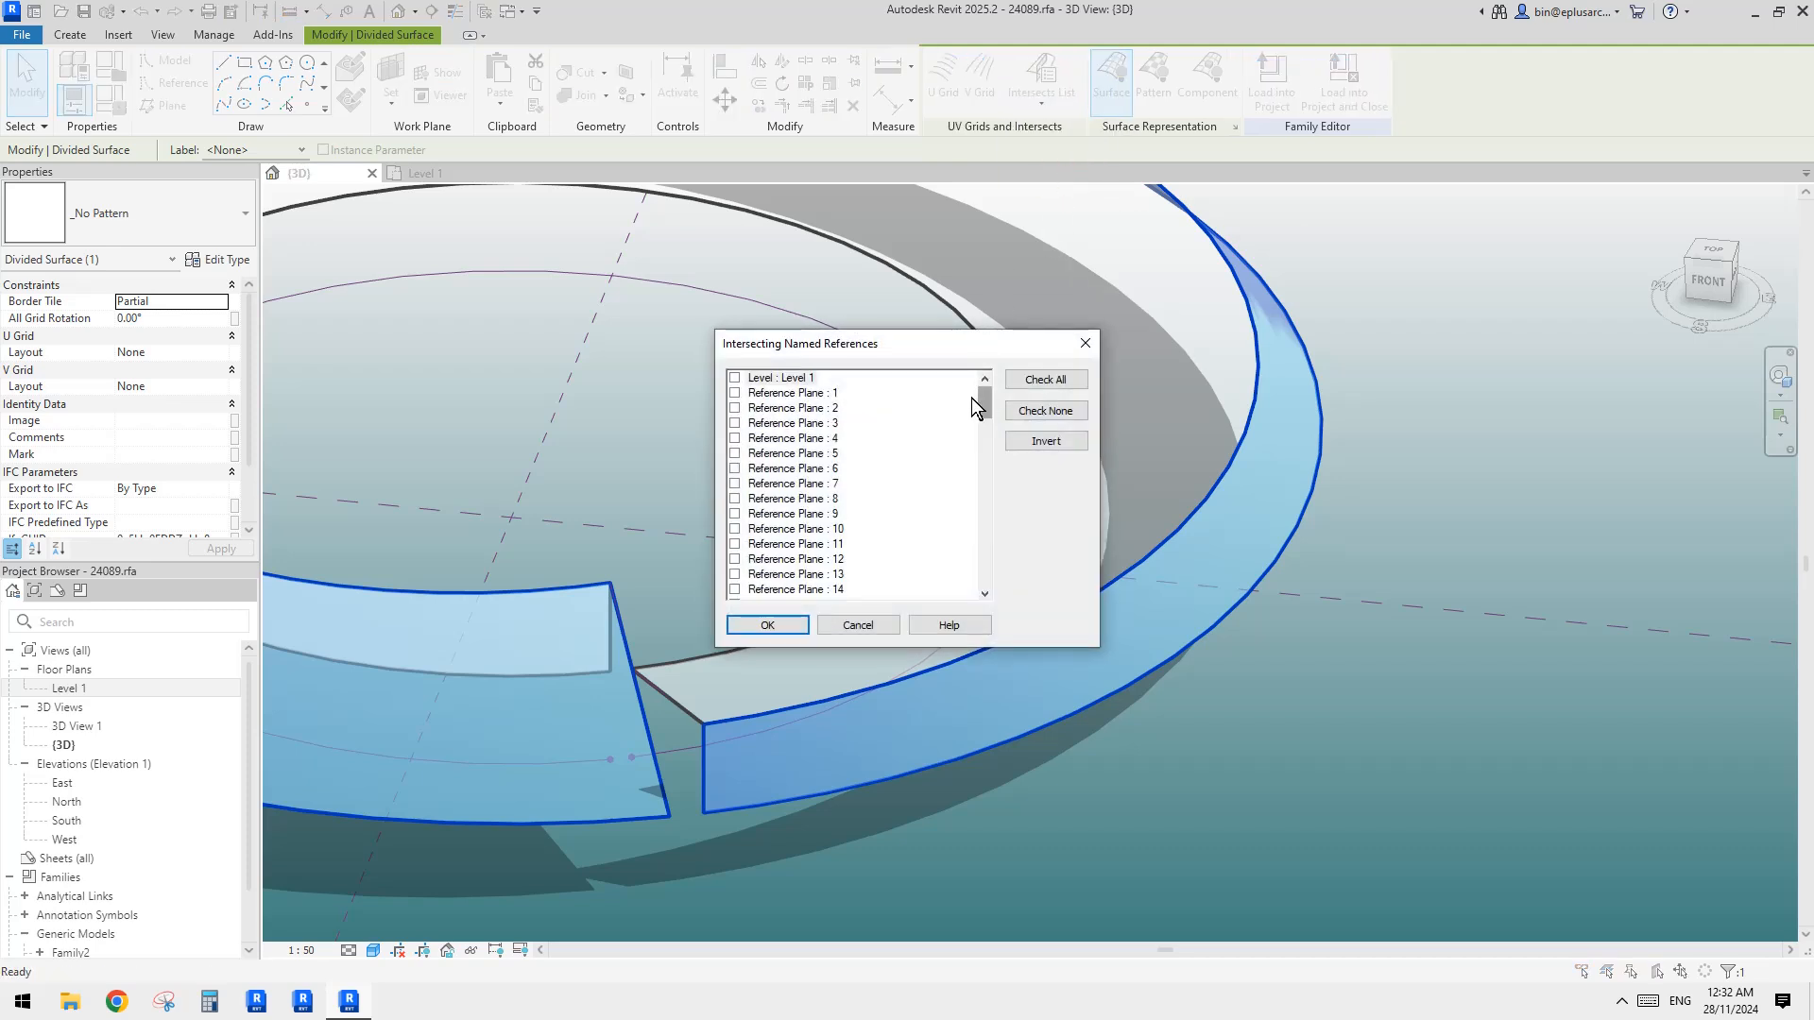
left_click(985, 408)
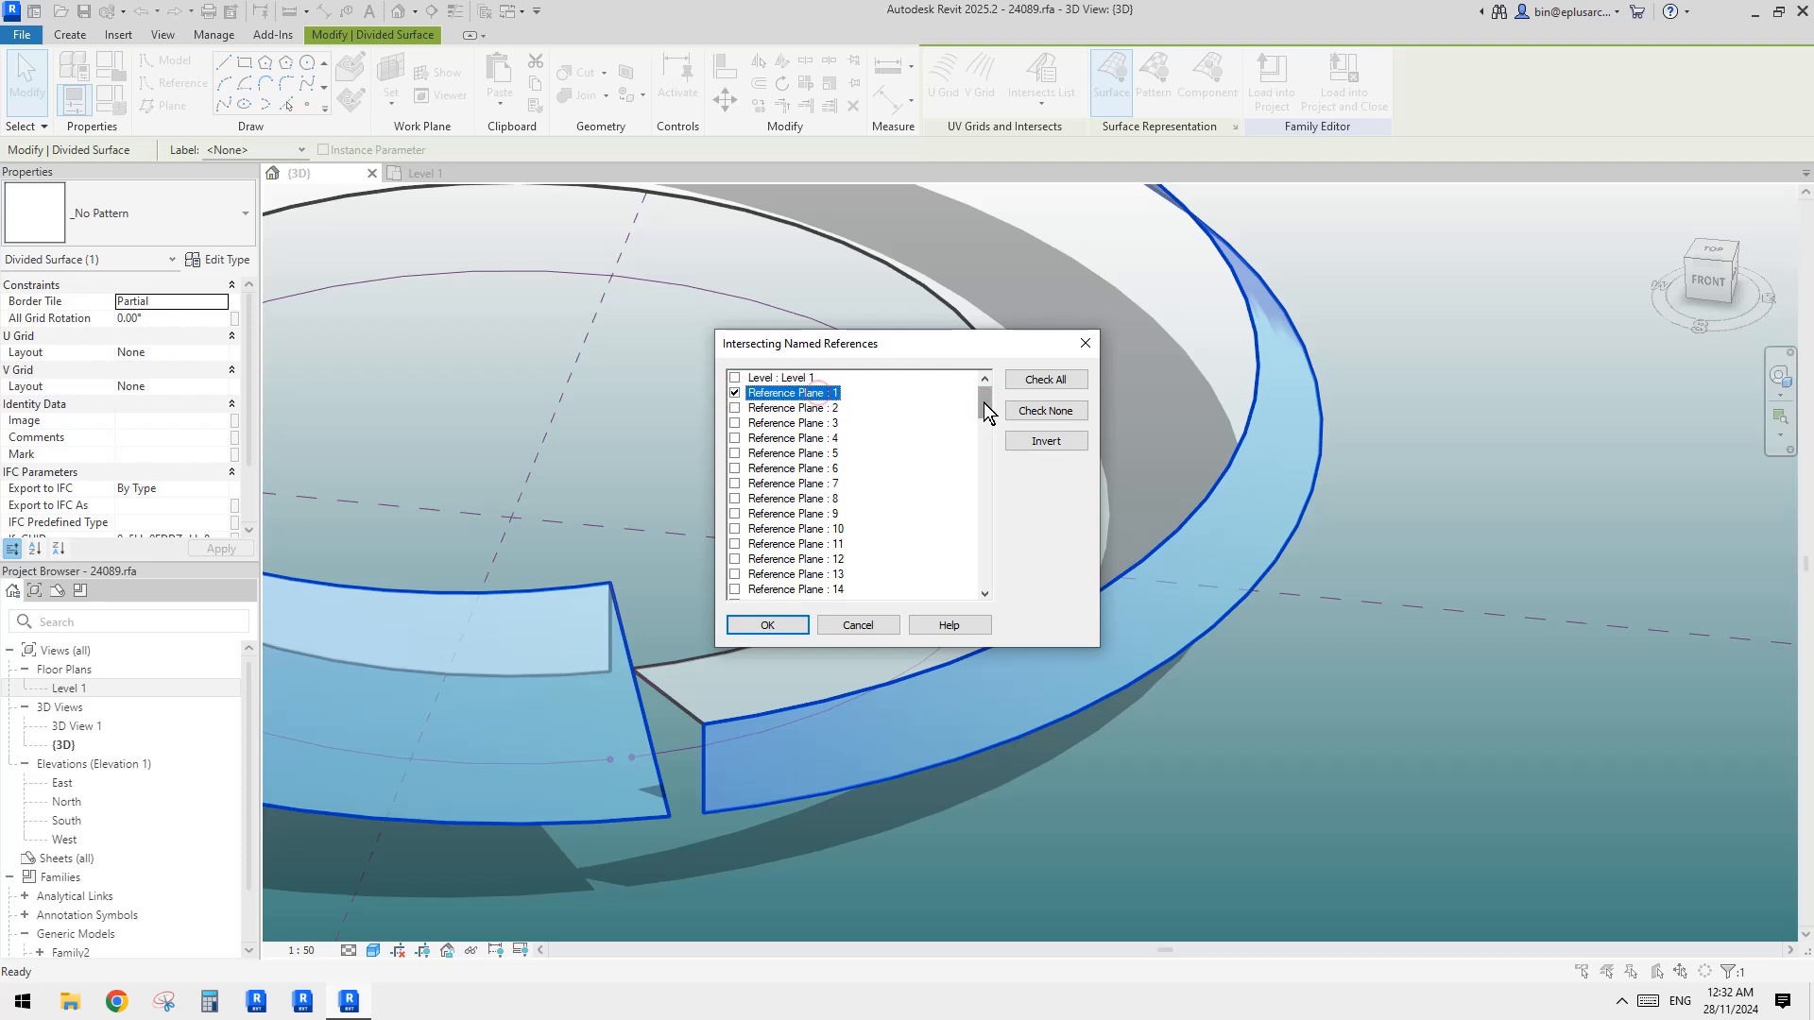
left_click_drag(986, 409, 987, 476)
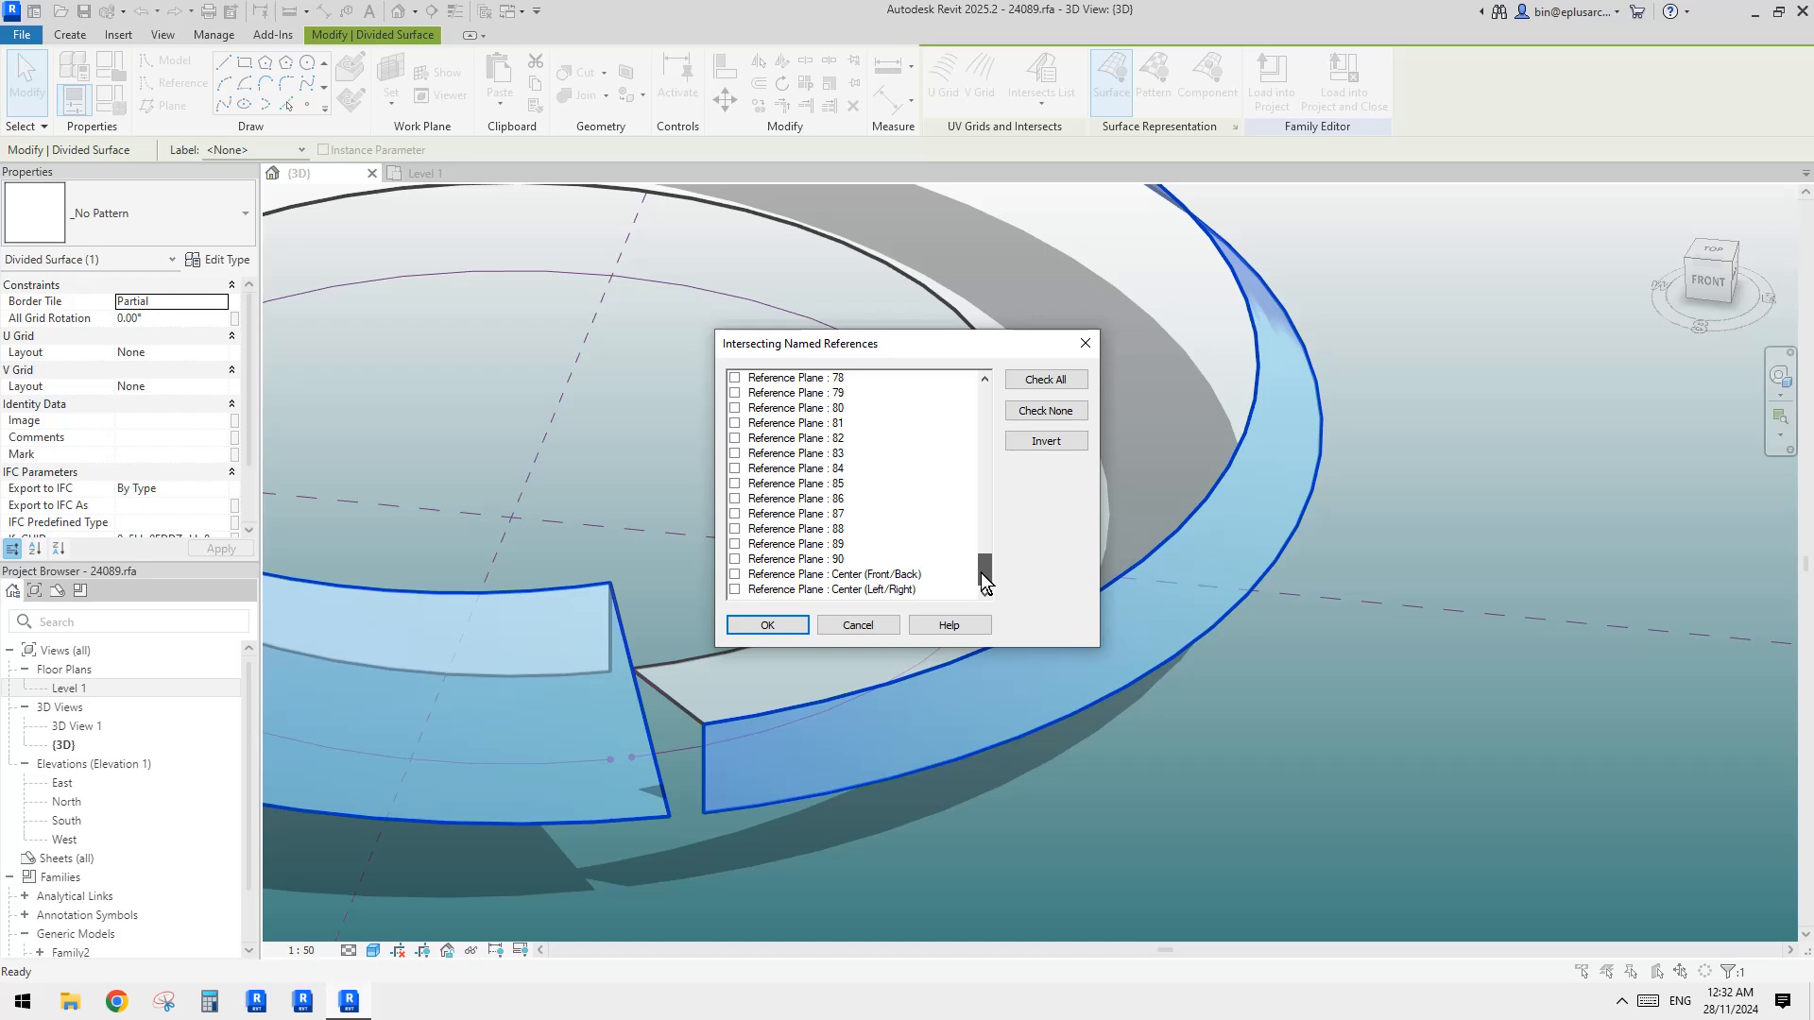
left_click(778, 559, "shift")
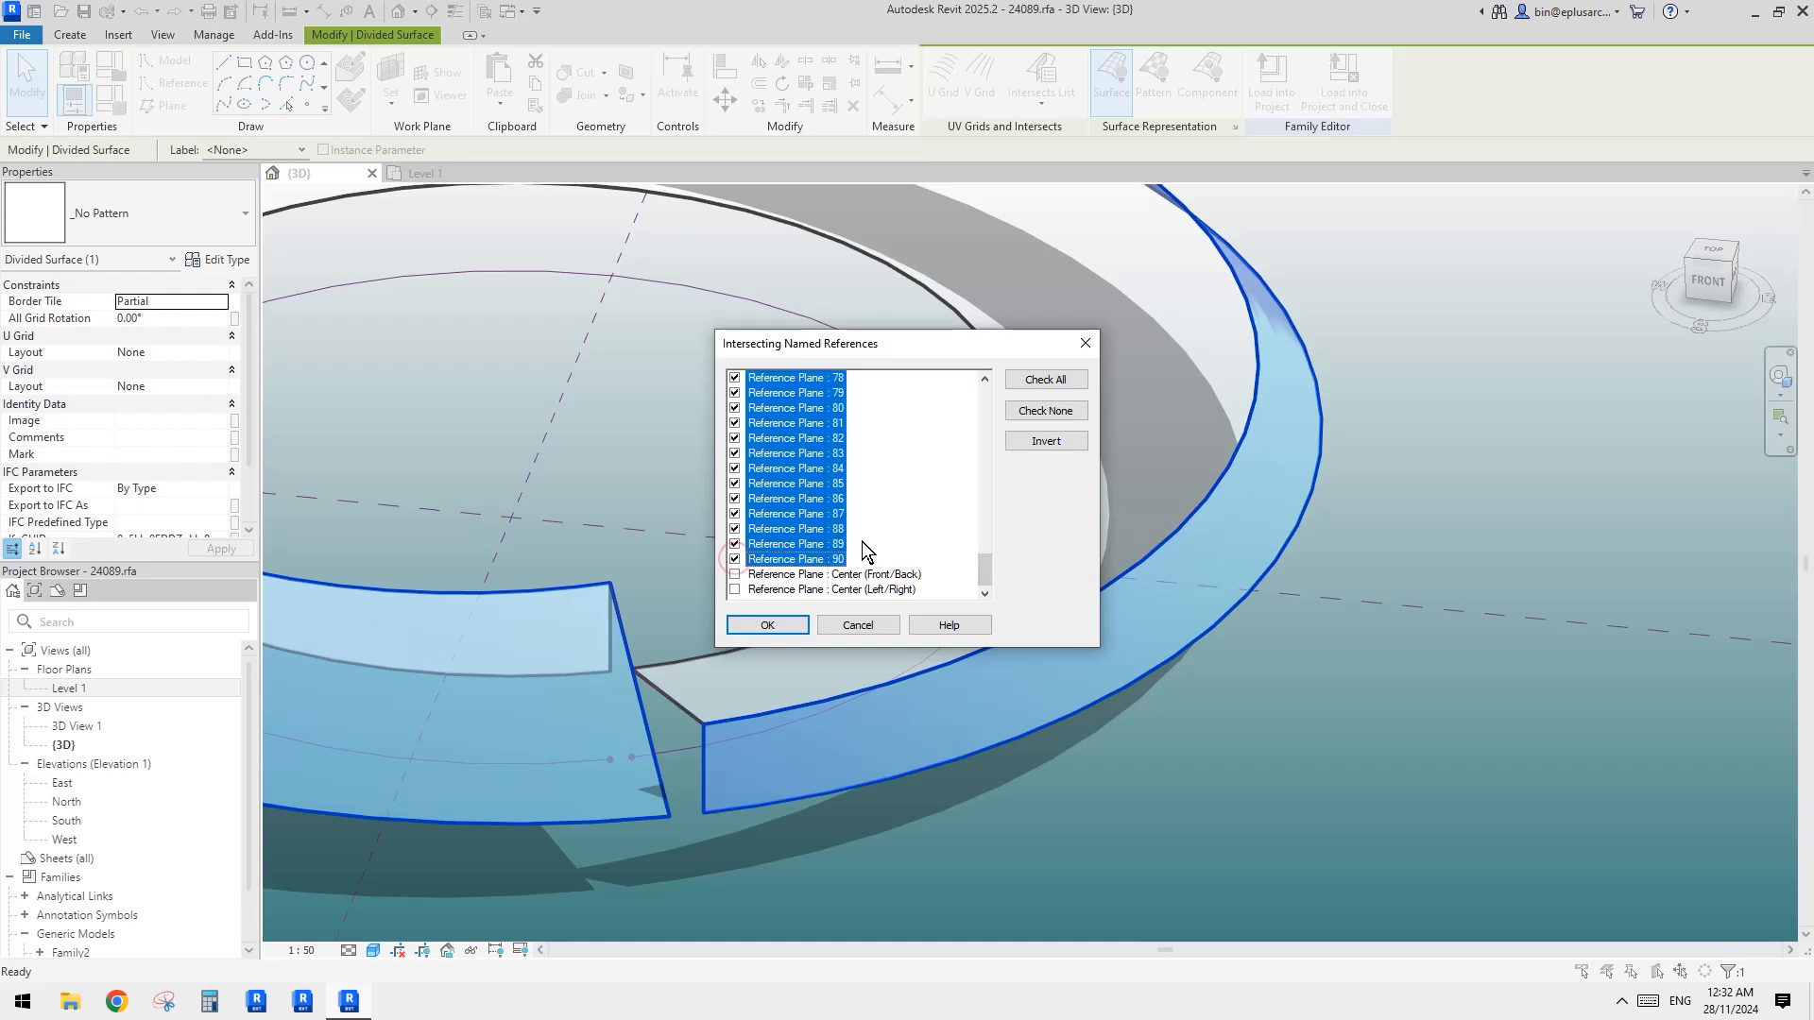
left_click(780, 628)
left_click(1377, 630)
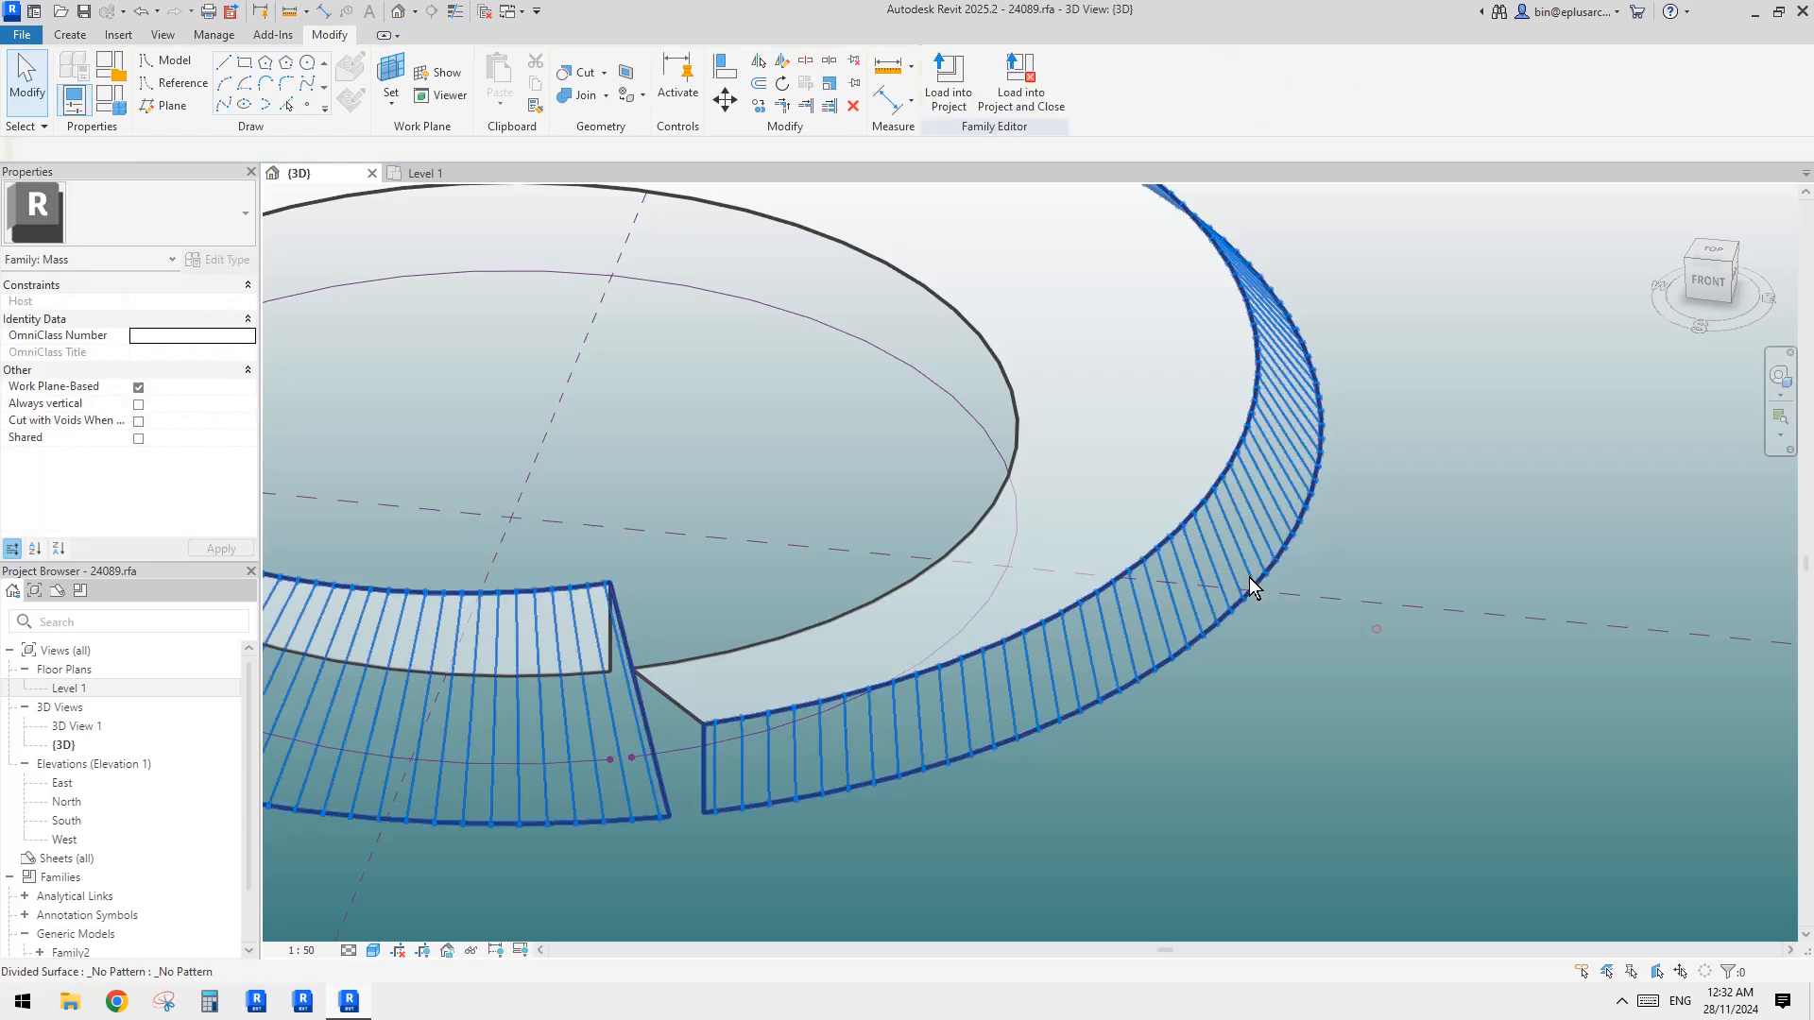
Examine the outer surface's division lines against the radial reference planes from several angles and from directly above
scroll(1249, 577, "down", 4)
middle_click_drag(1249, 577, 1226, 588, "shift")
scroll(962, 667, "up", 3)
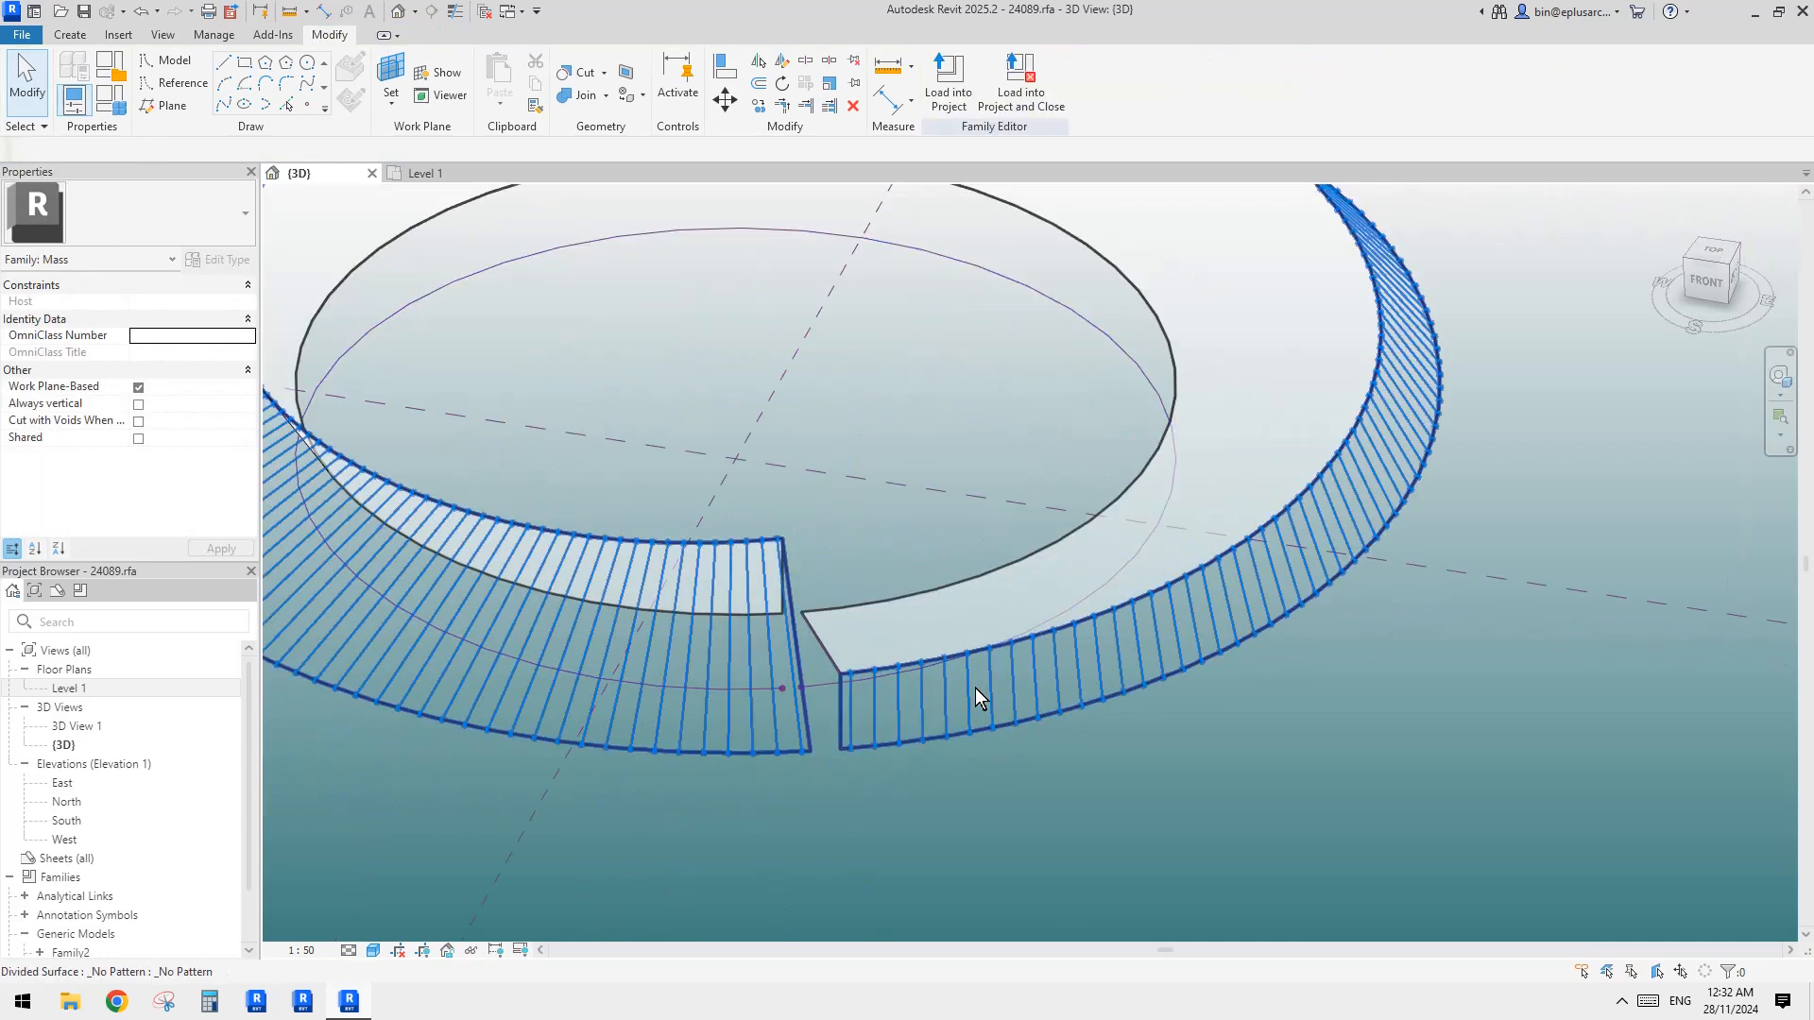
scroll(1091, 640, "down", 3)
middle_click_drag(1090, 641, 1075, 720, "shift")
scroll(971, 730, "down", 3)
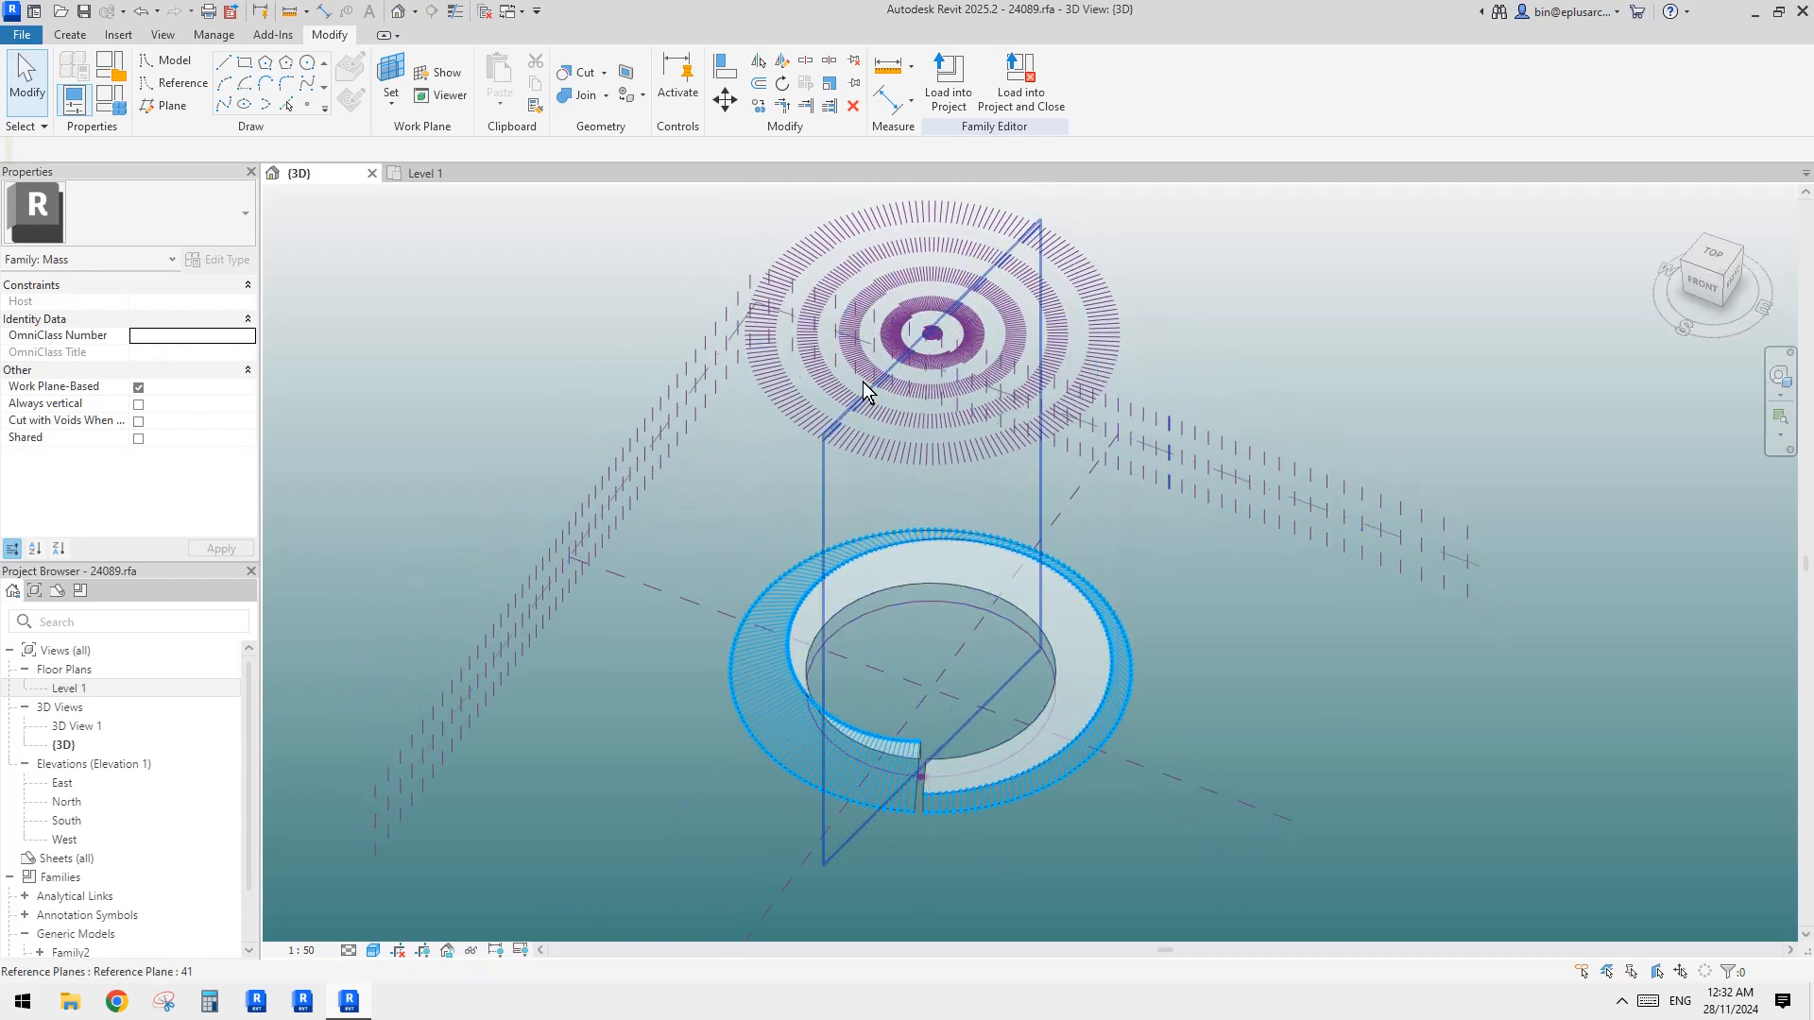
middle_click_drag(945, 387, 910, 710, "shift")
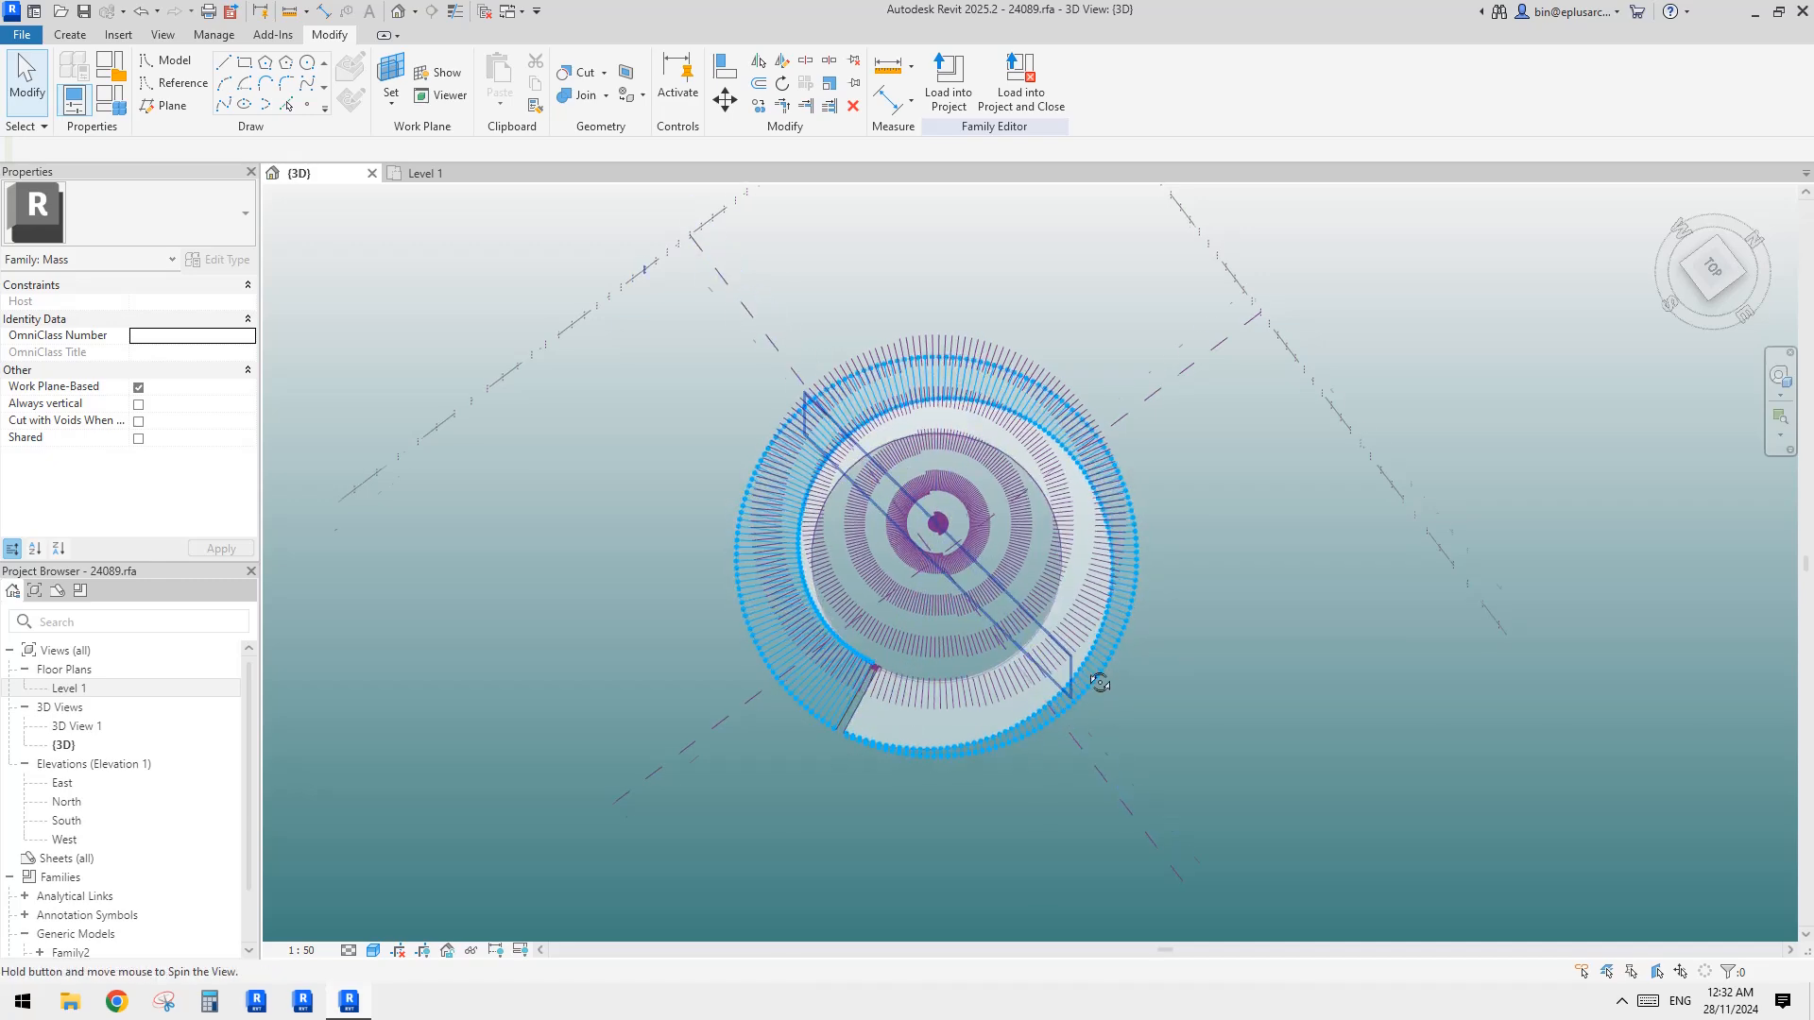
middle_click_drag(1099, 682, 1124, 682, "shift")
left_click(1715, 274)
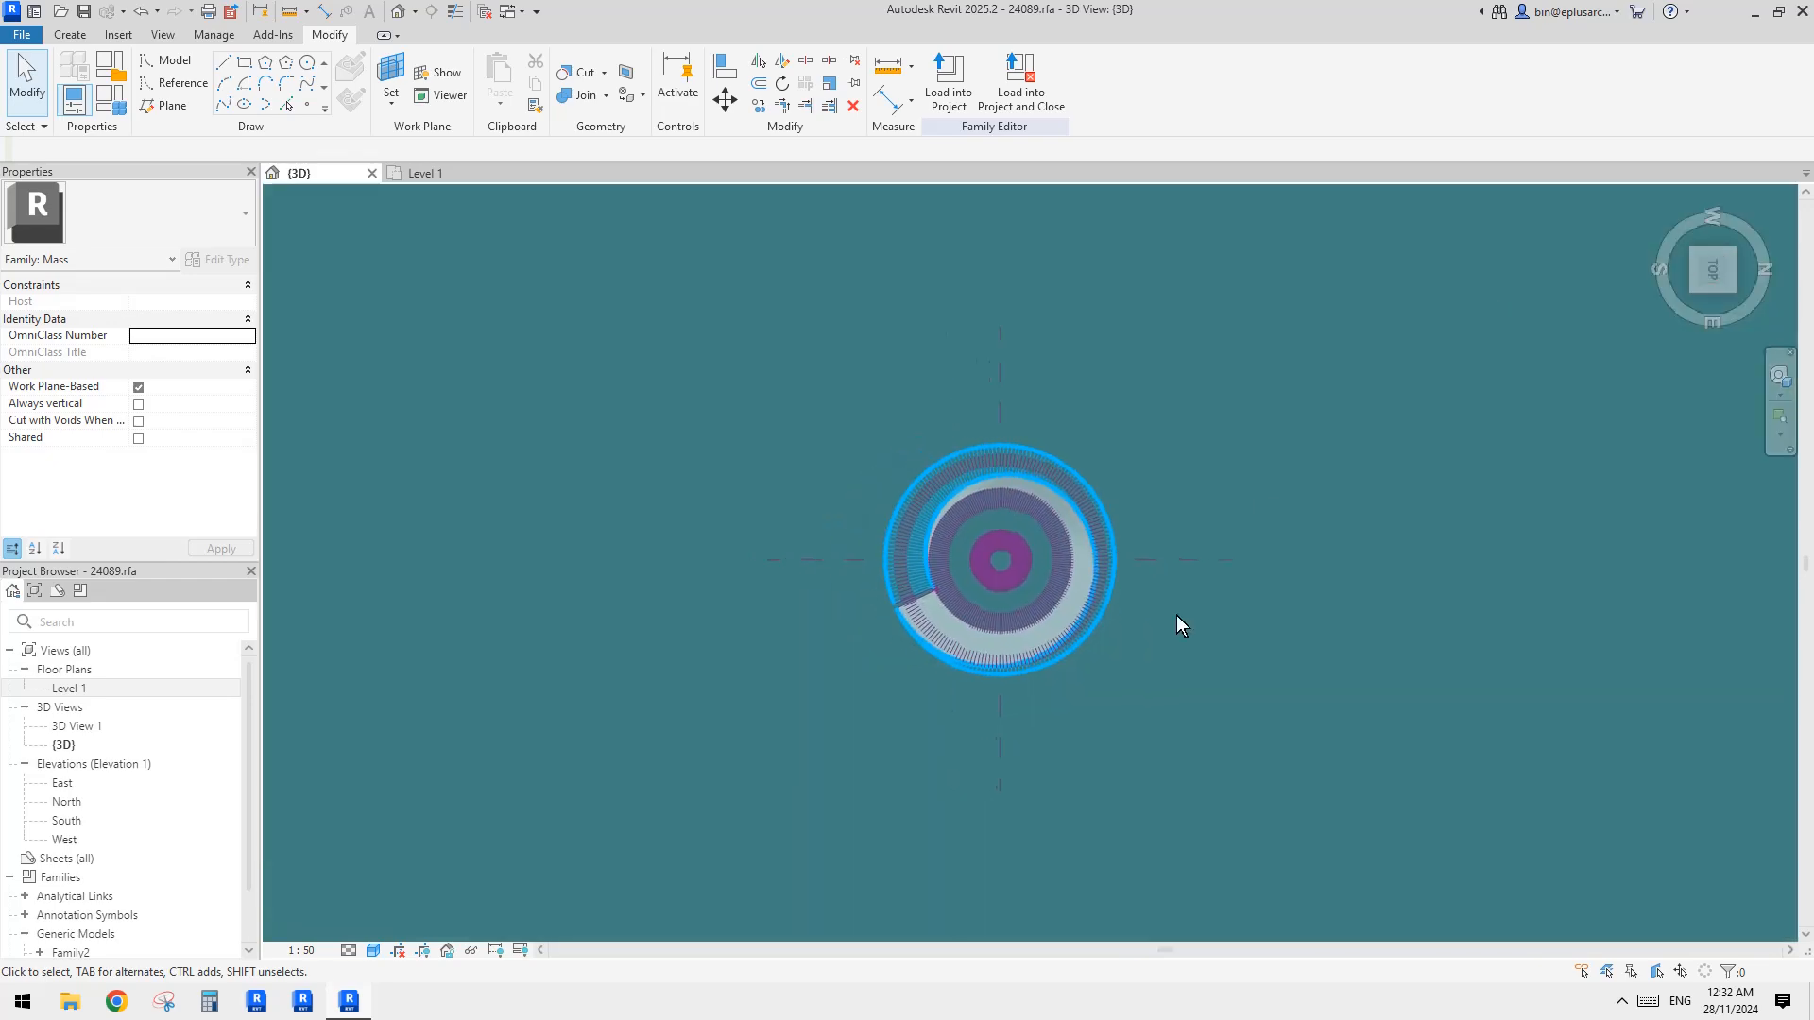
scroll(1154, 629, "up", 5)
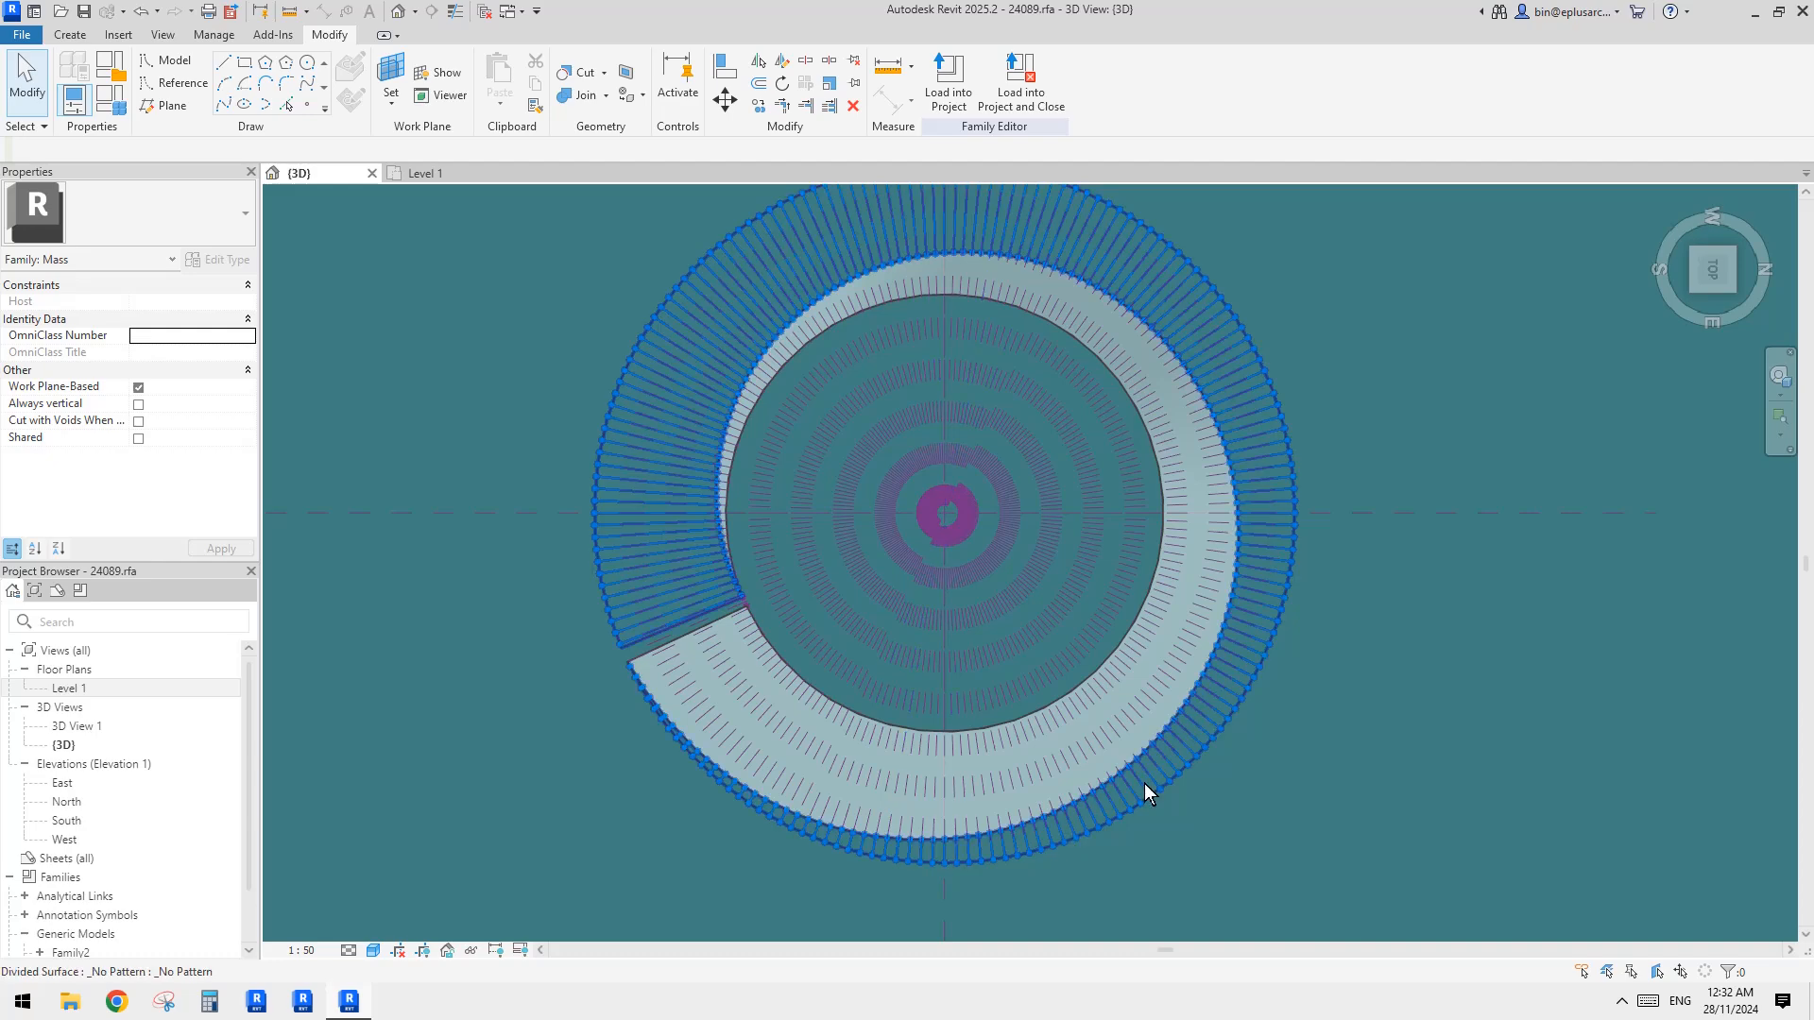
middle_click_drag(1132, 801, 1162, 650, "shift")
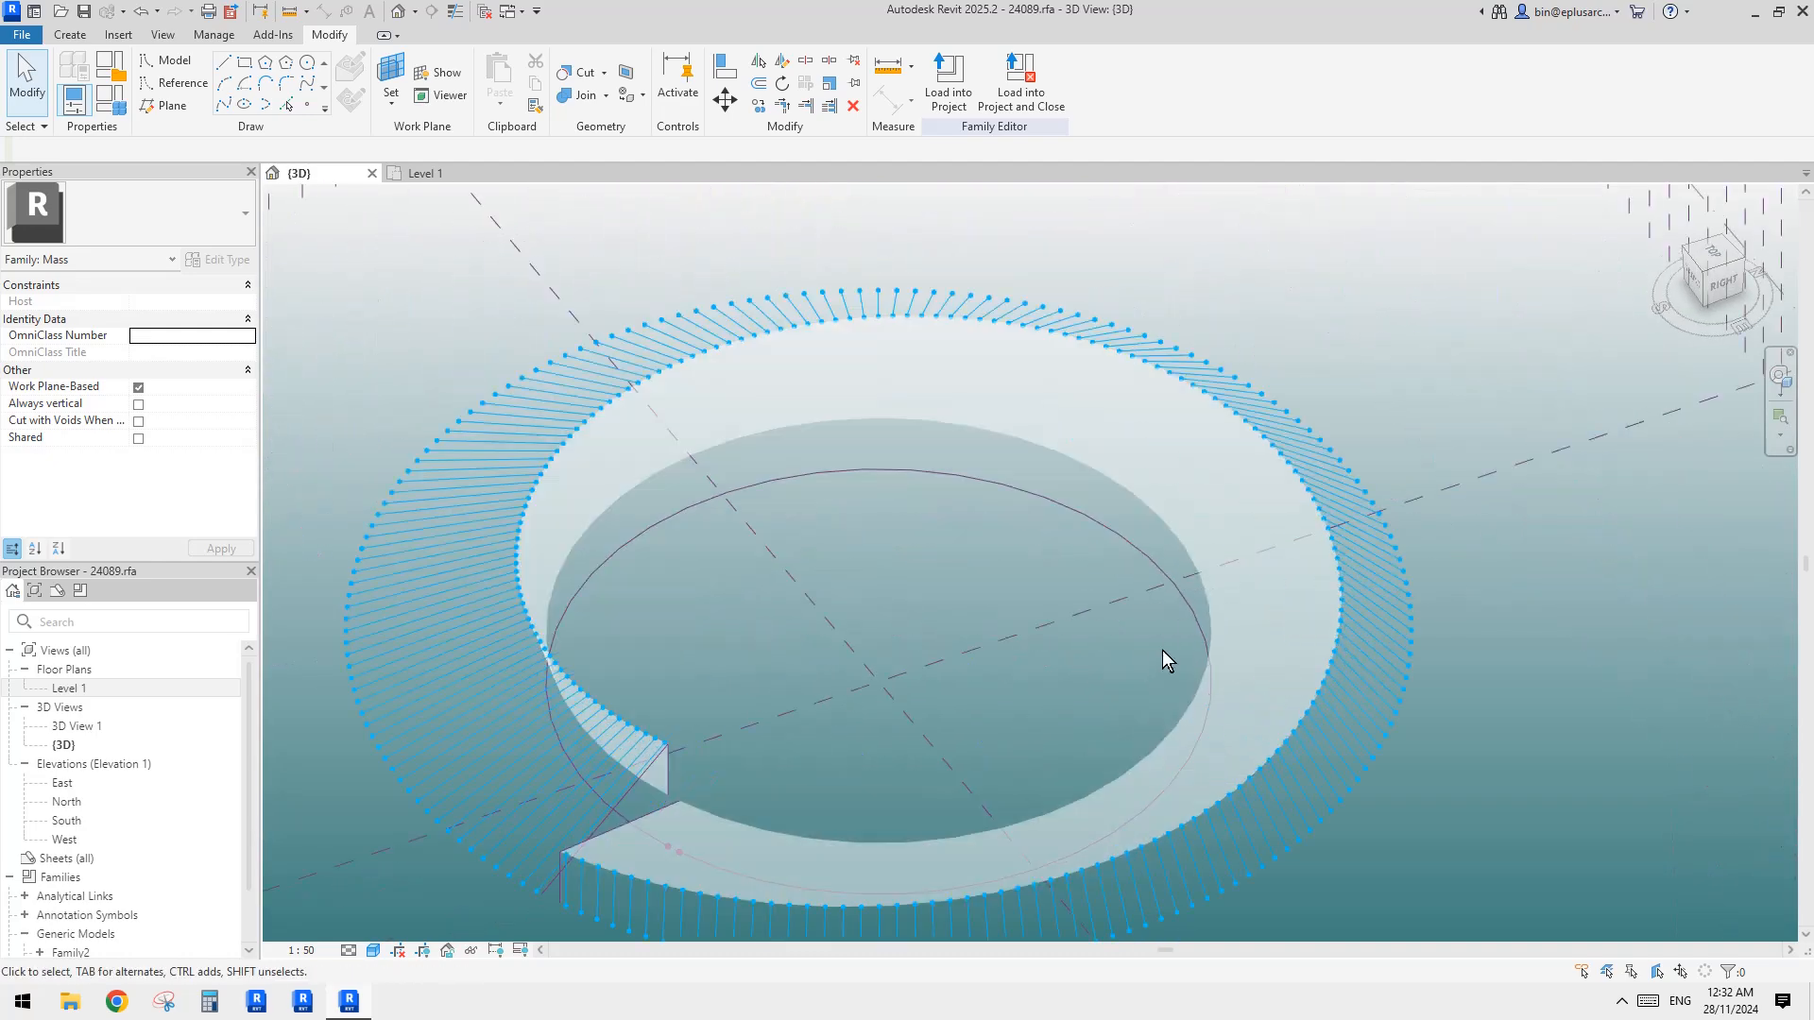
Divide the upper canopy surface by its intersections with the same reference planes, 1 to 90
left_click(1272, 625)
scroll(832, 196, "up", 1)
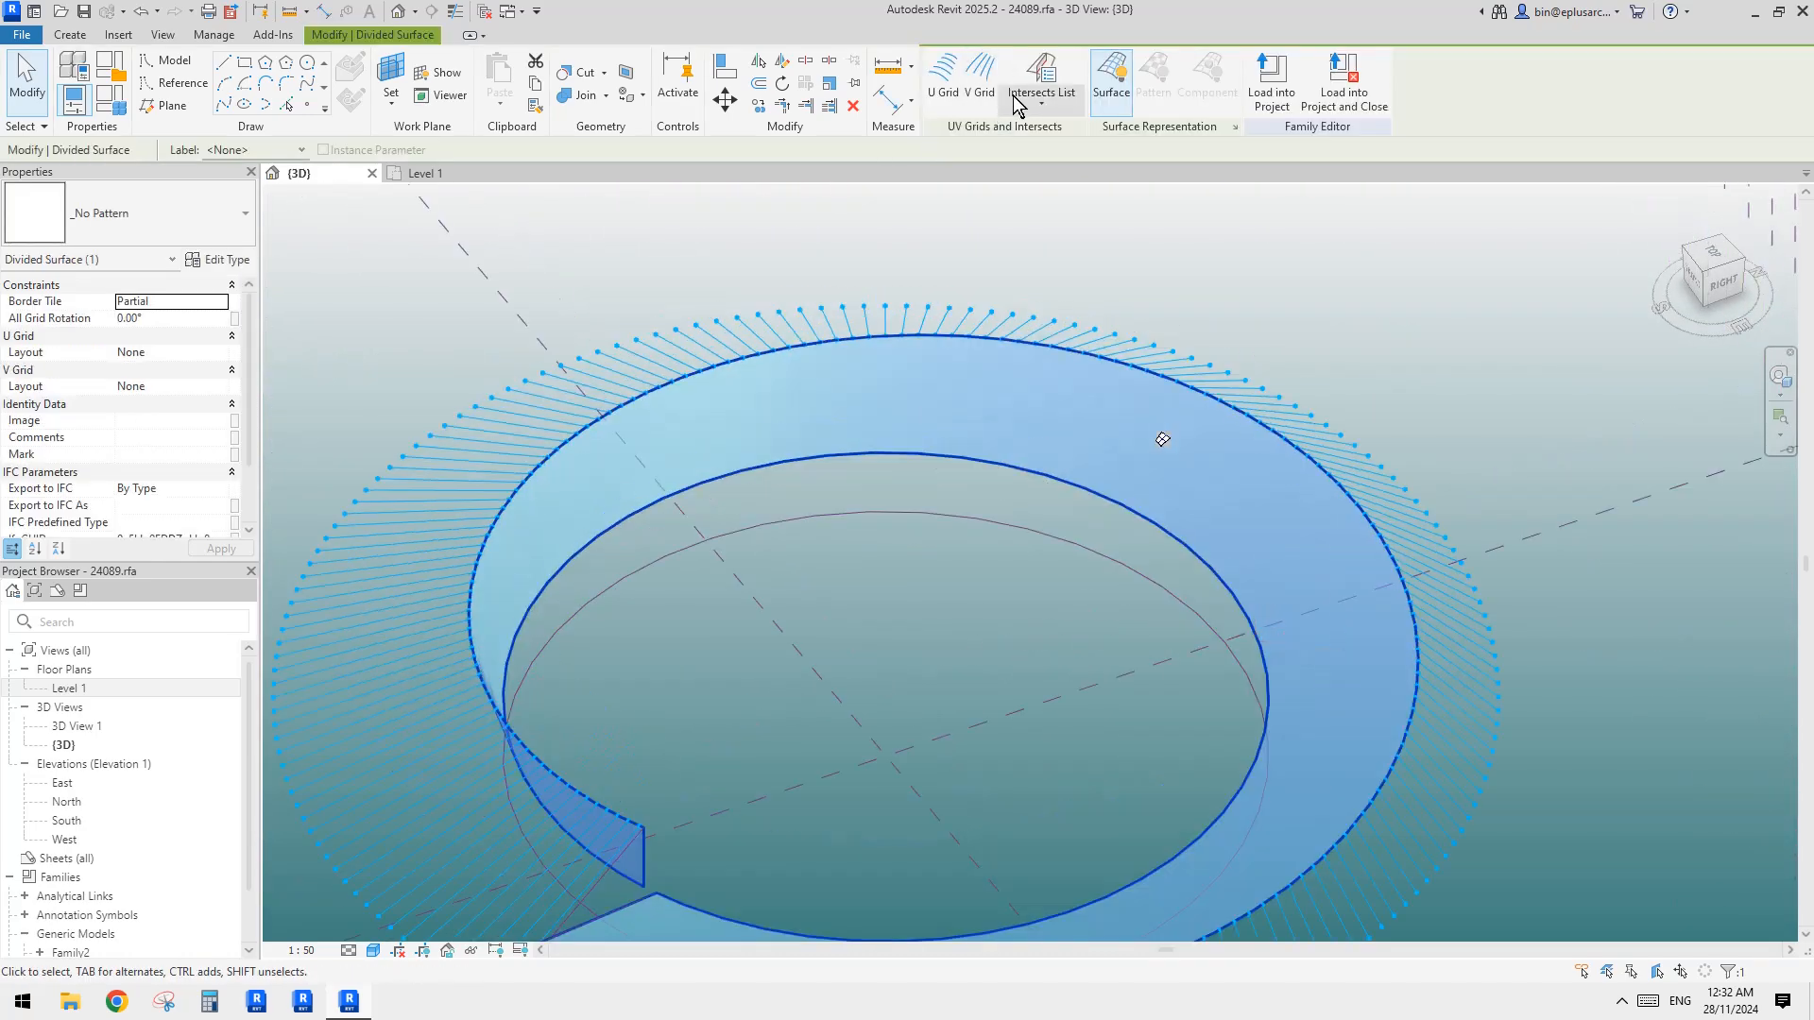
left_click(1042, 98)
left_click(1066, 177)
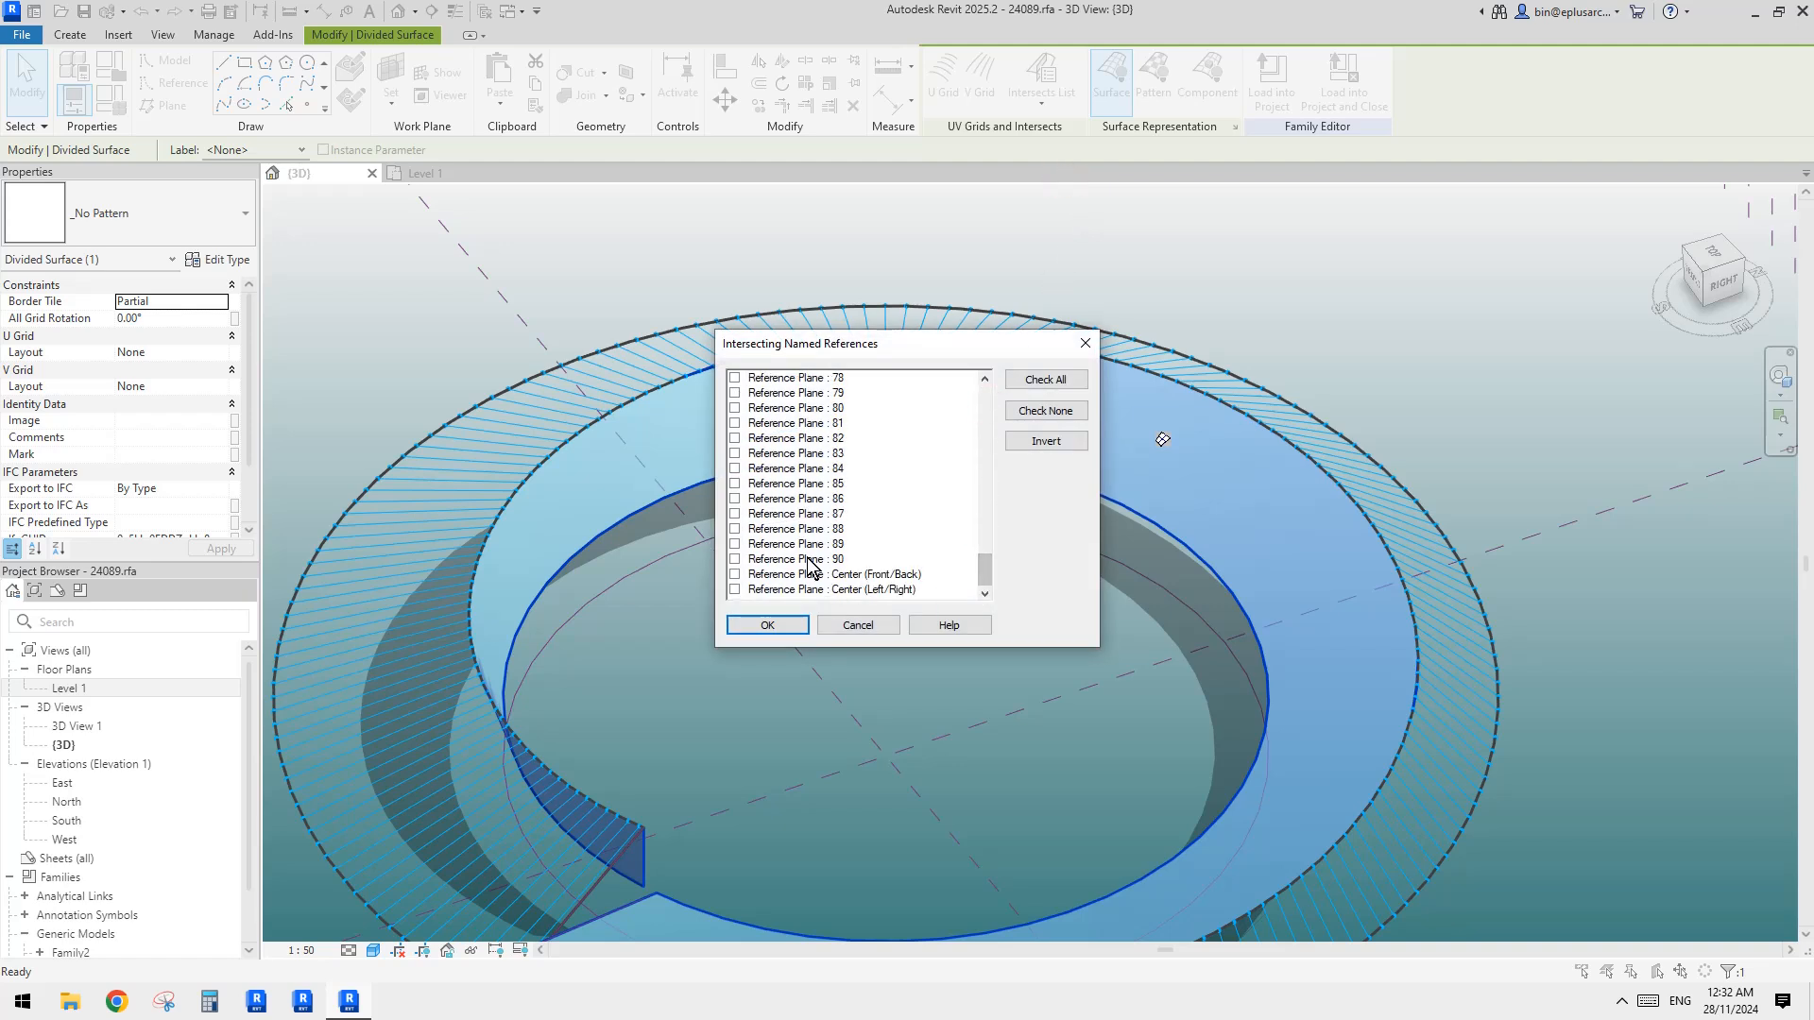
left_click(810, 560, "shift")
left_click(767, 623)
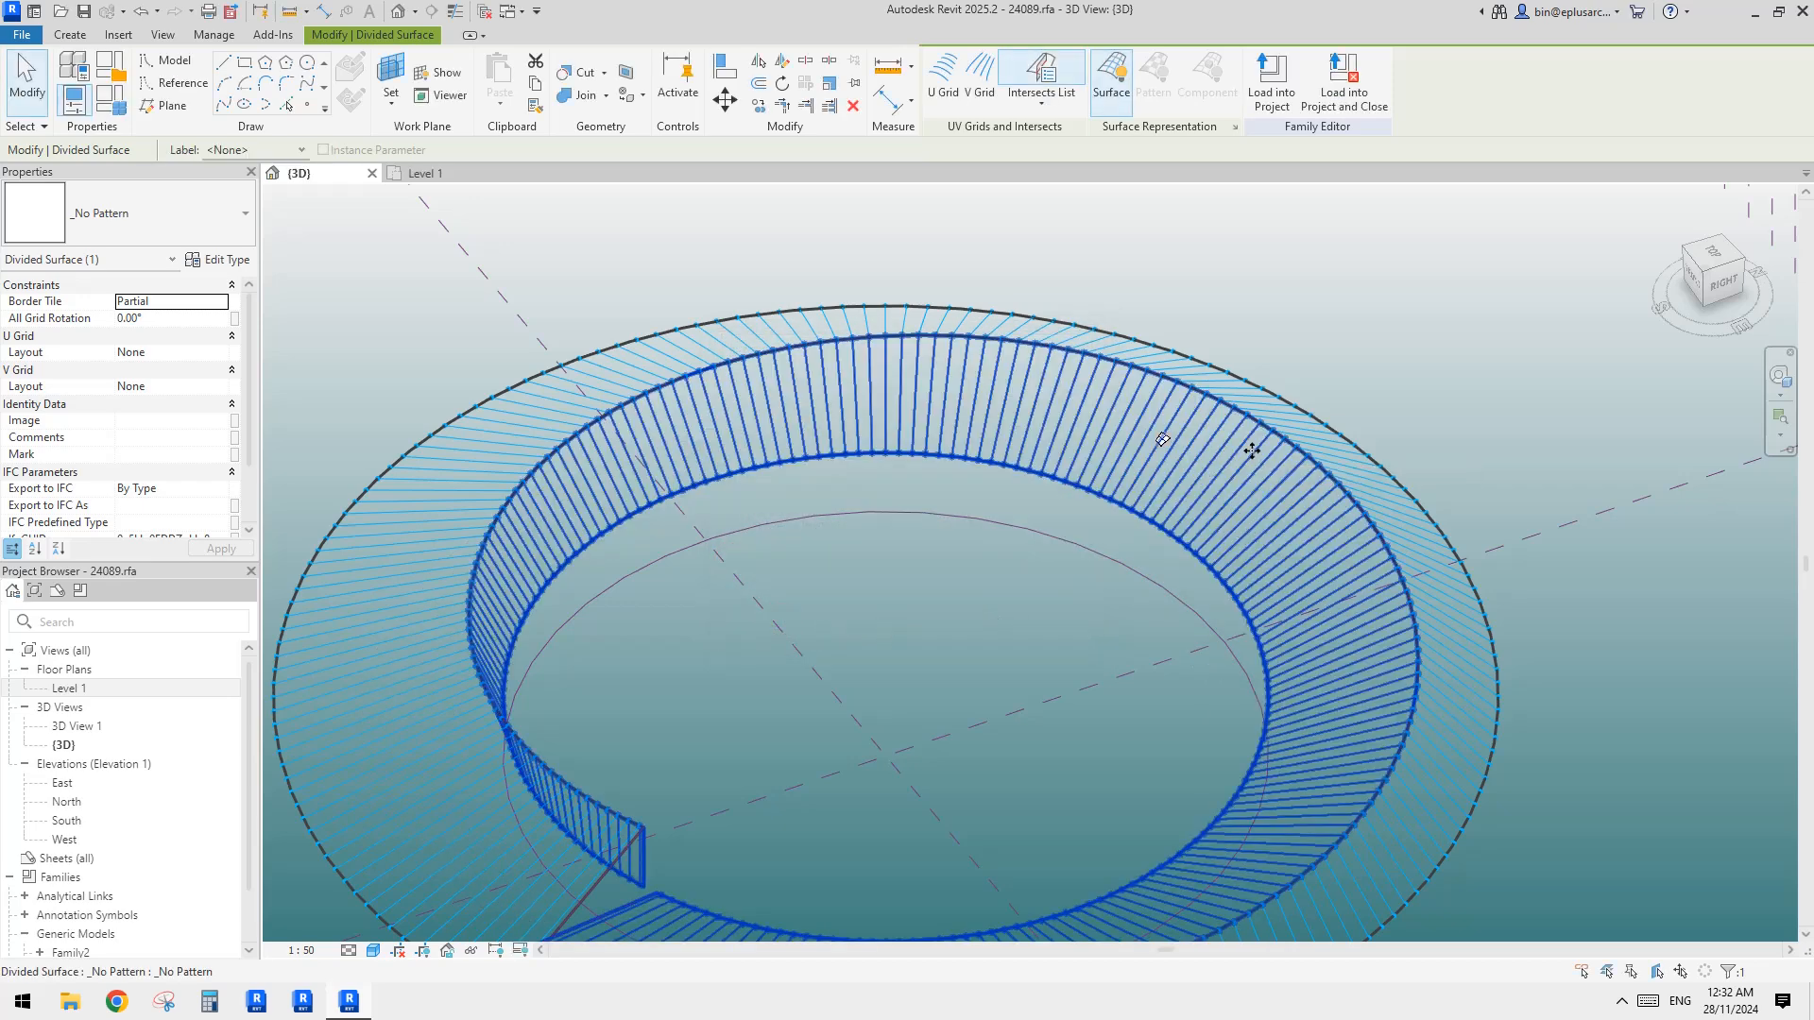
scroll(1252, 451, "down", 3)
middle_click_drag(1235, 467, 1178, 526)
key("Escape")
scroll(1168, 376, "down", 2)
scroll(1106, 489, "up", 1)
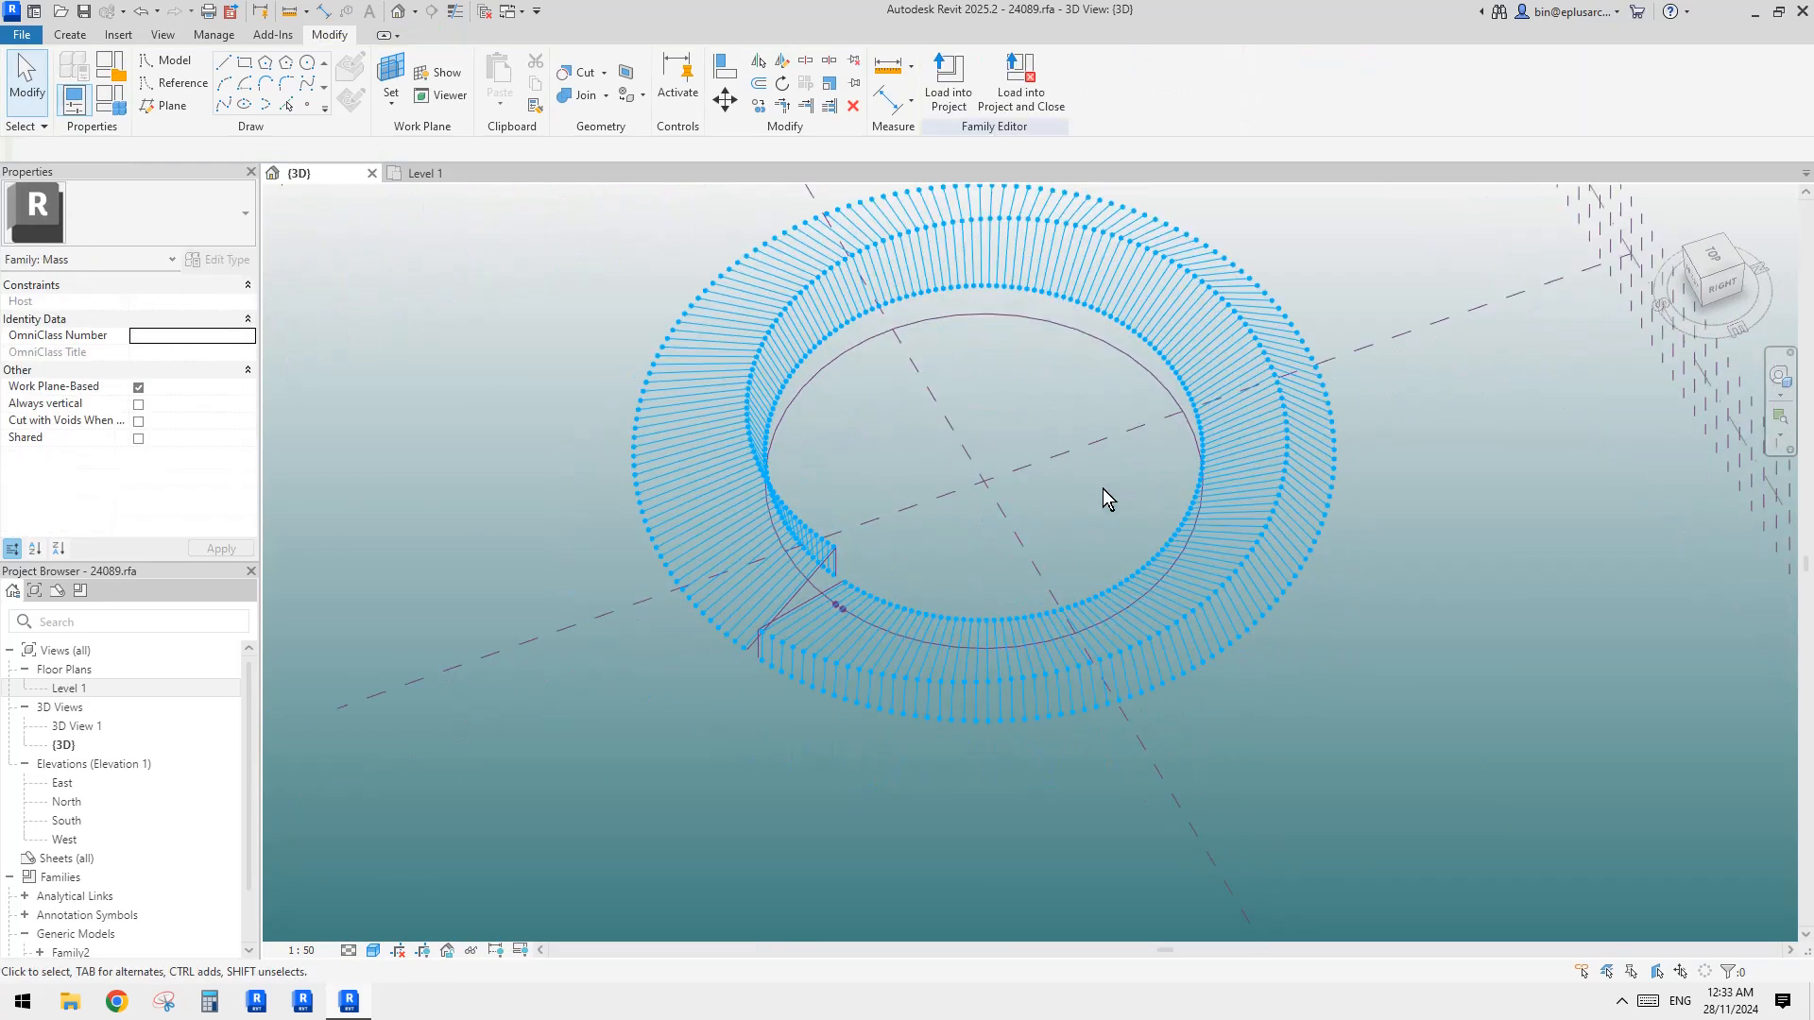
Place a Family2a adaptive component near the gap, on one division line's outer bottom, shared edge and inner edge points
scroll(886, 596, "up", 4)
mouse_move(983, 555)
middle_mouse_down()
mouse_move(972, 567)
mouse_move(1013, 572)
middle_mouse_up()
left_click(69, 35)
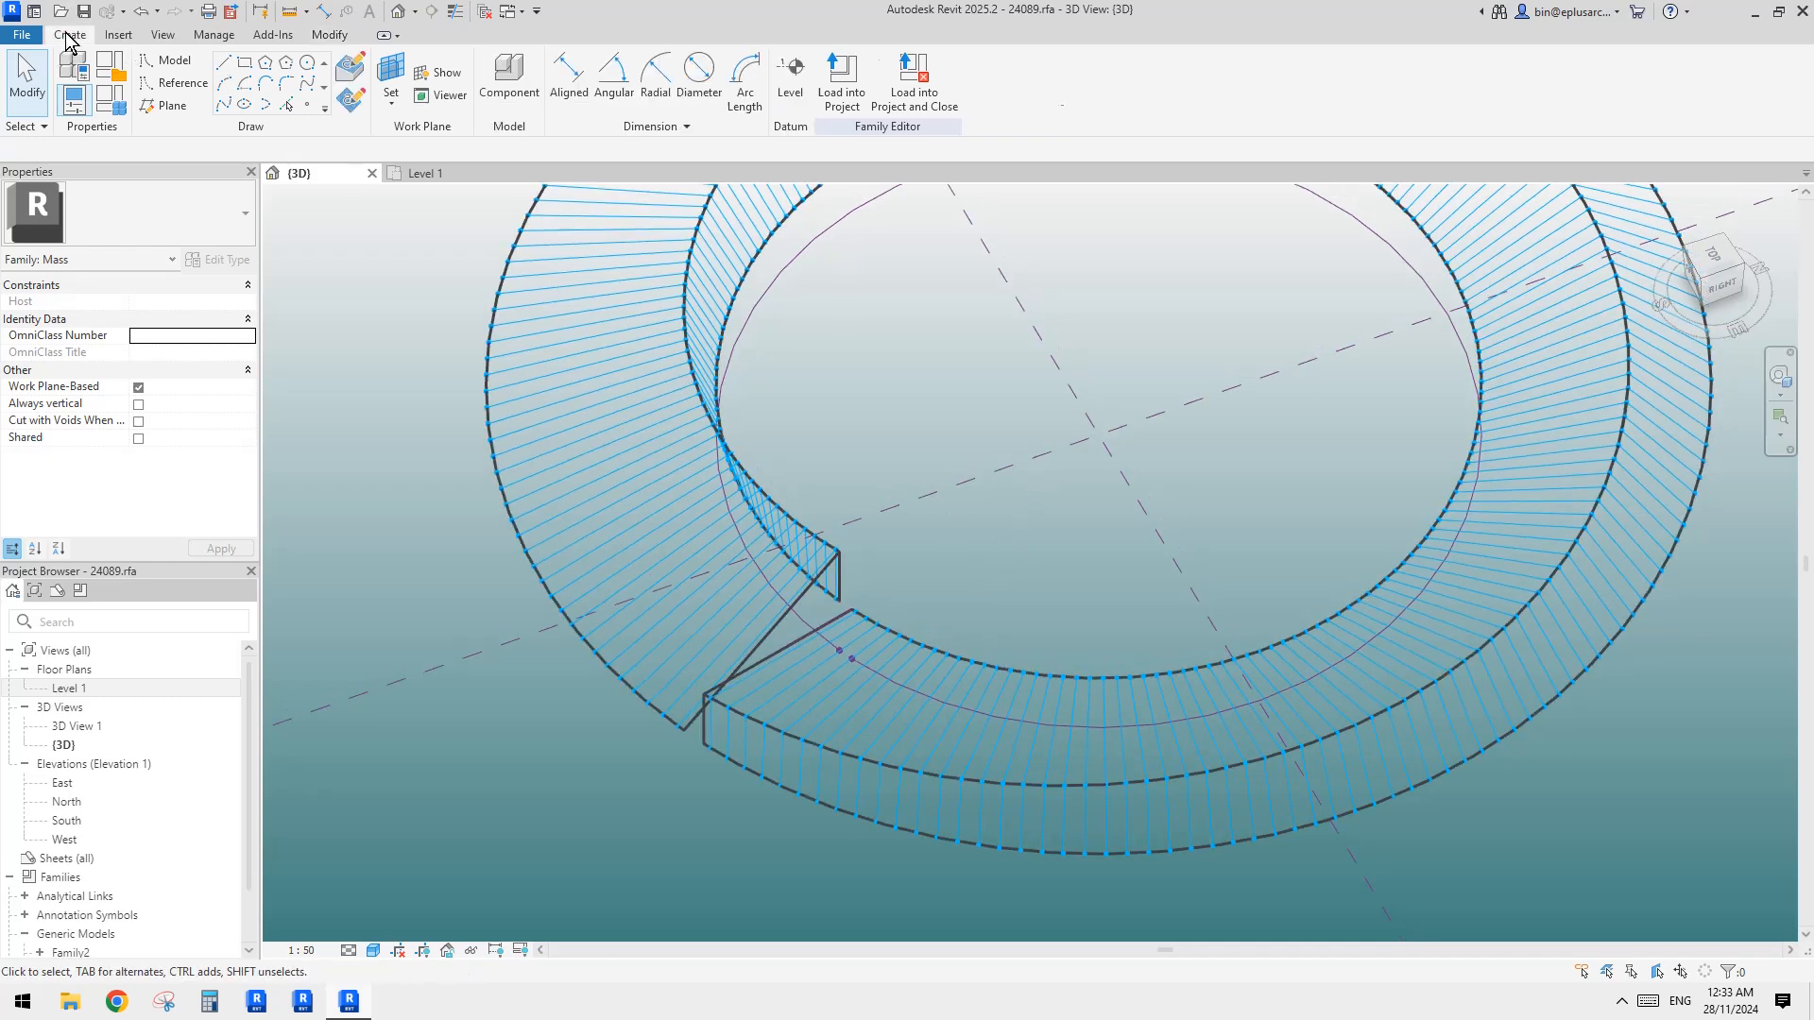
left_click(518, 90)
left_click(185, 219)
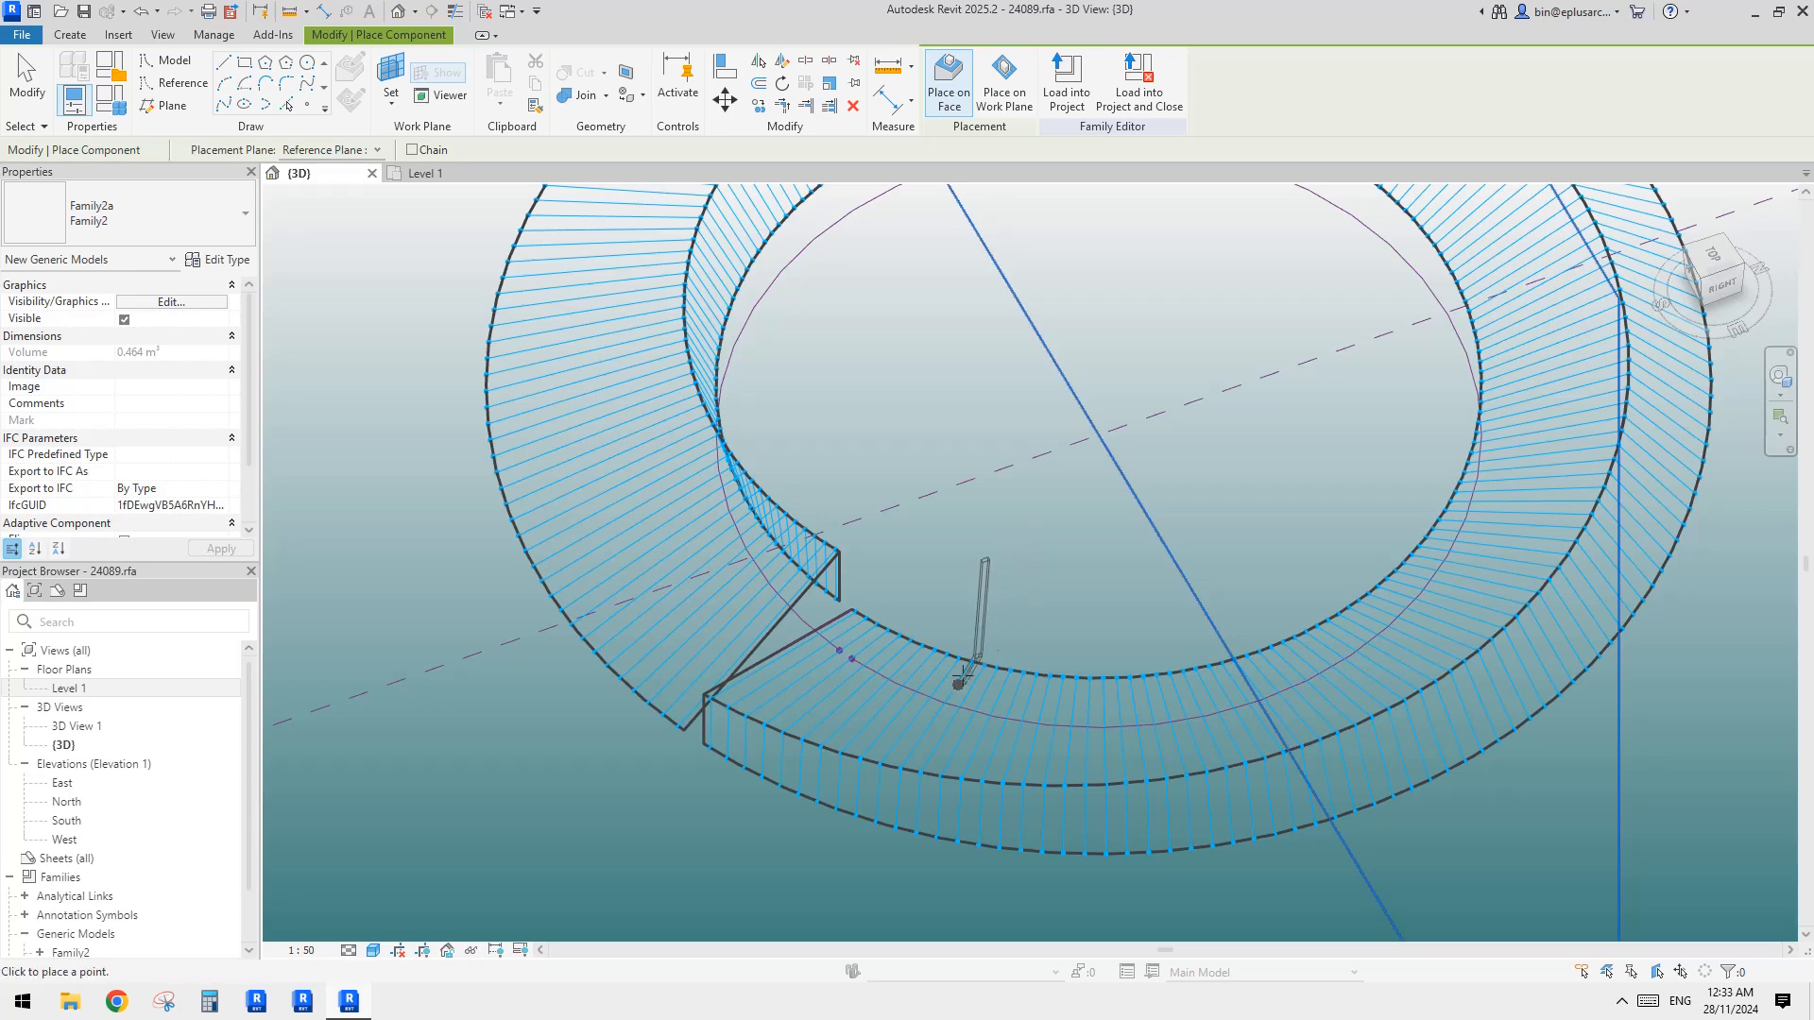
middle_click_drag(966, 675, 1137, 594, "shift")
scroll(1148, 700, "up", 4)
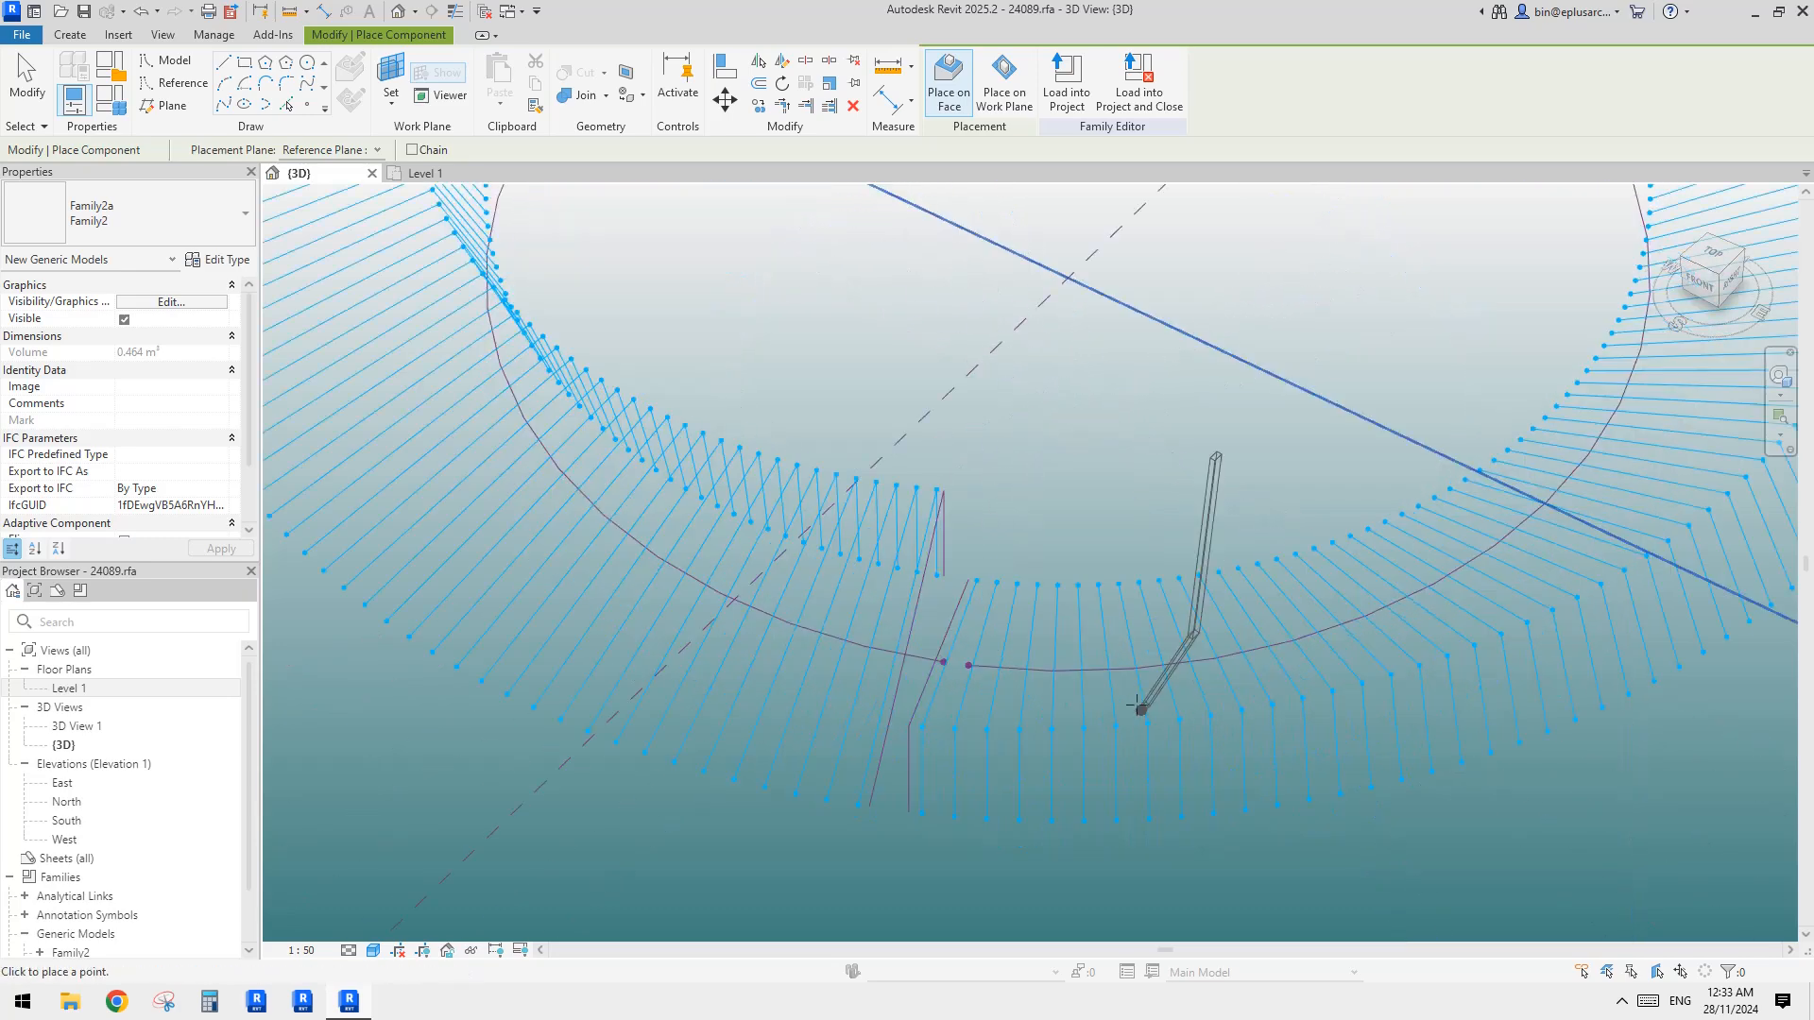
left_click(1003, 838)
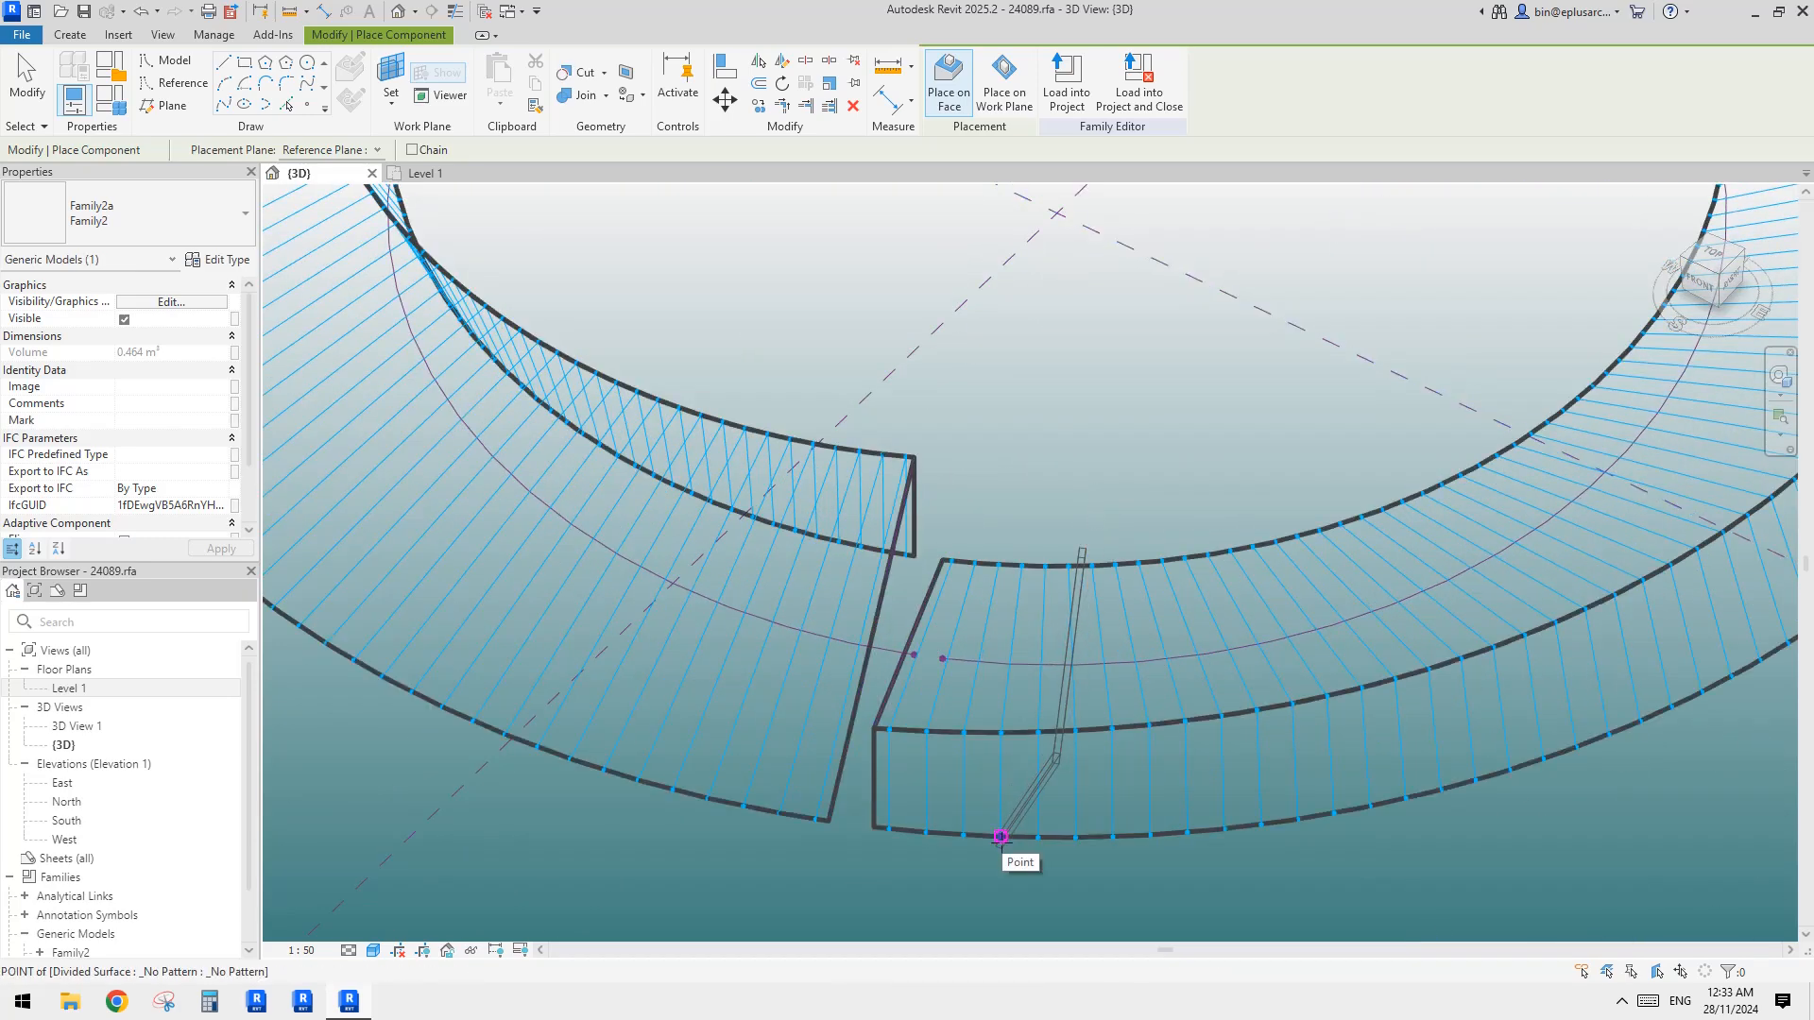
middle_click_drag(1034, 849, 1024, 792)
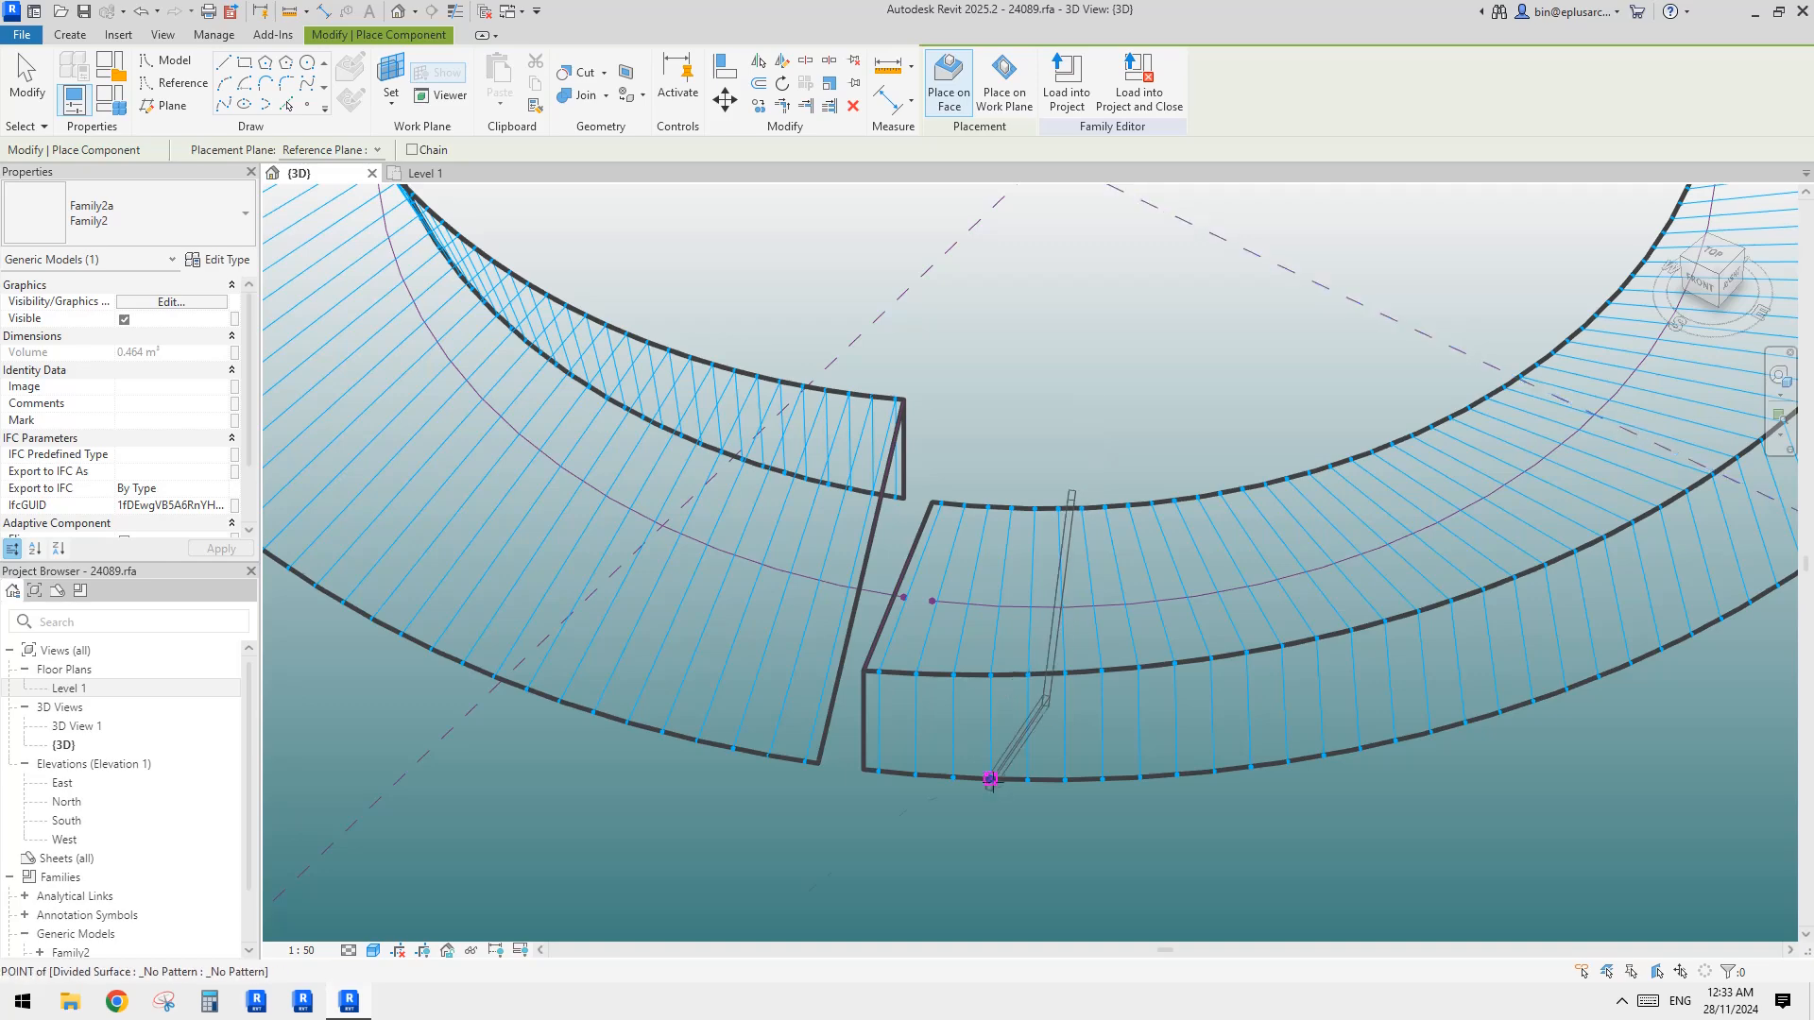
left_click(990, 779)
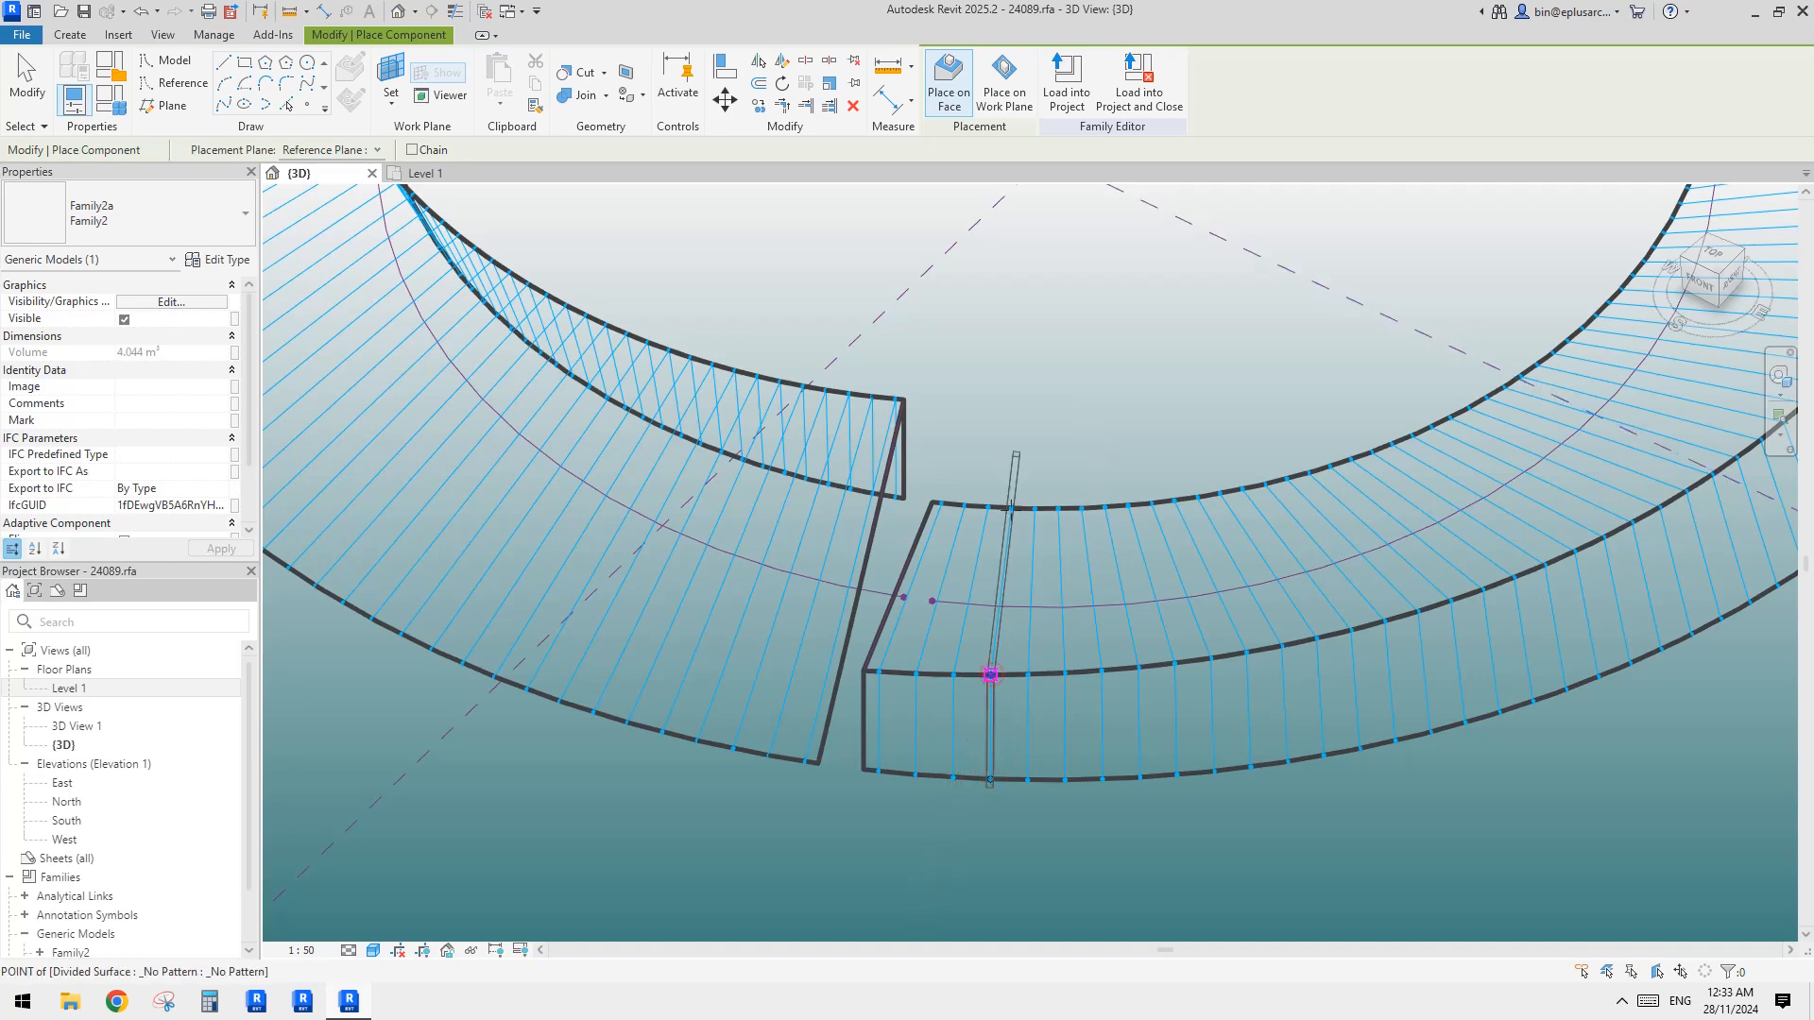
left_click(1011, 509)
key("Escape")
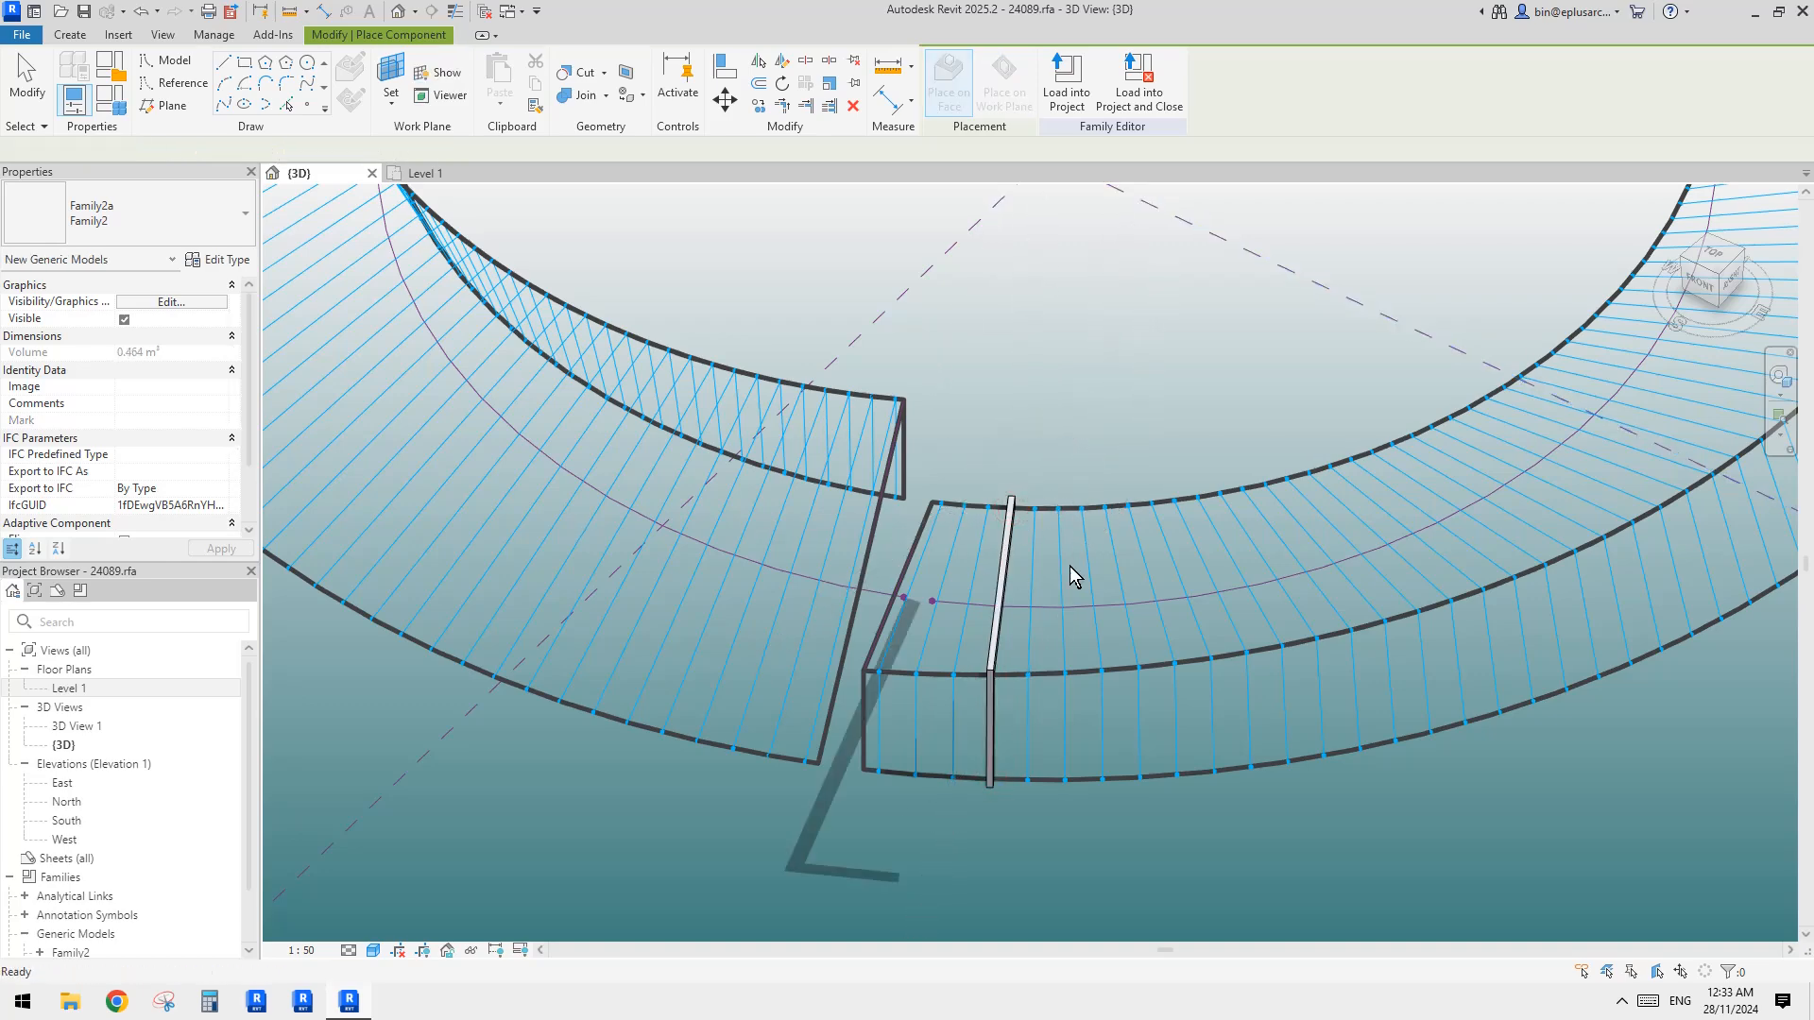
Place a Family2 adaptive component on the three points of the adjacent division line, on the side nearer the gap
middle_click_drag(1118, 673, 982, 642, "shift")
left_click(70, 34)
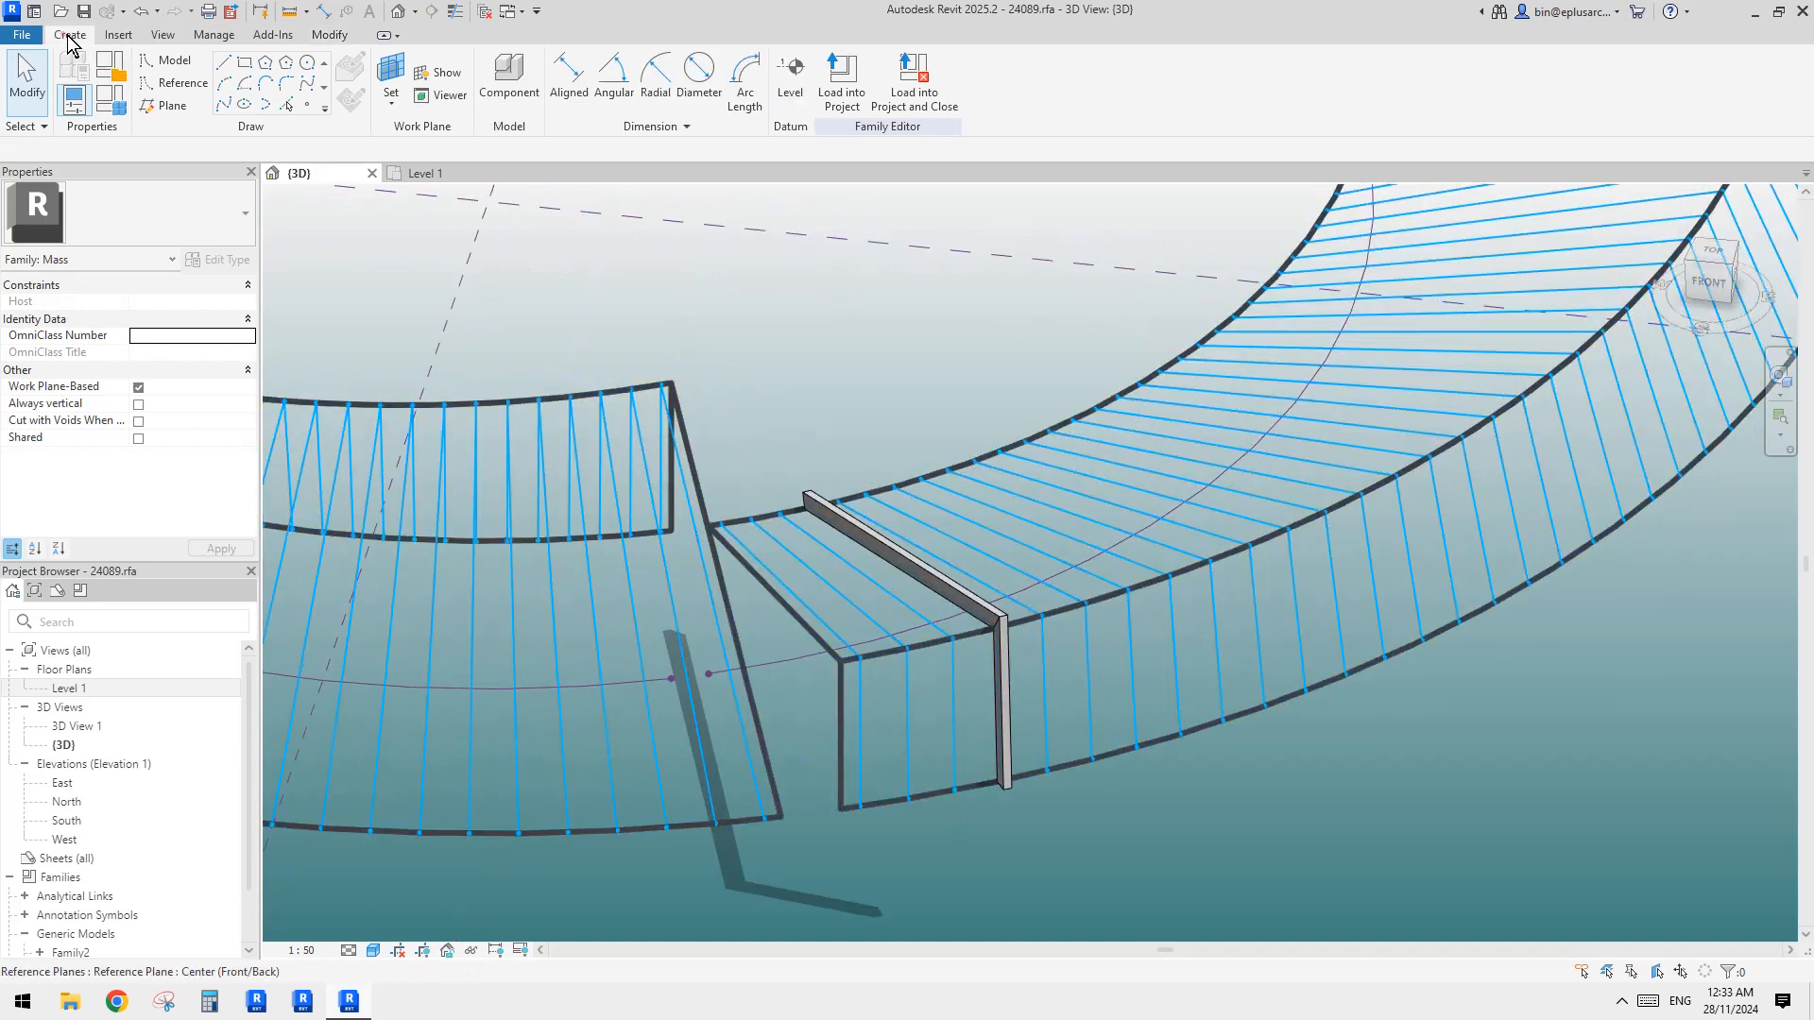
left_click(523, 108)
left_click(180, 213)
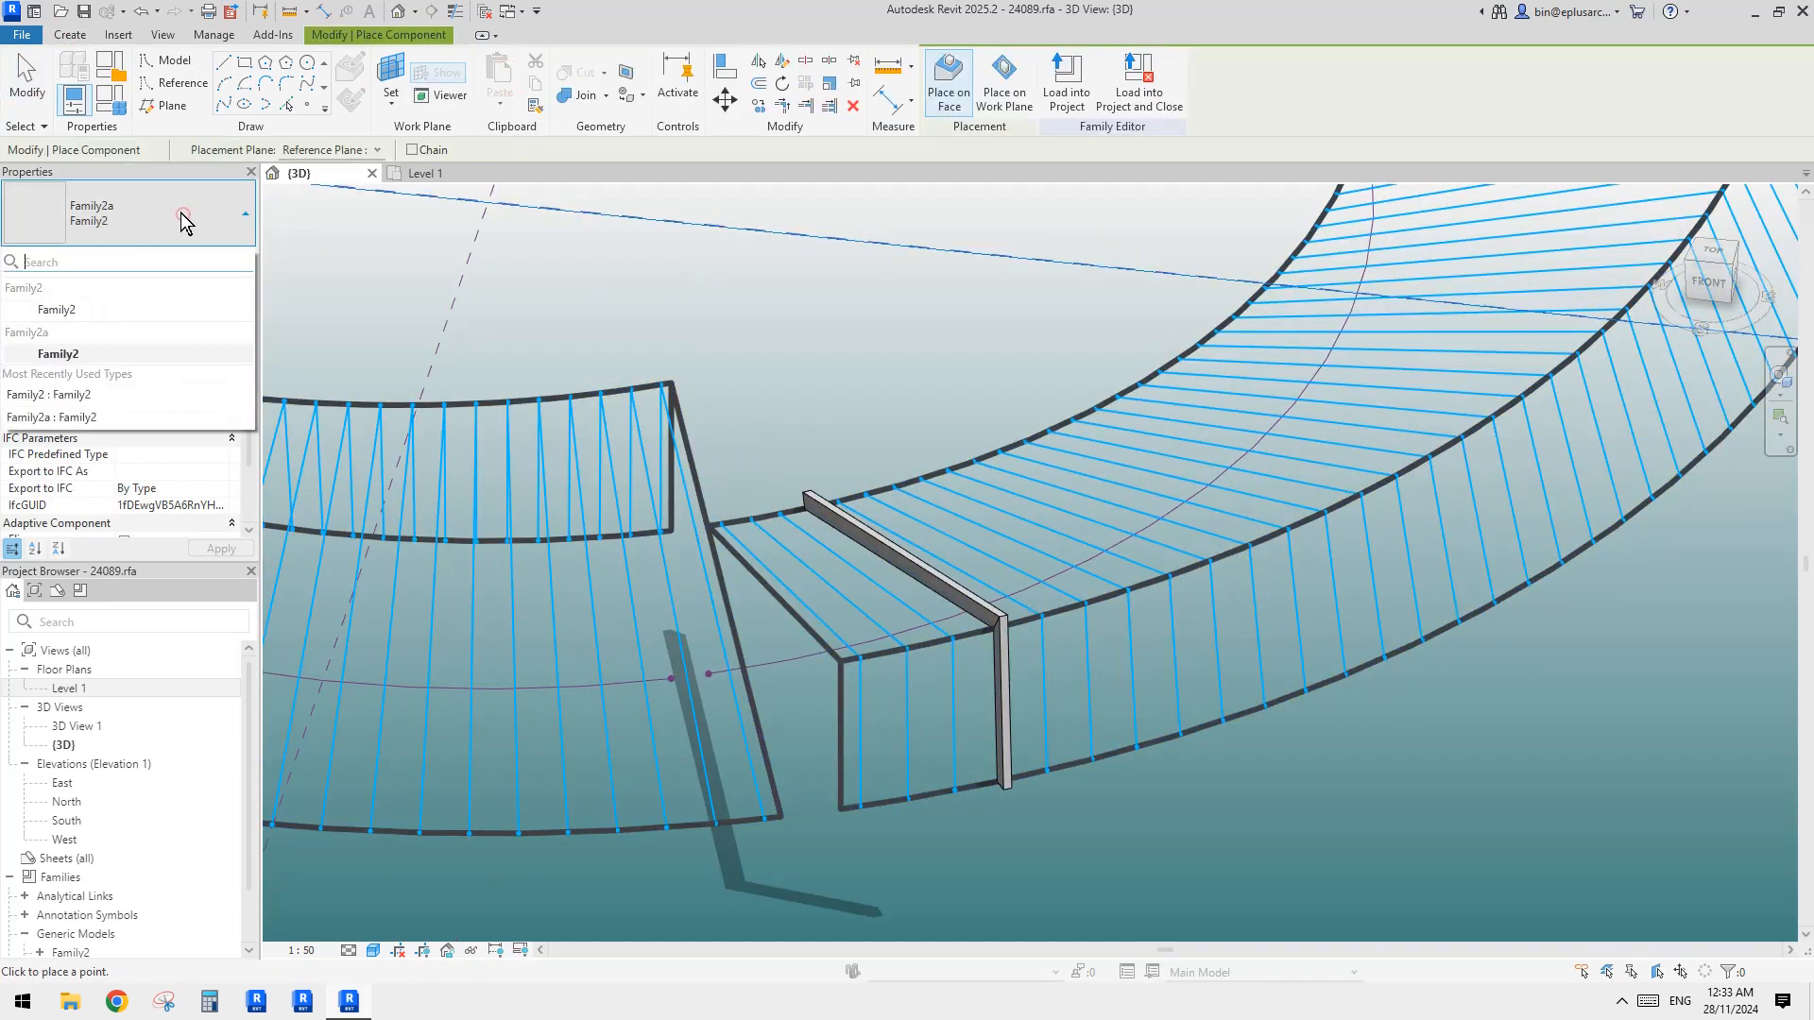
left_click(89, 308)
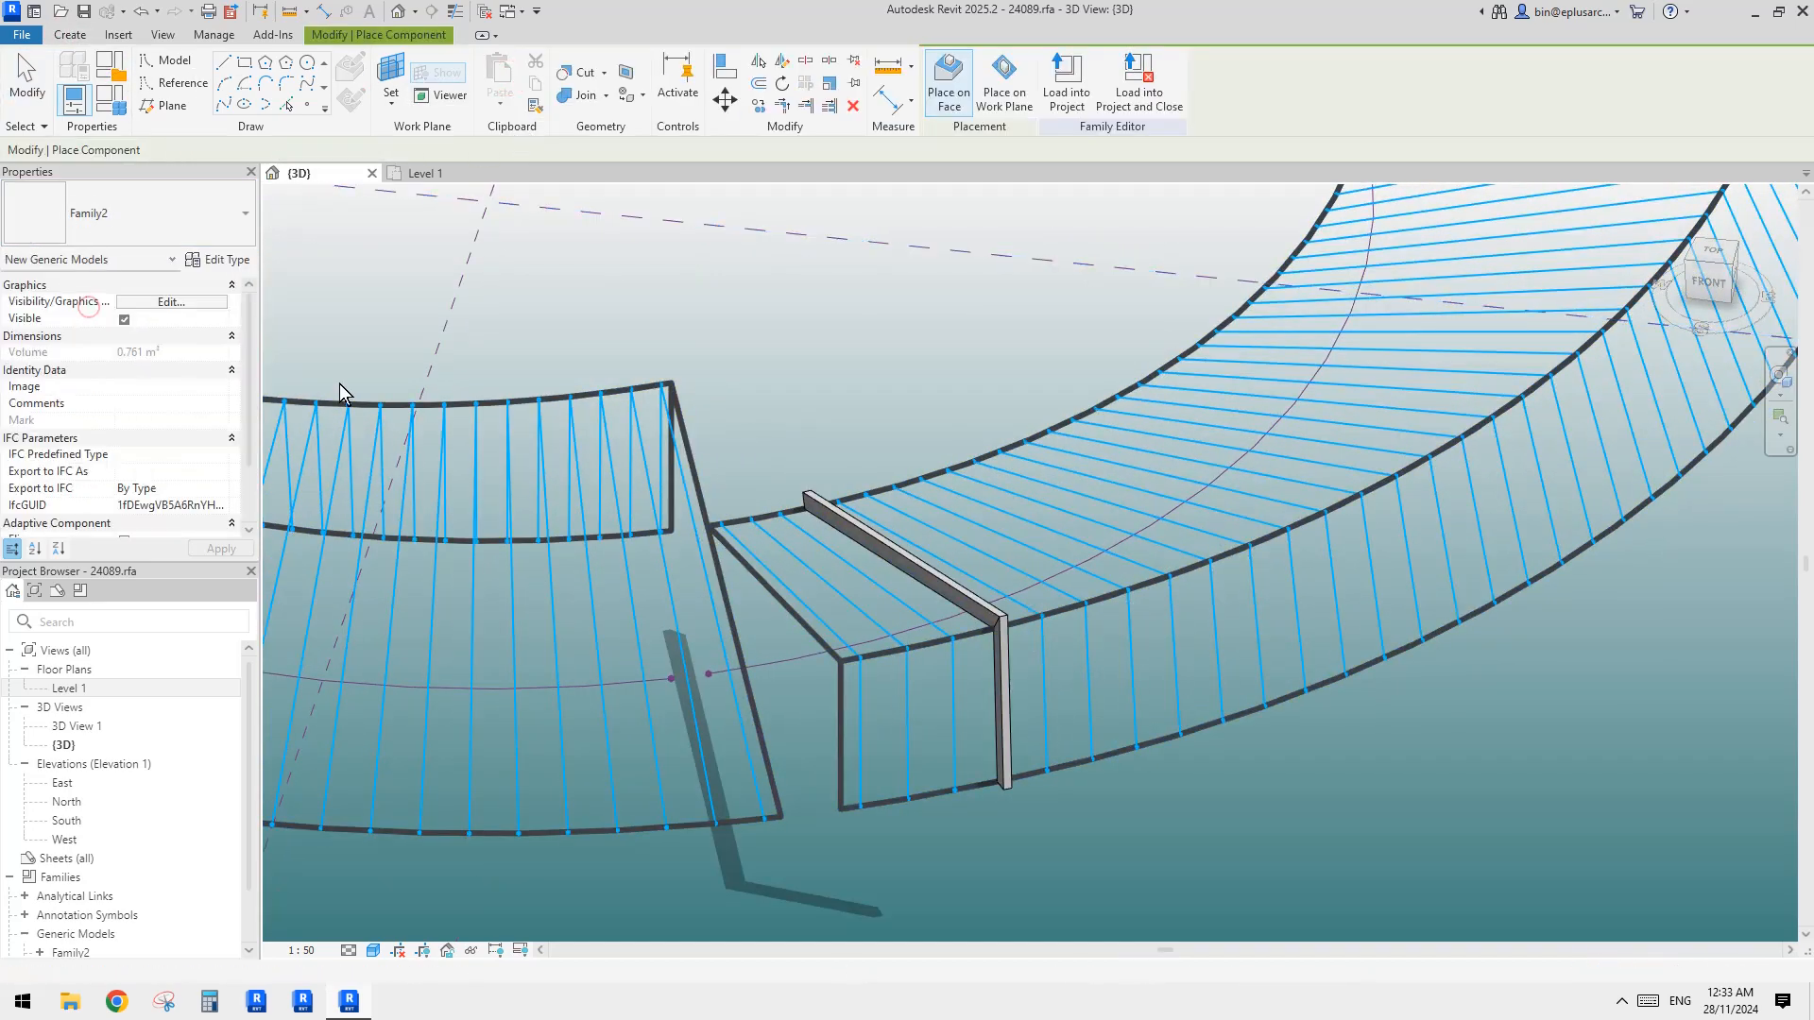
left_click(955, 789)
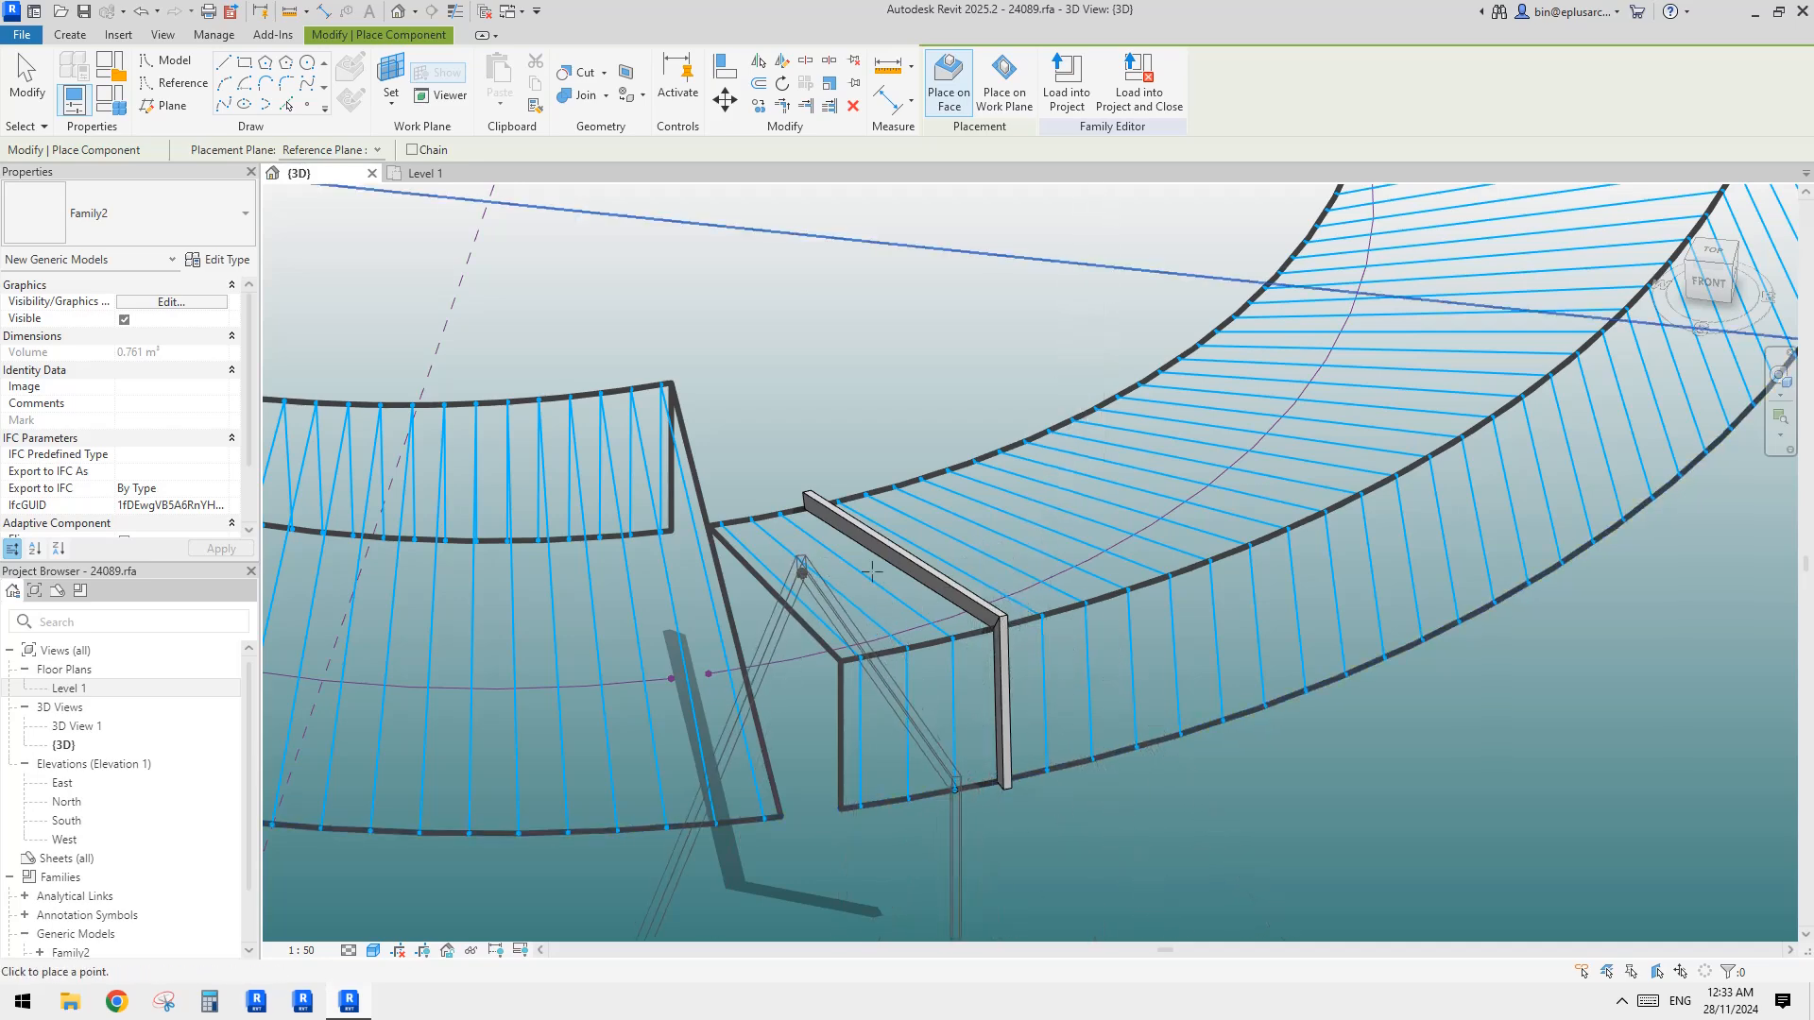
left_click(913, 601)
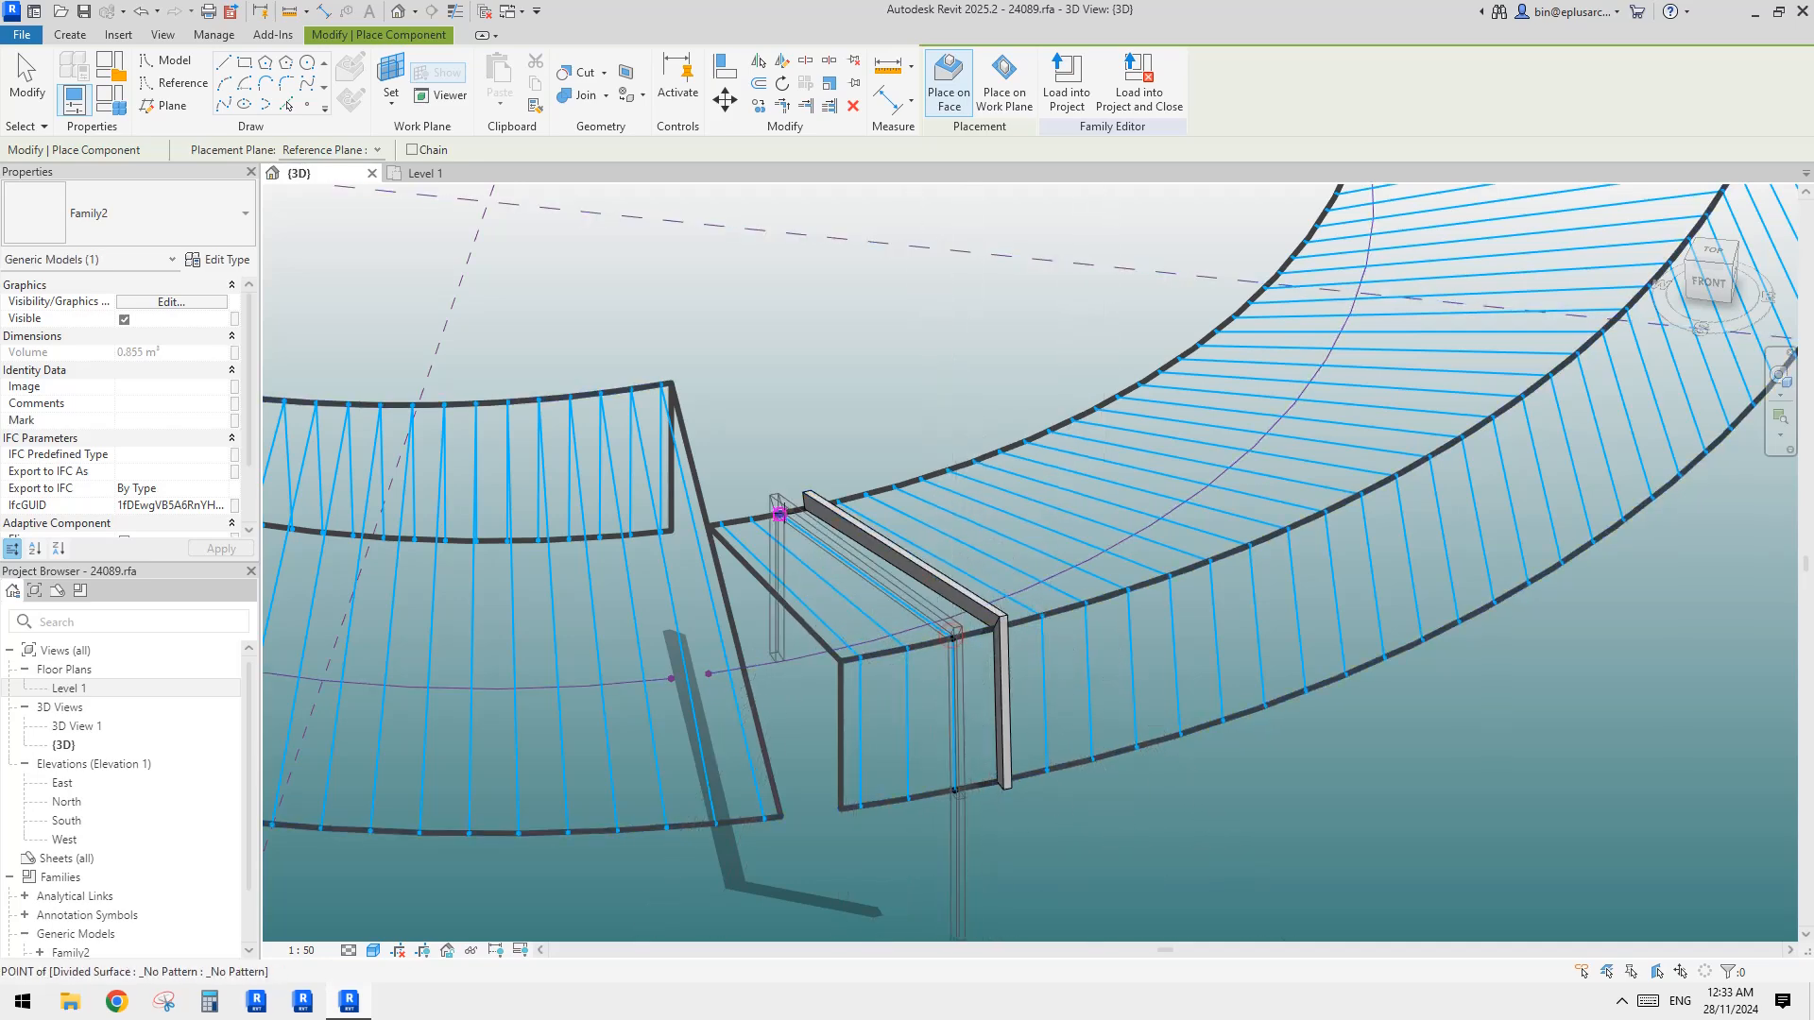
key("Escape")
Select the two placed adaptive components and repeat them along the division lines around both canopy surfaces
middle_click_drag(1009, 650, 899, 533, "shift")
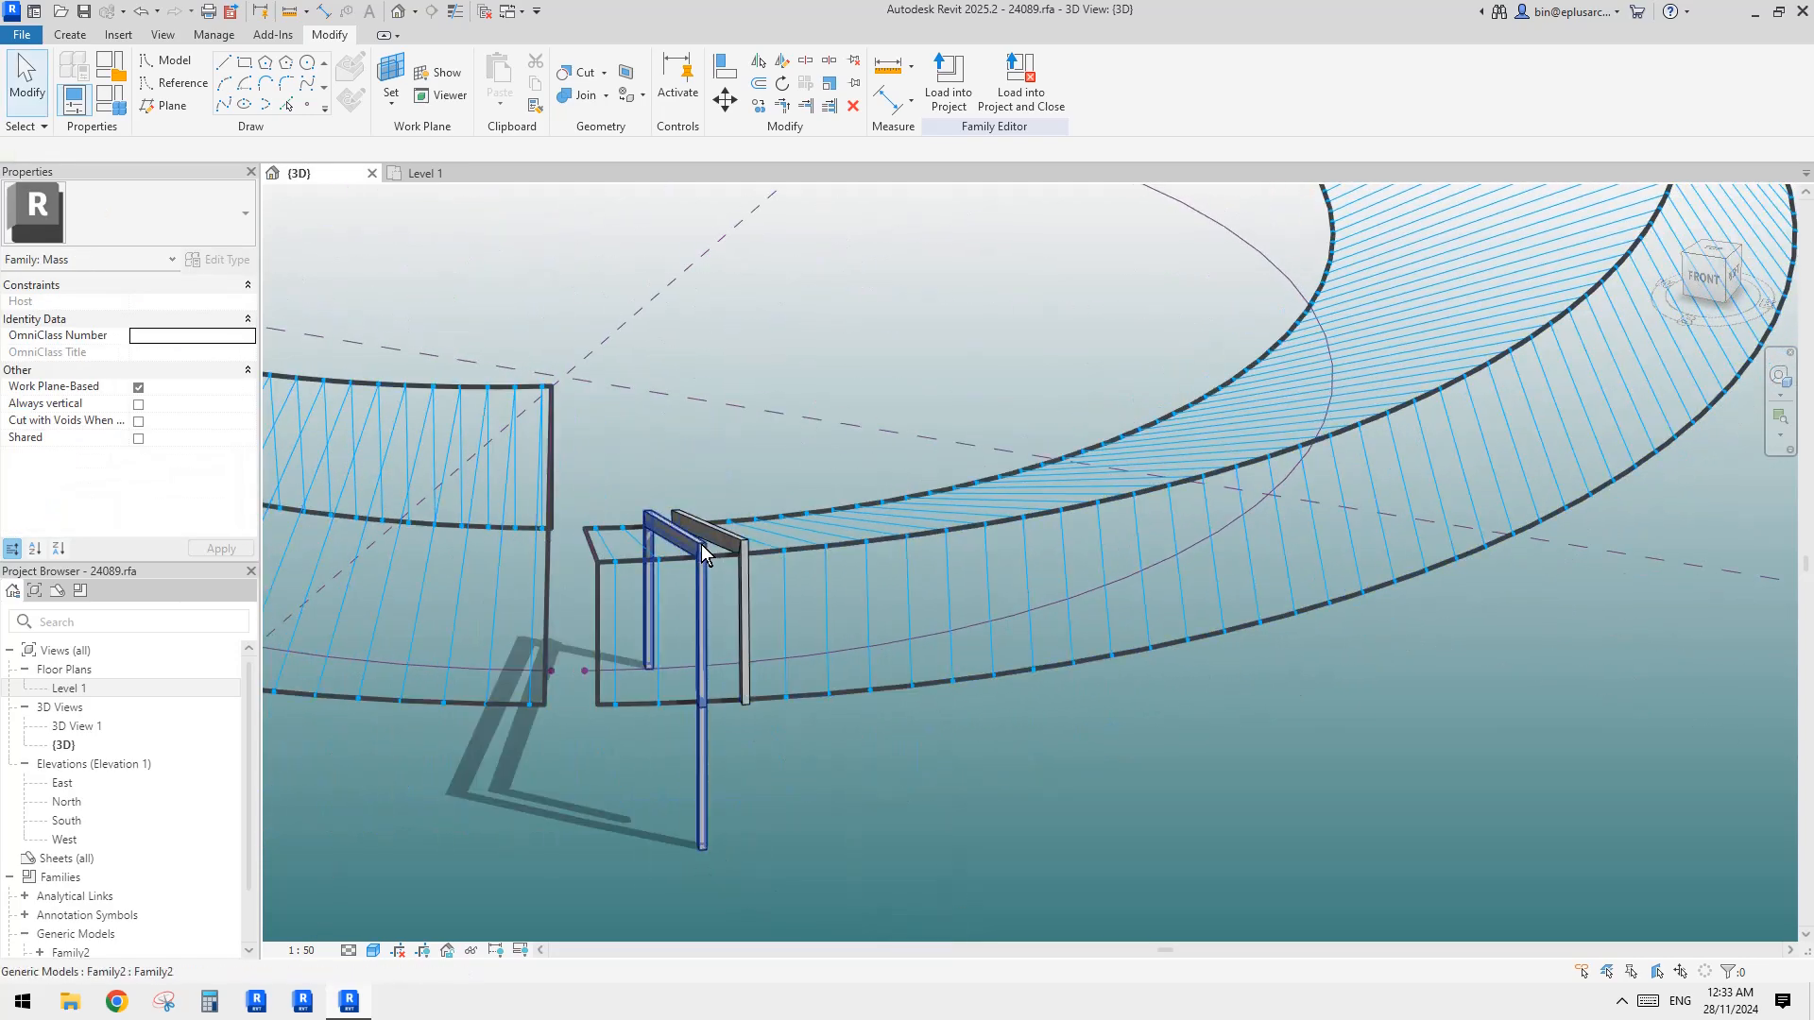
left_click(740, 552)
left_click(742, 555, "ctrl")
middle_click_drag(759, 551, 853, 561)
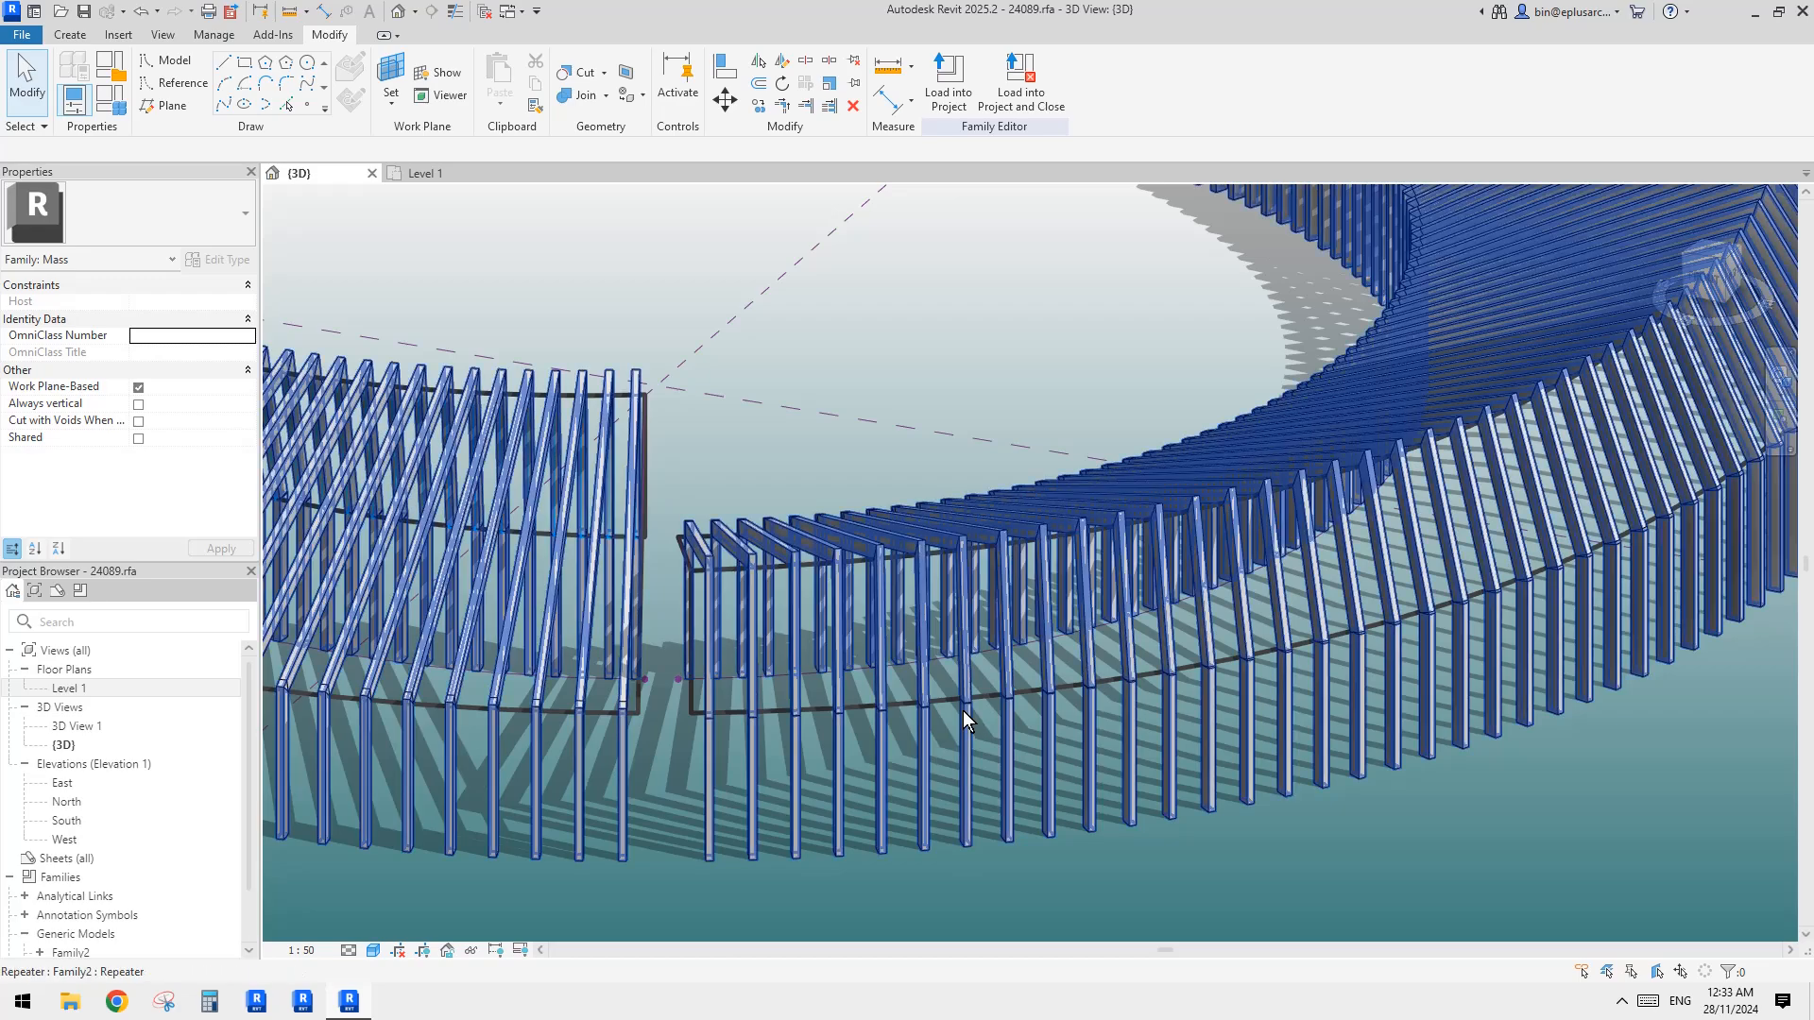
Examine the repeated frames beside the canopy gap and undo the last repeat
middle_click_drag(1102, 705, 837, 671, "shift")
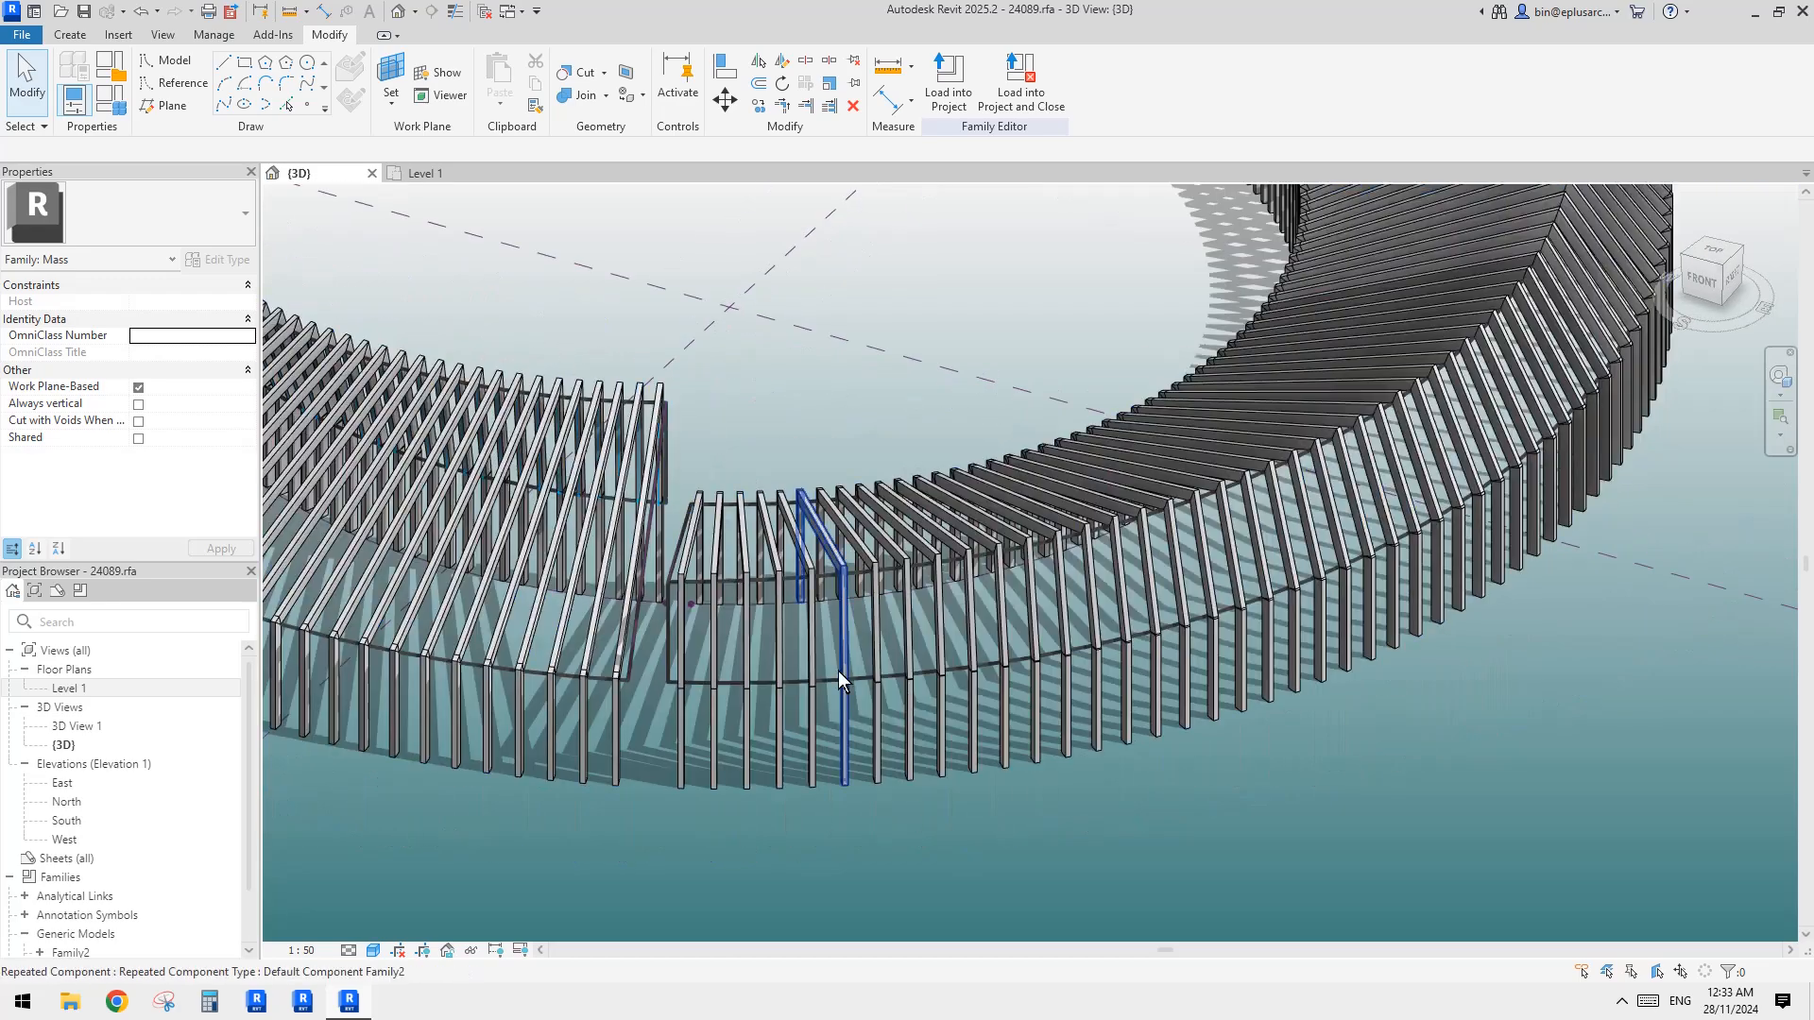
scroll(816, 665, "up", 3)
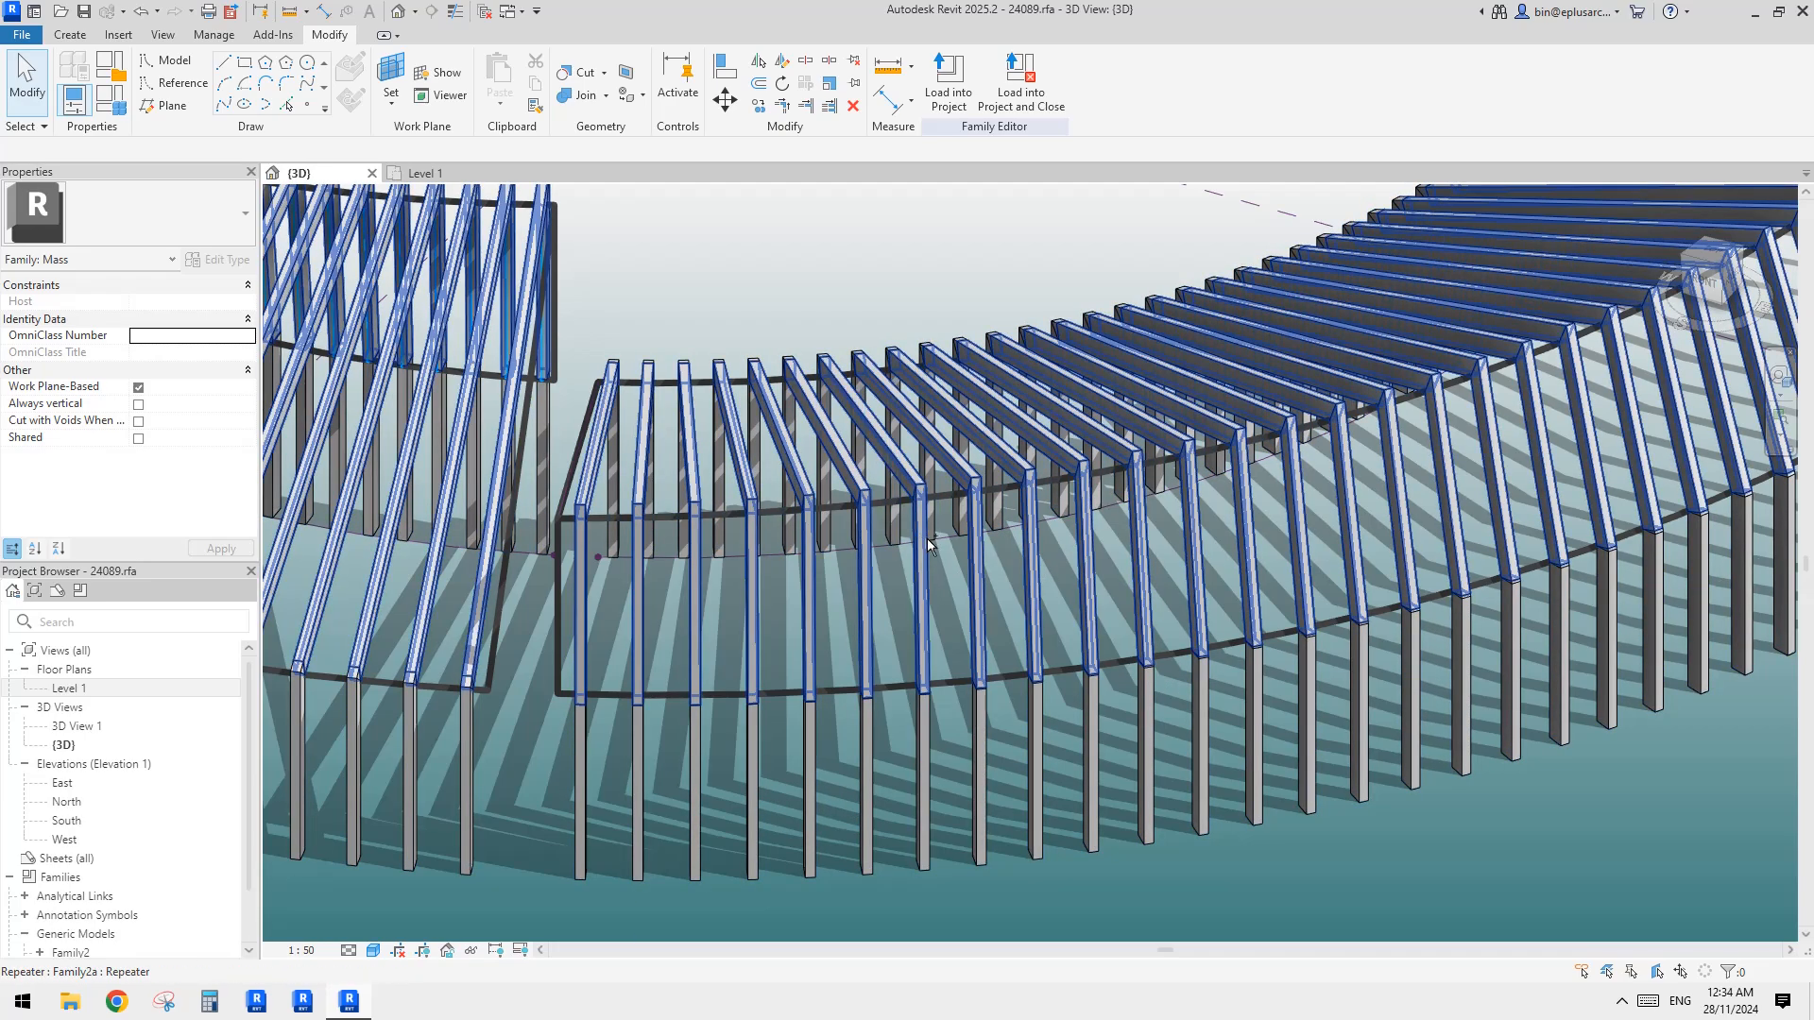
key("ctrl+z")
Place a second Family2 component one division line beyond the Family2a one, and repeat both Family2 components along every second division line
middle_click_drag(737, 695, 807, 493, "shift")
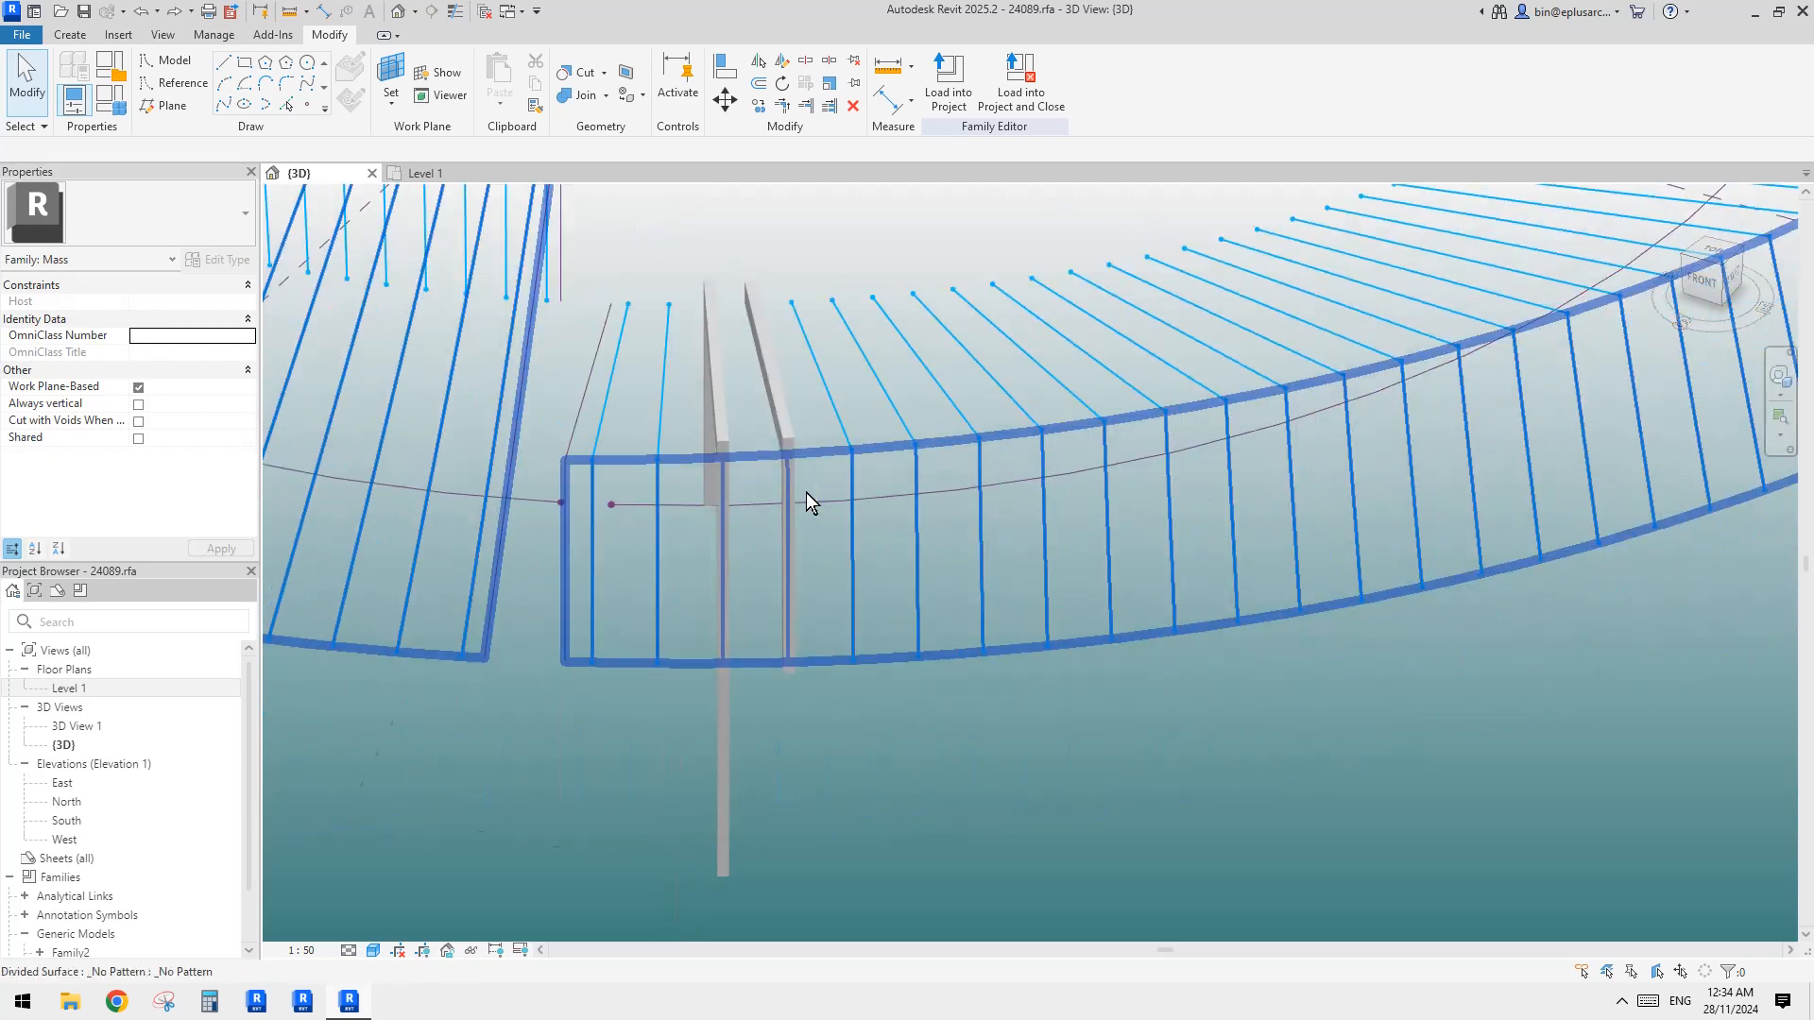
left_click(70, 34)
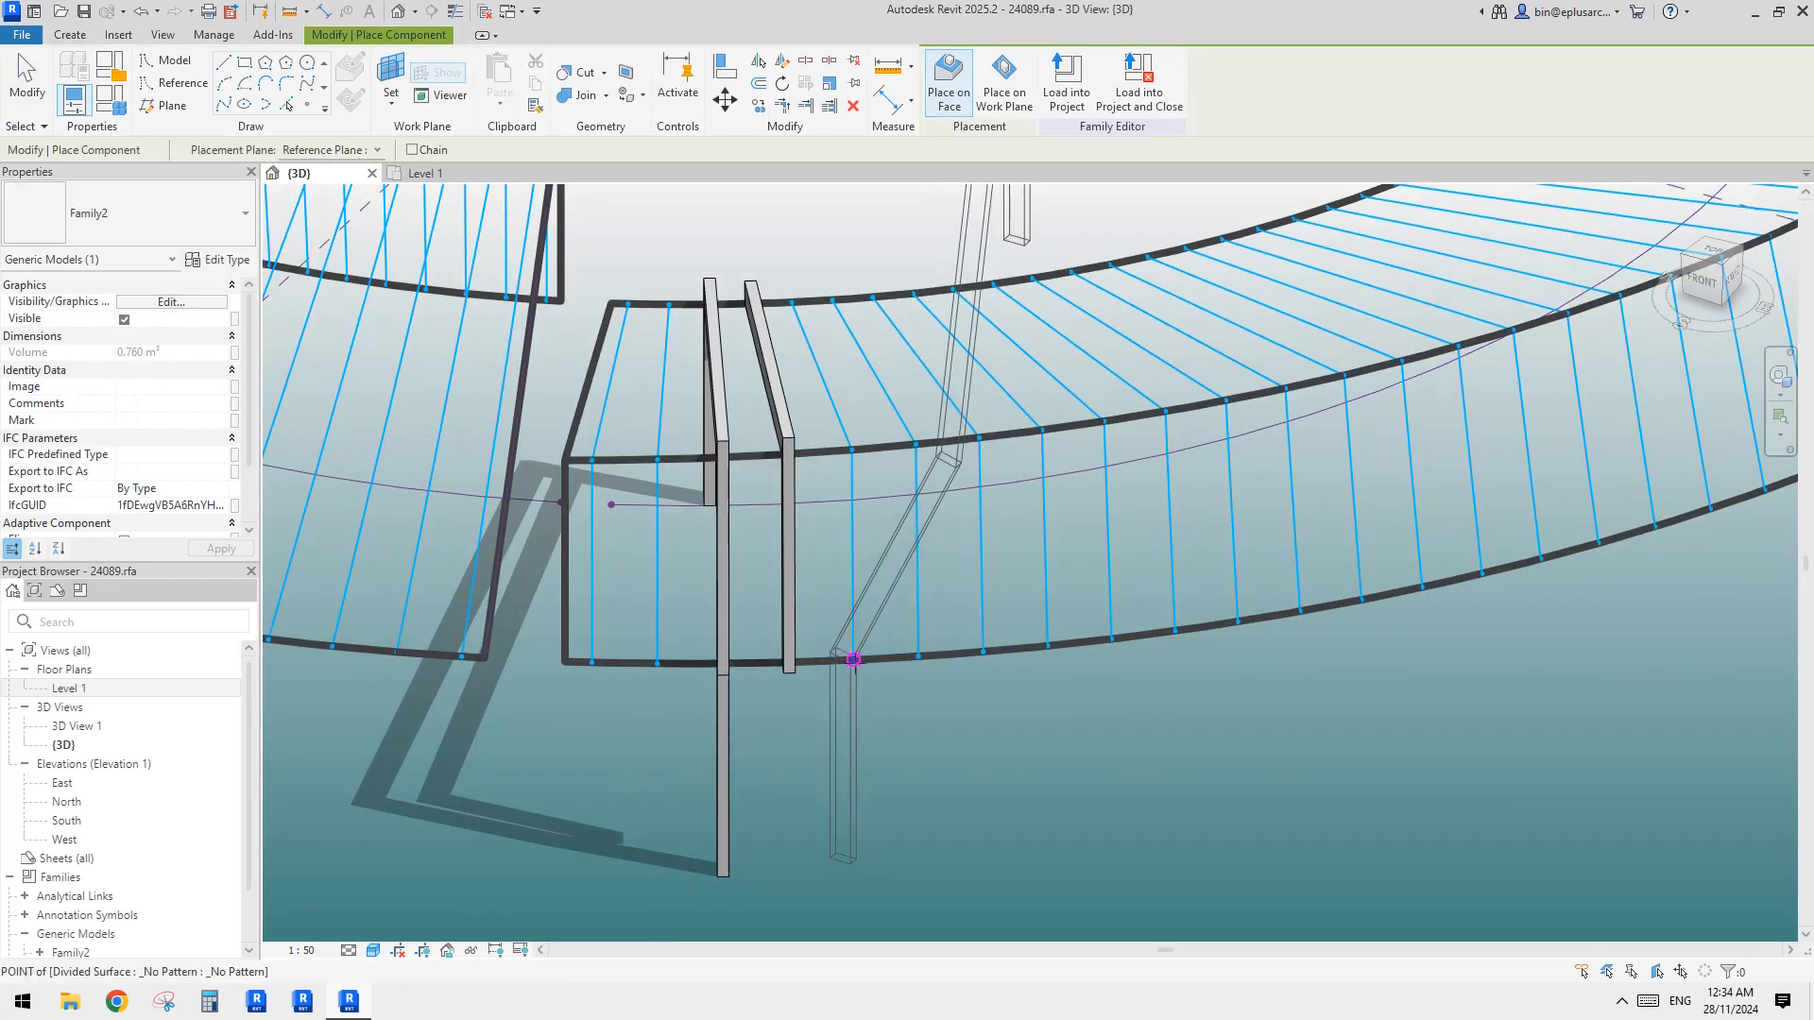
left_click(853, 450)
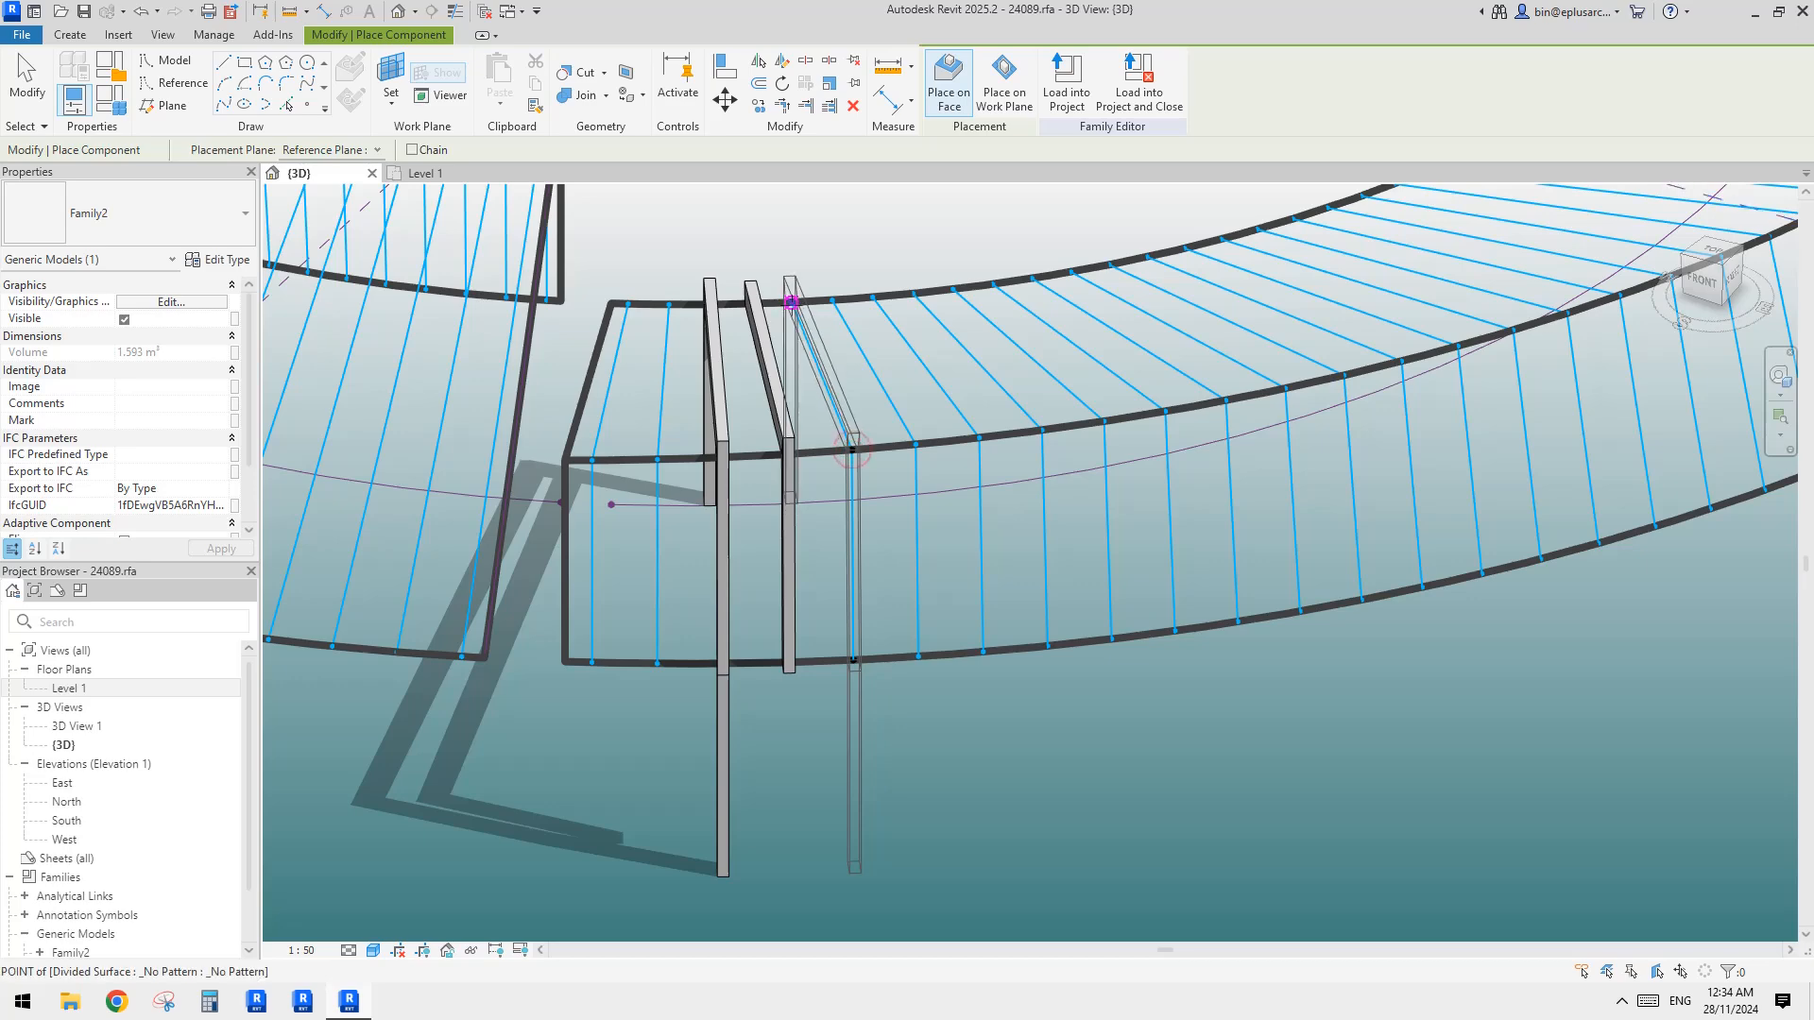
left_click(877, 440)
key("Escape")
key("Escape")
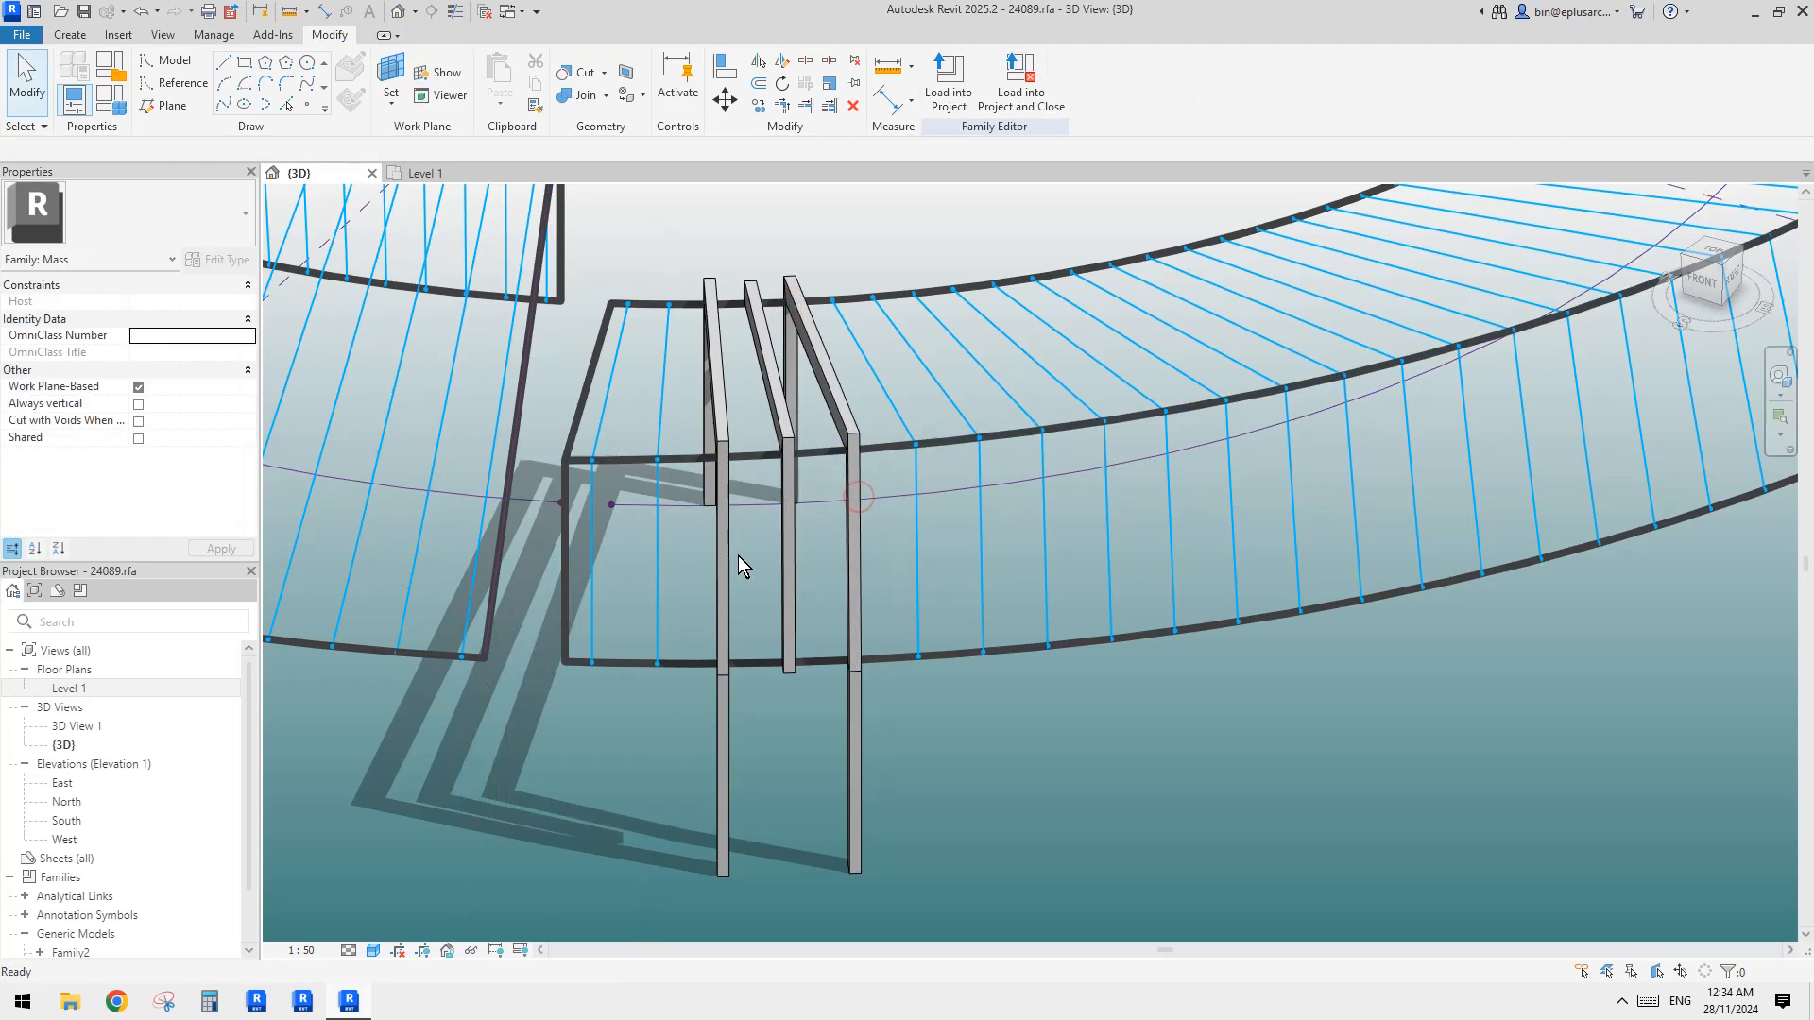
left_click(777, 598)
left_click(854, 599, "ctrl")
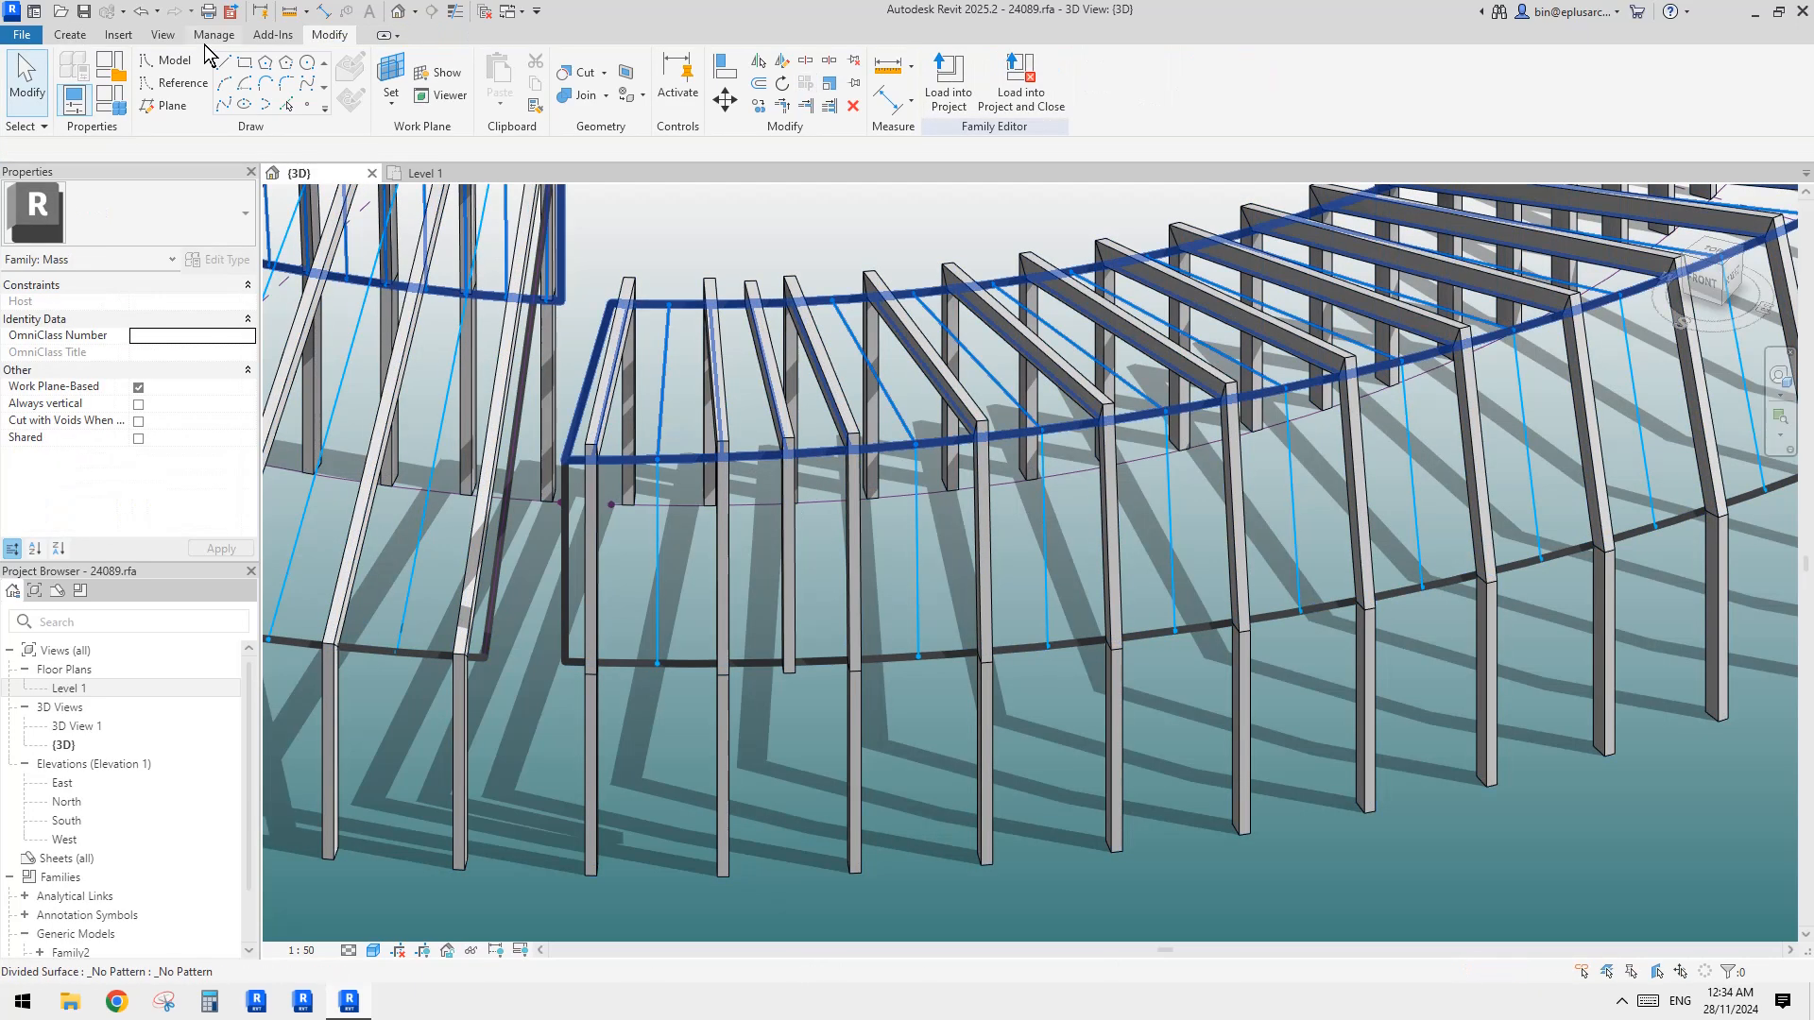
Place a second Family2a component on the next free division line's three points, and repeat both Family2a components along the remaining division lines
left_click(70, 36)
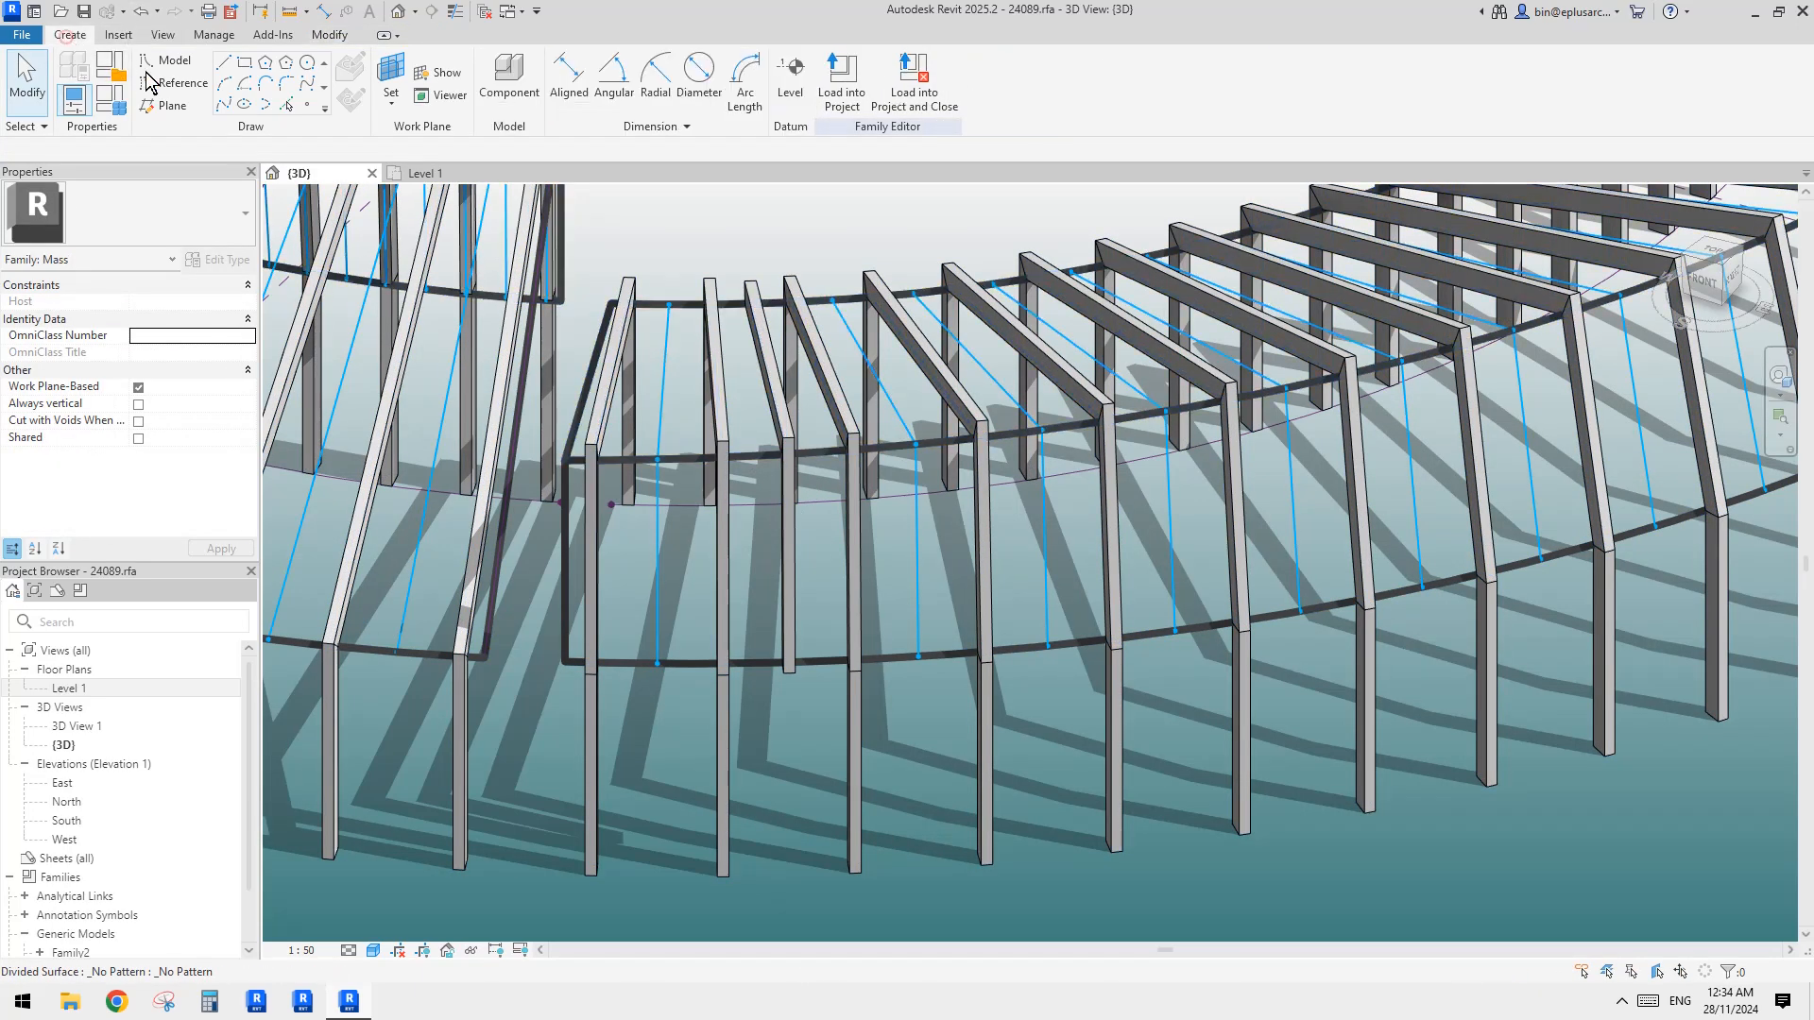
left_click(510, 77)
left_click(198, 218)
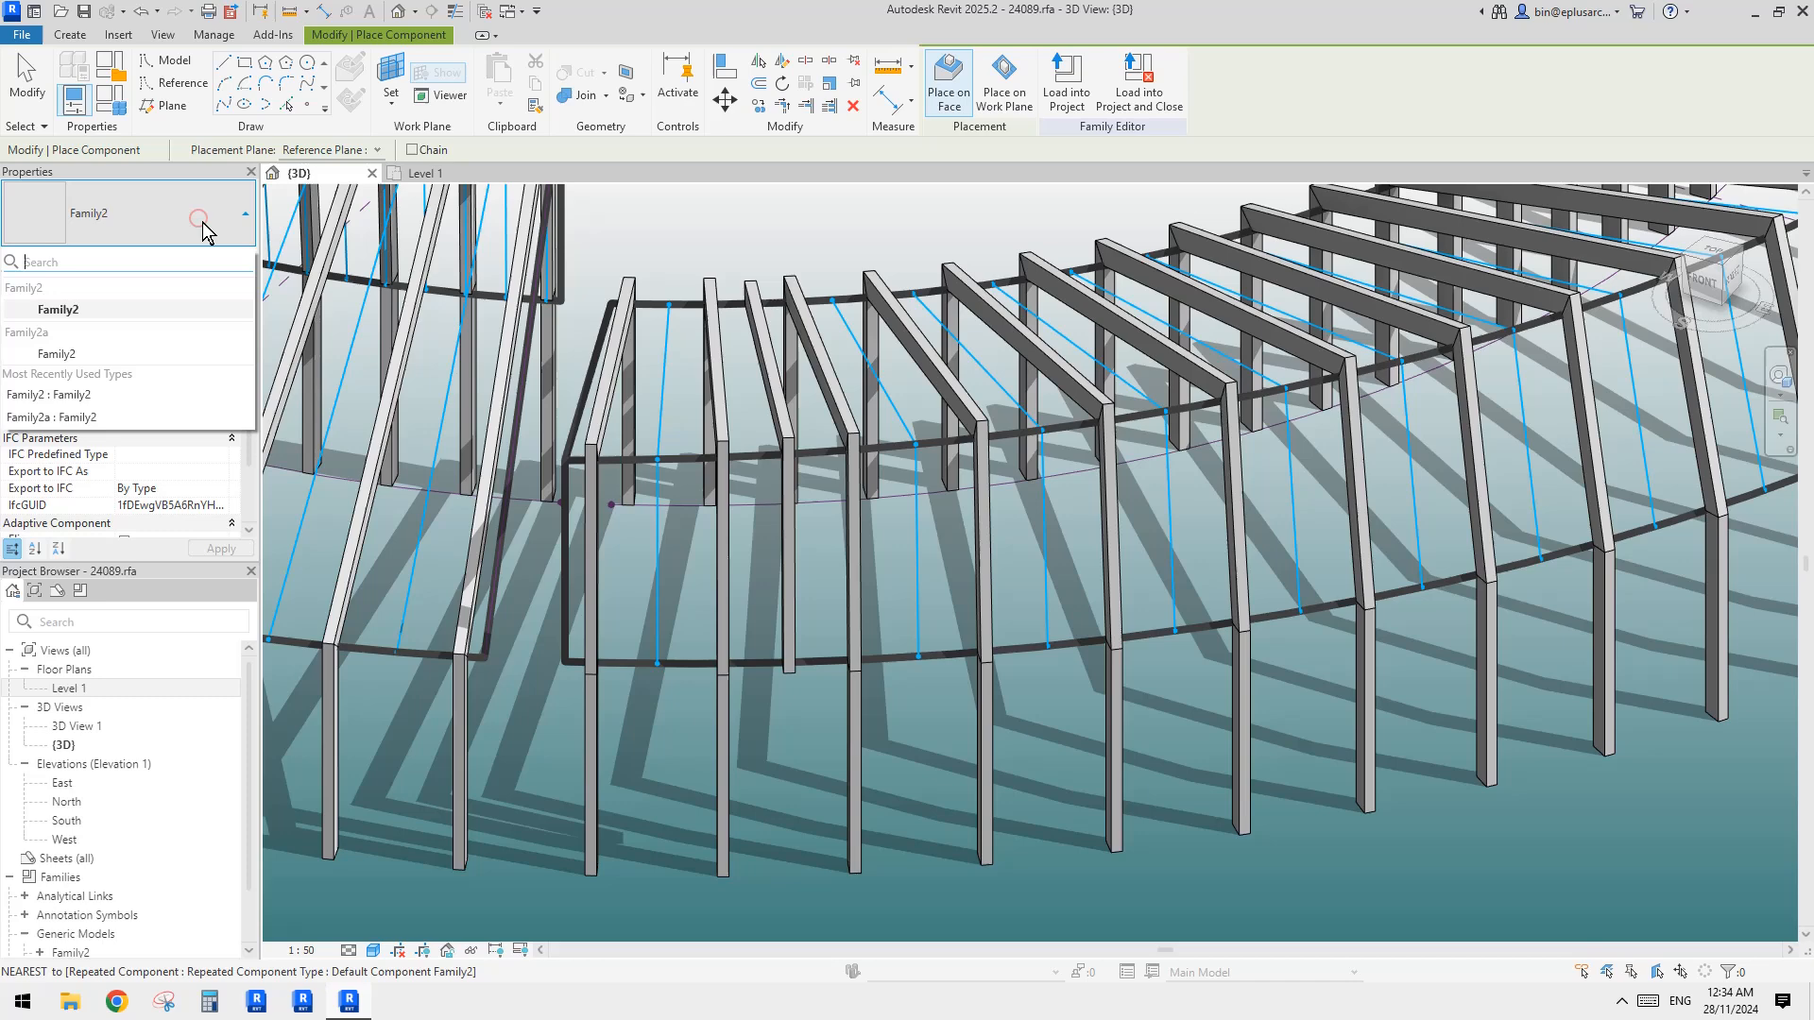
left_click(87, 352)
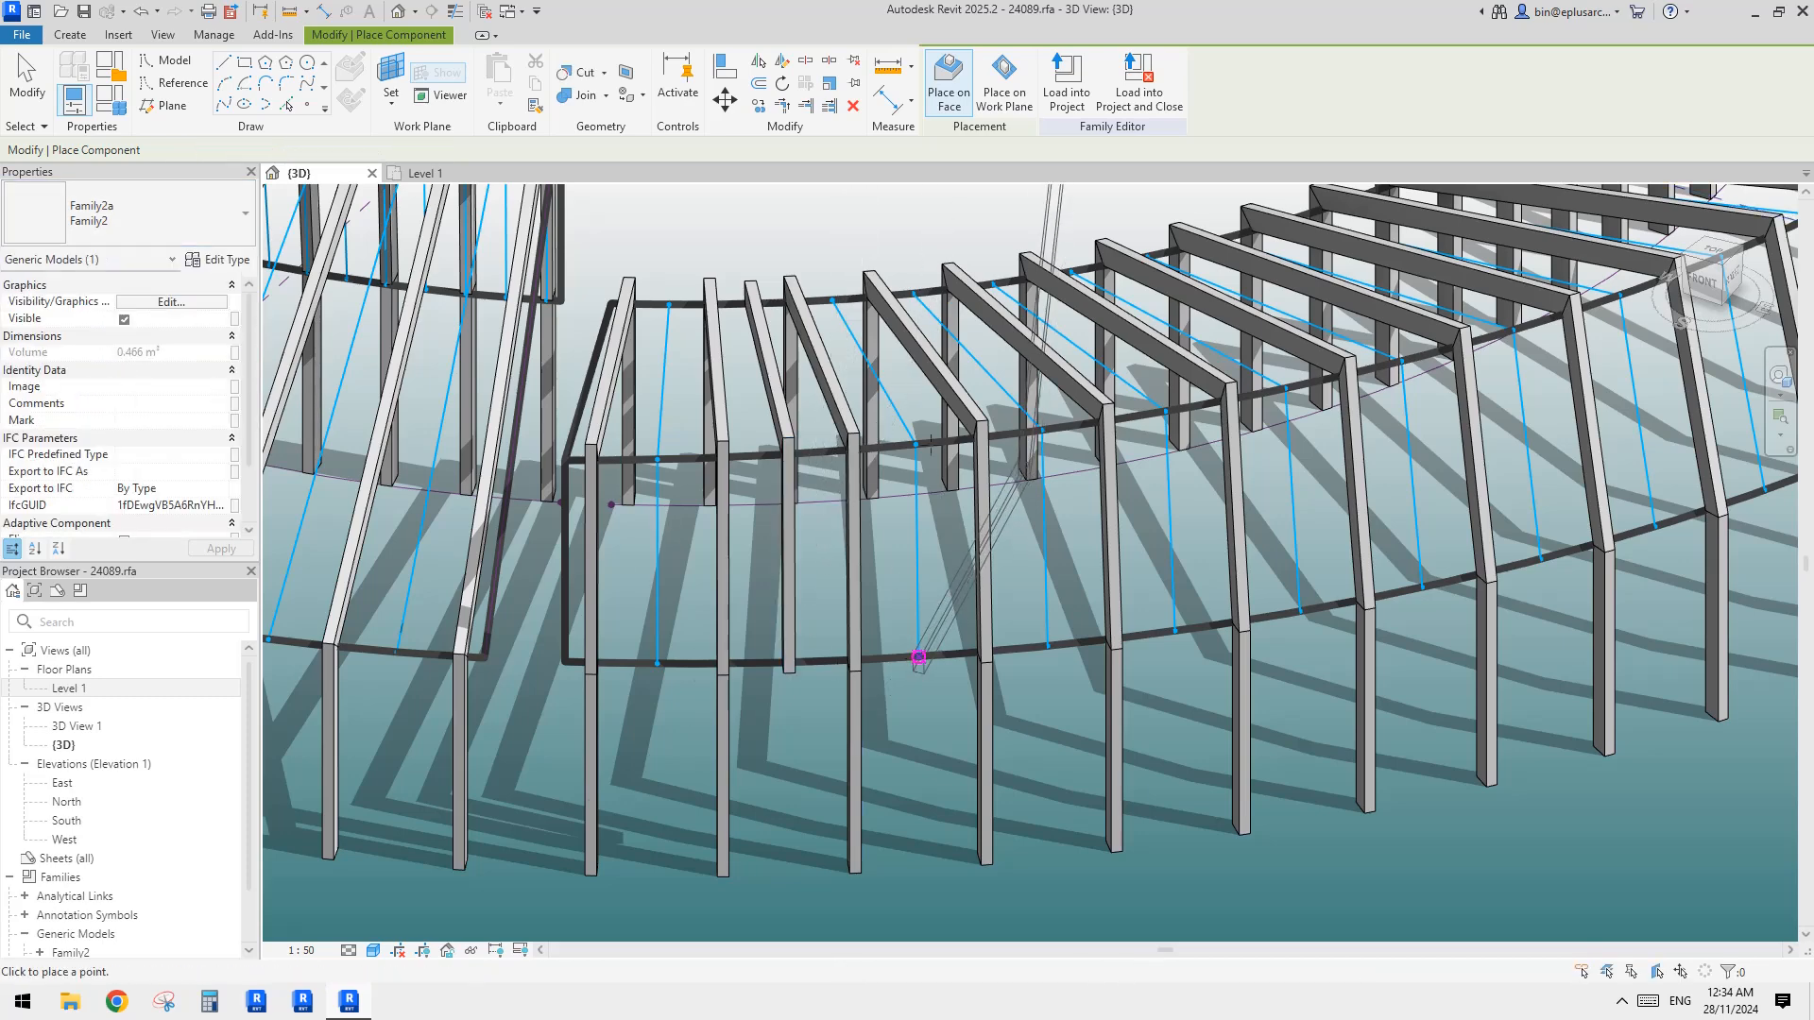
left_click(918, 657)
left_click(916, 444)
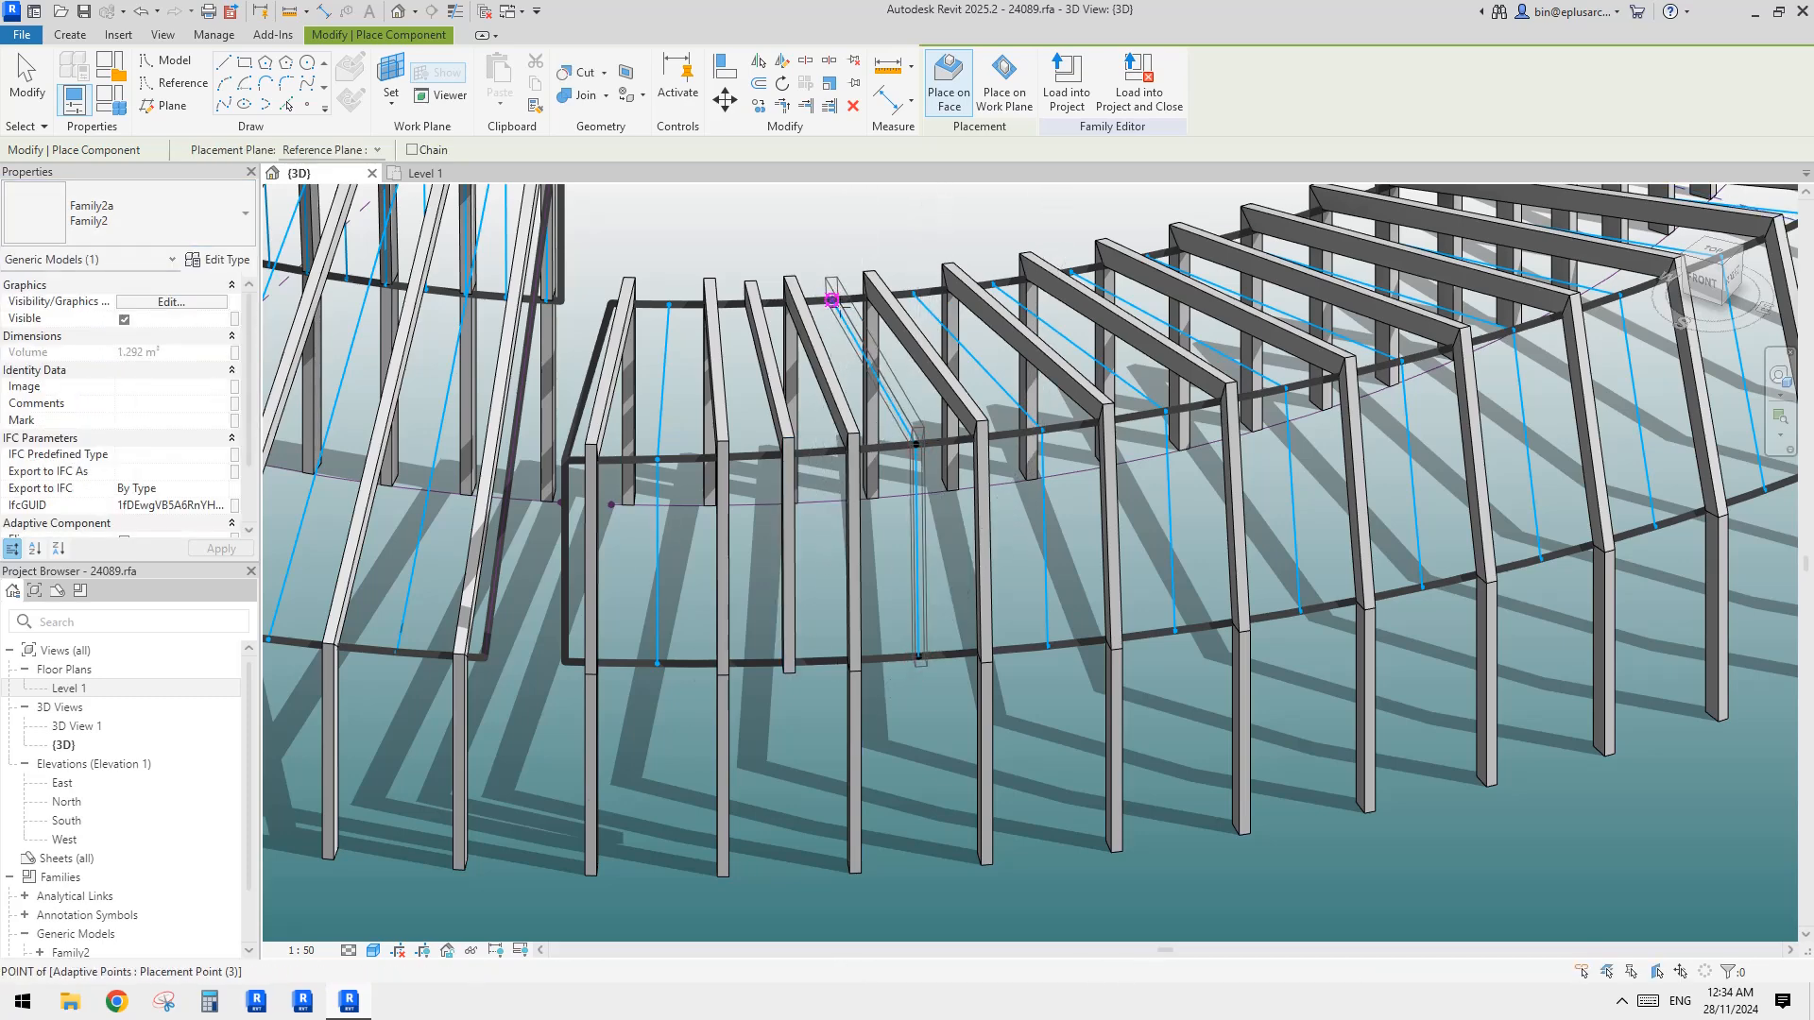
left_click(831, 300)
key("Escape")
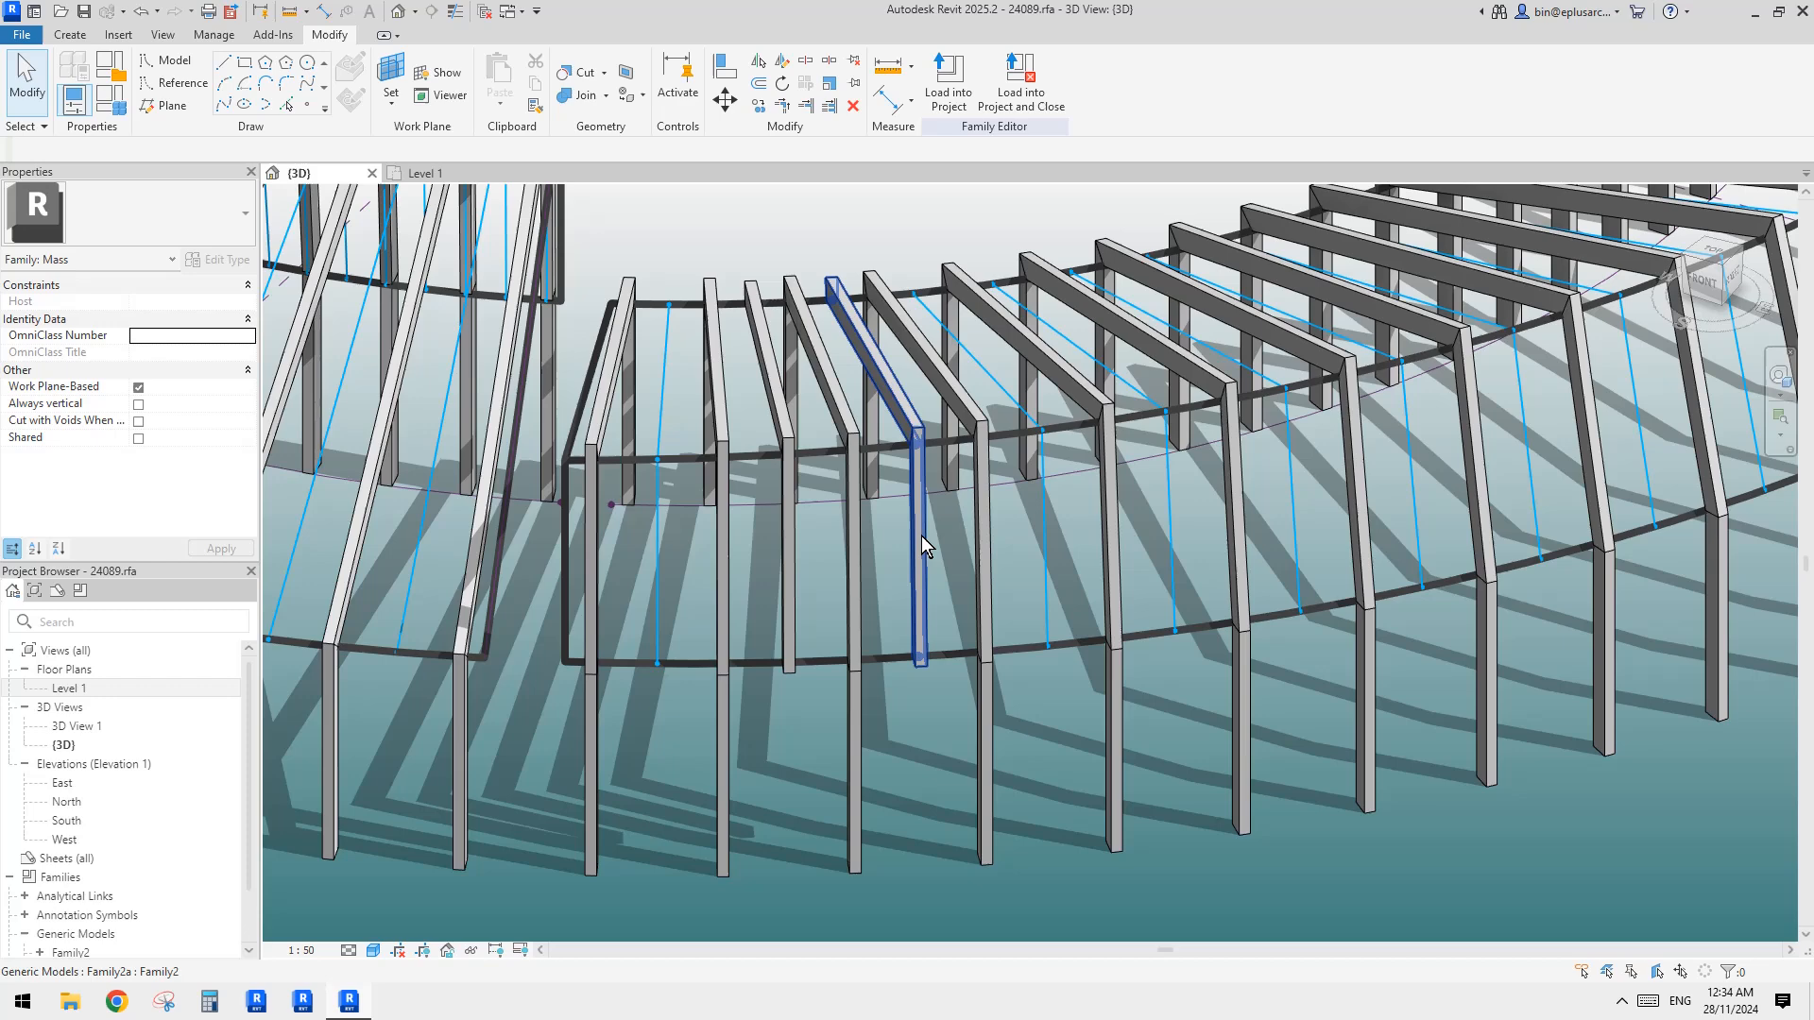
left_click(797, 543, "ctrl")
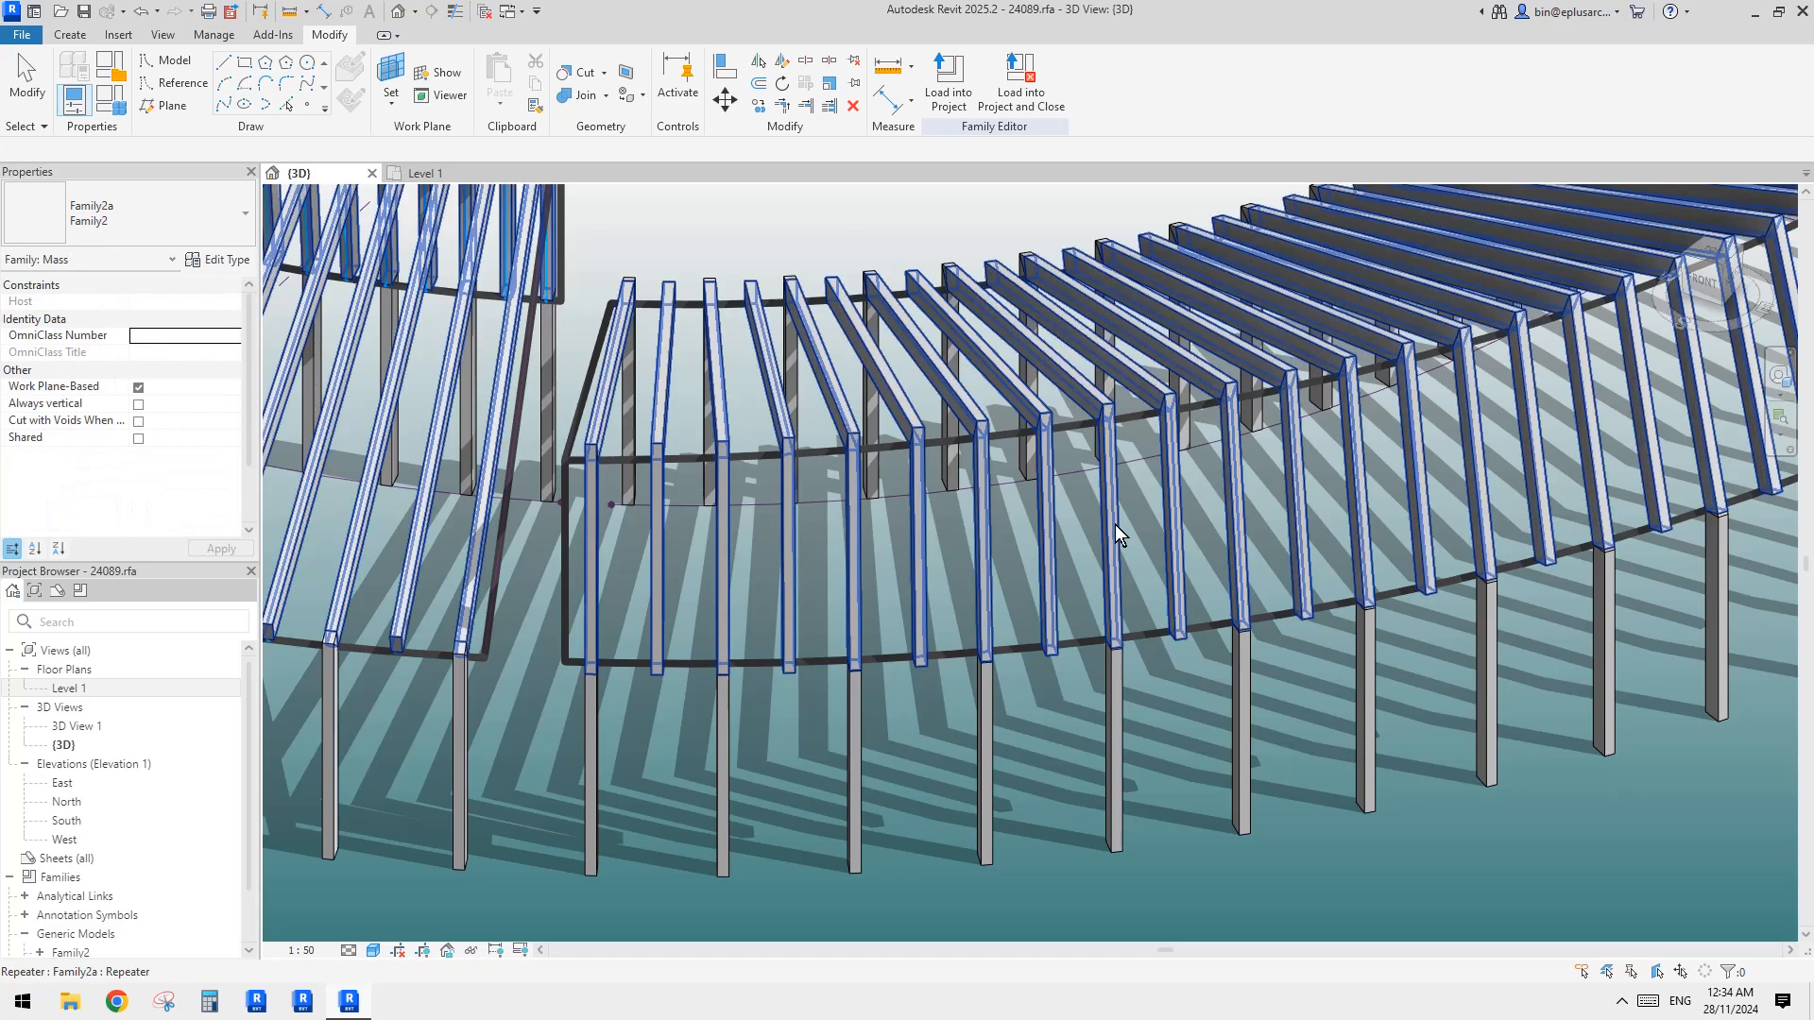
Examine the alternating frames around the whole canopy ring and the reference planes above it, from the top and at an angle
scroll(1056, 579, "down", 1)
scroll(1058, 576, "down", 5)
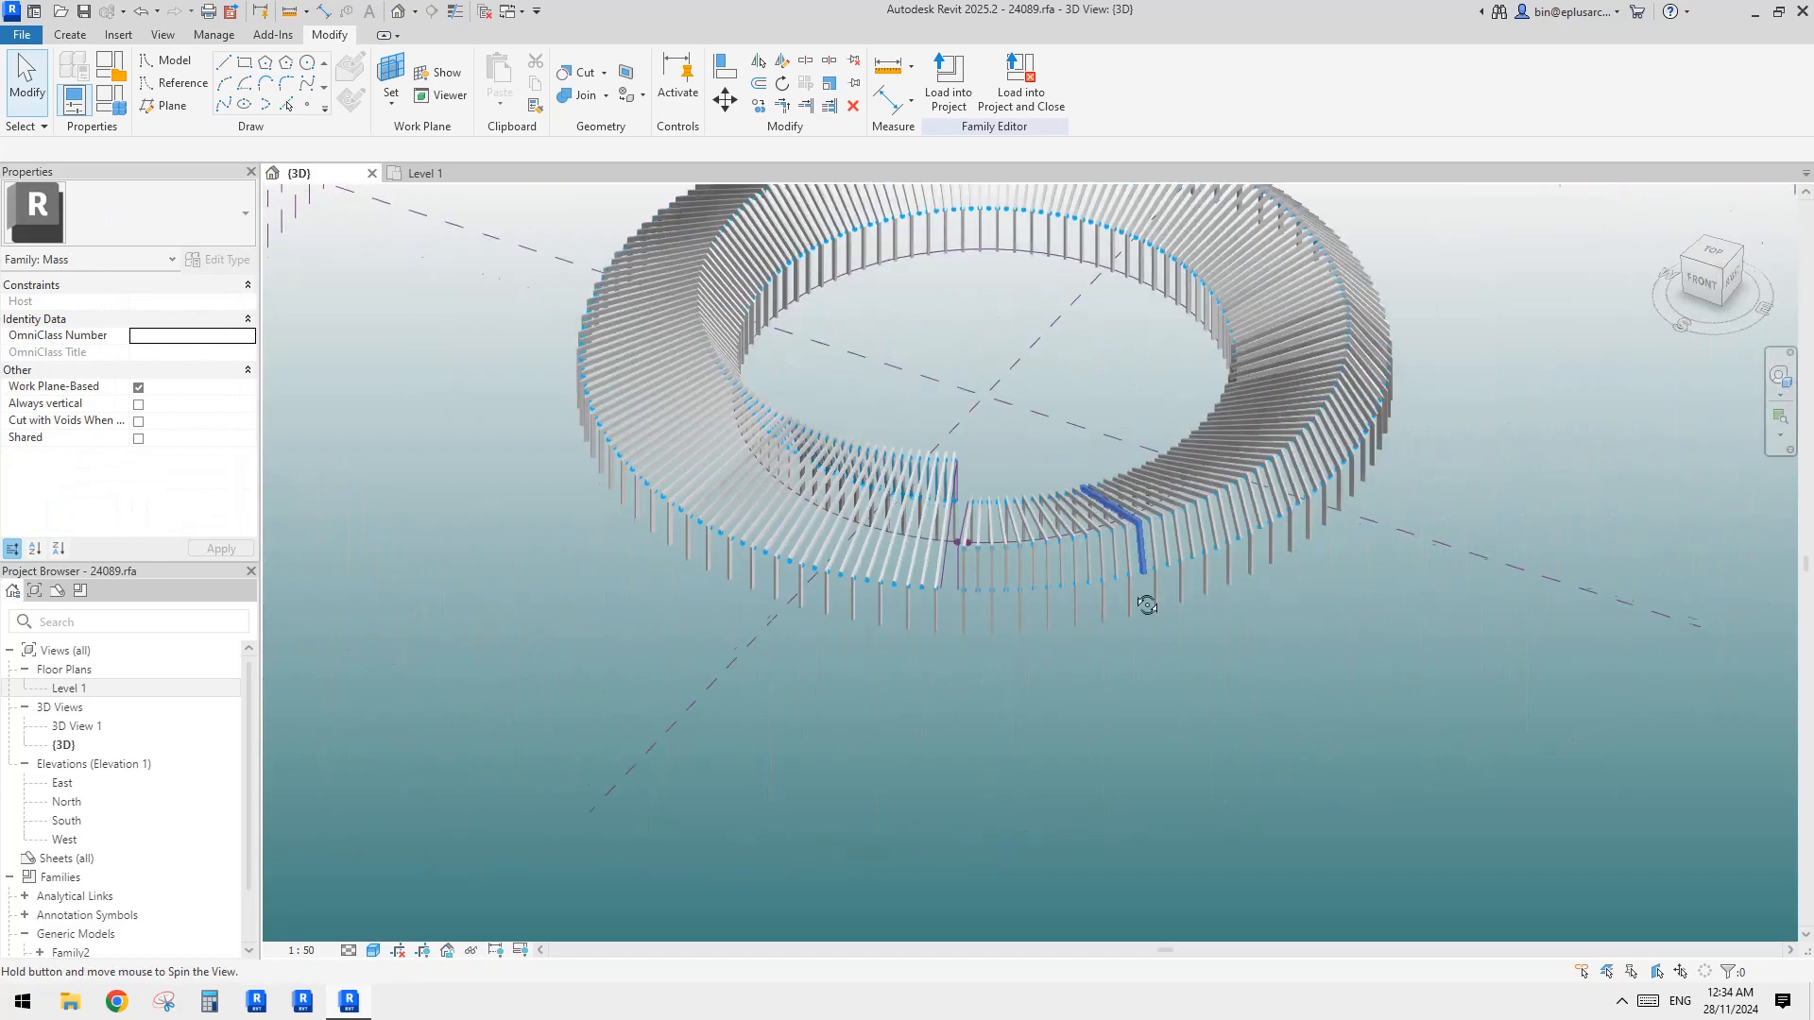
middle_click_drag(1146, 599, 1101, 604, "shift")
middle_click_drag(1213, 520, 1333, 486)
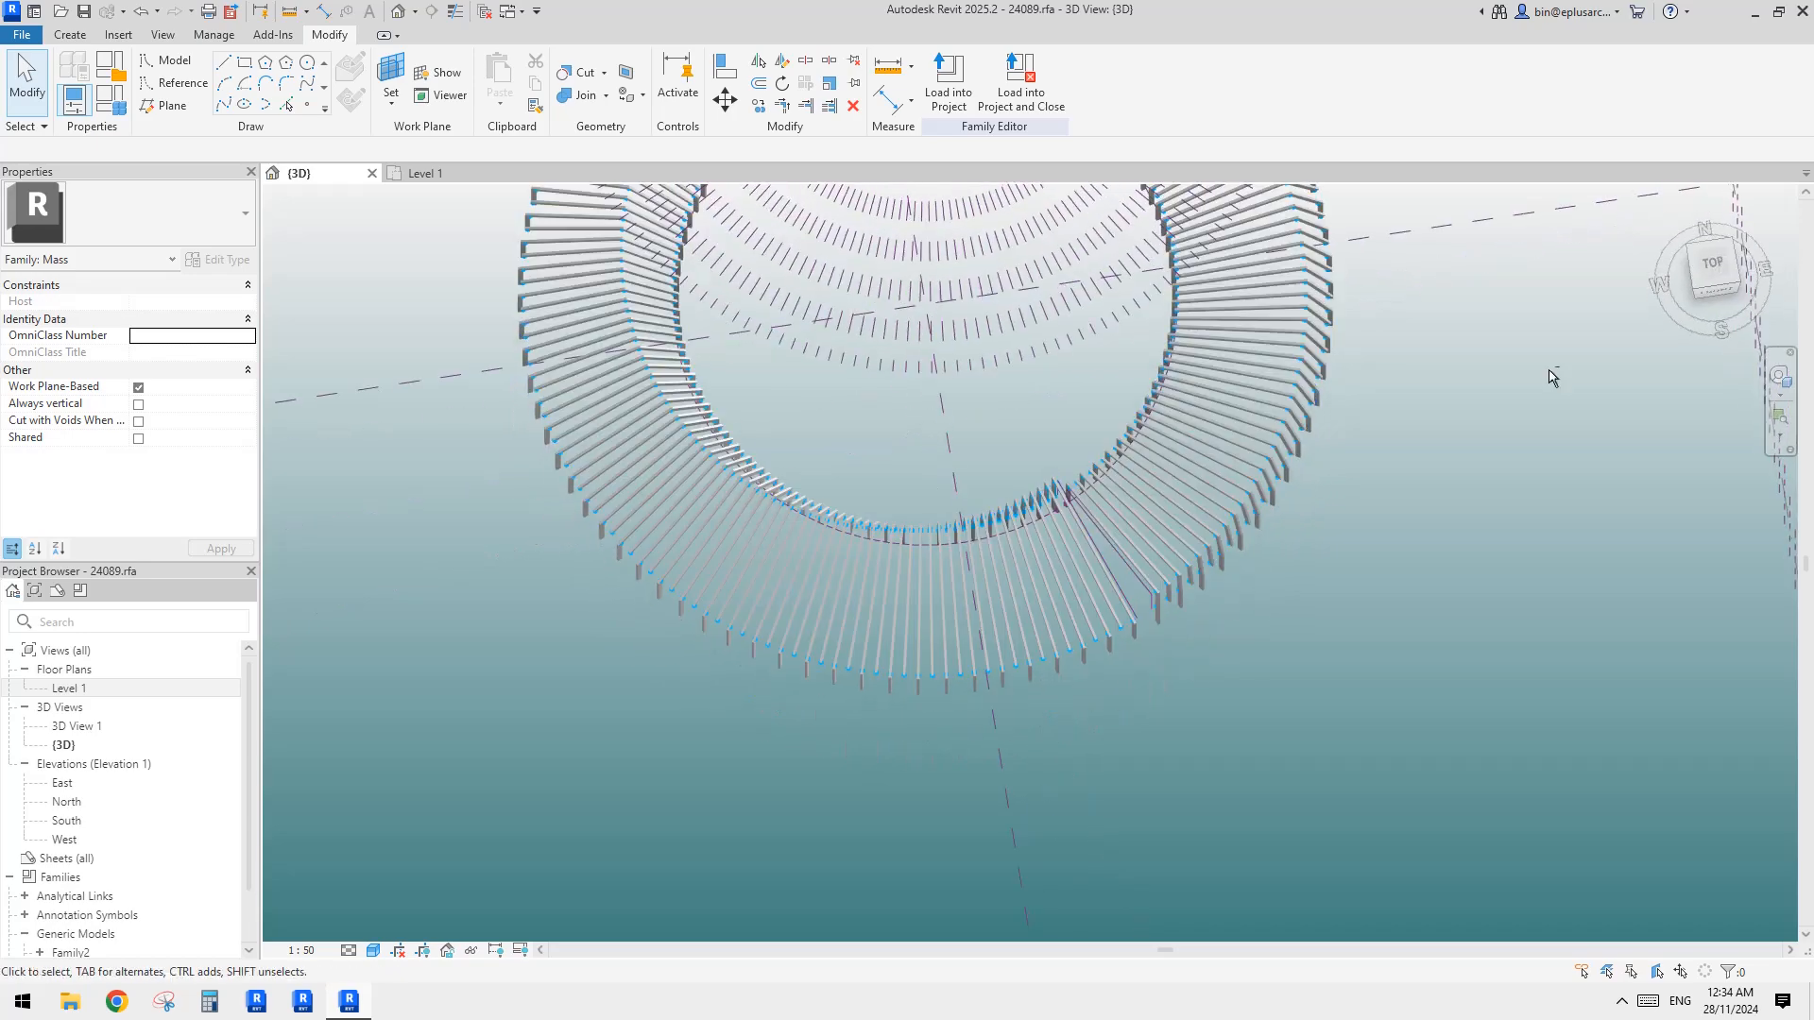
scroll(966, 274, "down", 5)
middle_click_drag(968, 274, 1030, 578)
scroll(1068, 565, "up", 5)
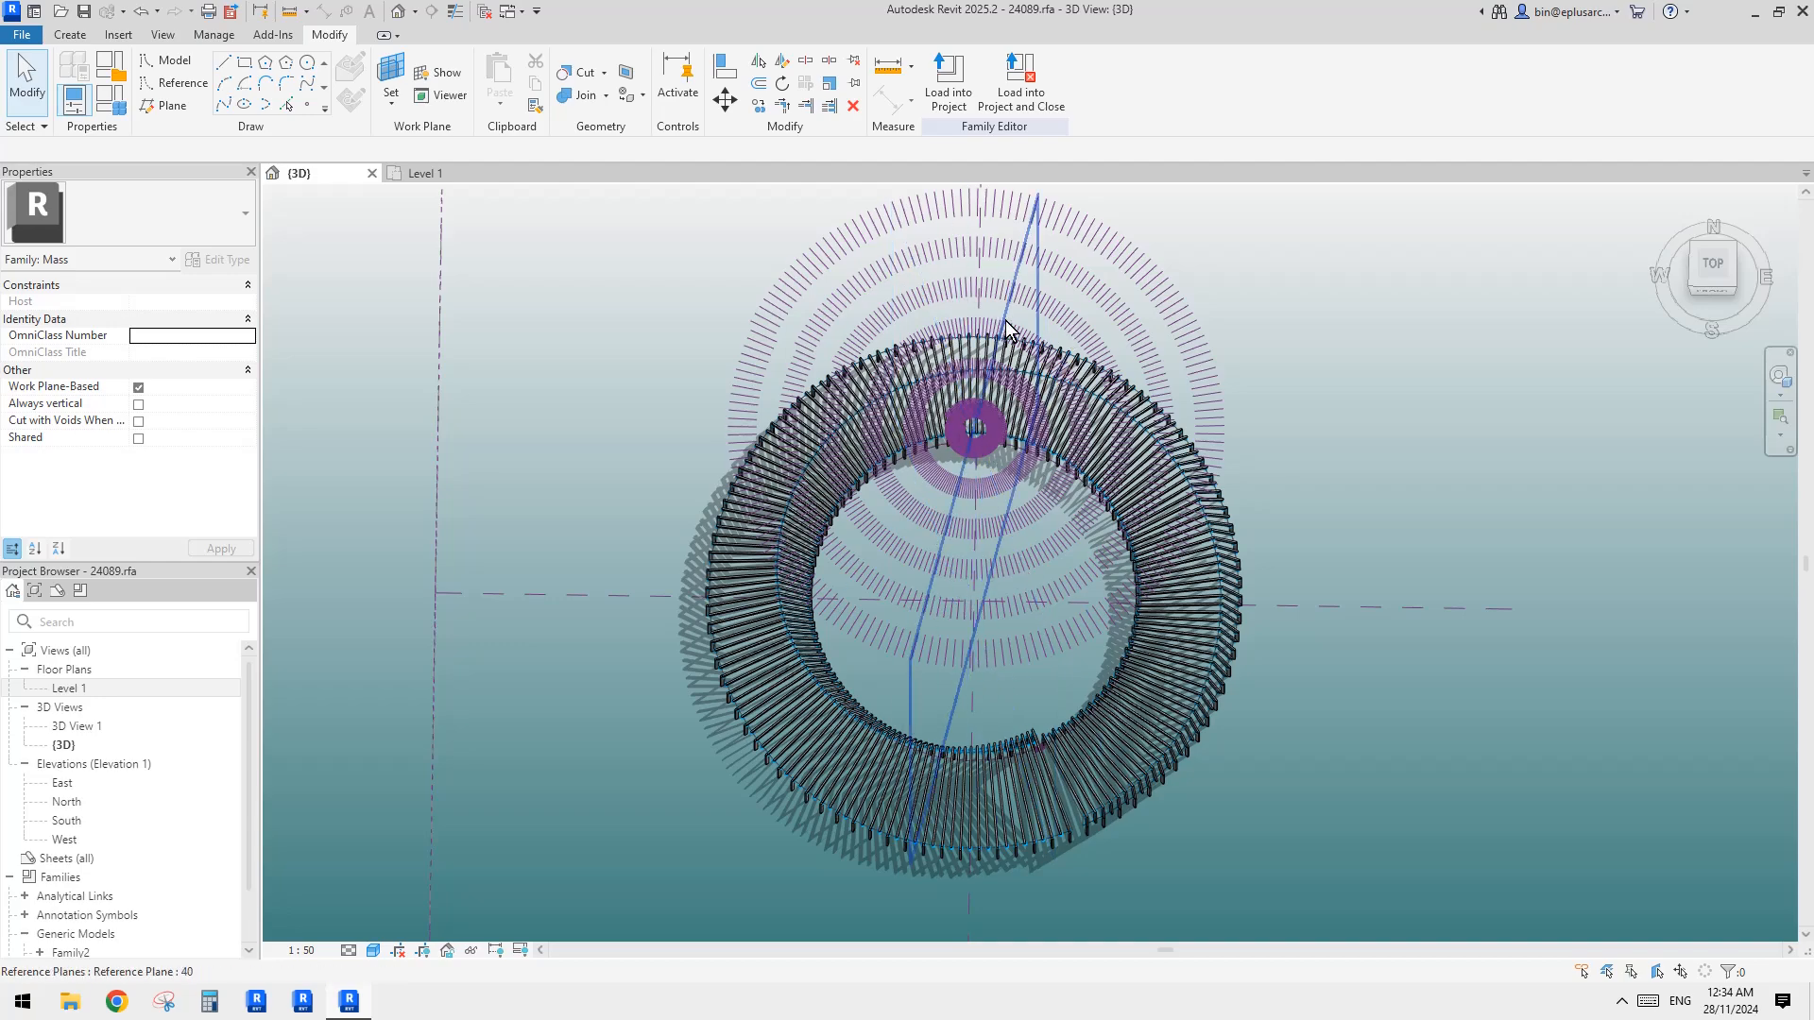
middle_click_drag(1107, 446, 1083, 223, "shift")
left_click(1730, 280)
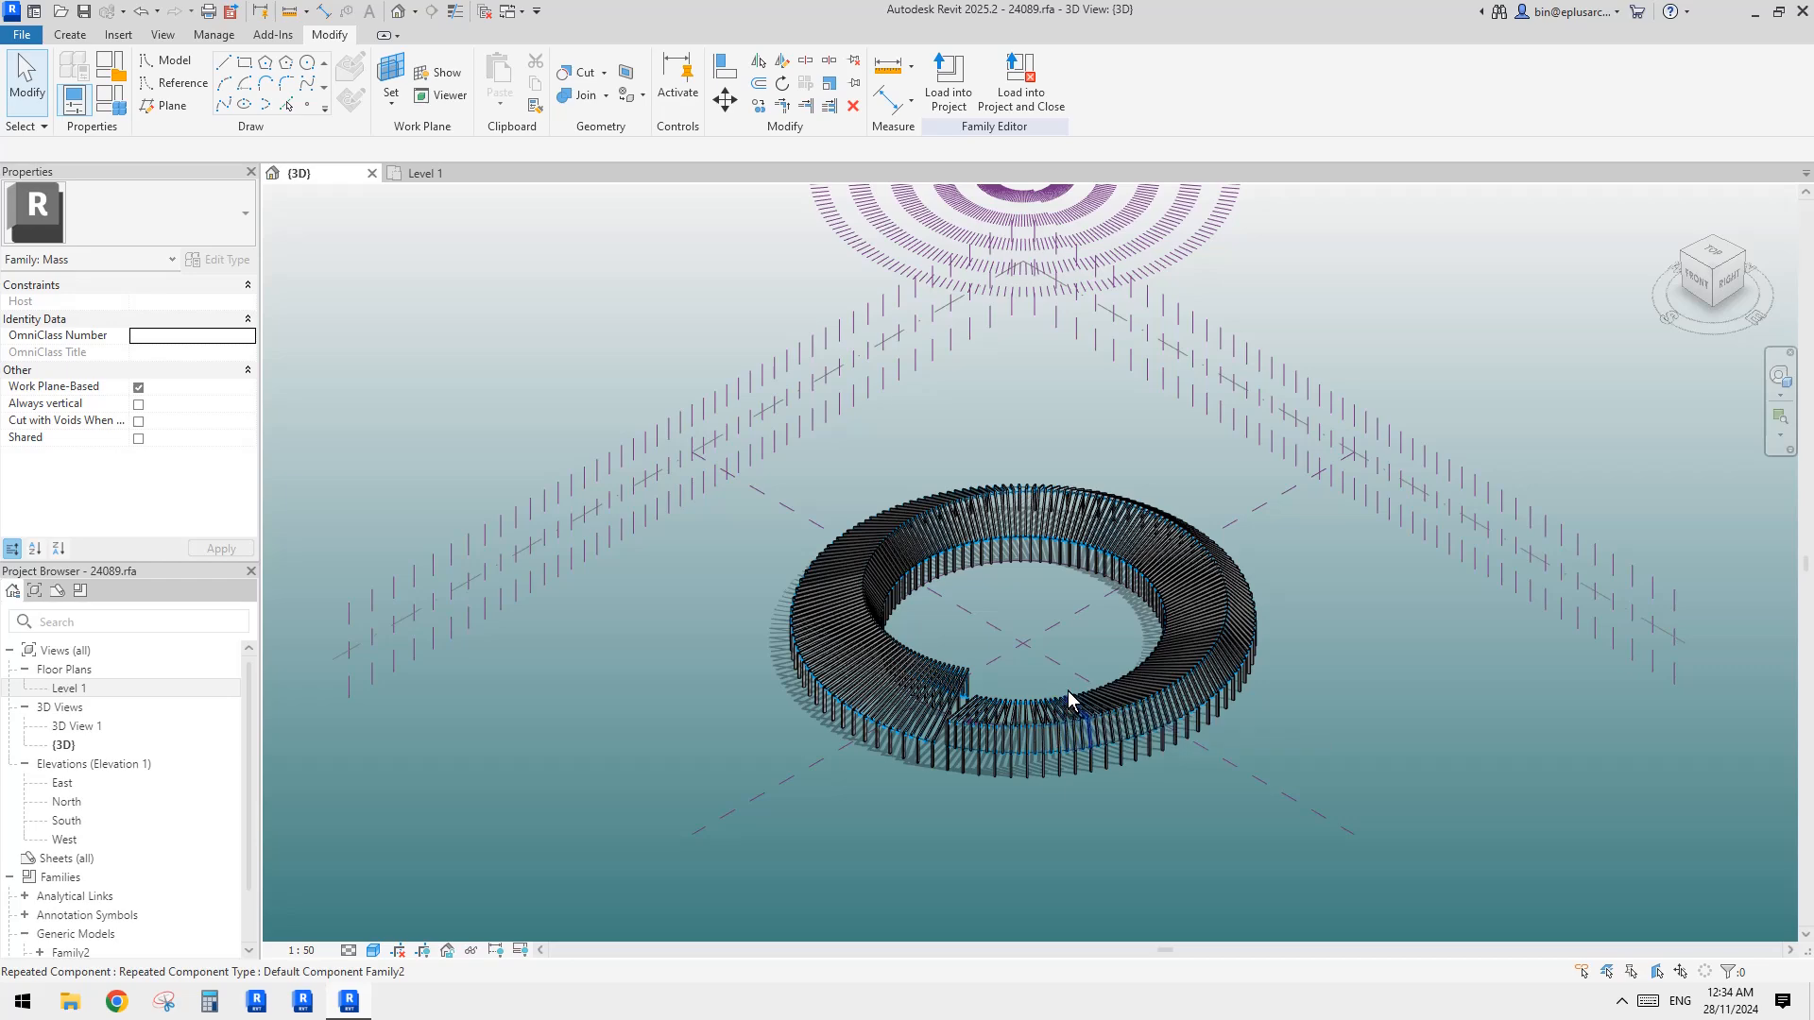
middle_click_drag(1069, 698, 1166, 815, "shift")
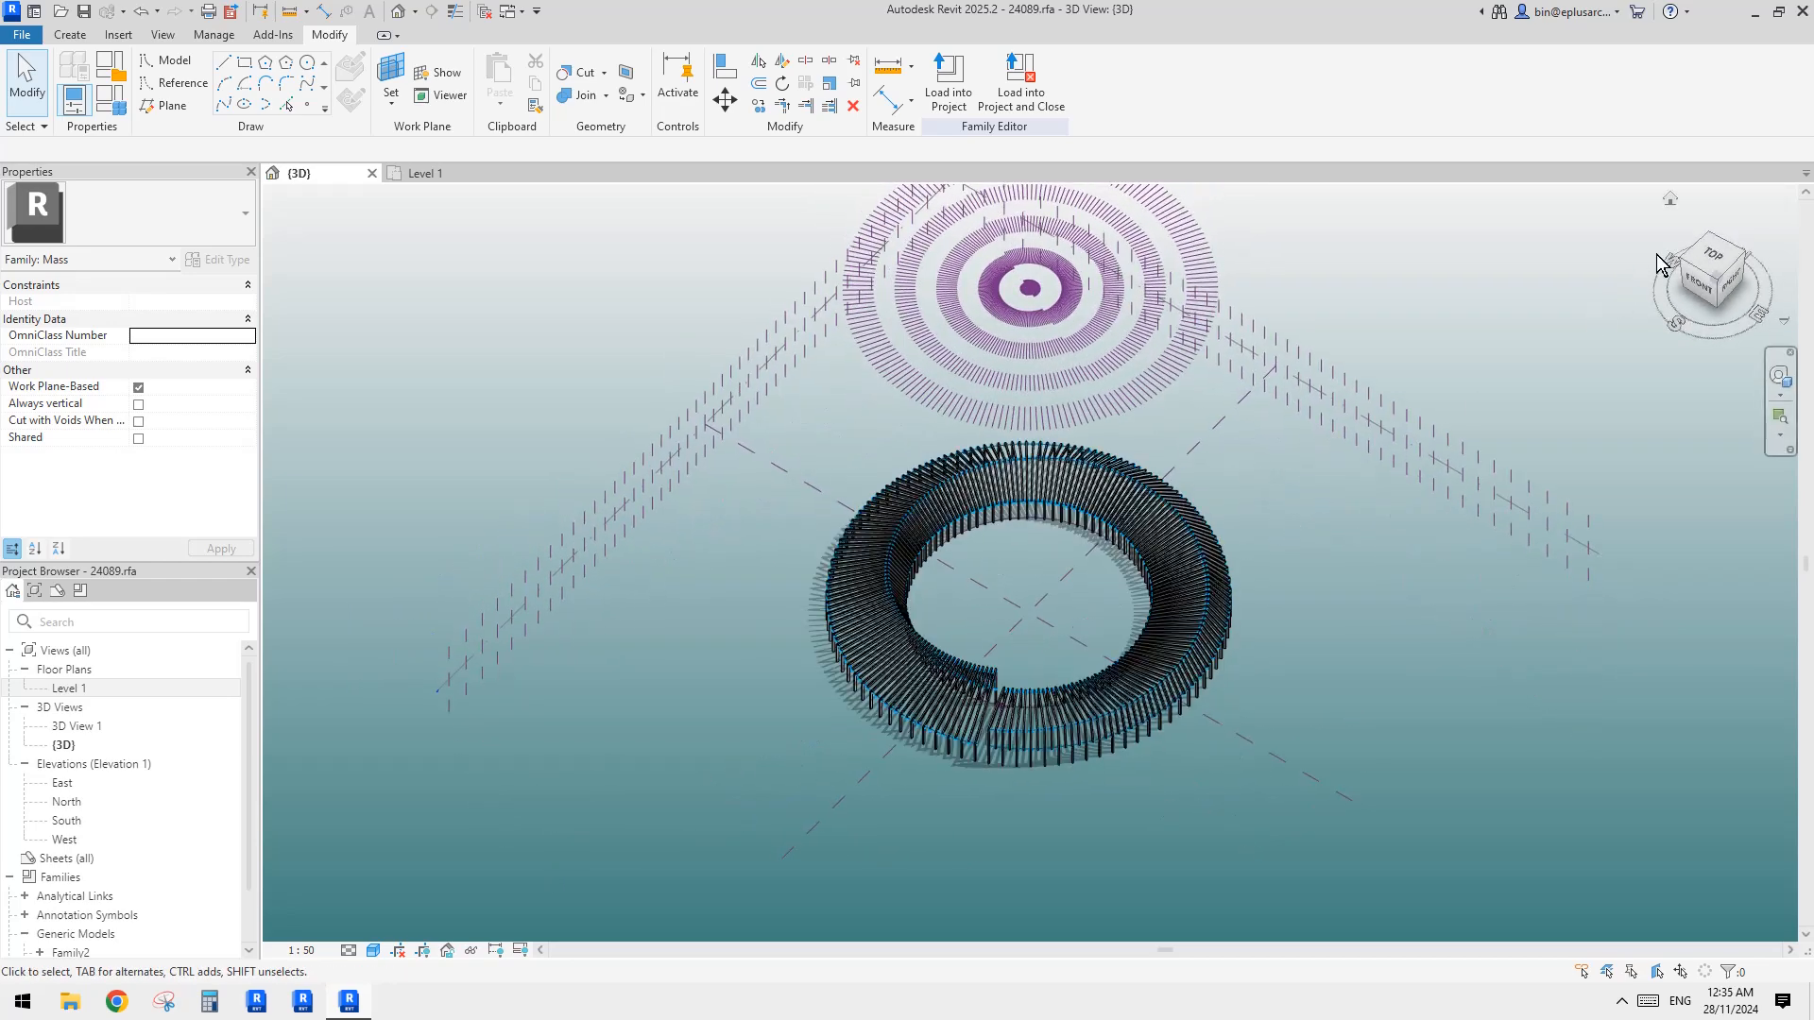
left_click(1698, 269)
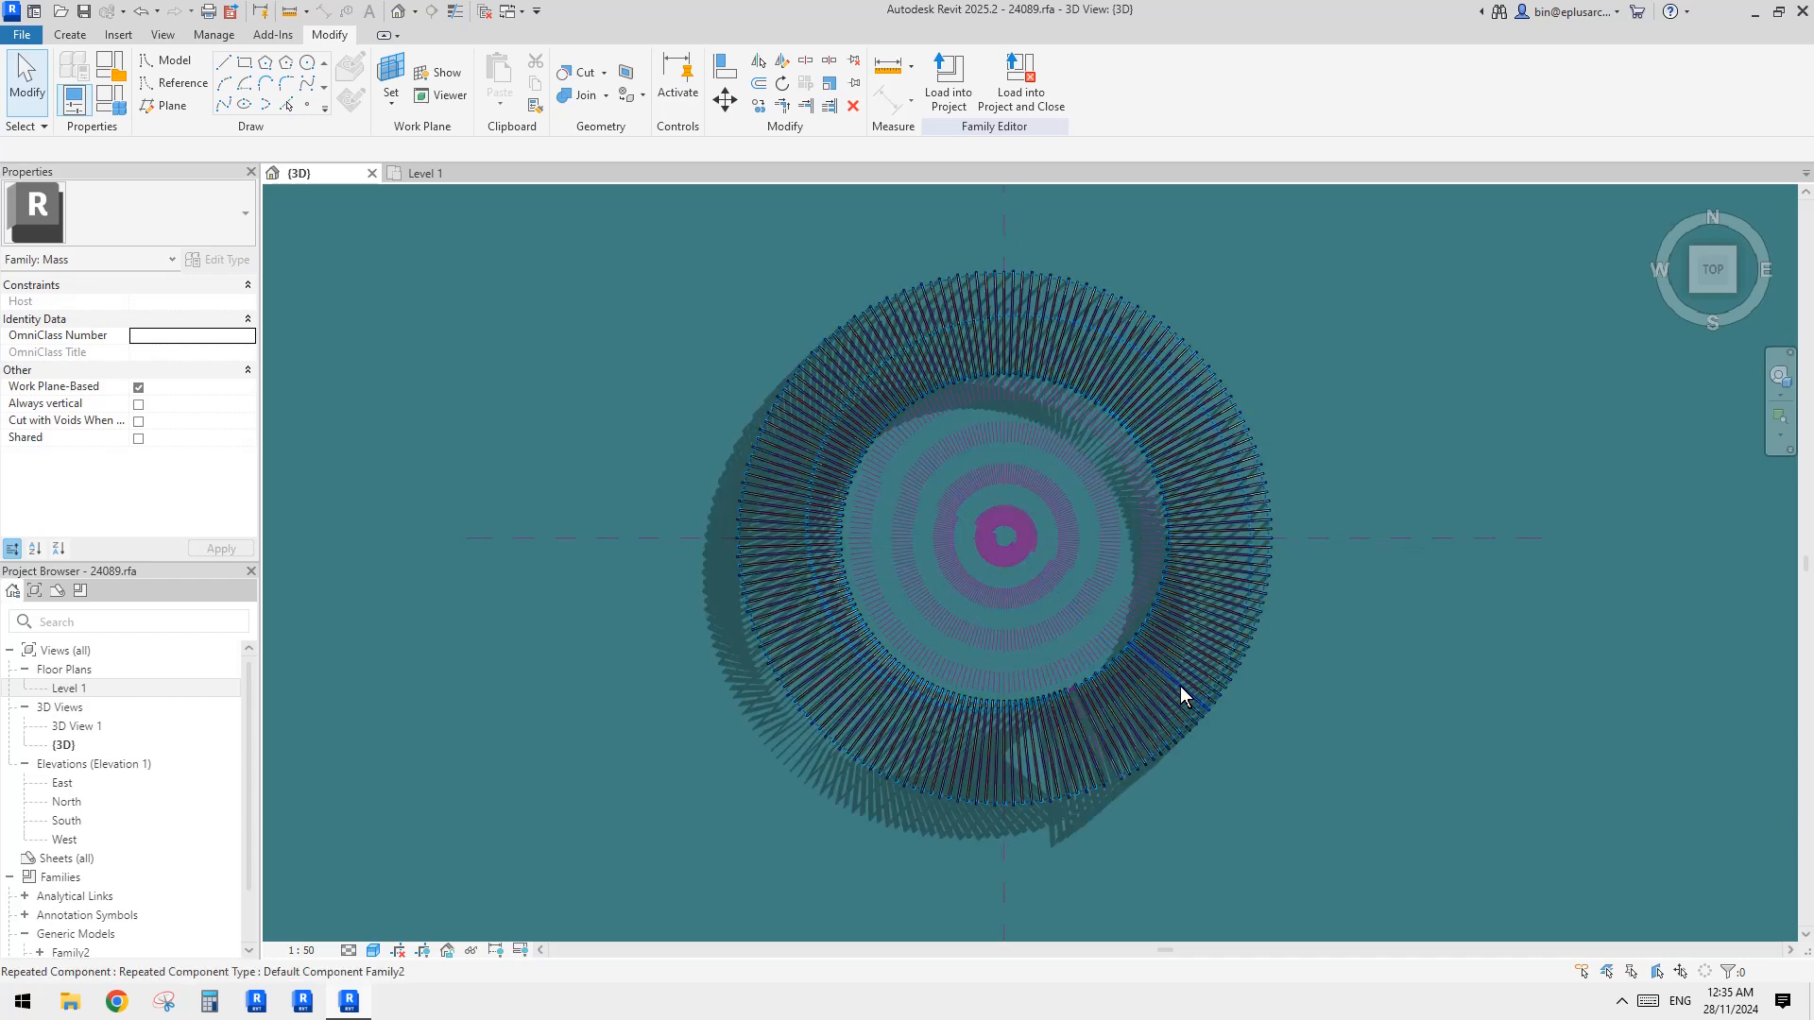
middle_click_drag(1185, 717, 1231, 572, "shift")
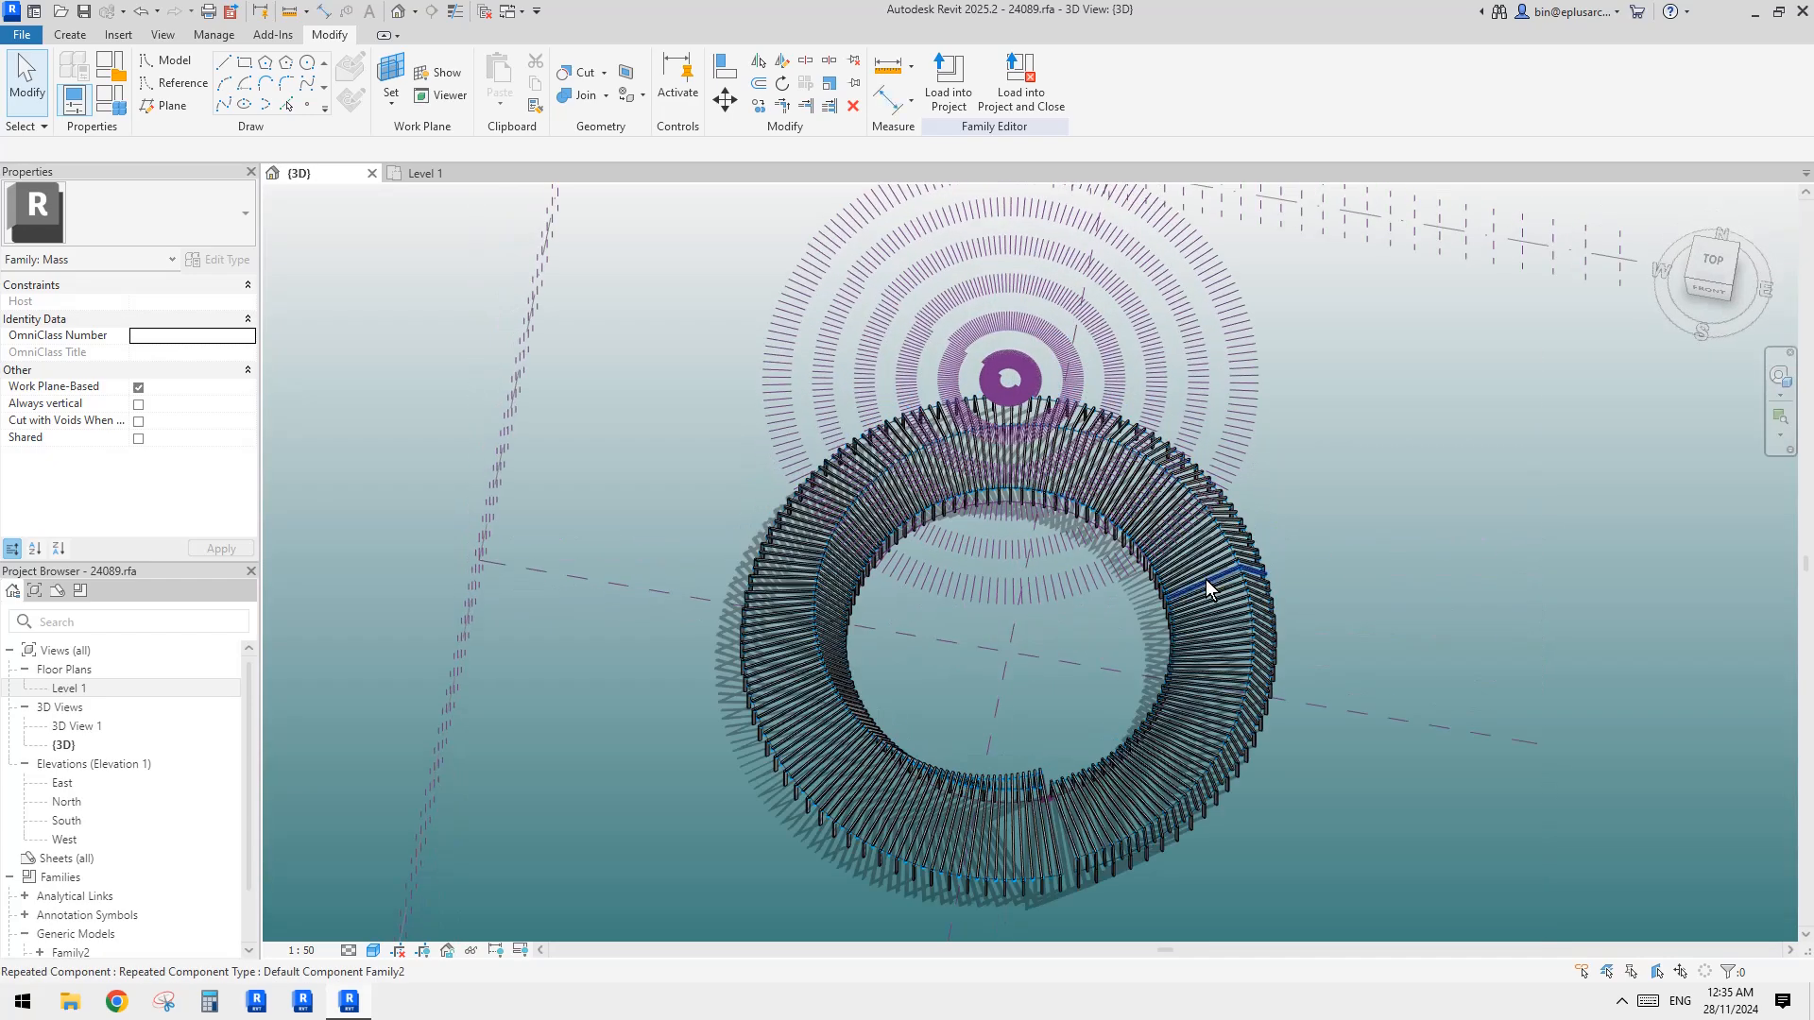
middle_click_drag(1204, 642, 1207, 610)
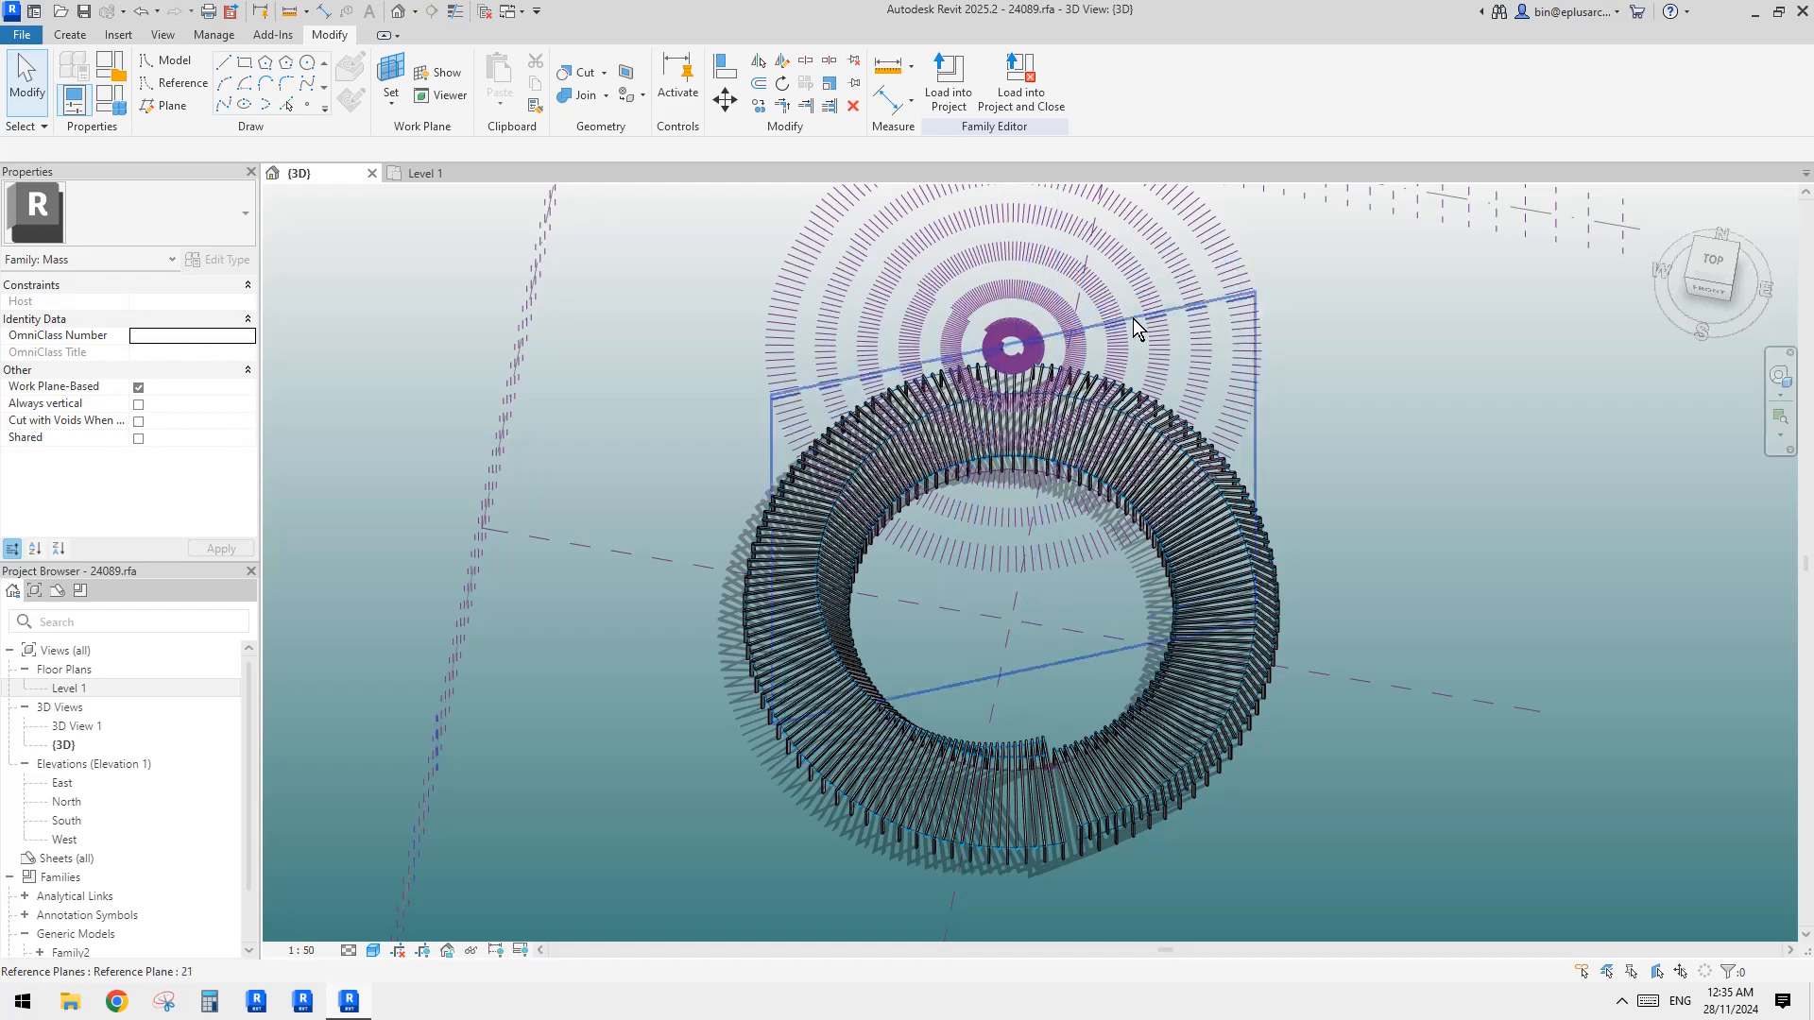
mouse_move(1158, 469)
middle_mouse_down("shift")
mouse_move(1182, 514)
mouse_move(1172, 495)
middle_mouse_up("shift")
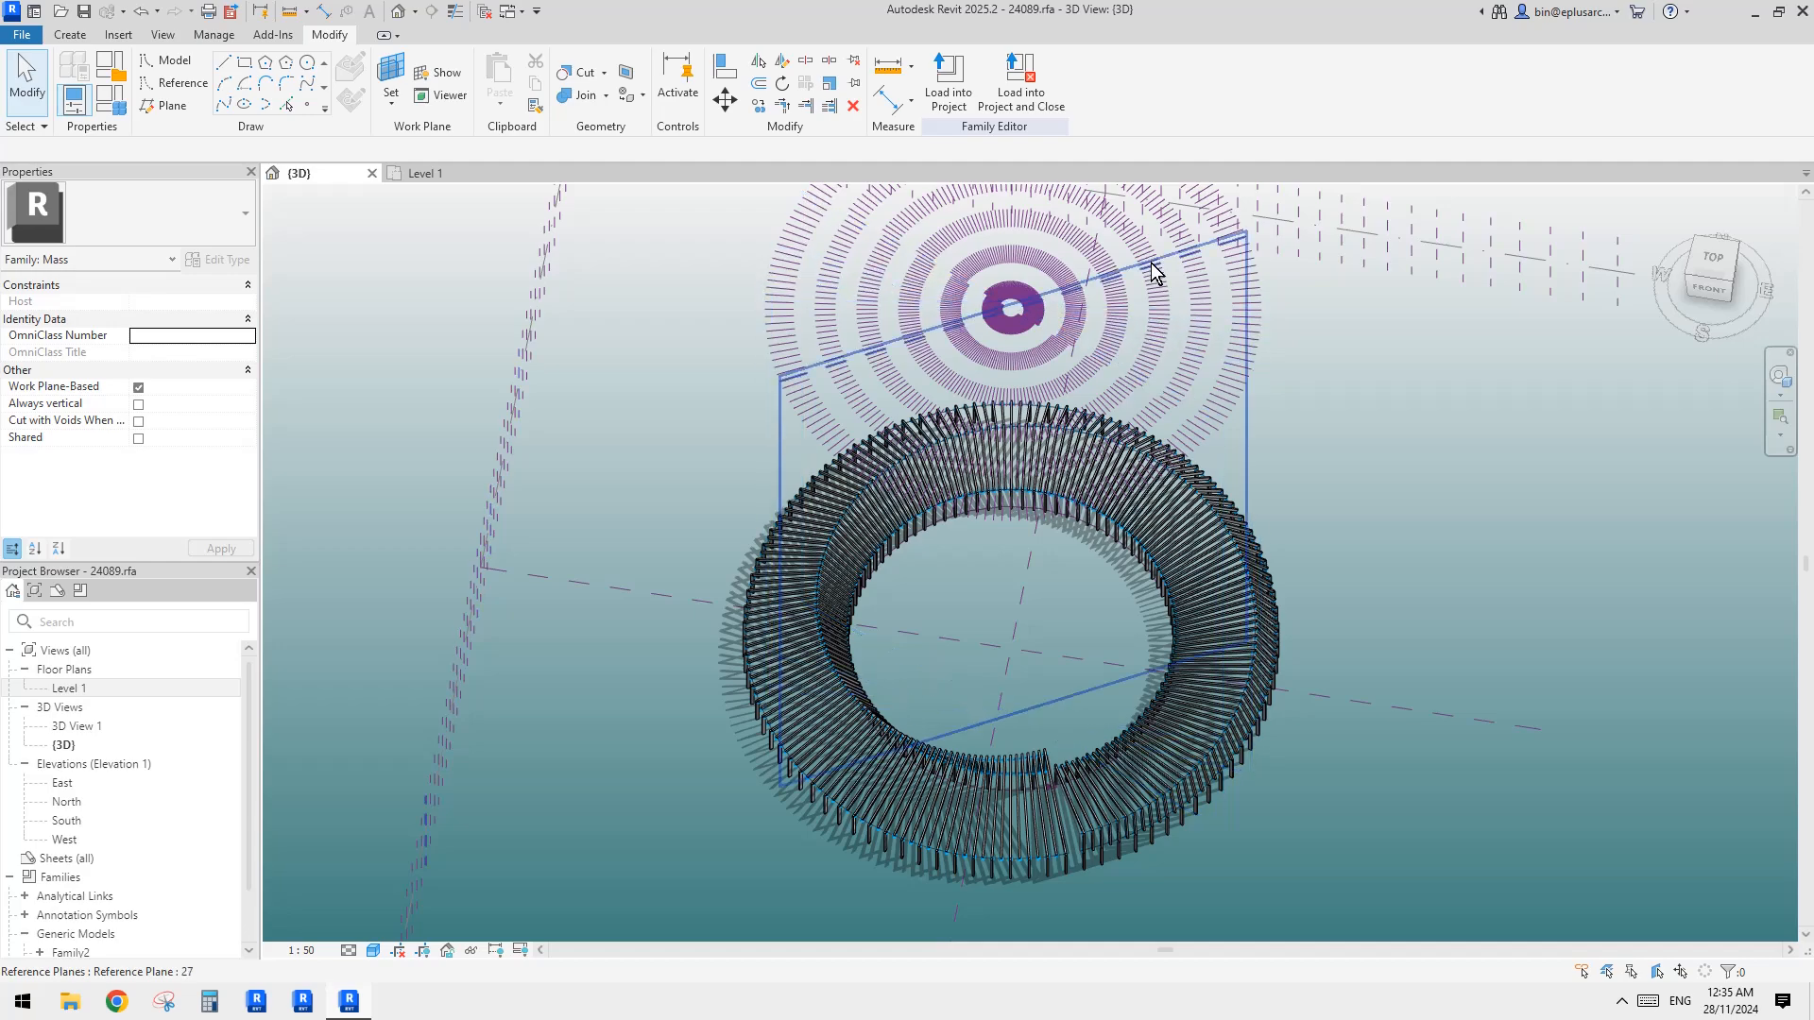
mouse_move(1068, 378)
middle_mouse_down("shift")
mouse_move(1096, 373)
mouse_move(1085, 384)
middle_mouse_up("shift")
Select the whole ring of reference planes, check the selection with Filter against the frame layout, and clear the selection
left_click_drag(1264, 342, 820, 531)
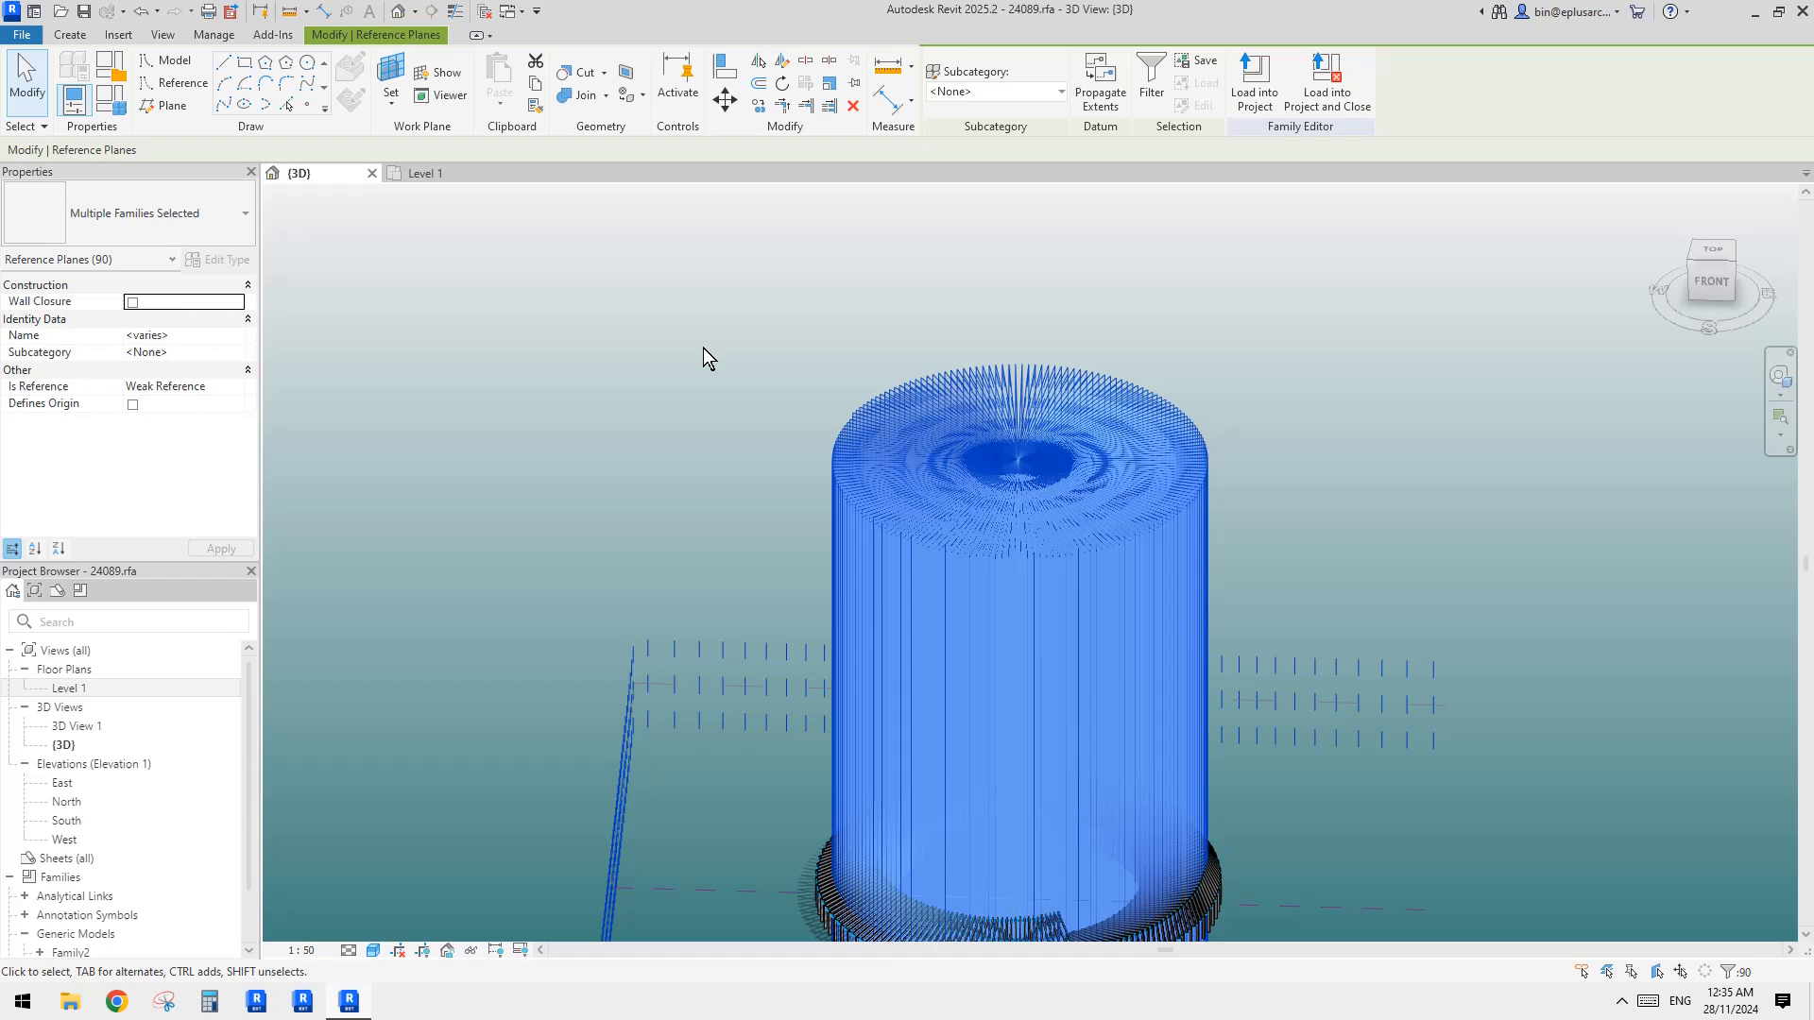
left_click(1152, 95)
key("Return")
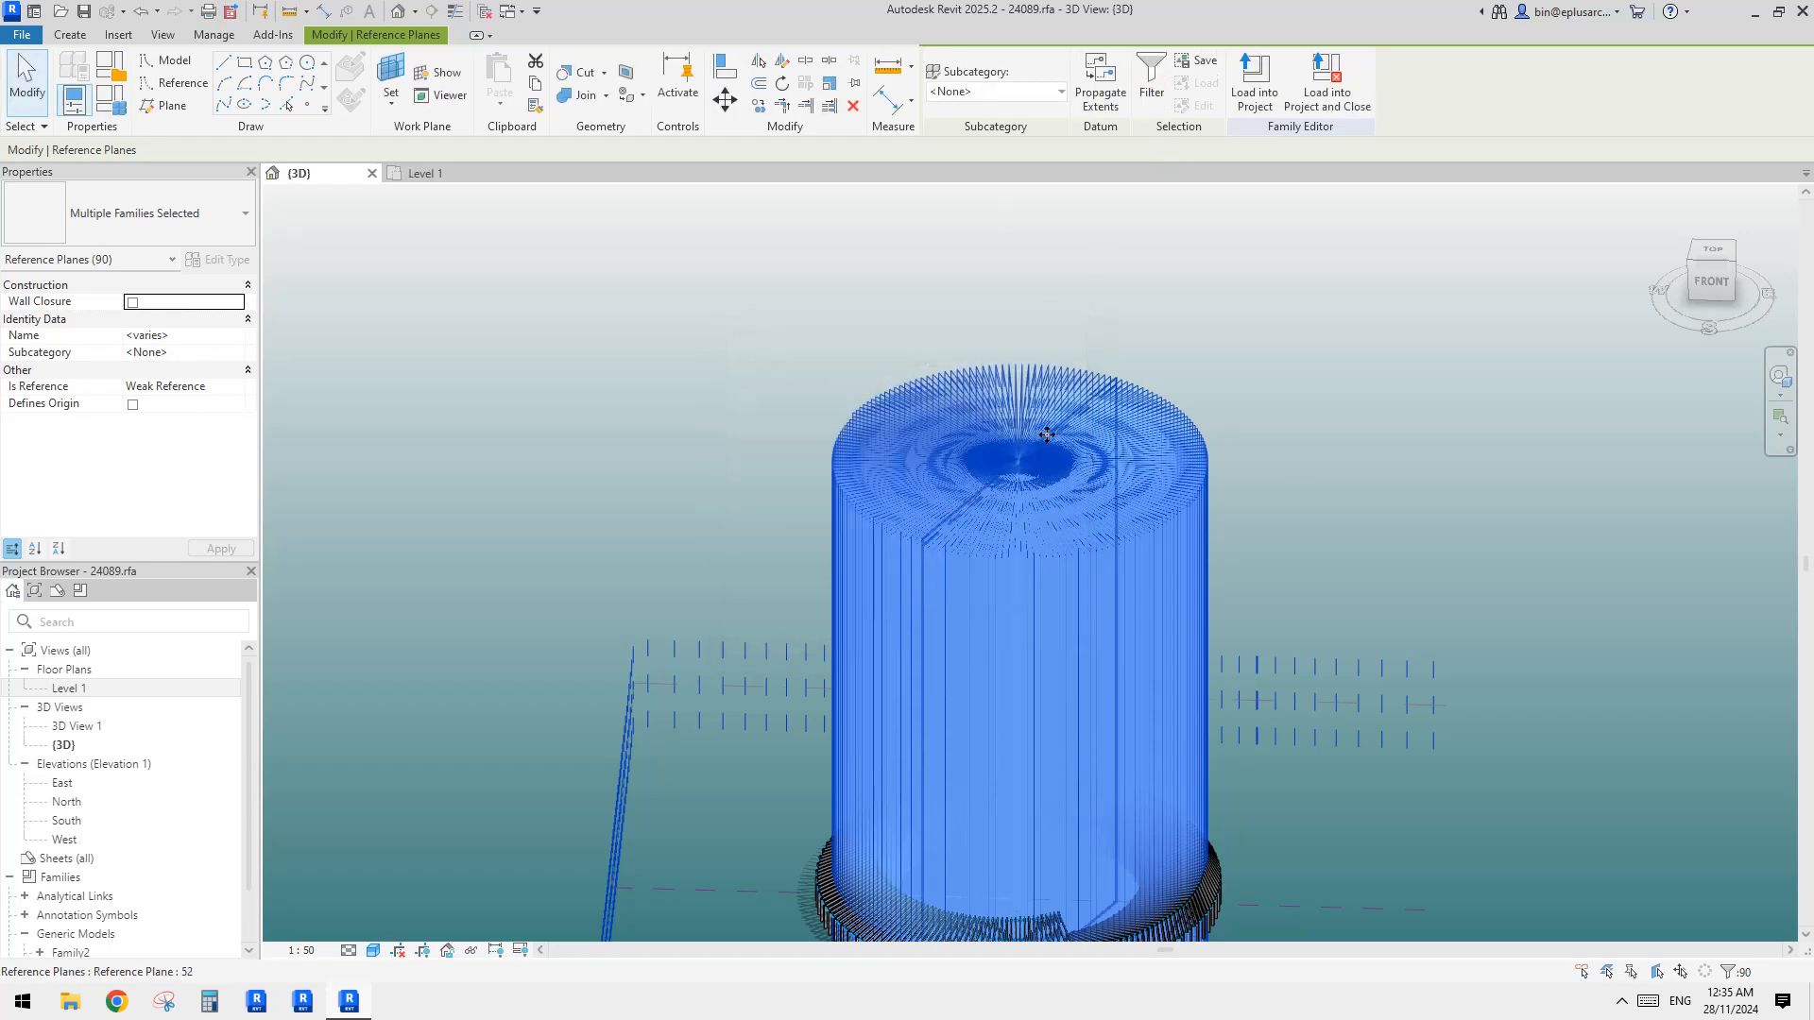
middle_click_drag(1128, 446, 1075, 556, "shift")
scroll(1076, 556, "up", 4)
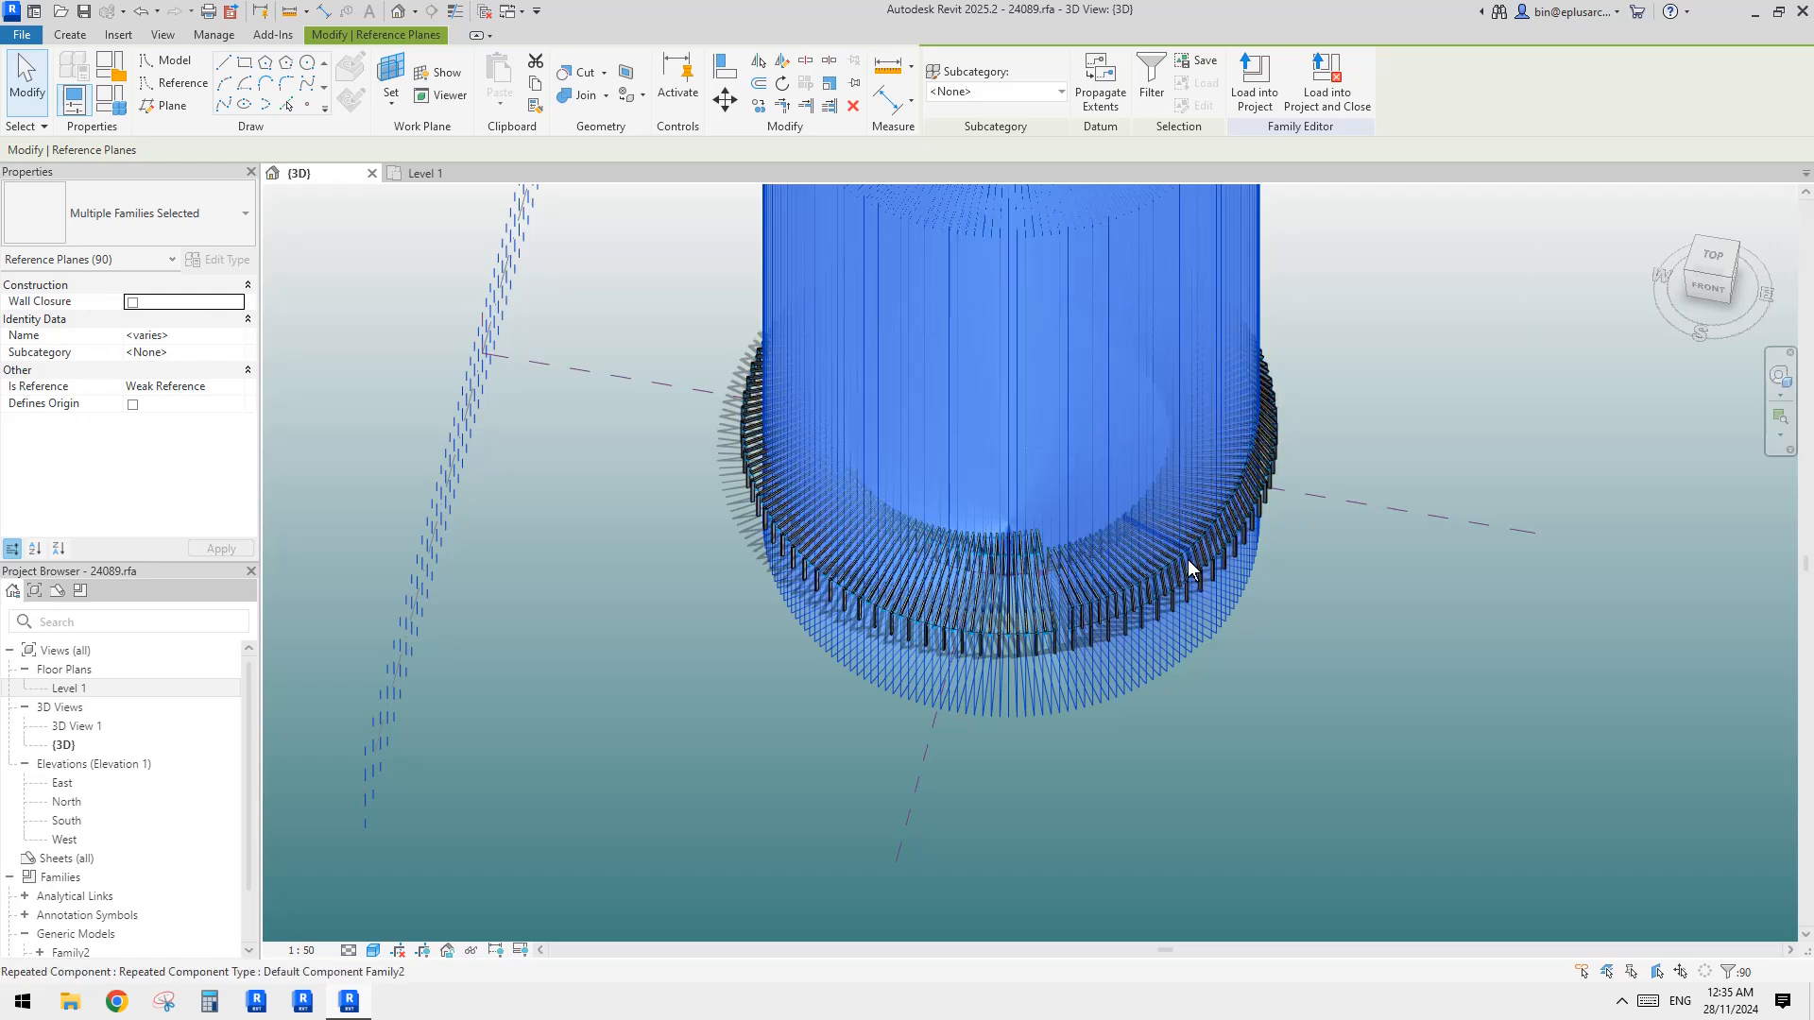
left_click(1410, 405)
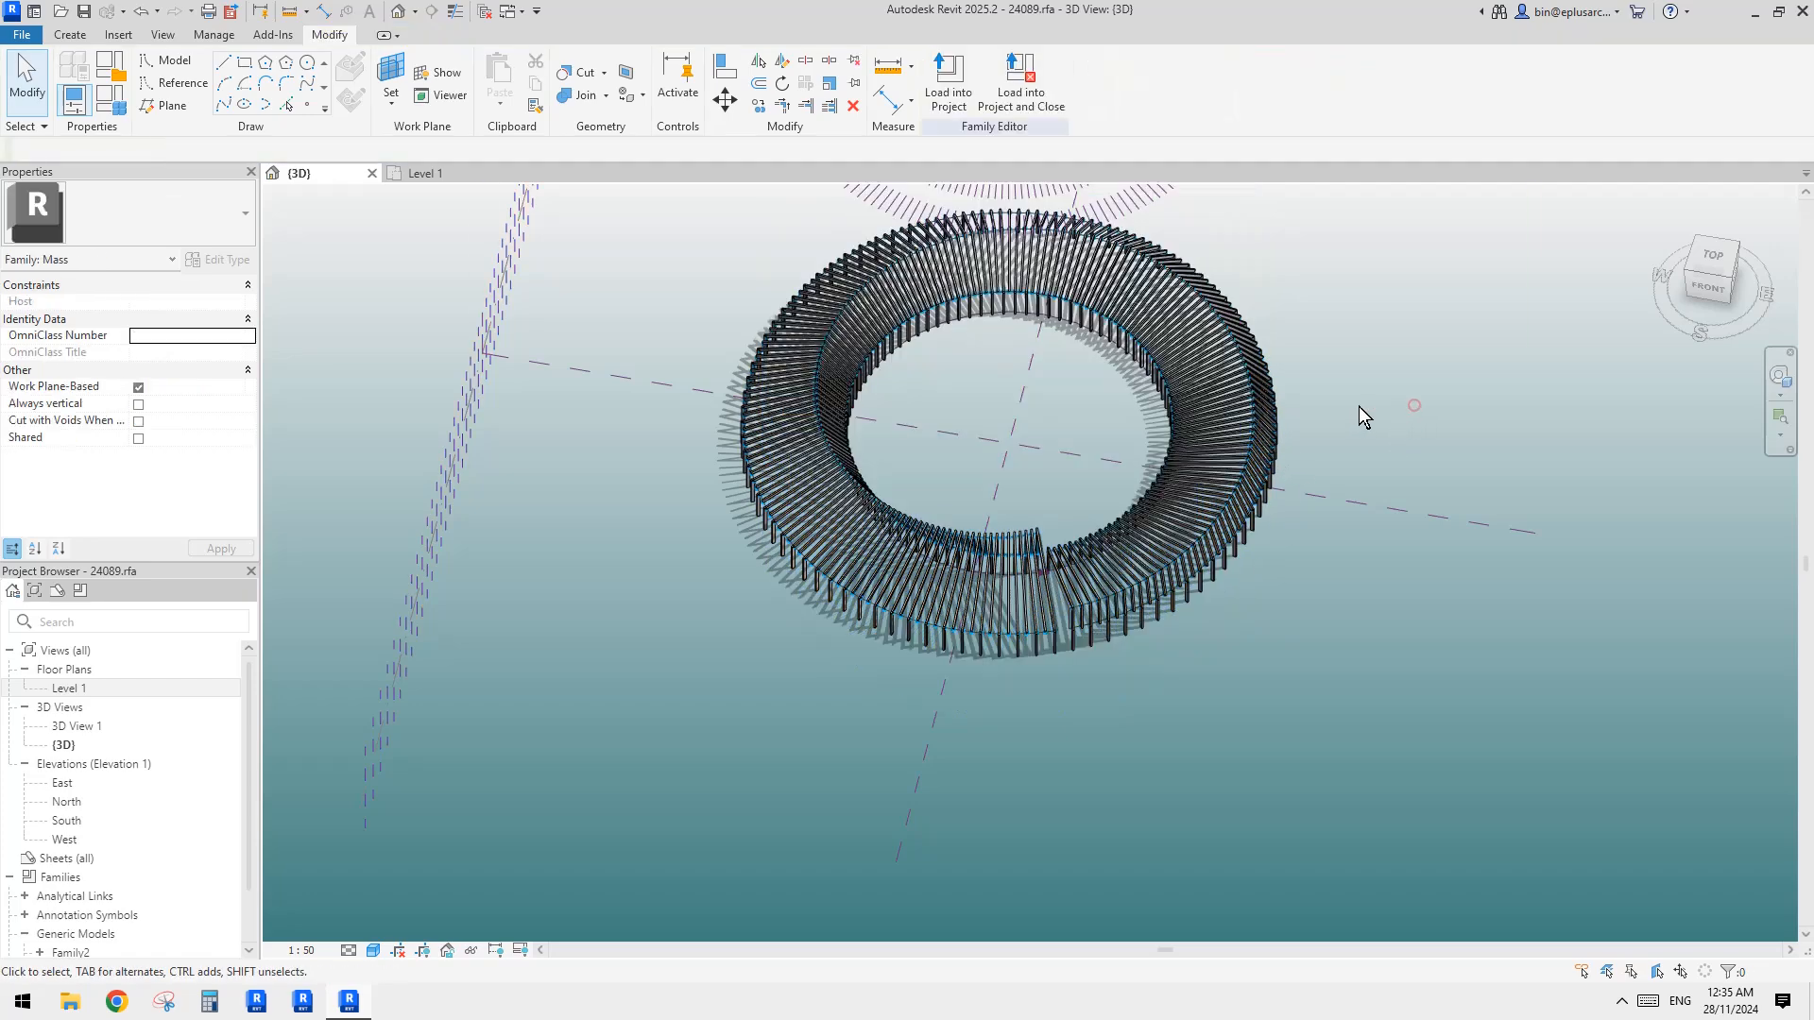
Examine the canopy frames and the gap between the surface ends against the radial reference planes from several angles
middle_click_drag(1255, 431, 1223, 659)
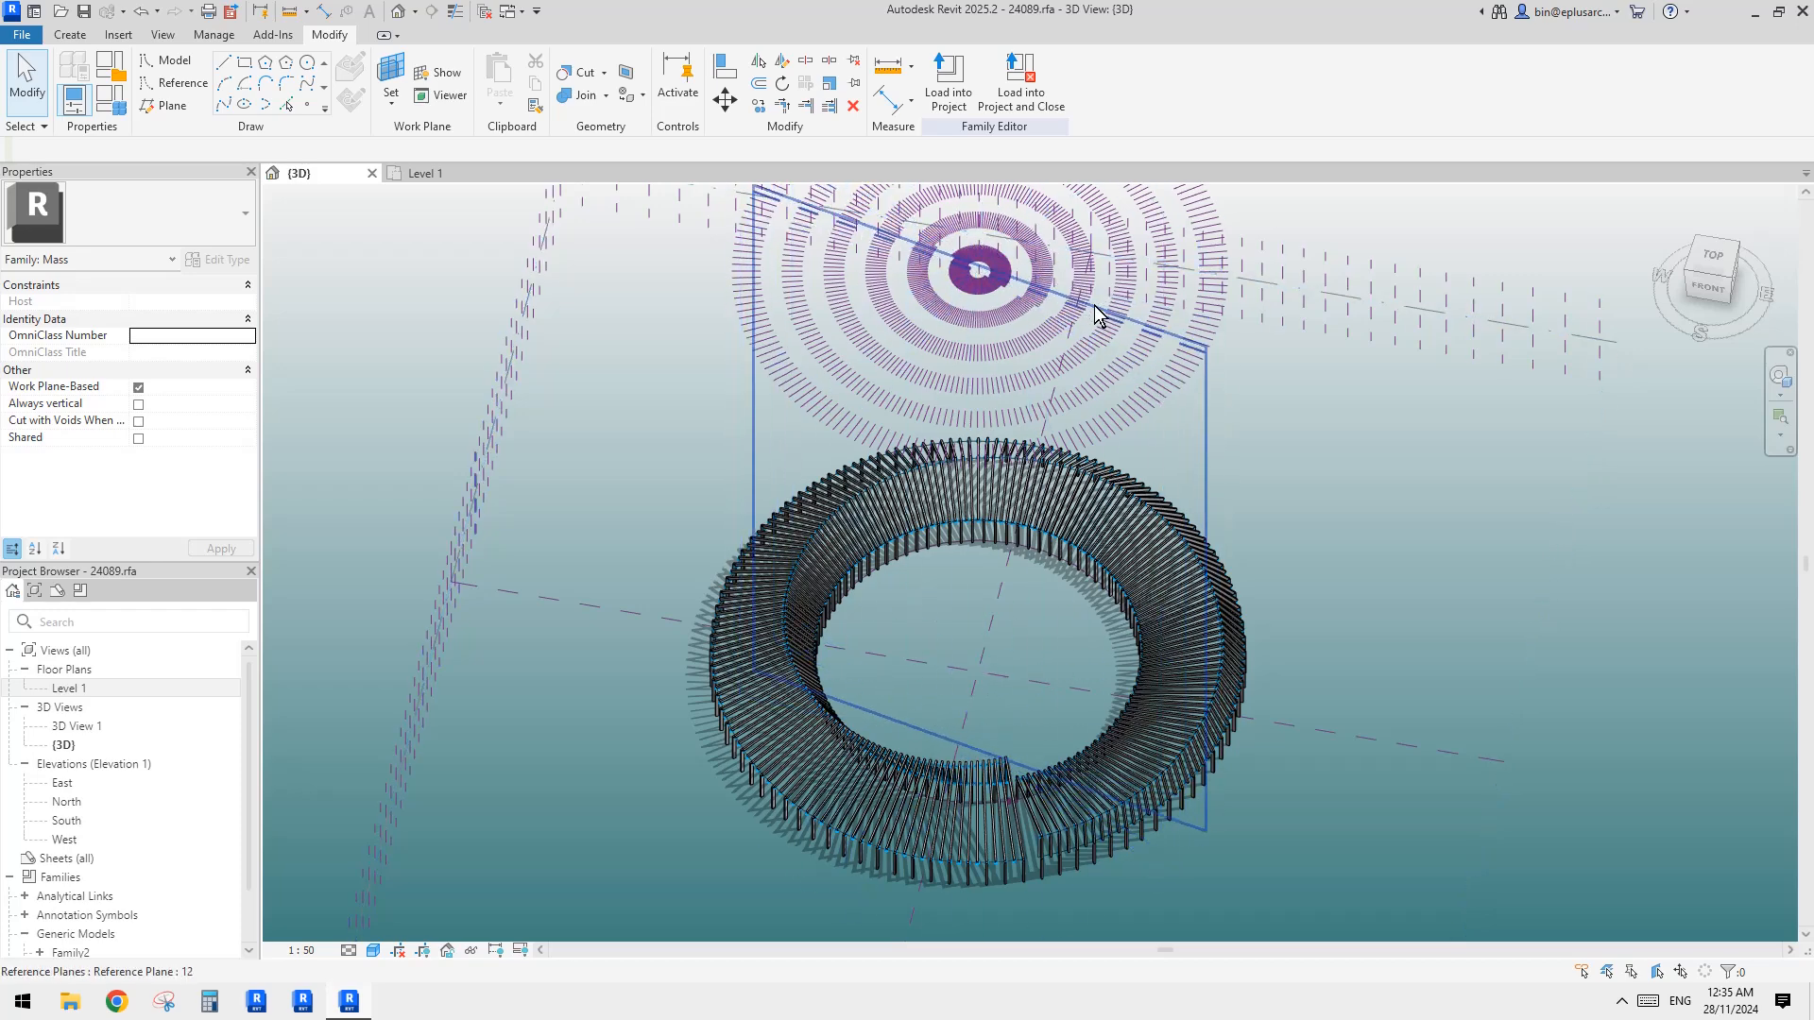
scroll(1106, 401, "down", 1)
middle_click_drag(1147, 524, 1138, 574)
left_click(1302, 474)
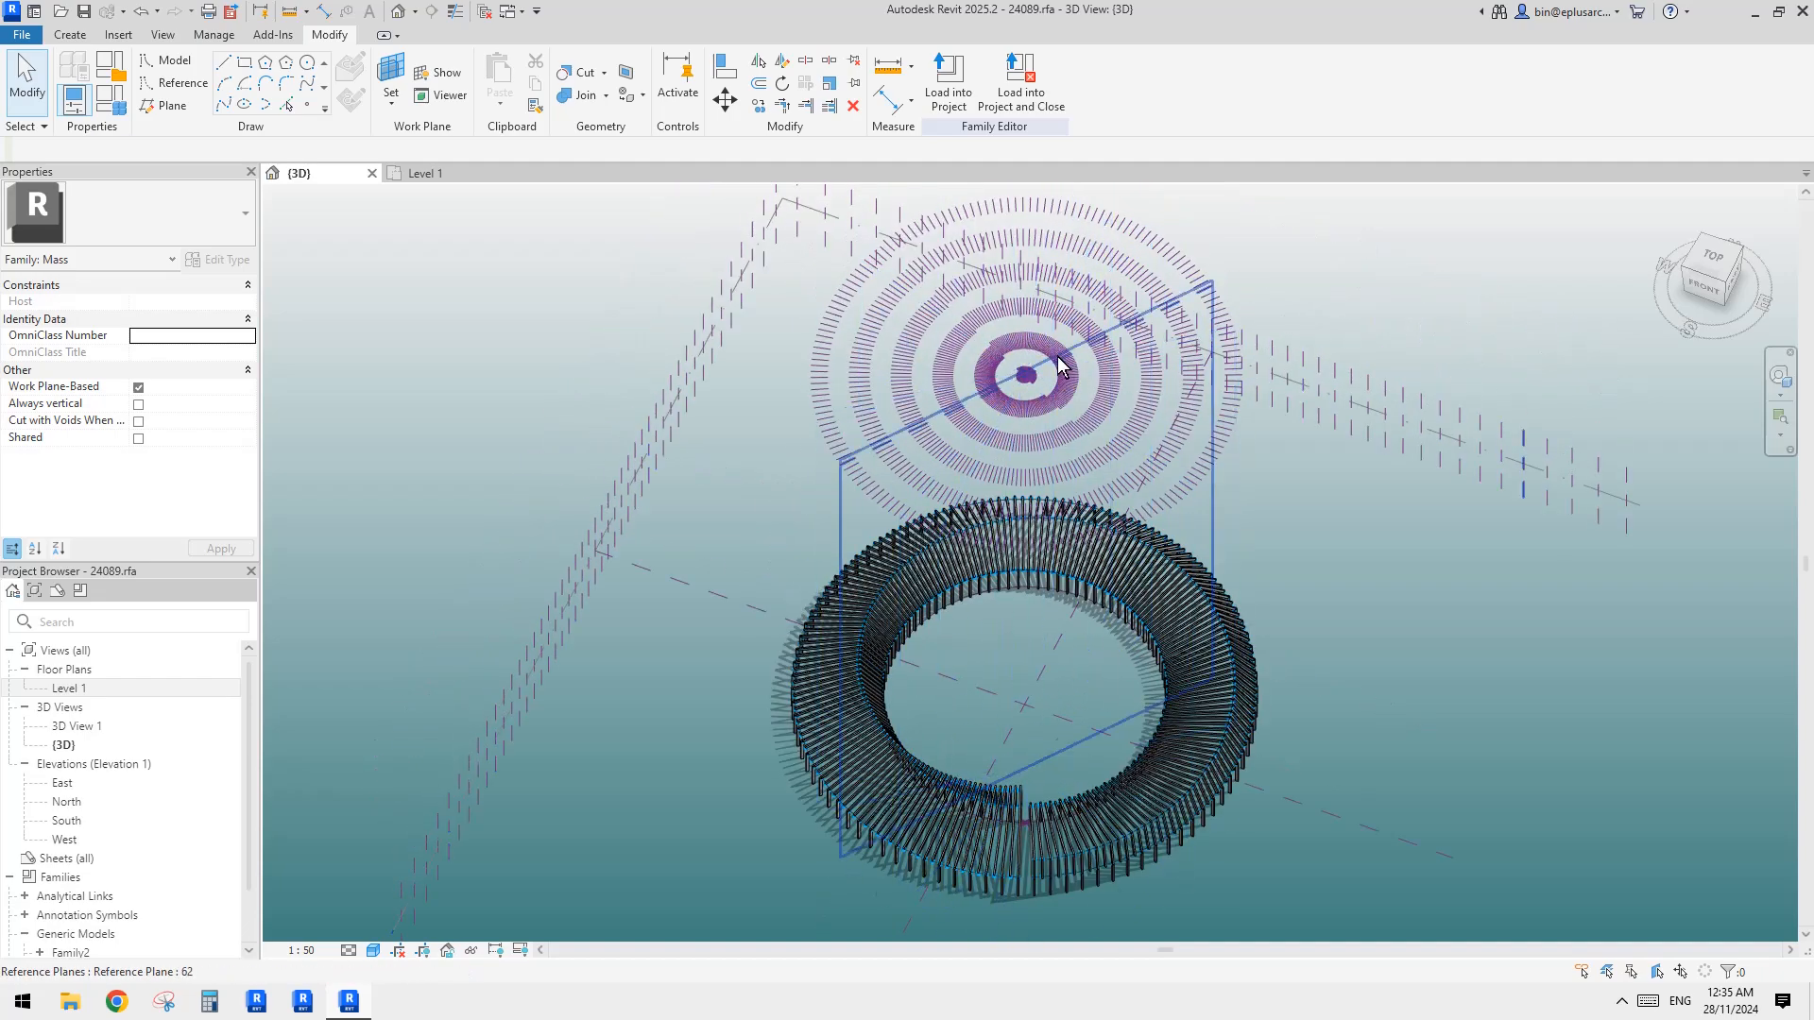
middle_click_drag(1070, 570, 1153, 462)
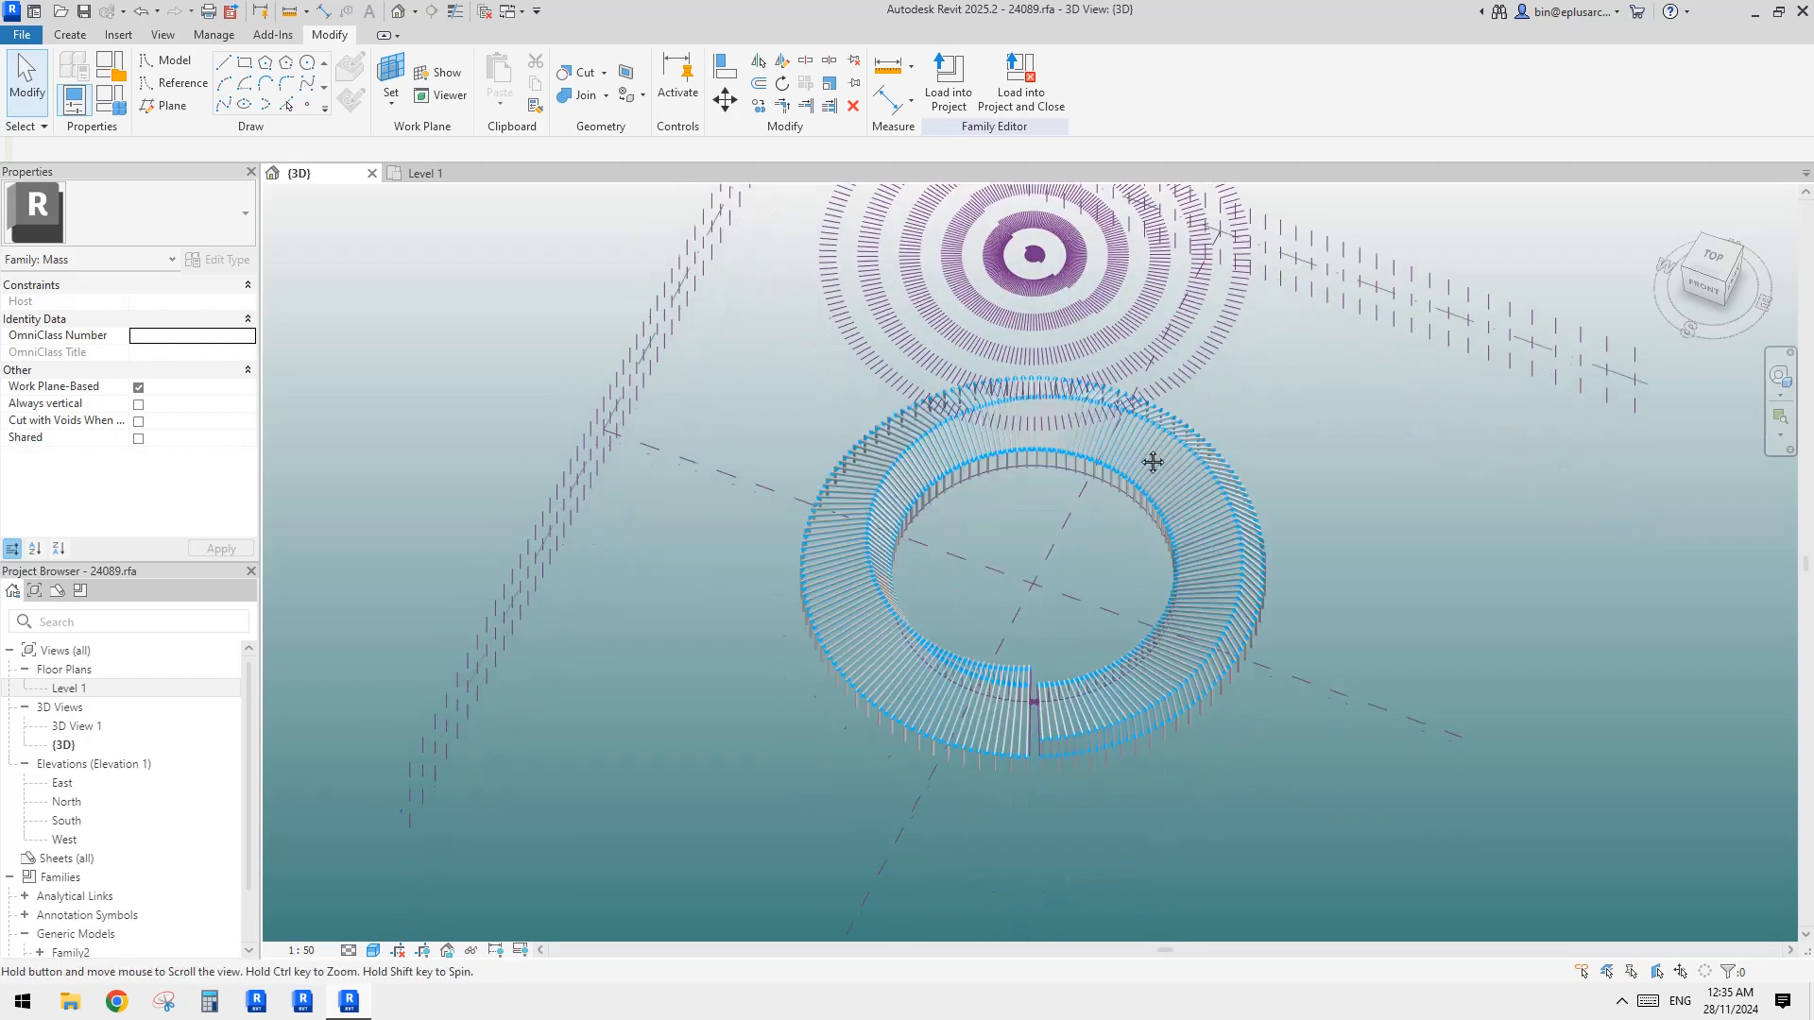
scroll(1035, 582, "up", 4)
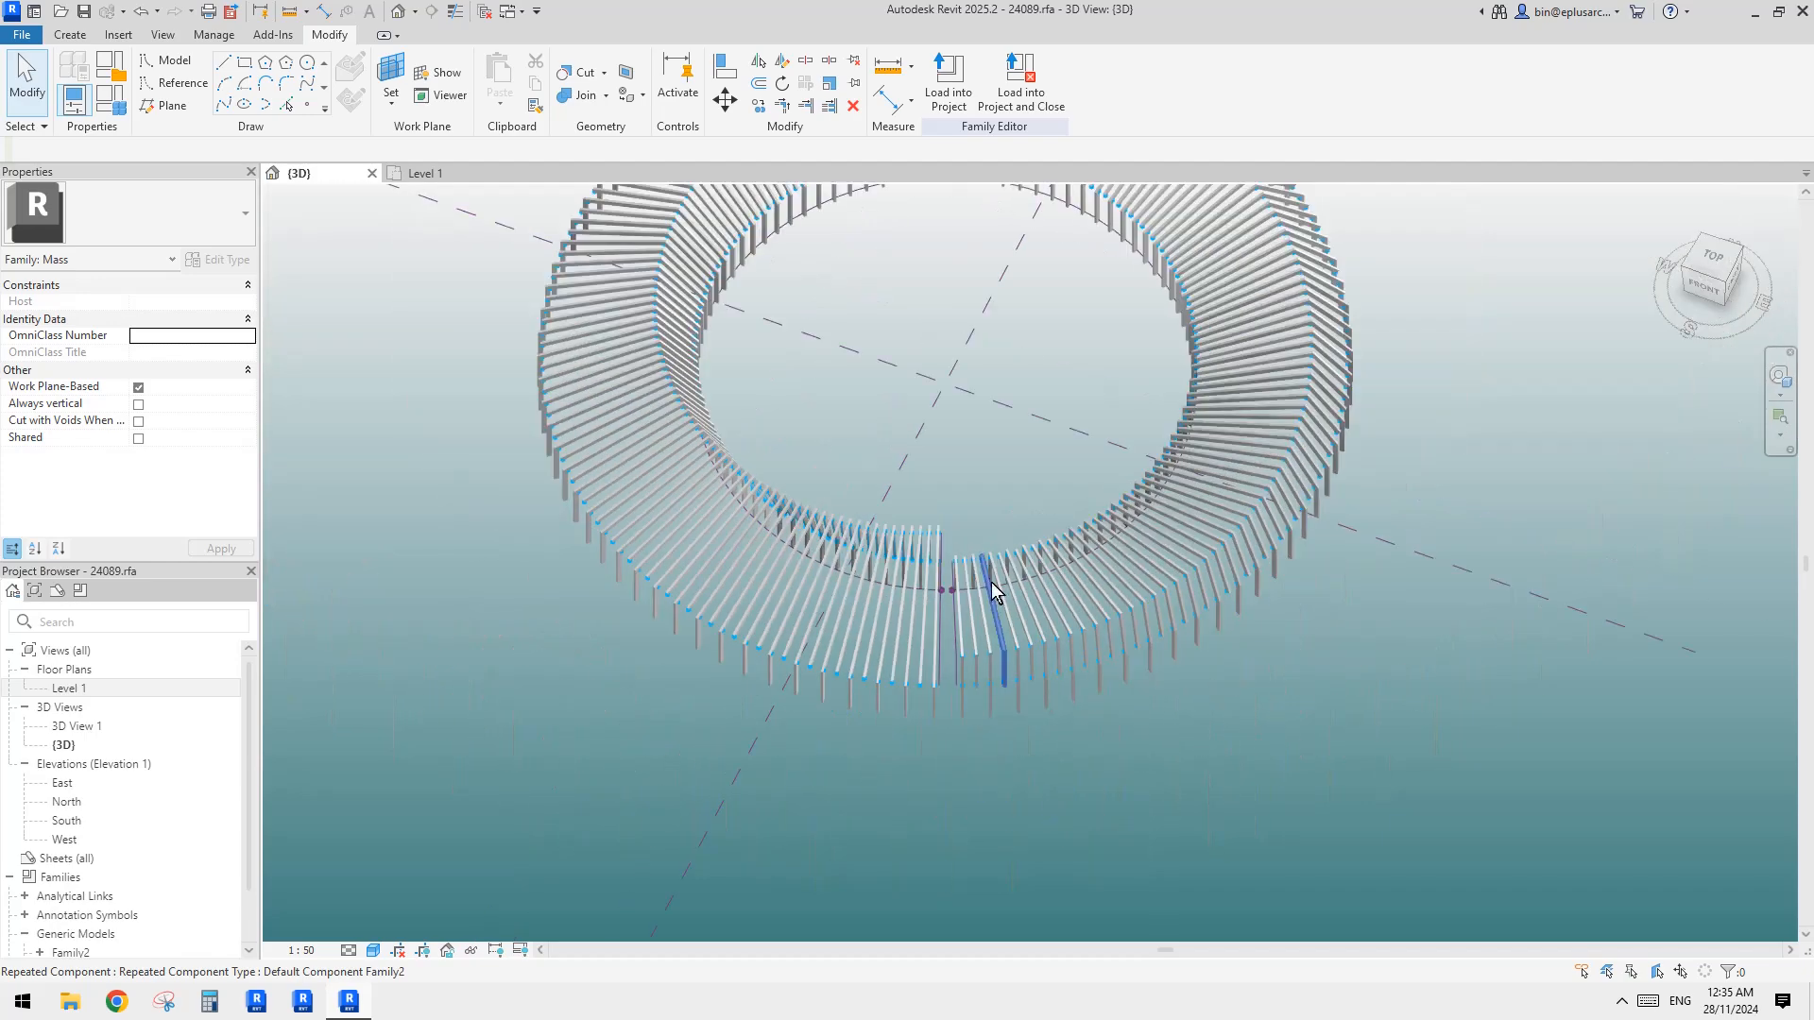
middle_click_drag(994, 590, 1101, 311, "shift")
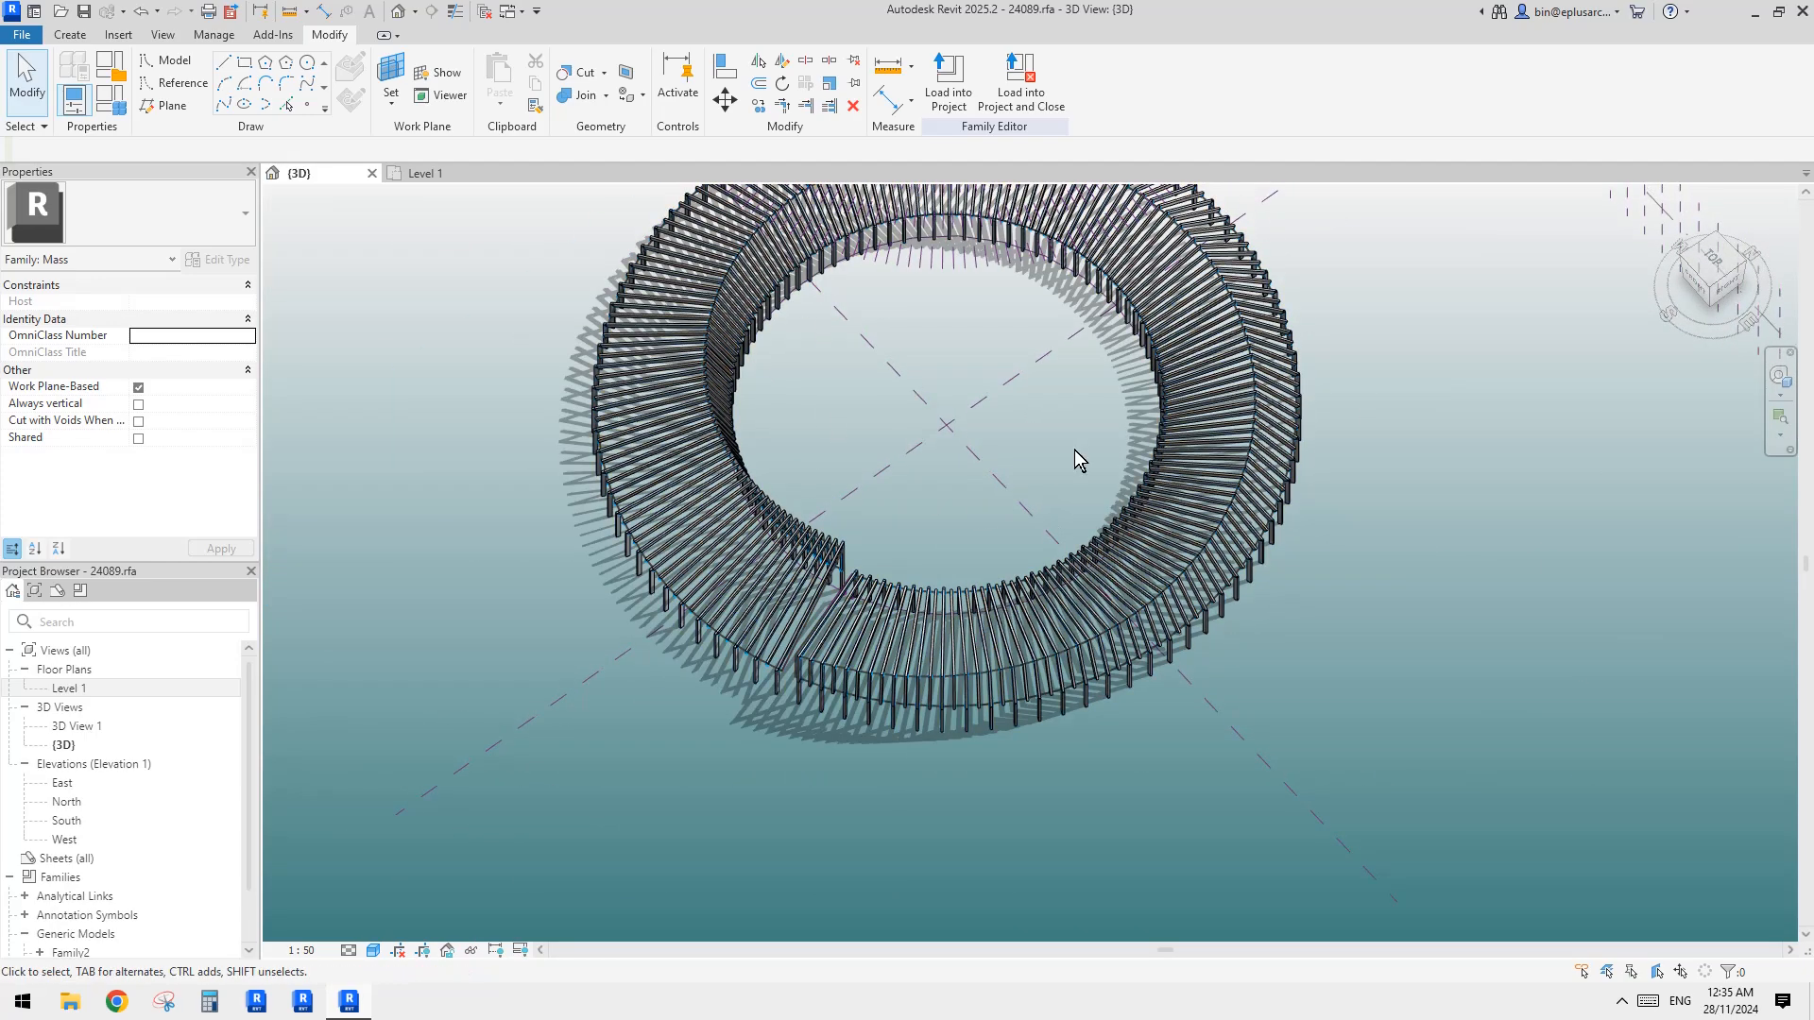
middle_click_drag(1040, 426, 705, 646, "shift")
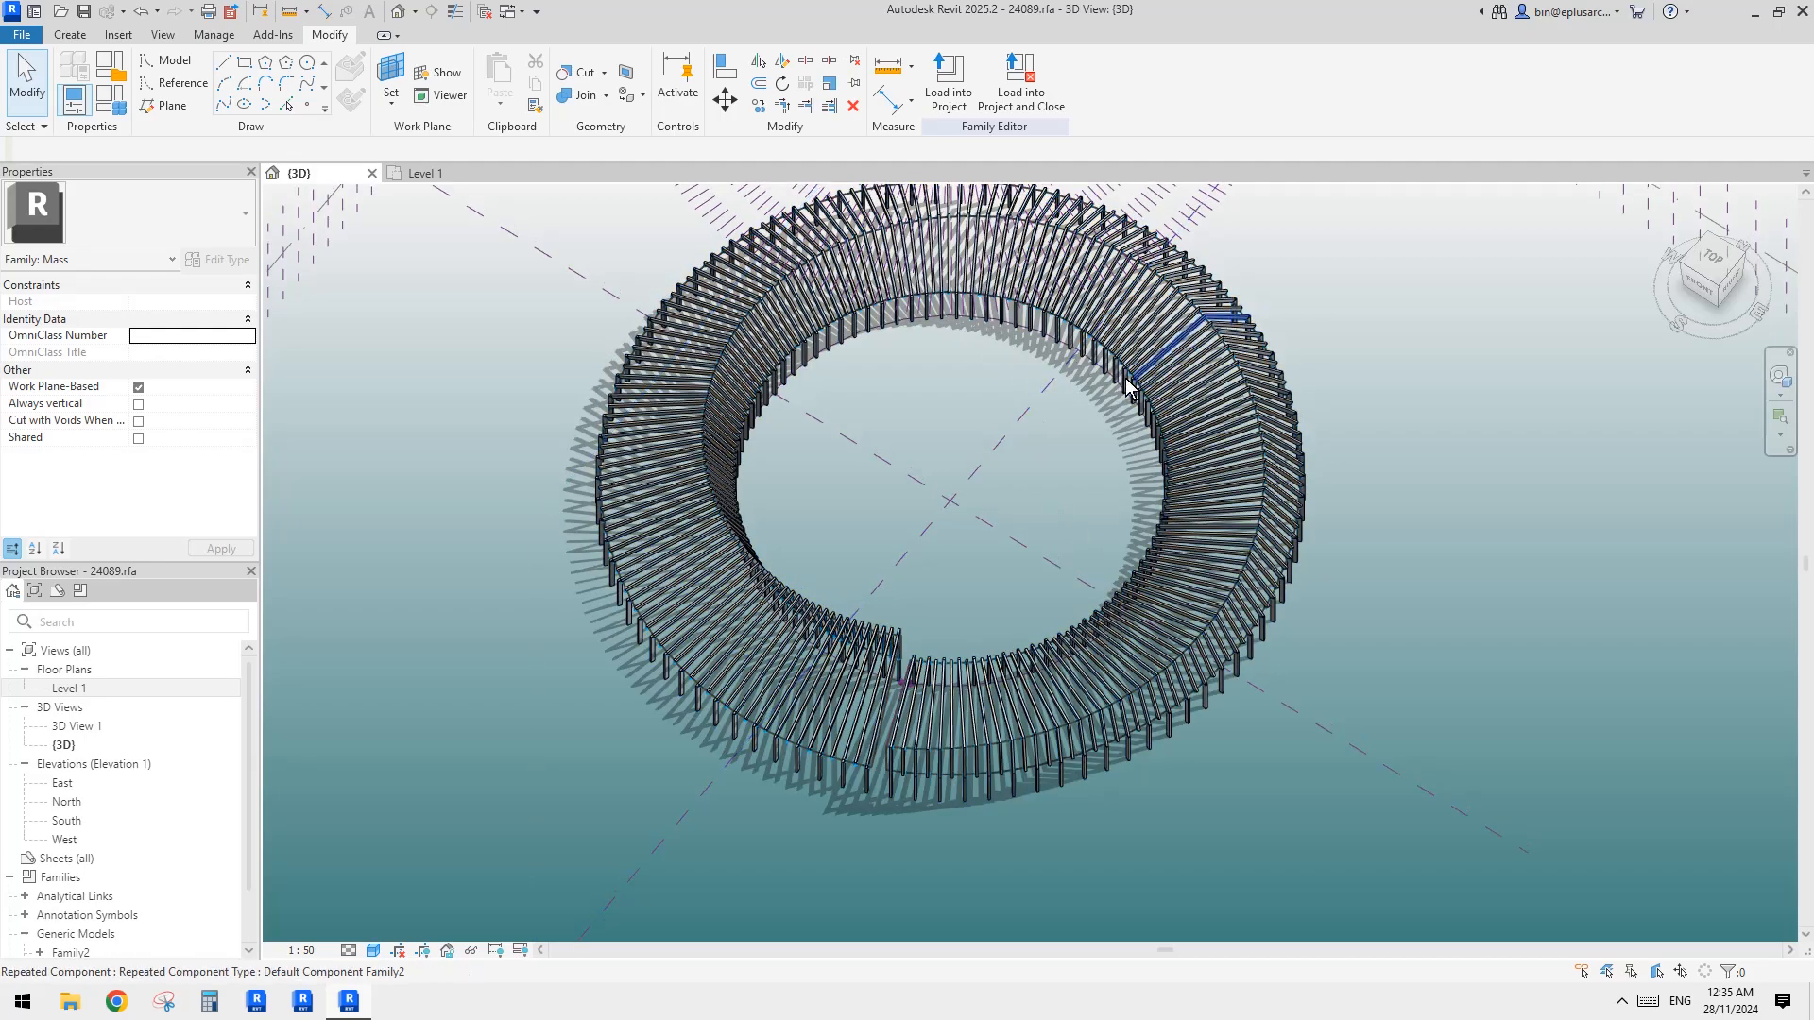
scroll(1102, 430, "down", 1)
middle_click_drag(1114, 475, 1068, 426)
middle_click_drag(912, 271, 911, 359)
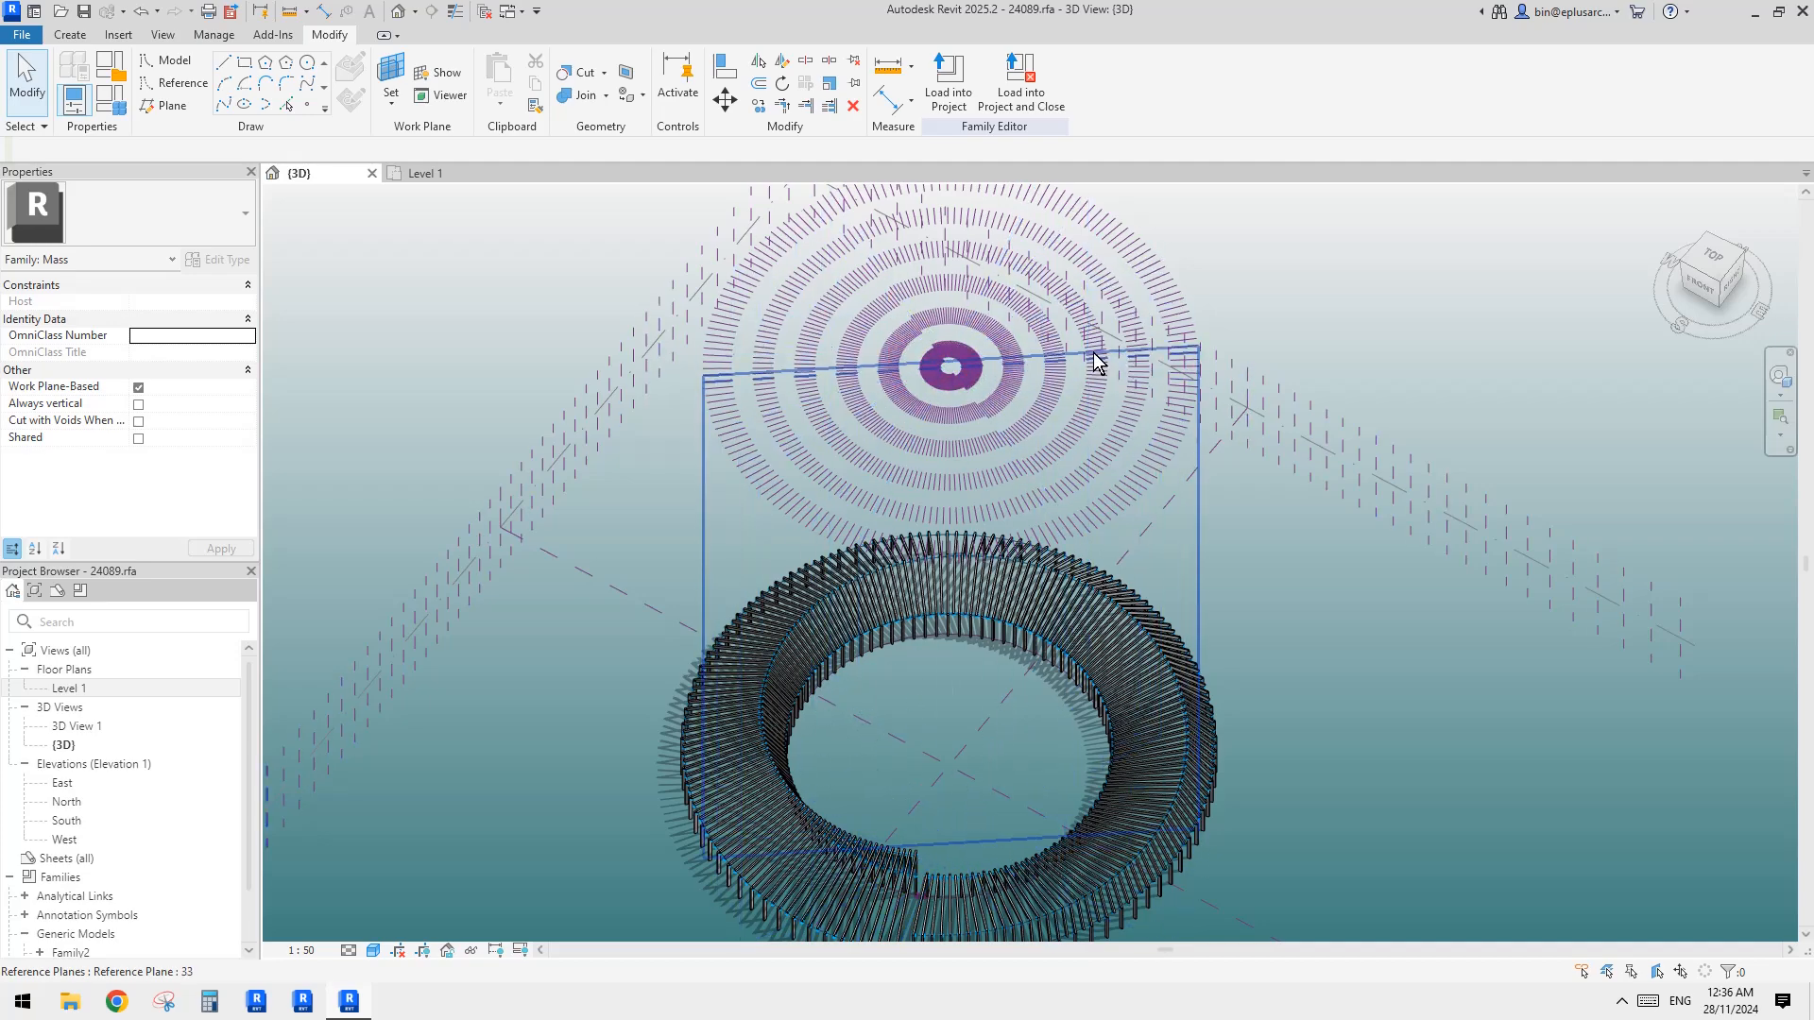
middle_click_drag(1096, 362, 1067, 513, "shift")
Examine the repeated frames beside the gap between the canopy surface ends, and view the whole ring with its reference planes
scroll(997, 666, "up", 8)
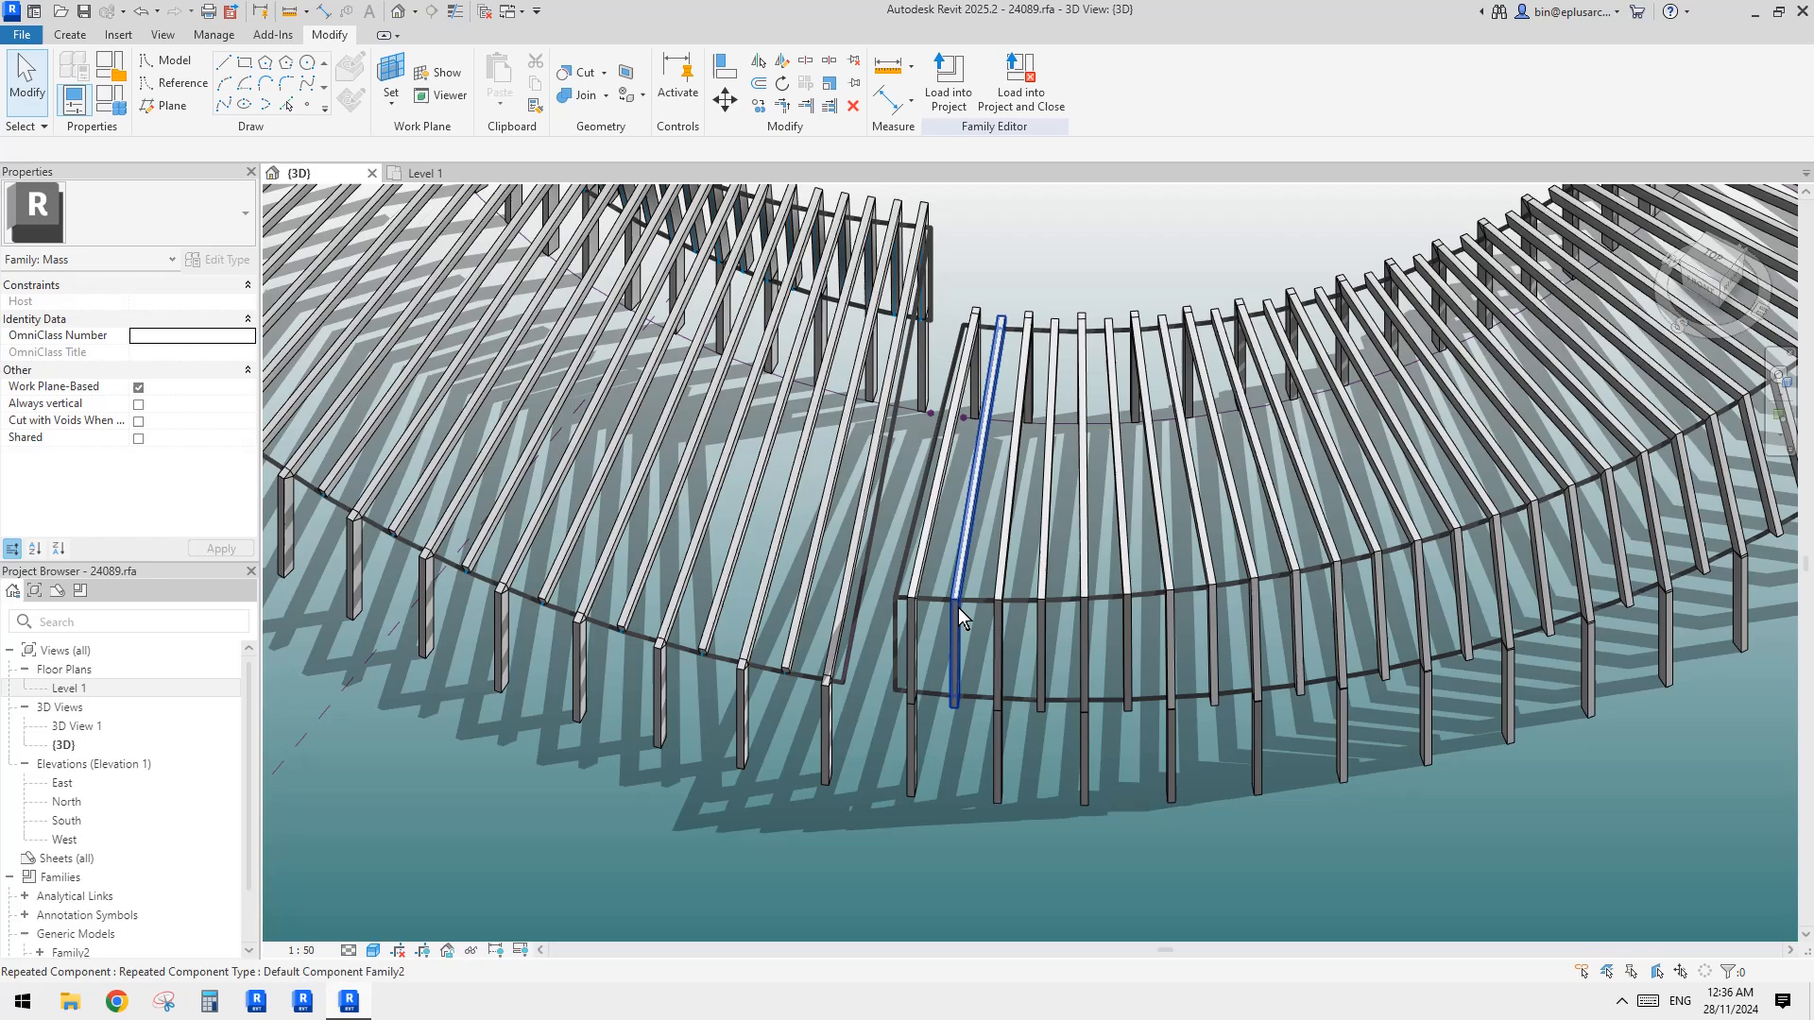
left_click(956, 605)
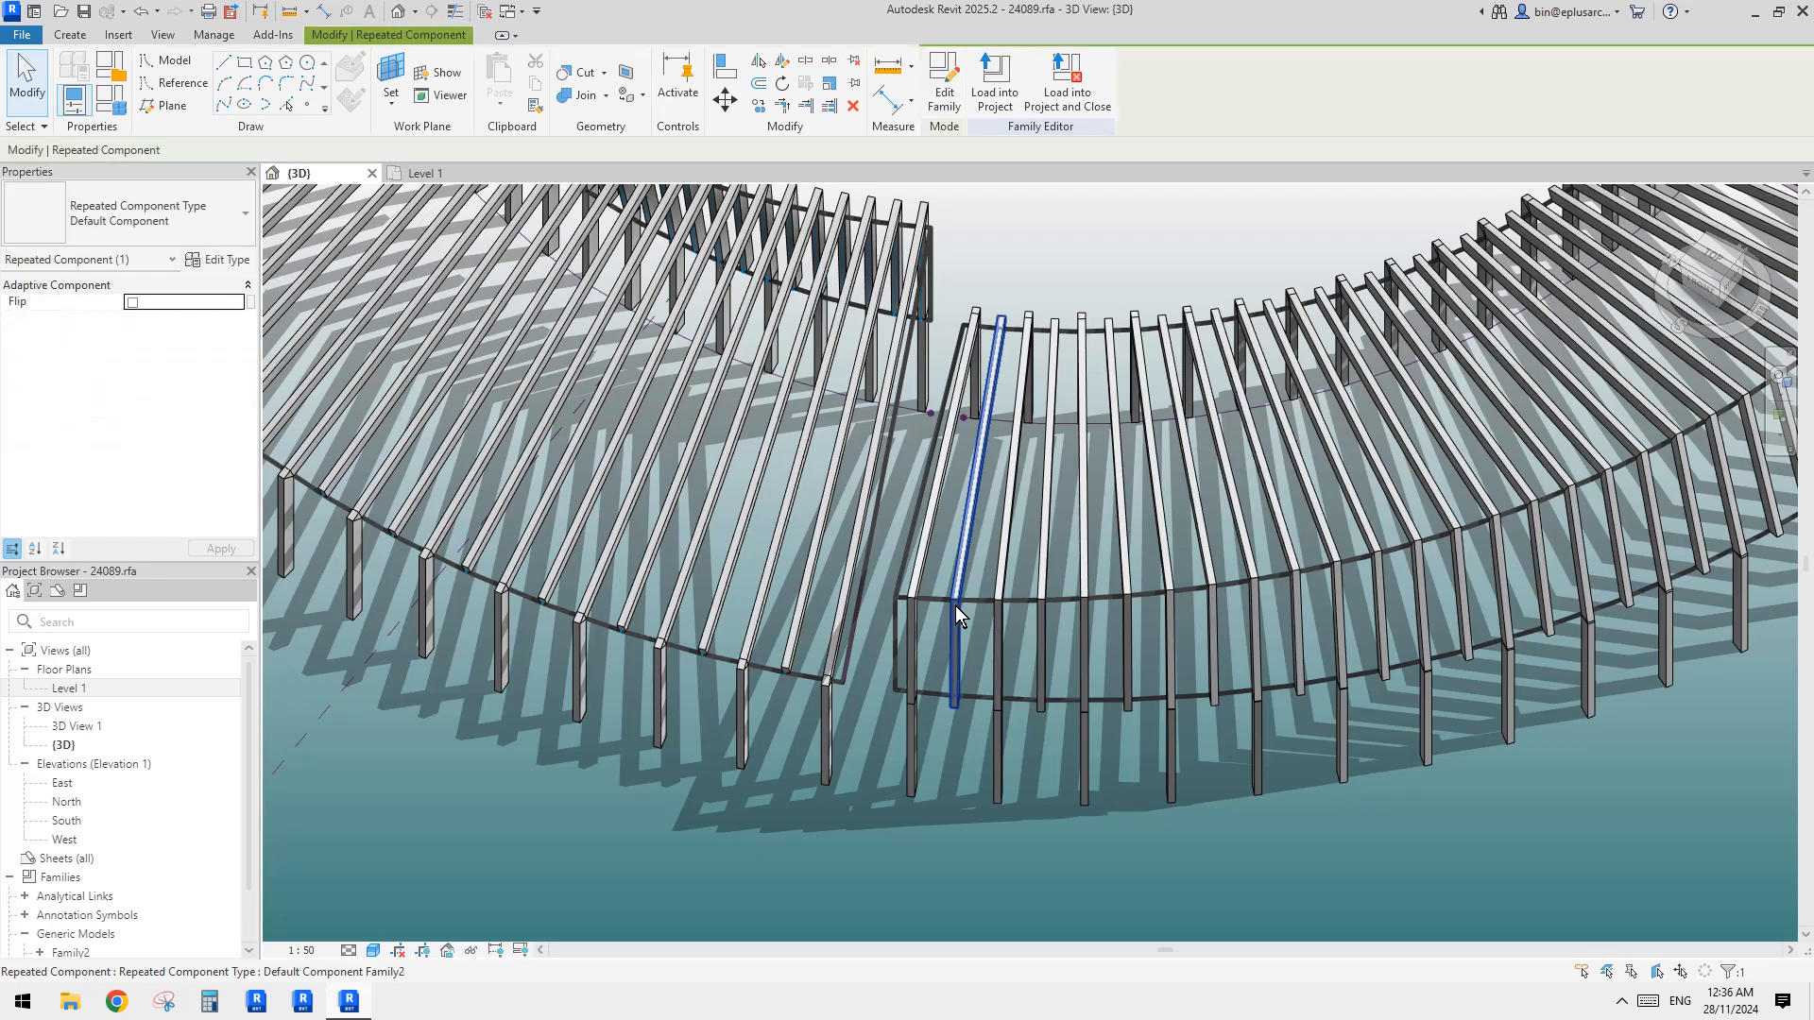
mouse_move(955, 605)
middle_mouse_down("shift")
mouse_move(1024, 624)
mouse_move(1063, 529)
mouse_move(1037, 417)
mouse_move(1202, 498)
mouse_move(1081, 548)
mouse_move(1077, 576)
mouse_move(973, 586)
mouse_move(1201, 624)
mouse_move(1262, 614)
mouse_move(903, 597)
mouse_move(945, 615)
mouse_move(924, 605)
middle_mouse_up("shift")
scroll(1039, 599, "down", 5)
scroll(1261, 612, "up", 2)
scroll(904, 598, "down", 4)
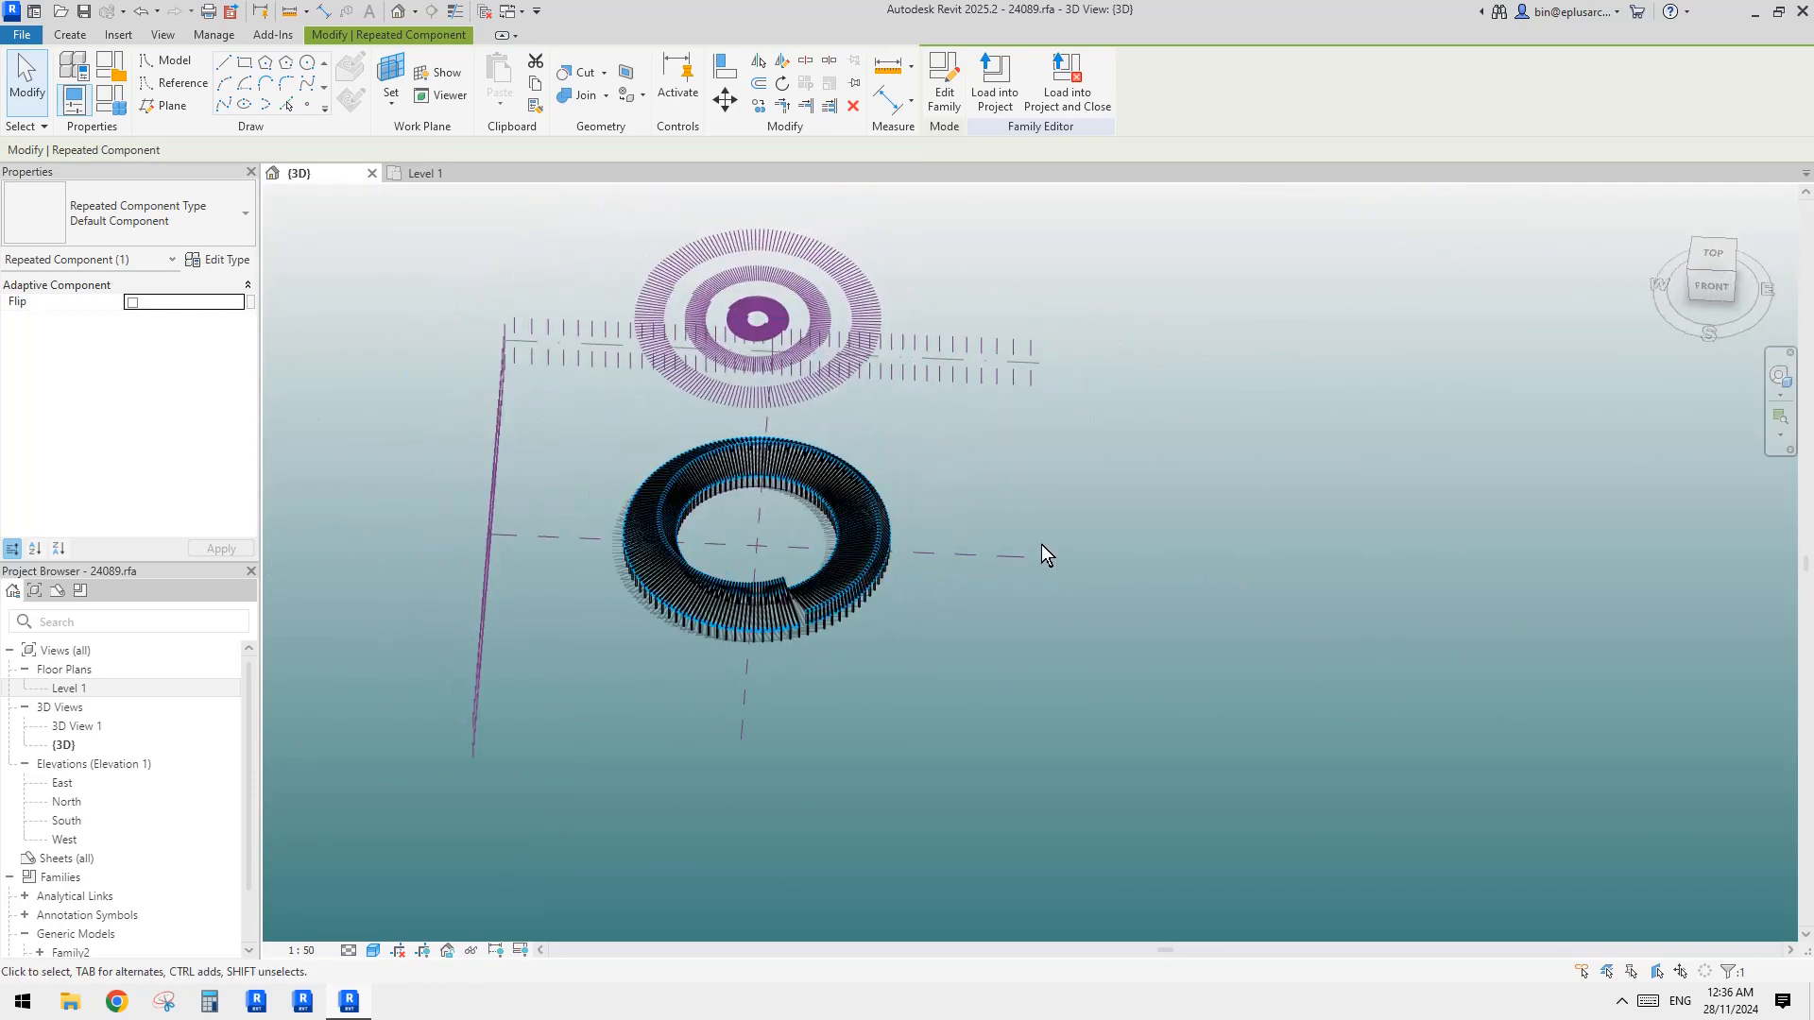
left_click(1012, 498)
middle_click_drag(1011, 497, 1101, 518)
scroll(909, 563, "up", 2)
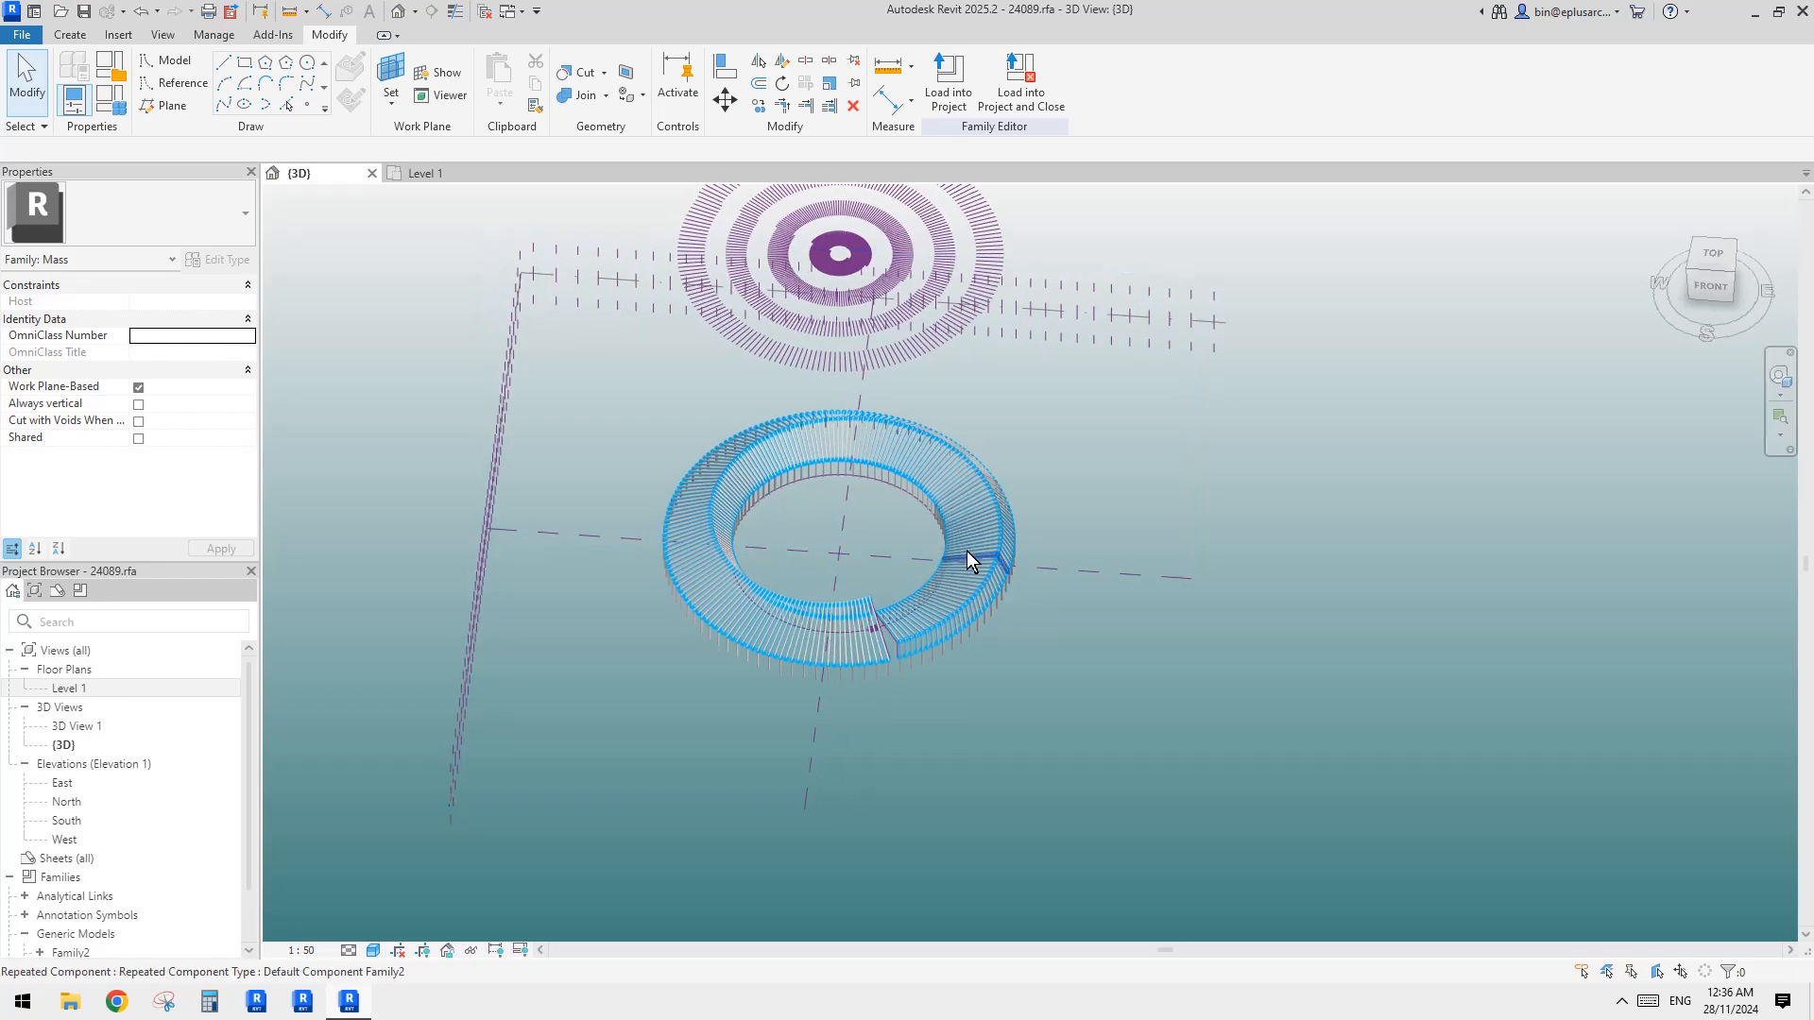
Inspect the spacing and alternation of the frame legs from the gap along the outer edge, and clear the selection
scroll(974, 557, "up", 1)
scroll(956, 582, "up", 3)
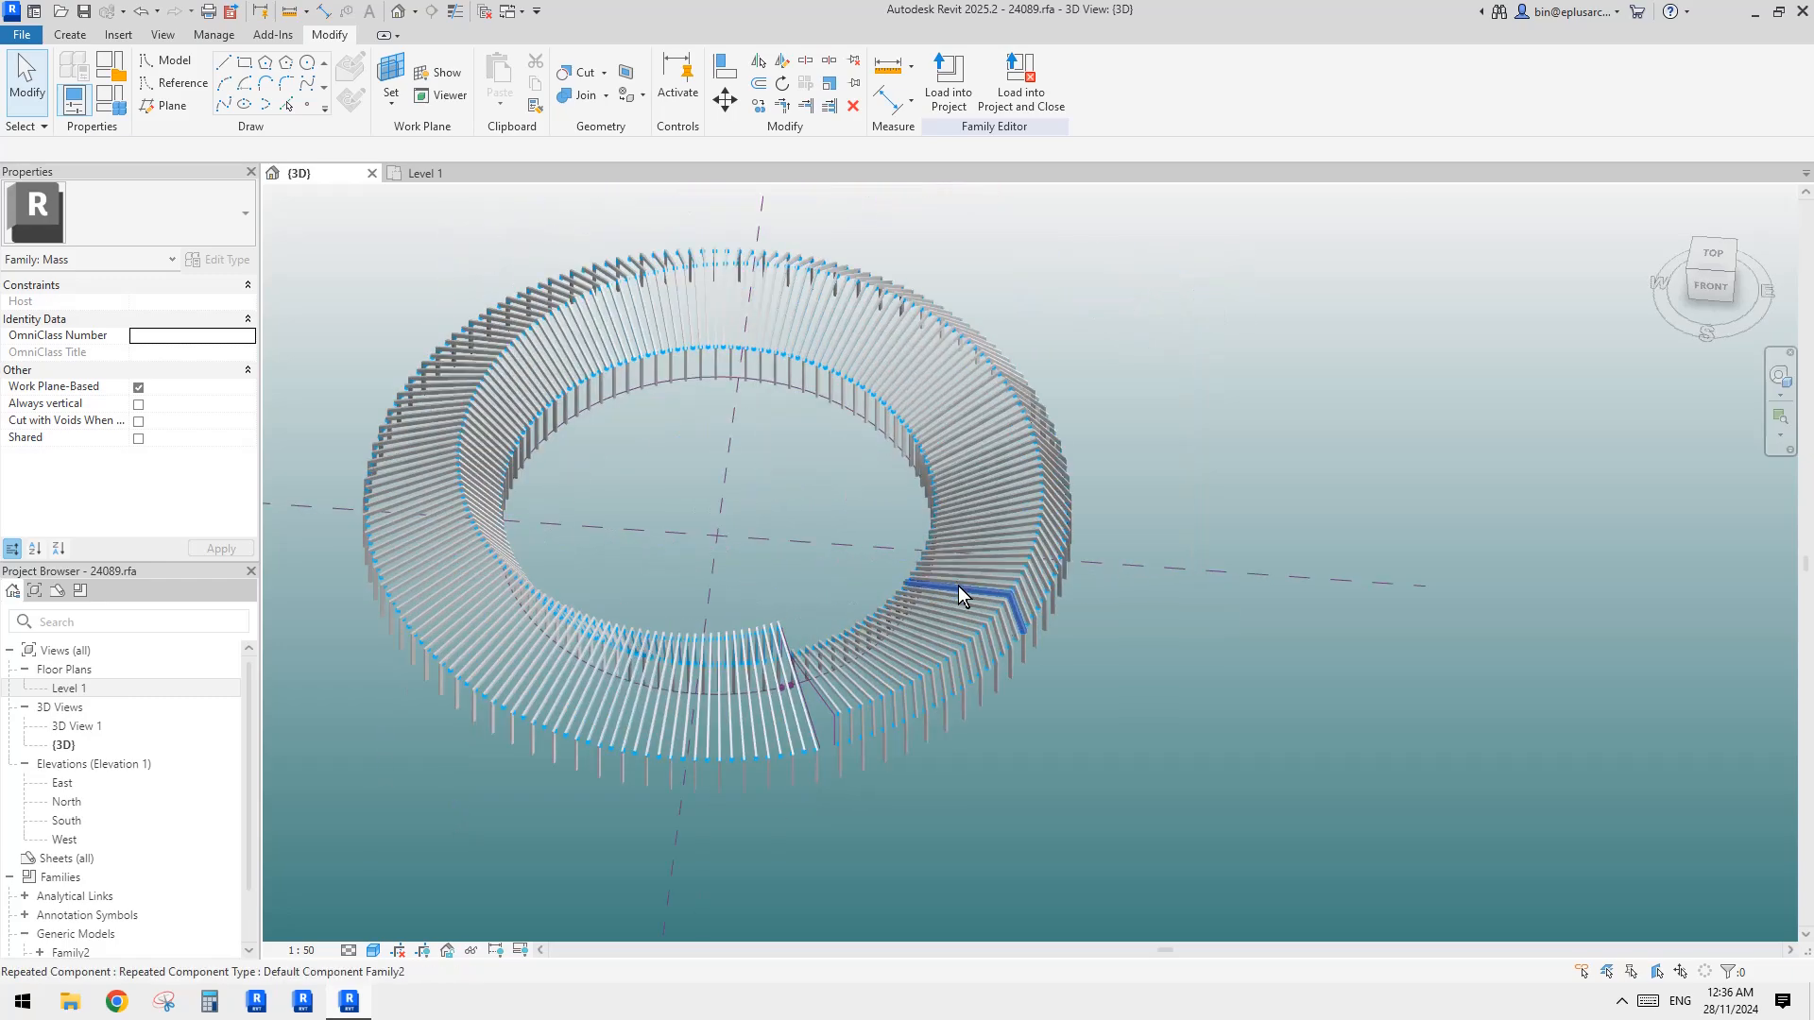
scroll(990, 680, "up", 5)
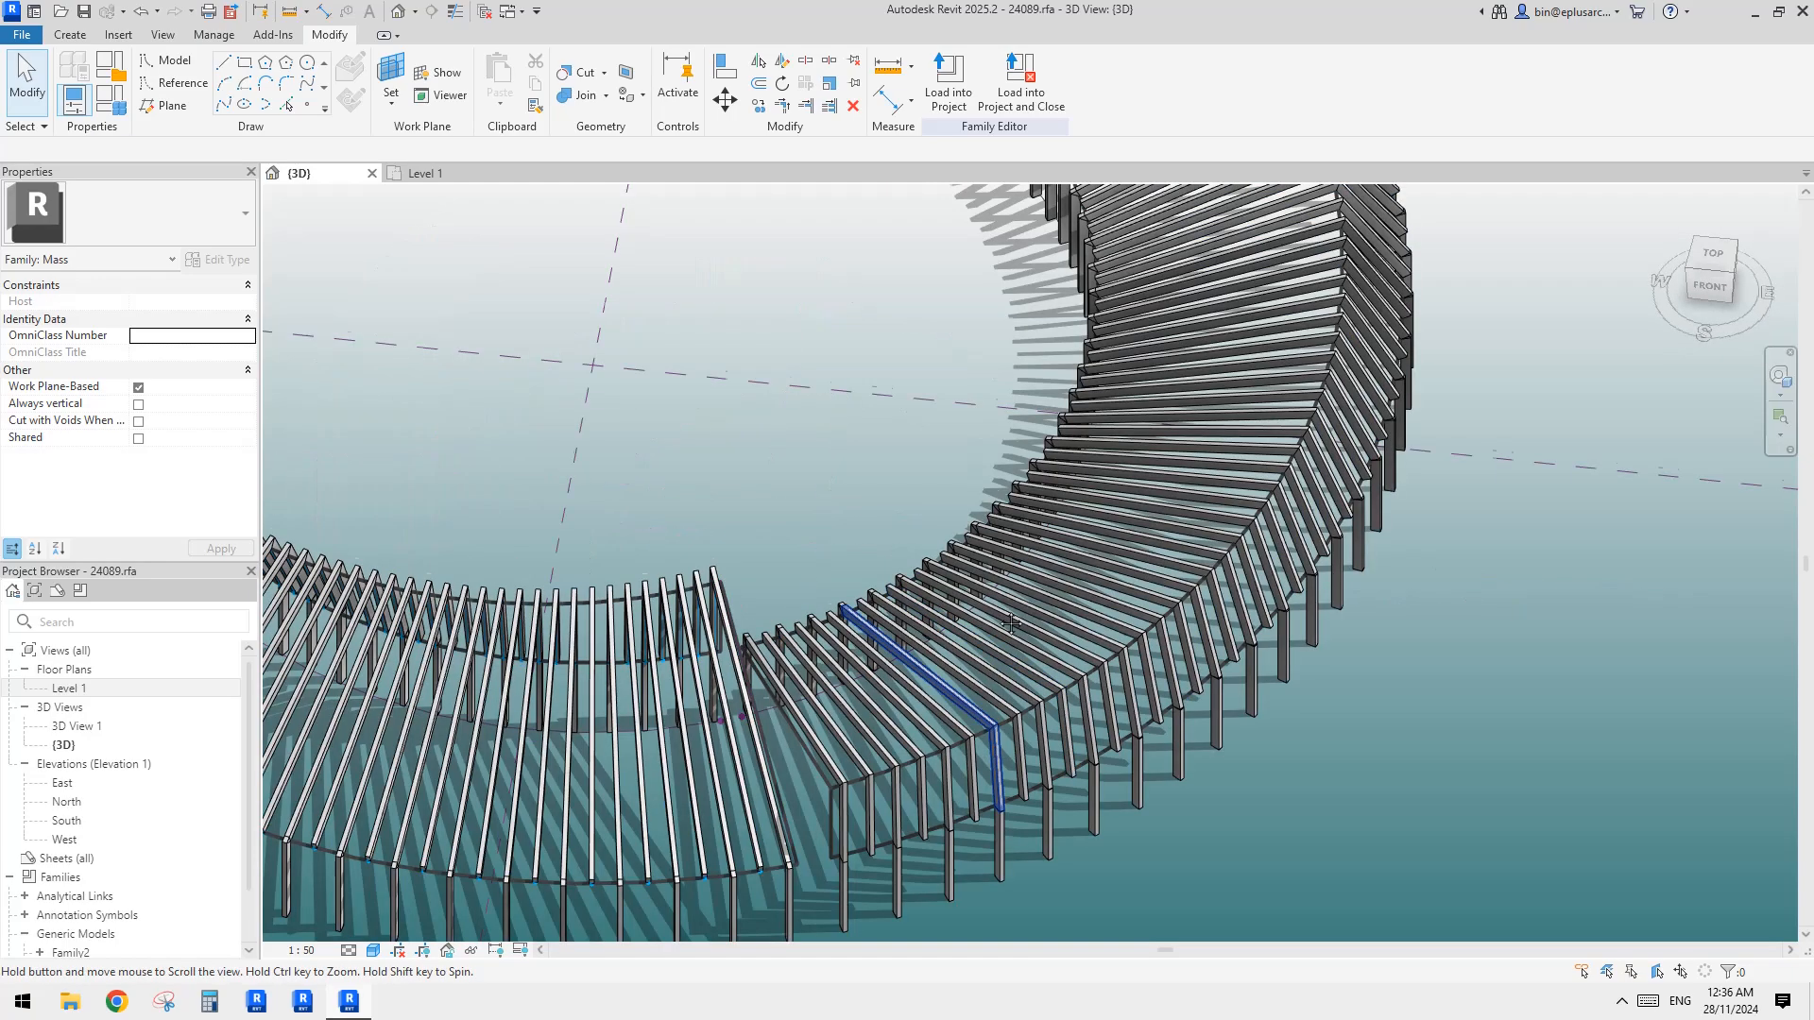
middle_click_drag(996, 803, 999, 666)
scroll(909, 702, "up", 3)
left_click(814, 654)
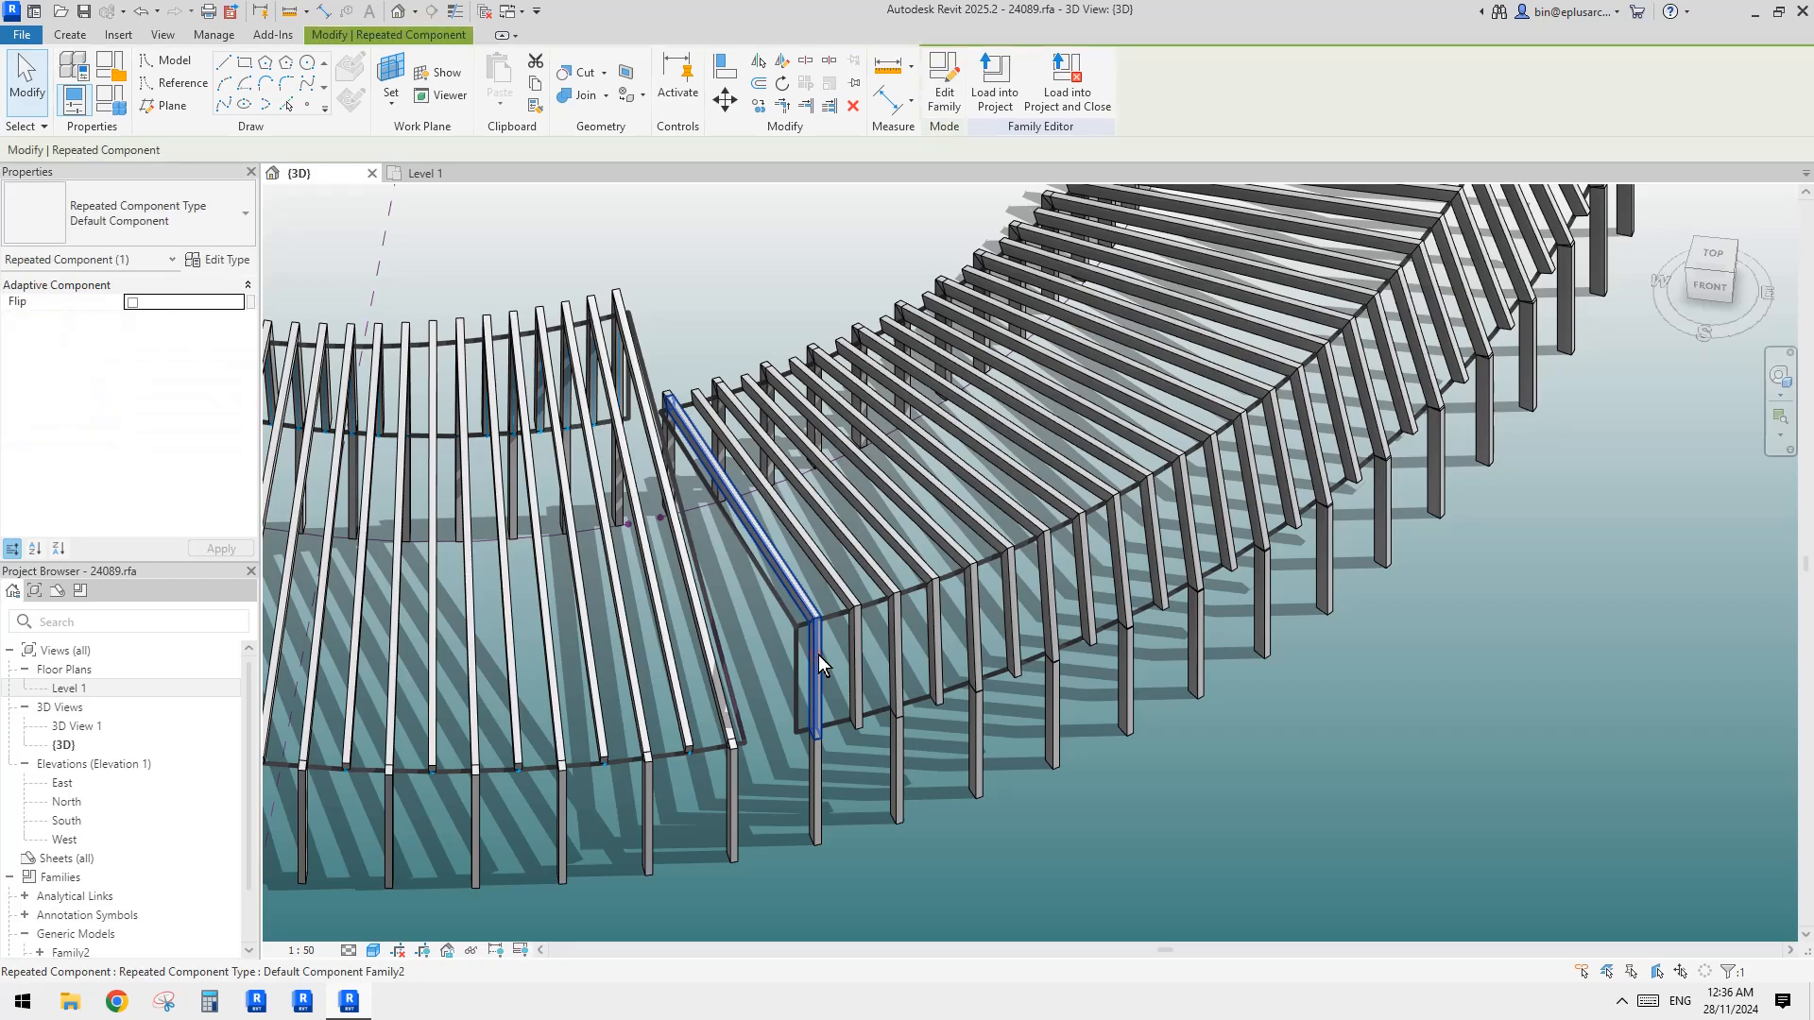
middle_click_drag(825, 575, 1104, 526, "shift")
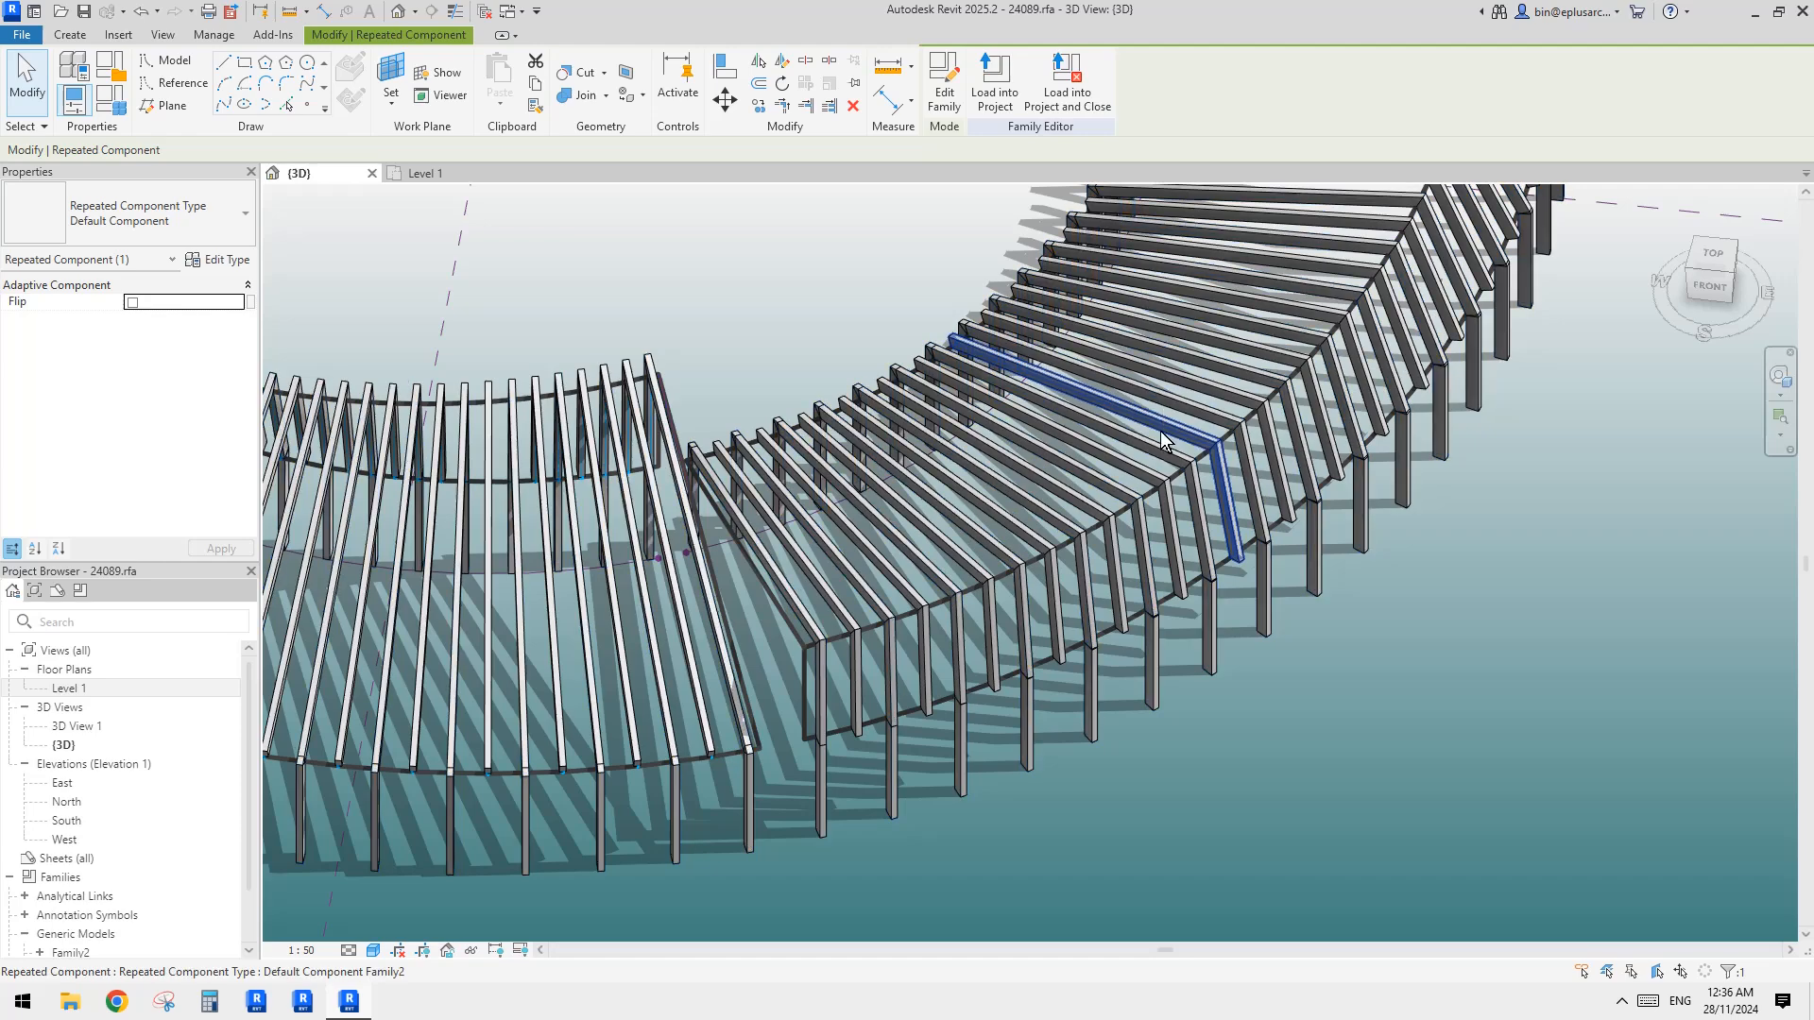
scroll(1137, 495, "down", 10)
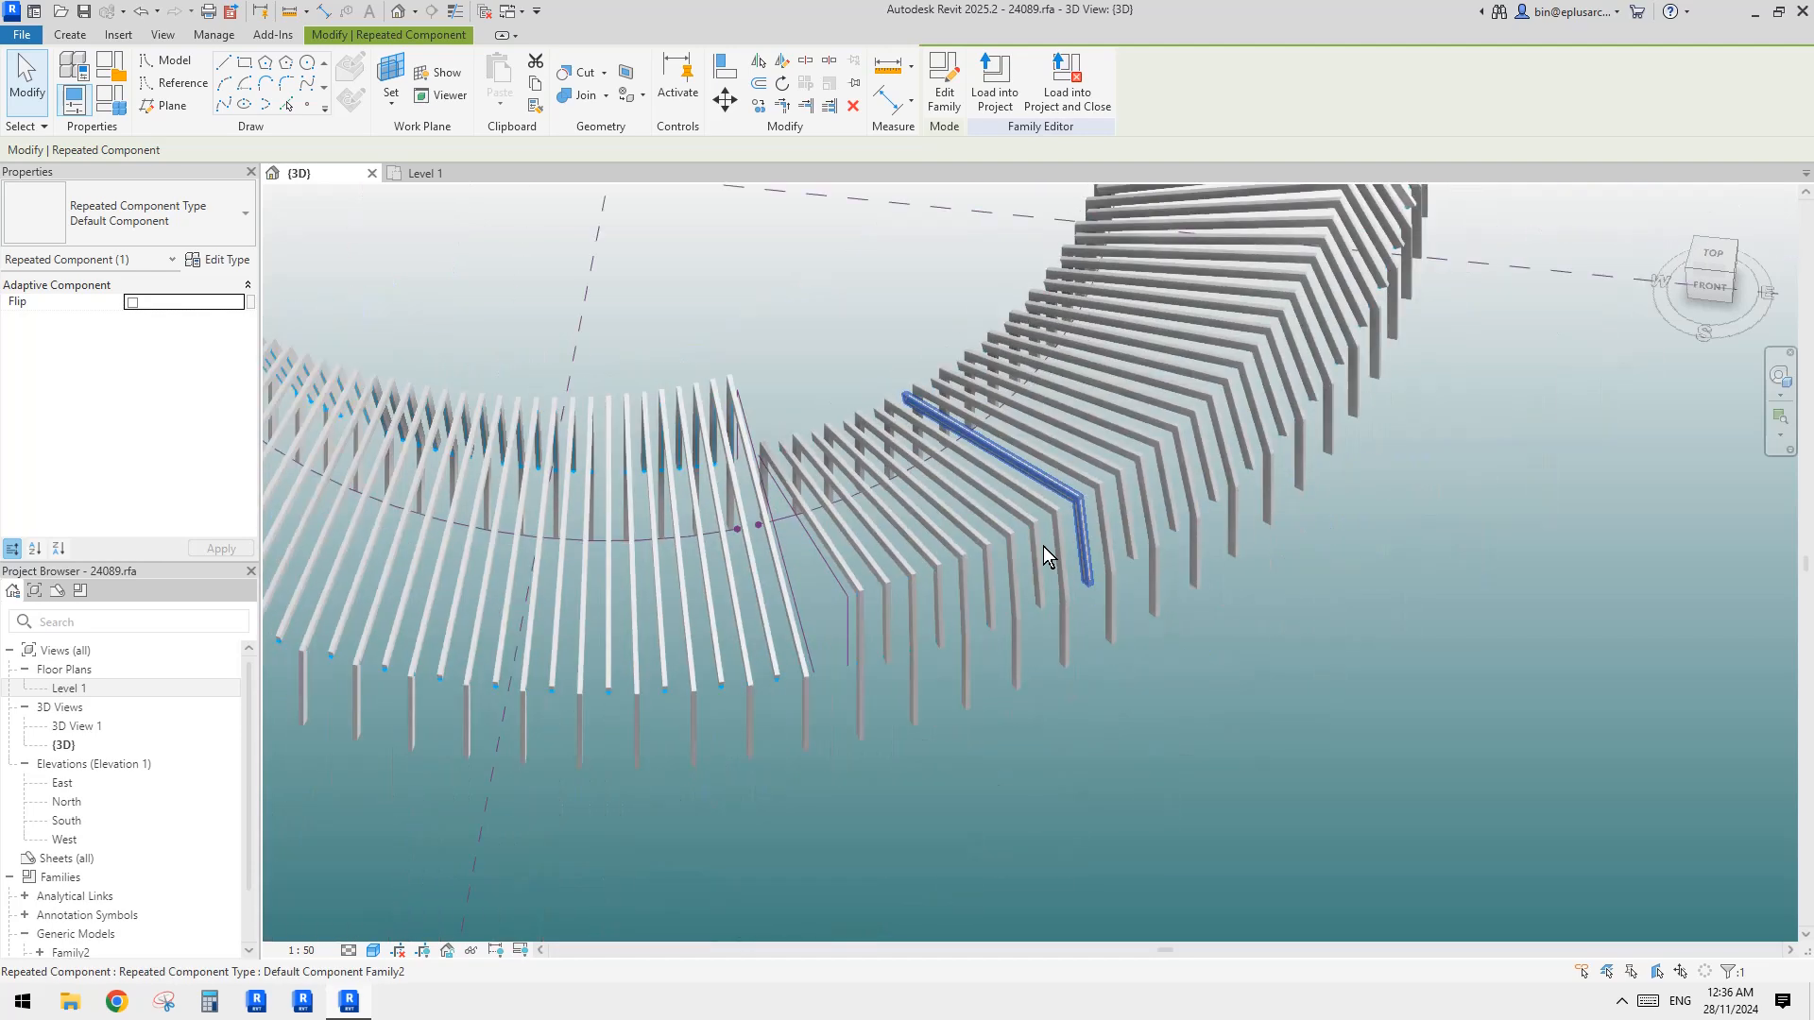
key("Escape")
Copy the canopy surfaces with their reference lines, without the frames, to a clear spot about 126700 mm from the original ring
mouse_move(1209, 654)
middle_mouse_down("shift")
mouse_move(1011, 543)
mouse_move(1077, 466)
mouse_move(961, 463)
middle_mouse_up("shift")
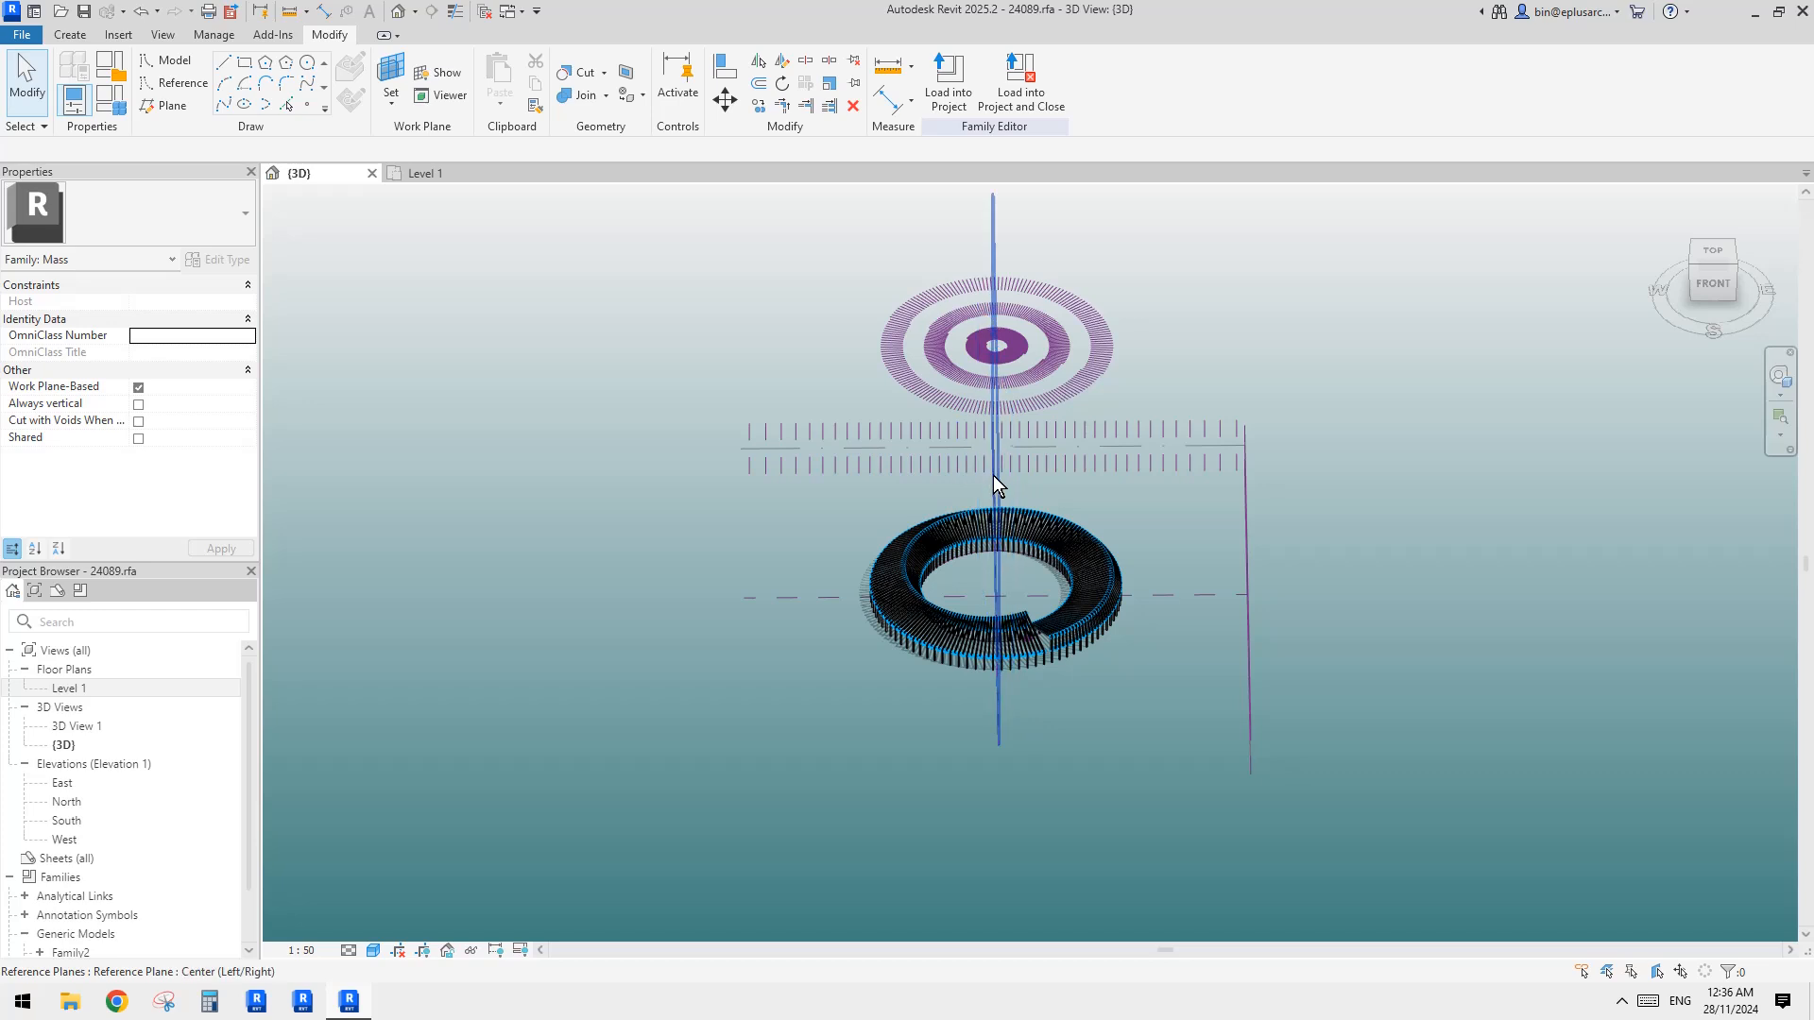
middle_click_drag(921, 560, 1040, 502, "shift")
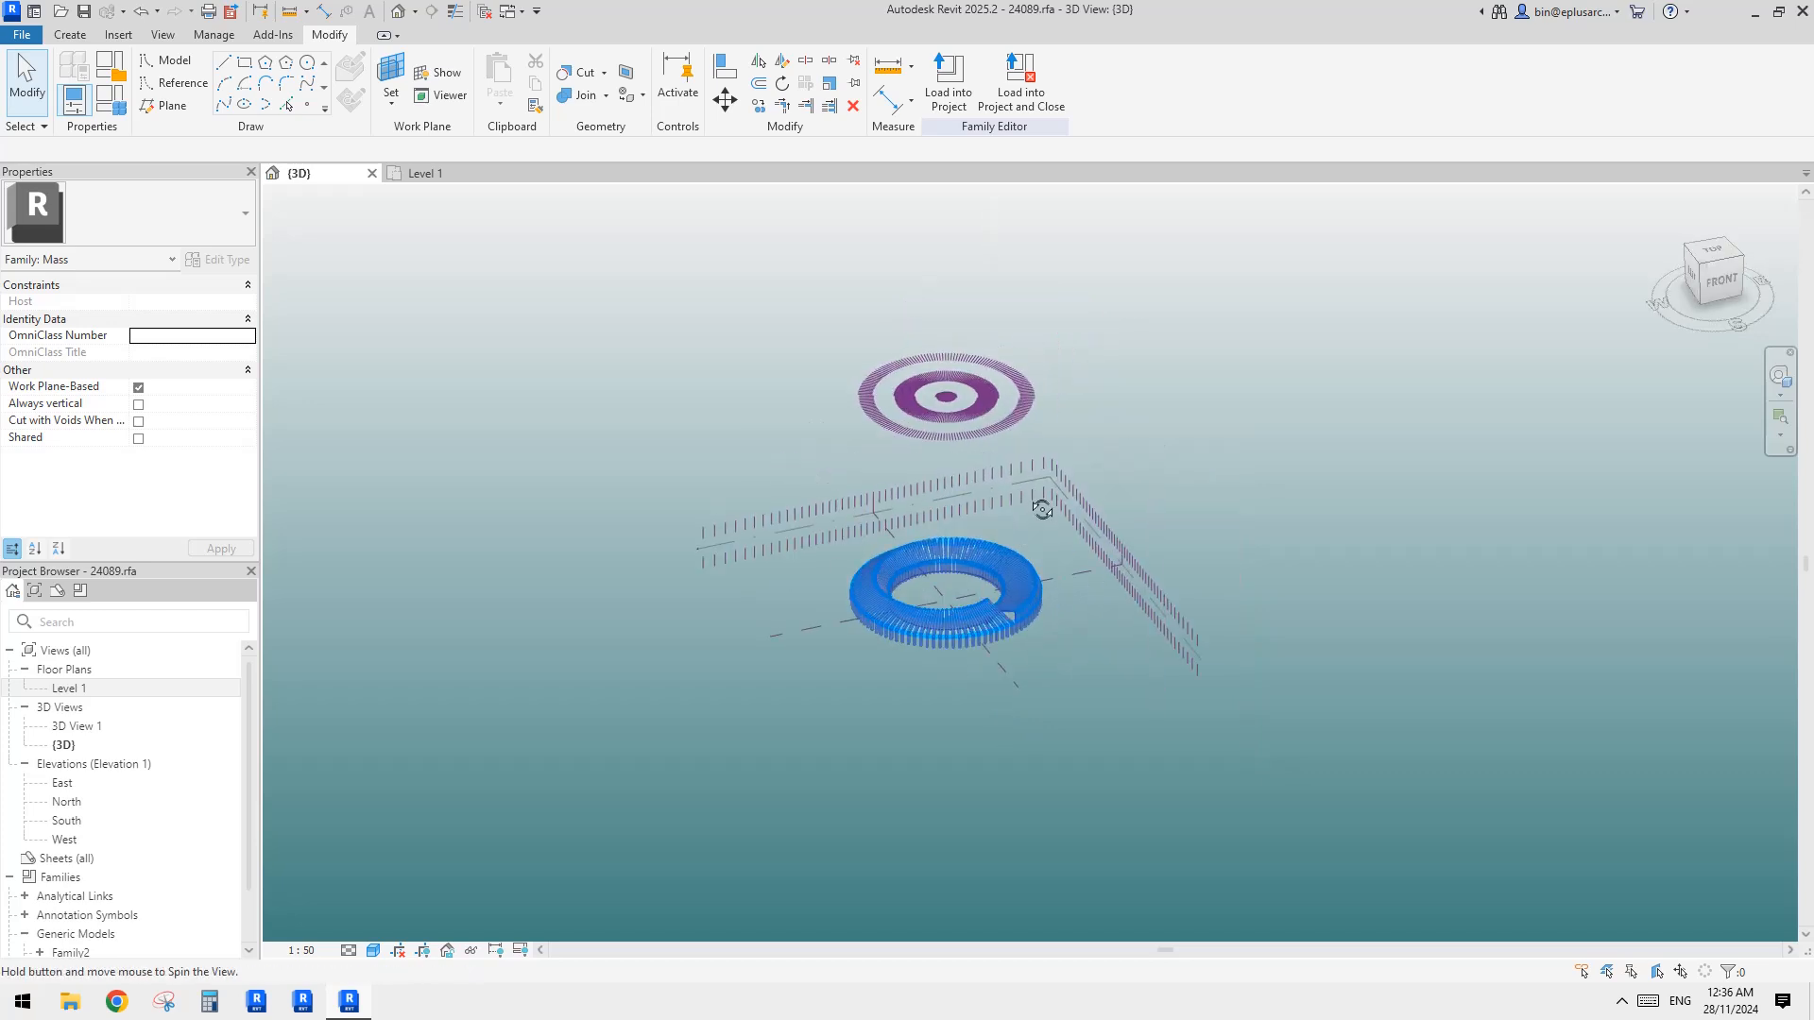
left_click_drag(925, 581, 1119, 684)
key("c")
key("o")
left_click(1085, 569)
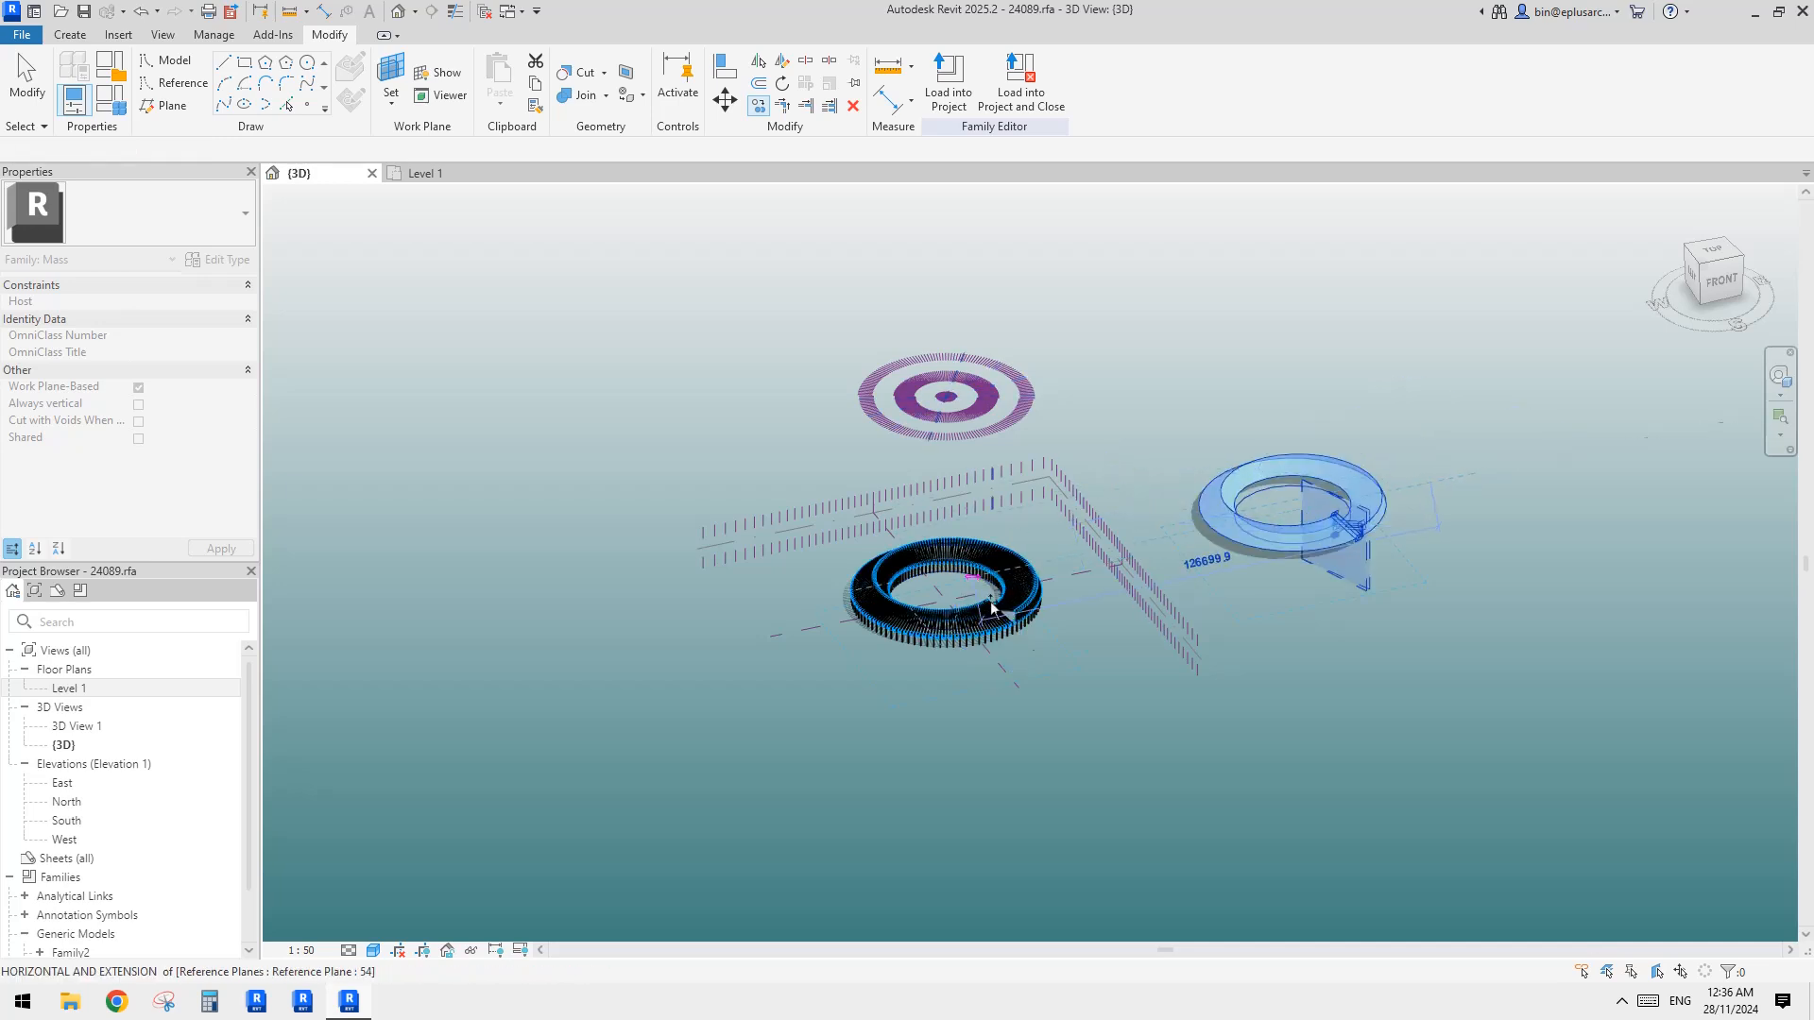
scroll(1286, 537, "up", 1)
middle_click_drag(1286, 538, 1159, 740)
left_click(1207, 590)
left_click(1212, 652)
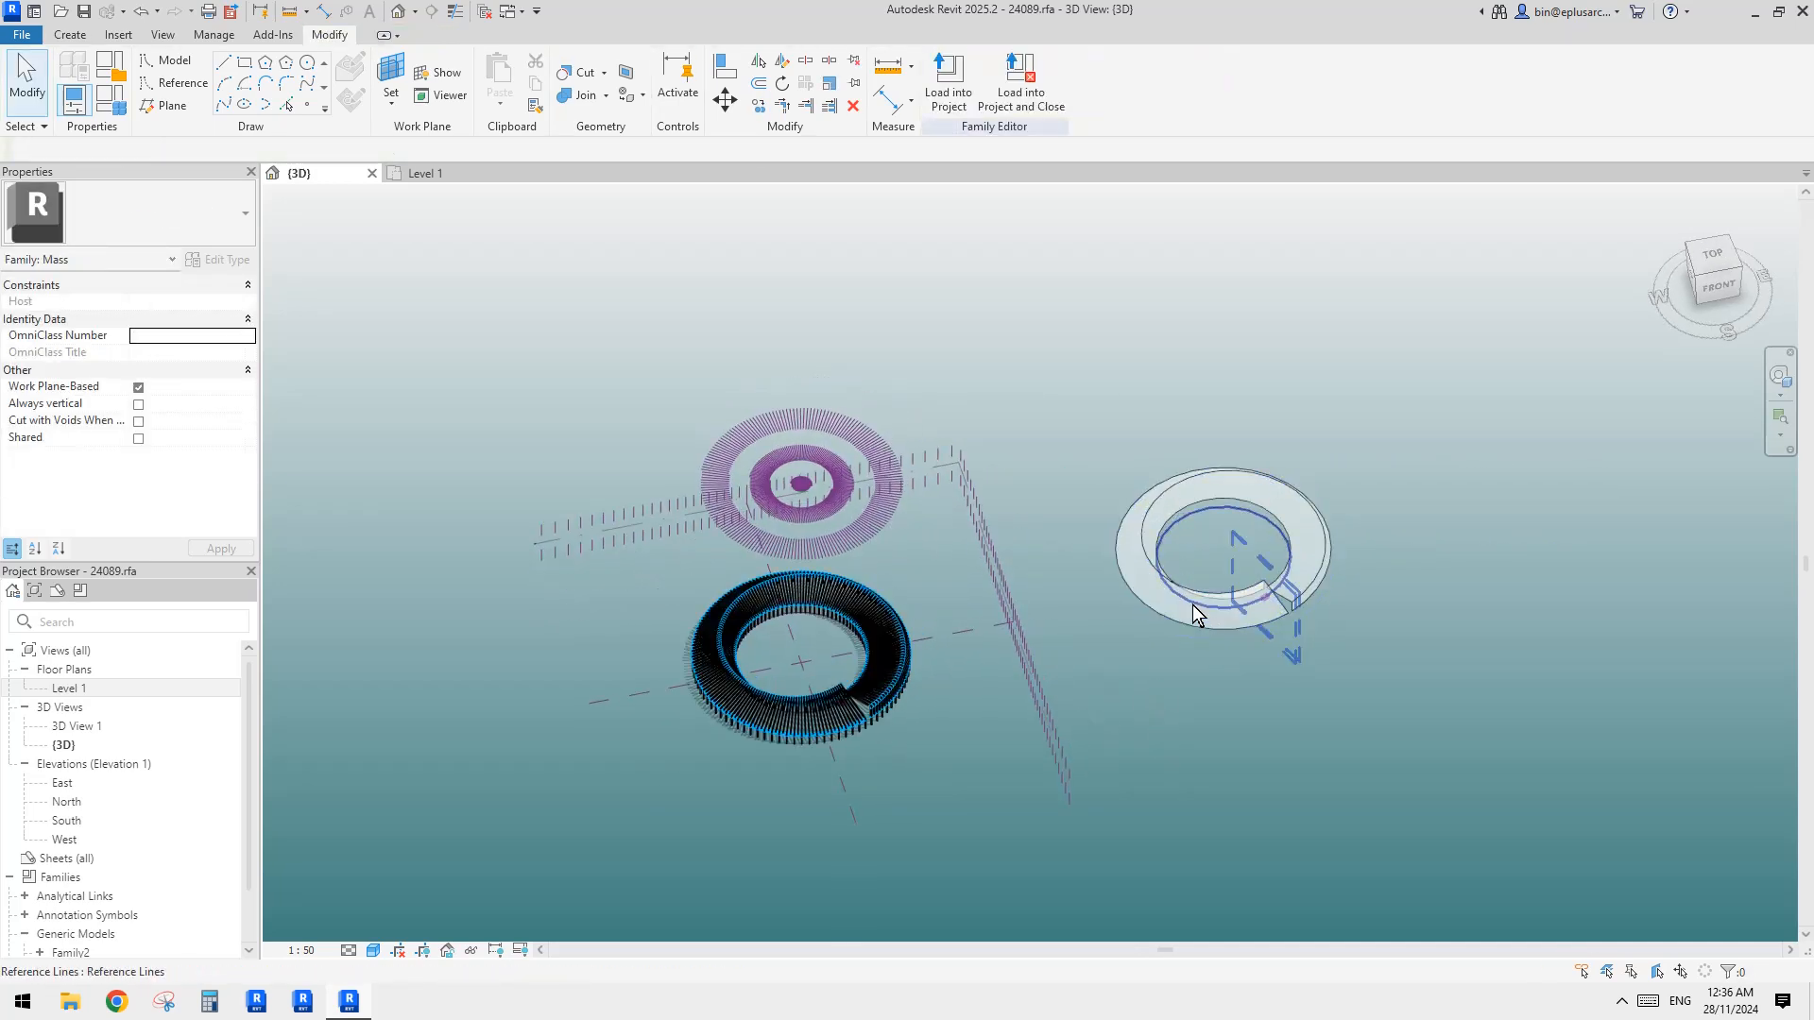
Turn on the U grid on both the outer and the inner divided surface of the copied canopy
left_click(1189, 605)
middle_click_drag(1290, 594, 1242, 603)
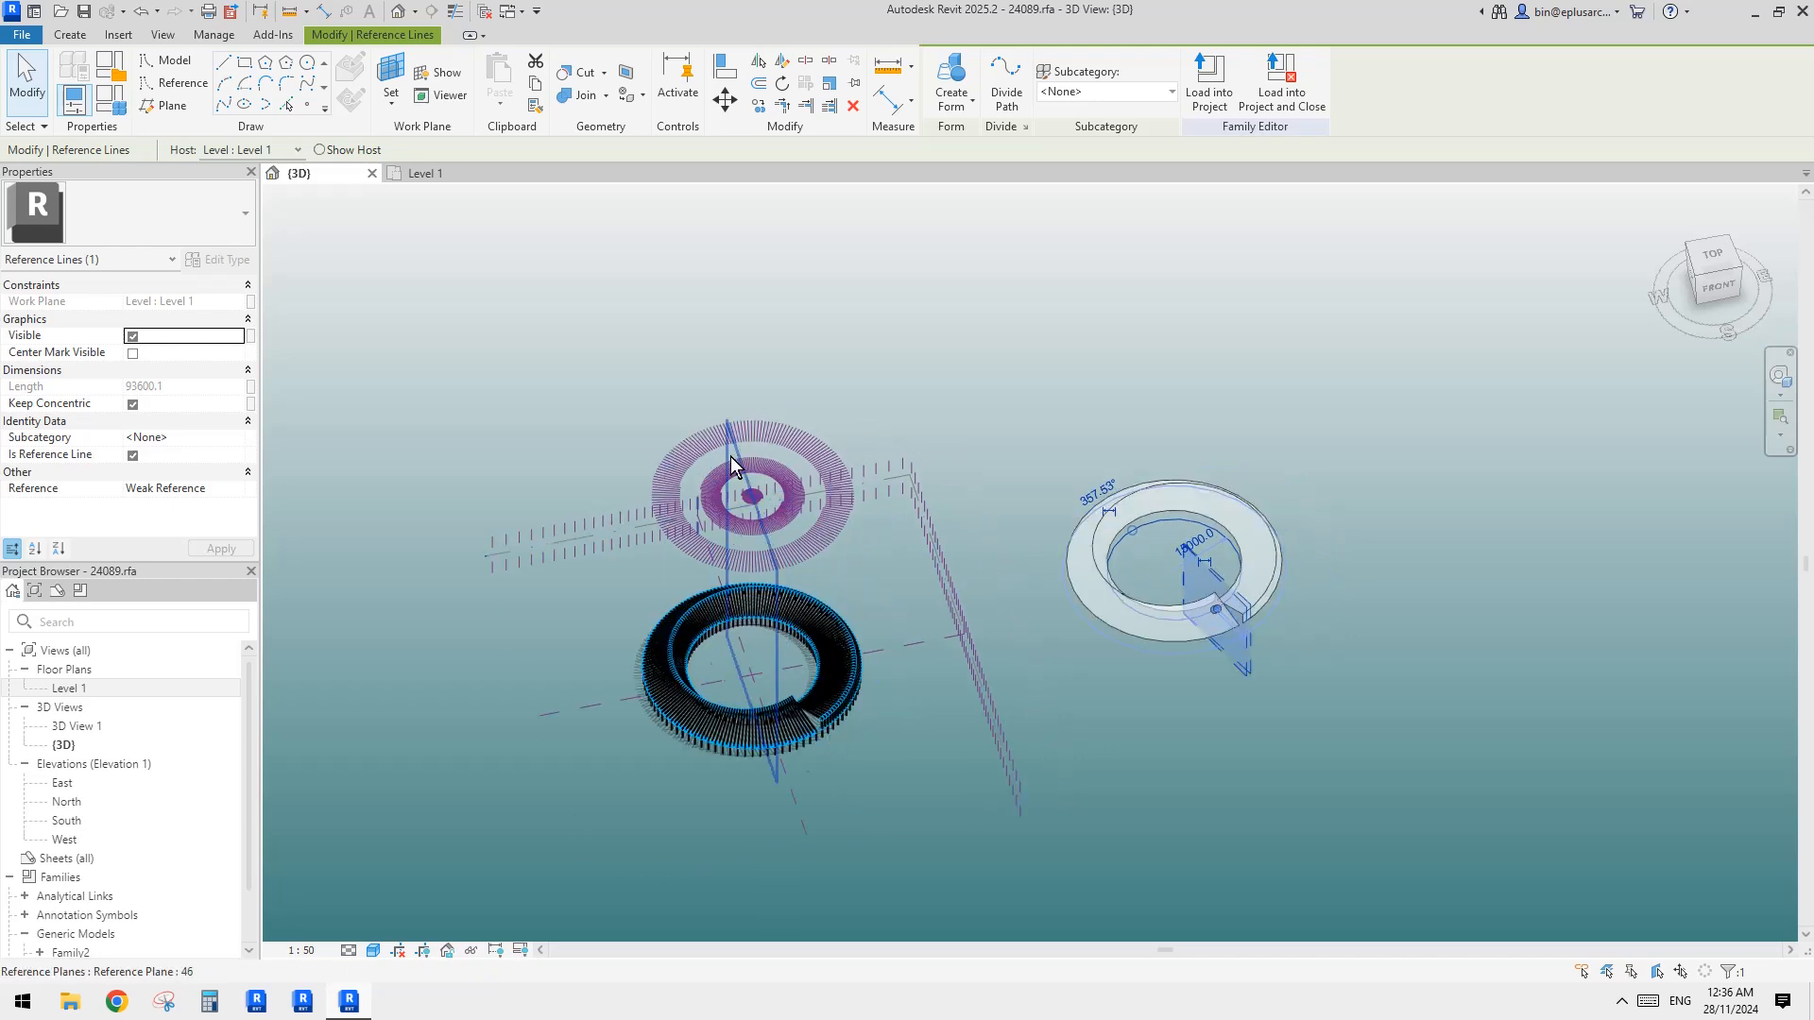
scroll(753, 514, "up", 1)
middle_click_drag(1143, 564, 1125, 578)
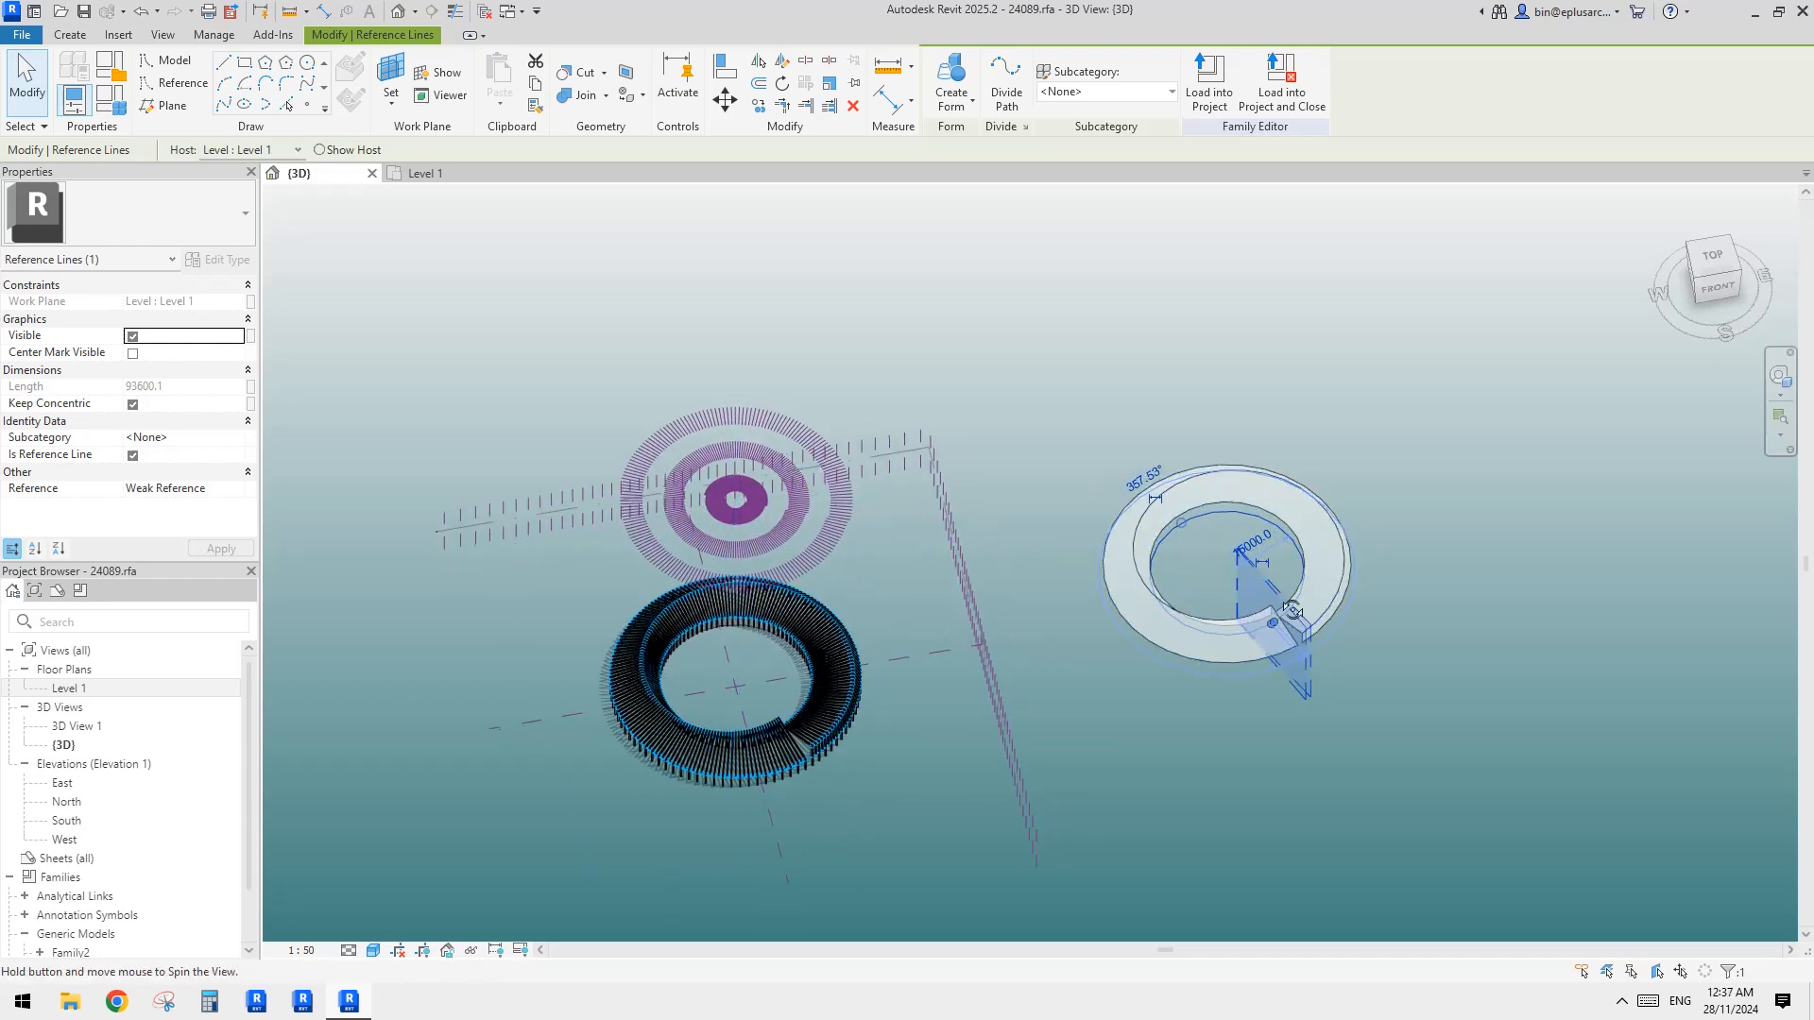
middle_click_drag(1292, 610, 1308, 640, "shift")
scroll(1307, 639, "up", 3)
left_click(1353, 565)
left_click(1314, 538)
scroll(1349, 616, "up", 2)
middle_click_drag(1353, 562, 1182, 608, "shift")
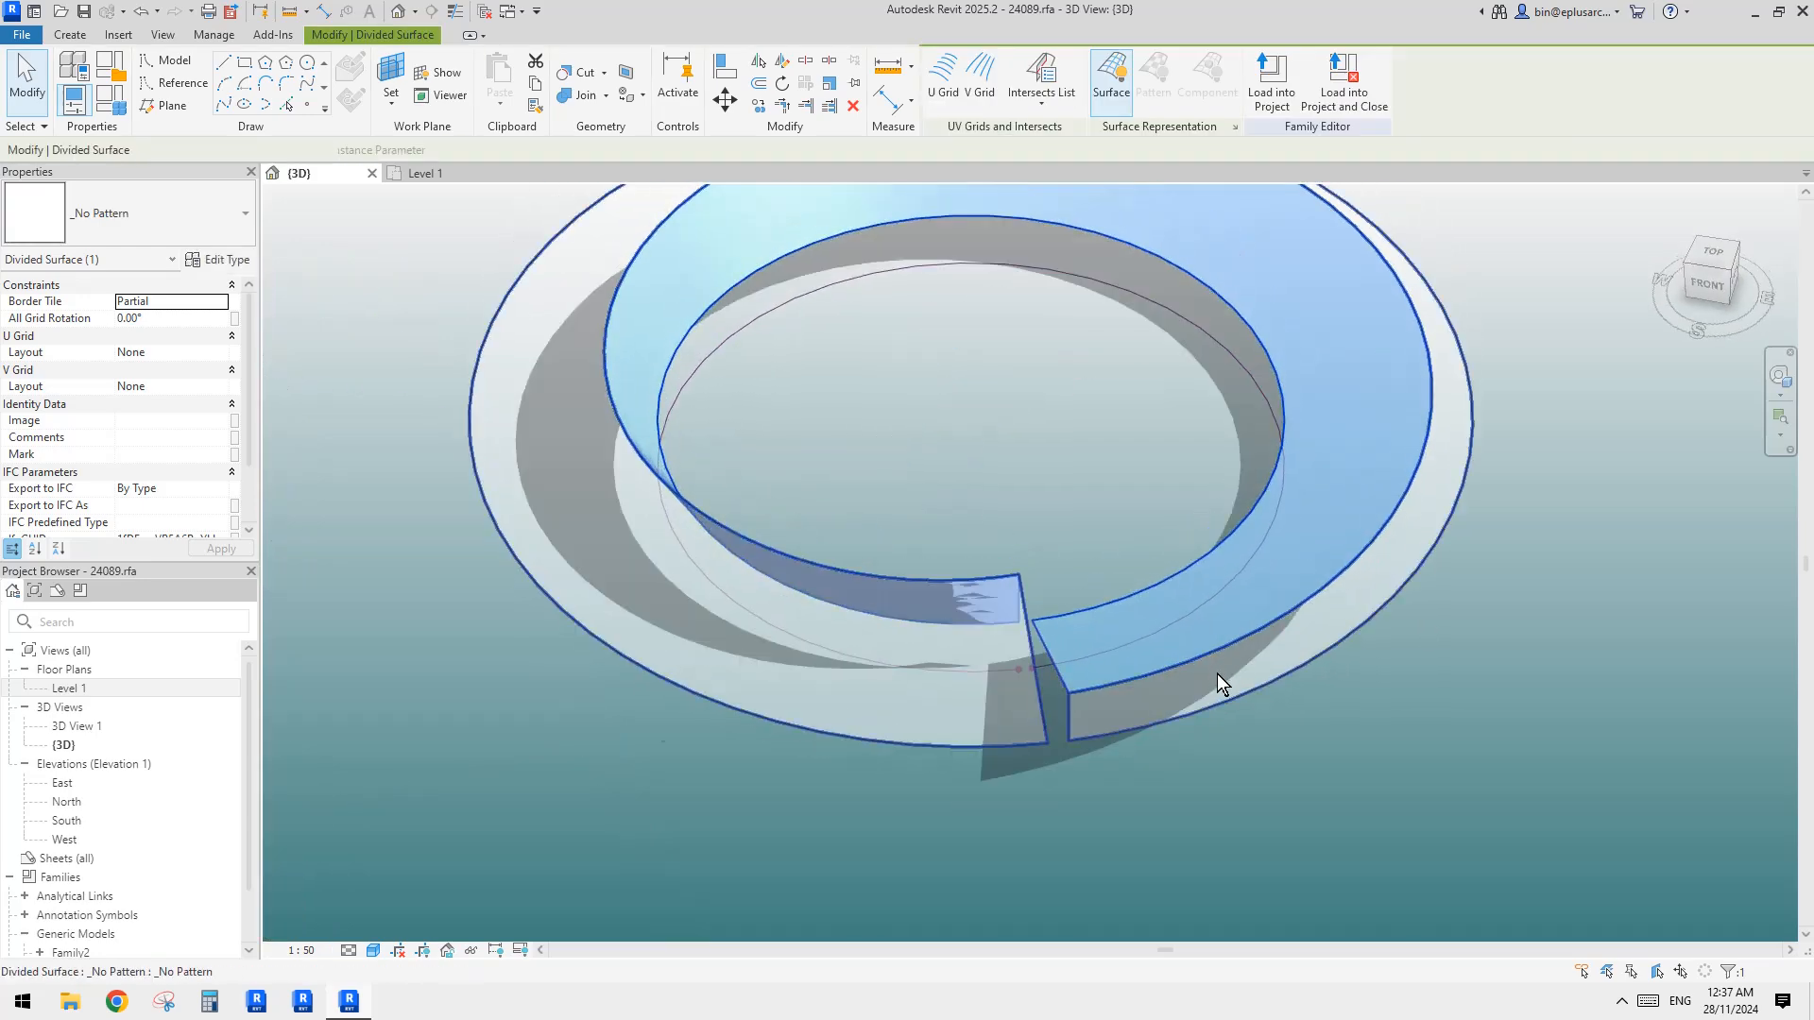
scroll(1219, 683, "up", 2)
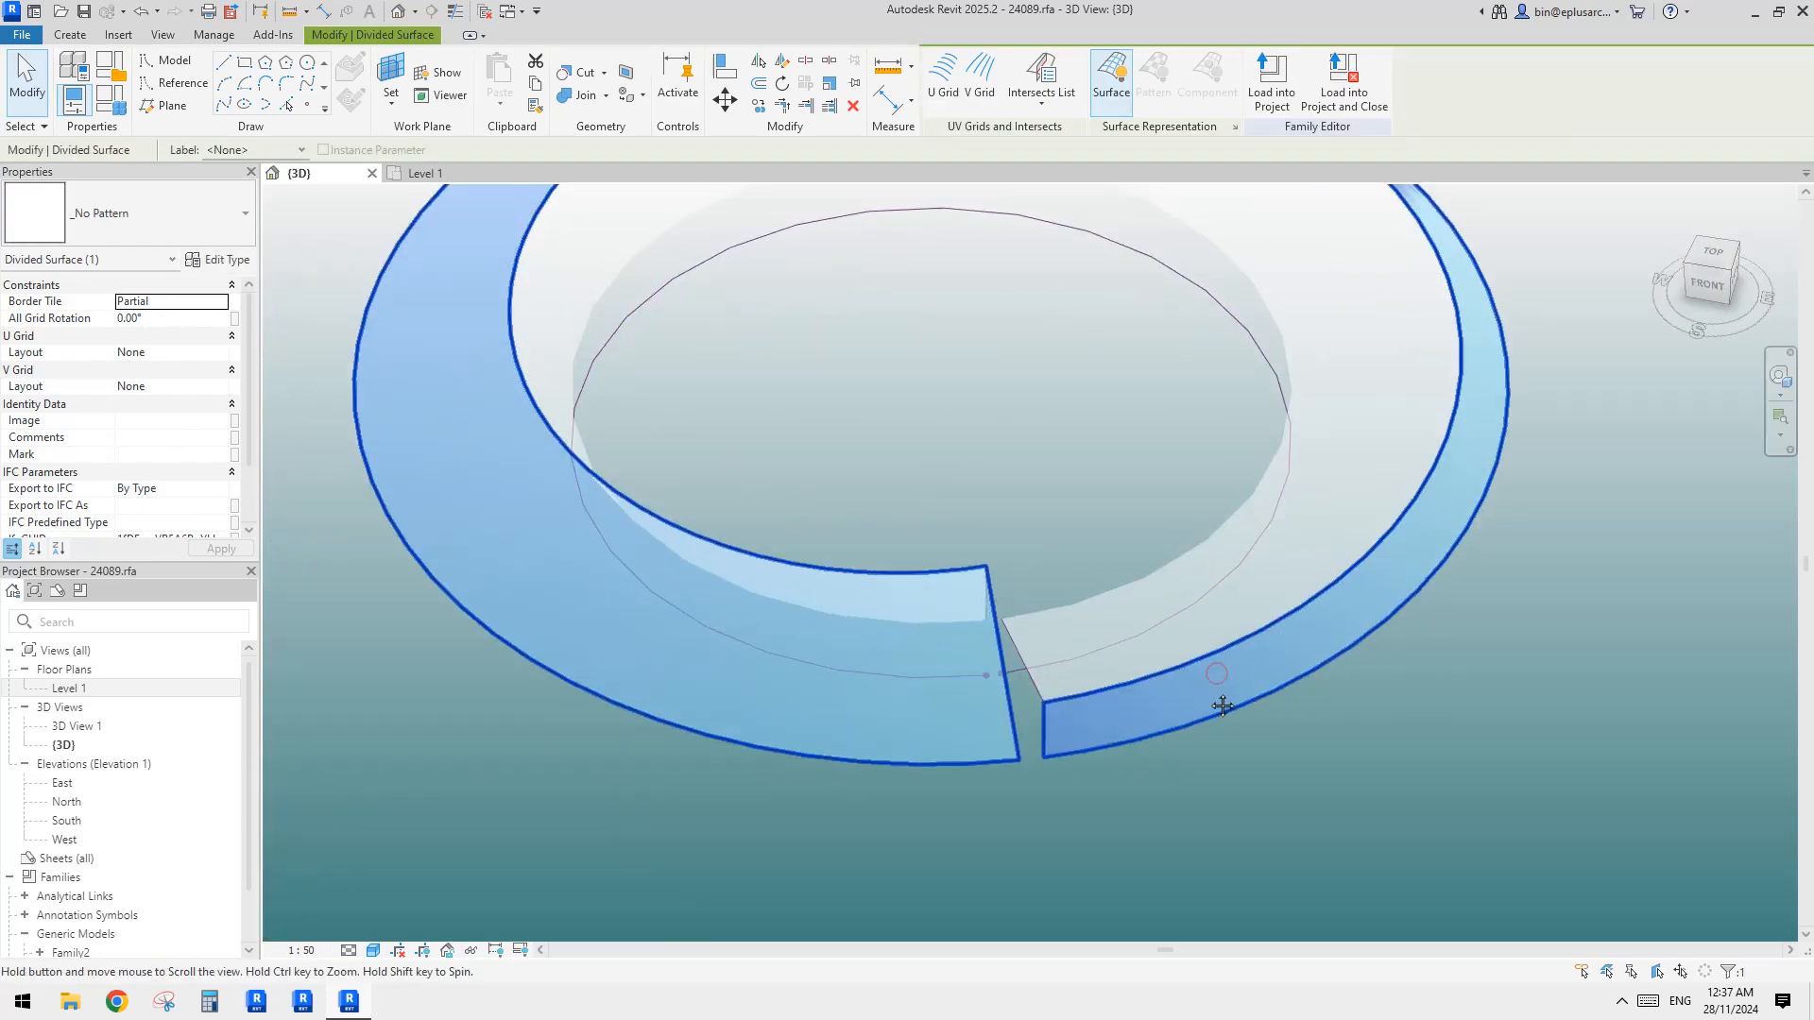
left_click(943, 81)
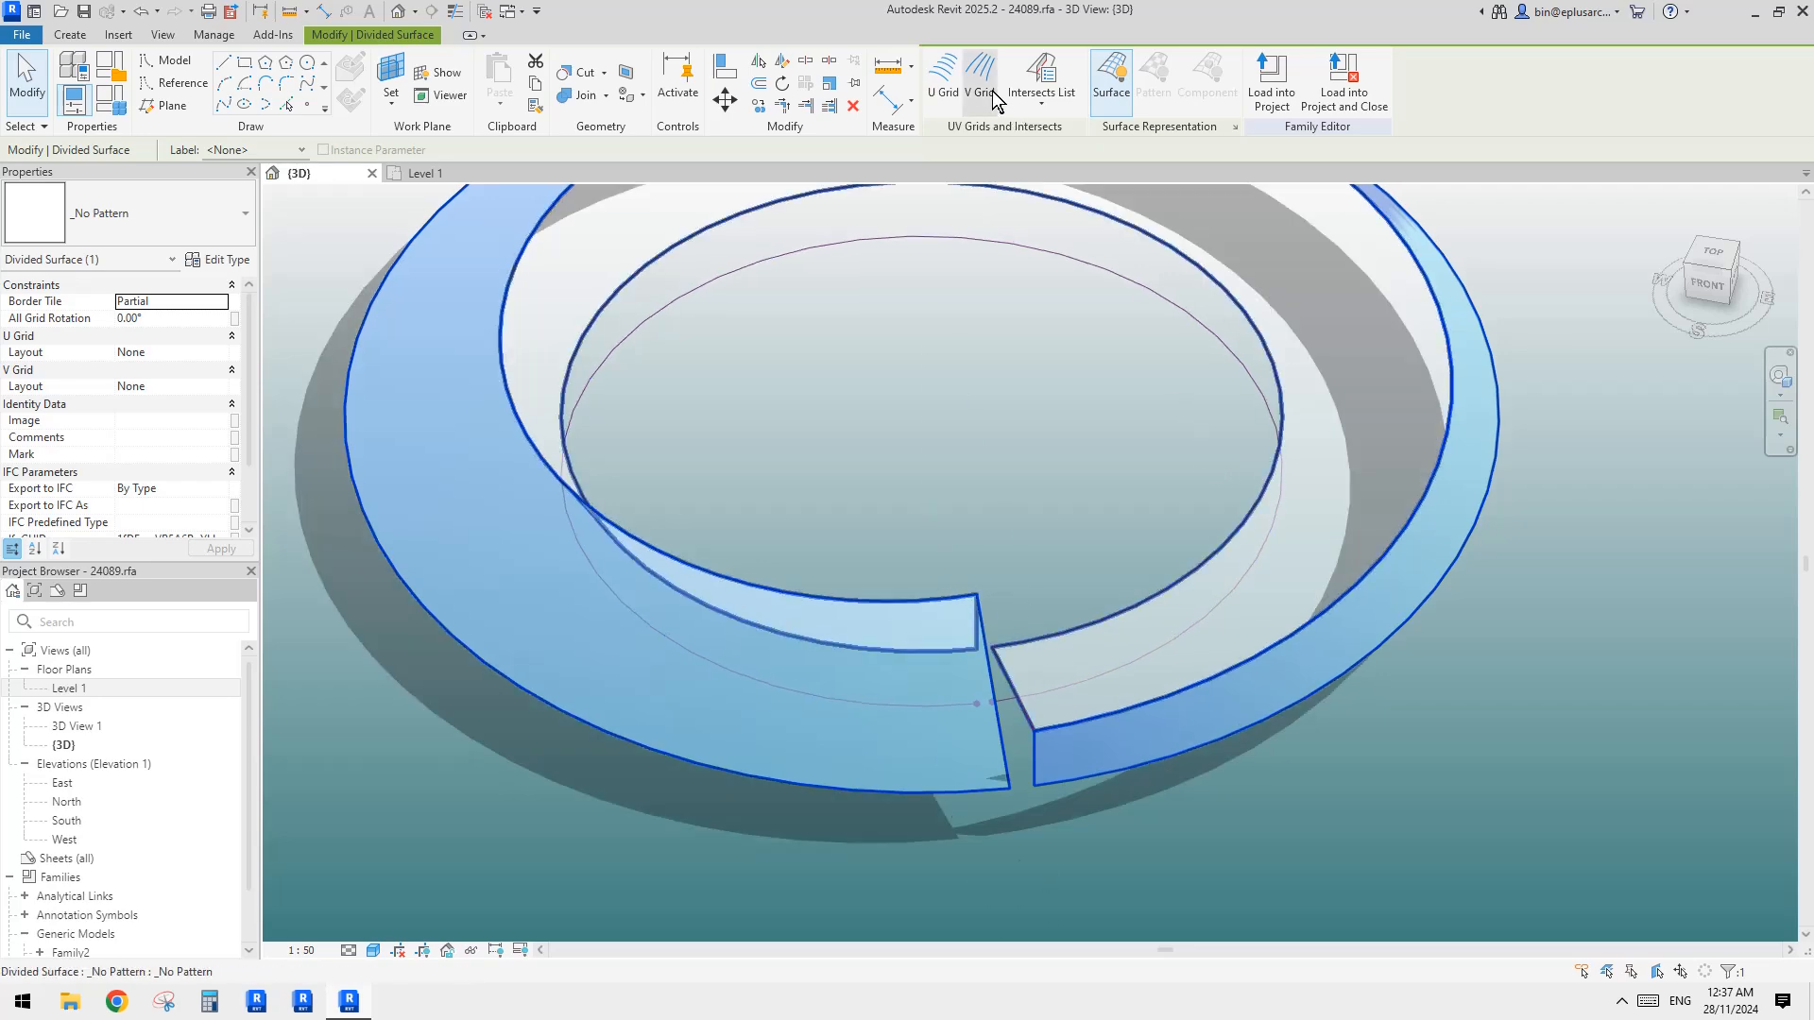
middle_click_drag(1062, 363, 1073, 396)
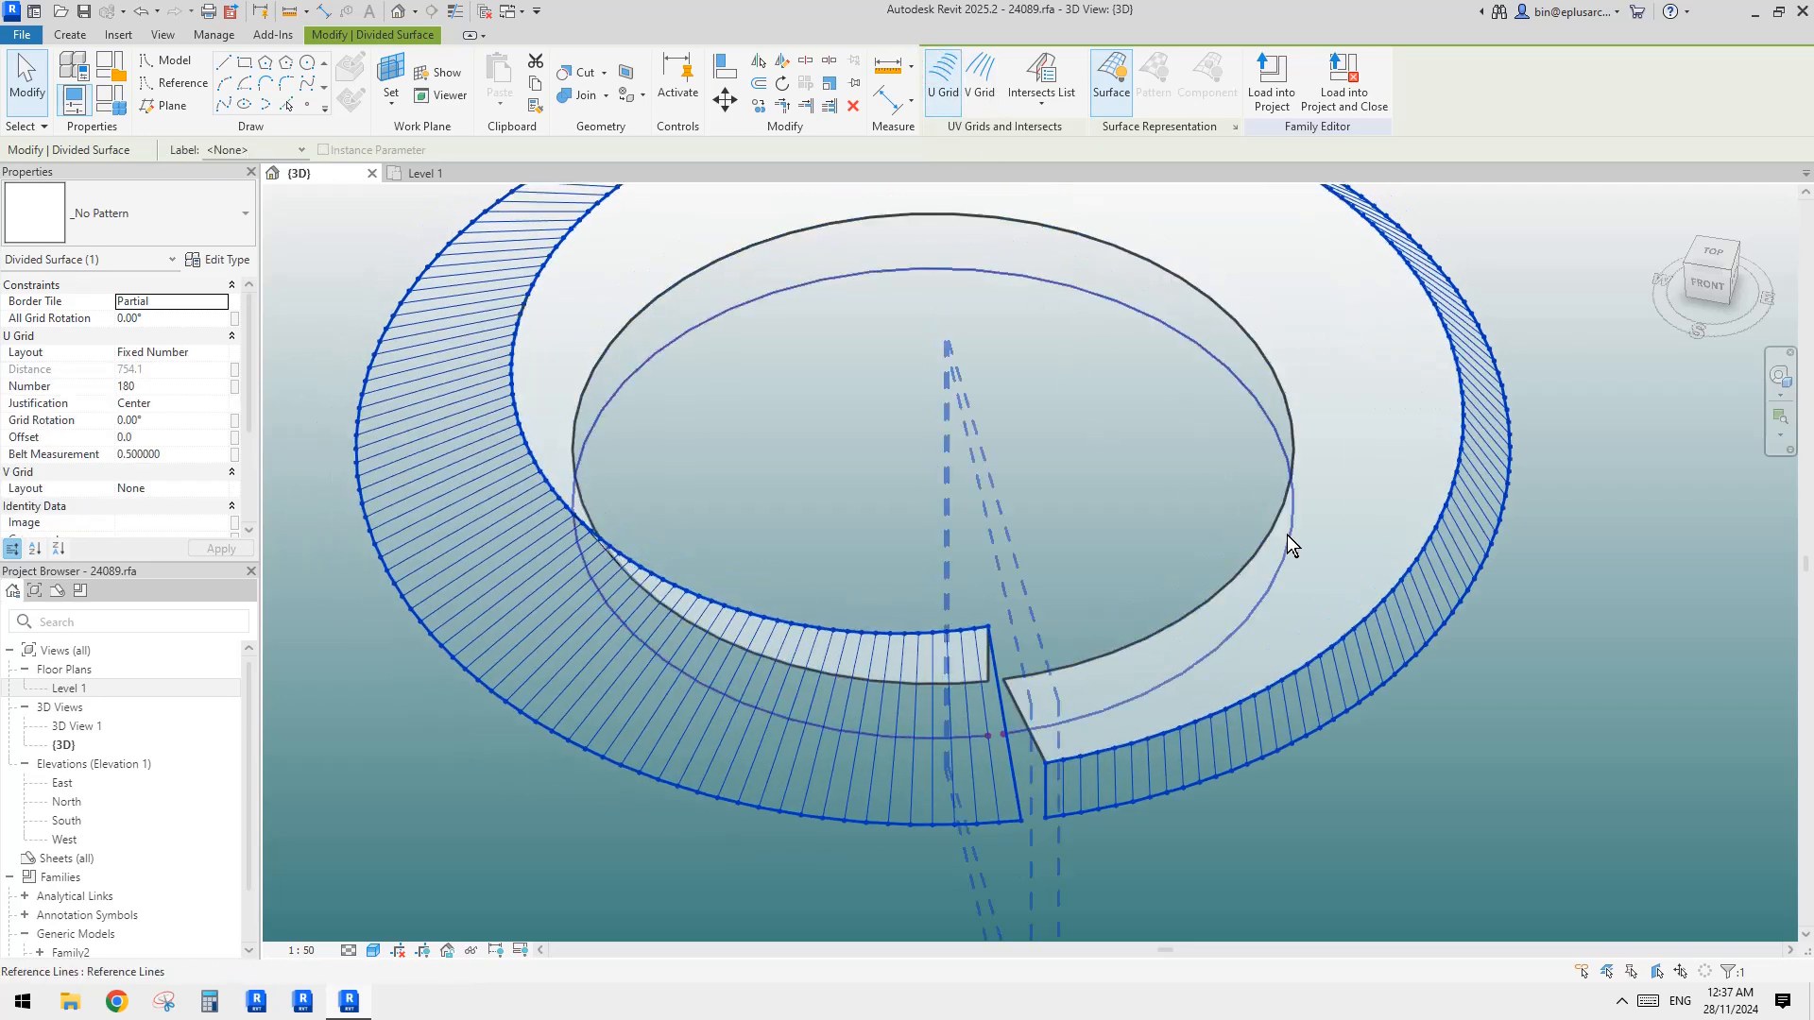
left_click(1347, 541)
left_click(948, 85)
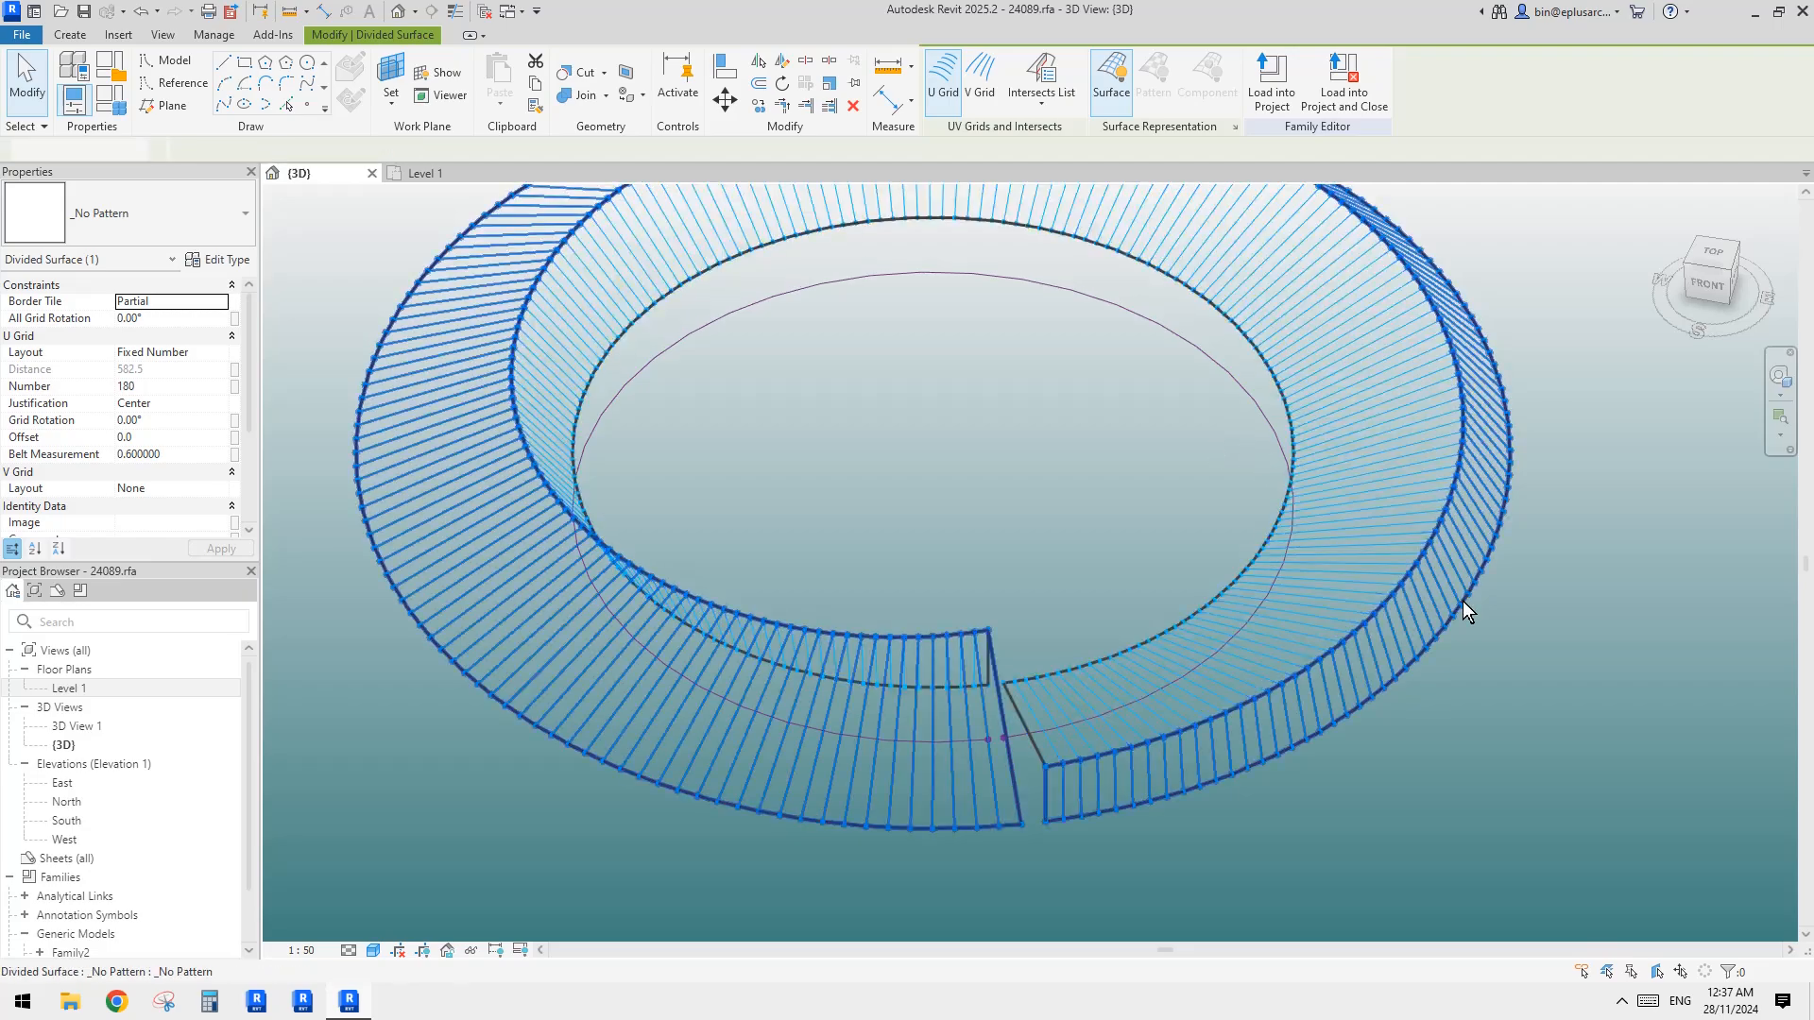
key("Escape")
Set the U grid belt measurement of the copy's inner divided surface to 0.500000, matching the outer surface
middle_click_drag(1463, 601, 1335, 747, "shift")
scroll(1313, 727, "up", 6)
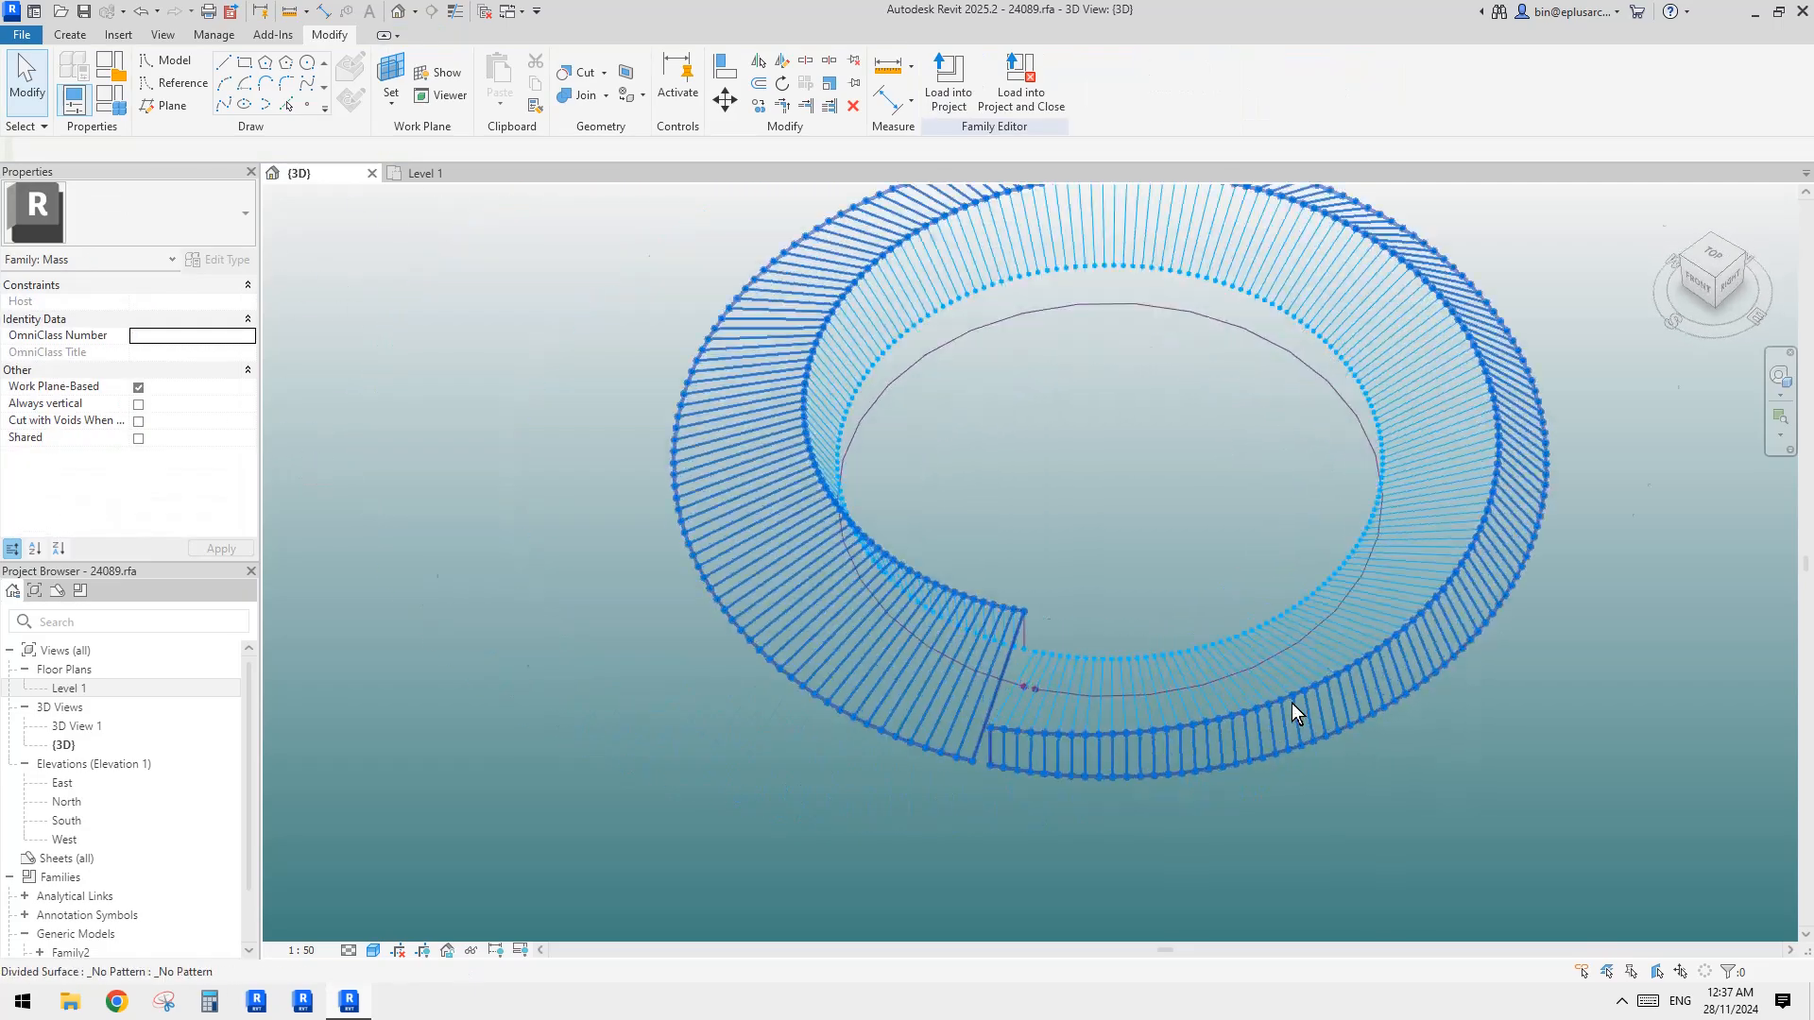
scroll(1134, 652, "up", 2)
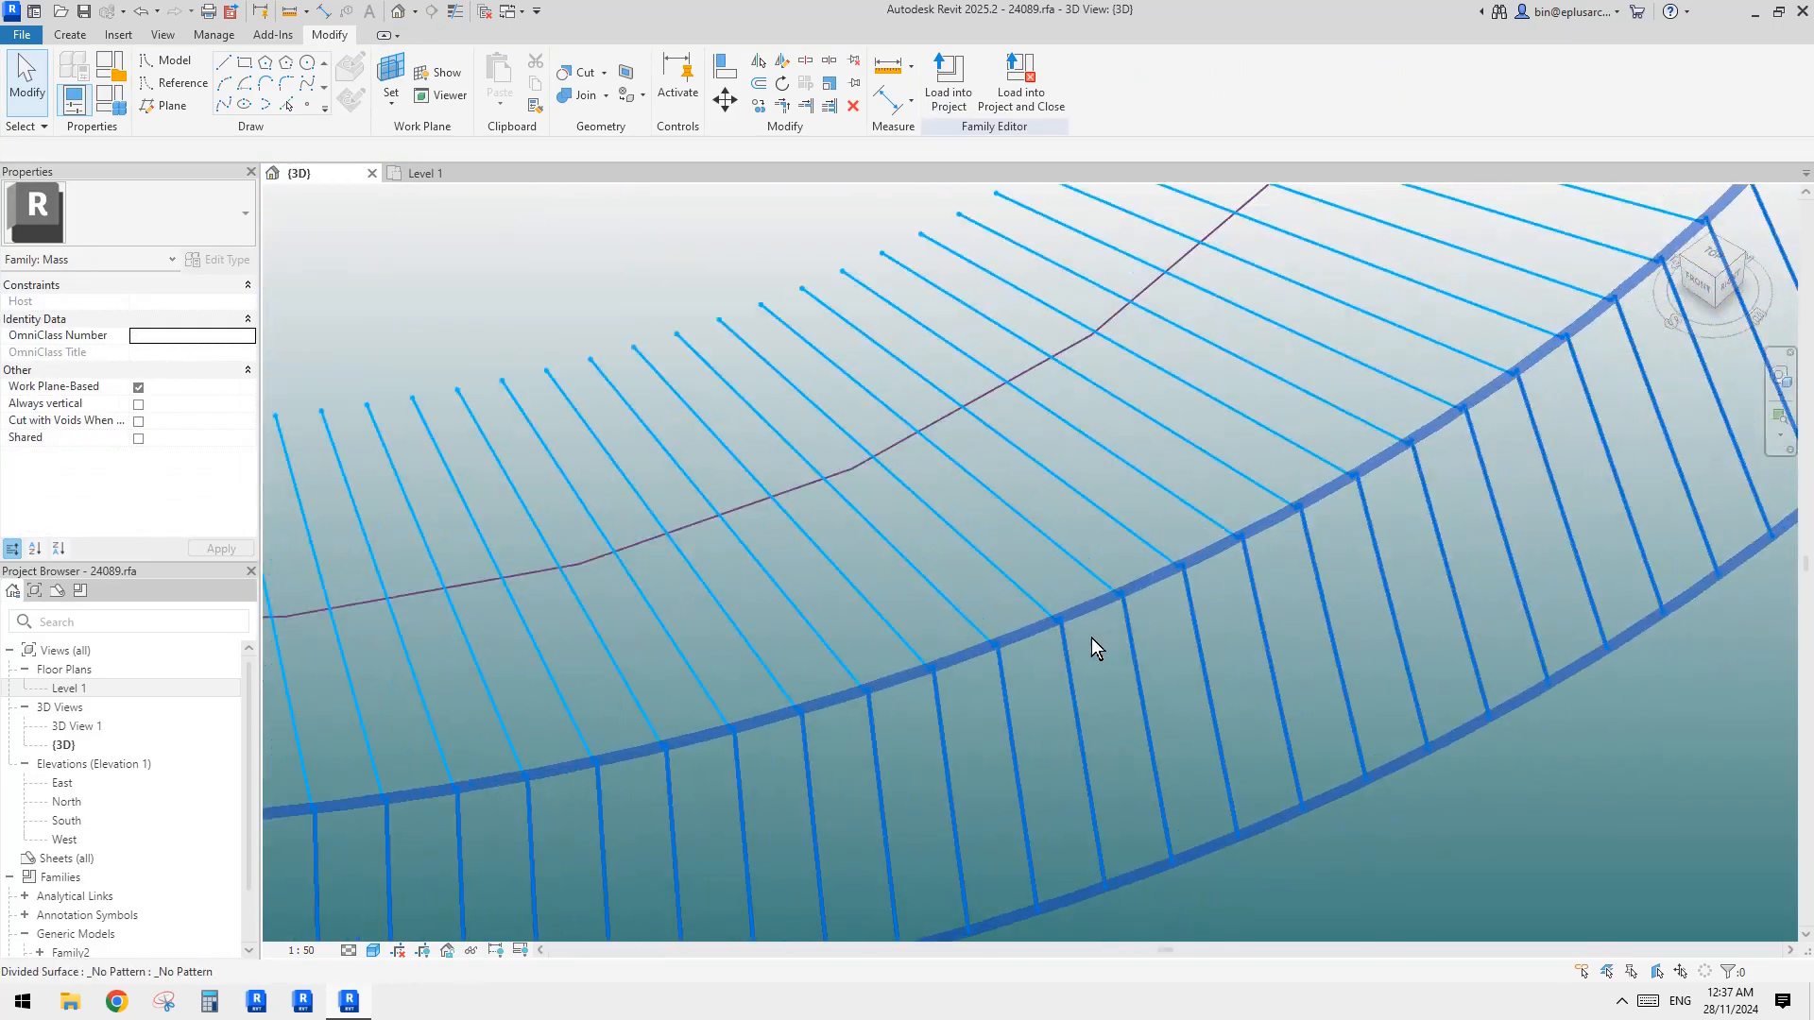
scroll(1061, 636, "up", 2)
left_click(1164, 612)
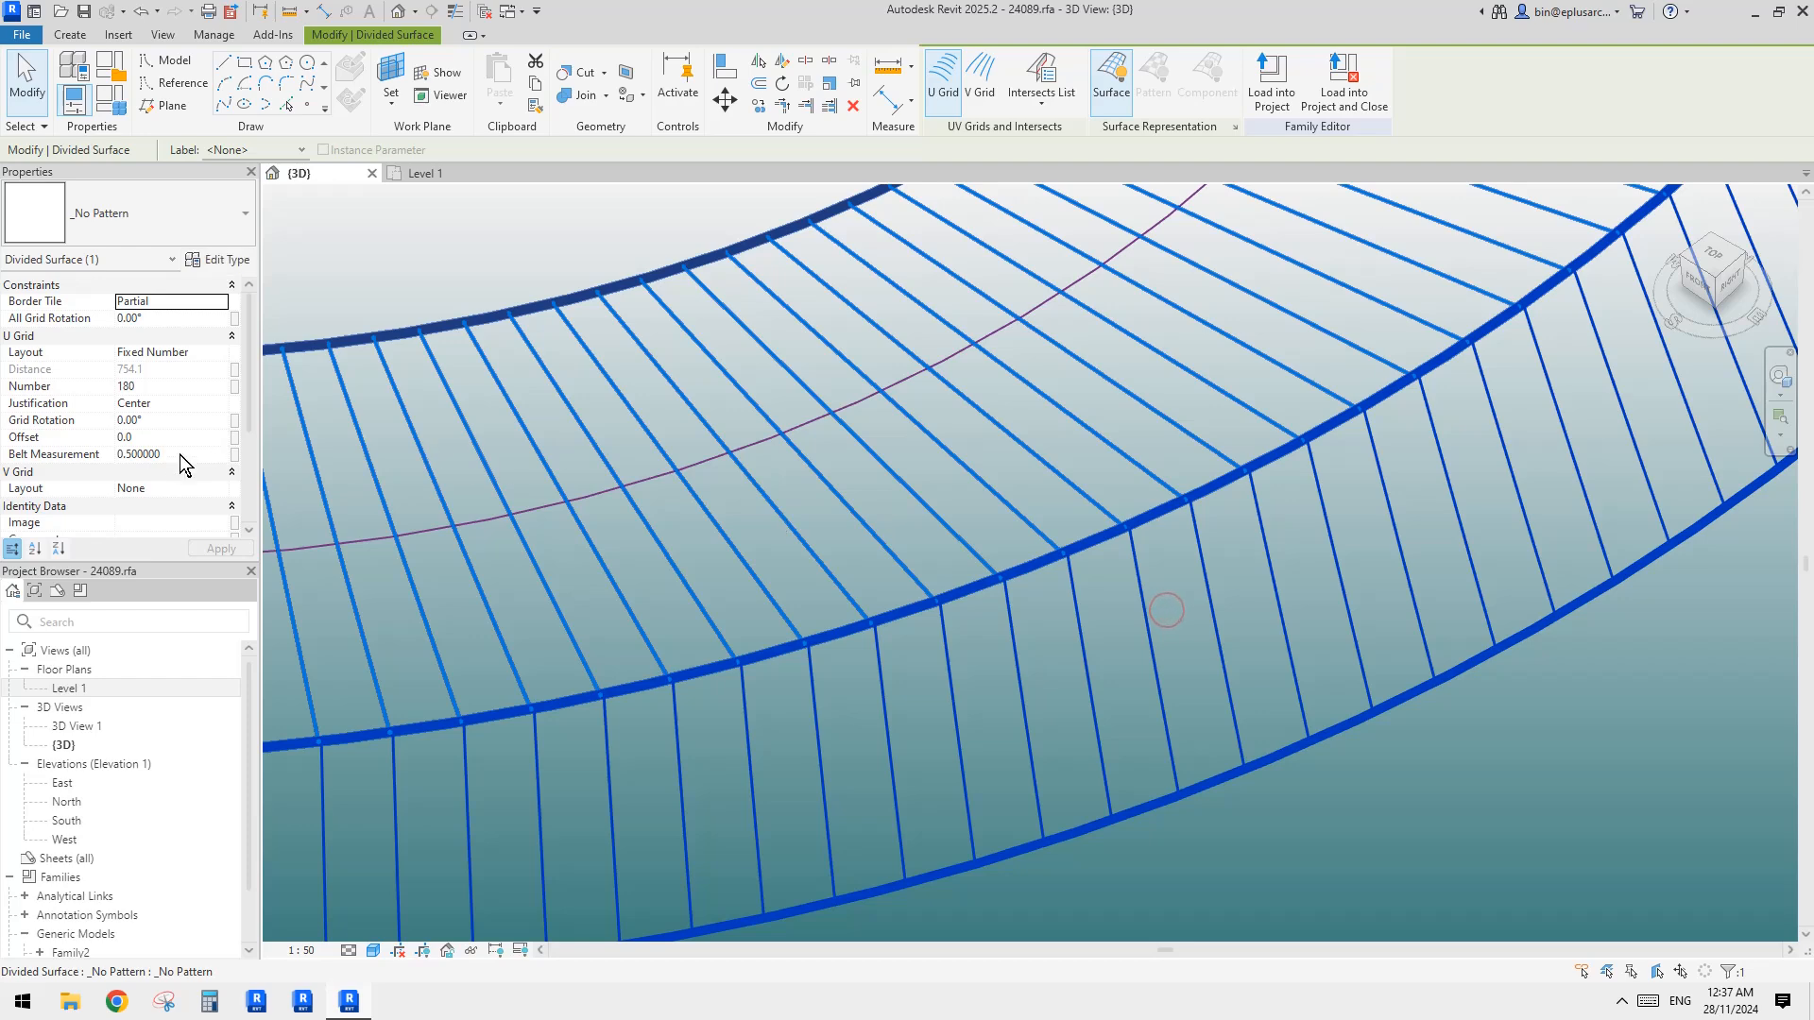
left_click(995, 496)
middle_click_drag(1025, 489, 1019, 496)
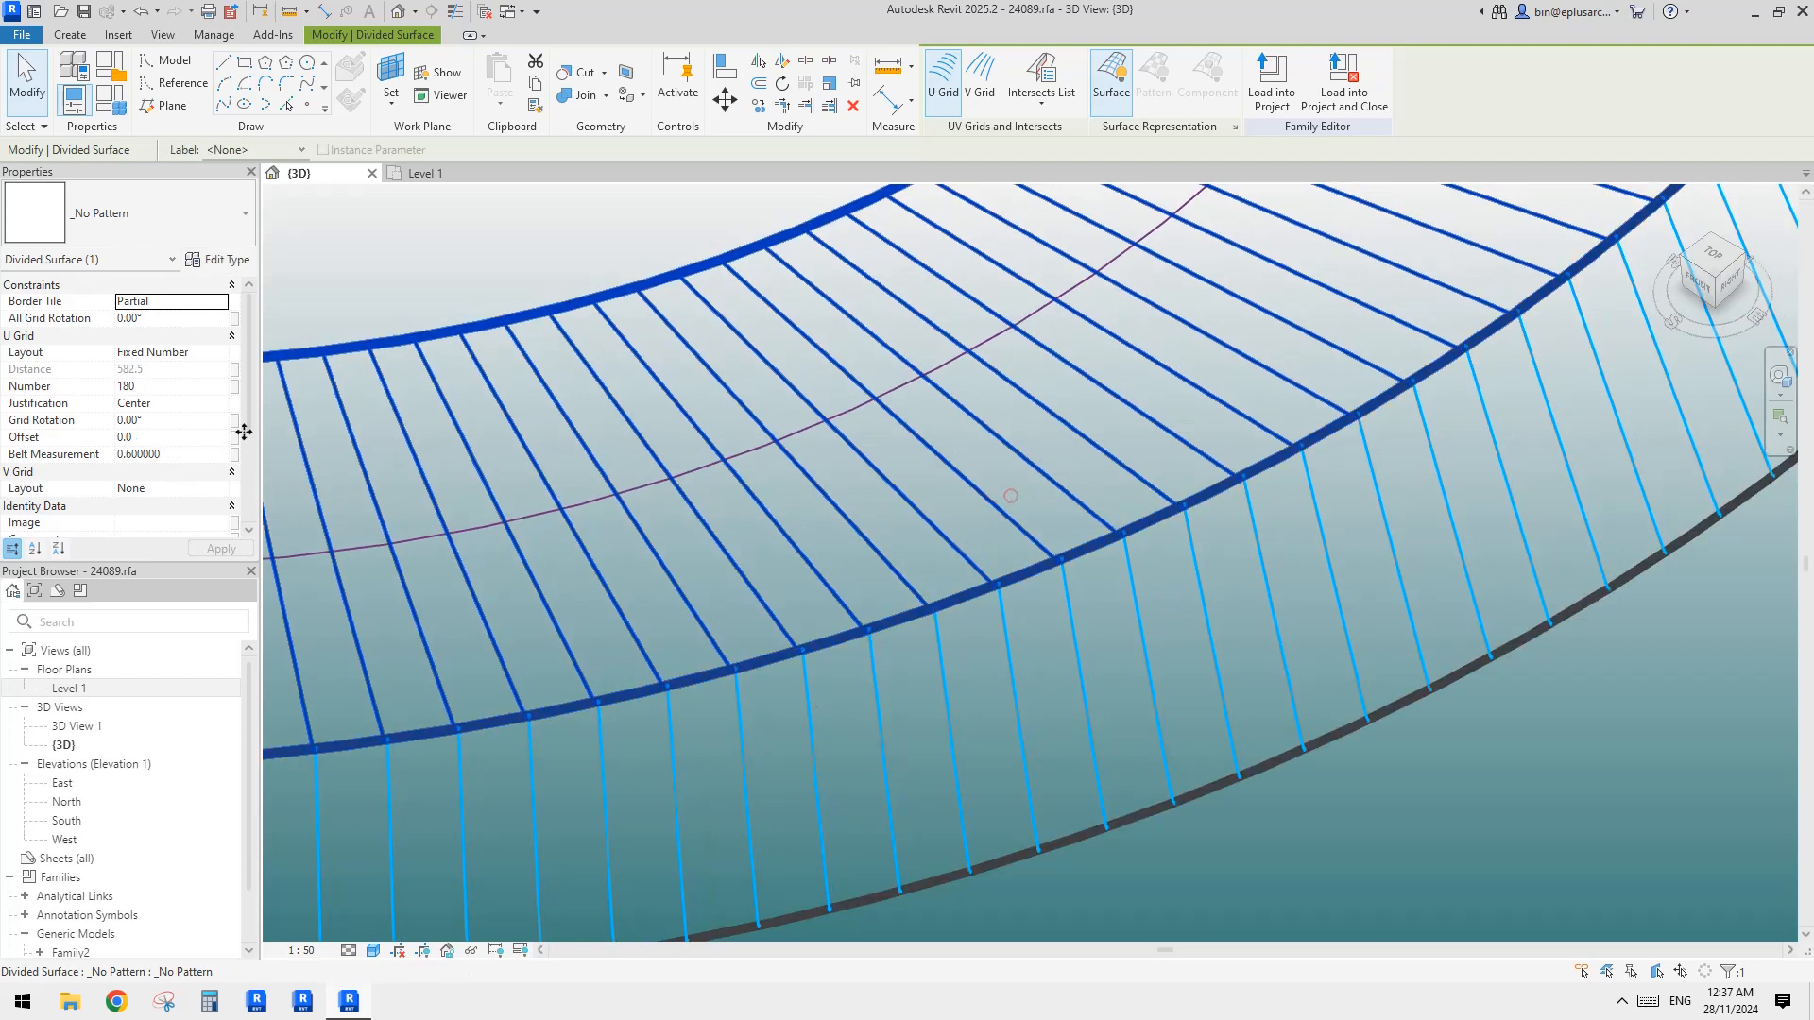
left_click(187, 455)
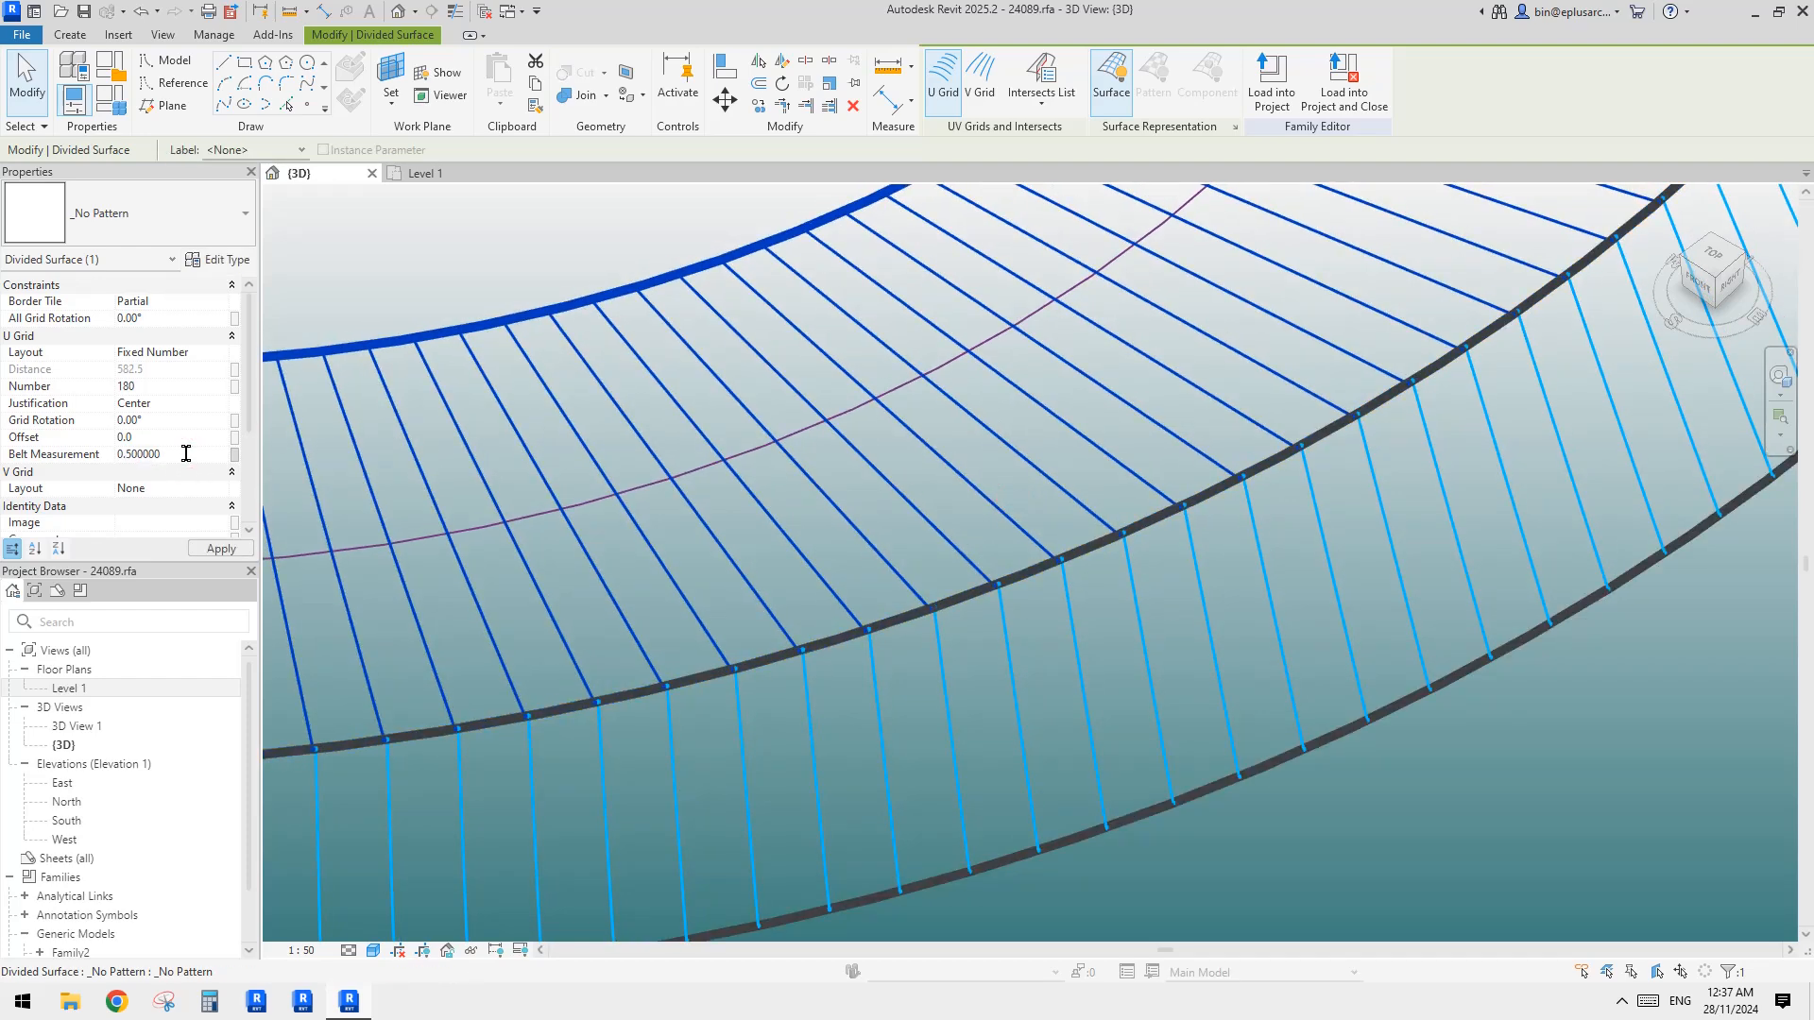
scroll(822, 498, "down", 2)
middle_click_drag(1179, 496, 1099, 654)
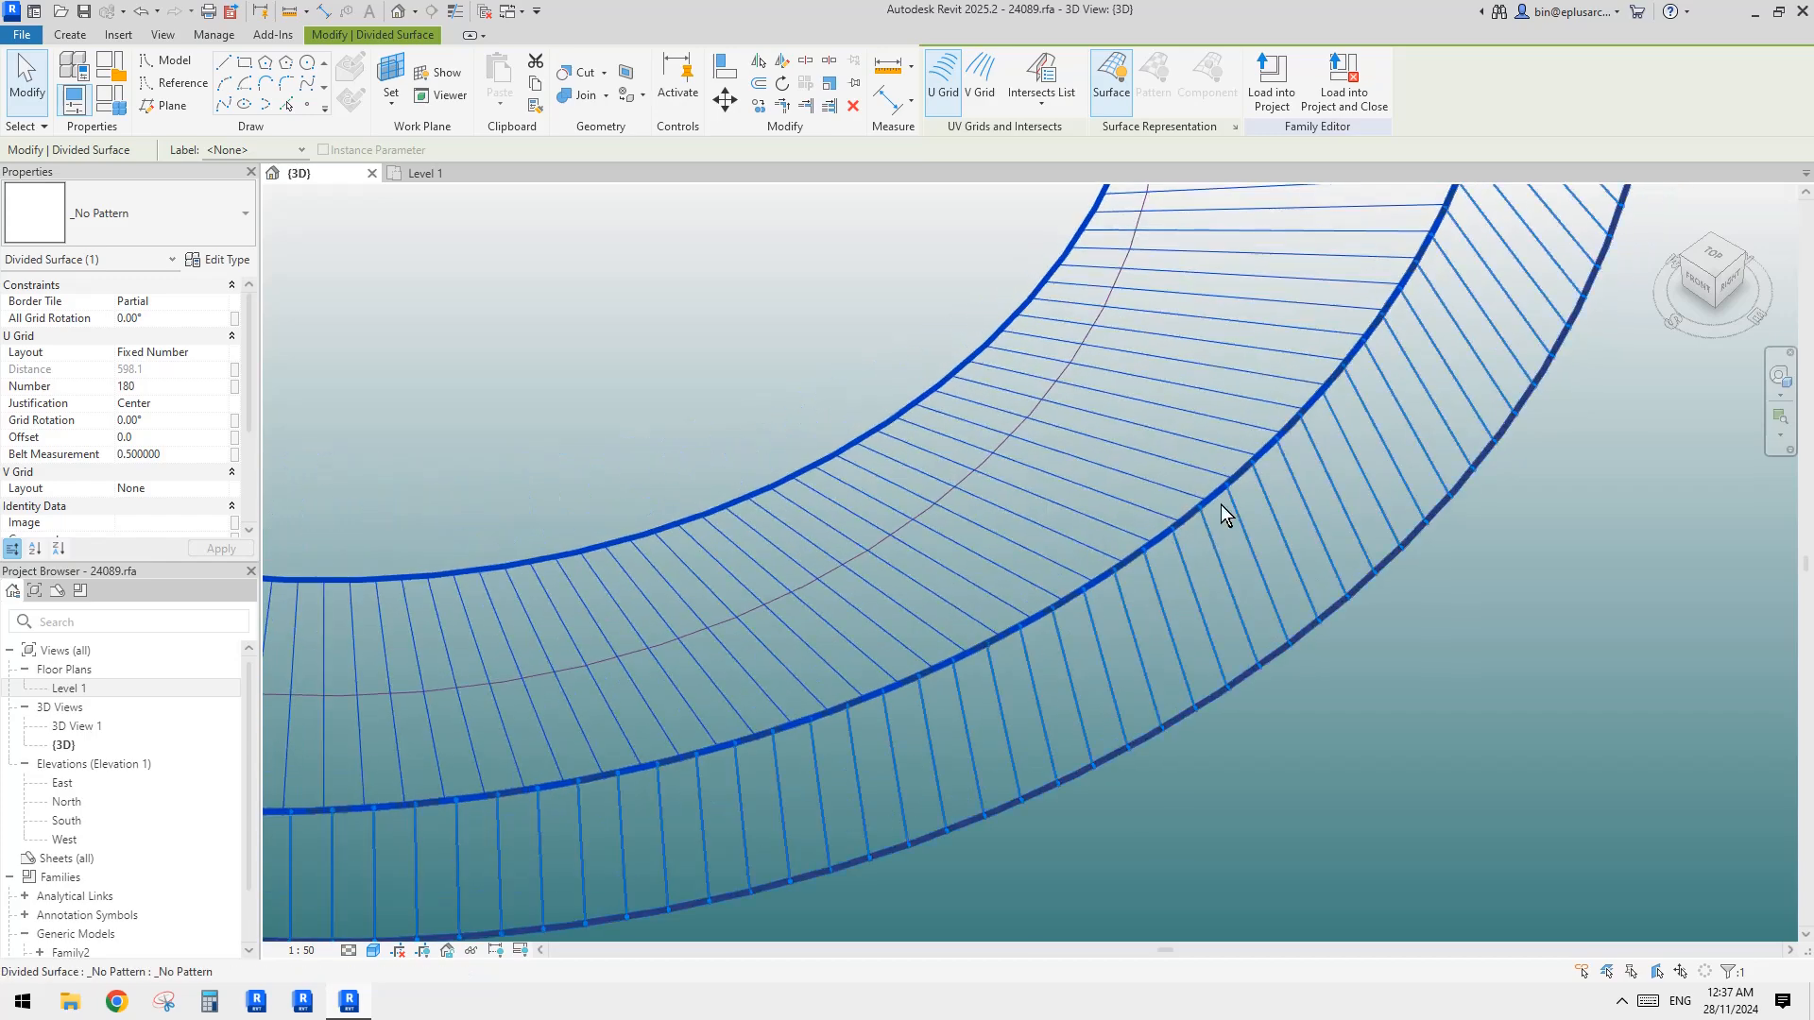
Place two Family2a components on the copied canopy's division lines near the gap, leaving one line free between them
scroll(1102, 538, "down", 5)
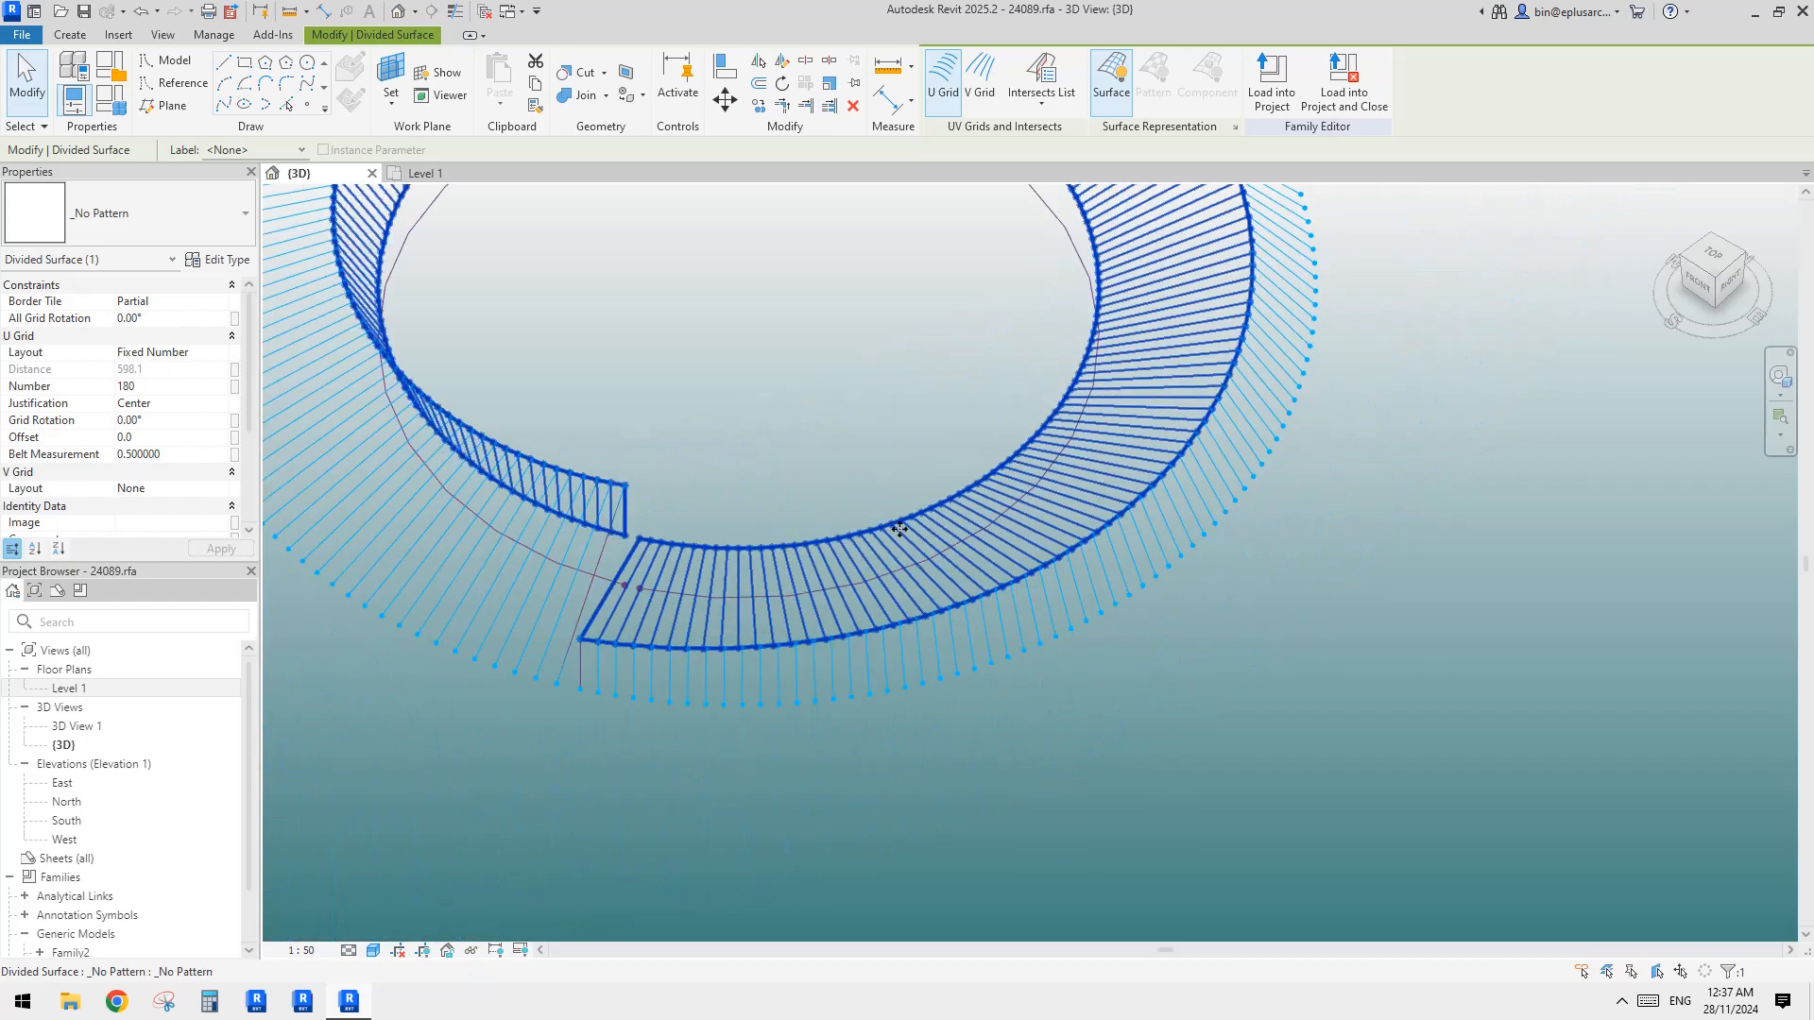
middle_click_drag(1002, 585, 995, 575)
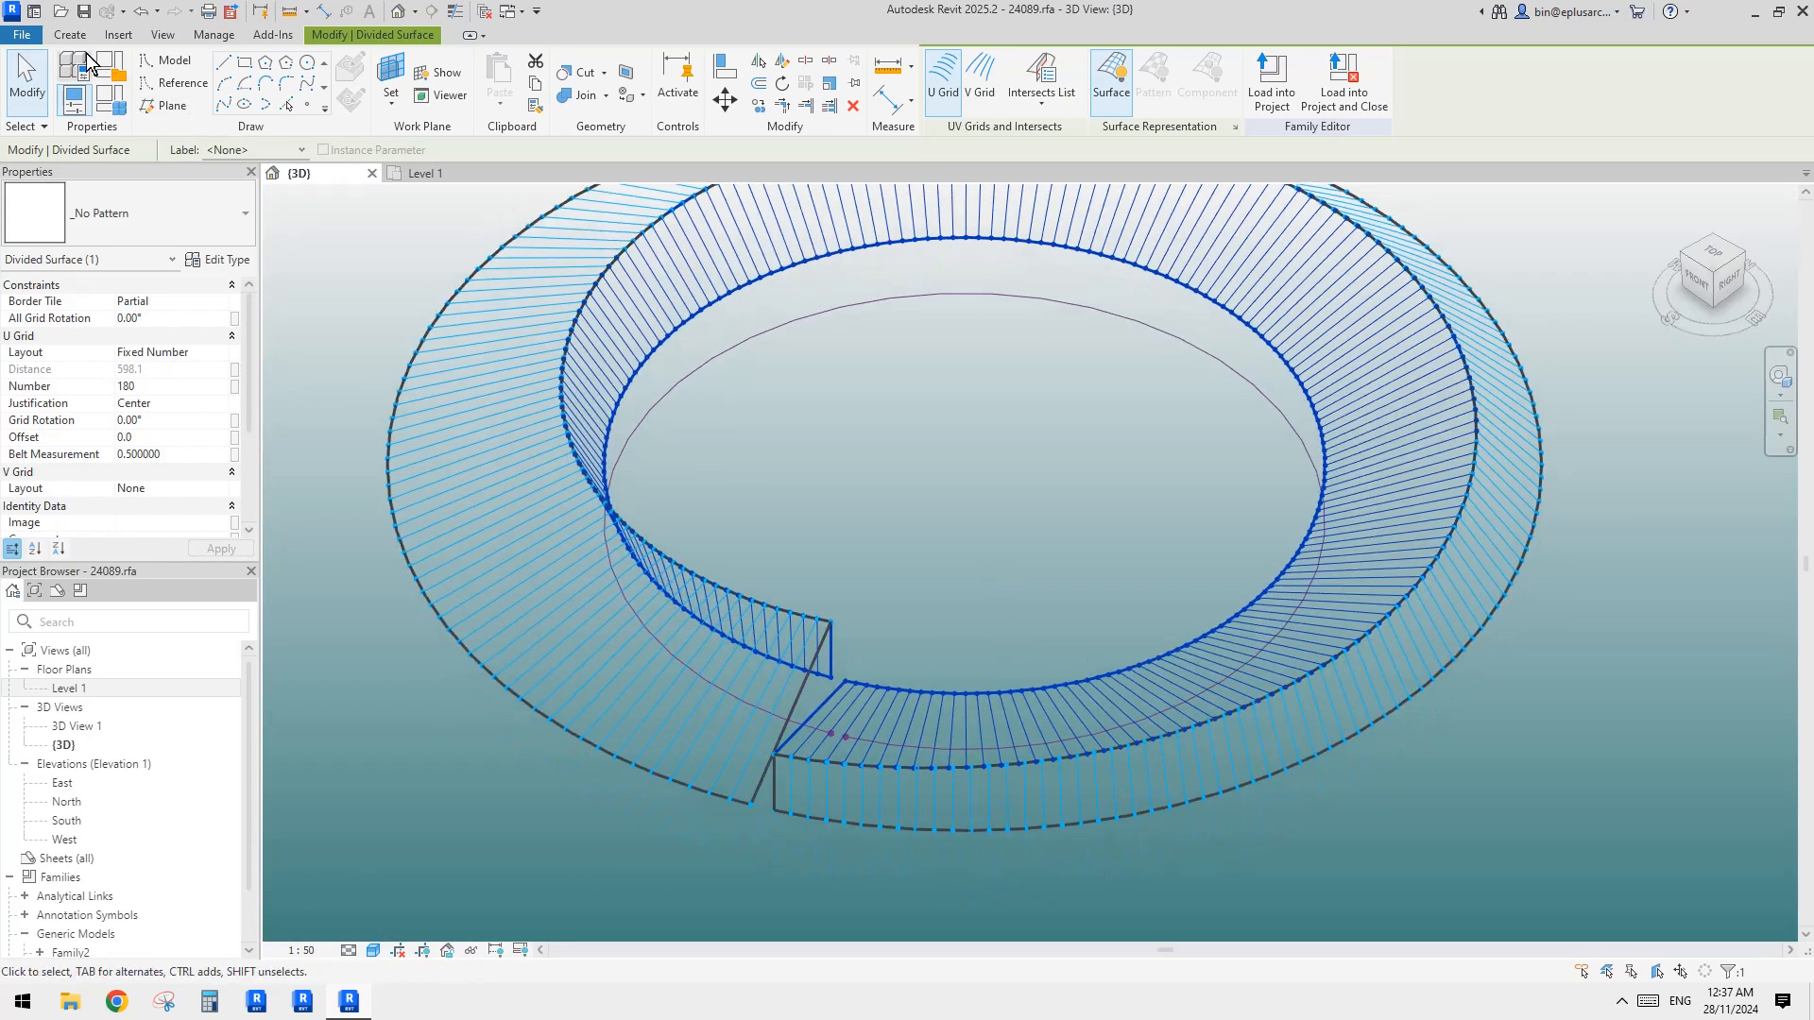
left_click(70, 34)
left_click(490, 74)
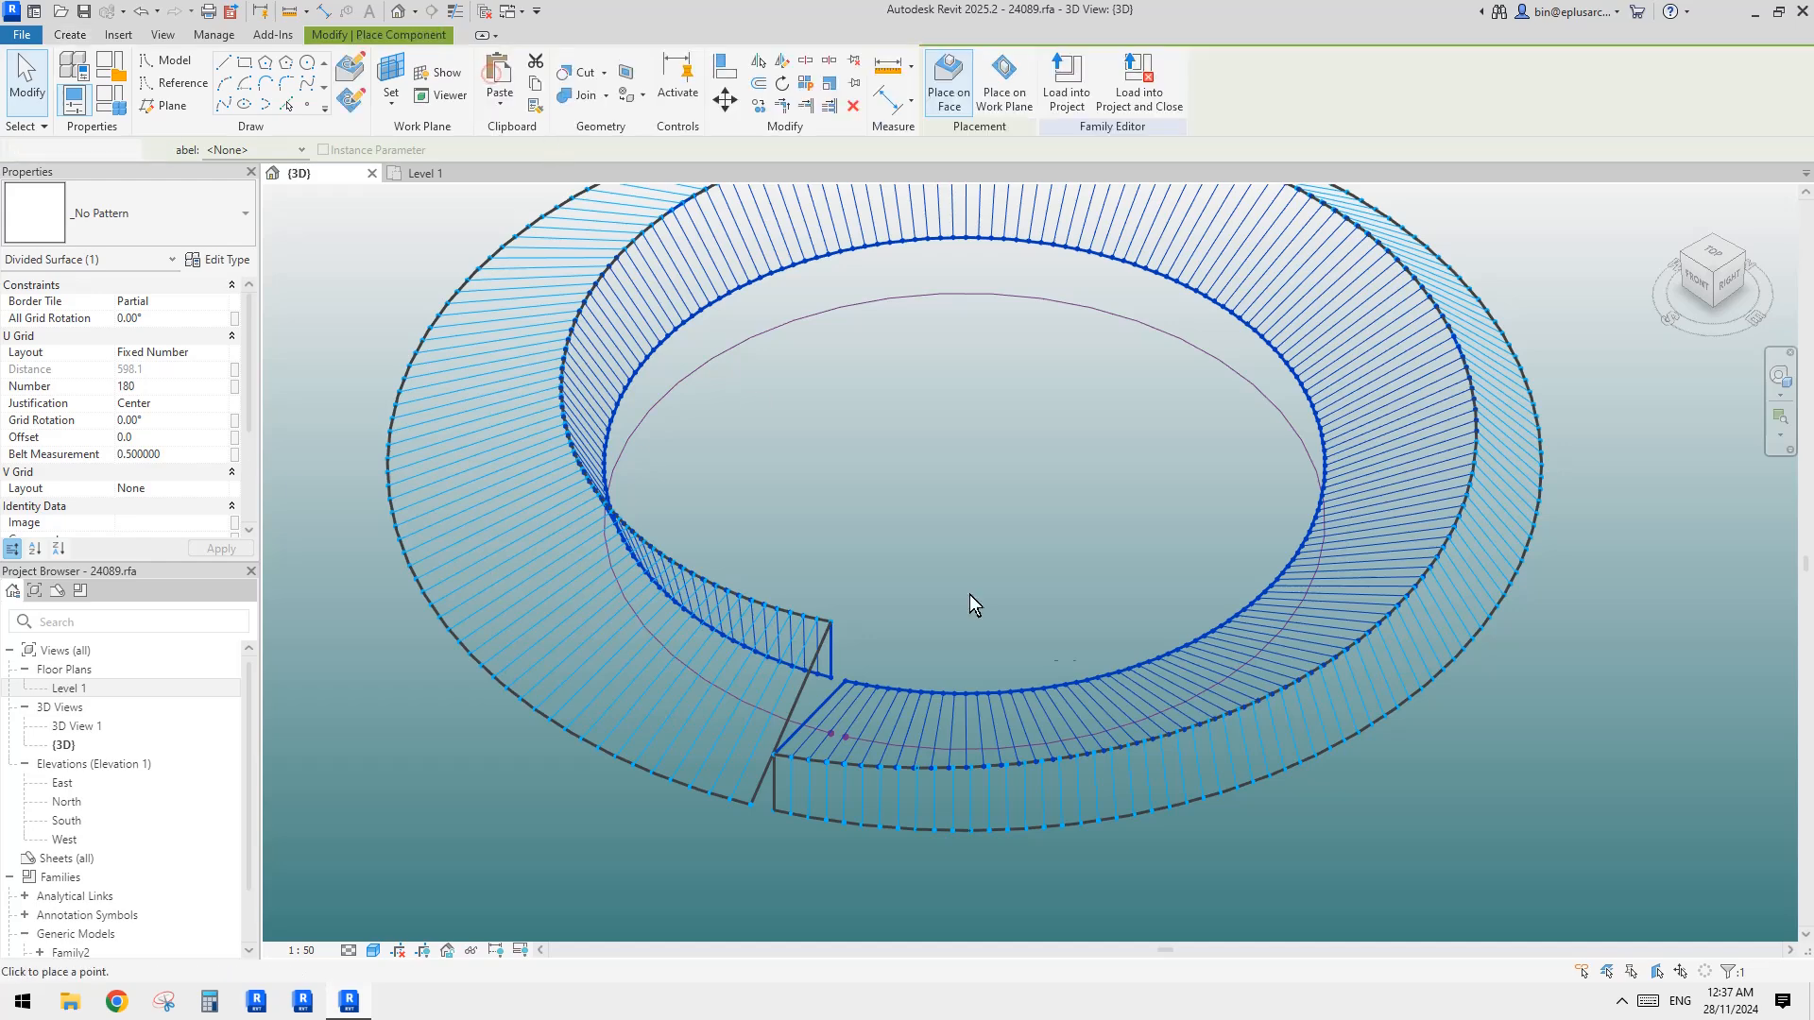
scroll(1094, 780, "up", 4)
middle_click_drag(1080, 814, 1144, 761)
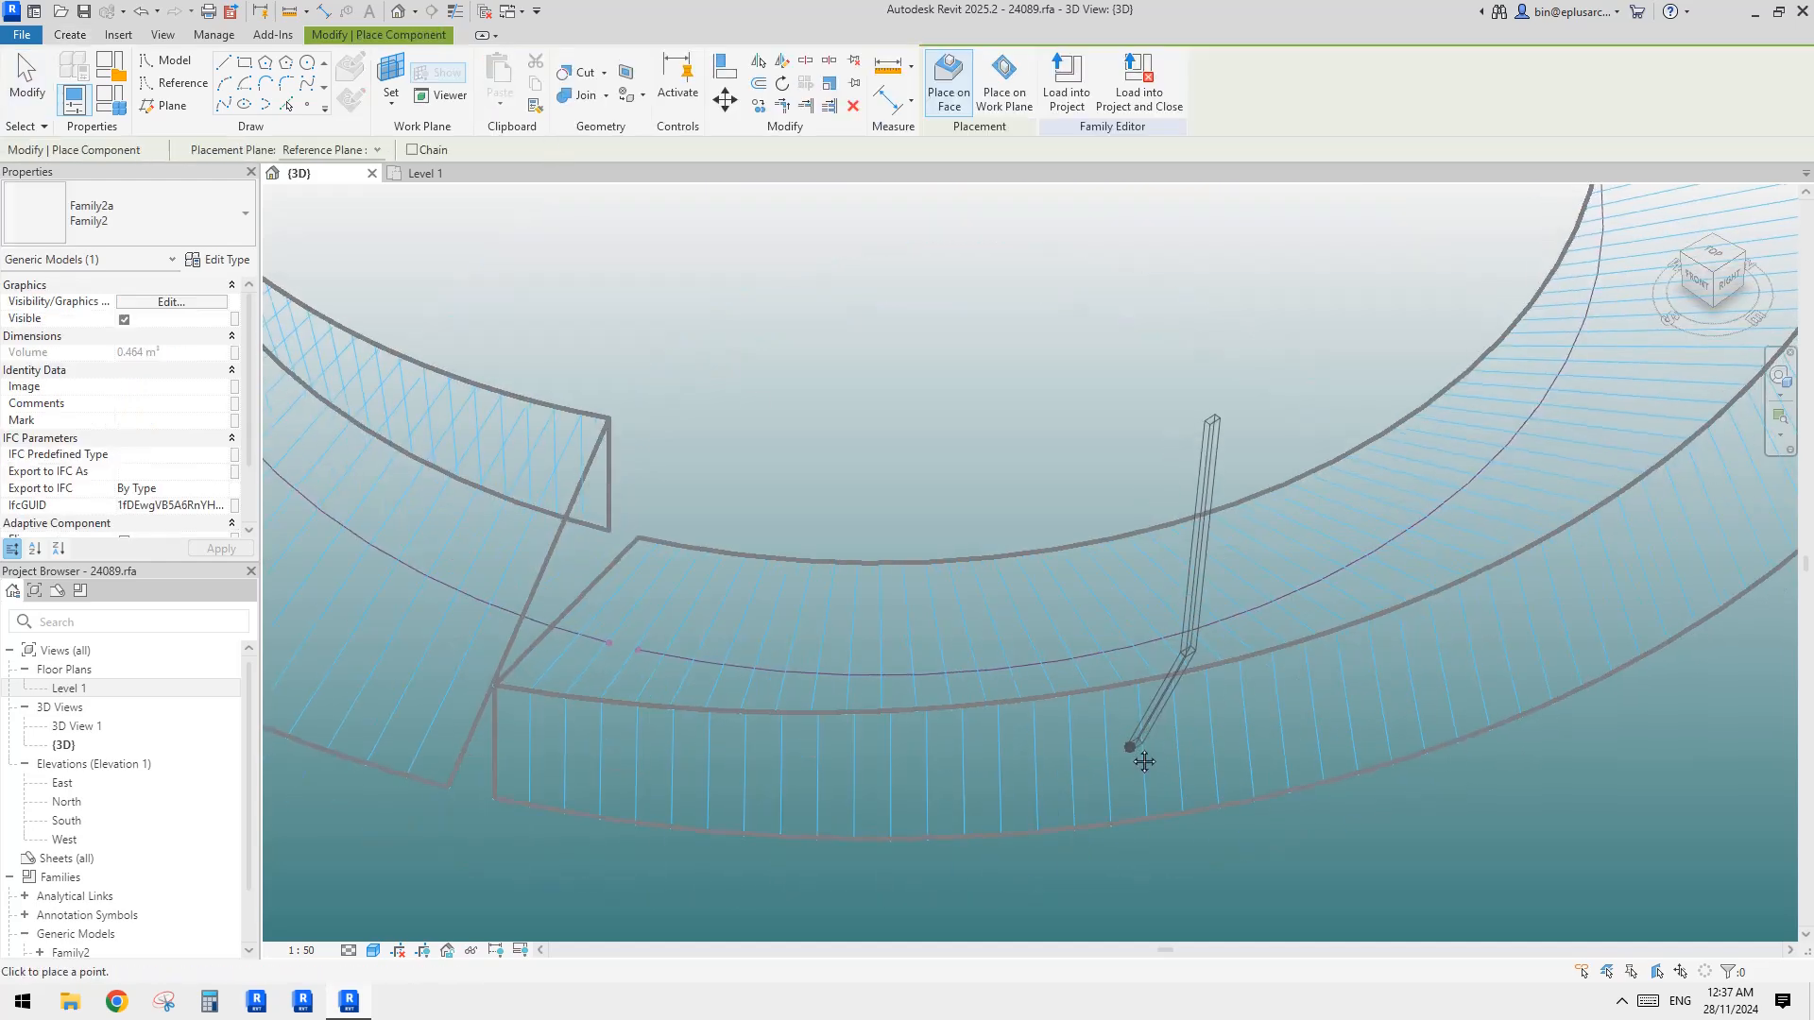
left_click(1075, 827)
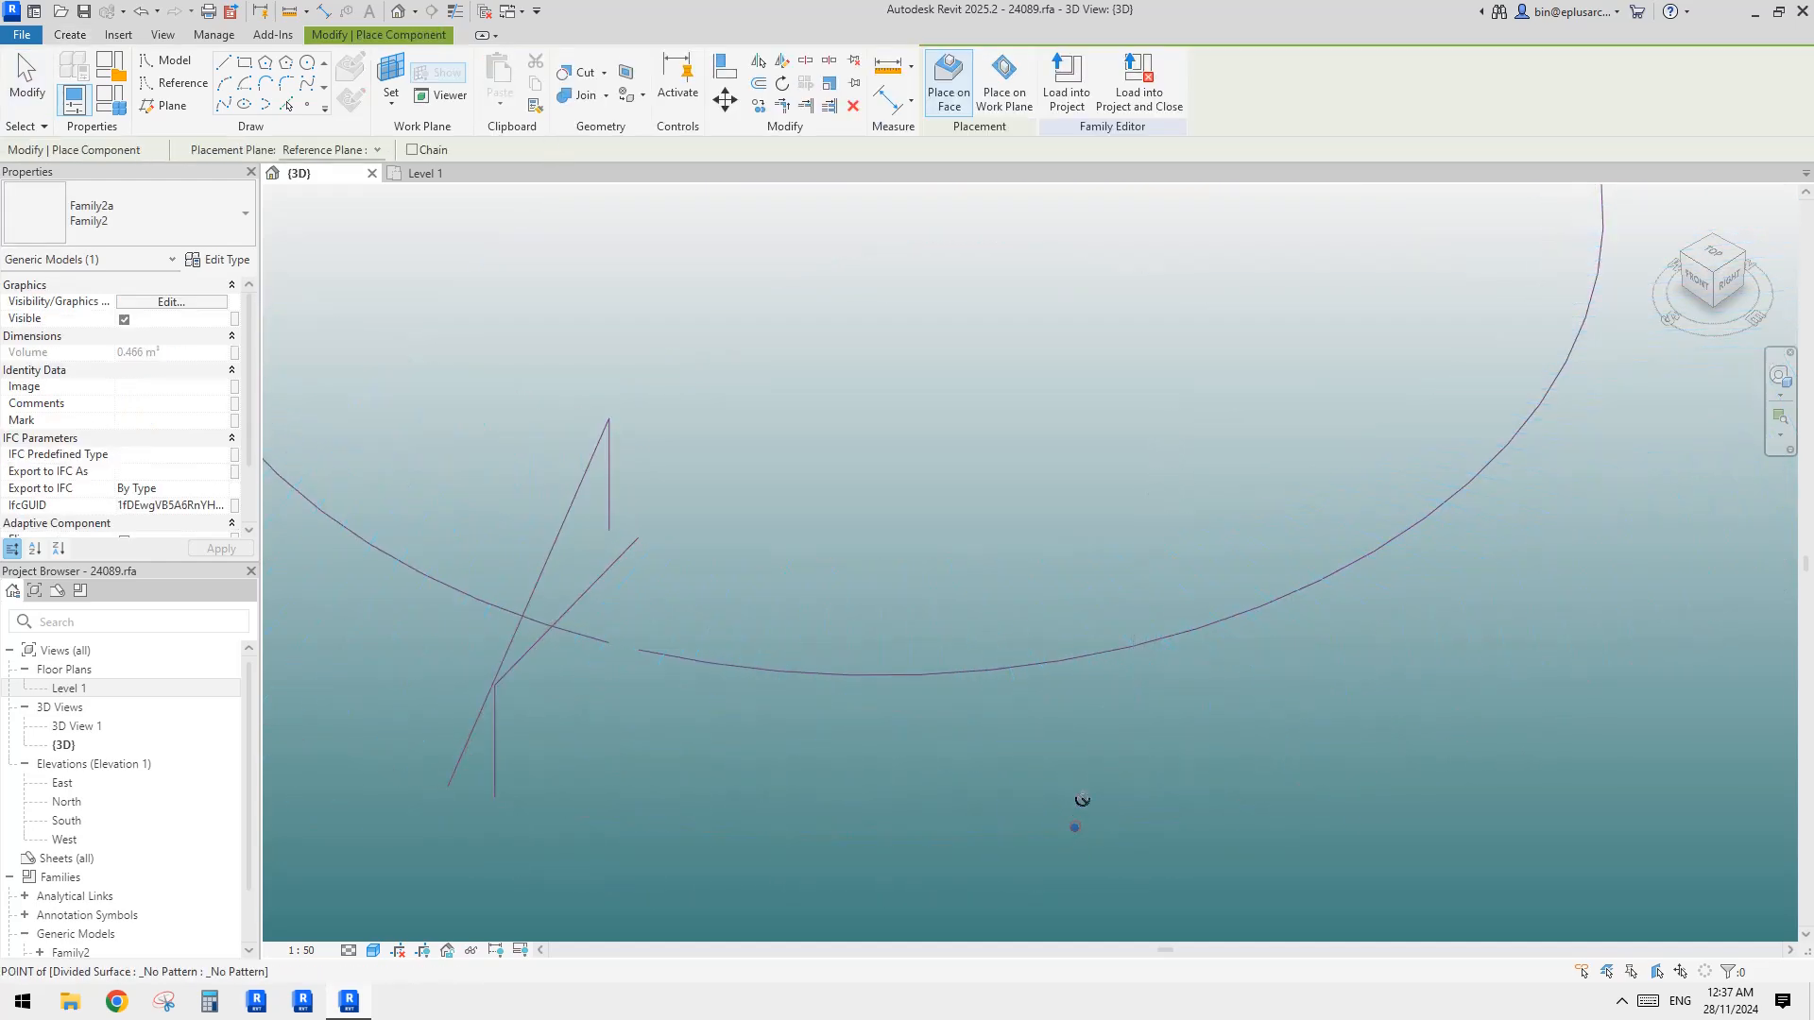
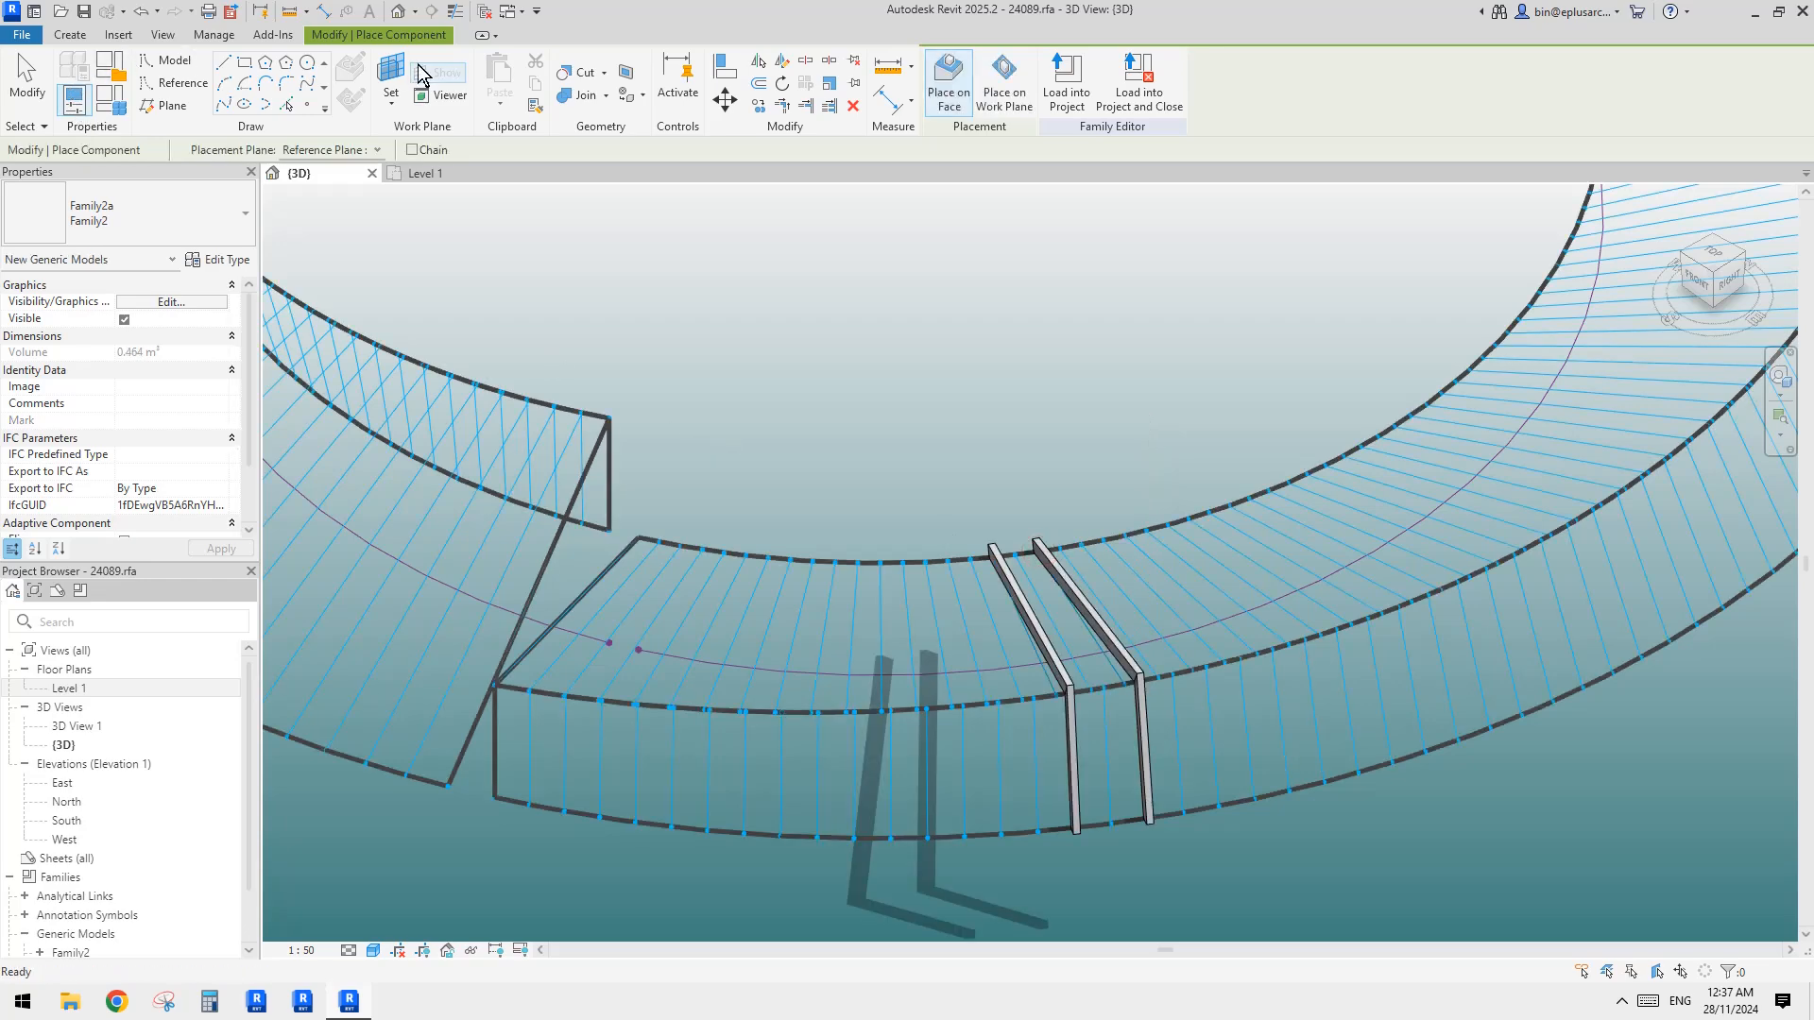
Place two Family2 components on the copied canopy, one between the two Family2a frames and one on the next division line
left_click(193, 213)
left_click(75, 310)
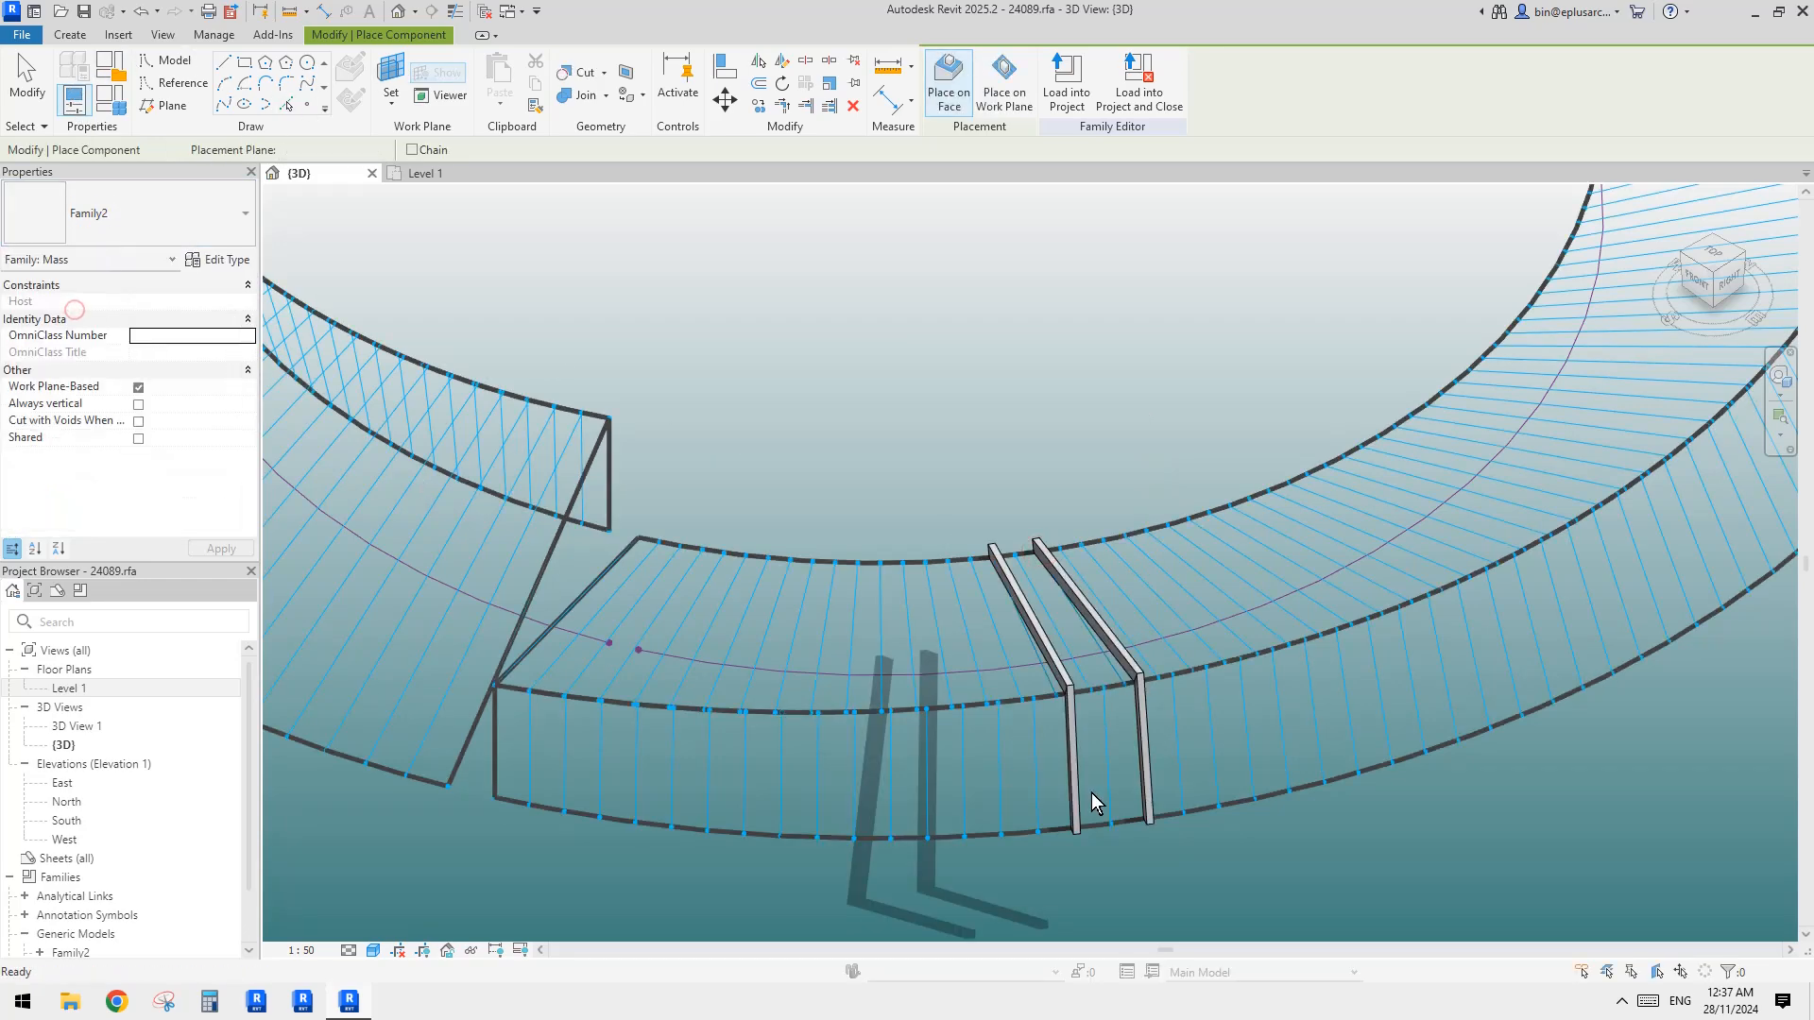
left_click(1112, 818)
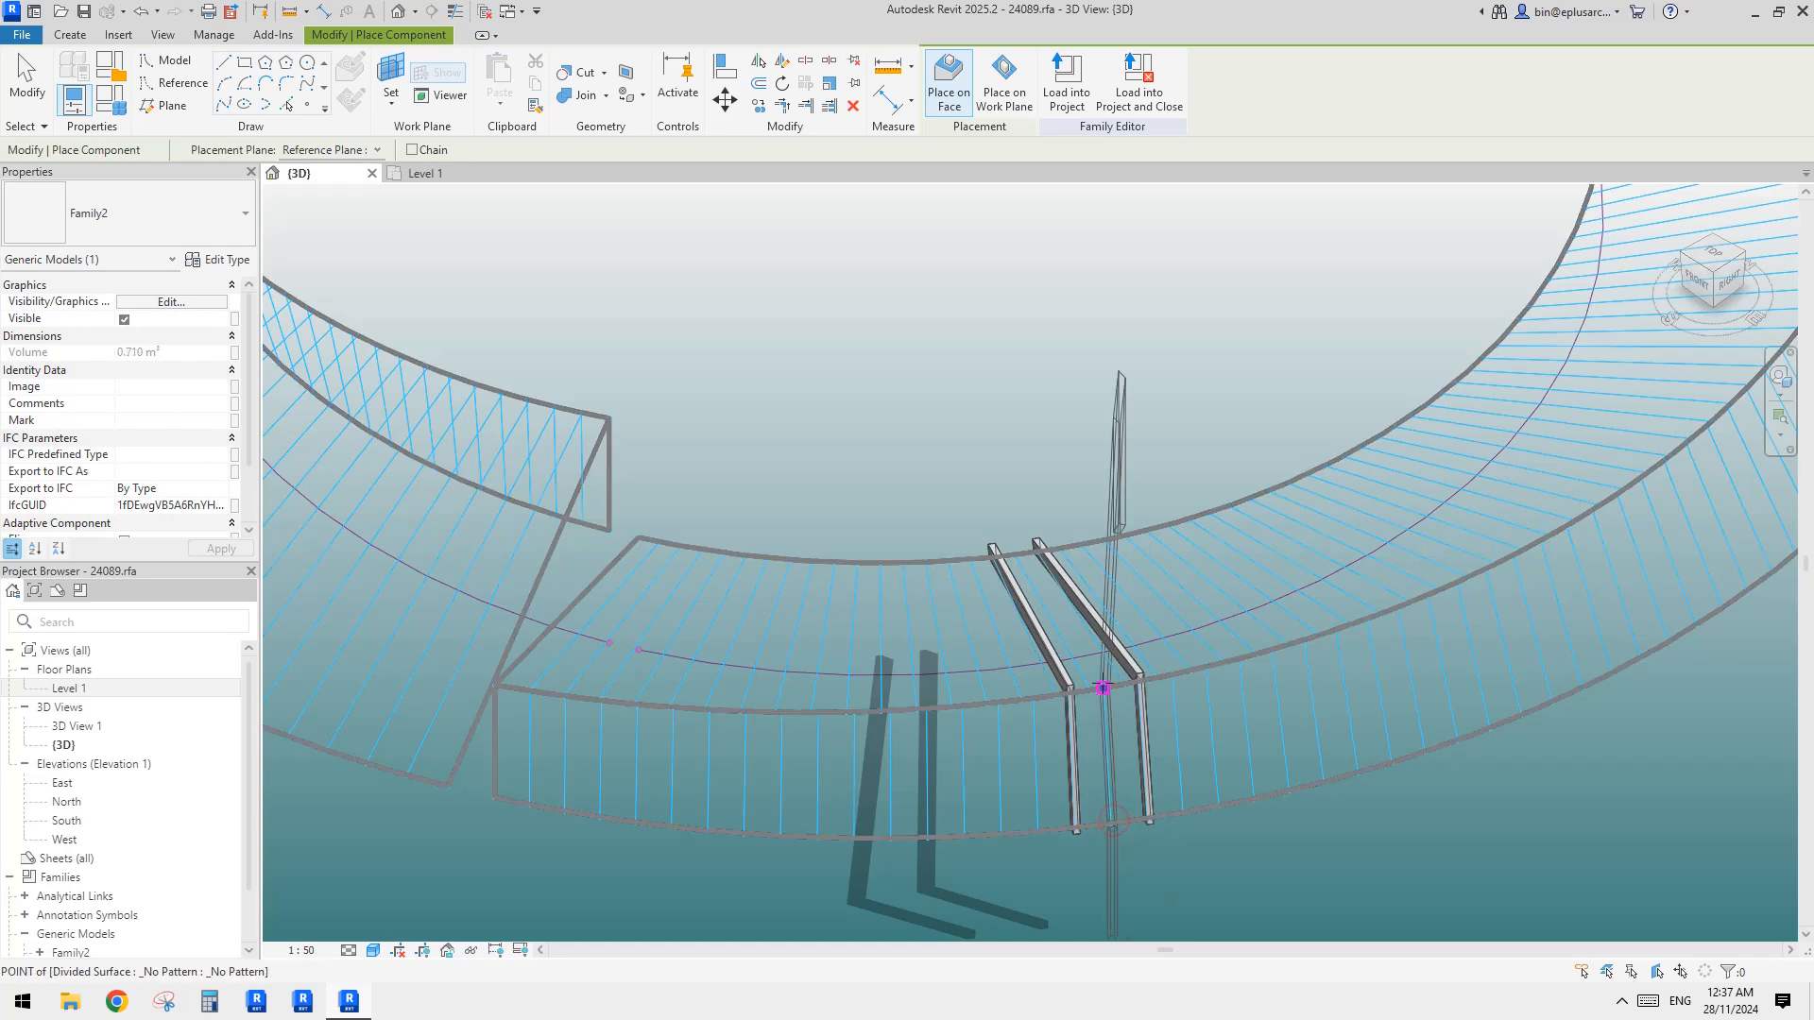
left_click(1103, 687)
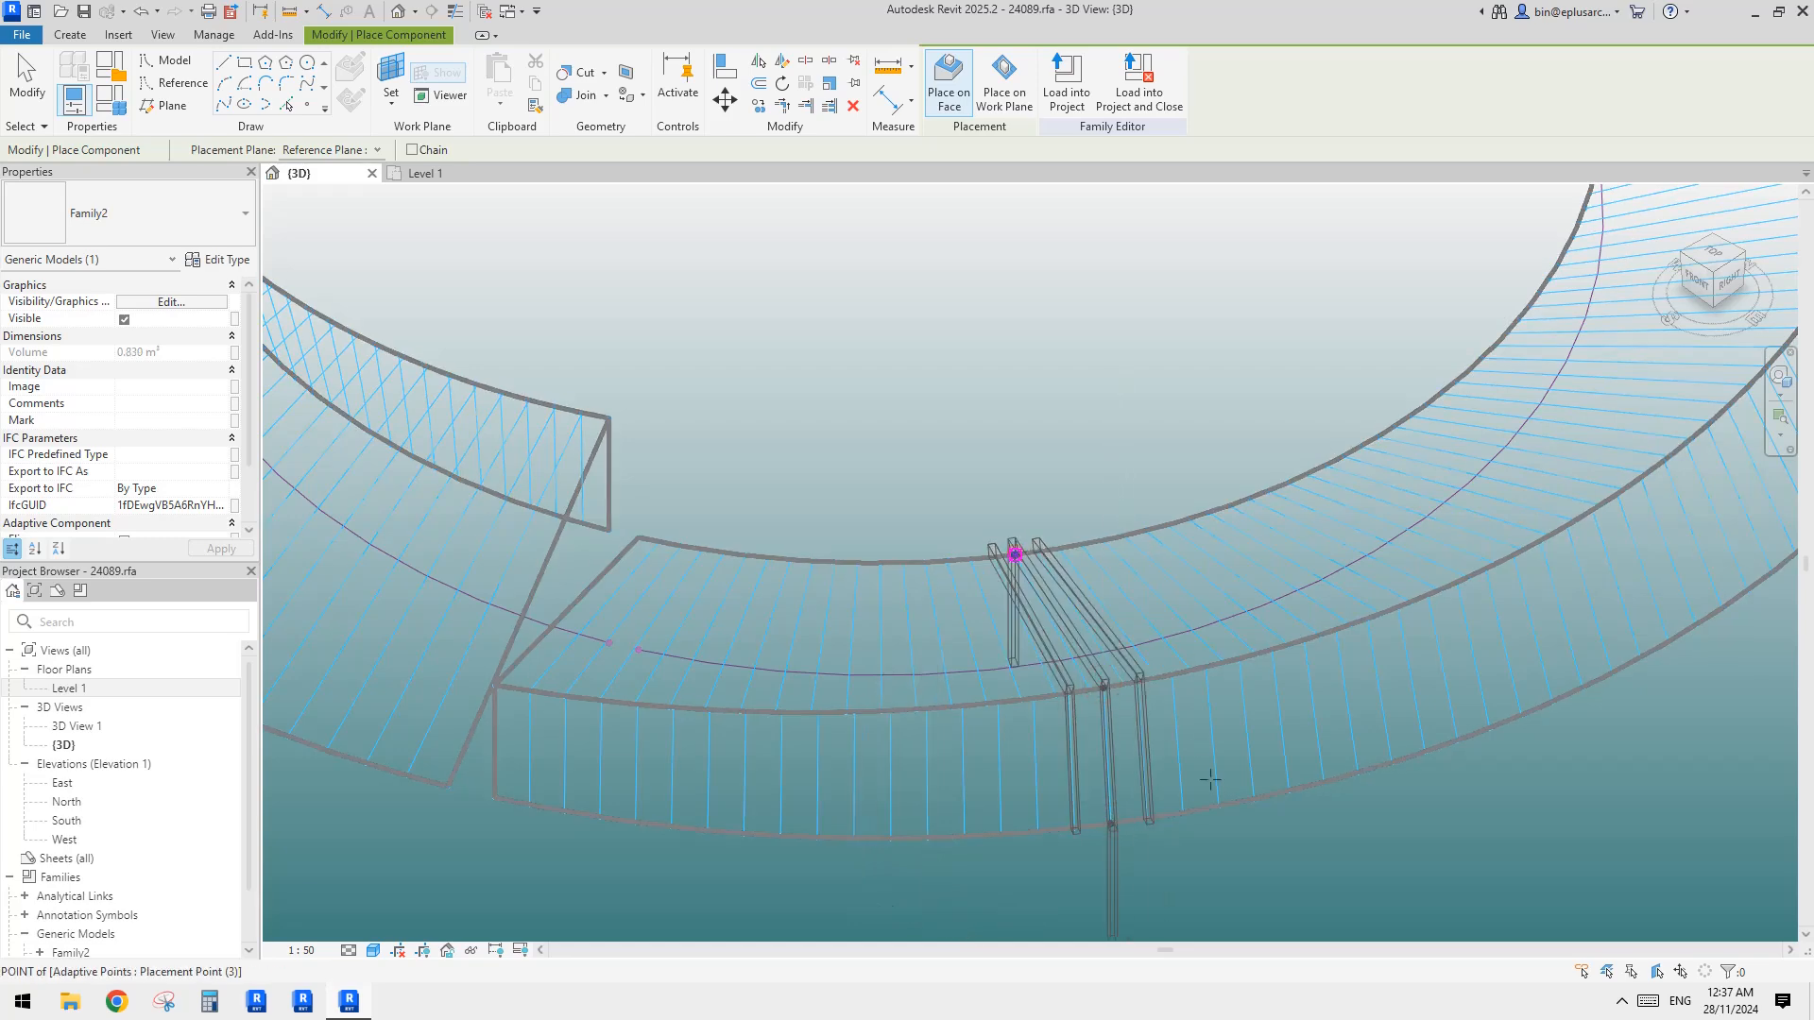
left_click(1172, 675)
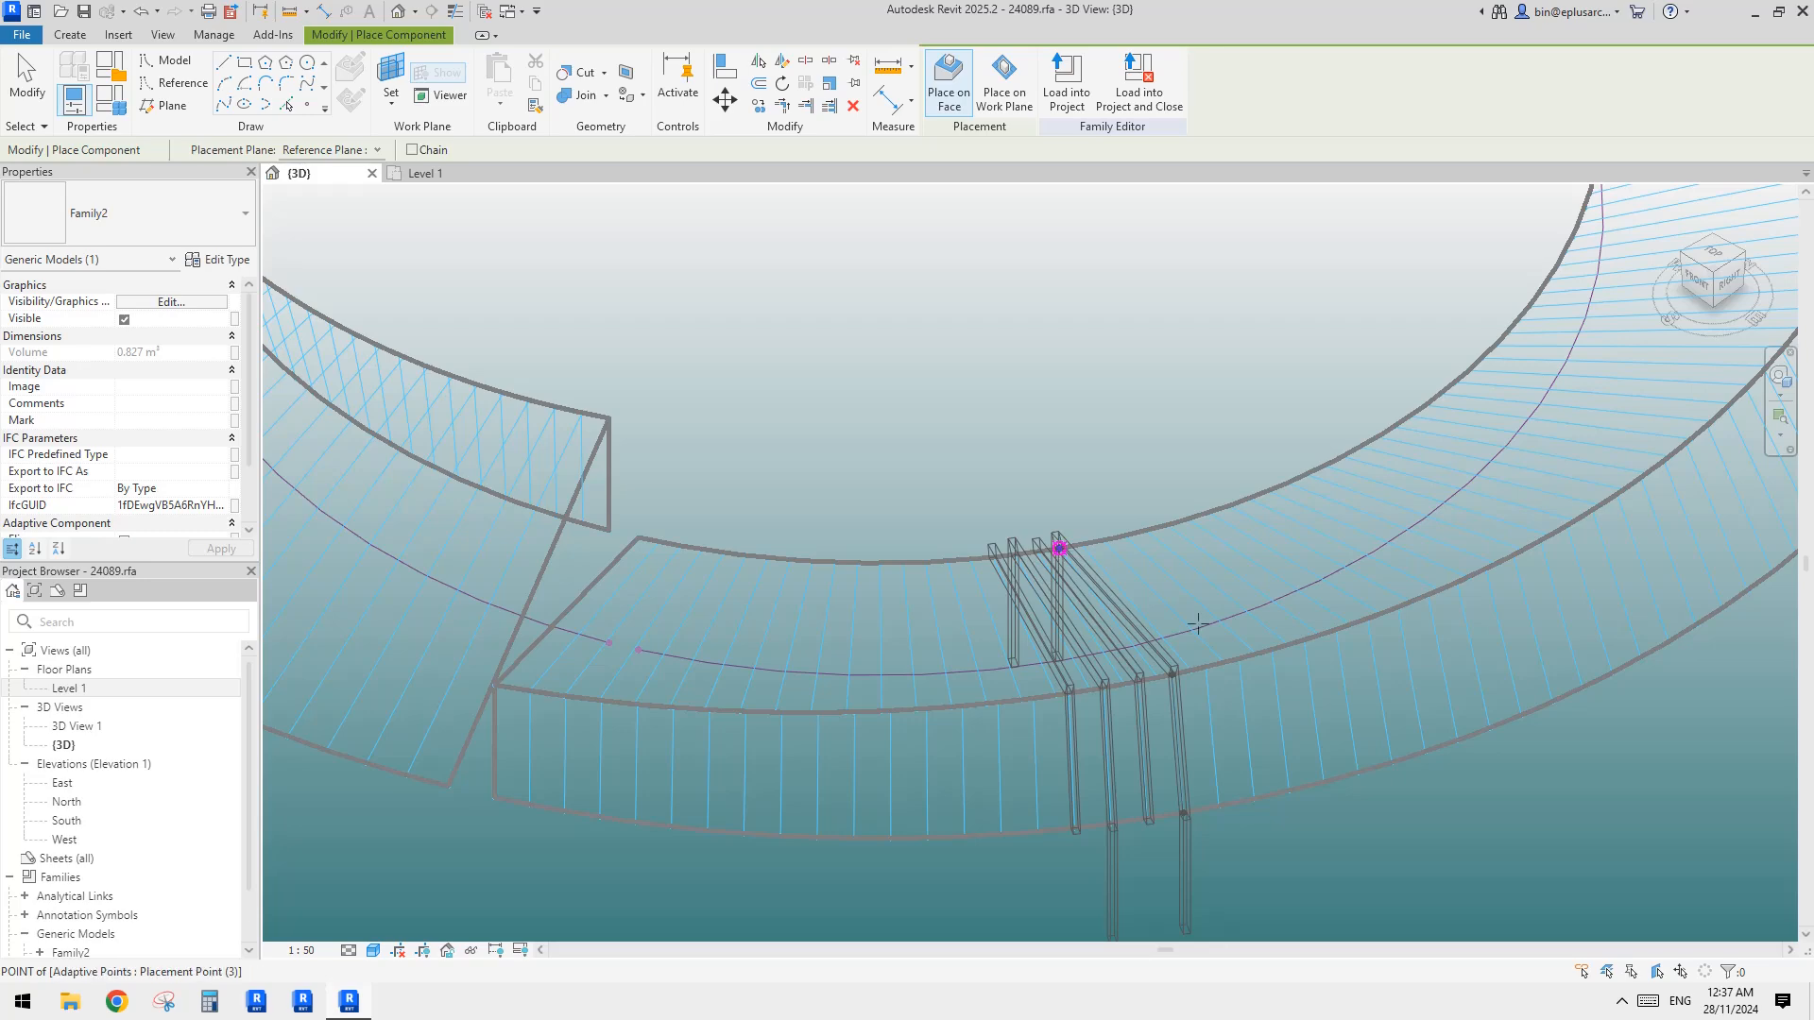
key("Escape")
key("Escape")
Examine the four alternating frames on the copied canopy from the side and from above
scroll(1258, 694, "down", 1)
middle_click_drag(1261, 697, 1160, 699, "shift")
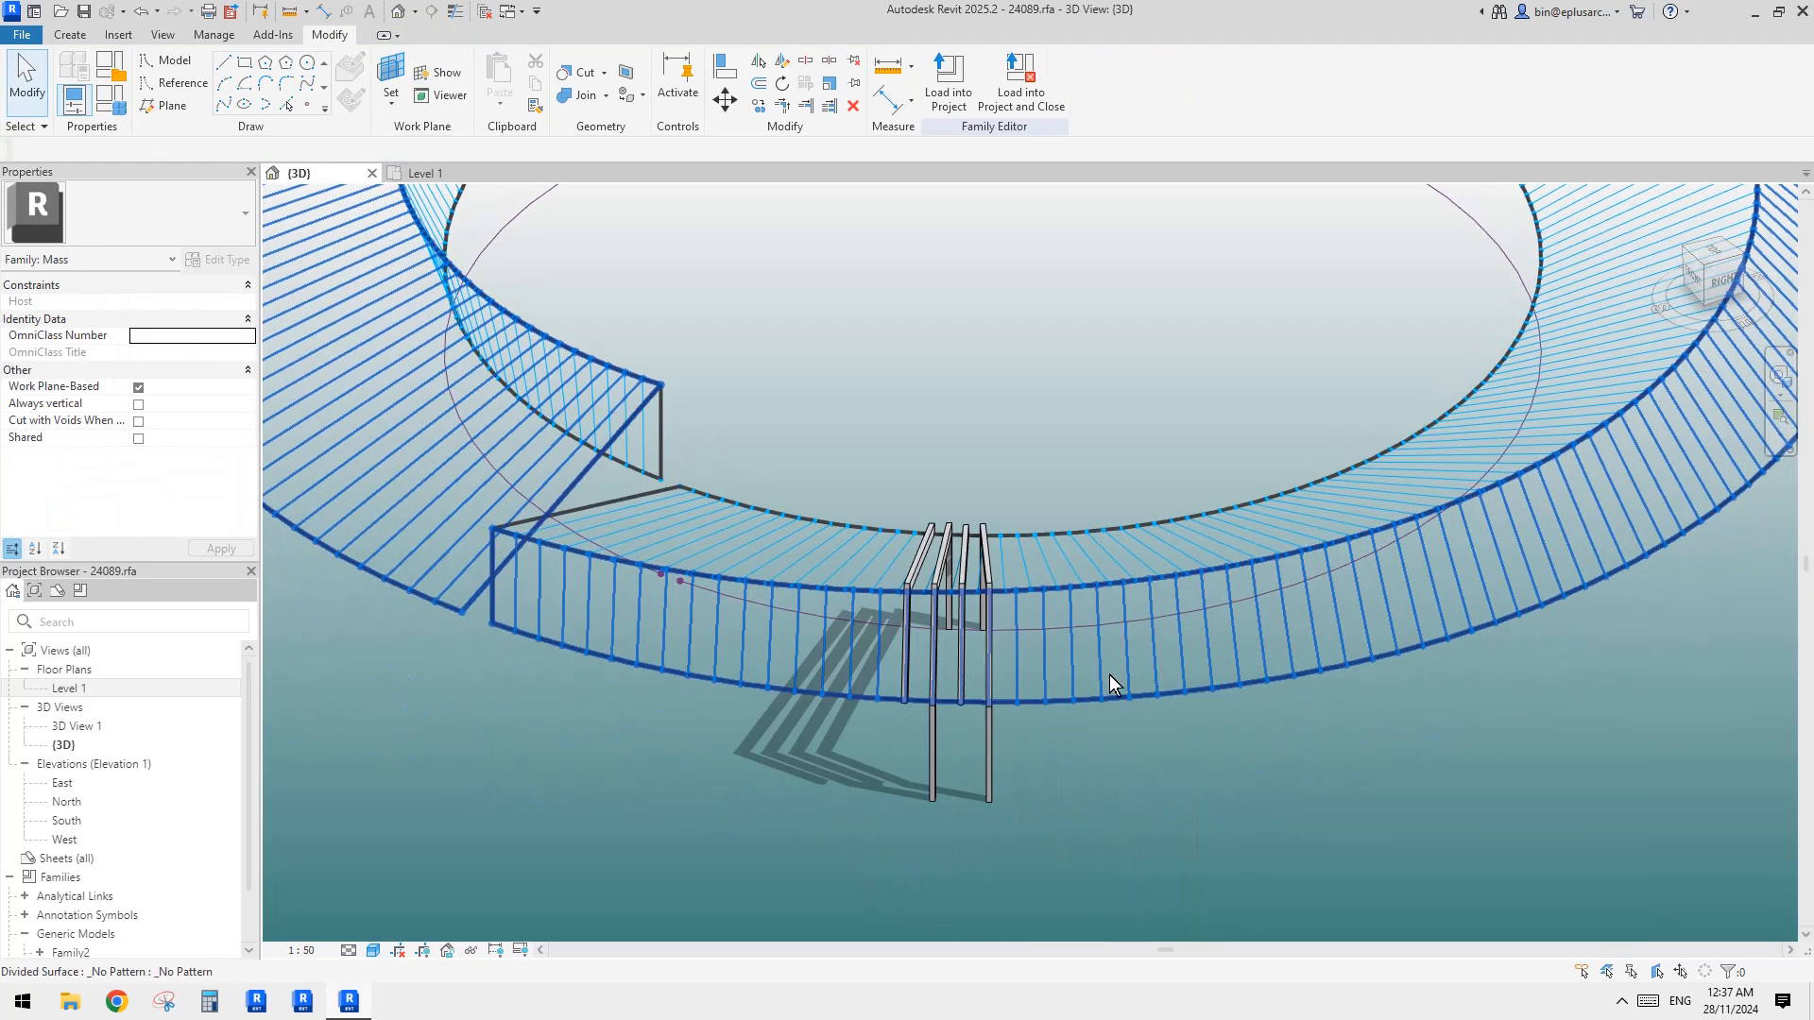
scroll(992, 619, "up", 2)
left_click(966, 576)
middle_click_drag(980, 691, 1068, 611)
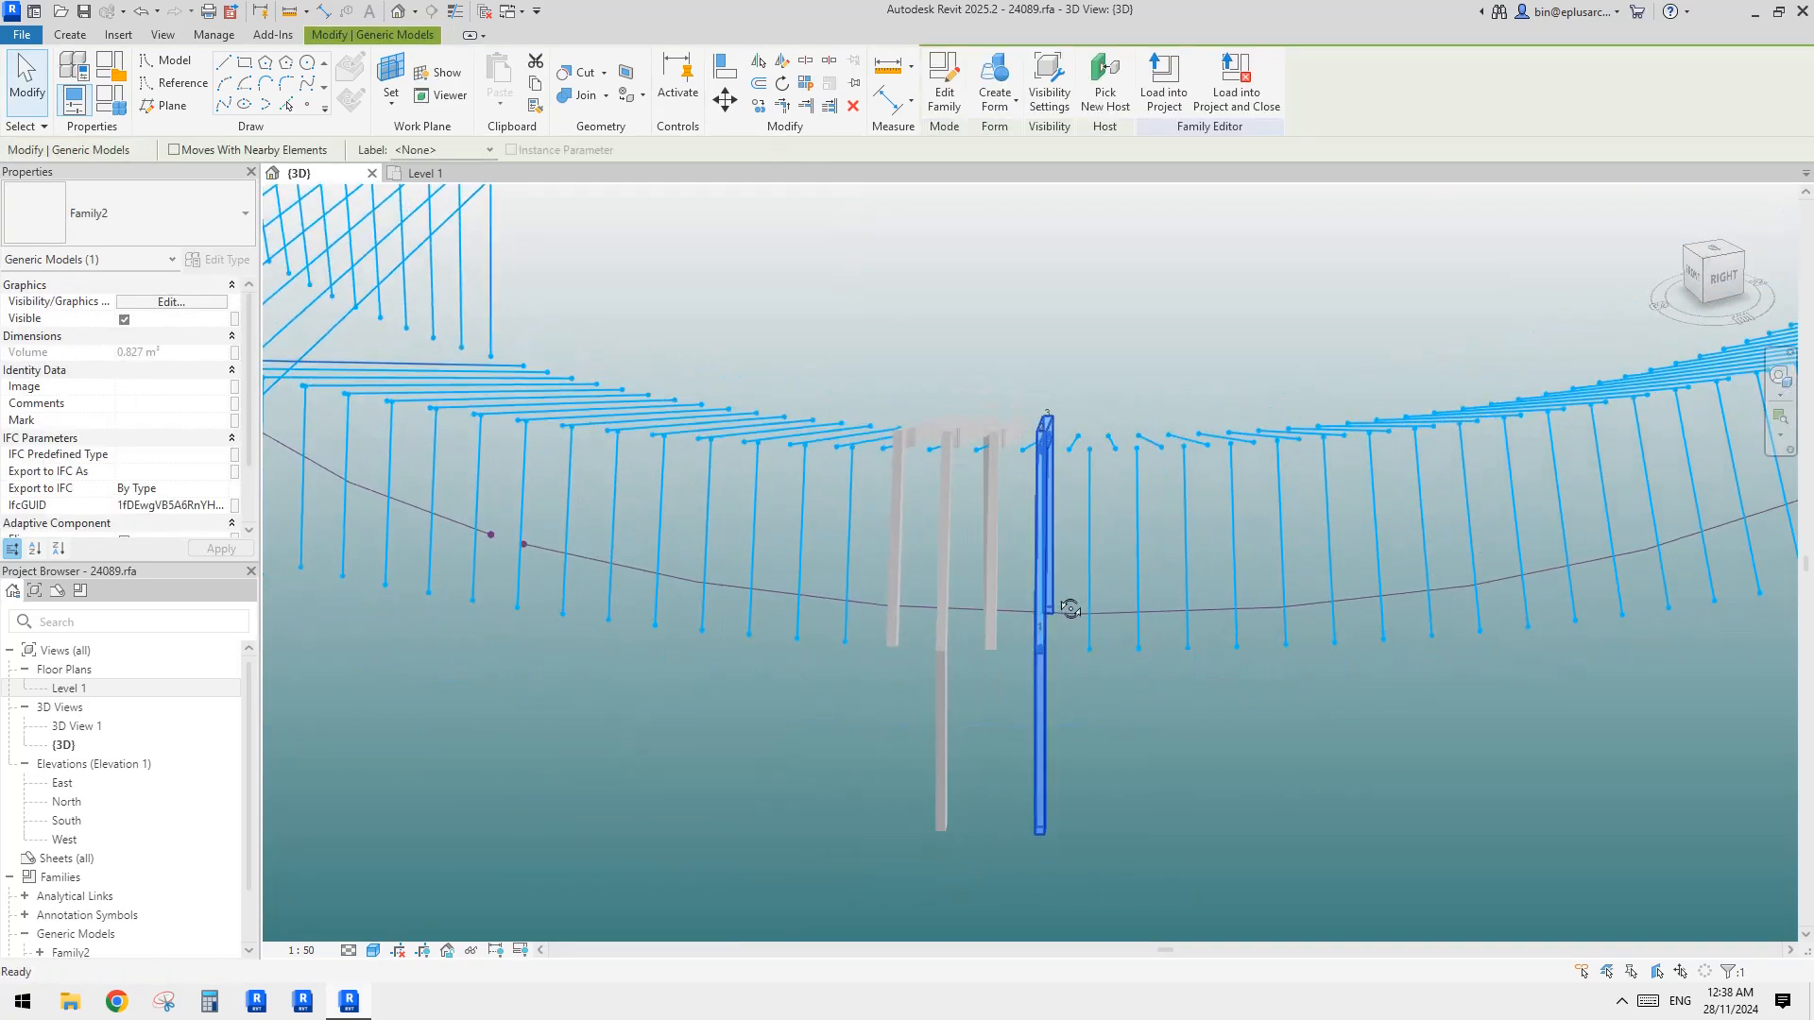
key("Escape")
left_click(1721, 261)
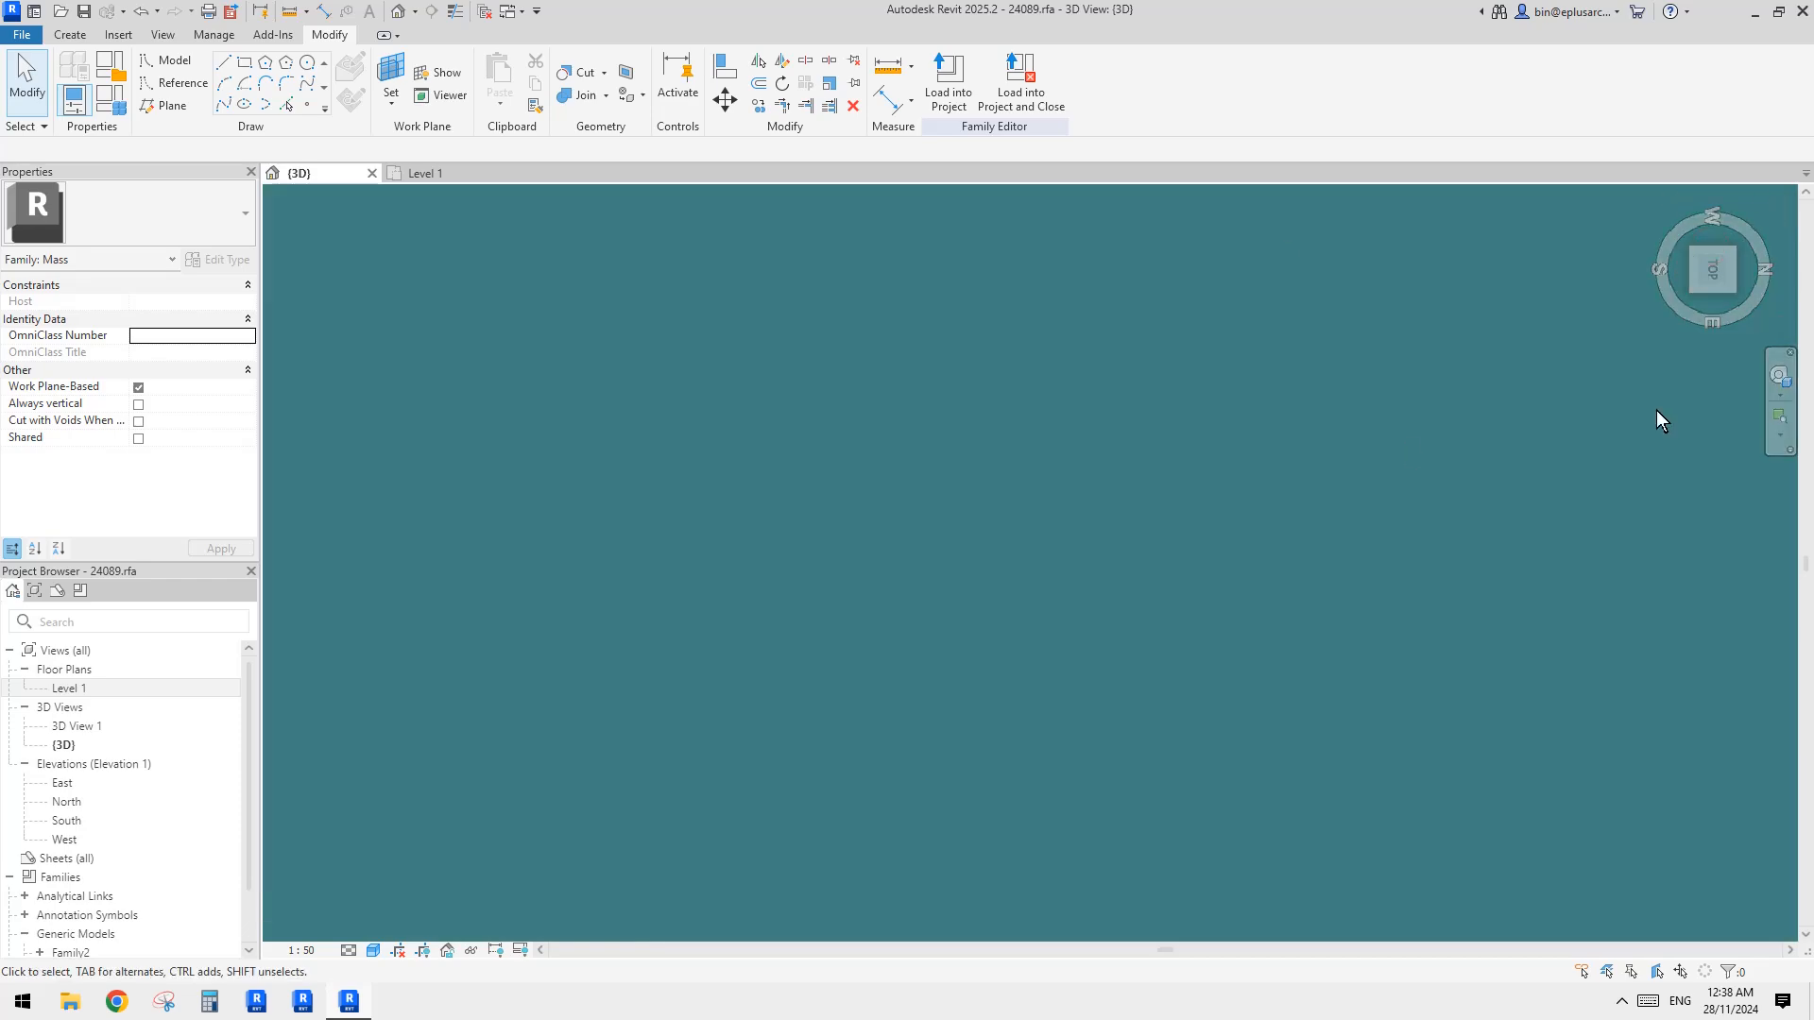
scroll(1115, 682, "up", 8)
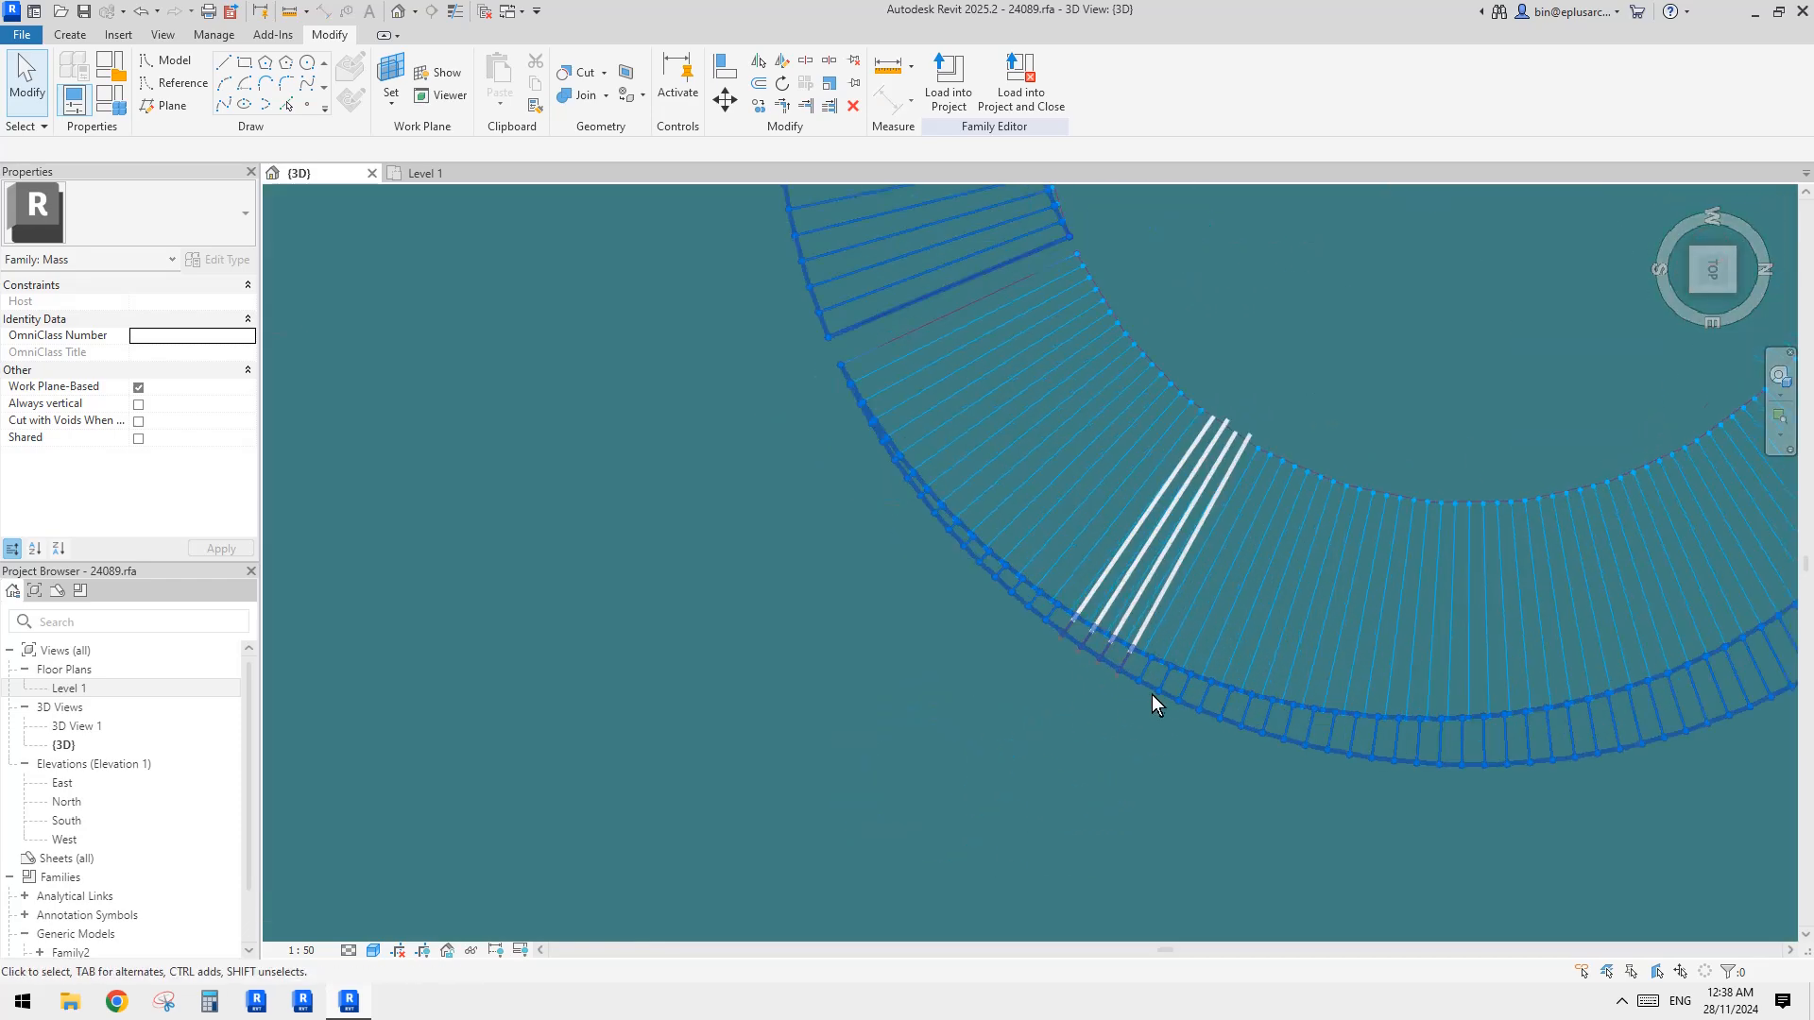
middle_click_drag(1178, 808, 1181, 788)
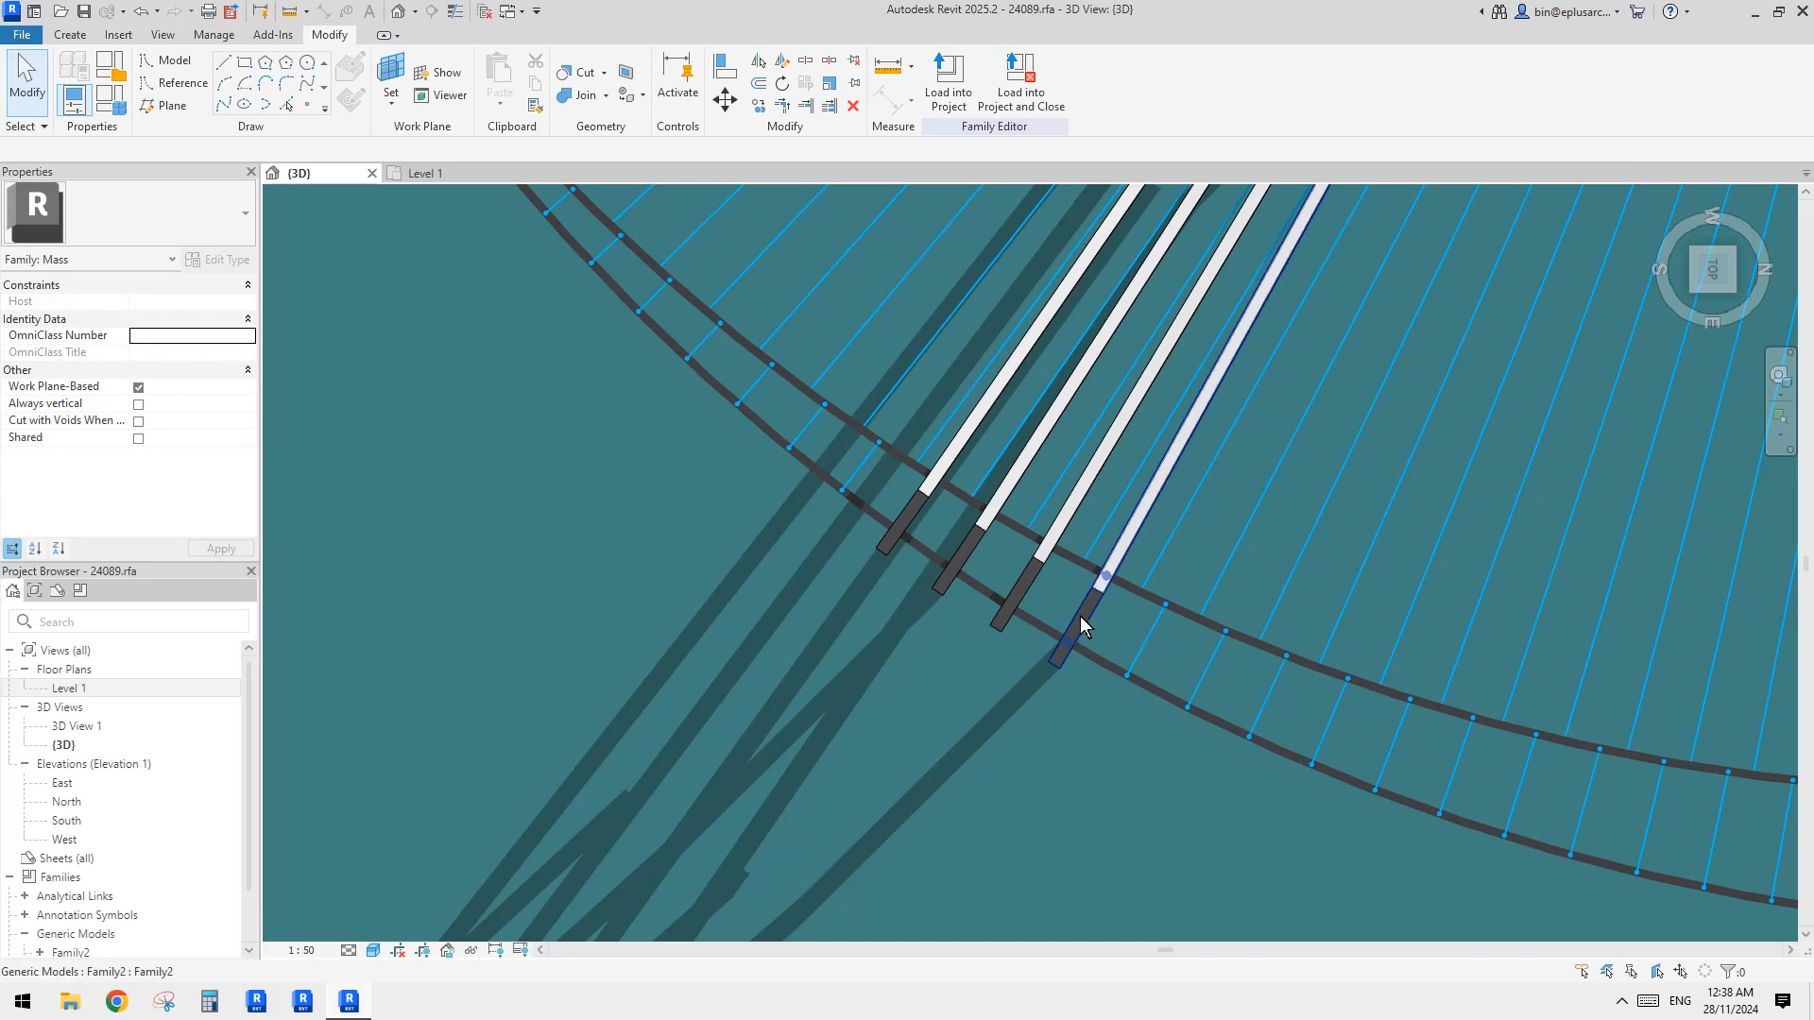
left_click(1091, 652)
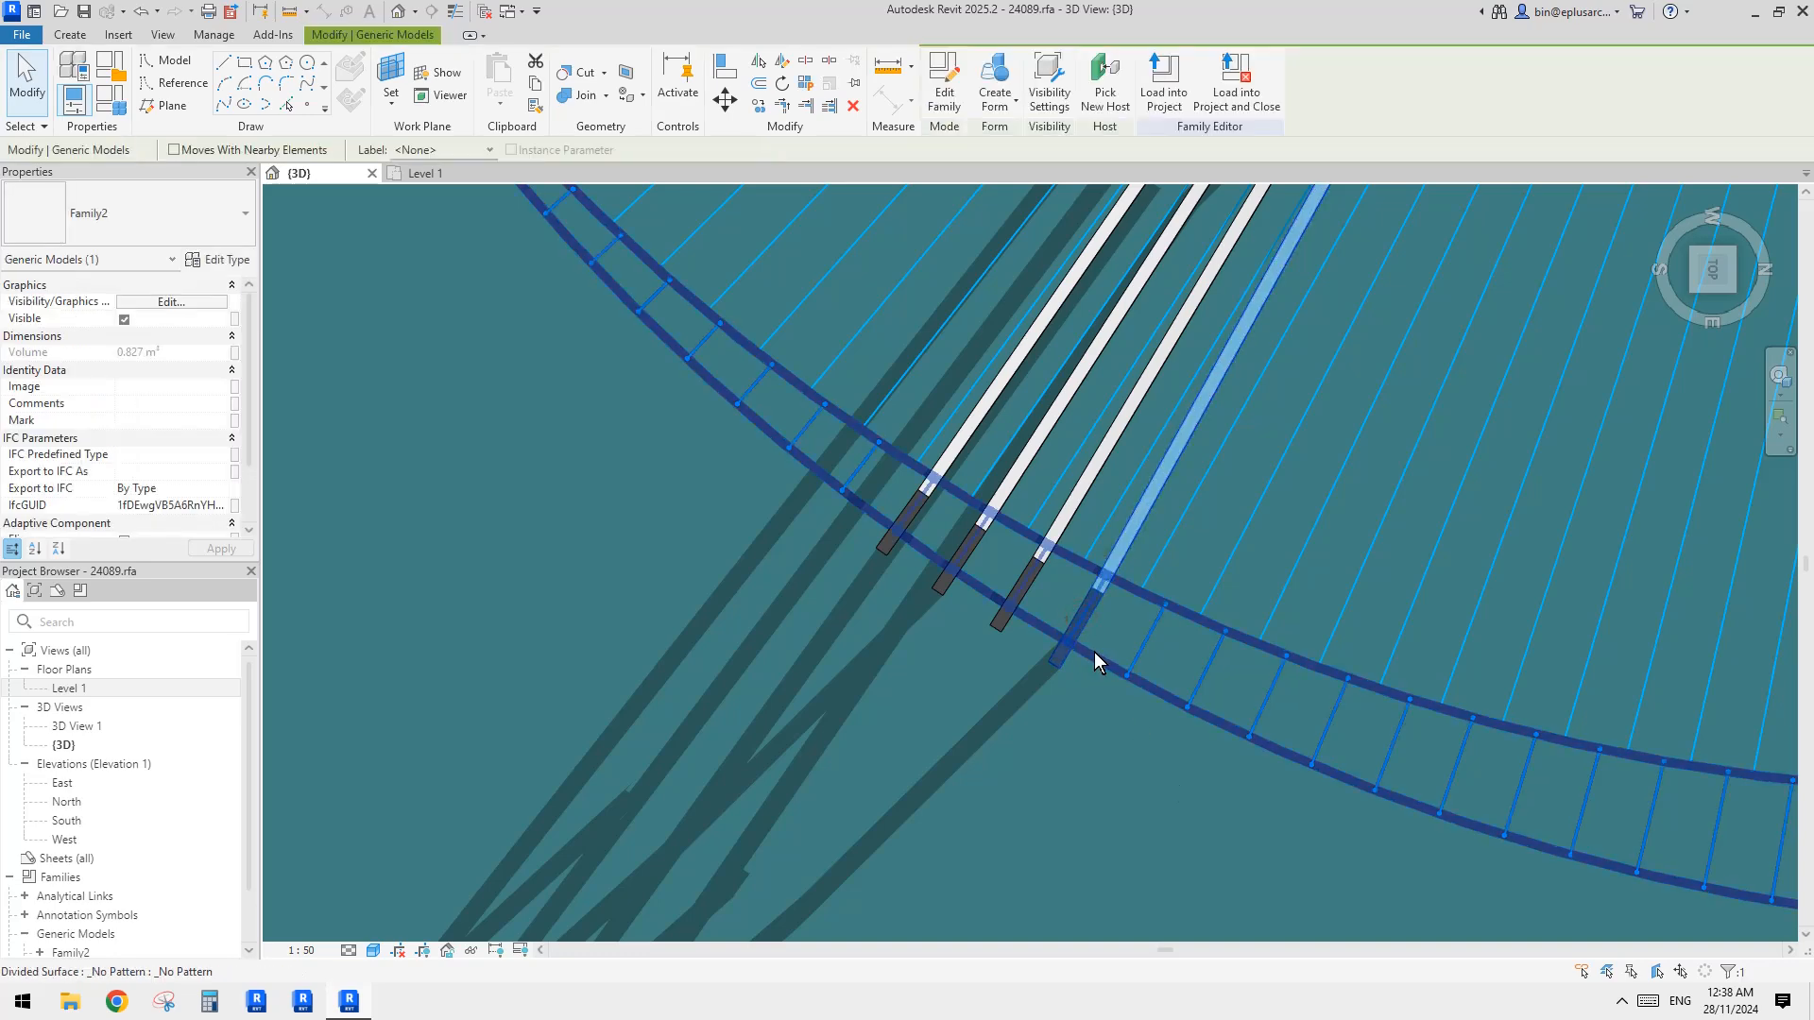
scroll(1096, 654, "down", 3)
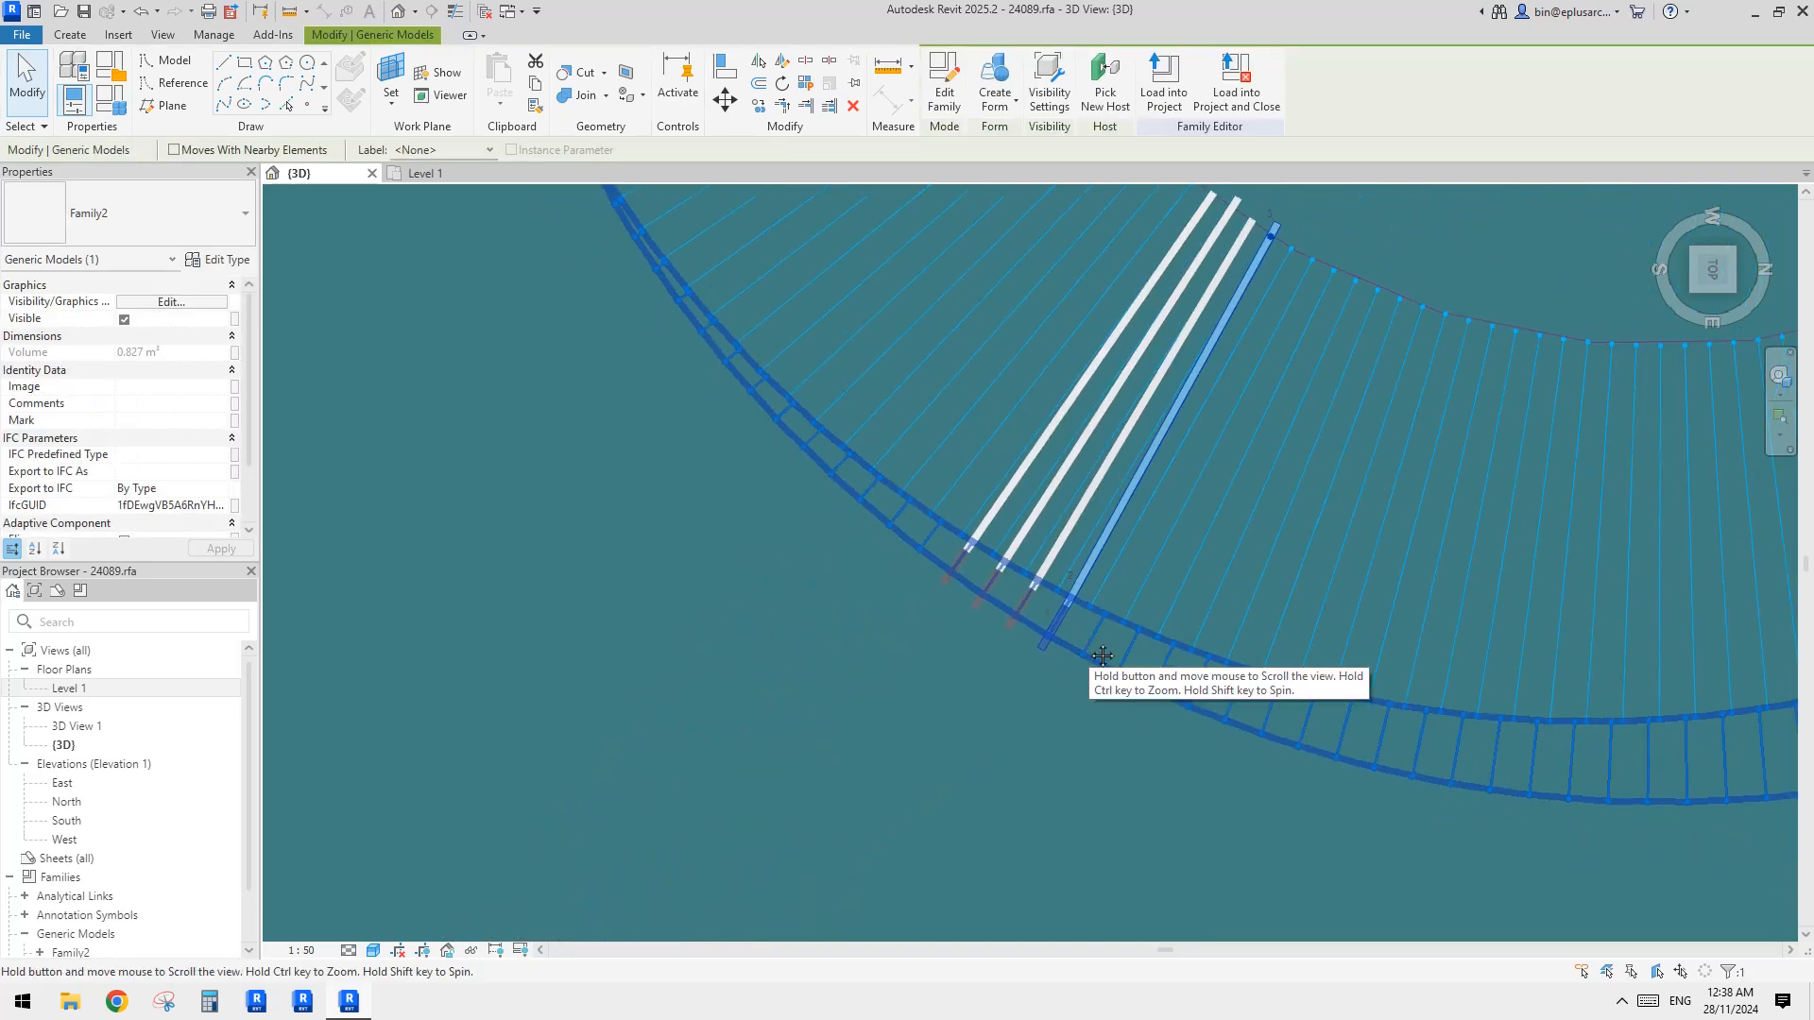
middle_click_drag(1149, 661, 1043, 653)
scroll(979, 536, "down", 5)
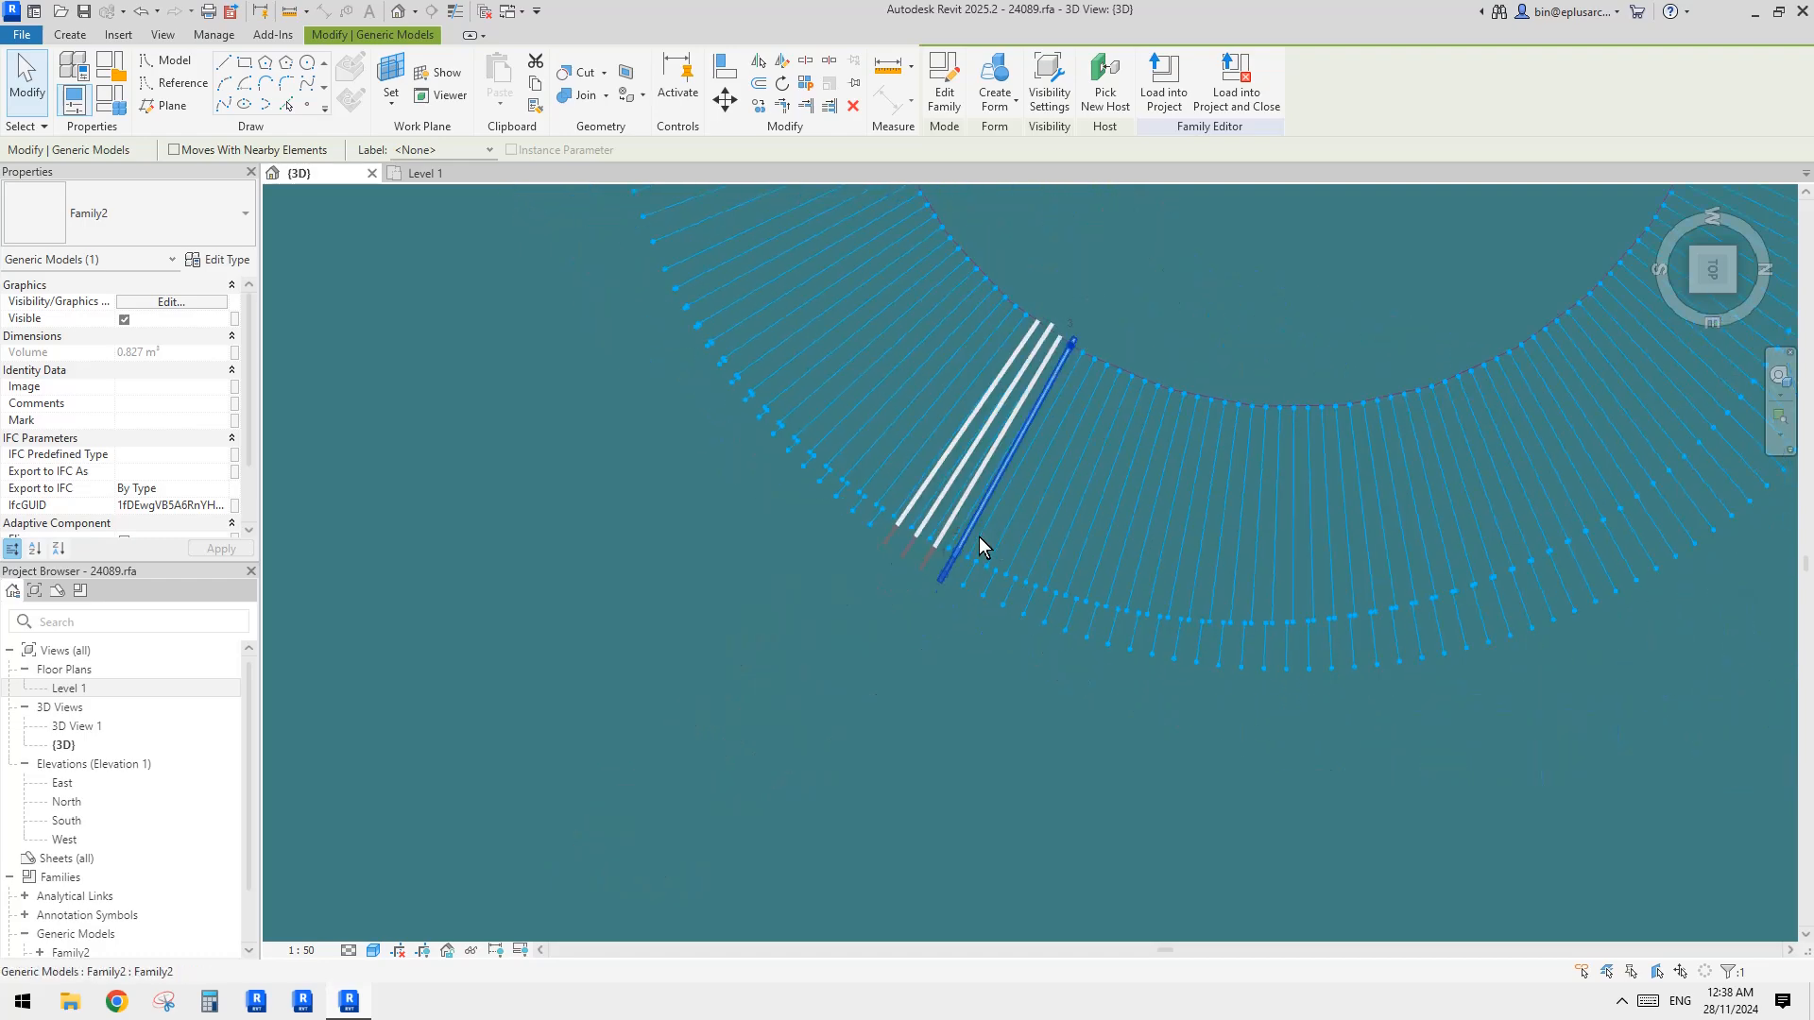
middle_click_drag(1193, 550, 969, 758)
left_click(71, 35)
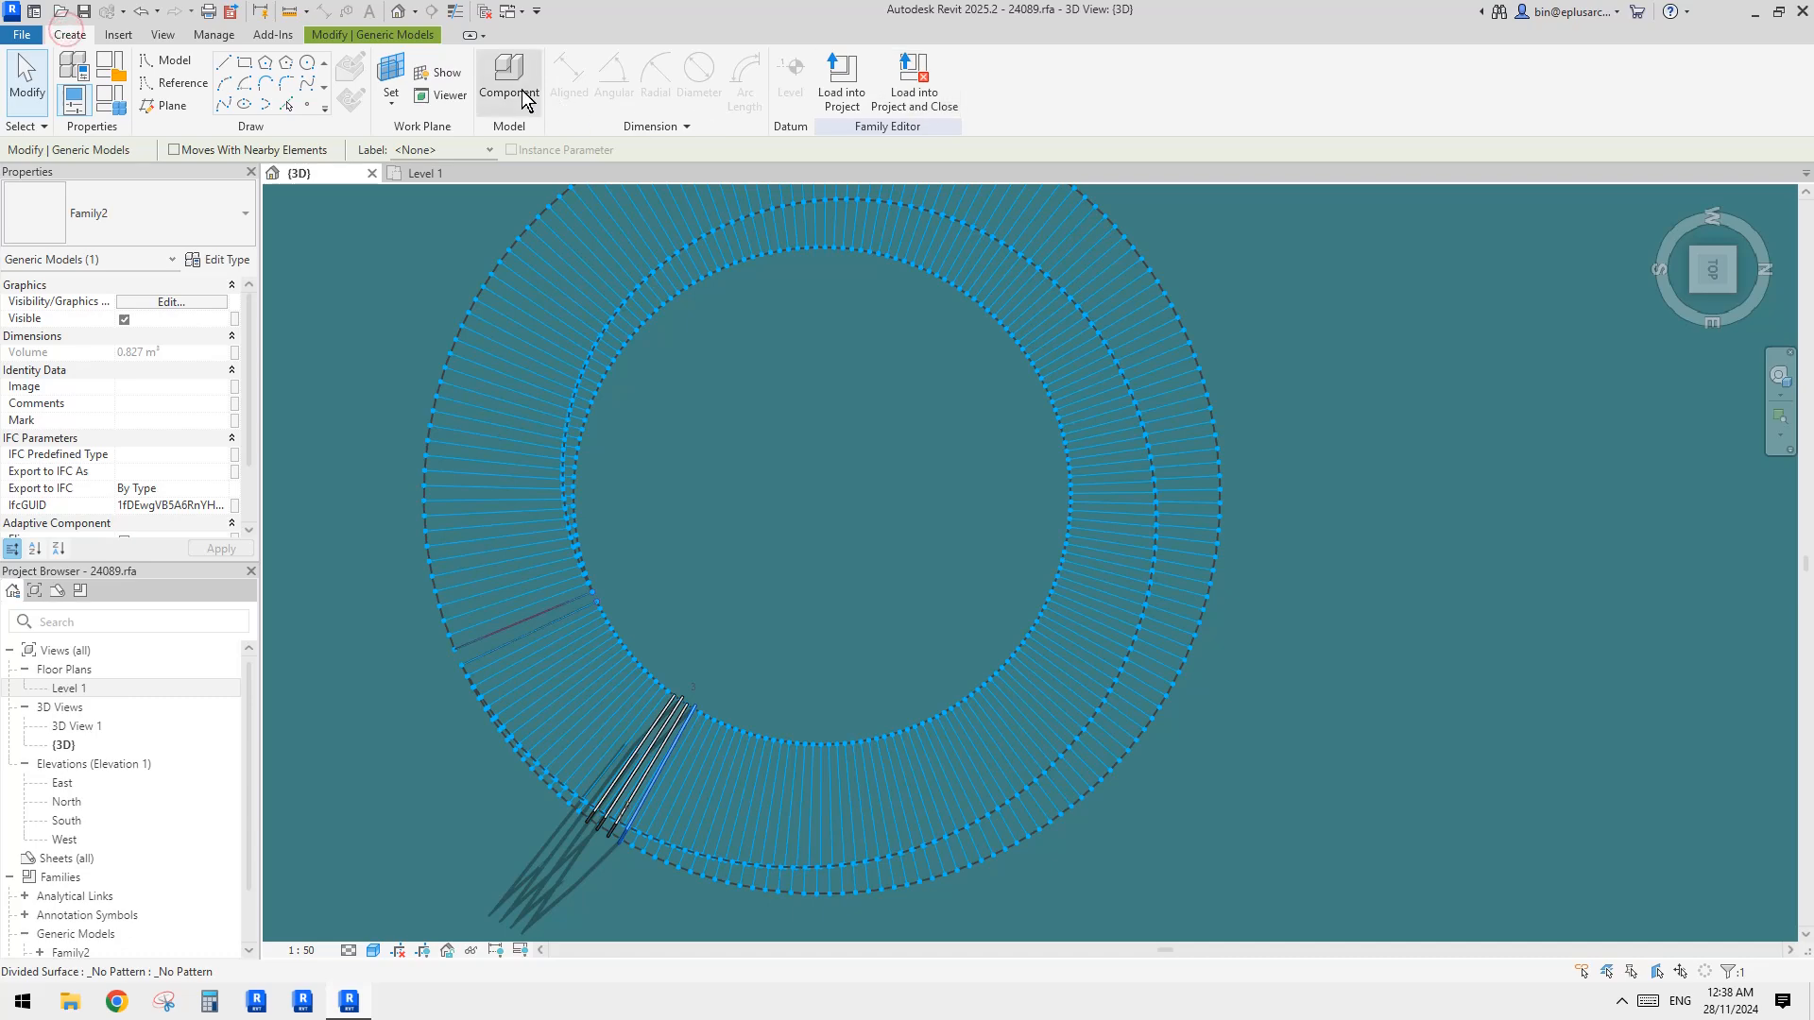
scroll(1239, 461, "up", 4)
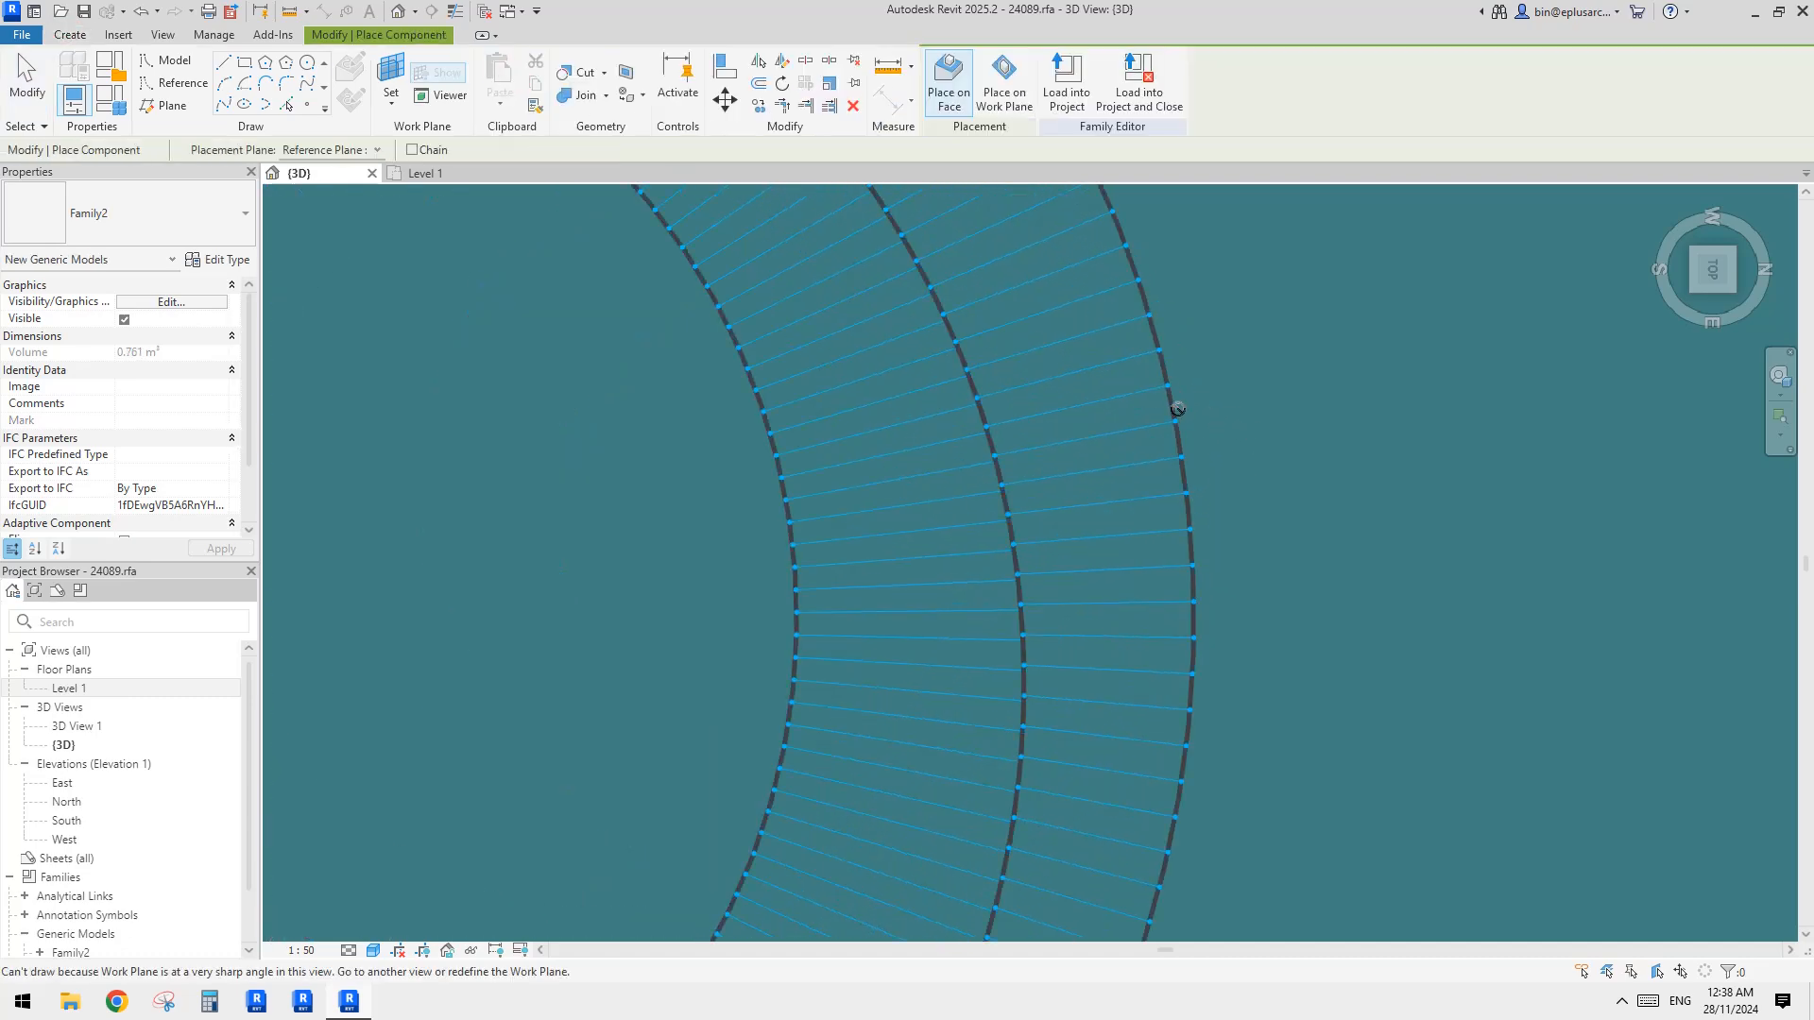
scroll(1178, 412, "down", 4)
scroll(1164, 478, "up", 1)
key("Escape")
Repeat the two Family2 frames around the copied canopy, and repeat the two Family2a frames along the lines between them
middle_click_drag(1205, 559, 1157, 401, "shift")
scroll(922, 535, "up", 4)
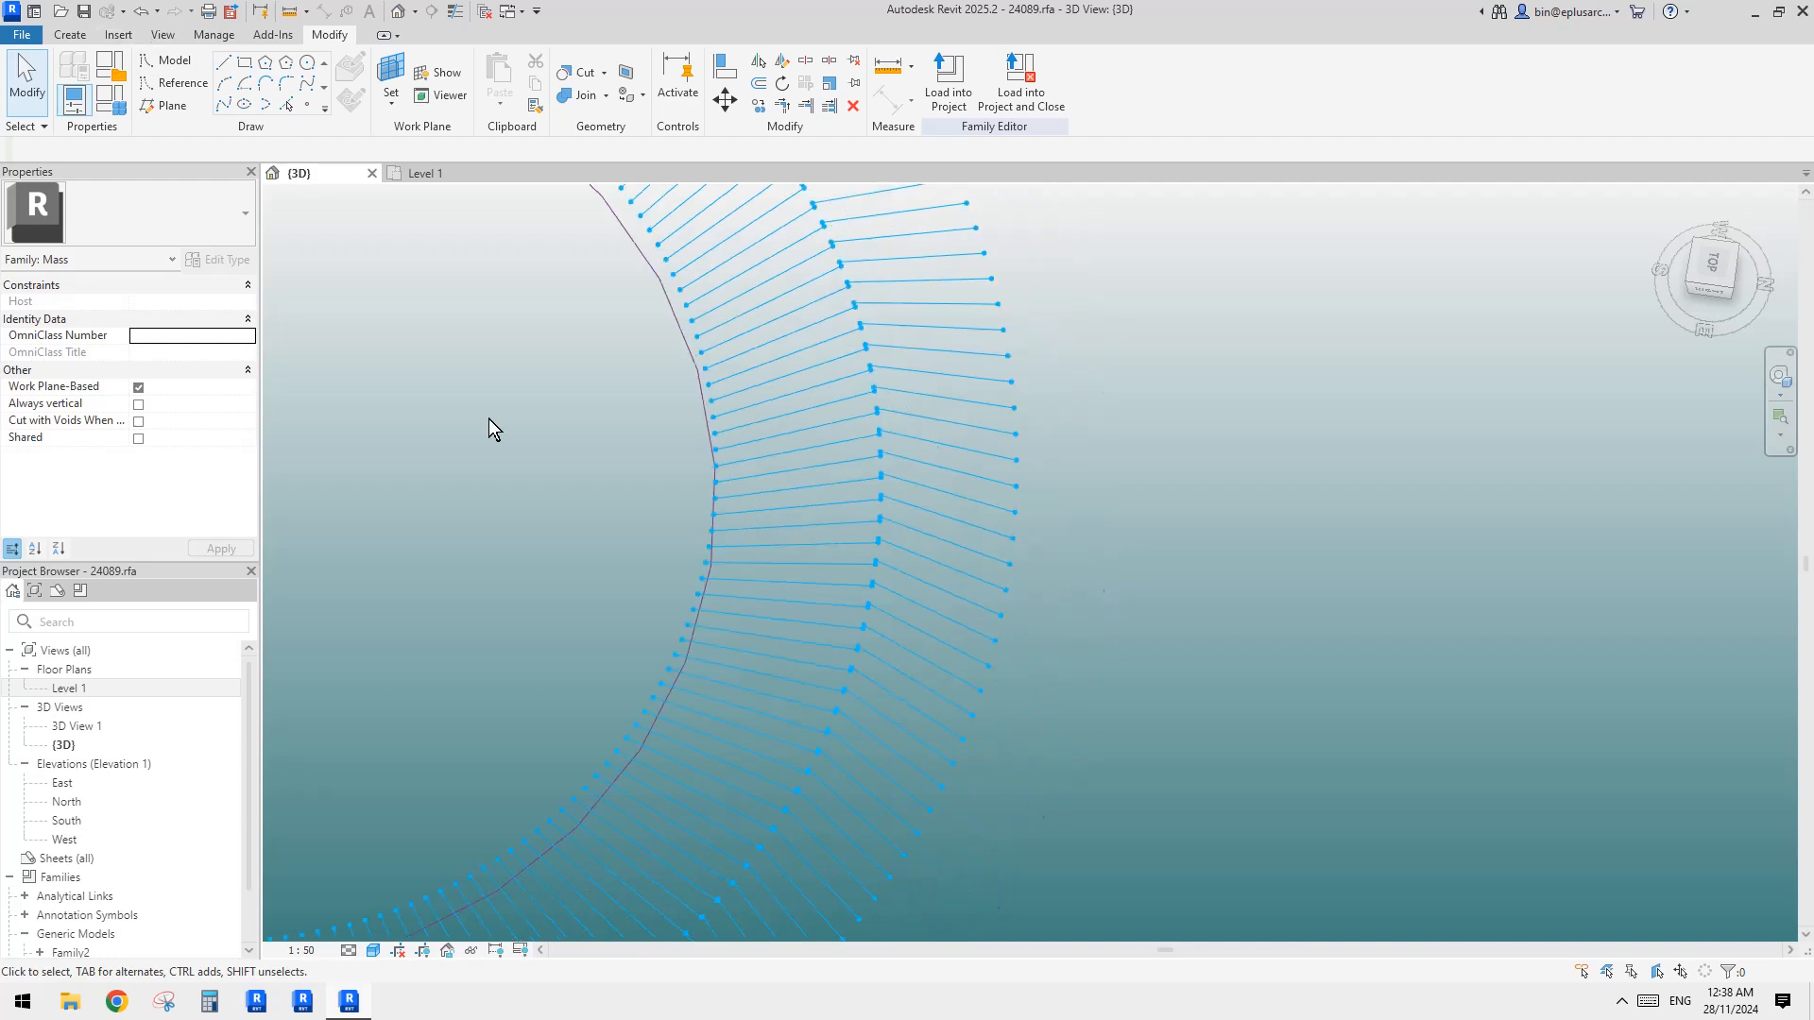
scroll(489, 418, "down", 3)
middle_click_drag(359, 624, 785, 545)
scroll(786, 544, "up", 3)
left_click(529, 582)
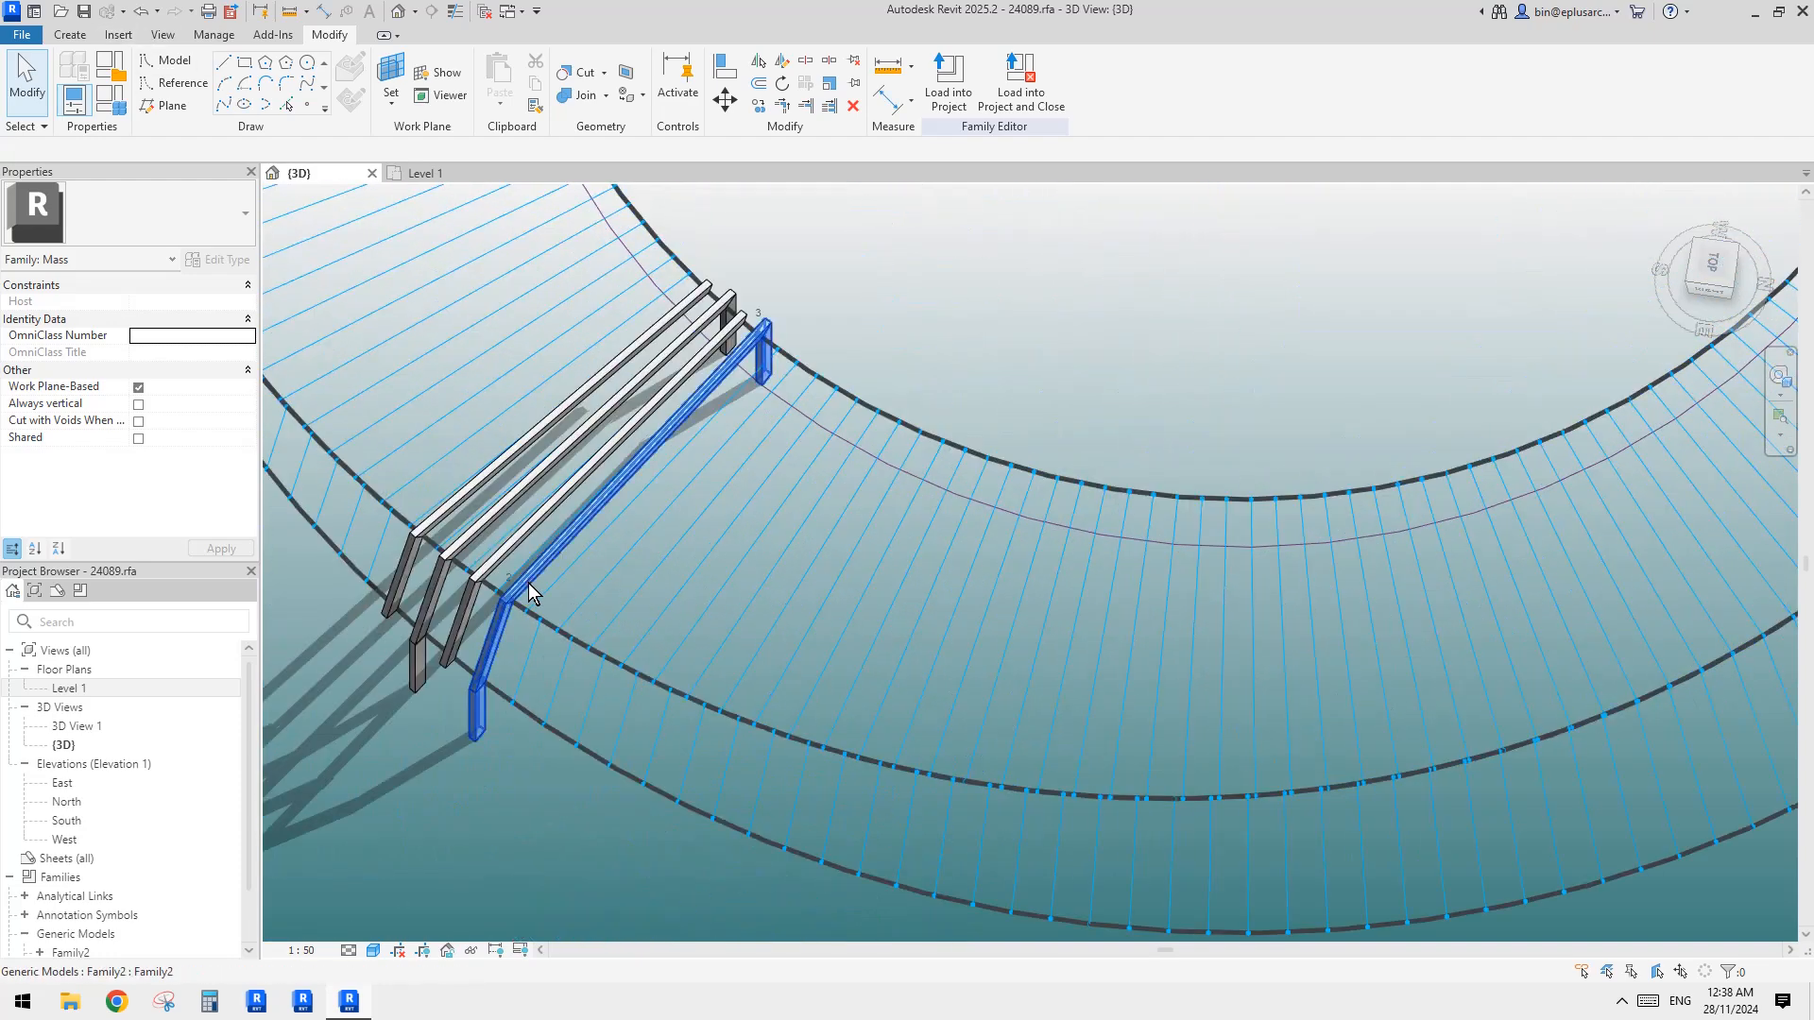
left_click(463, 546, "ctrl")
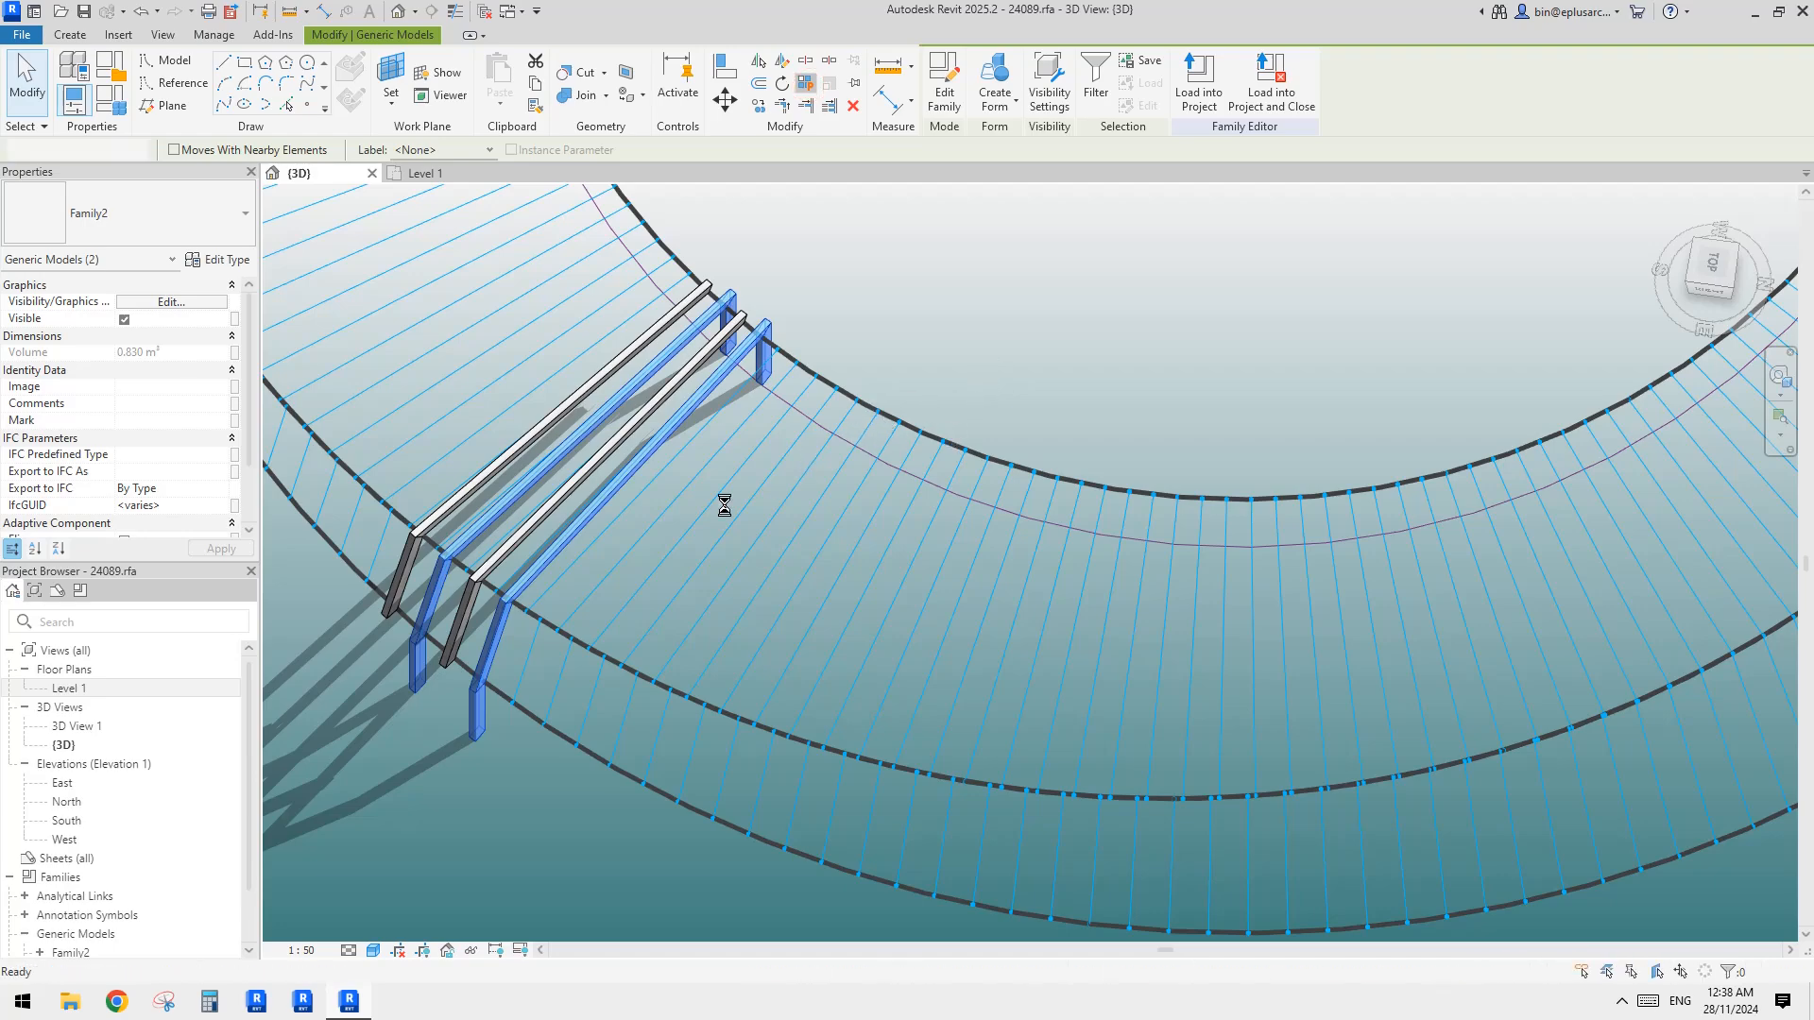
left_click(519, 531)
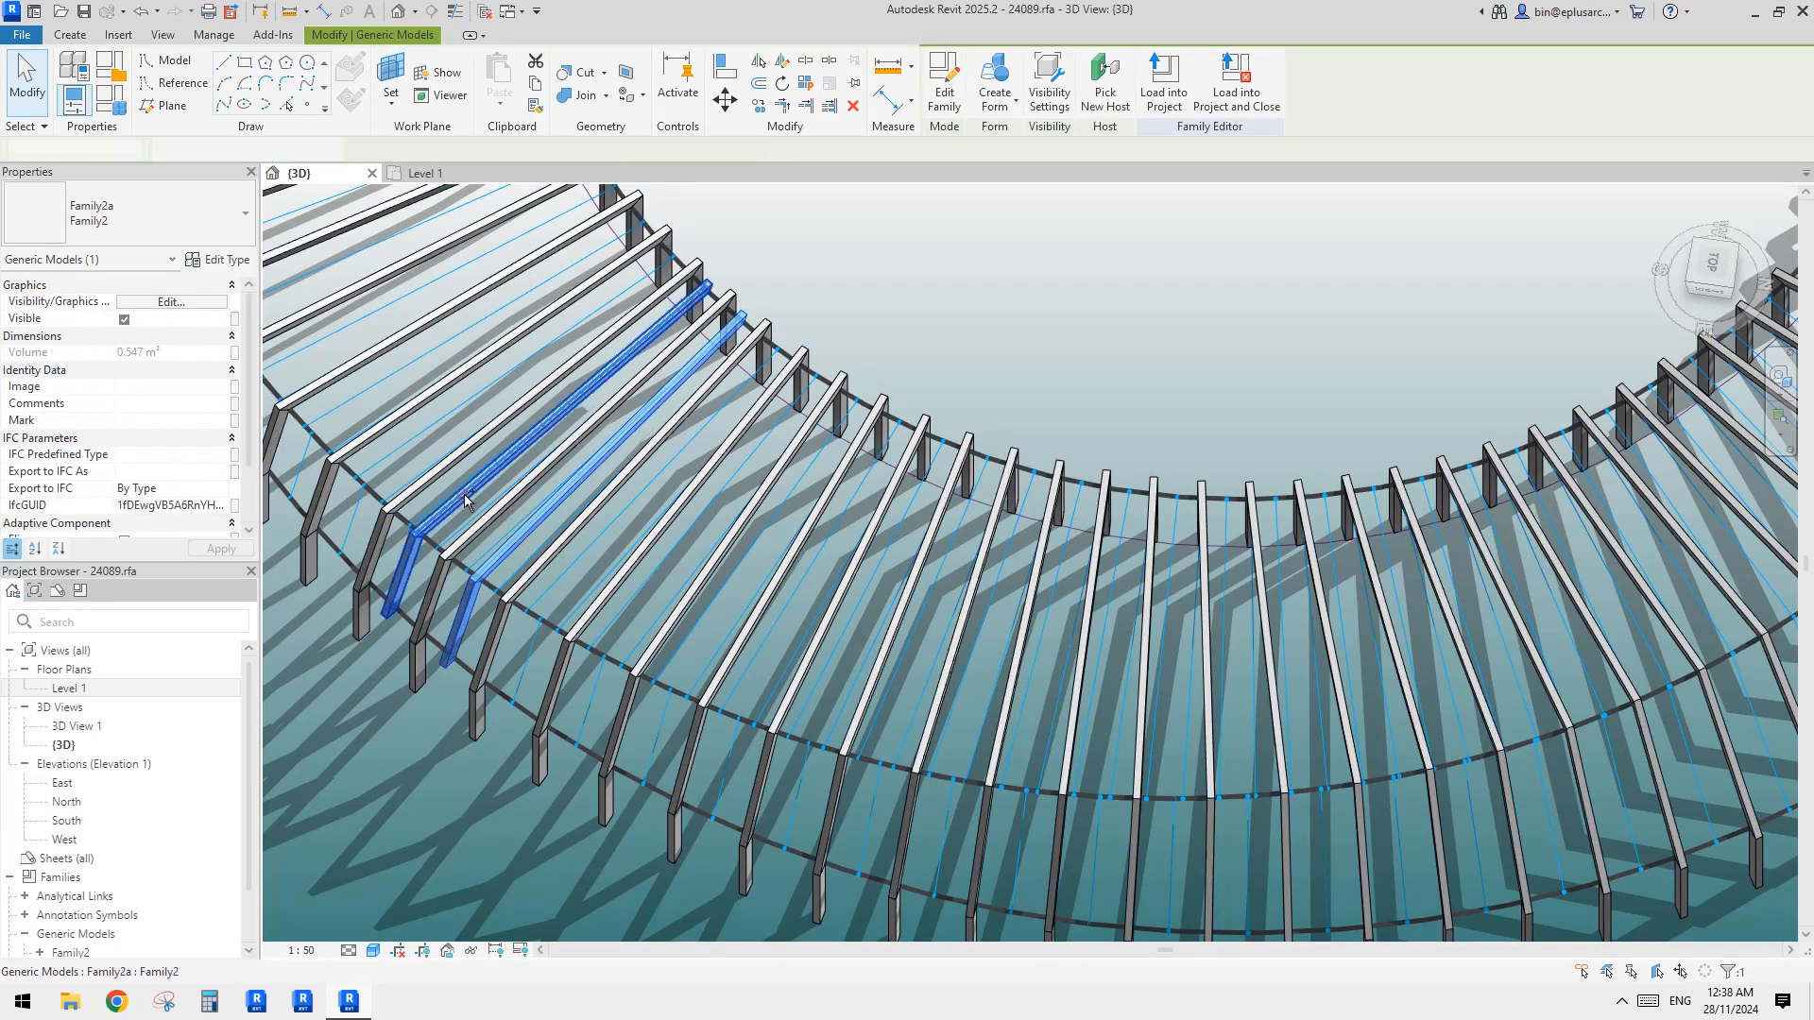
left_click(464, 498, "ctrl")
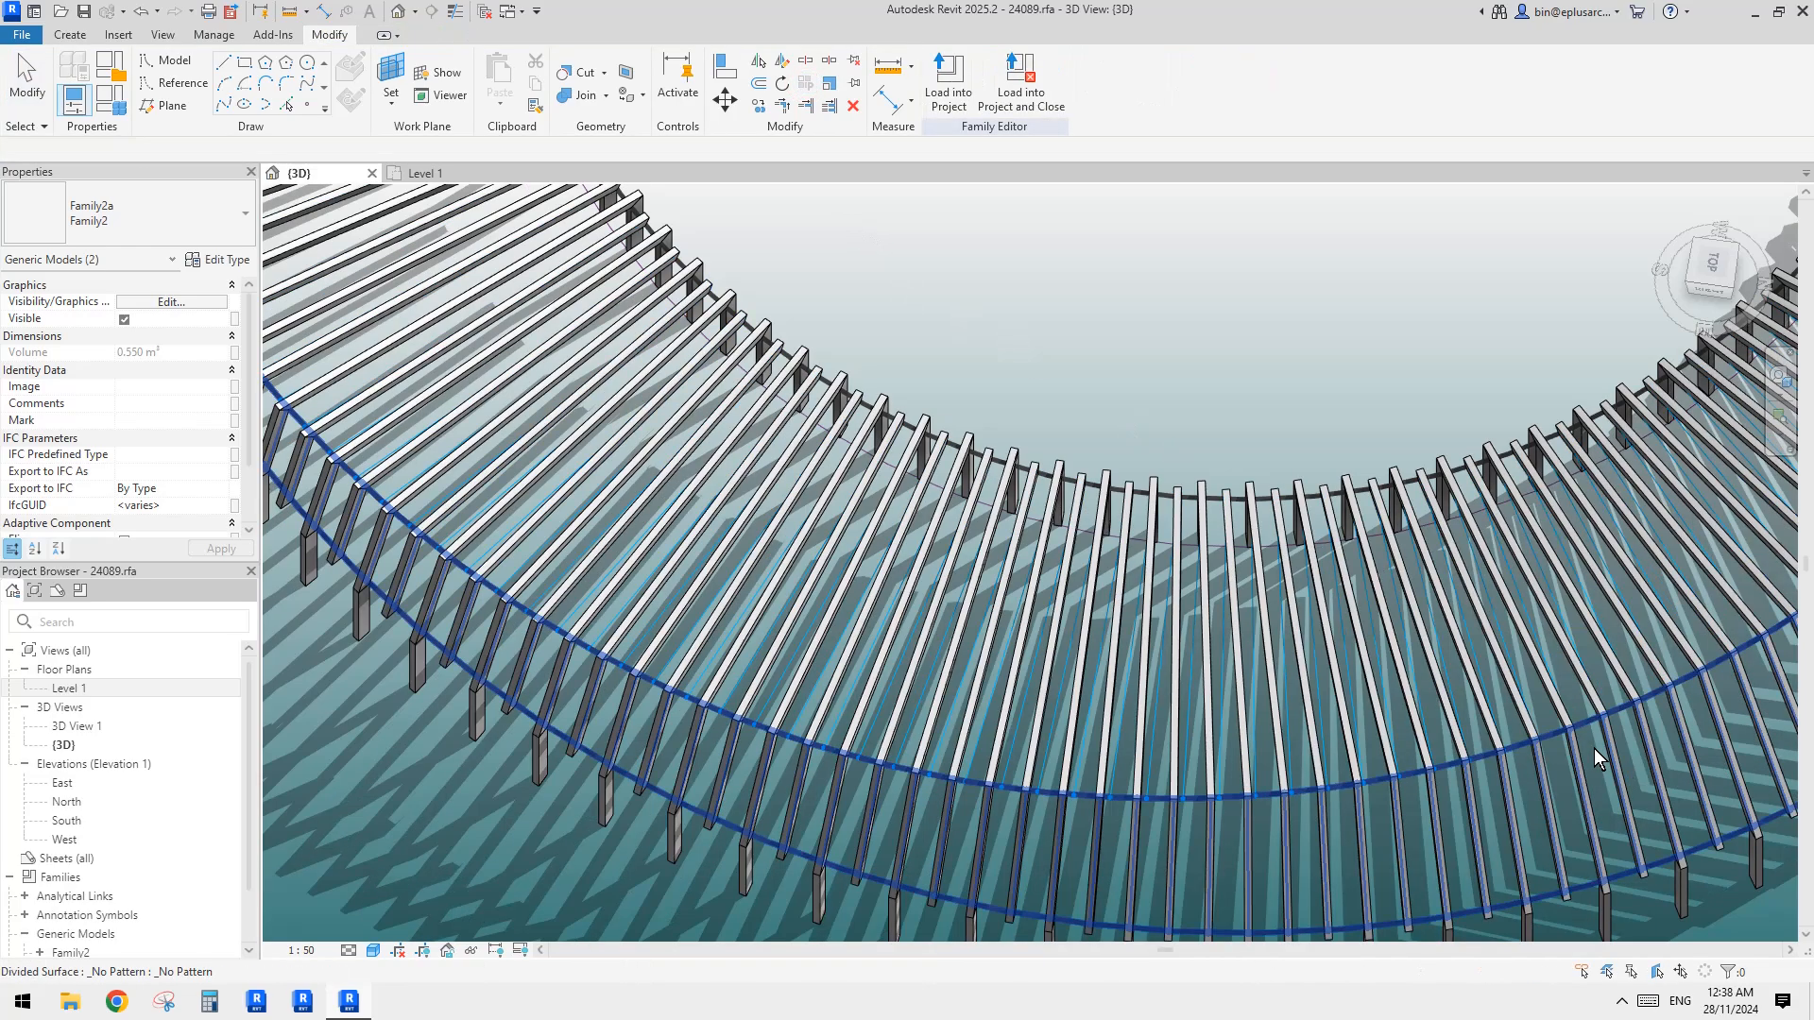
Examine the direction and alternation of the repeated Family2 and Family2a frames around the copied canopy
scroll(1477, 669, "down", 3)
left_click(1712, 264)
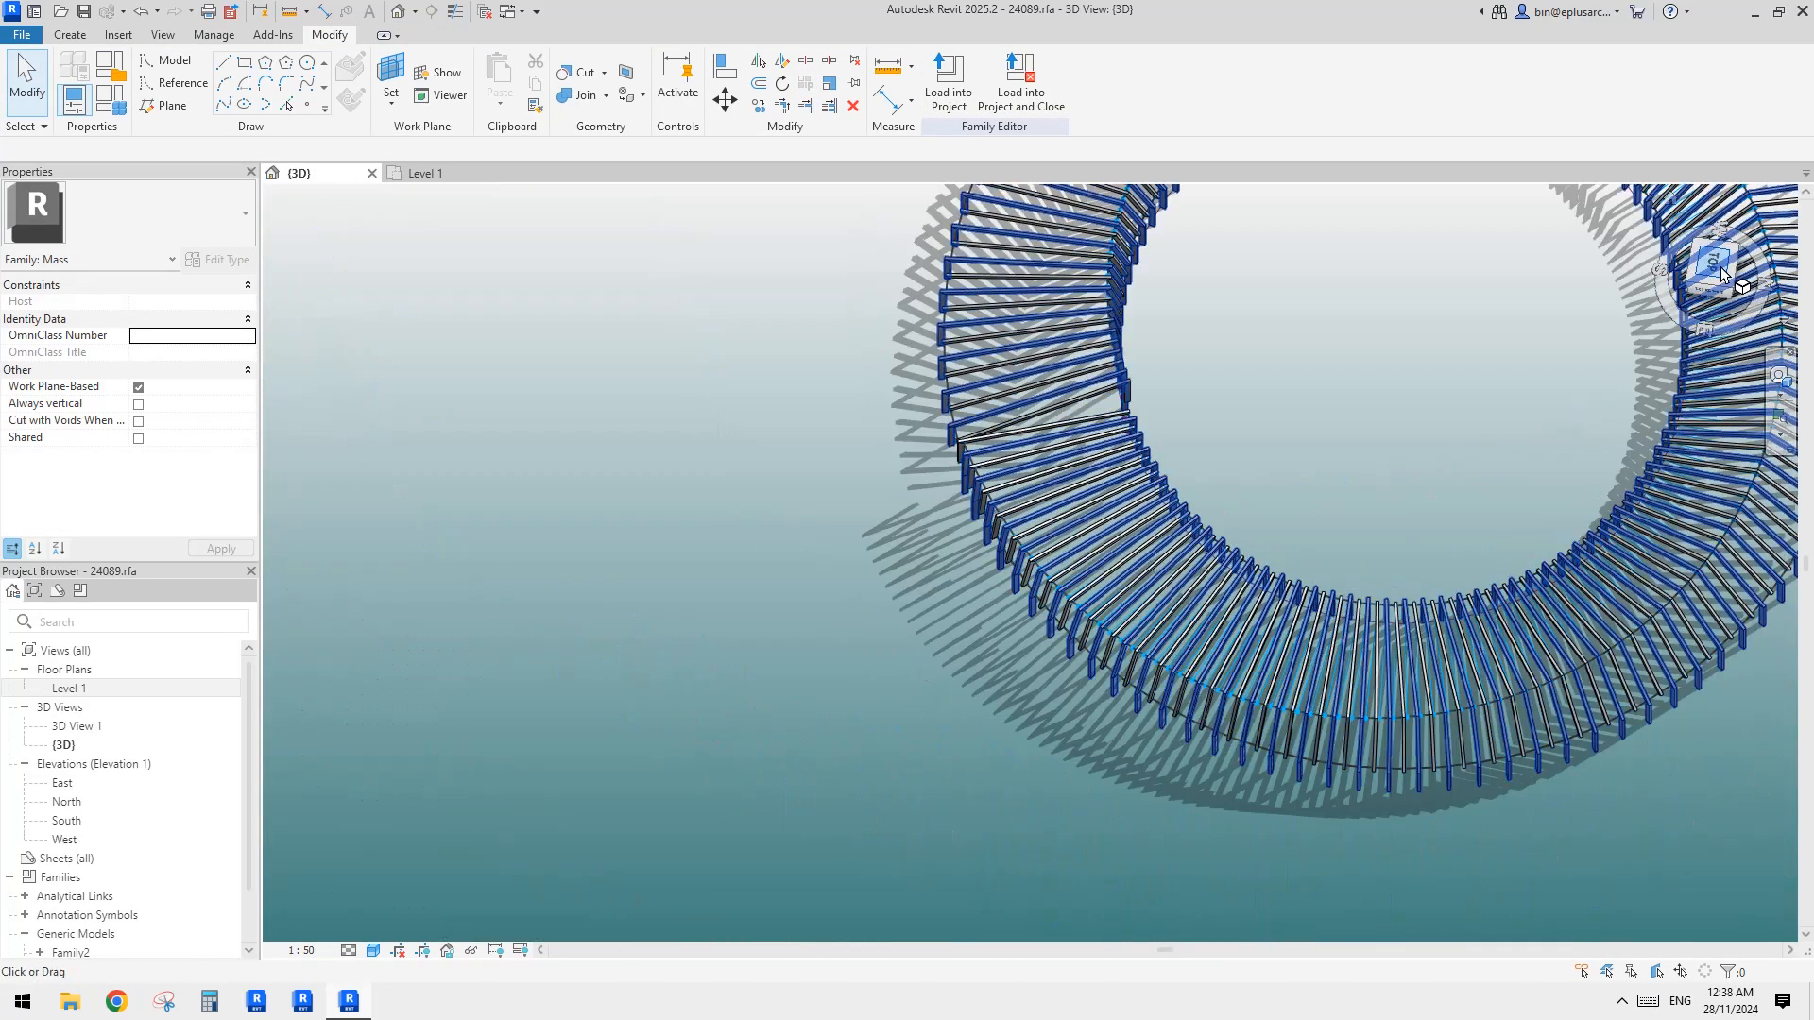
scroll(1196, 599, "up", 10)
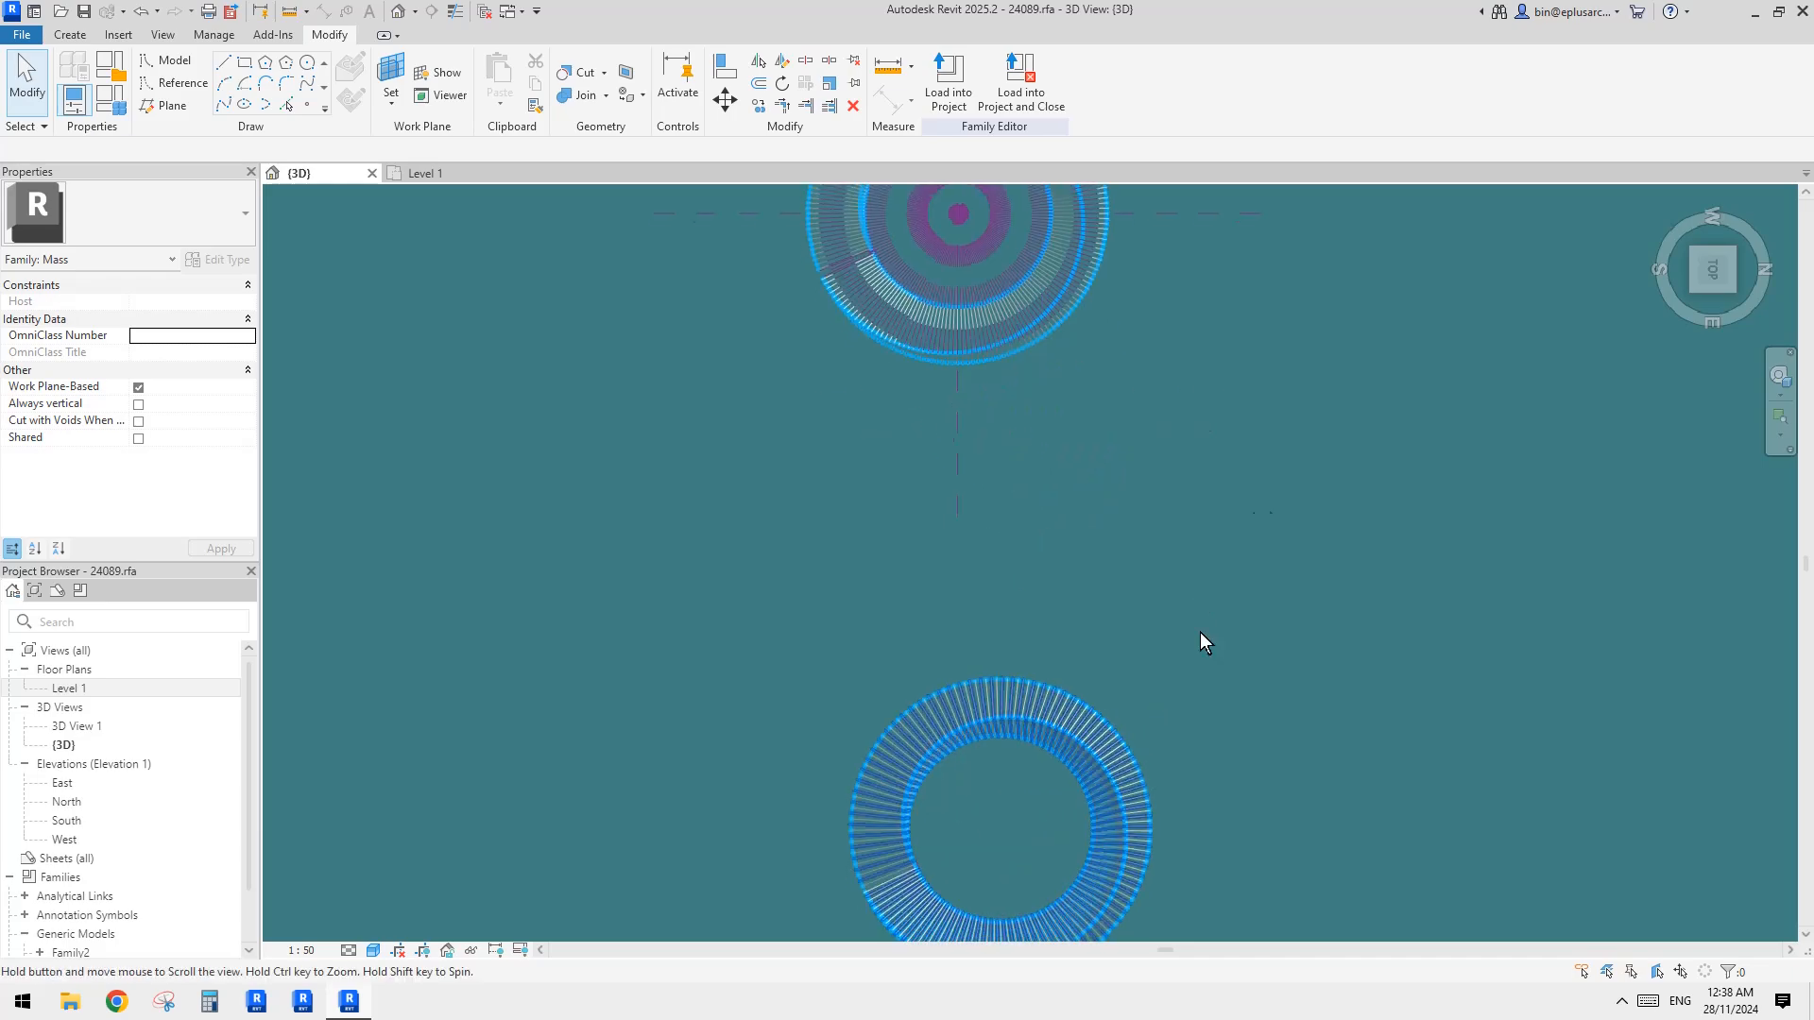
scroll(1236, 376, "down", 6)
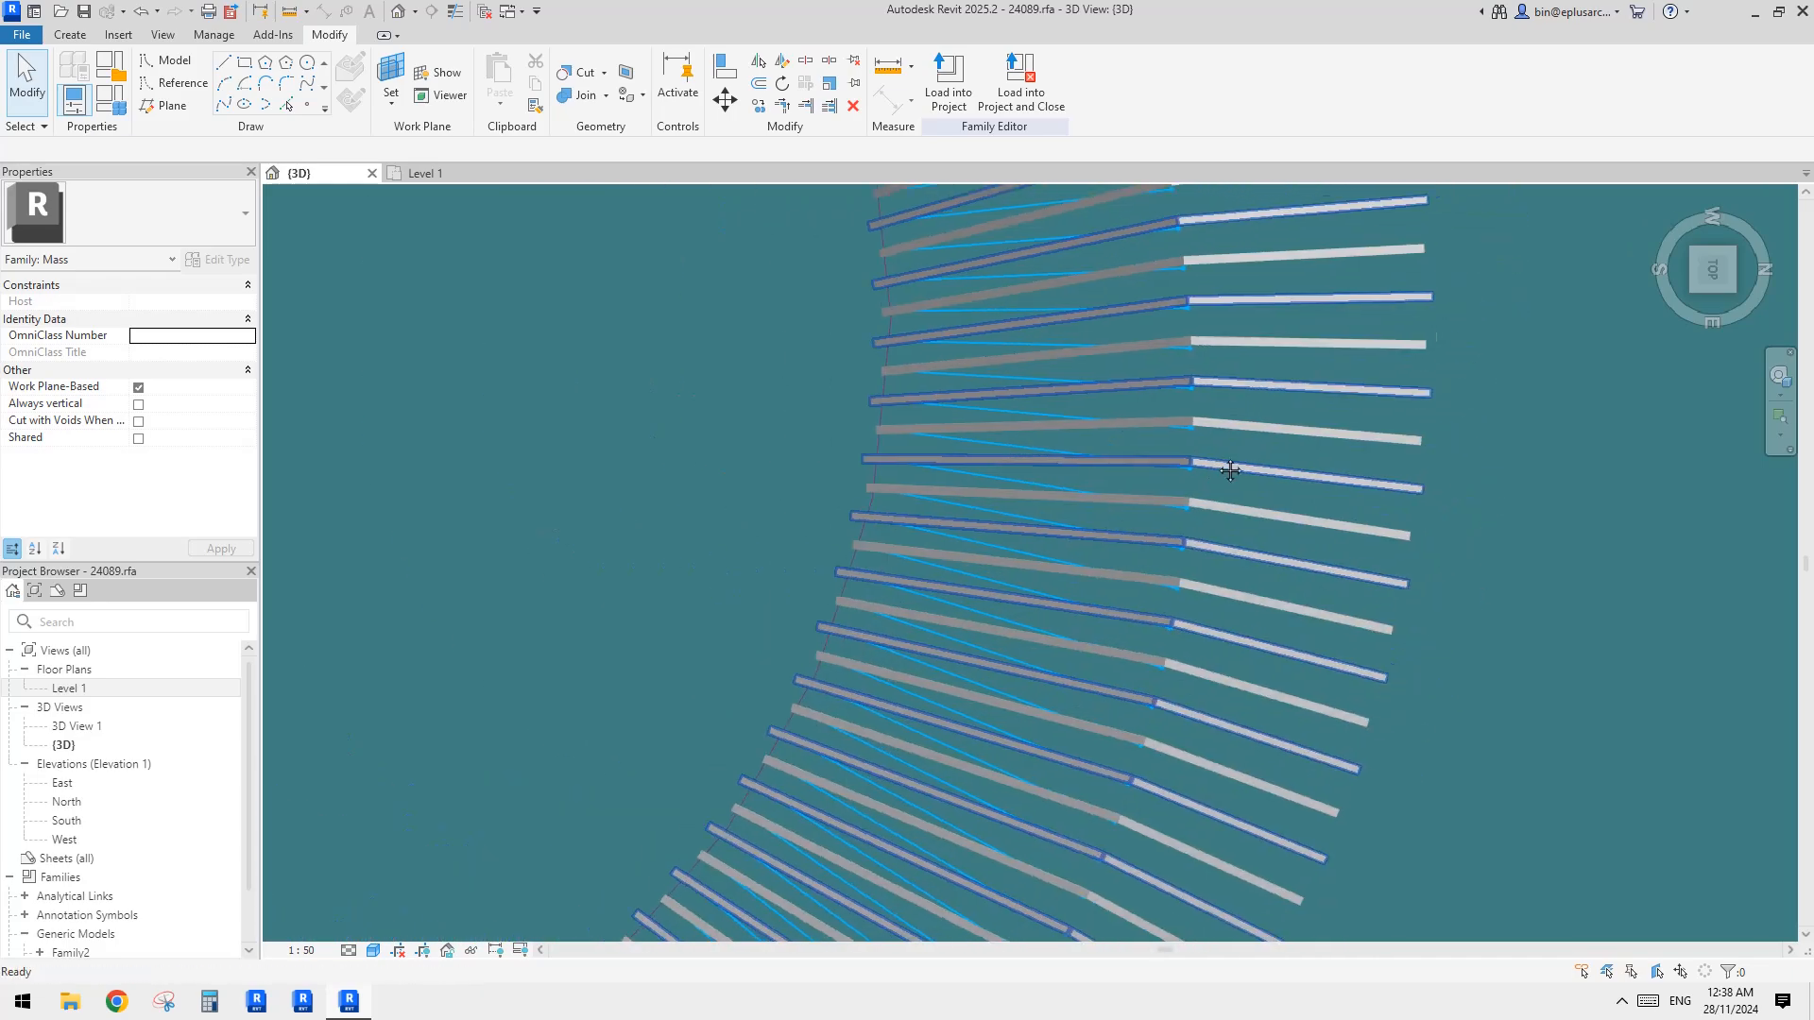
scroll(1231, 461, "up", 3)
scroll(1228, 463, "up", 4)
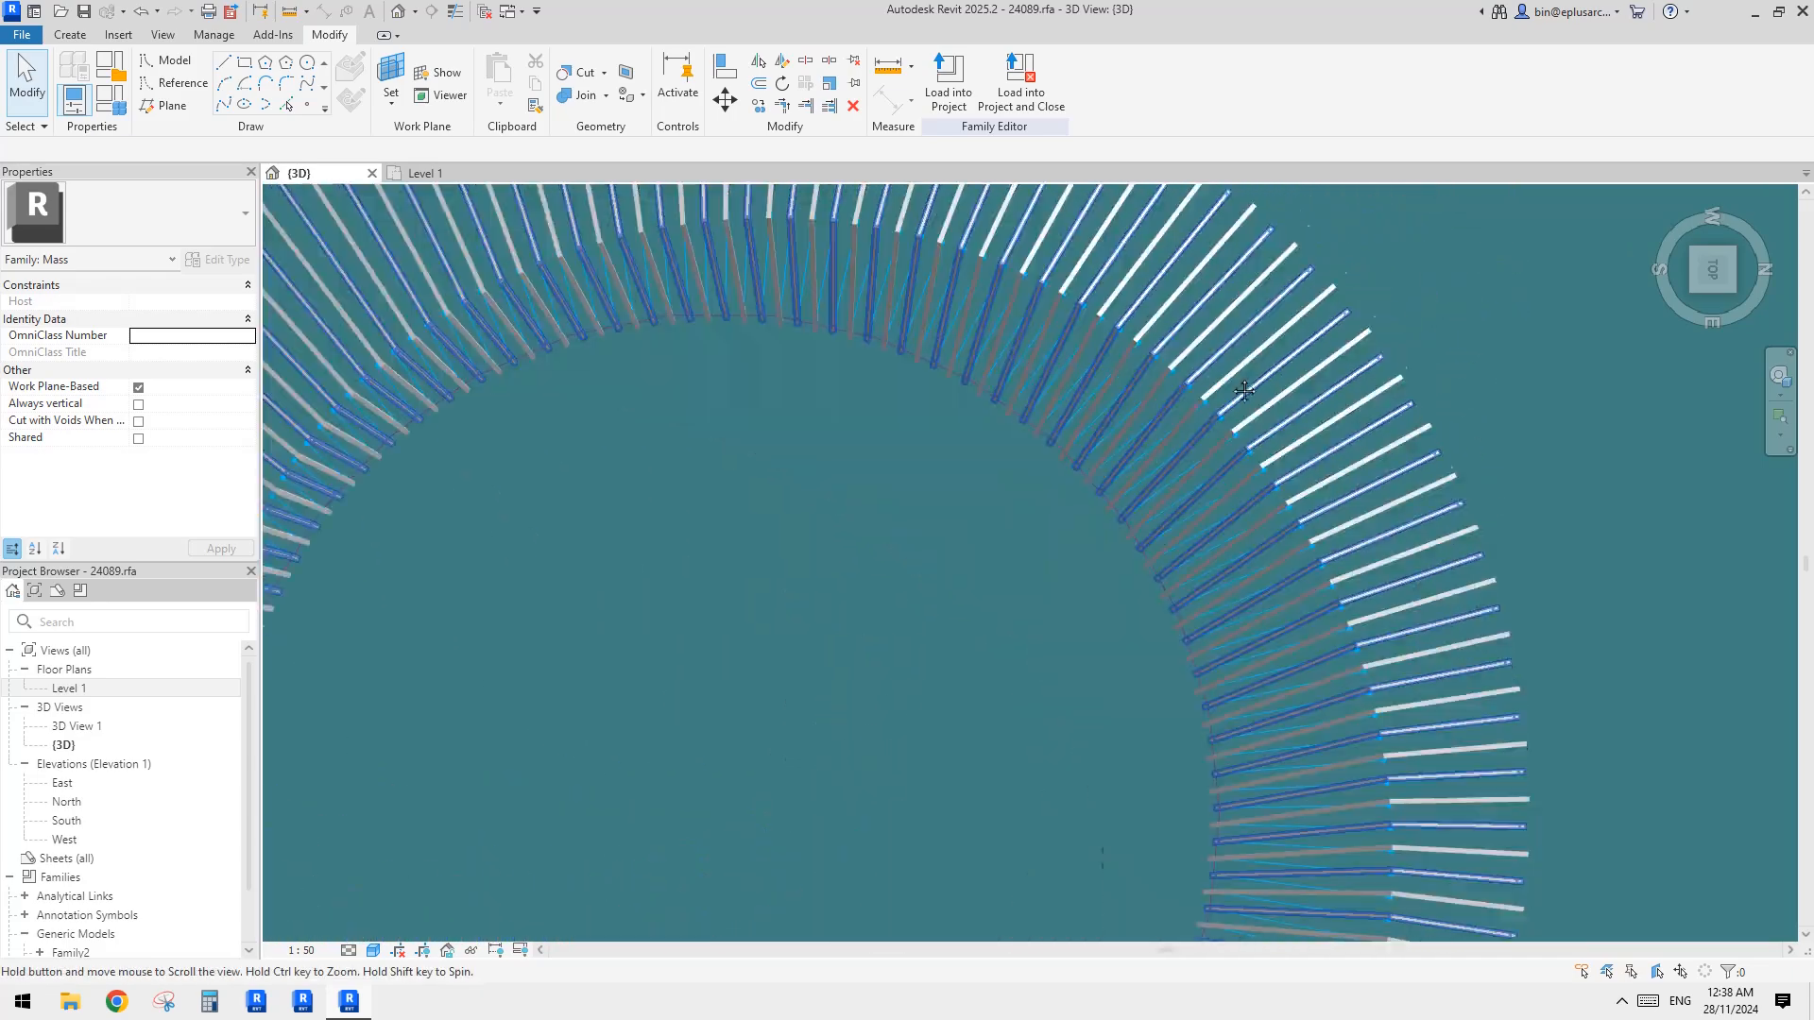
left_click(1211, 463)
scroll(1198, 487, "down", 3)
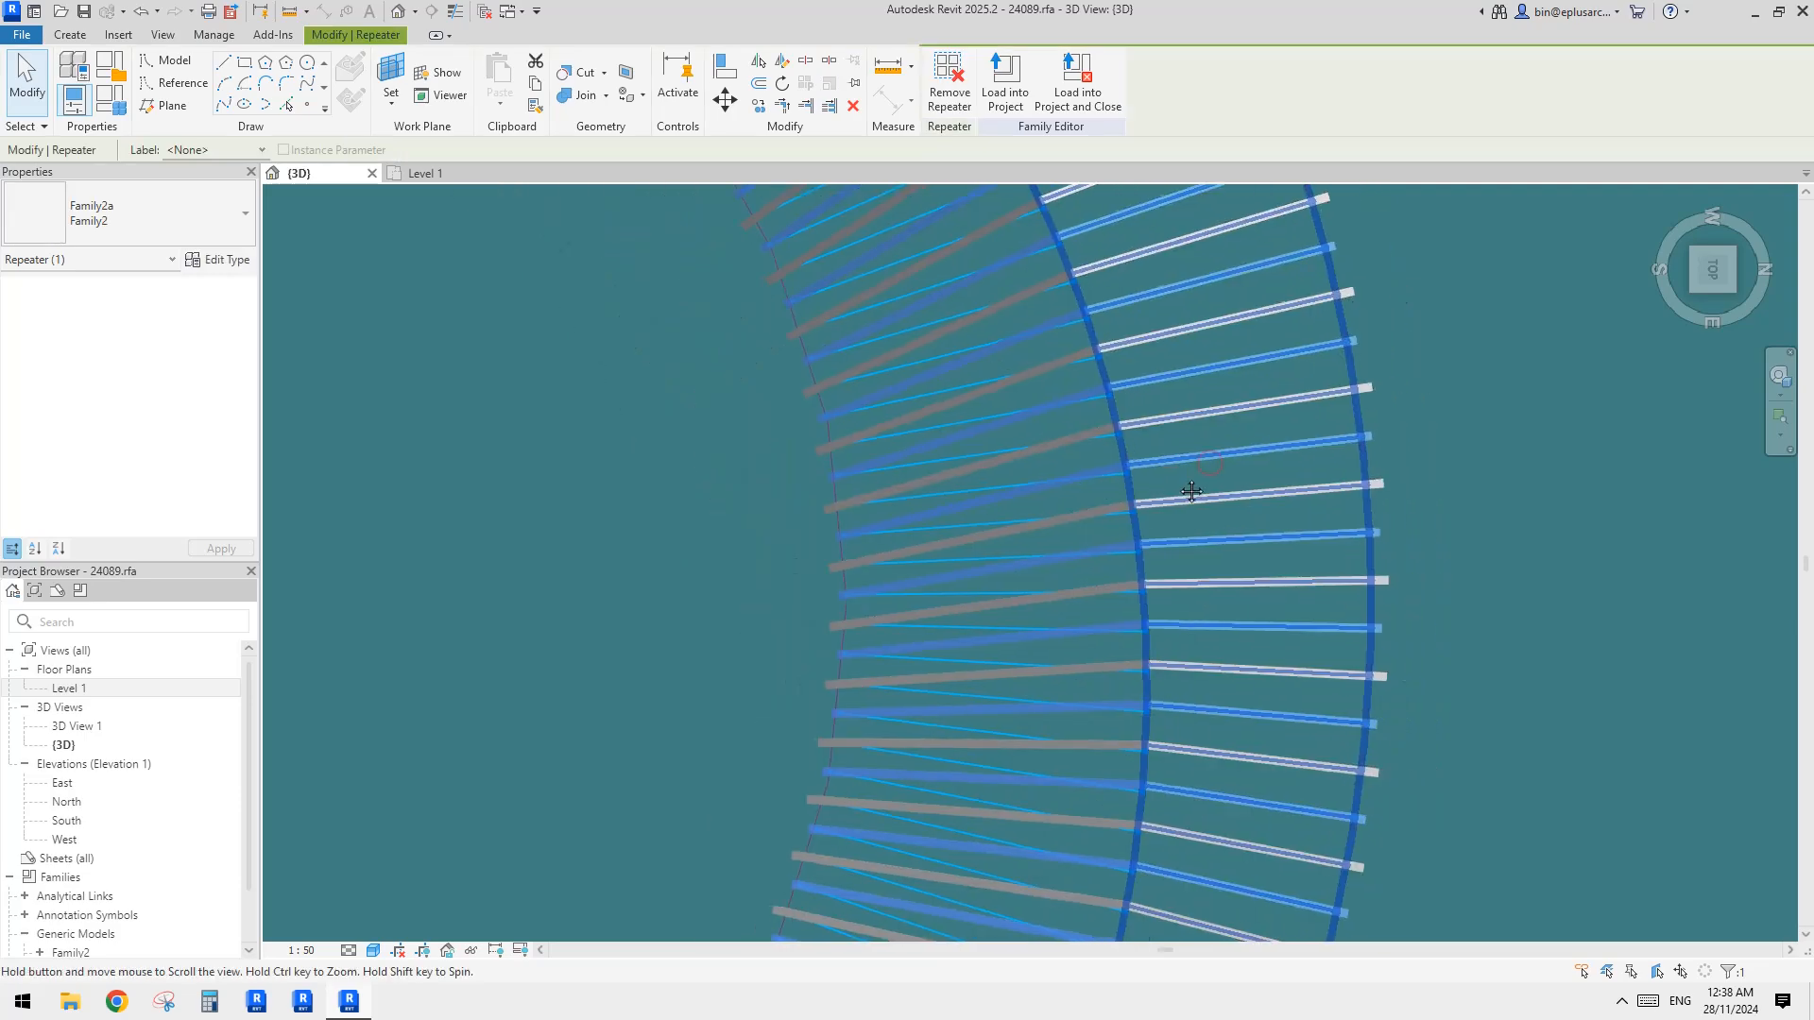
scroll(1152, 503, "up", 3)
key("Escape")
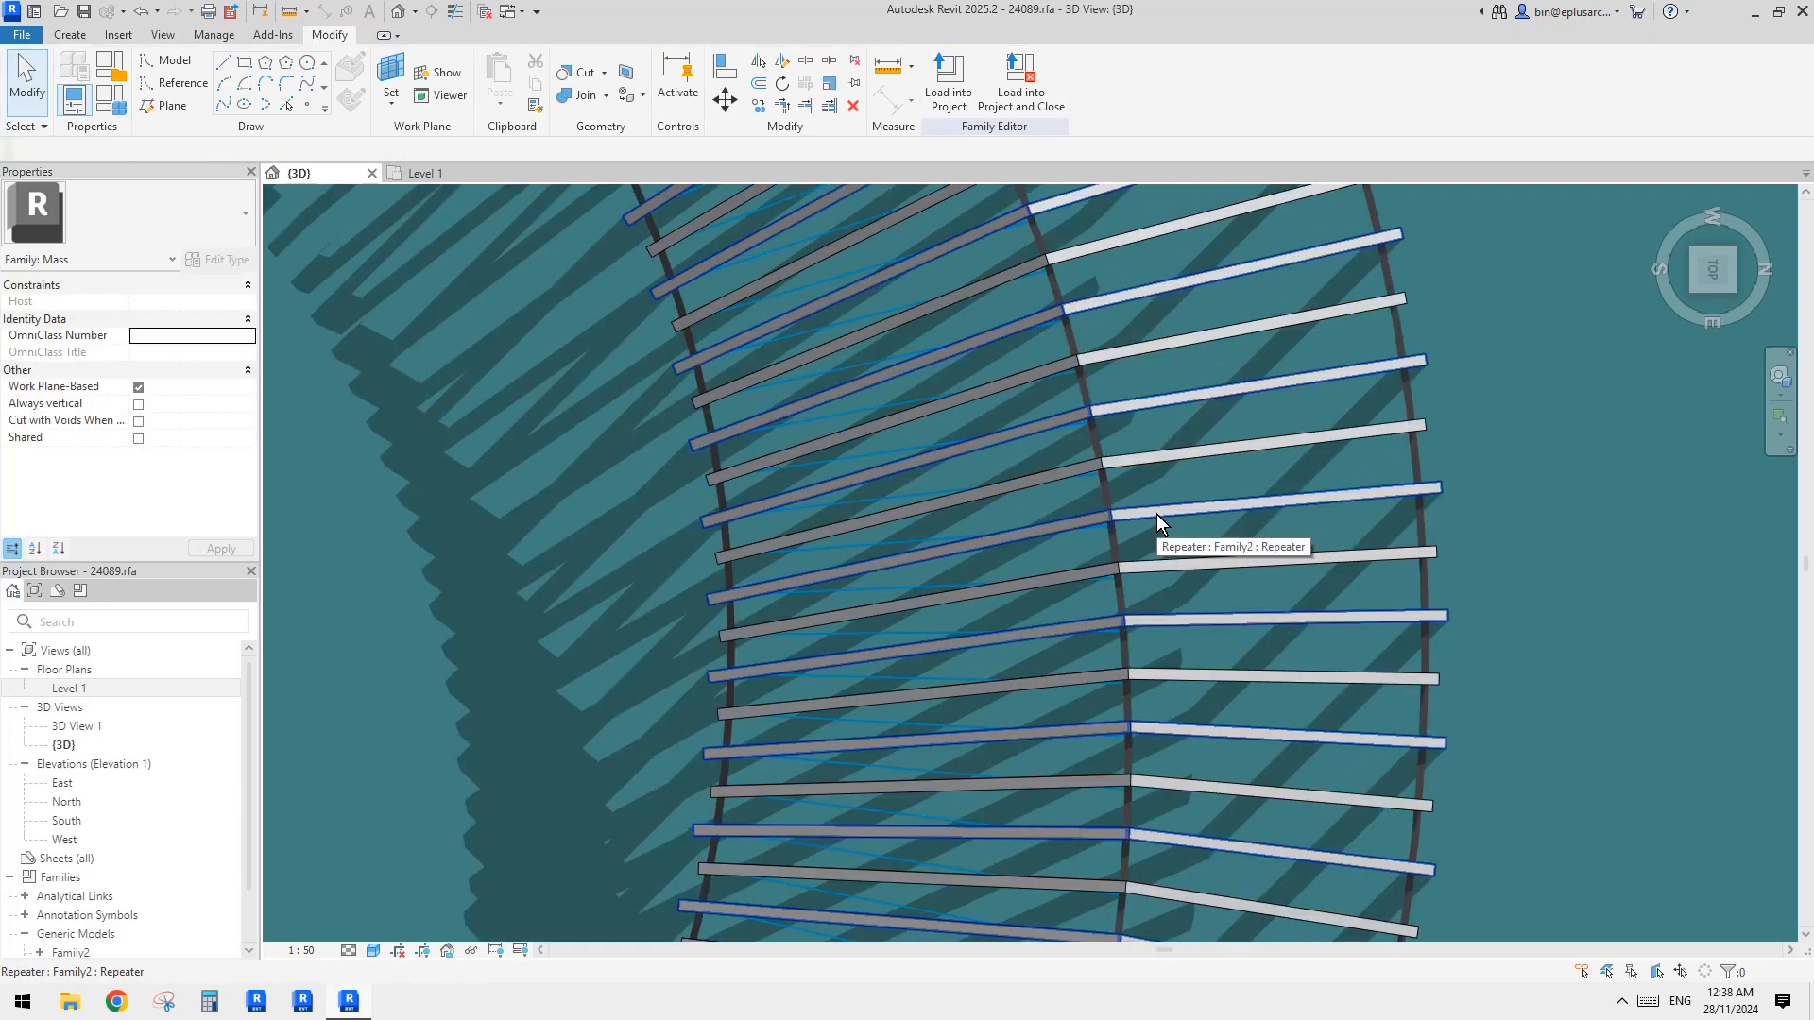
left_click(1156, 514)
scroll(1159, 514, "down", 5)
mouse_move(1187, 539)
middle_mouse_down("shift")
mouse_move(1081, 197)
mouse_move(1153, 542)
middle_mouse_up("shift")
scroll(1154, 542, "up", 5)
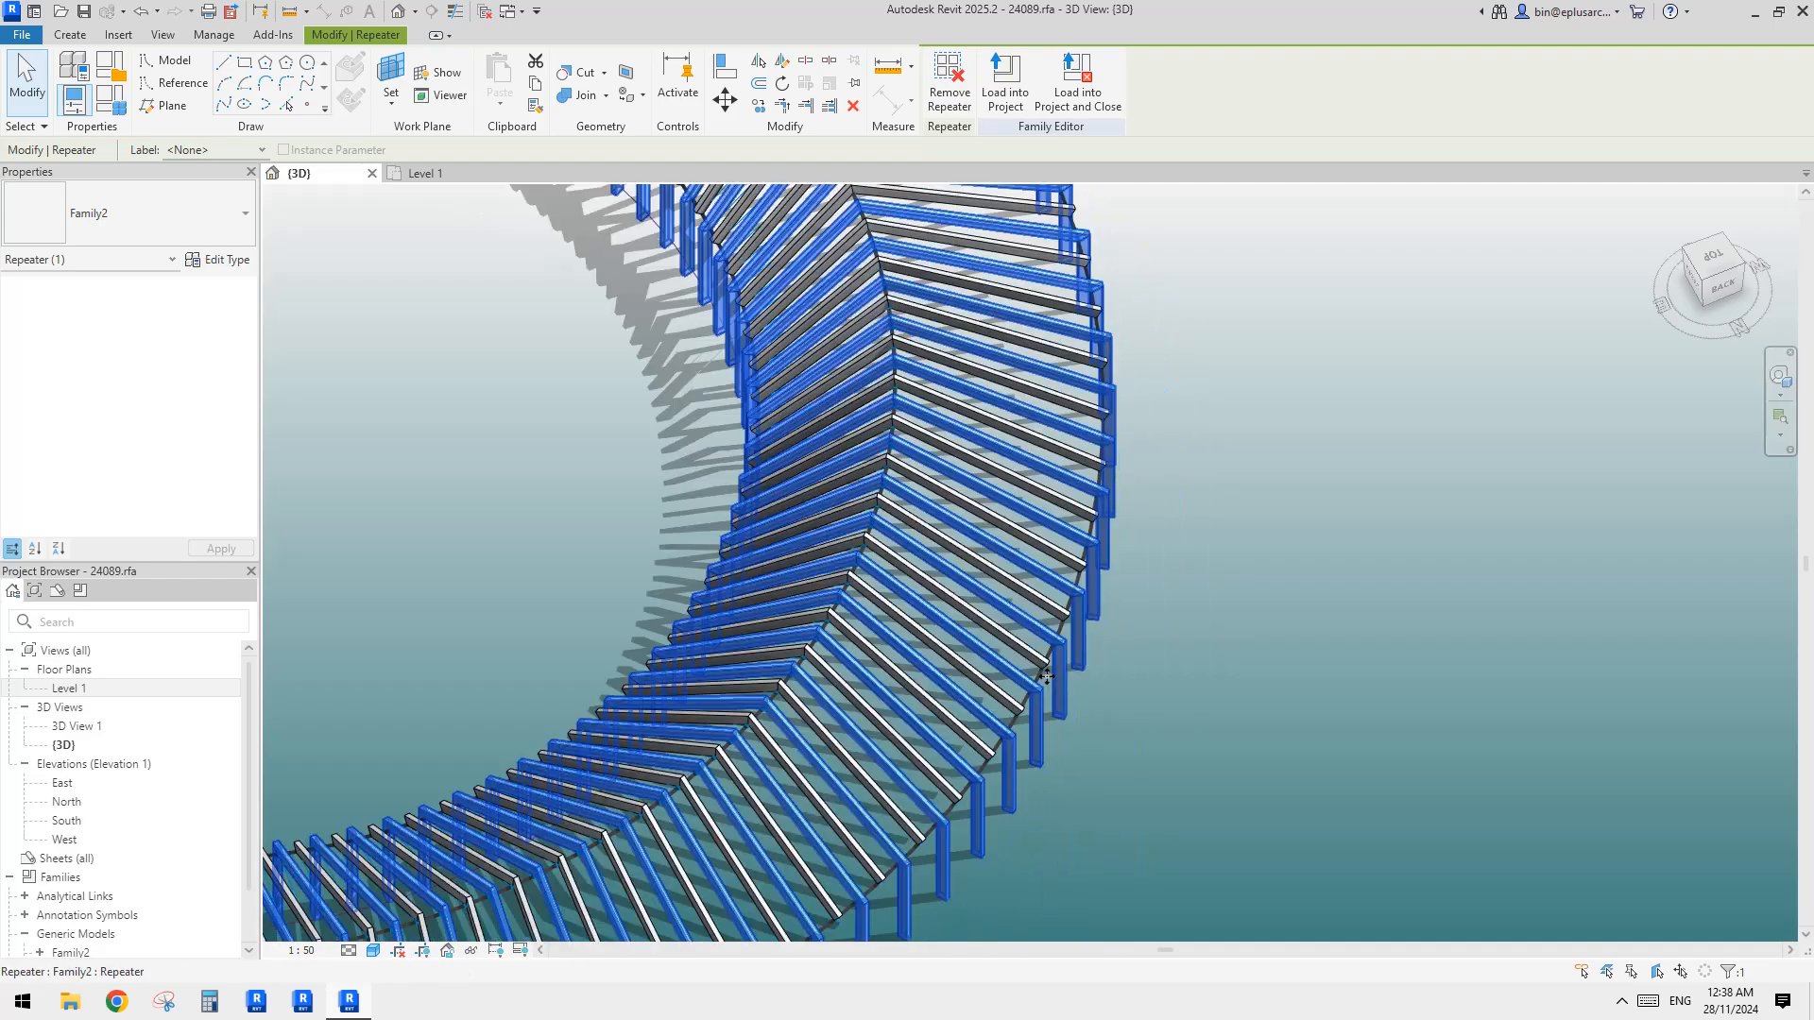
Open the Family2 frame family for editing from a single repeated component on the copied canopy
key("Escape")
key("Tab")
left_click(1036, 705)
scroll(941, 639, "down", 1)
middle_click_drag(939, 632, 921, 244)
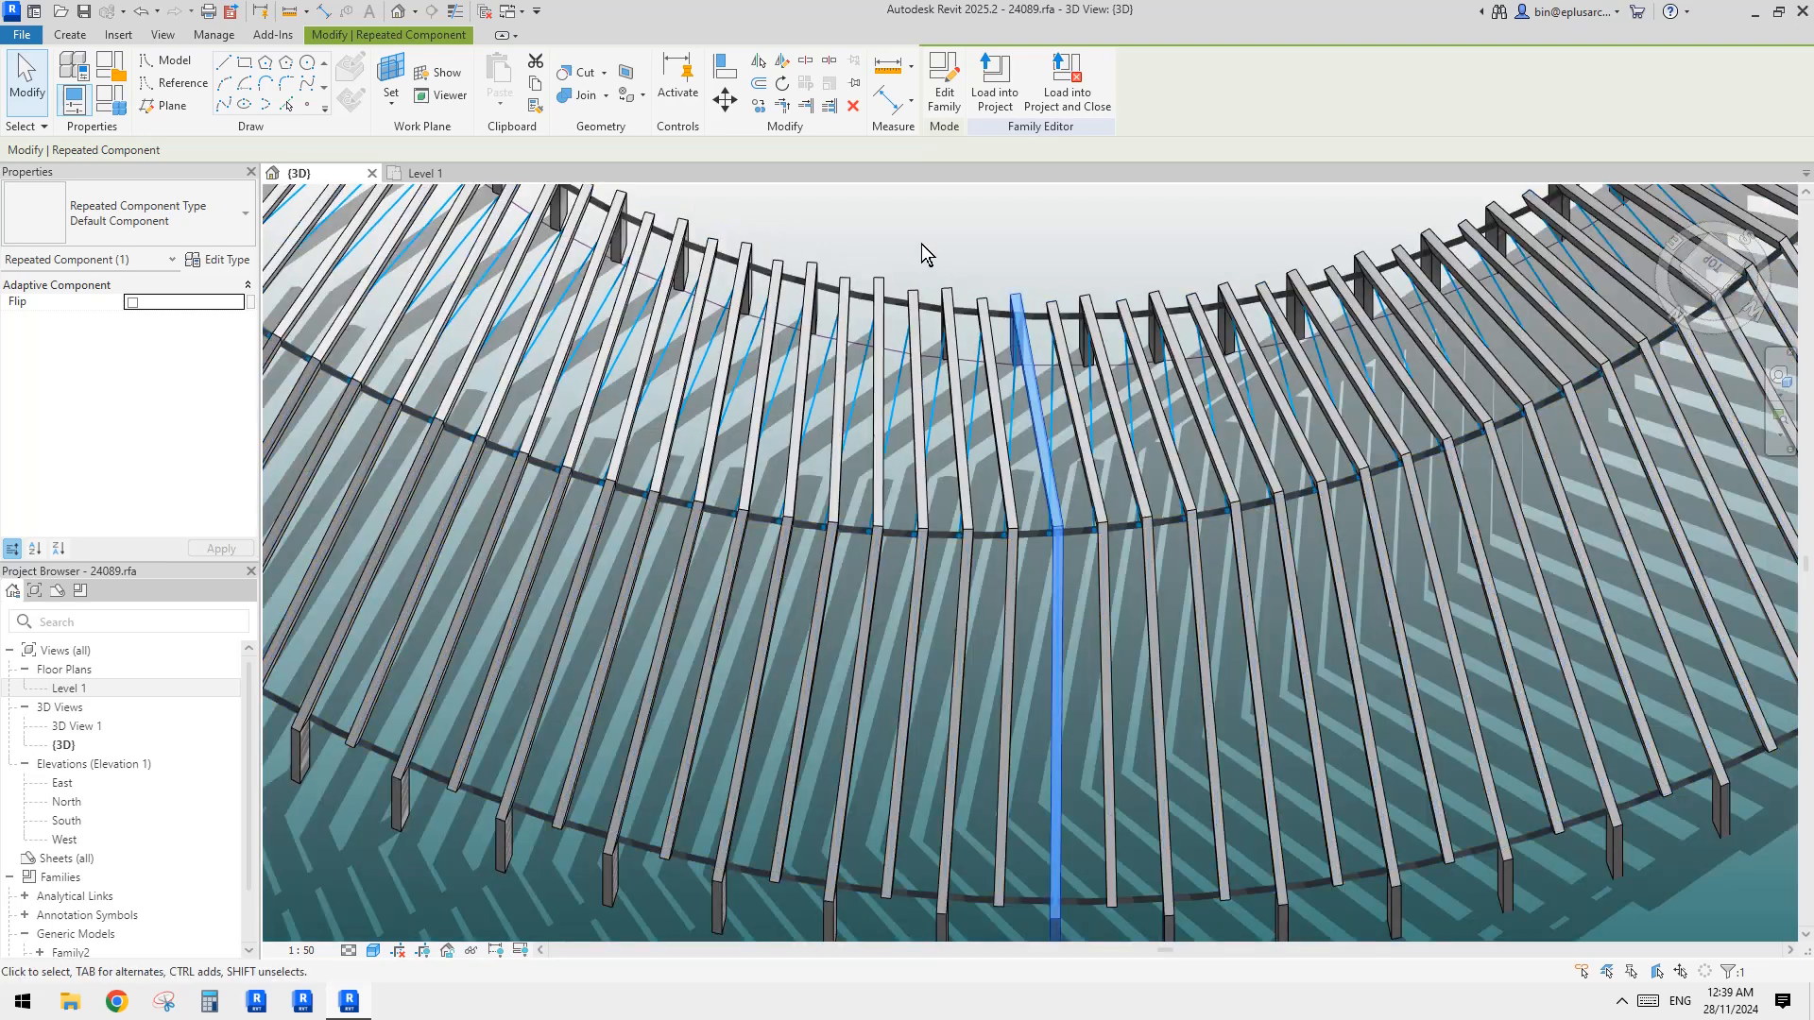
left_click(941, 94)
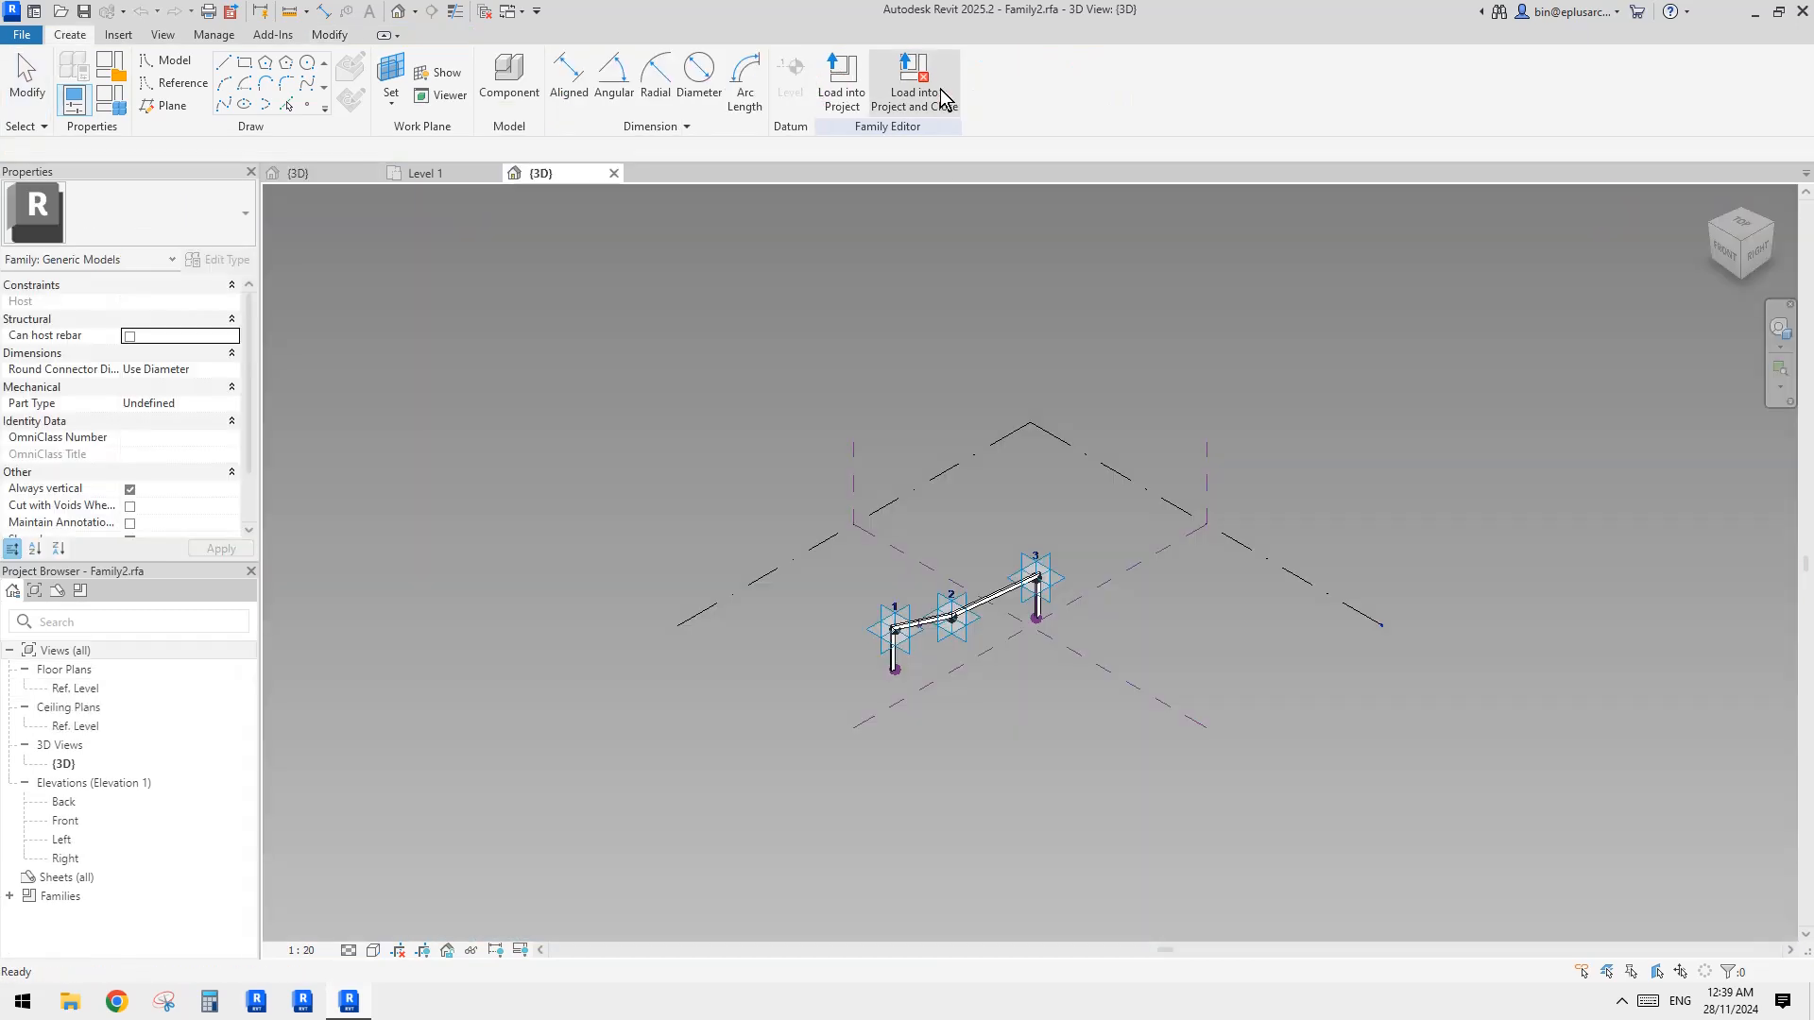
Raise the middle adaptive point 2 of the frame well above its two end points
scroll(974, 586, "up", 4)
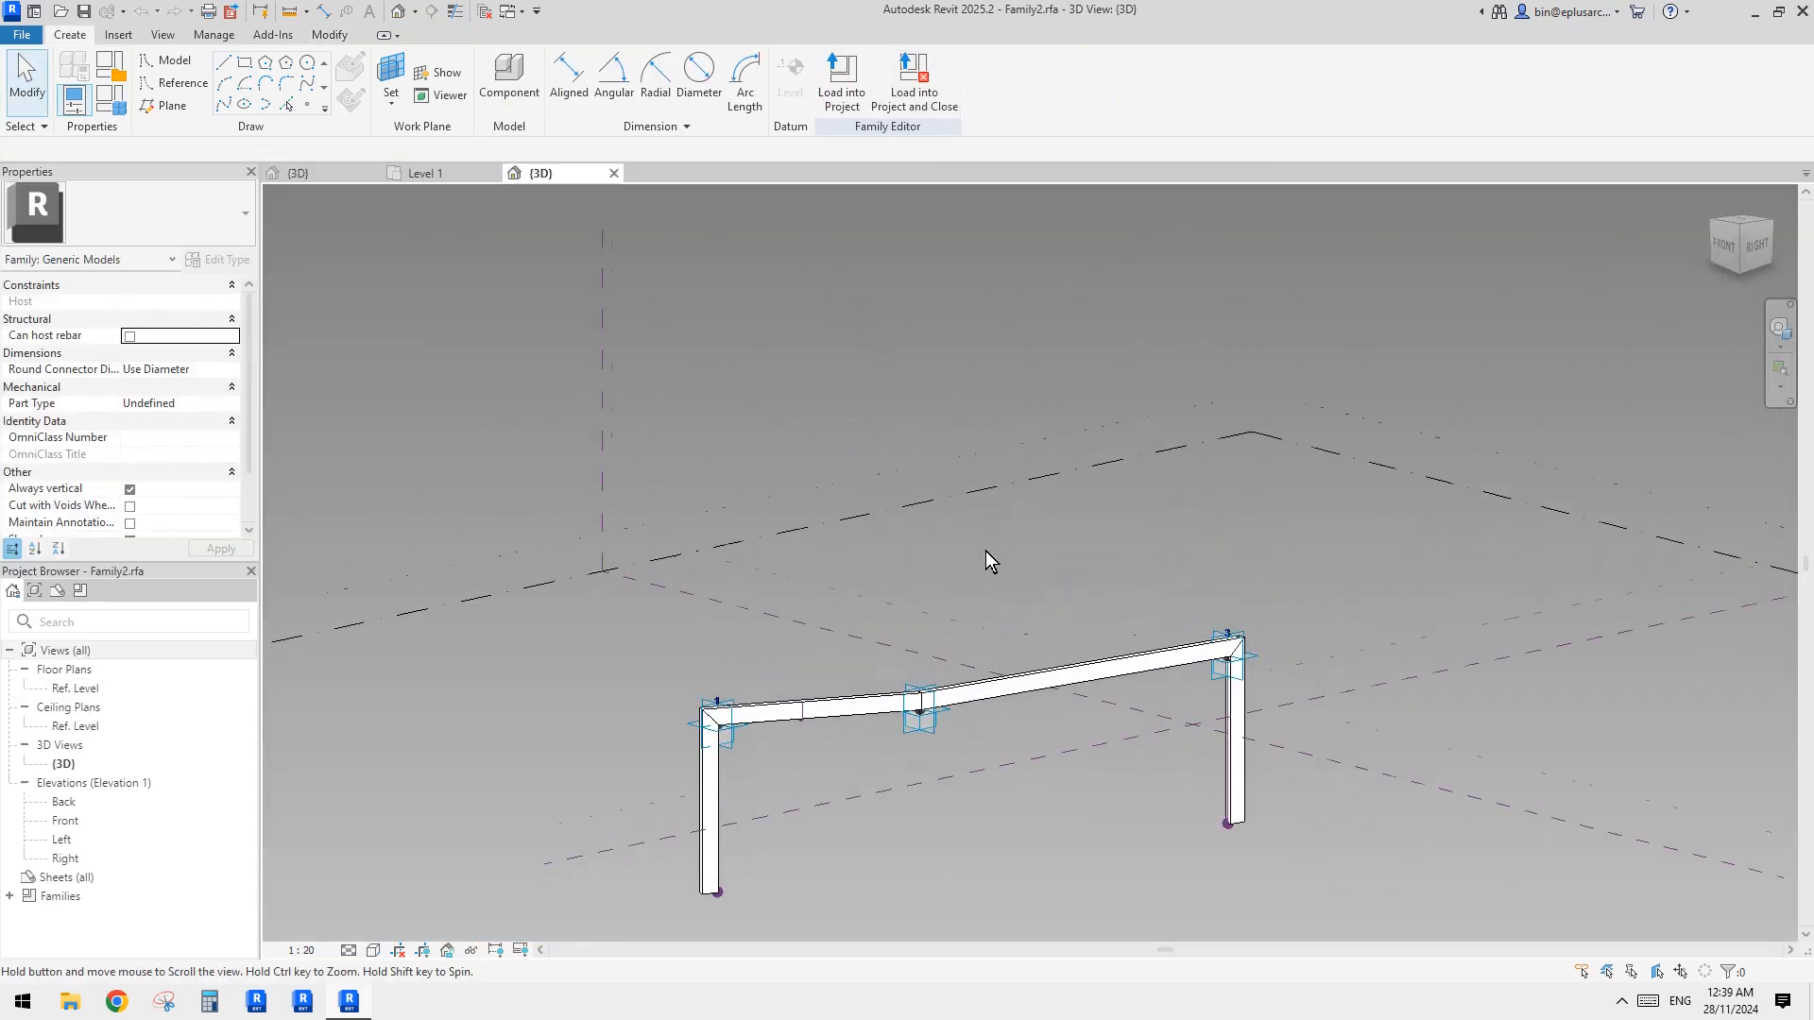
left_click(963, 629)
scroll(960, 635, "up", 2)
left_click_drag(936, 561, 937, 386)
middle_click_drag(941, 393, 844, 335, "shift")
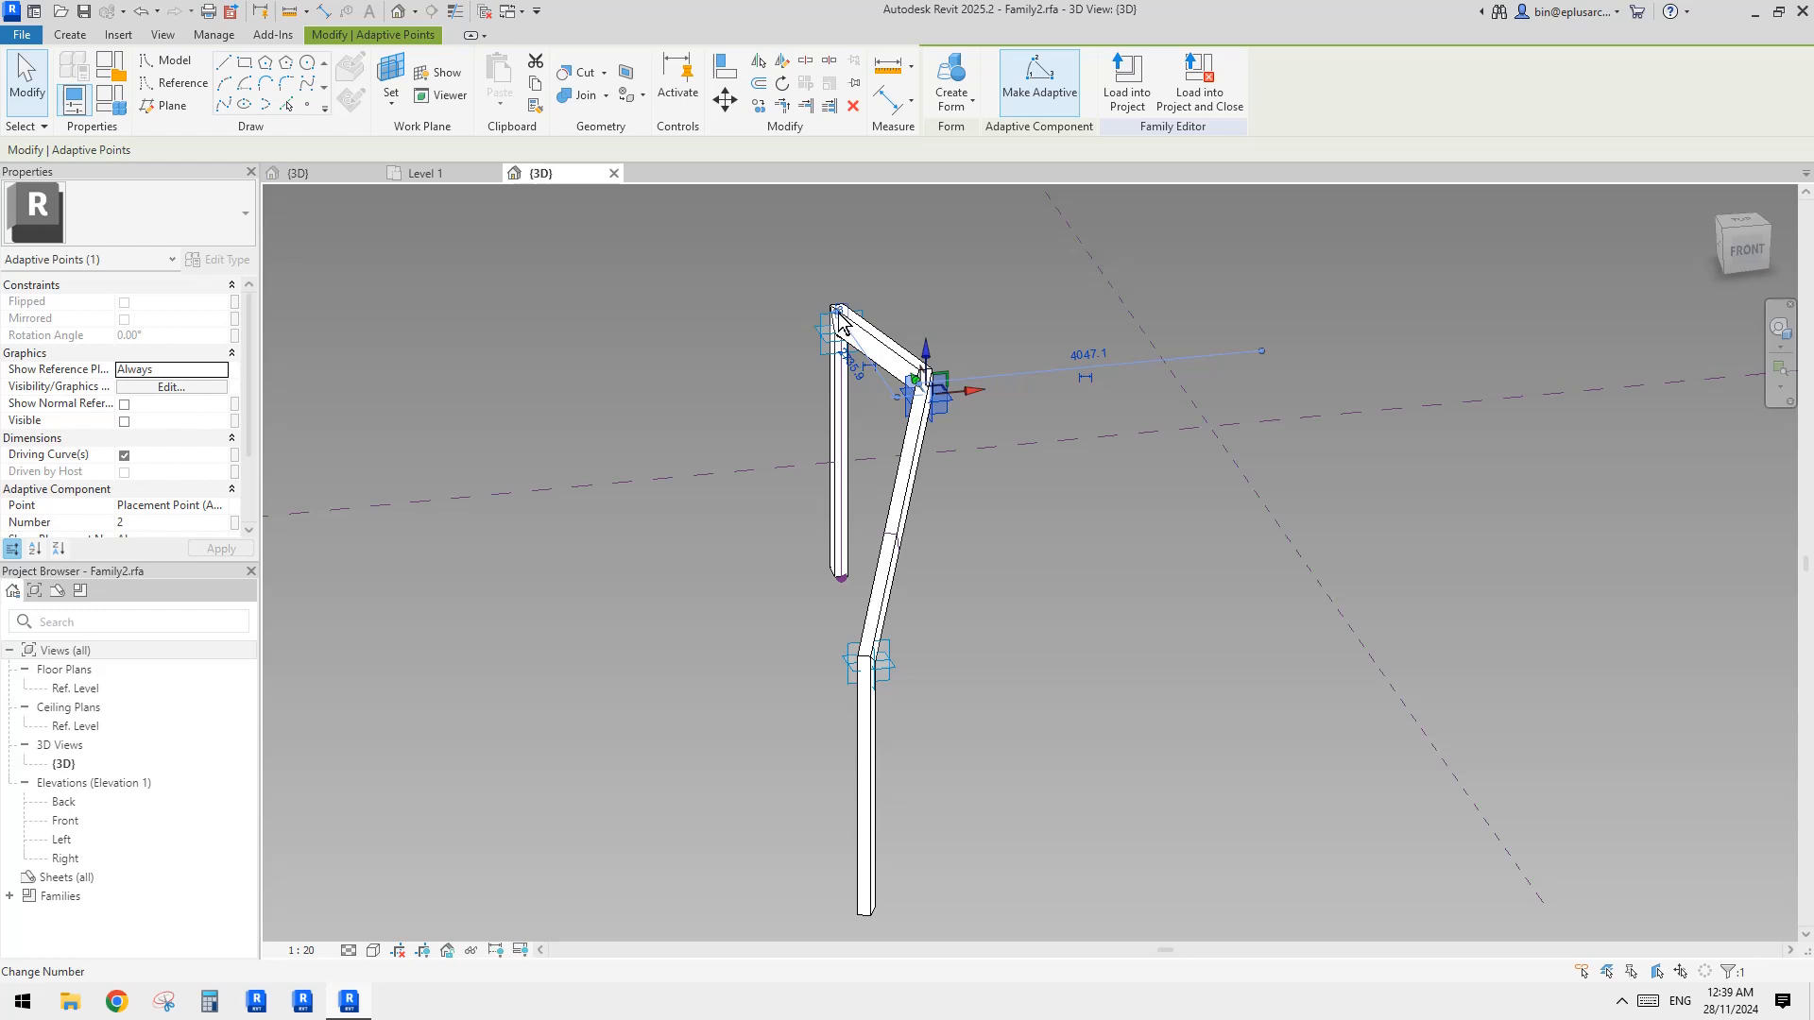
middle_click_drag(960, 536, 711, 590, "shift")
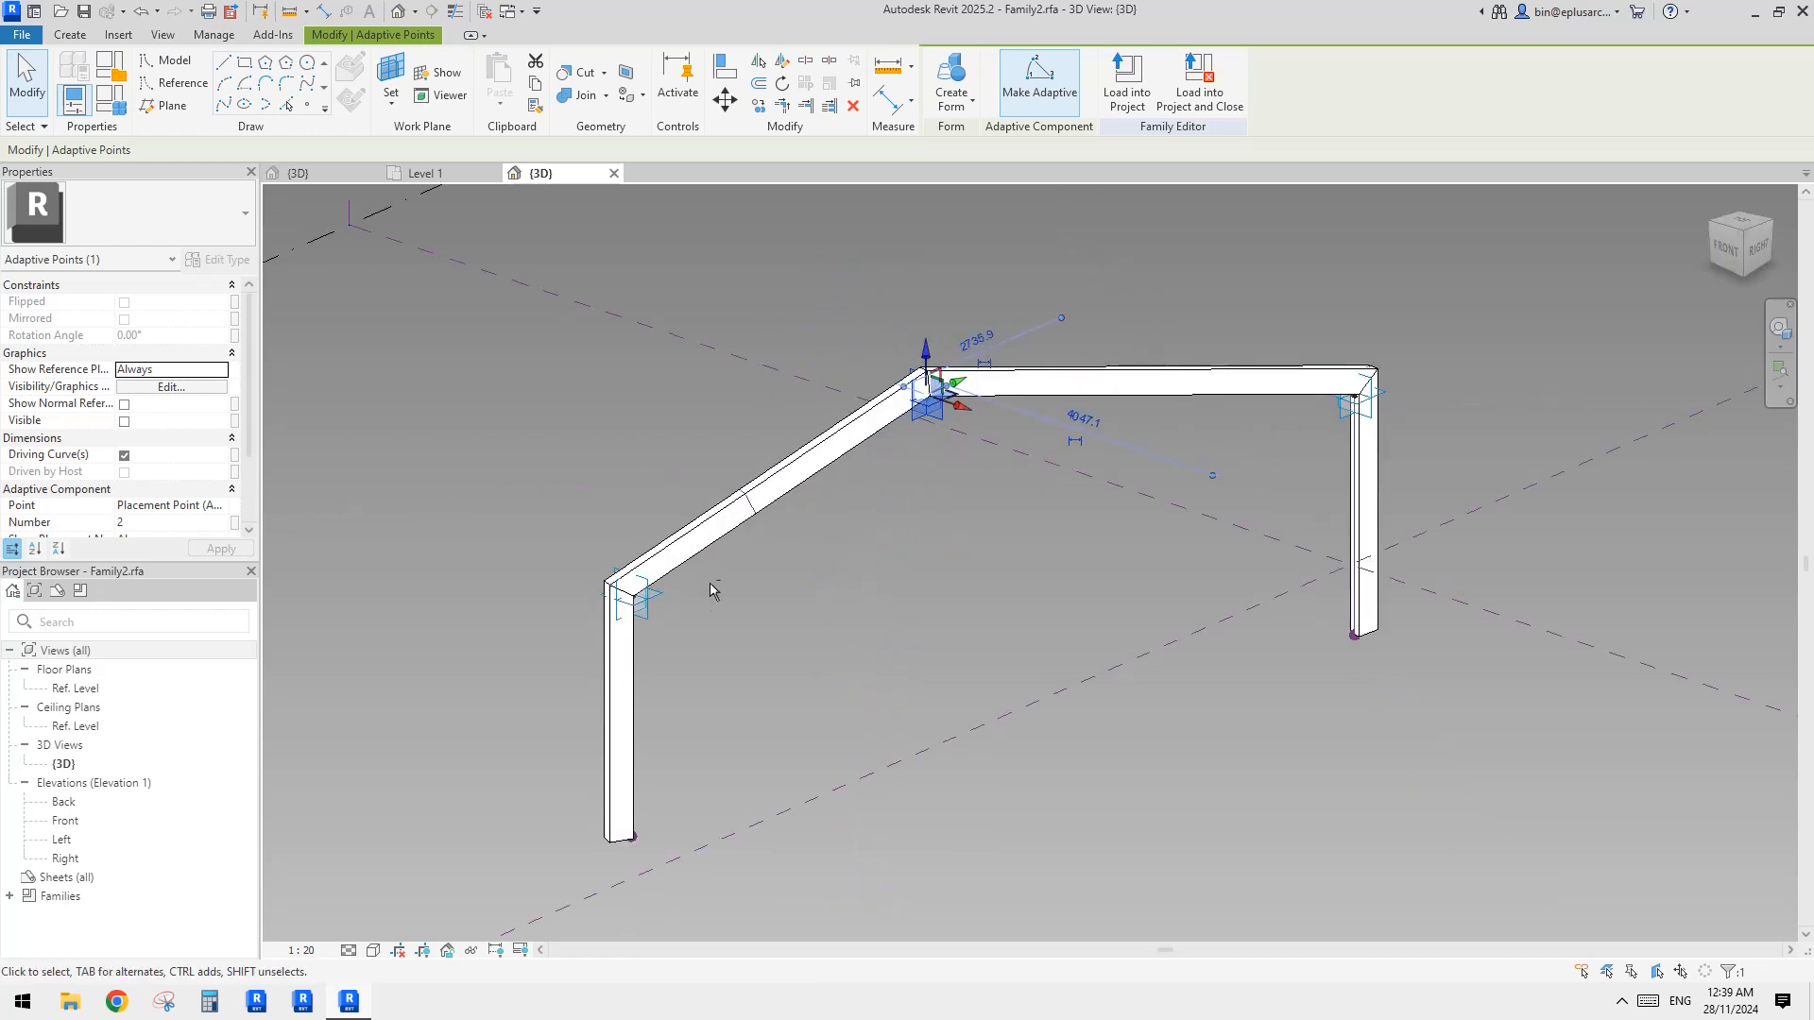
Draw a line between the frame's two end adaptive points and make it a reference line
left_click(652, 606)
left_click(1342, 416, "ctrl")
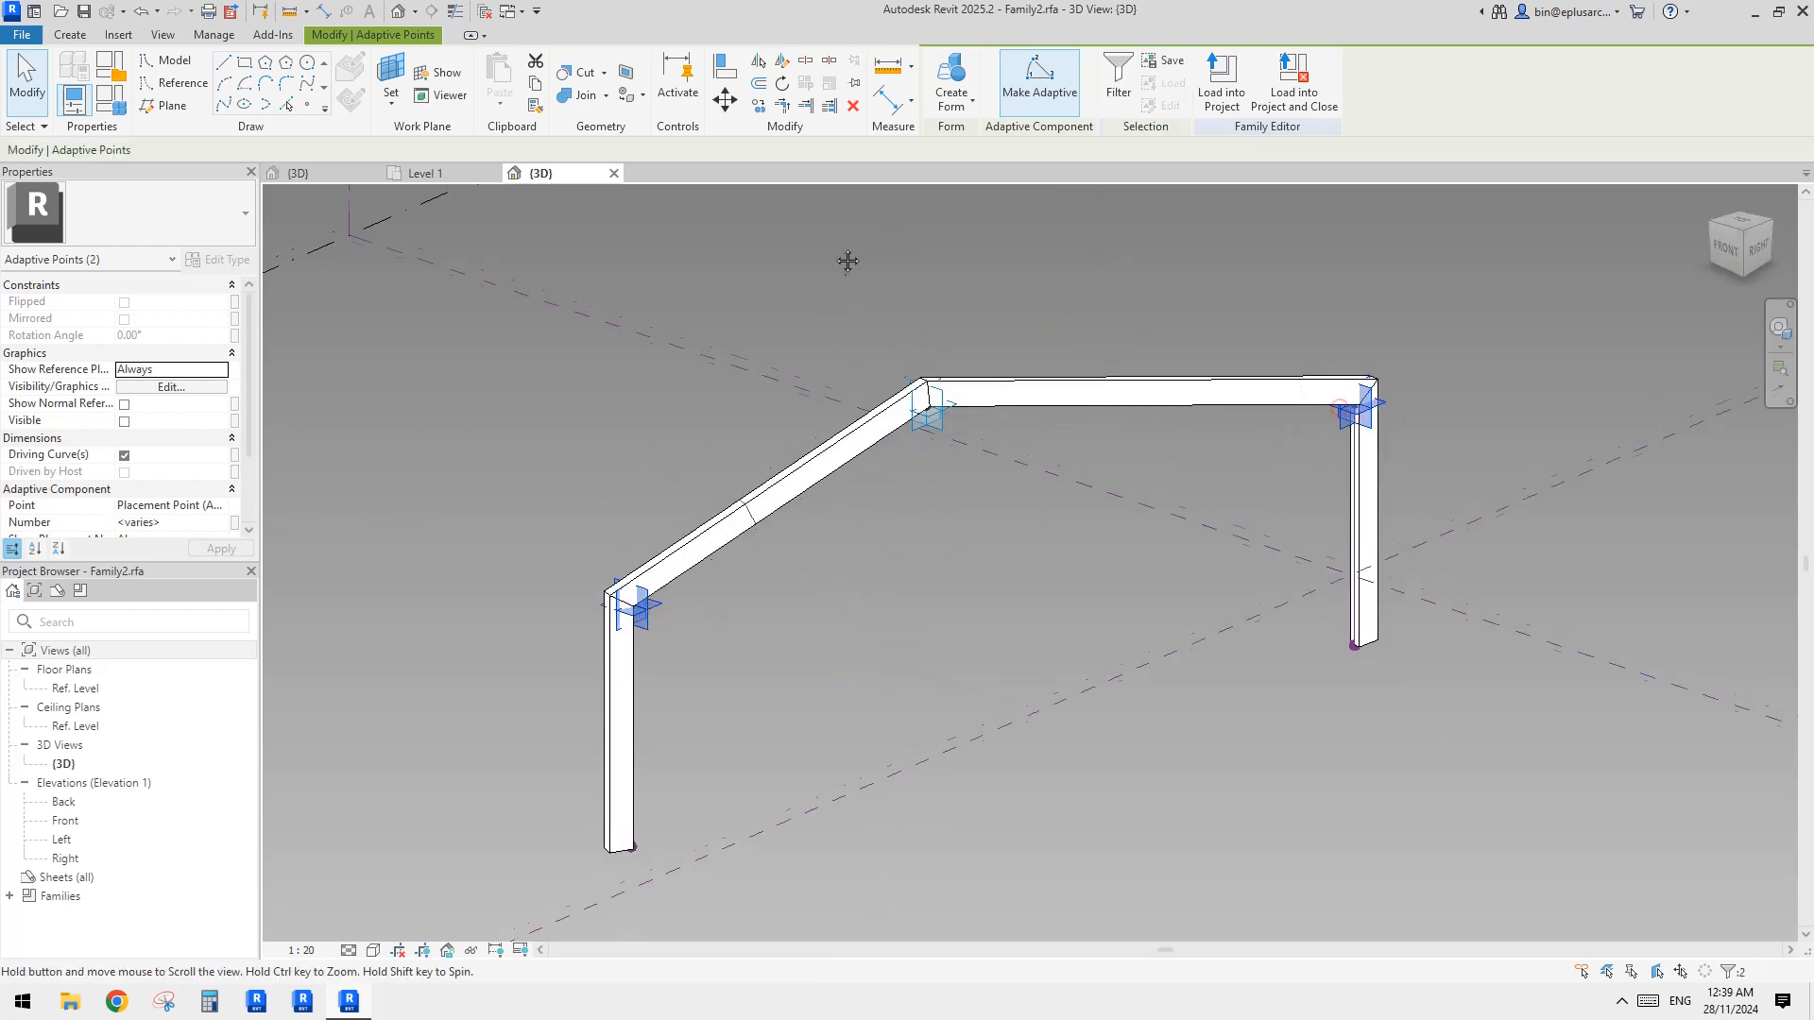
left_click(223, 111)
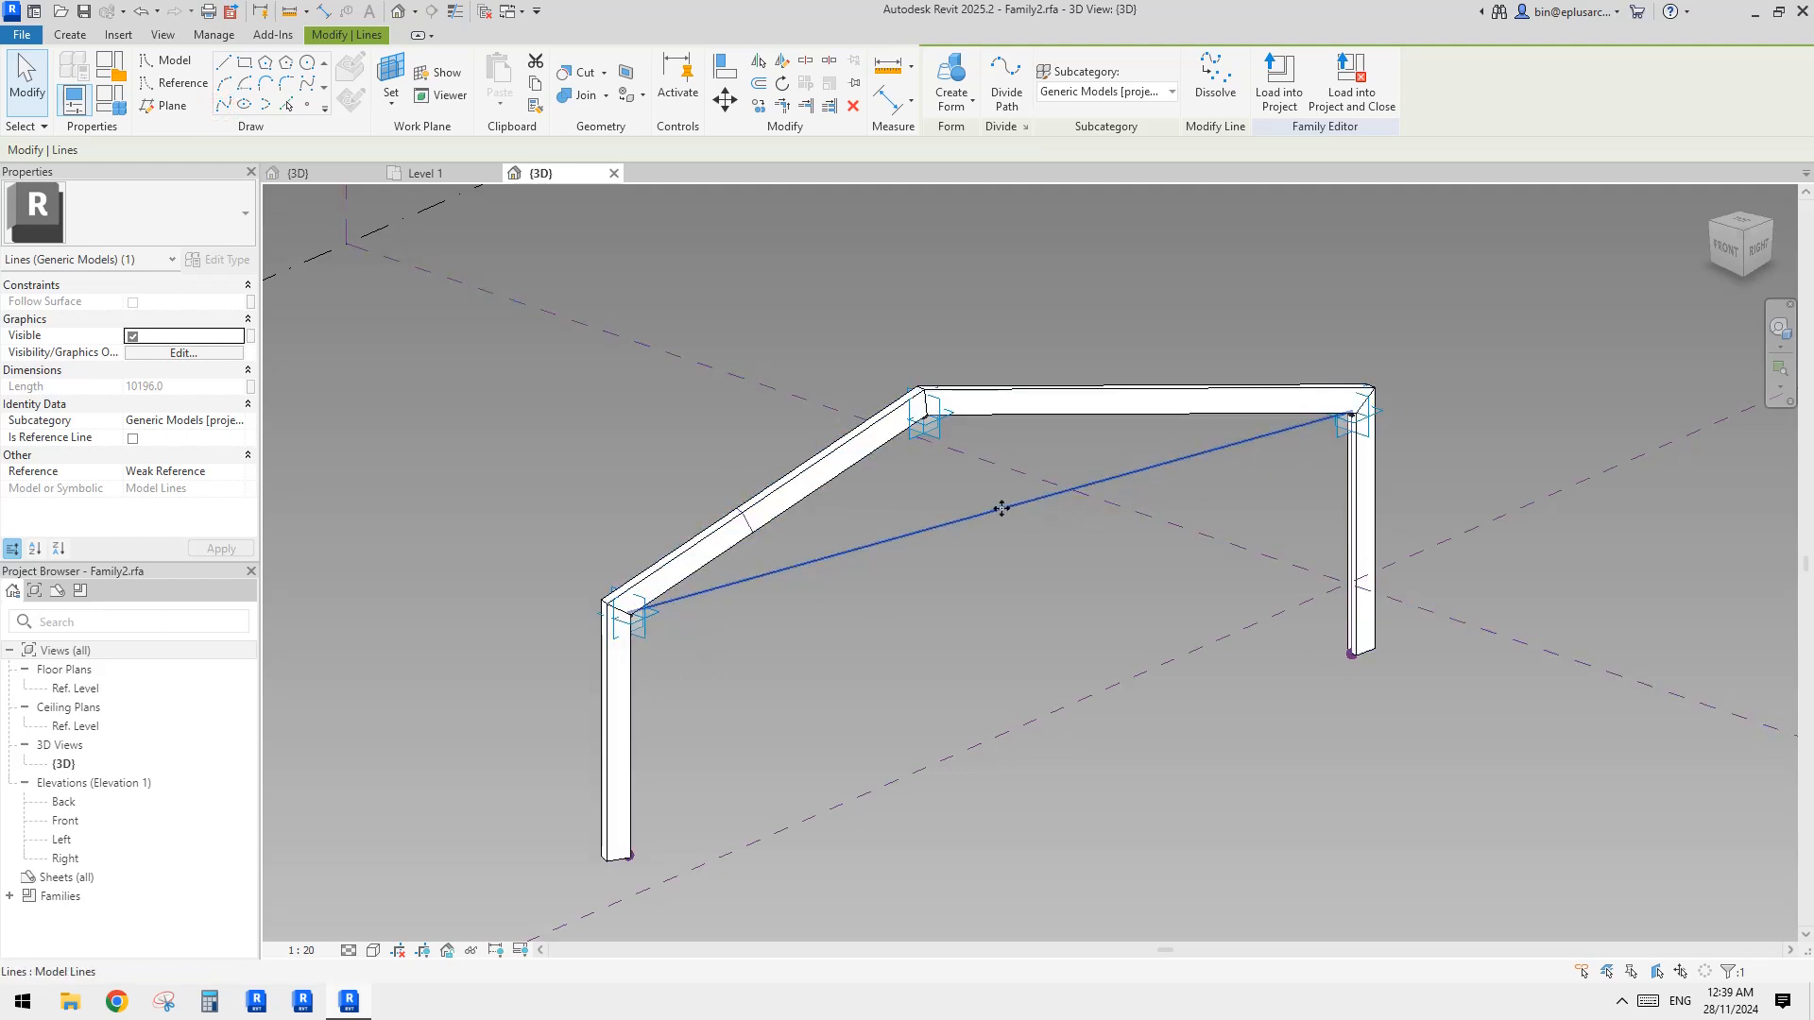
left_click(132, 438)
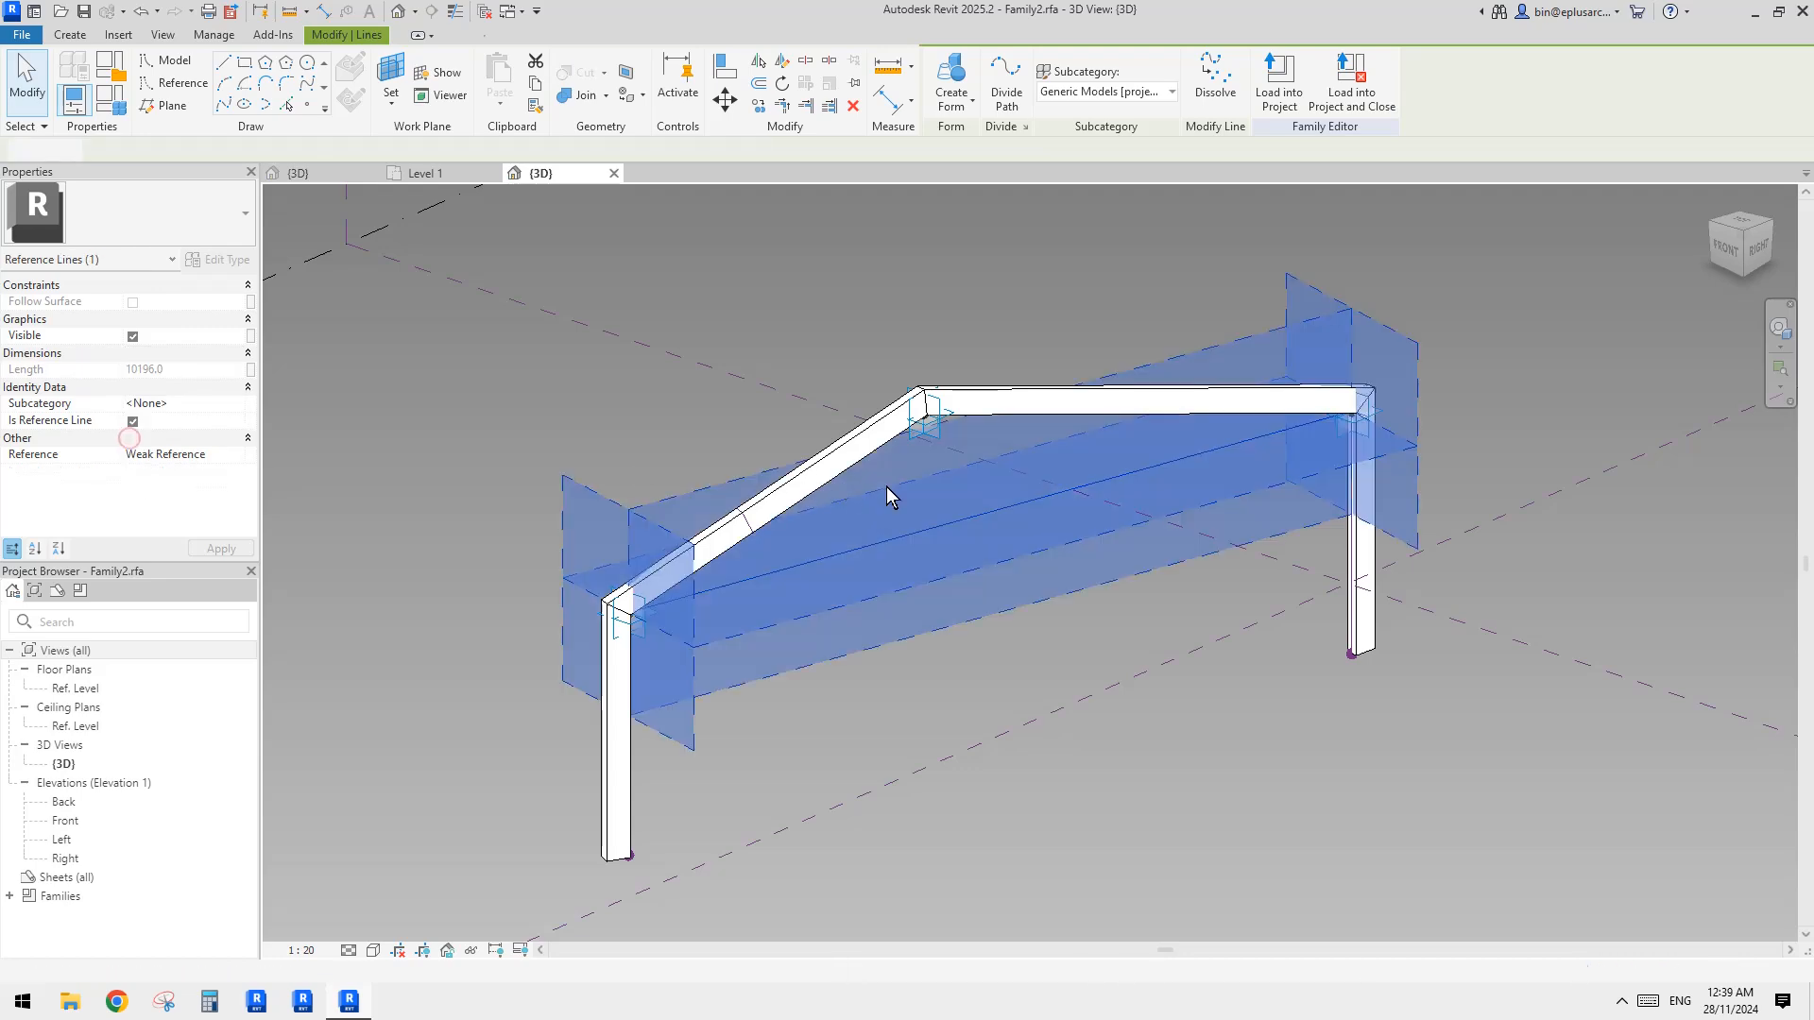
Examine the frame's end-to-end reference line and middle adaptive point from the front
middle_click_drag(888, 492, 1119, 520, "shift")
left_click(1137, 499)
middle_click_drag(1104, 443, 1042, 375, "shift")
left_click(1091, 399)
key("Escape")
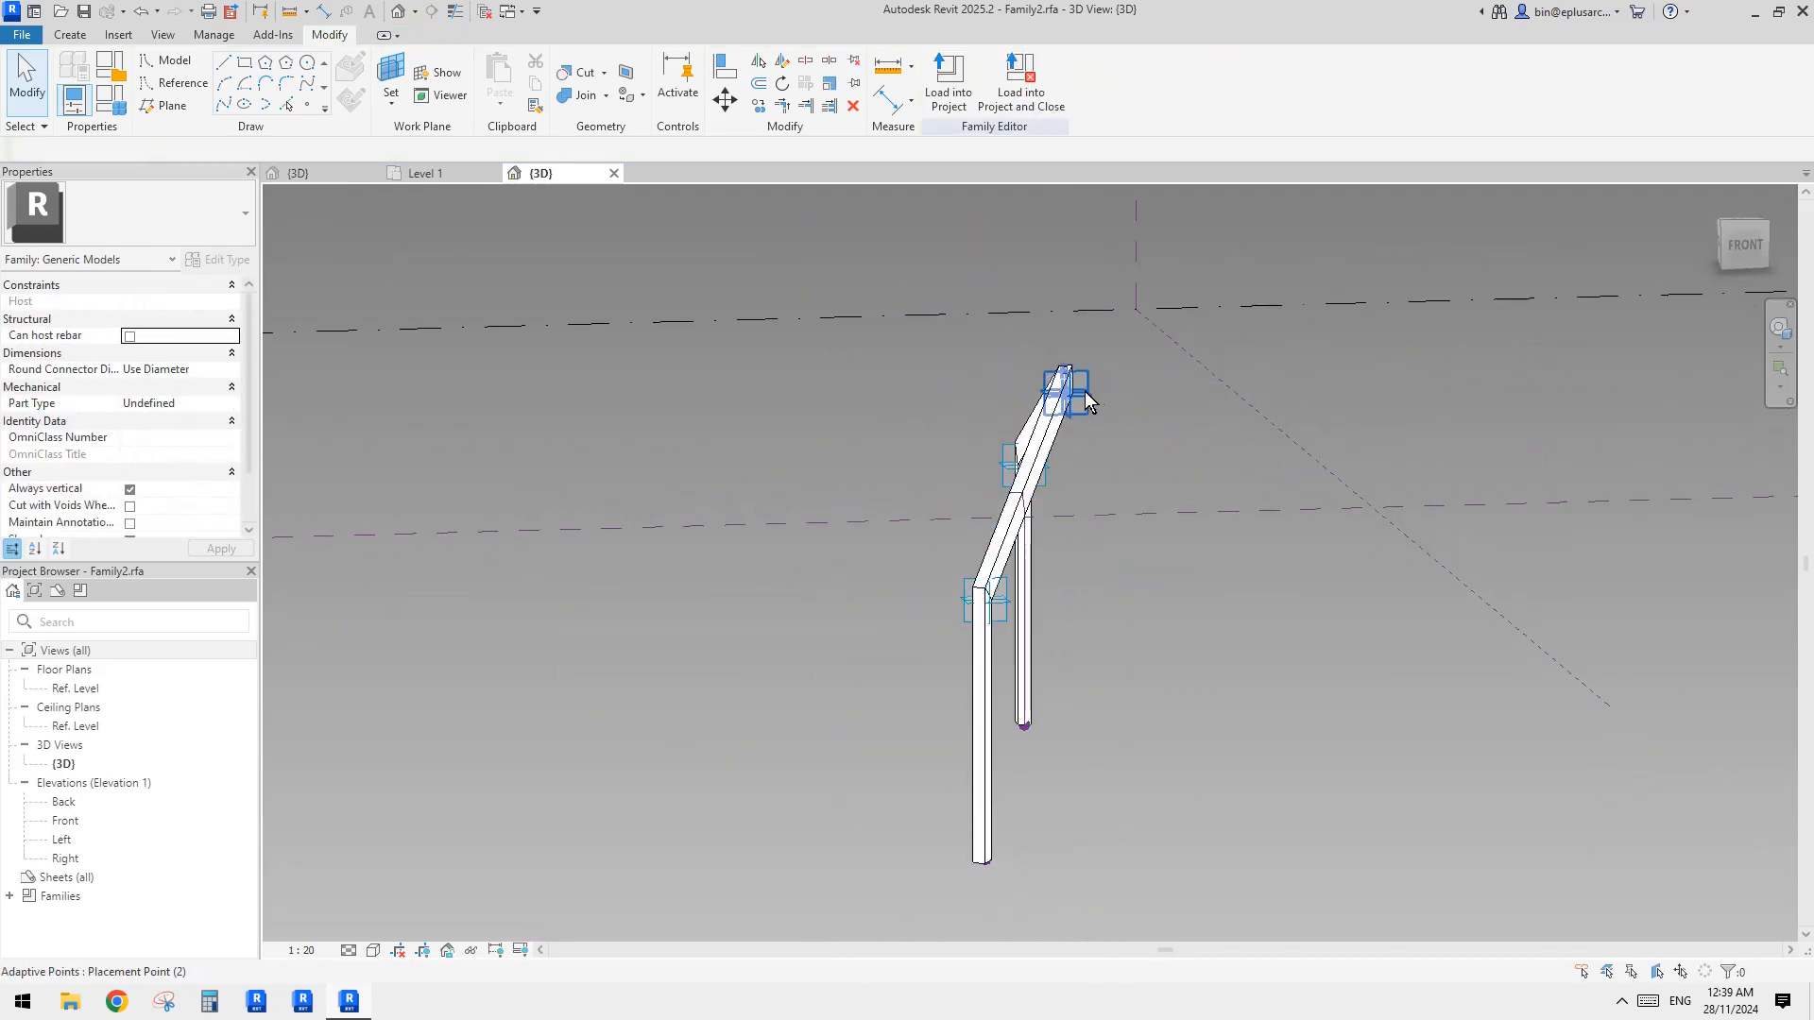
Delete the frame's solid form, keeping its adaptive points and reference lines
middle_click_drag(987, 393, 1025, 498, "shift")
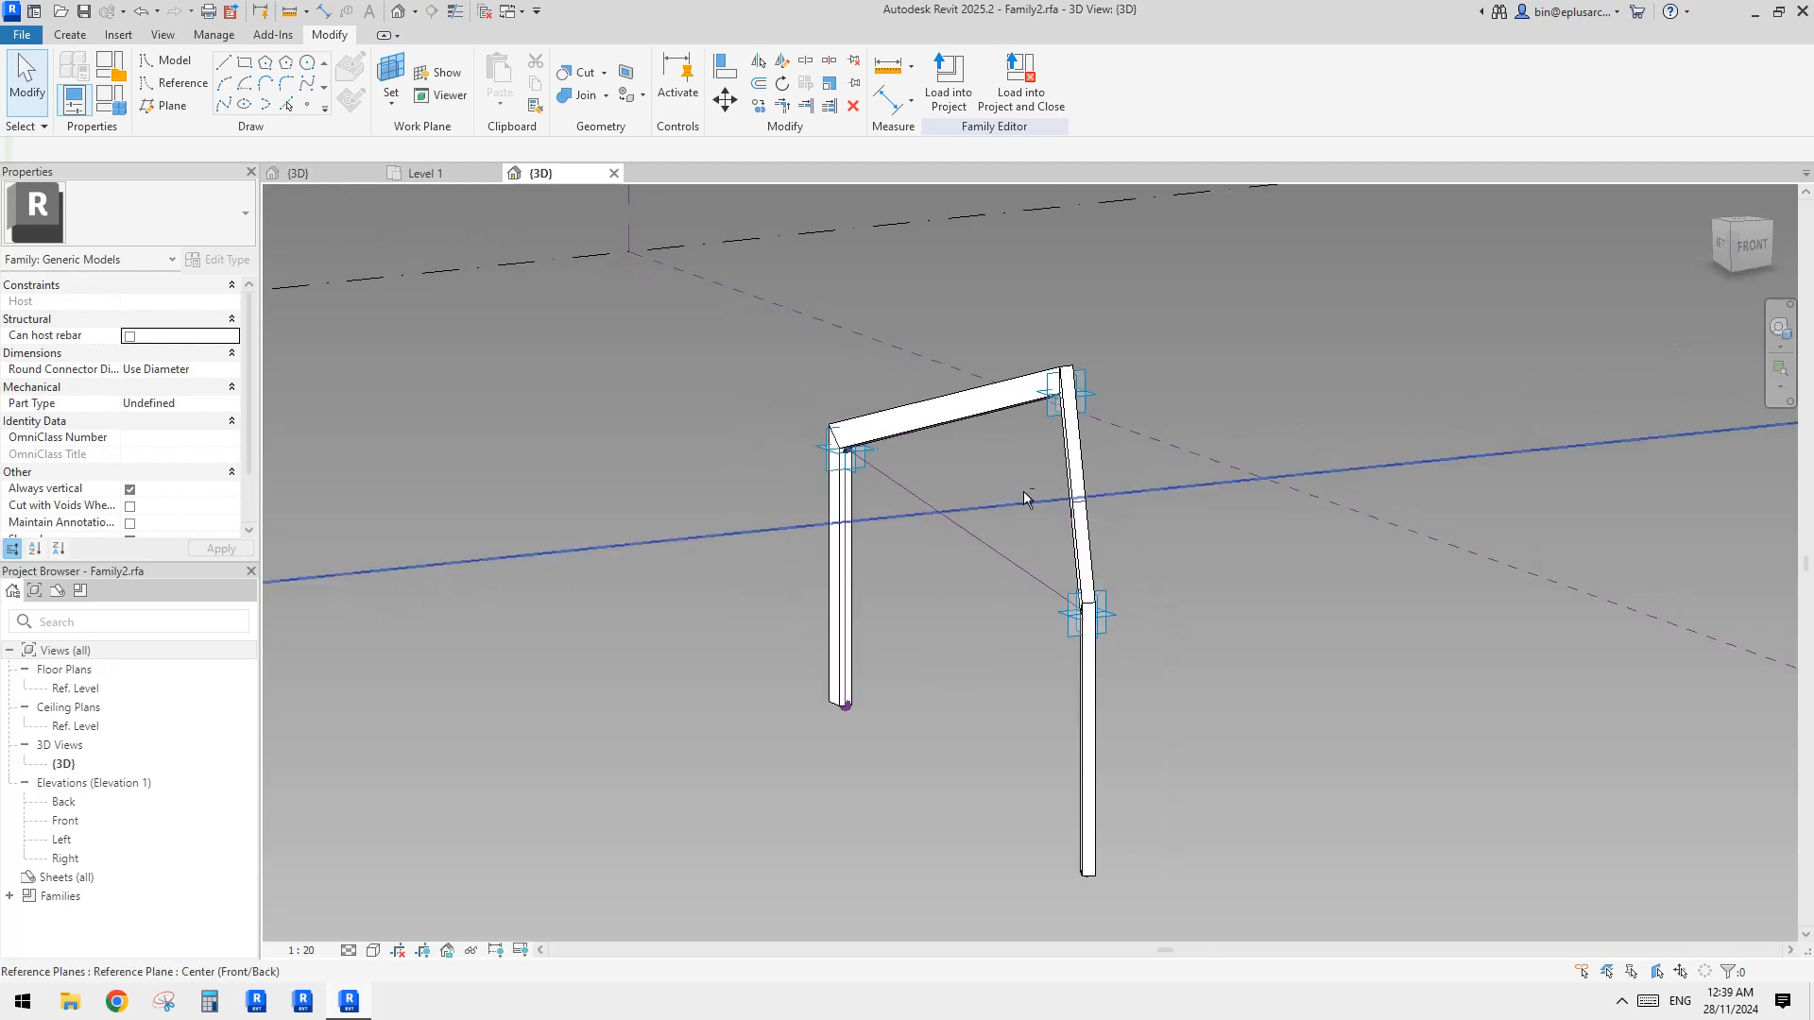
left_click(1083, 404)
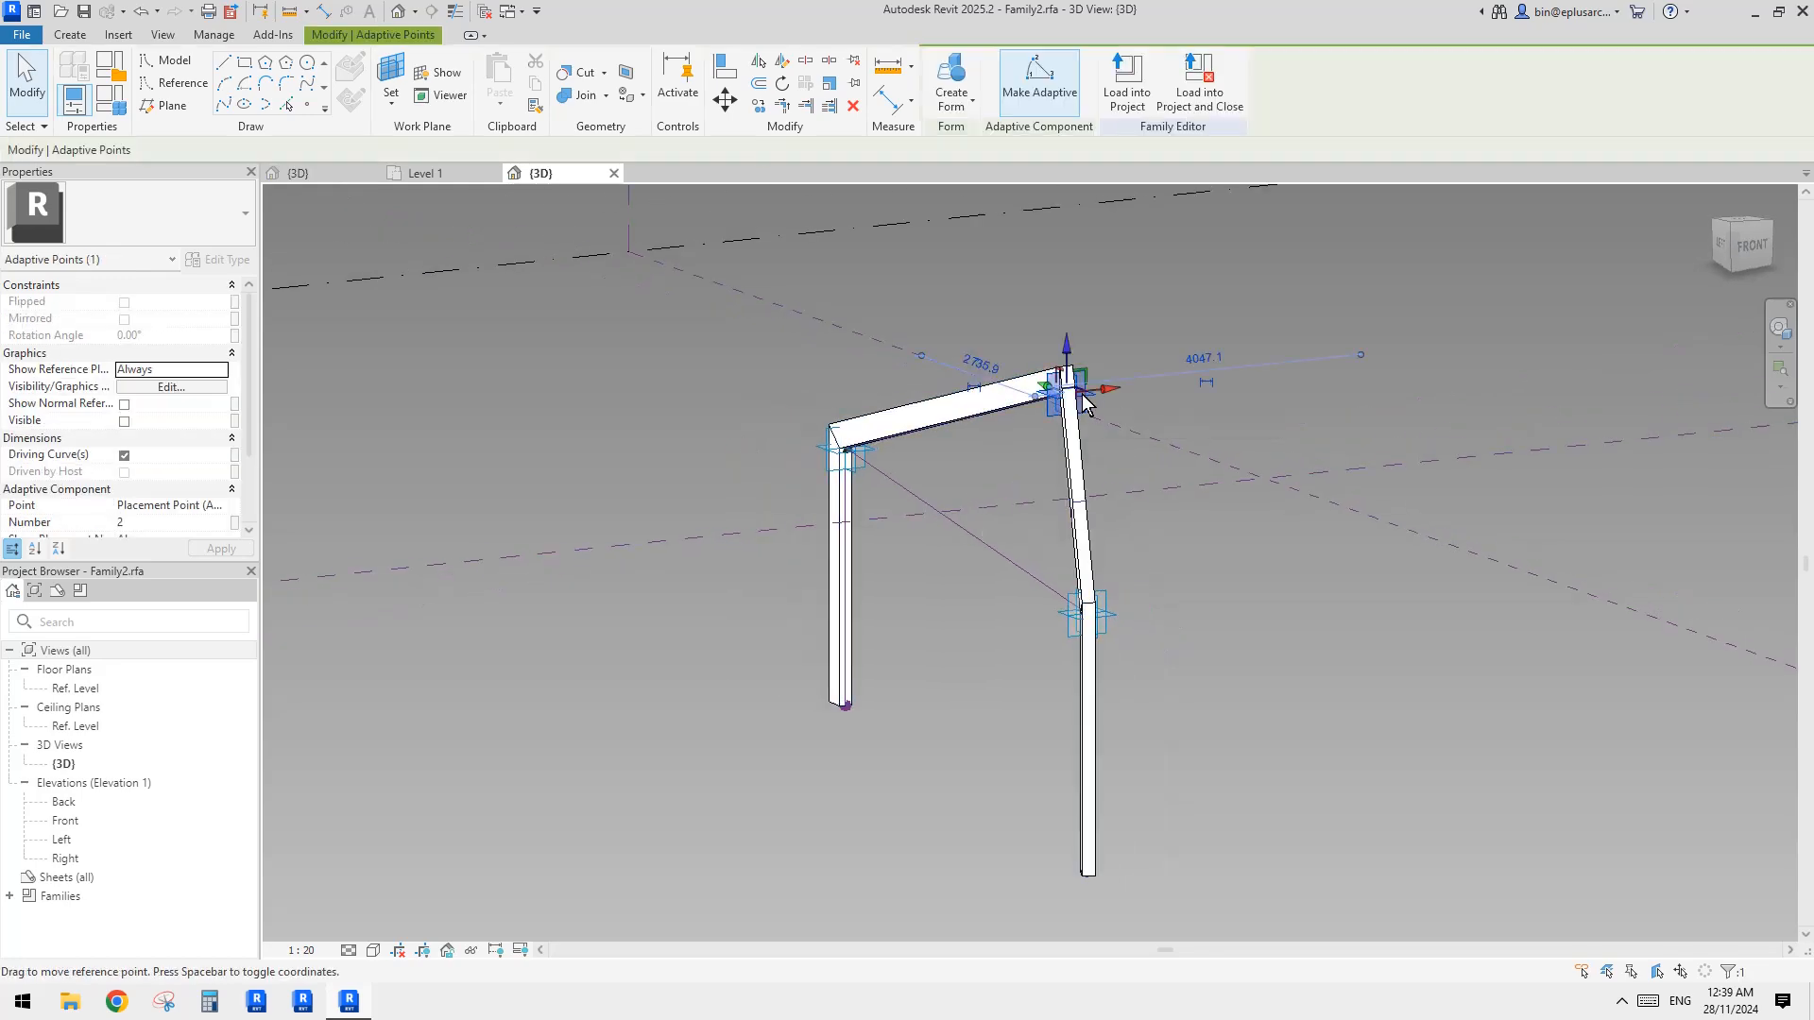
middle_click_drag(1083, 405, 1150, 463, "shift")
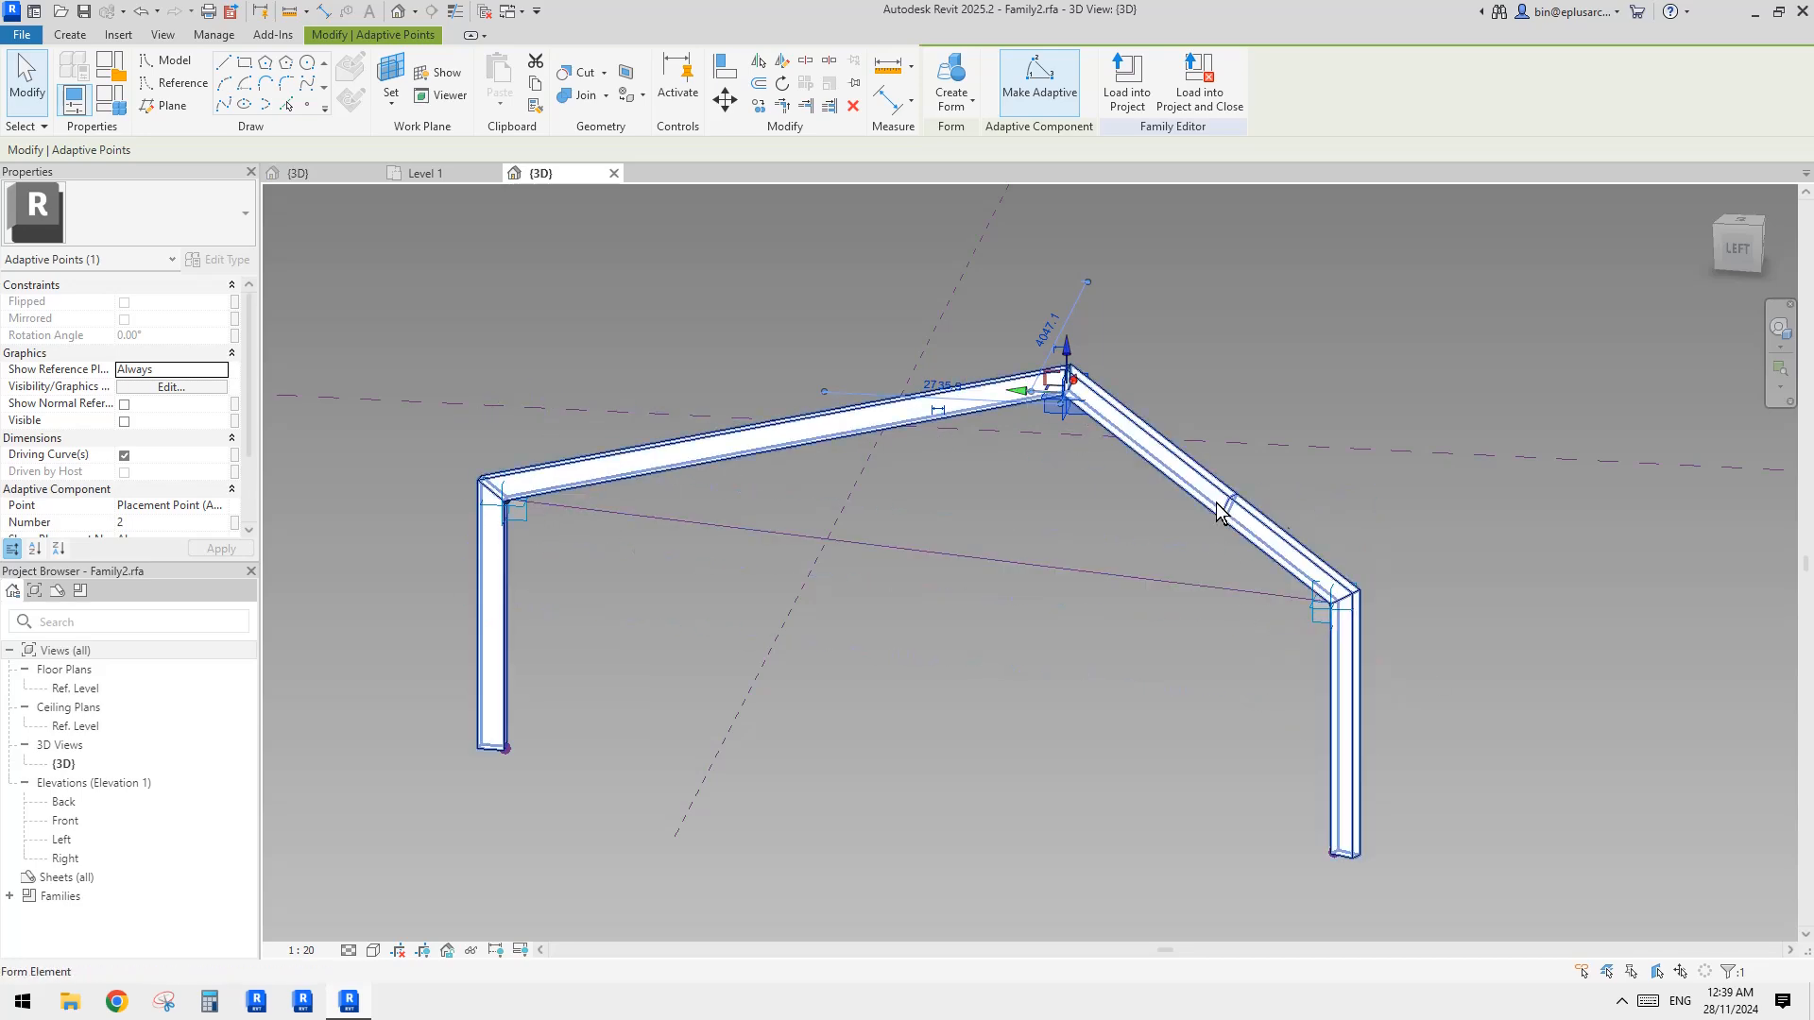
middle_click_drag(1223, 515, 1092, 628, "shift")
left_click(1092, 628)
middle_click_drag(1021, 579, 1085, 479, "shift")
scroll(1135, 501, "up", 1)
left_click(1136, 503)
key("Delete")
middle_click_drag(1049, 394, 1074, 401, "shift")
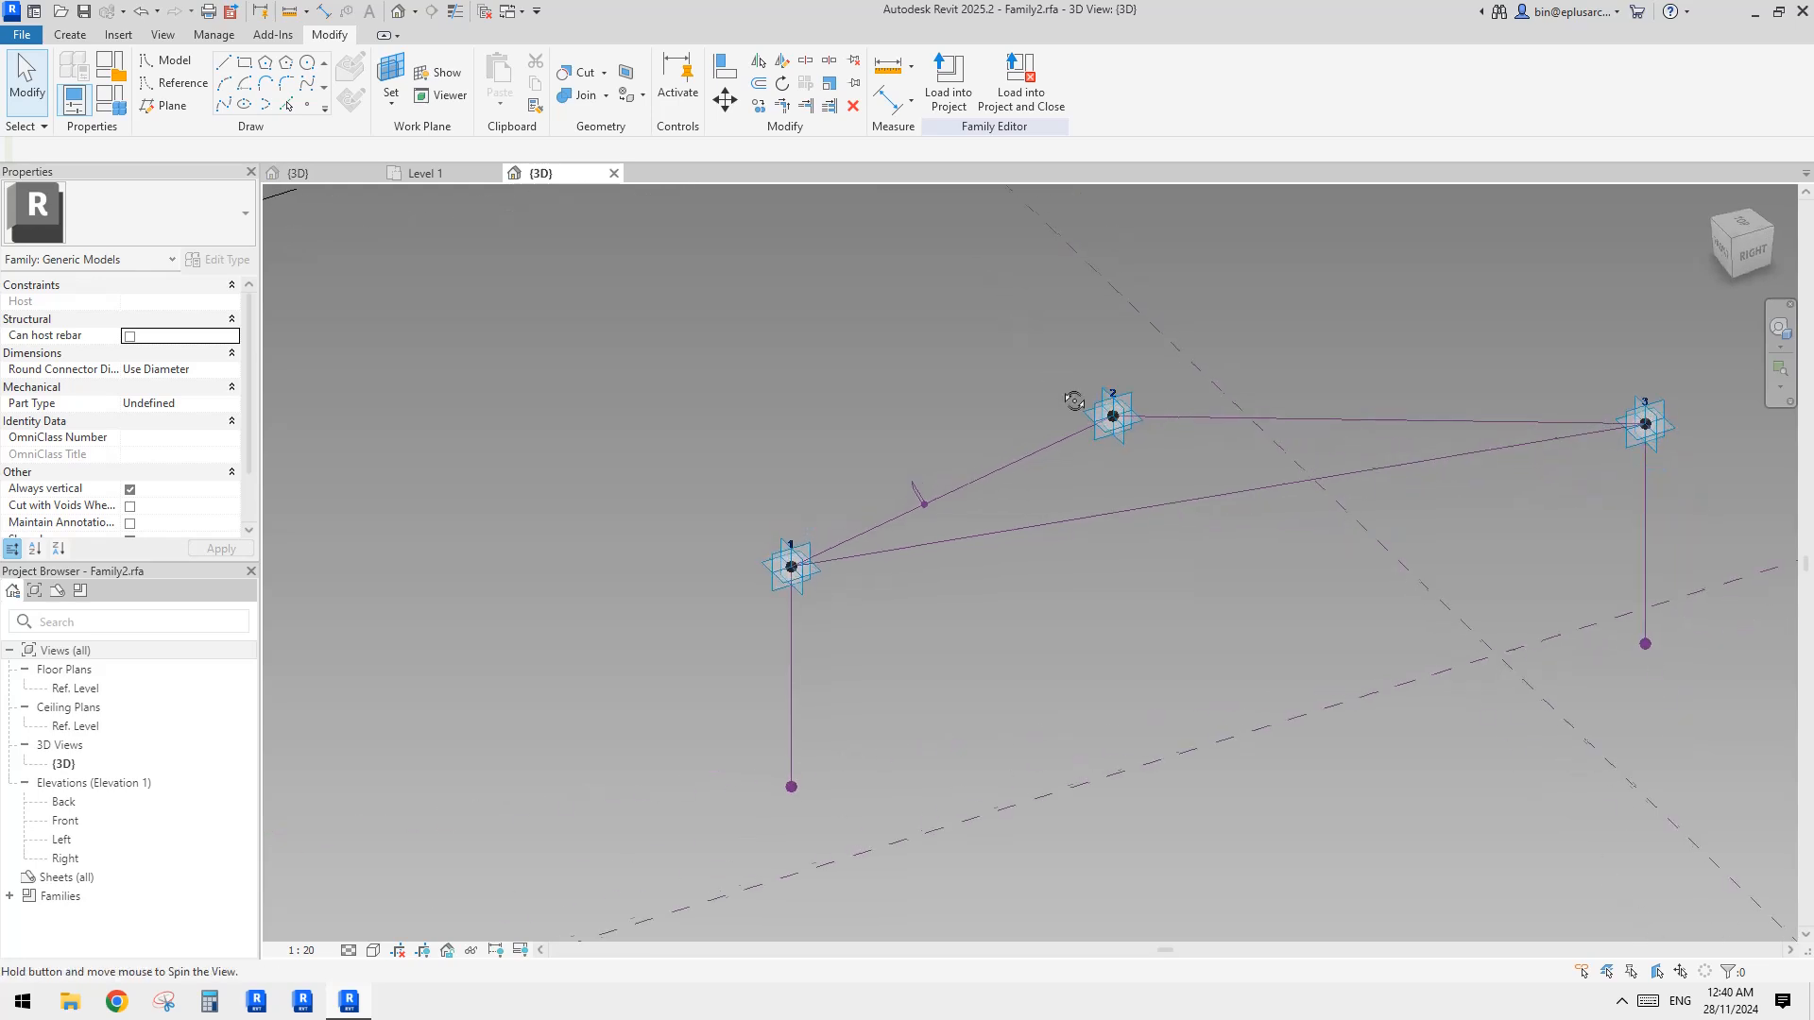
Place a reference point on the reference line between adaptive points 1 and 3, roughly a third of the way from point 1
left_click(311, 104)
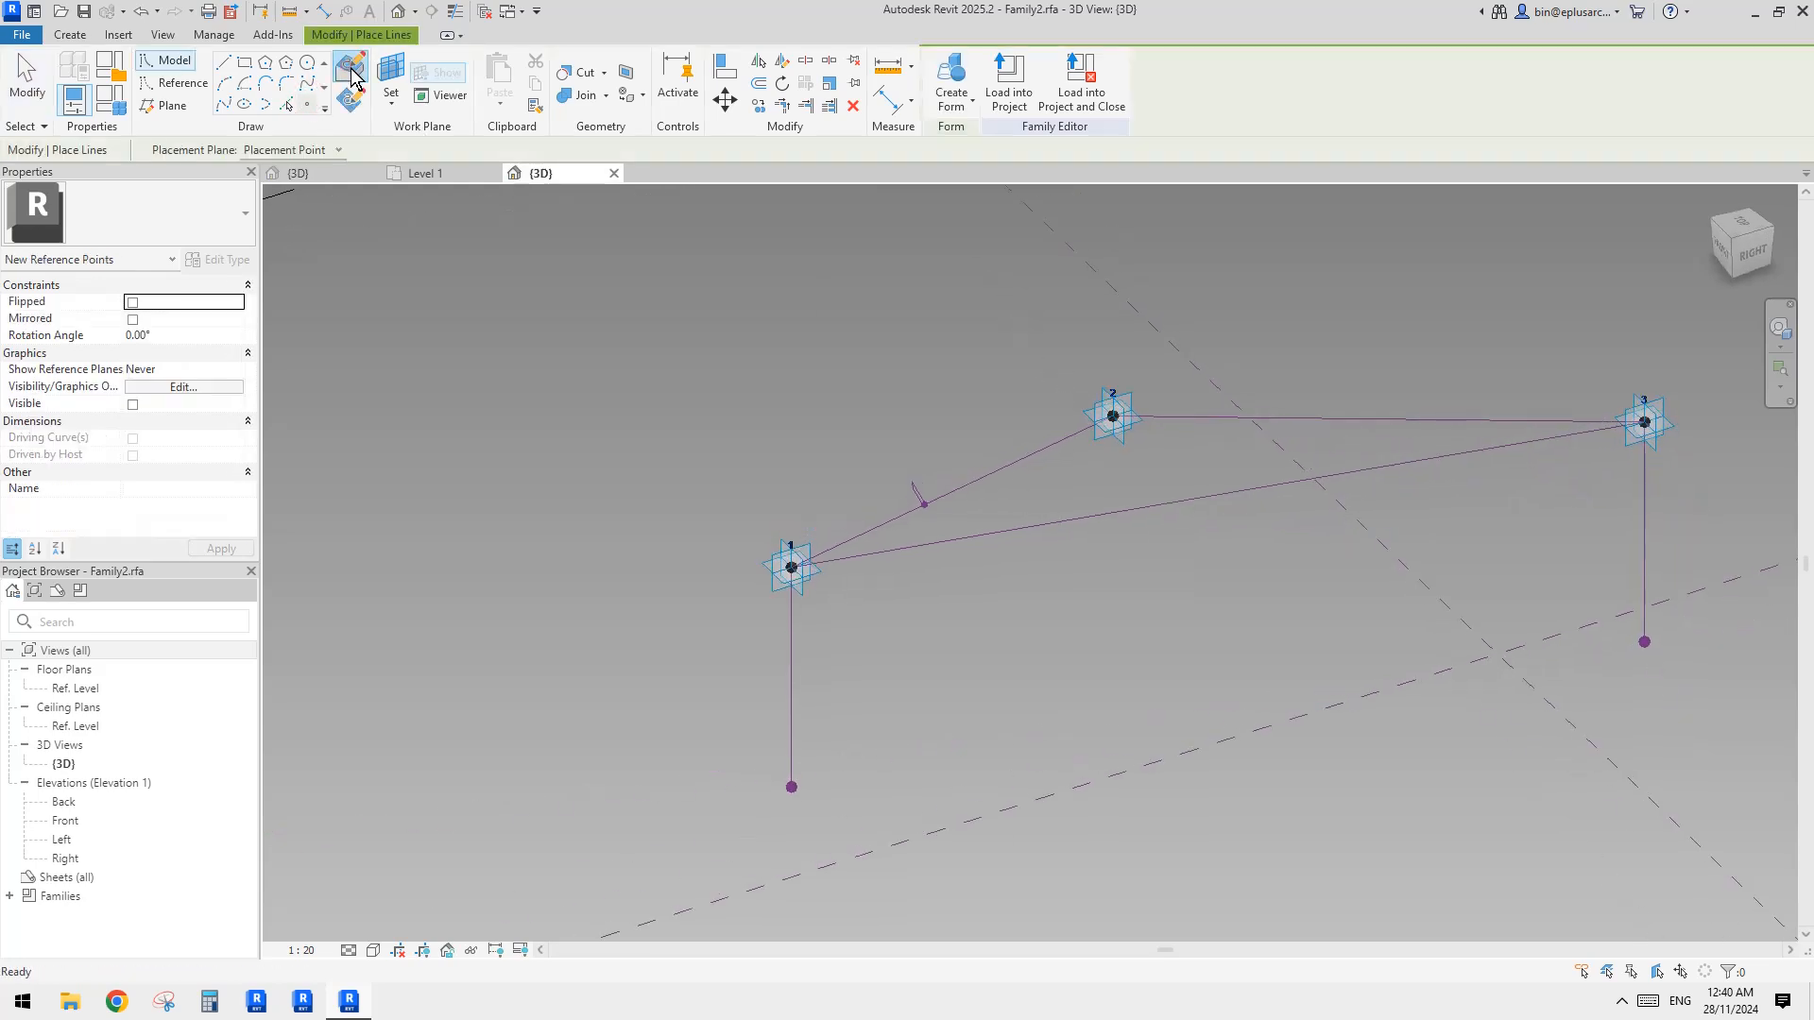
left_click(351, 72)
middle_click_drag(1186, 459, 1114, 515, "shift")
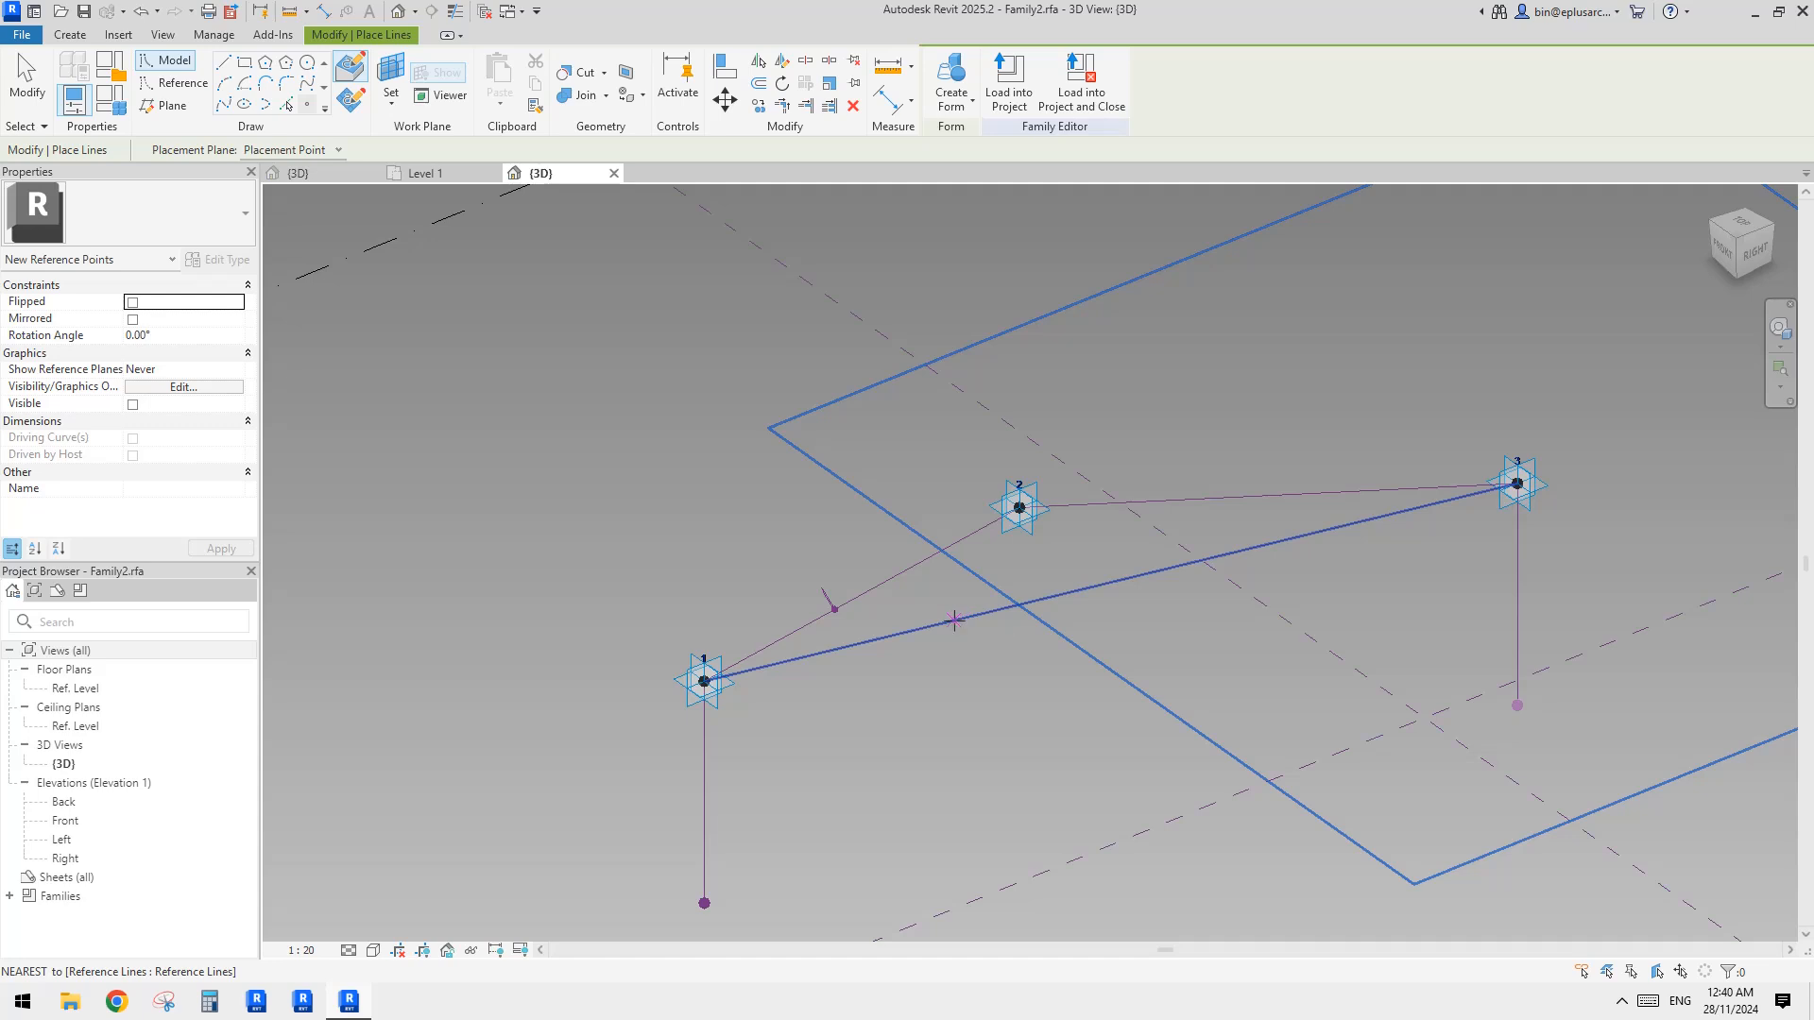
key("Escape")
key("Escape")
left_click(954, 623)
middle_click_drag(990, 665, 959, 629, "shift")
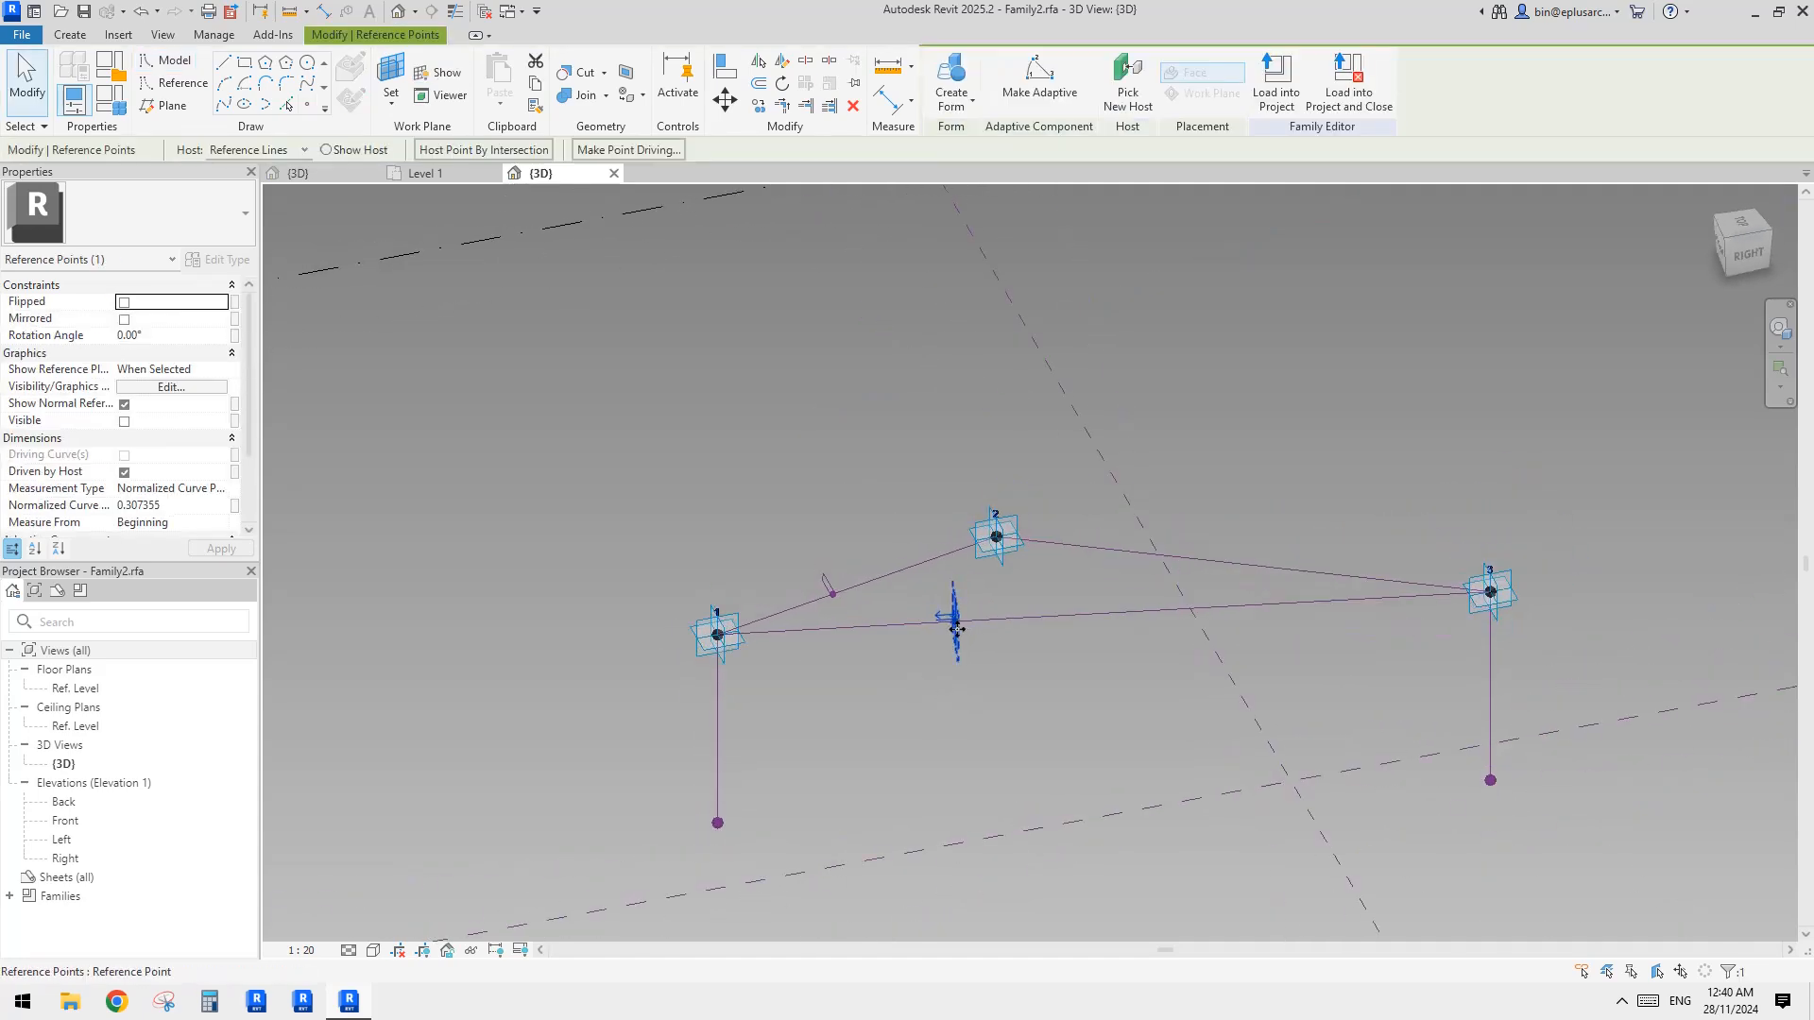
middle_click_drag(1025, 620, 1075, 618, "shift")
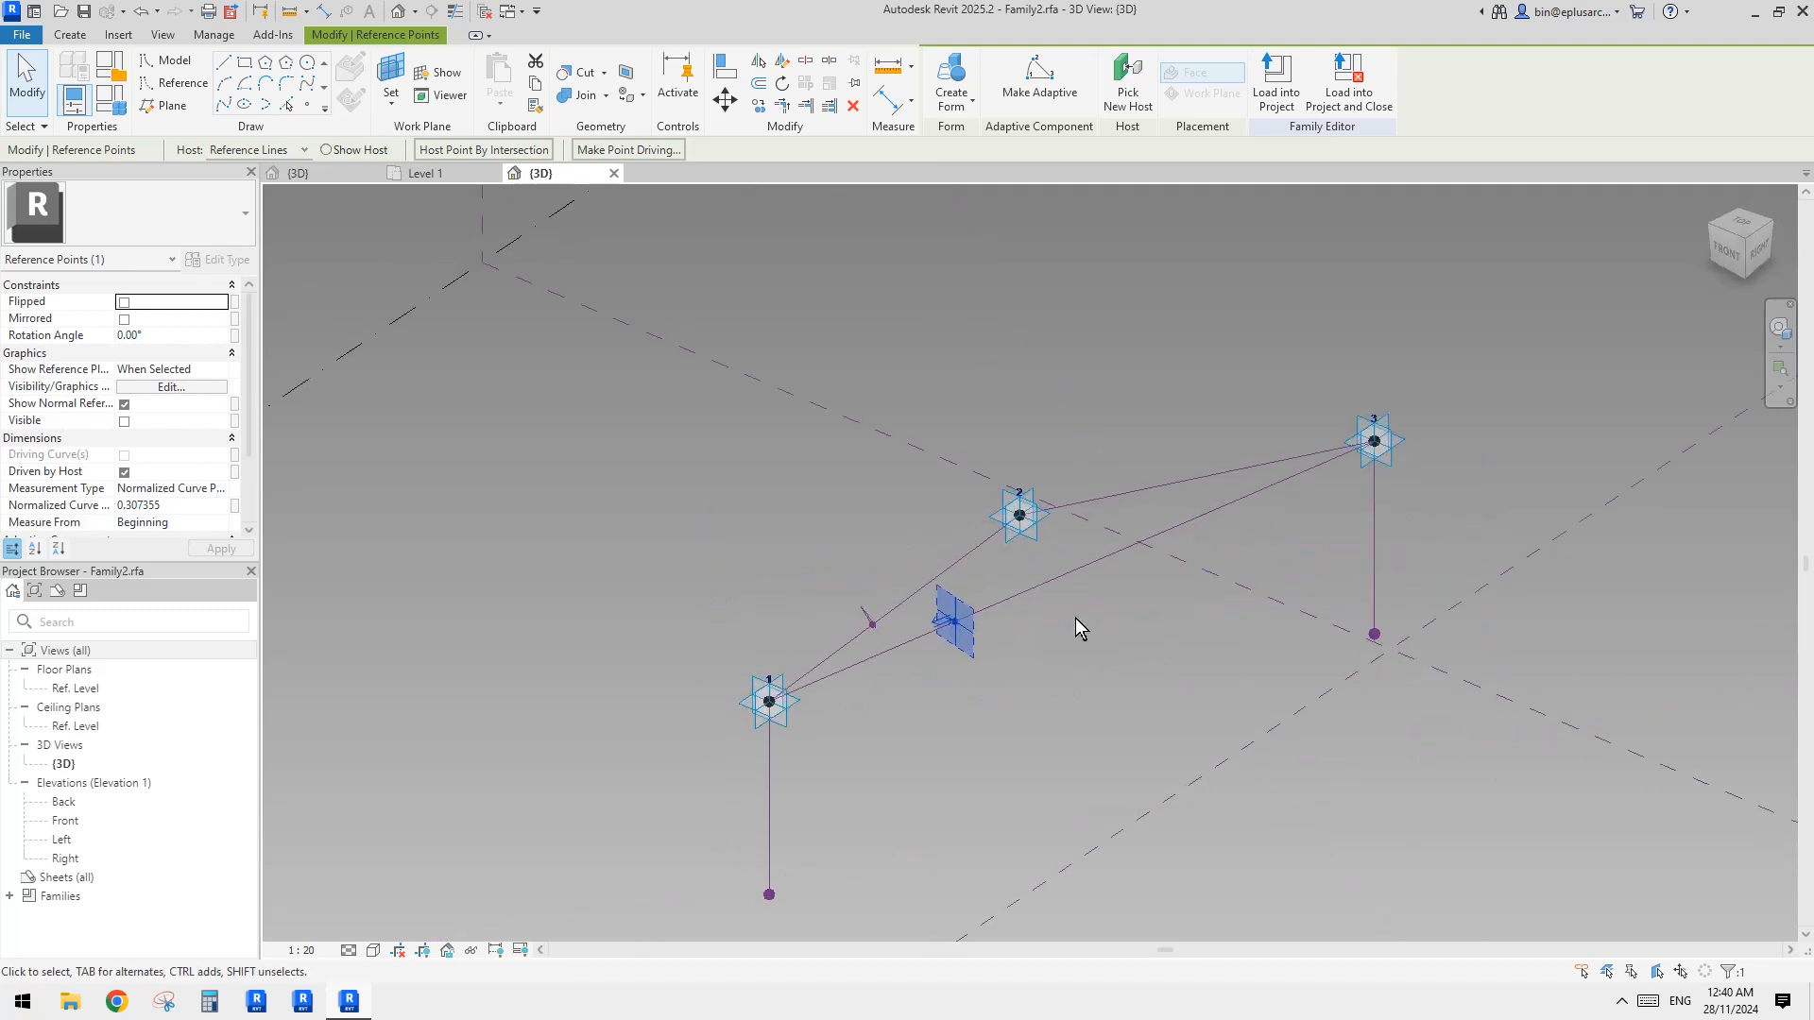
Host the new reference point by the intersection of its line with a vertical reference plane of adaptive point 2
scroll(1075, 618, "up", 1)
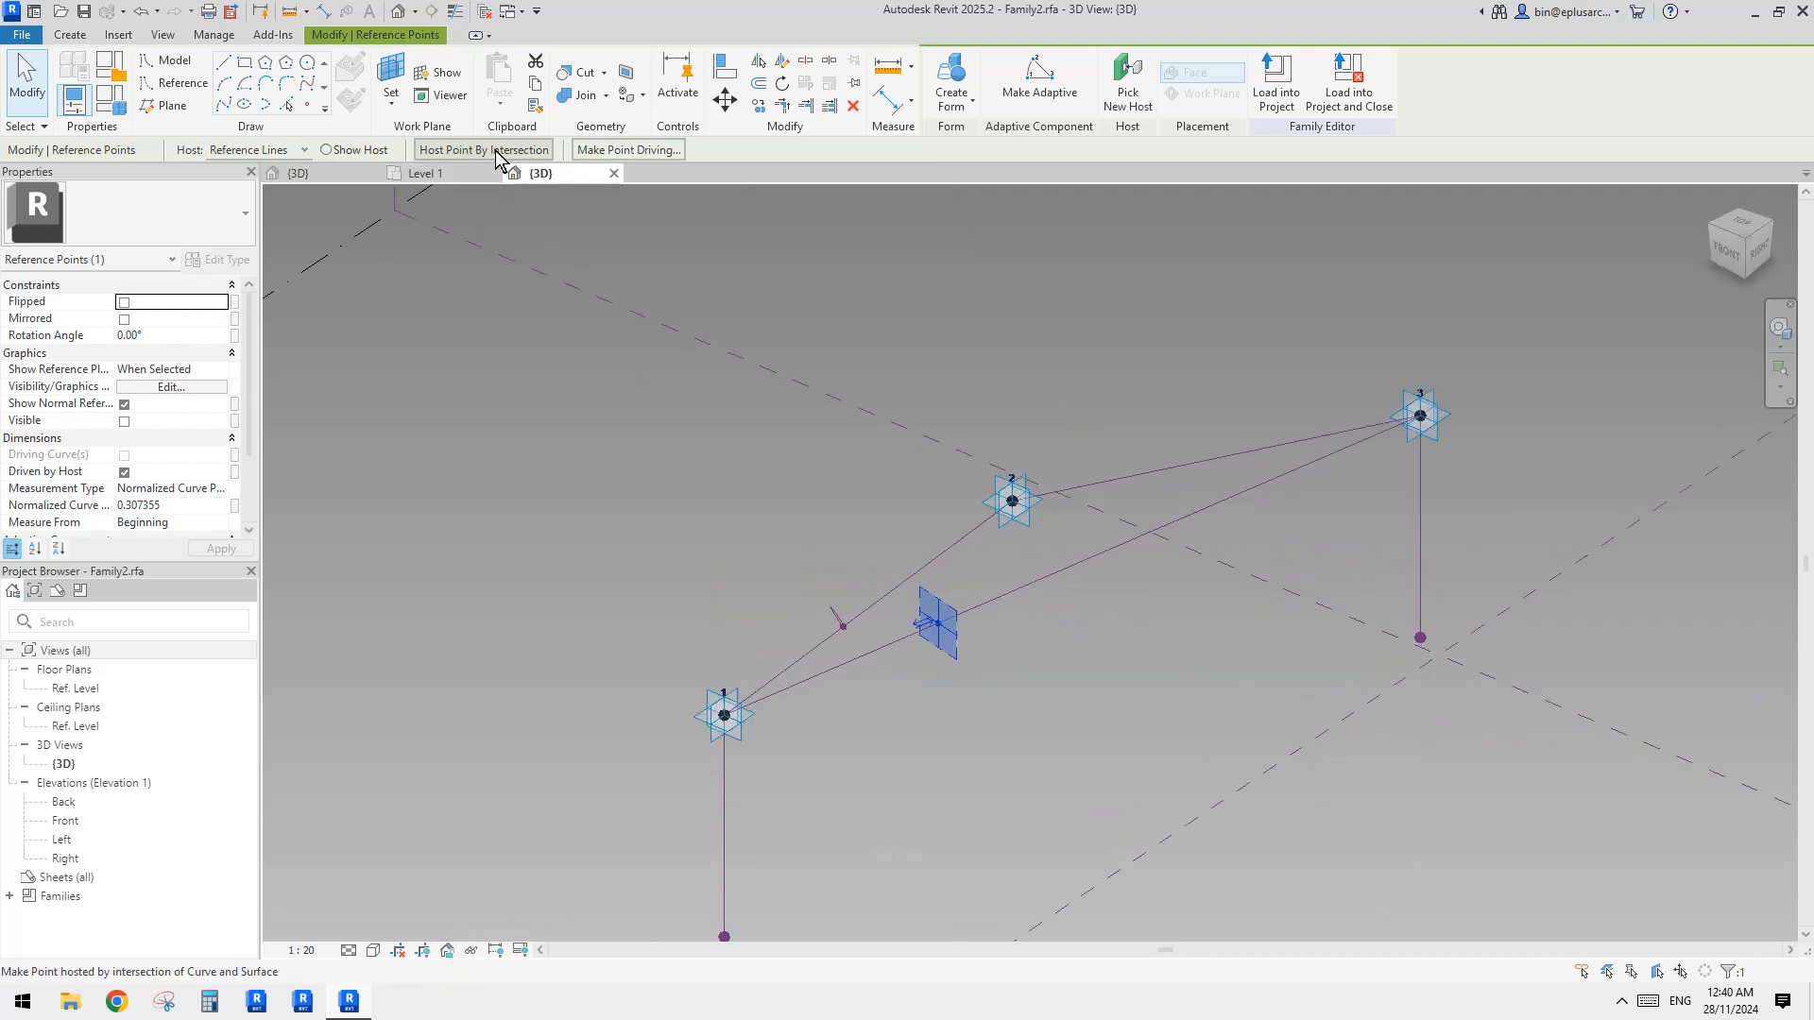
left_click(525, 152)
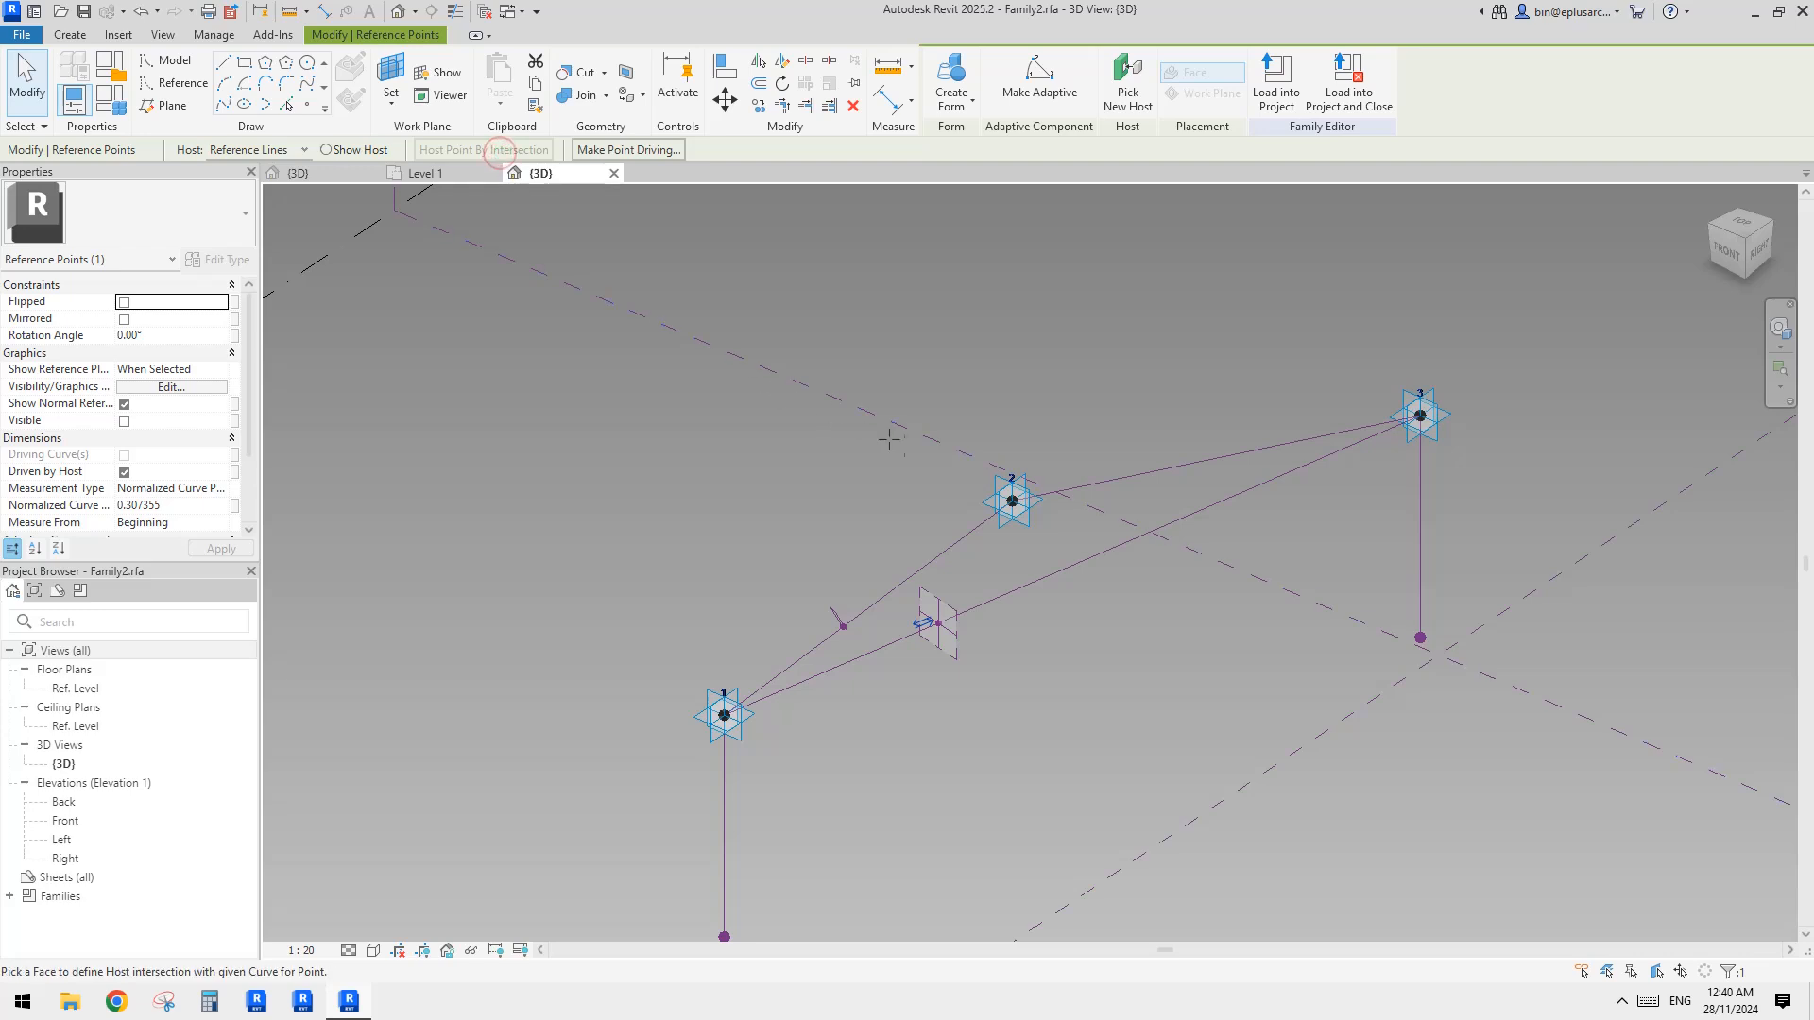
middle_click_drag(1041, 506, 897, 658, "shift")
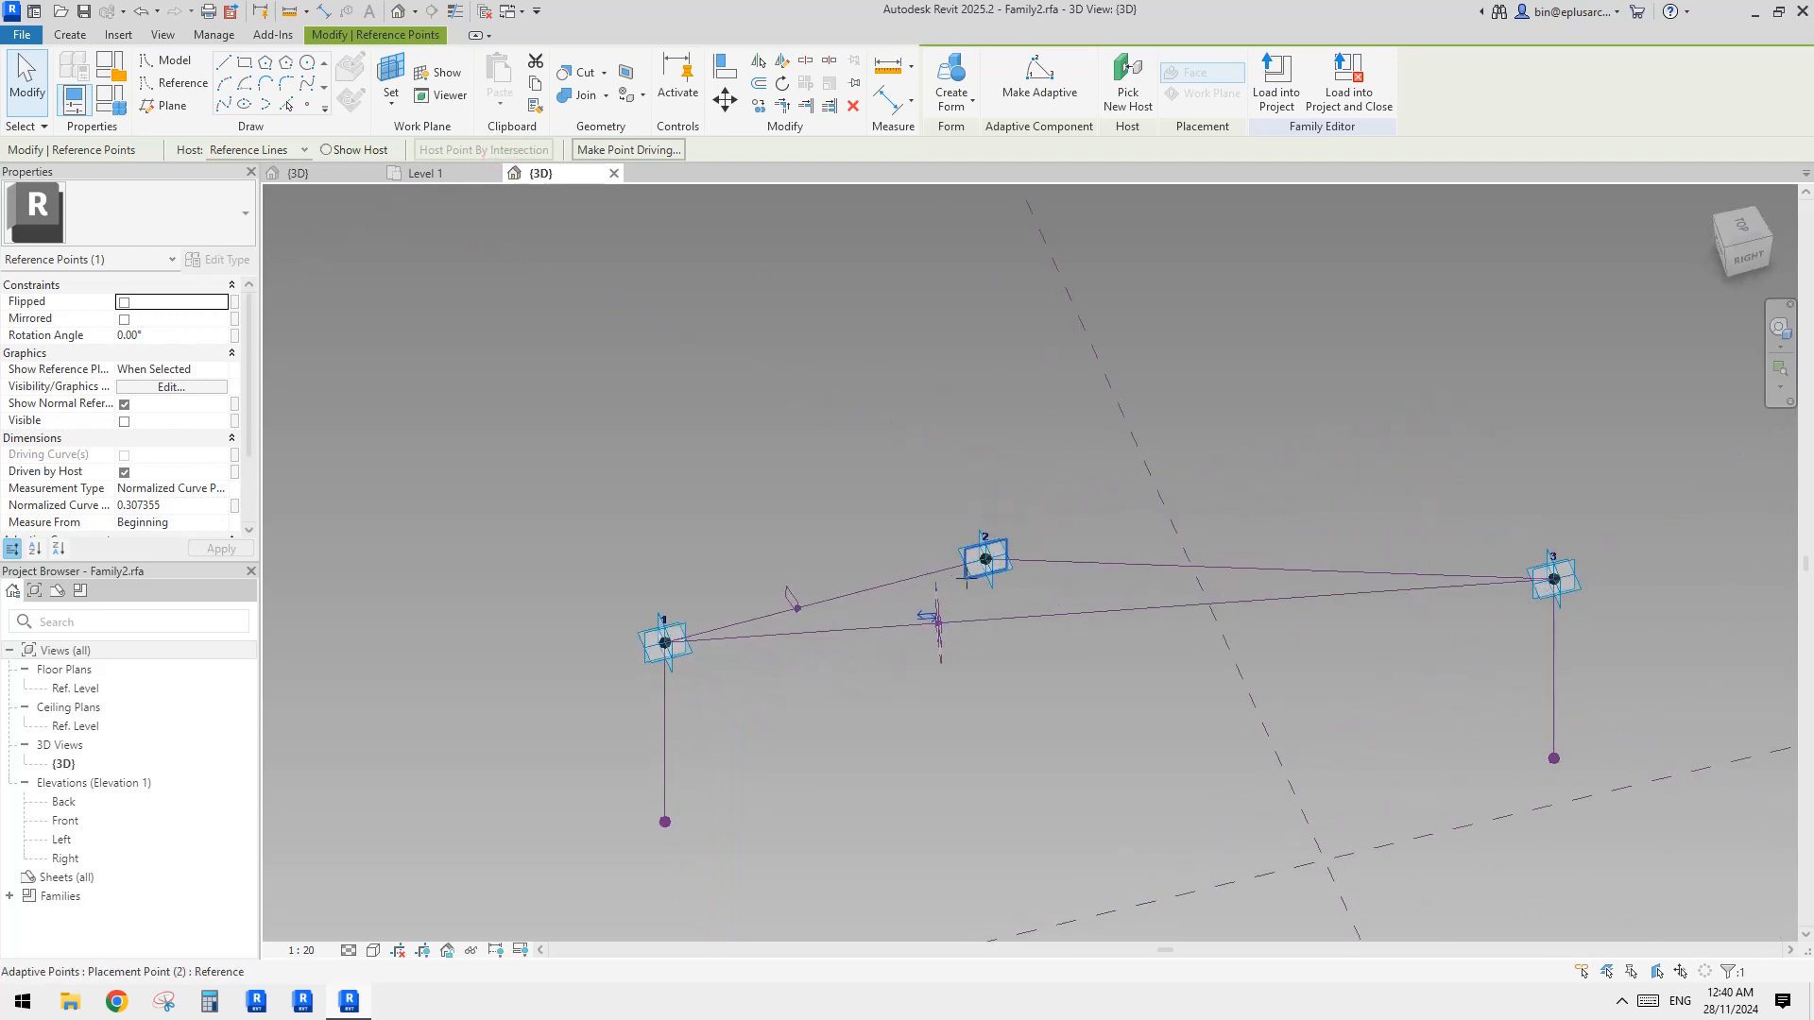
middle_click_drag(966, 580, 911, 567, "shift")
middle_click_drag(1010, 531, 977, 621, "shift")
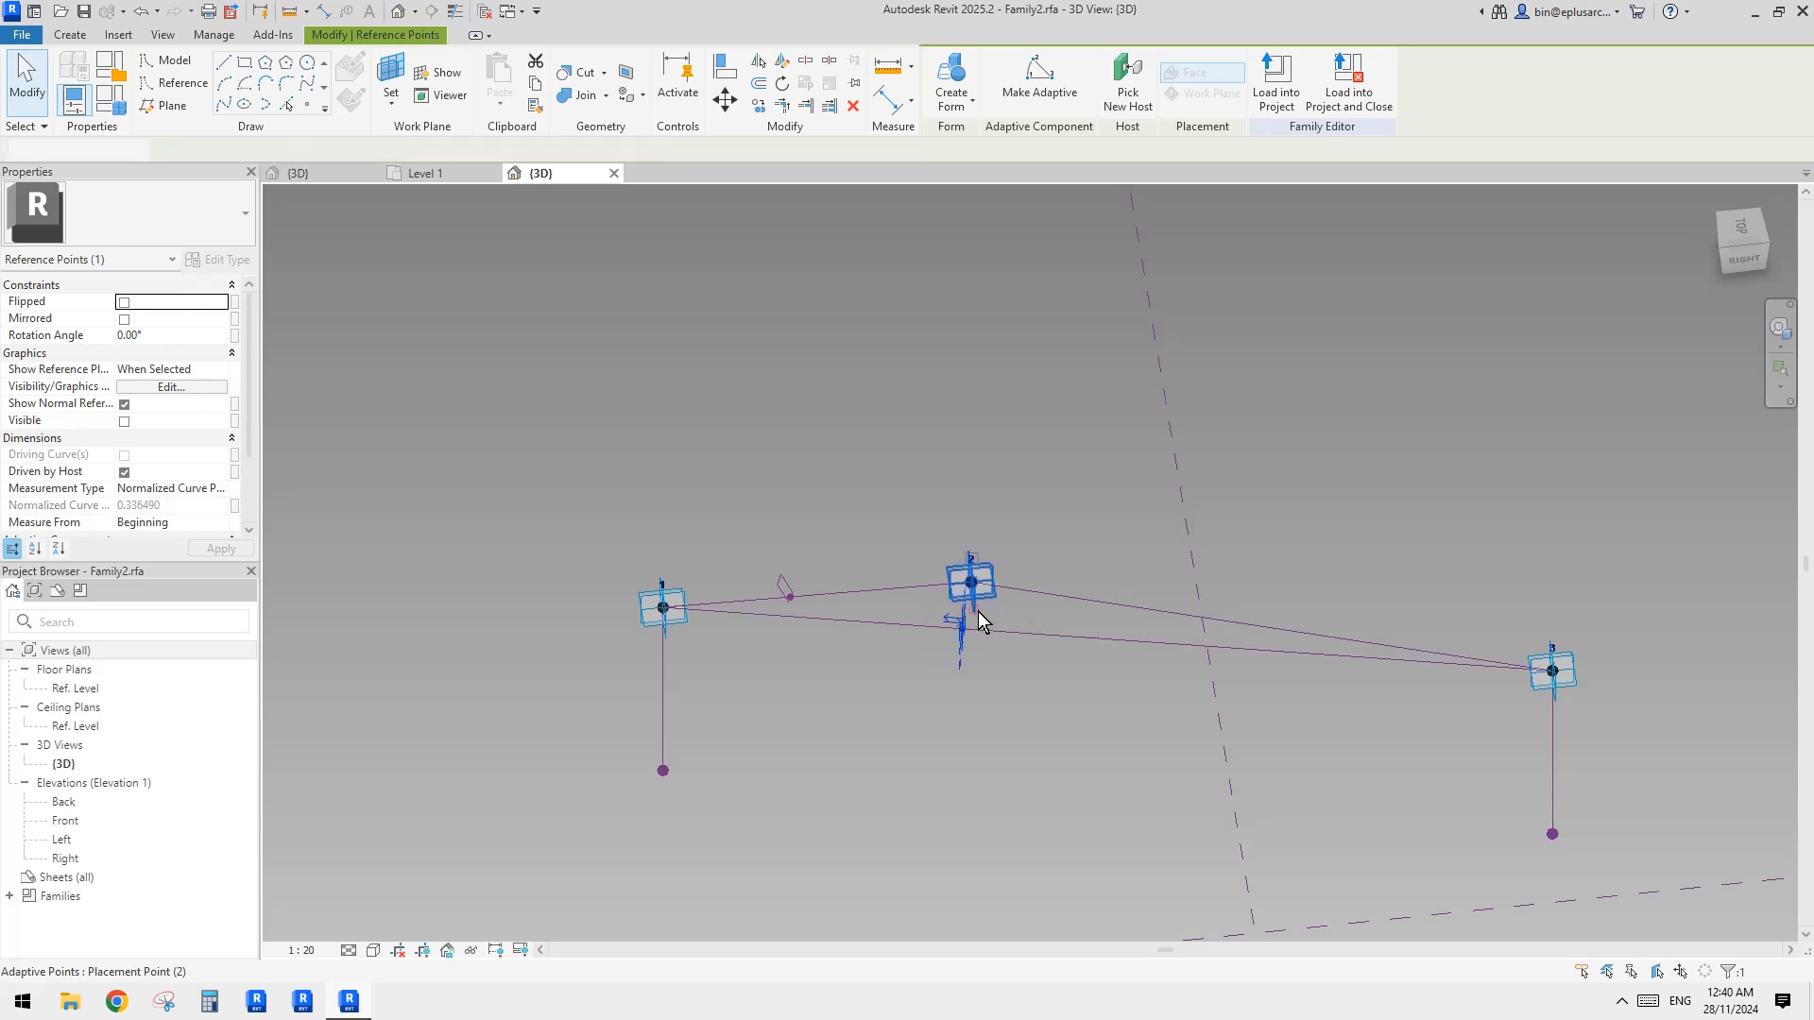
middle_click_drag(974, 609, 1049, 359, "shift")
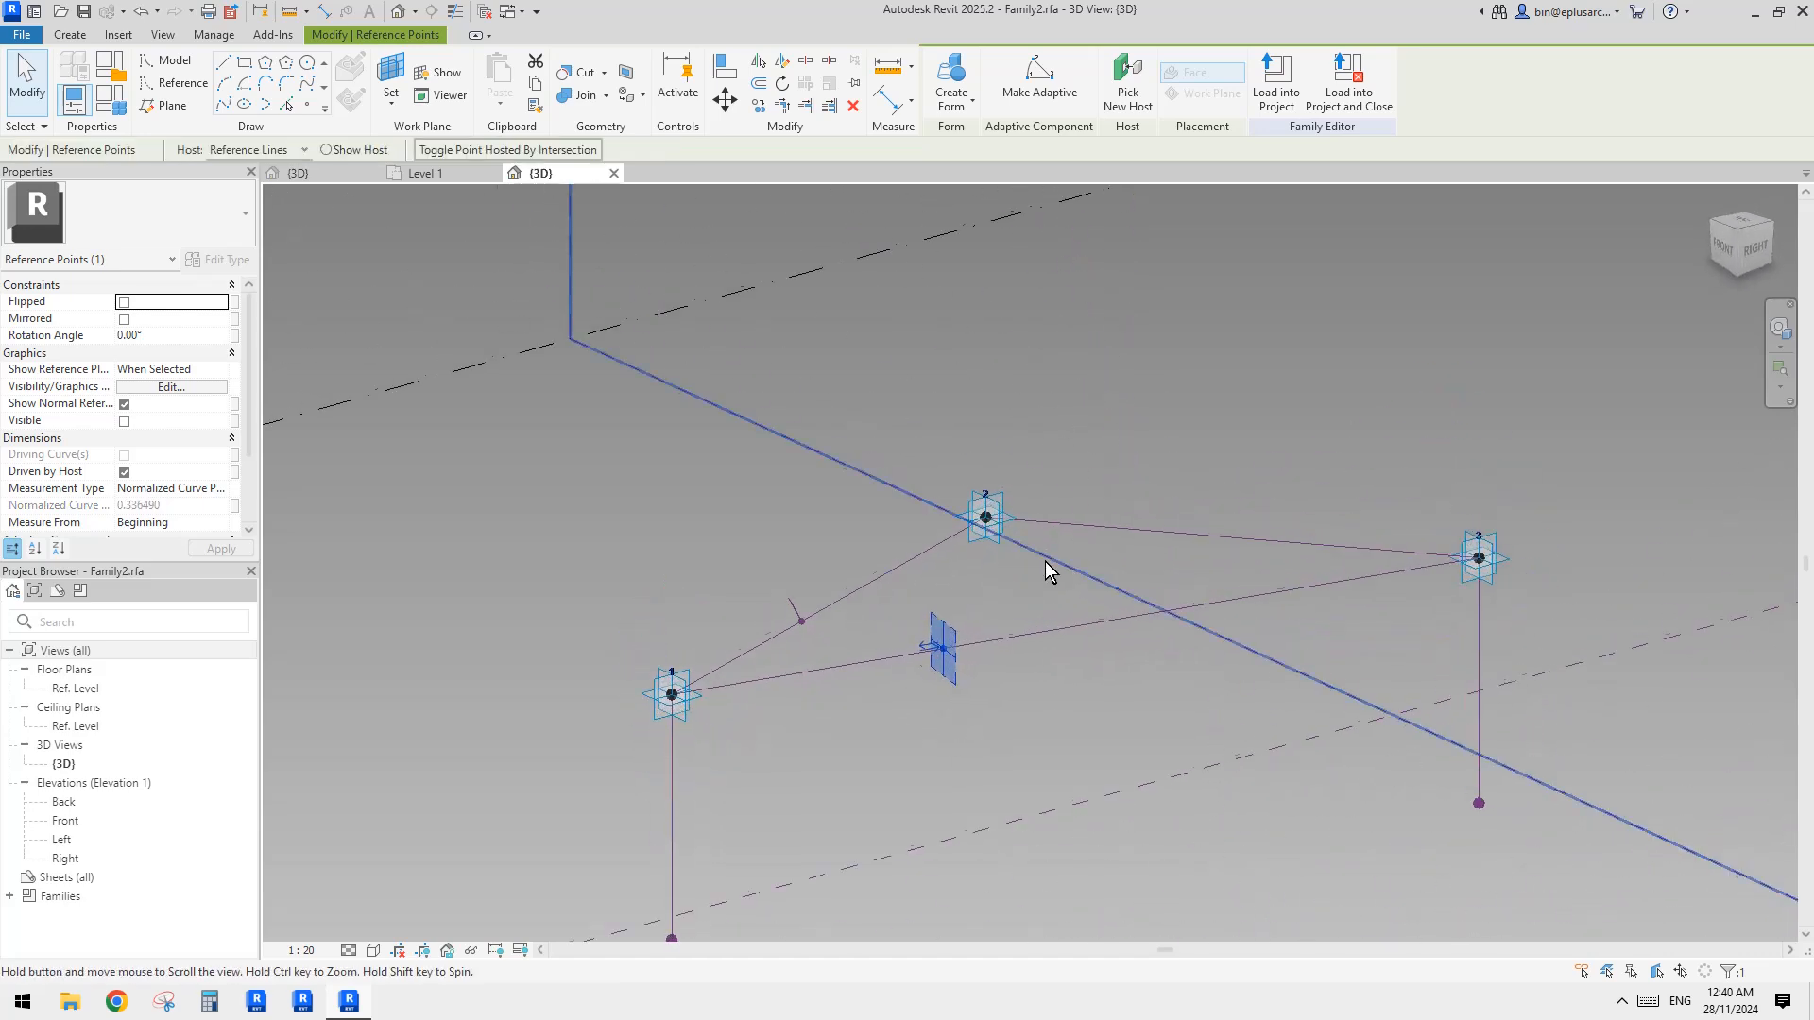
Move adaptive point 2 along the frame's span to test that the intersection-hosted point follows it
middle_click_drag(1044, 561, 994, 510, "shift")
left_click(966, 536)
left_click_drag(994, 510, 789, 659)
left_click_drag(855, 513, 923, 510)
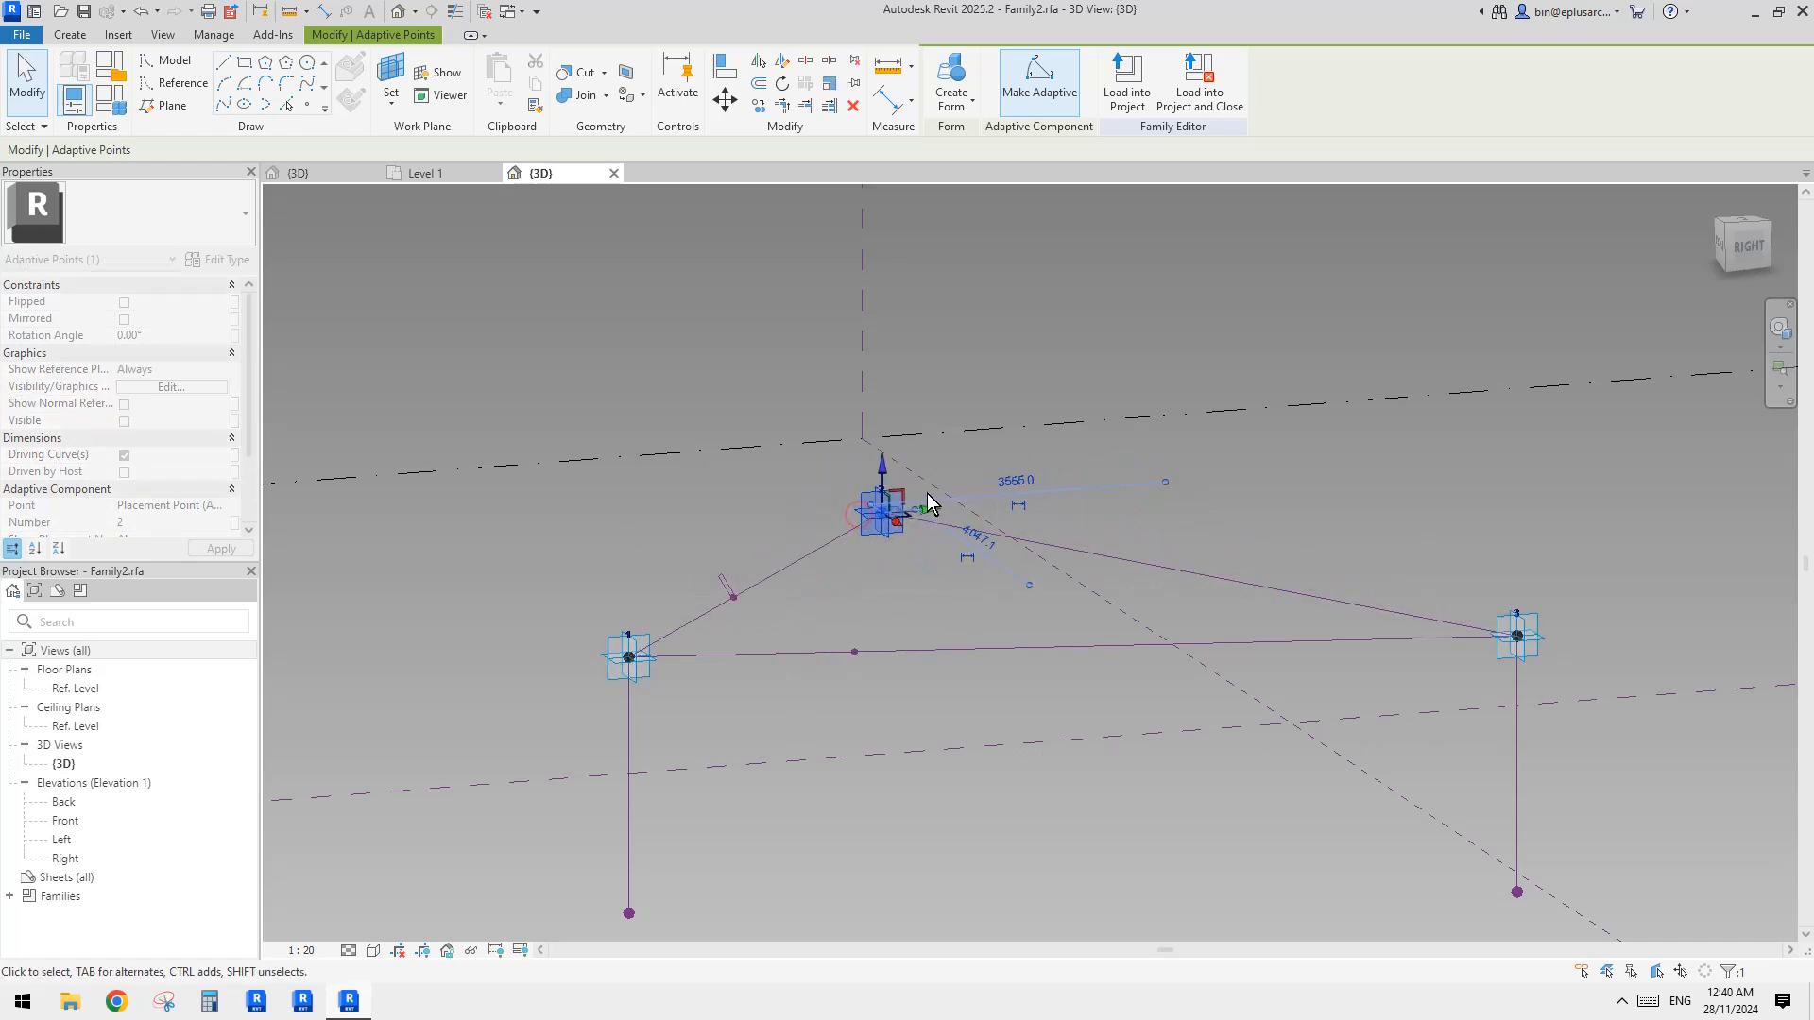
middle_click_drag(930, 503, 1050, 654, "shift")
Examine adaptive point 2 and the intersection-hosted point on the end-to-end reference line from several angles
scroll(1013, 543, "down", 2)
left_click(1011, 541)
middle_click_drag(1011, 542, 1000, 611, "shift")
left_click(1028, 491)
left_click(973, 542)
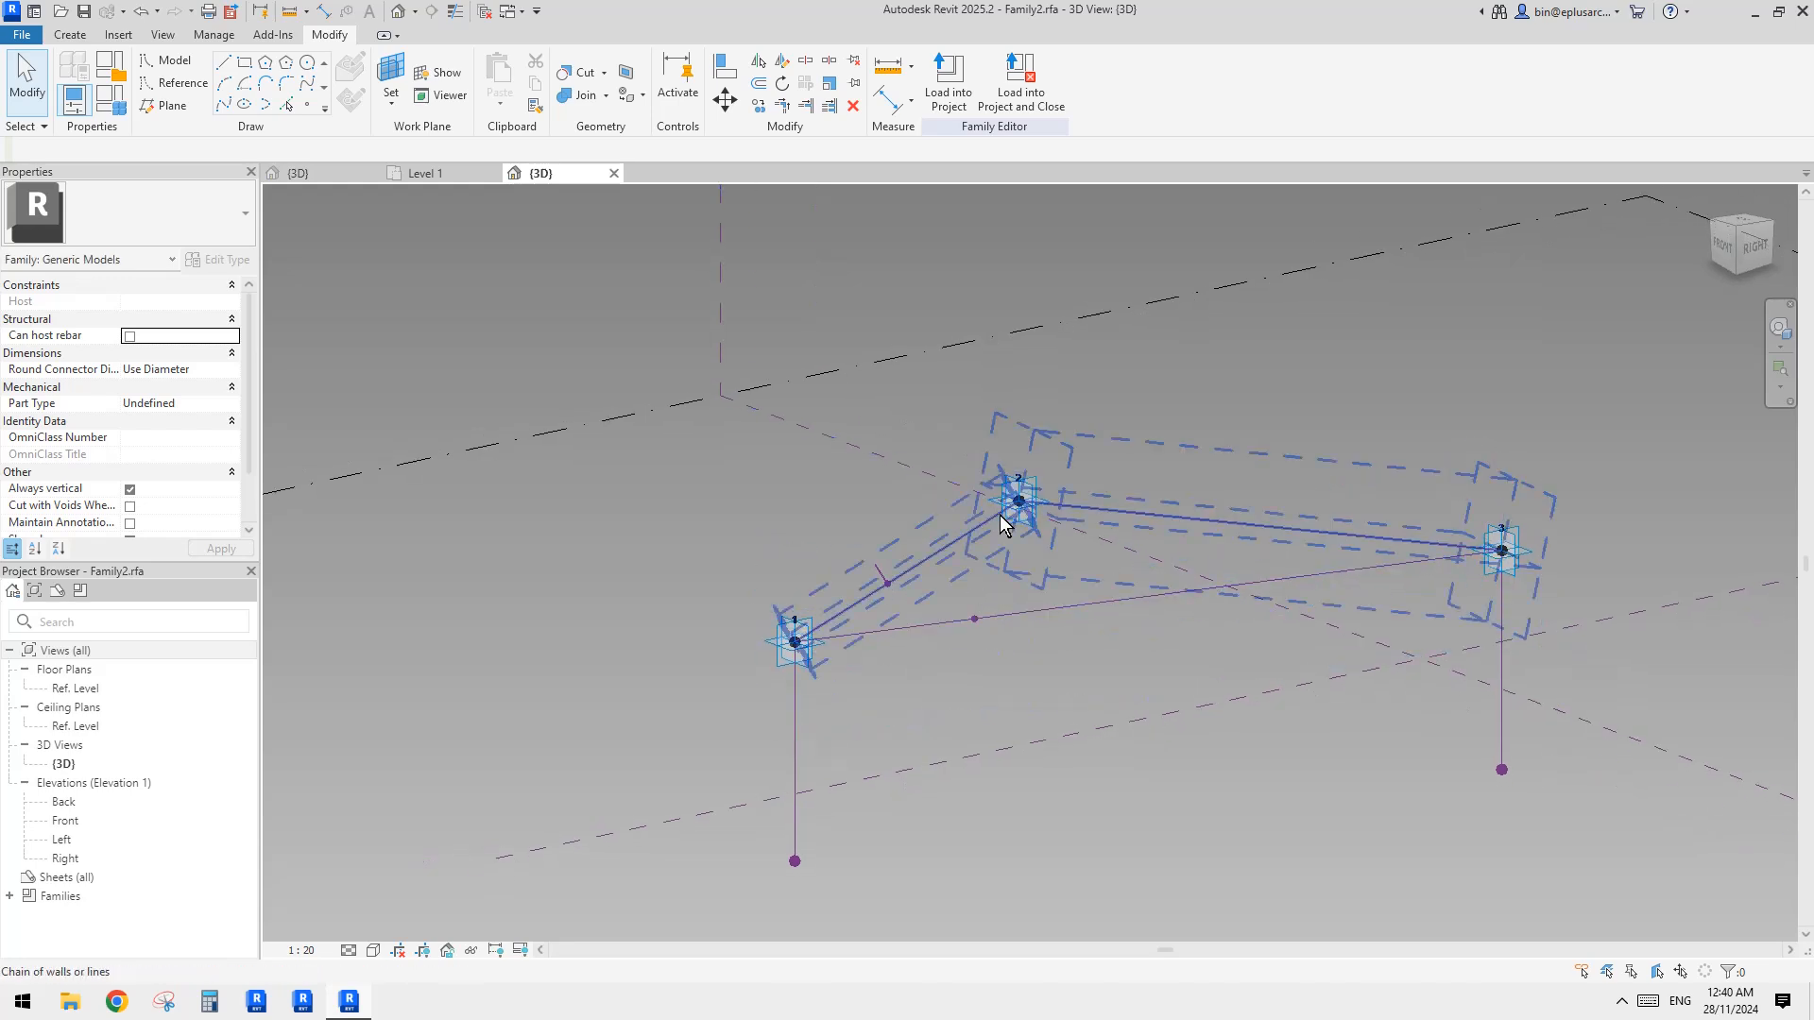
middle_click_drag(1016, 594, 956, 591, "shift")
middle_click_drag(1004, 471, 1000, 530, "shift")
middle_click_drag(855, 527, 944, 576)
Place another reference point directly on the intersection-hosted point, using that point's horizontal plane as the work plane
left_click(306, 106)
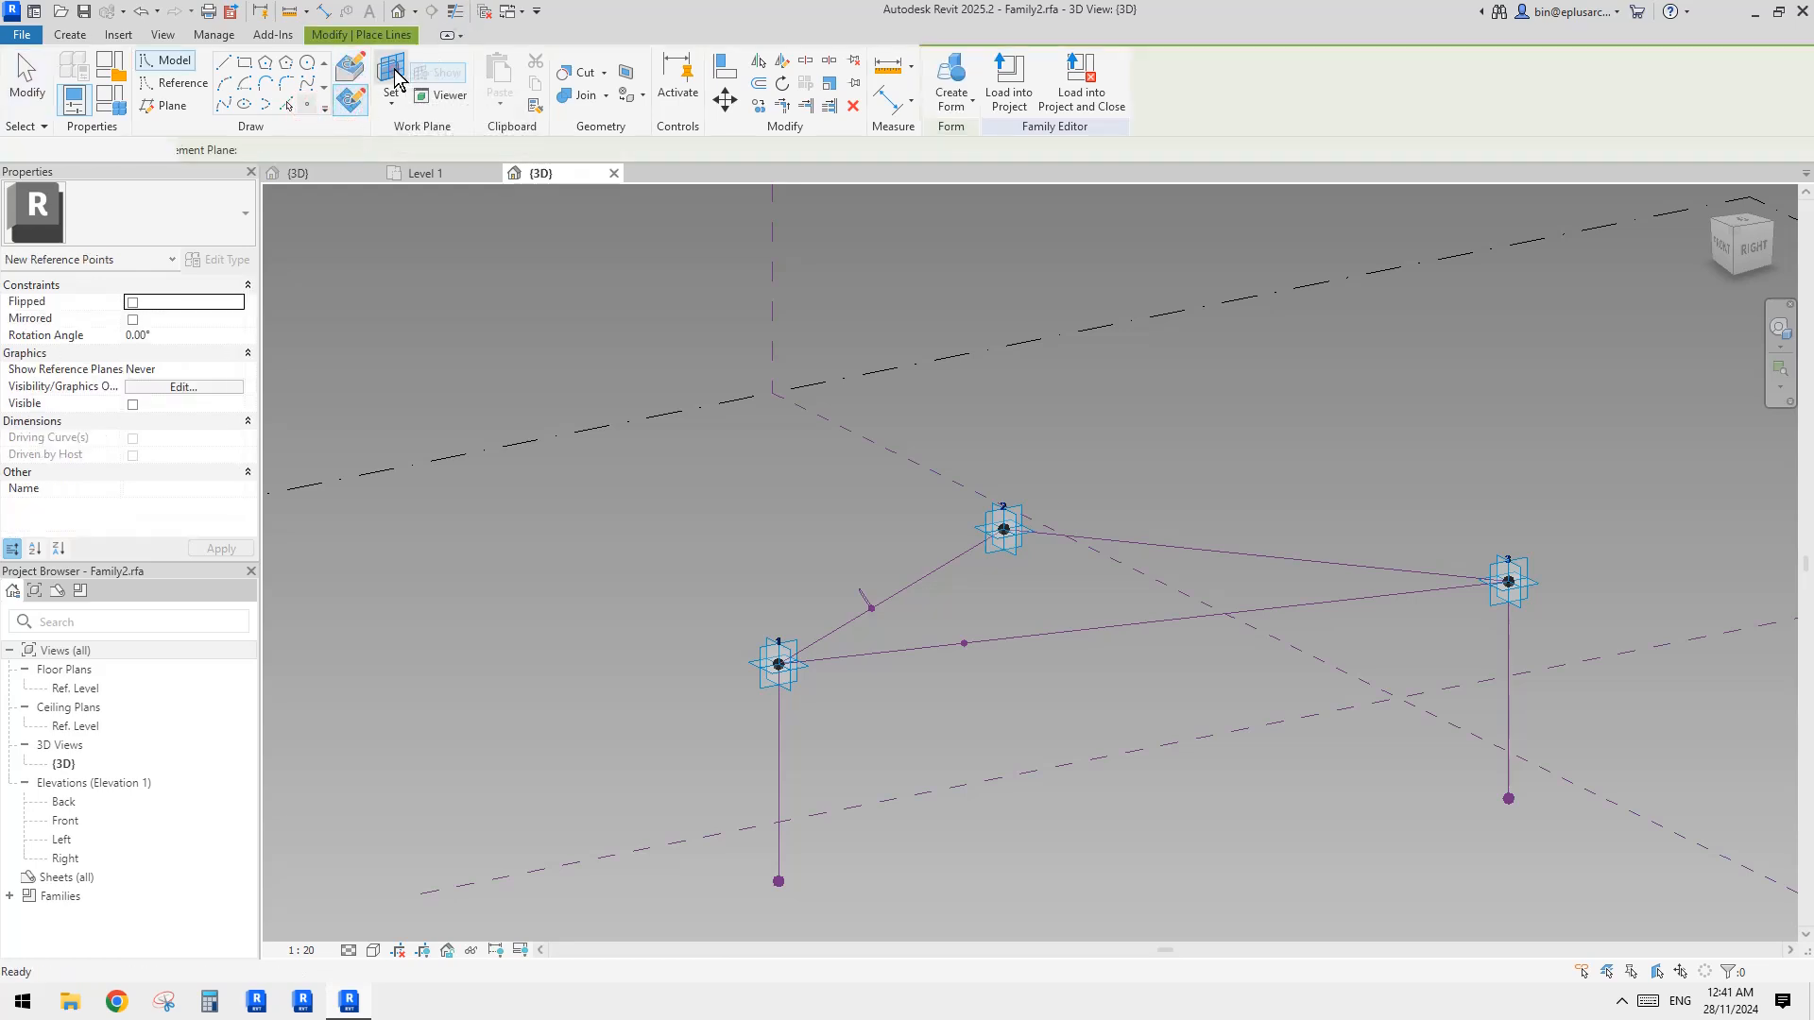
key("Escape")
mouse_move(963, 601)
middle_mouse_down("shift")
mouse_move(1029, 665)
mouse_move(962, 633)
middle_mouse_up("shift")
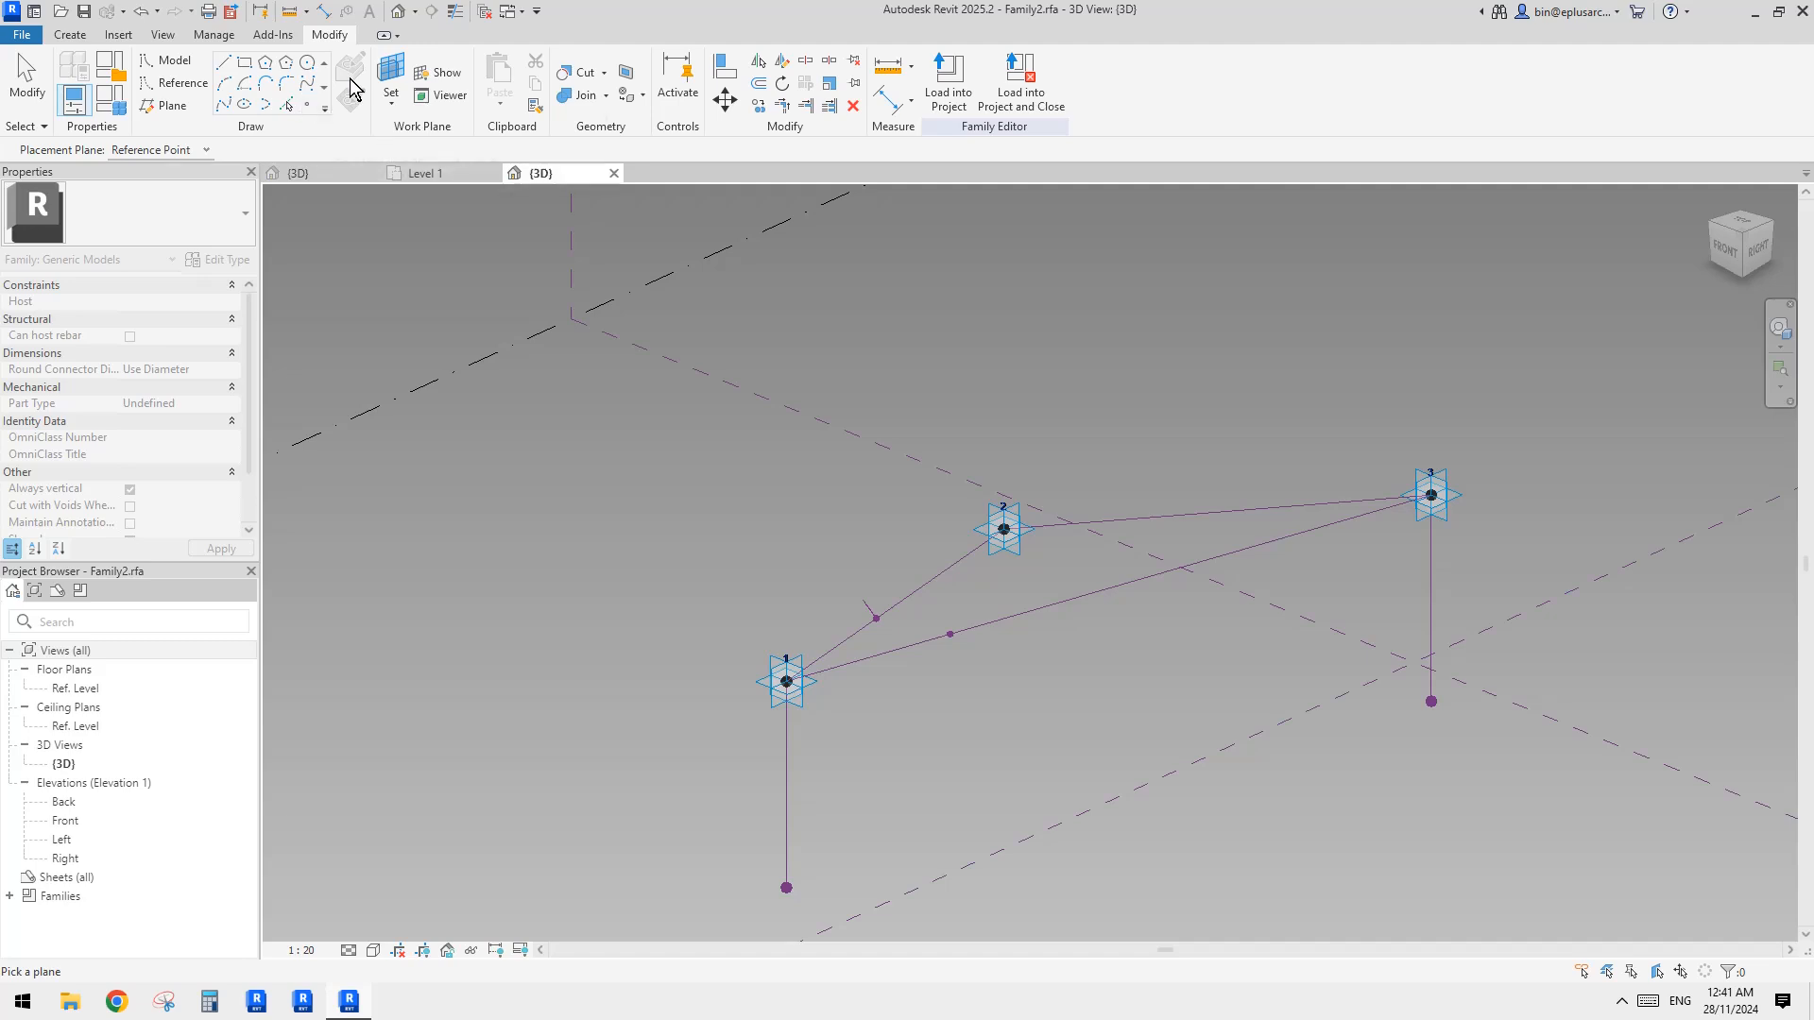
left_click(304, 104)
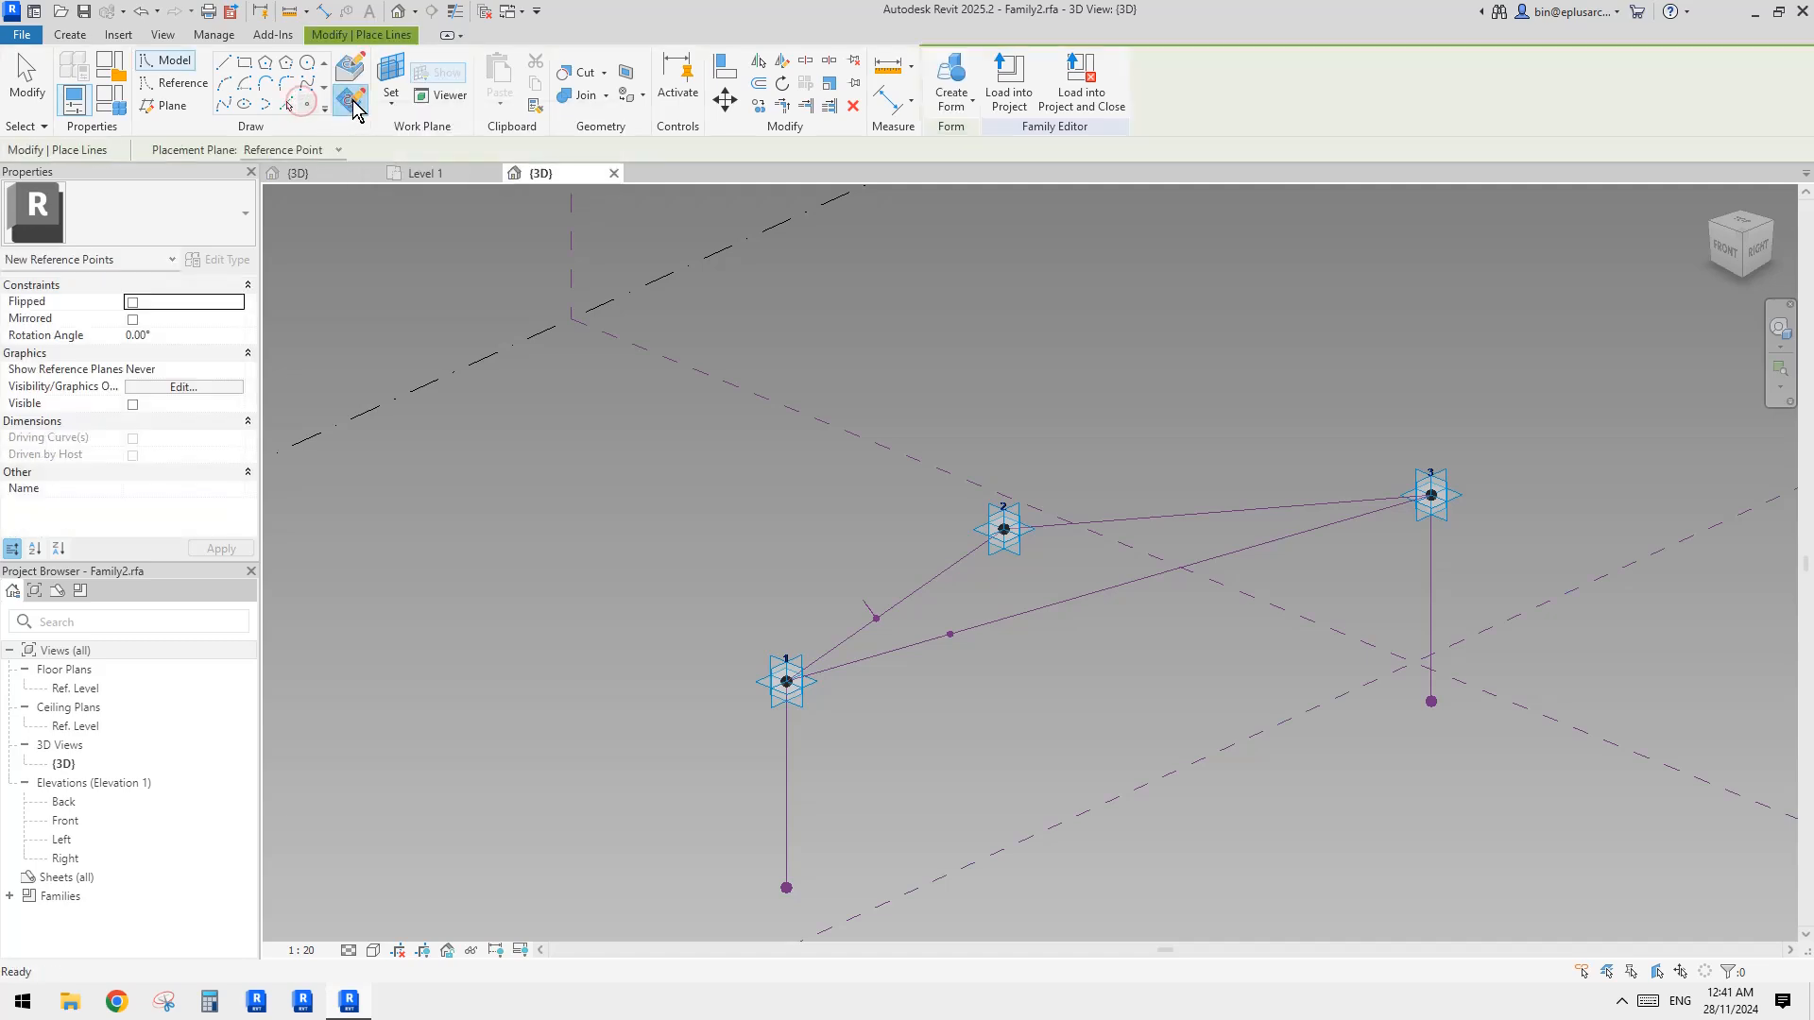
key("Escape")
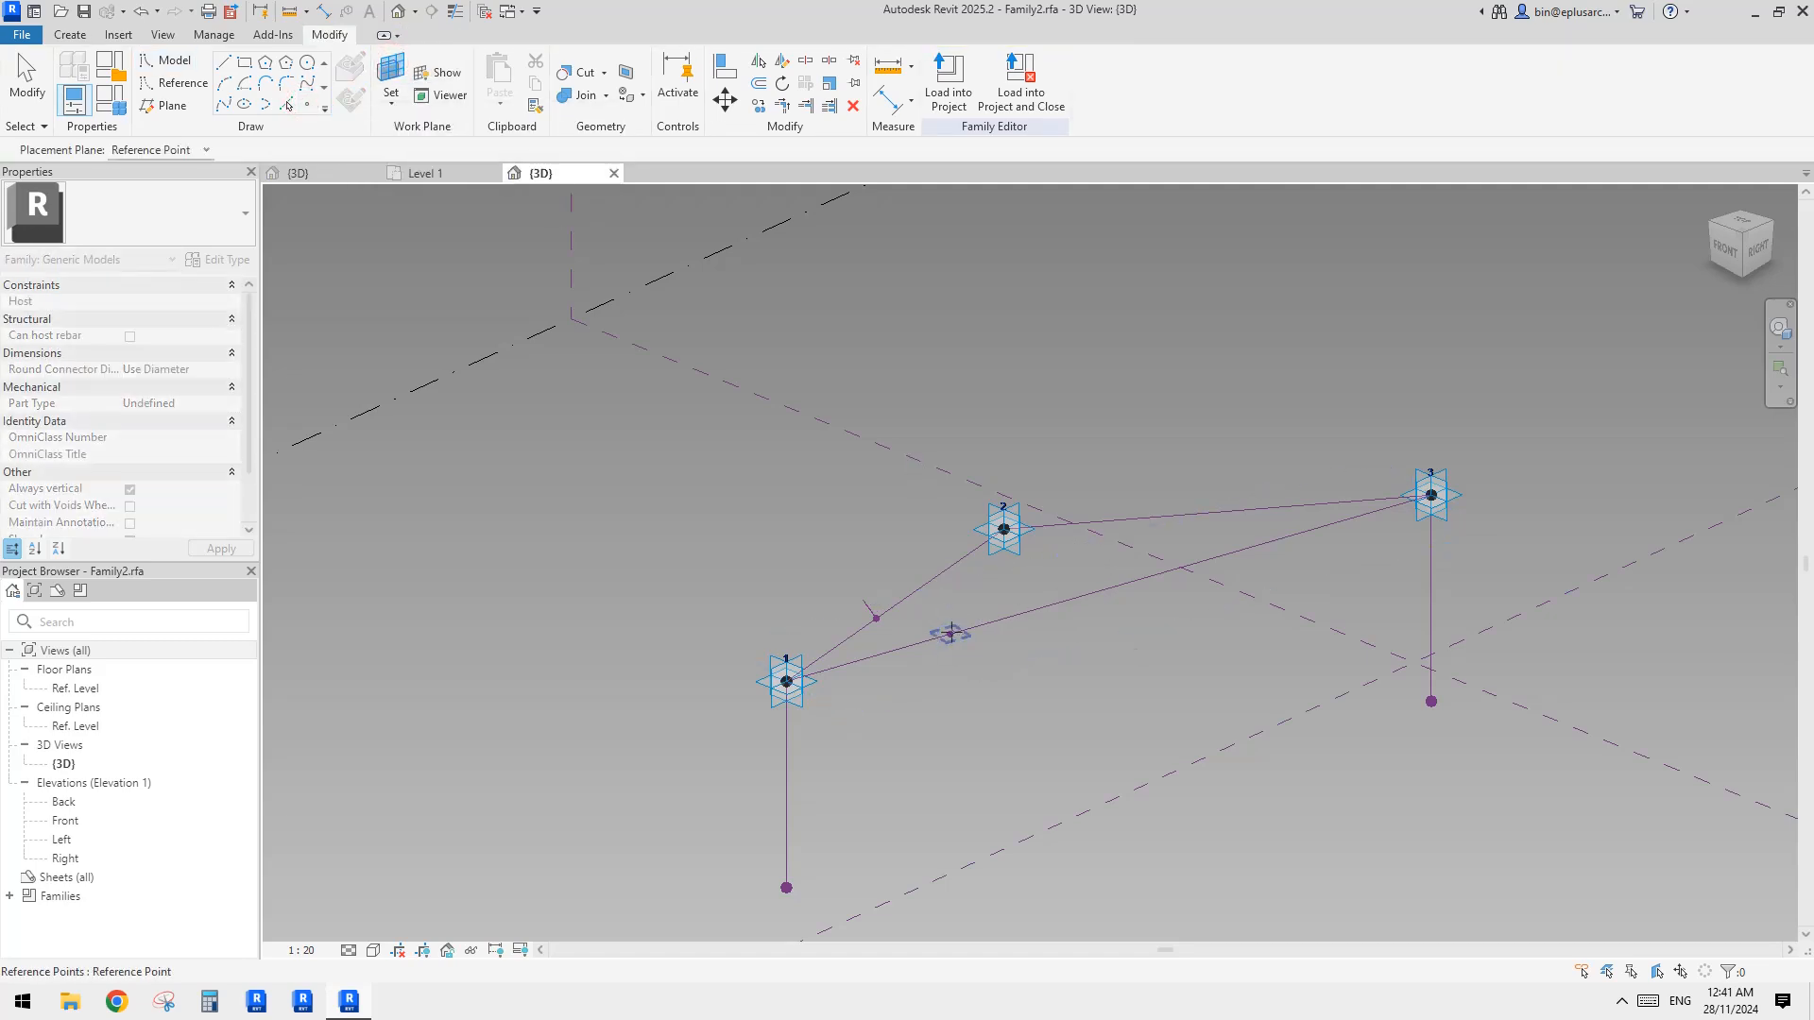
left_click(951, 633)
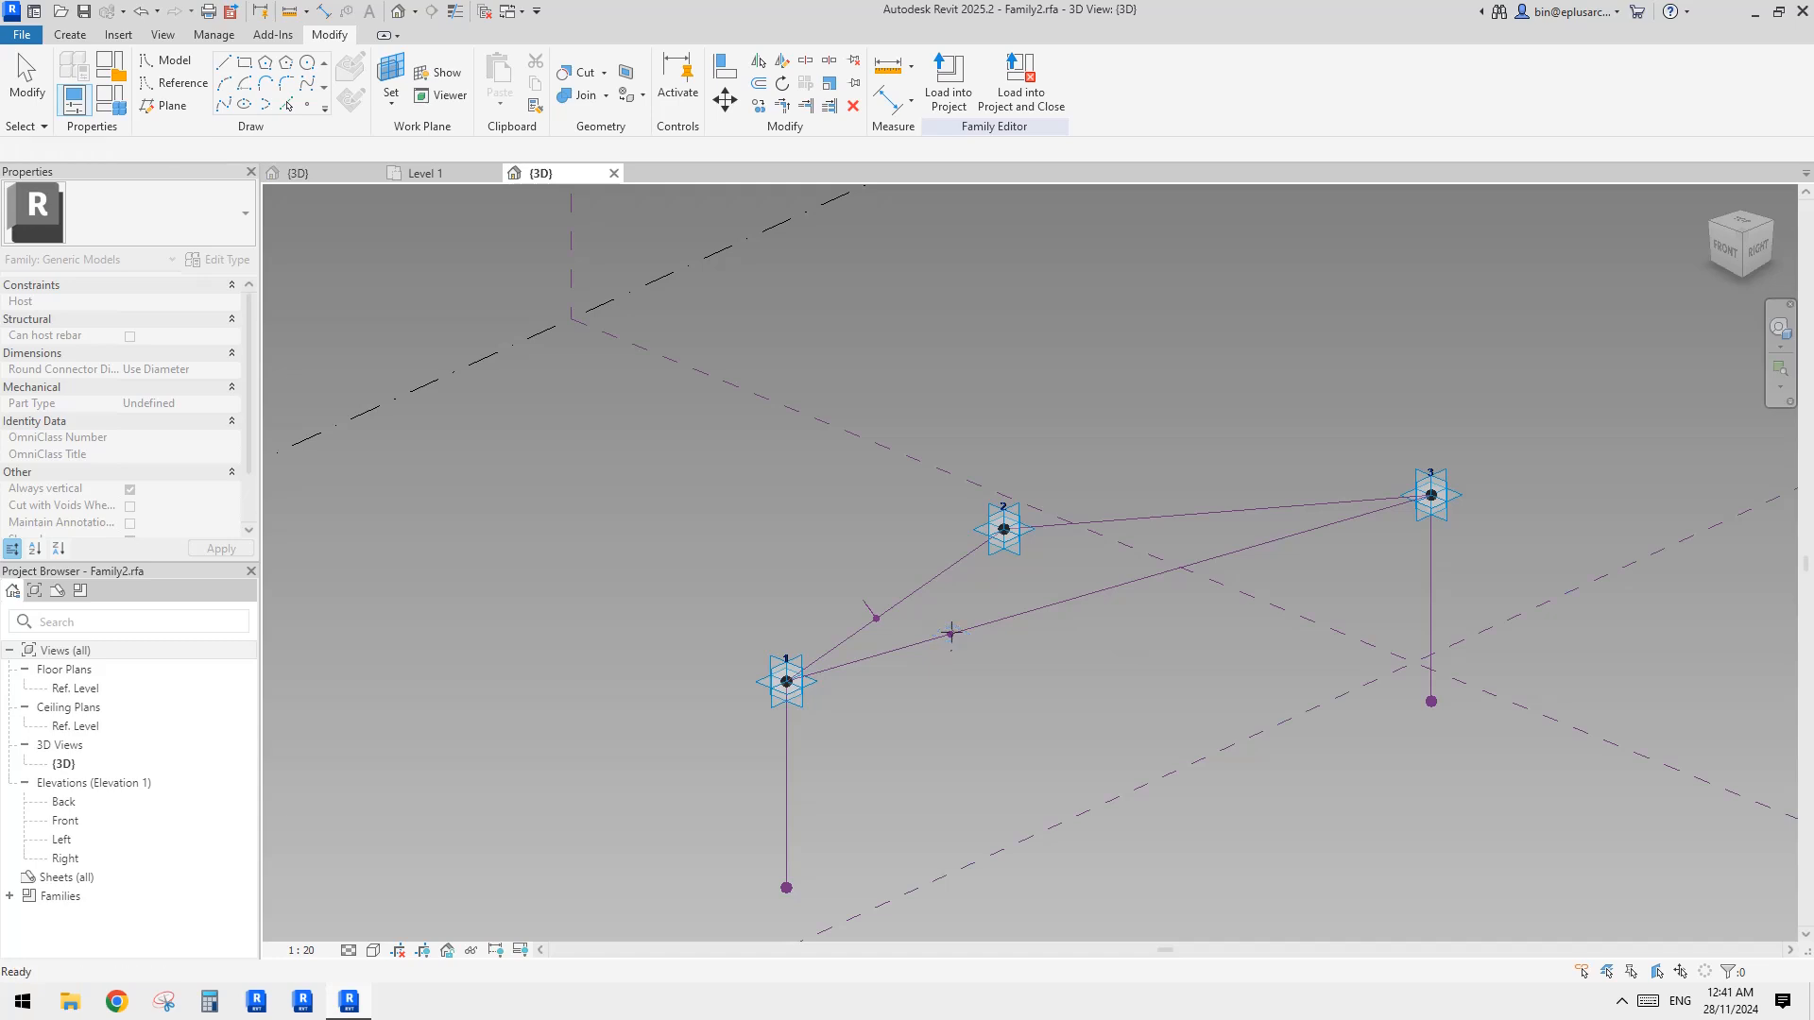
left_click(951, 633)
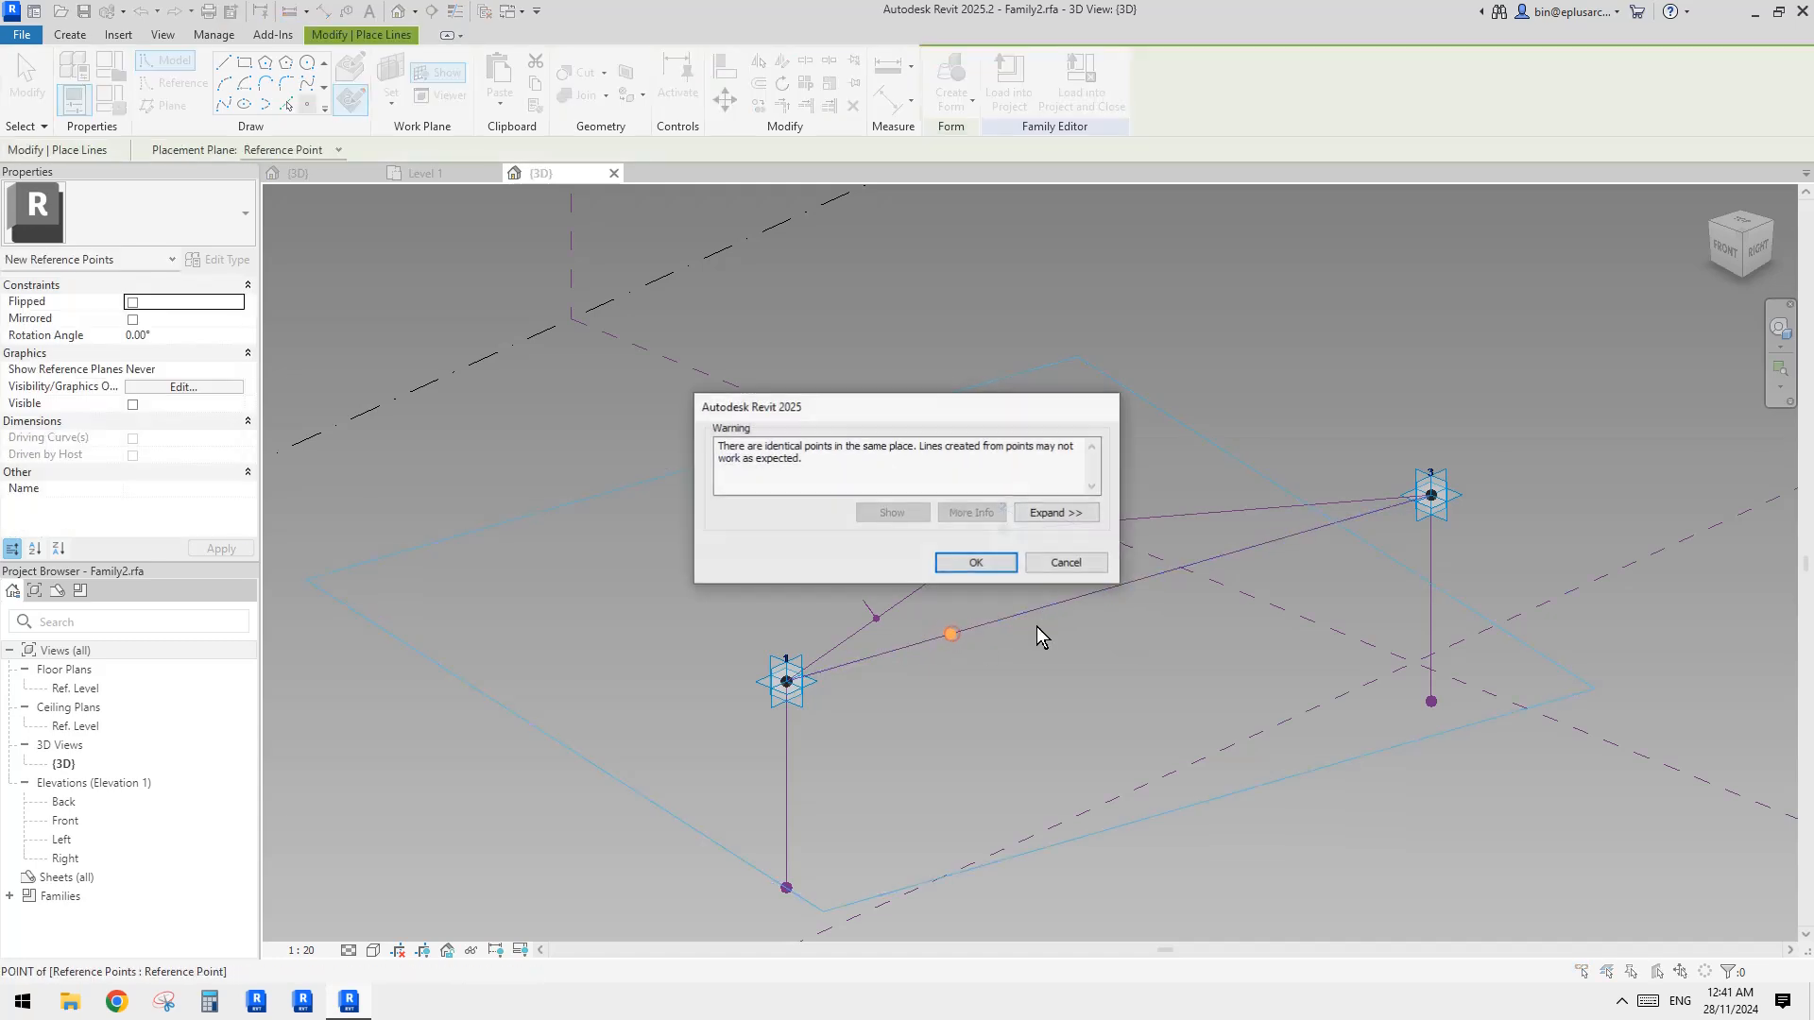
left_click(976, 562)
key("Escape")
Raise the newly placed reference point vertically to an offset of about 6097 mm above its host point
left_click(950, 635)
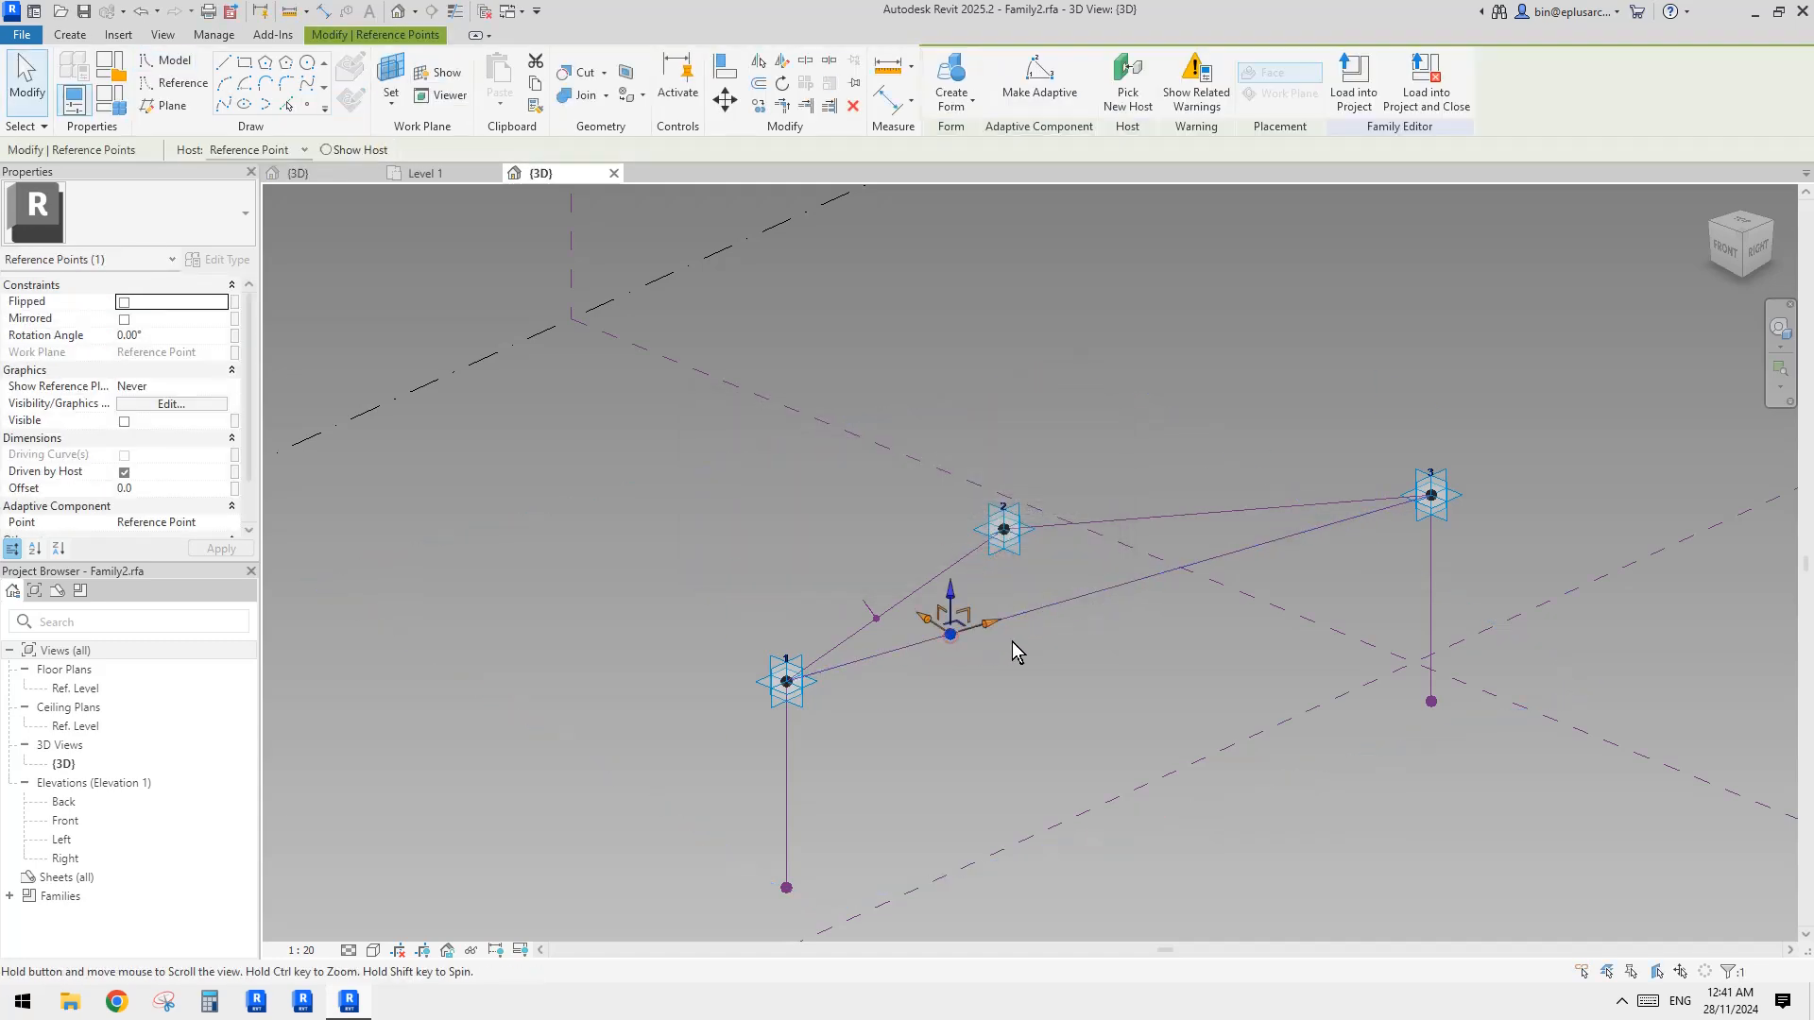
left_click_drag(954, 597, 960, 410)
left_click_drag(974, 276, 974, 275)
scroll(1093, 641, "down", 1)
middle_click_drag(1093, 640, 1094, 741)
middle_click_drag(1094, 742, 1076, 671, "shift")
left_click_drag(991, 437, 989, 363)
middle_click_drag(1300, 577, 1205, 659, "shift")
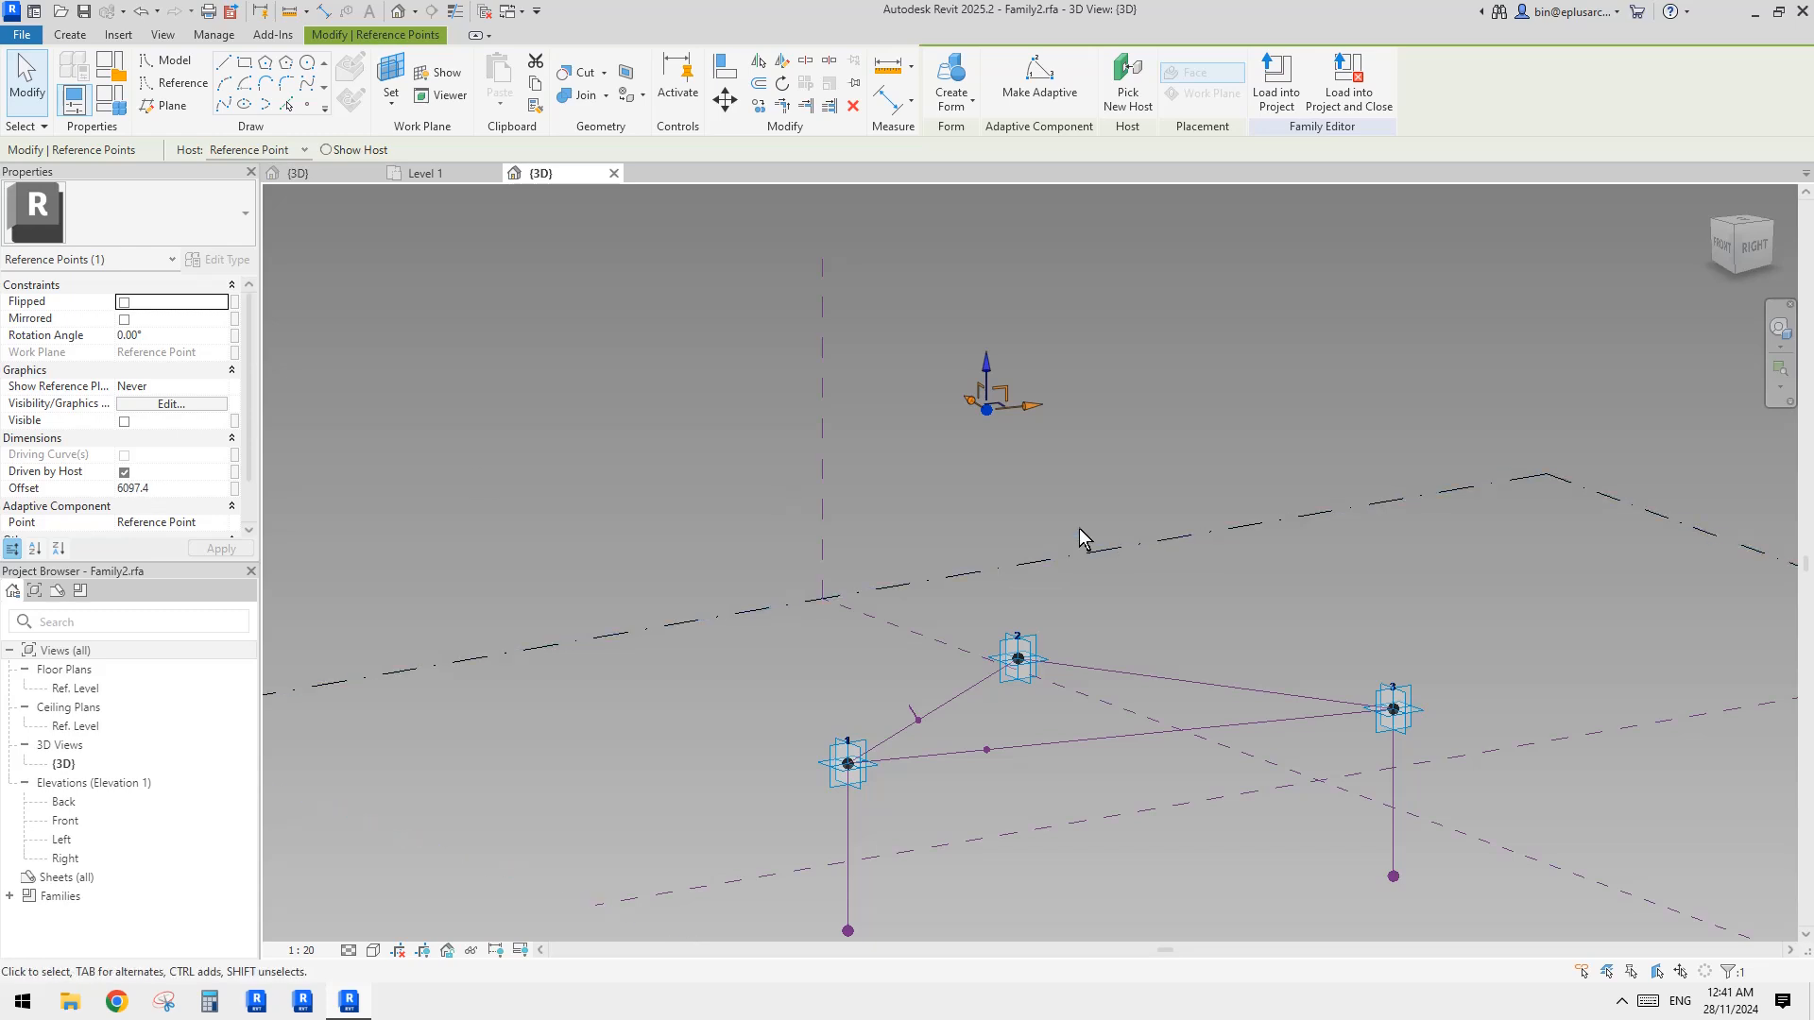
middle_click_drag(1079, 529, 1130, 529, "shift")
middle_click_drag(1060, 216, 1079, 274, "shift")
Connect the raised point and its host point with a vertical line and make it a reference line
left_click_drag(969, 658, 995, 735)
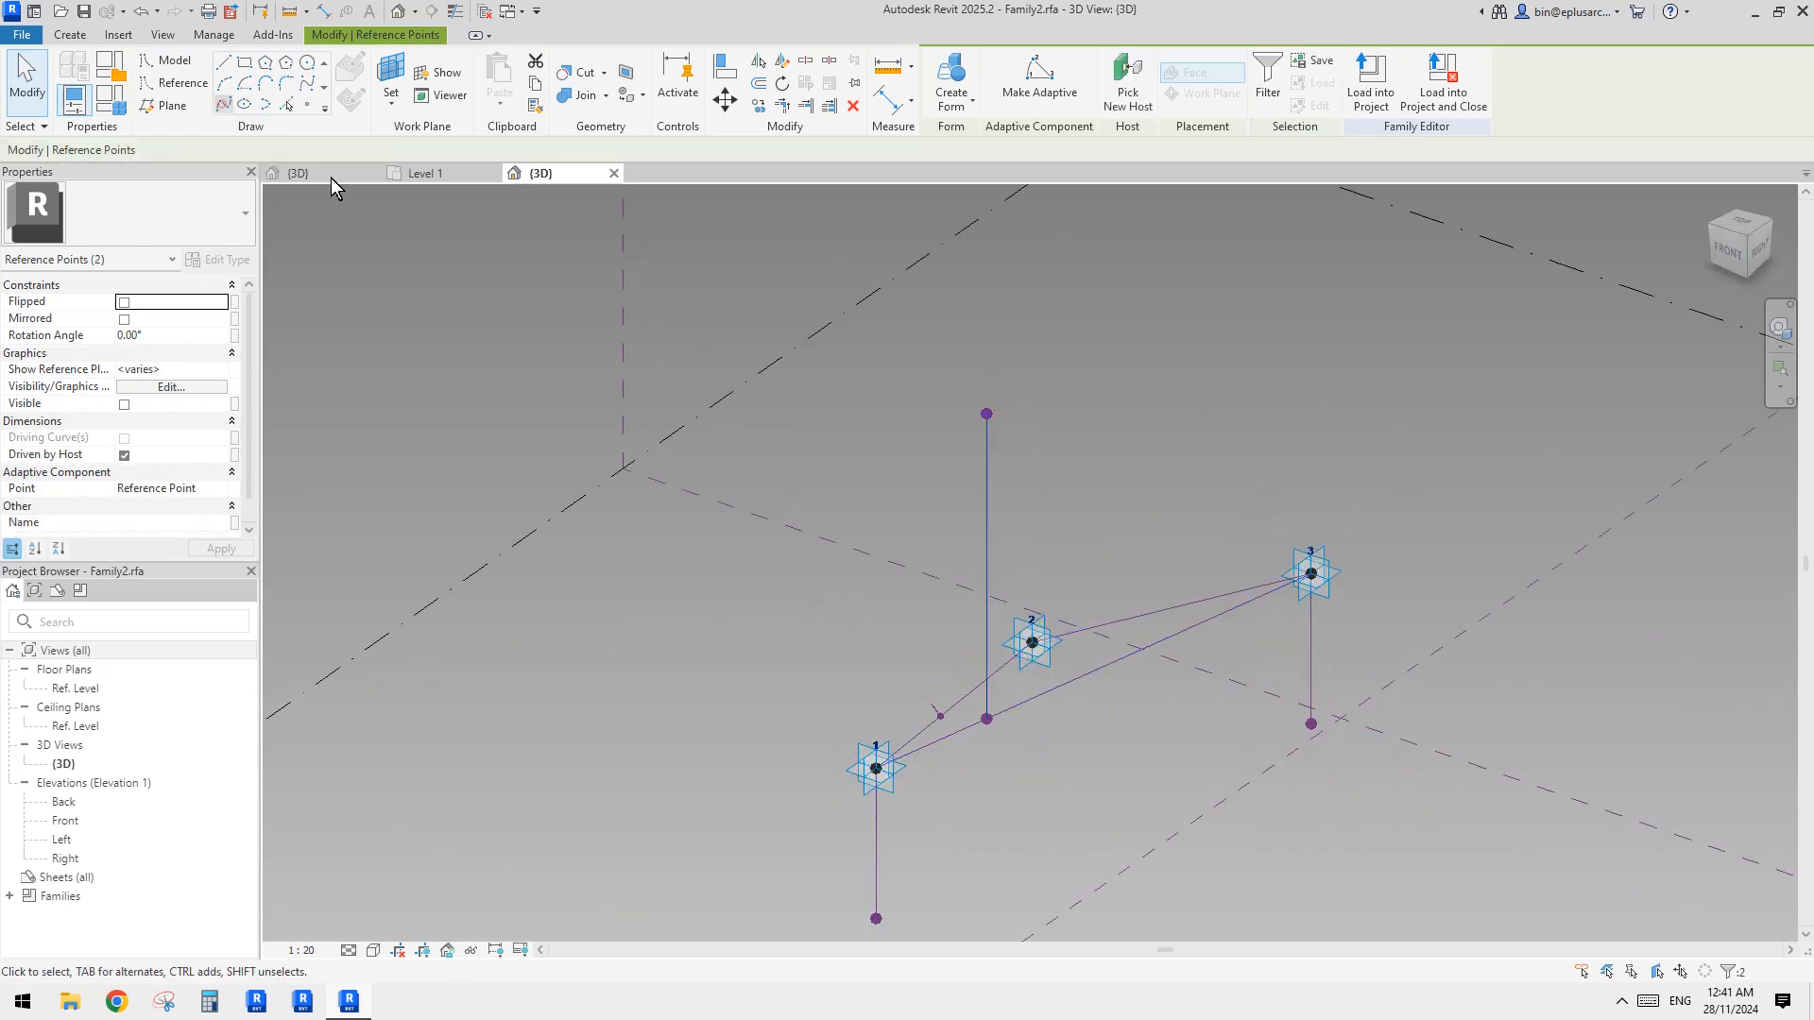
left_click(983, 429)
left_click(133, 440)
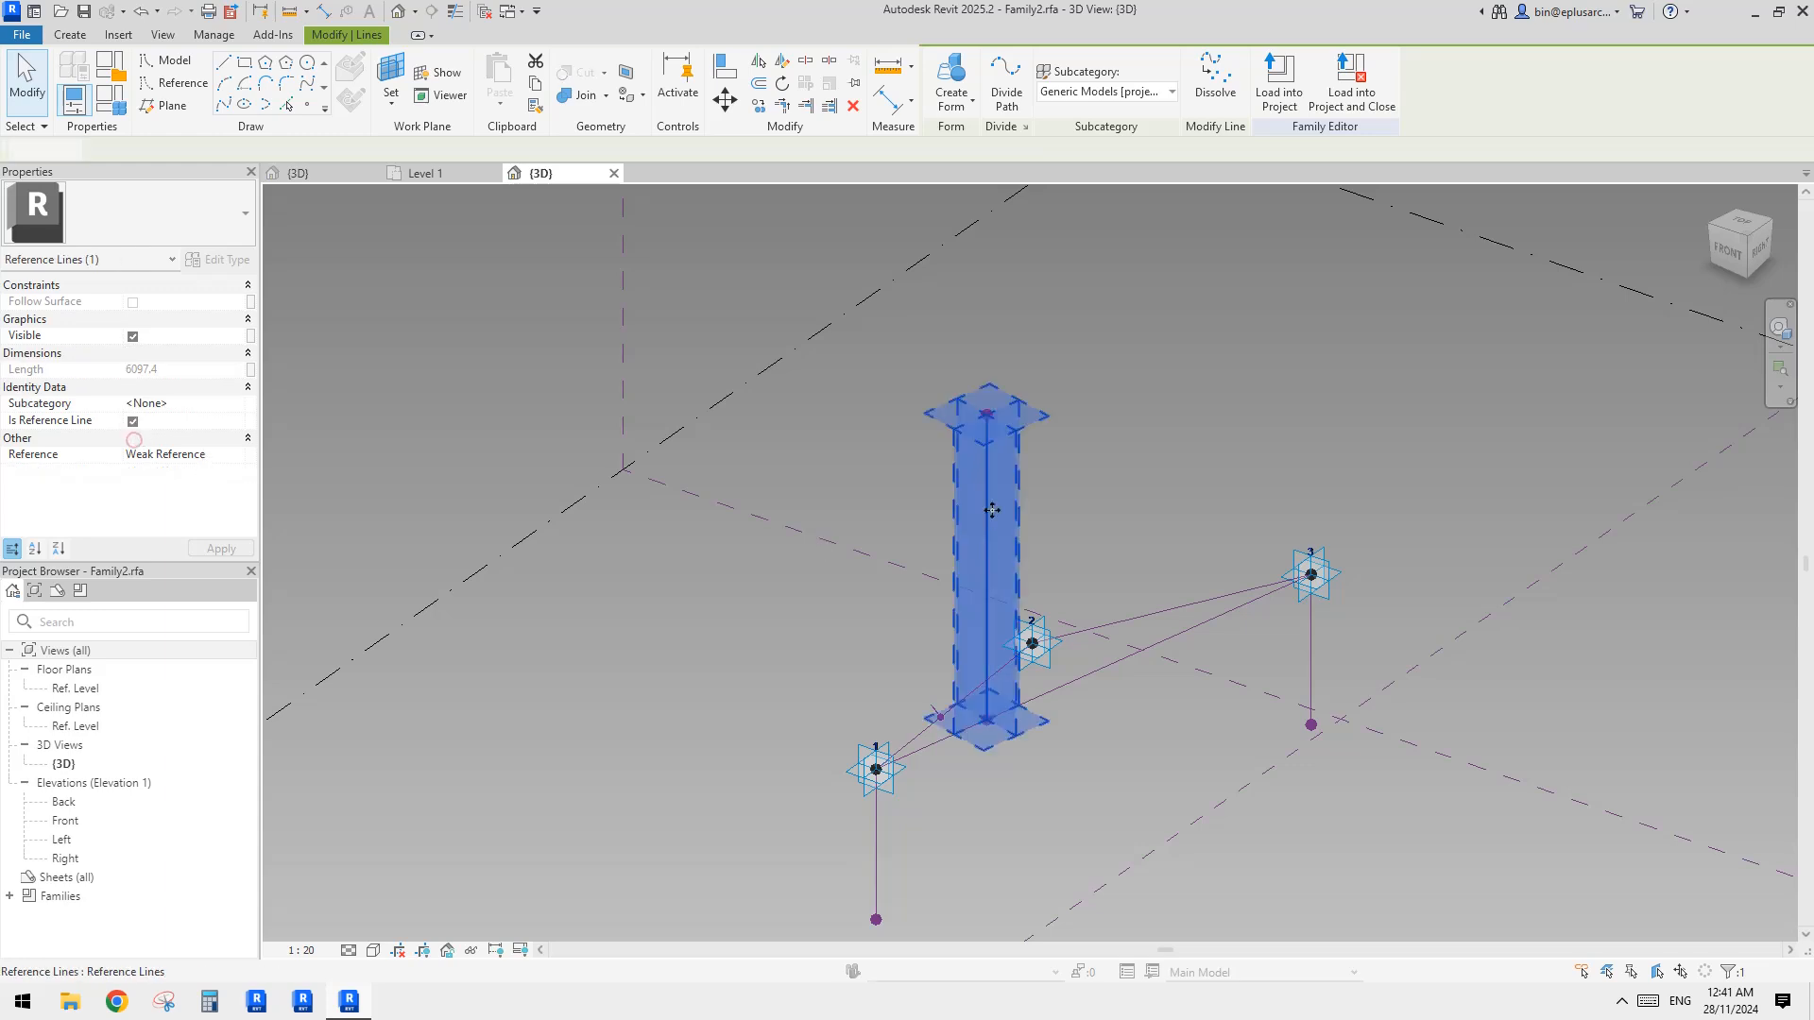
left_click(778, 352)
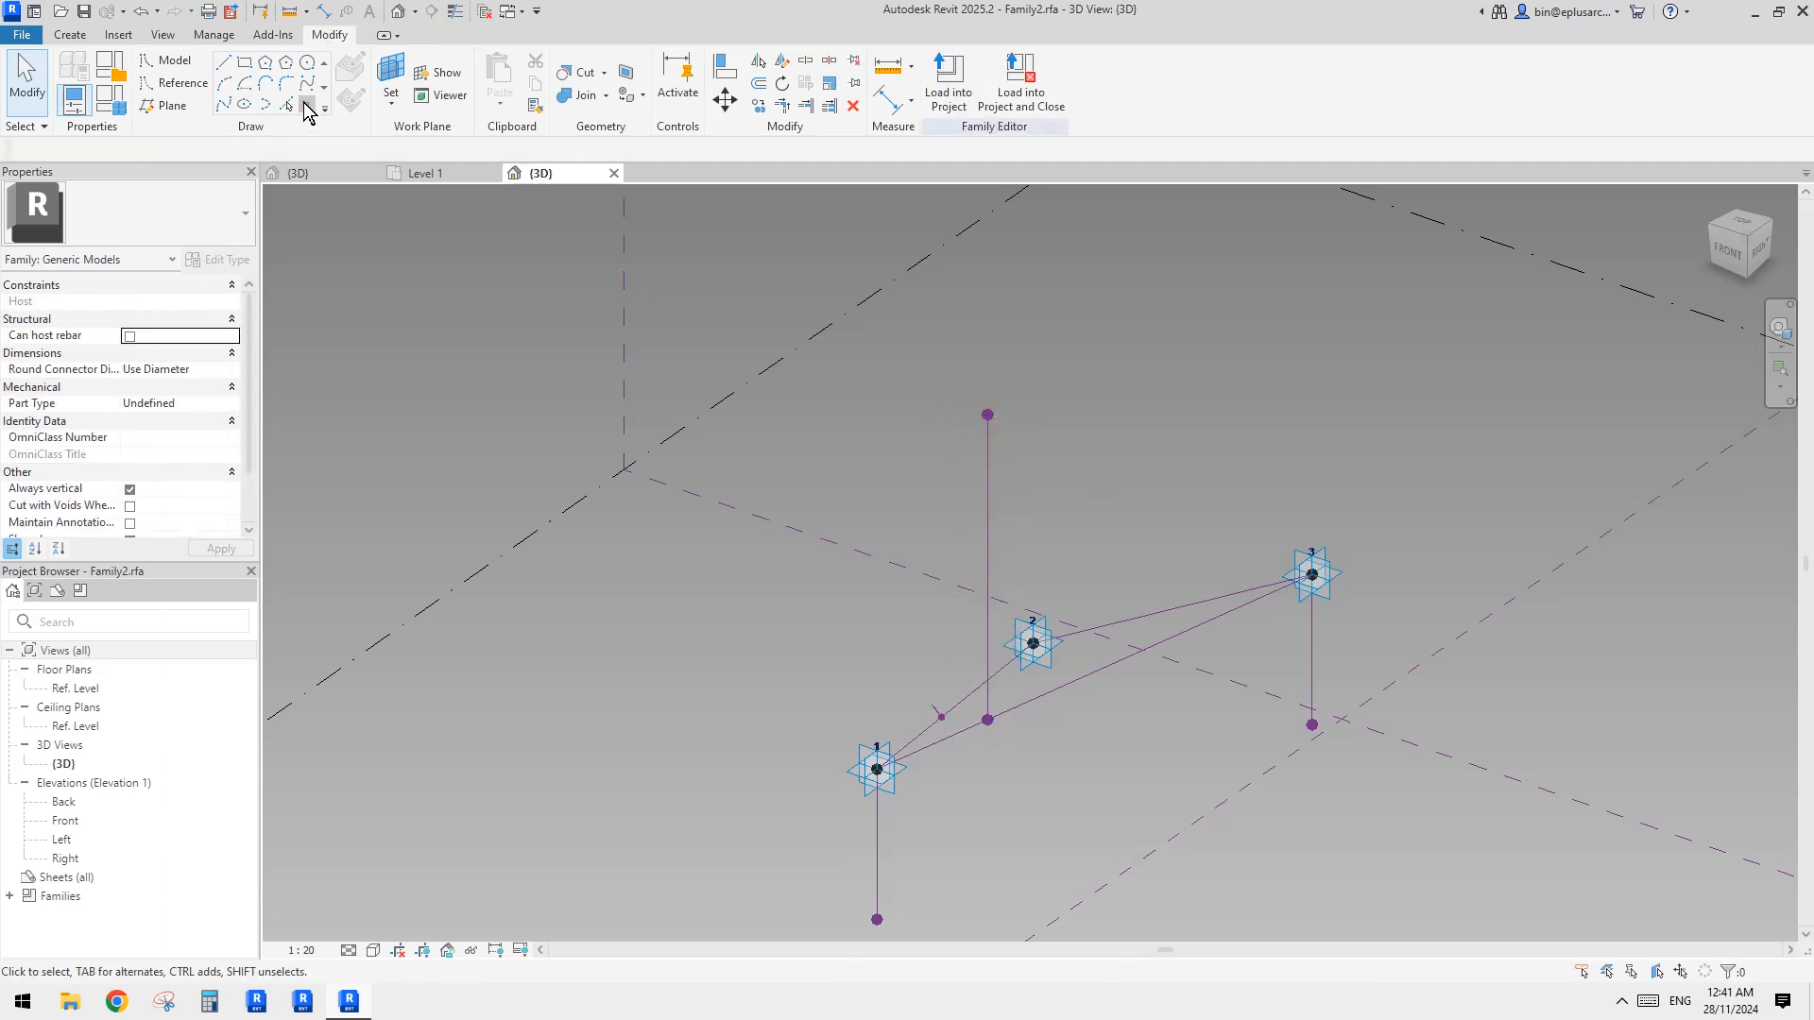
Start placing a reference point on the vertical reference line, drawing on faces
left_click(305, 106)
left_click(349, 73)
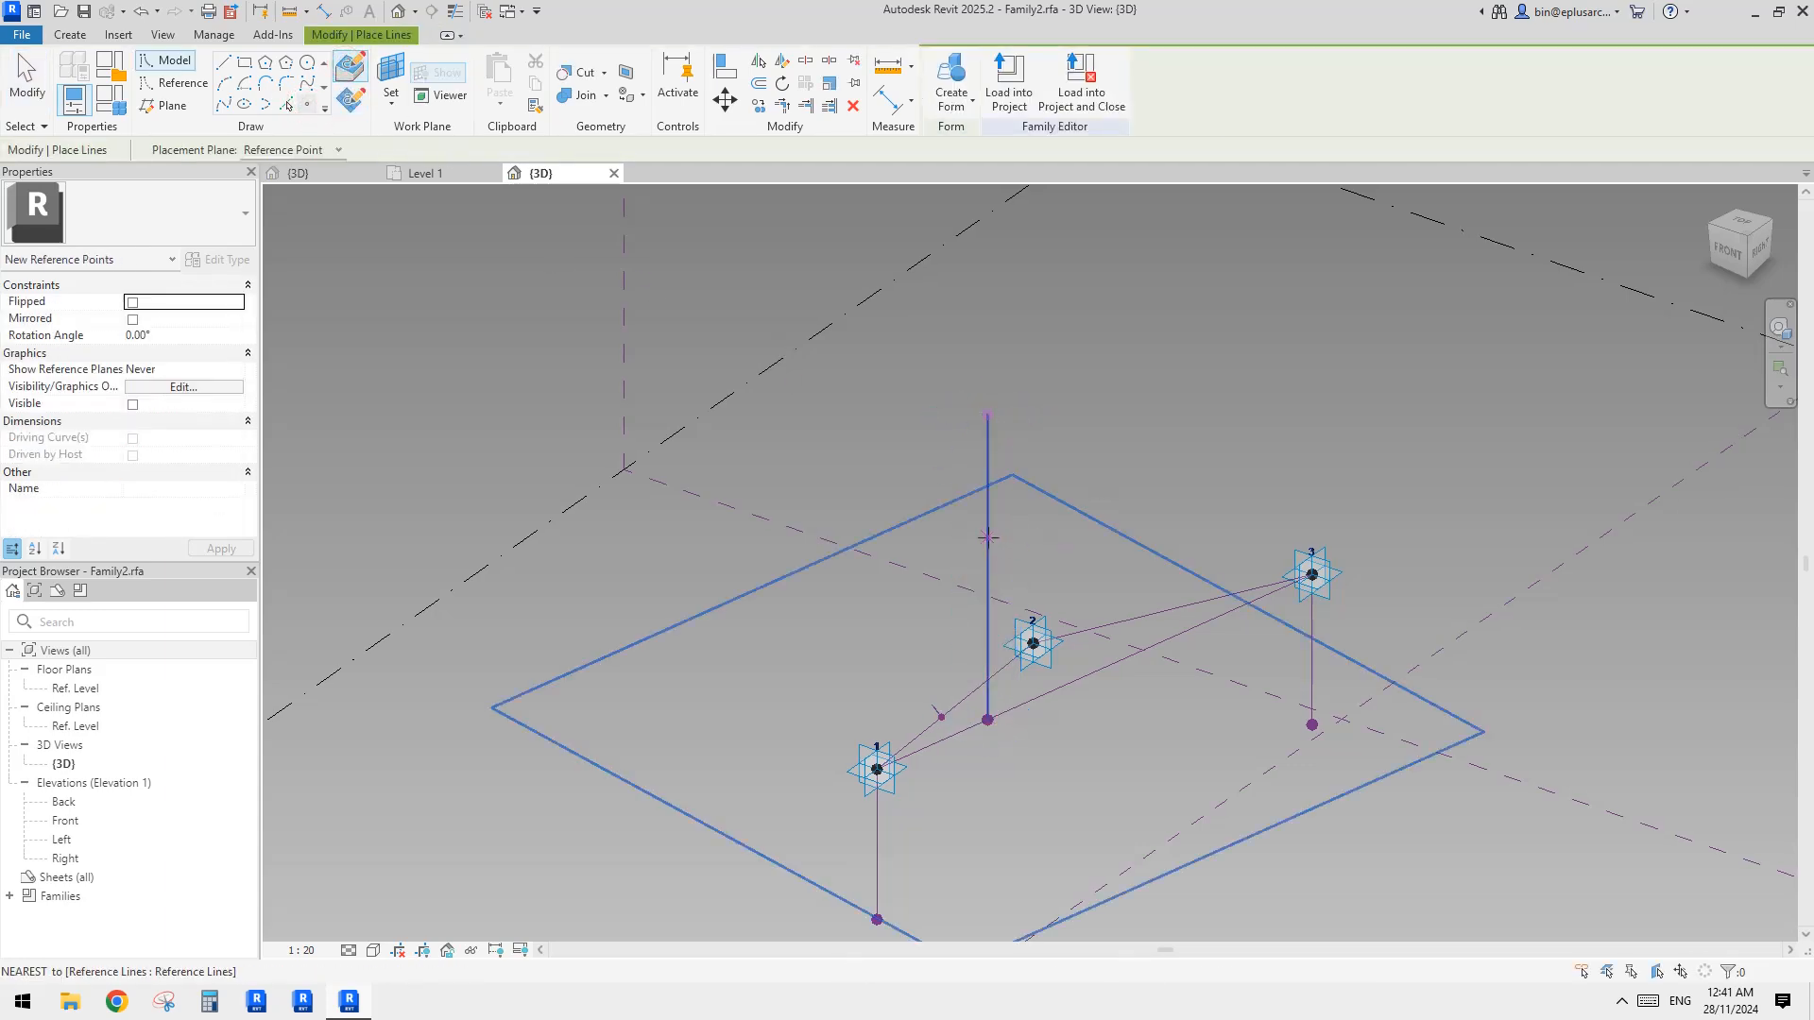
Host the reference point on the vertical reference line by its intersection with adaptive point 2's horizontal plane
key("Escape")
key("Escape")
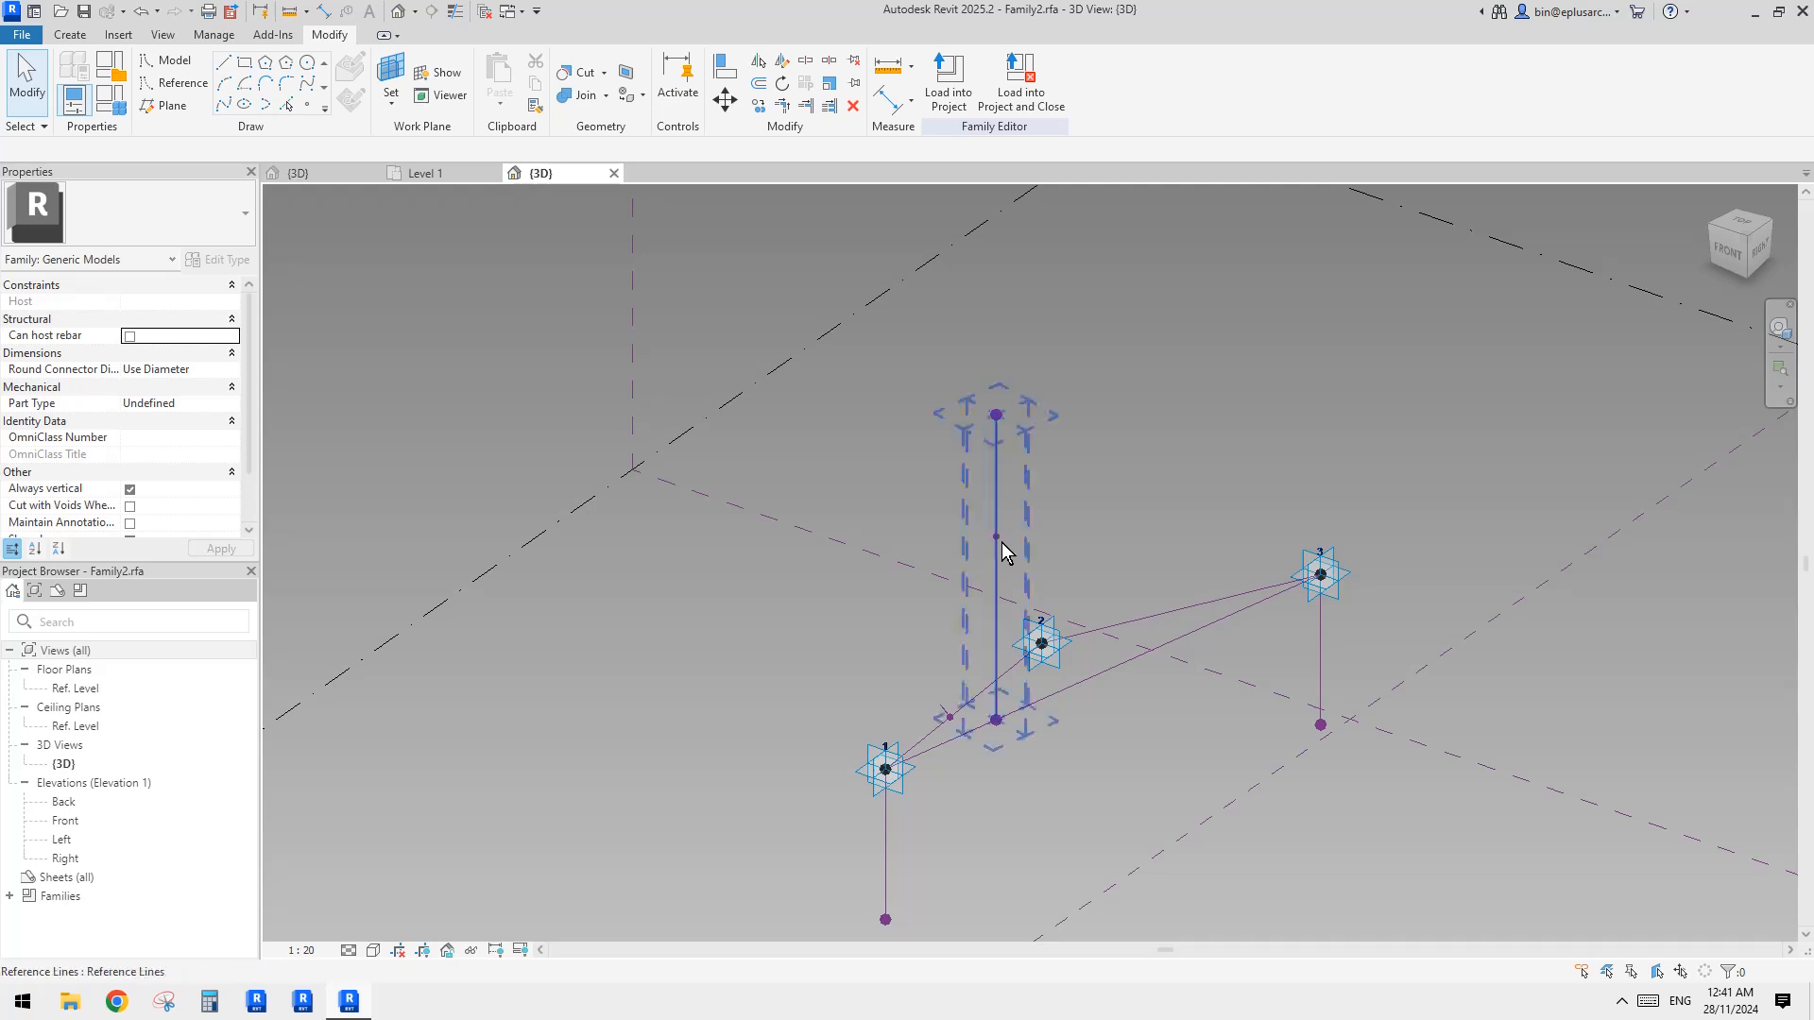
left_click(1003, 544)
middle_click_drag(1004, 548, 545, 304, "shift")
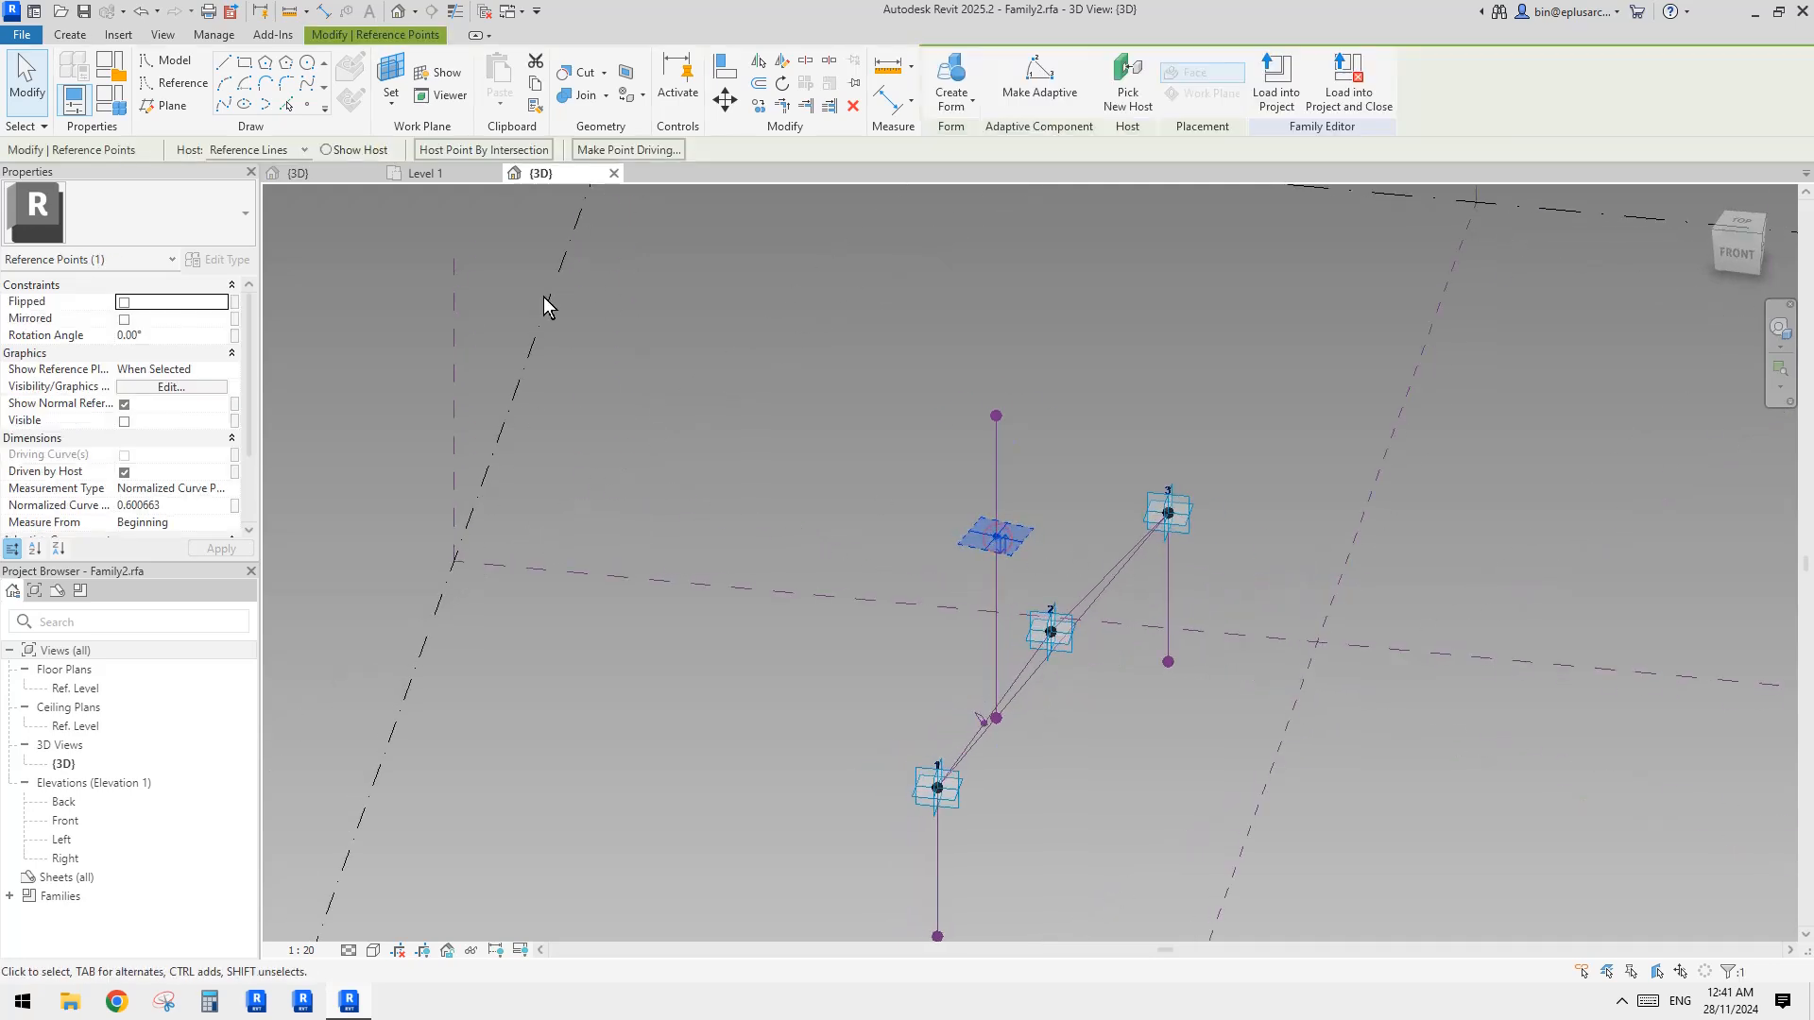
left_click(459, 153)
middle_click_drag(1090, 594, 1059, 631, "shift")
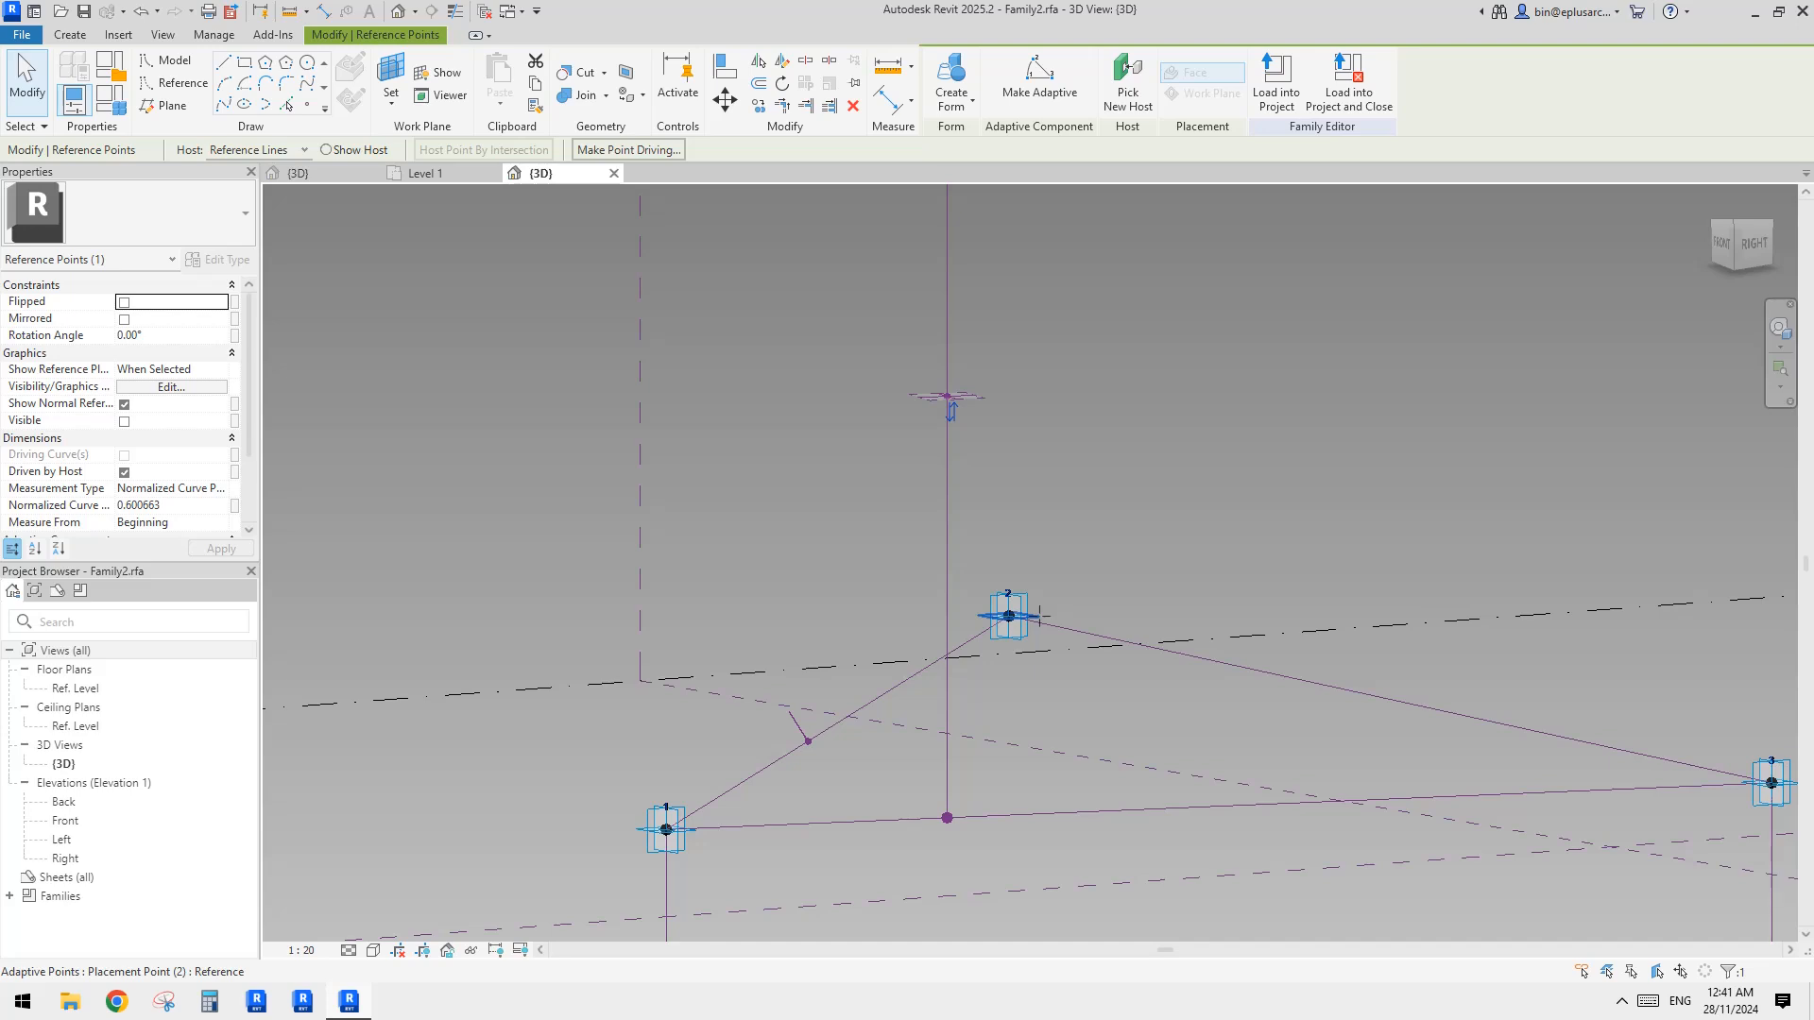
left_click_drag(1040, 616, 1043, 626)
scroll(1015, 624, "down", 3)
middle_click_drag(1018, 625, 1222, 701, "shift")
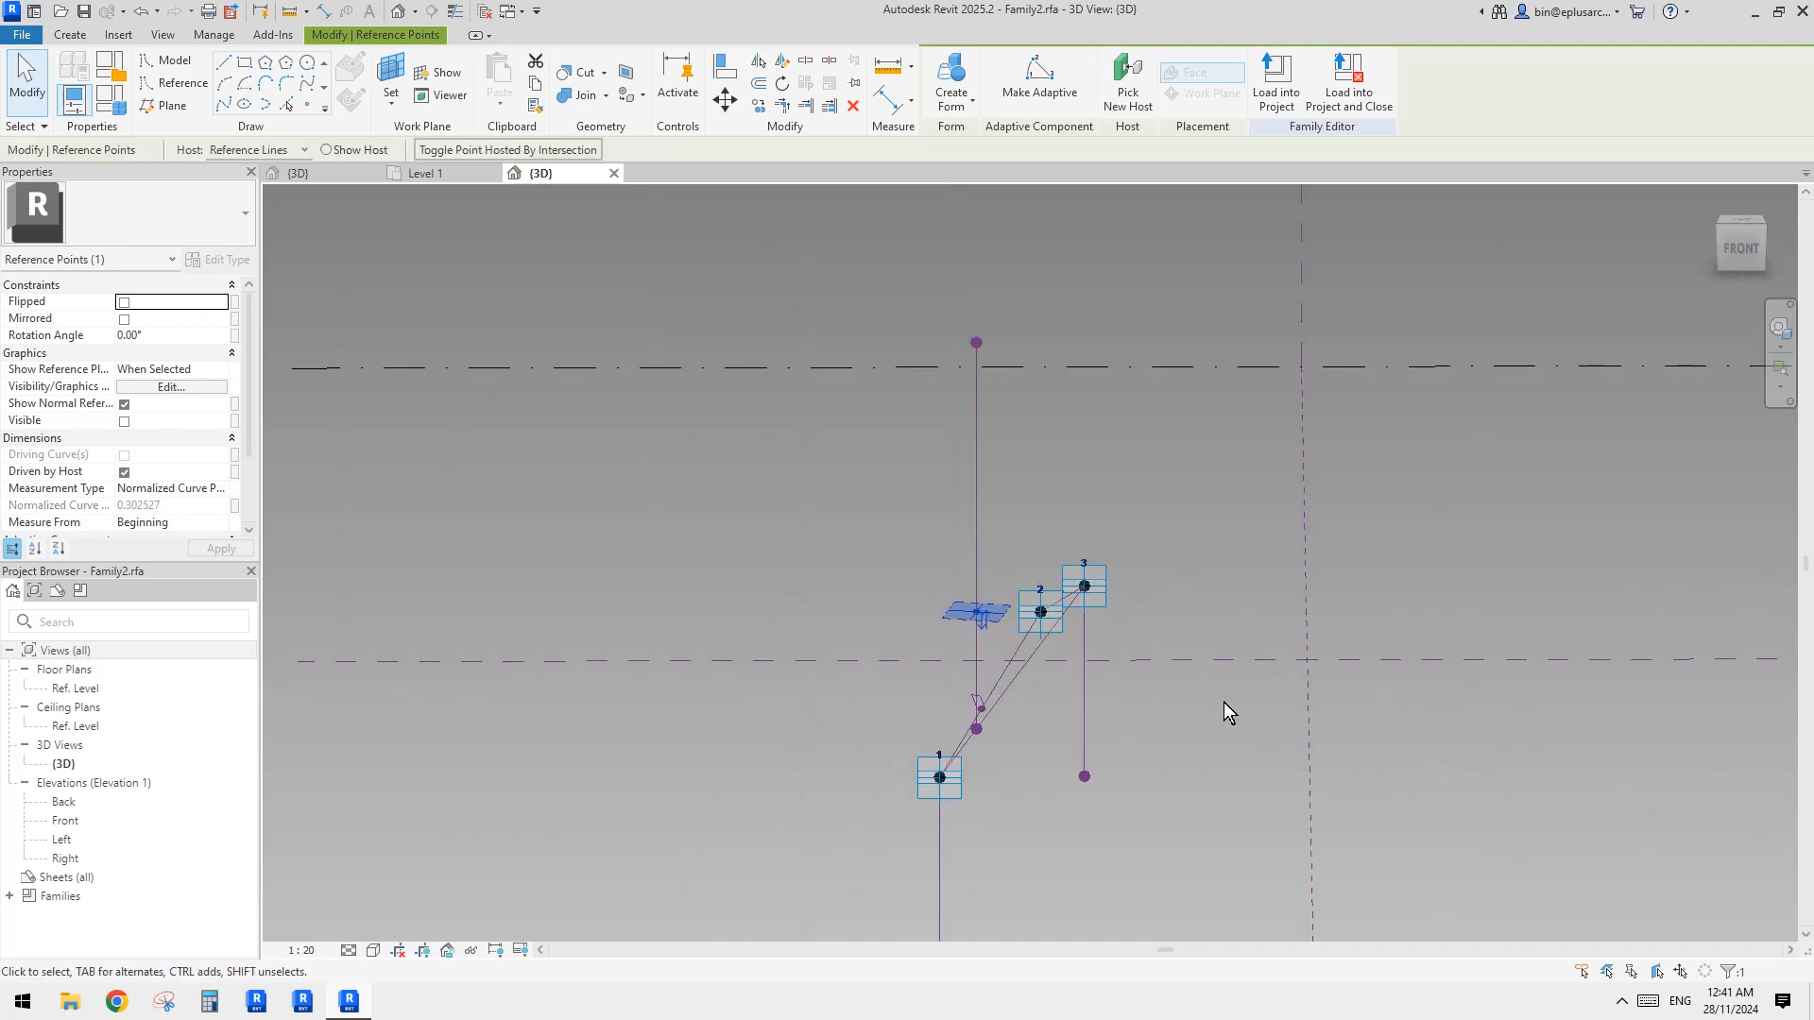
left_click(1222, 701)
Move adaptive point 2 vertically and sideways to test whether the intersection-hosted point follows its height
middle_click_drag(1086, 667, 1078, 558, "shift")
scroll(992, 605, "down", 1)
left_click(1065, 607)
left_click_drag(1075, 493, 1063, 541)
middle_click_drag(1063, 542, 1109, 579, "shift")
left_click_drag(1109, 579, 1171, 579)
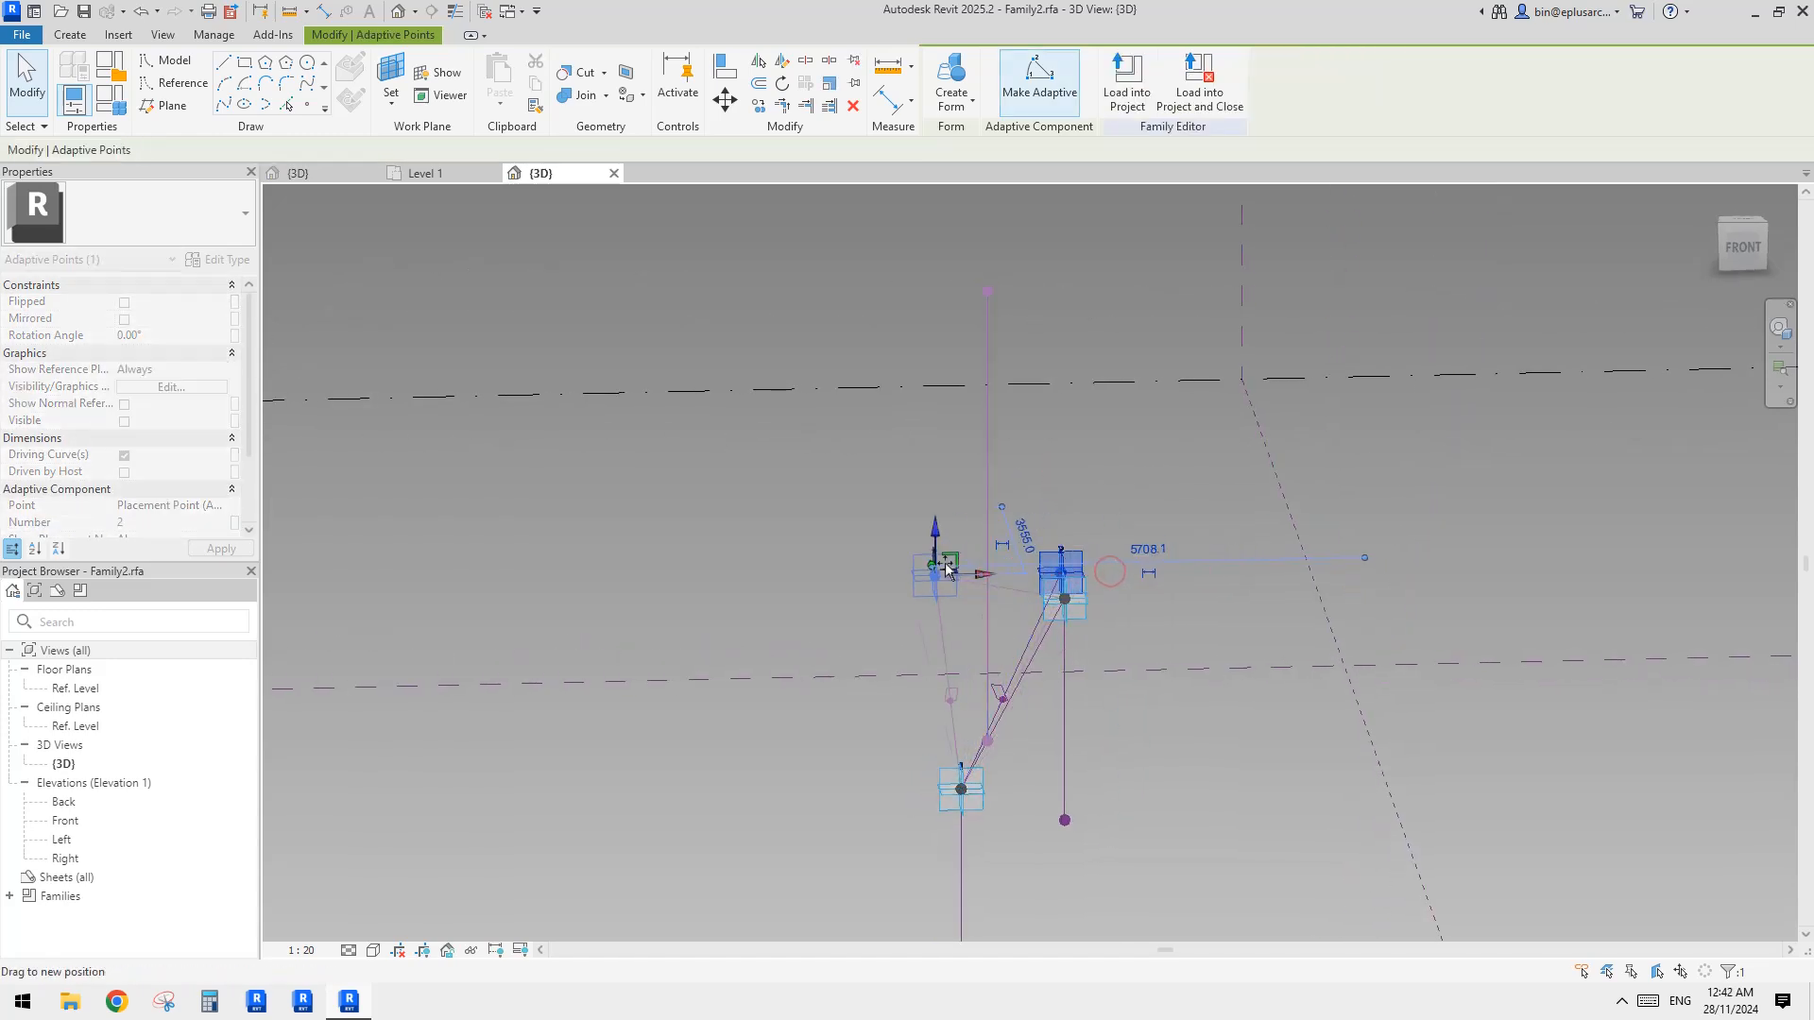
middle_click_drag(1053, 636, 1003, 733, "shift")
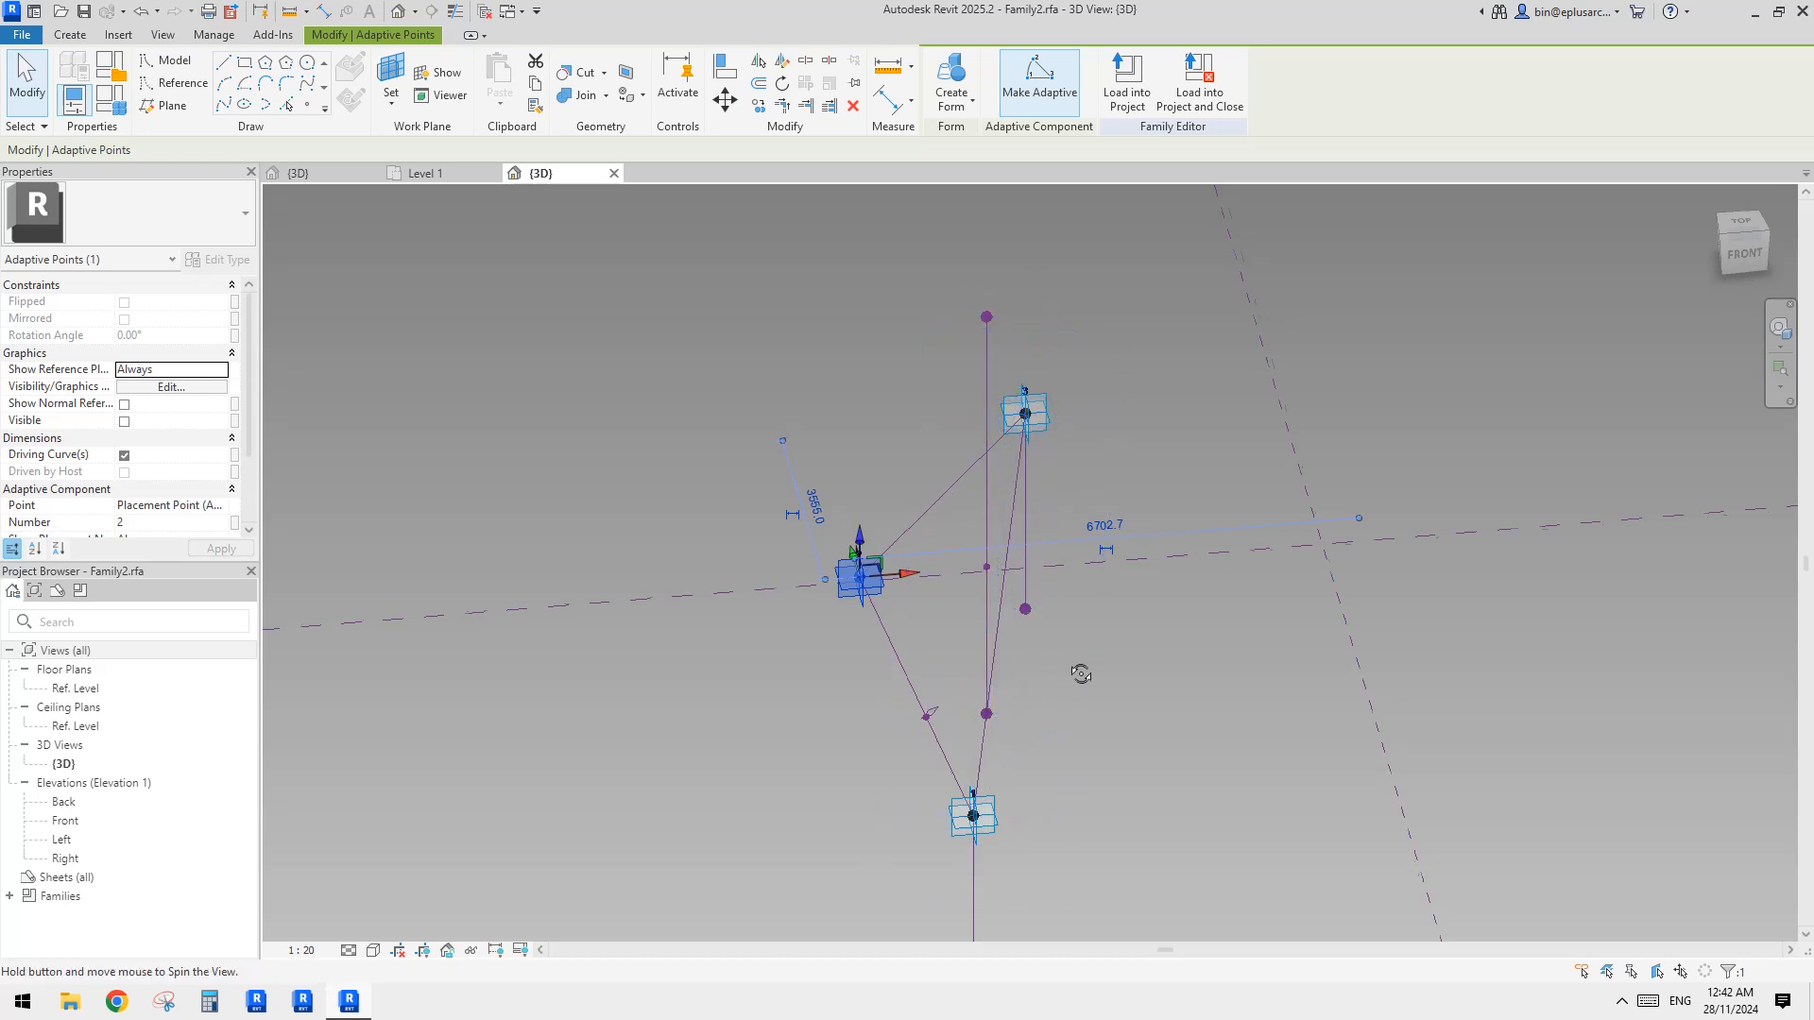
middle_click_drag(1081, 668, 910, 762, "shift")
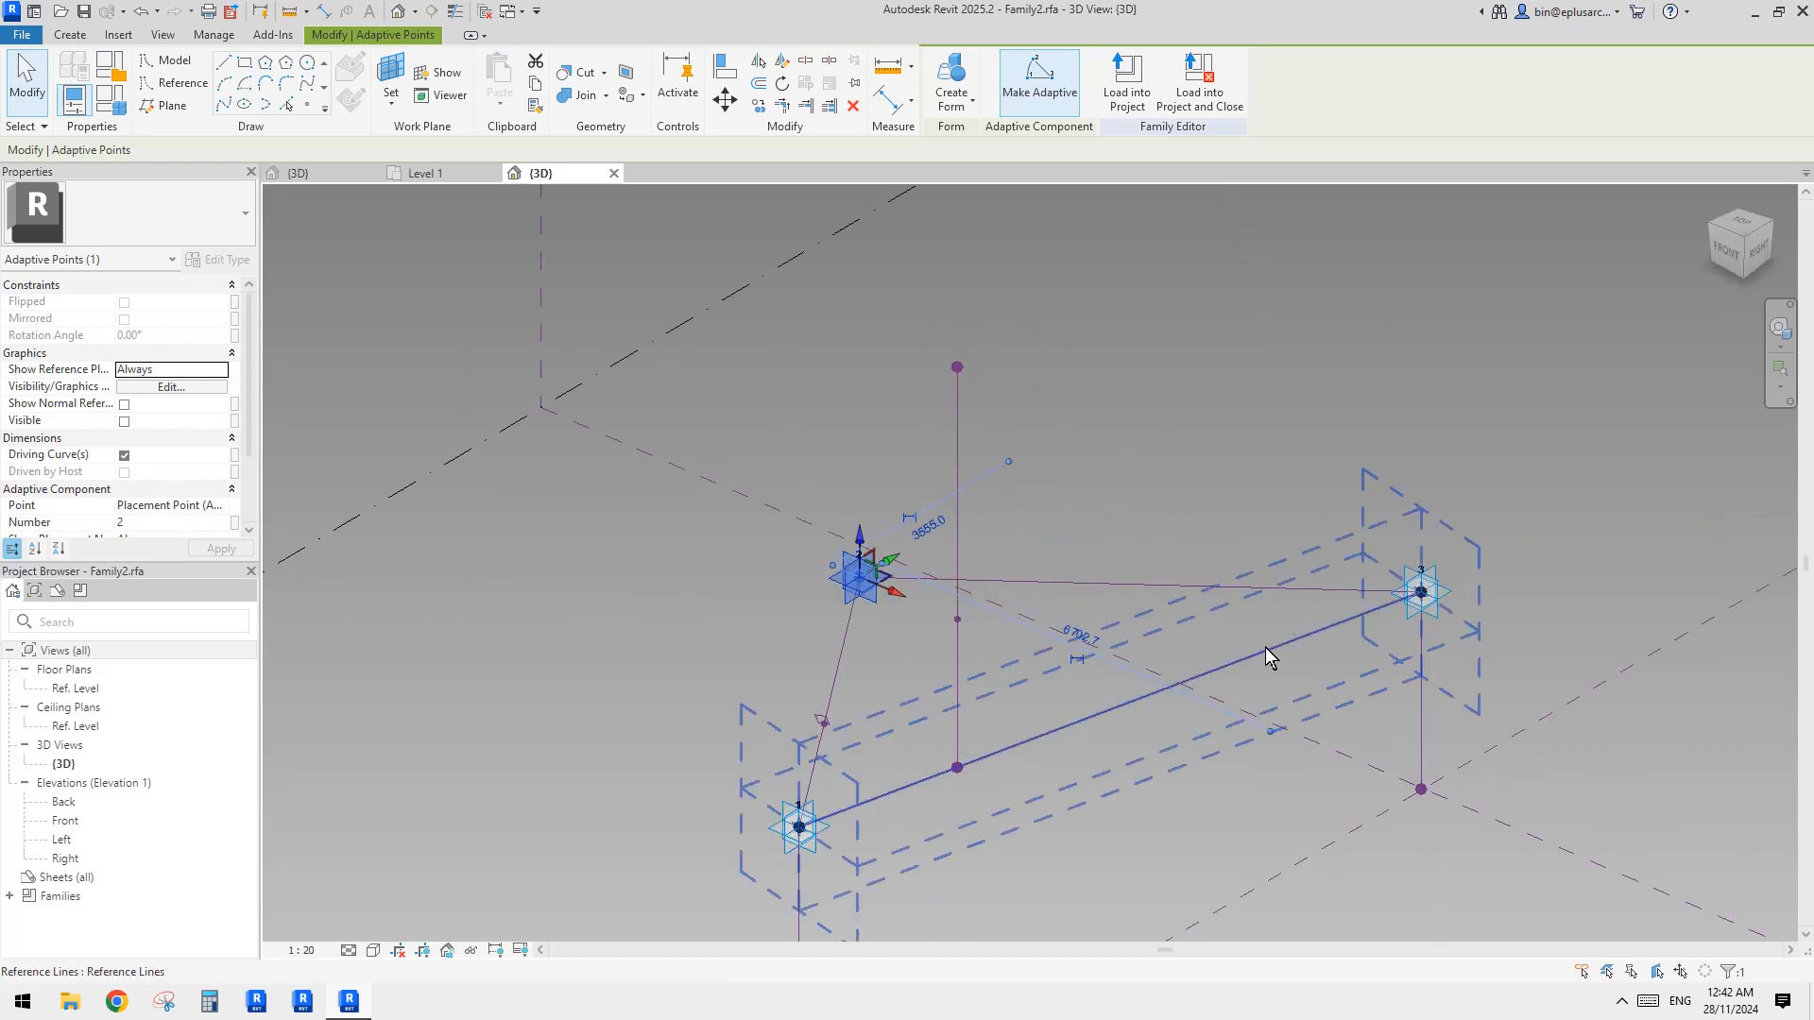
middle_click_drag(1301, 652, 1092, 575, "shift")
scroll(1126, 623, "up", 1)
left_click(1116, 584)
key("Escape")
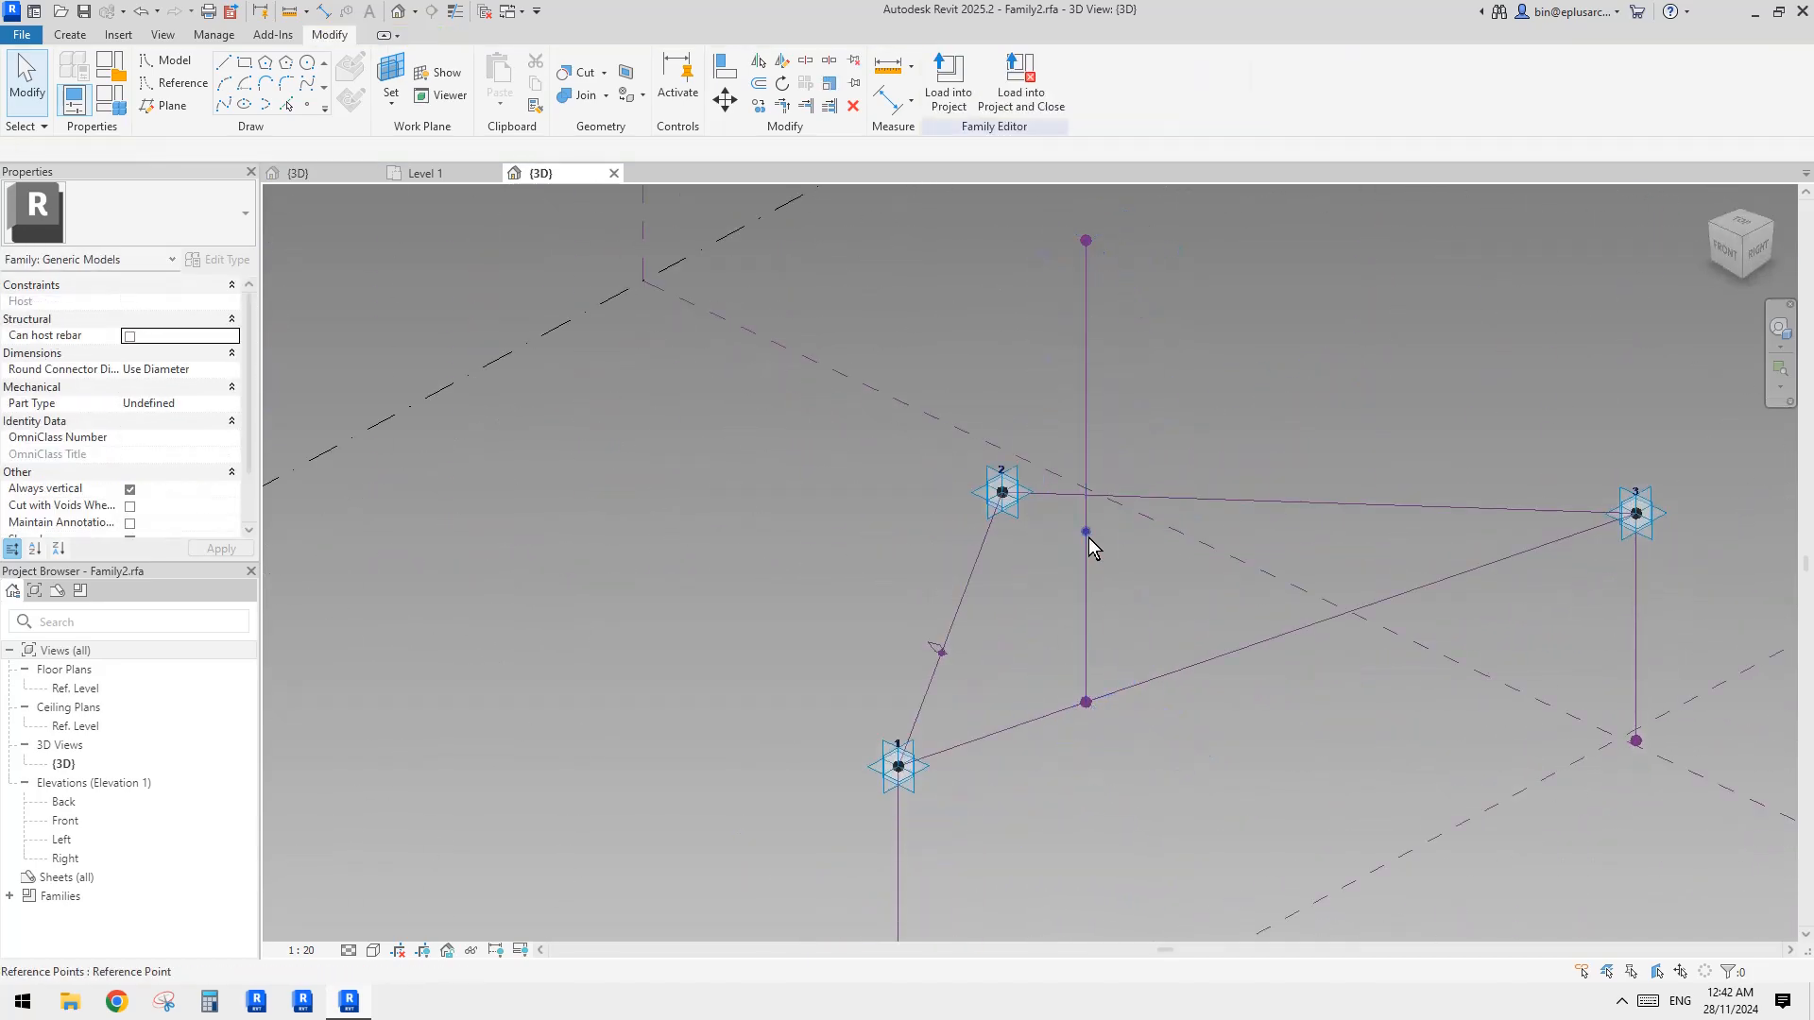
Connect the intersection-hosted point to adaptive points 1 and 3 with two splines through points
left_click(1089, 539)
left_click(909, 771, "ctrl")
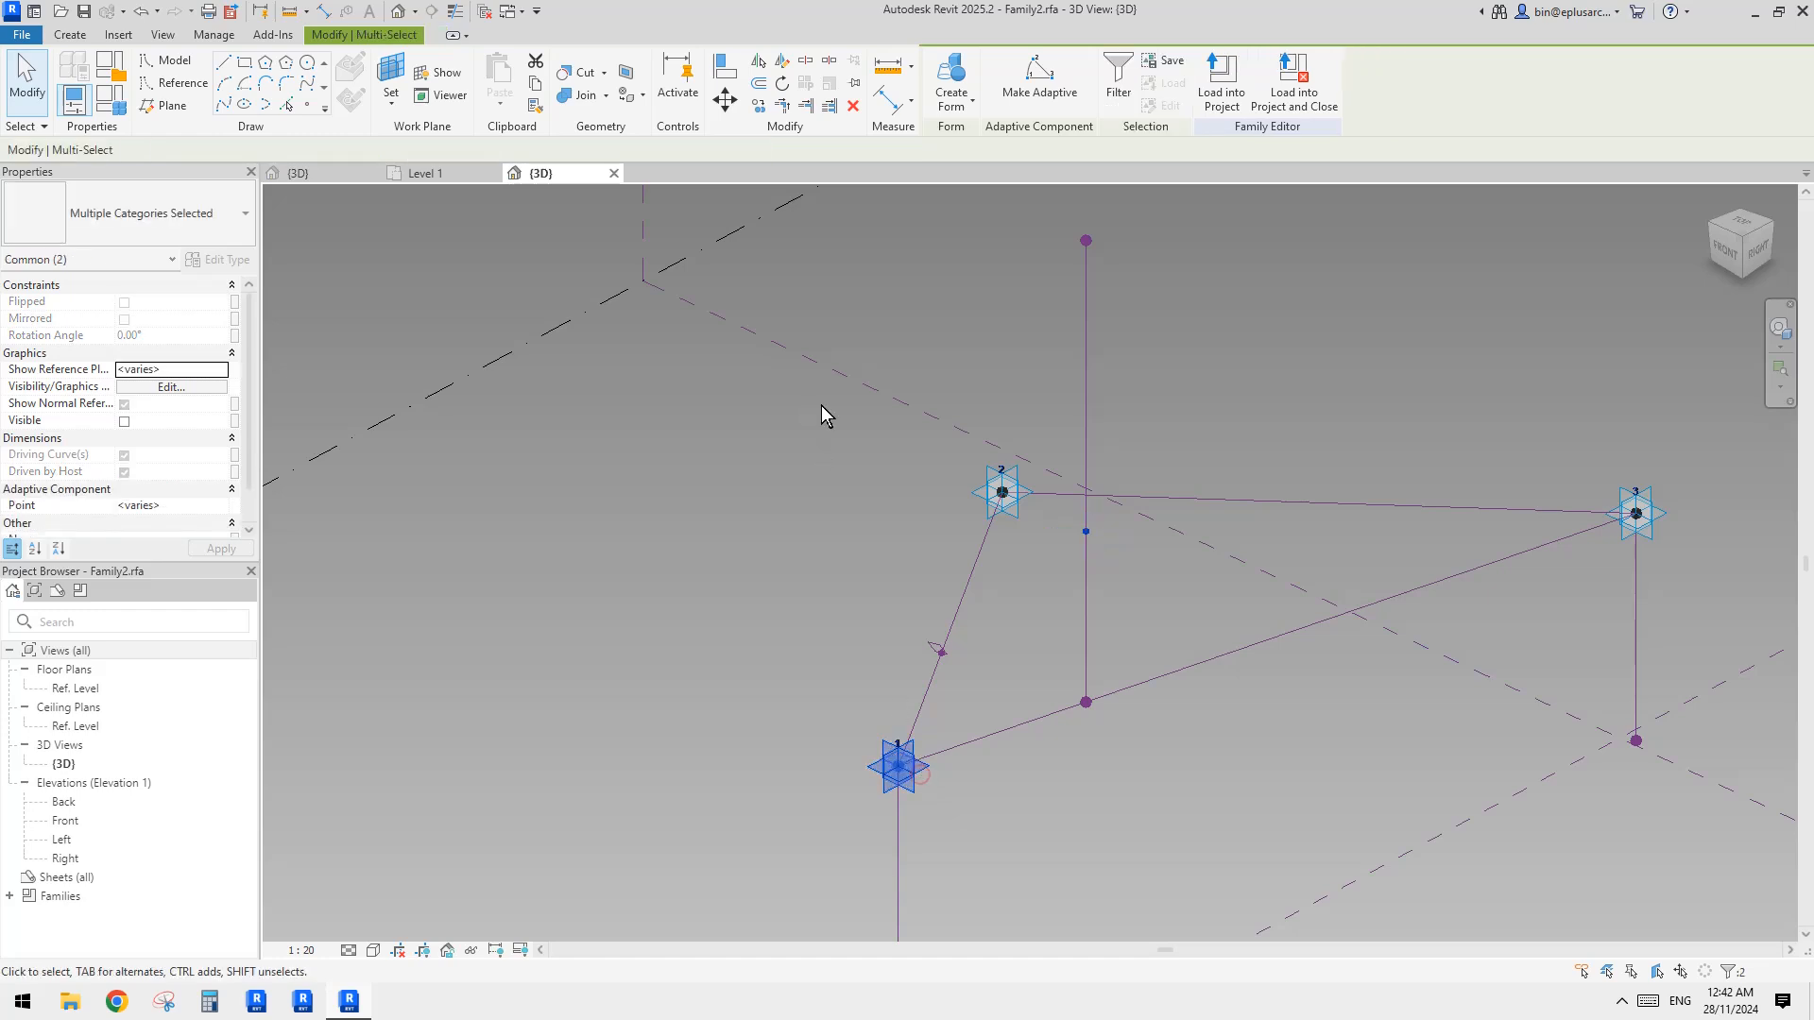
left_click(227, 105)
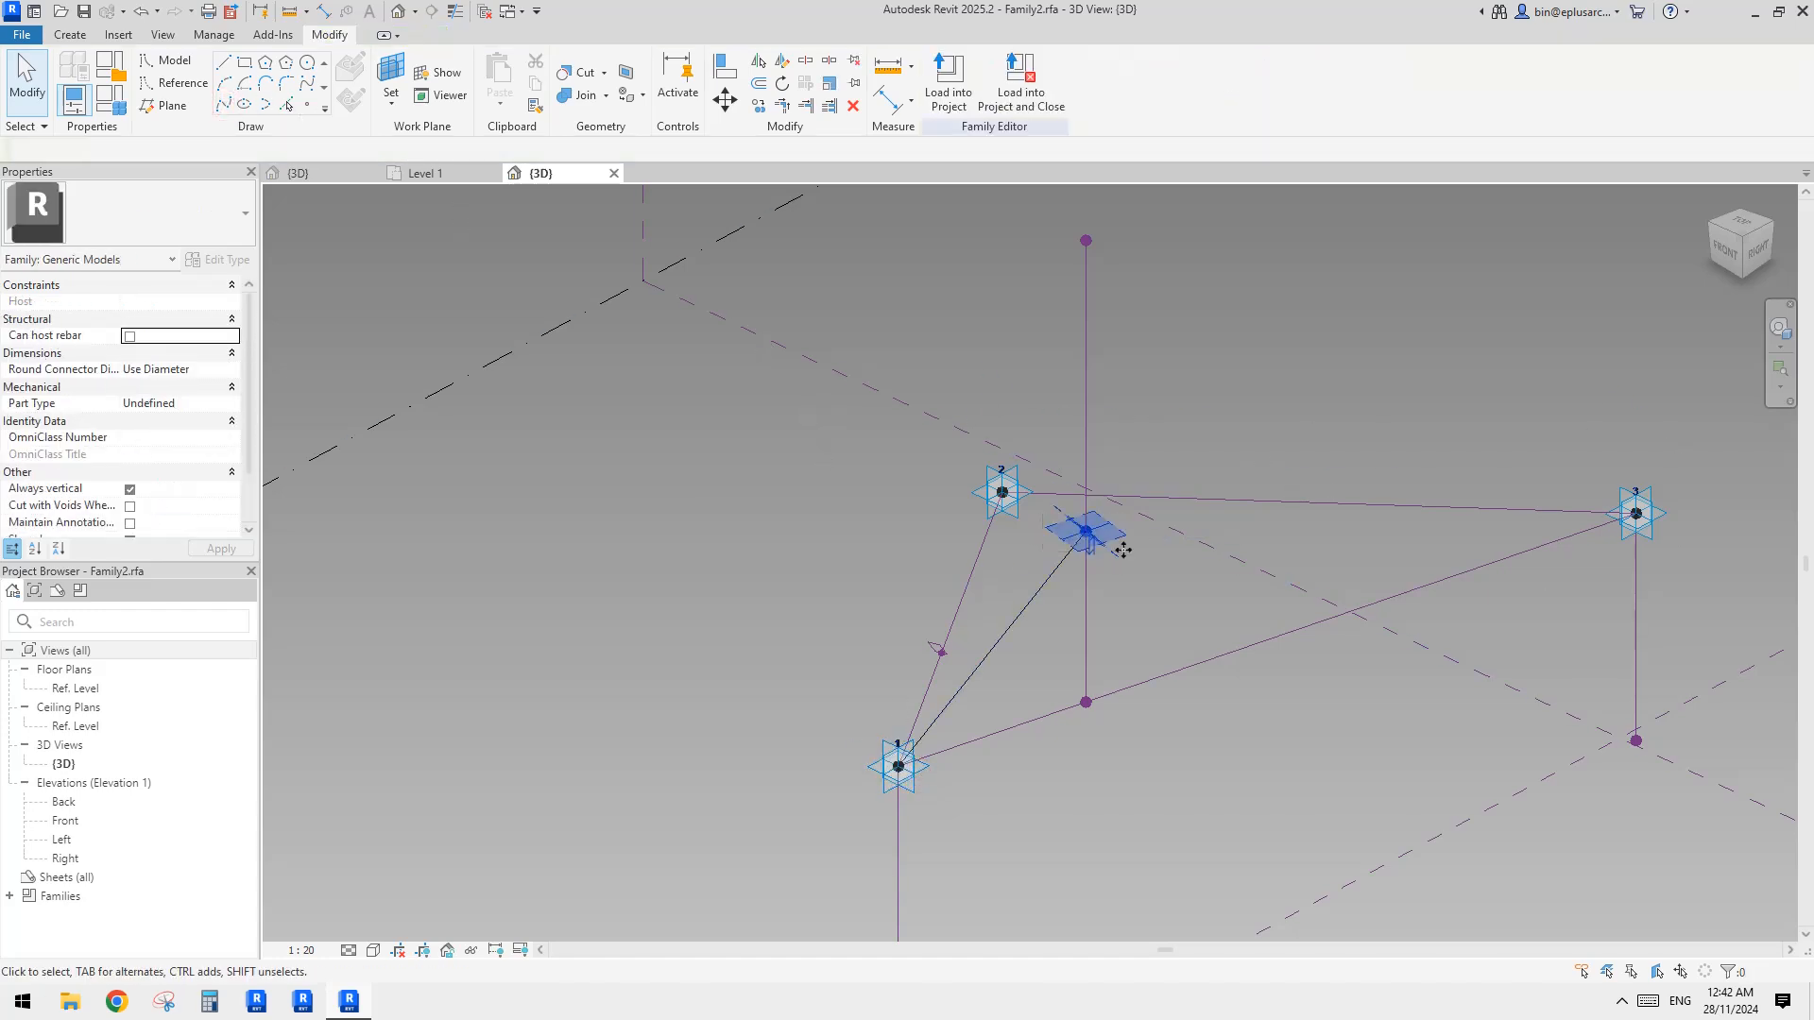
left_click(1122, 550)
left_click(1648, 526, "ctrl")
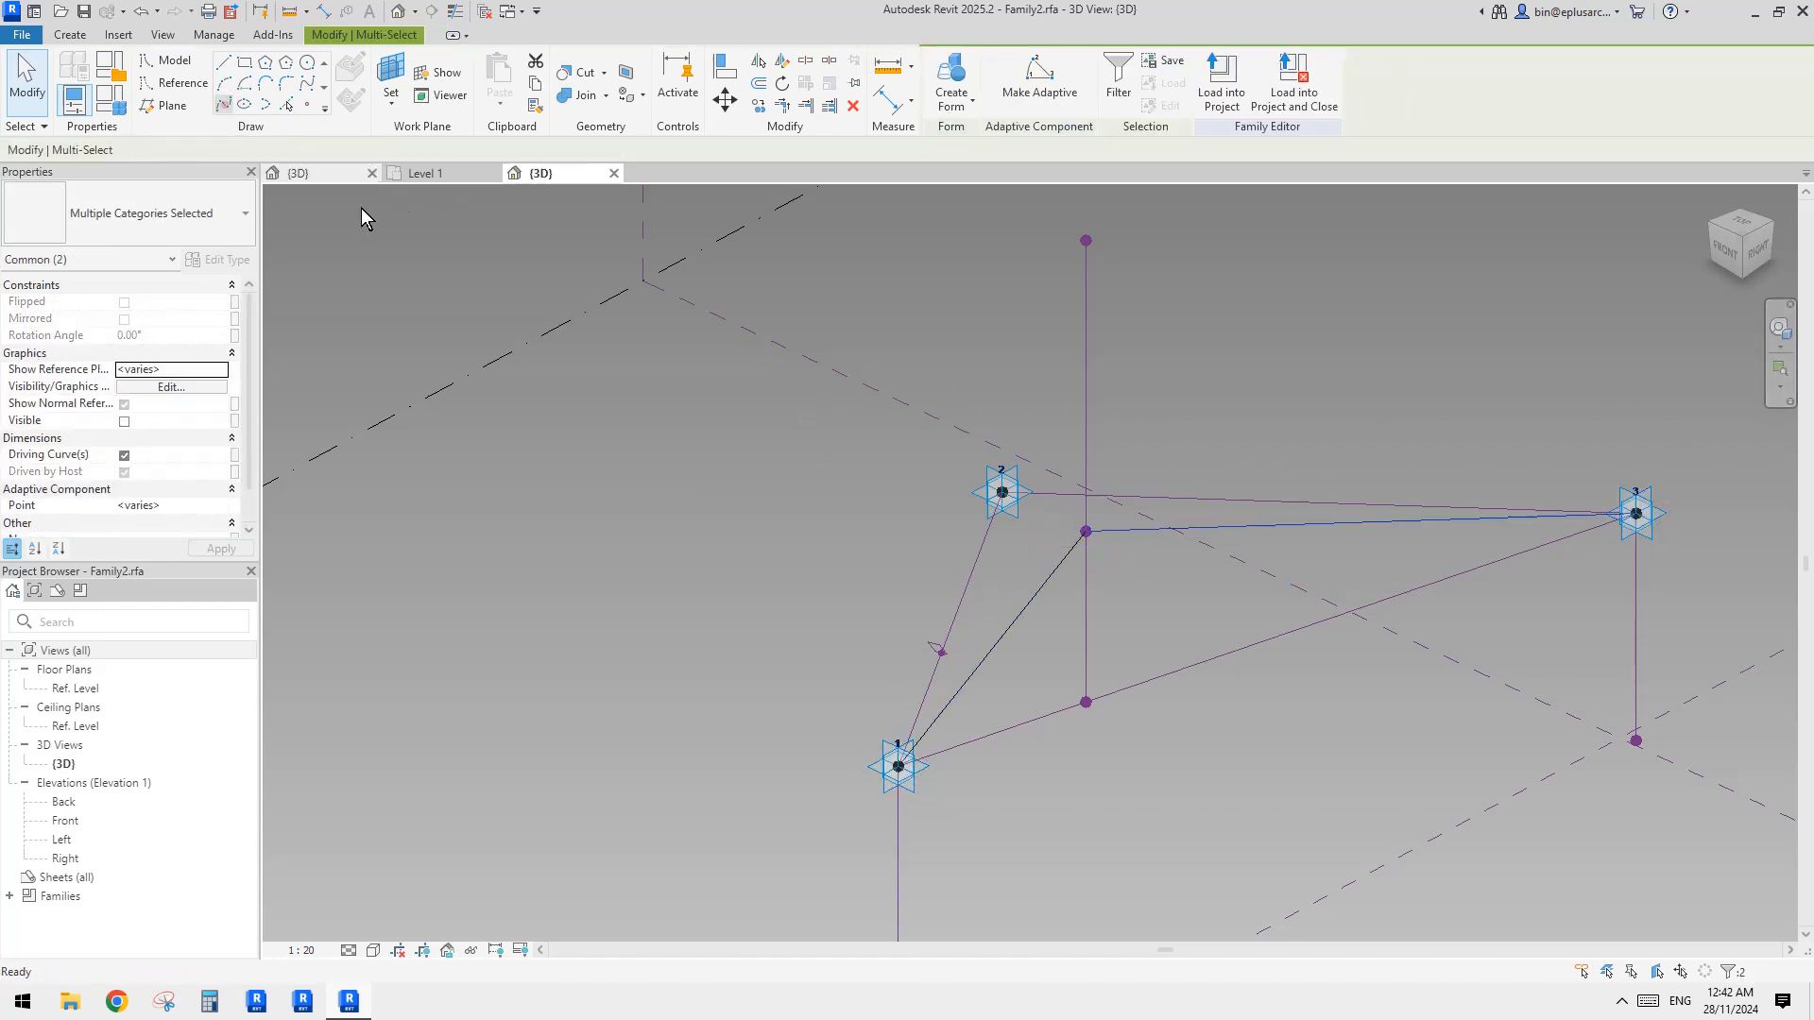
Convert the chain of two new lines meeting at the intersection-hosted point into reference lines
middle_click_drag(1086, 569, 1007, 531)
key("Escape")
key("Tab")
left_click(1051, 551)
left_click(133, 441)
key("Escape")
Try dissolving the chain of reference lines joining adaptive points 1, 2 and 3
key("Tab")
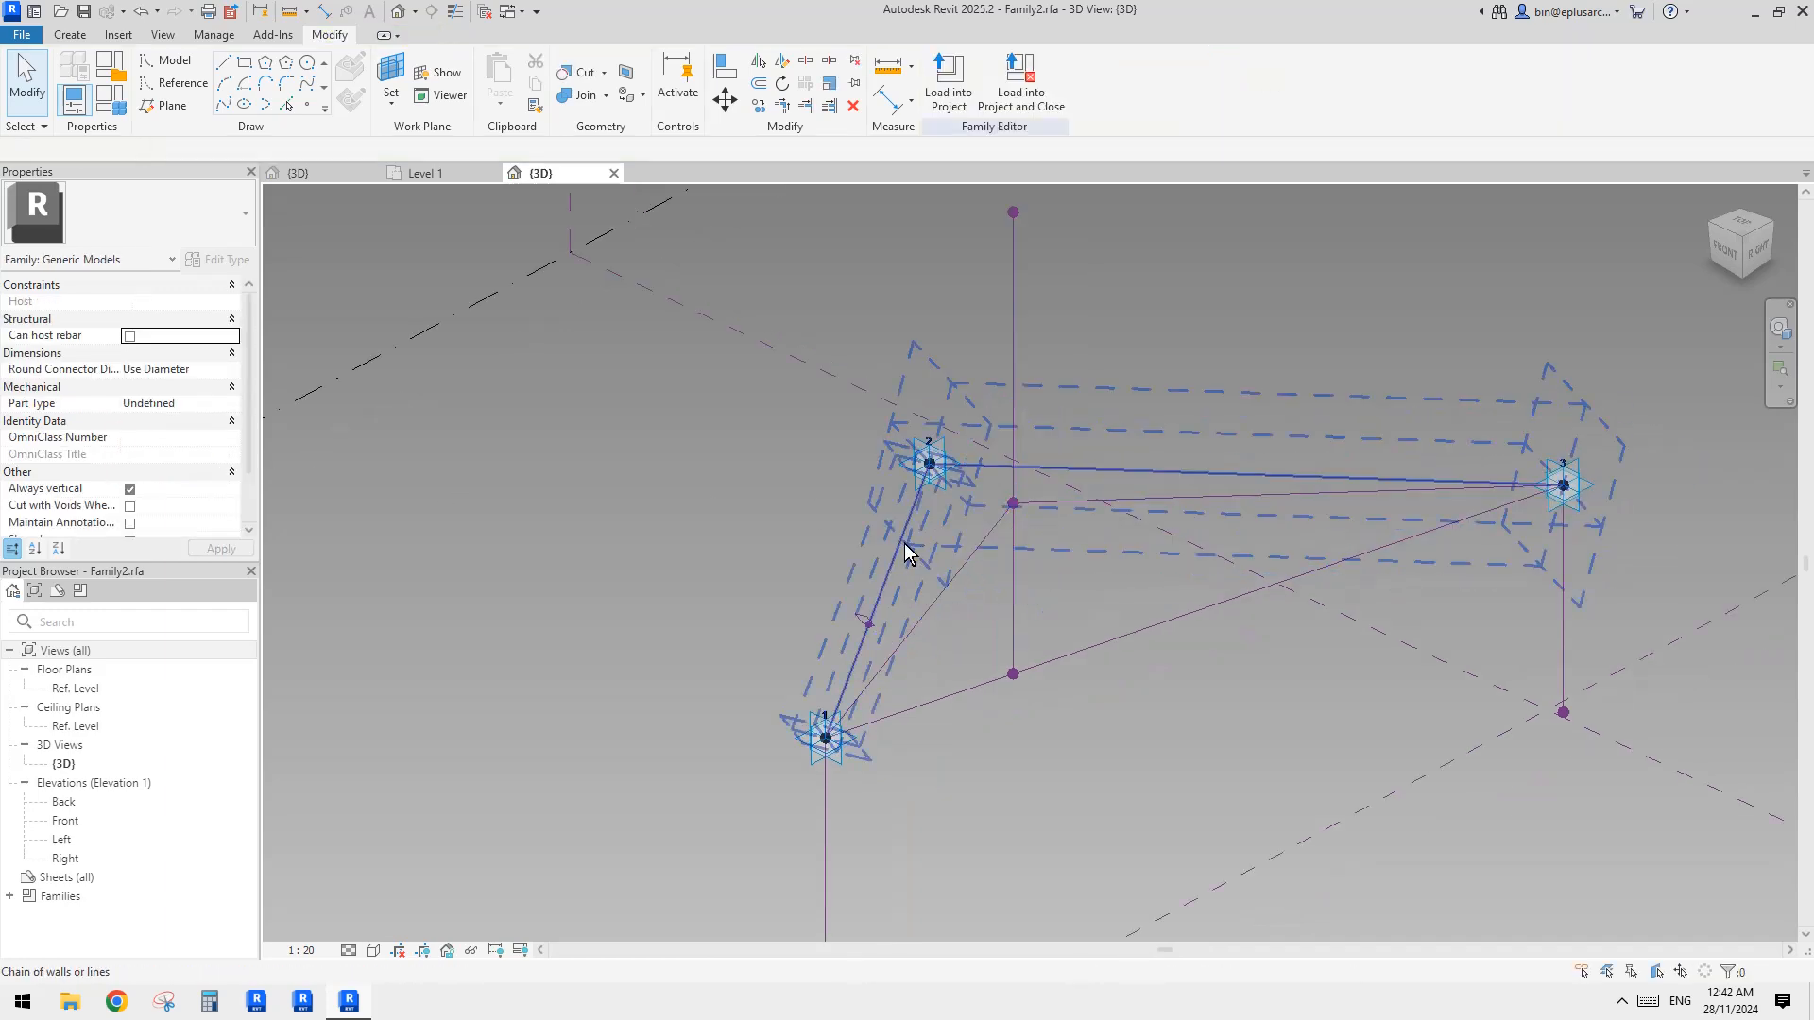
left_click(905, 542)
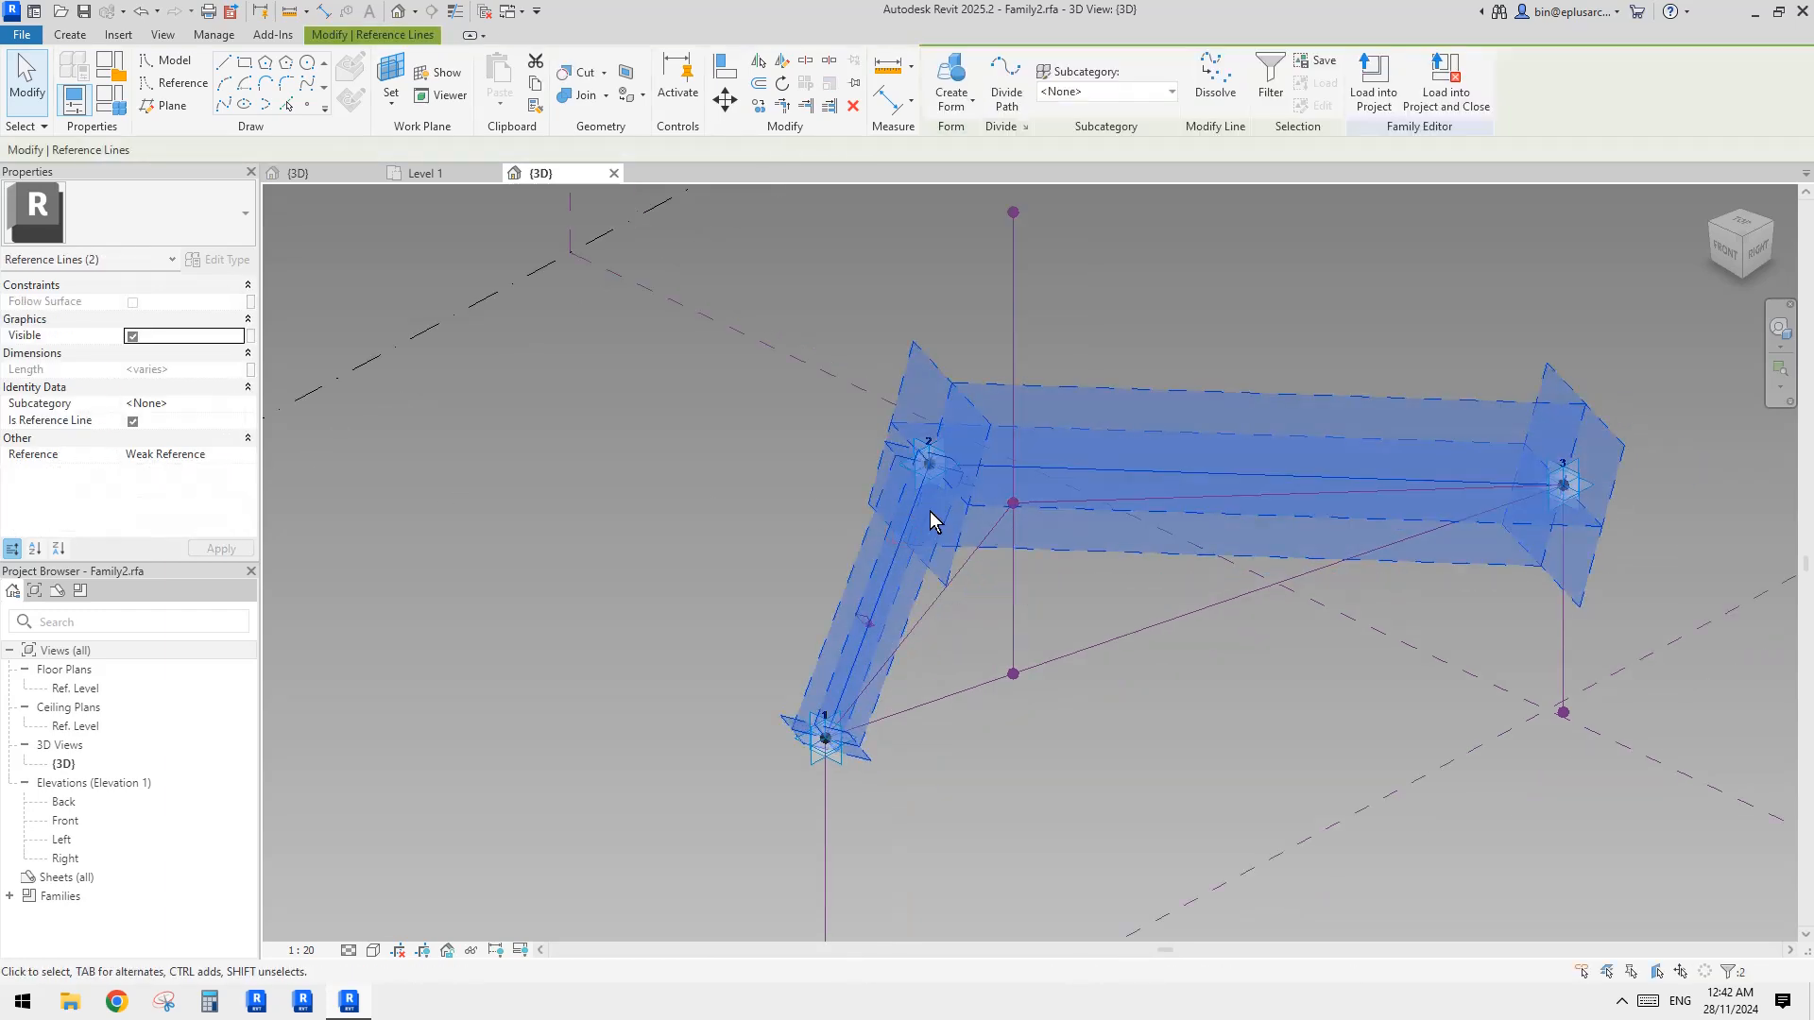
left_click(1215, 91)
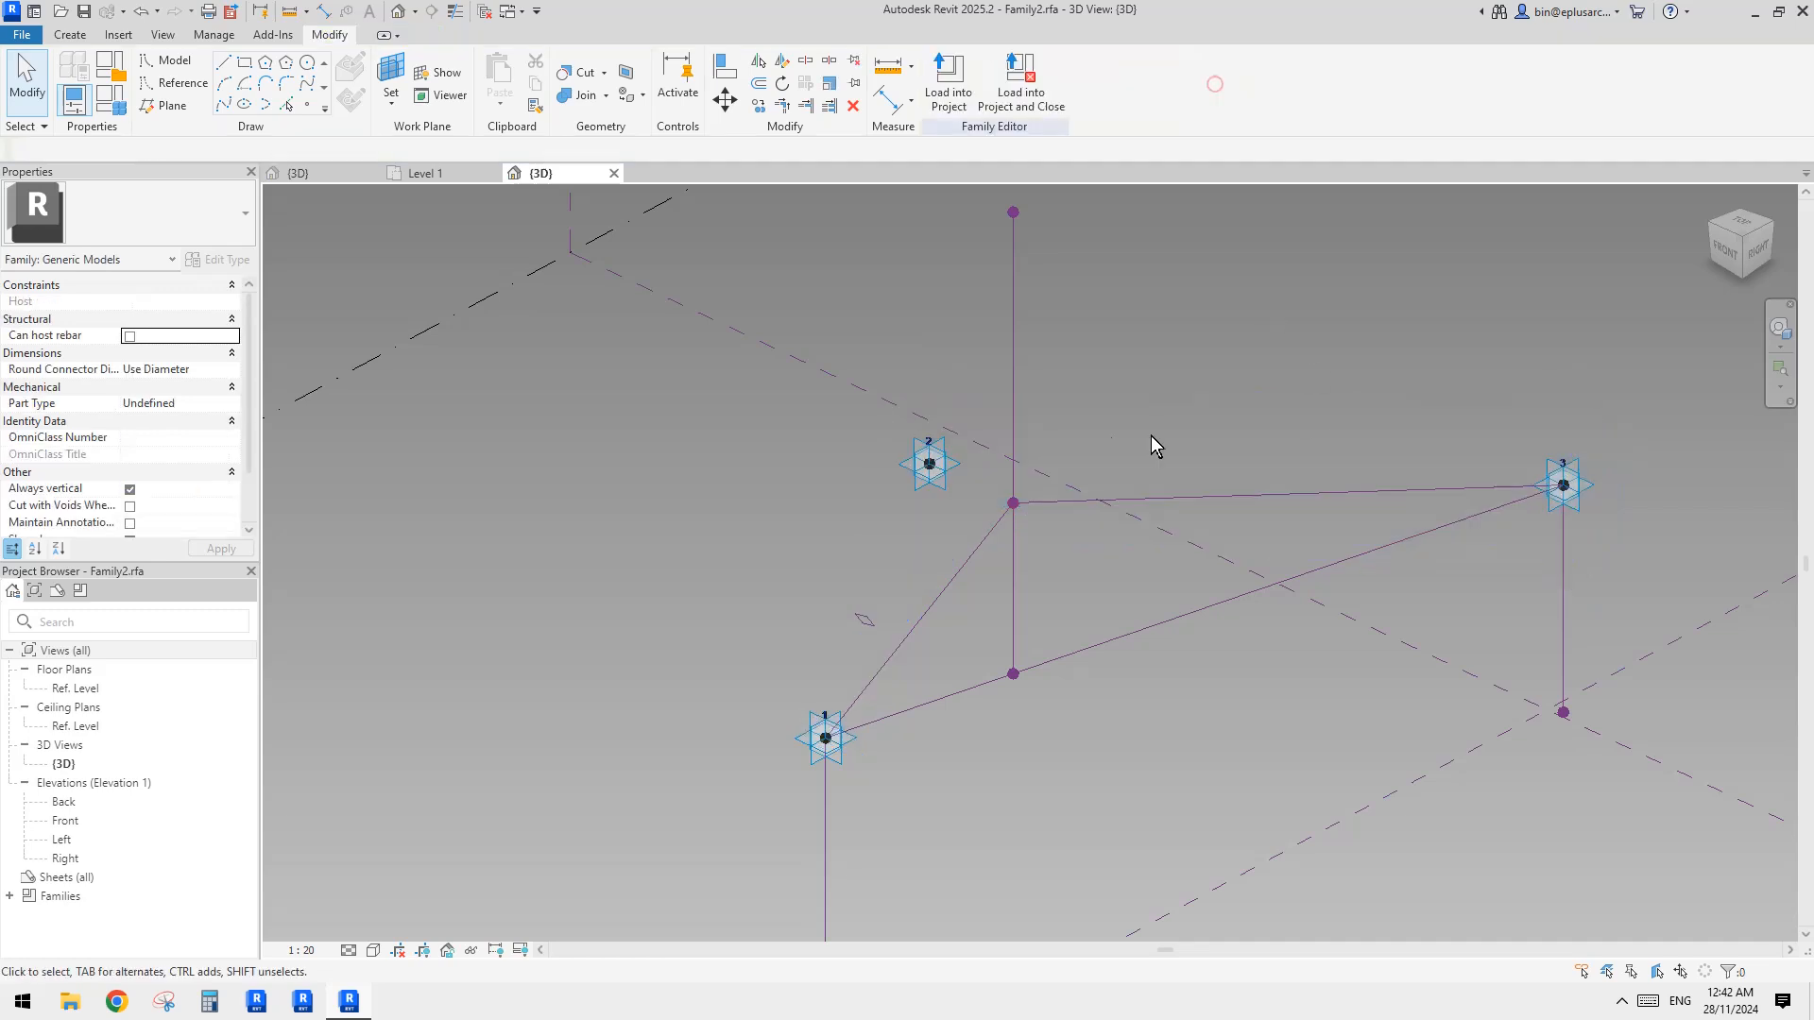
middle_click_drag(1148, 457, 1073, 445, "shift")
Move adaptive point 2 to check how the detached profile behaves, and undo back to before the dissolve
left_click(978, 398)
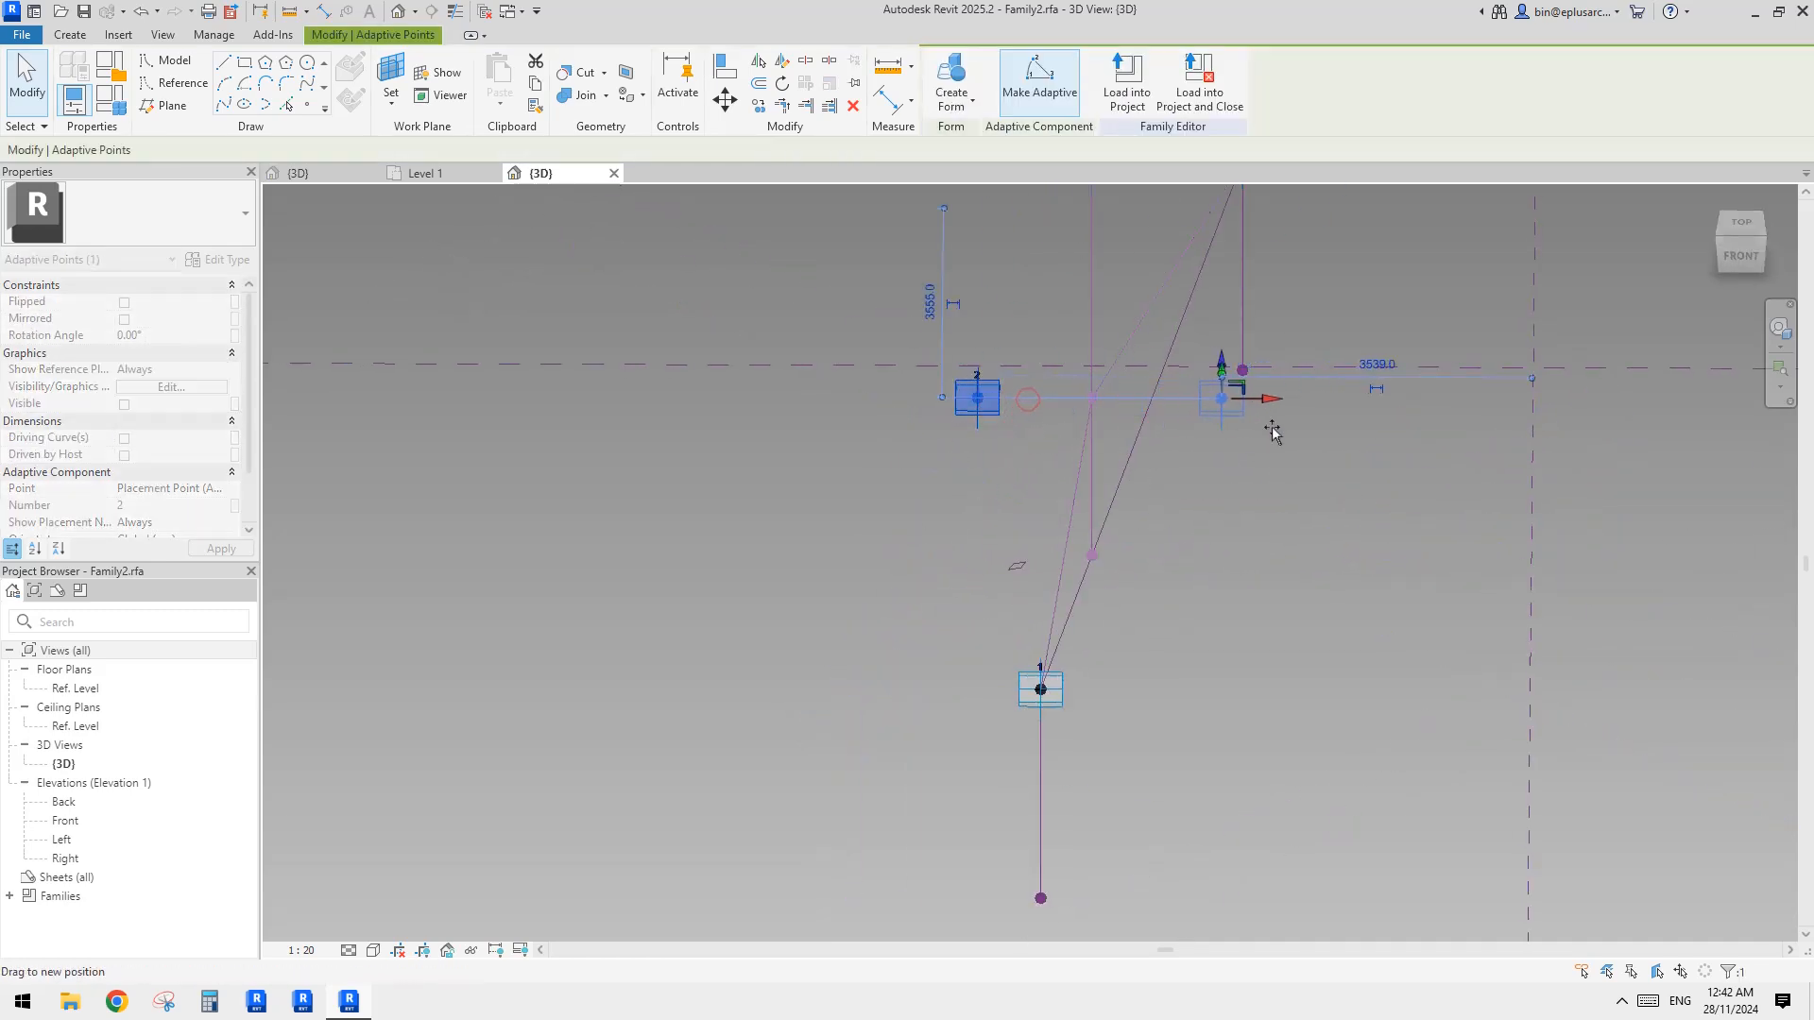
left_click_drag(1273, 432, 1274, 434)
middle_click_drag(1274, 434, 1072, 411, "shift")
mouse_move(1225, 358)
left_mouse_down()
mouse_move(1226, 303)
mouse_move(1226, 348)
left_mouse_up()
middle_click_drag(952, 462, 955, 469, "shift")
scroll(956, 471, "up", 3)
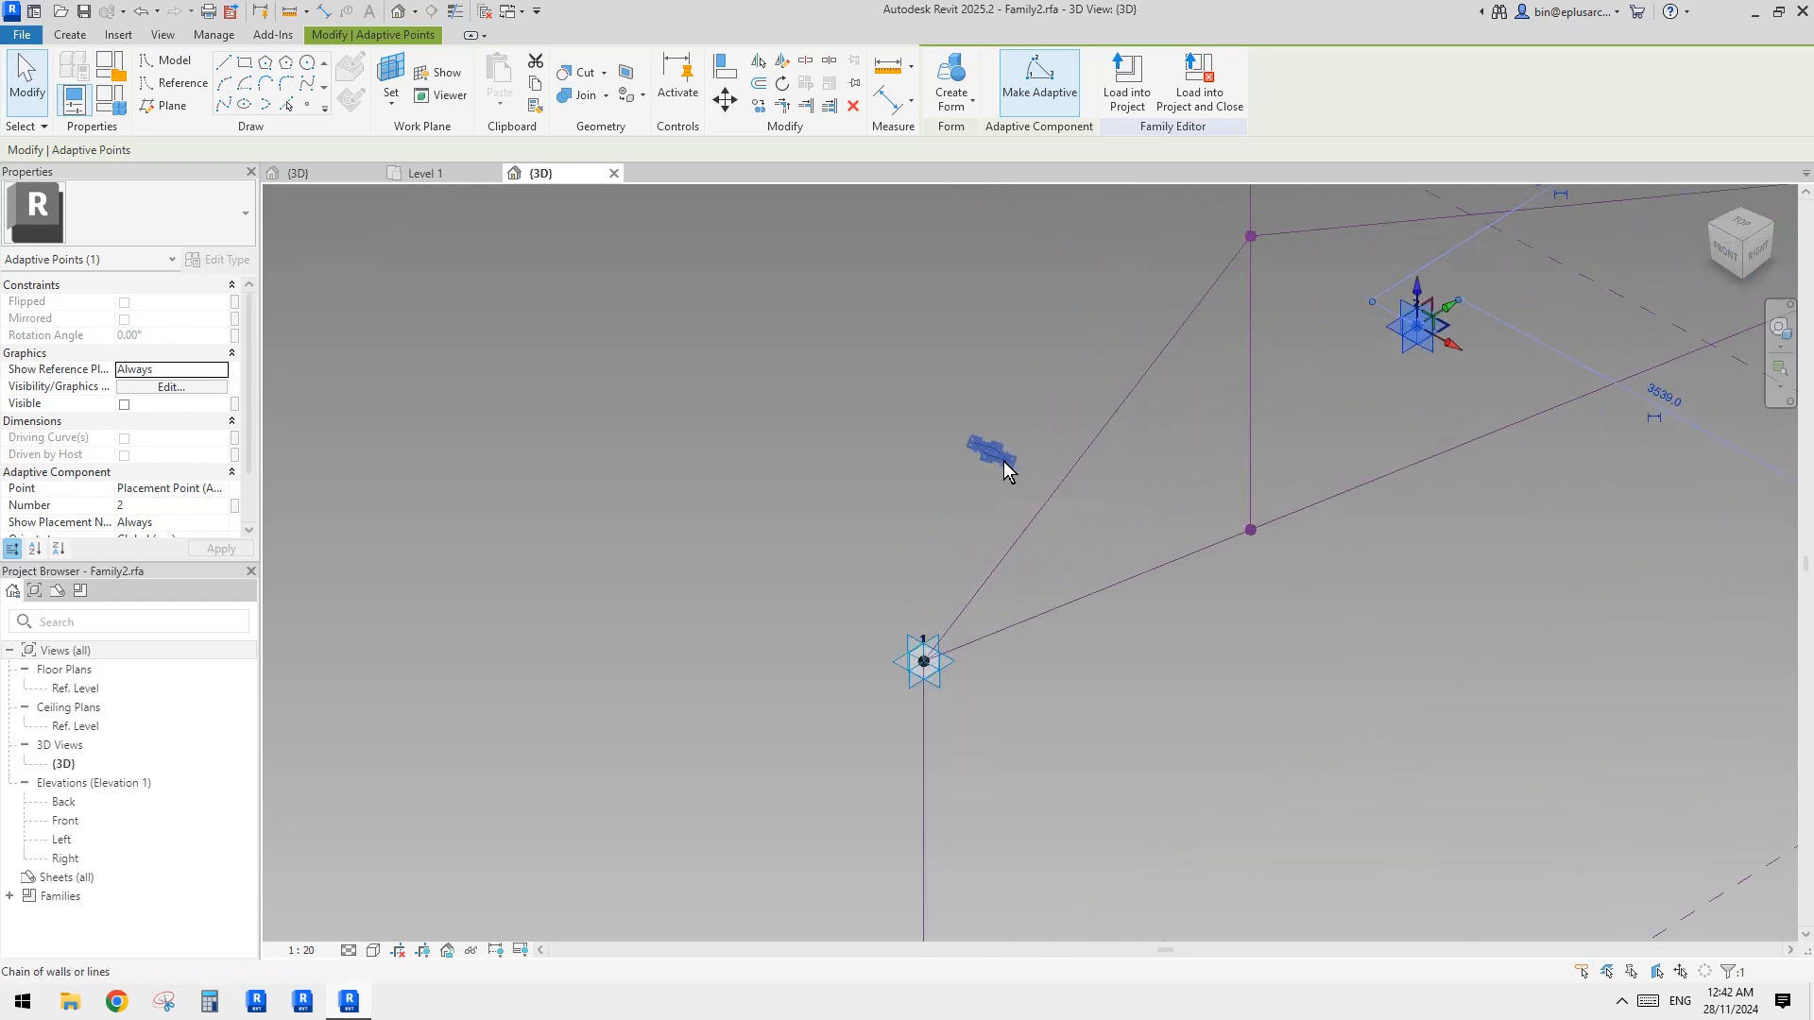
middle_click_drag(998, 466, 992, 487, "shift")
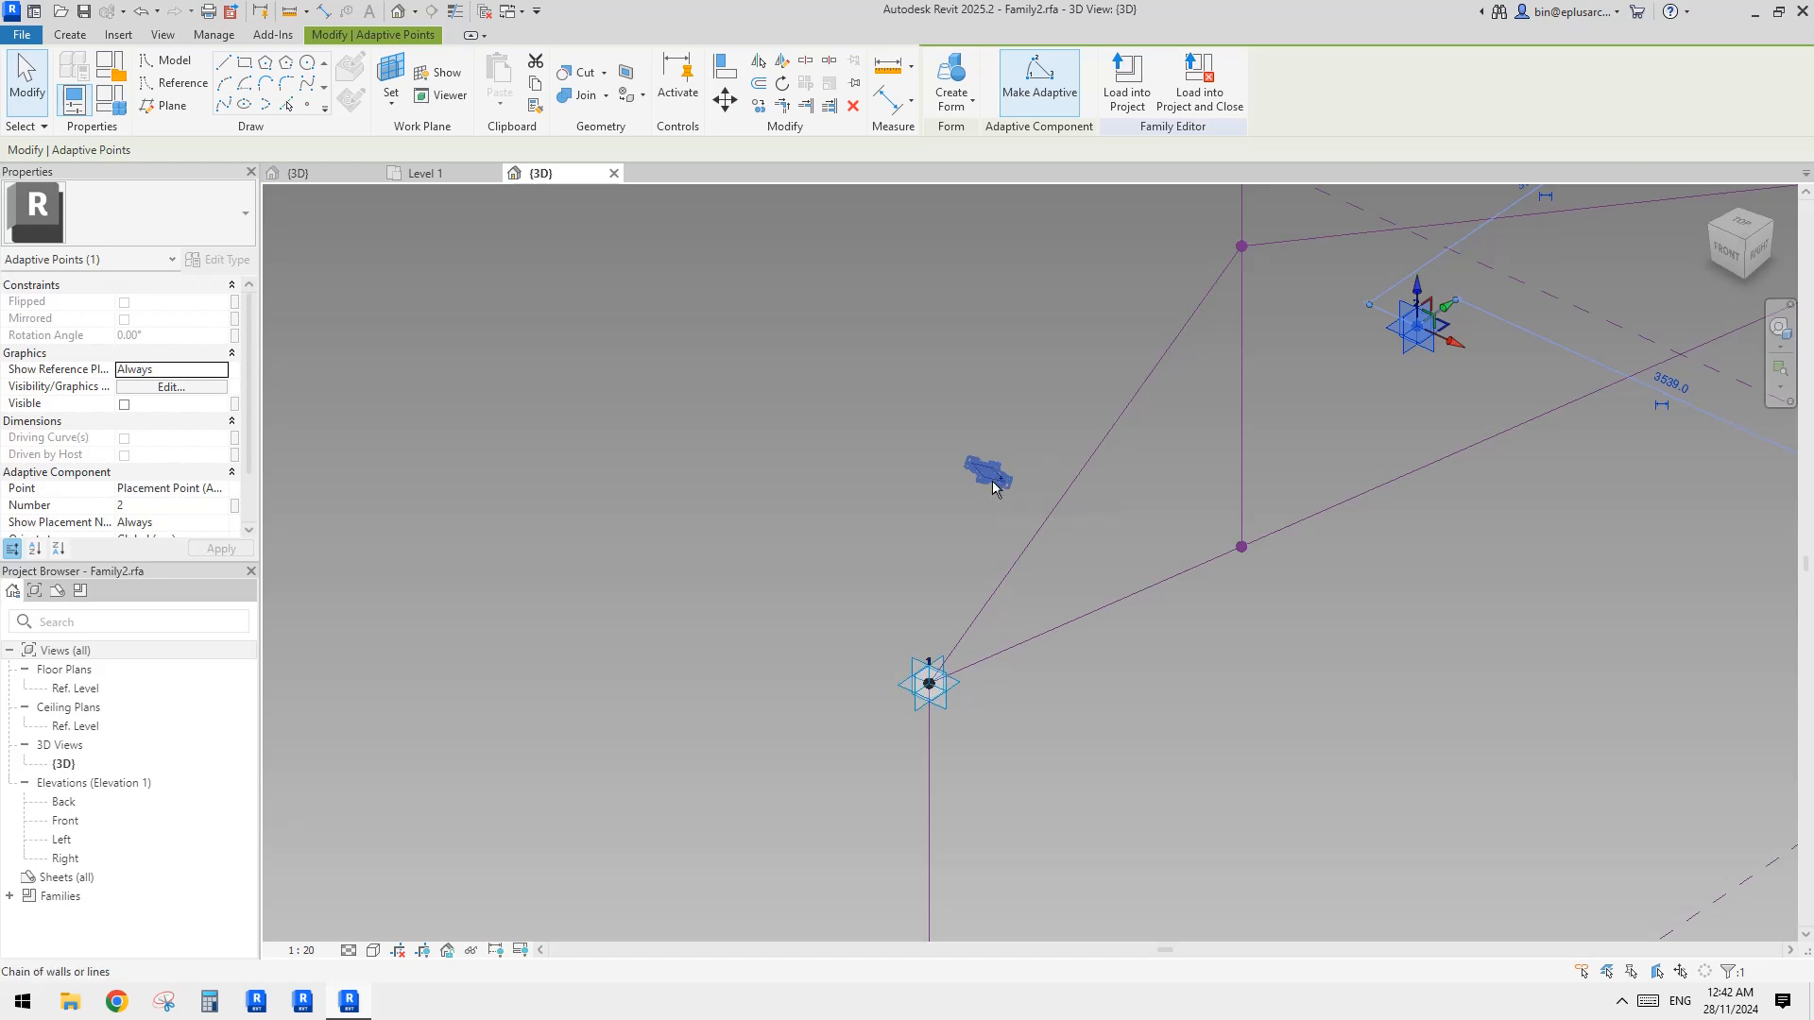
key("ctrl+z")
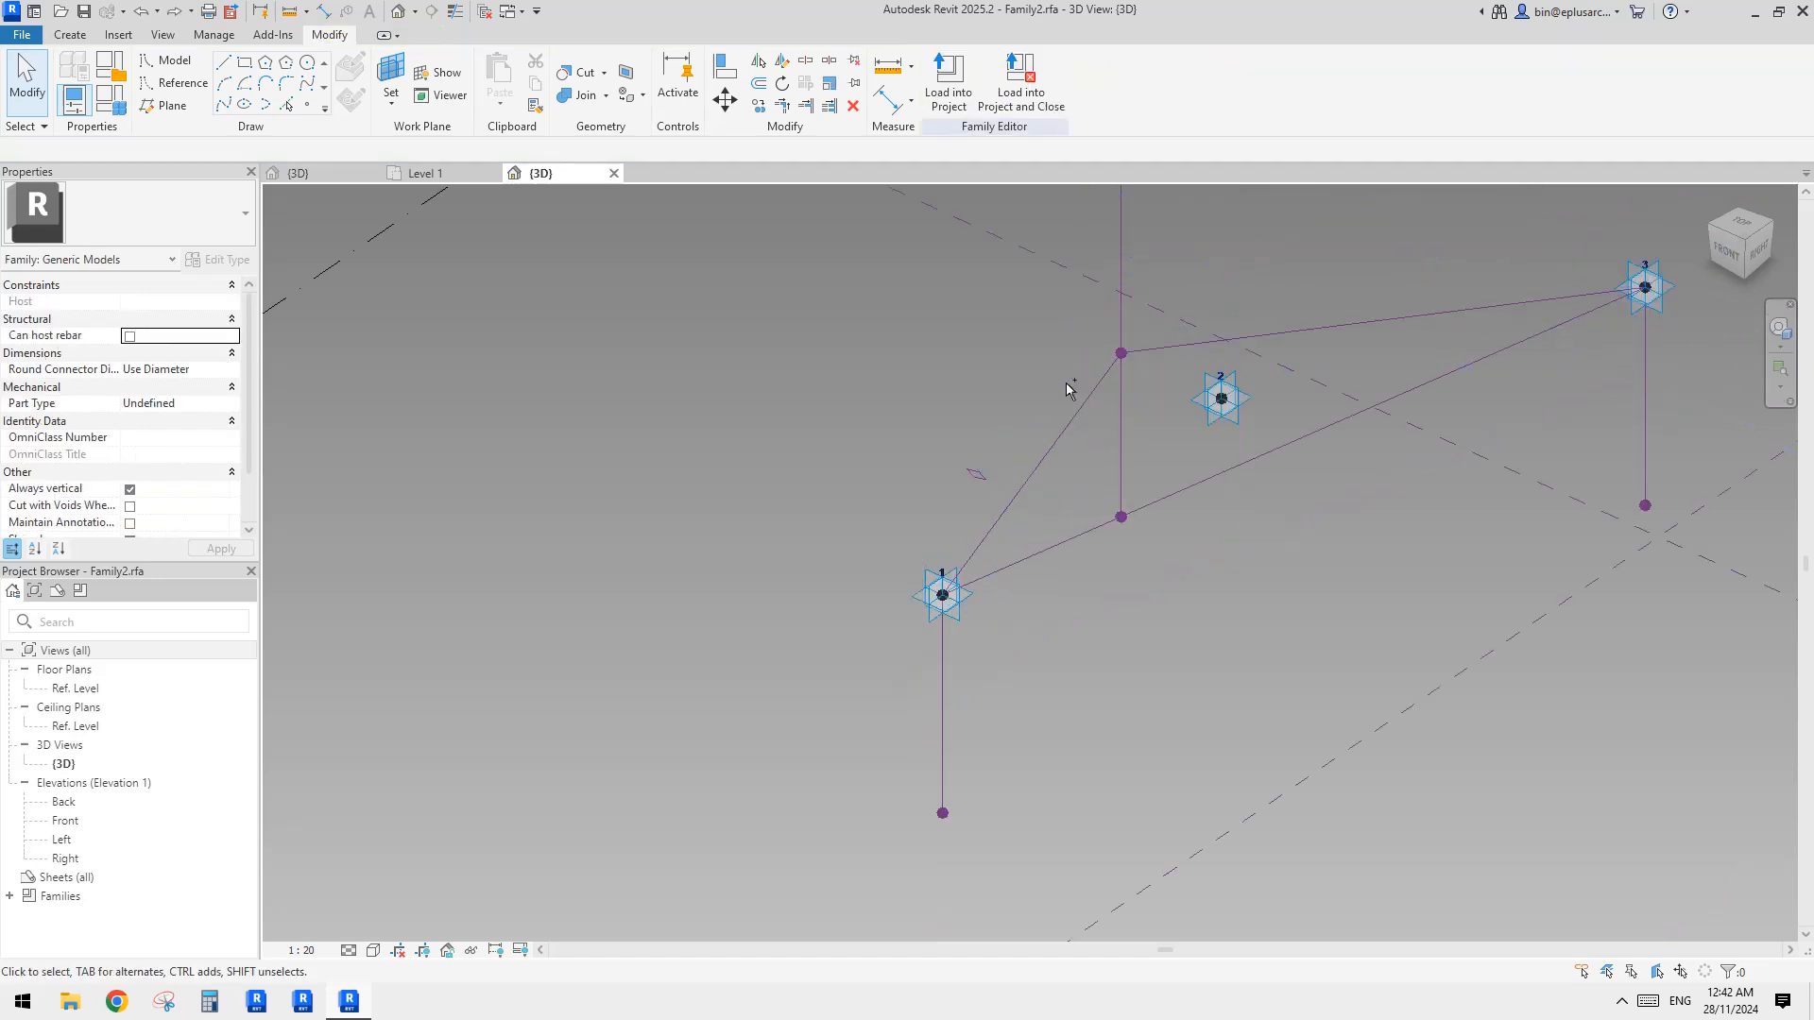
Rehost the profile's reference point onto the new reference line between adaptive point 1 and the intersection-hosted point
middle_click_drag(1066, 383, 1015, 447)
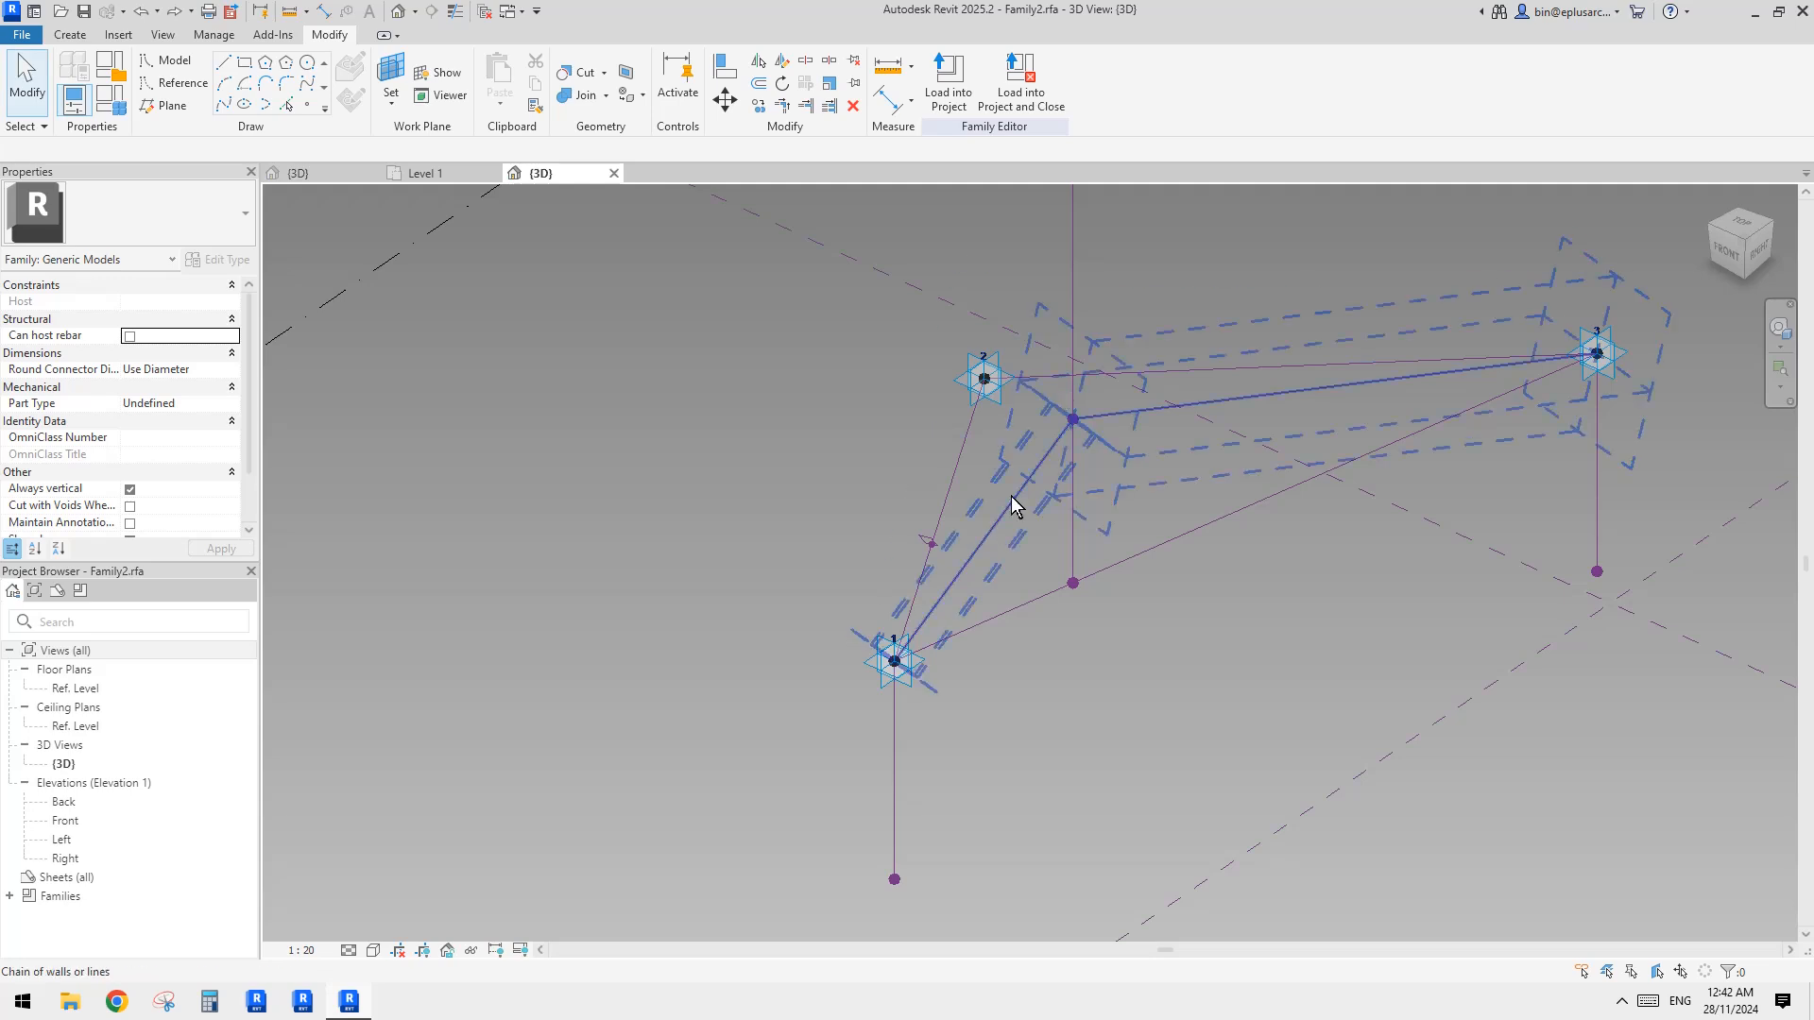
scroll(949, 550, "up", 4)
left_click(865, 520)
scroll(866, 519, "down", 3)
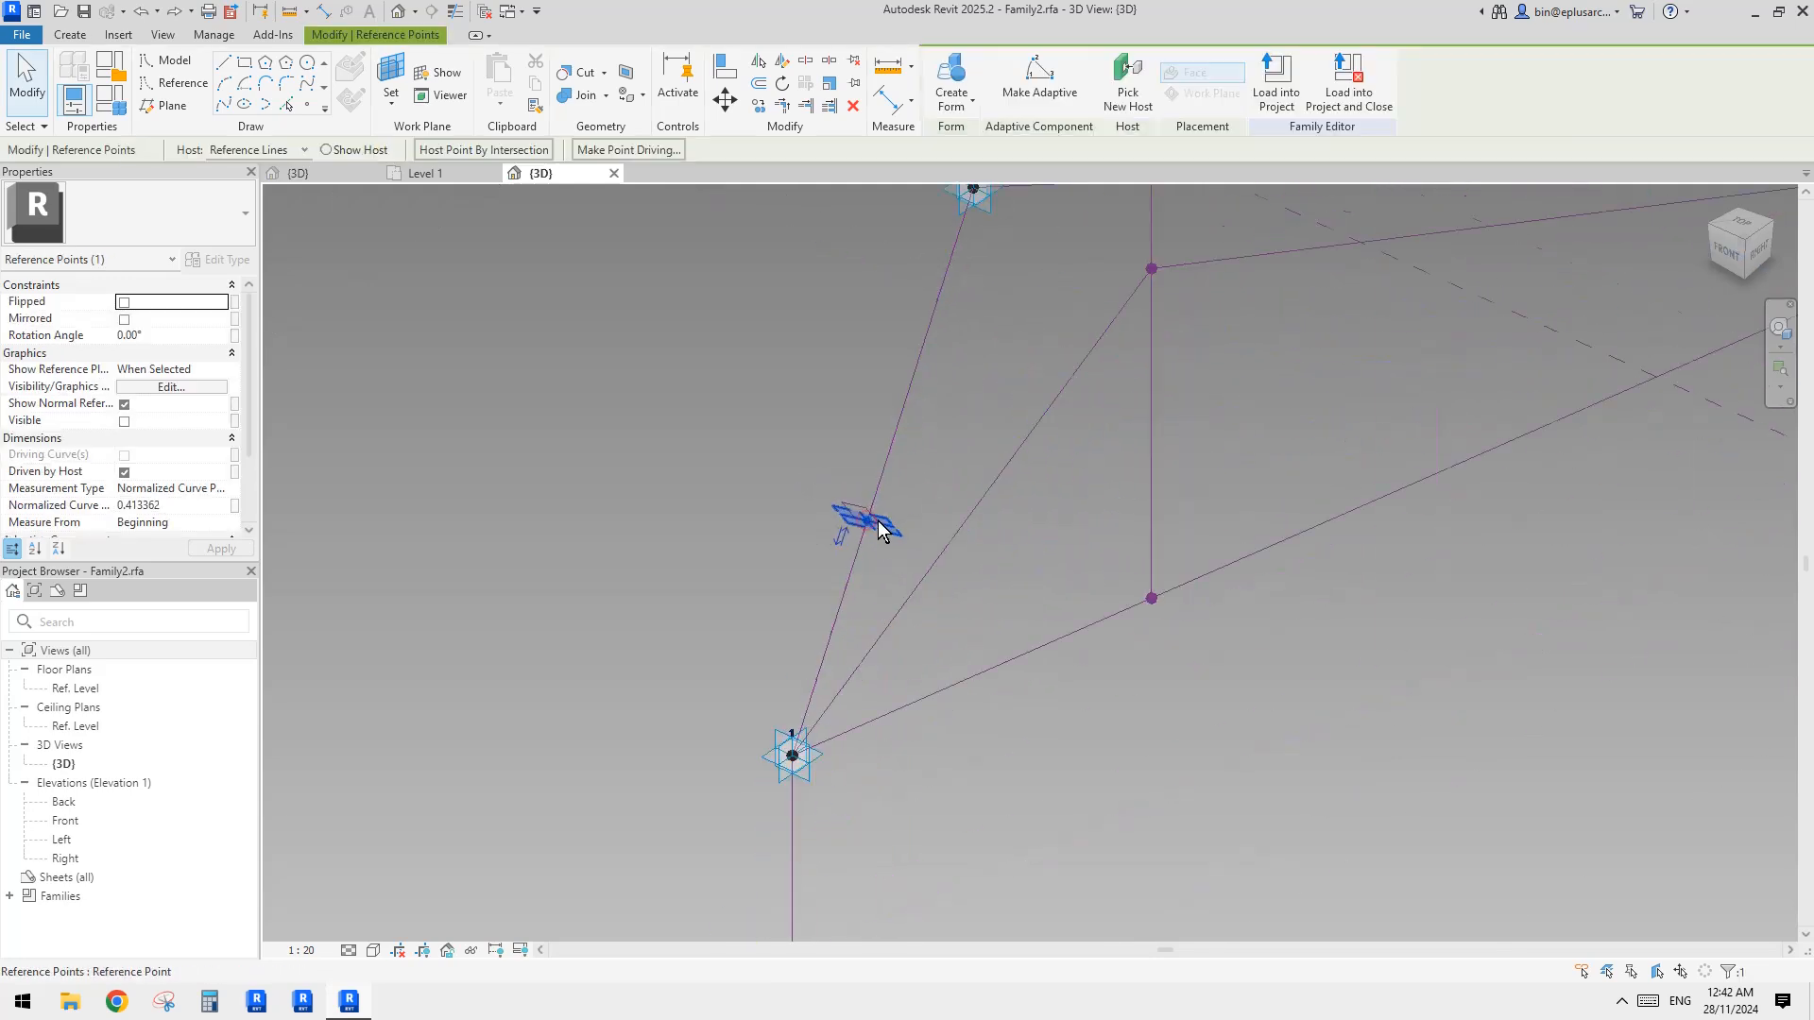
left_click(1134, 92)
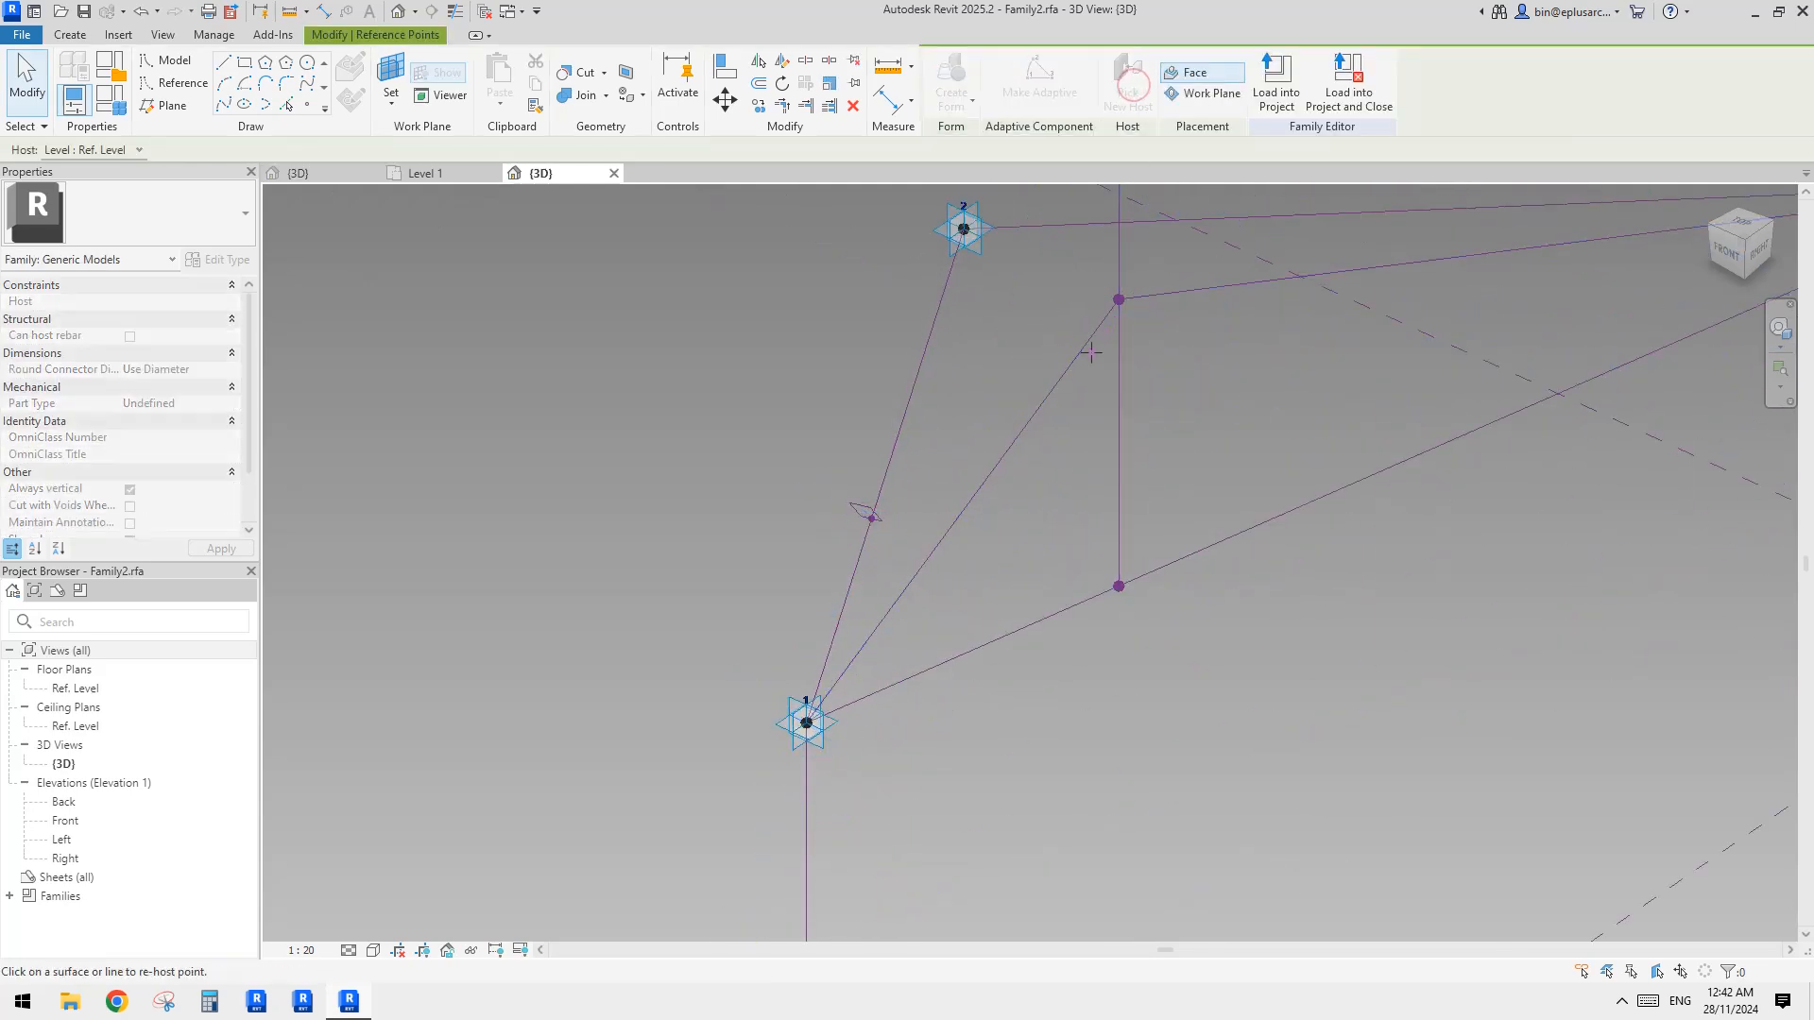
left_click(996, 467)
middle_click_drag(1104, 393, 1096, 467)
Dissolve the old chain of reference lines joining adaptive points 1, 2 and 3
left_click(943, 359)
scroll(943, 359, "down", 1)
middle_click_drag(943, 359, 919, 402)
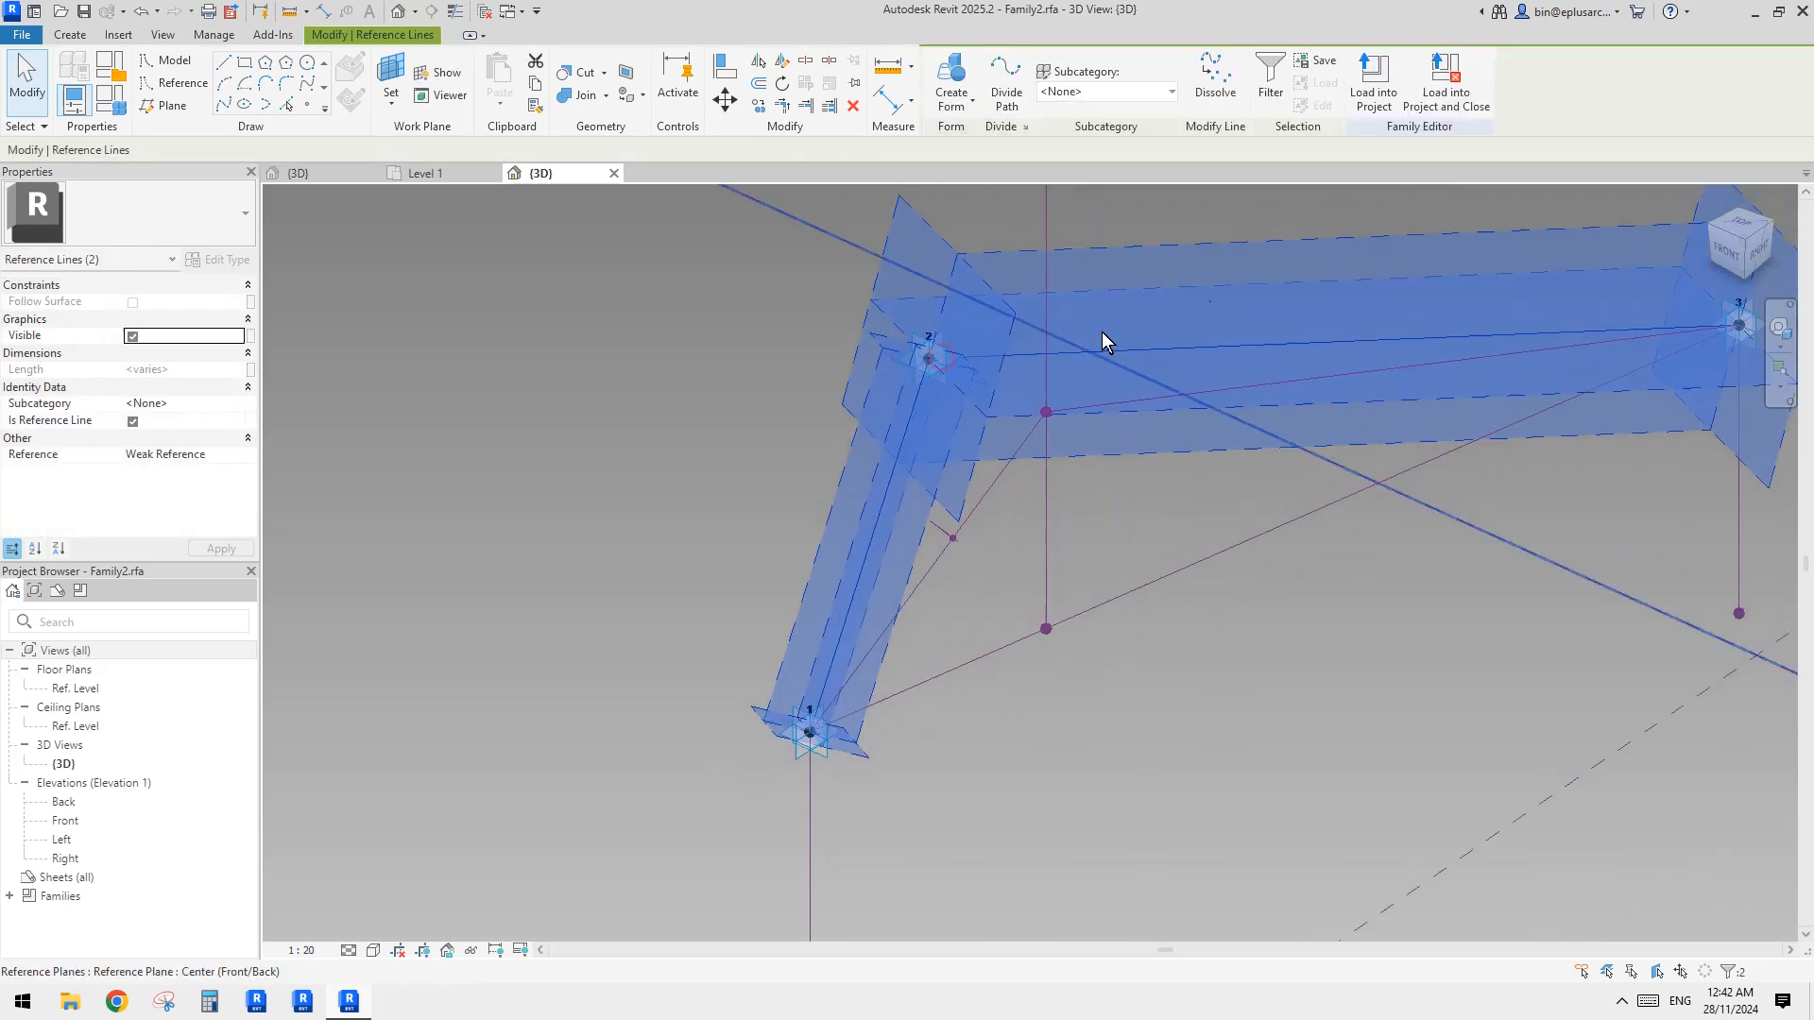
left_click(1226, 102)
middle_click_drag(1195, 284, 950, 331, "shift")
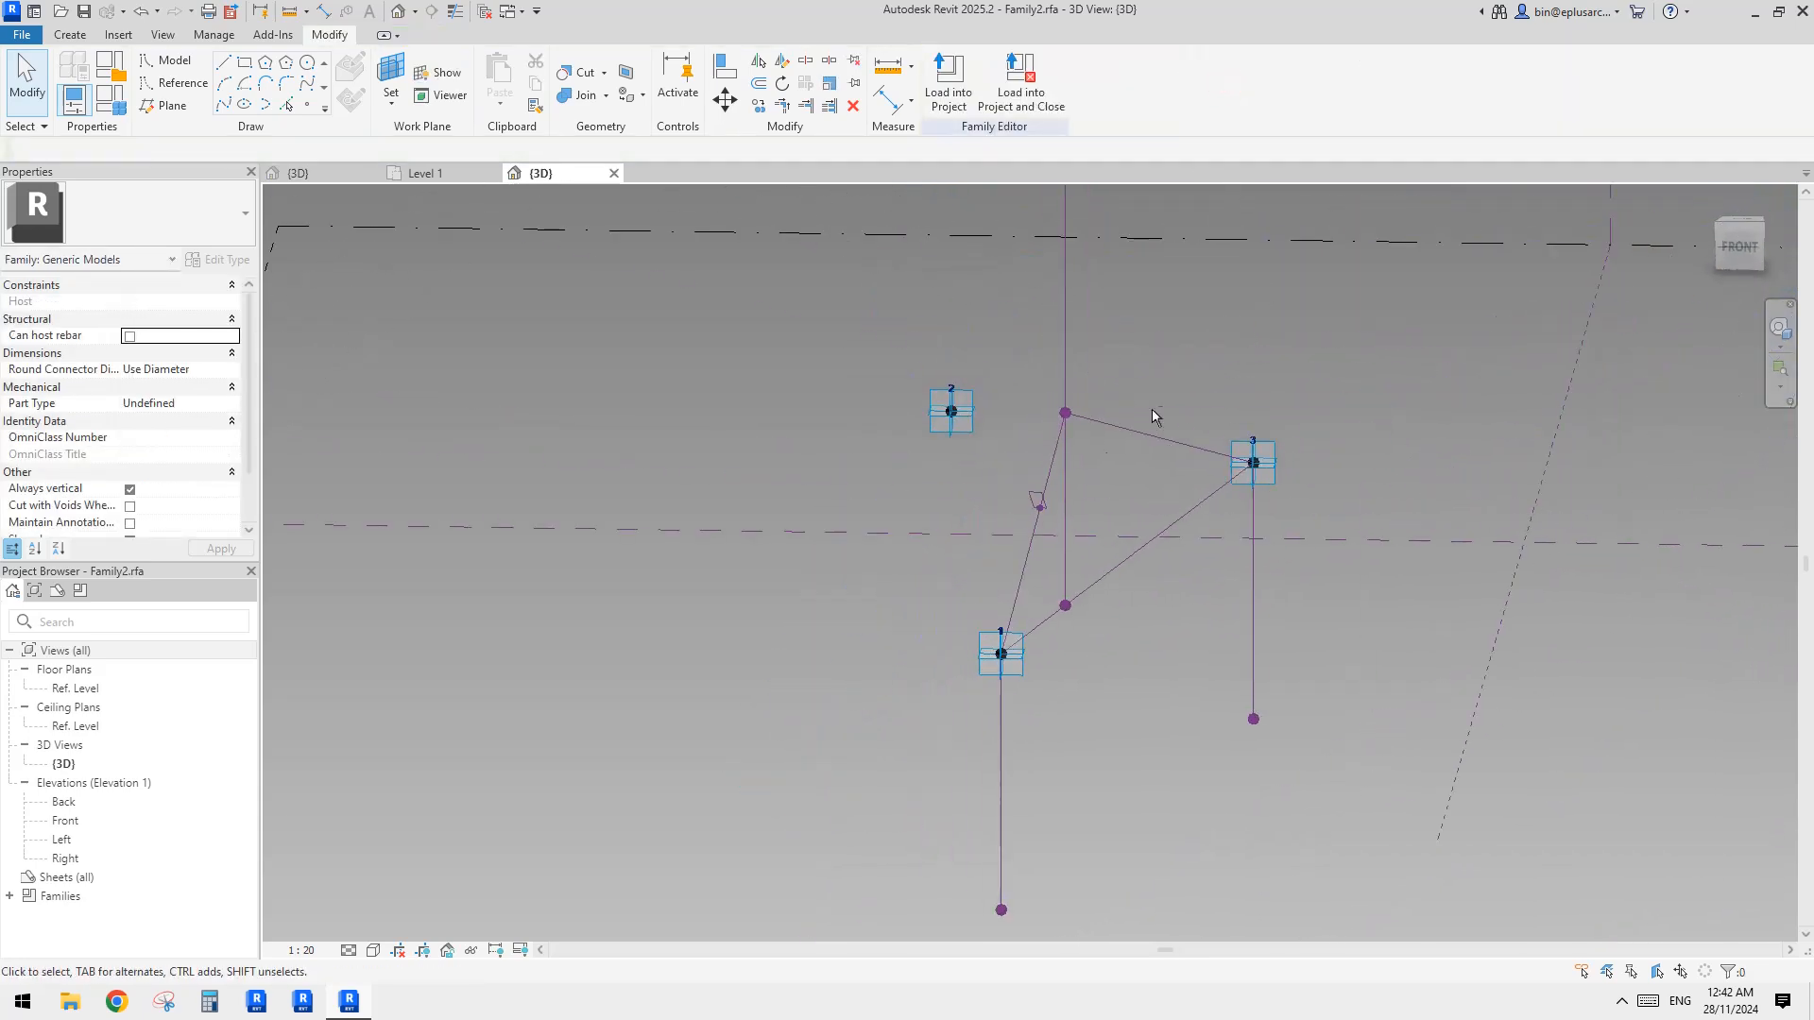
Move adaptive point 2 upward and along its green axis to test that the ridge and profile follow
left_click(943, 383)
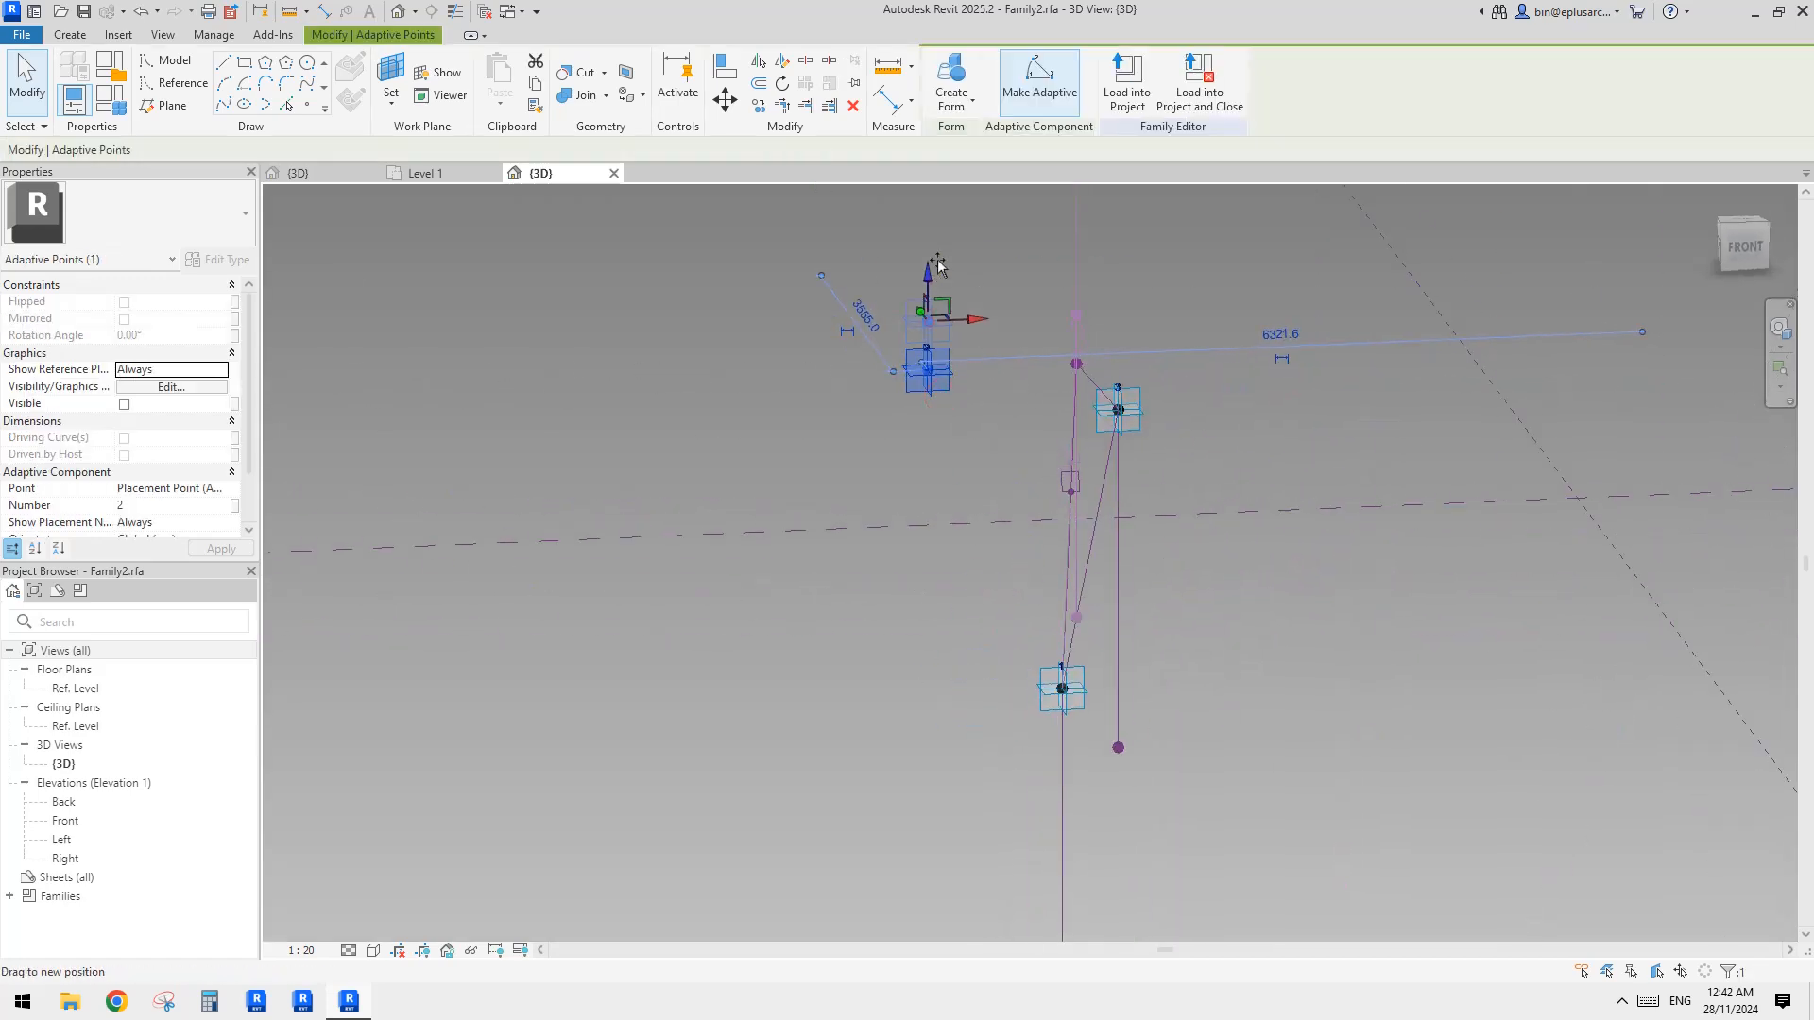
left_click_drag(937, 264, 940, 253)
middle_click_drag(1261, 300, 1305, 357, "shift")
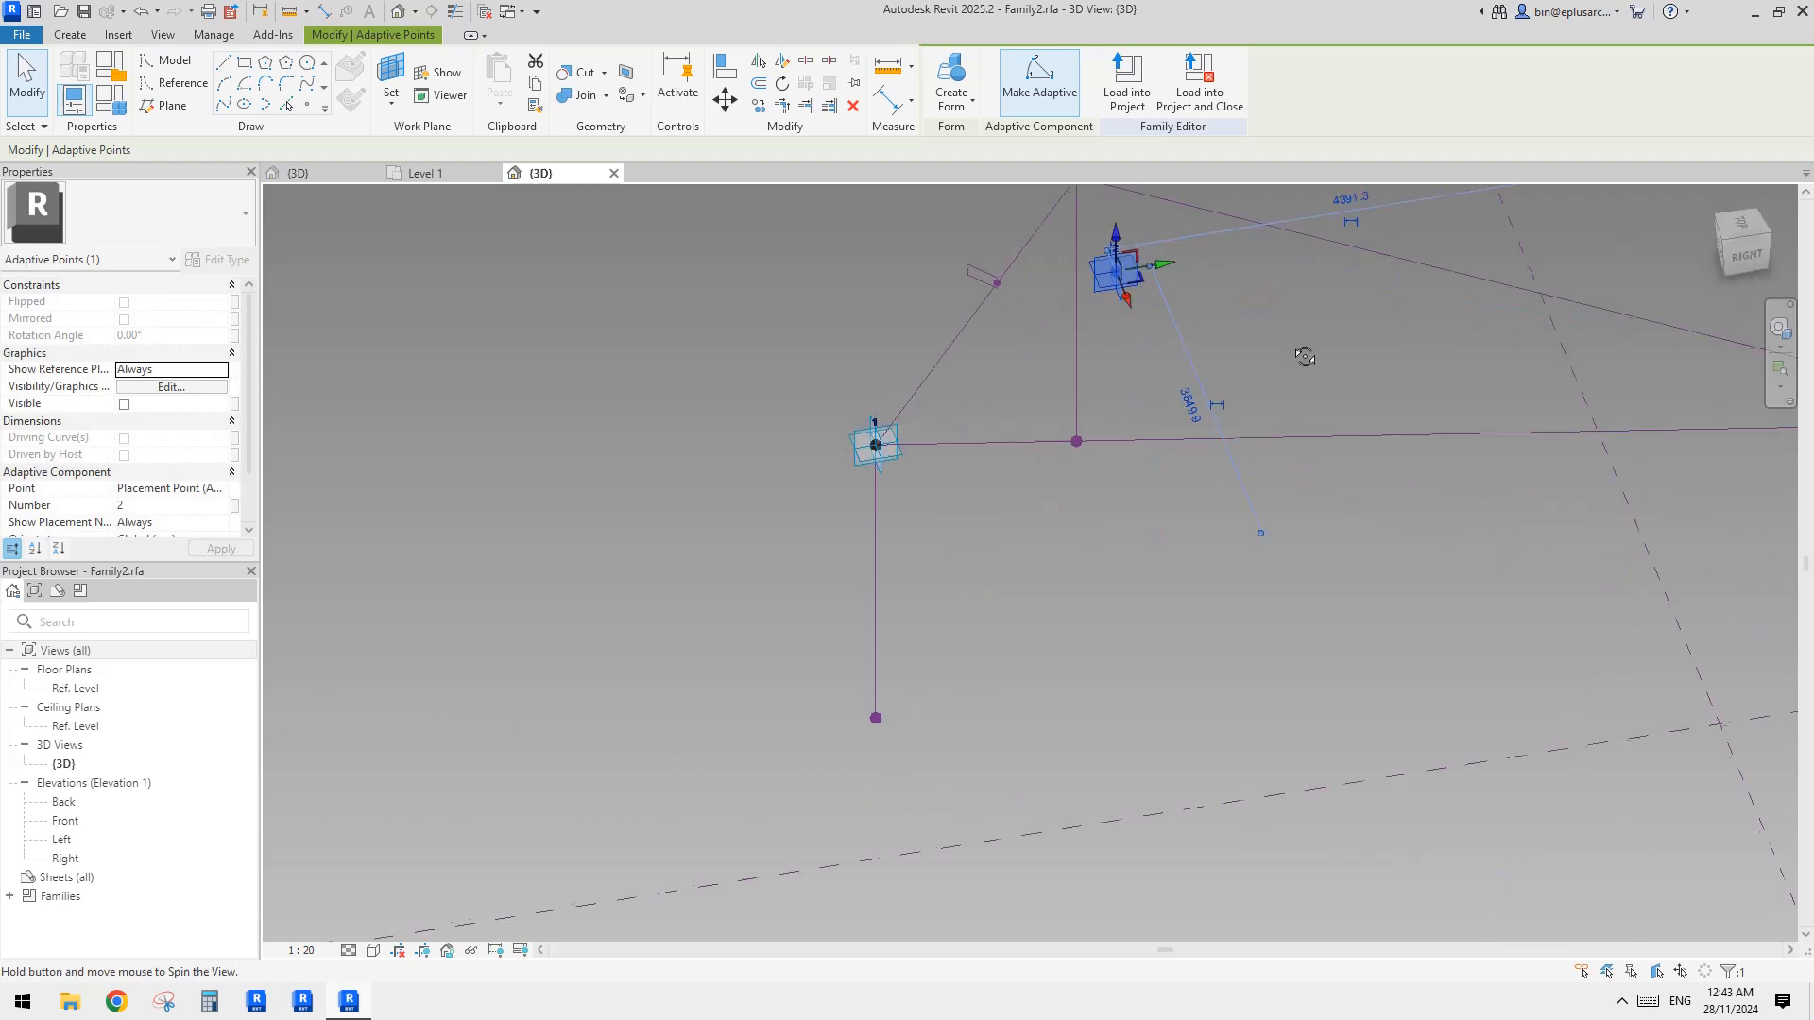
left_click_drag(1162, 267, 1269, 253)
middle_click_drag(1283, 282, 1328, 427, "shift")
key("Escape")
Create a solid form by sweeping the rectangular profile along both sloped reference lines and both vertical post lines
key("Tab")
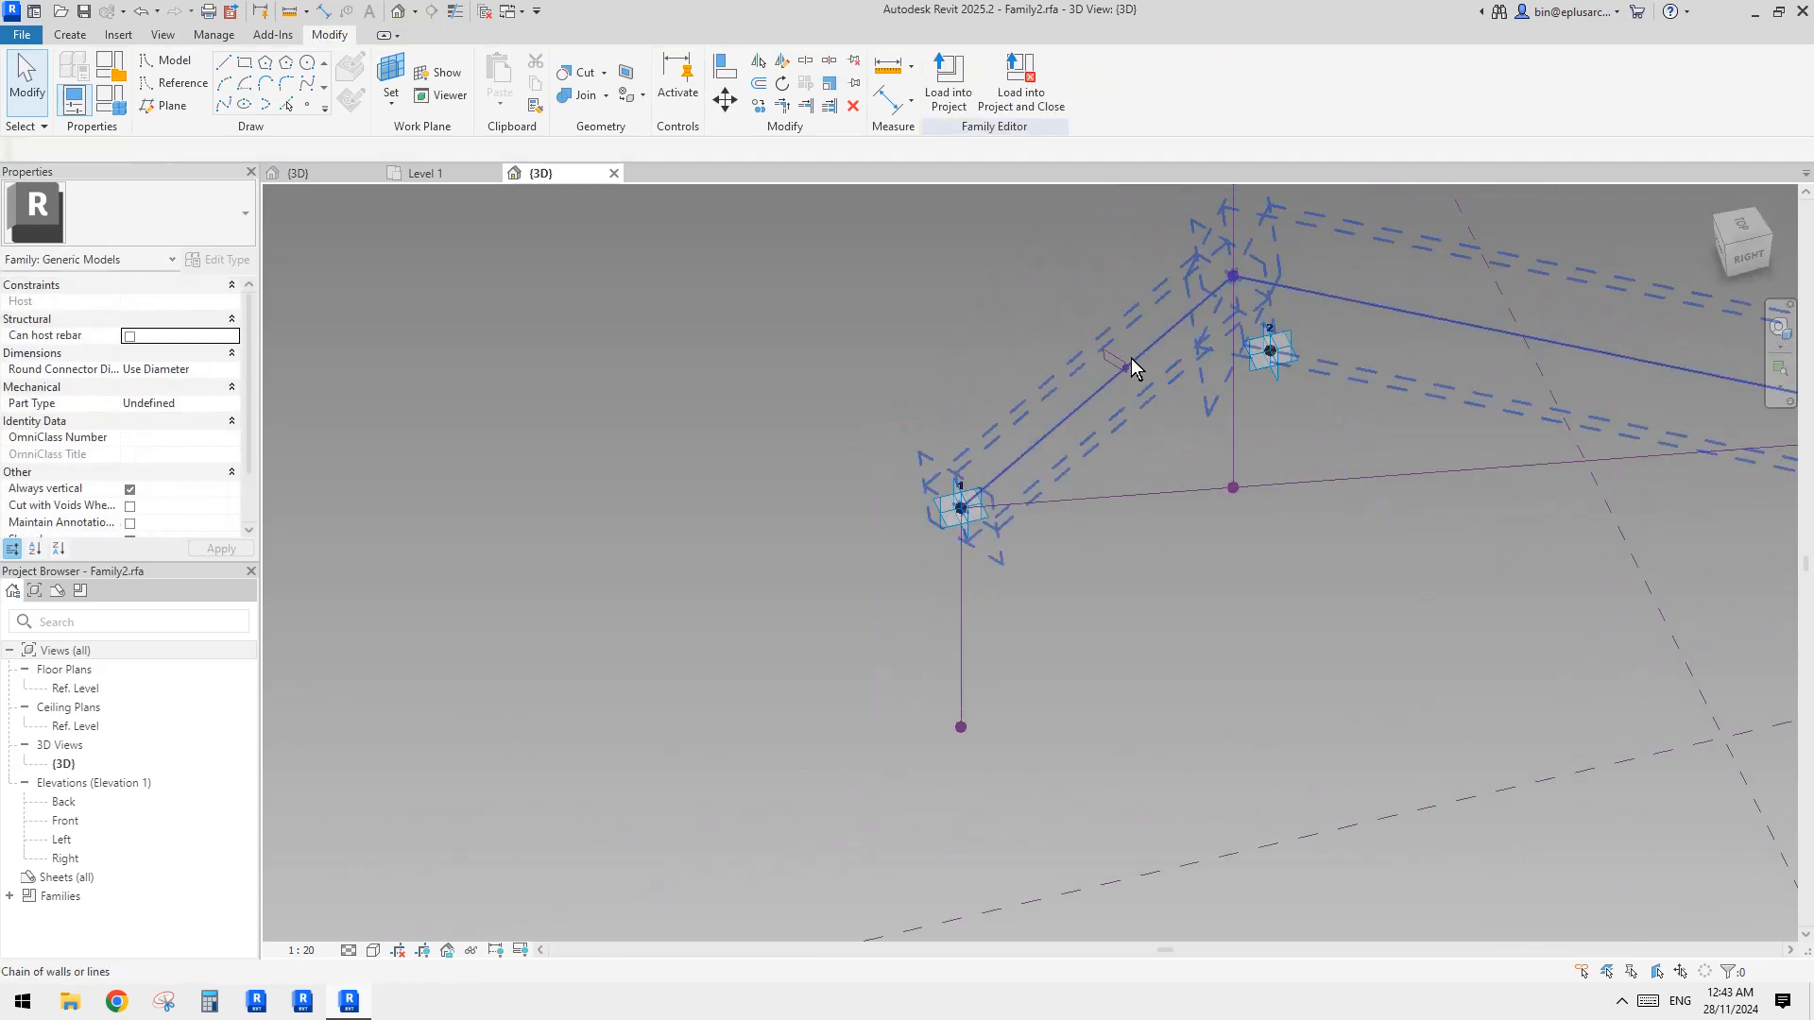
key("Tab")
left_click(1130, 363)
middle_click_drag(1161, 430, 1377, 202, "shift")
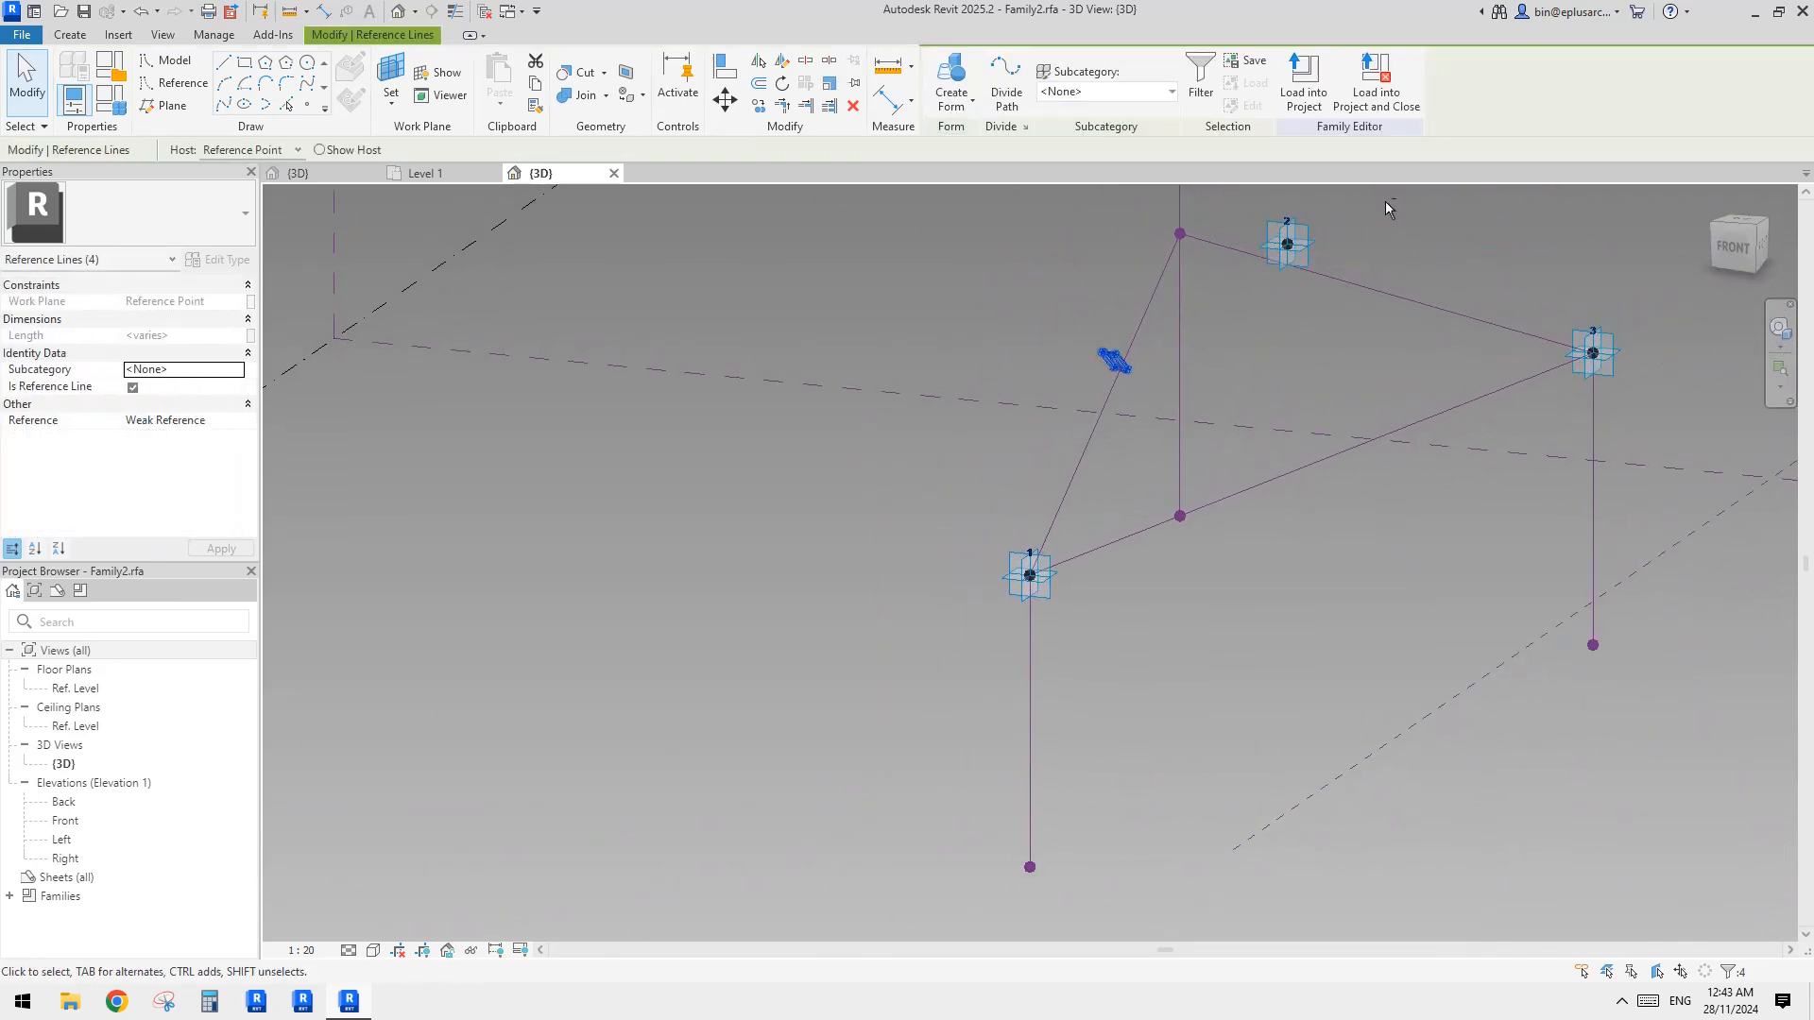
left_click(1161, 292, "ctrl")
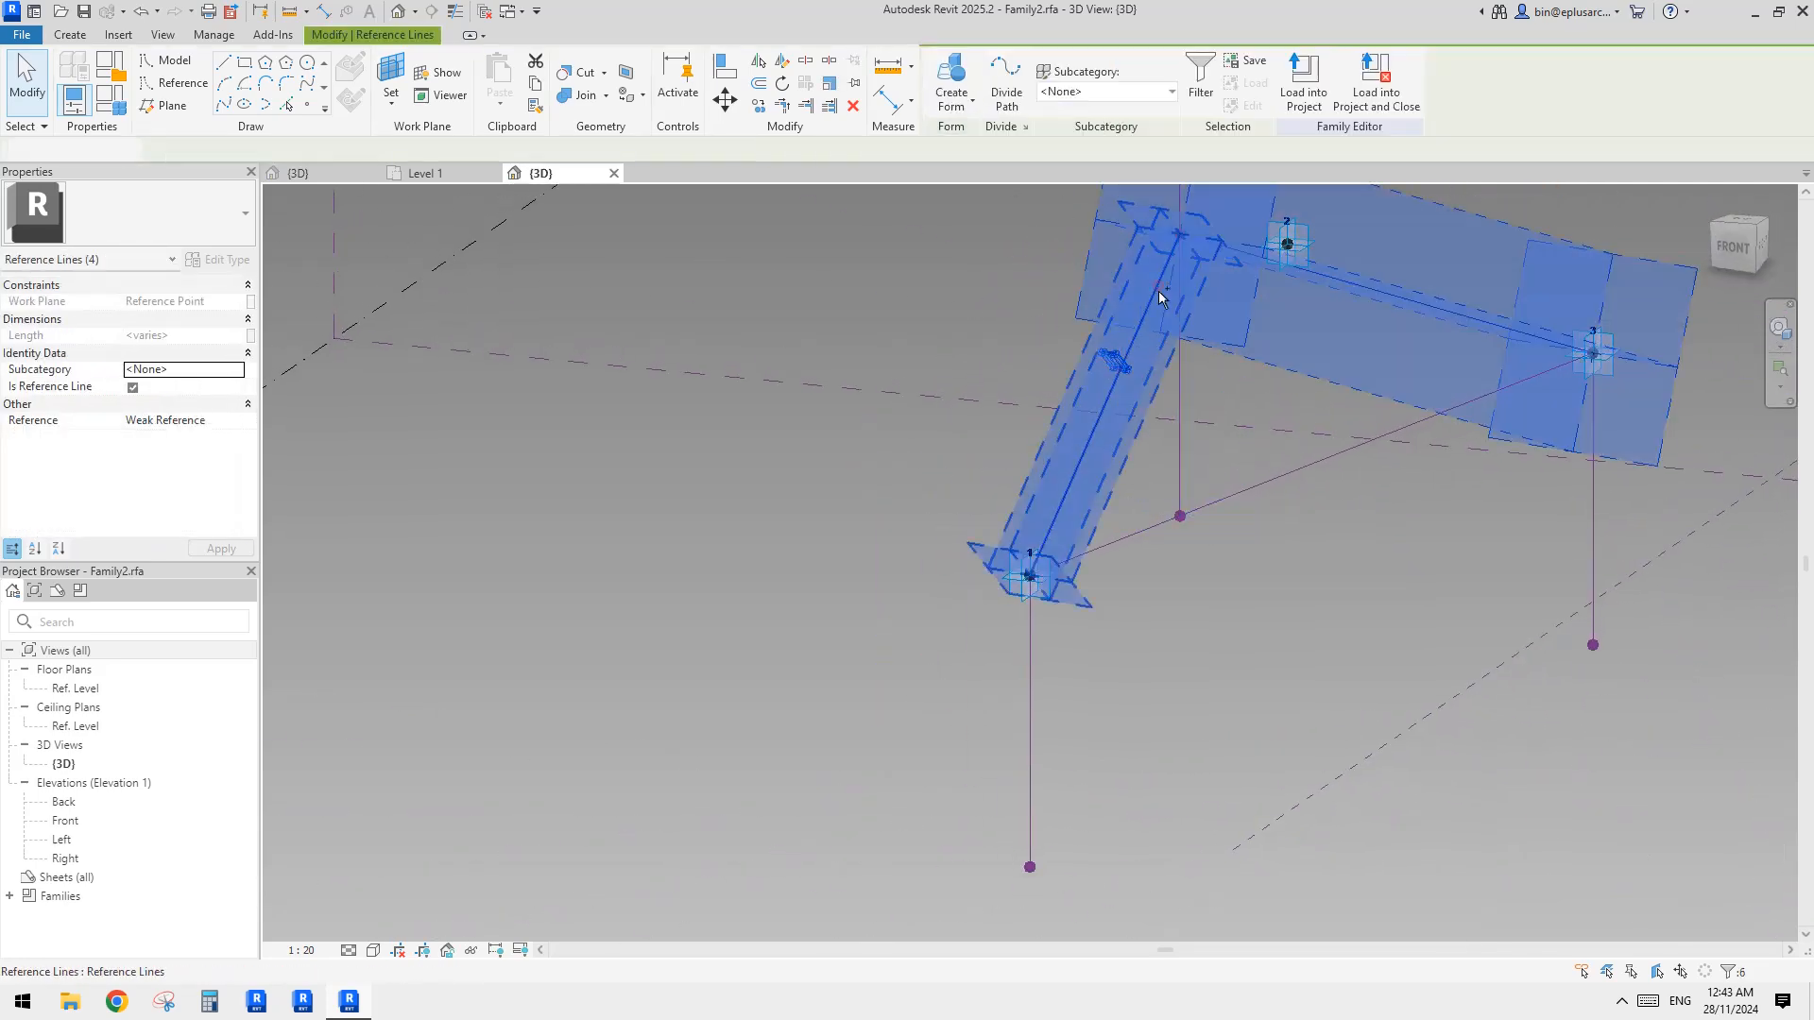
left_click(1032, 654, "ctrl")
left_click(1591, 515, "ctrl")
scroll(1370, 576, "down", 2)
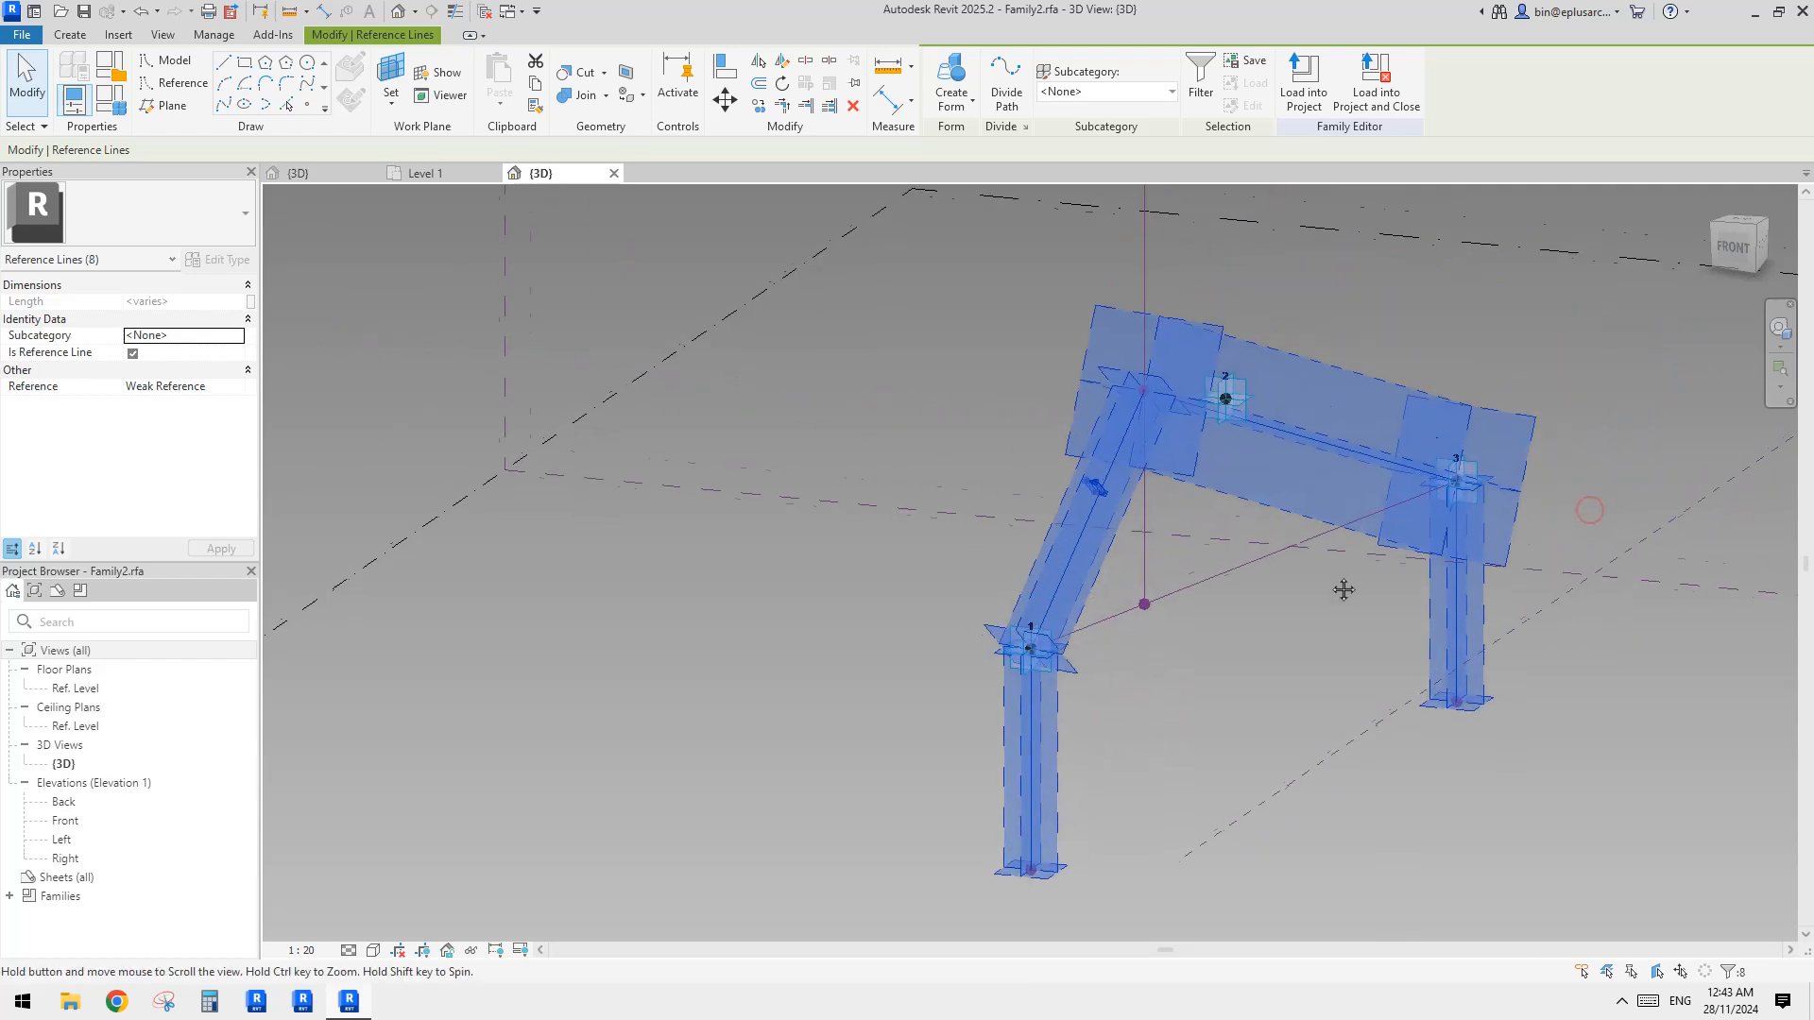
left_click(951, 76)
middle_click_drag(1233, 326, 1205, 440, "shift")
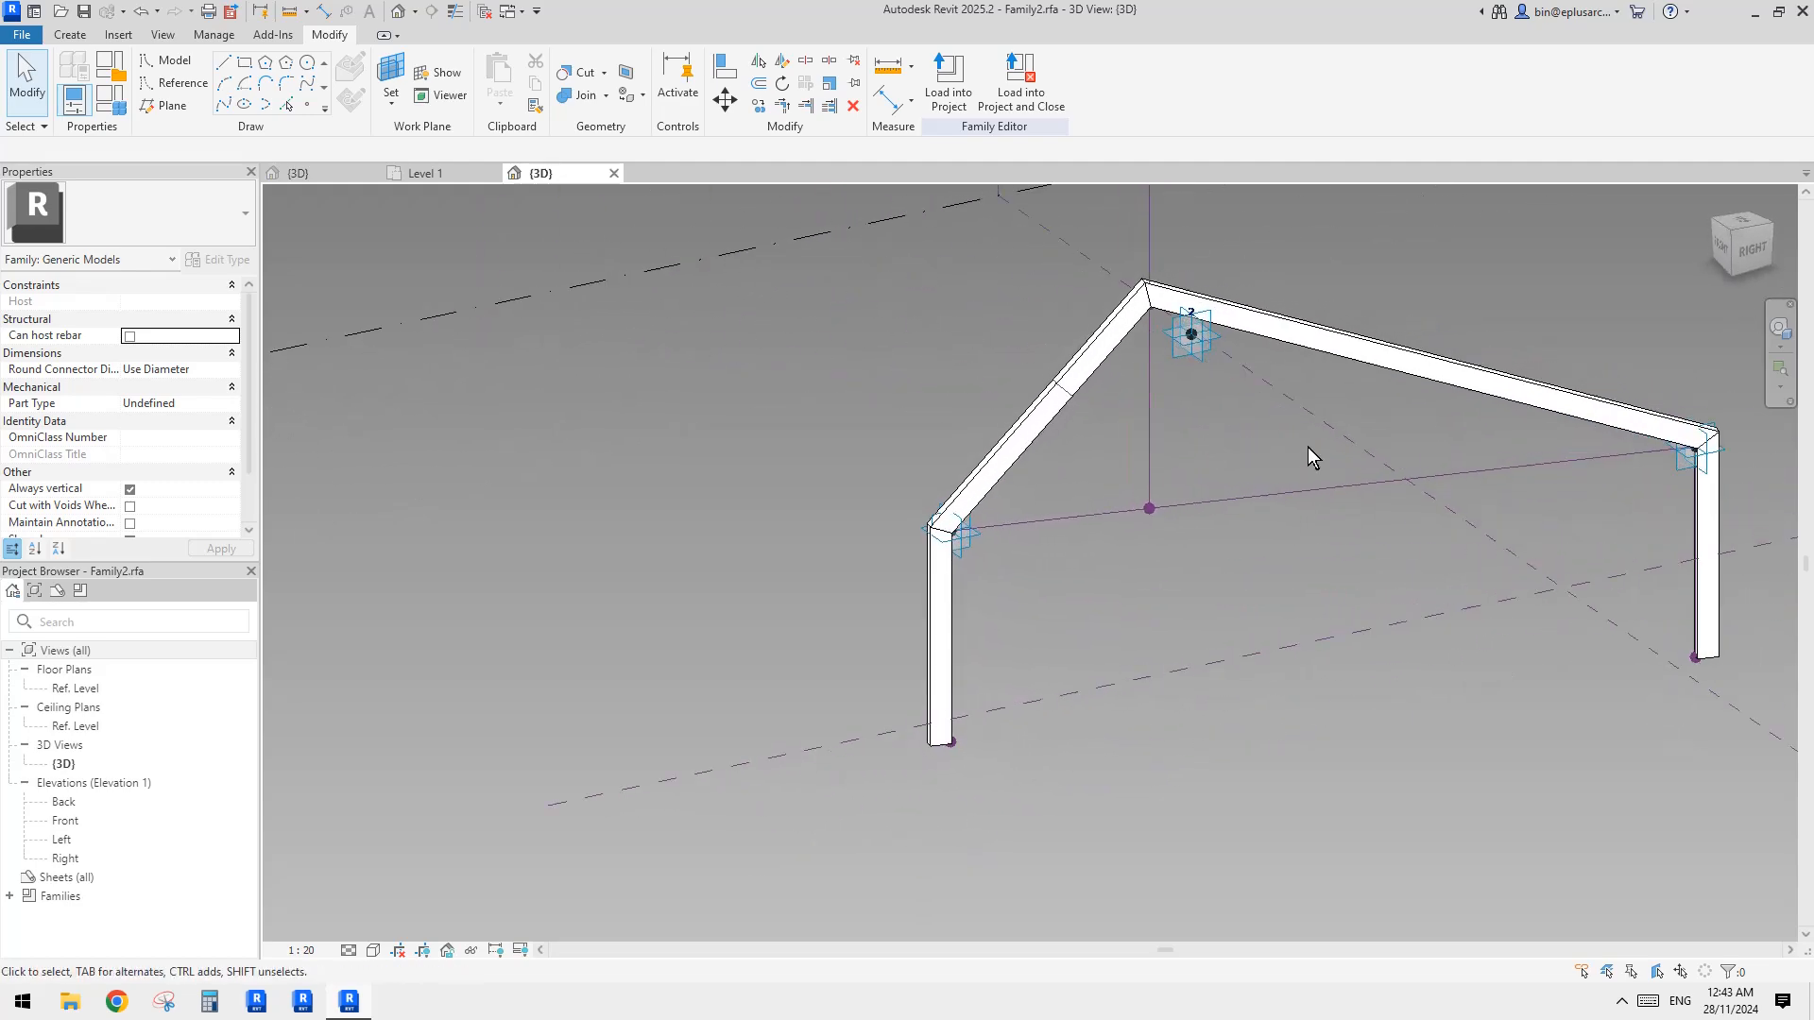
middle_click_drag(1333, 462, 1232, 500)
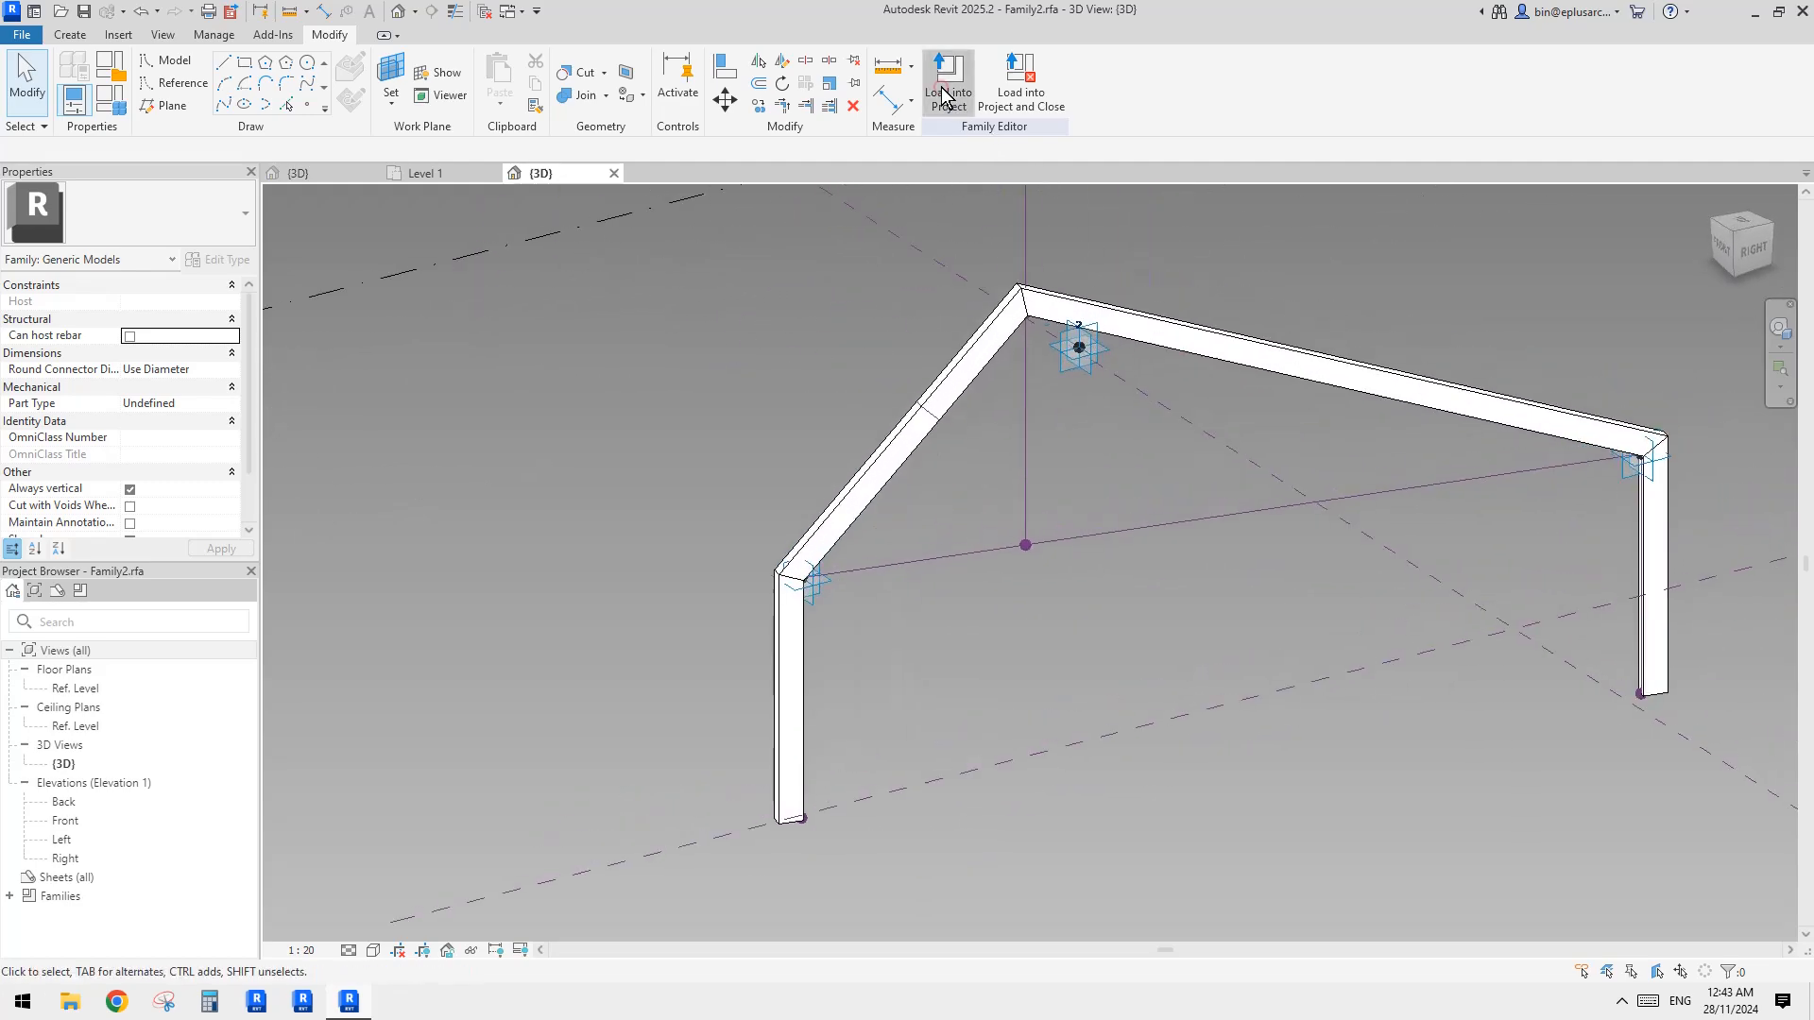
Try to load the family into 24089.rfa
left_click(944, 94)
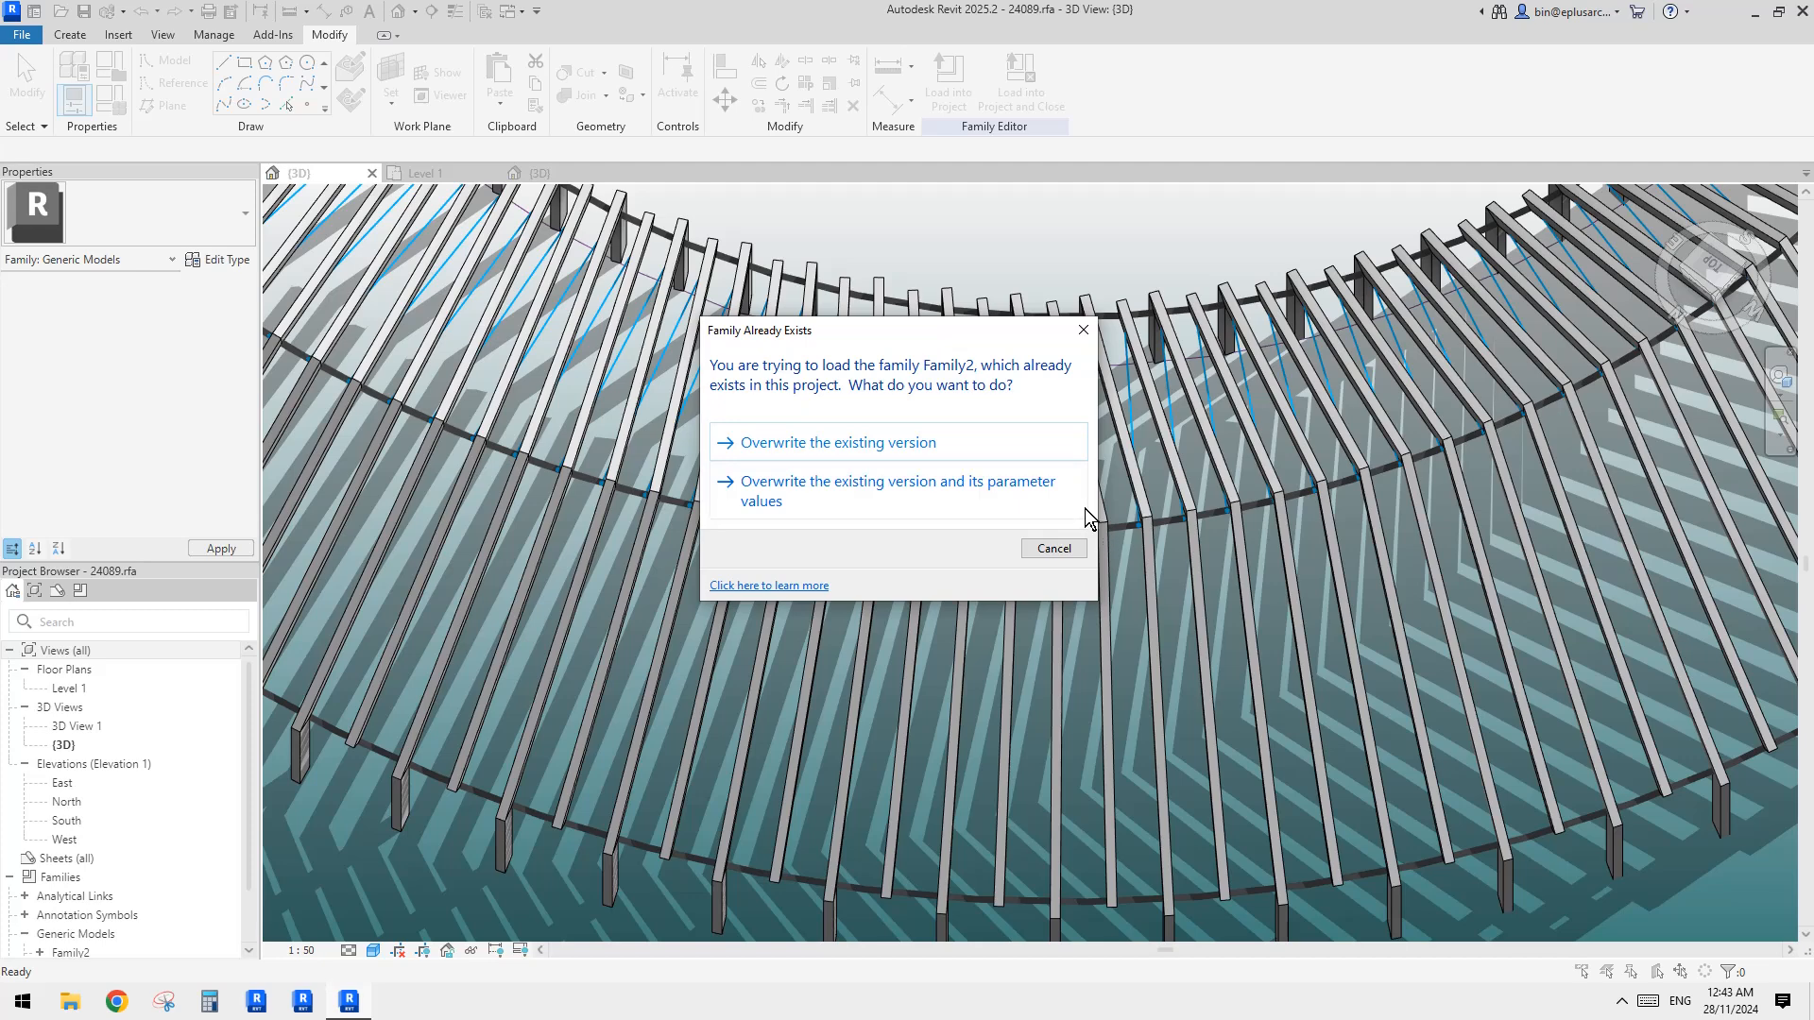
left_click(1085, 500)
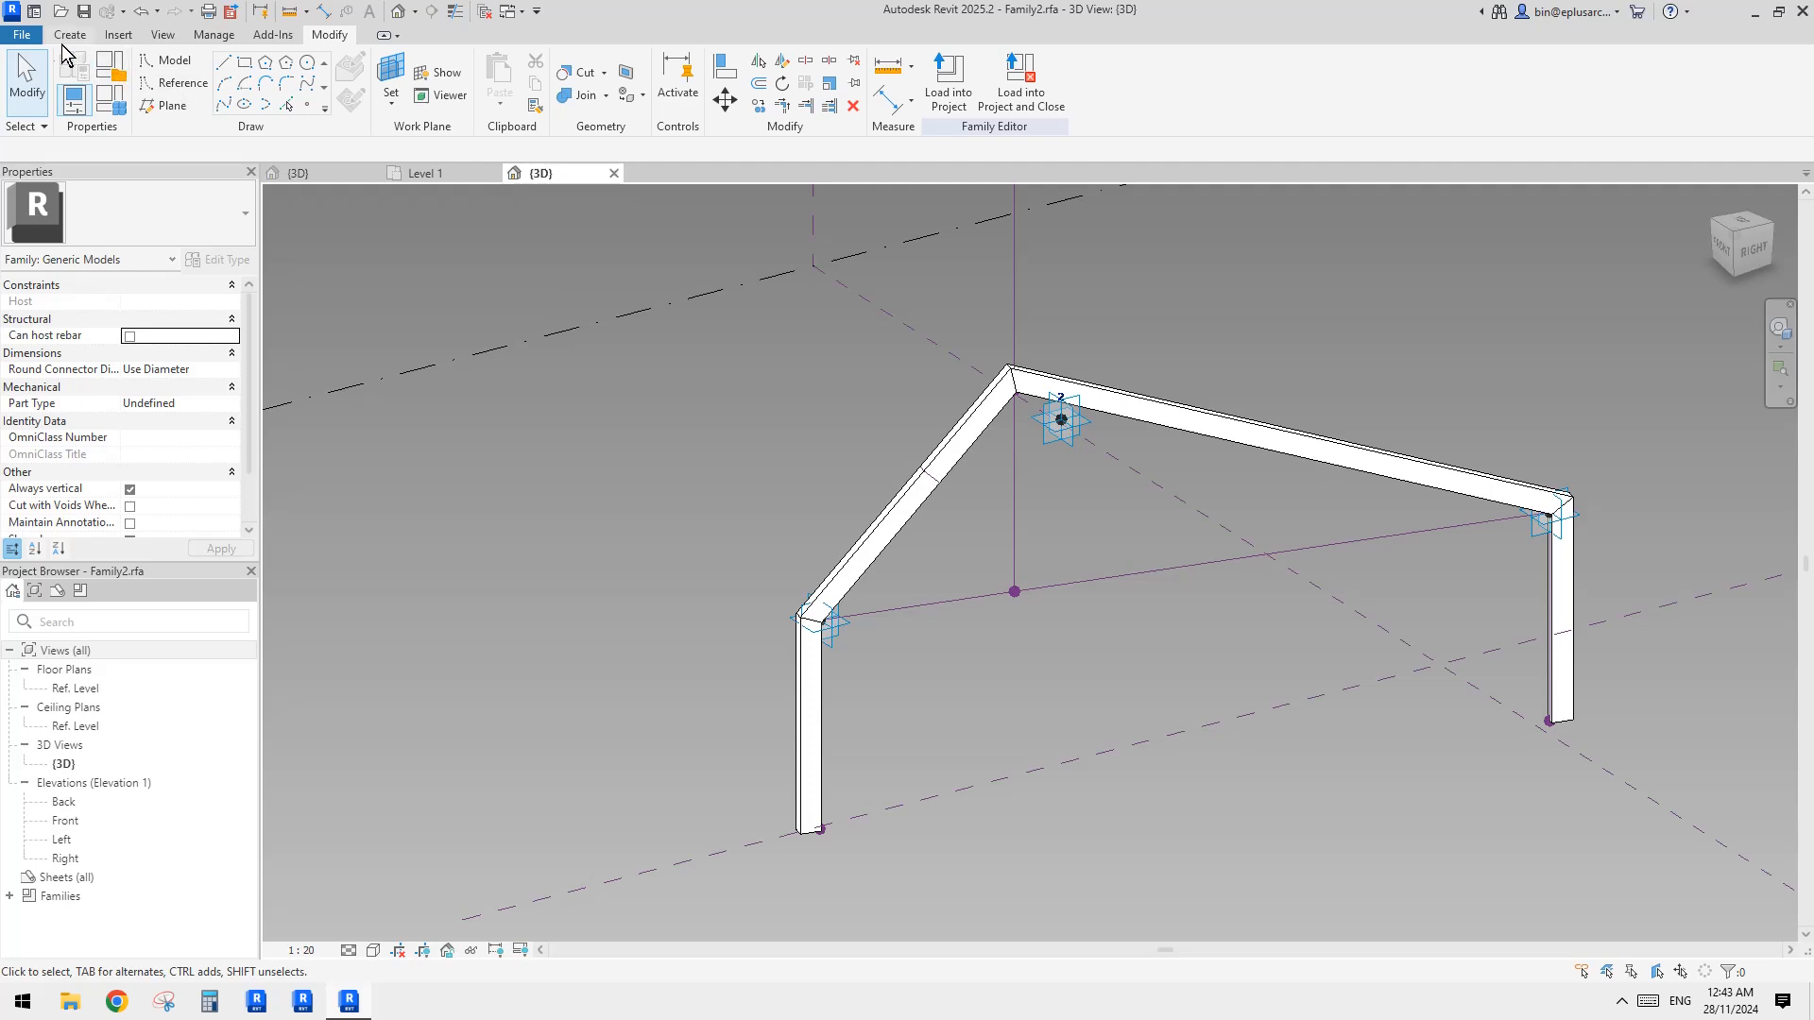
Save the frame family under the new name Familyadaf2 and load it into 24089.rfa
left_click(28, 36)
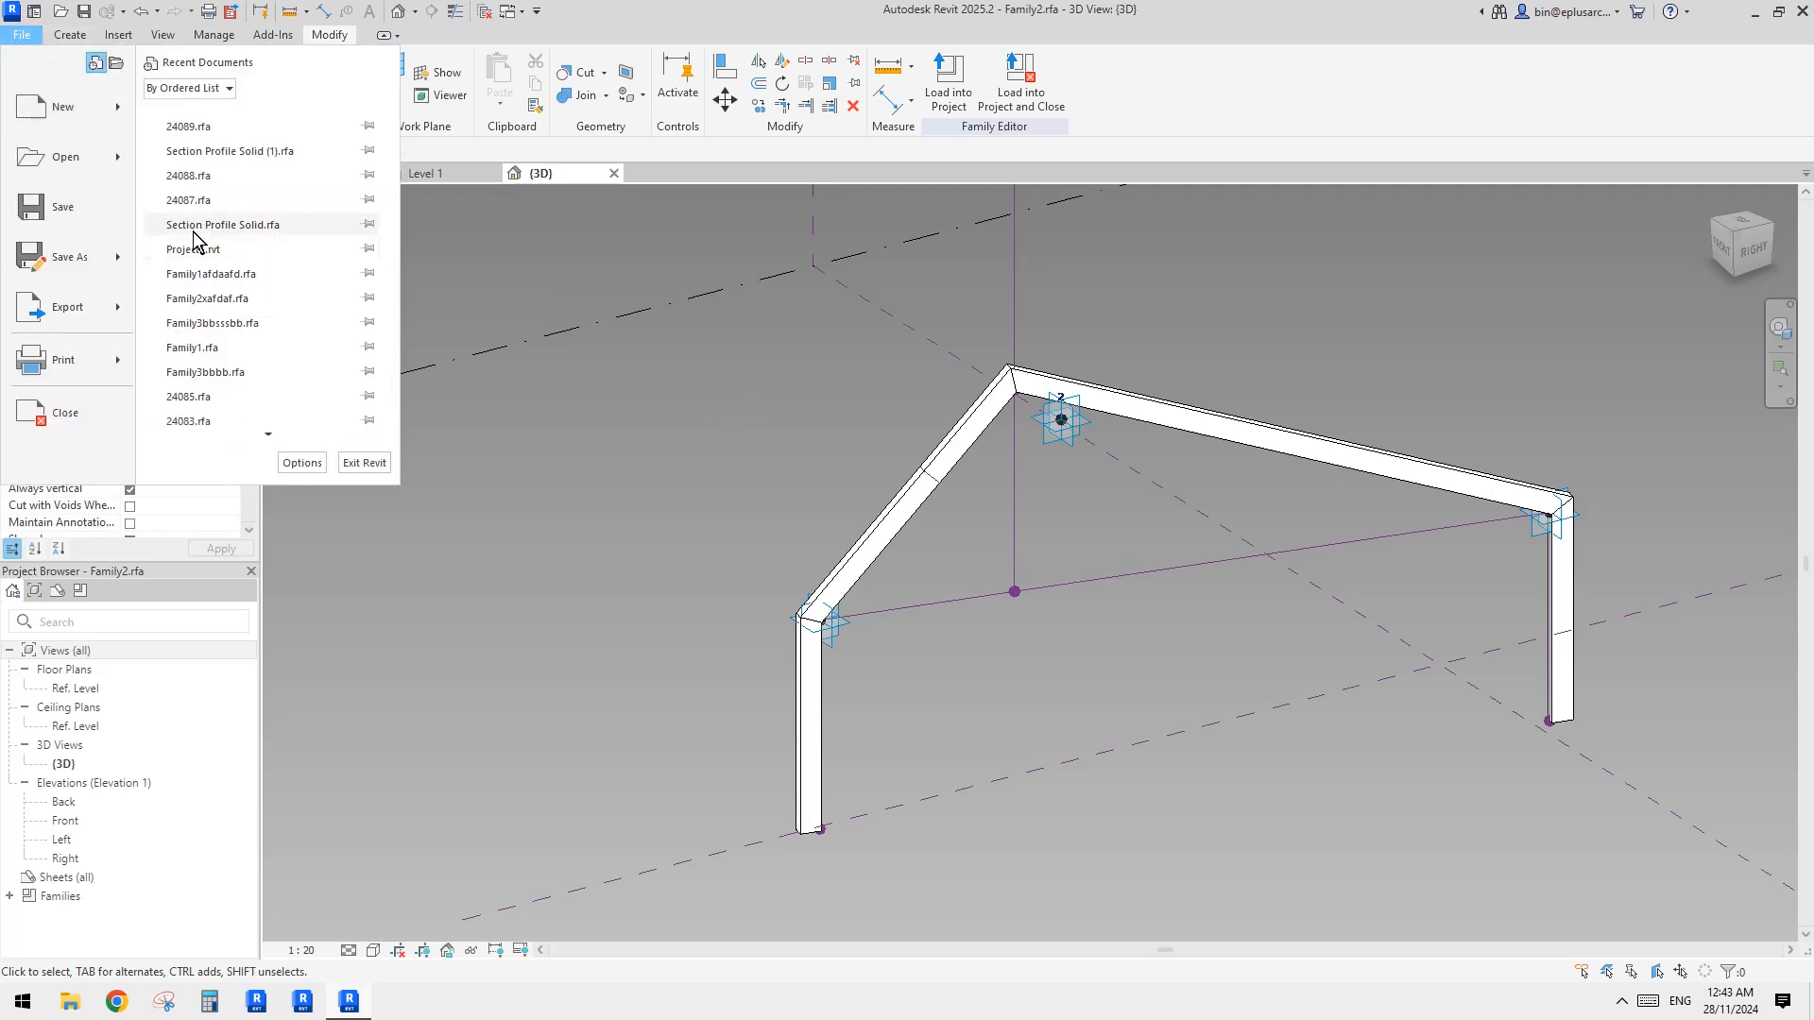
left_click(80, 255)
left_click(212, 253)
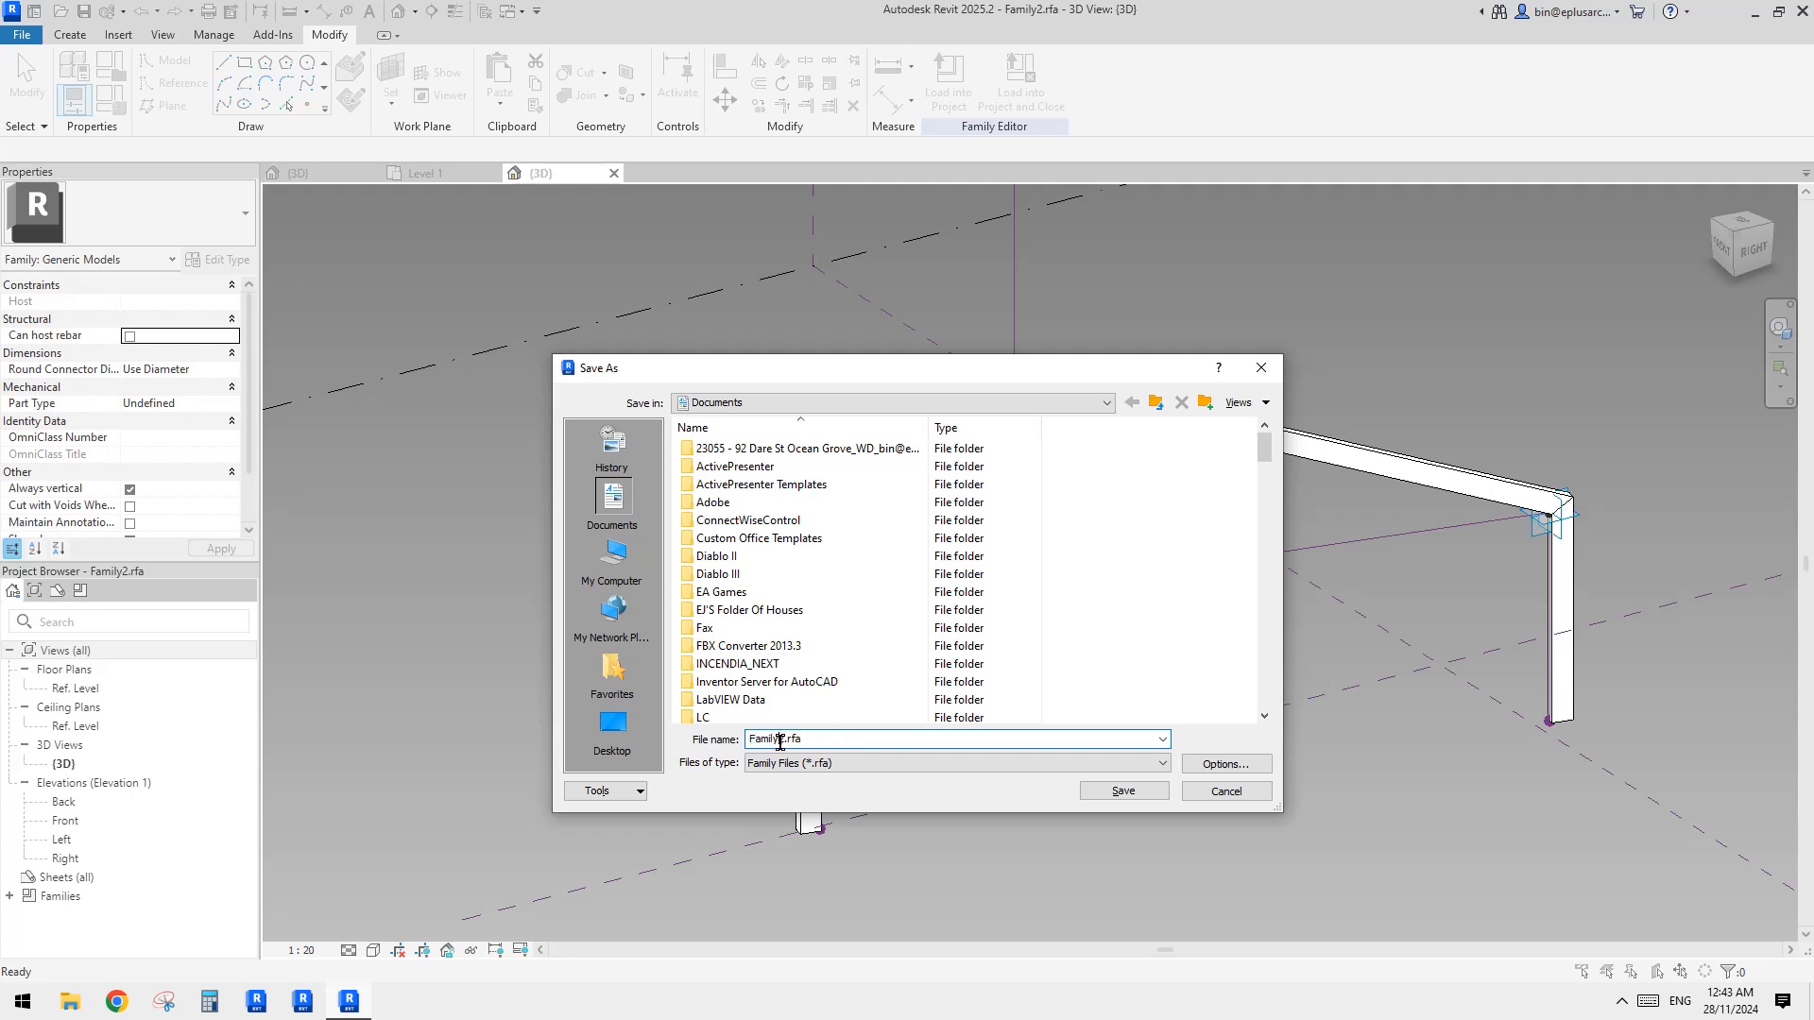
left_click(1124, 792)
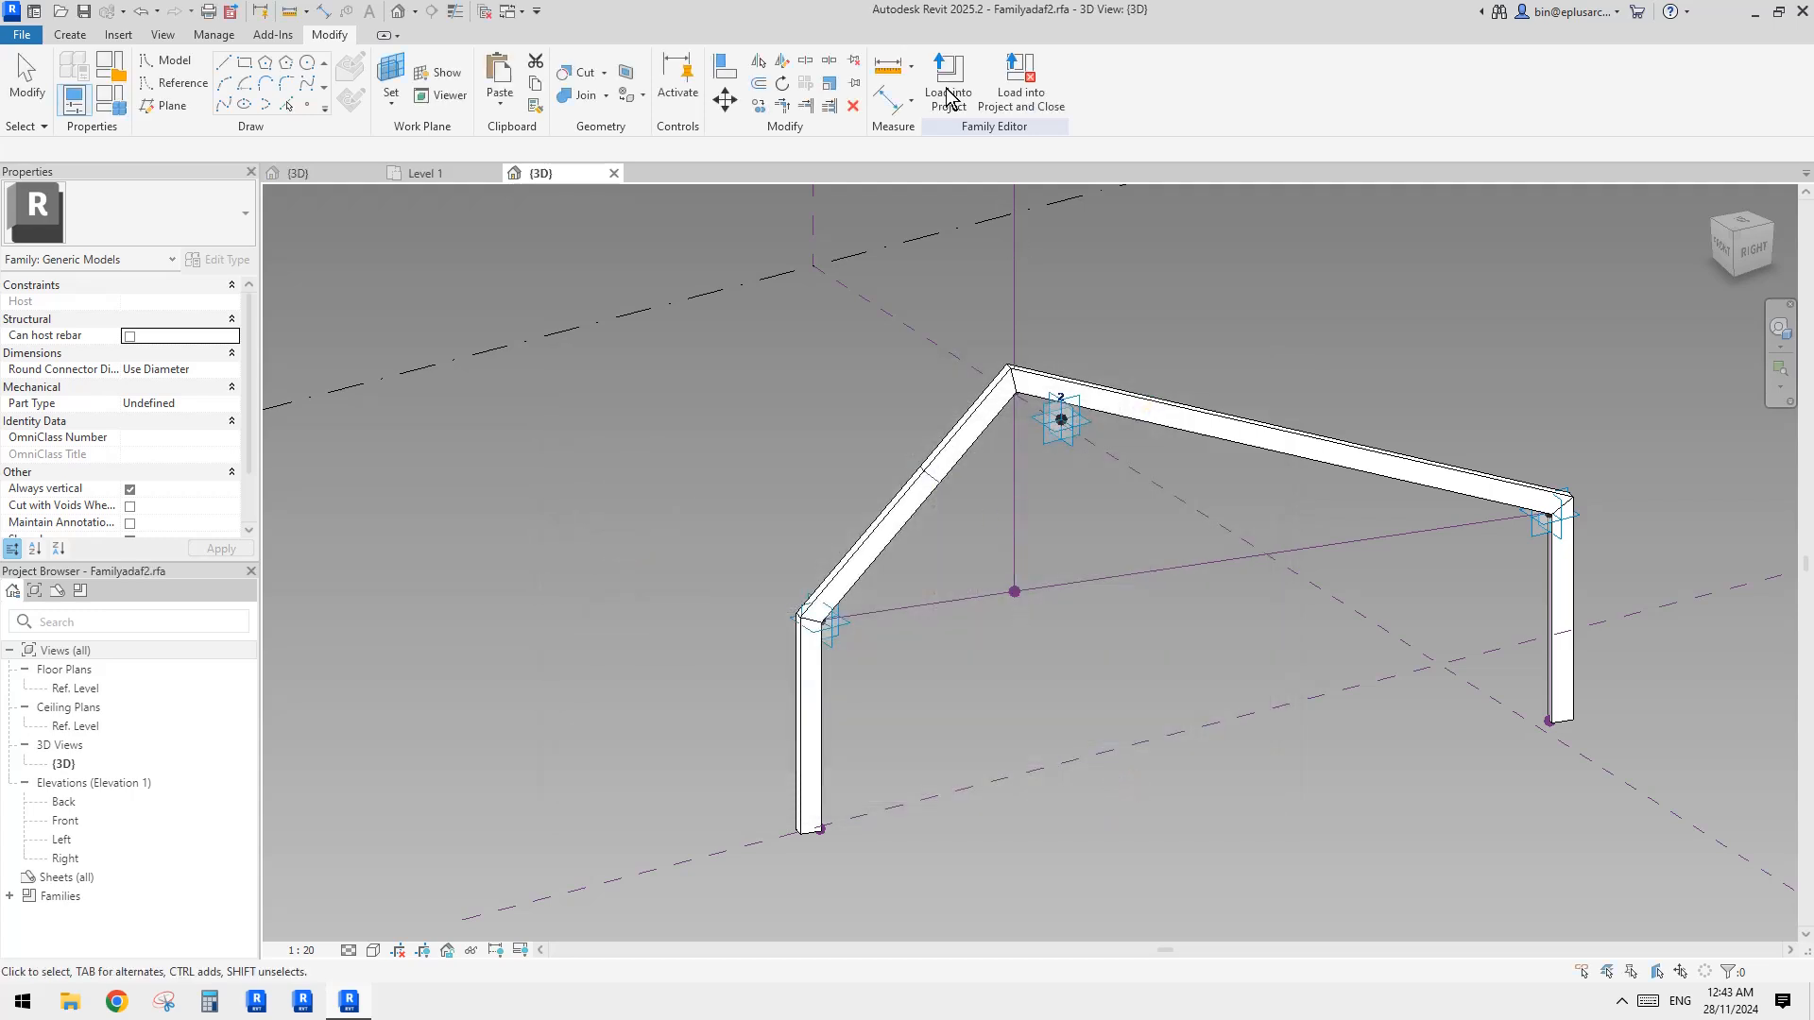
left_click(947, 80)
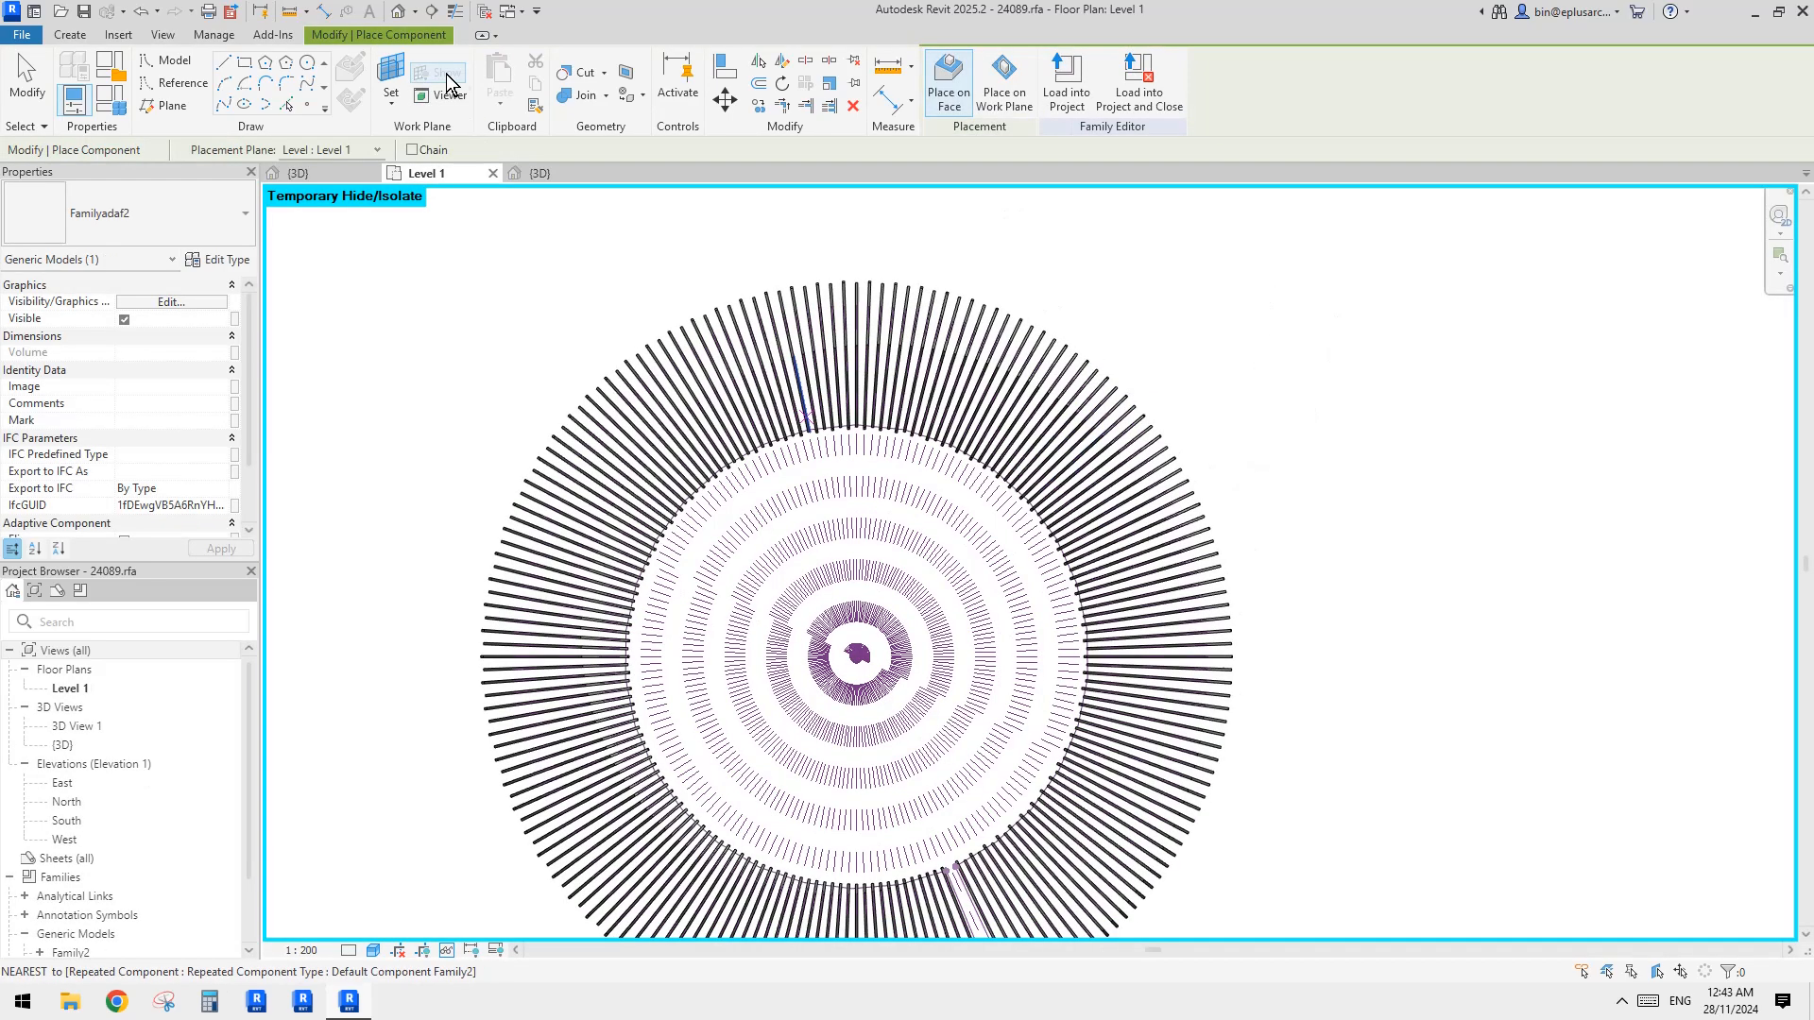
In the 3D view, change the Family2 repeater's type to Familyadaf2 and resolve the first error by deleting the type
left_click(398, 11)
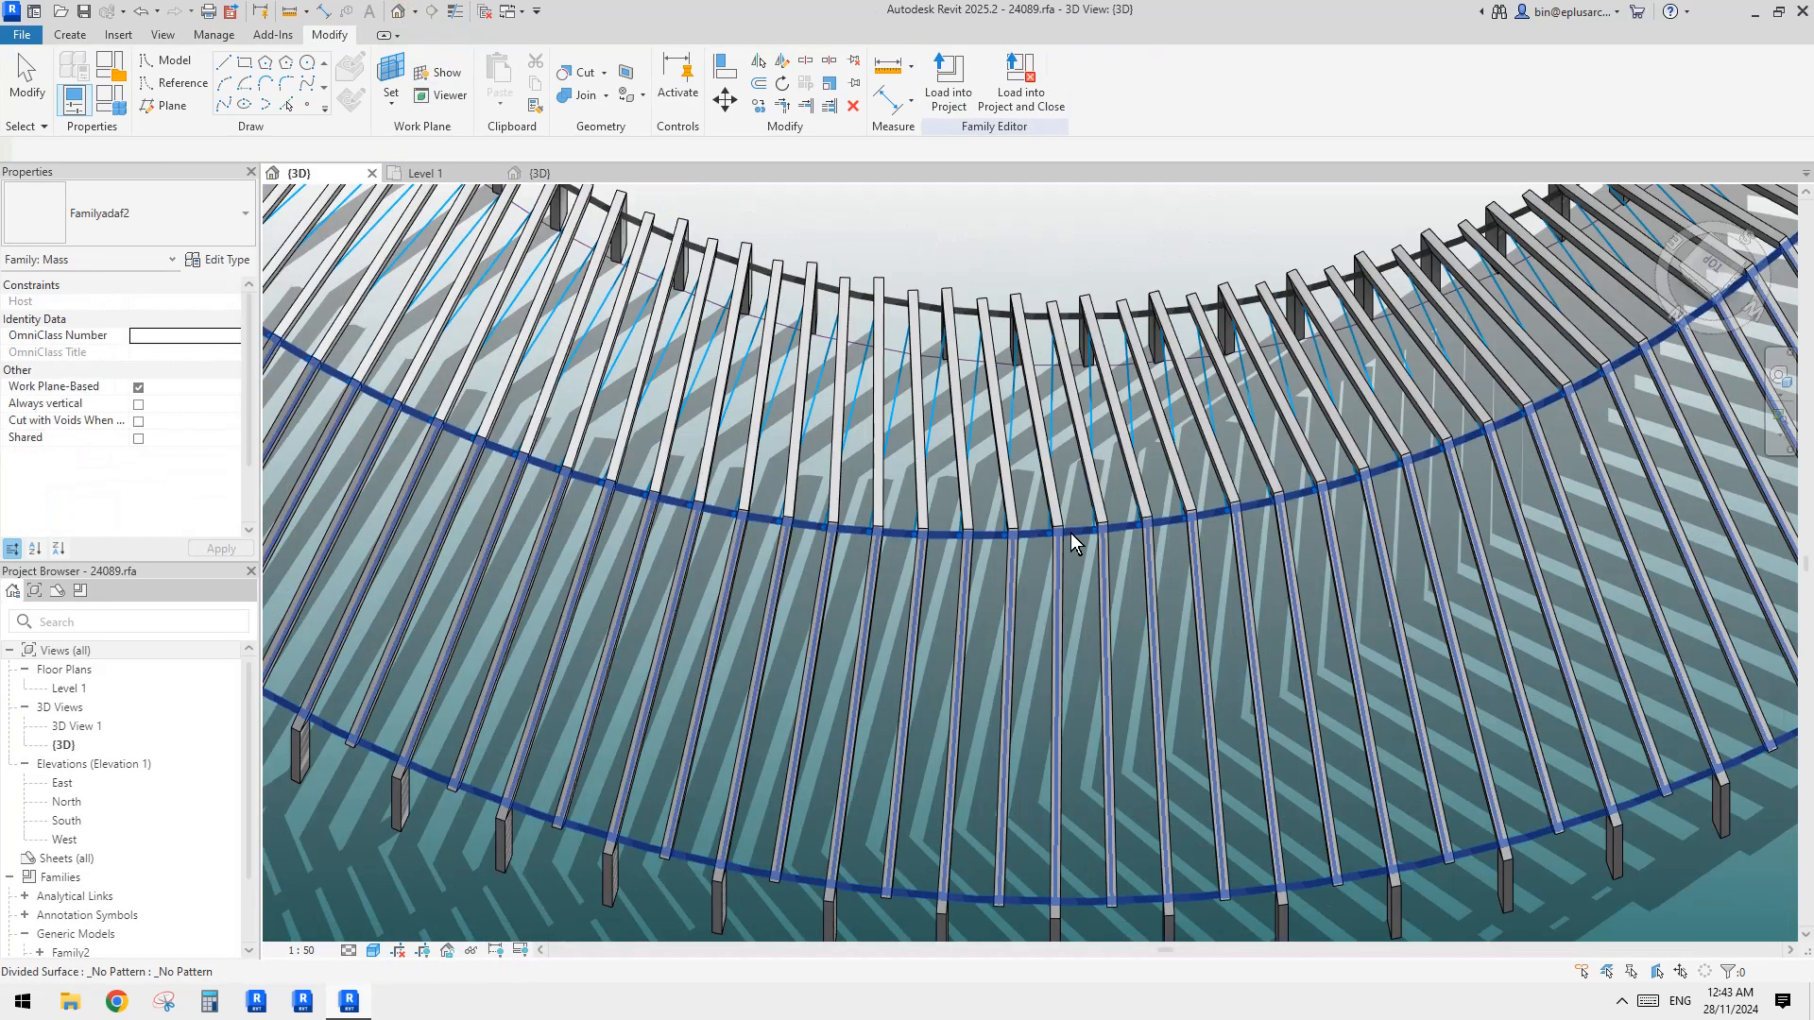
left_click(1058, 577)
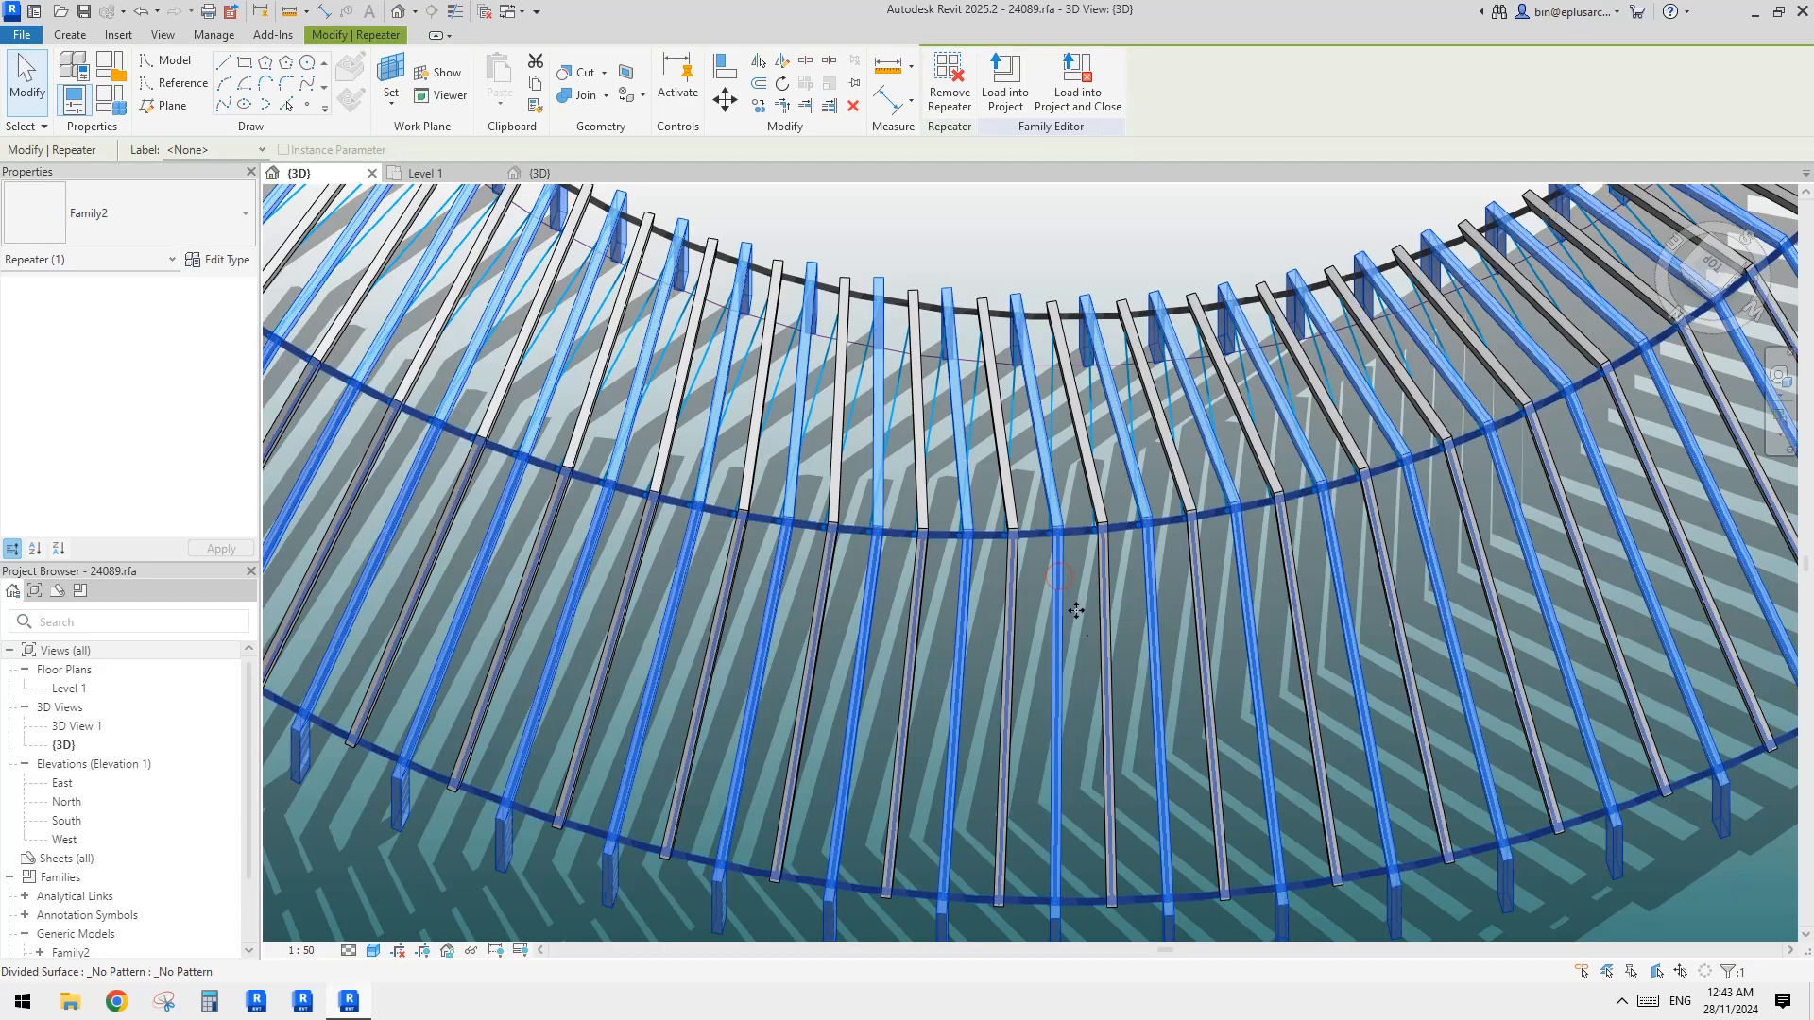
middle_click_drag(1093, 612, 1084, 464)
left_click(179, 228)
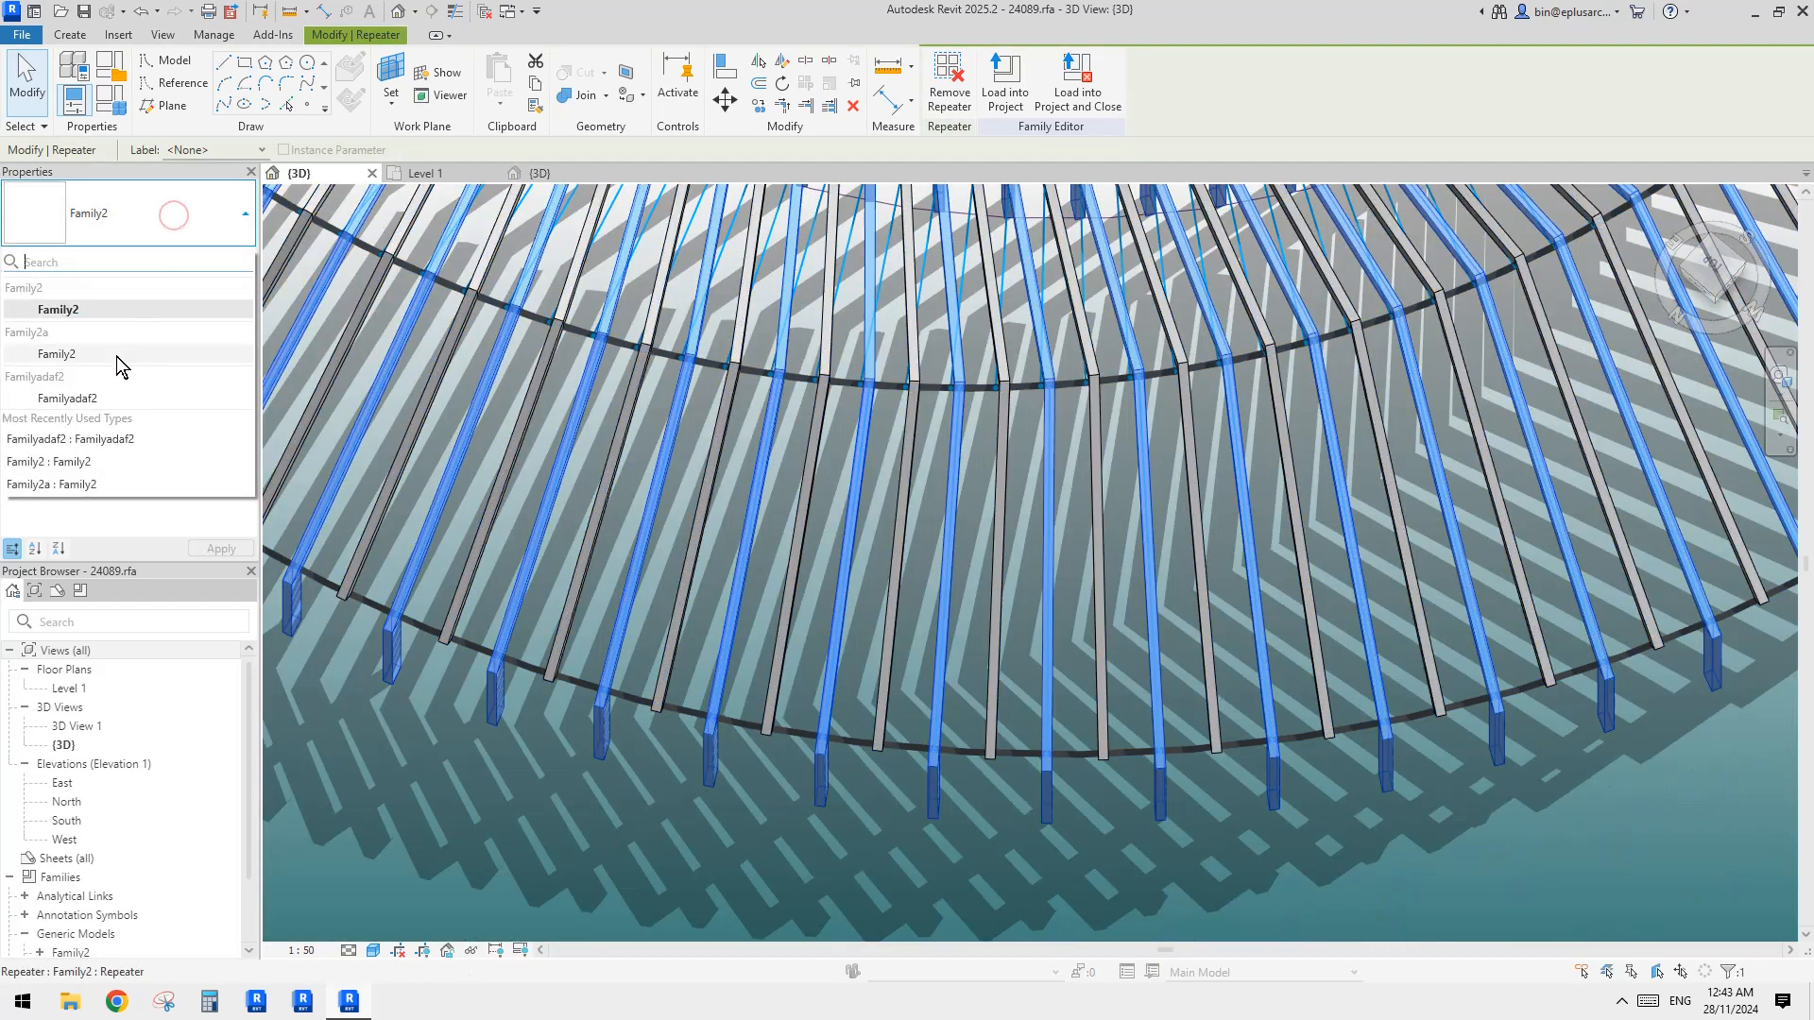
left_click(75, 402)
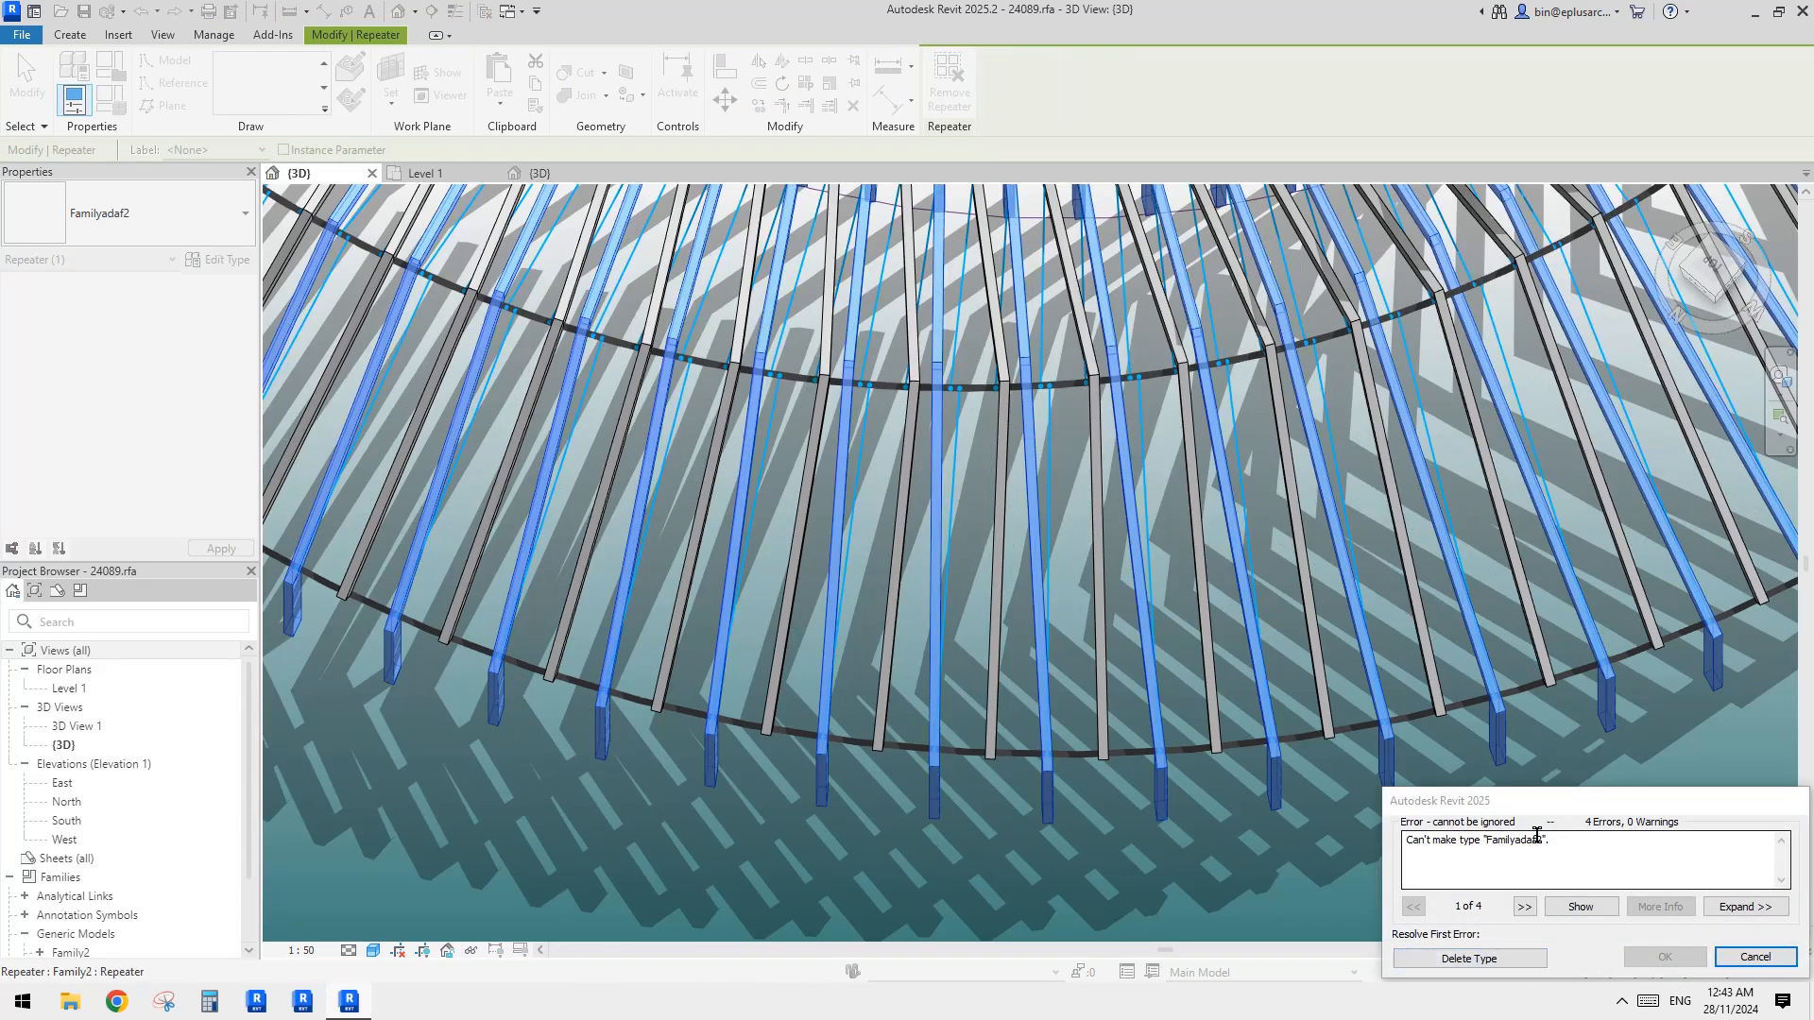
left_click(1494, 964)
Examine the swapped Familyadaf2 frames around the whole ring and close up where they bend at the ridge
scroll(1154, 611, "down", 5)
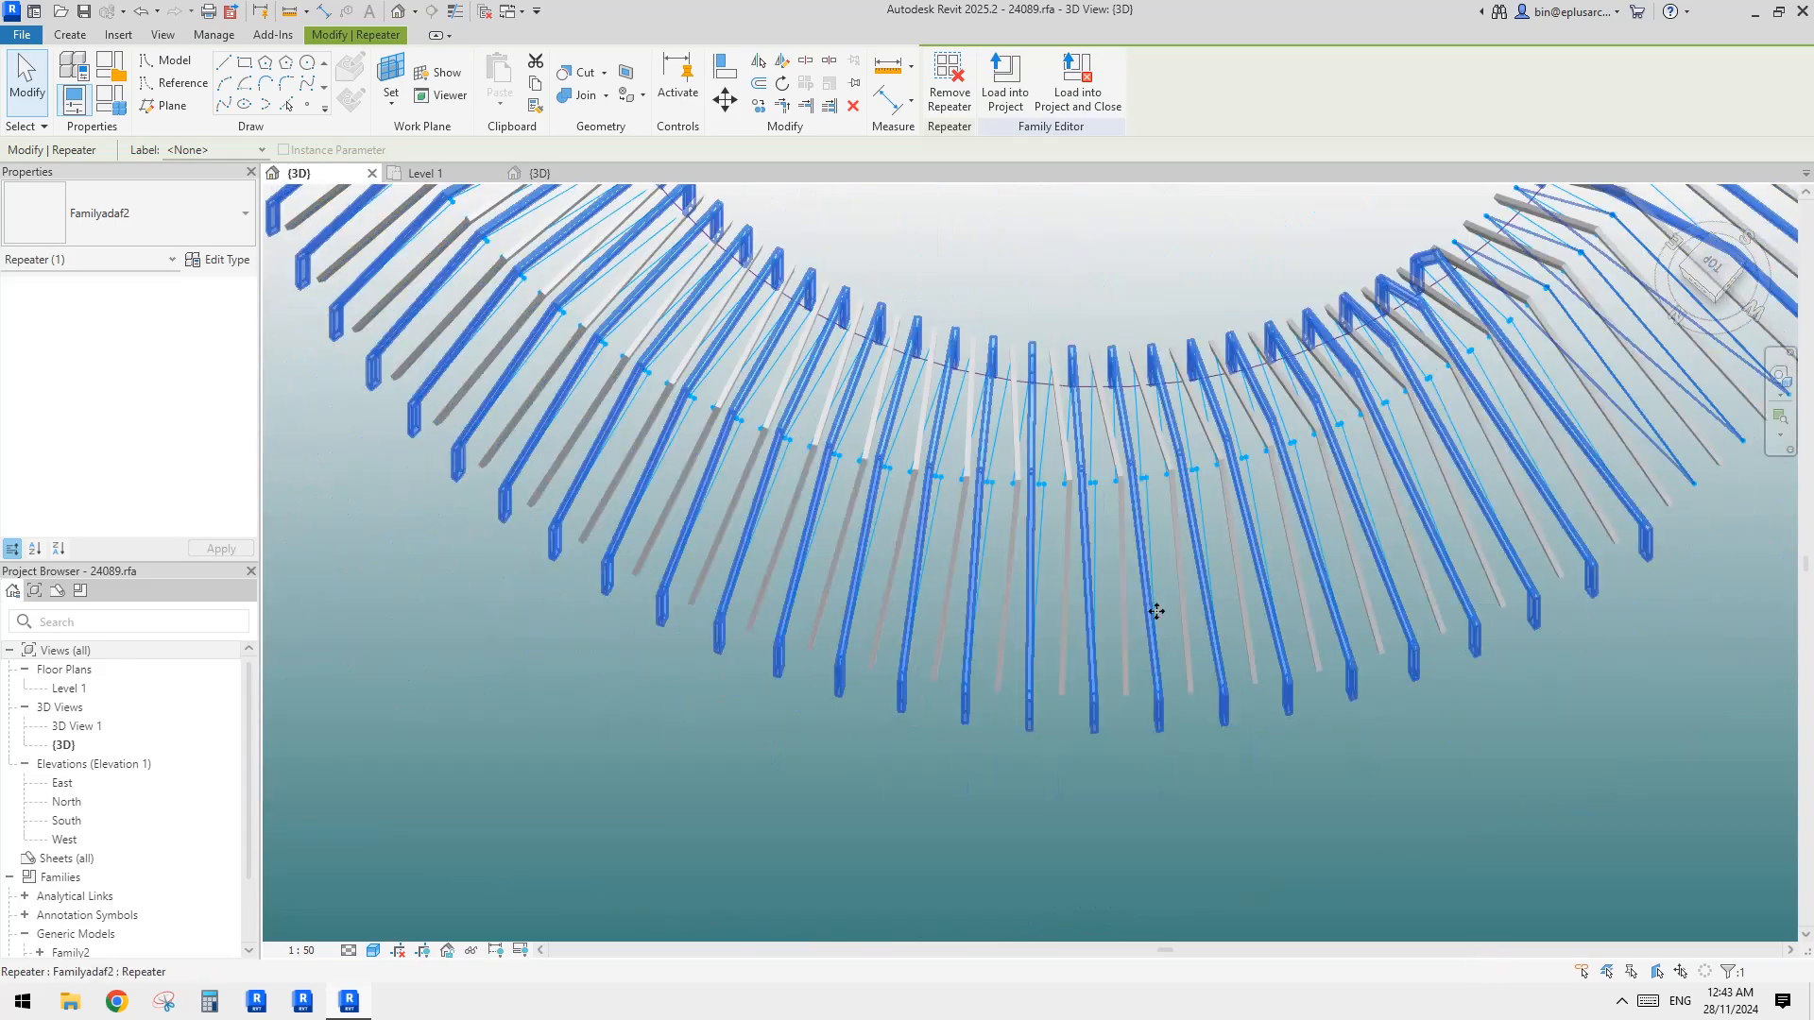
middle_click_drag(1153, 612, 1162, 741)
middle_click_drag(1402, 572, 1164, 767)
scroll(1313, 699, "down", 2)
middle_click_drag(1308, 680, 1154, 472, "shift")
middle_click_drag(1188, 605, 721, 741, "shift")
middle_click_drag(1409, 585, 1242, 650, "shift")
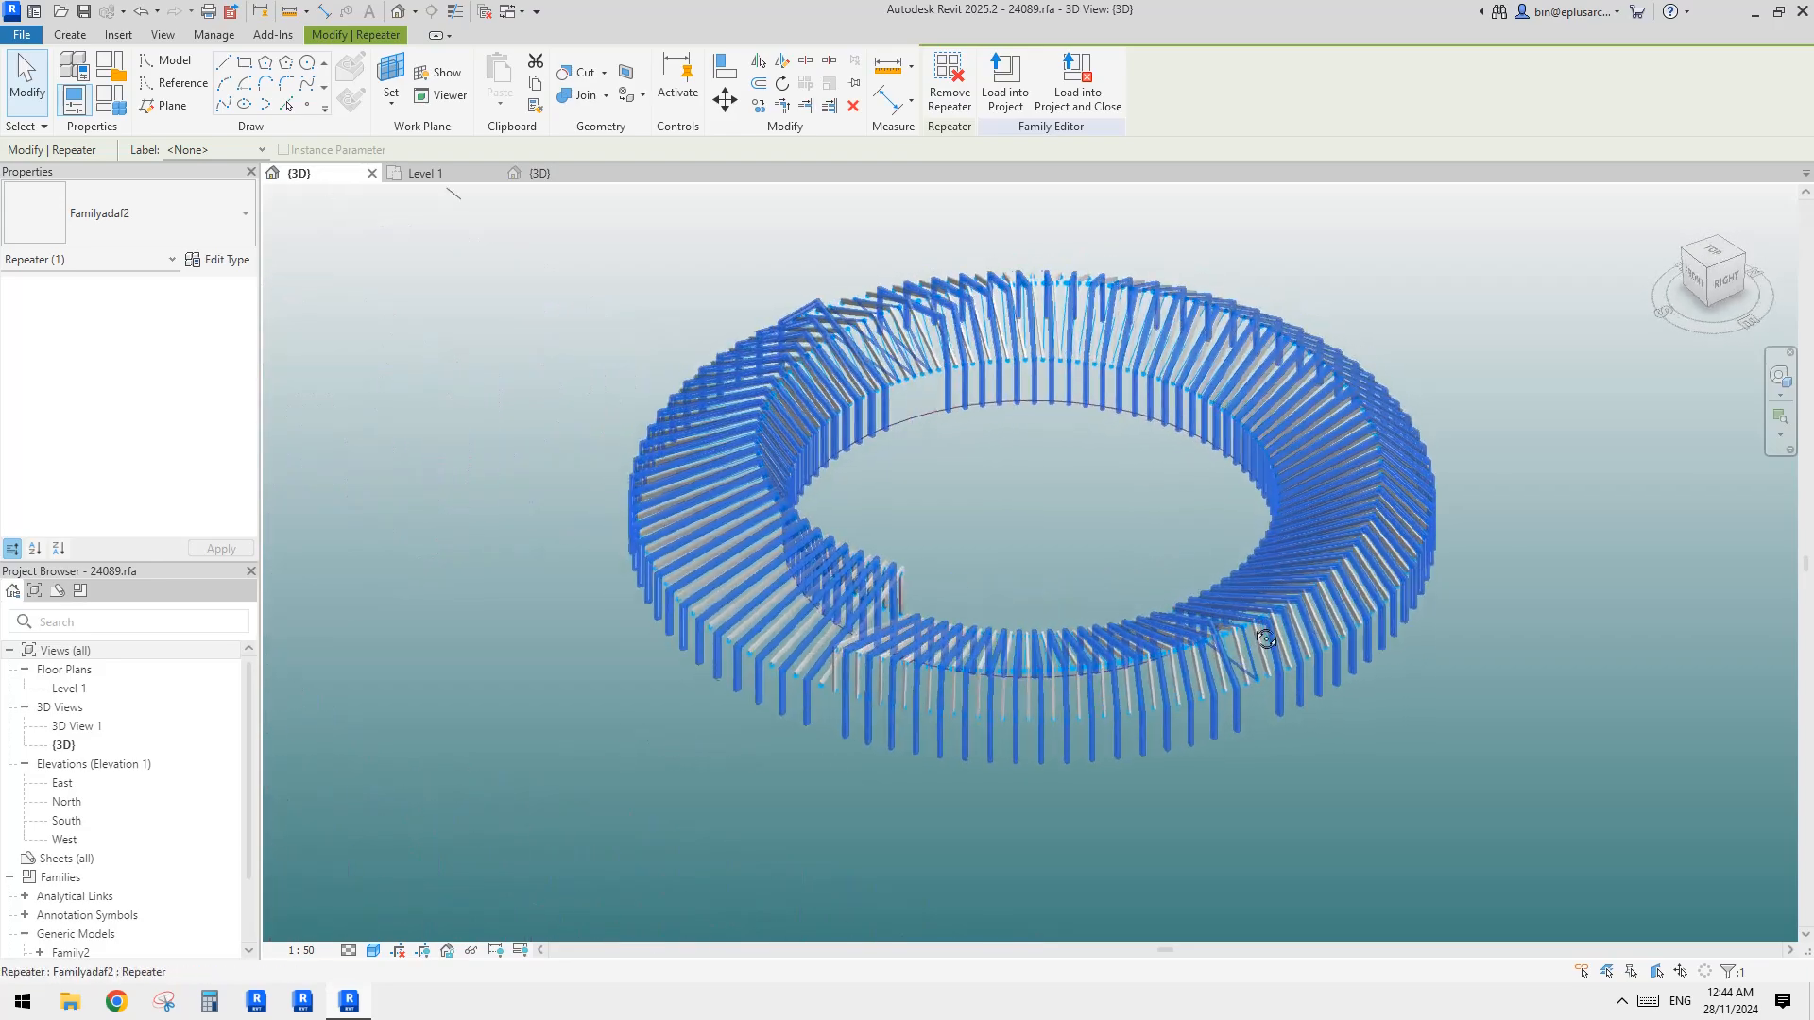
scroll(1238, 658, "up", 5)
middle_click_drag(1247, 765, 1611, 638)
mouse_move(1294, 533)
middle_mouse_down()
mouse_move(977, 495)
mouse_move(1166, 611)
mouse_move(1186, 662)
mouse_move(1245, 669)
middle_mouse_up()
left_click(1302, 558)
scroll(1232, 688, "up", 3)
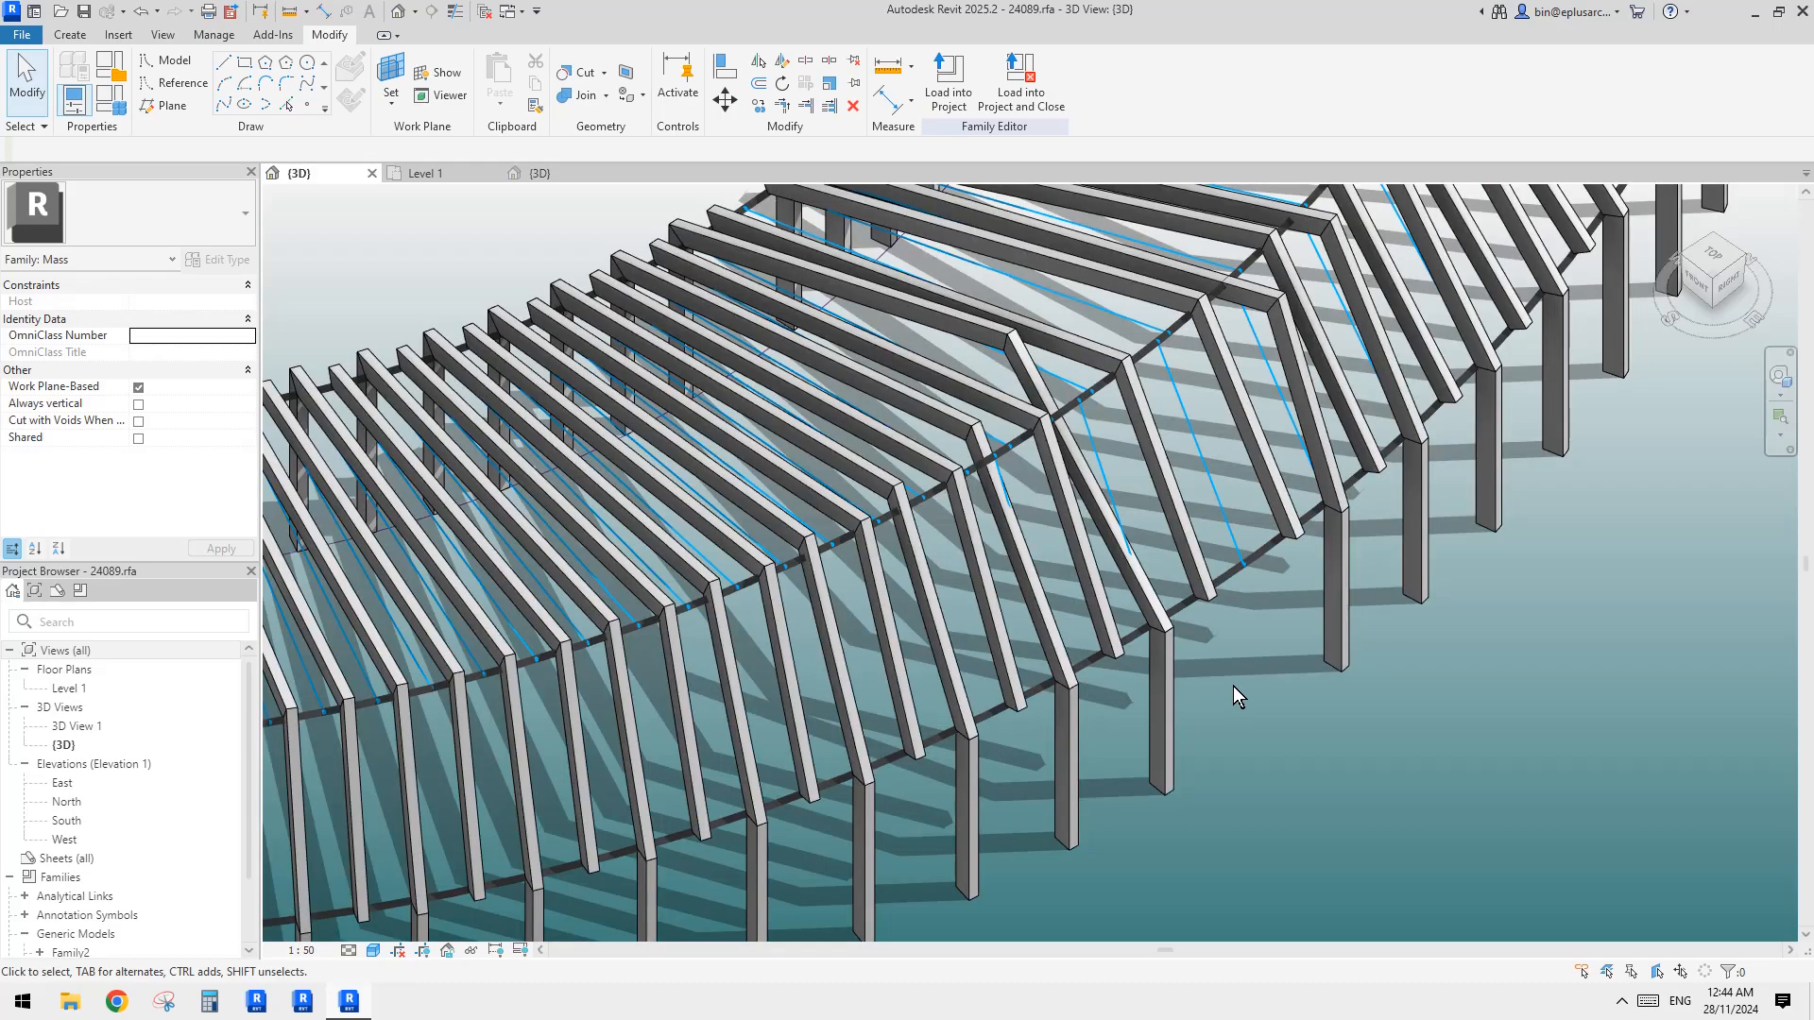
scroll(1233, 686, "down", 3)
middle_click_drag(1234, 683, 1173, 572, "shift")
Viewing the ring from the top, delete the Family2a repeater whose frames alternate with the Familyadaf2 frames
left_click(1714, 259)
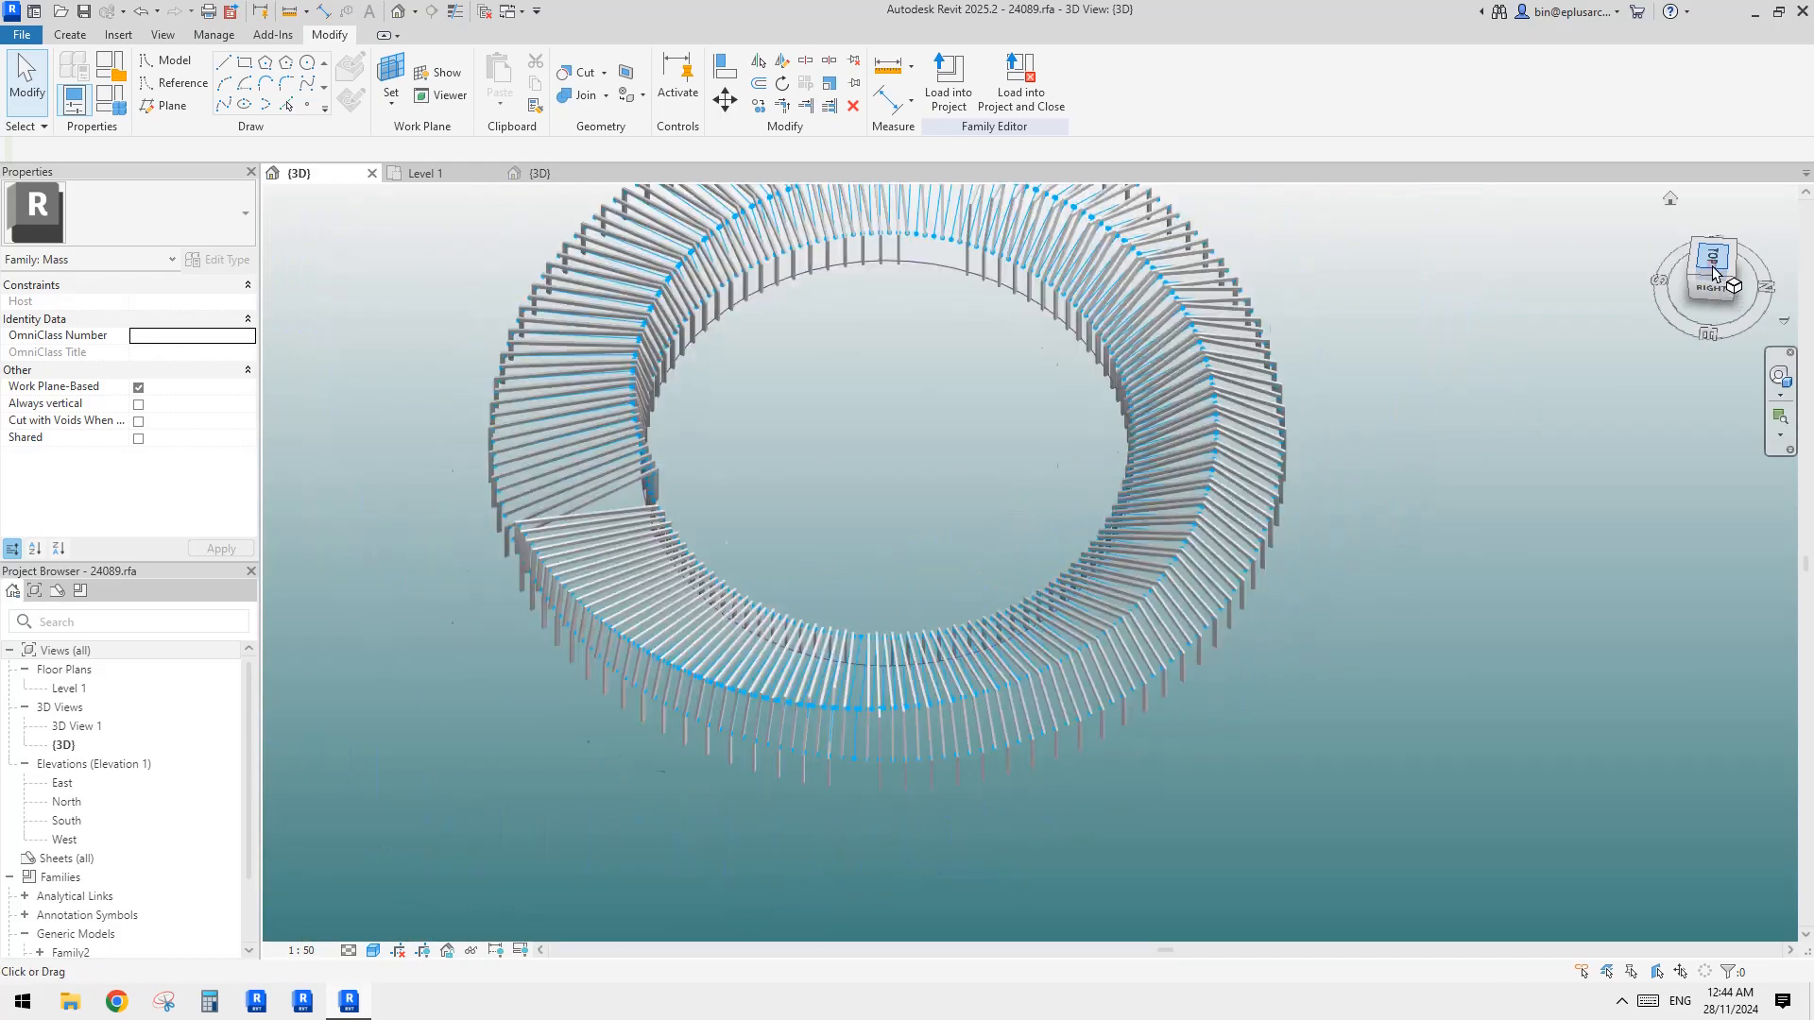
scroll(1485, 323, "down", 5)
scroll(1081, 733, "up", 3)
middle_click_drag(1081, 733, 1228, 360, "shift")
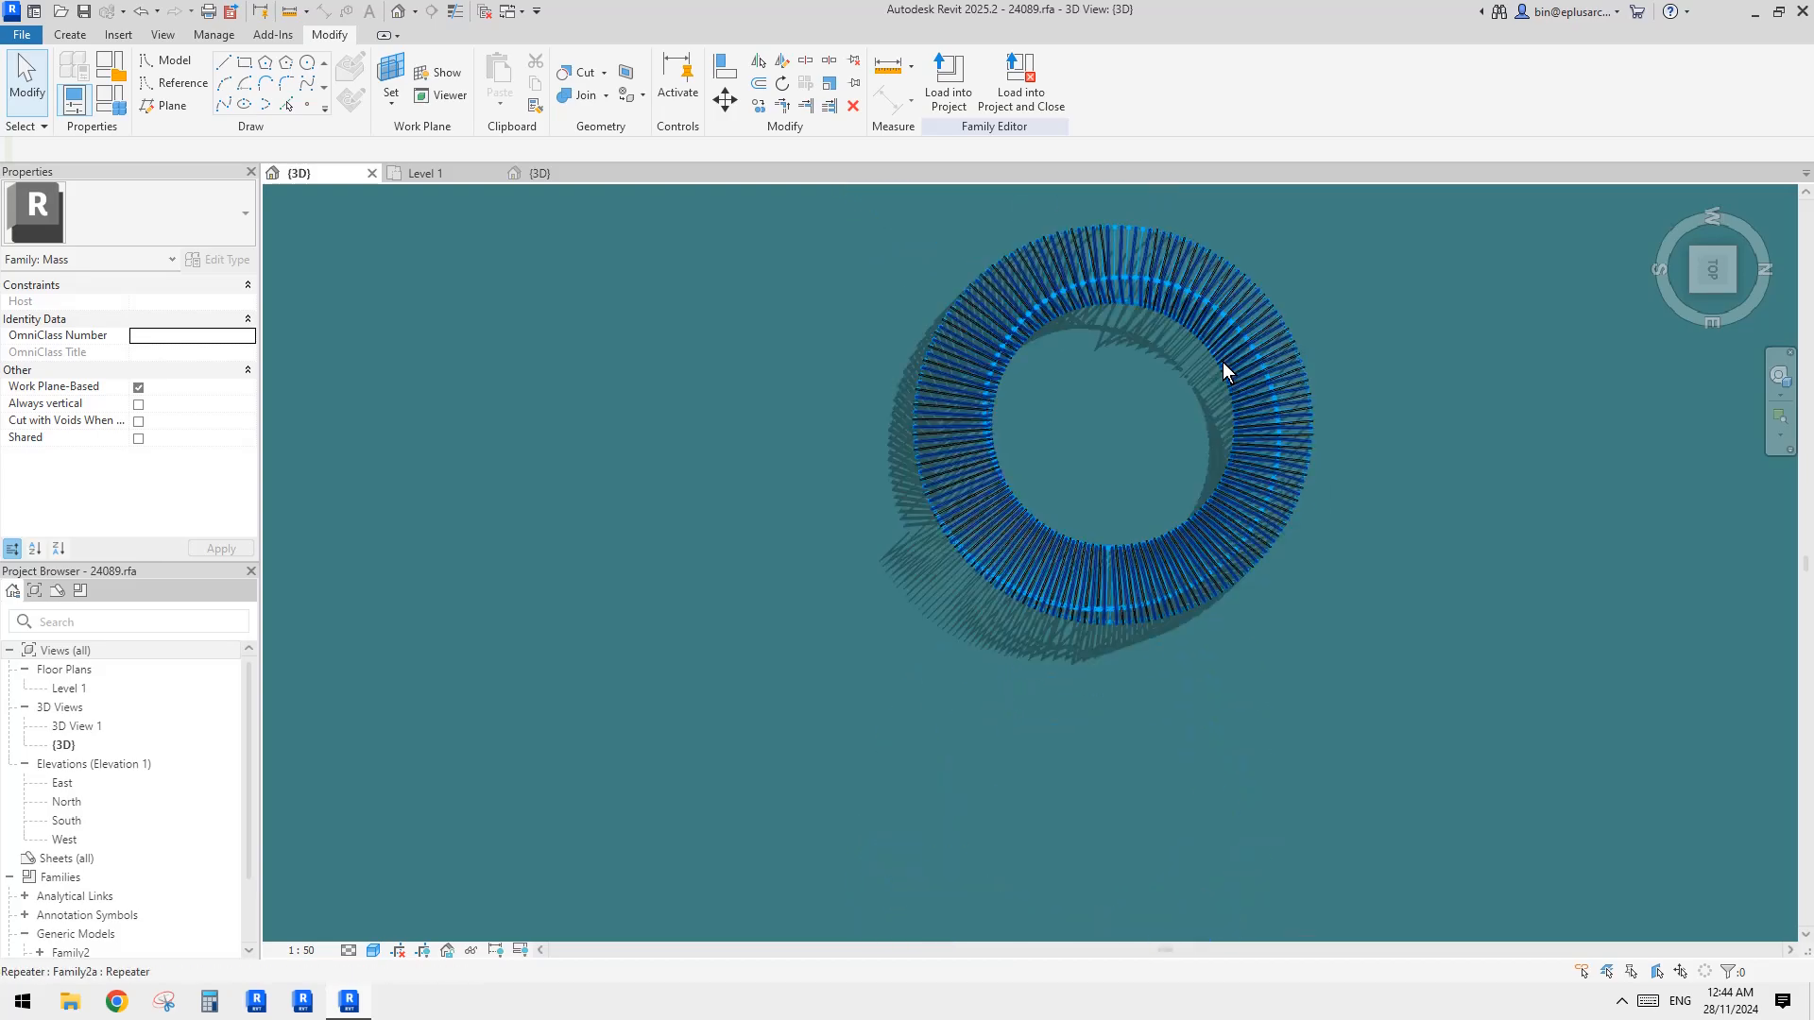
scroll(1300, 465, "up", 4)
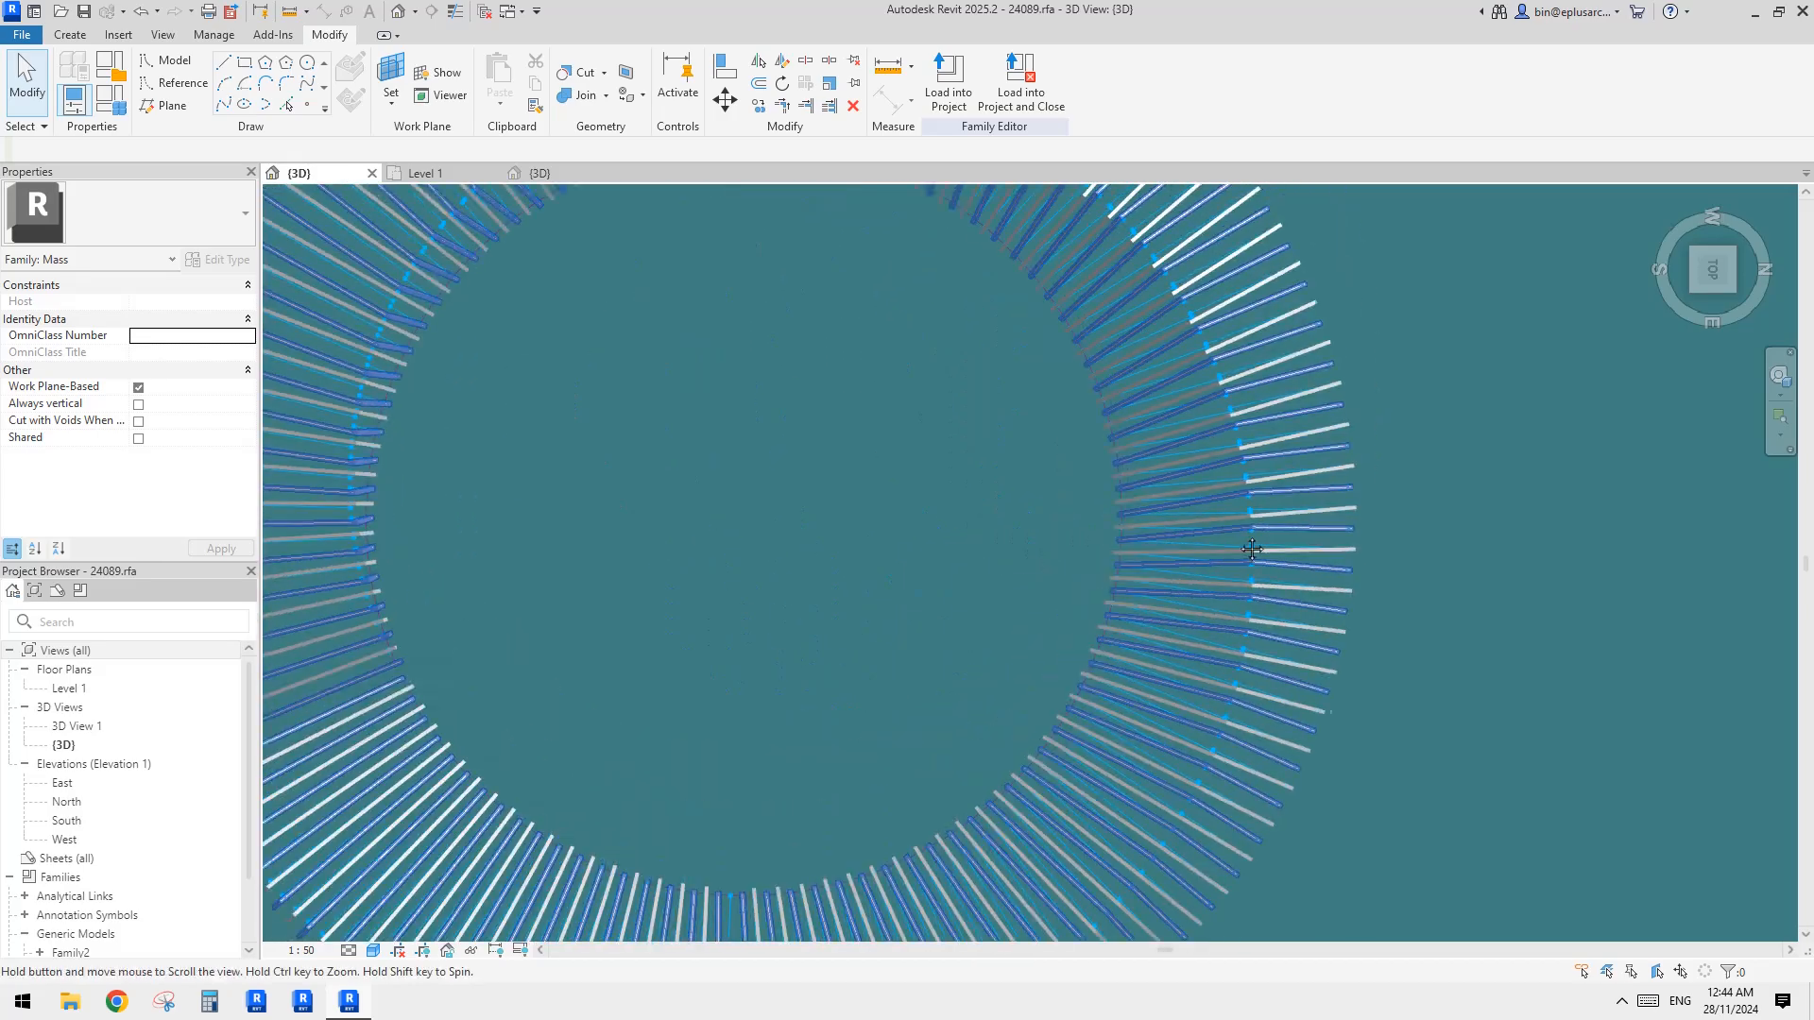
scroll(1233, 457, "up", 4)
middle_click_drag(1192, 325, 1277, 588)
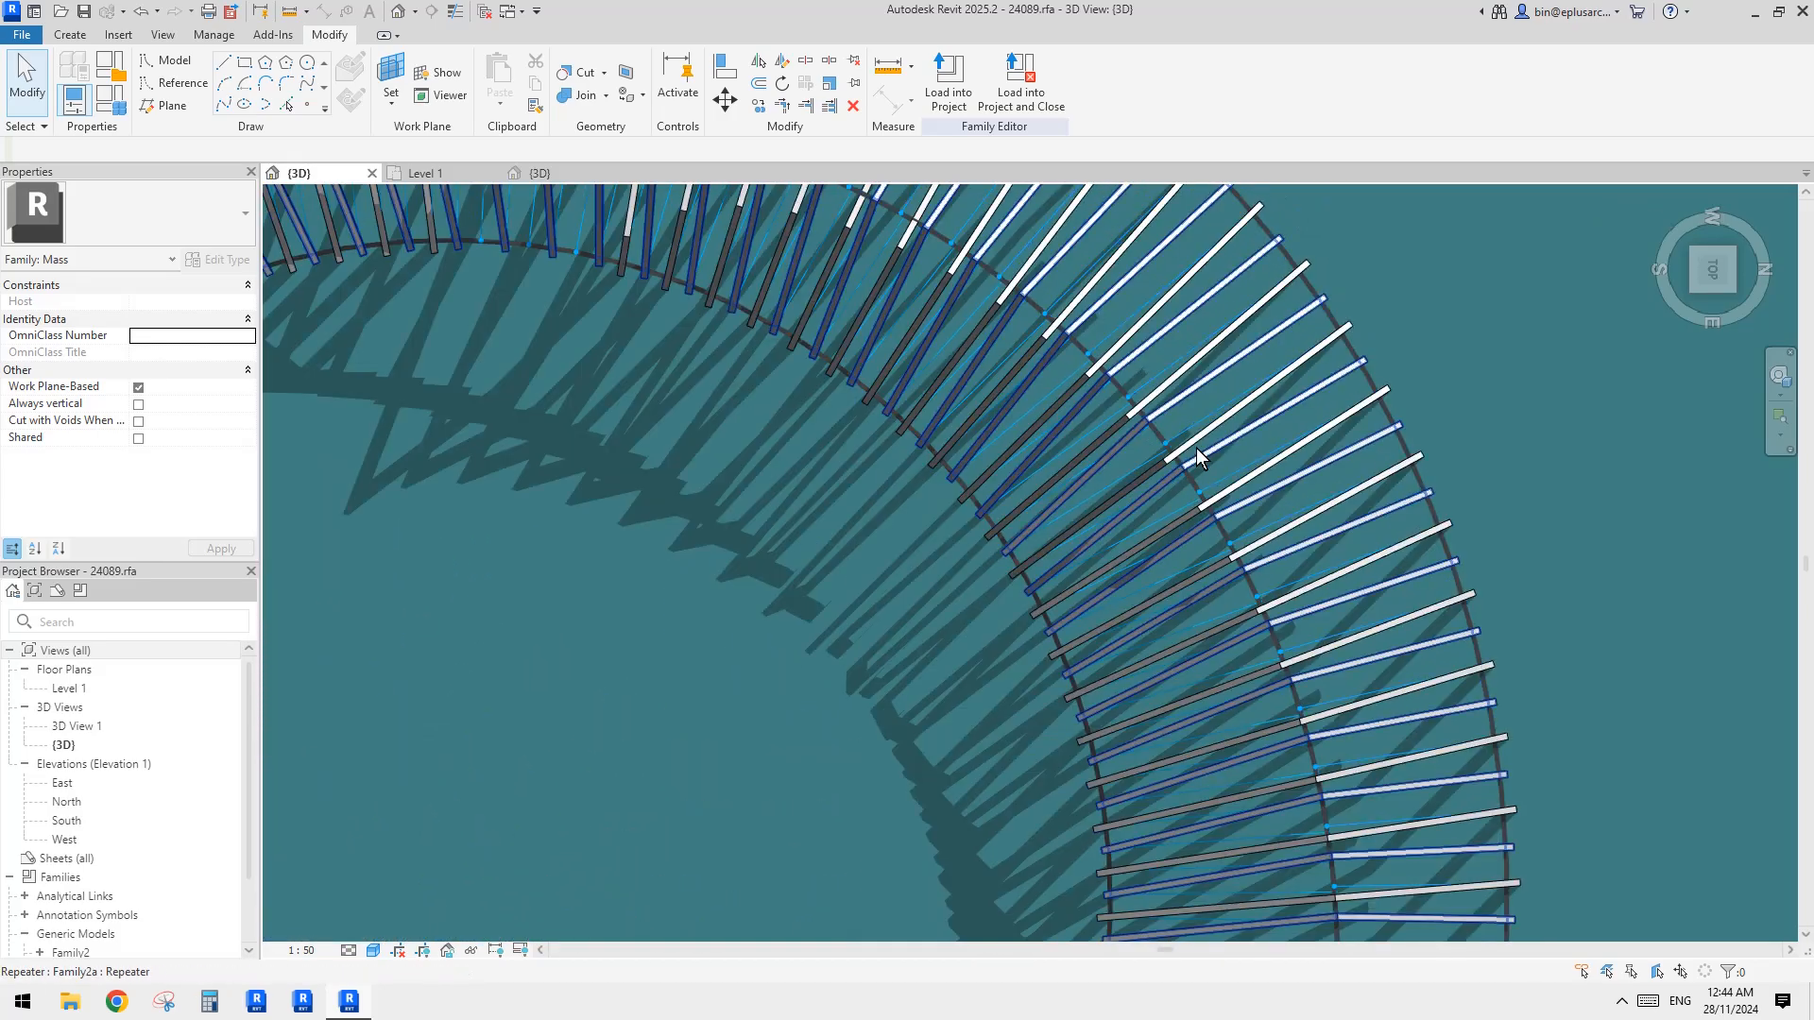
scroll(1177, 453, "down", 1)
middle_click_drag(1176, 454, 1450, 619)
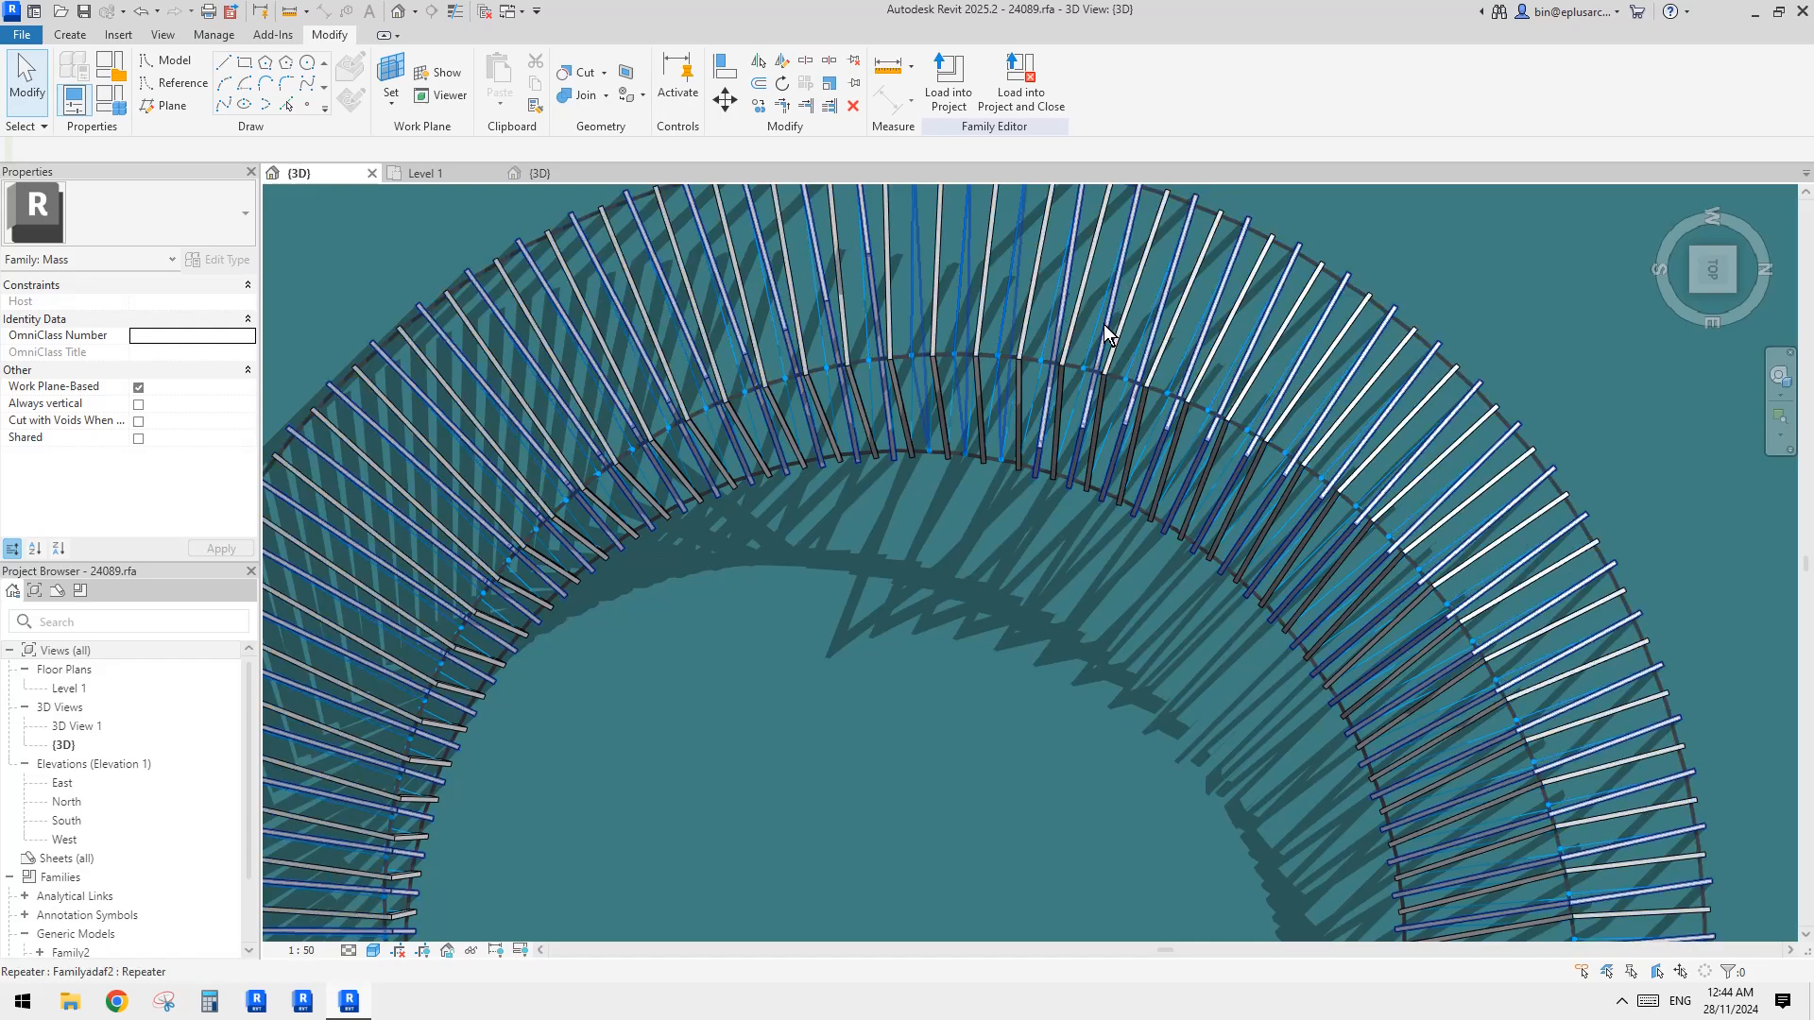
middle_click_drag(879, 593, 1375, 382)
scroll(1244, 456, "down", 2)
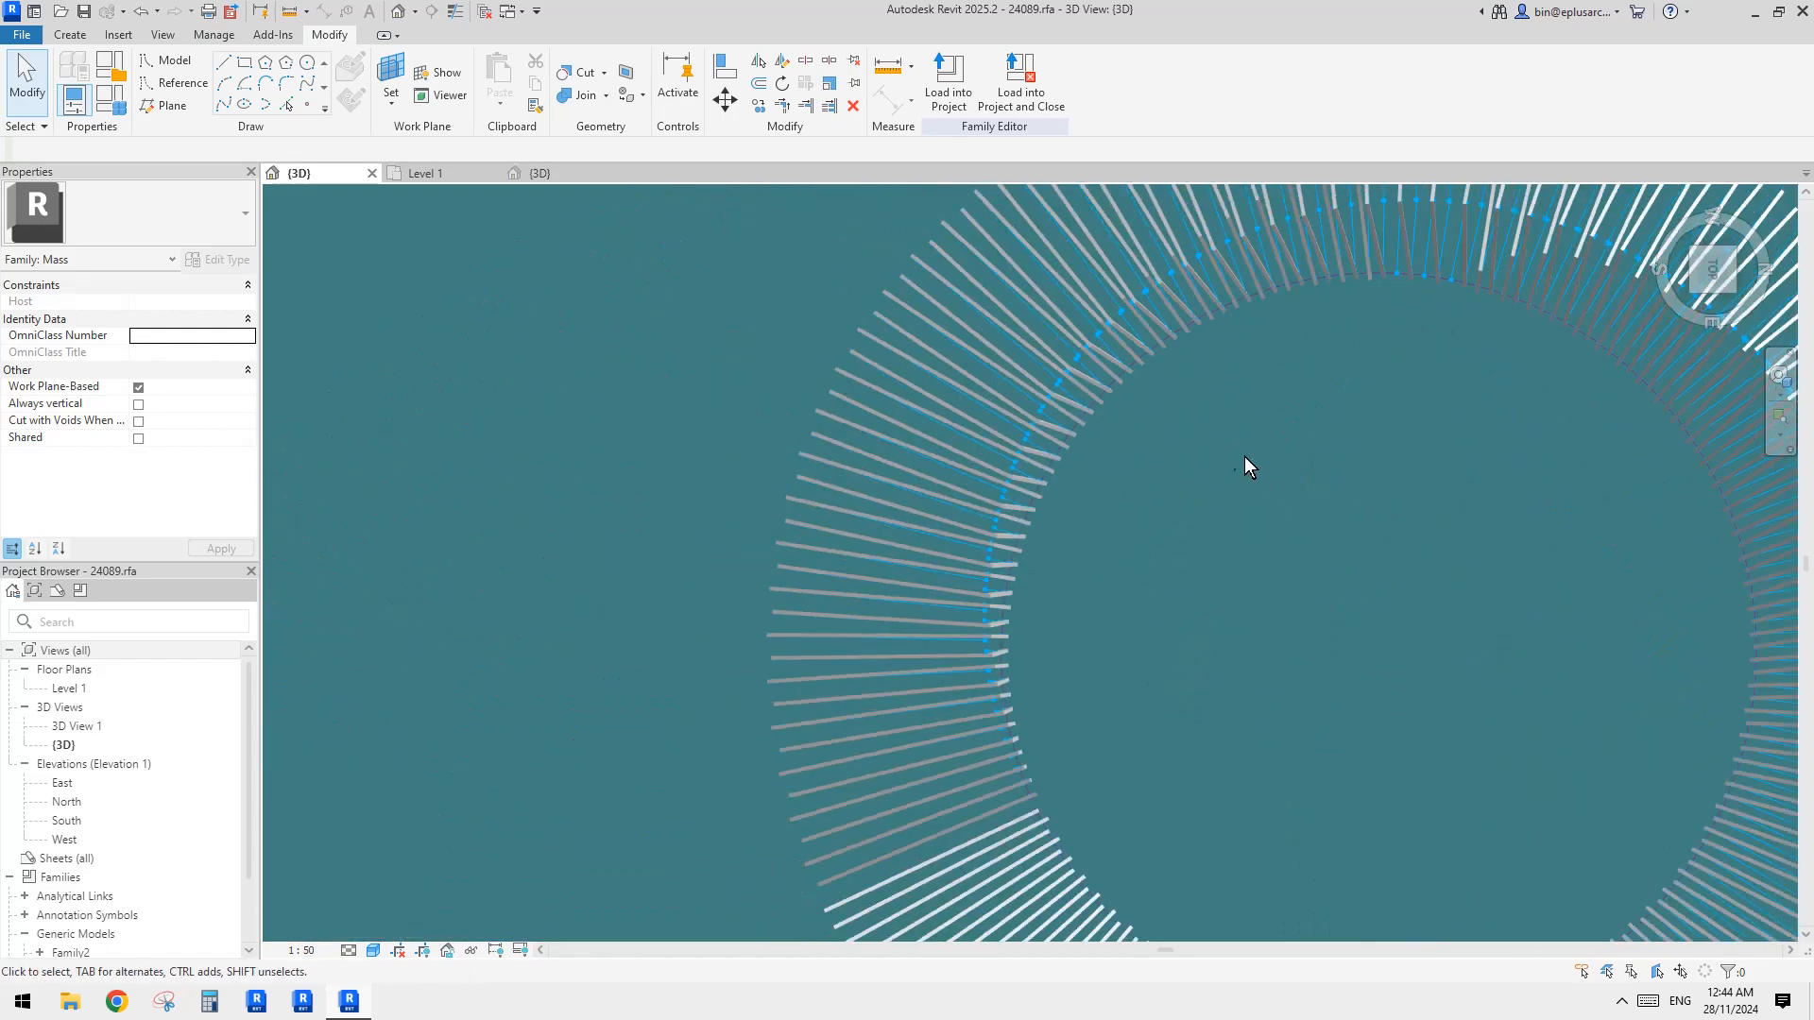
middle_click_drag(1082, 418, 1116, 552)
scroll(1119, 534, "up", 3)
left_click(1123, 520)
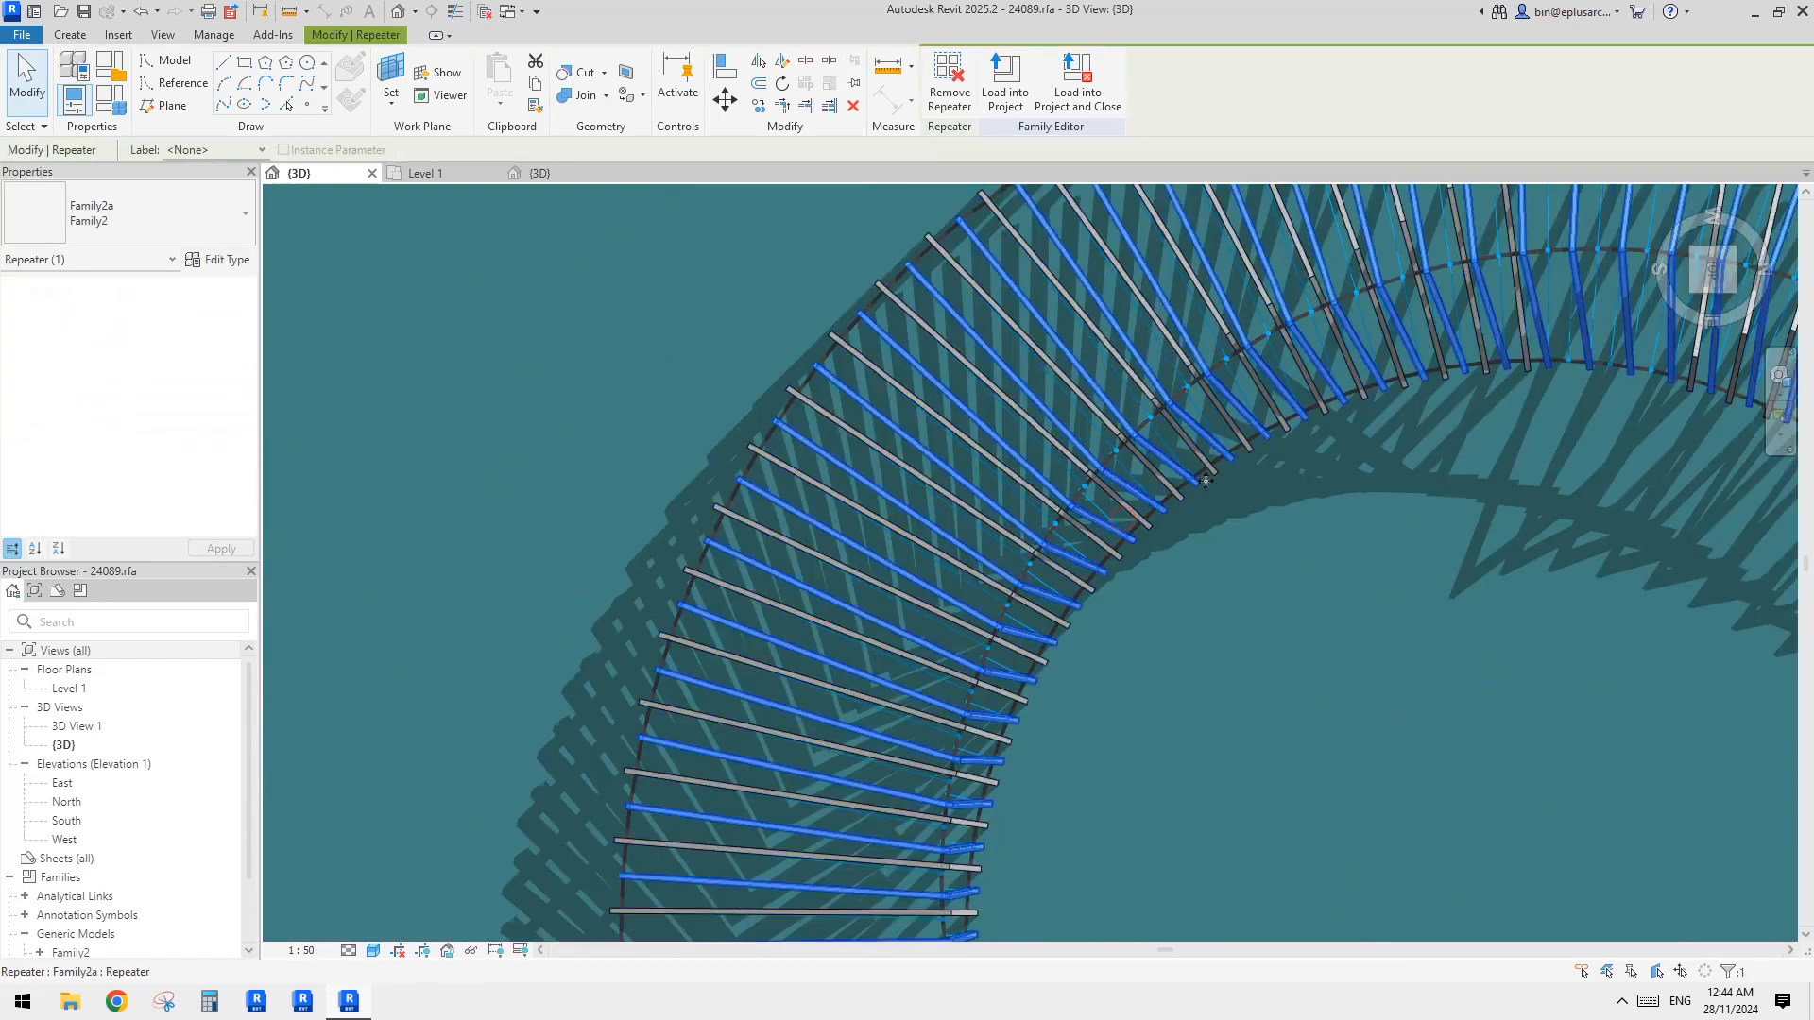
key("Delete")
Check the remaining frames from above and open the Level 1 floor plan
scroll(1217, 554, "down", 3)
middle_click_drag(1217, 553, 972, 331)
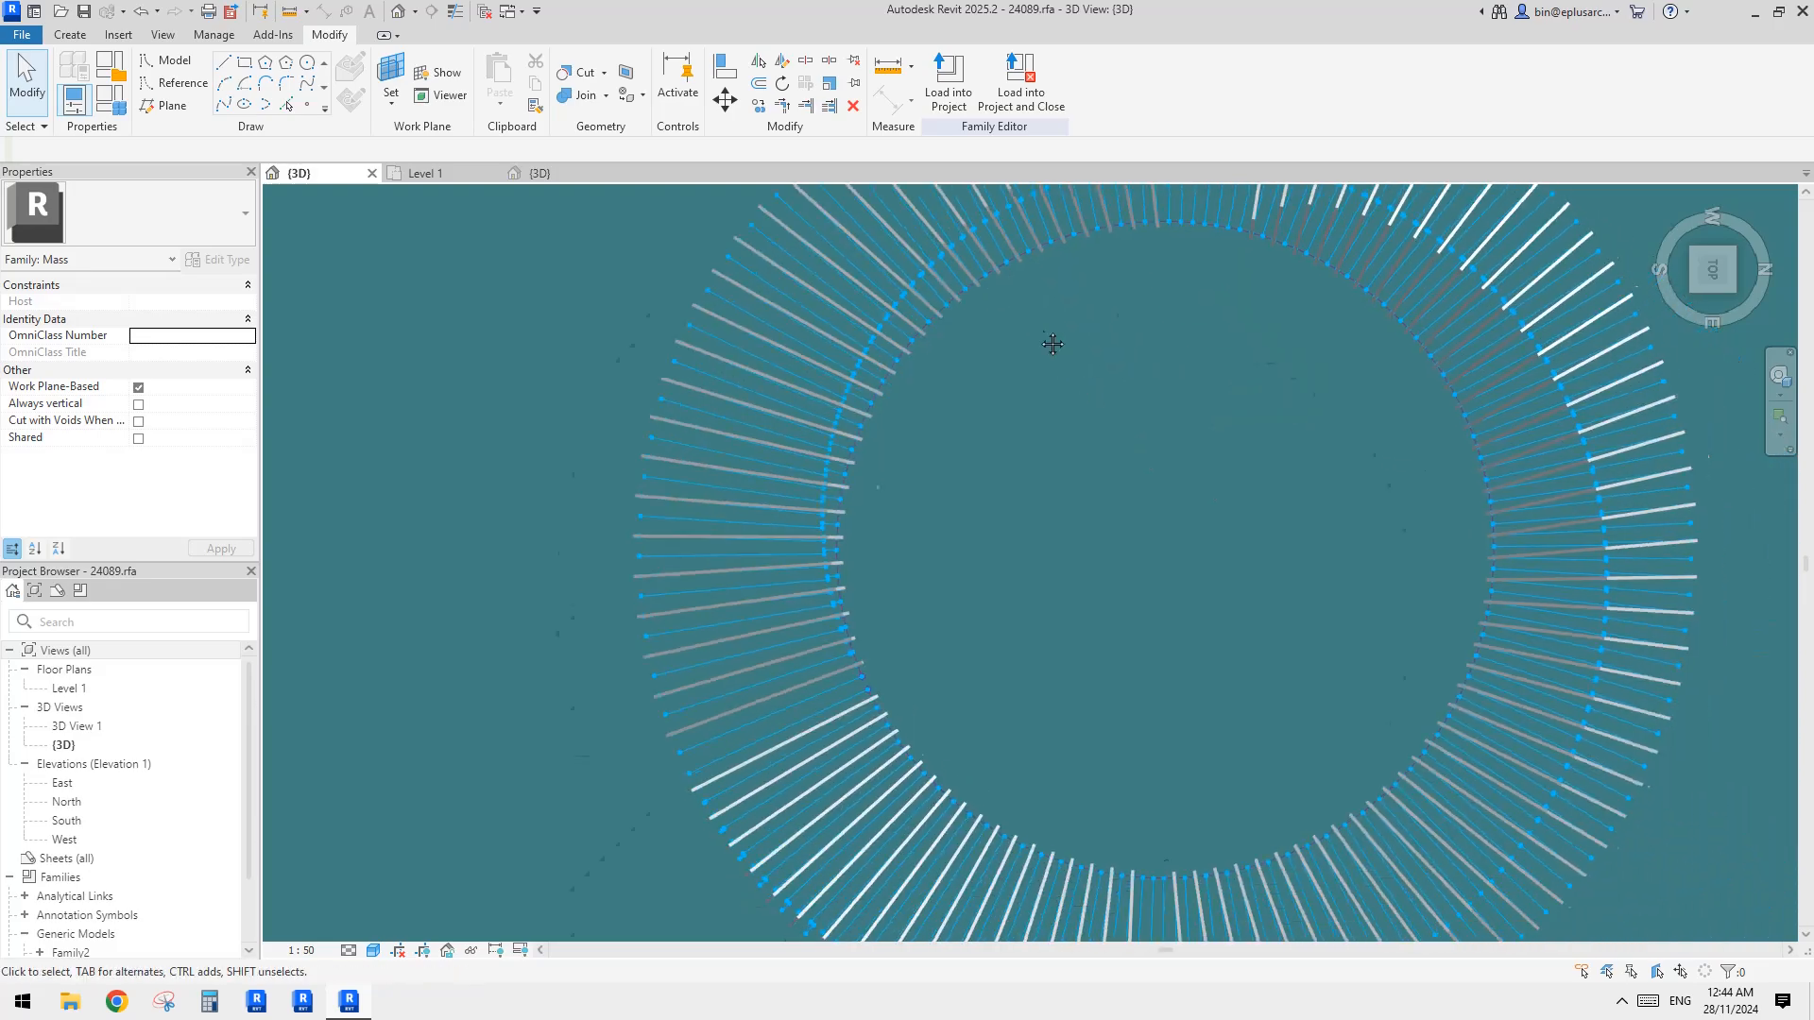
scroll(1239, 439, "down", 1)
middle_click_drag(1262, 473, 1204, 444)
middle_click_drag(1273, 582, 1264, 659)
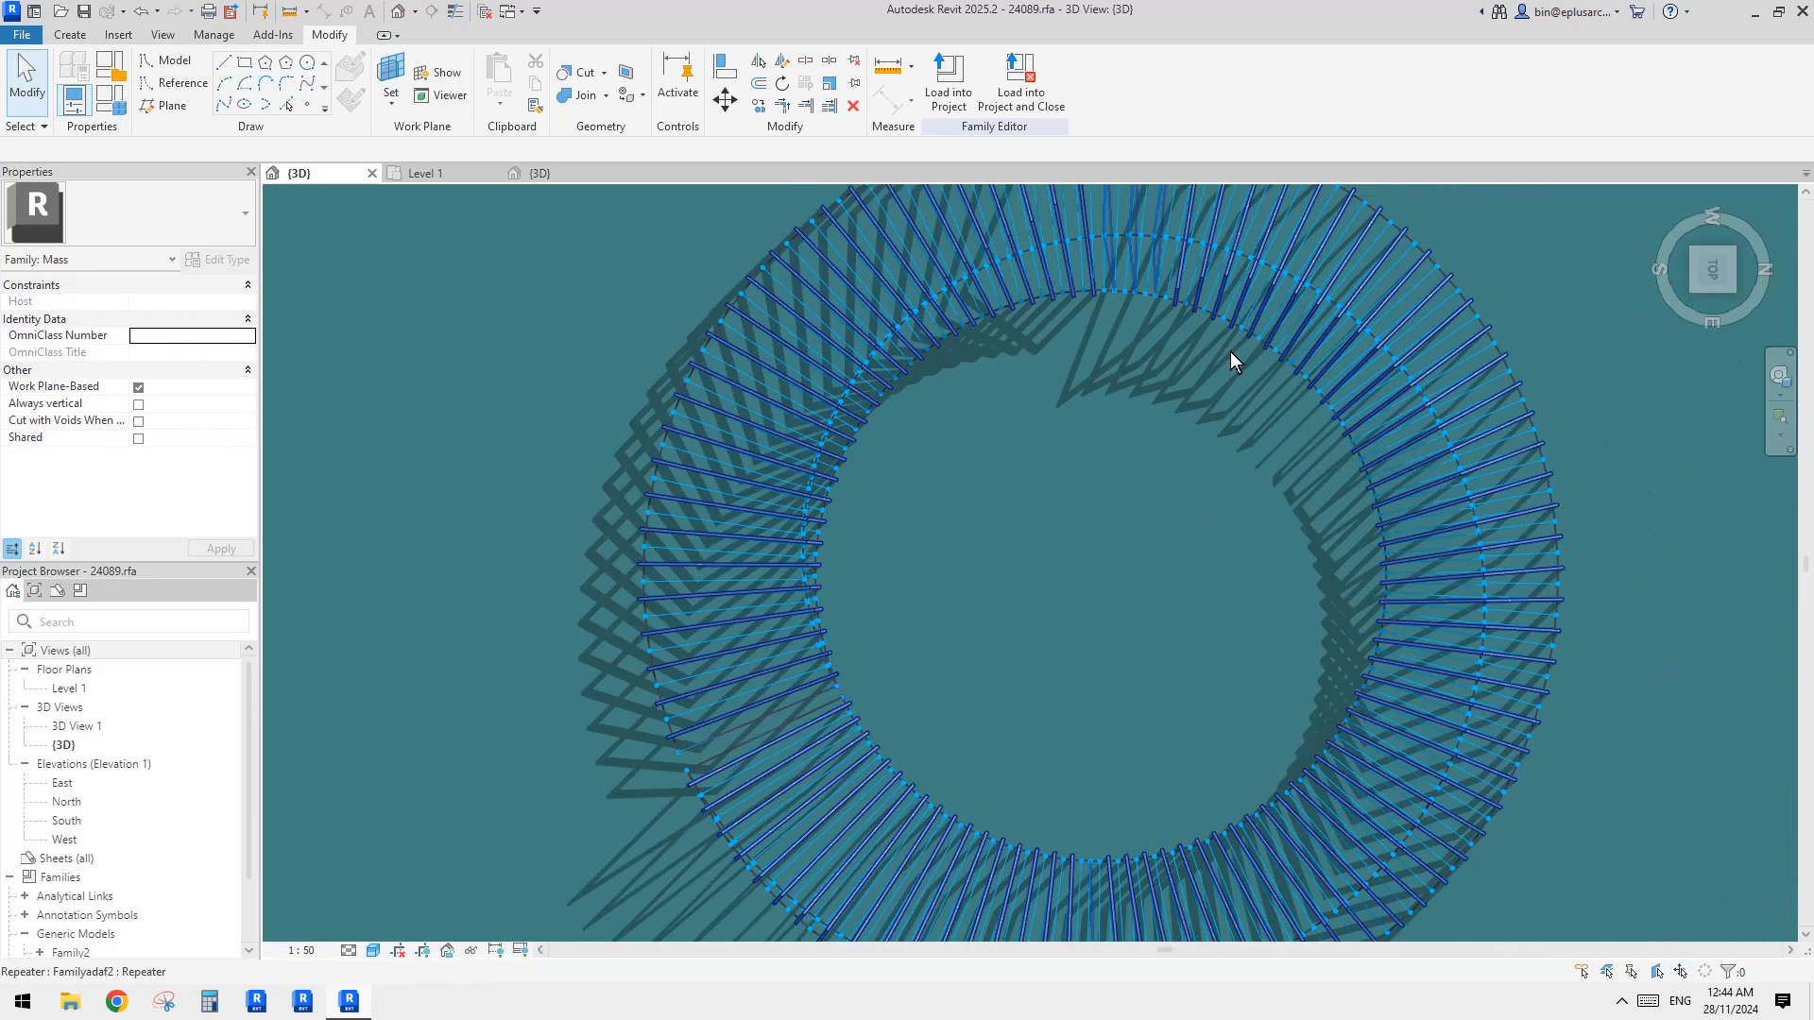
middle_click_drag(1230, 352, 1230, 326)
left_click(82, 688)
double_click(81, 688)
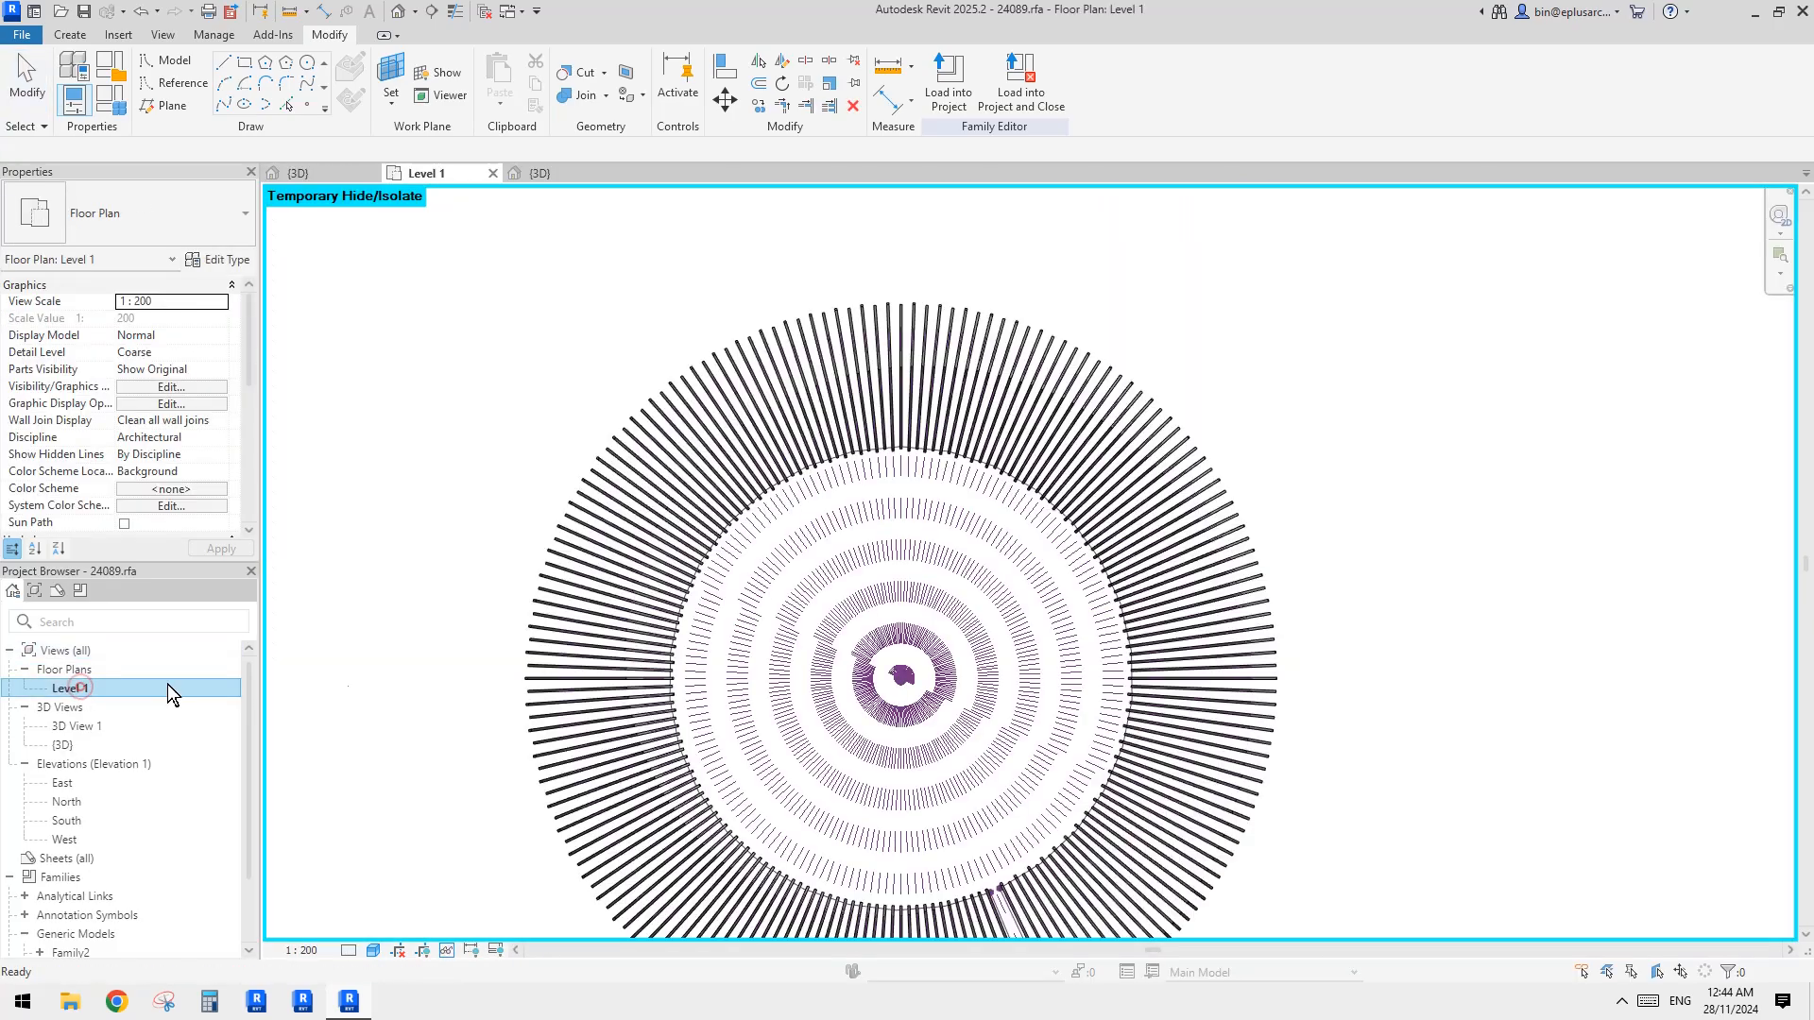
Examine the ring of Familyadaf2 frames in plan, checking their spacing and alignment around the inner circle
scroll(1119, 710, "down", 1)
middle_click_drag(1119, 710, 1020, 310)
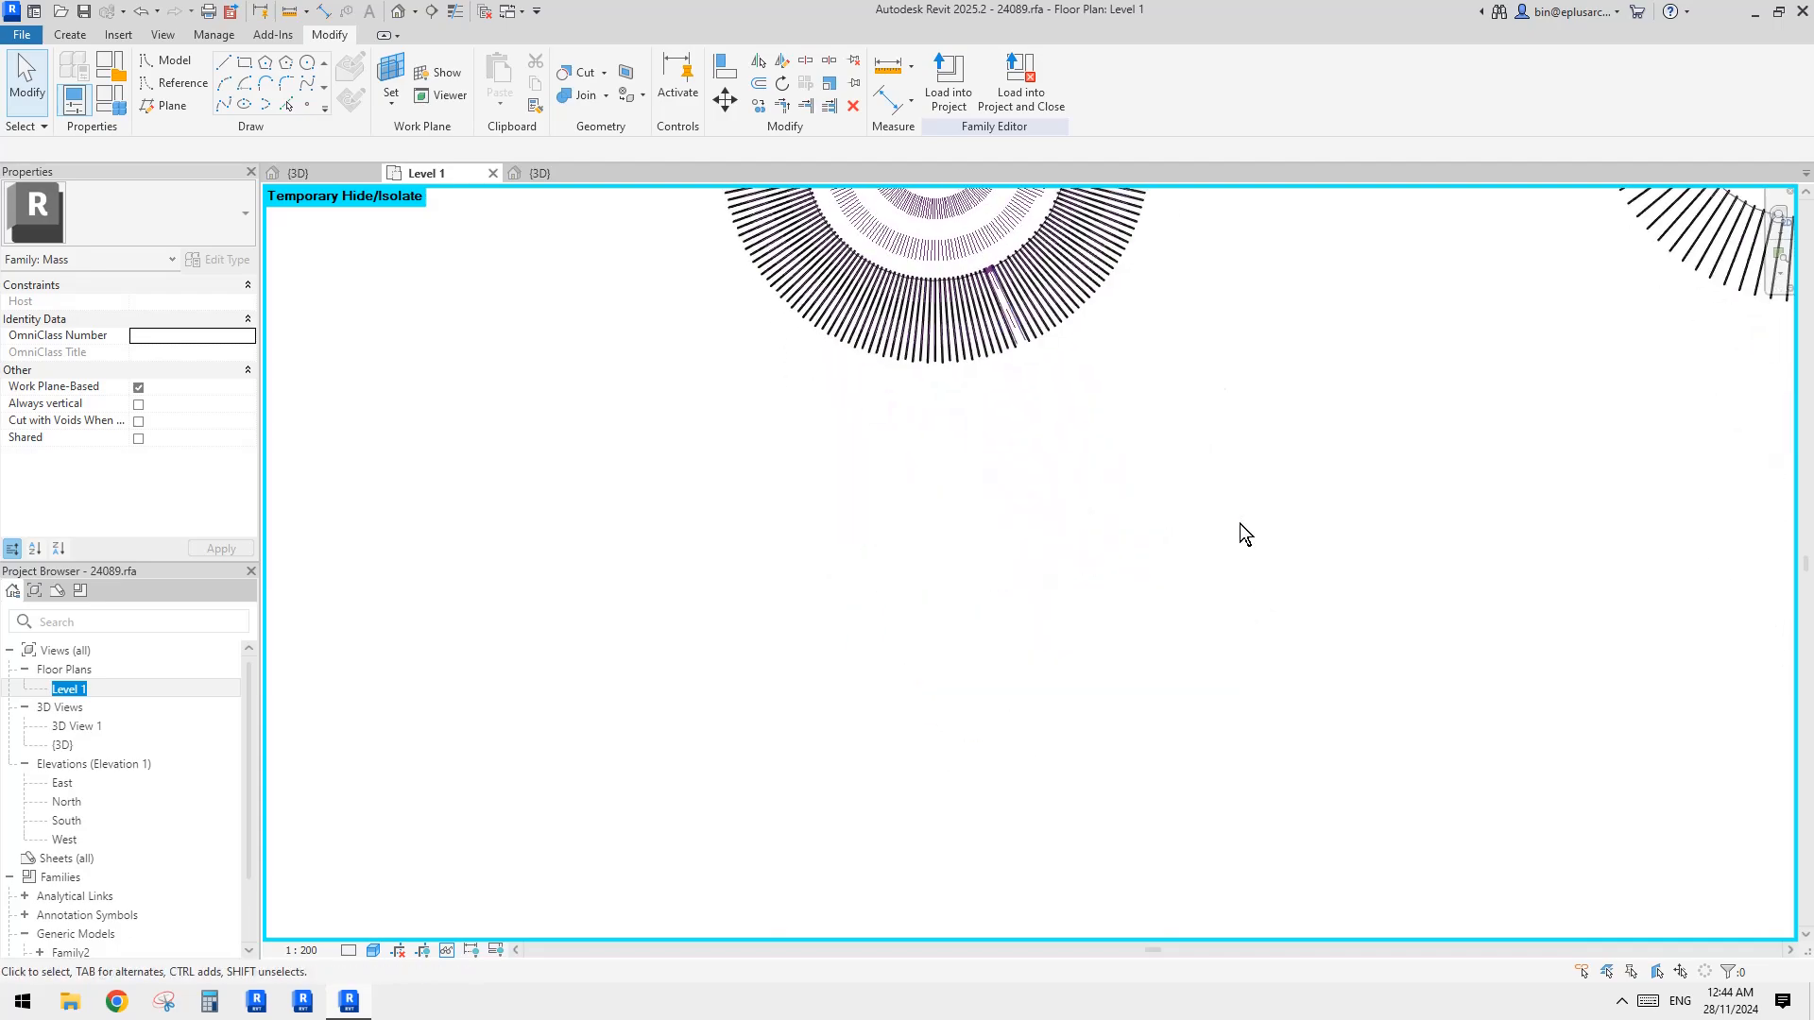
middle_click_drag(1240, 524, 689, 816)
scroll(1172, 463, "up", 5)
middle_click_drag(1211, 473, 1042, 595)
scroll(998, 525, "down", 1)
middle_click_drag(998, 526, 1030, 550)
middle_click_drag(1000, 656, 1068, 526)
scroll(1056, 610, "up", 3)
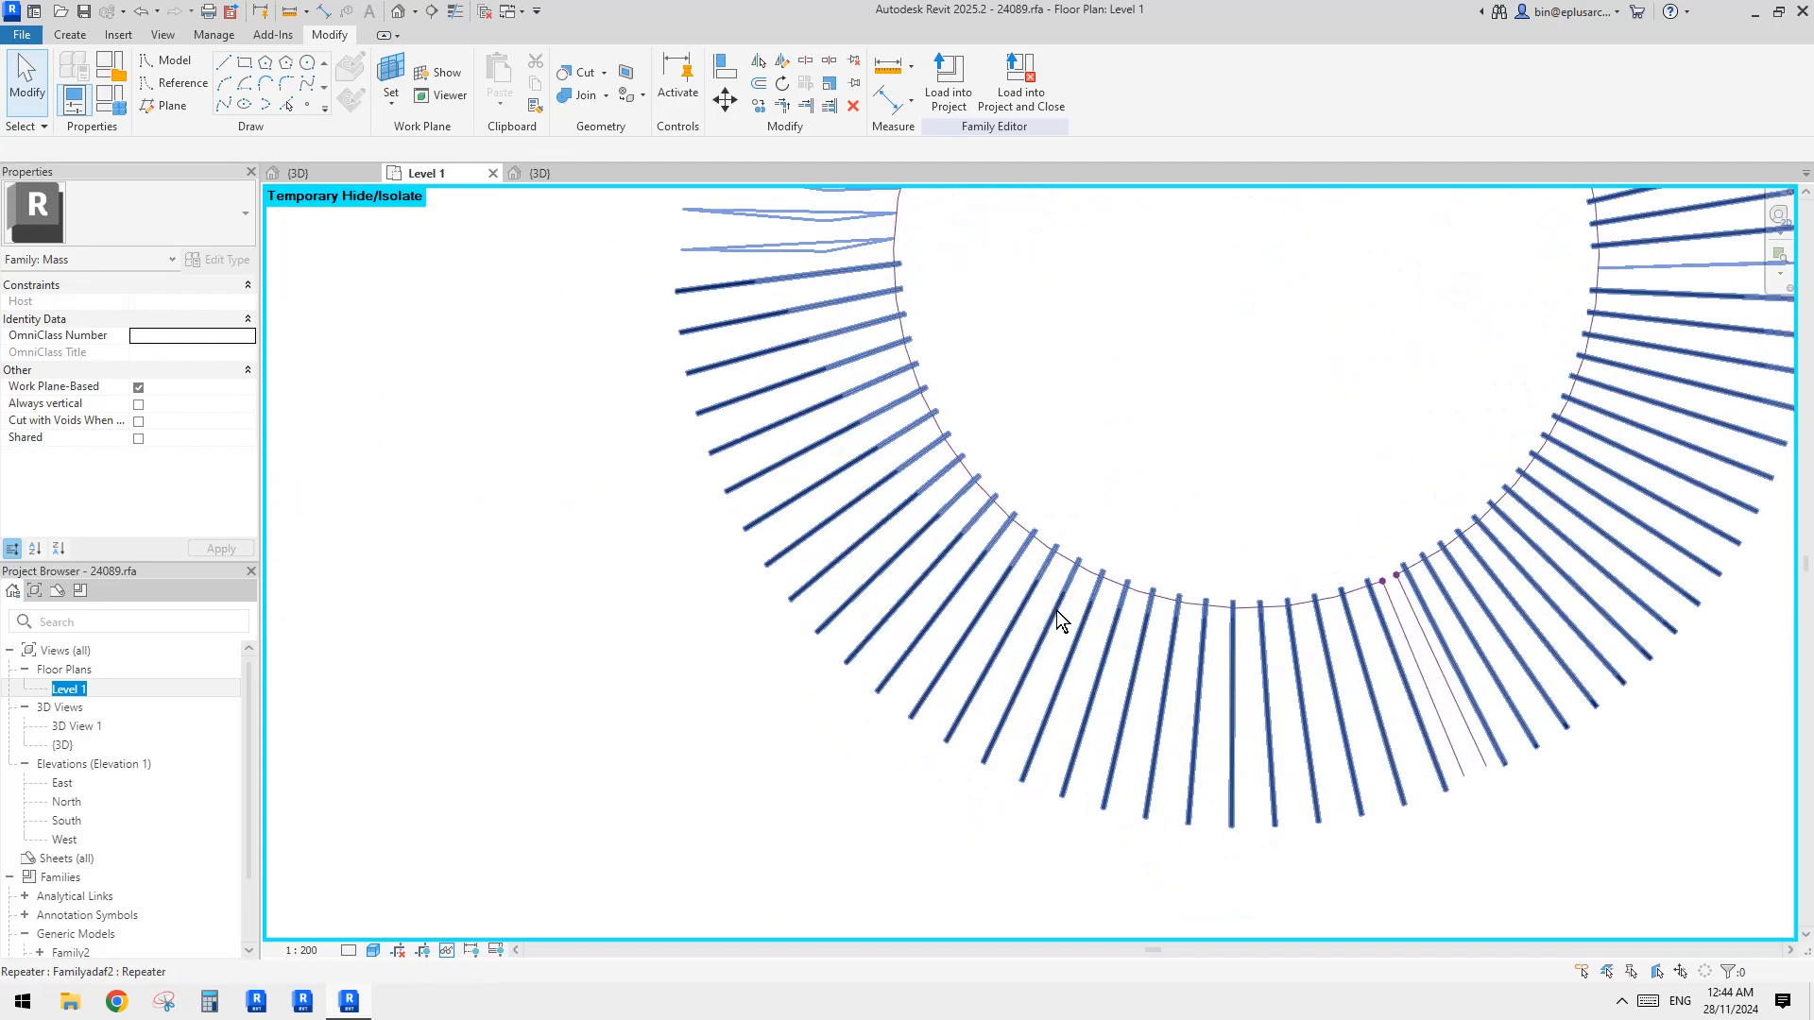
scroll(1057, 610, "down", 1)
middle_click_drag(1079, 601, 1080, 613)
scroll(1025, 598, "down", 2)
mouse_move(863, 642)
middle_mouse_down()
mouse_move(1389, 563)
mouse_move(862, 642)
middle_mouse_up()
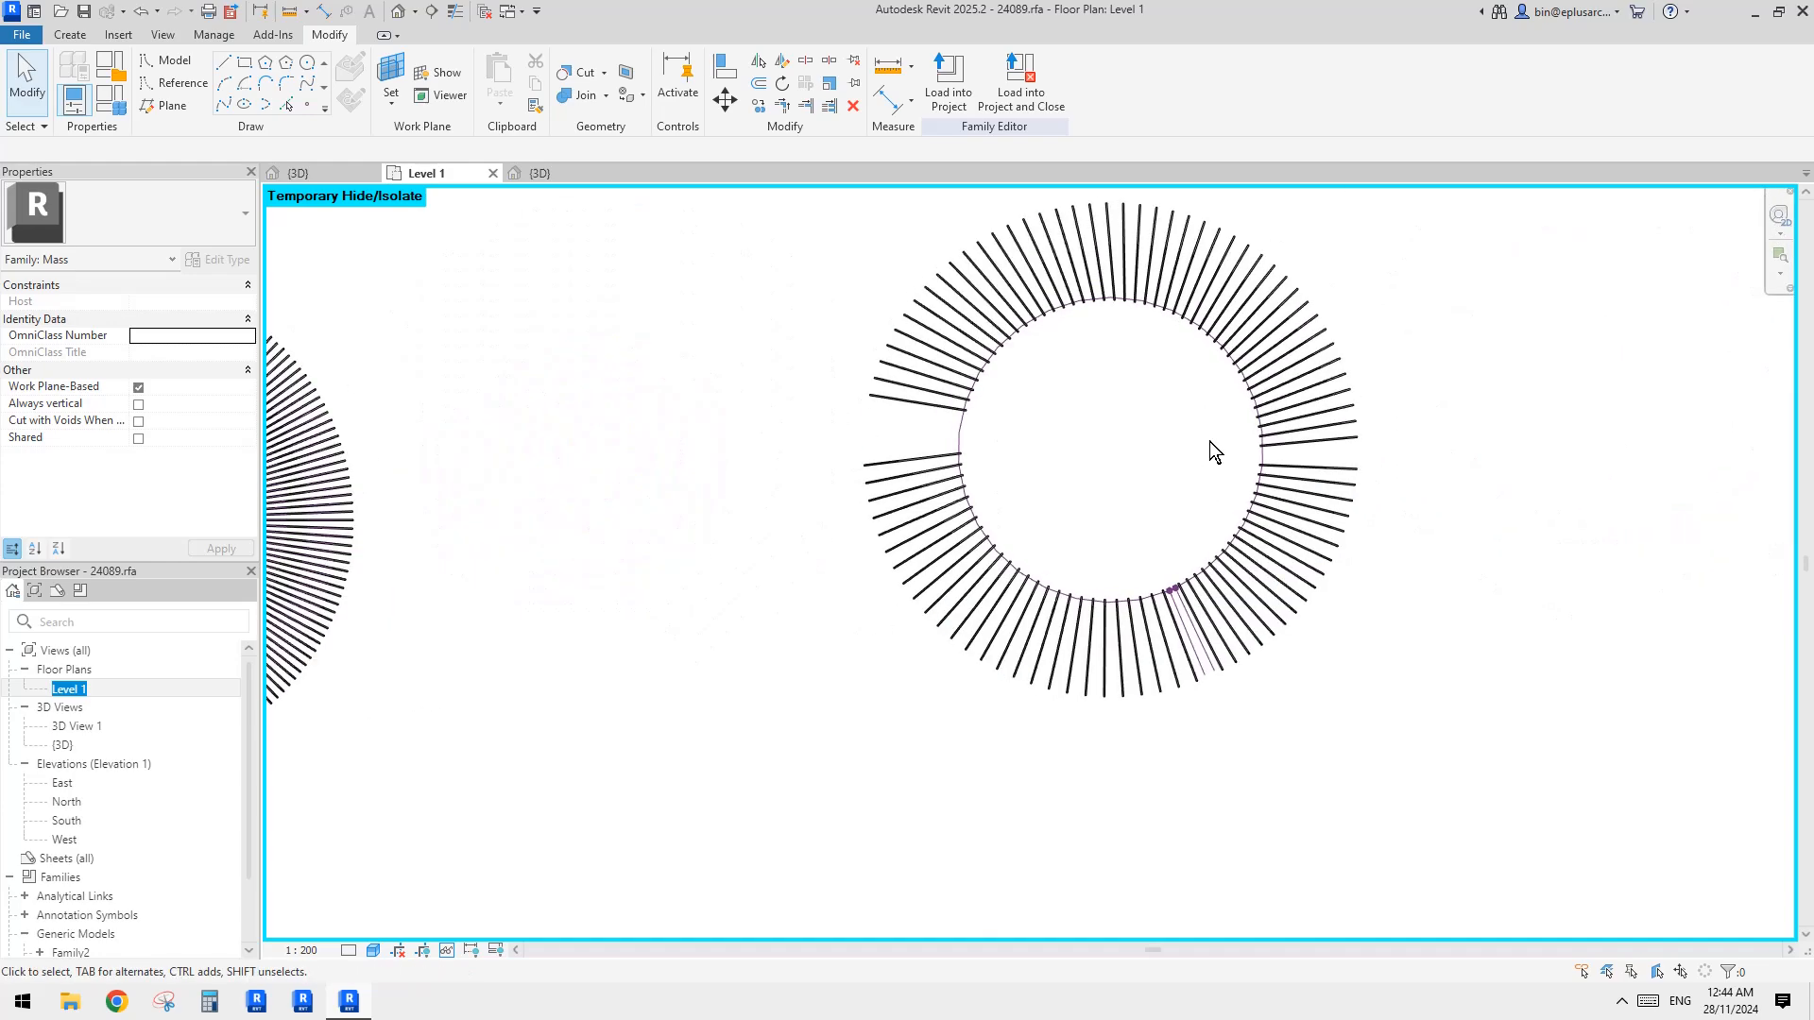
middle_click_drag(1121, 535, 1096, 611)
scroll(1119, 535, "up", 1)
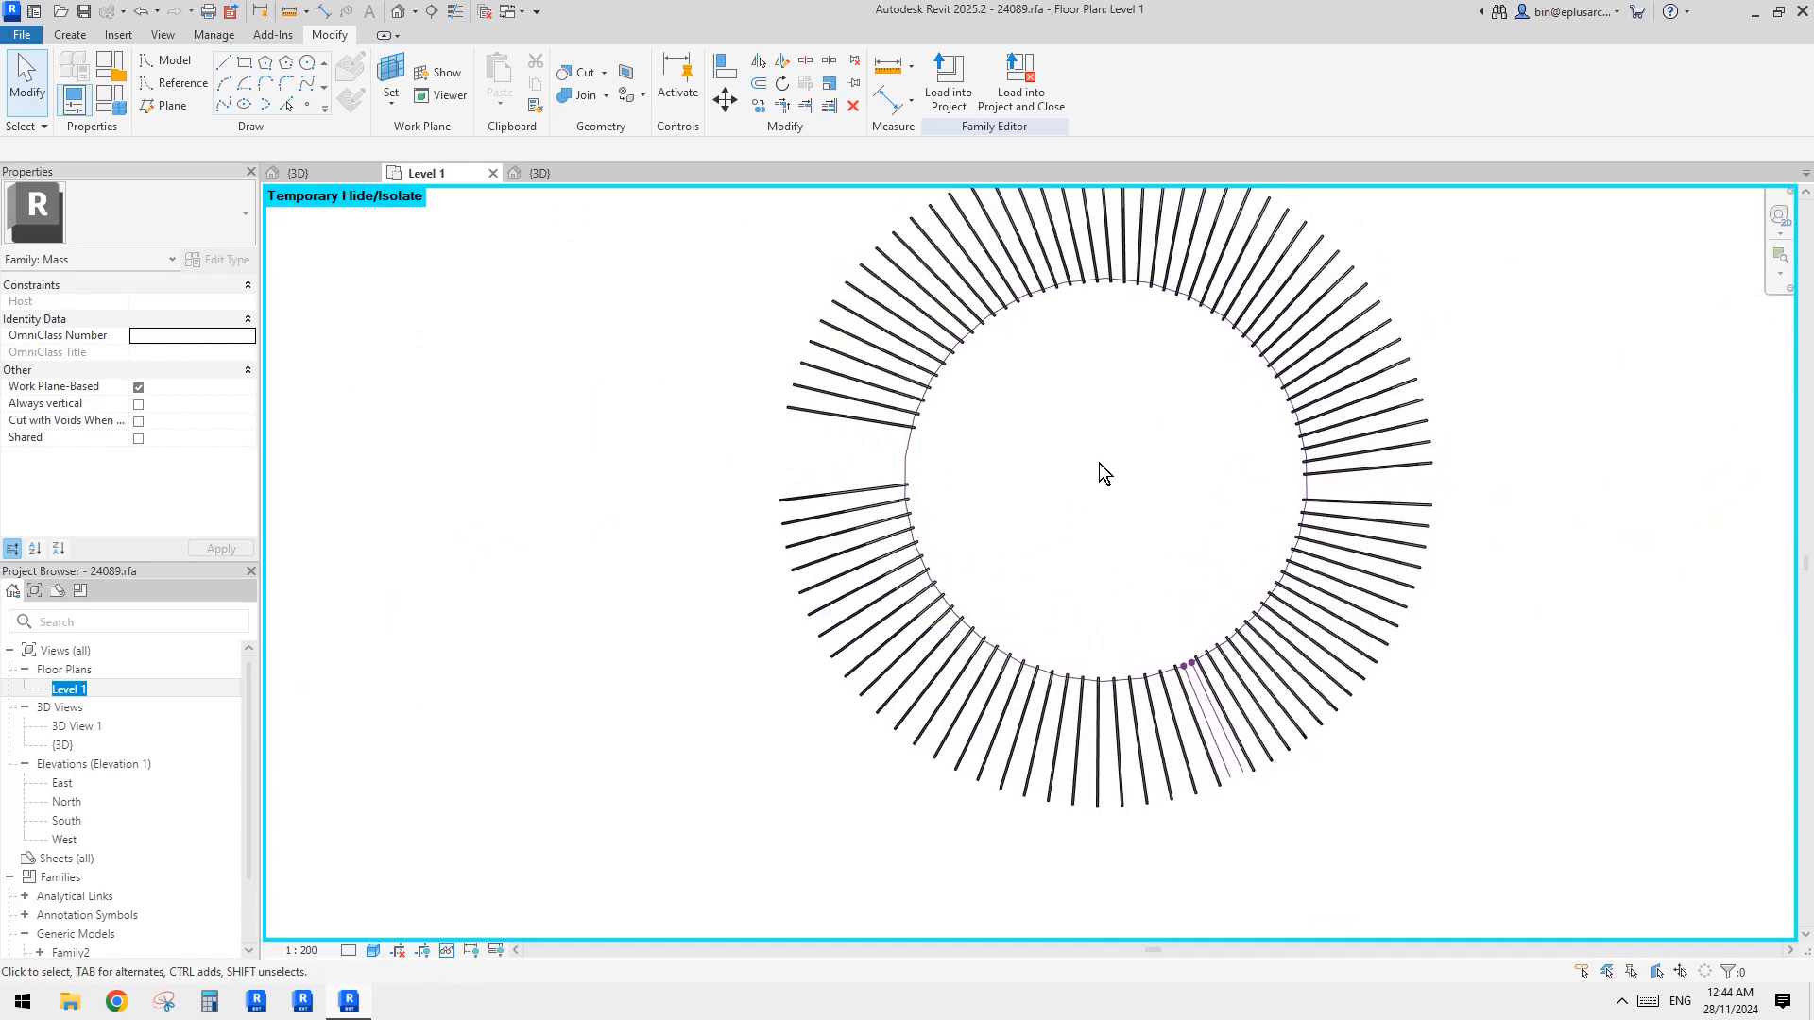
middle_click_drag(1128, 487, 1119, 511)
scroll(1120, 510, "up", 1)
middle_click_drag(1120, 510, 1122, 578)
scroll(1140, 519, "up", 1)
key("l")
key("i")
scroll(1470, 595, "up", 3)
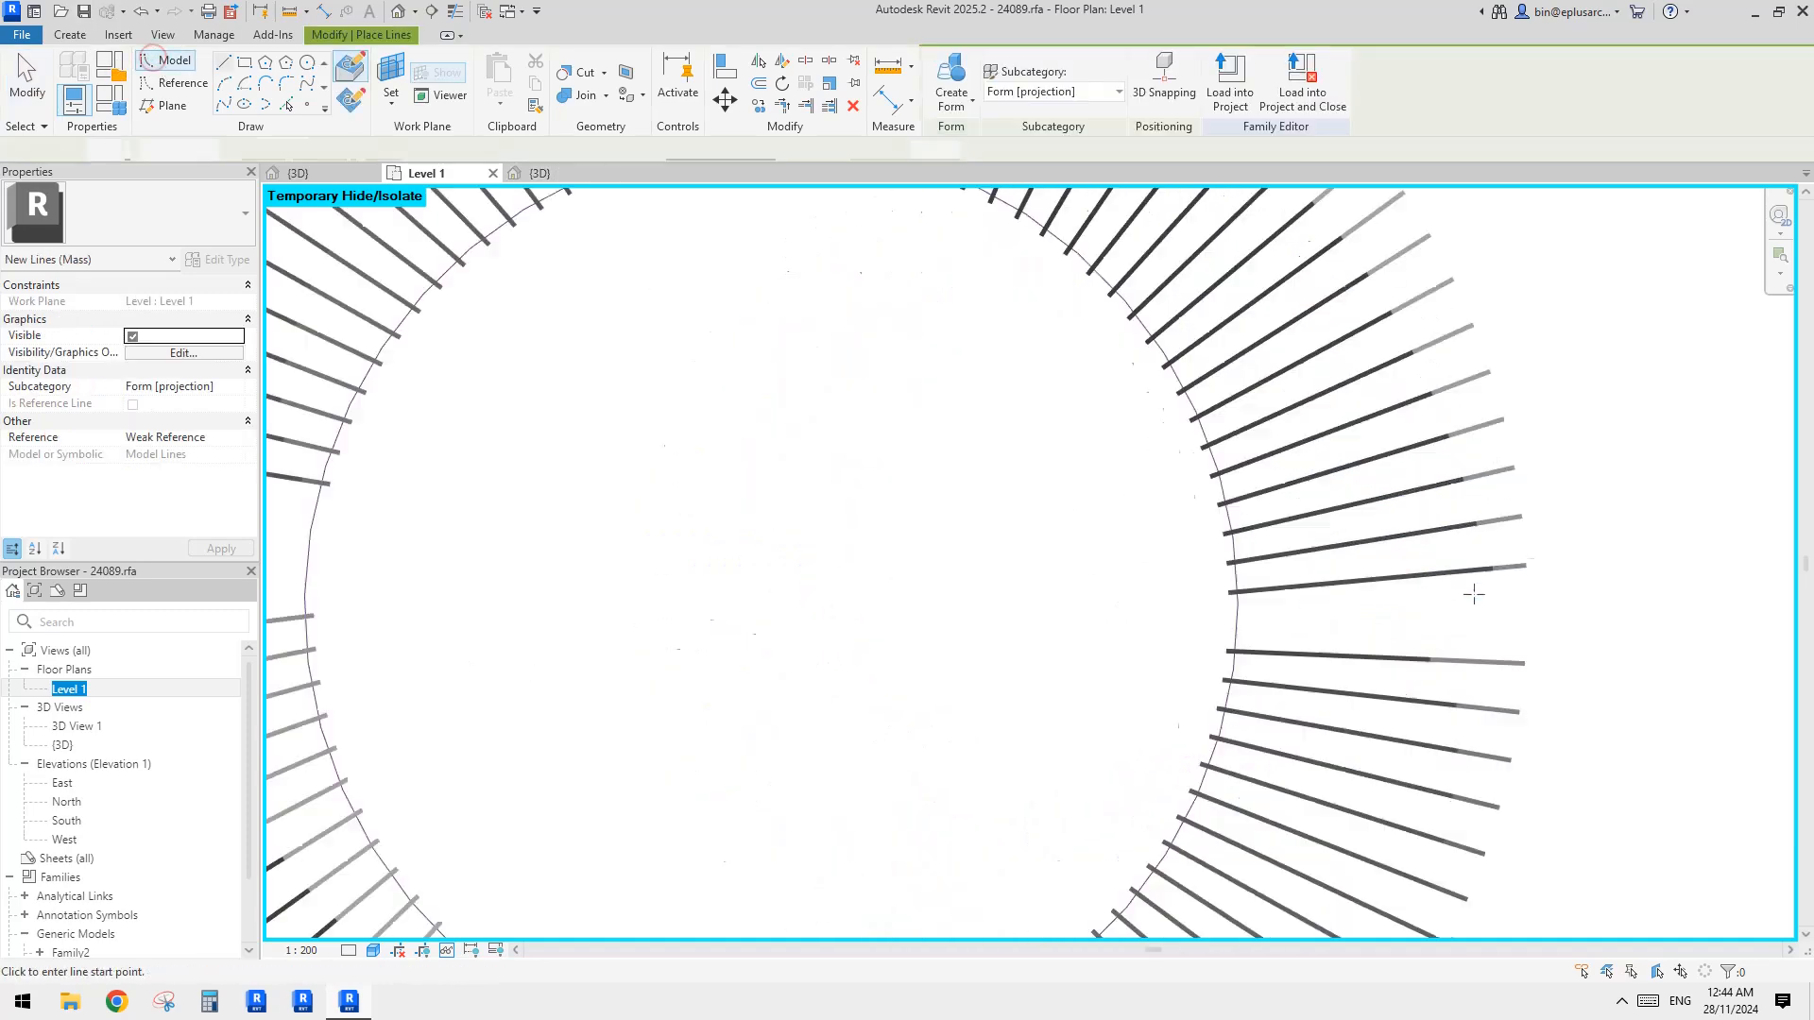
scroll(1563, 539, "up", 3)
scroll(1483, 567, "up", 3)
left_click(1488, 567)
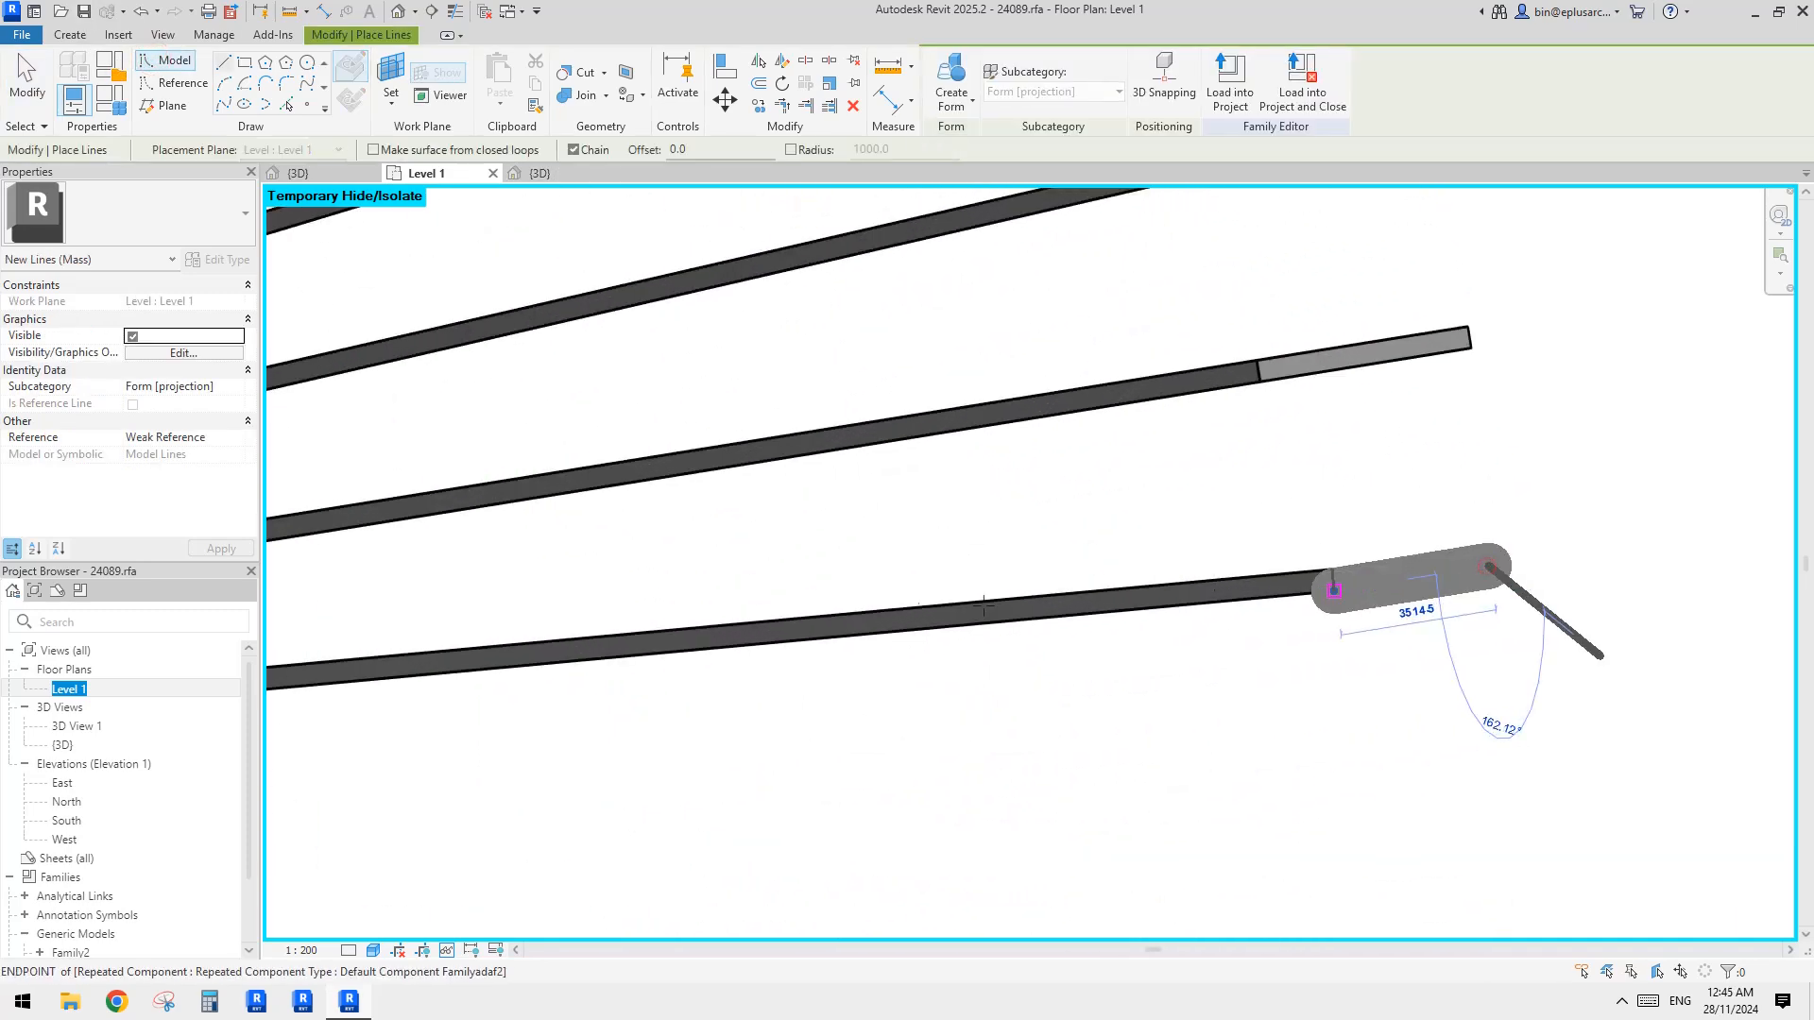
middle_click_drag(787, 619, 1546, 474)
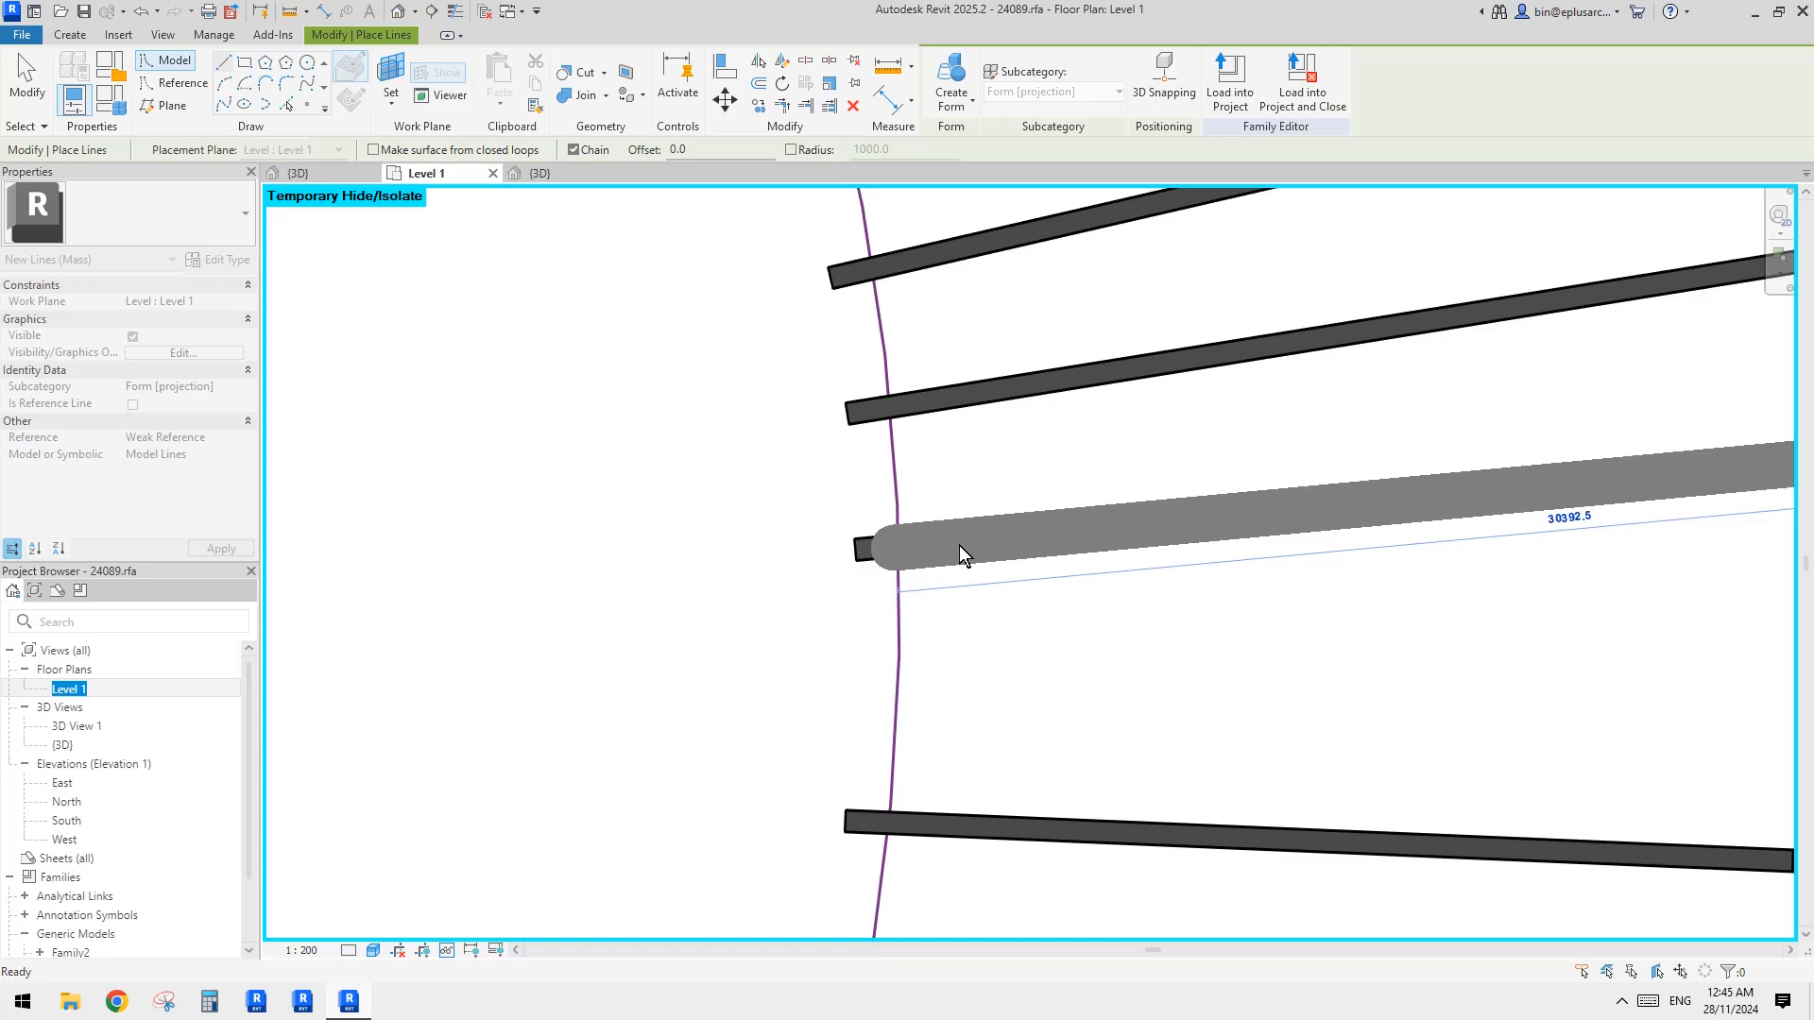
key("Escape")
key("Escape")
scroll(998, 537, "down", 2)
middle_click_drag(1037, 559, 1182, 531)
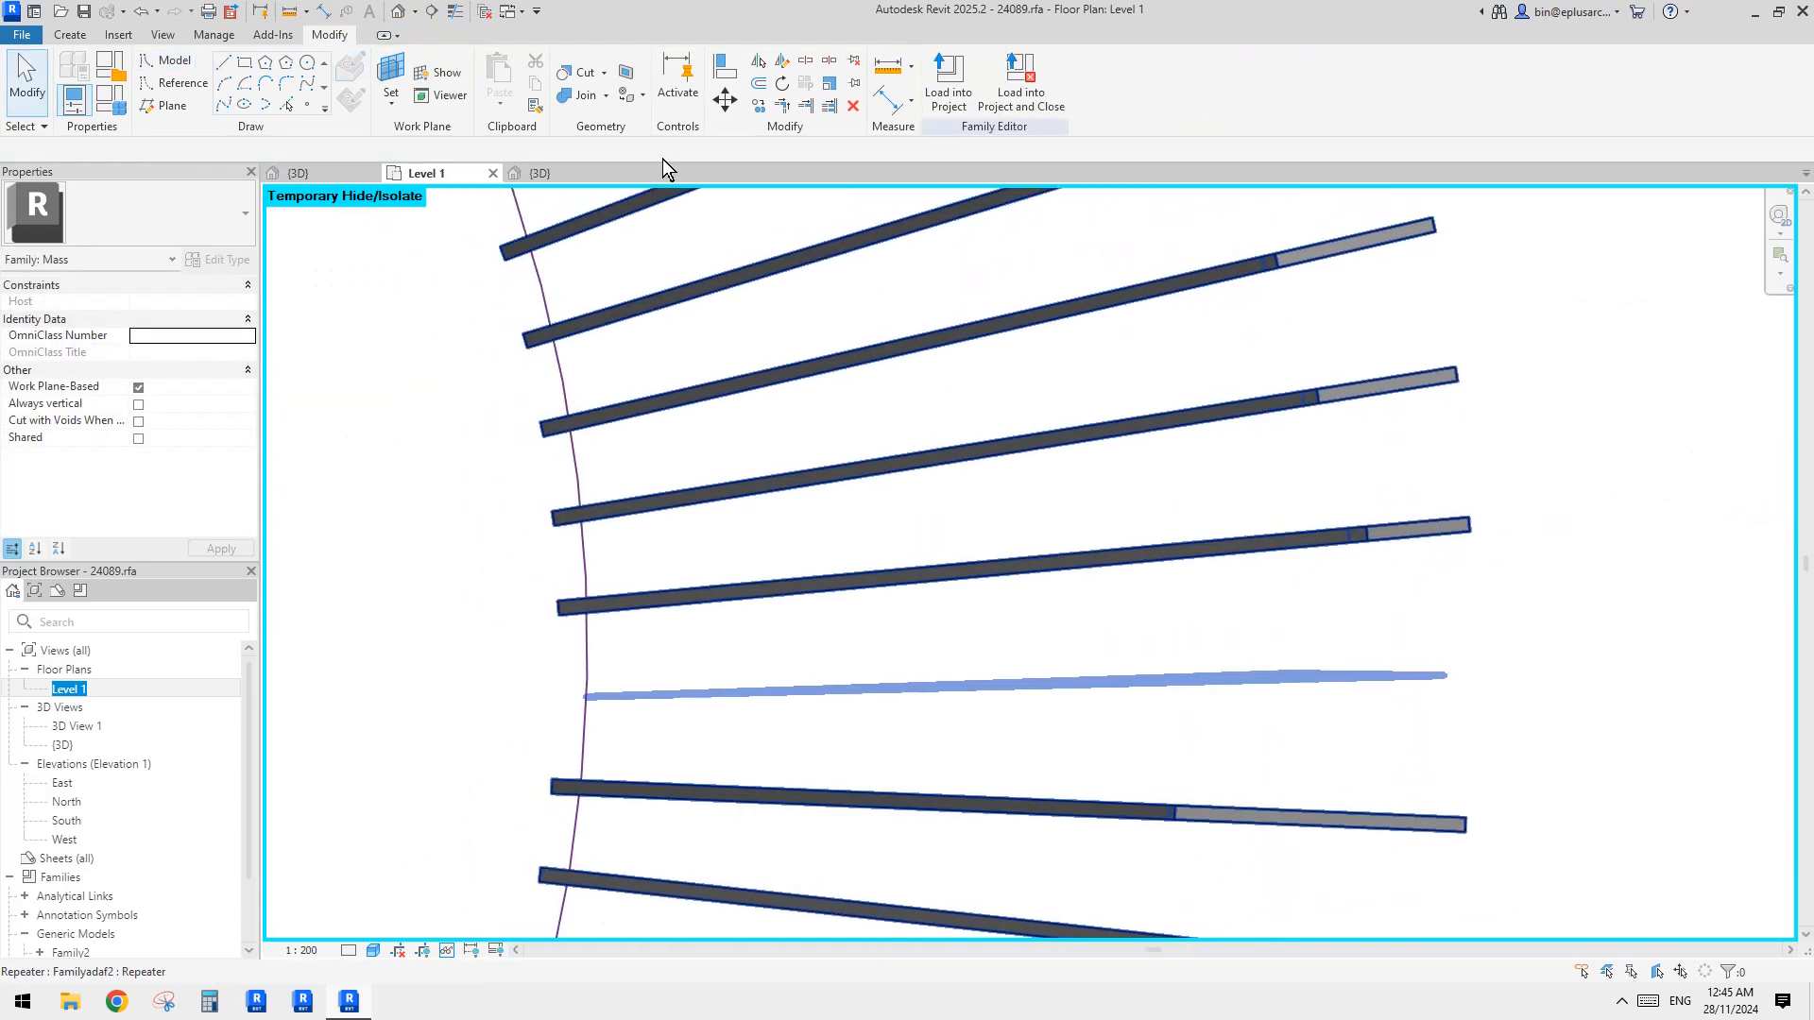
Switch the Level 1 plan to thin line display
middle_click_drag(631, 322, 665, 336)
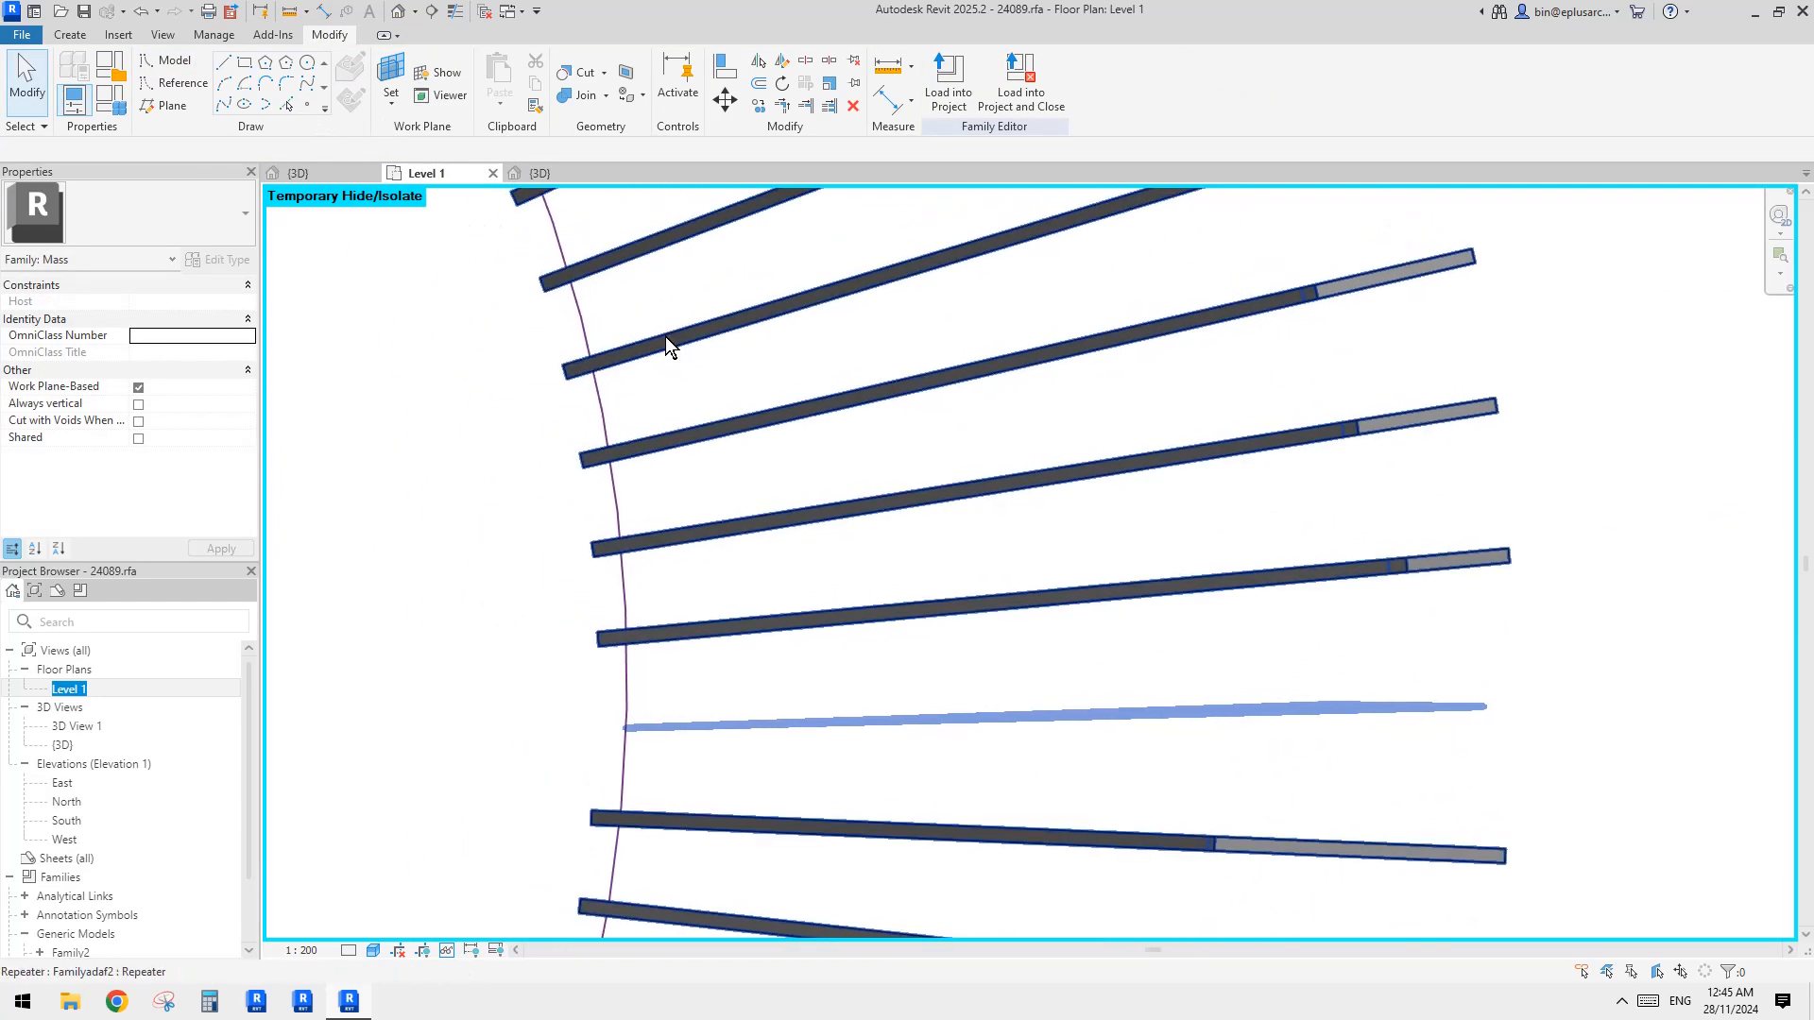
key("t")
key("l")
key("t")
key("l")
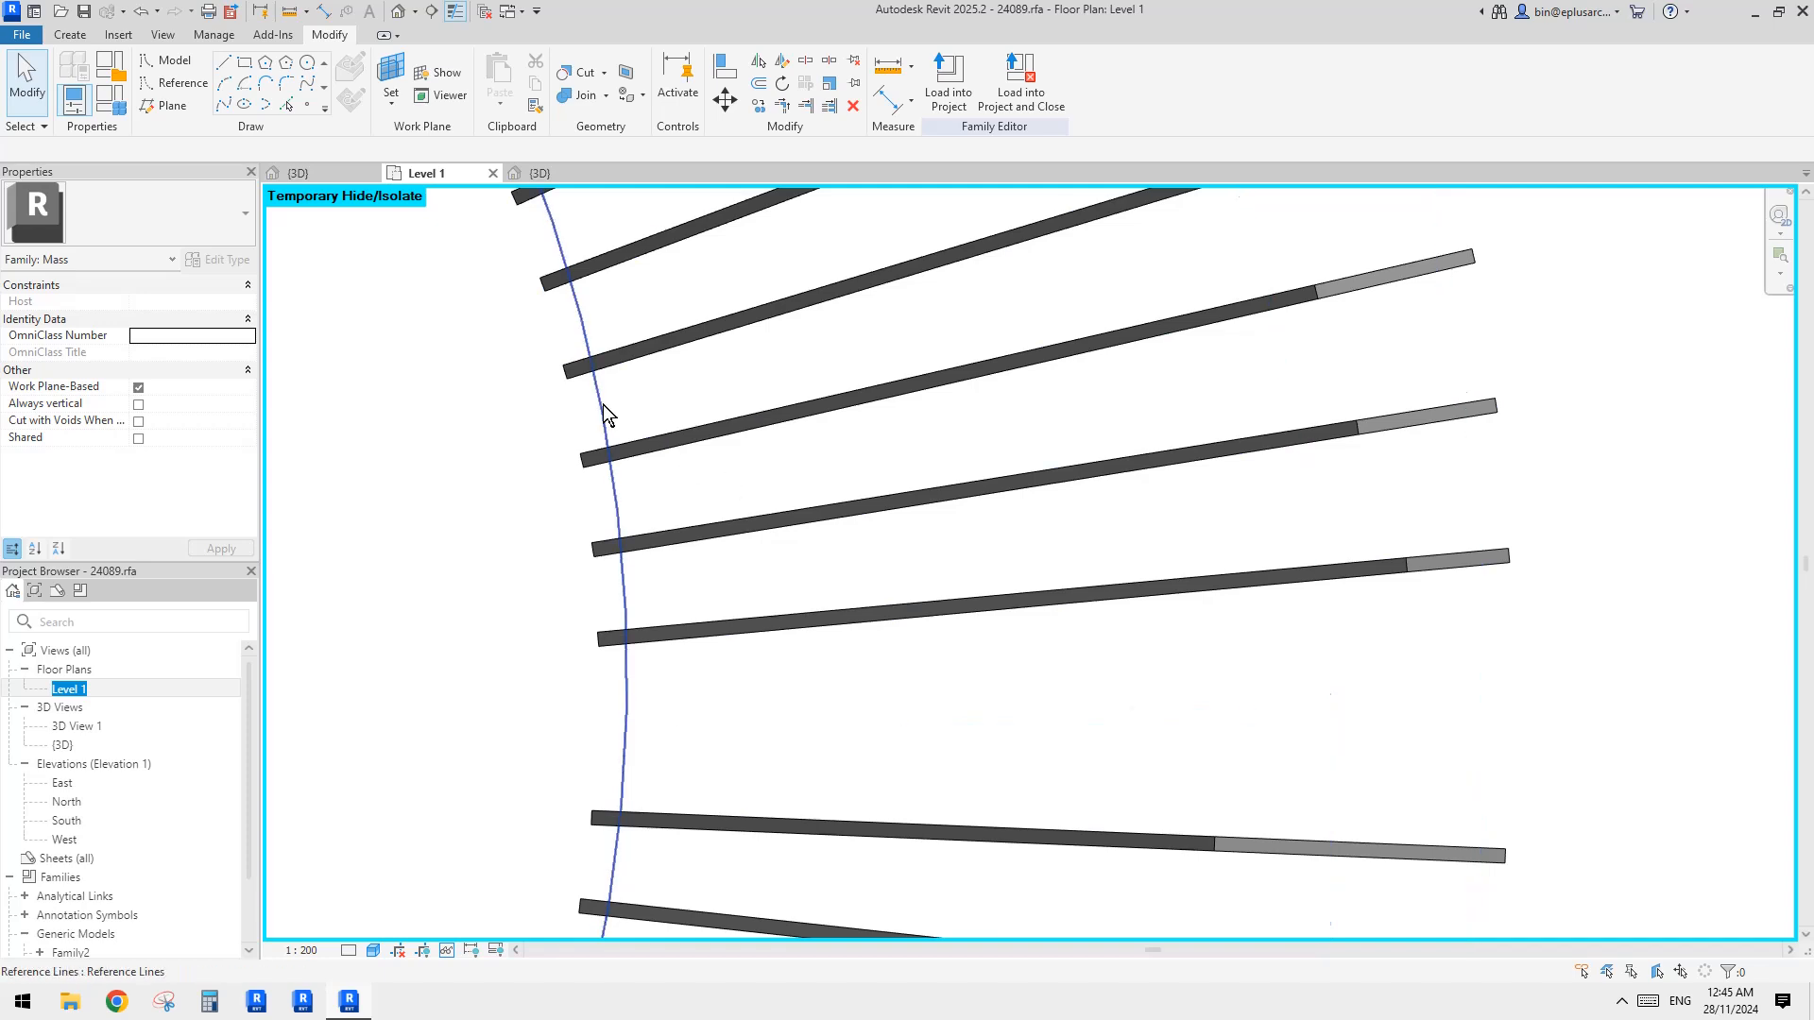
left_click(224, 63)
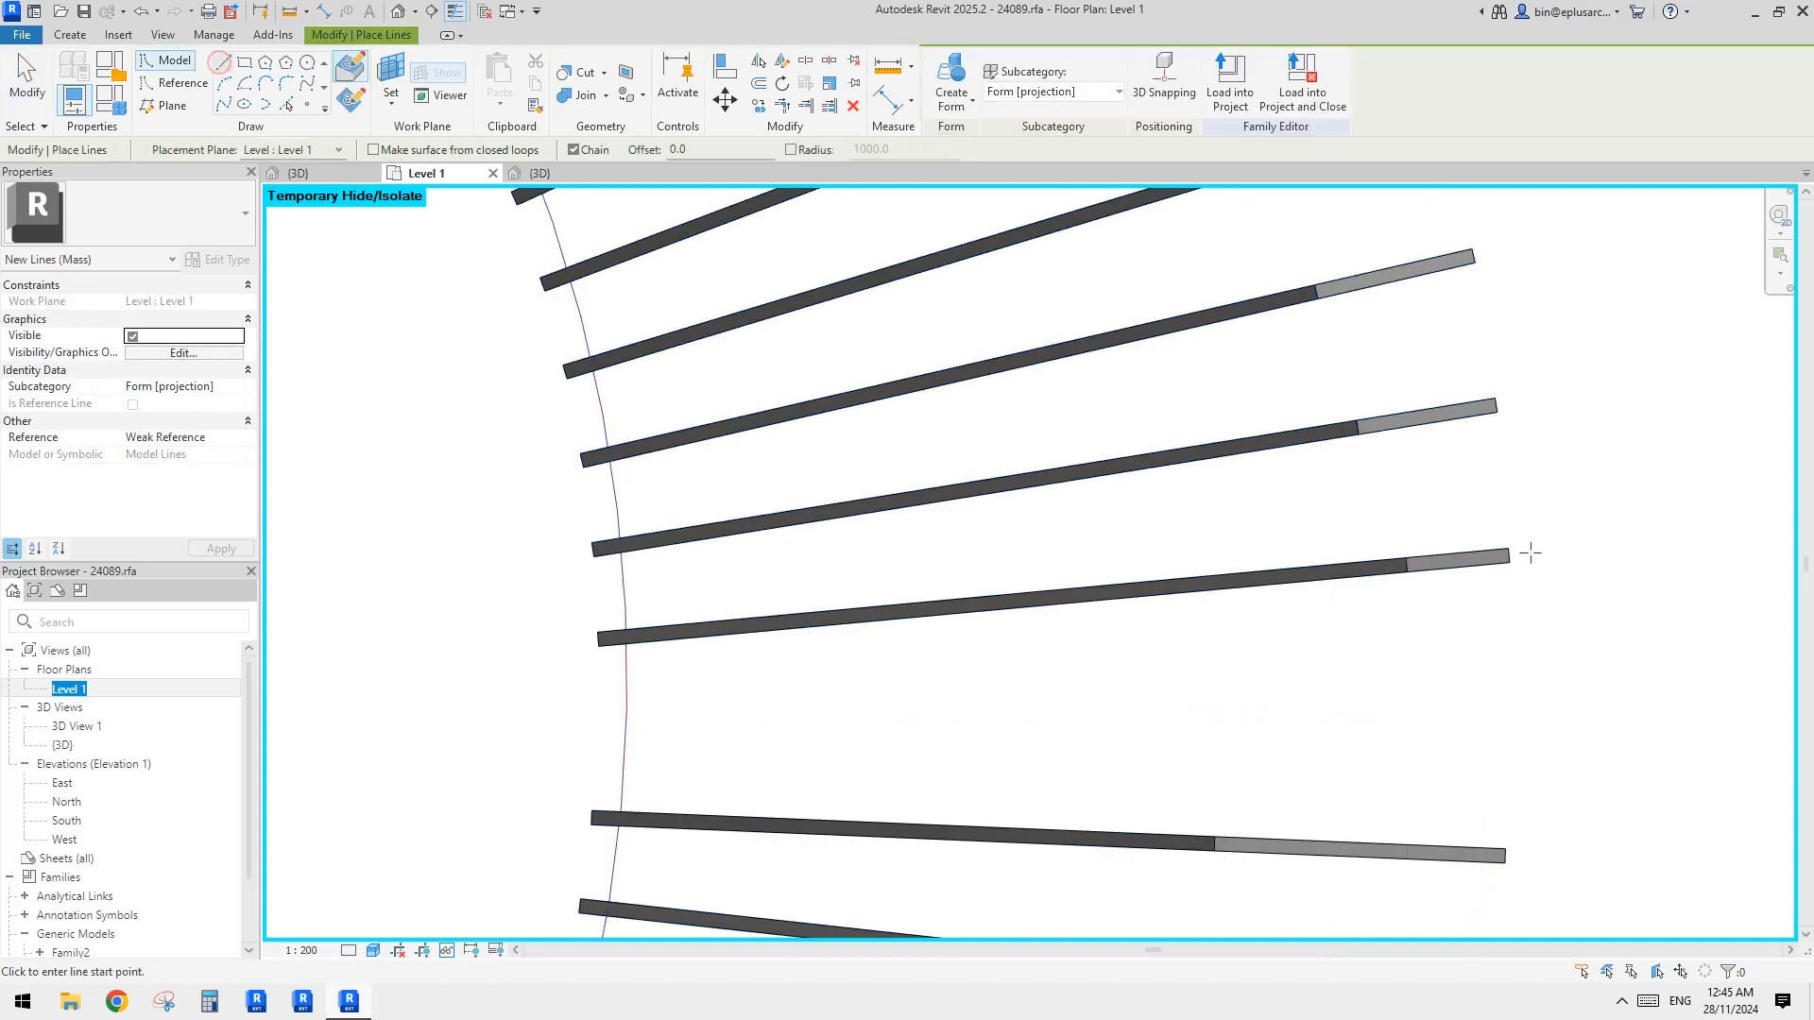
scroll(1509, 561, "up", 3)
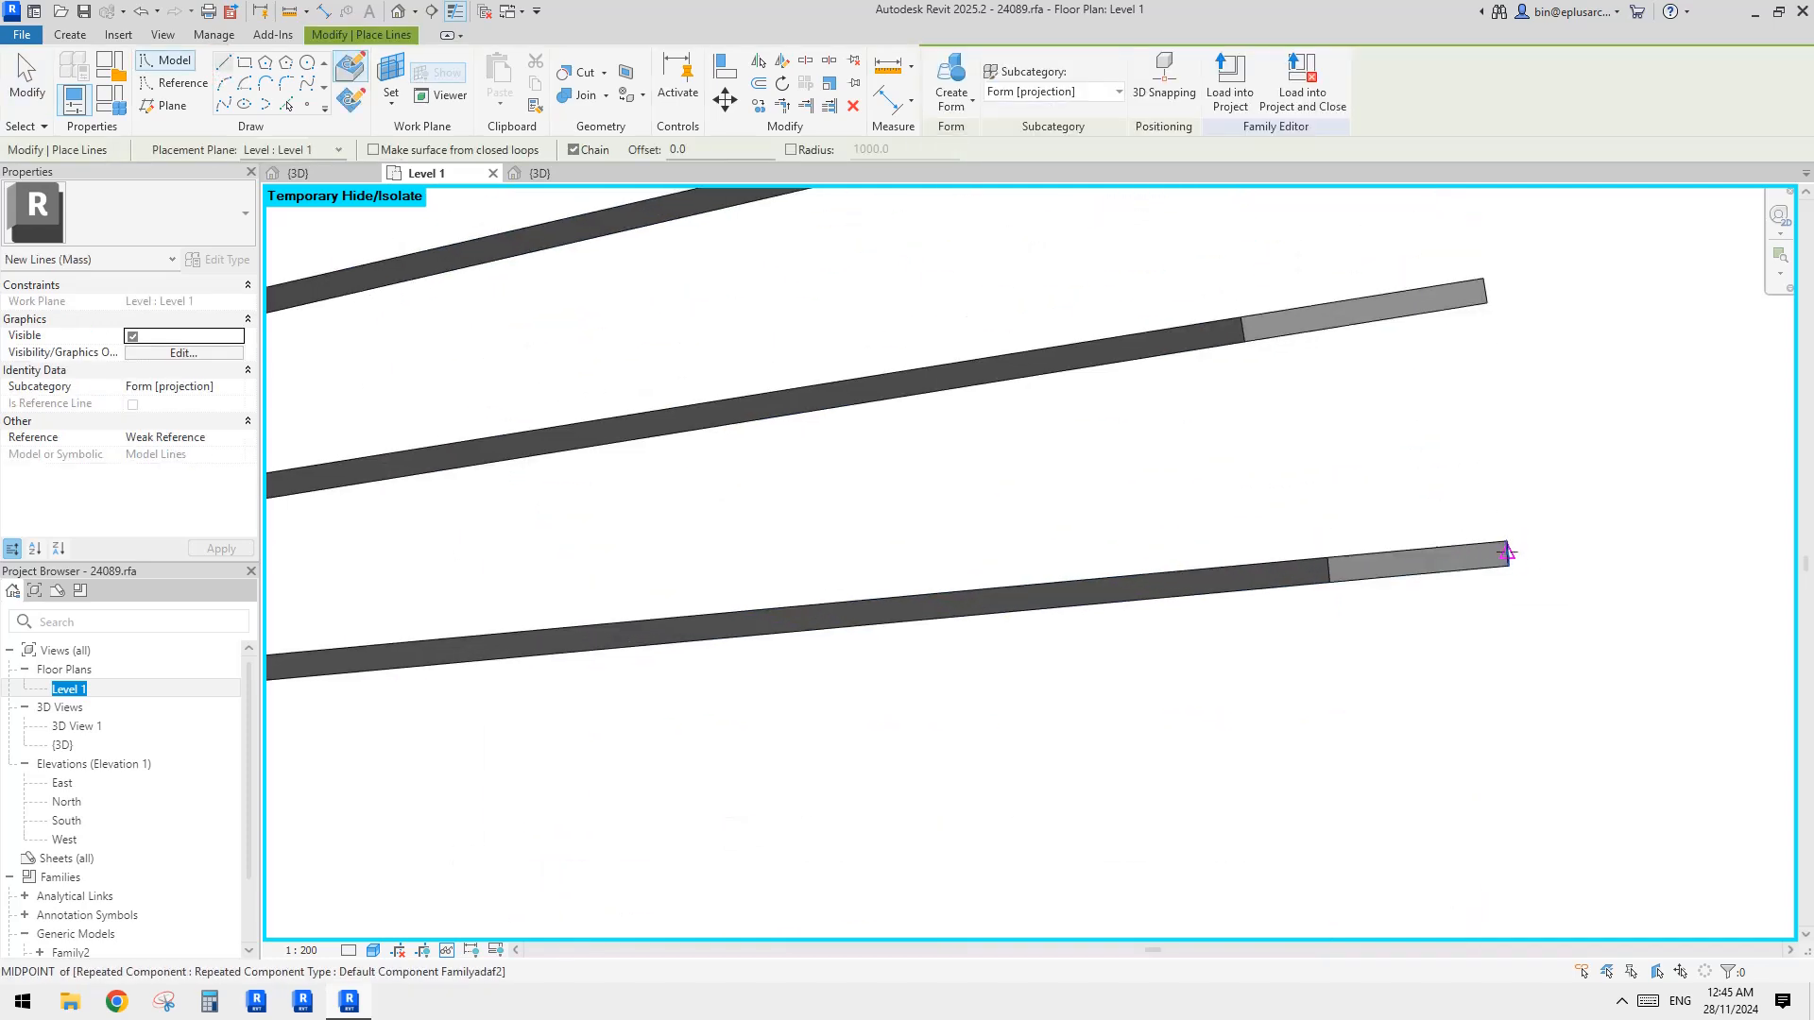
left_click(1509, 561)
scroll(1199, 592, "up", 2)
scroll(1077, 600, "up", 2)
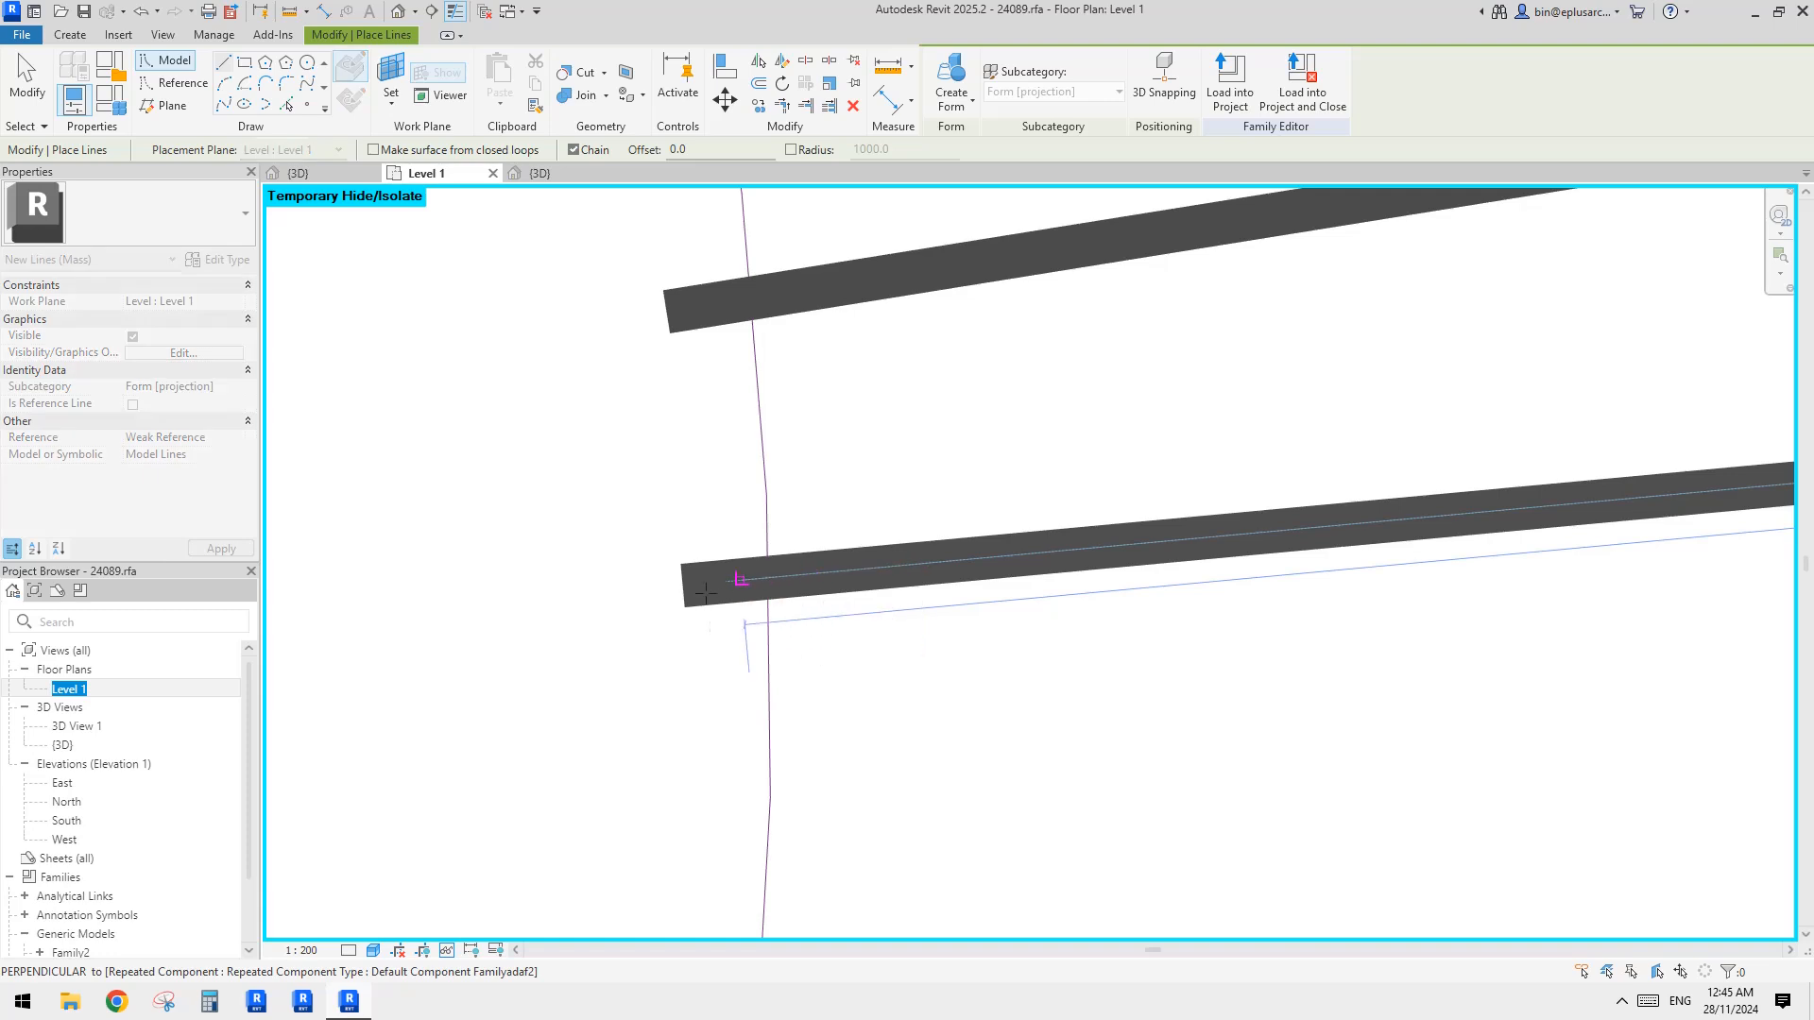
scroll(682, 584, "up", 3)
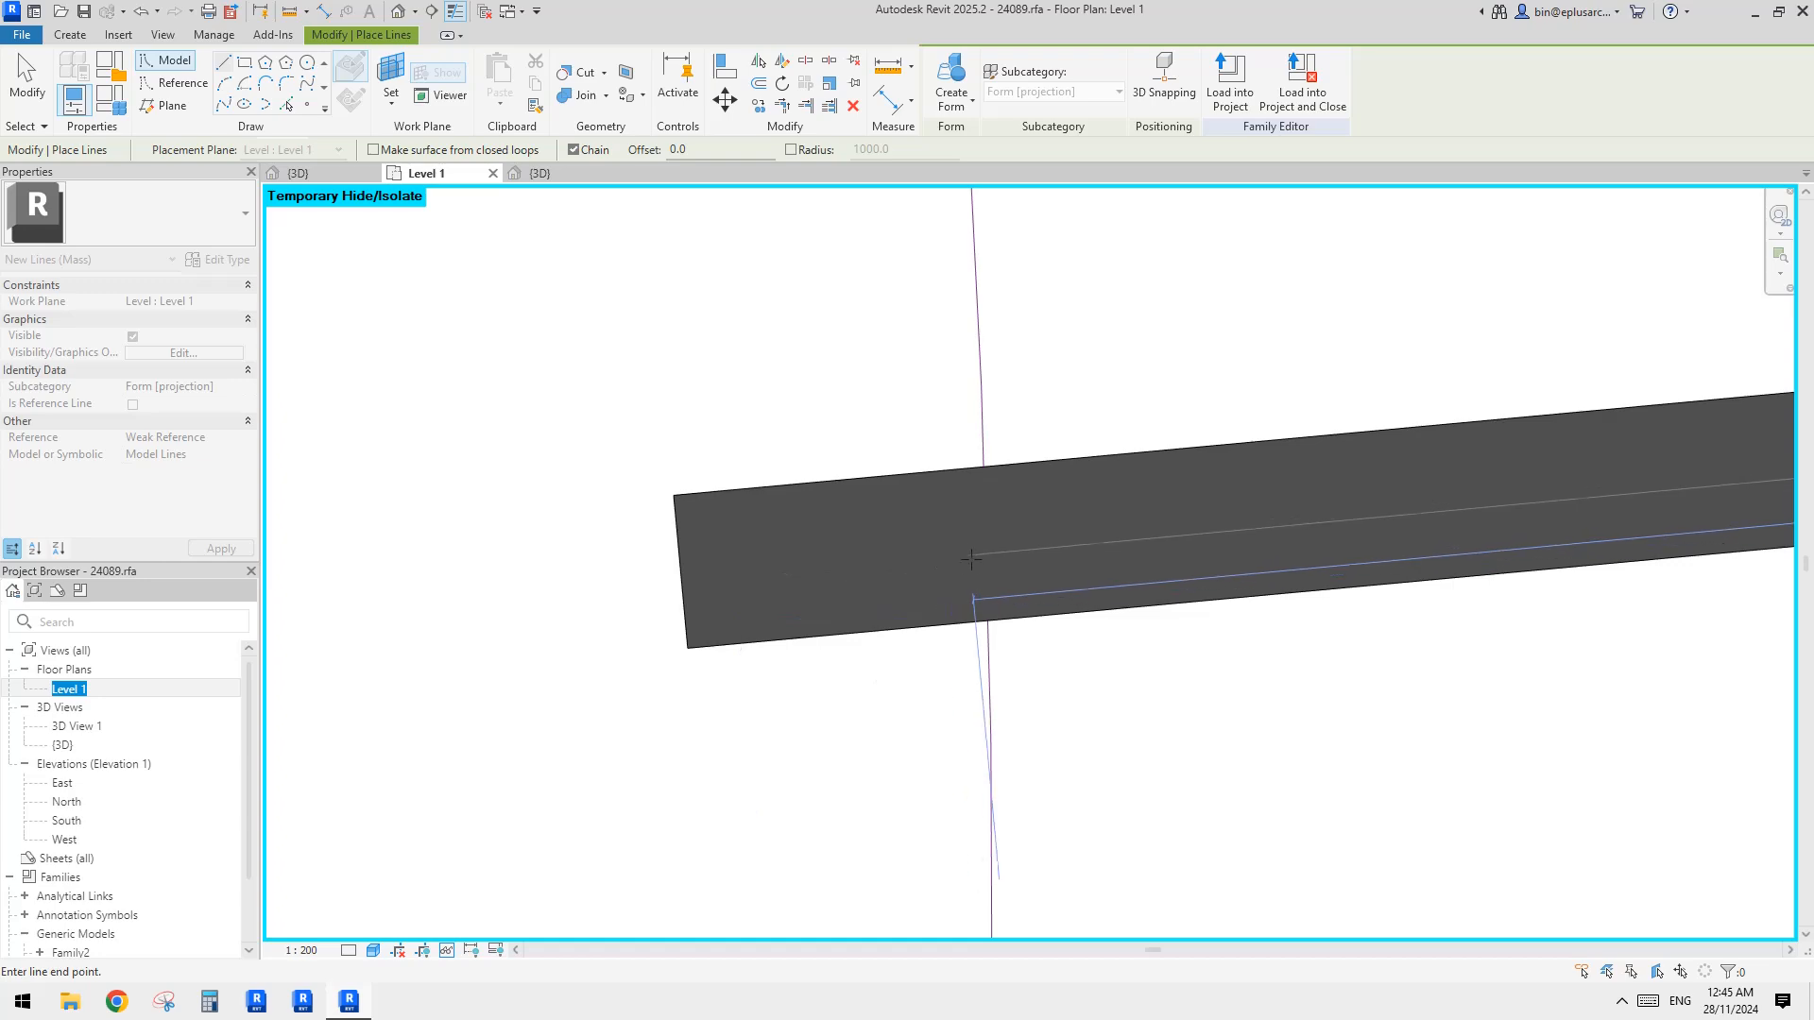
scroll(973, 573, "down", 5)
key("Escape")
key("Escape")
Switch the Level 1 plan to wireframe display
key("f")
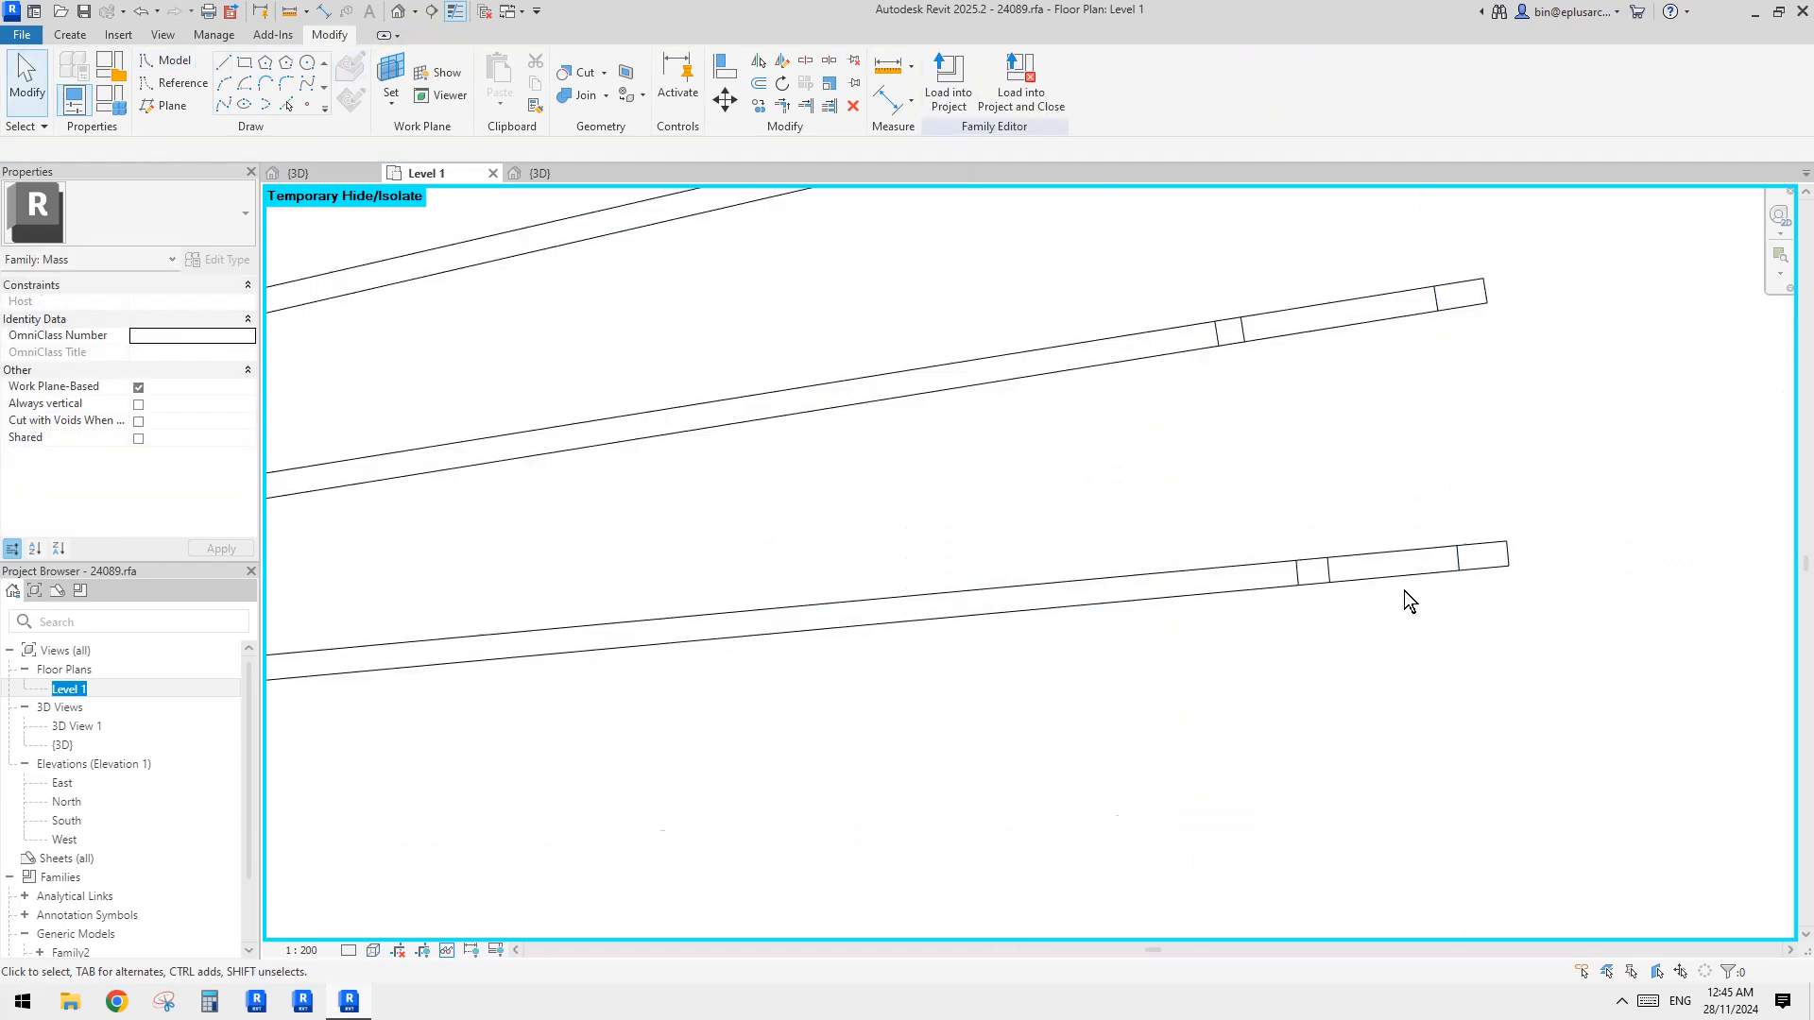
middle_click_drag(1403, 592, 1343, 552)
Draw a reference line along a frame's centreline on the ring's east side, from its outer-end midpoint to the inner circle
left_click(173, 84)
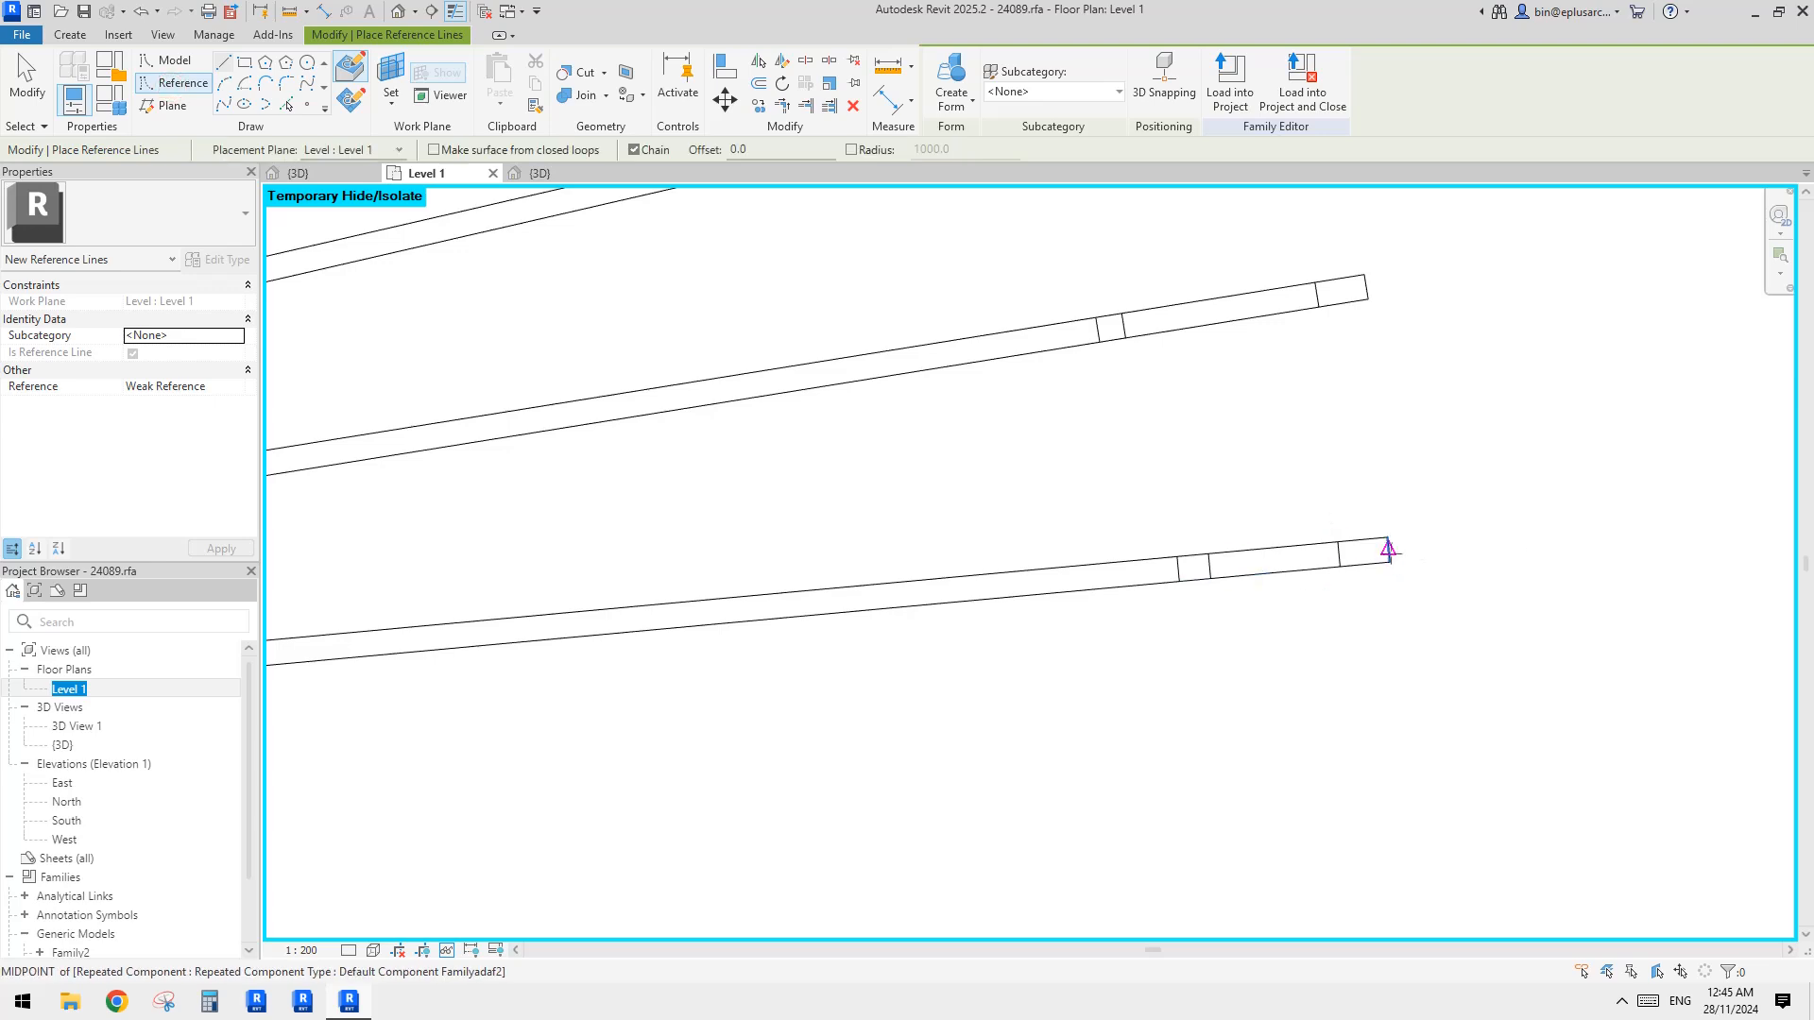
left_click(1392, 552)
middle_click_drag(364, 680, 1082, 576)
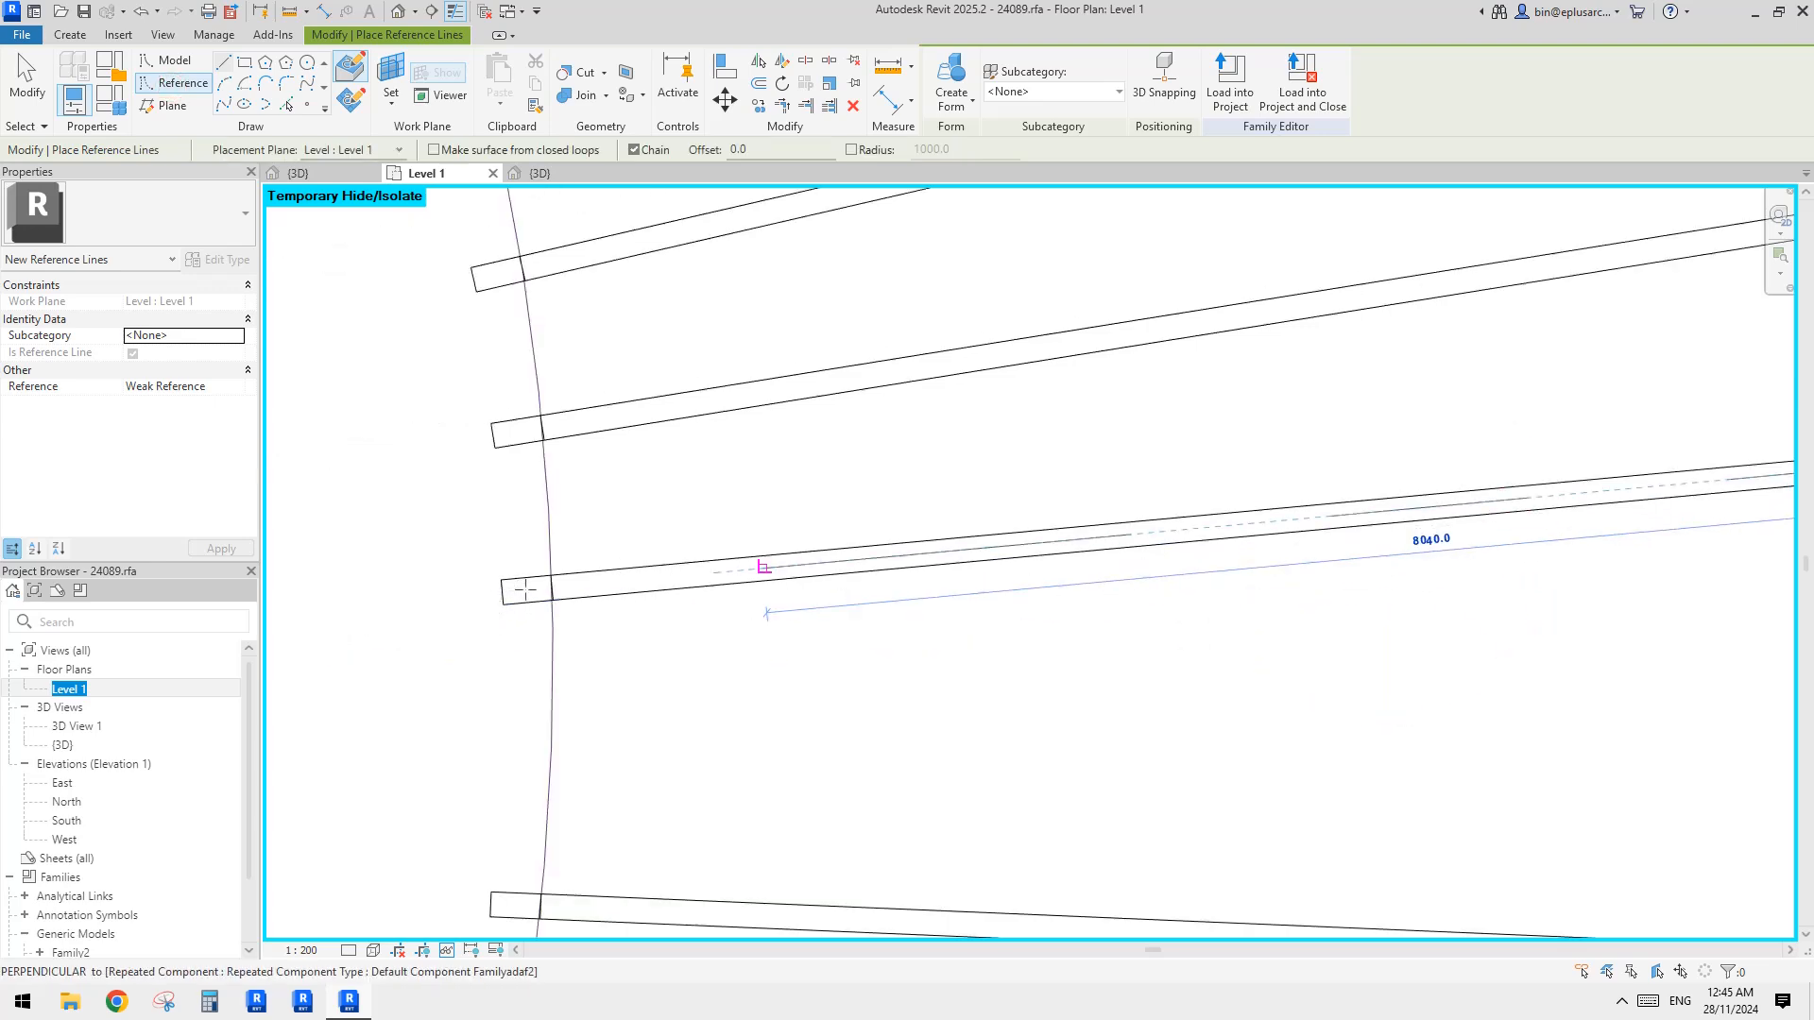
scroll(551, 589, "up", 3)
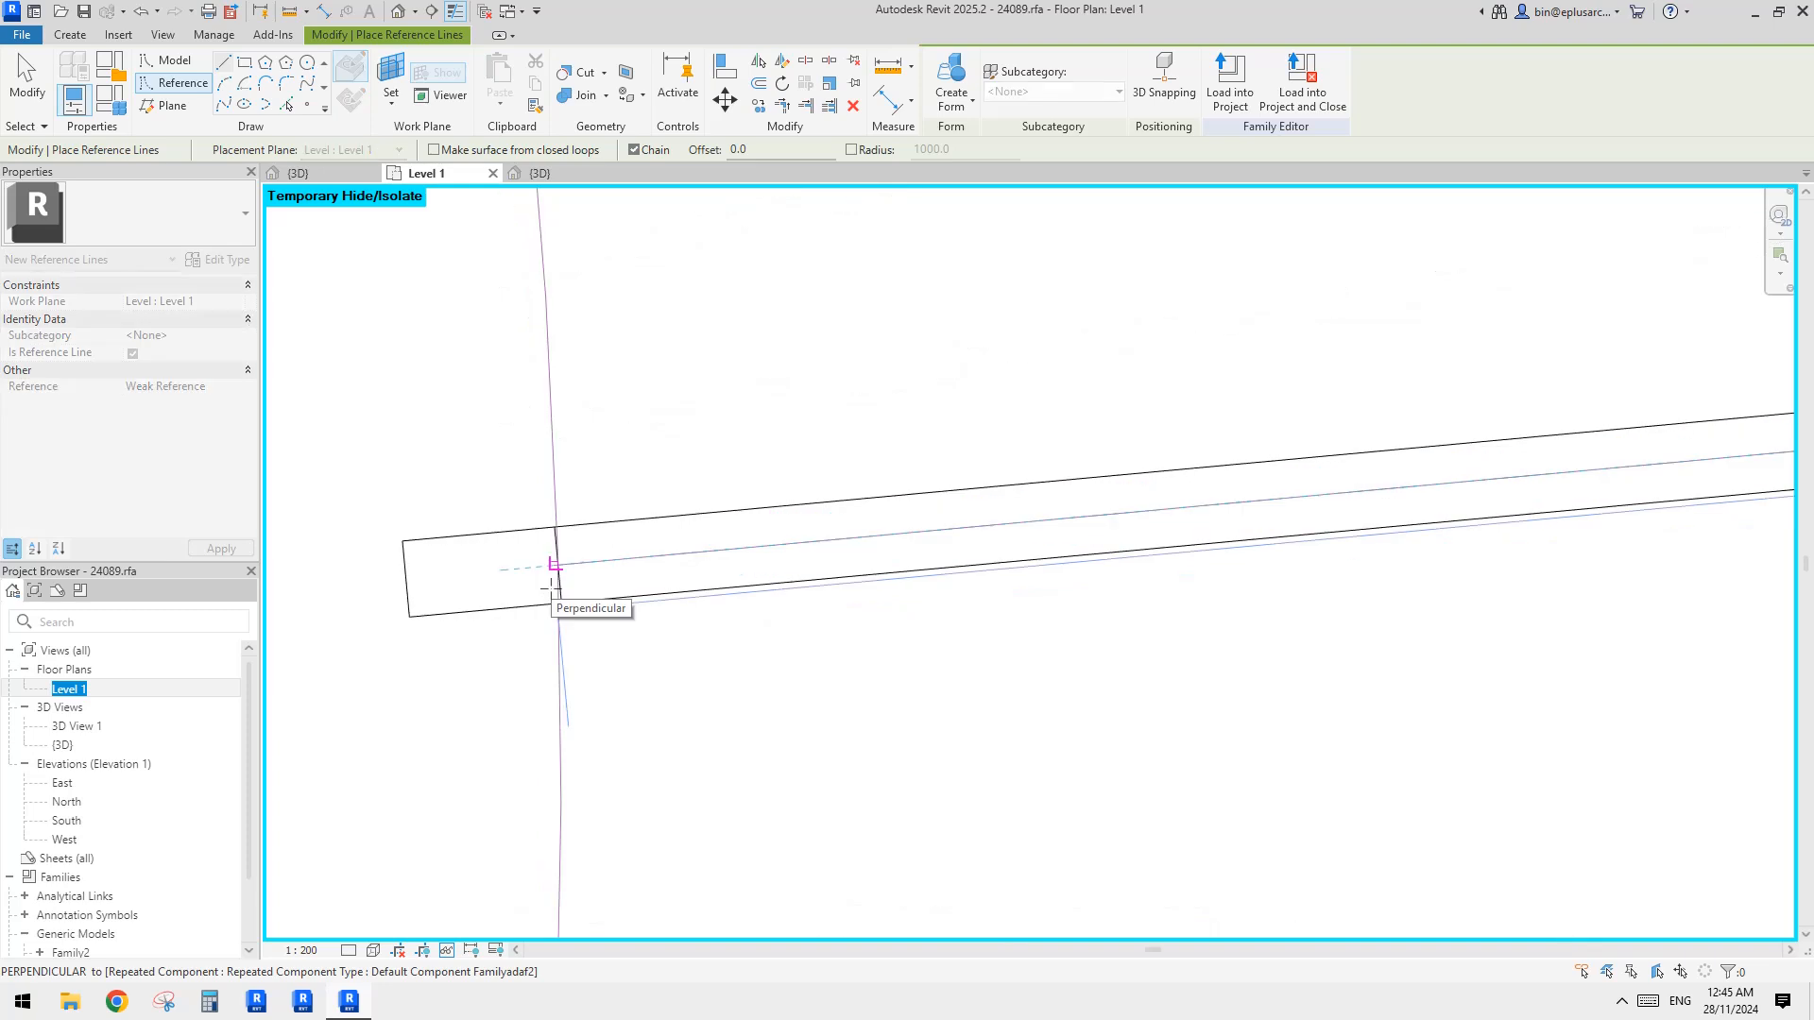
left_click(557, 565)
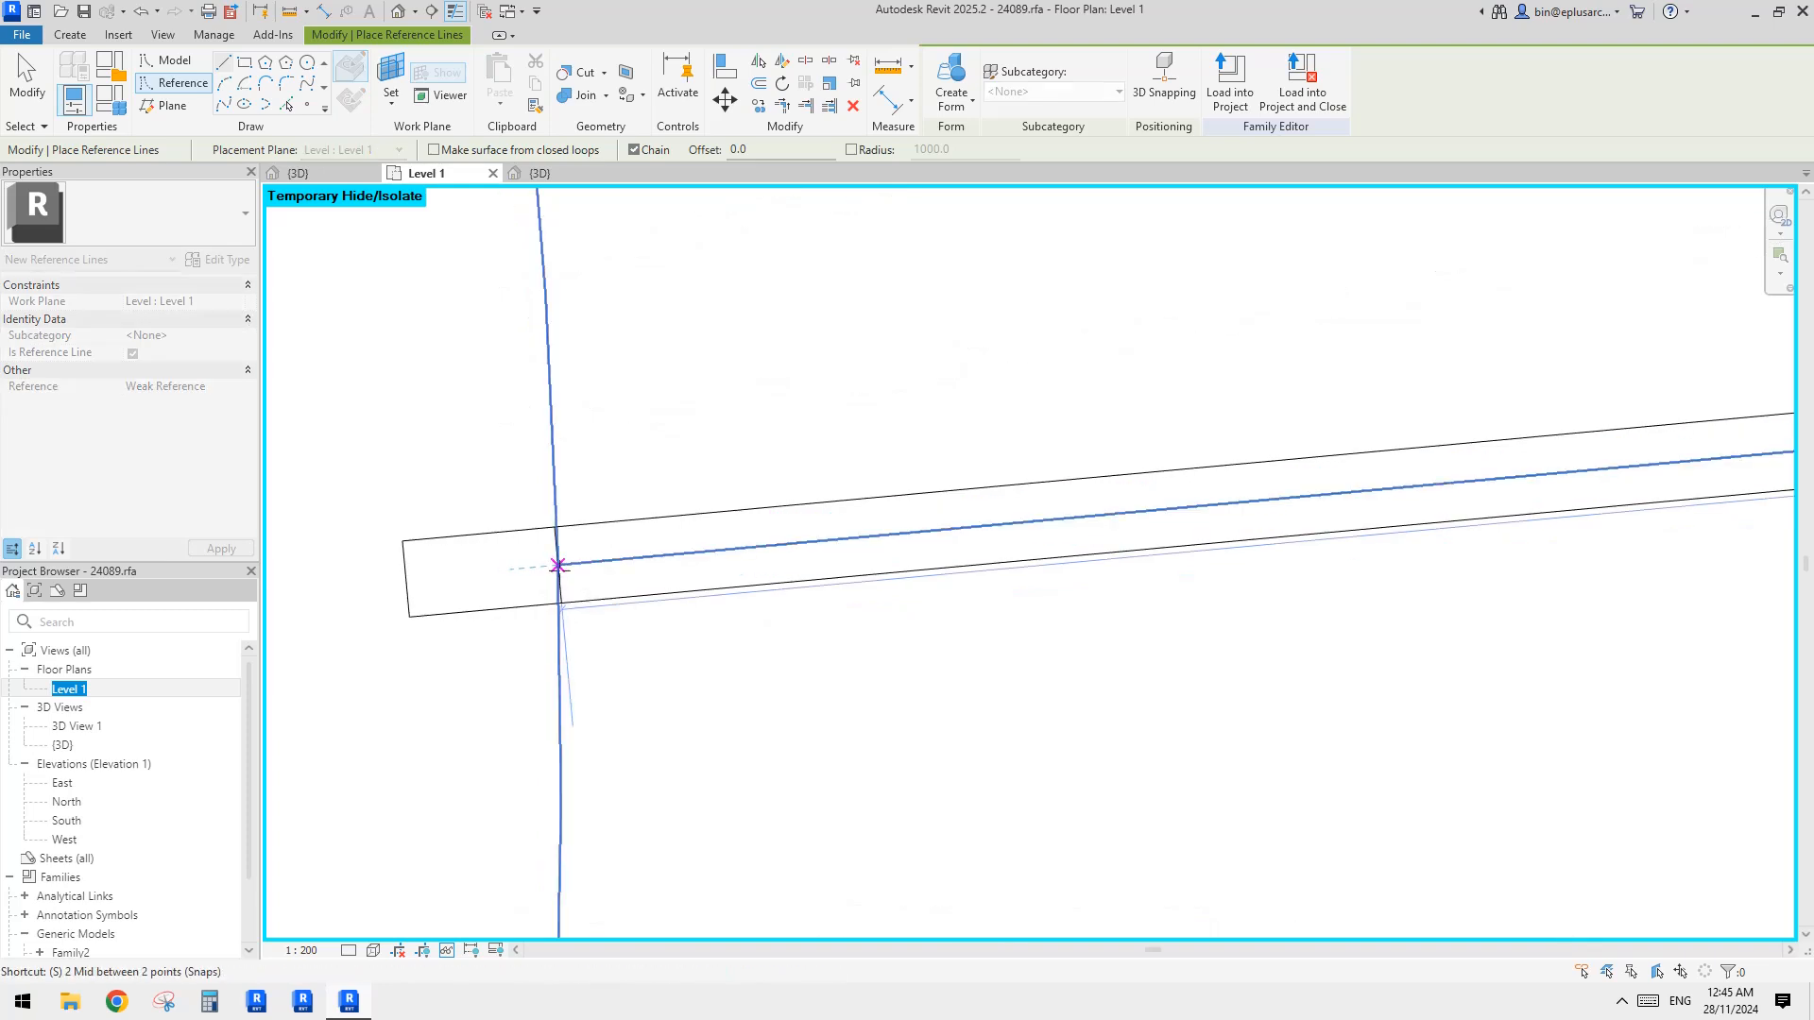
key("m")
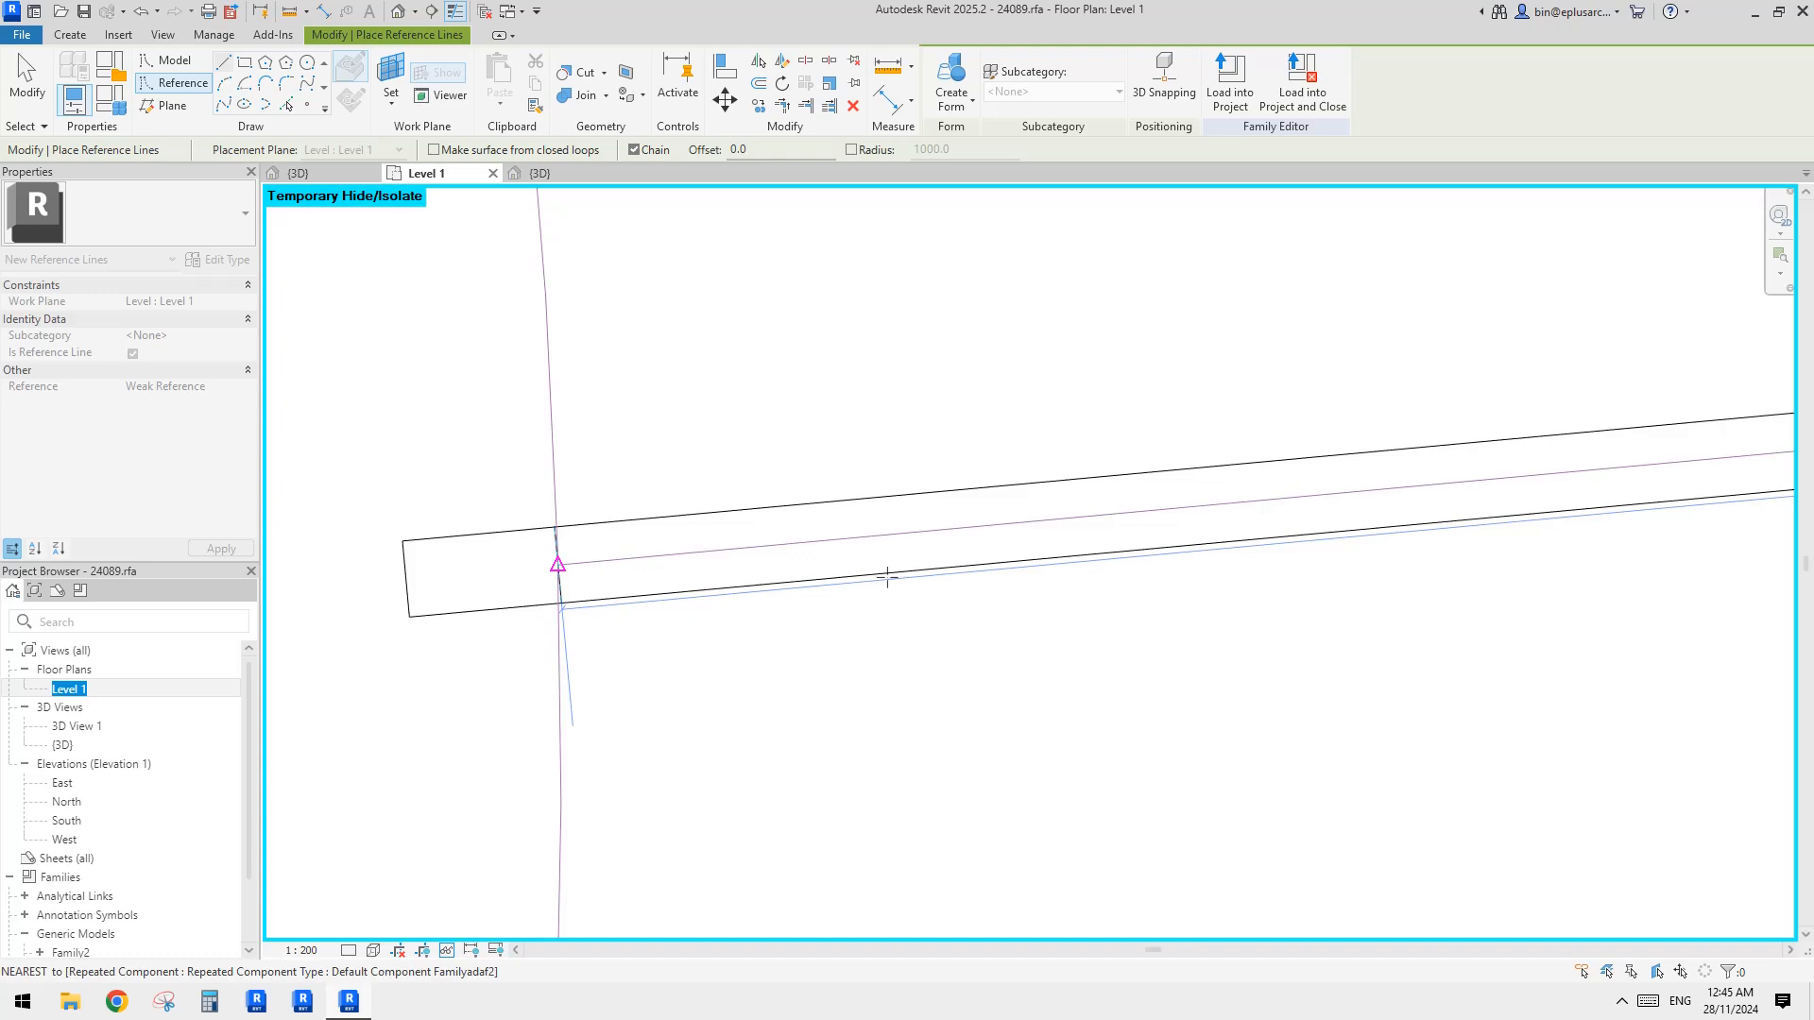
key("Escape")
key("Escape")
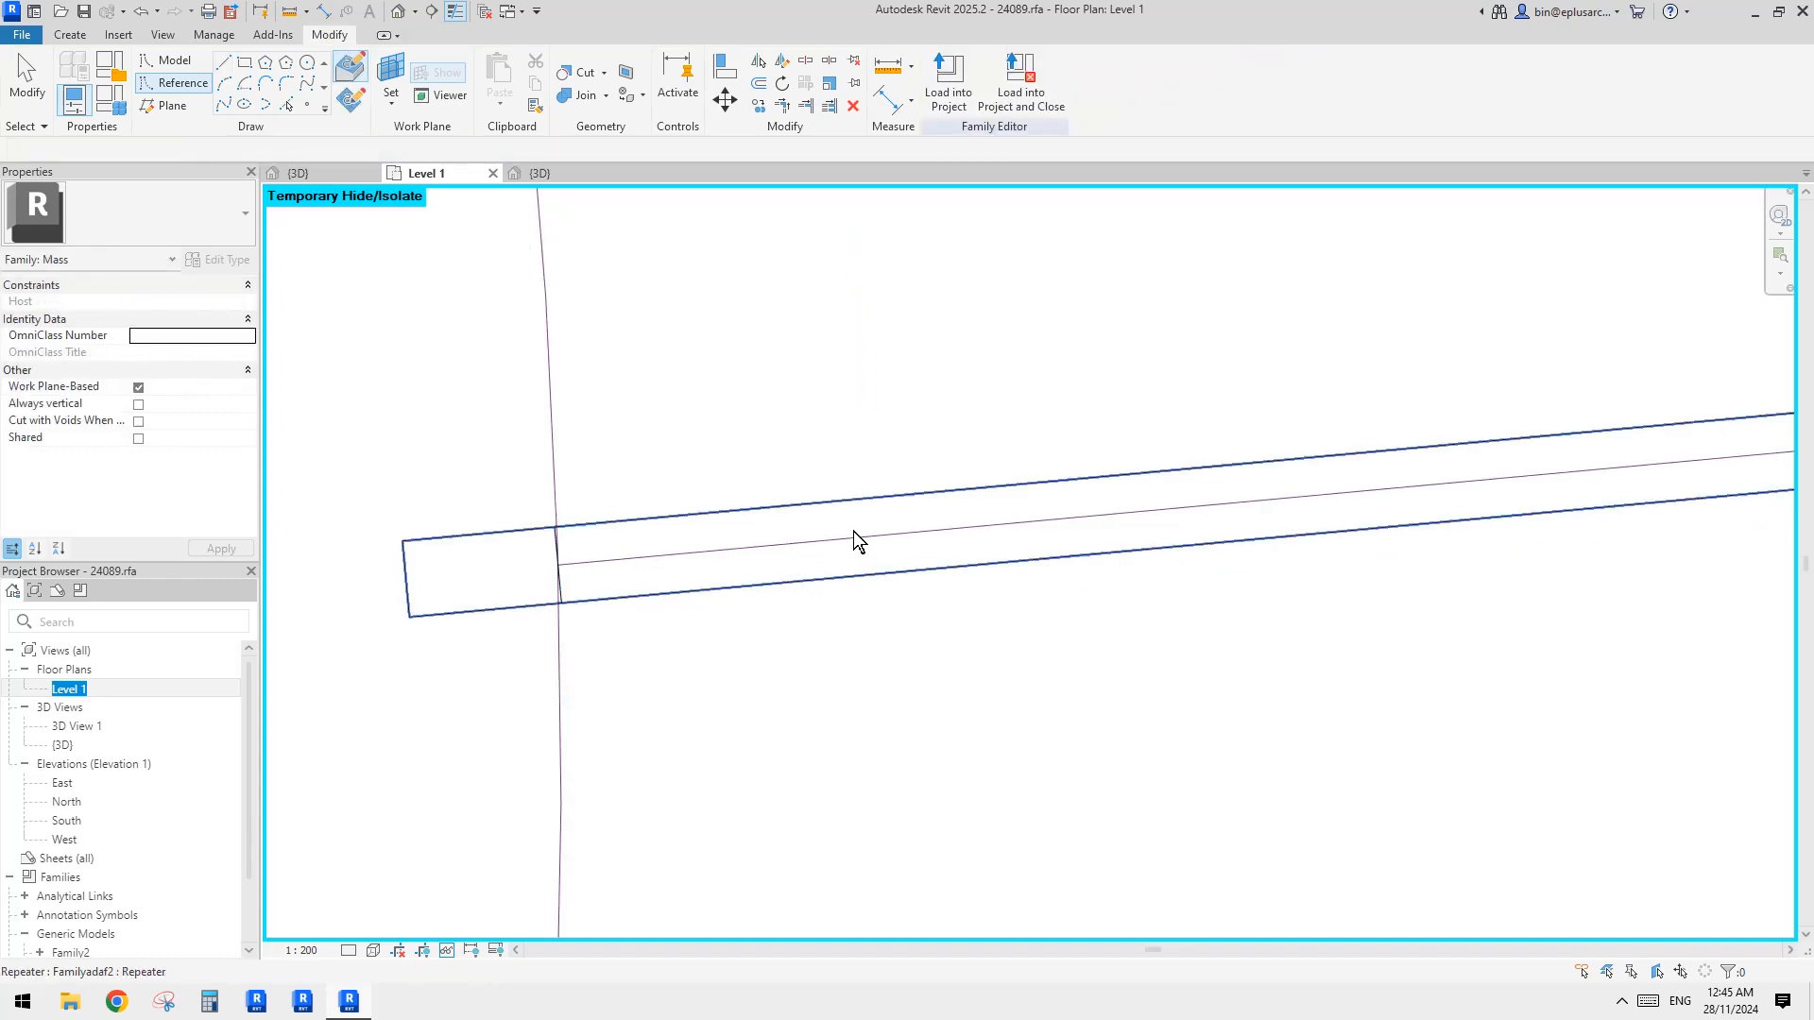
left_click(910, 536)
key("Escape")
scroll(910, 544, "down", 6)
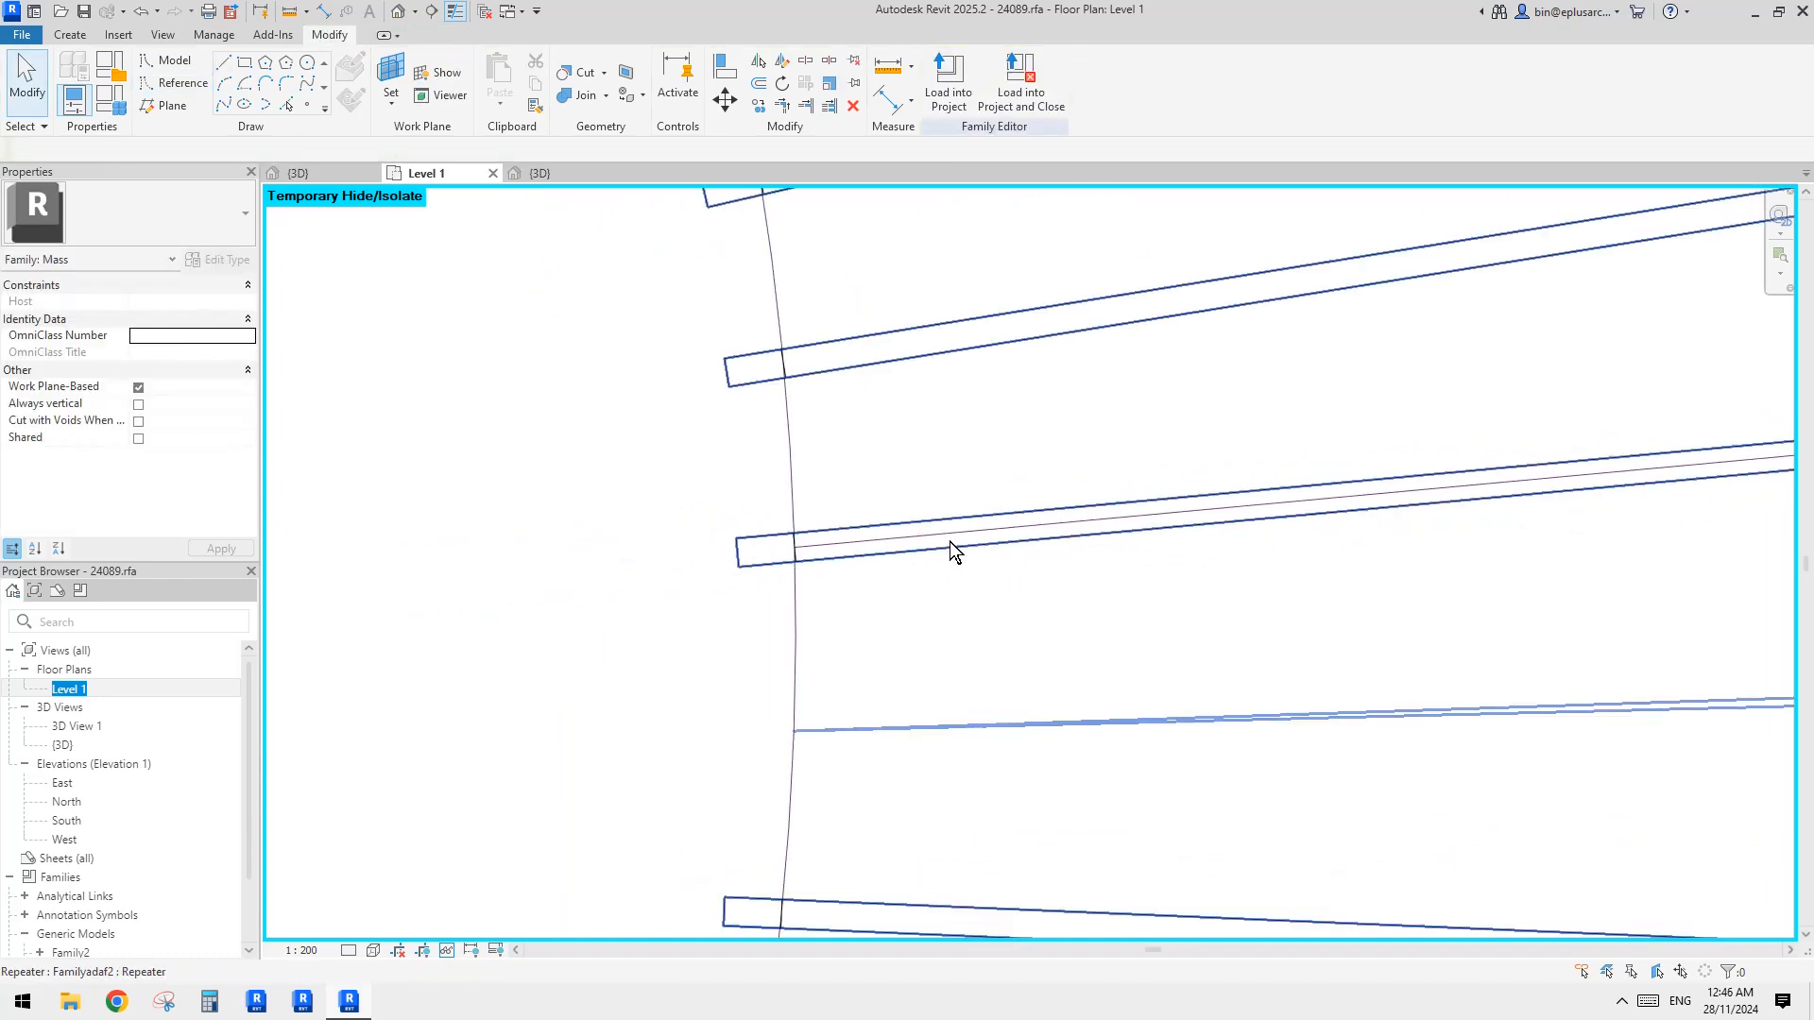
scroll(904, 581, "down", 5)
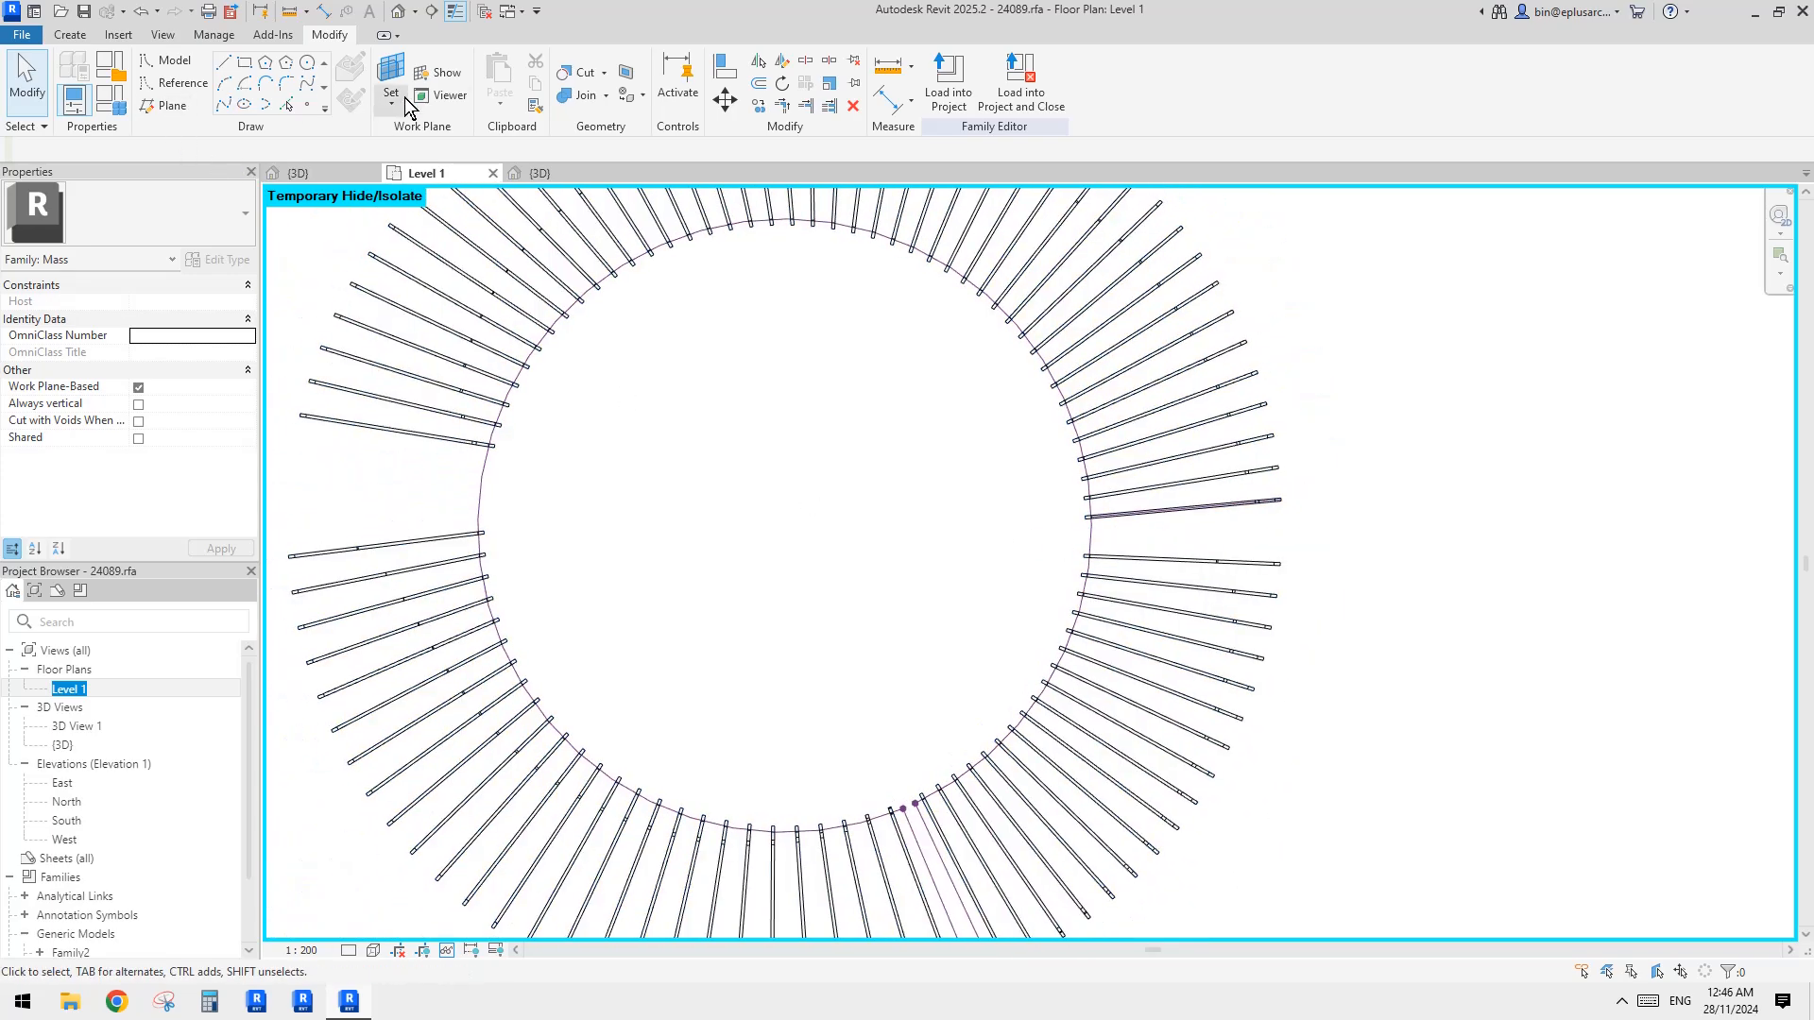
middle_click_drag(628, 227, 617, 235)
left_click(811, 103)
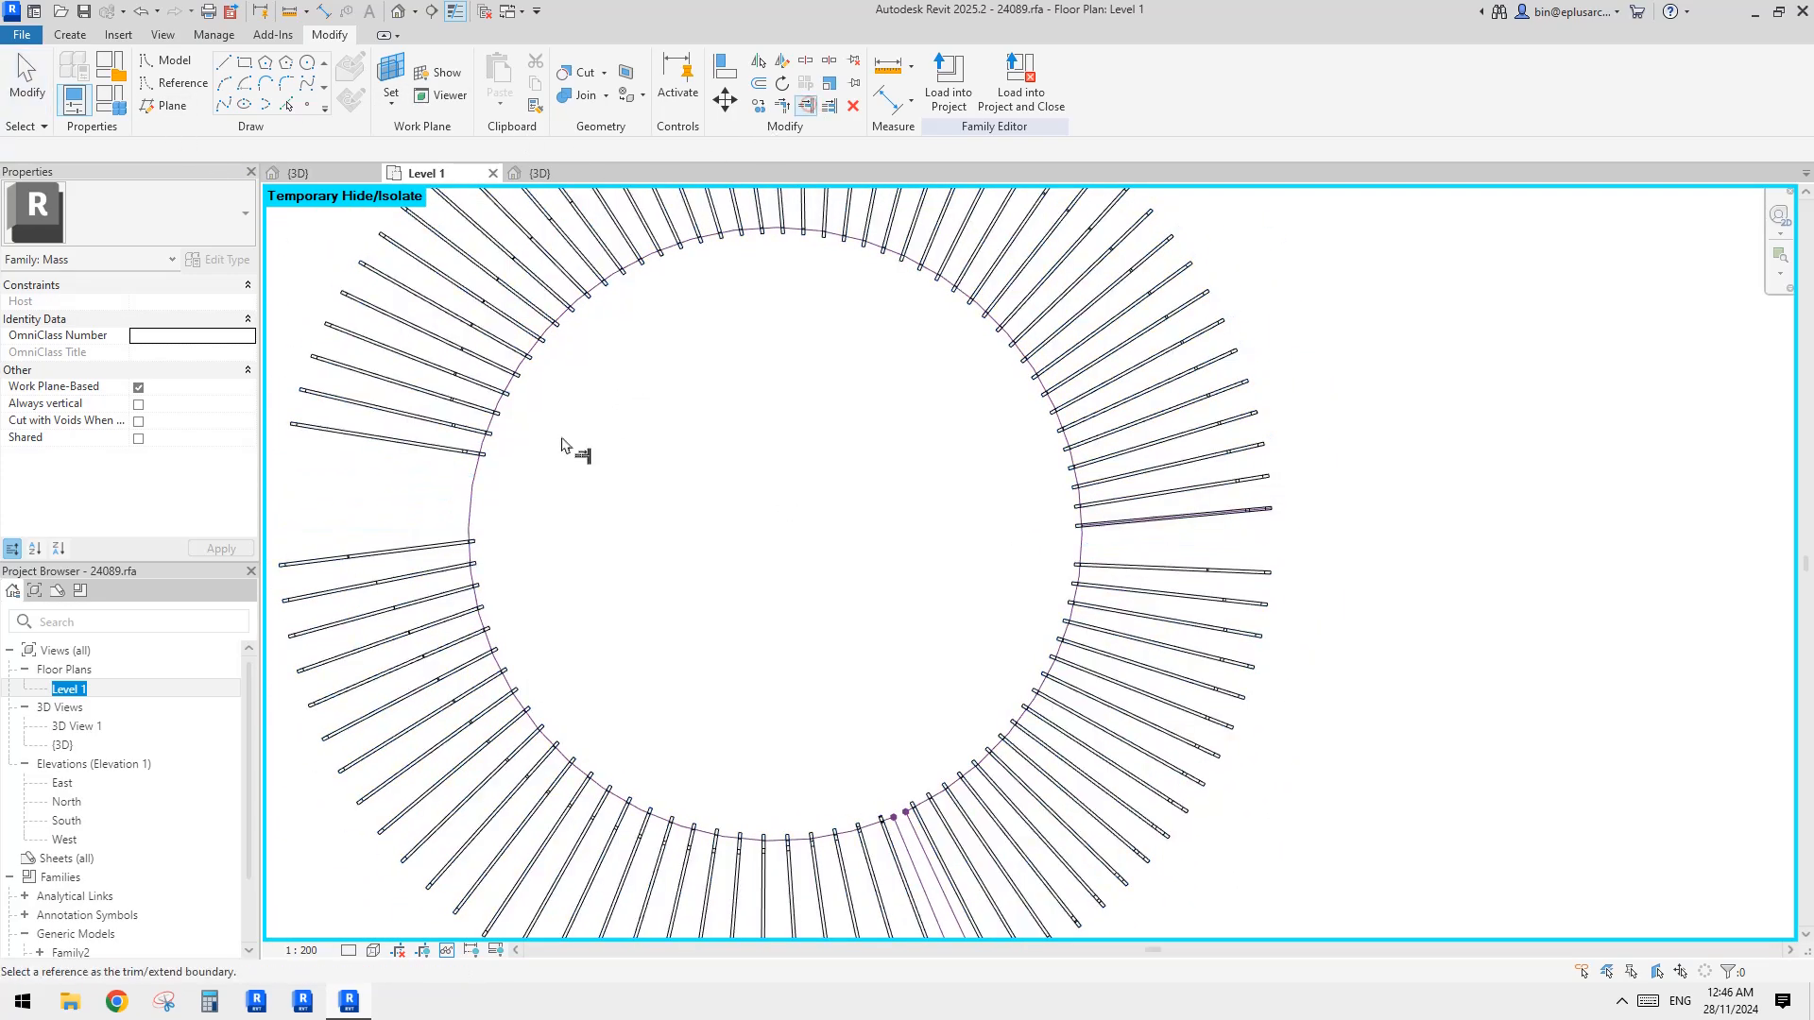
left_click(471, 485)
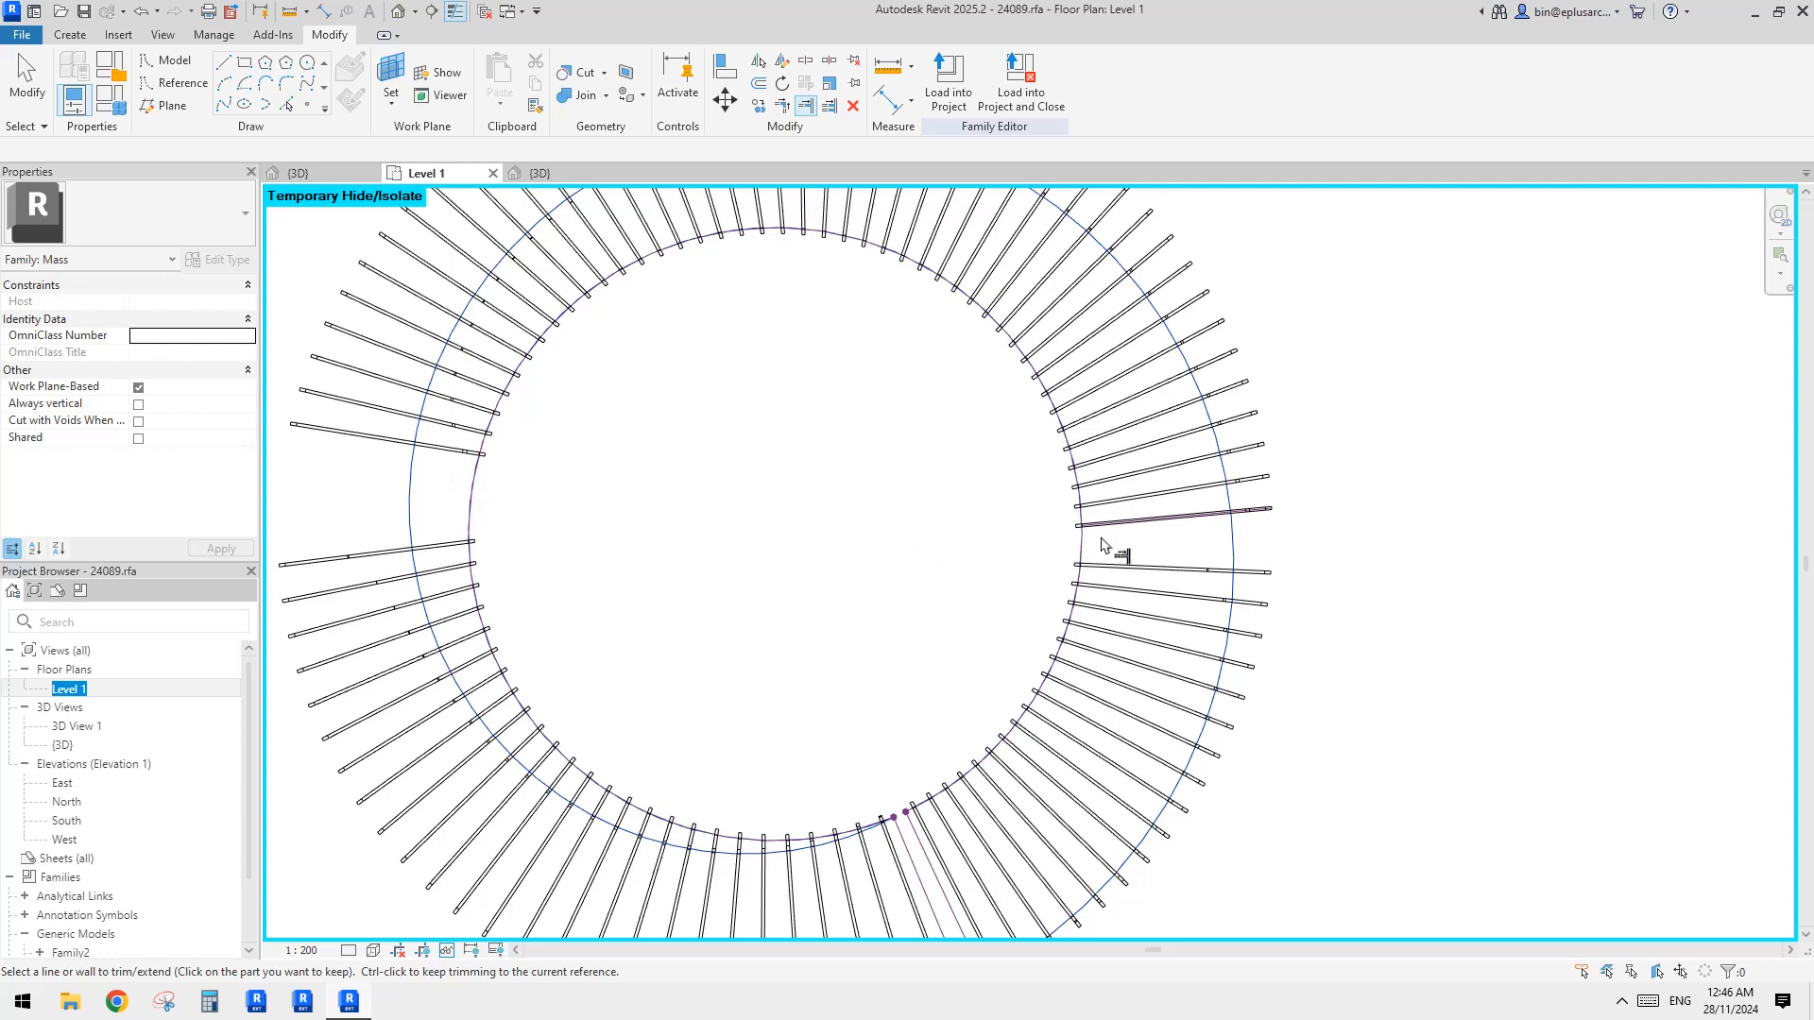
key("Escape")
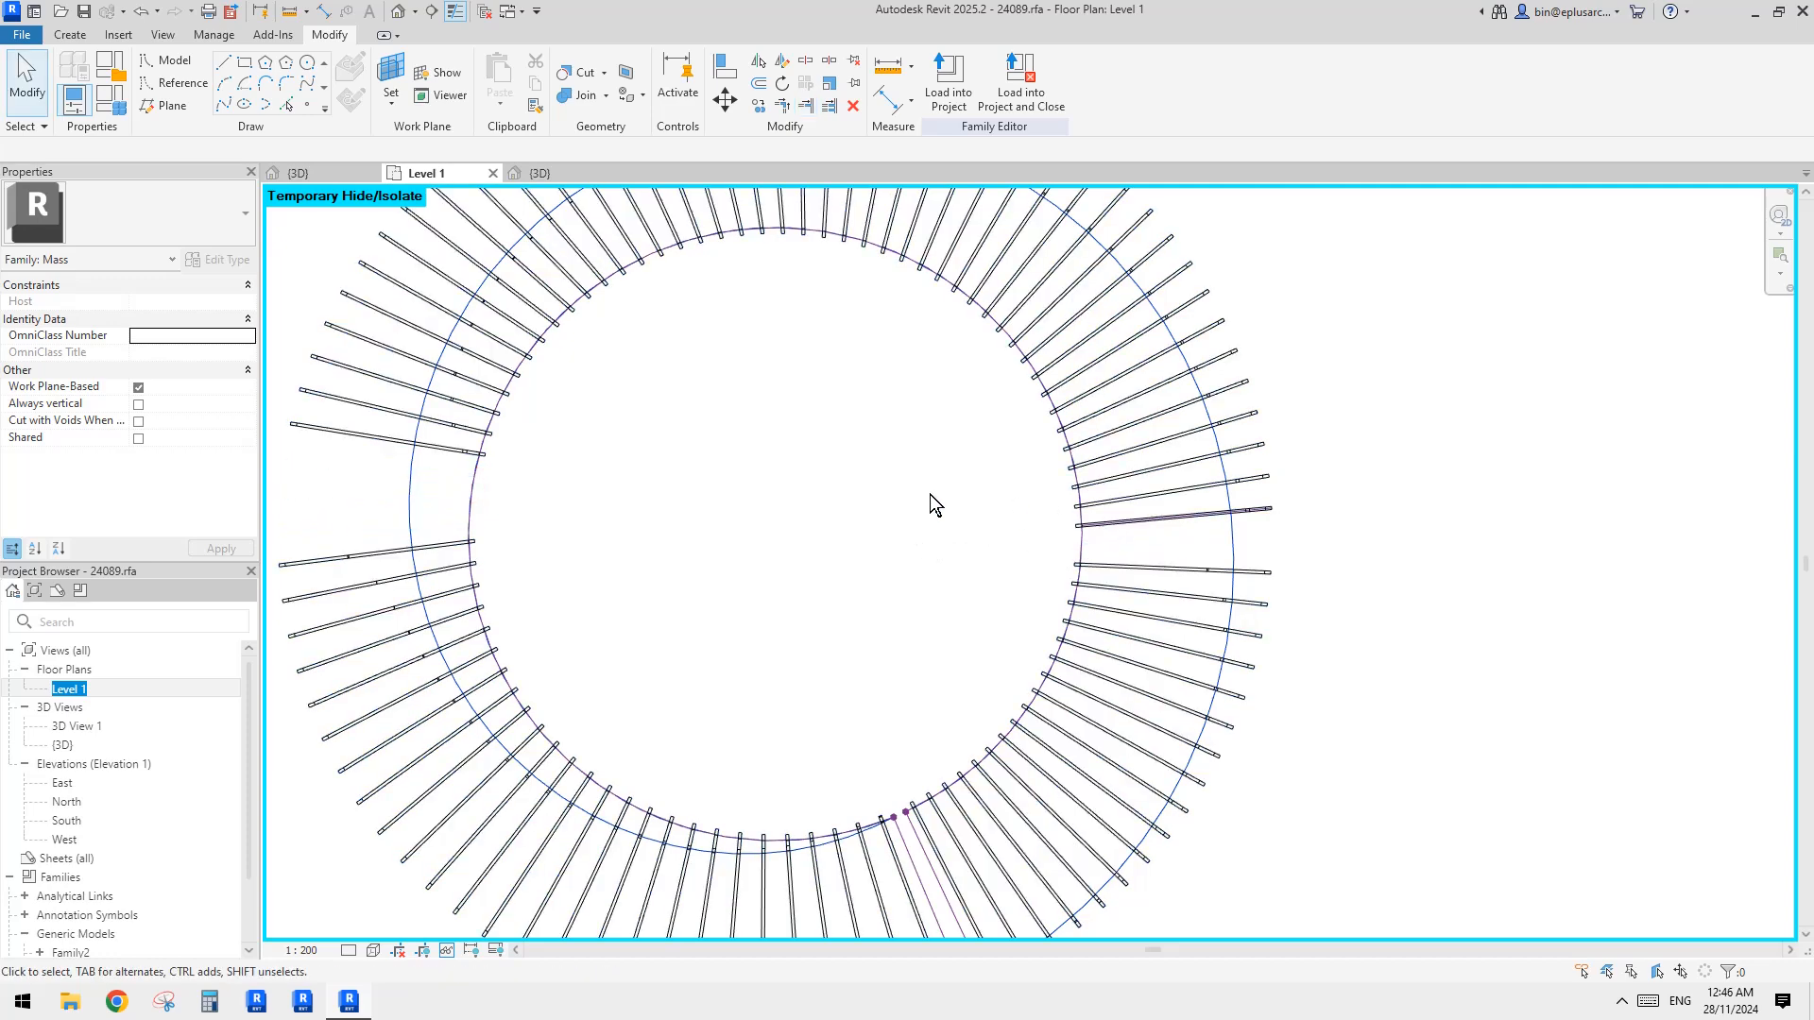
Draw a model line about 9000 mm long inside the ring, perpendicular to the frame's reference line, and trim both lines to a corner
left_click(170, 60)
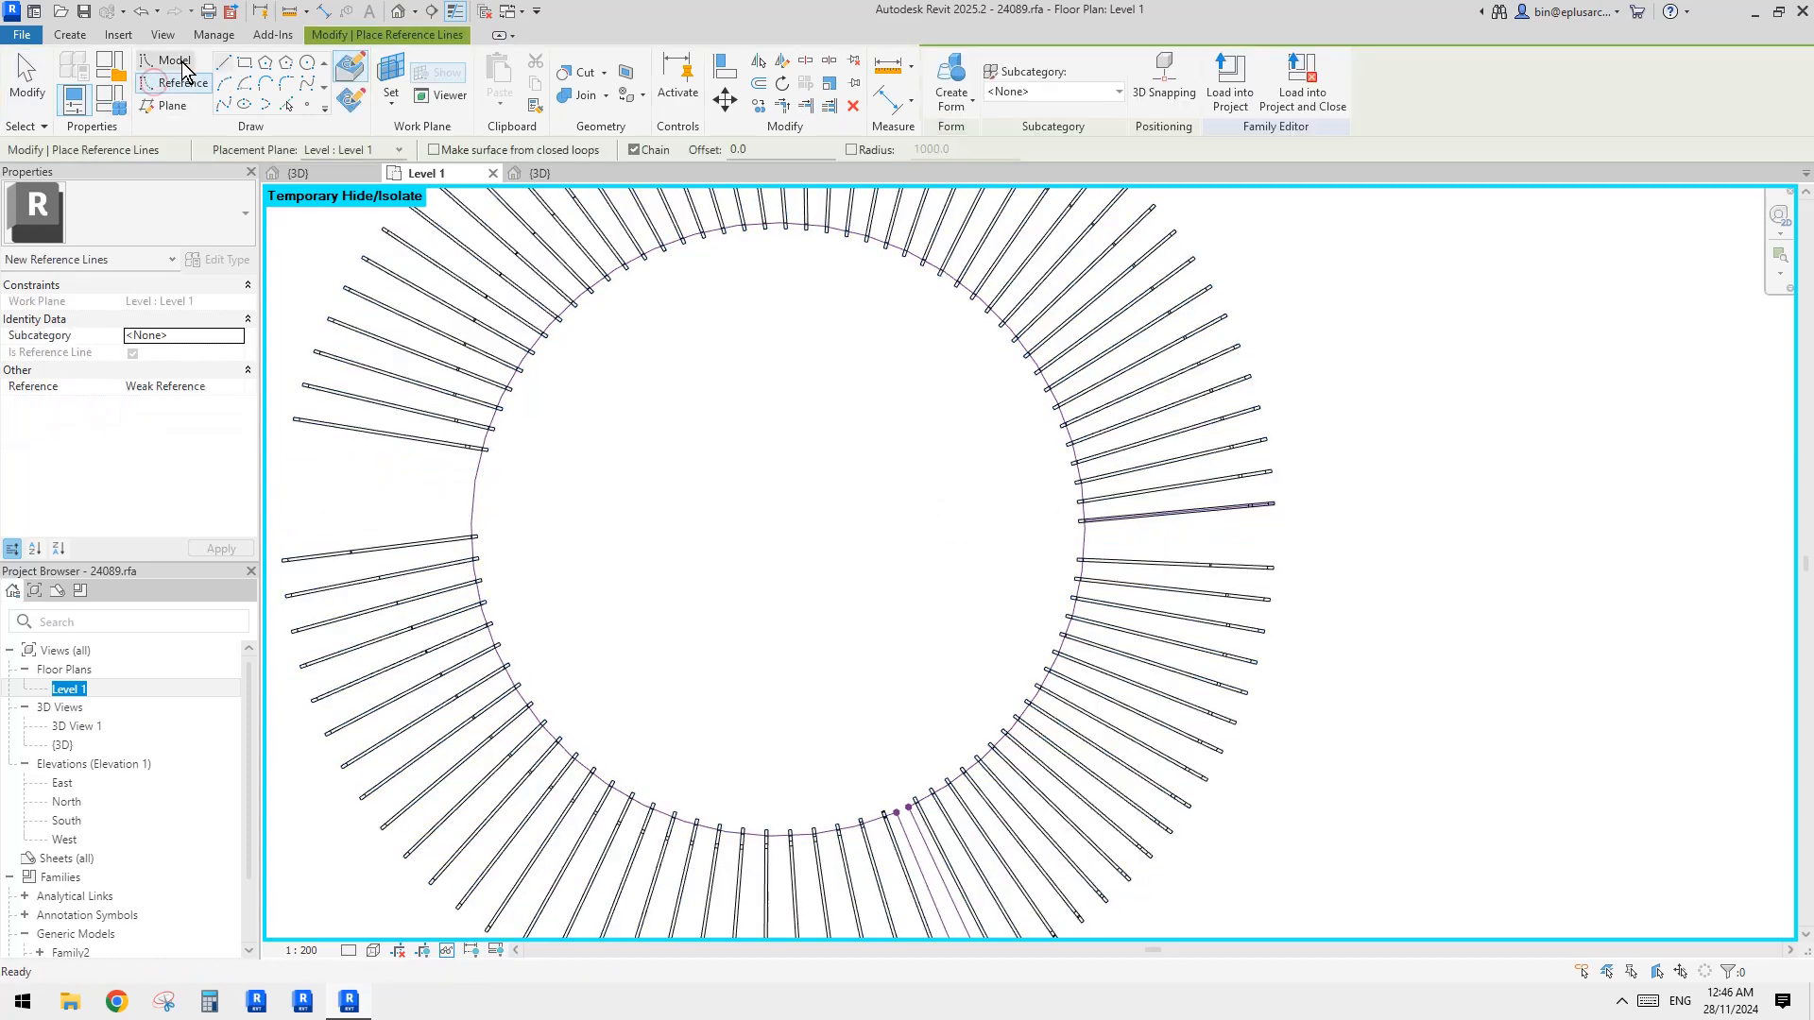
left_click(619, 455)
left_click(635, 636)
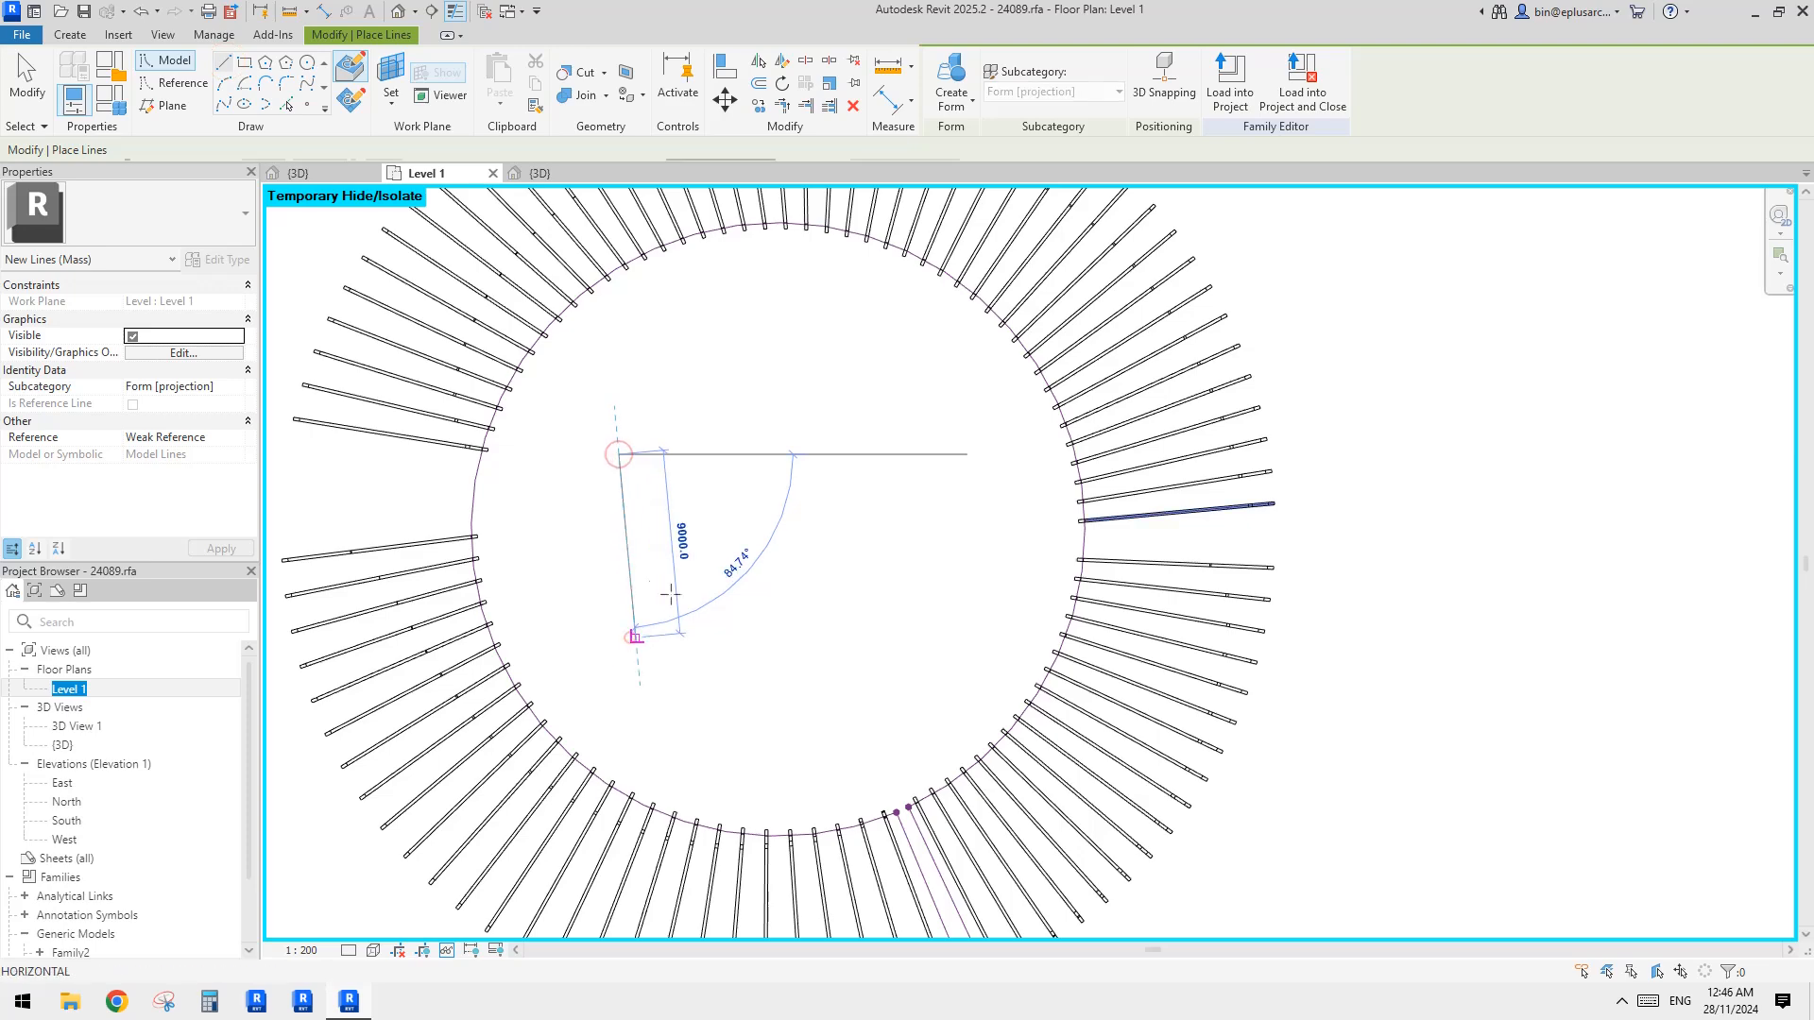
key("t")
key("r")
left_click(623, 508)
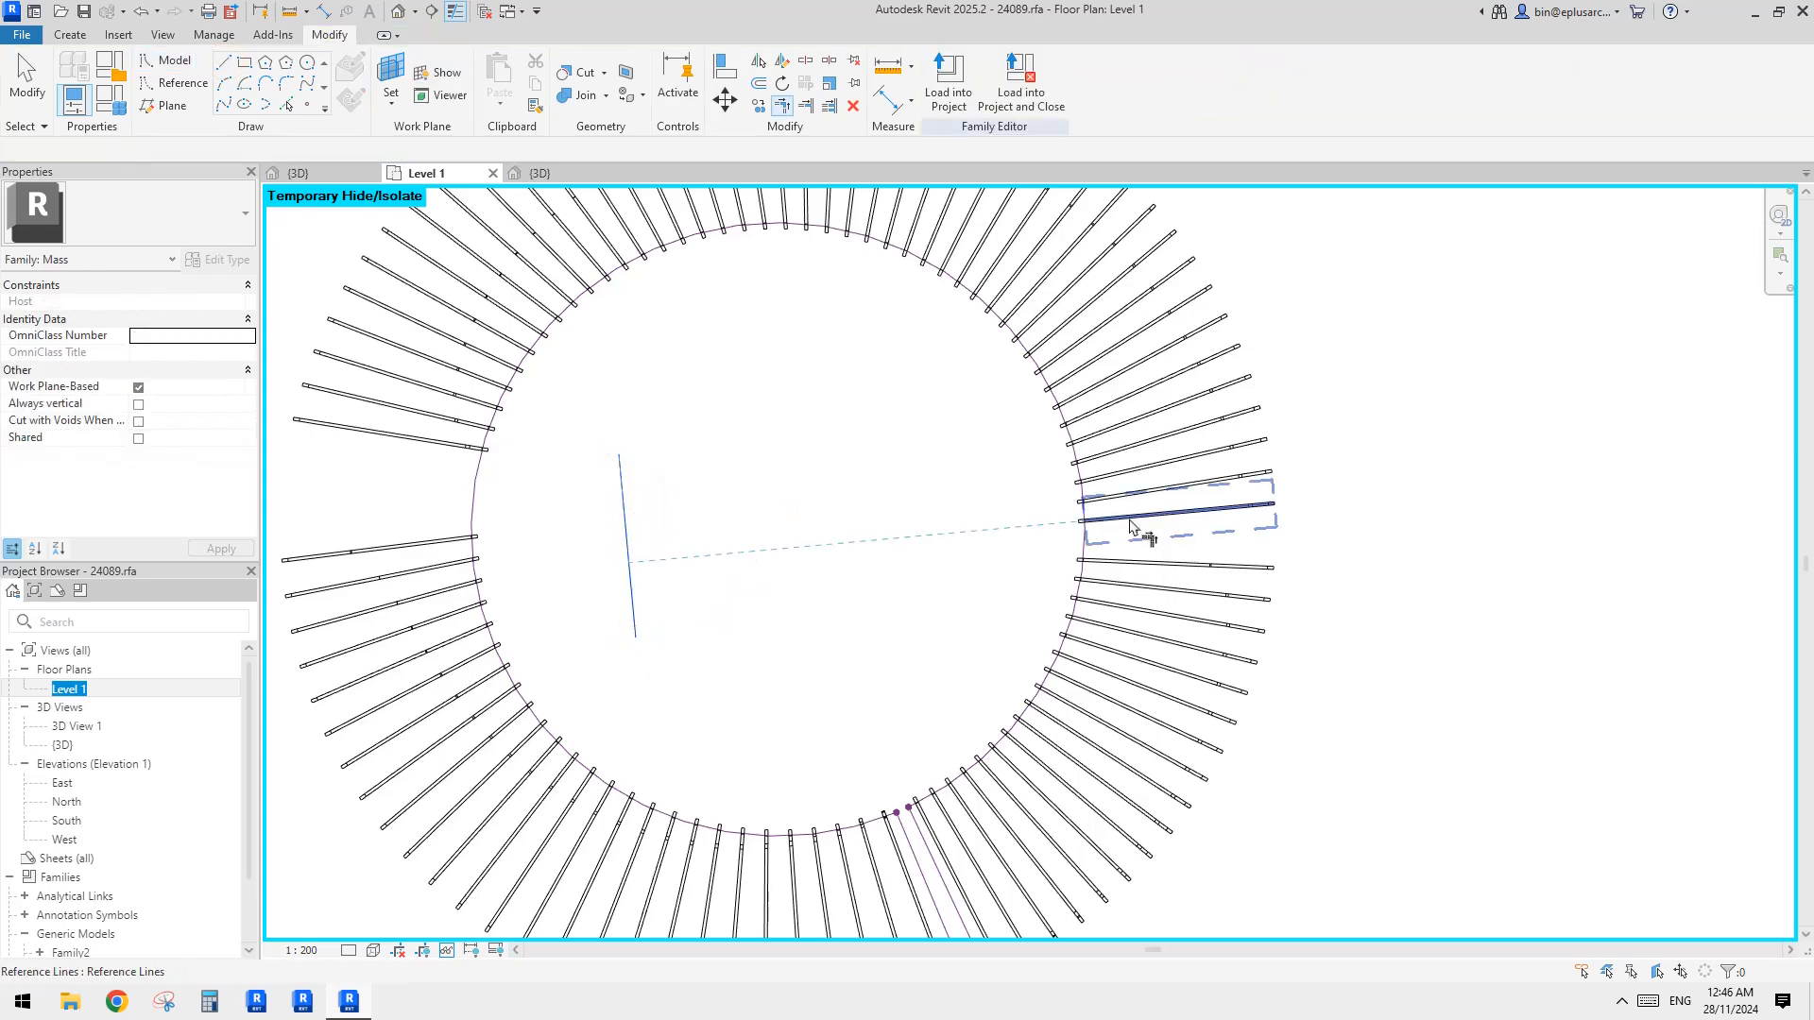
left_click(1131, 526)
key("Escape")
key("Escape")
scroll(791, 585, "up", 1)
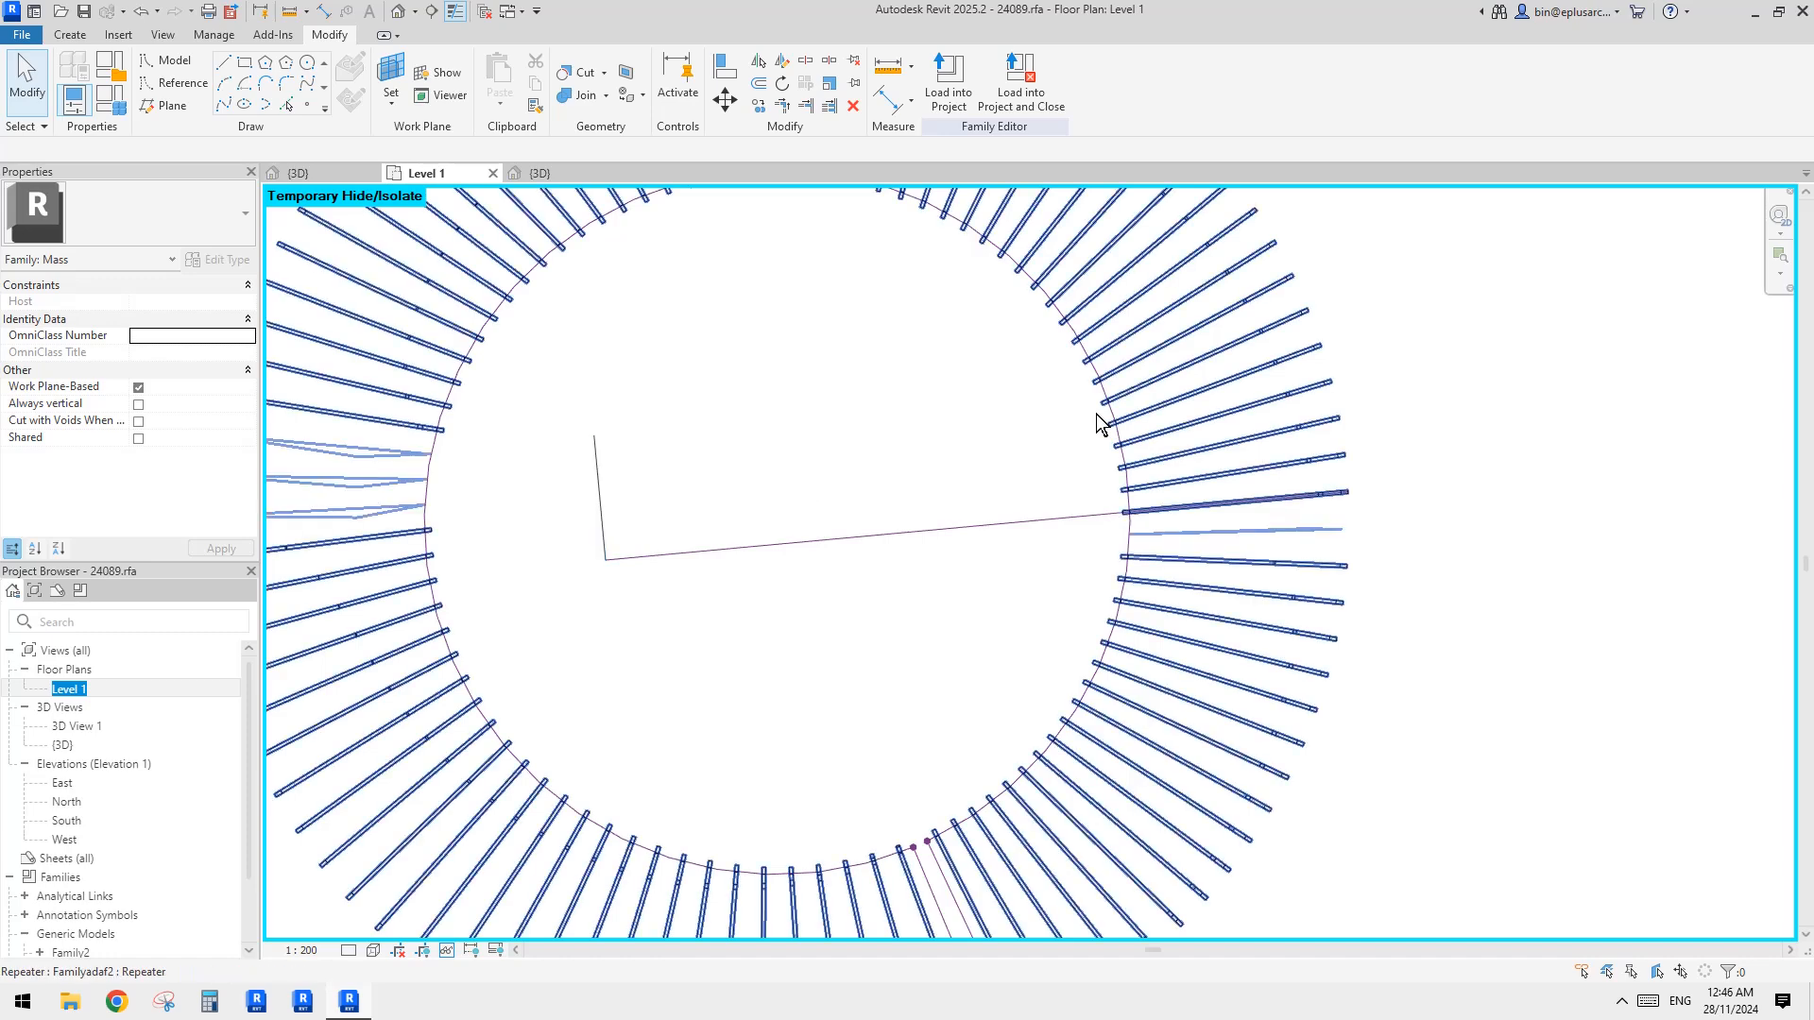
left_click(597, 485)
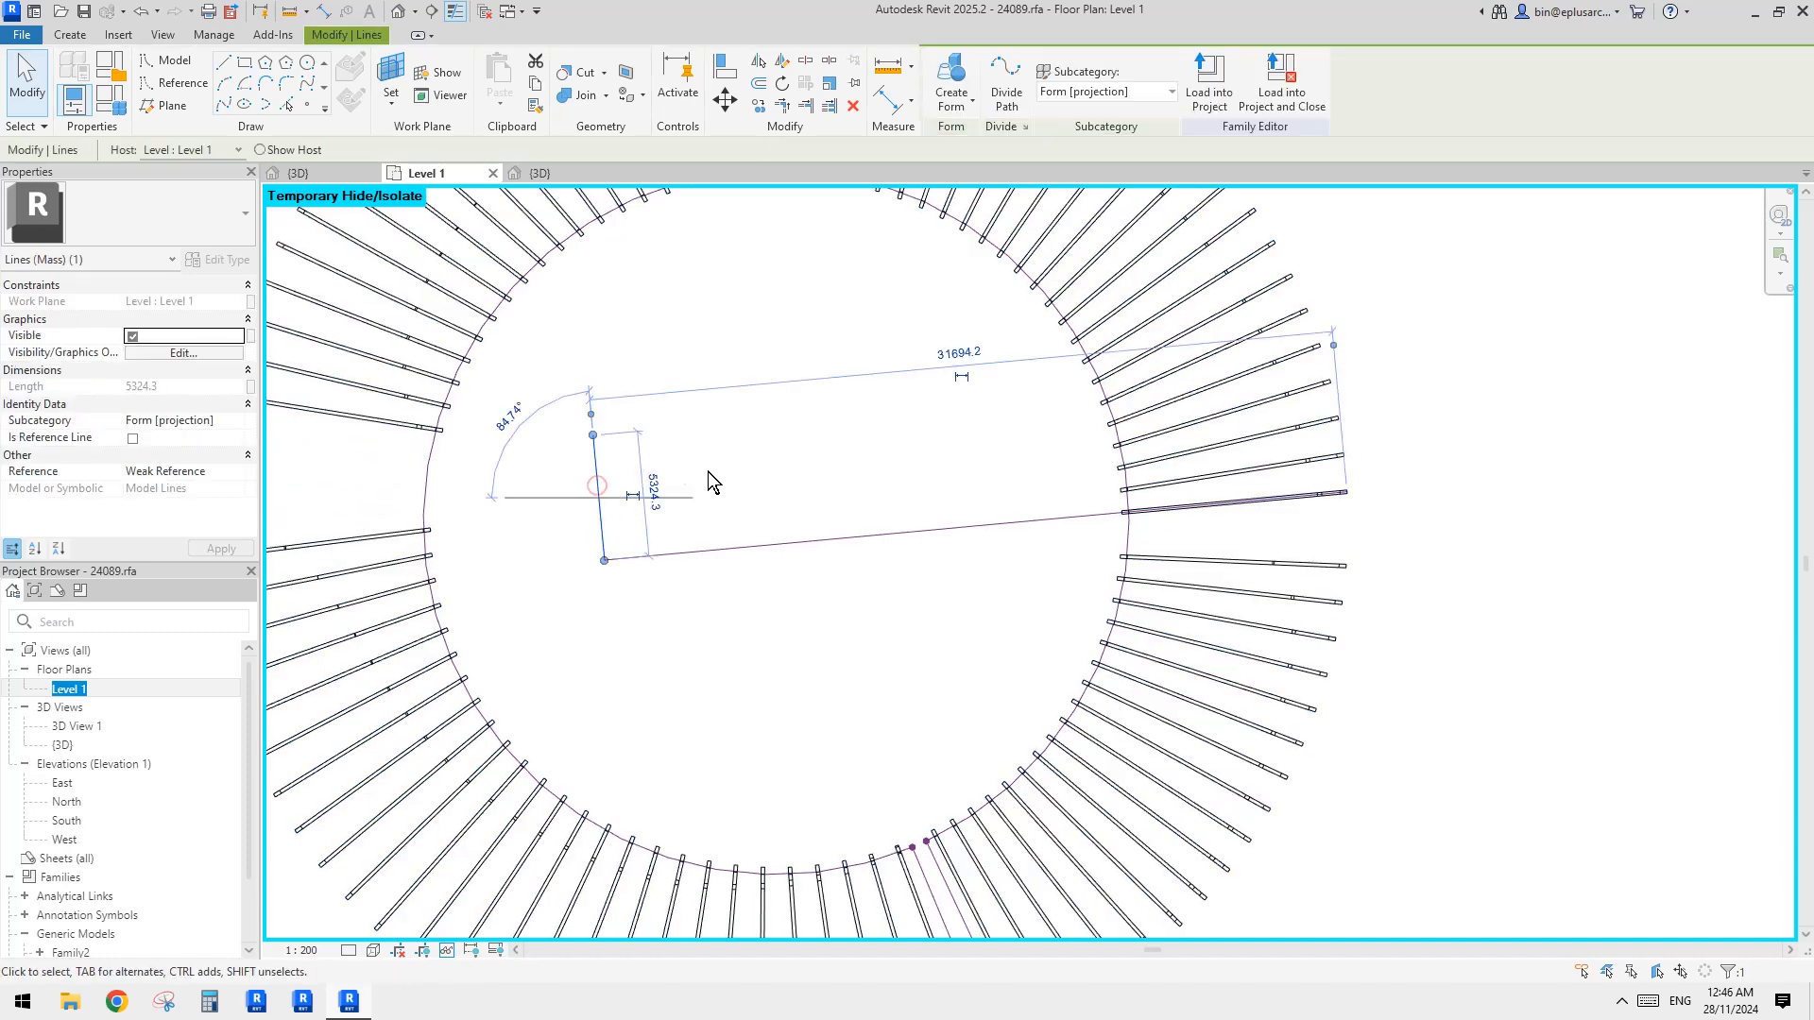
left_click(757, 461)
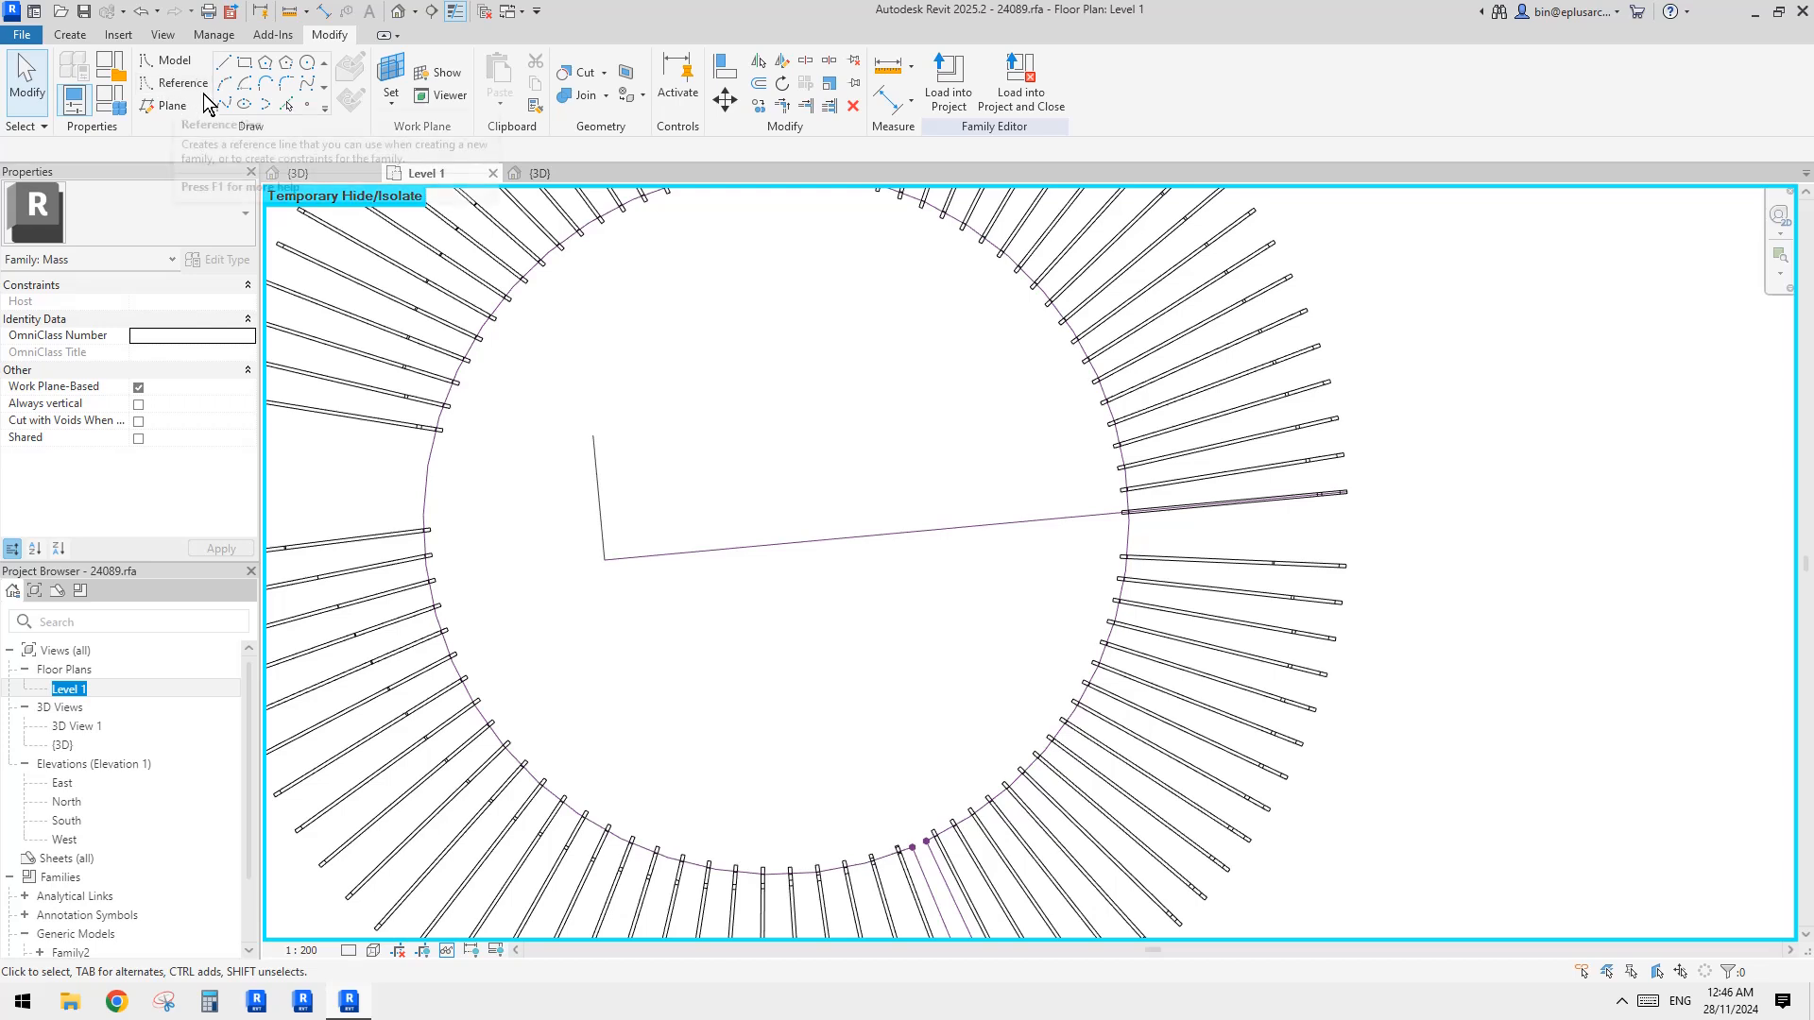
Draw a model line about 2100 mm long at 45° near the inner circle's centre
left_click(225, 63)
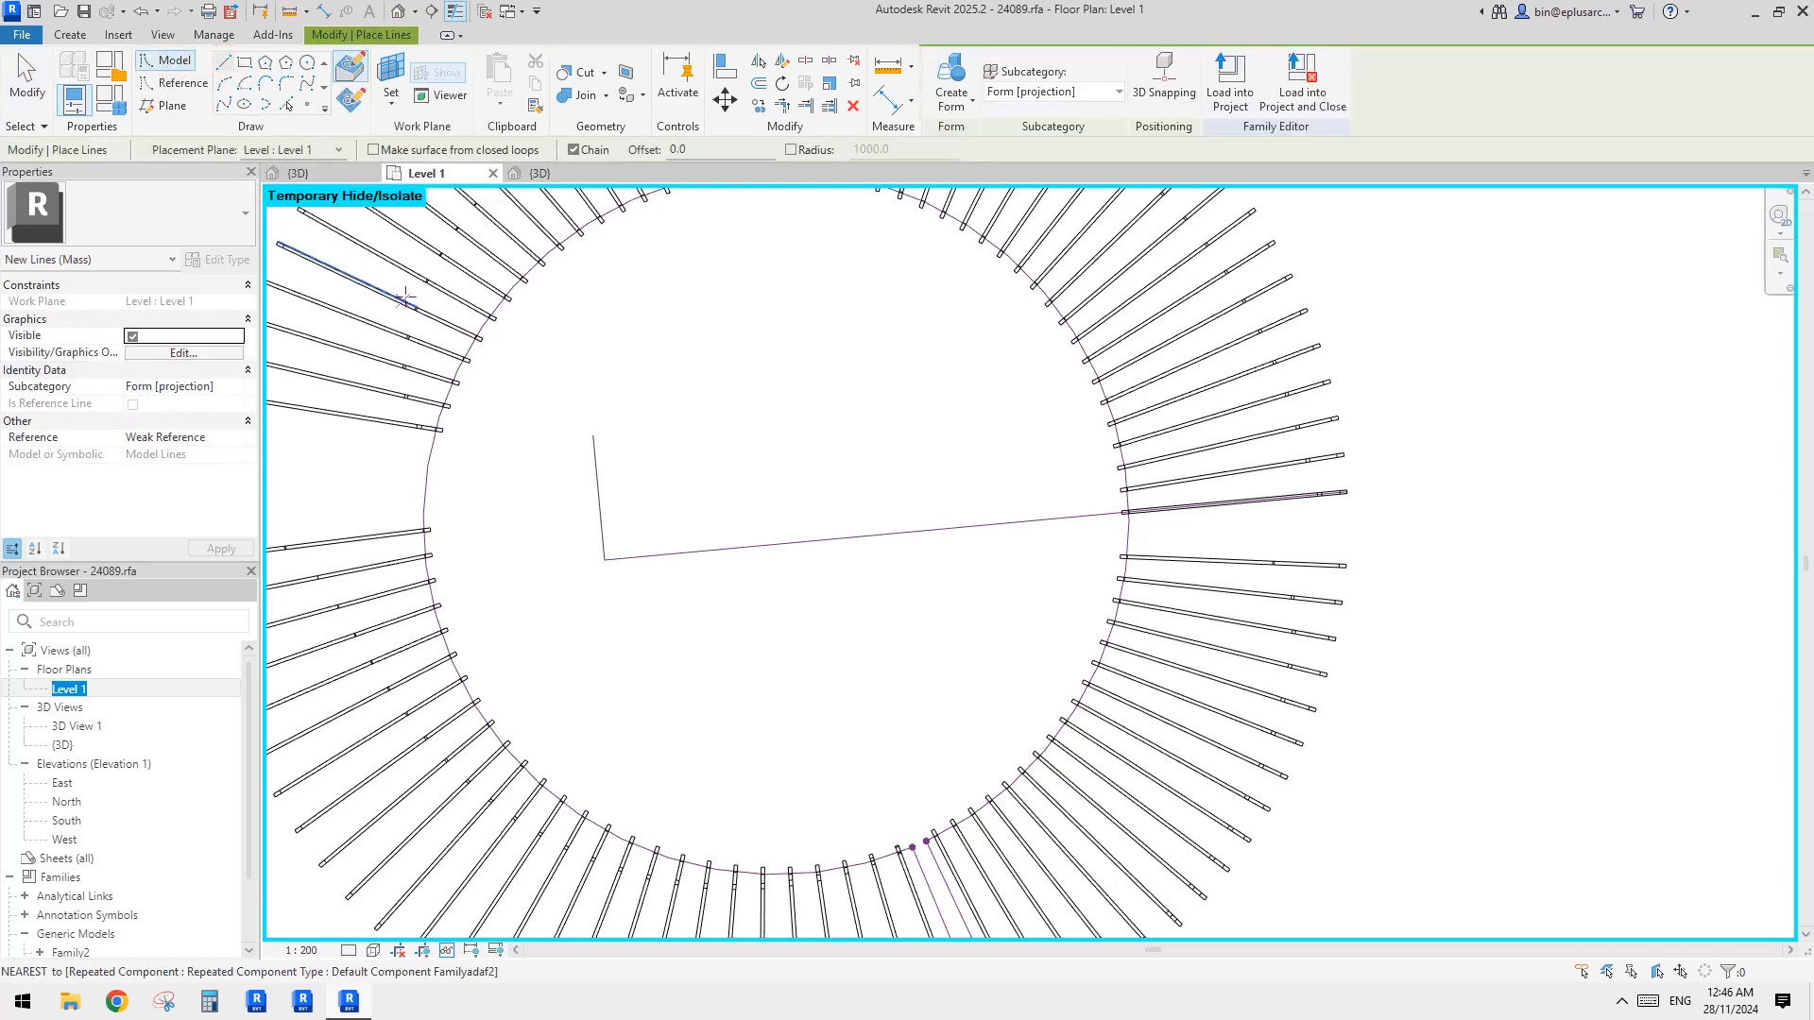
left_click(423, 472)
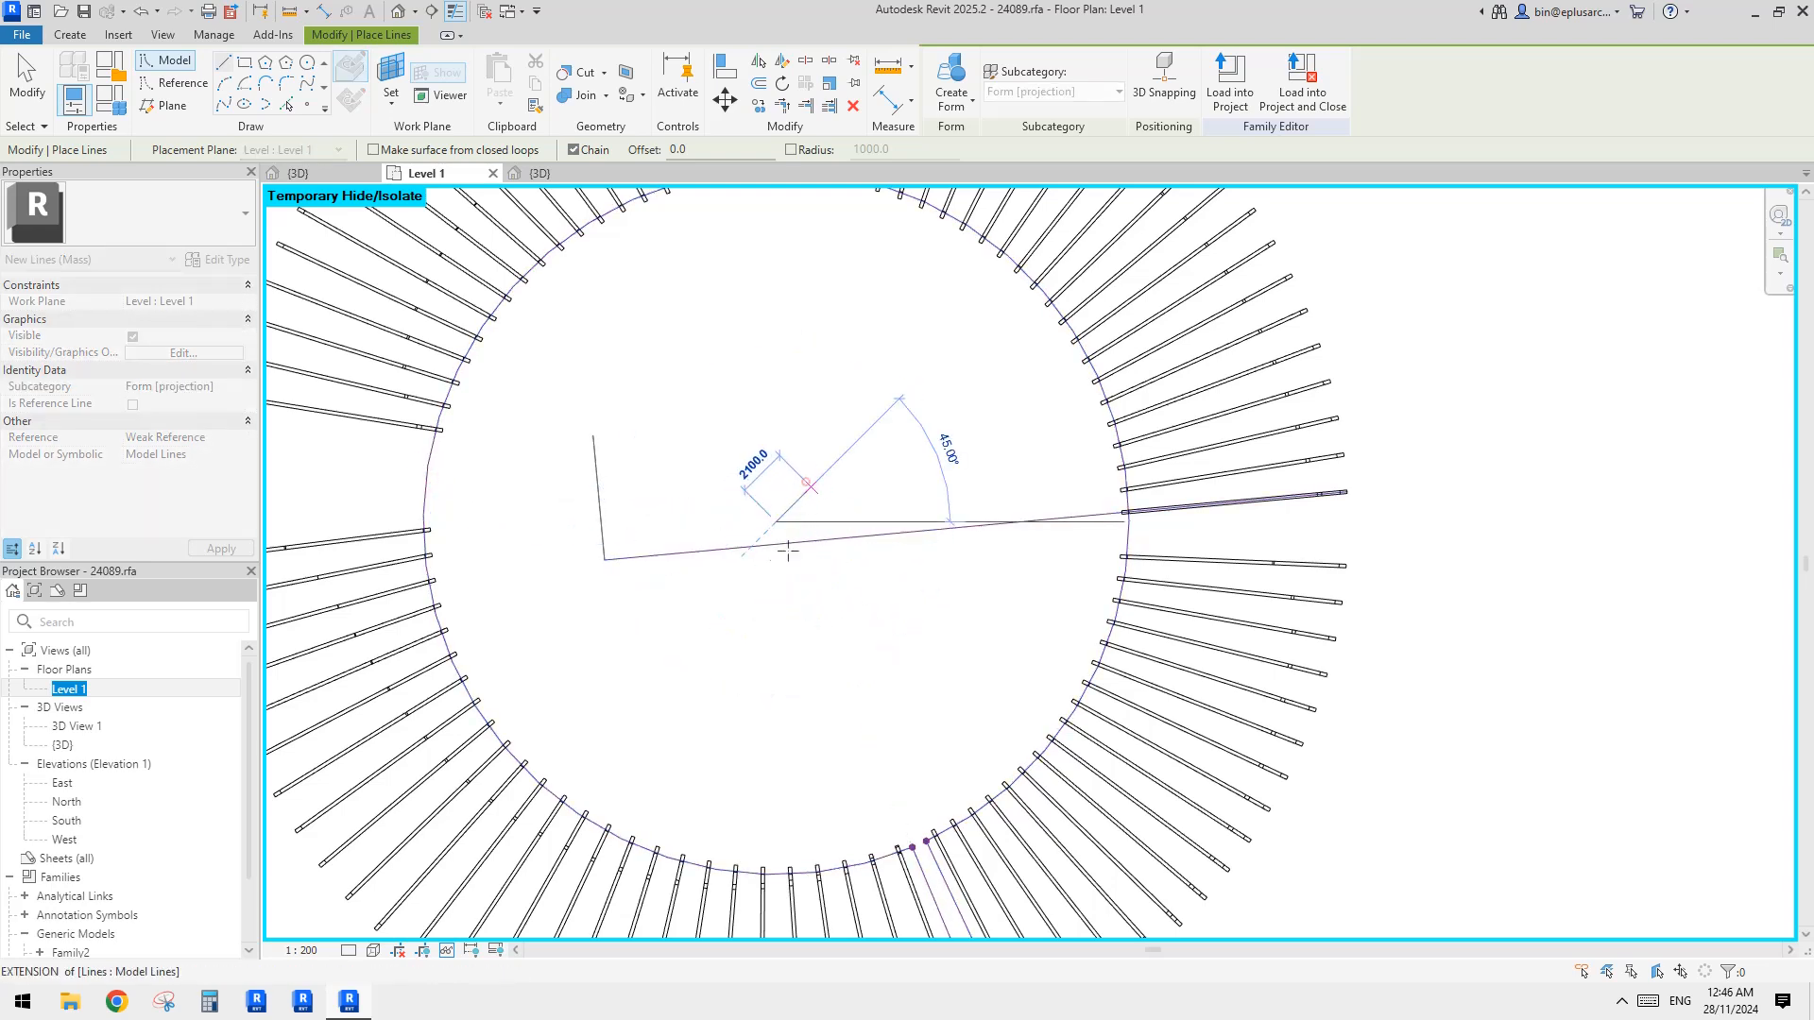
left_click(788, 552)
key("Escape")
key("Escape")
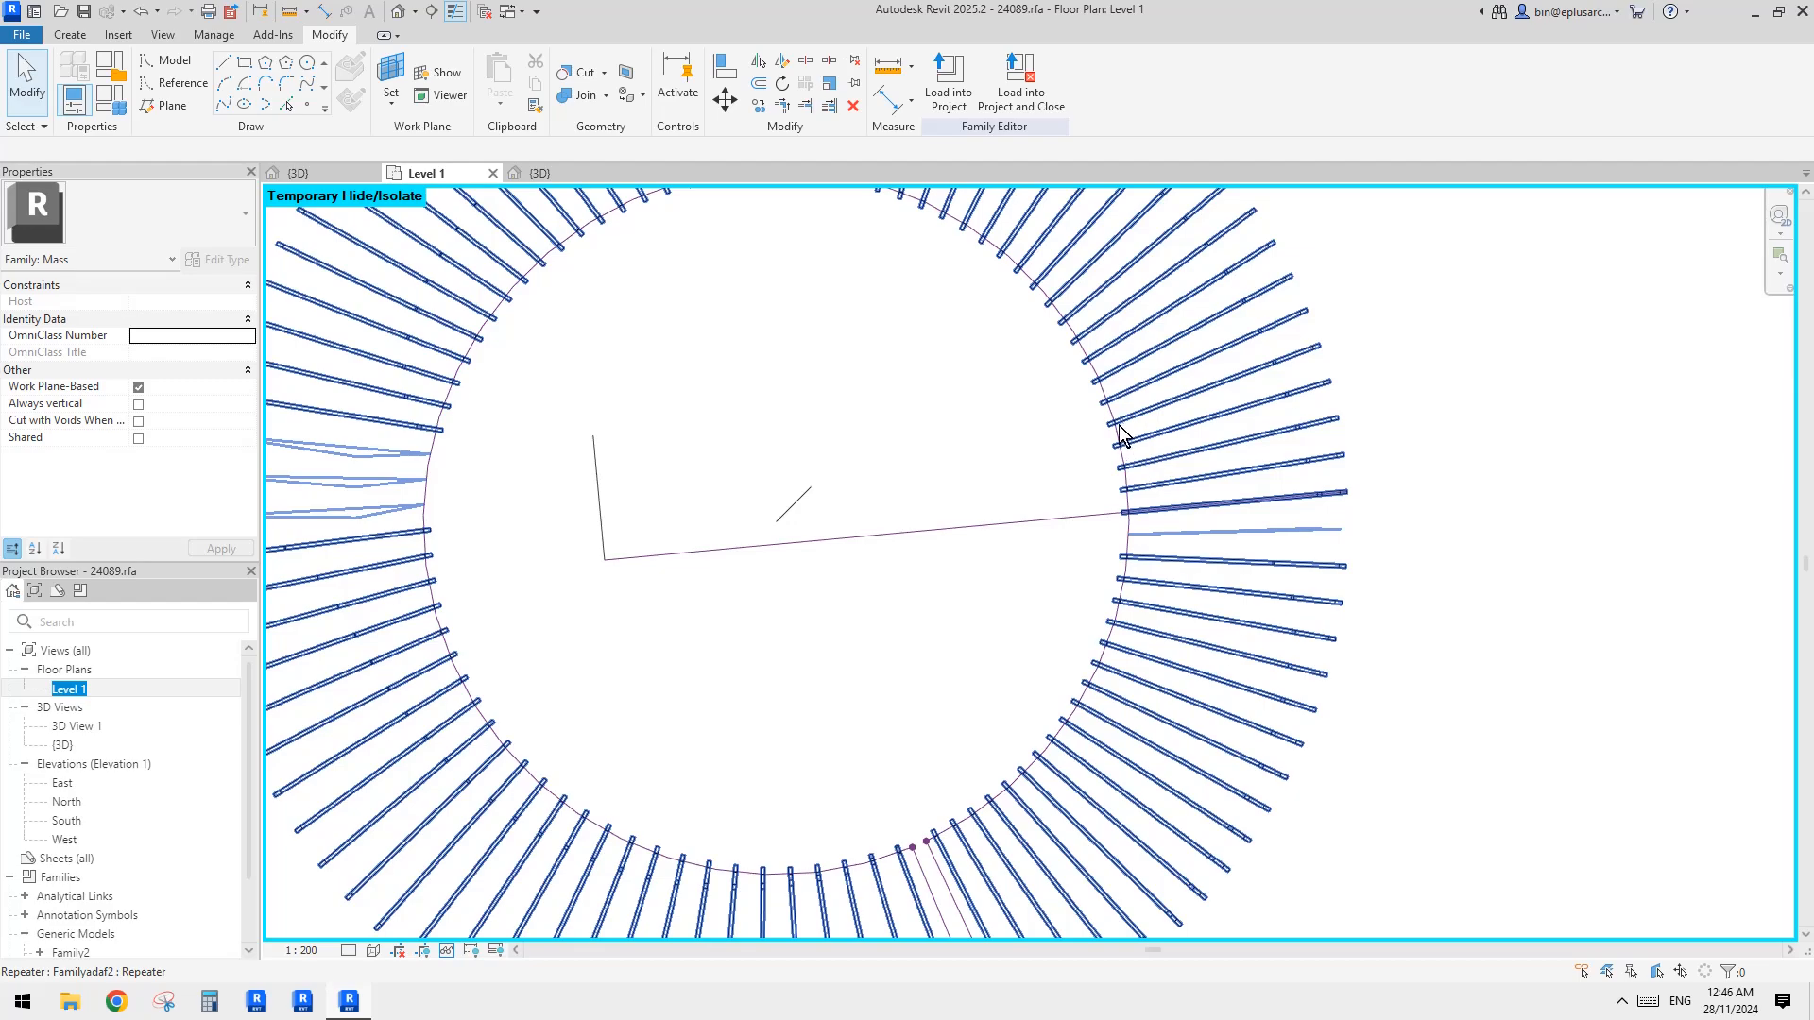
Examine how the extended frame centreline runs in relation to the centre of the Familyadaf2 ring
scroll(1121, 435, "down", 3)
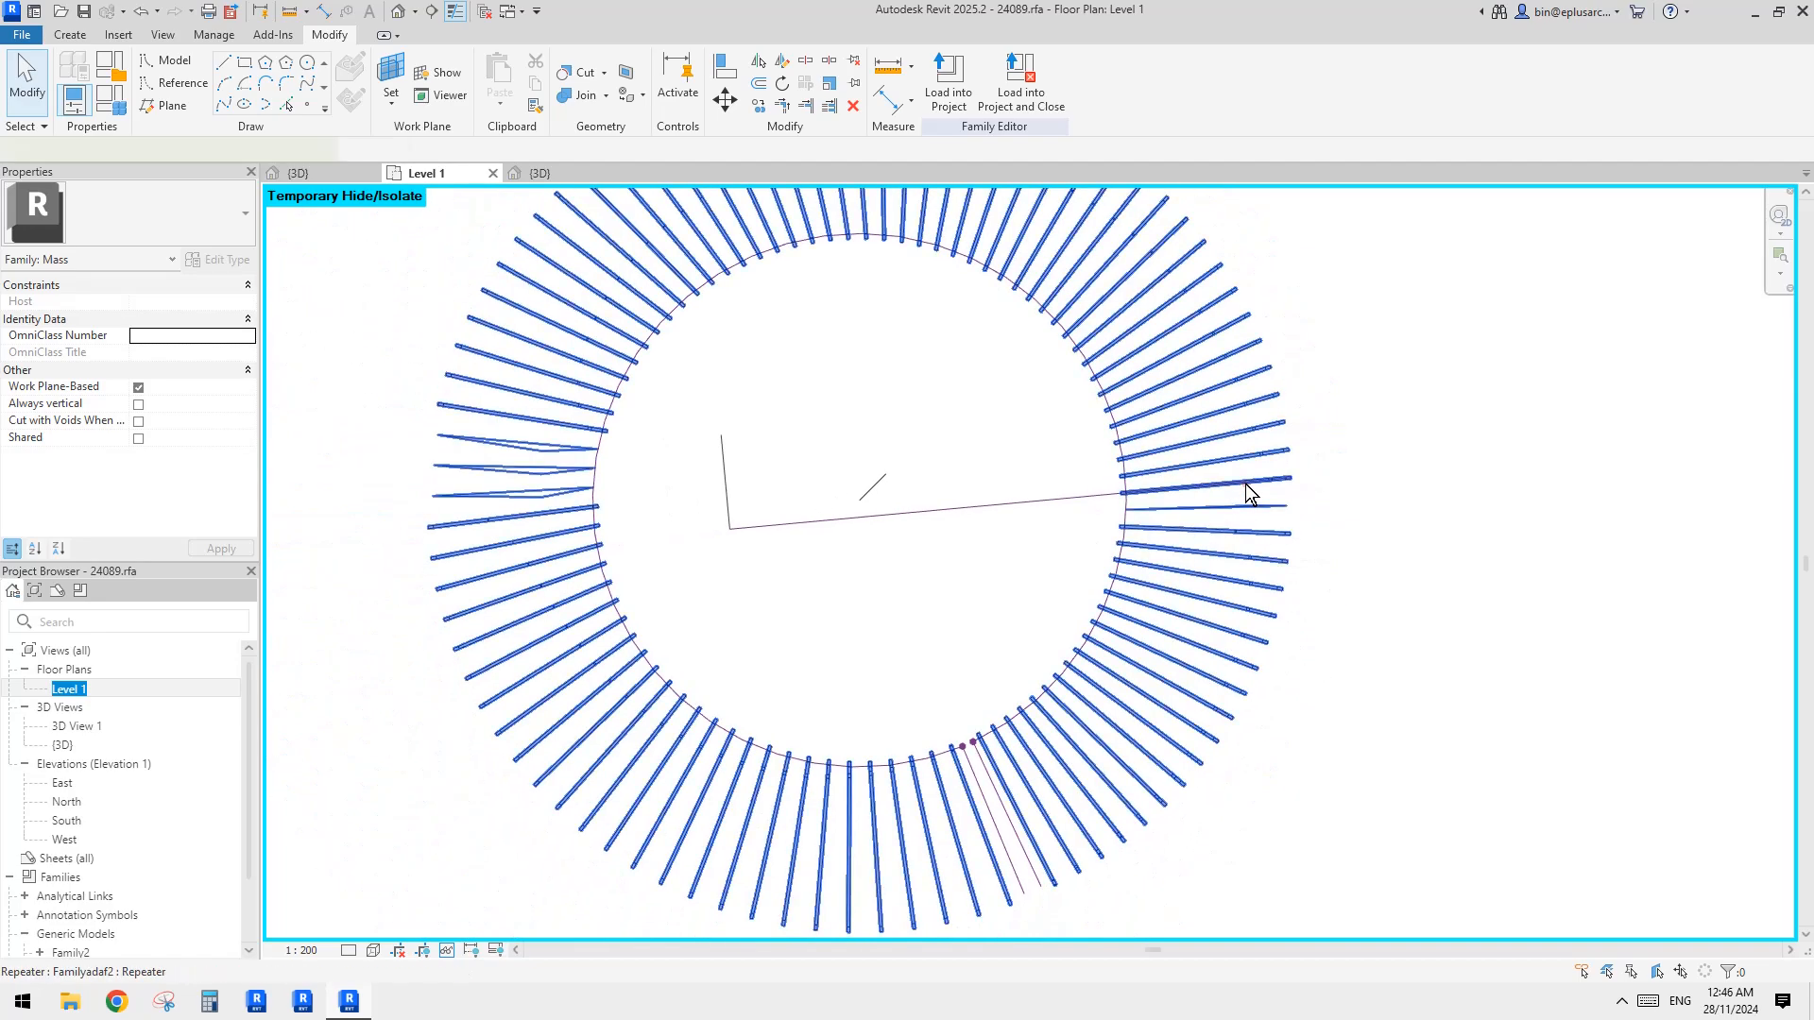
left_click(1245, 484)
scroll(1088, 421, "down", 1)
middle_click_drag(1089, 421, 1077, 457)
key("Escape")
middle_click_drag(1202, 401, 1193, 412)
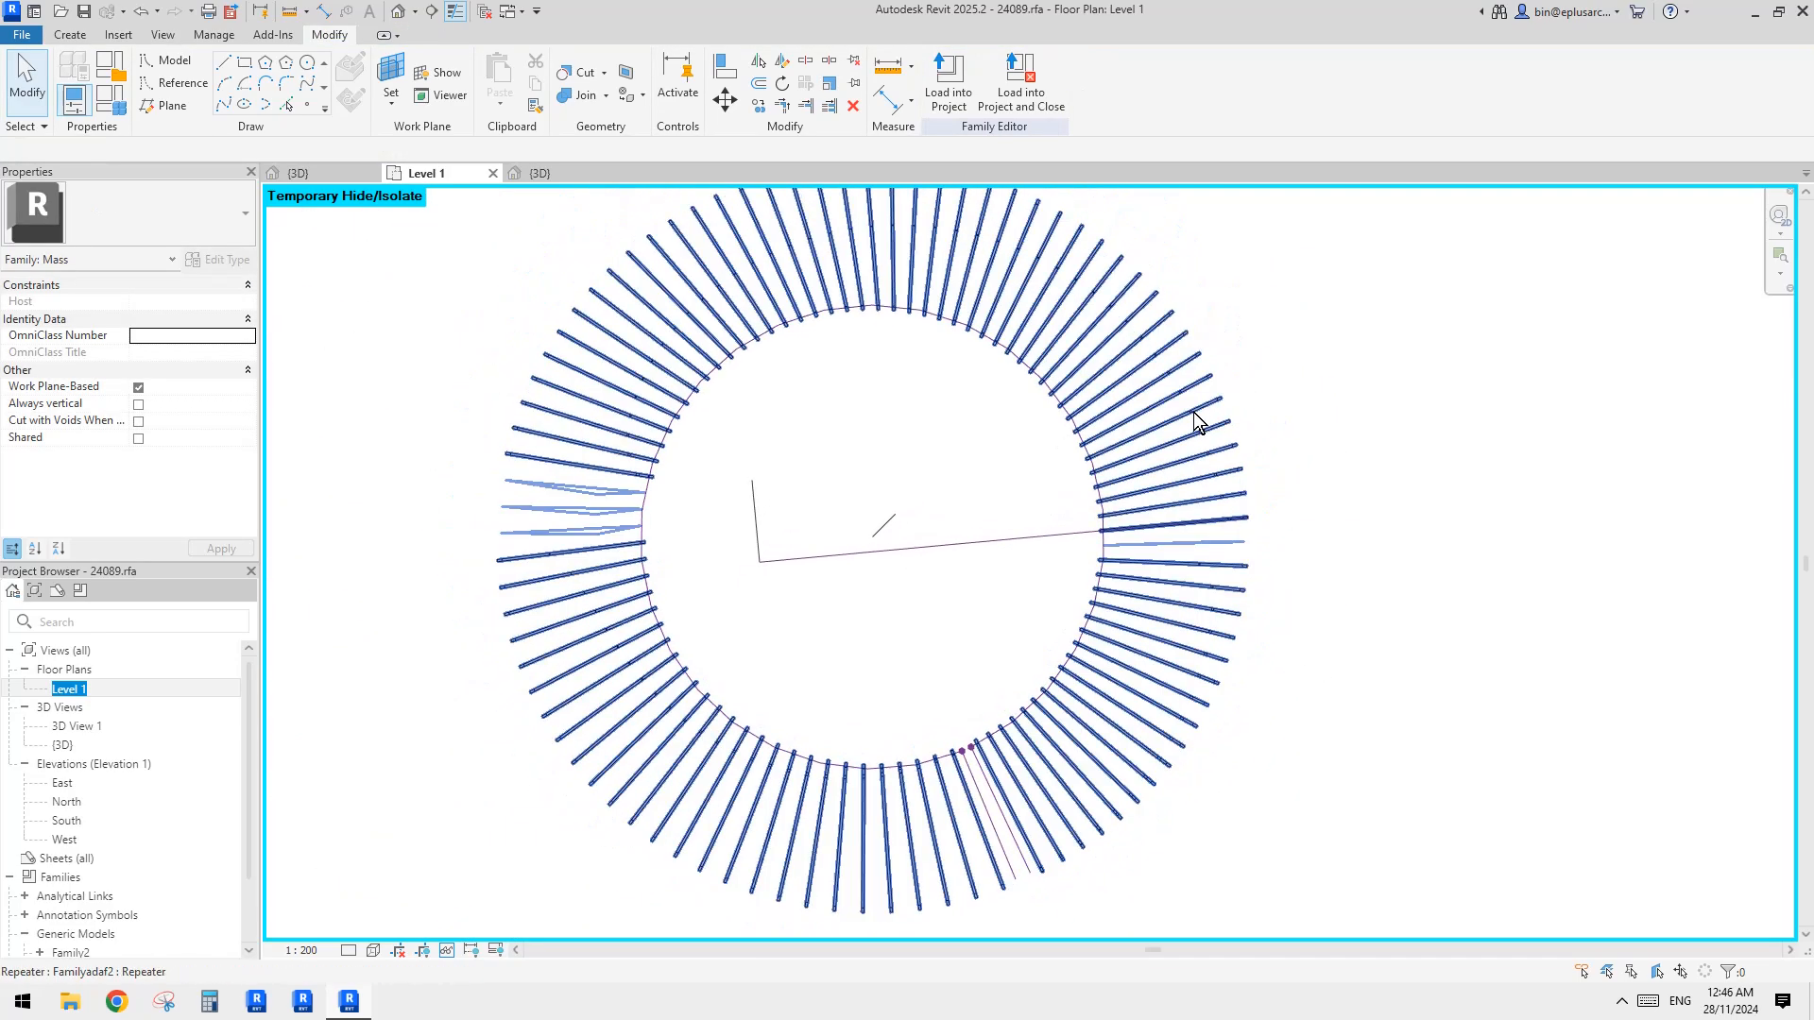
middle_click_drag(945, 574, 959, 575)
scroll(983, 565, "up", 1)
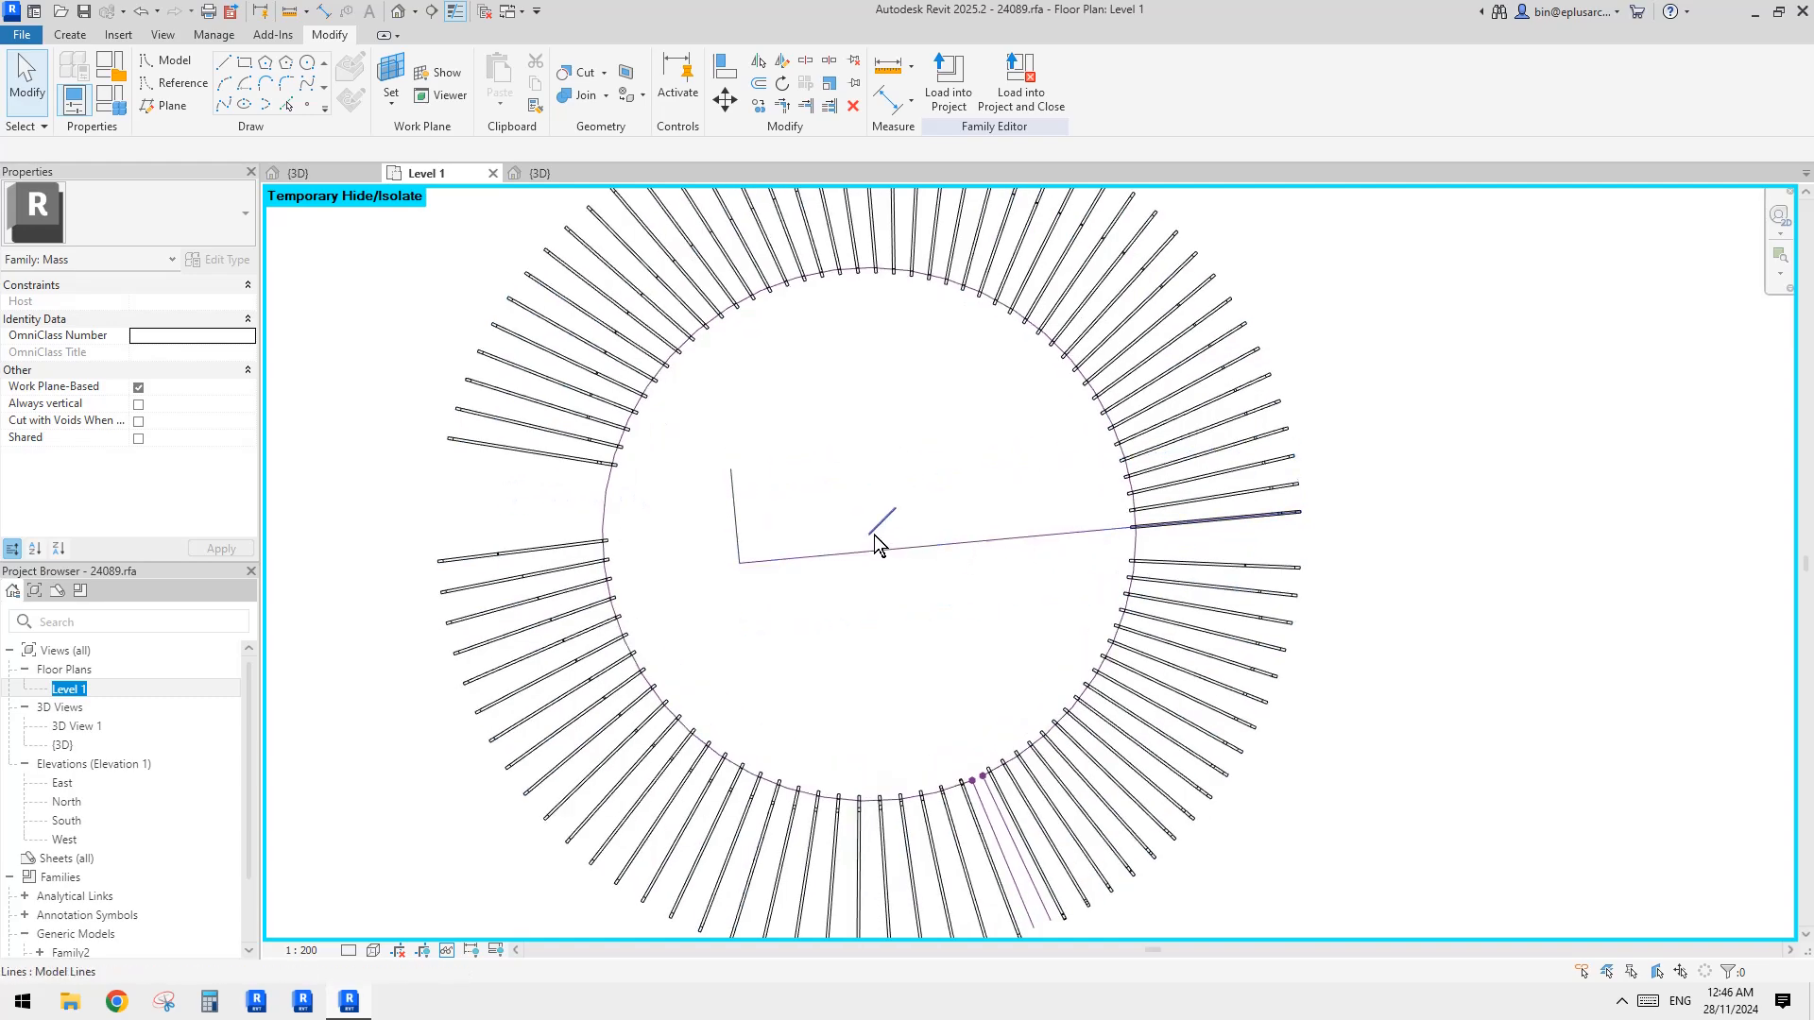
Compare the Familyadaf2 ring with the neighbouring ring of reference planes, checking how the frames point towards each centre
scroll(875, 534, "down", 4)
scroll(1217, 492, "down", 3)
middle_click_drag(326, 631, 1233, 513)
scroll(935, 484, "up", 5)
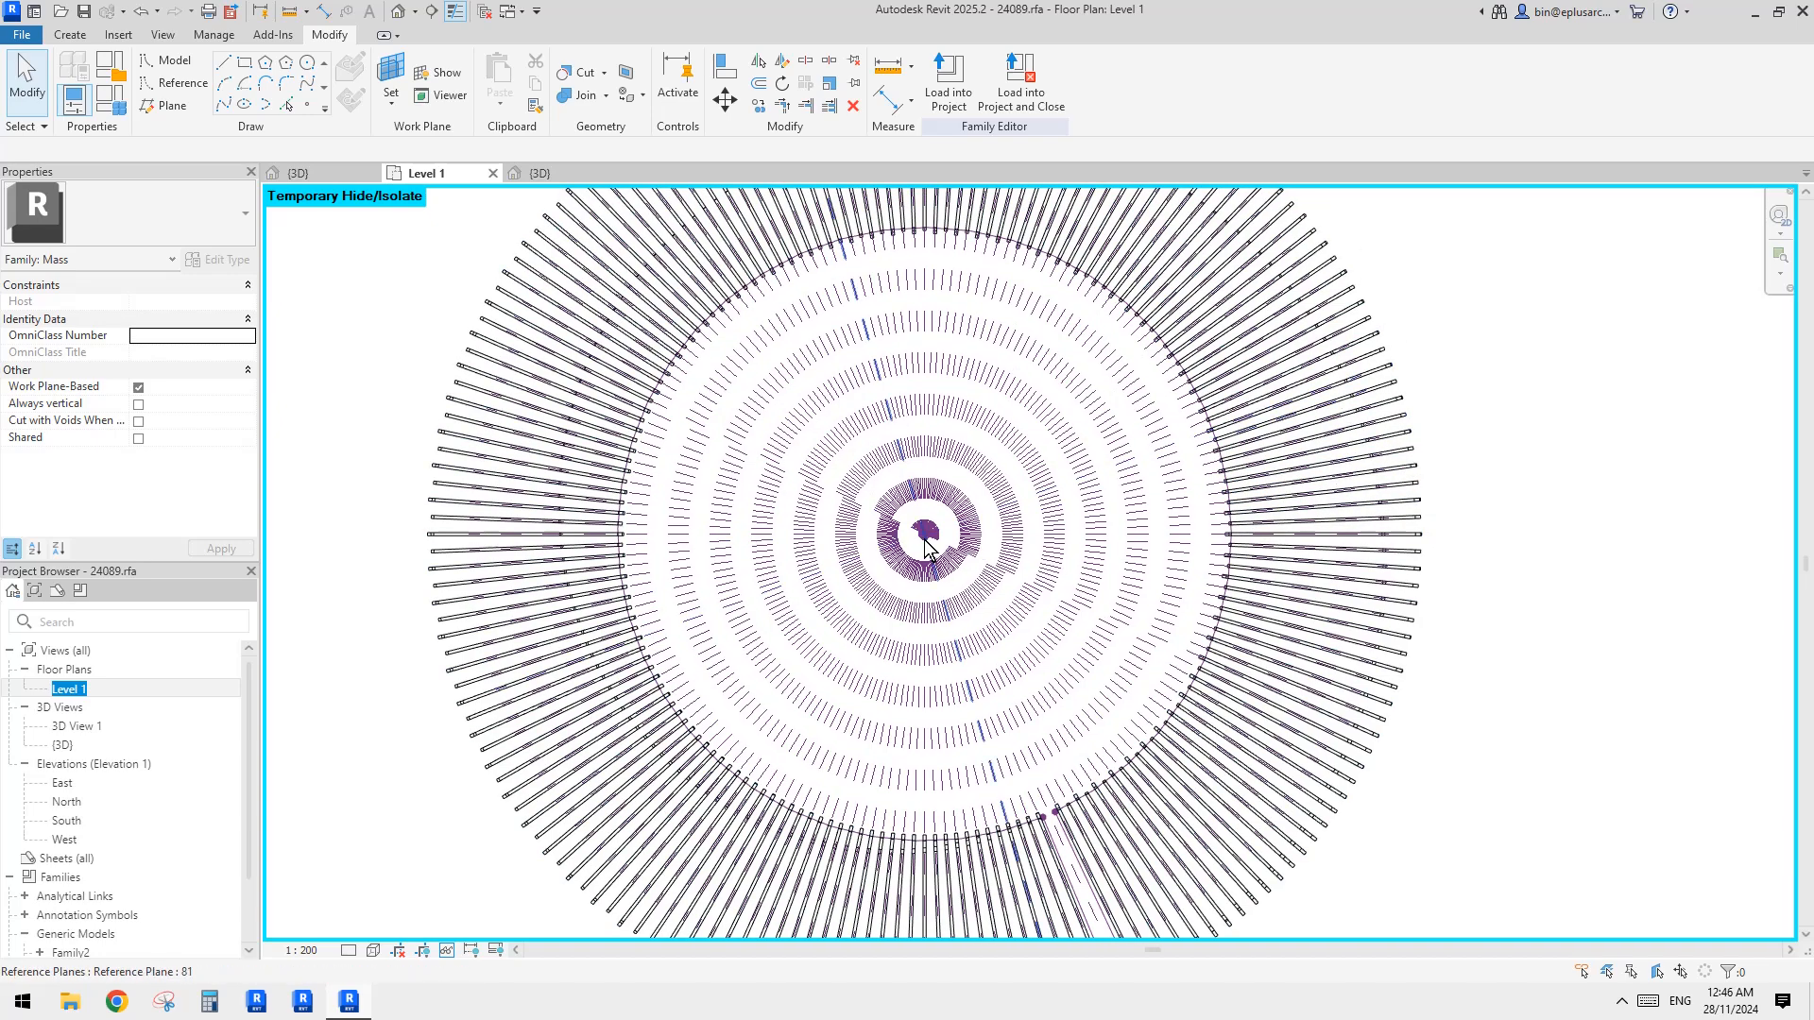
scroll(924, 540, "down", 3)
middle_click_drag(1395, 463, 325, 526)
scroll(1028, 517, "up", 2)
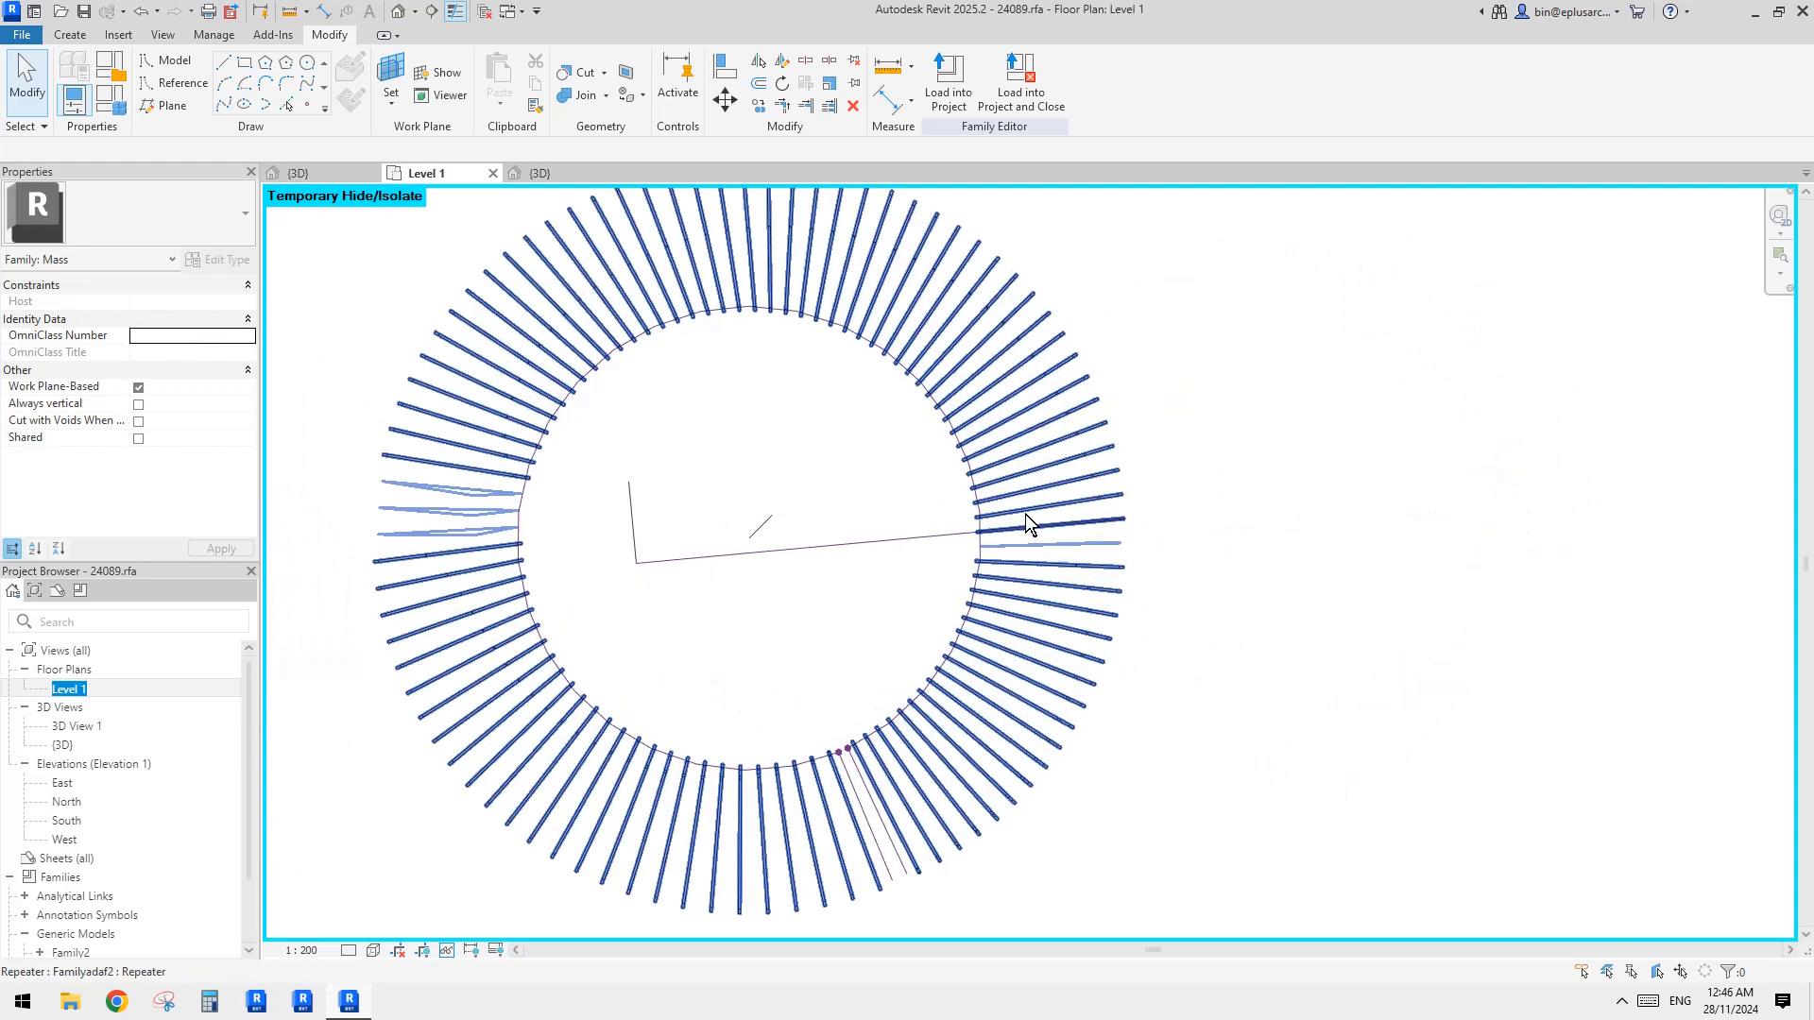
scroll(1043, 458, "up", 3)
middle_click_drag(1005, 488, 1320, 371)
left_click(1159, 449)
key("Escape")
scroll(1397, 391, "down", 5)
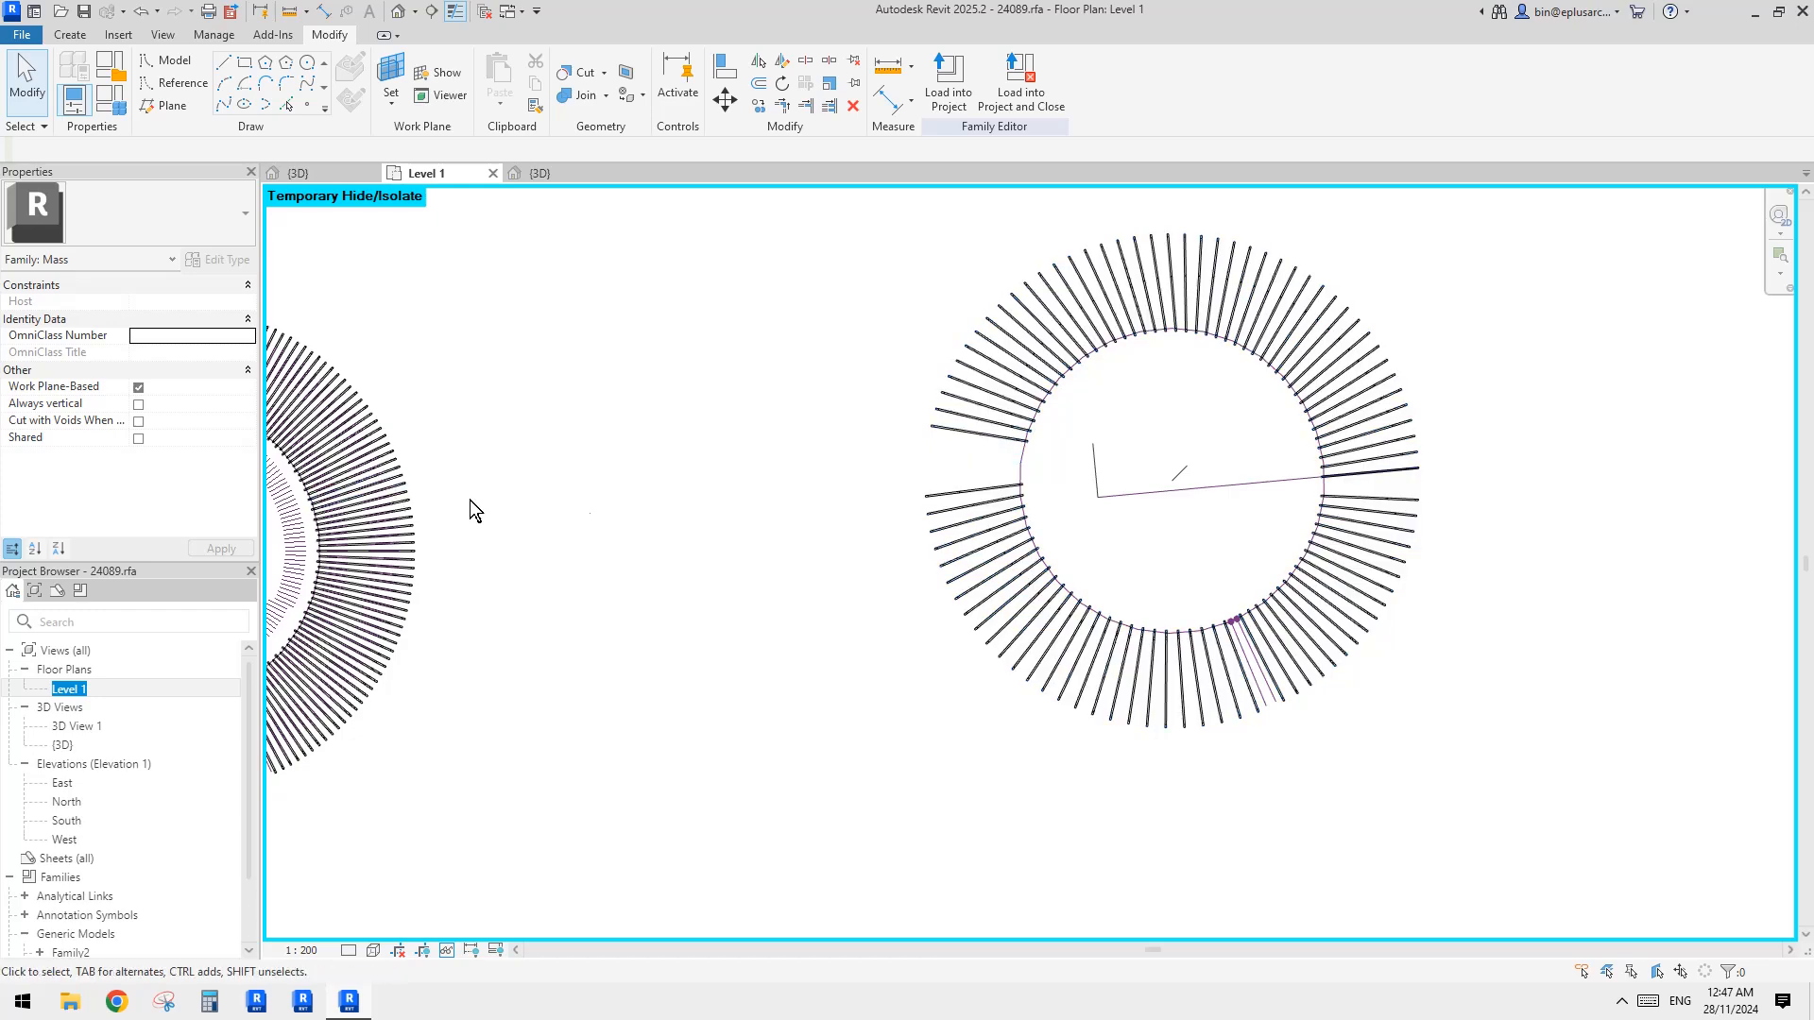
scroll(1322, 477, "up", 4)
scroll(1328, 496, "down", 1)
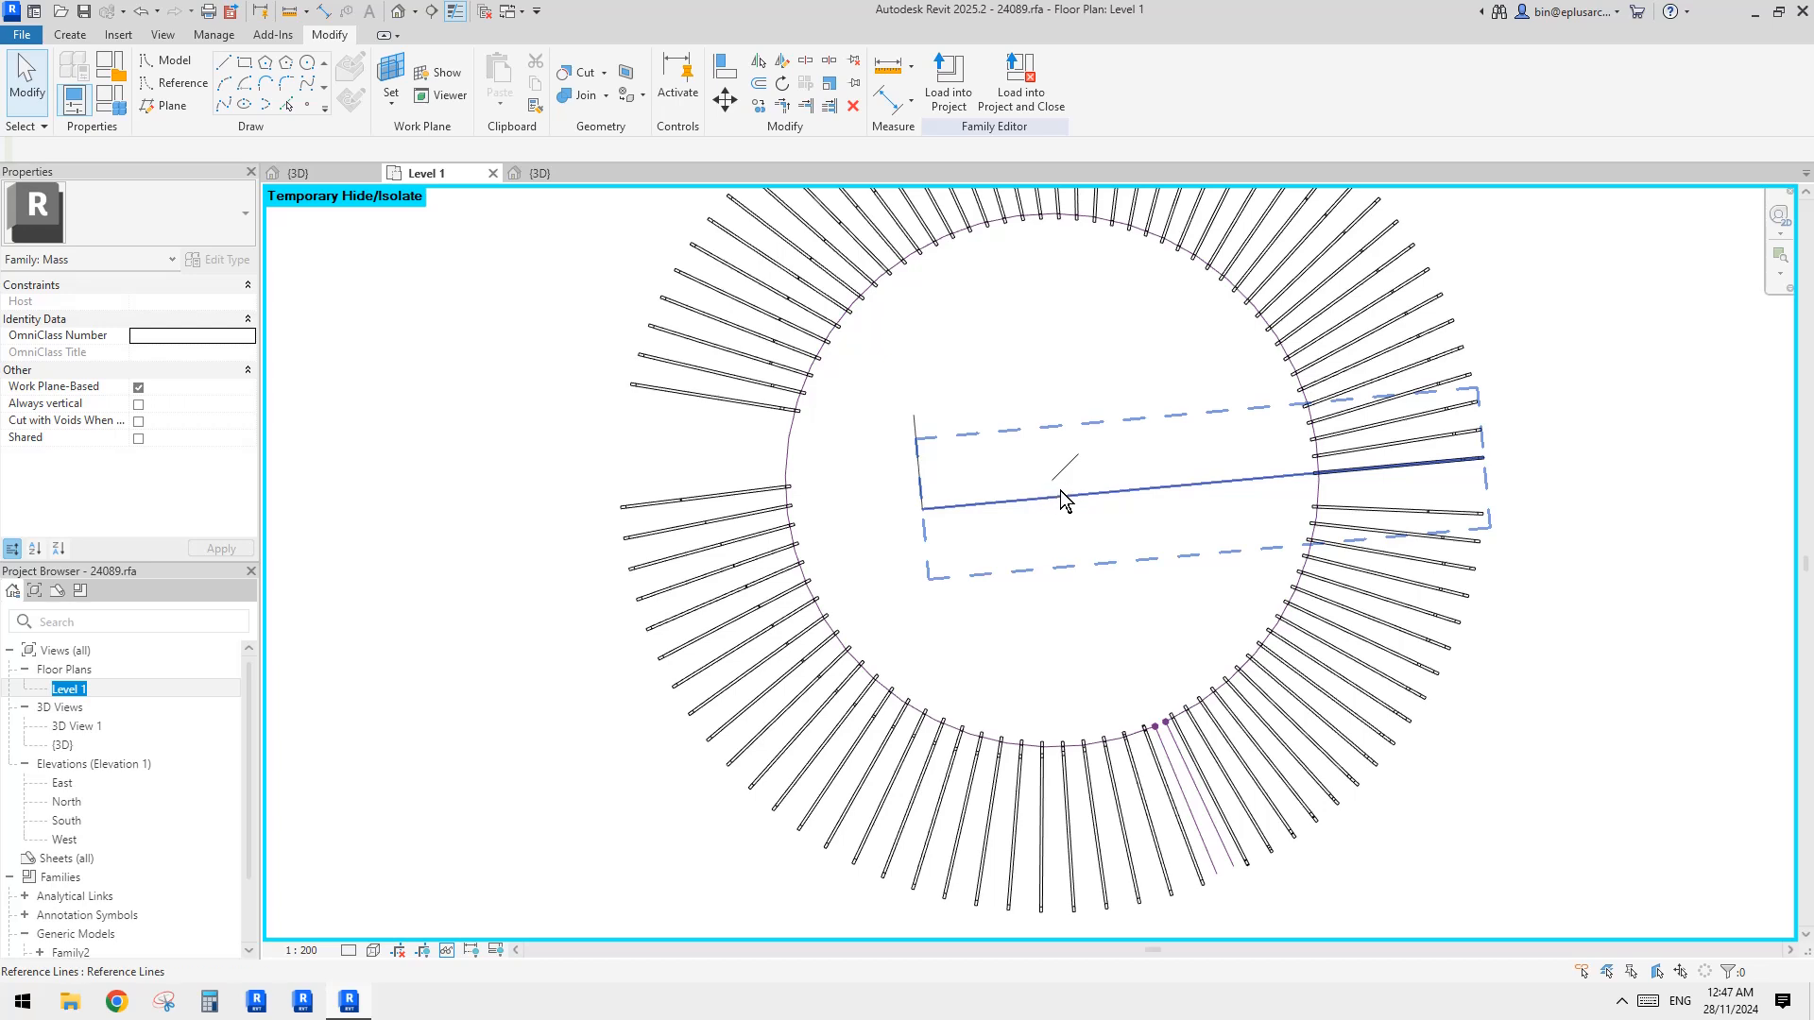
Delete the 45° model line, the perpendicular model line and the extended reference line inside the ring
mouse_move(1124, 453)
middle_mouse_down()
mouse_move(1053, 485)
mouse_move(1102, 452)
middle_mouse_up()
left_click(1066, 476)
key("Delete")
left_click(909, 484)
key("Delete")
left_click(1065, 495)
key("Delete")
scroll(1087, 463, "down", 1)
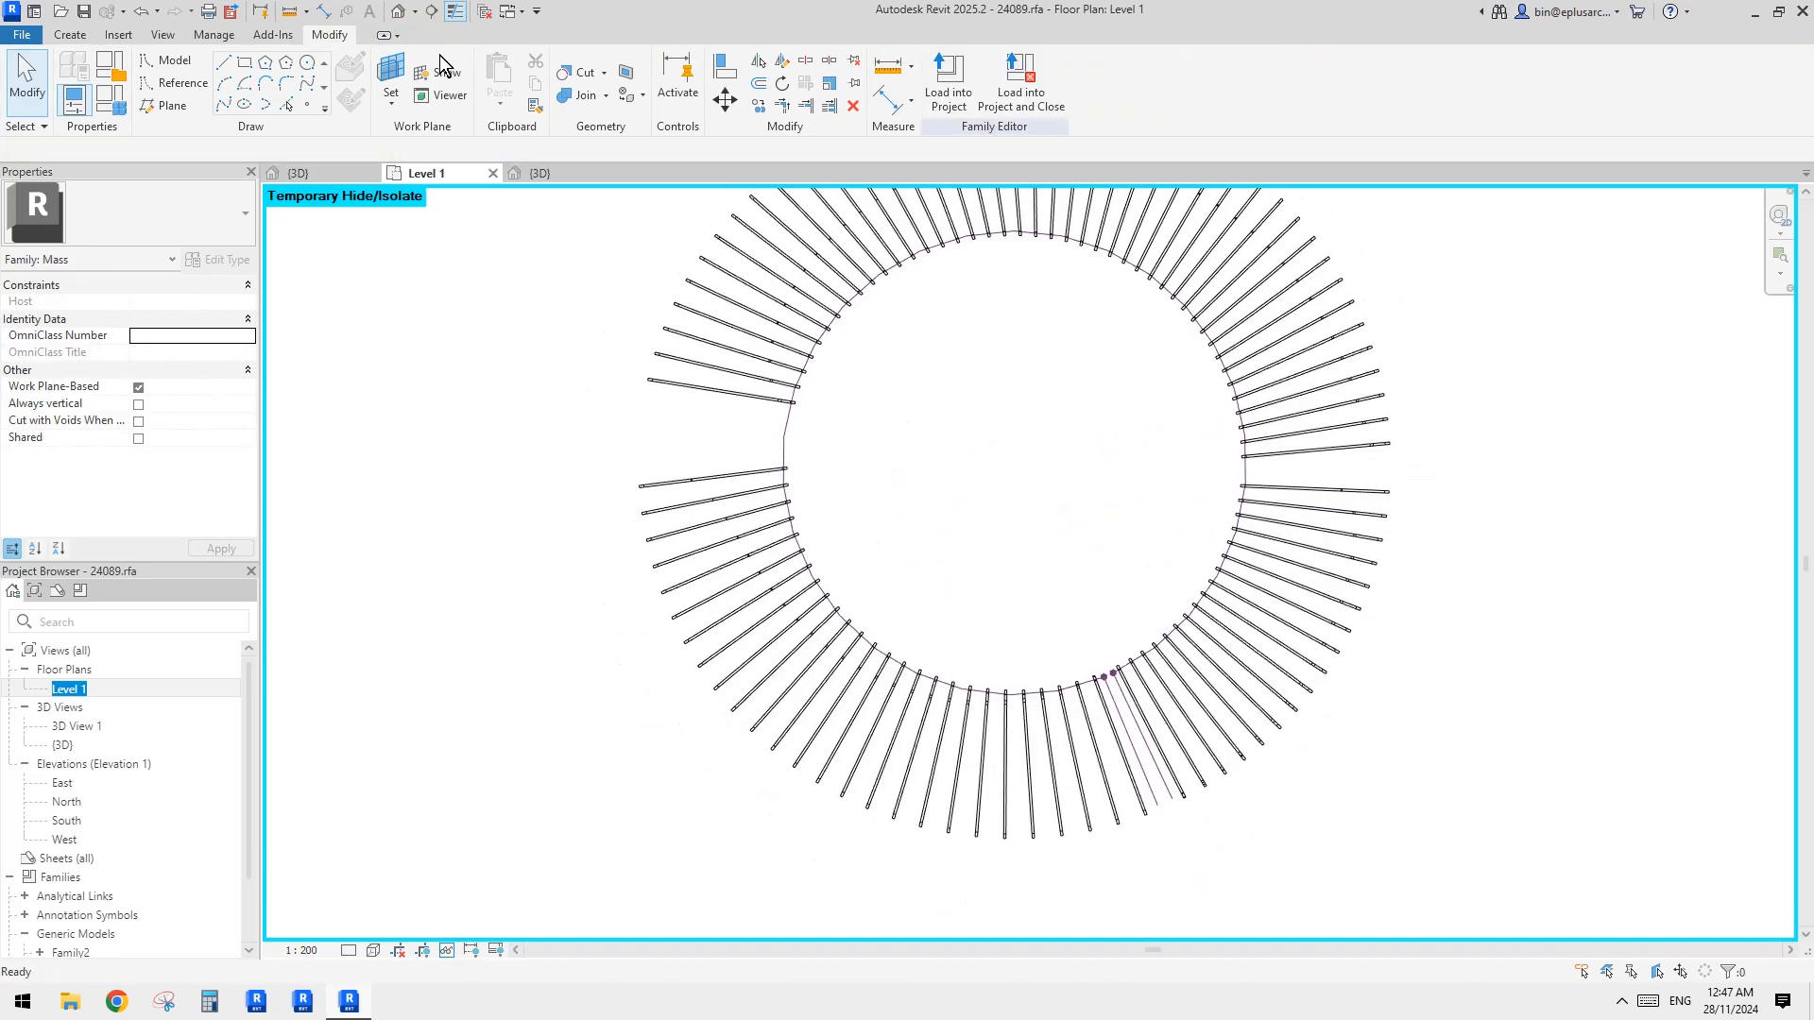
Return to the default 3D view and examine the Familyadaf2 frames around the gap in the ring
left_click(398, 13)
scroll(1229, 408, "down", 3)
middle_click_drag(1181, 435, 945, 638, "shift")
scroll(943, 643, "up", 4)
left_click(1004, 551)
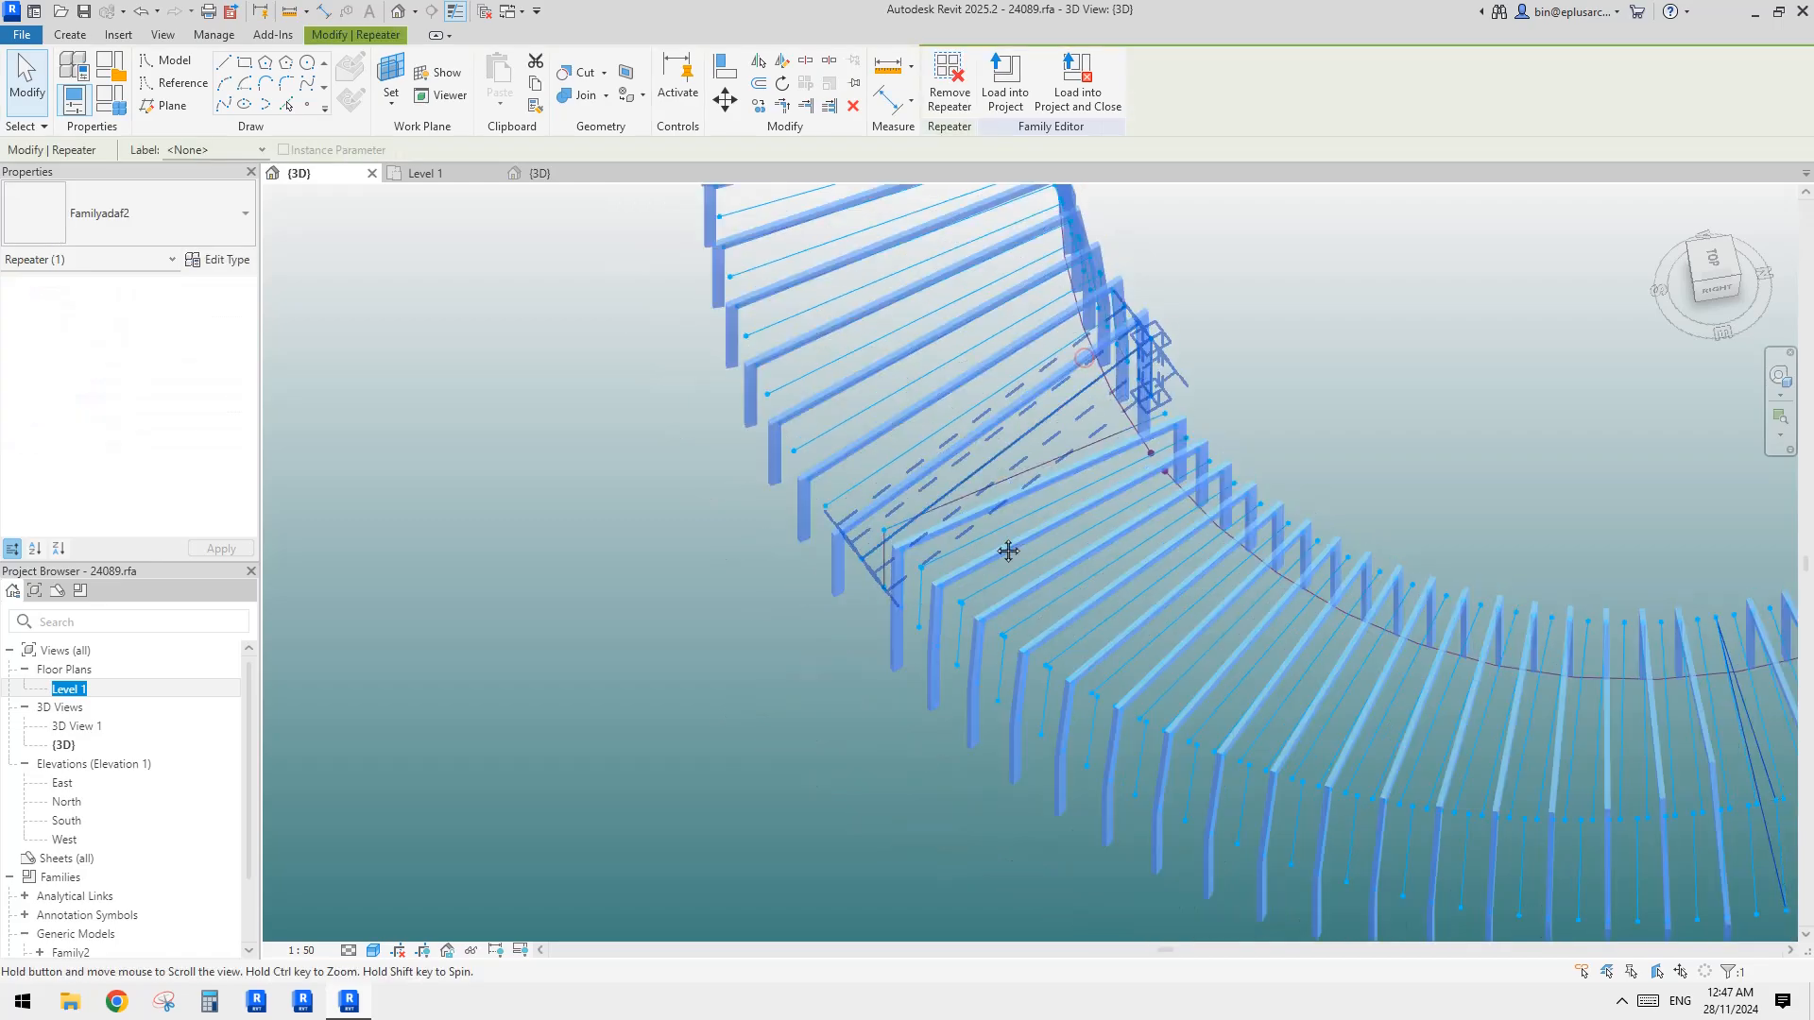
middle_click_drag(1004, 551, 1275, 539, "shift")
middle_click_drag(1276, 538, 944, 406)
key("Escape")
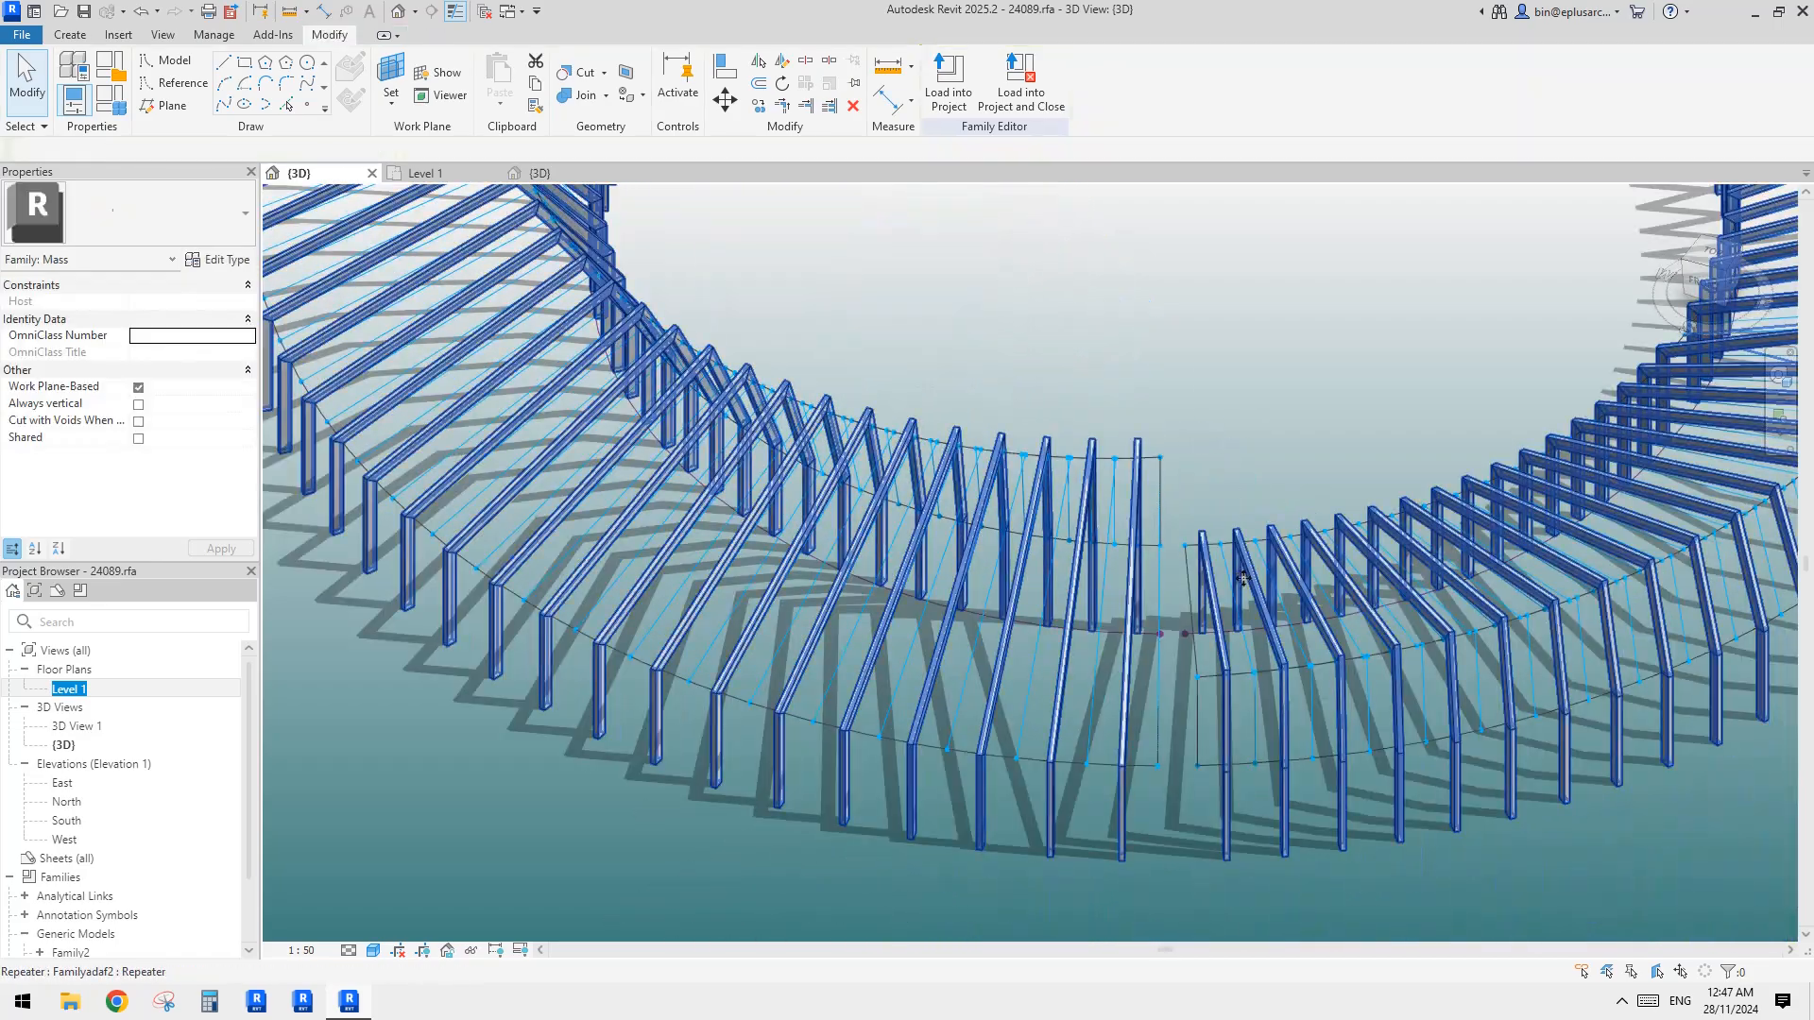
Inspect the skewed Familyadaf2 frames around the ring's second gap from several angles
scroll(1107, 548, "down", 1)
scroll(1108, 548, "down", 1)
middle_click_drag(1108, 548, 1214, 548)
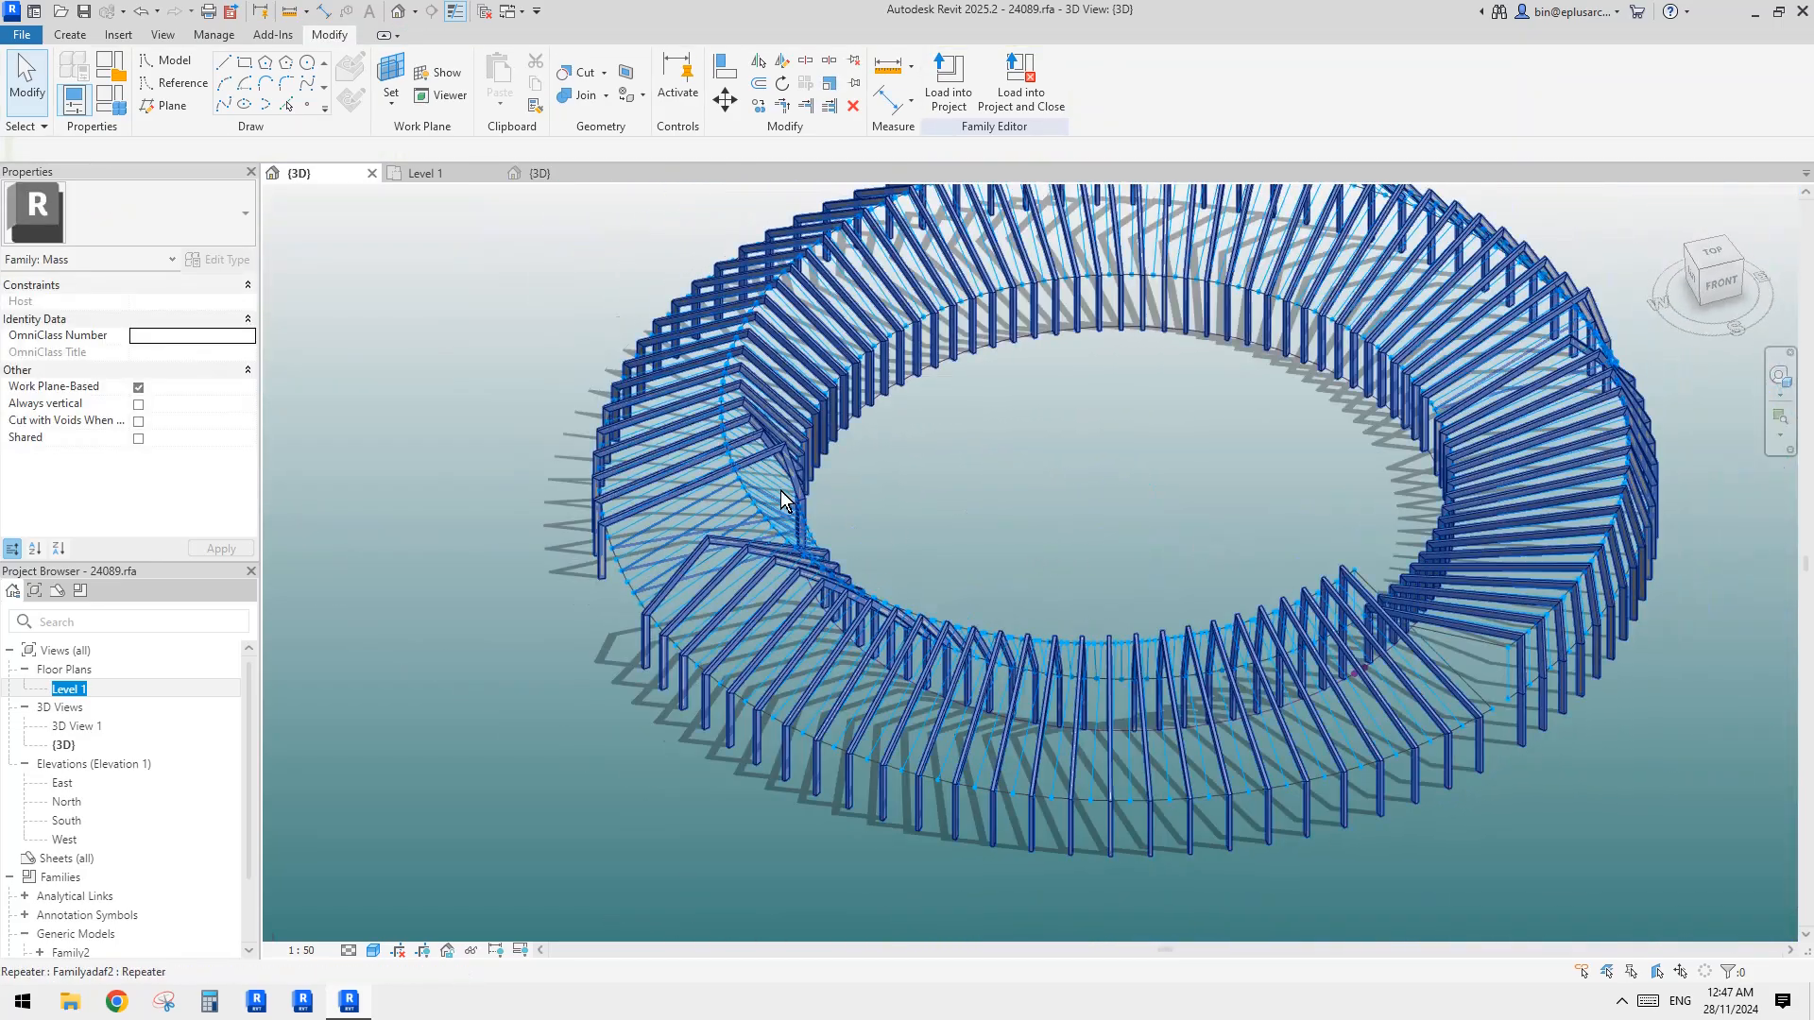
scroll(781, 498, "up", 2)
middle_click_drag(781, 498, 883, 609, "shift")
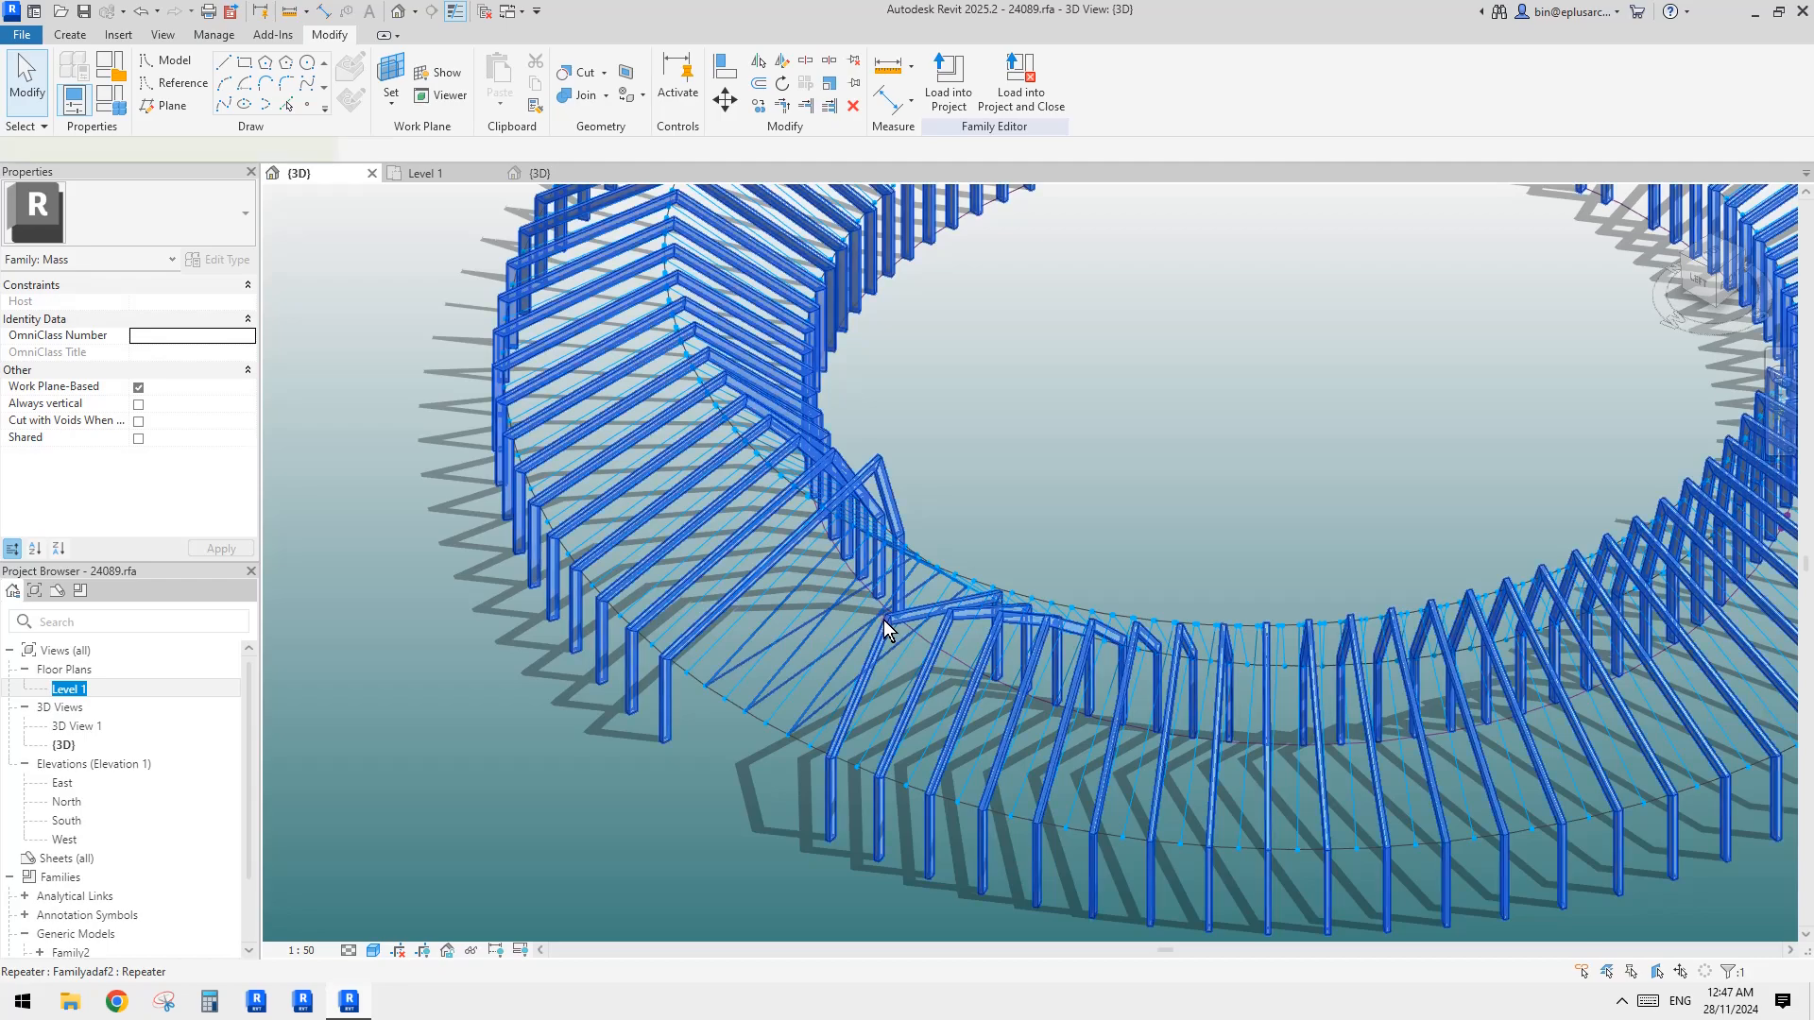
left_click(883, 632)
middle_click_drag(823, 667, 965, 620, "shift")
key("Escape")
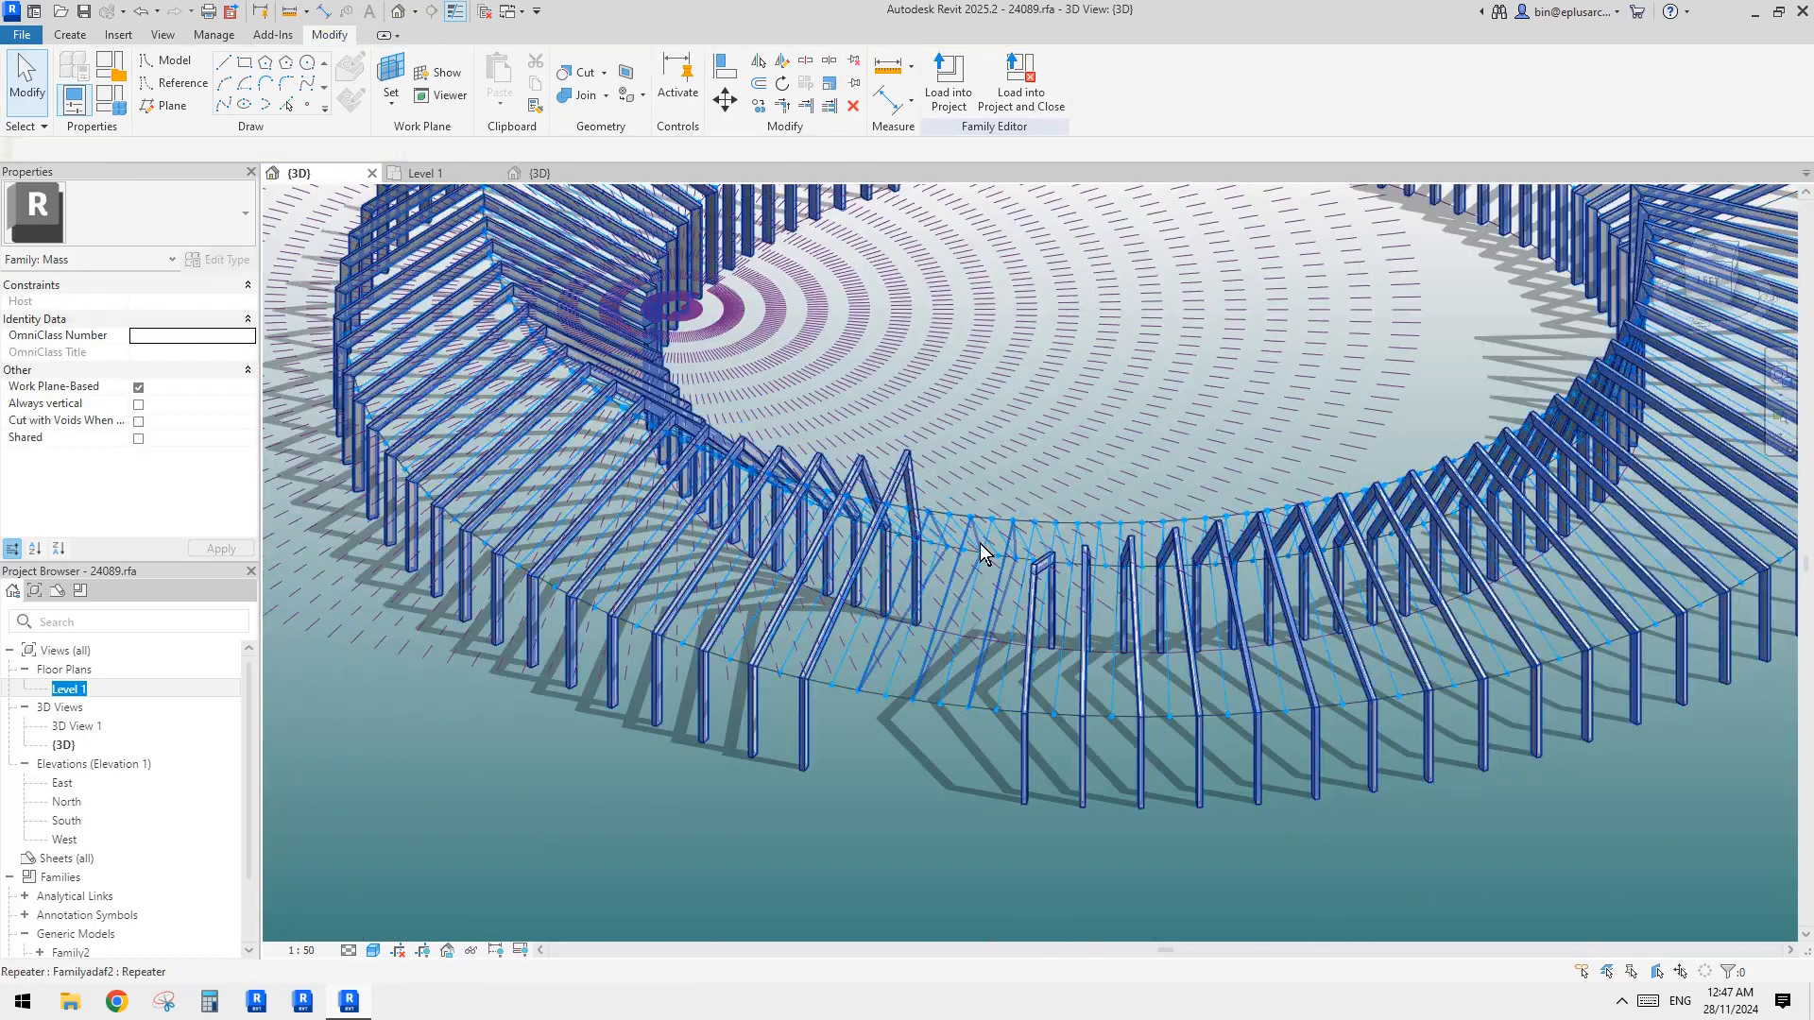
middle_click_drag(907, 540, 764, 671, "shift")
Open the Familyadaf2 family for editing from a single repeated frame beside the gap
left_click(763, 671)
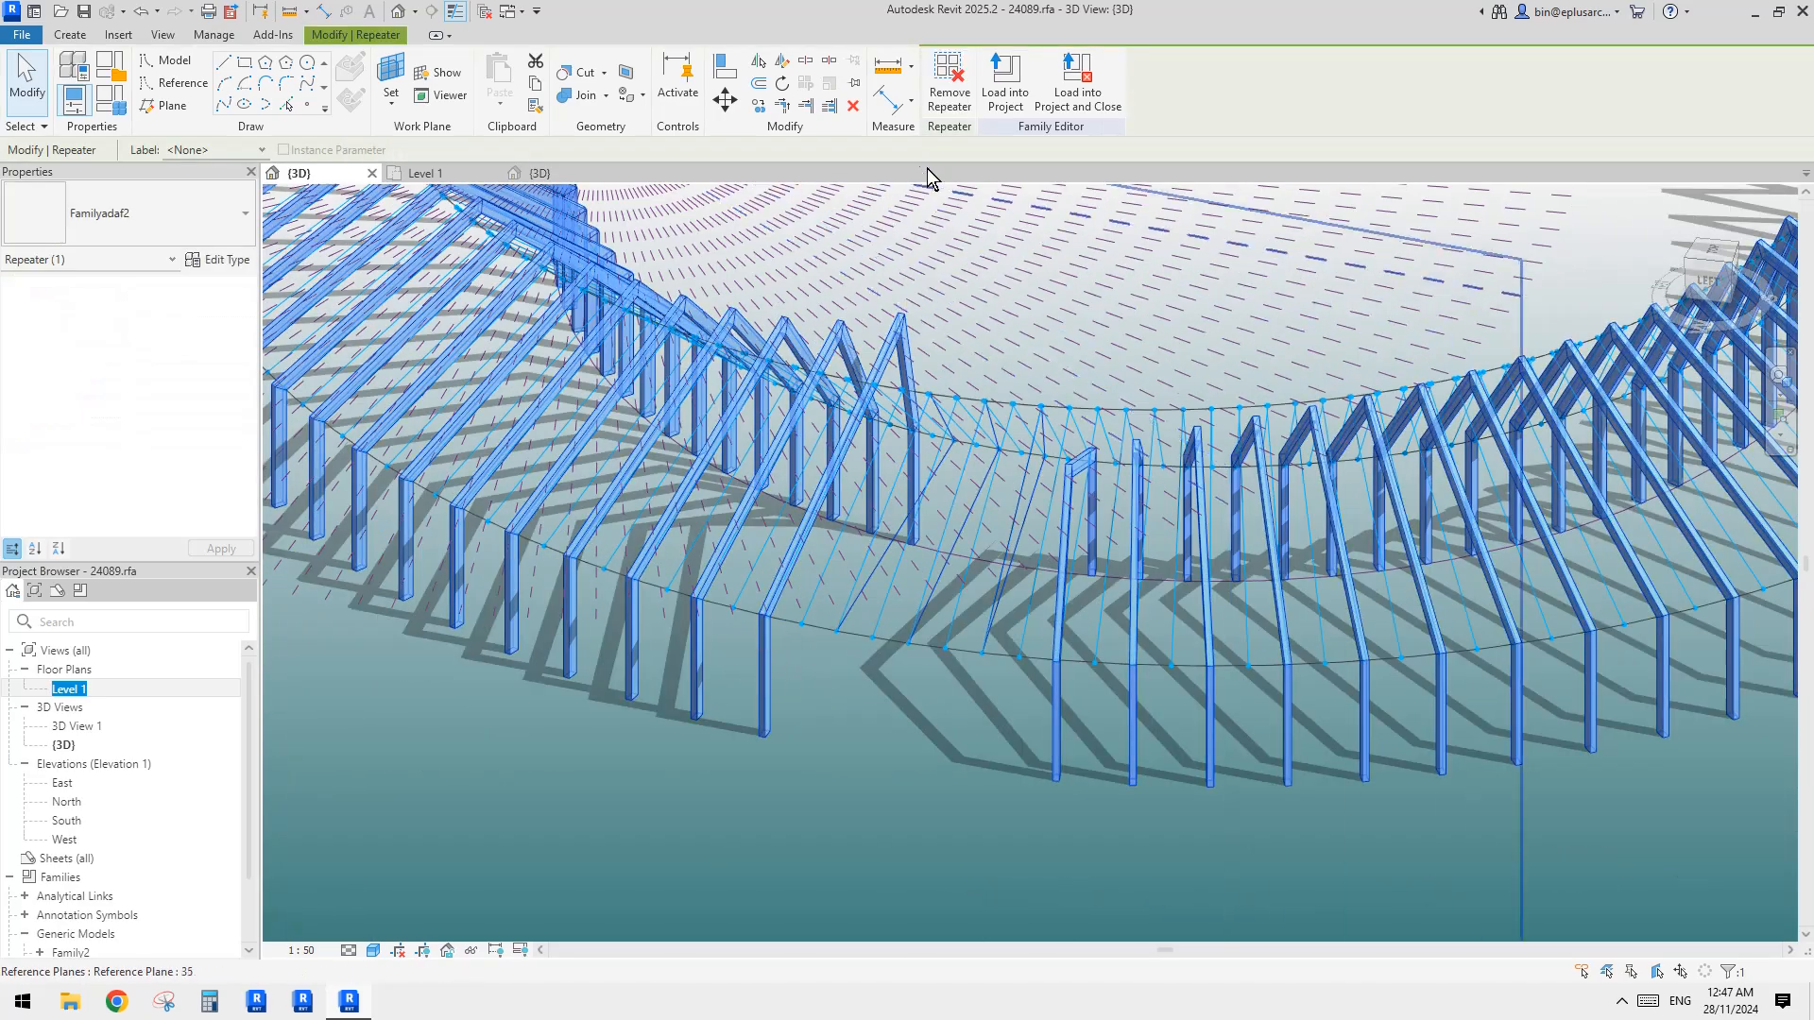
left_click(902, 330)
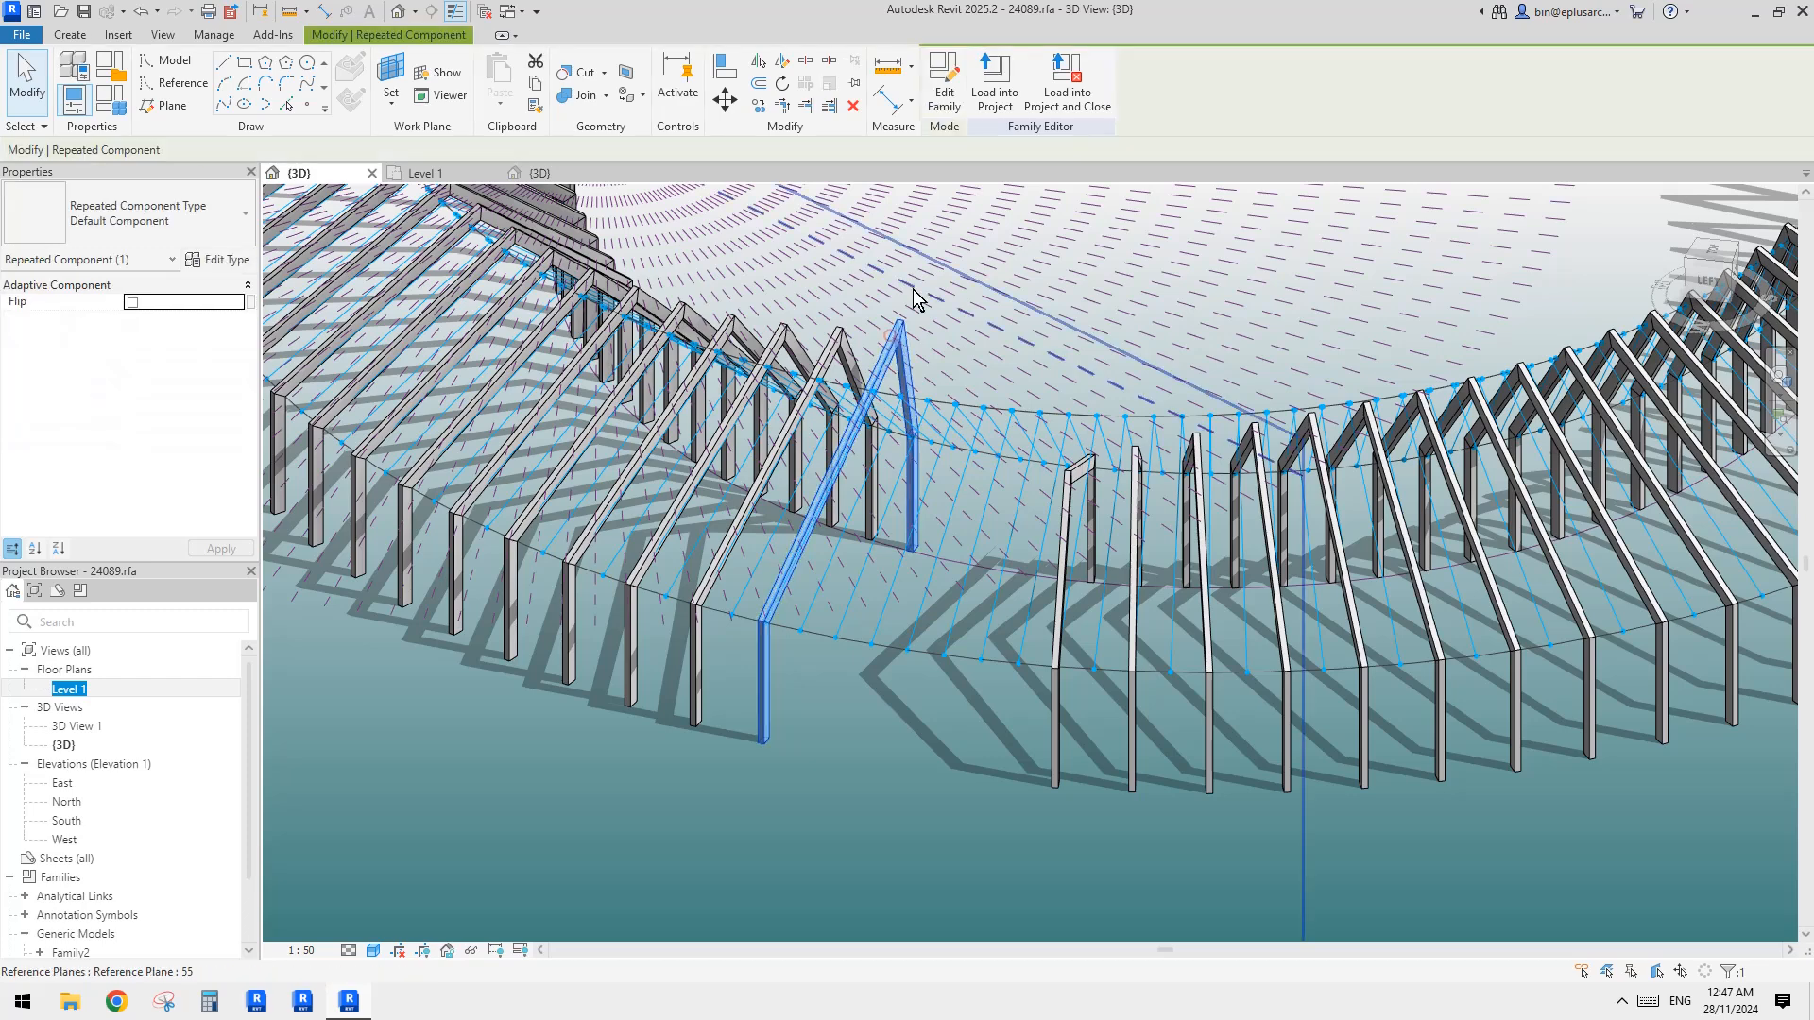
left_click(938, 95)
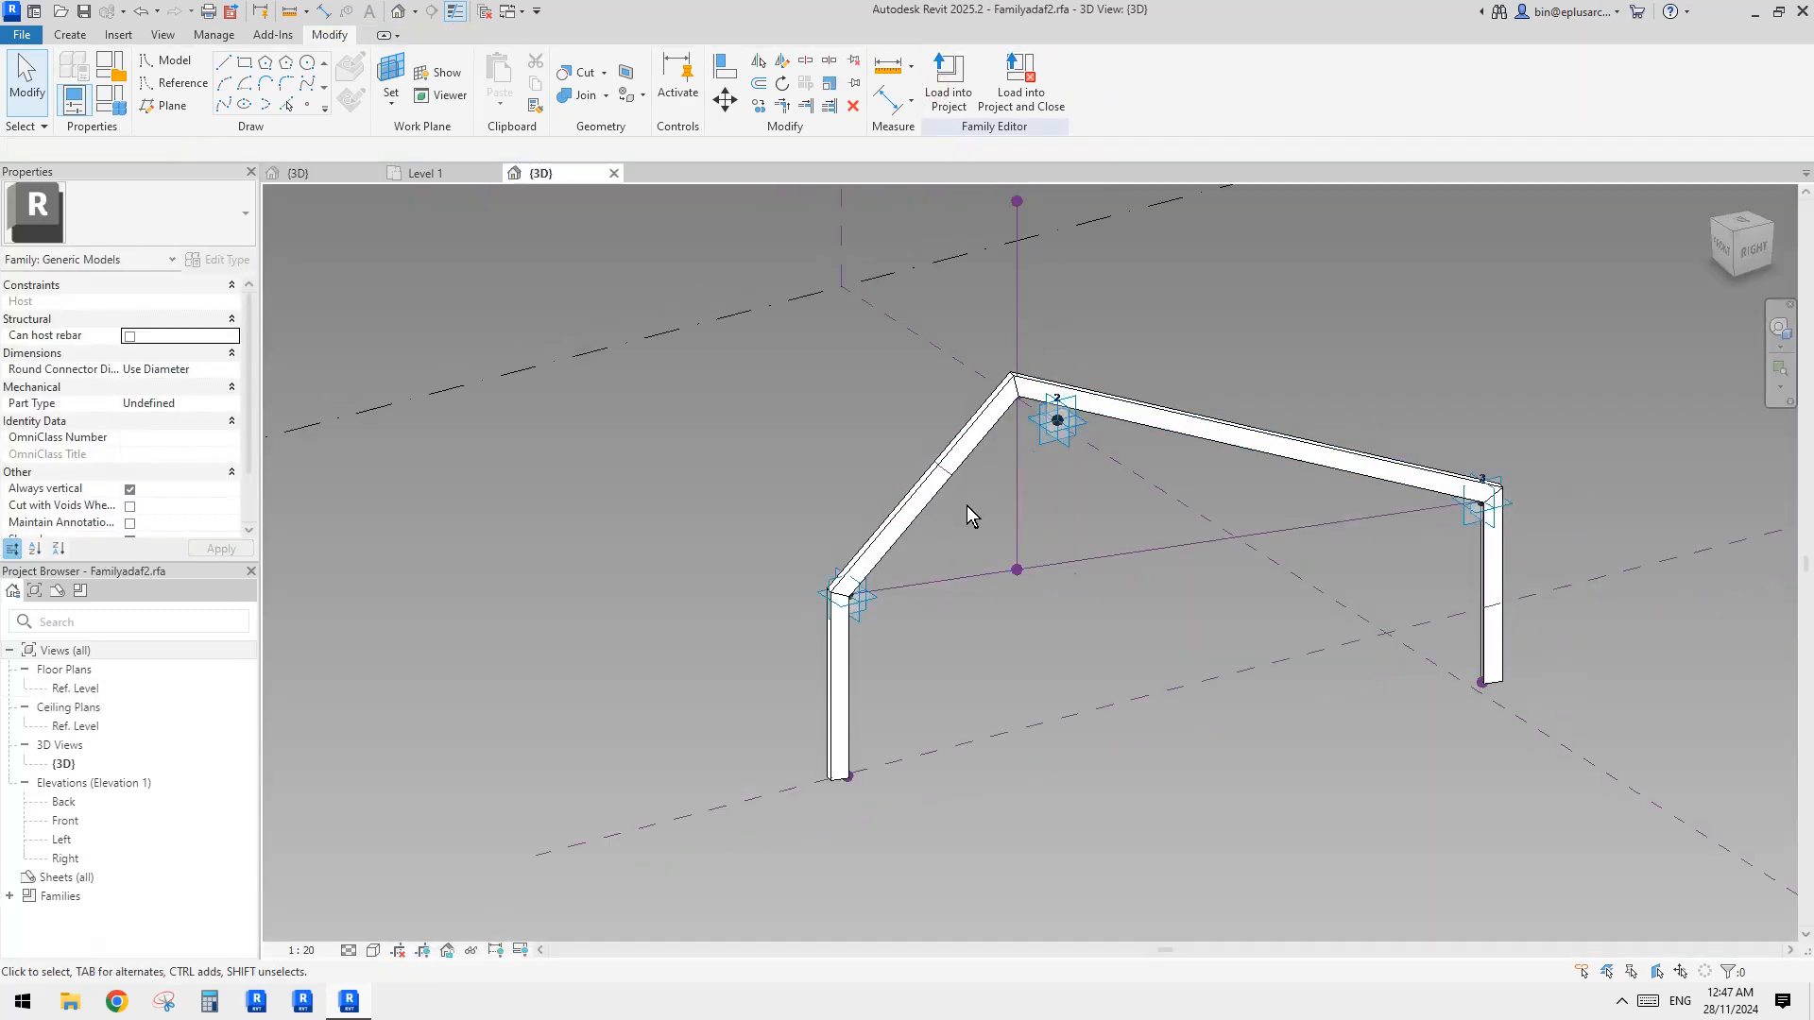
Inspect the reference point beneath the frame's ridge, the reference lines through it and adaptive point 1
middle_click_drag(979, 554, 1003, 619, "shift")
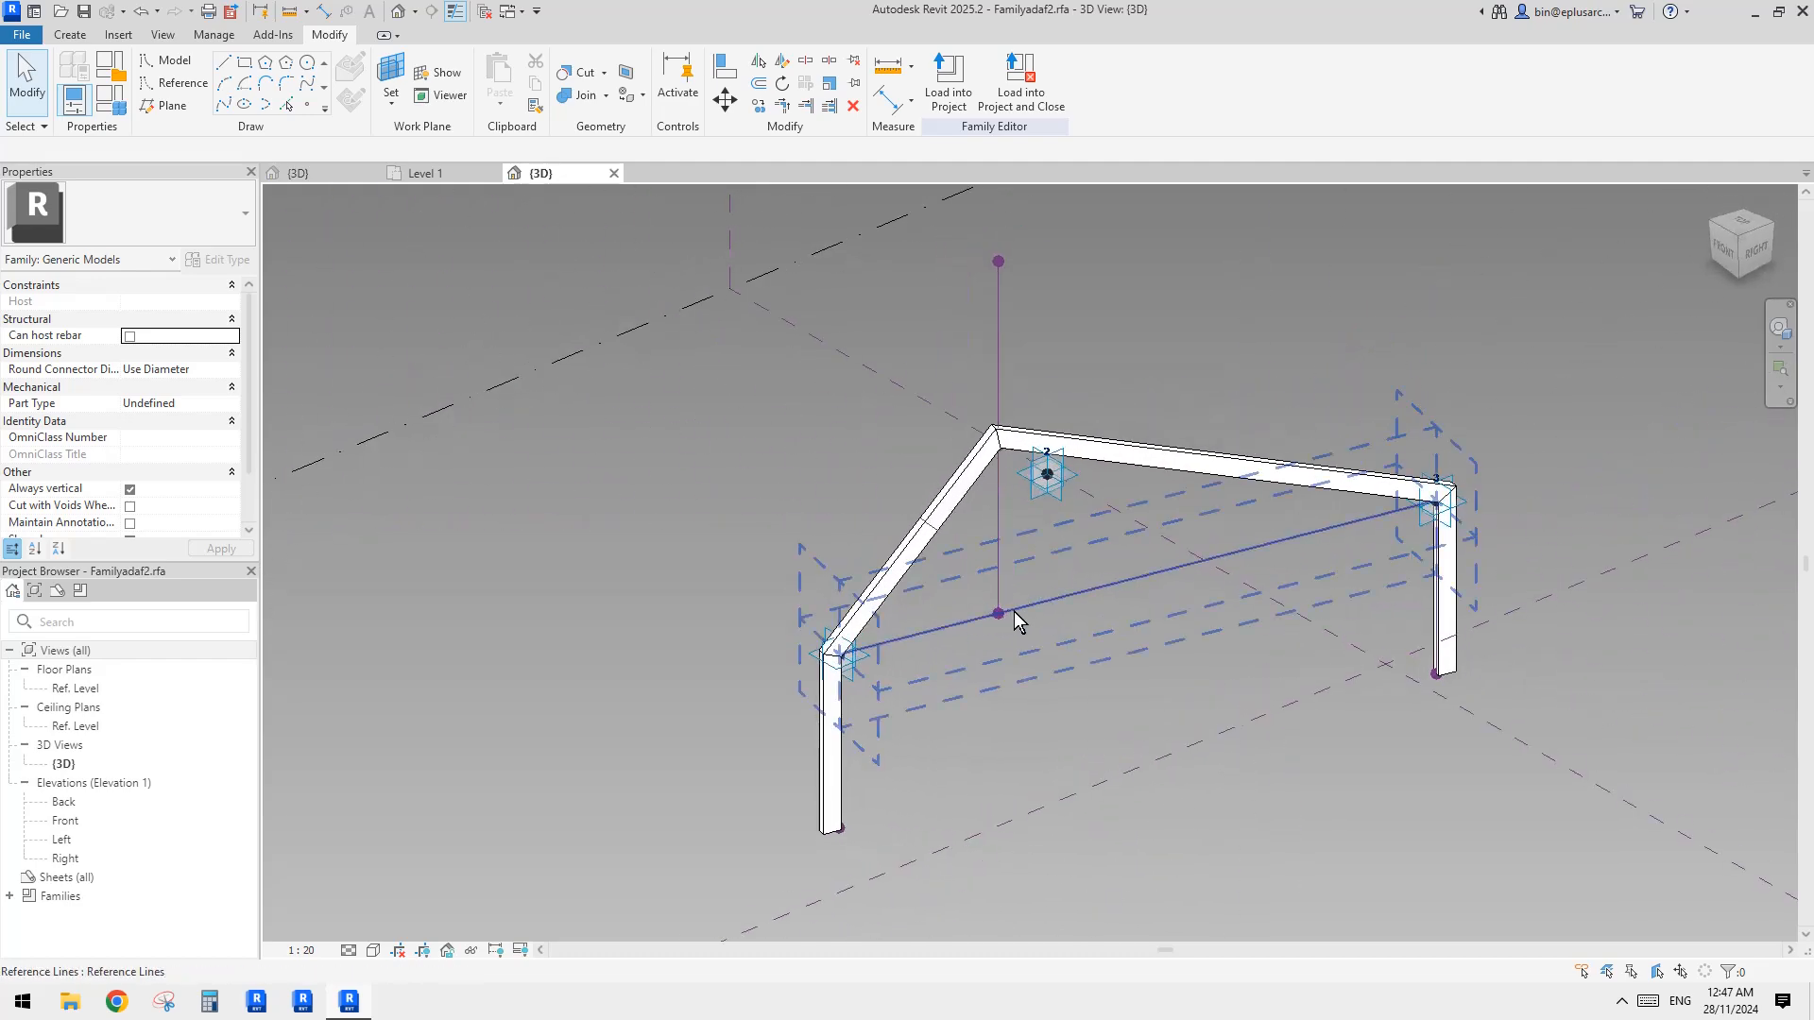
left_click(998, 615)
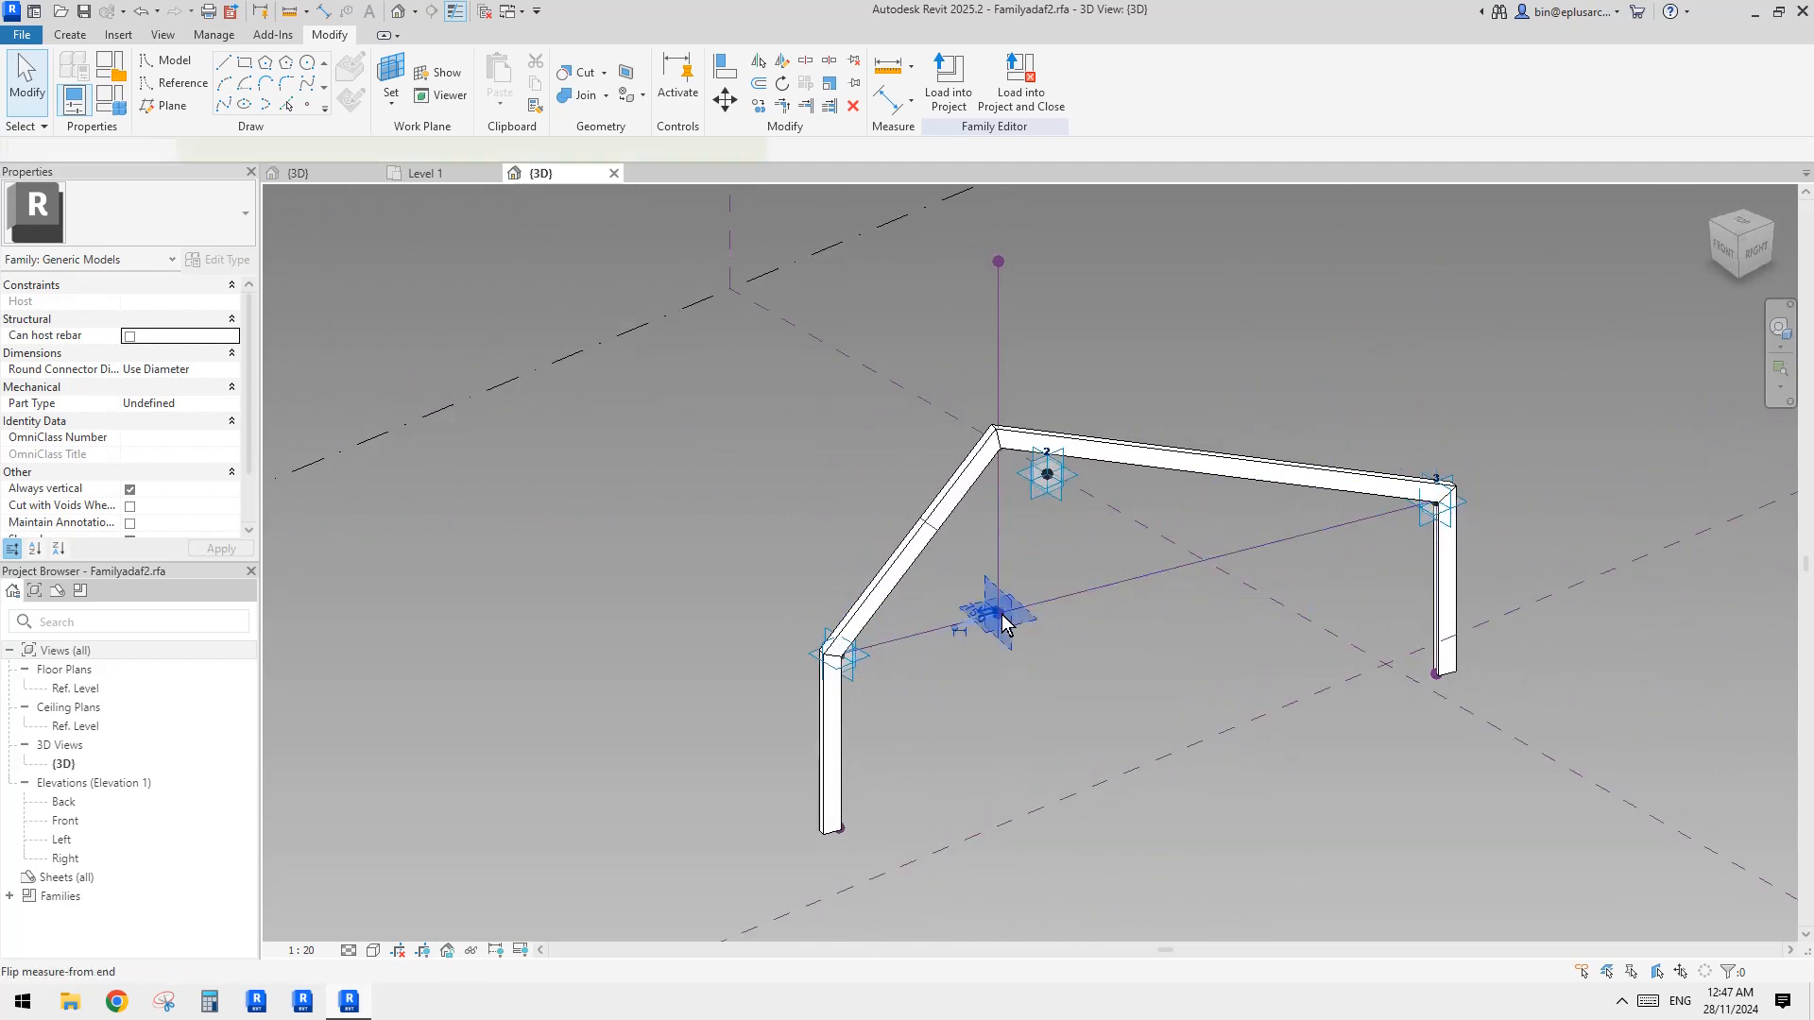
key("Escape")
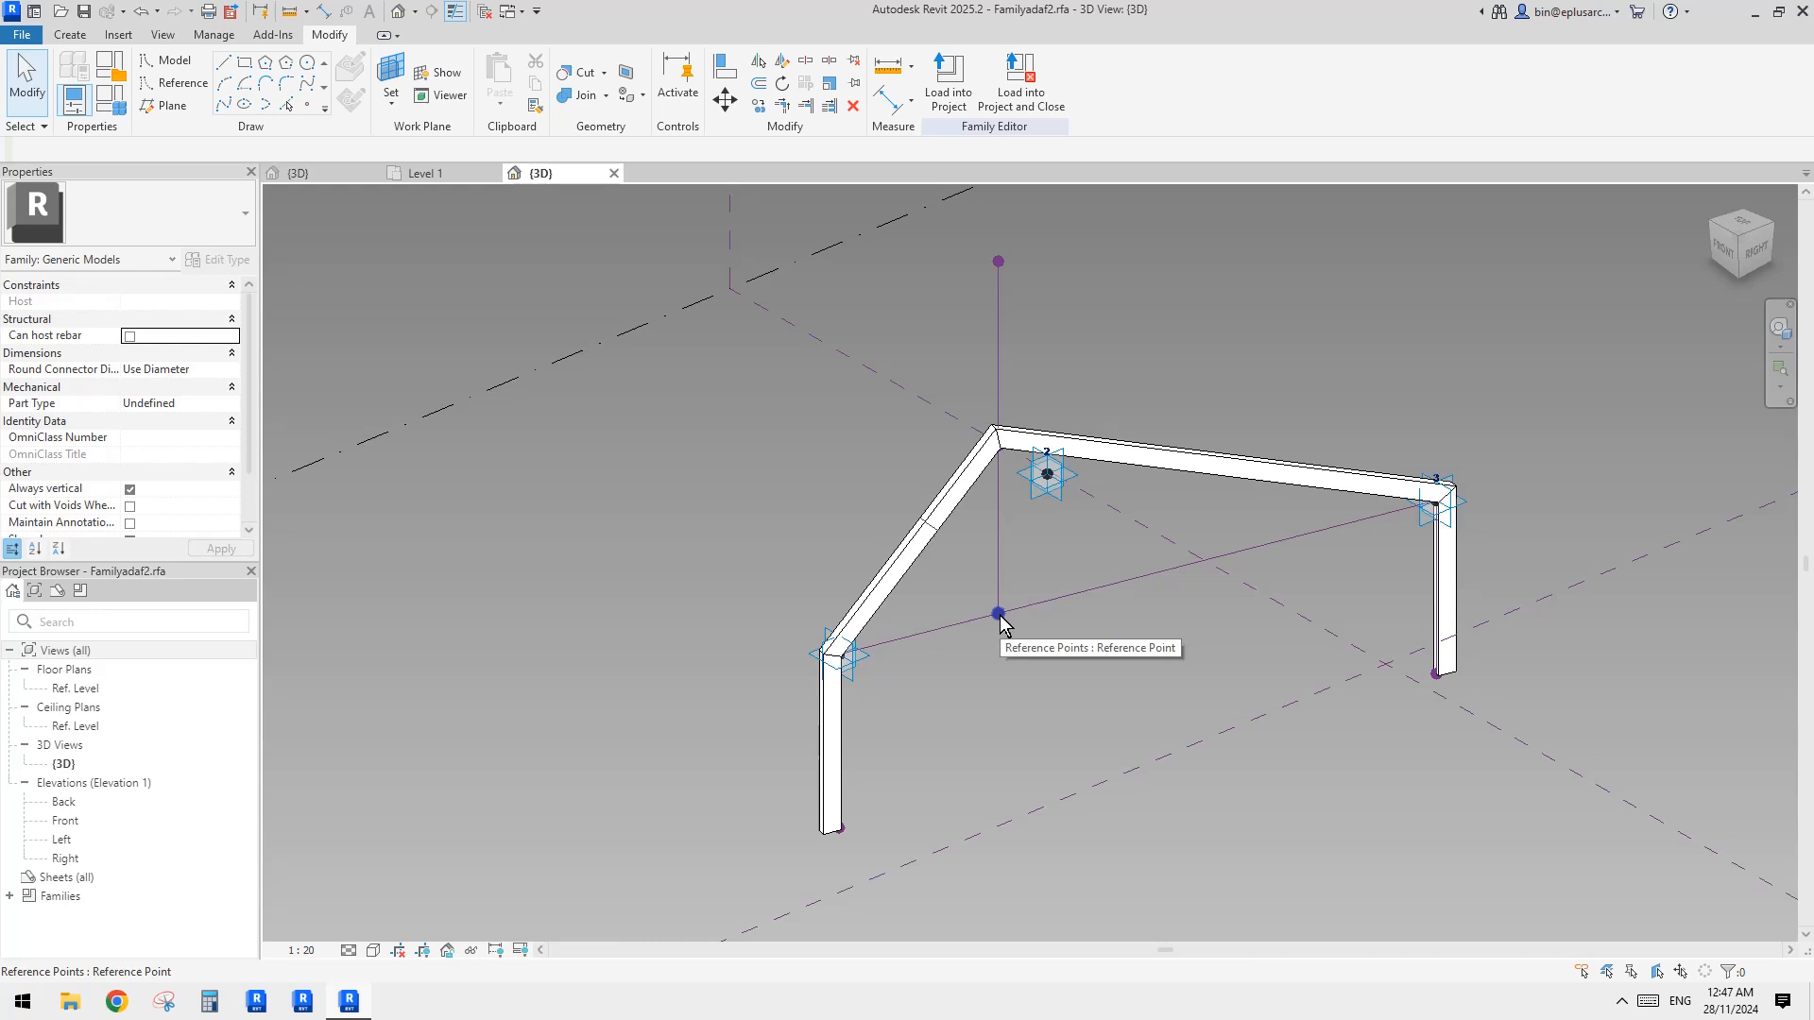
key("Tab")
key("Tab")
key("Tab")
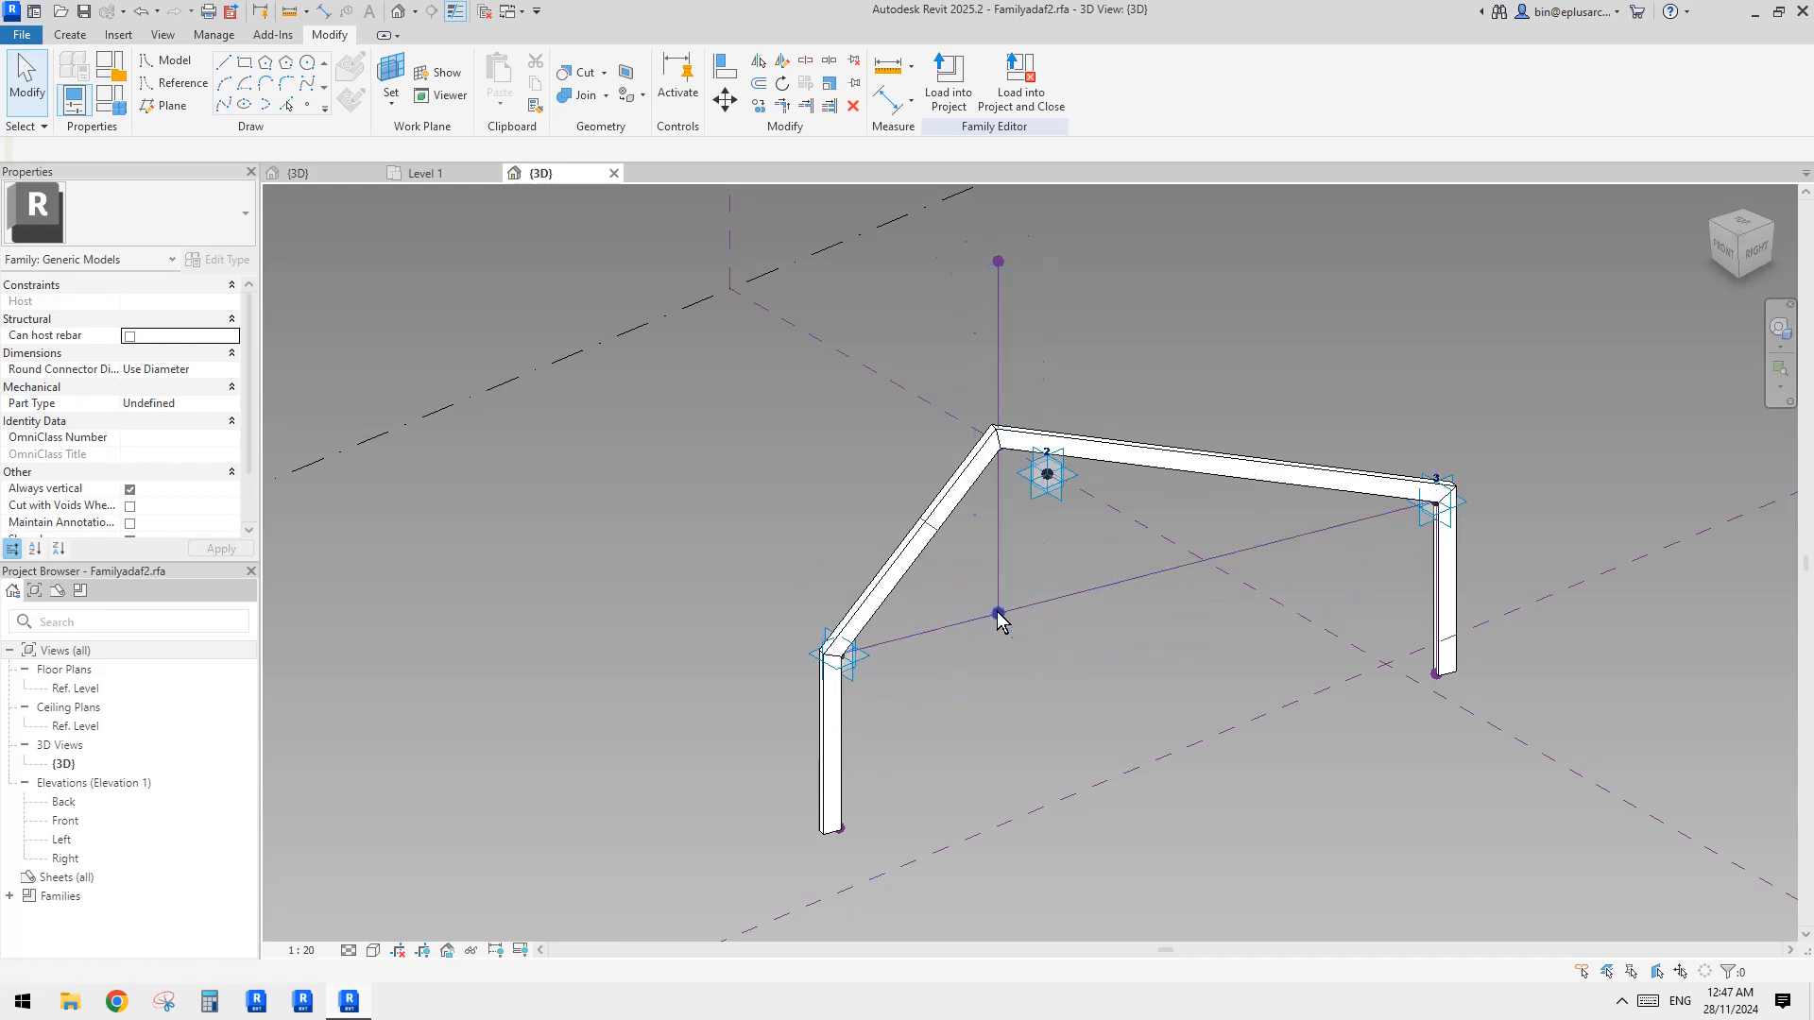
key("Tab")
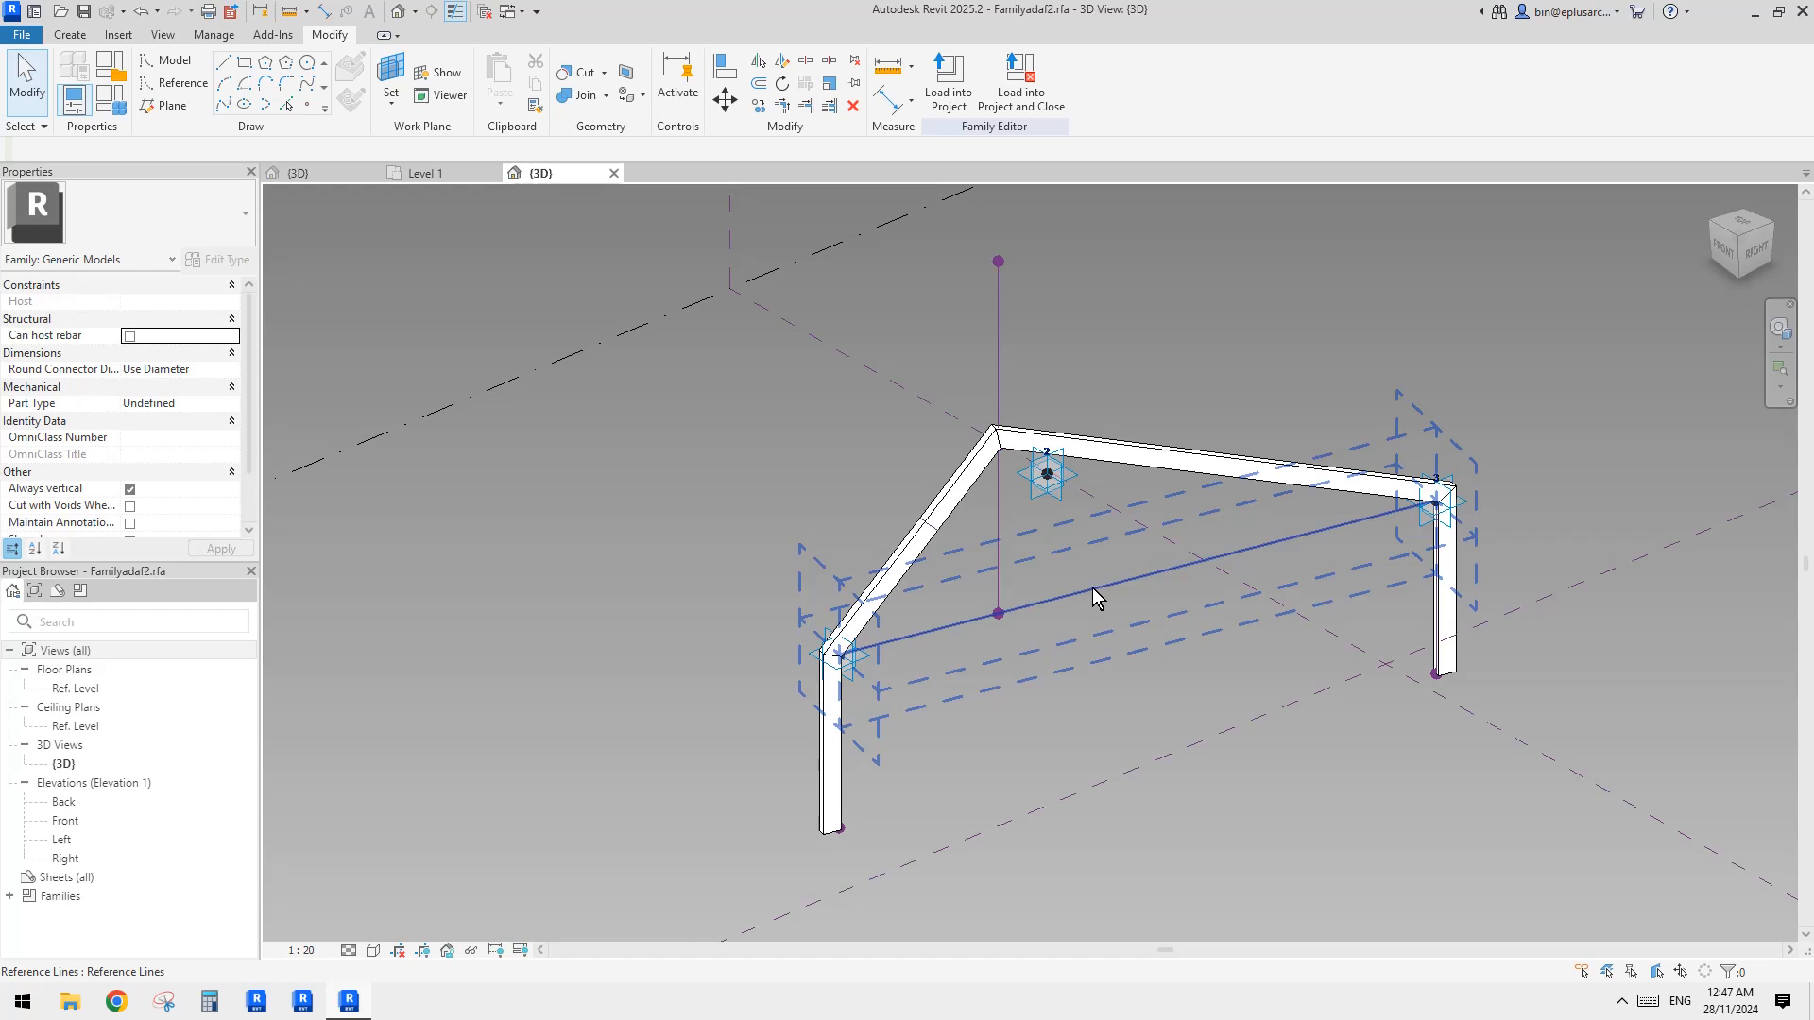
left_click(999, 623)
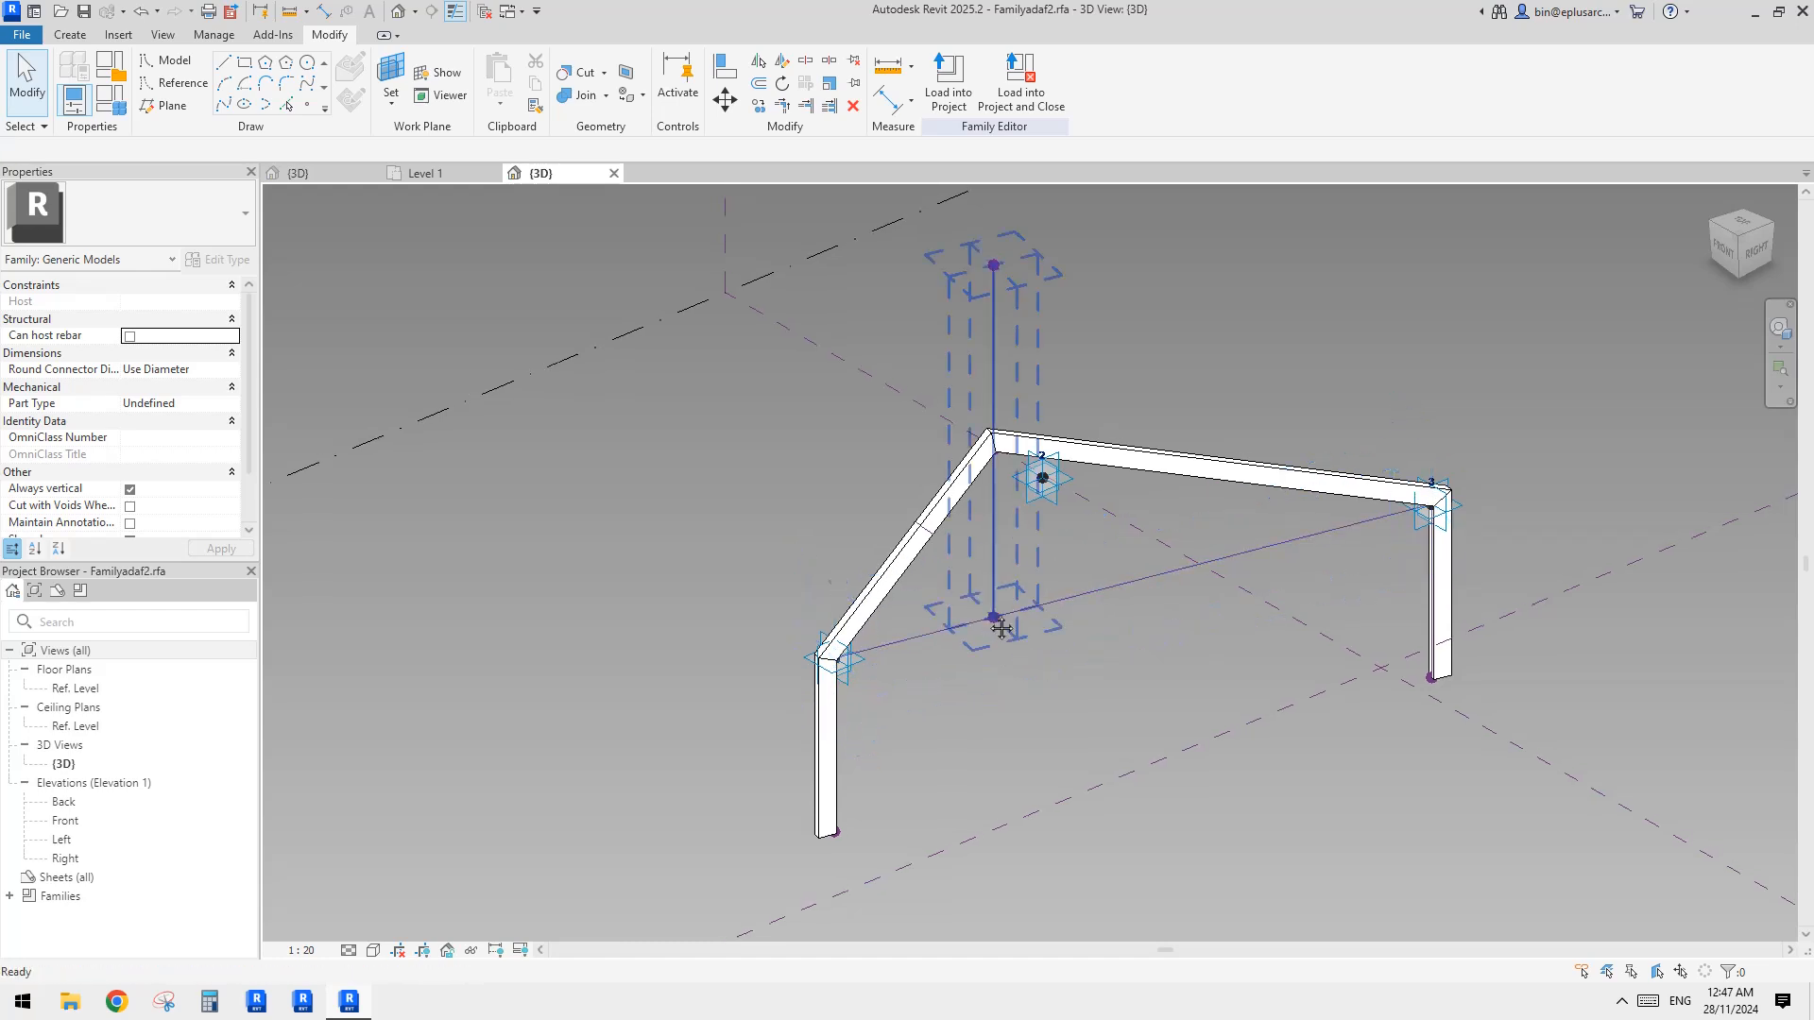
middle_click_drag(1001, 629, 1002, 630)
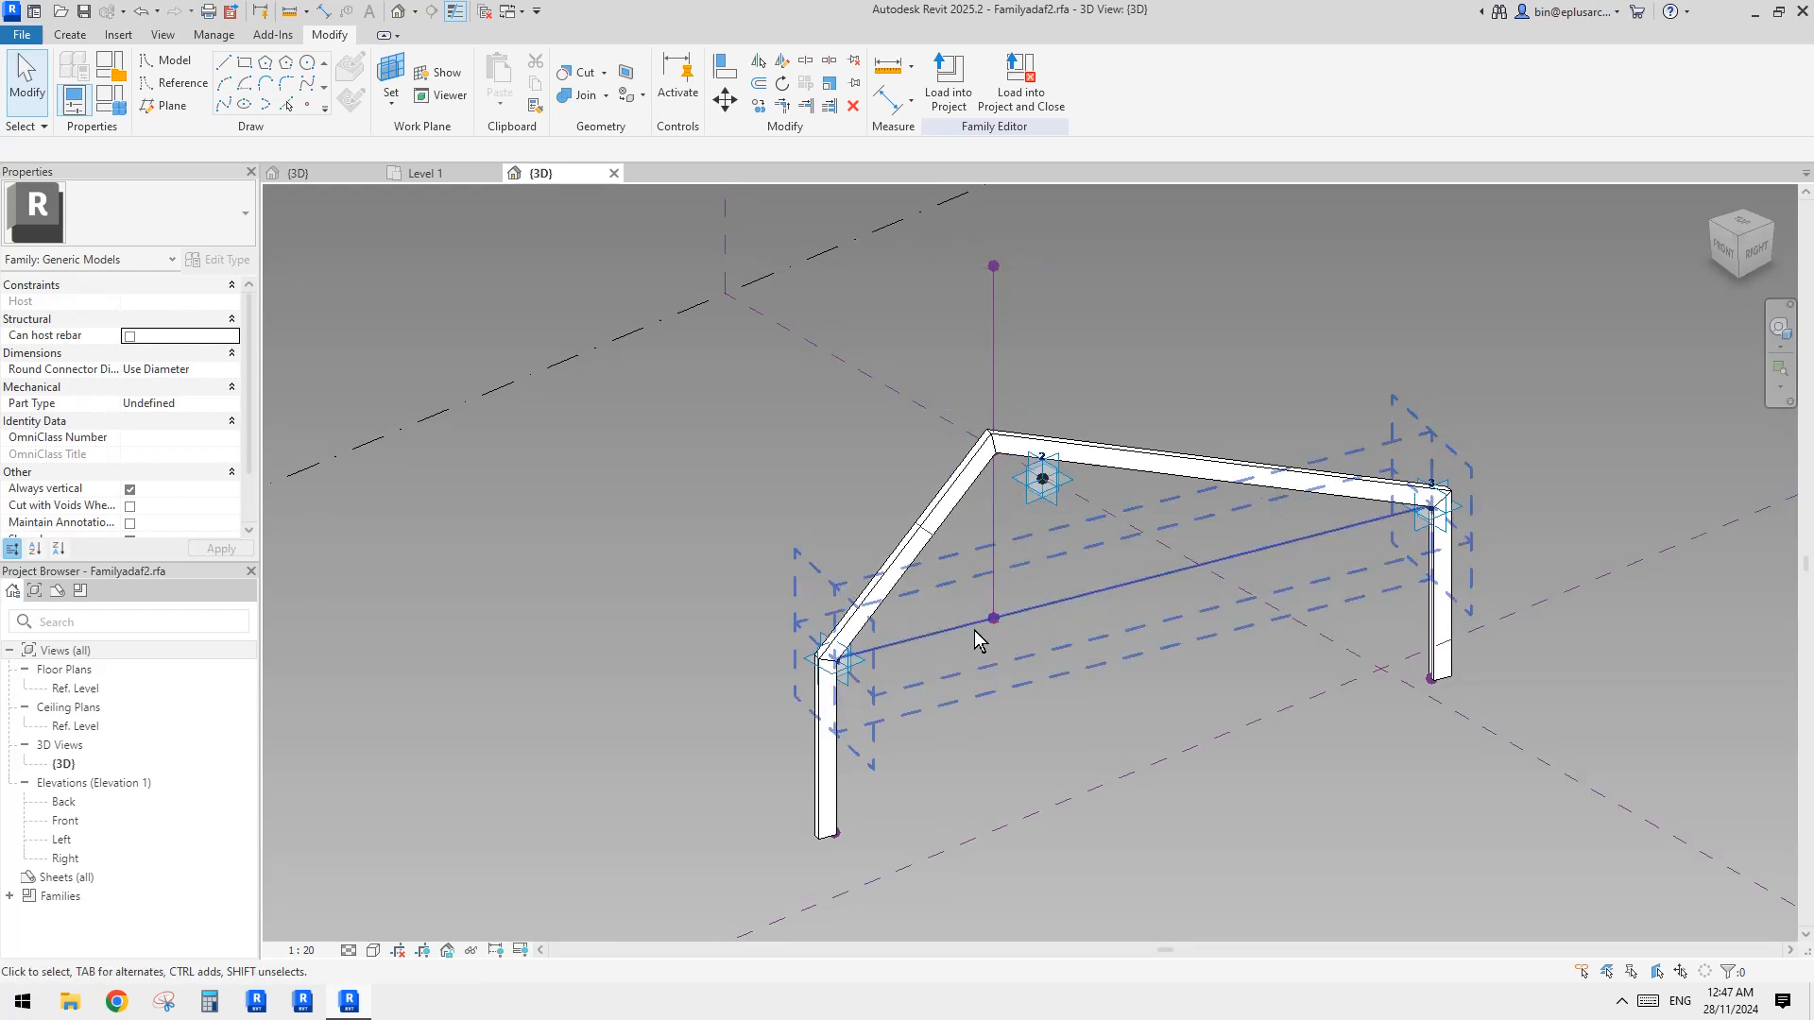
left_click(852, 672)
middle_click_drag(851, 673, 910, 621, "shift")
scroll(947, 626, "up", 2)
scroll(910, 620, "down", 3)
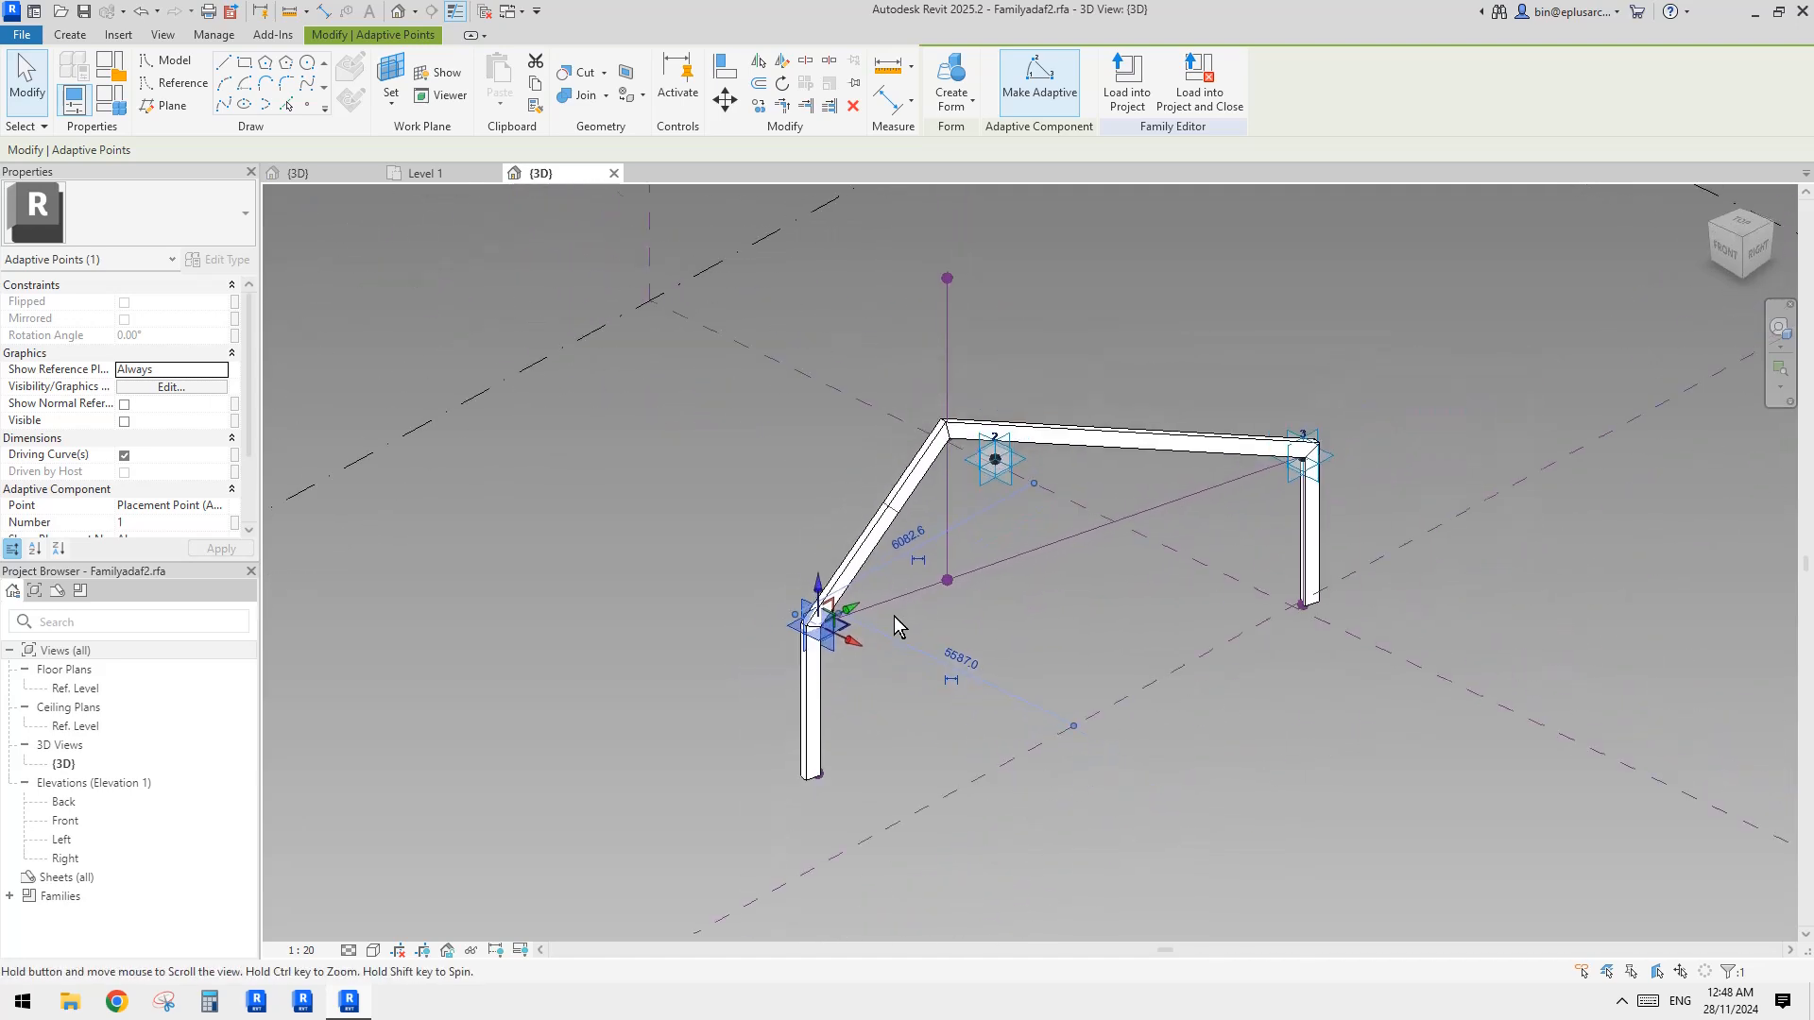
left_click(897, 644)
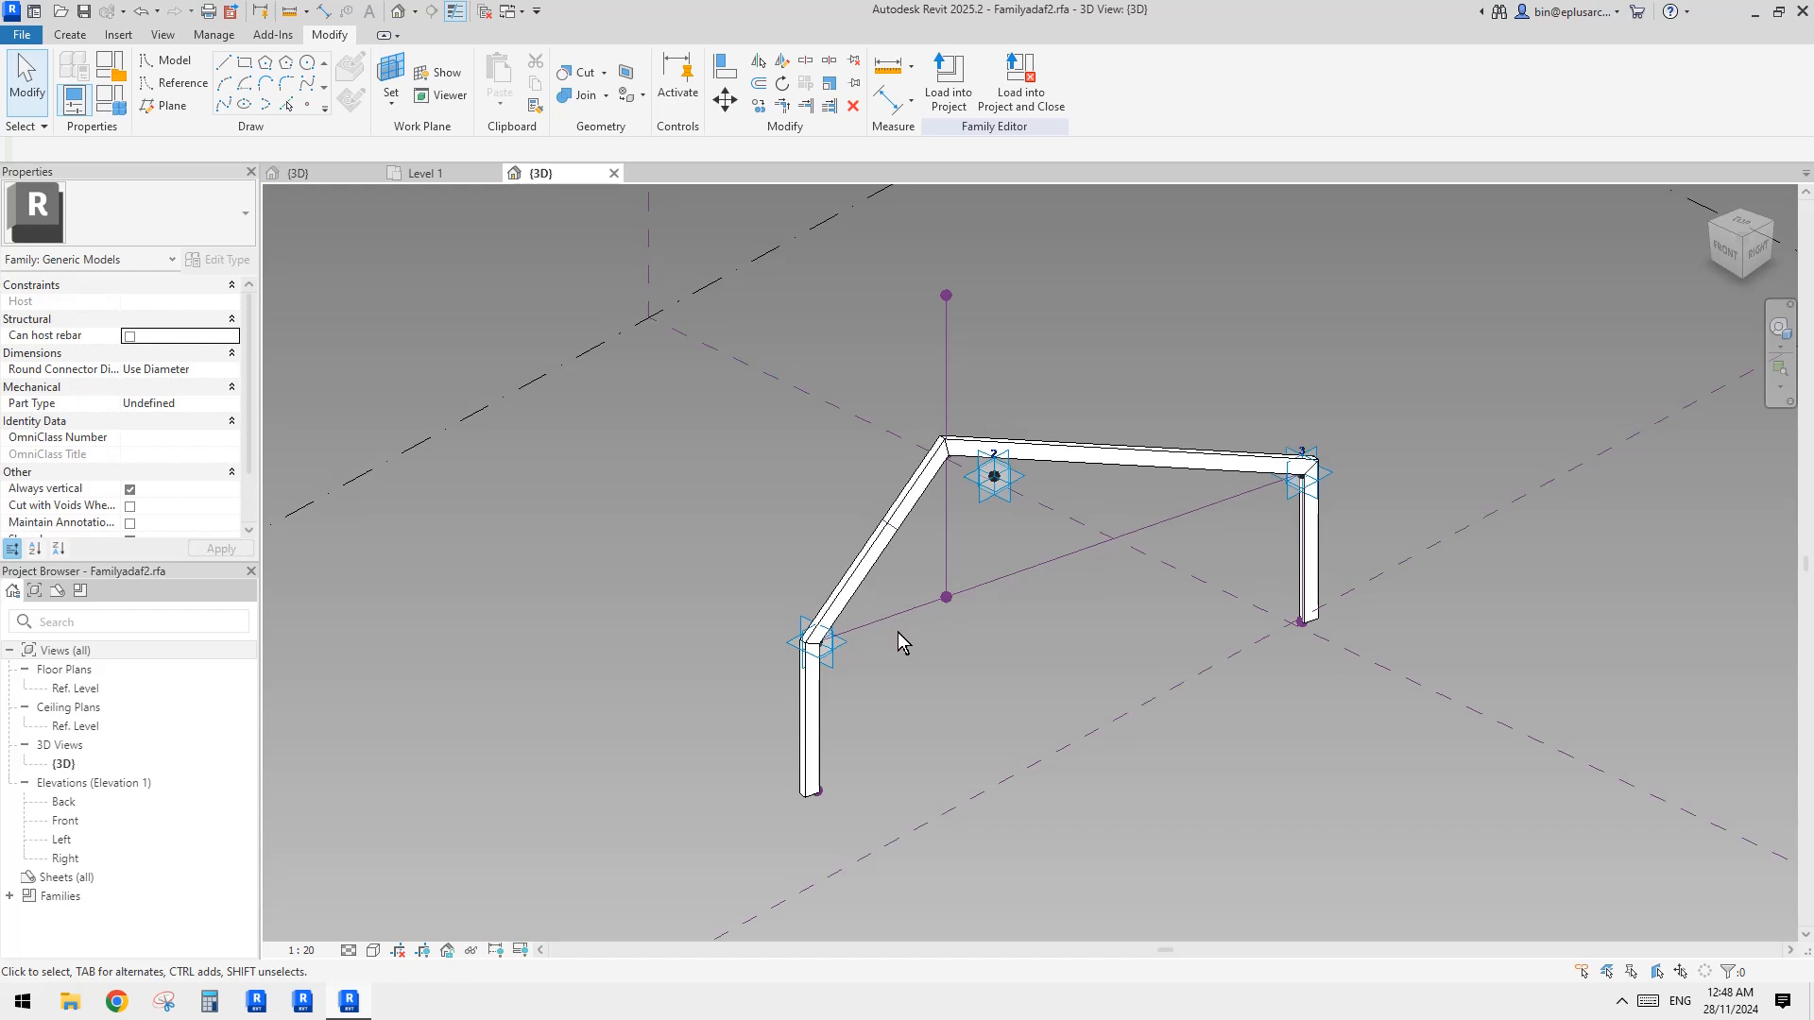
middle_click_drag(898, 638, 879, 648)
scroll(839, 664, "up", 2)
Set adaptive points 1, 2 and 3 to orient to Instance (xyz) and load the family back into 24089.rfa
left_click(815, 646)
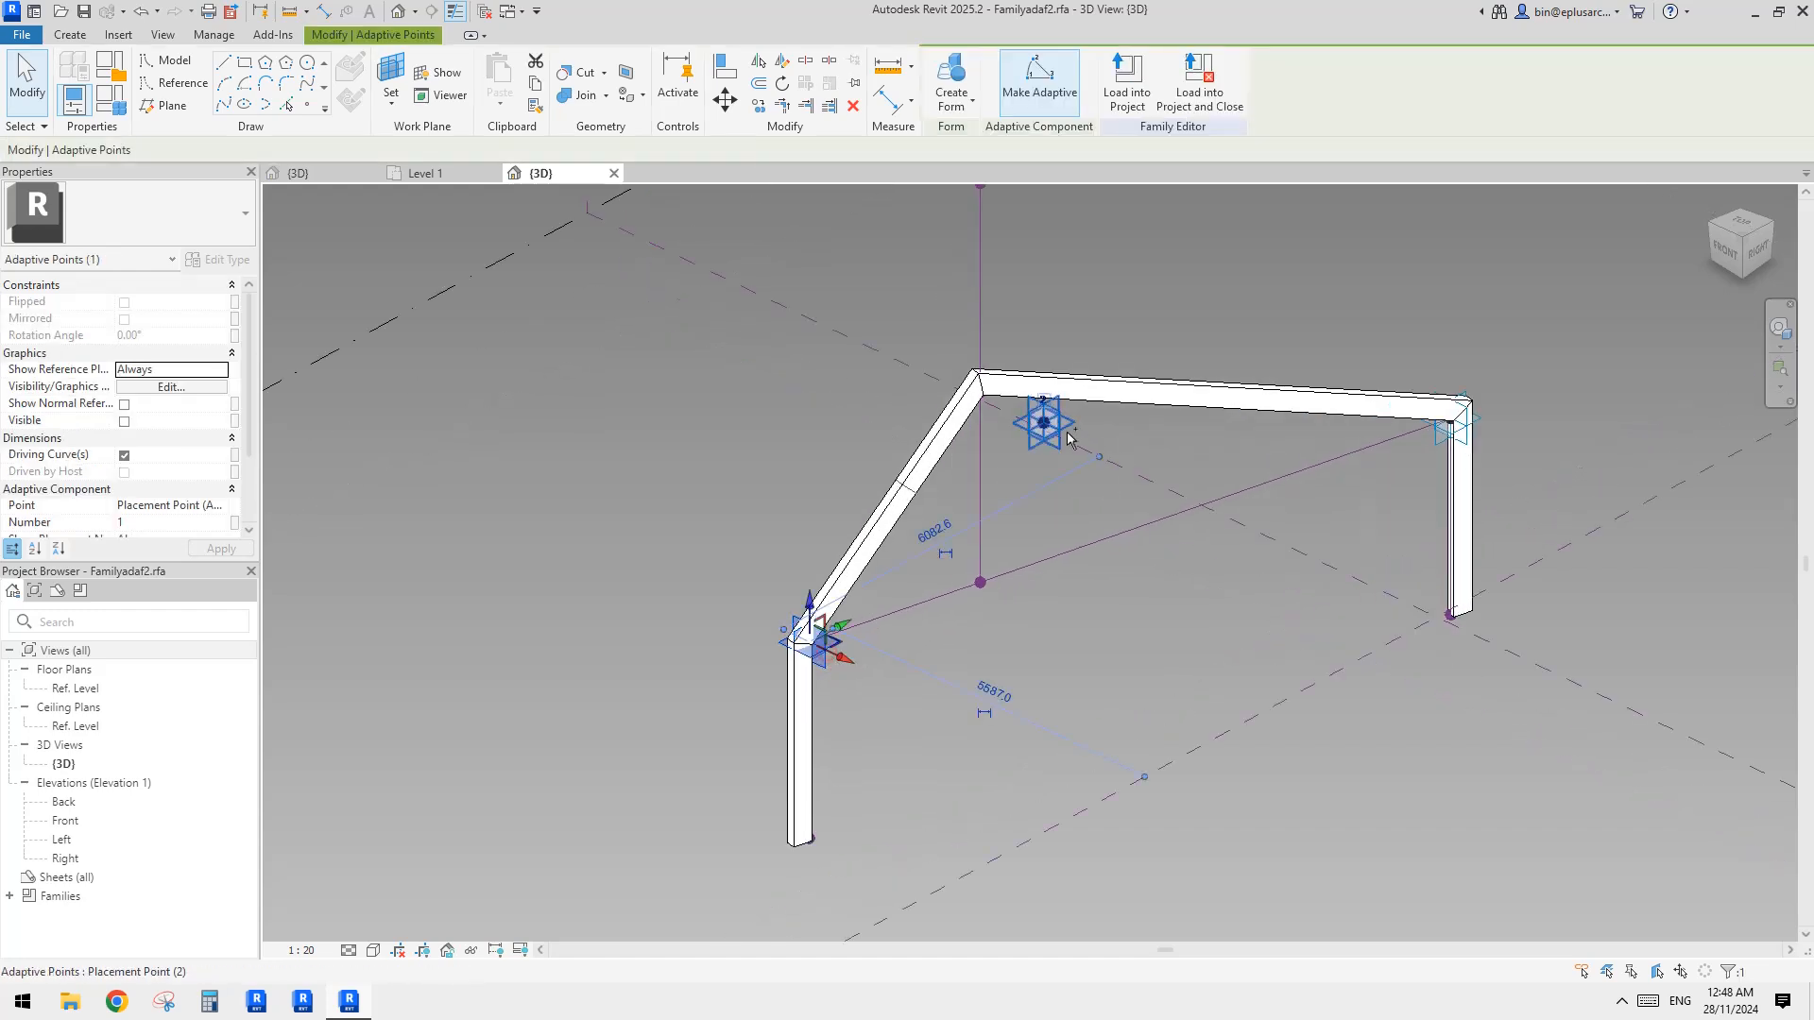
left_click(1044, 423, "ctrl")
left_click(1453, 425, "ctrl")
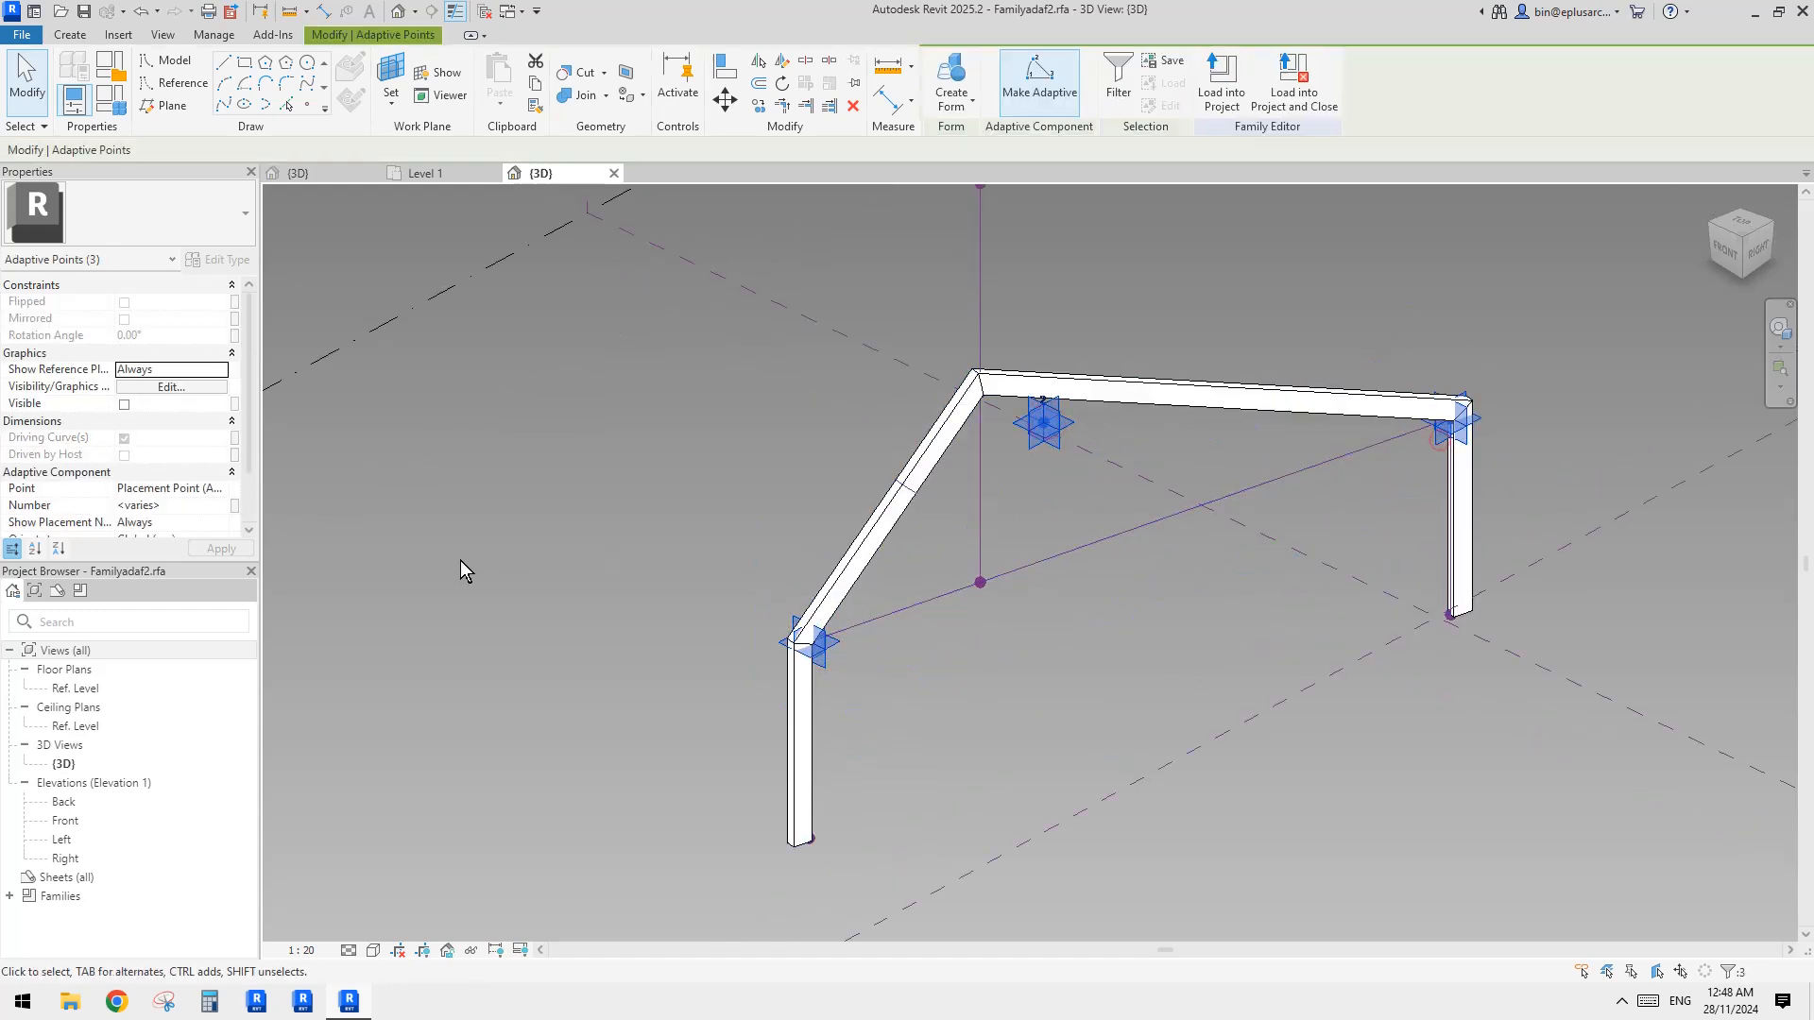
scroll(186, 498, "down", 2)
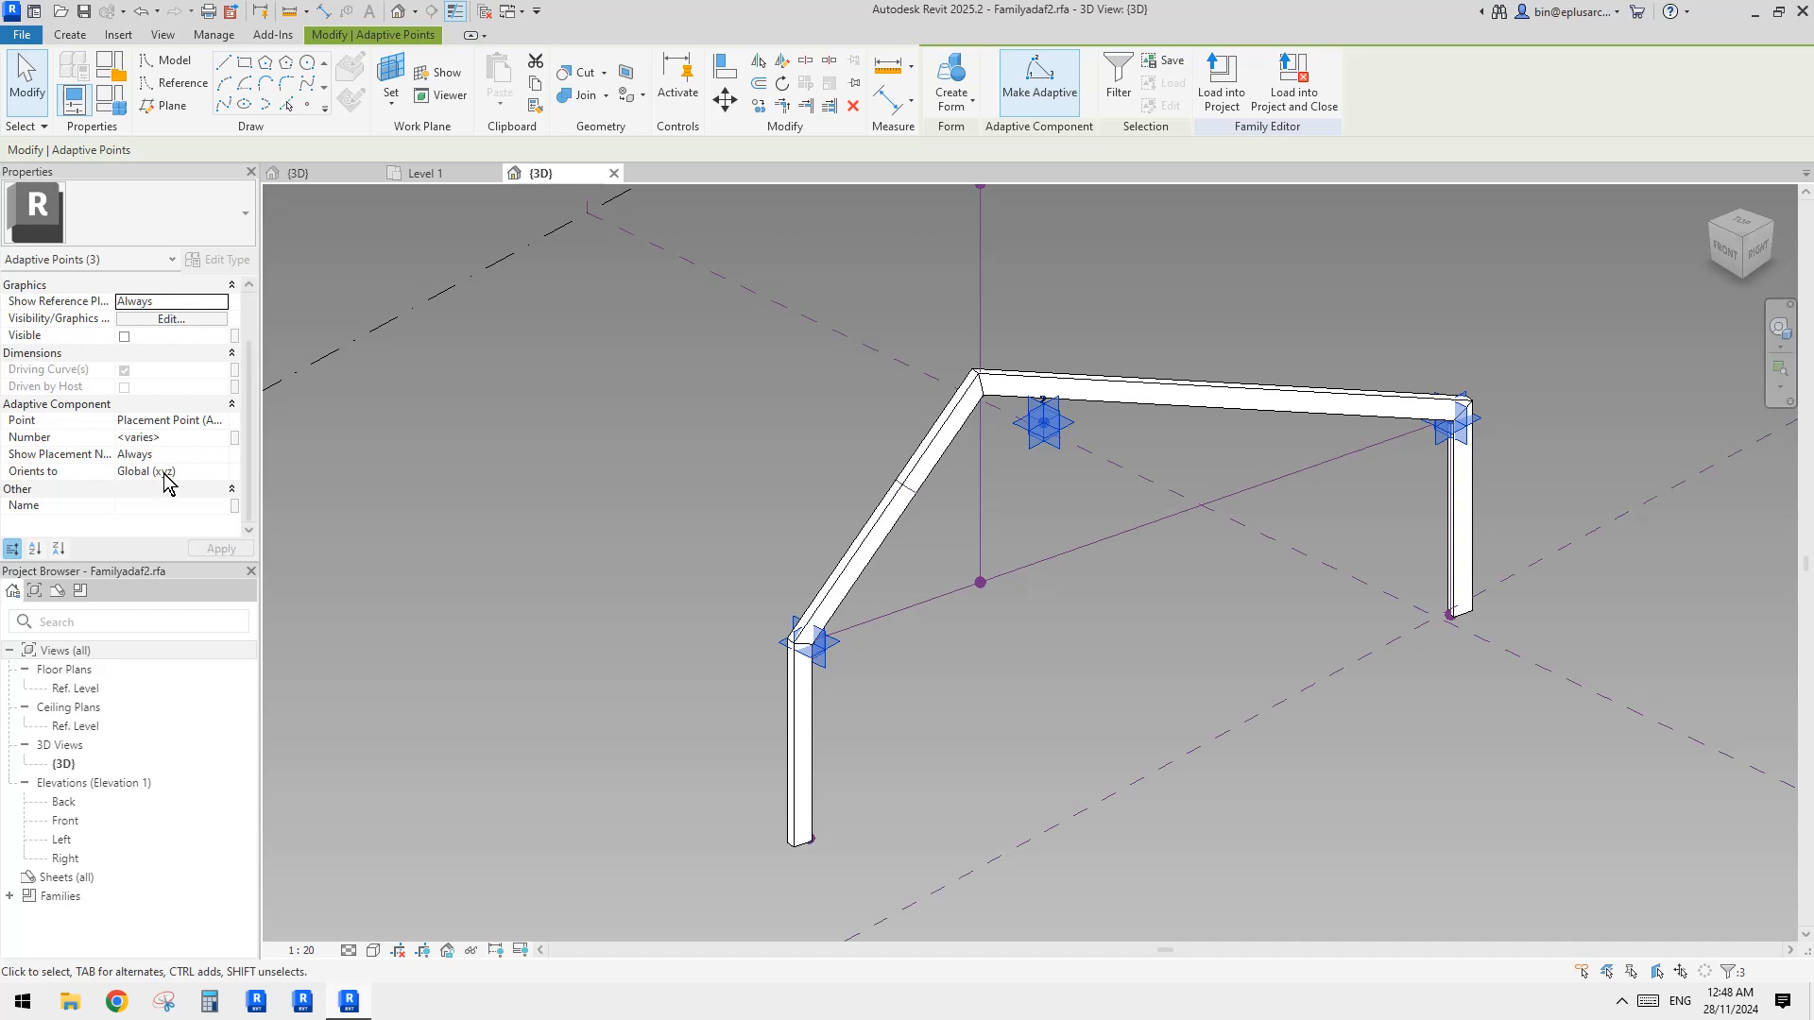
left_click(220, 472)
left_click(220, 471)
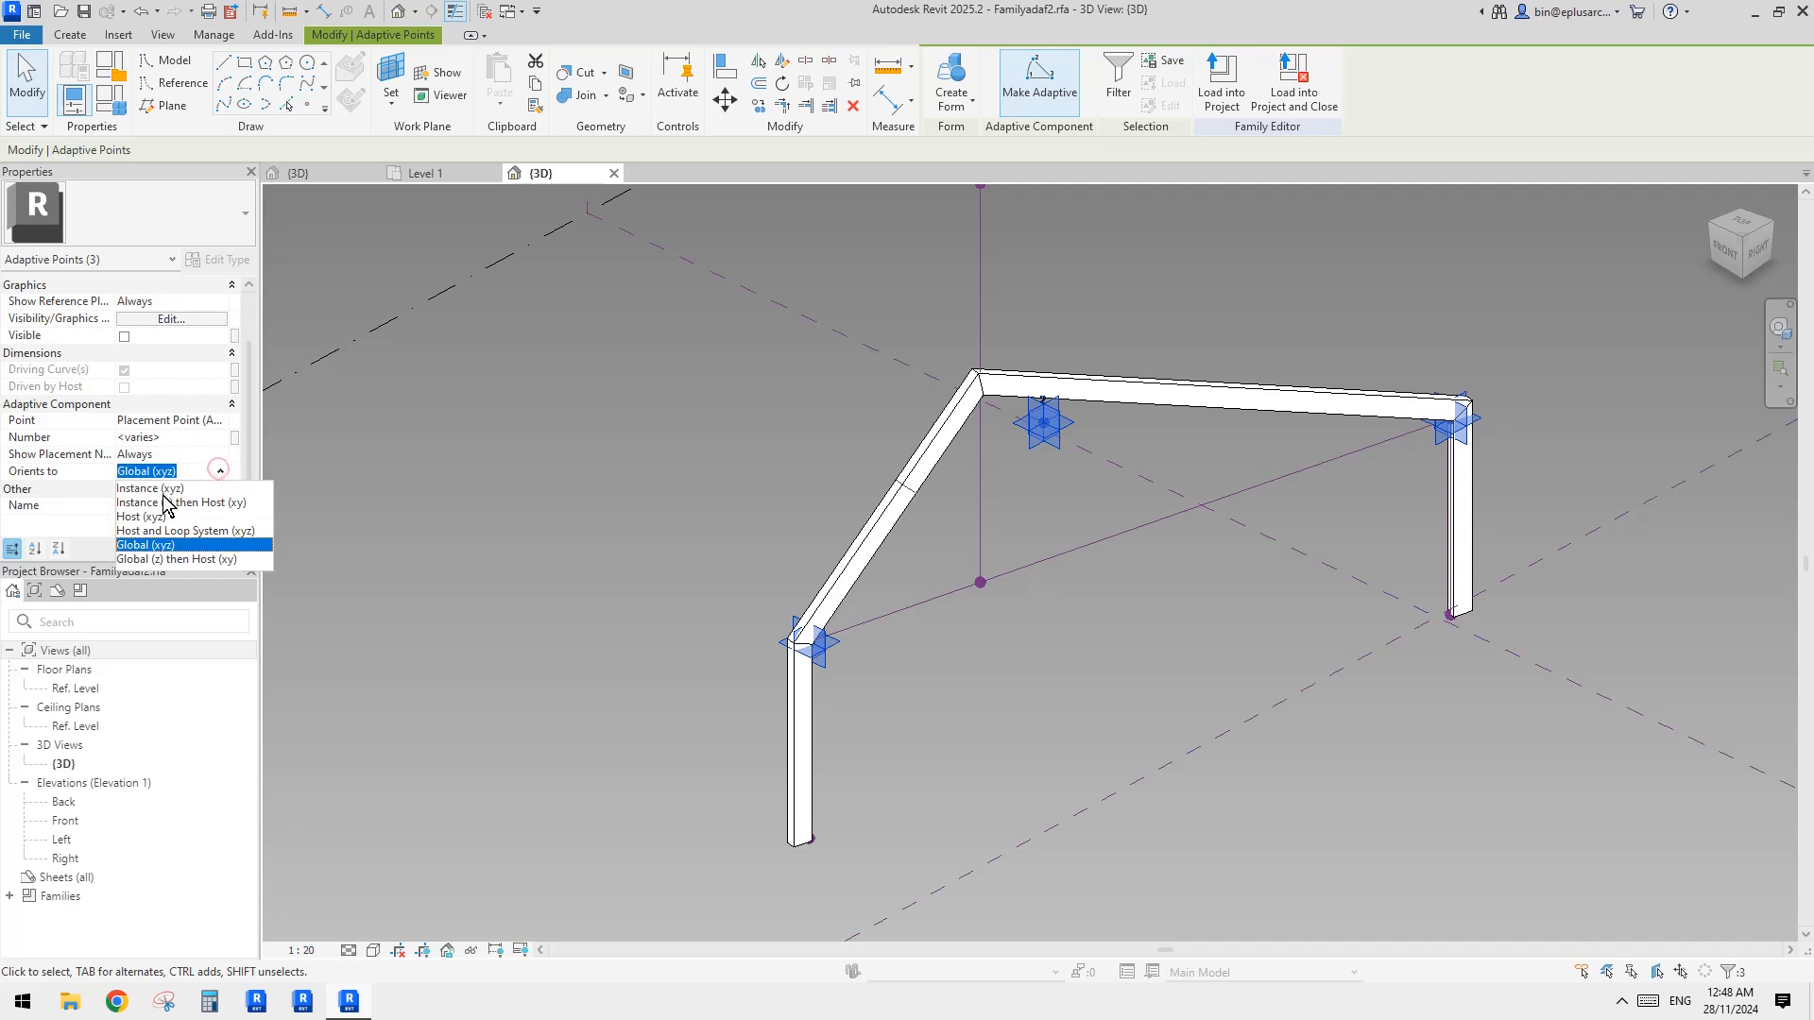
left_click(151, 501)
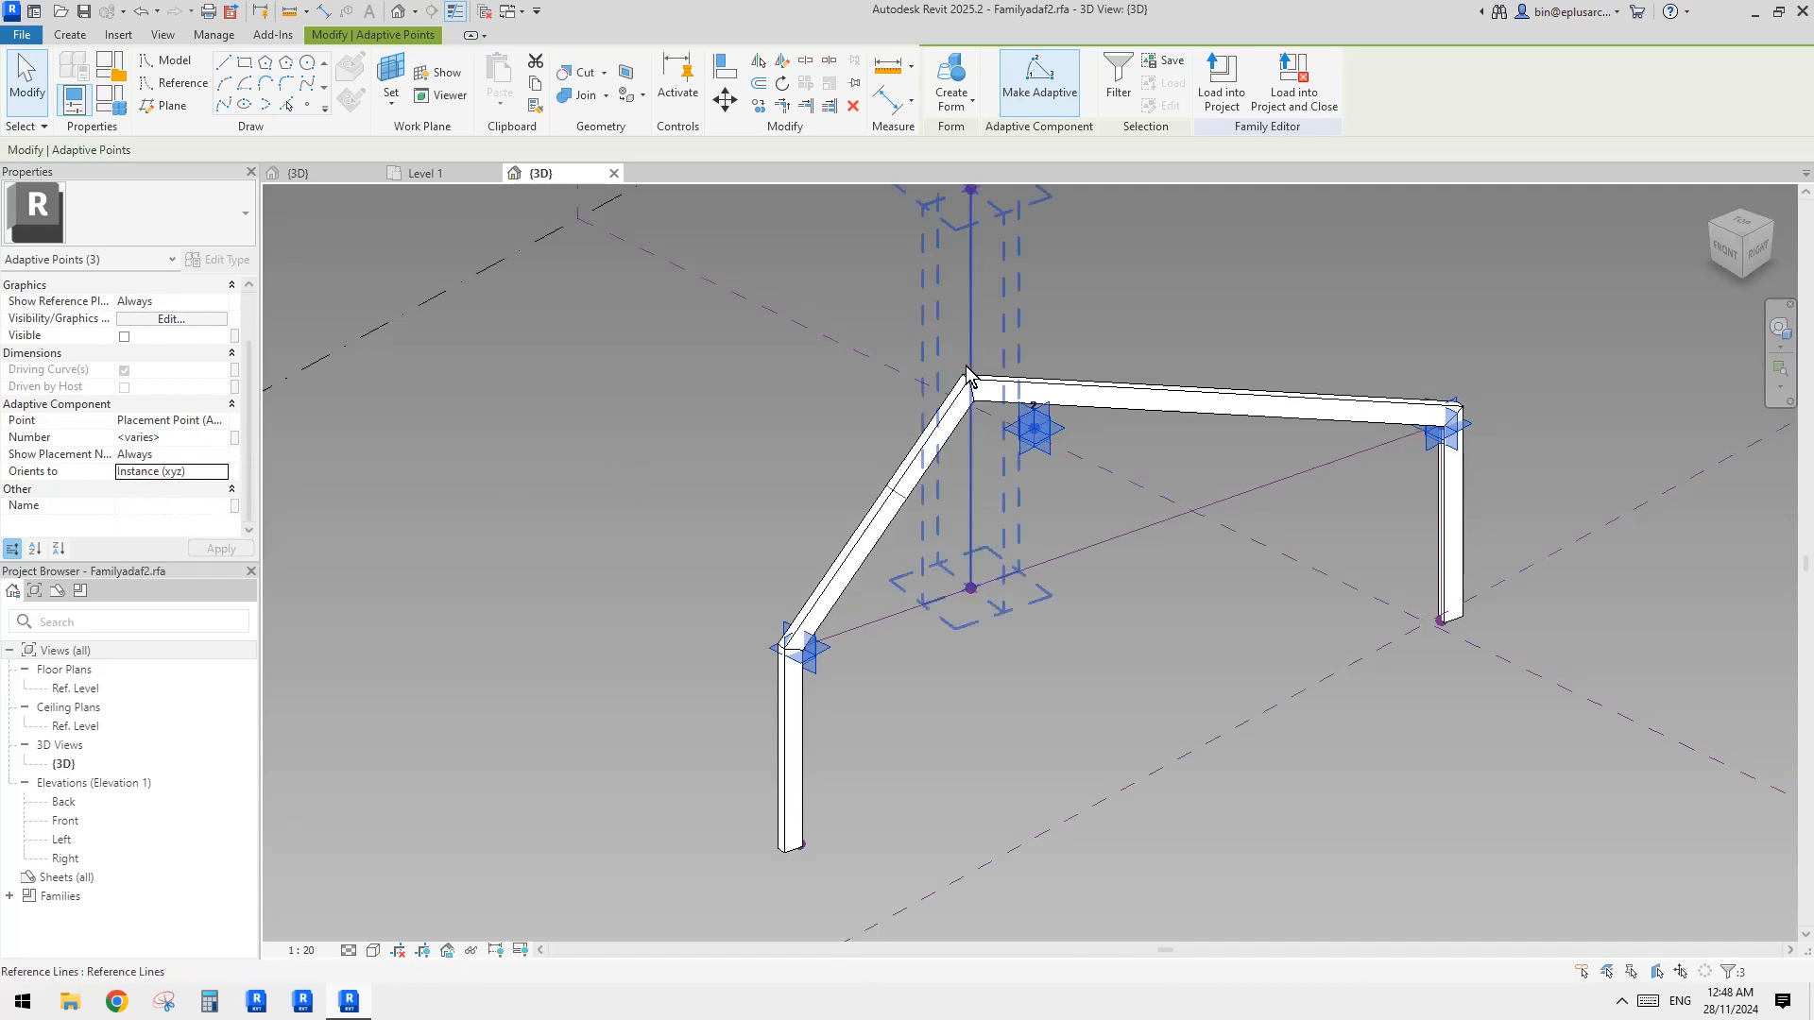
left_click(1221, 105)
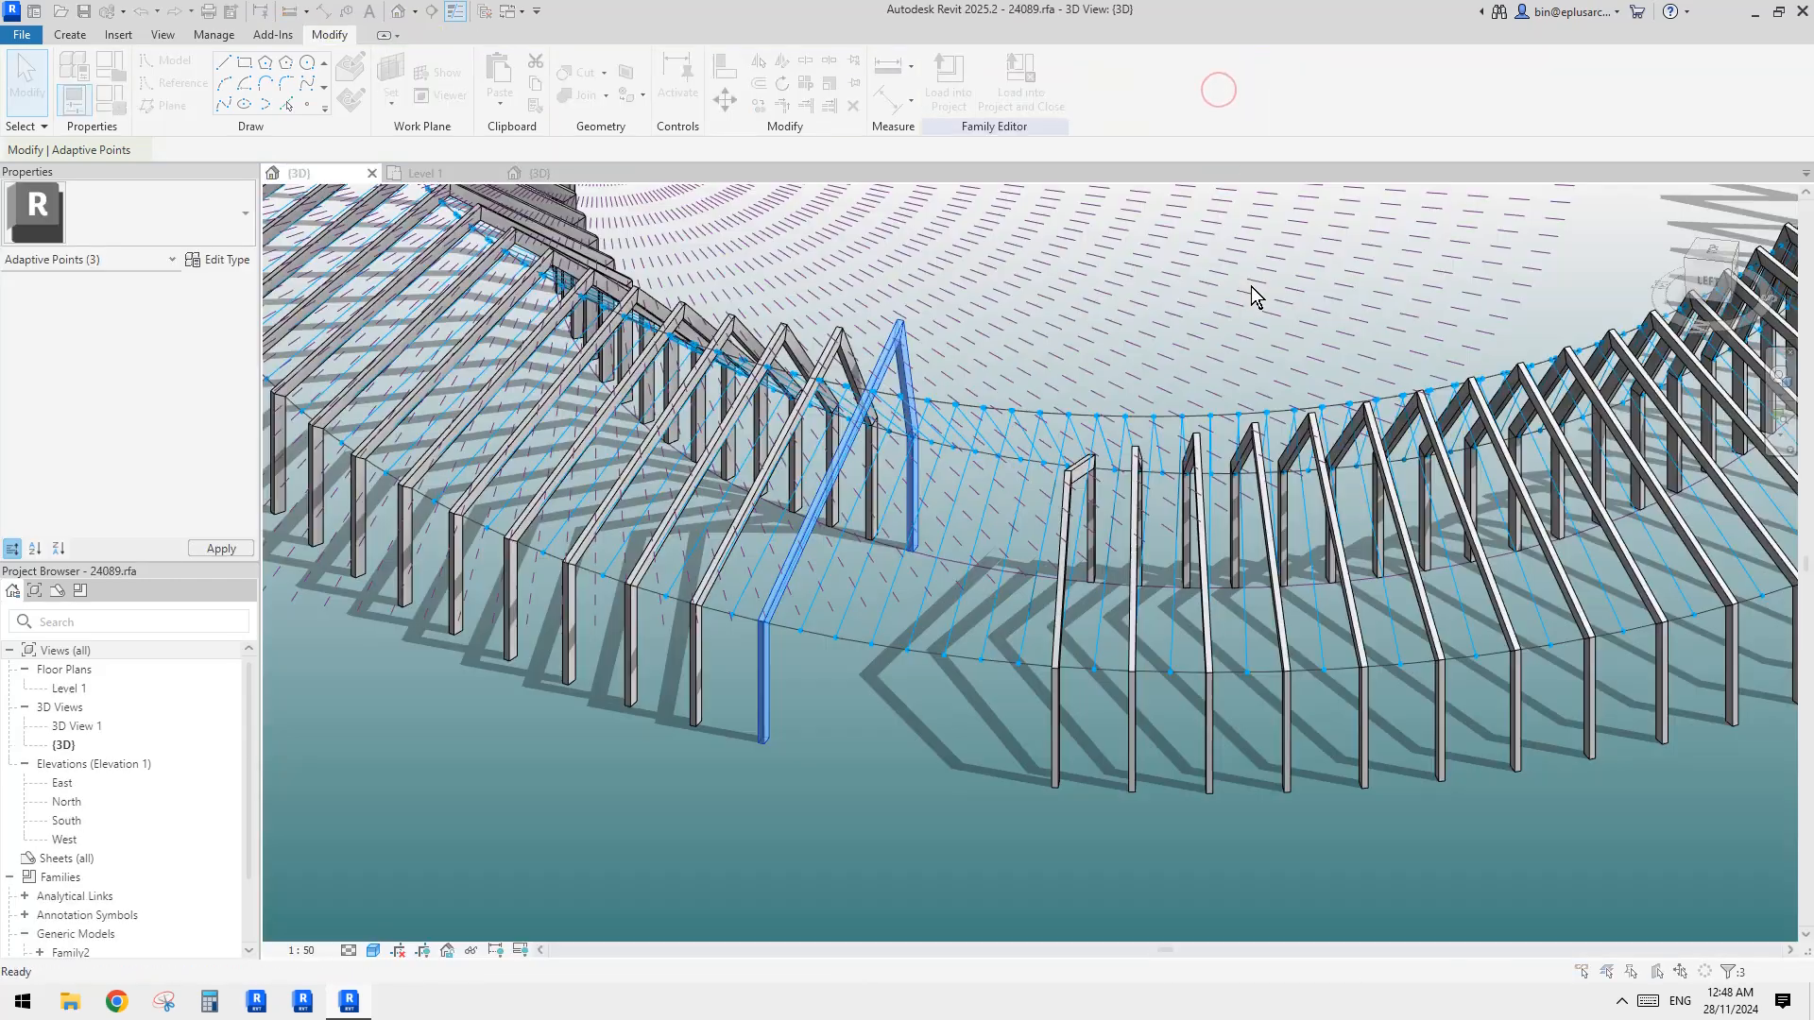
left_click(869, 444)
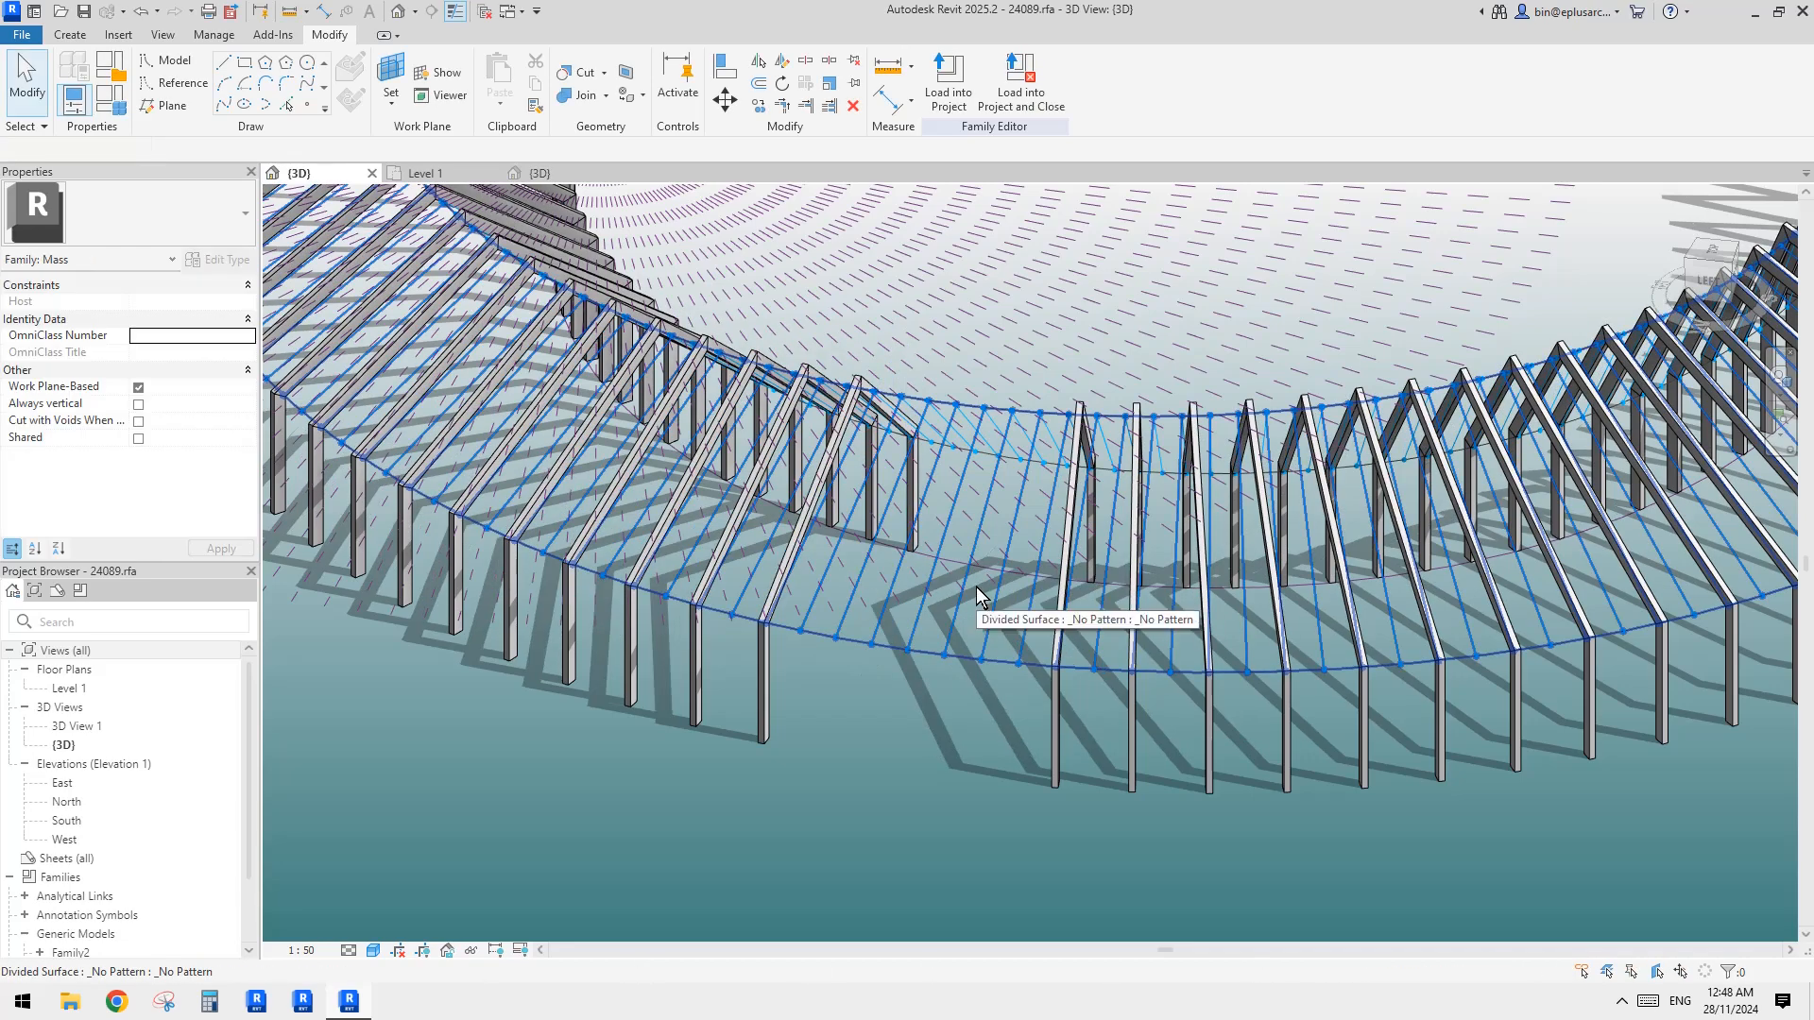
Examine how the reloaded Familyadaf2 frames run around the whole ring and at its gaps
scroll(1001, 599, "down", 2)
middle_click_drag(1096, 654, 1062, 718, "shift")
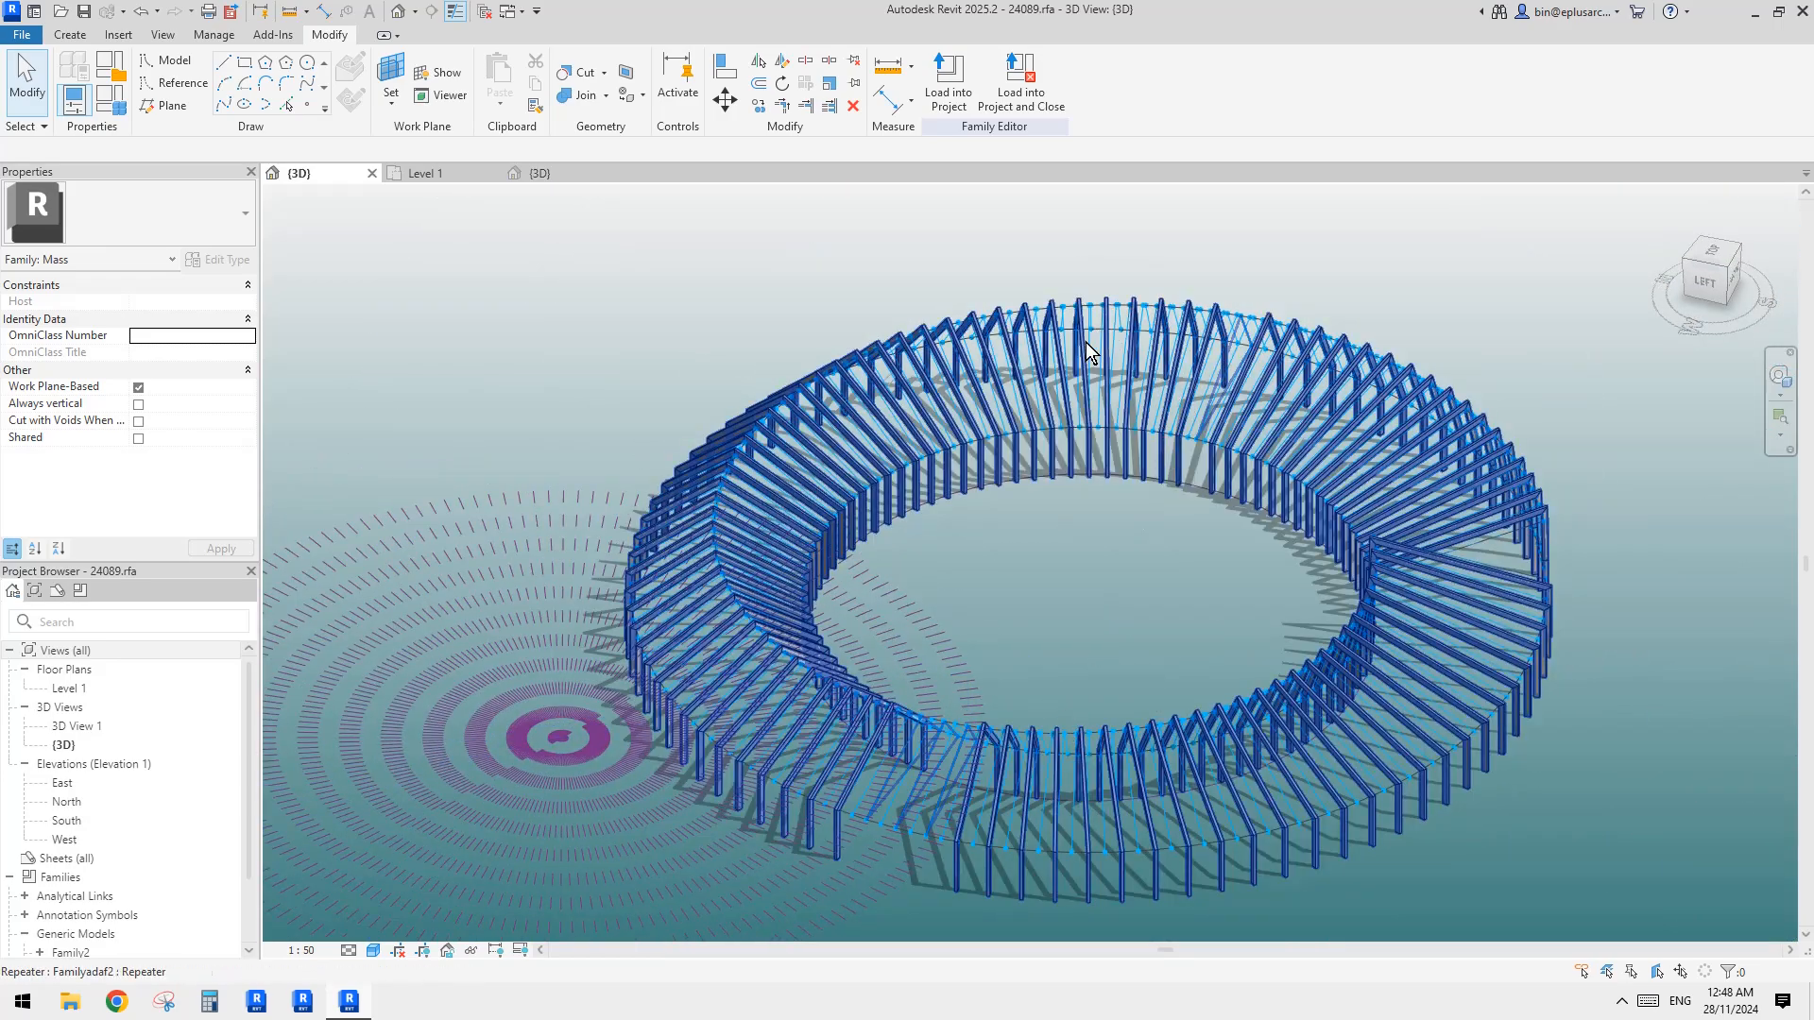
middle_click_drag(1086, 342, 1128, 623, "shift")
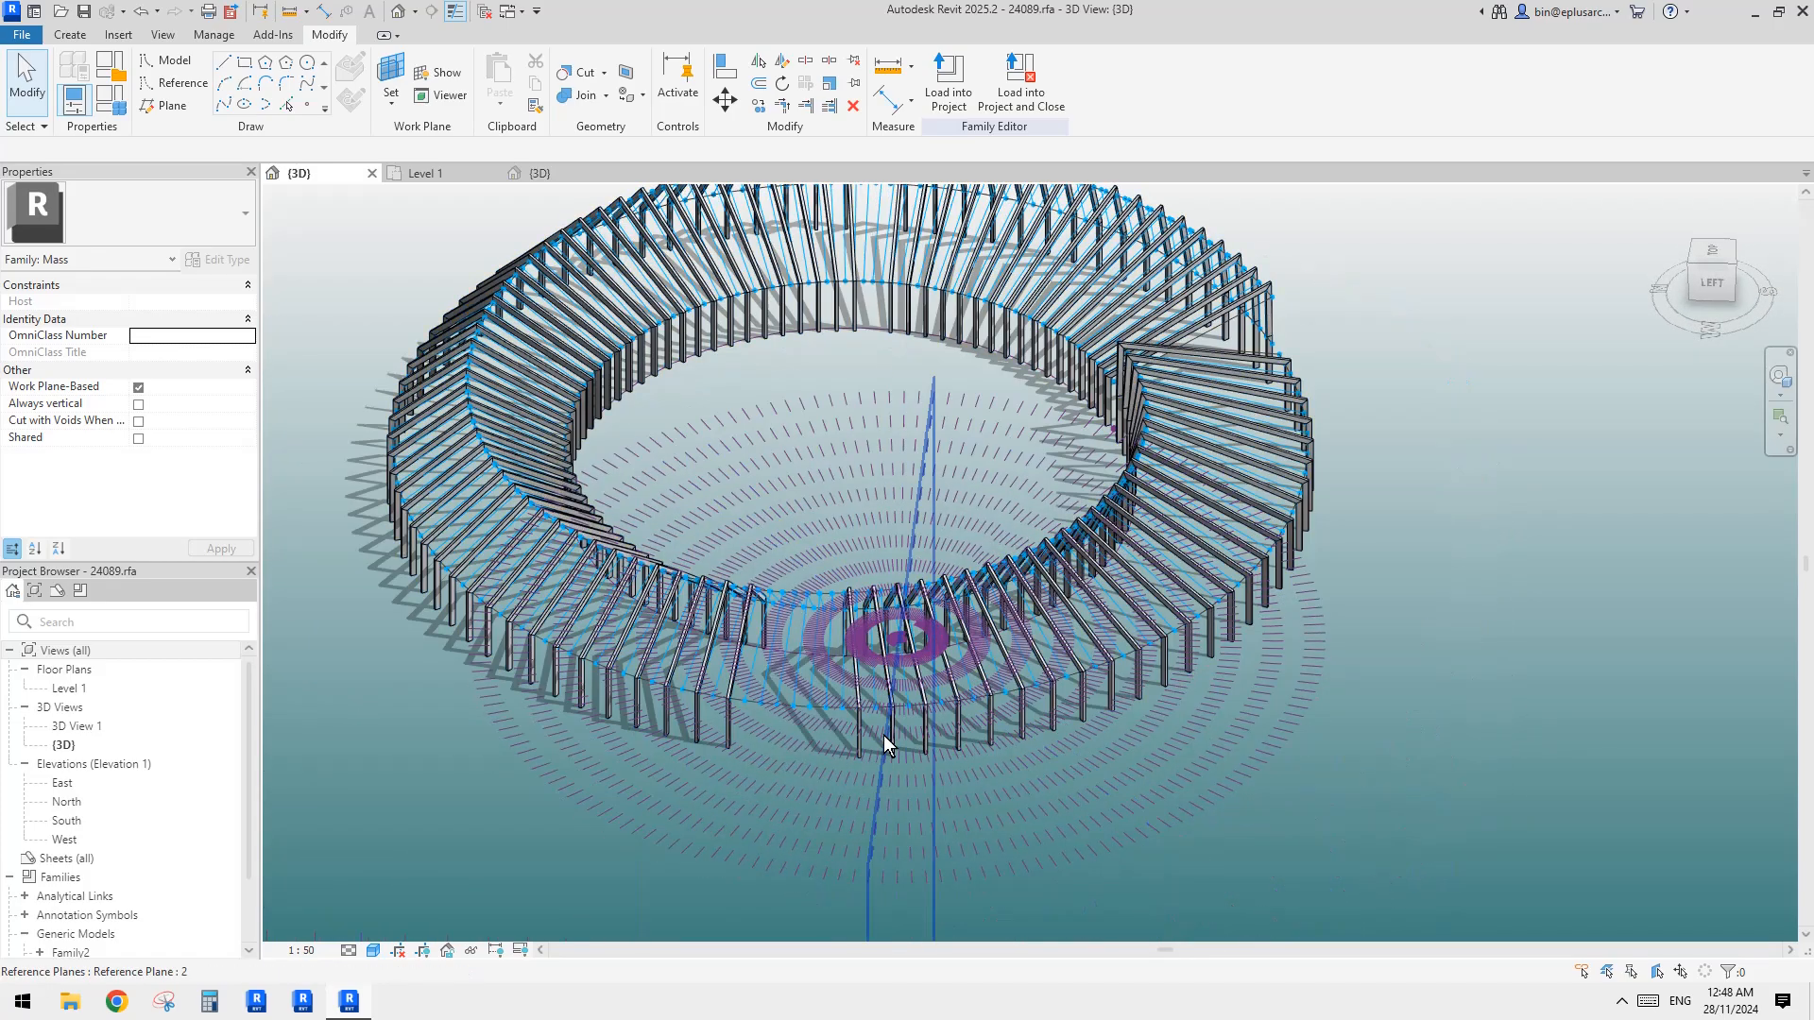
scroll(882, 735, "up", 5)
scroll(1085, 718, "down", 6)
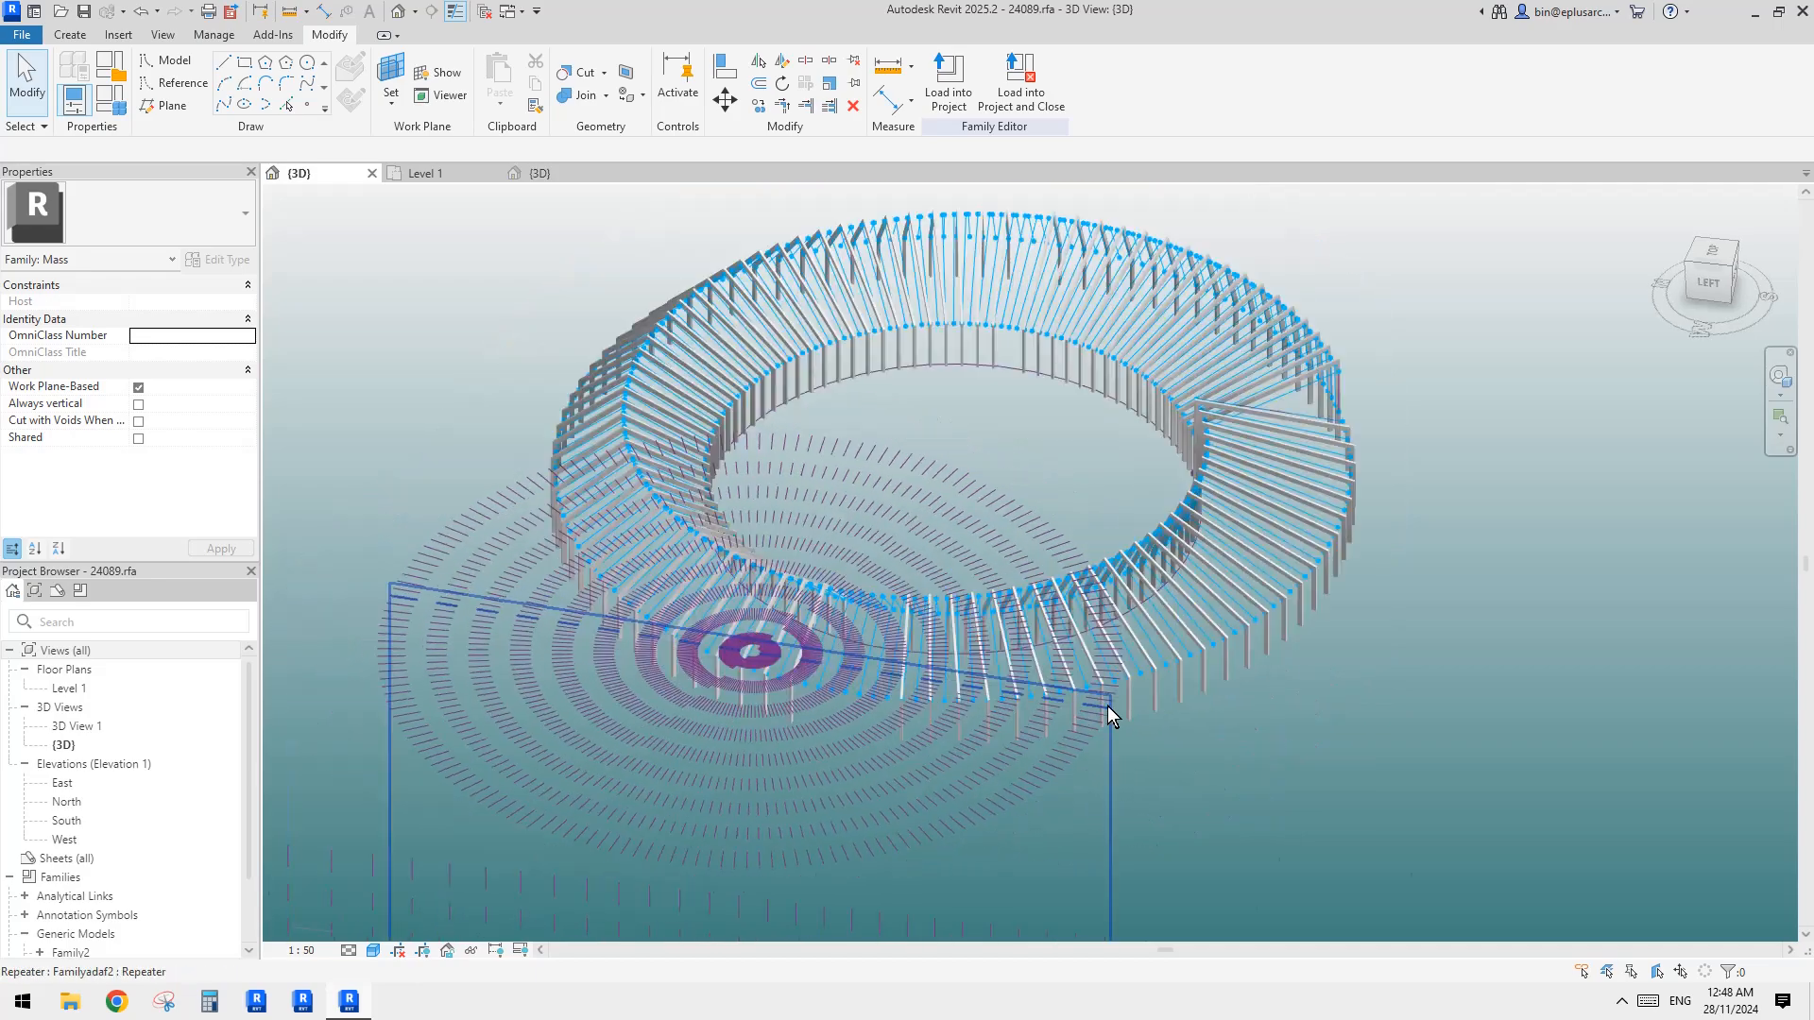
middle_click_drag(1073, 625, 1131, 714)
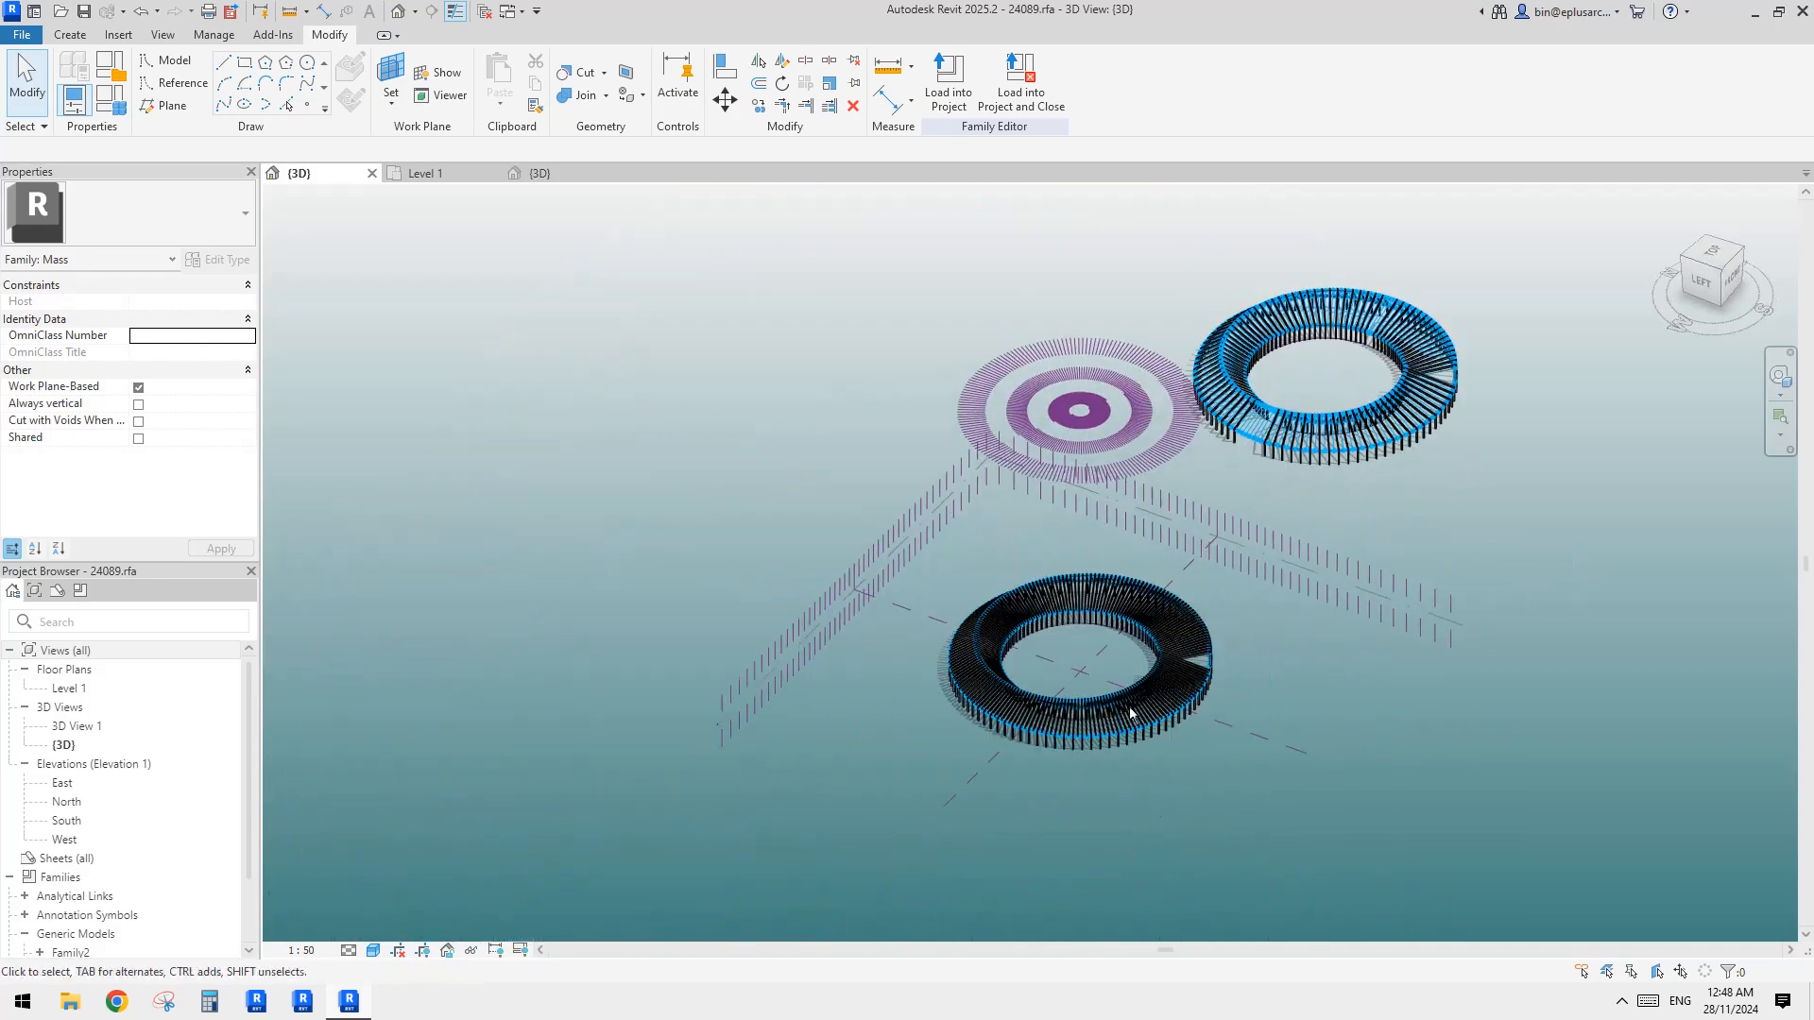
Examine the Family2 frames beside the gap in their ring and compare that ring with the Familyadaf2 ring
scroll(1091, 709, "up", 5)
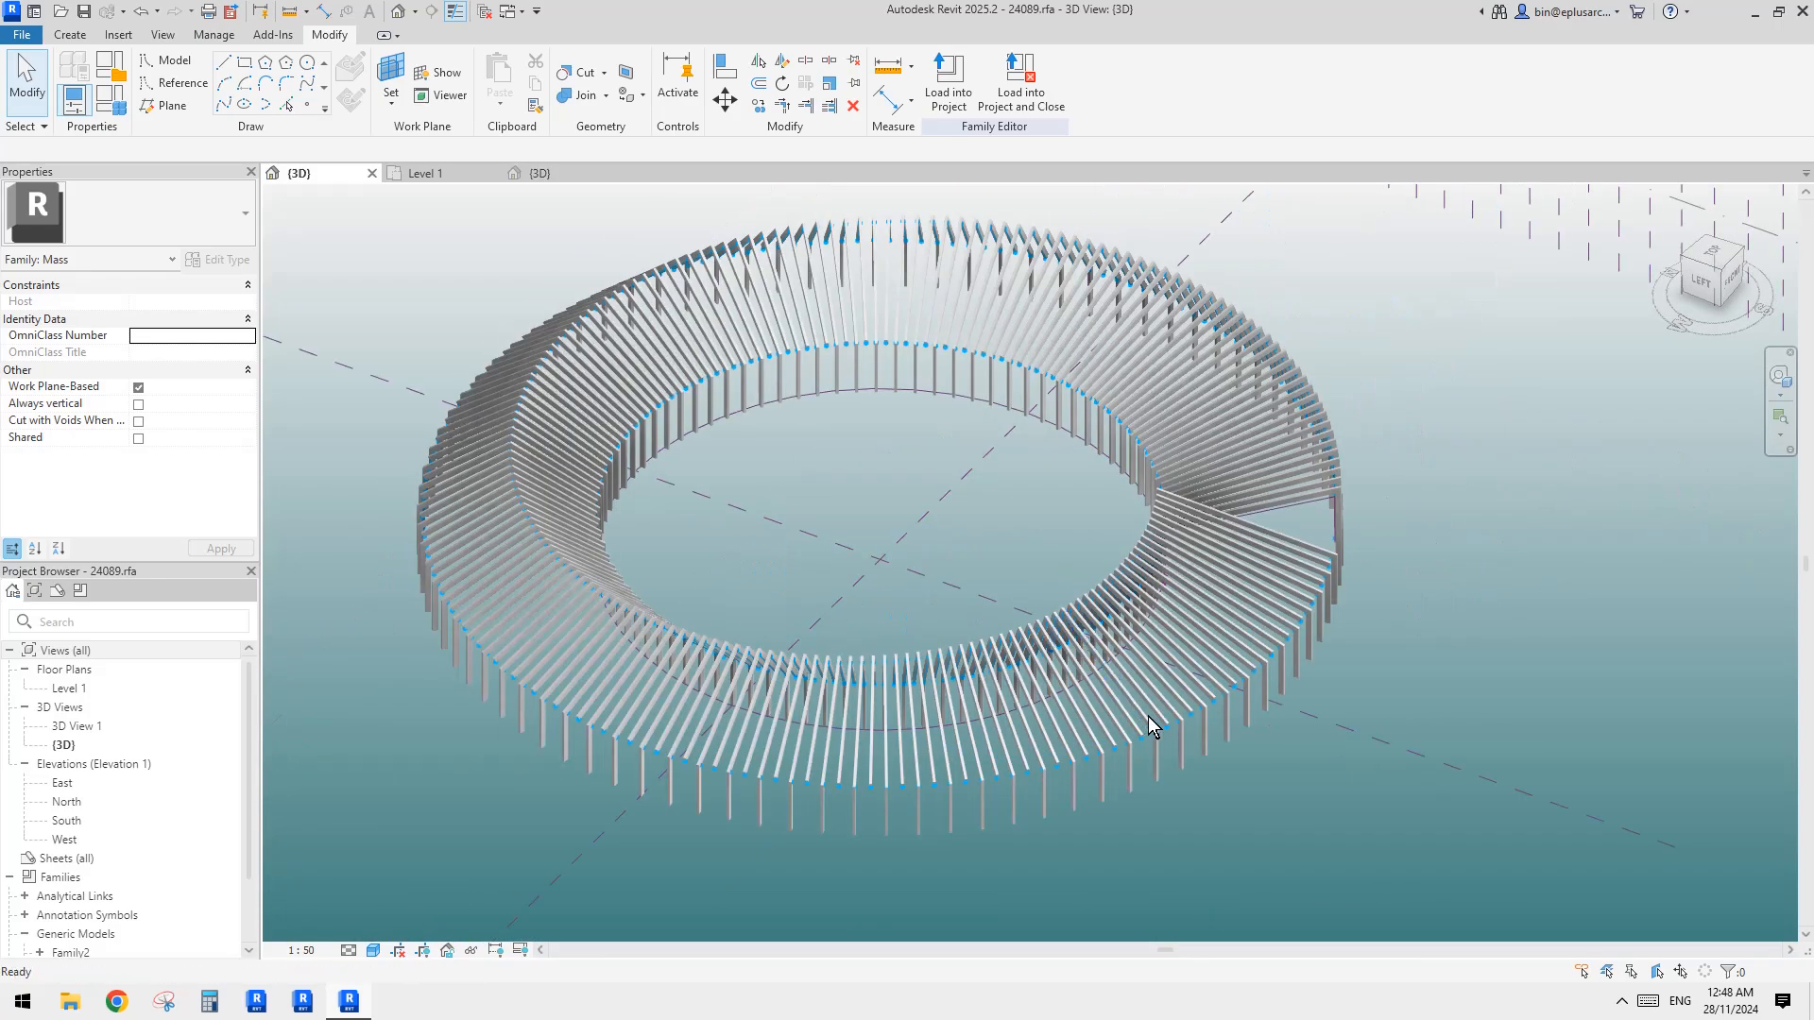
left_click(1184, 739)
mouse_move(1184, 740)
middle_mouse_down("shift")
mouse_move(1040, 654)
mouse_move(1157, 690)
middle_mouse_up("shift")
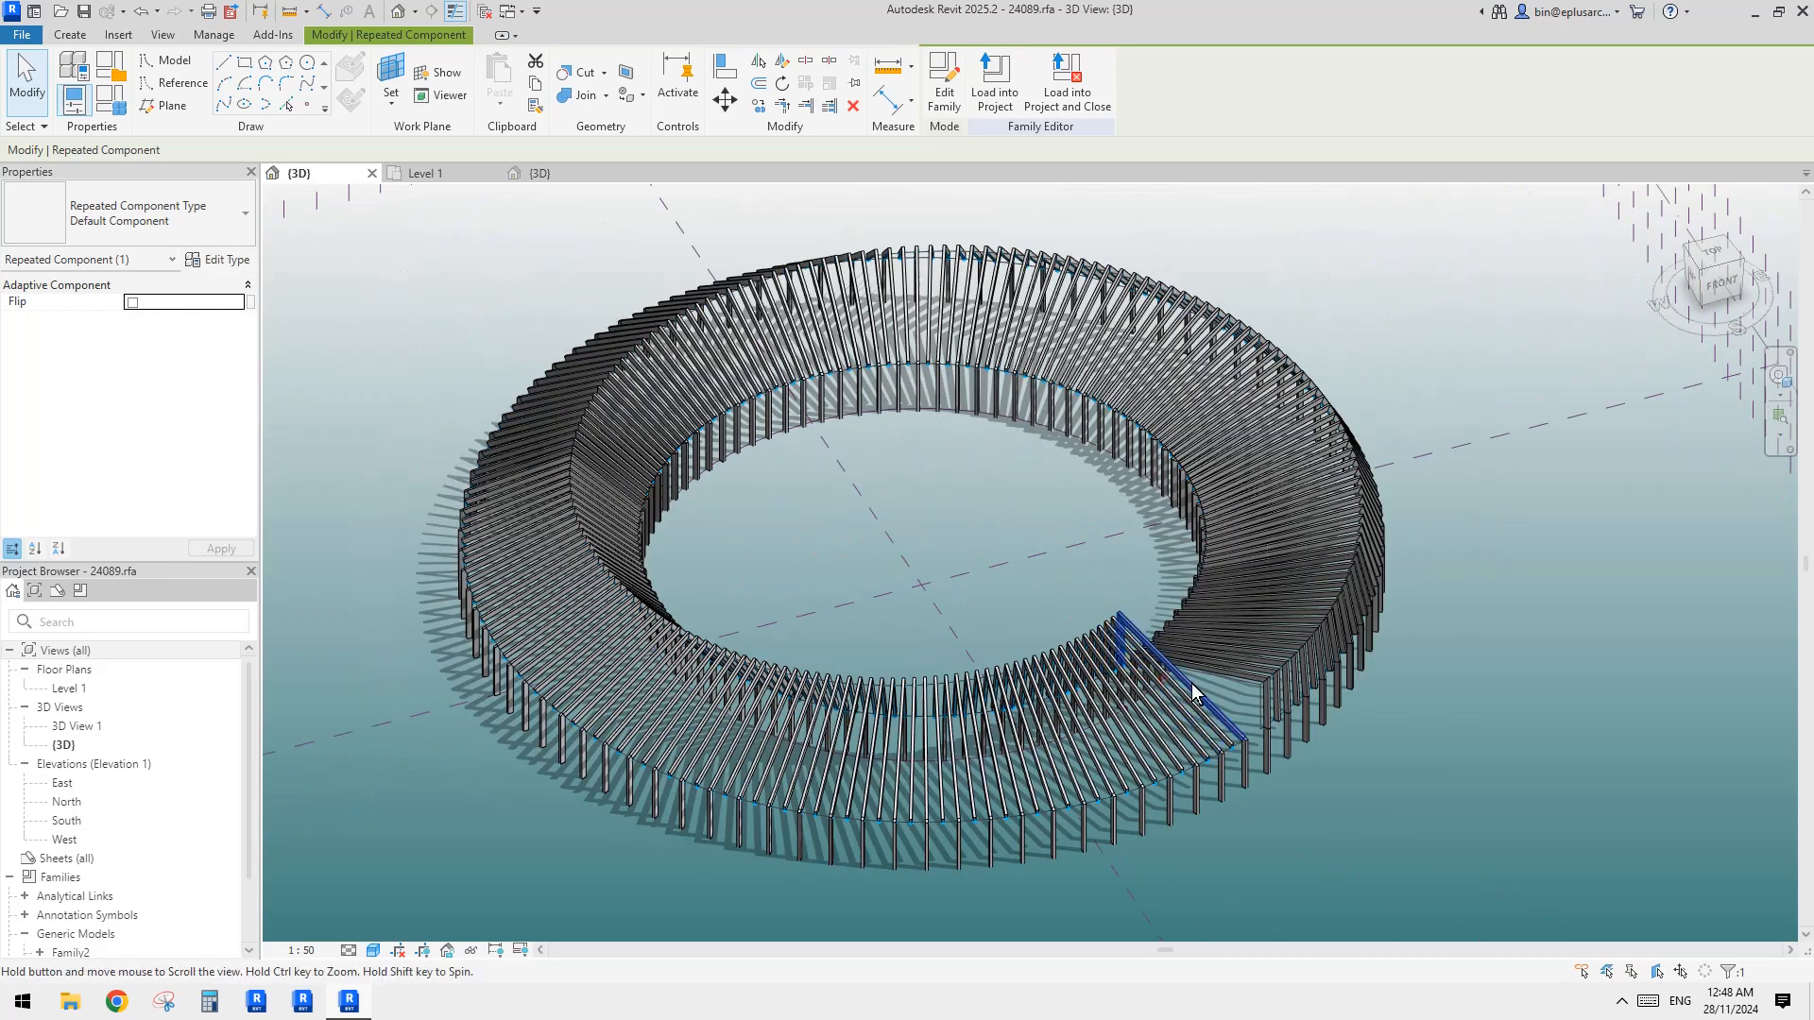
scroll(1067, 677, "up", 6)
key("Escape")
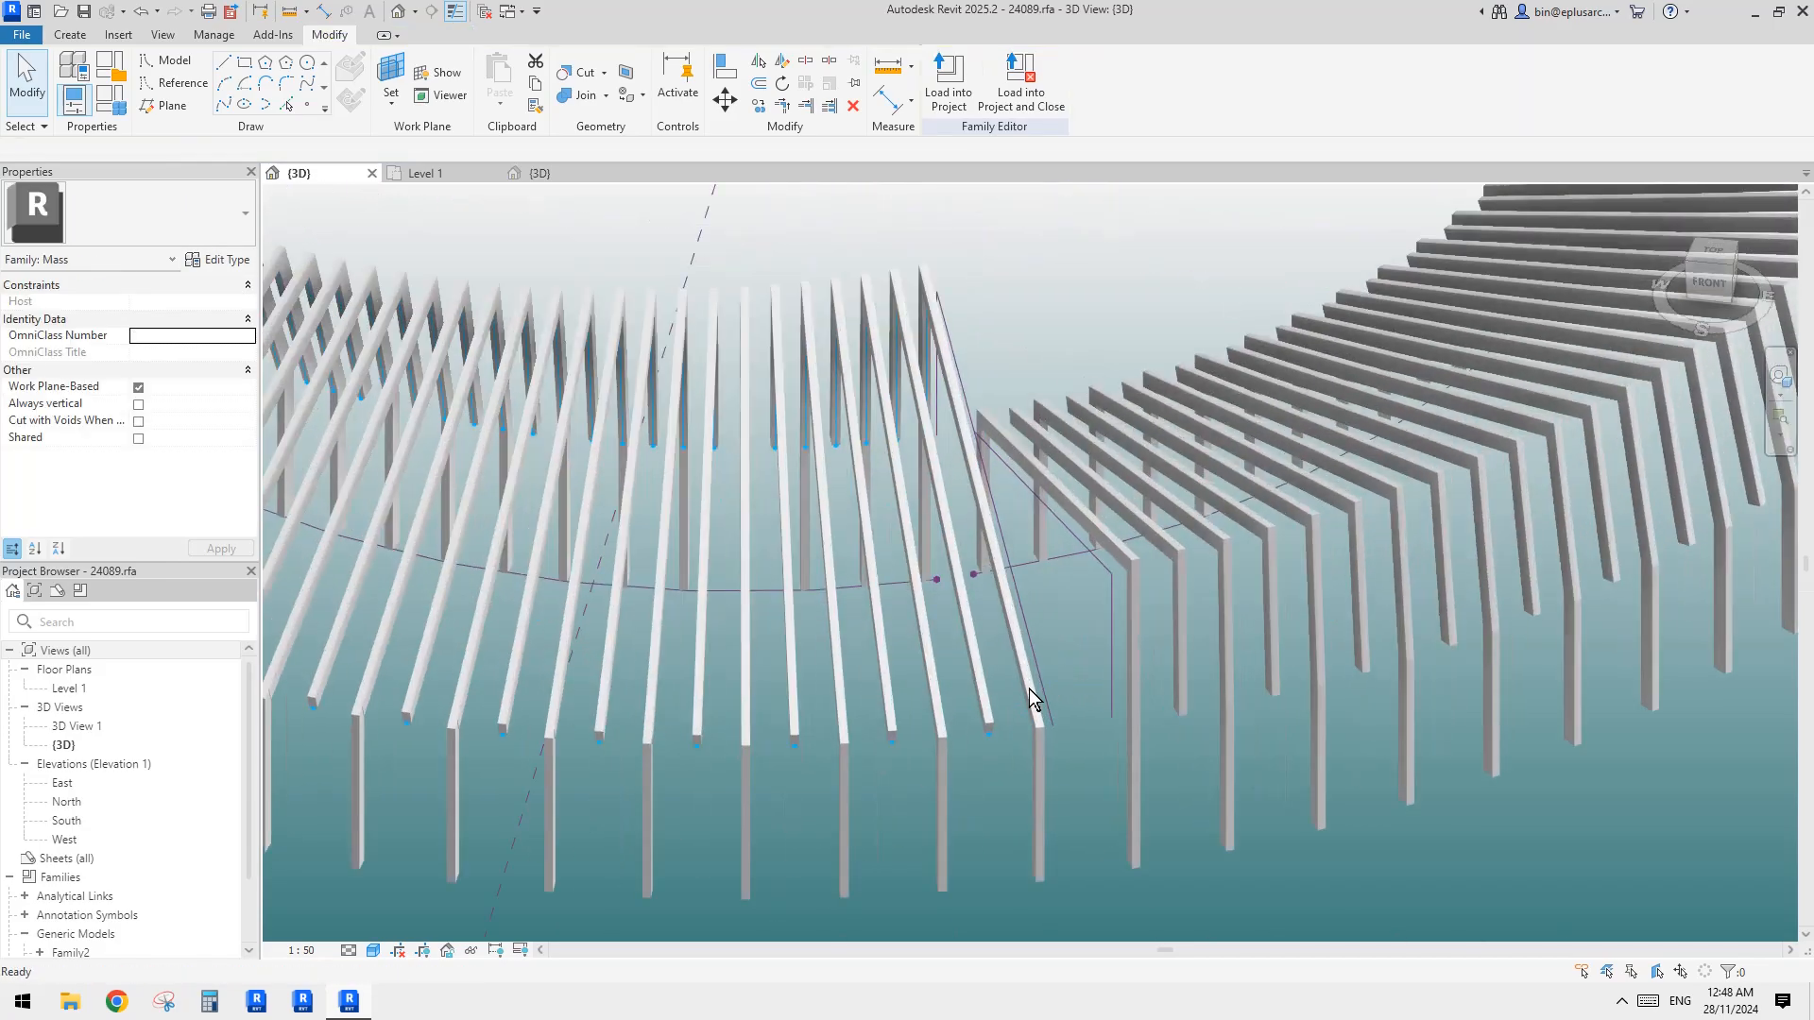
left_click(984, 691)
key("Escape")
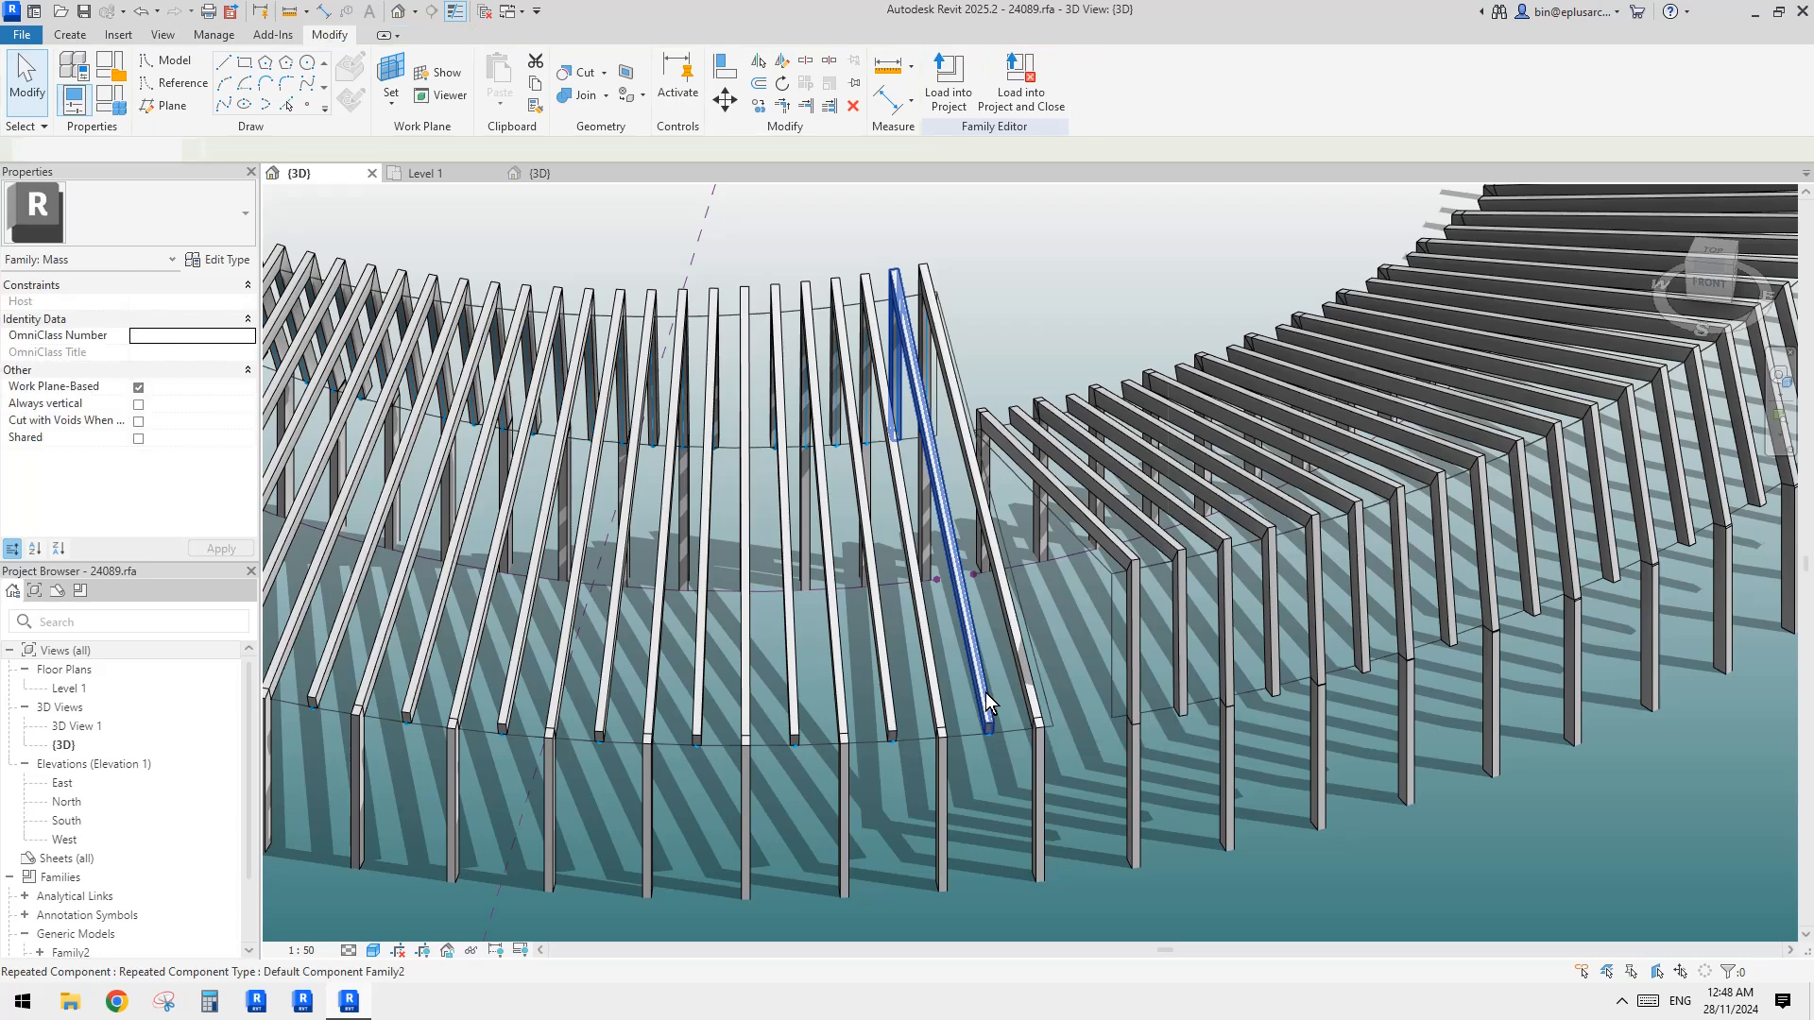
scroll(985, 693, "down", 6)
scroll(1092, 638, "down", 2)
middle_click_drag(1092, 639, 826, 746)
middle_click_drag(911, 693, 582, 571)
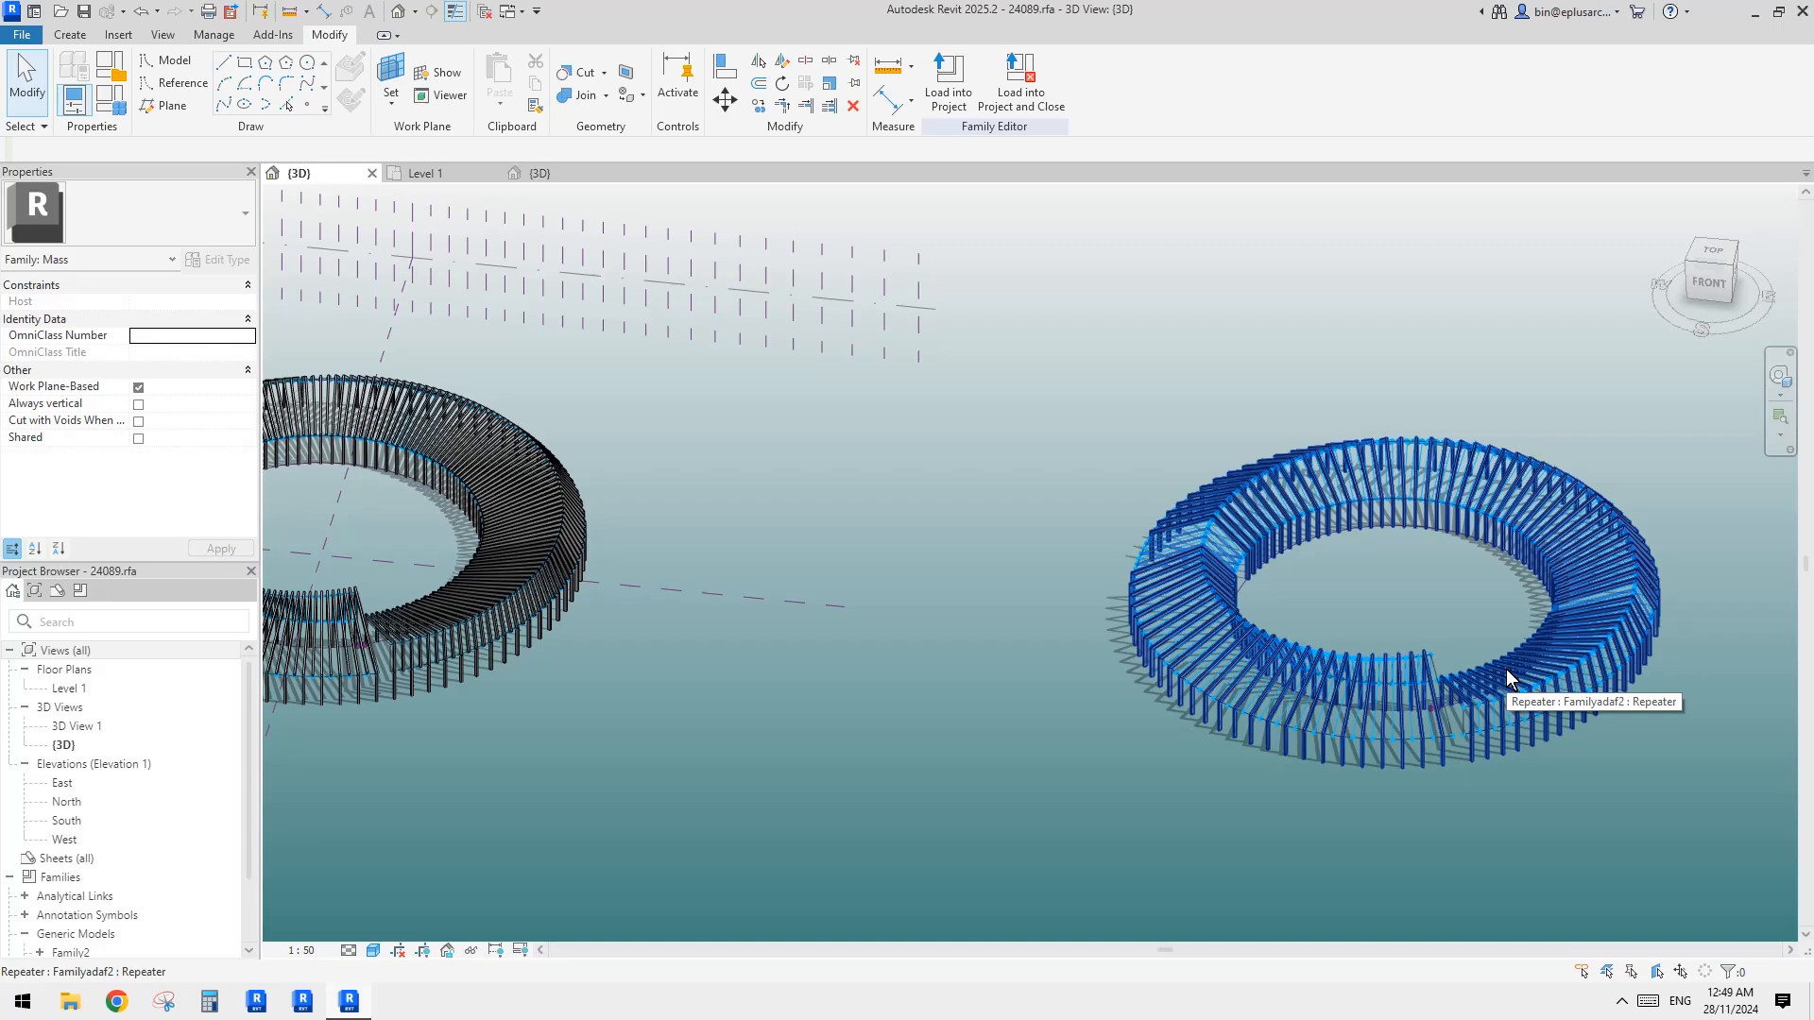
middle_click_drag(741, 626, 1312, 593)
Check the direction of the Family2 frames close up and view both rings from the top
scroll(894, 657, "up", 6)
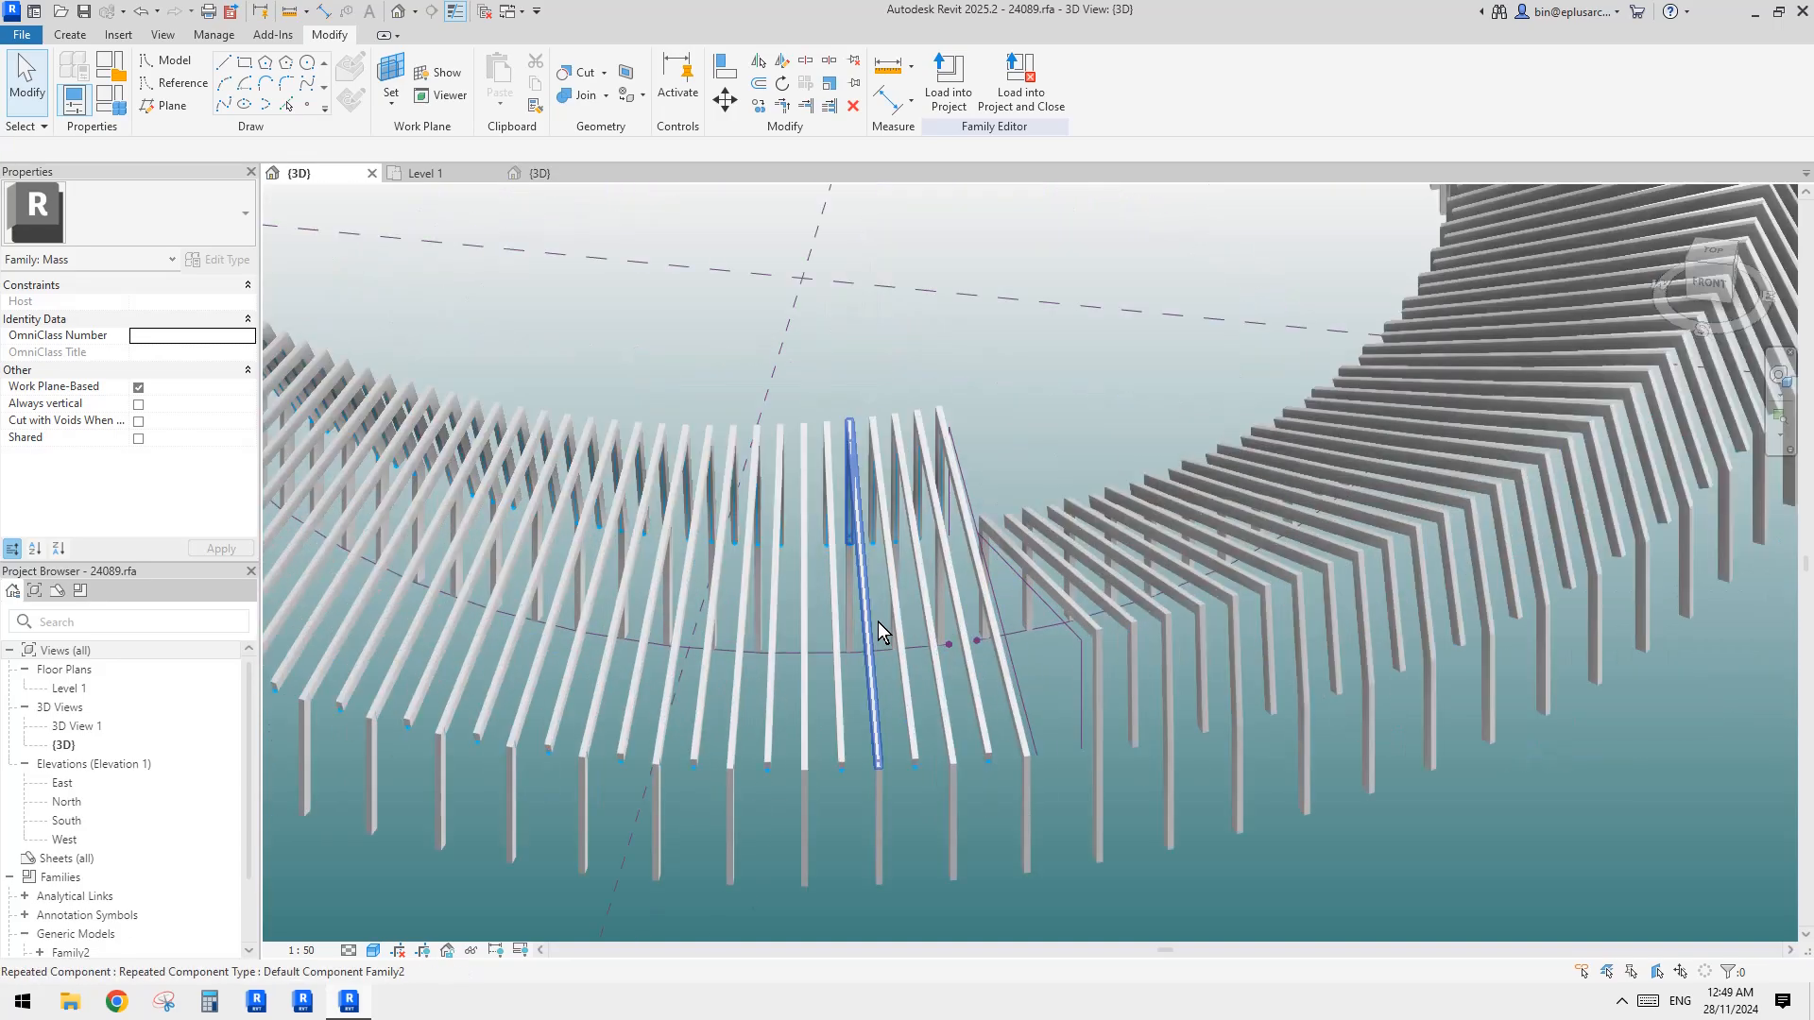
scroll(877, 622, "up", 1)
left_click(869, 593)
middle_click_drag(842, 657, 862, 654)
key("Escape")
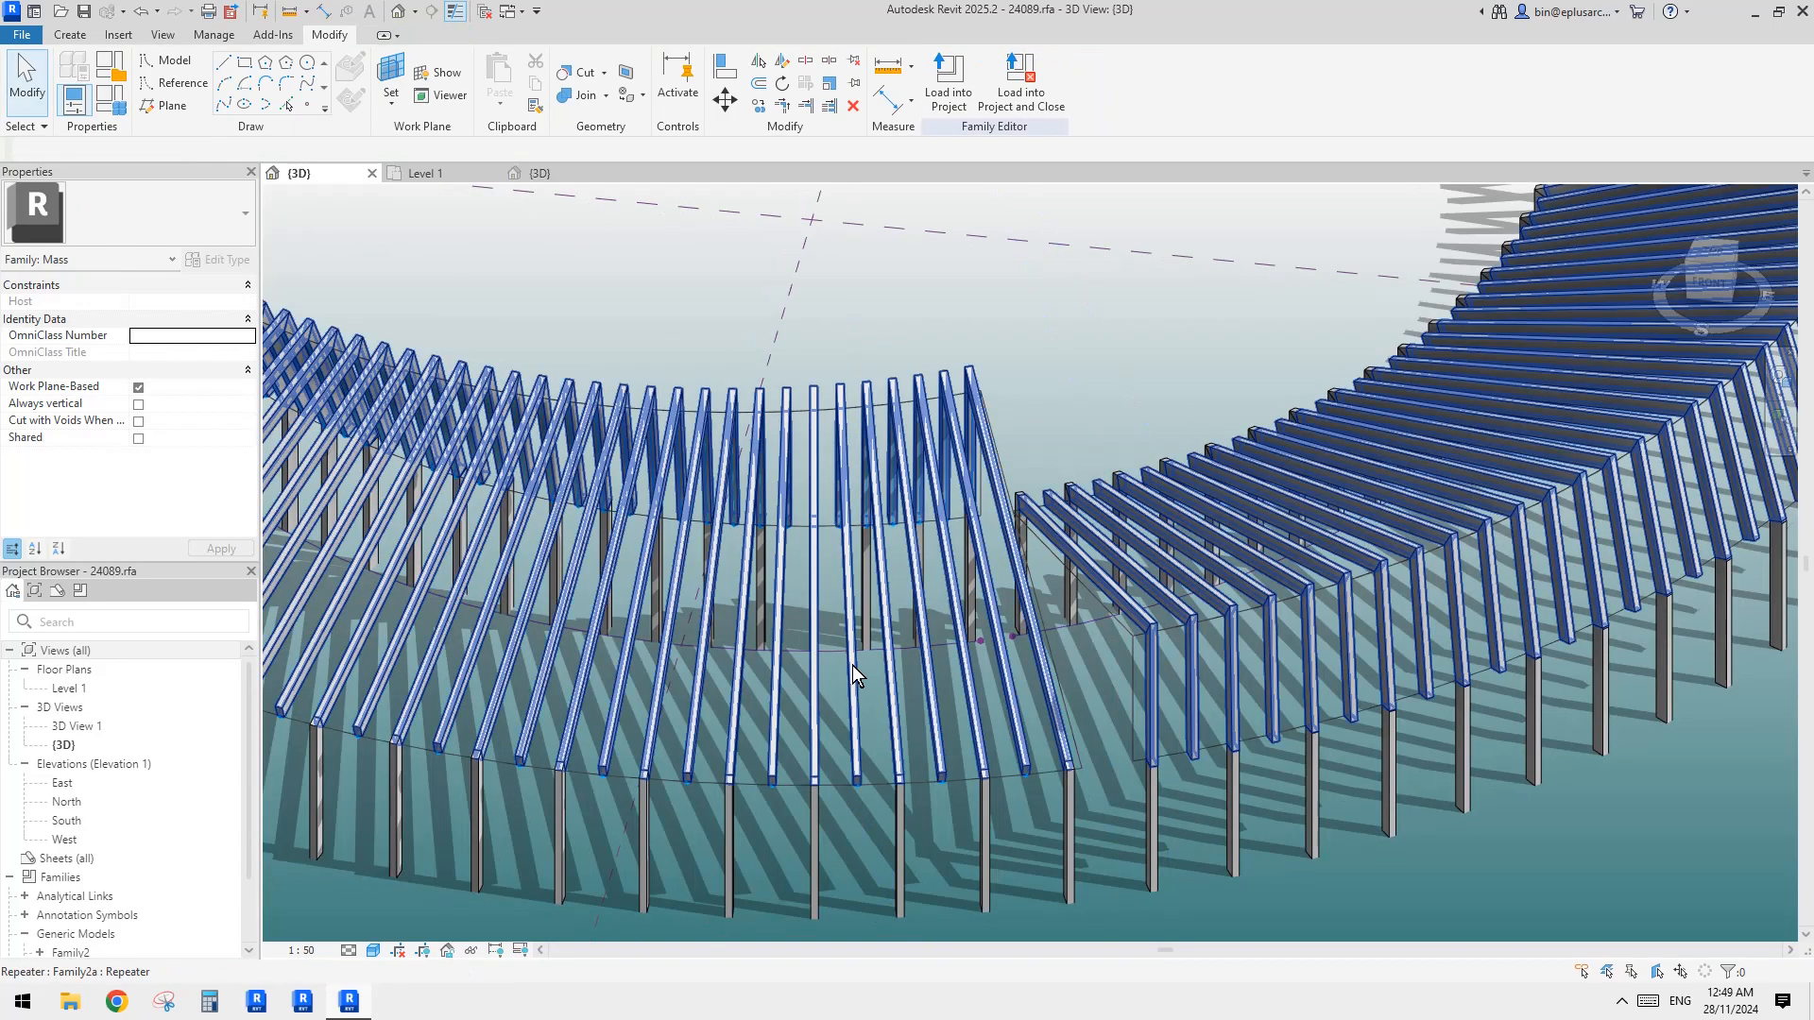
scroll(873, 761, "up", 4)
middle_click_drag(873, 762, 900, 669)
scroll(886, 669, "down", 5)
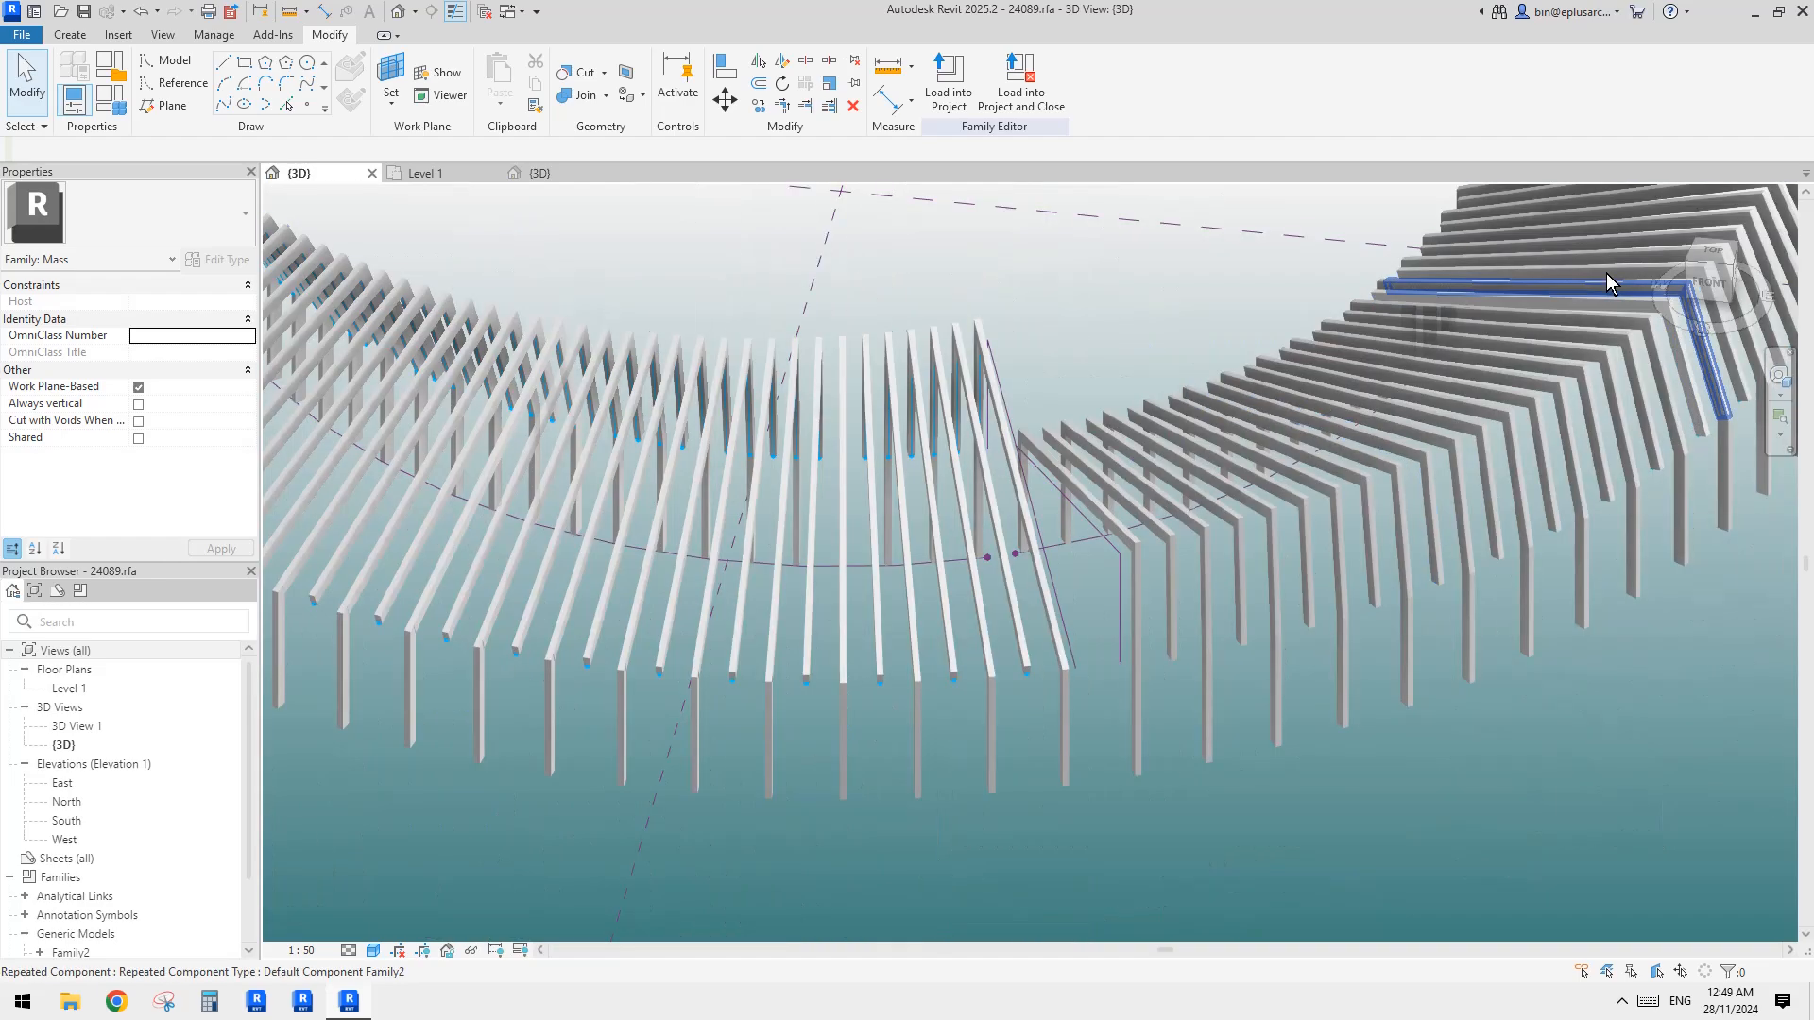
left_click(1712, 260)
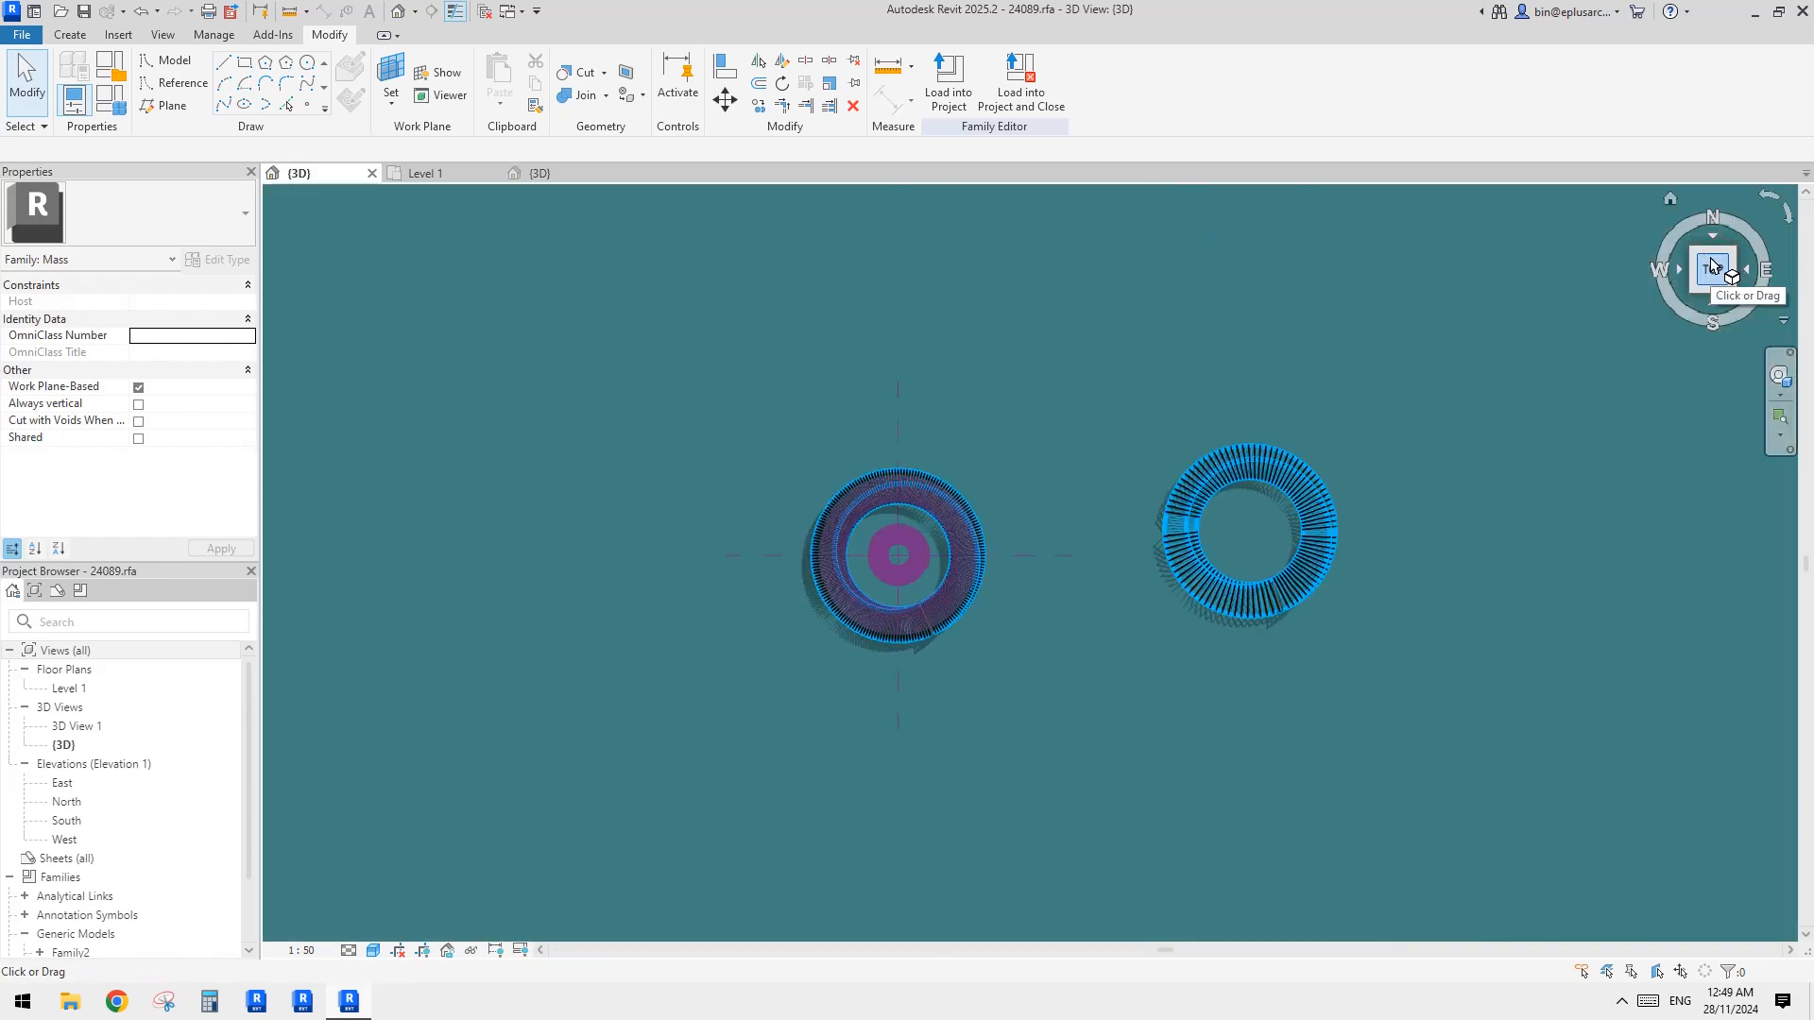
Examine the direction of the Familyadaf2 frames around their ring from the top, with the ring's repeater selected
scroll(1257, 535, "up", 3)
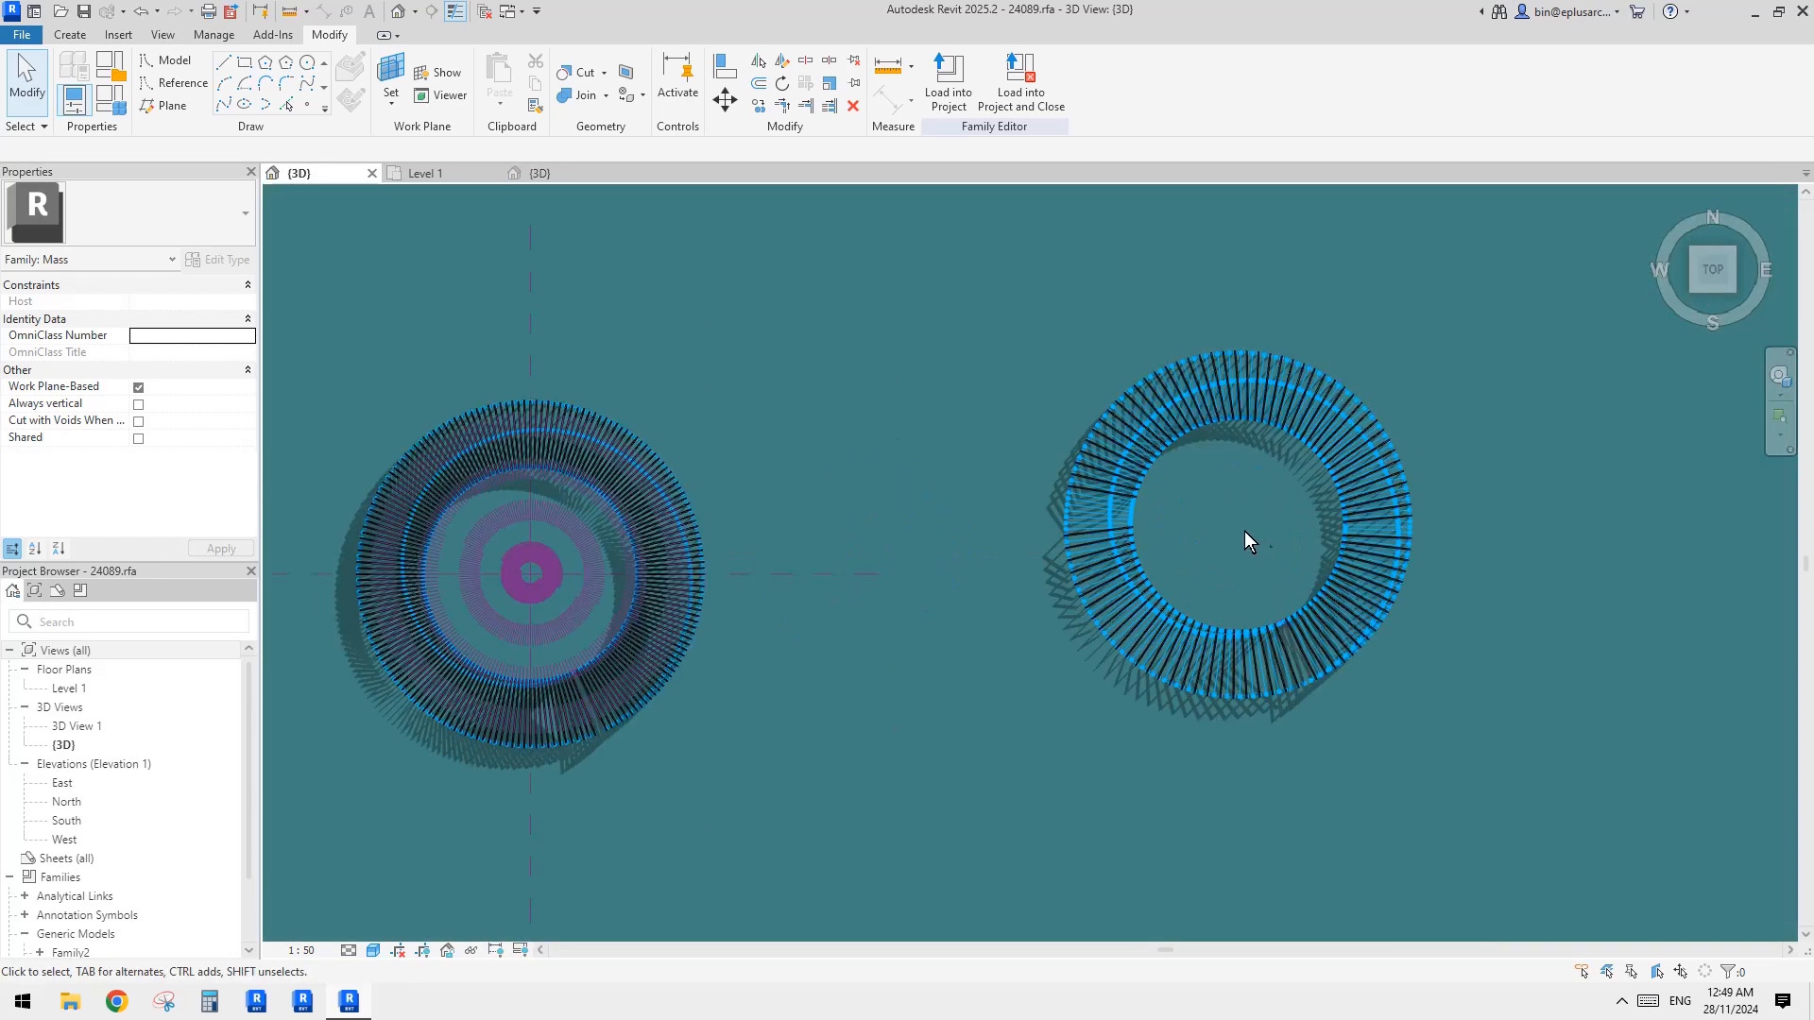
scroll(1324, 535, "up", 5)
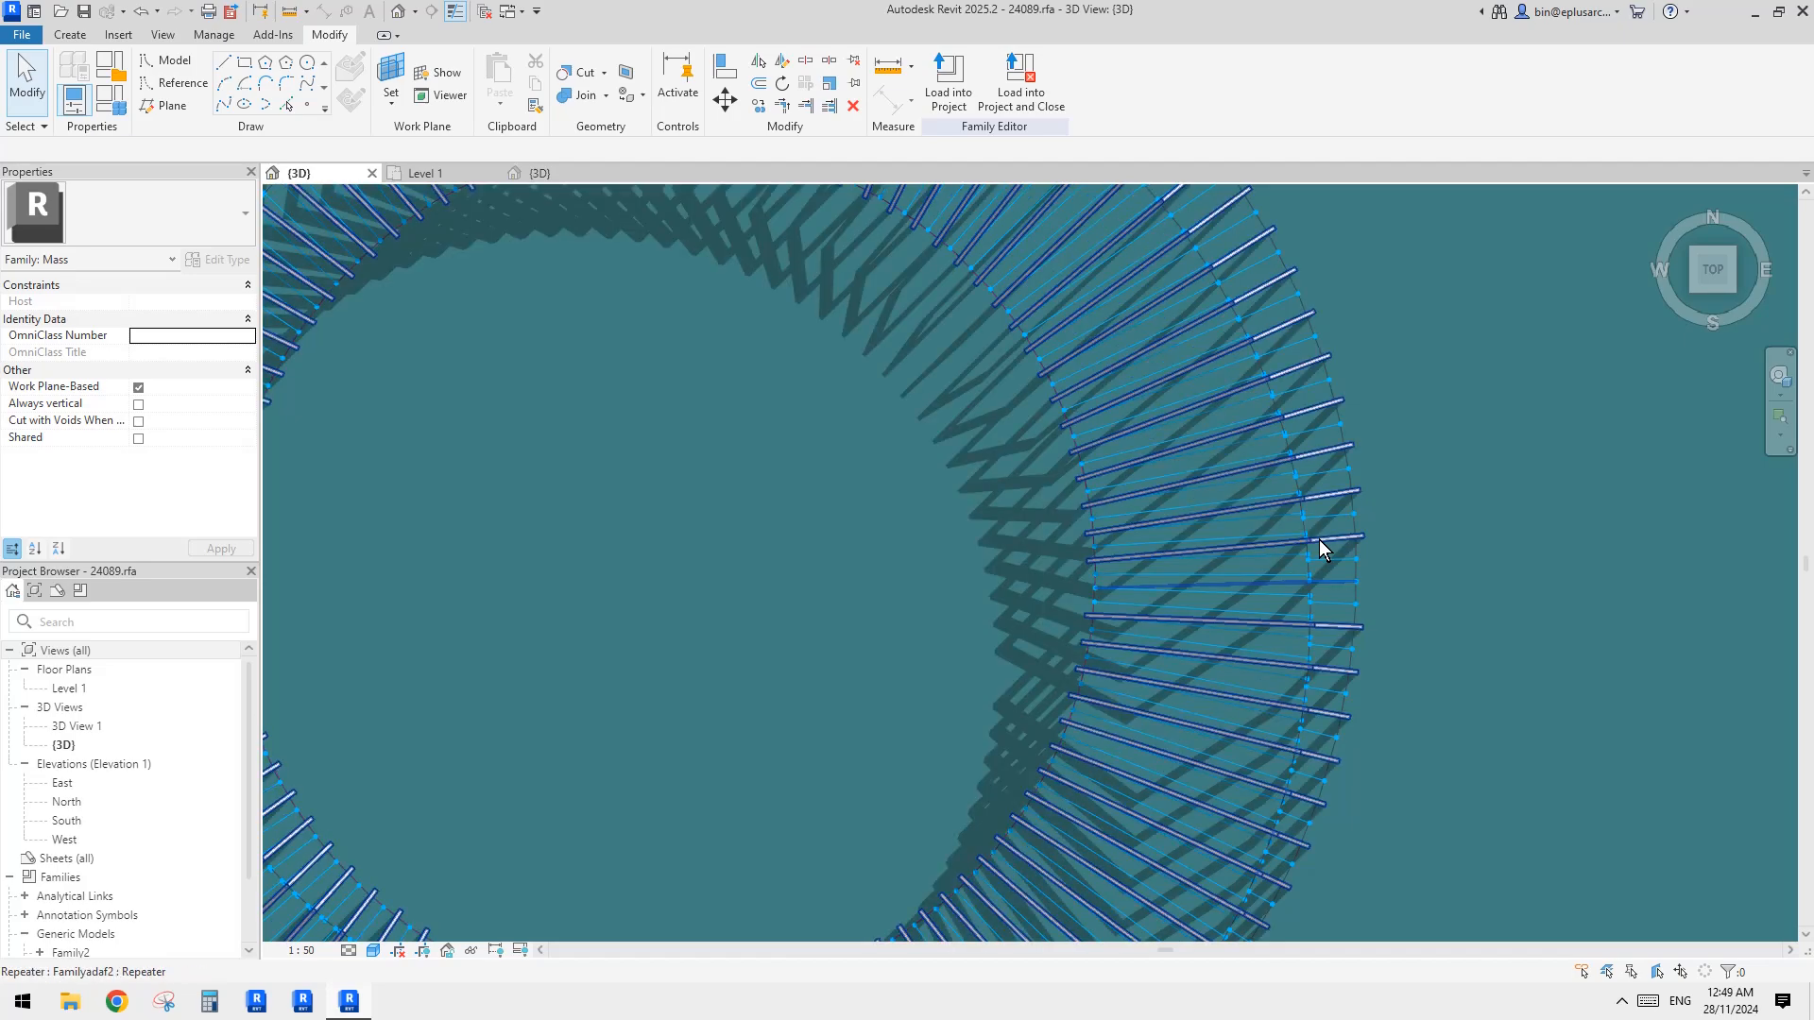
scroll(1319, 540, "down", 3)
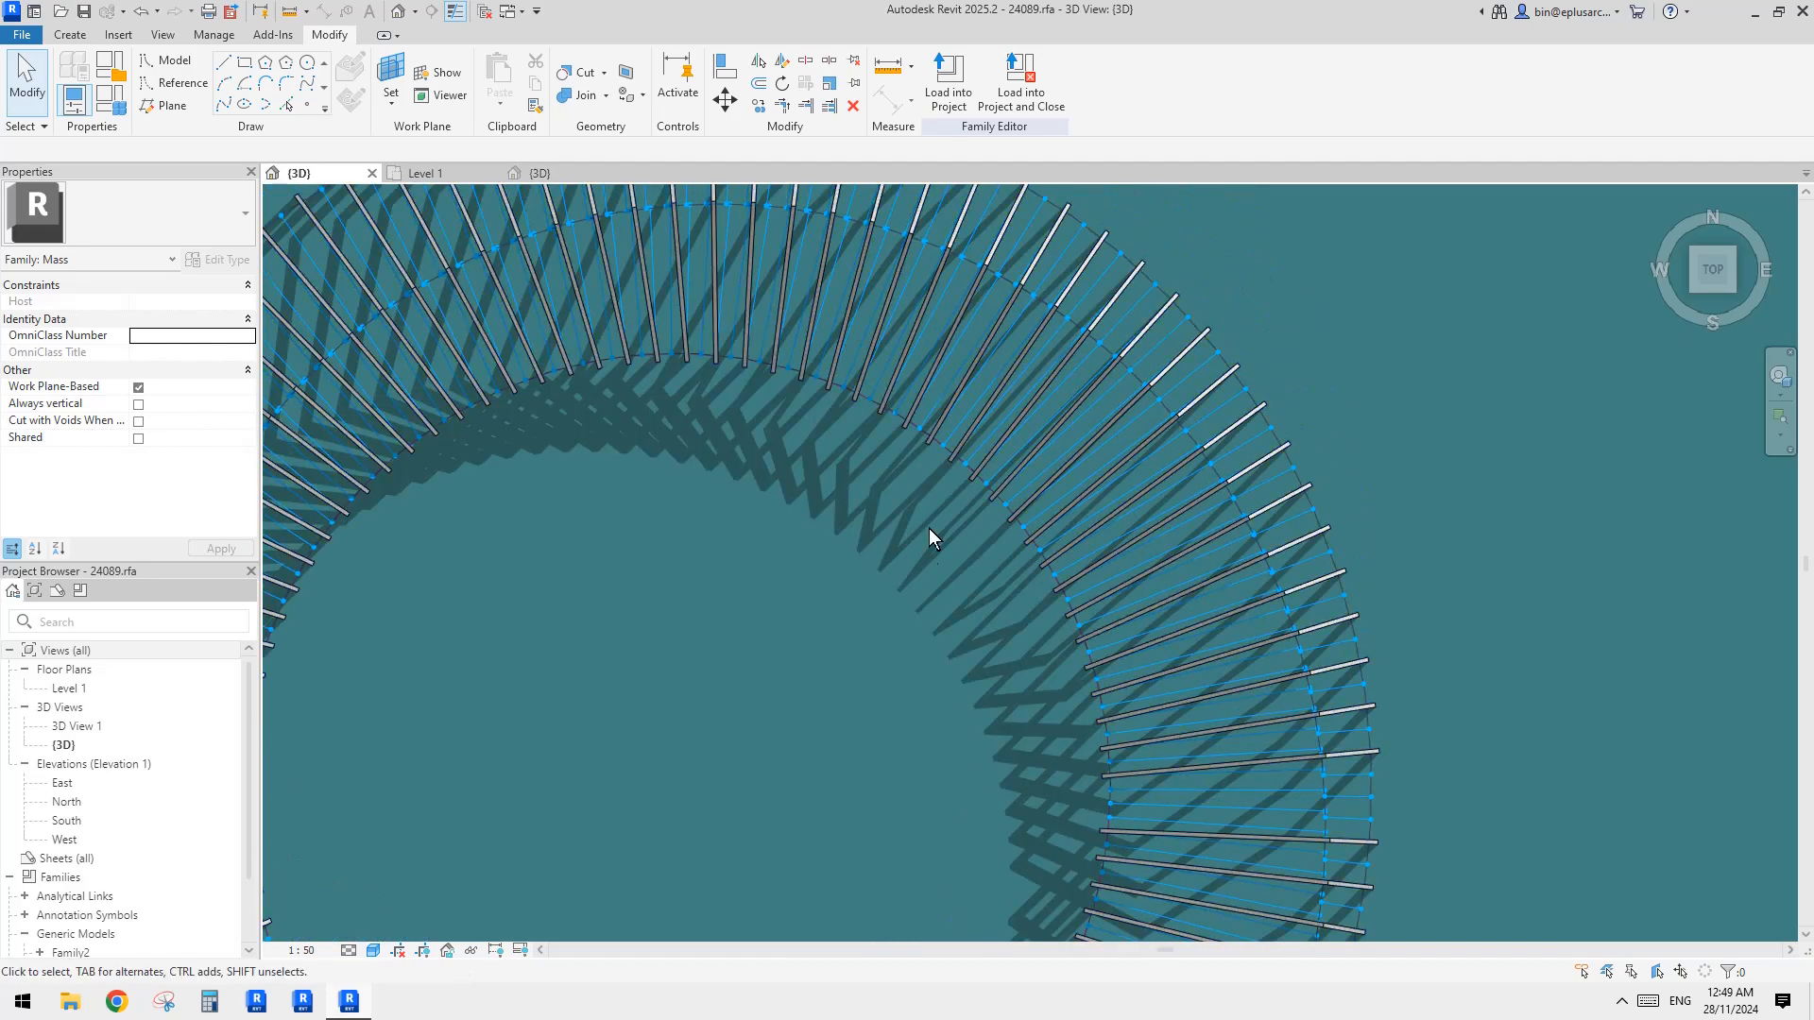
scroll(1079, 570, "down", 4)
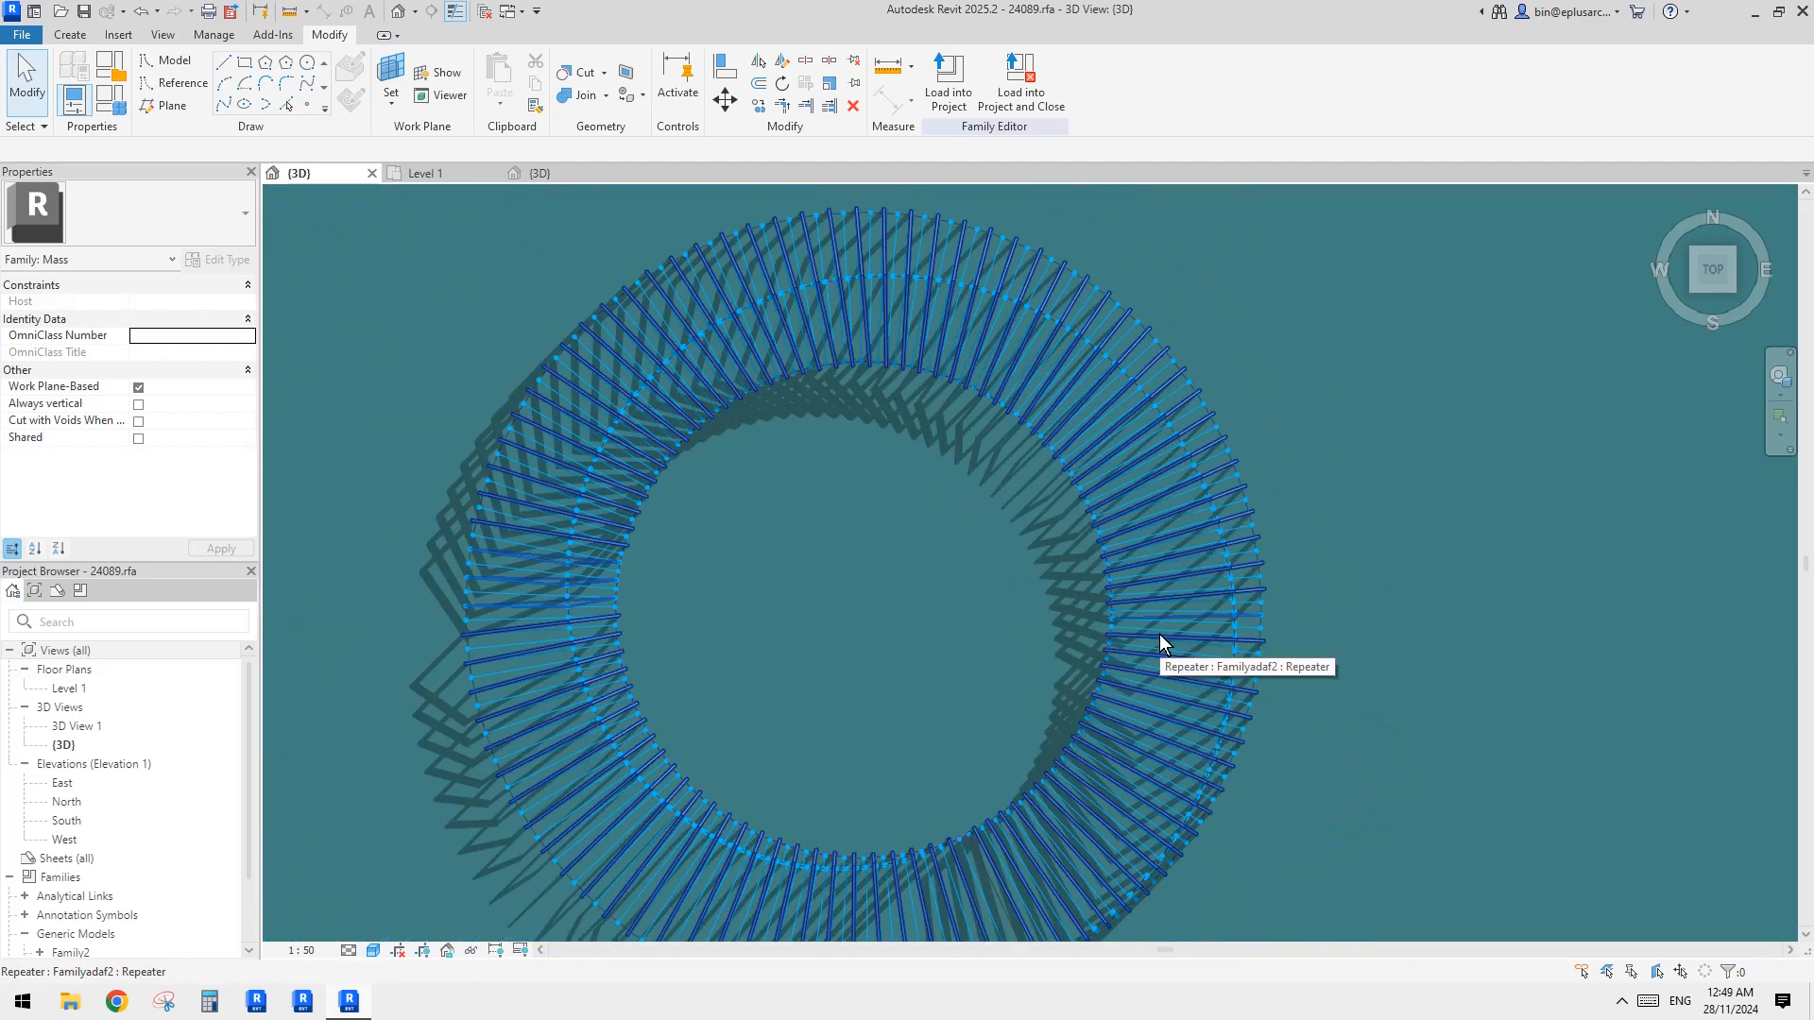
left_click(1159, 643)
middle_click_drag(1159, 643, 1180, 539)
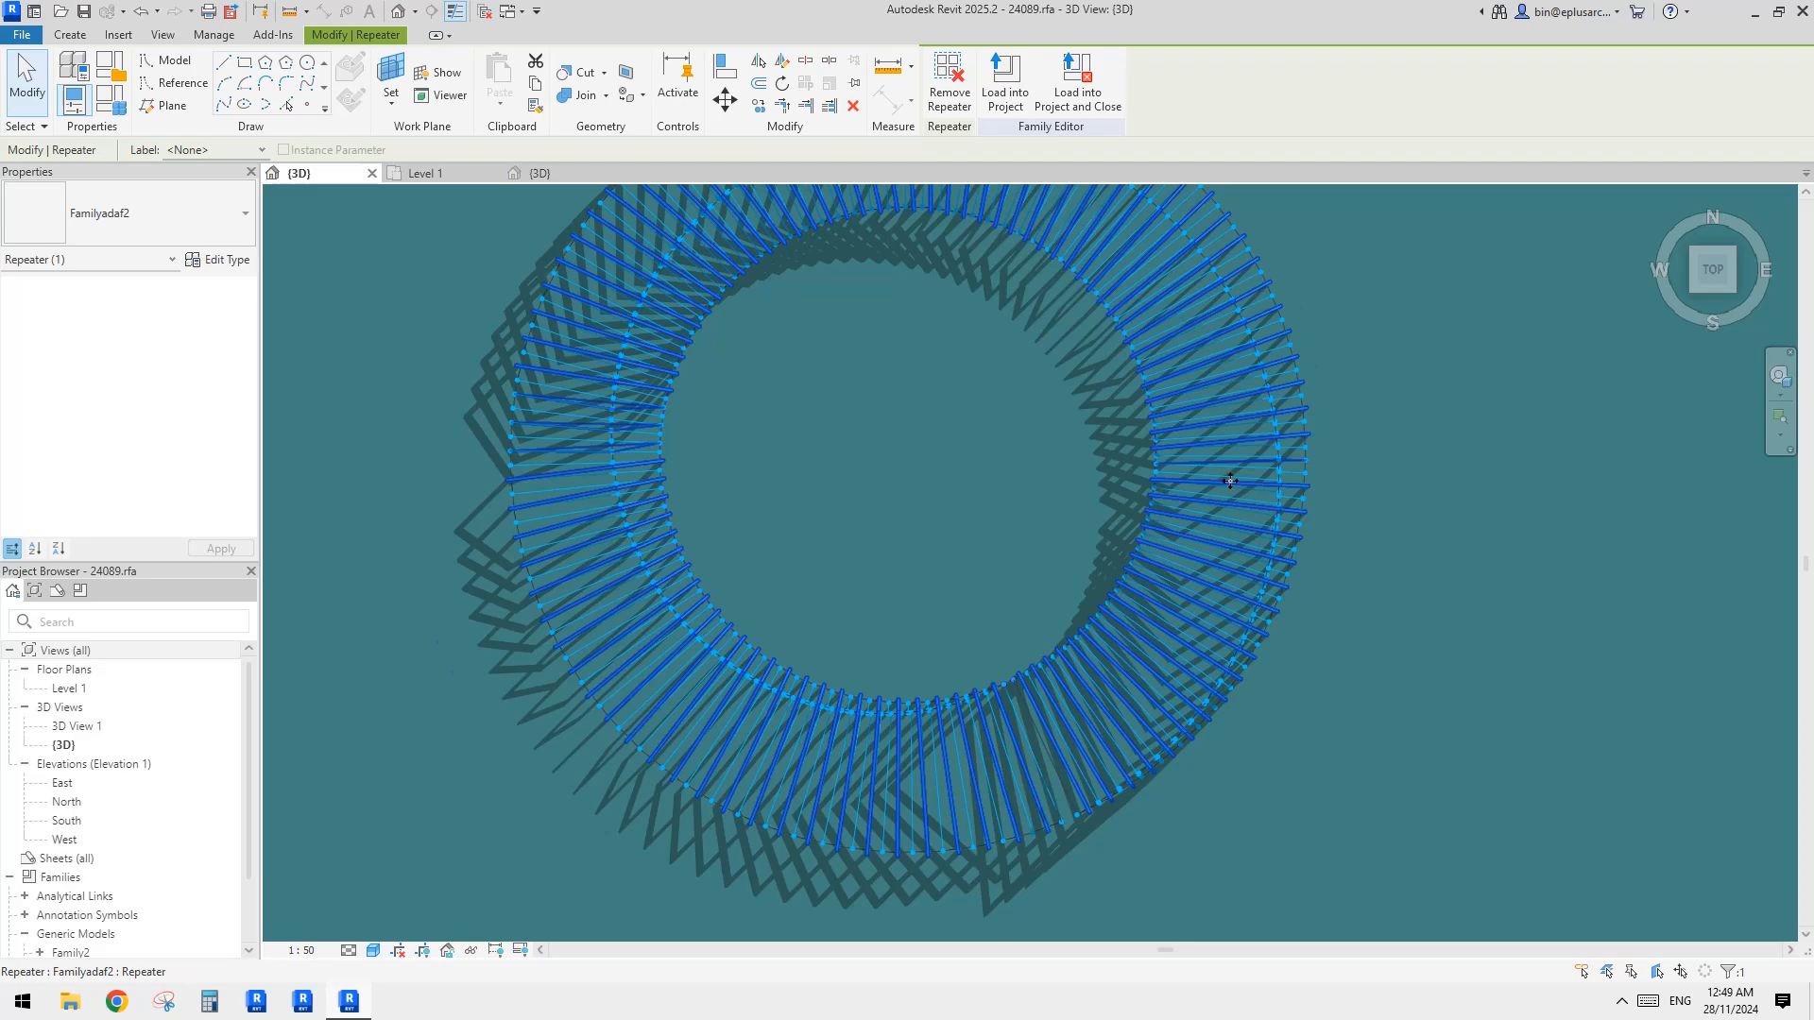
scroll(1230, 481, "up", 4)
scroll(1129, 533, "down", 5)
middle_click_drag(1040, 540, 1081, 538)
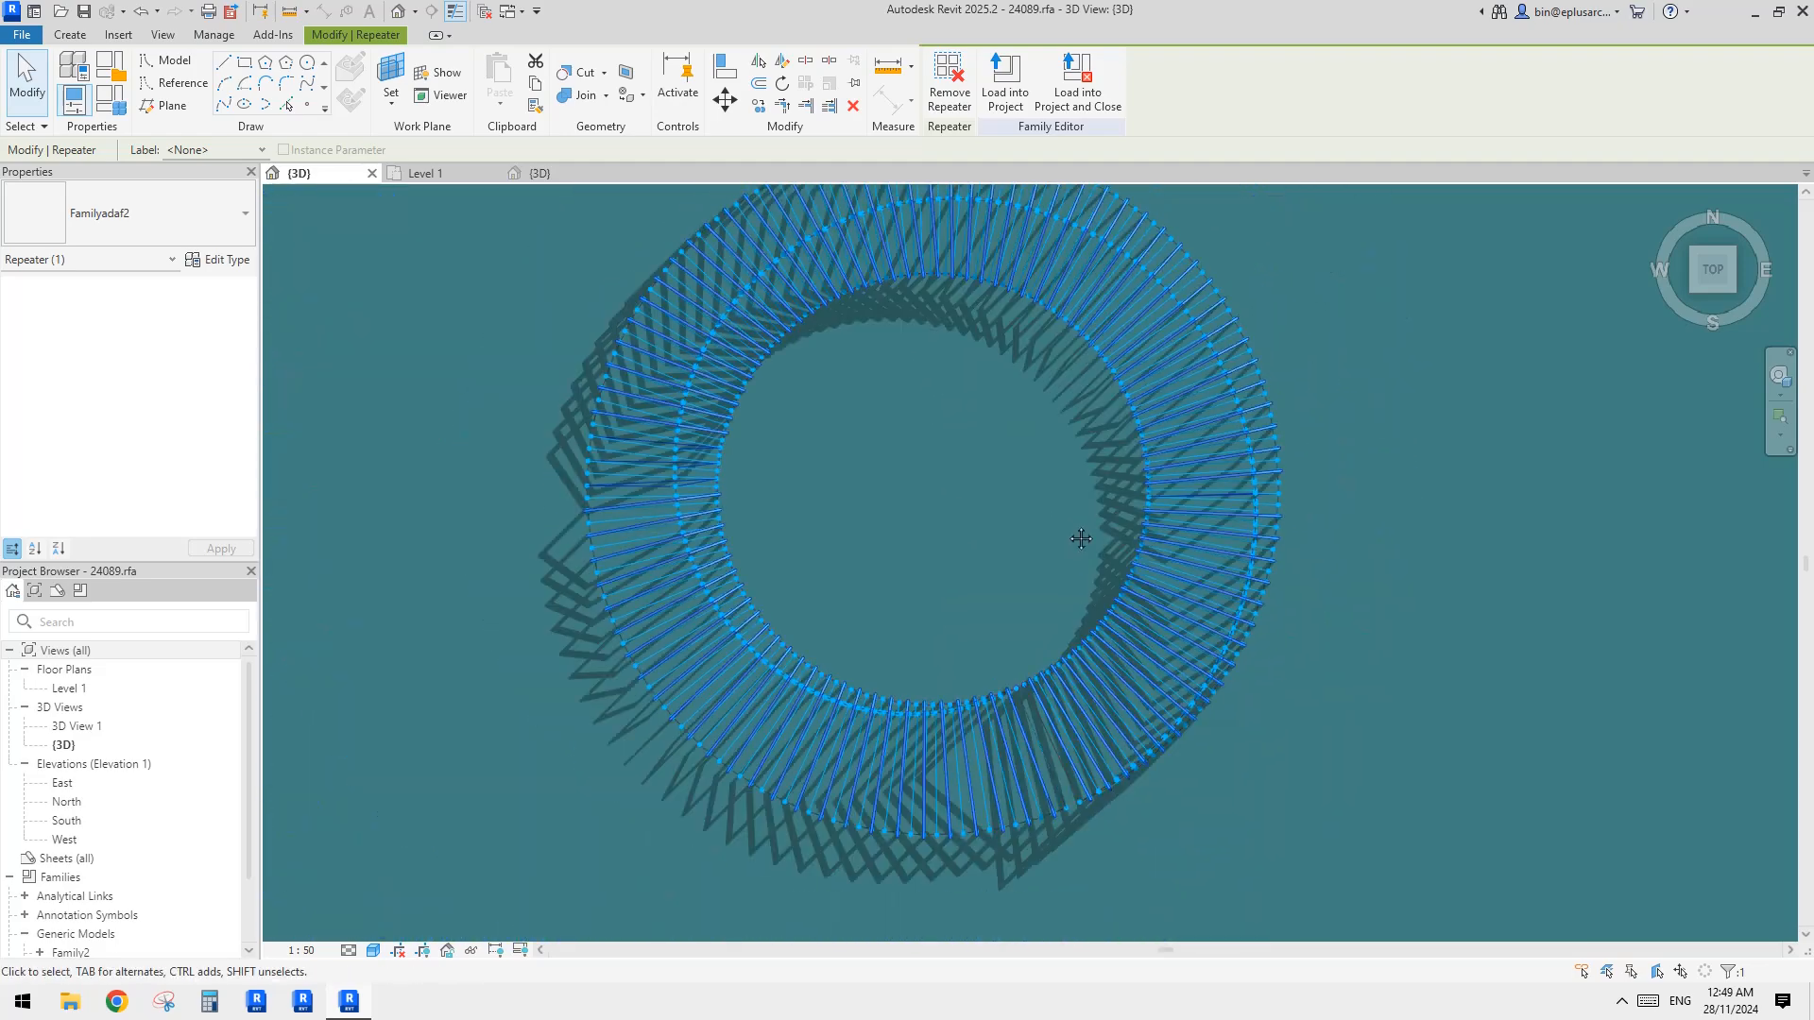
Remove the repeater of the Familyadaf2 ring and delete all its frames except two neighbouring ones beside the gap
middle_click_drag(687, 453, 945, 178, "shift")
key("Escape")
scroll(1108, 575, "up", 6)
left_click(1048, 585)
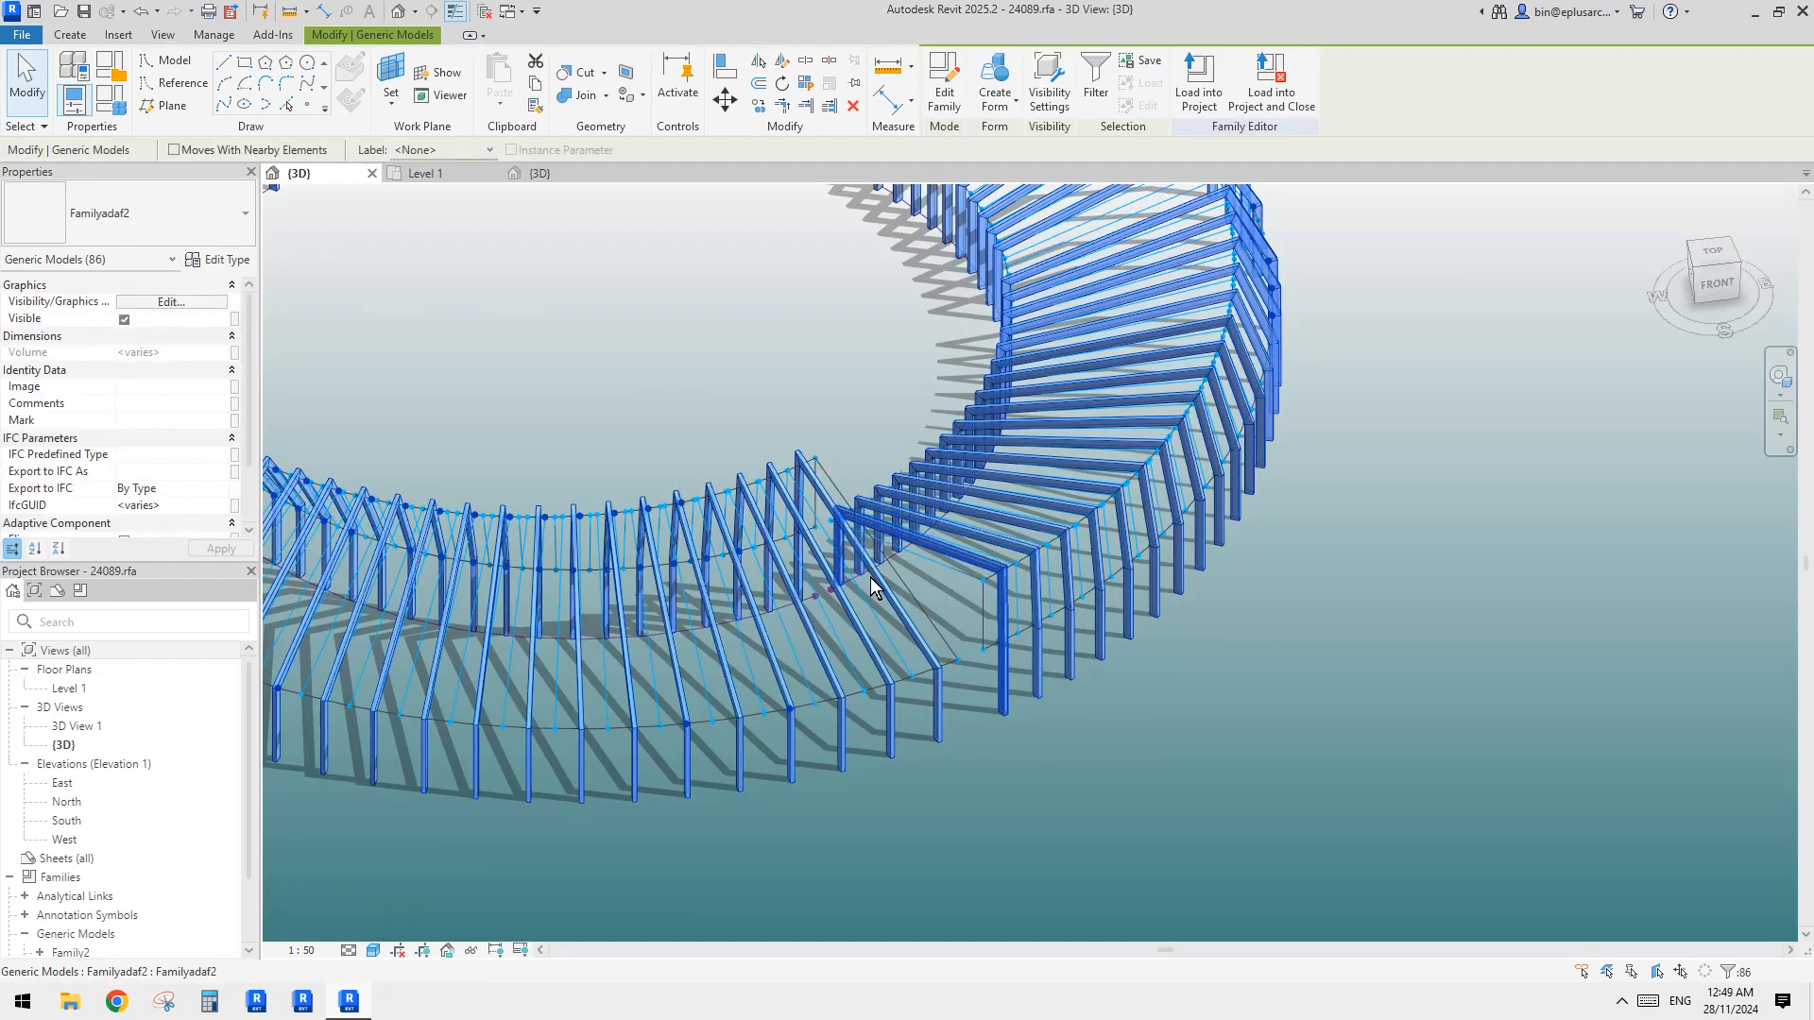
left_click(848, 603)
key("s")
key("a")
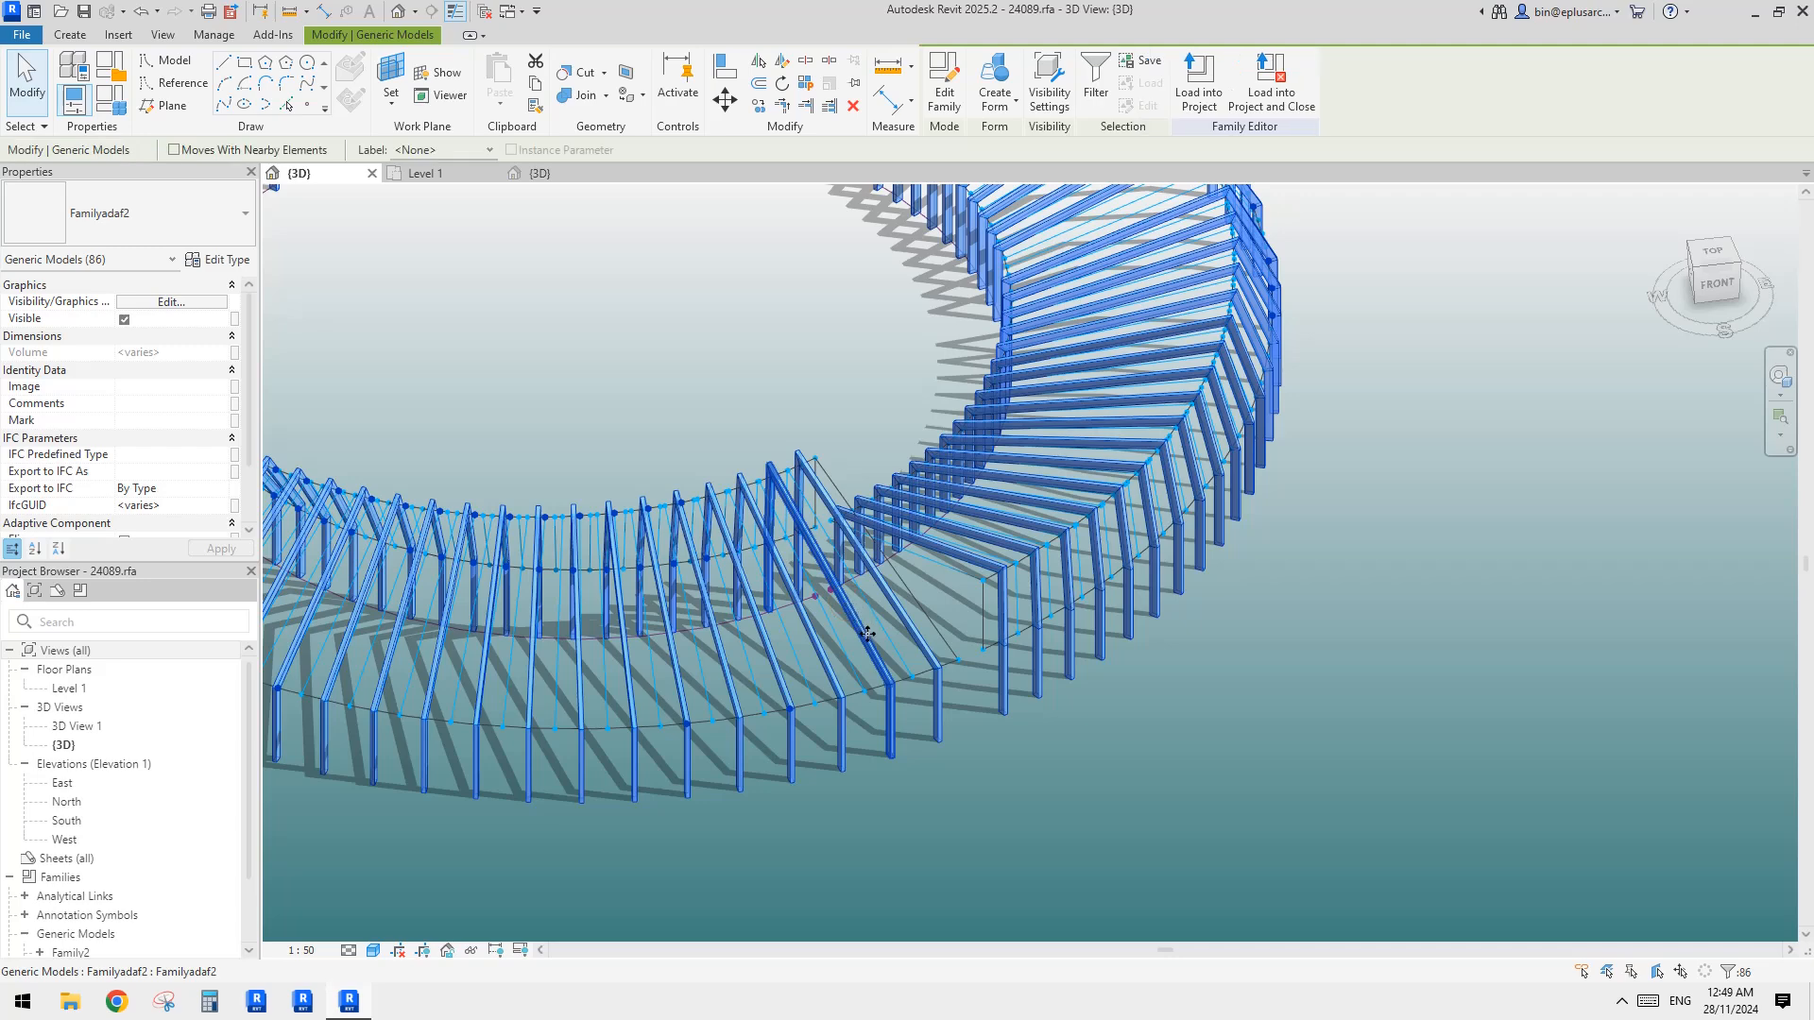
left_click(862, 643, "shift")
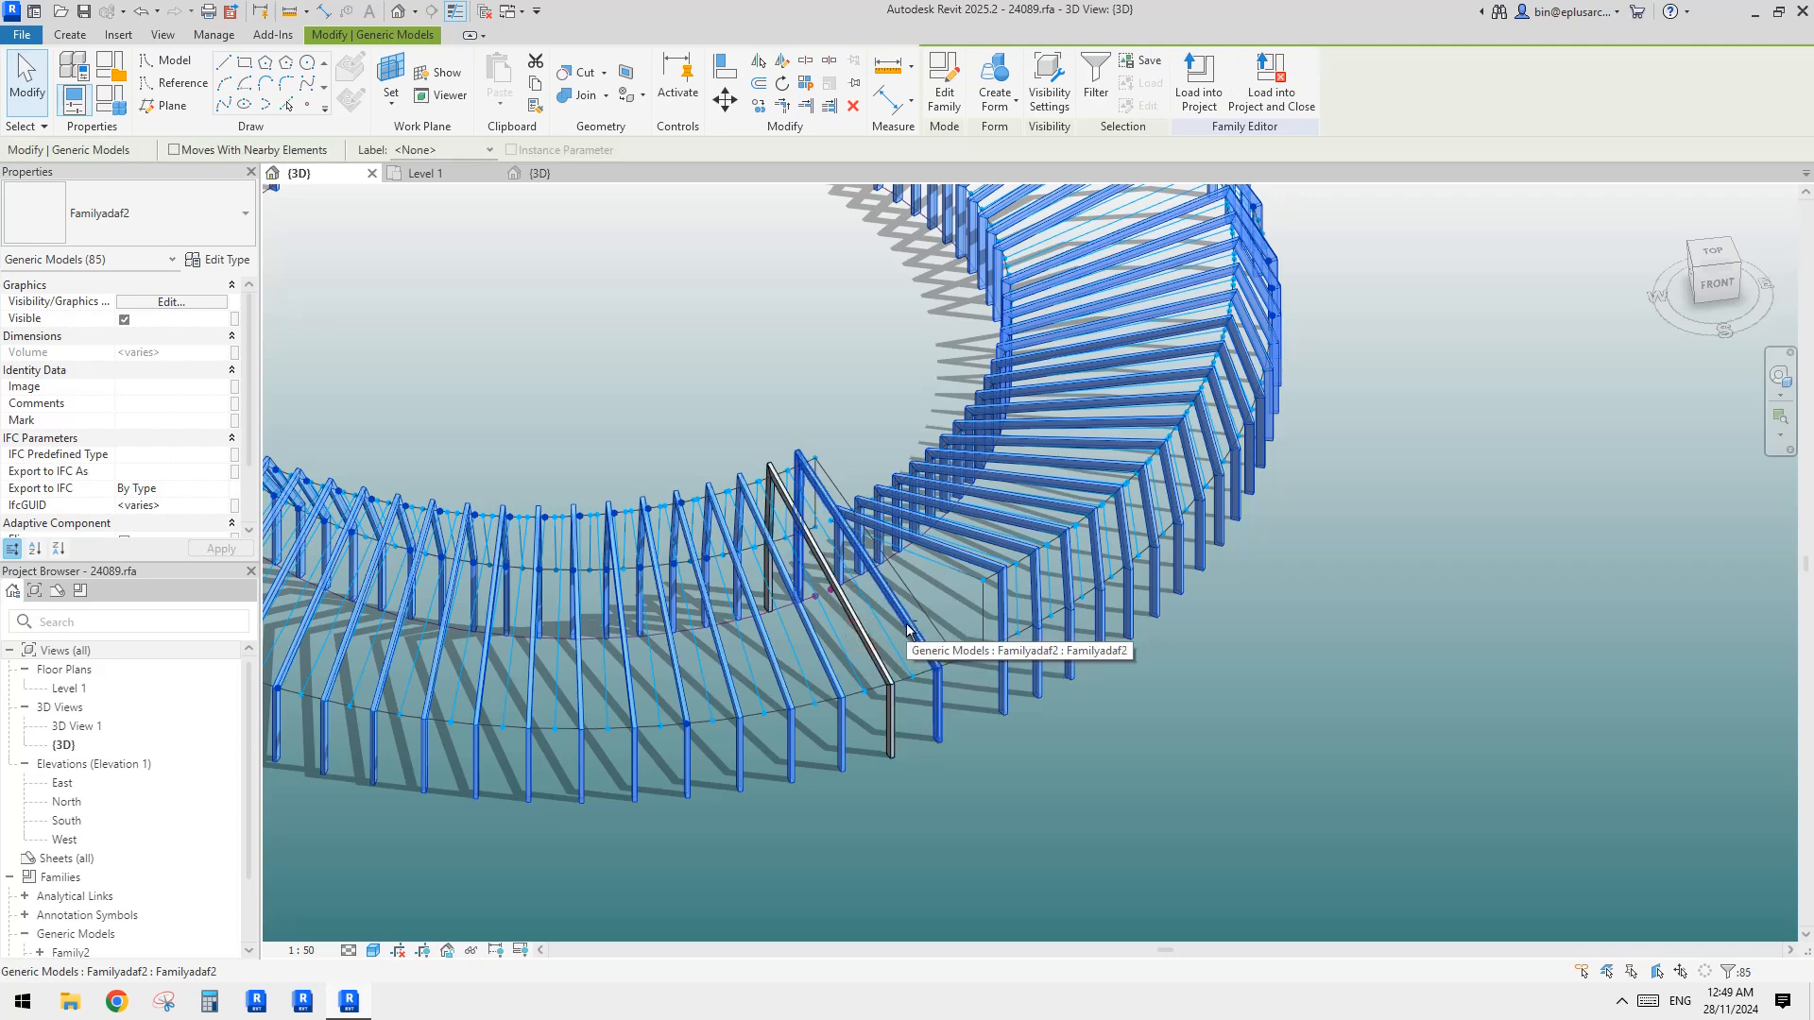
middle_click_drag(1011, 504, 1058, 558)
key("Delete")
Select the two remaining Familyadaf2 frames to compare their orientation, and undo the frame deletion and repeater removal
scroll(986, 537, "down", 3)
scroll(973, 624, "up", 3)
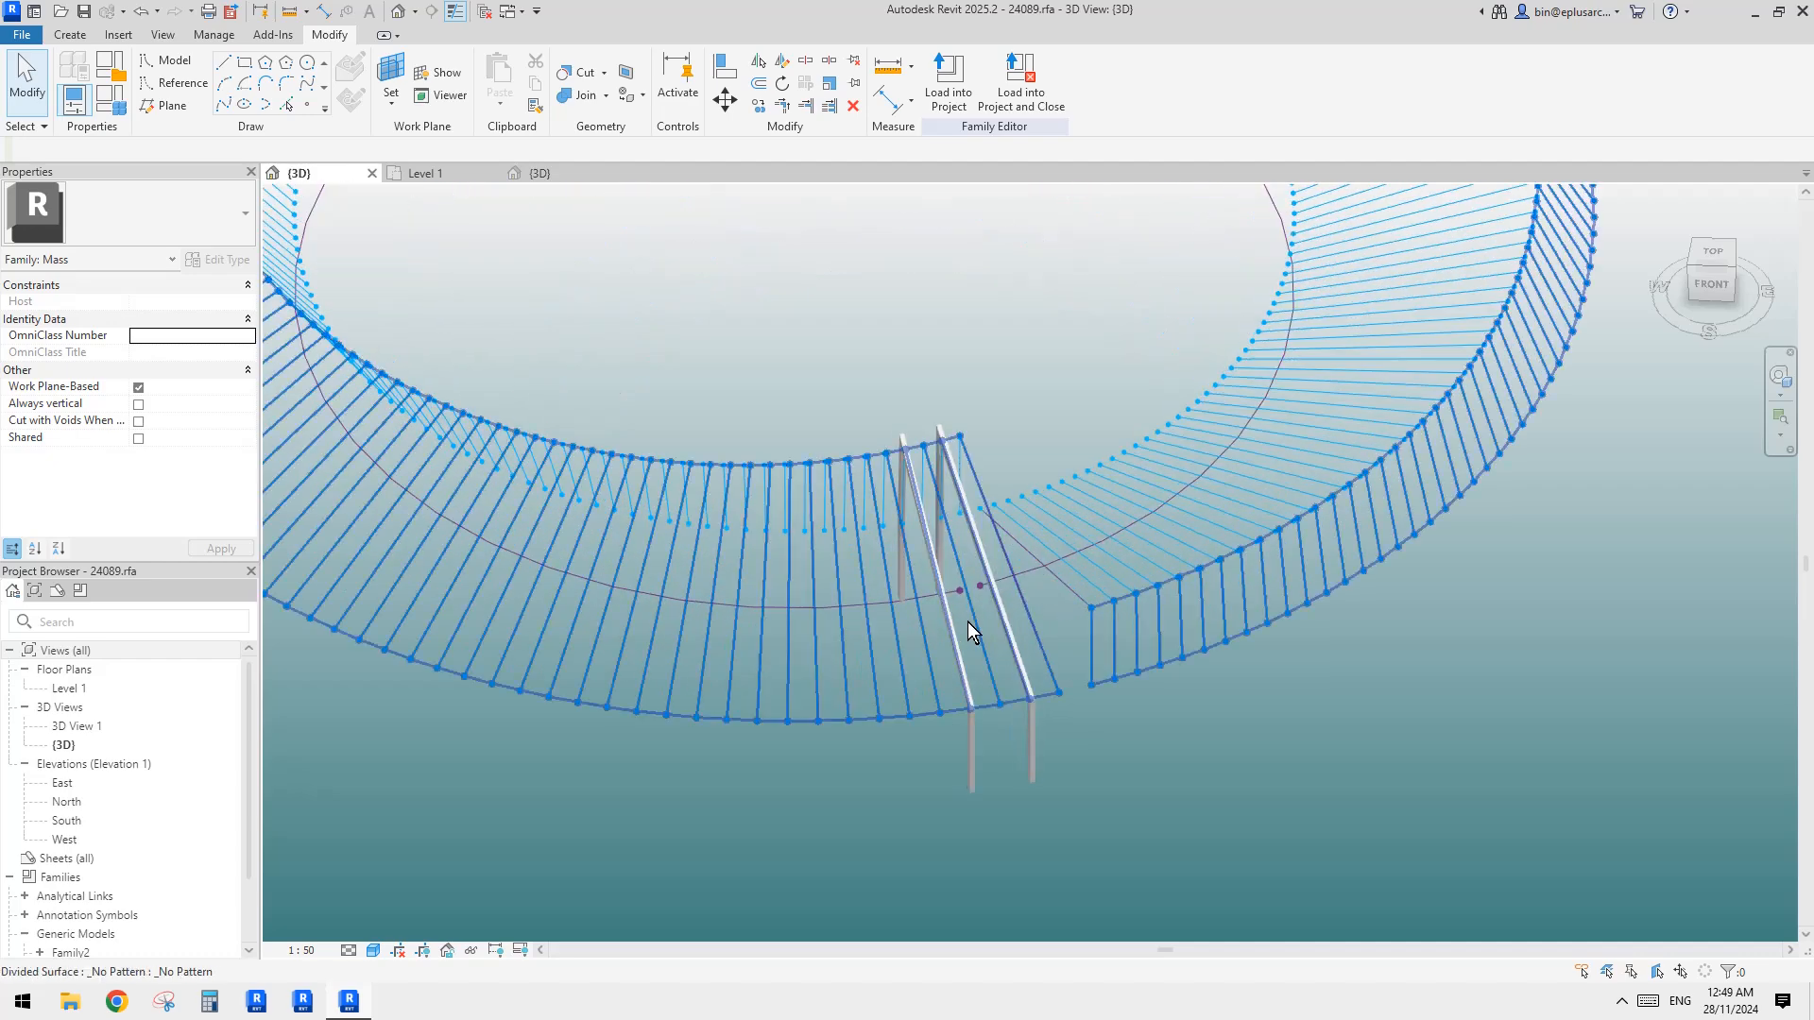
scroll(971, 663, "up", 2)
left_click(954, 633)
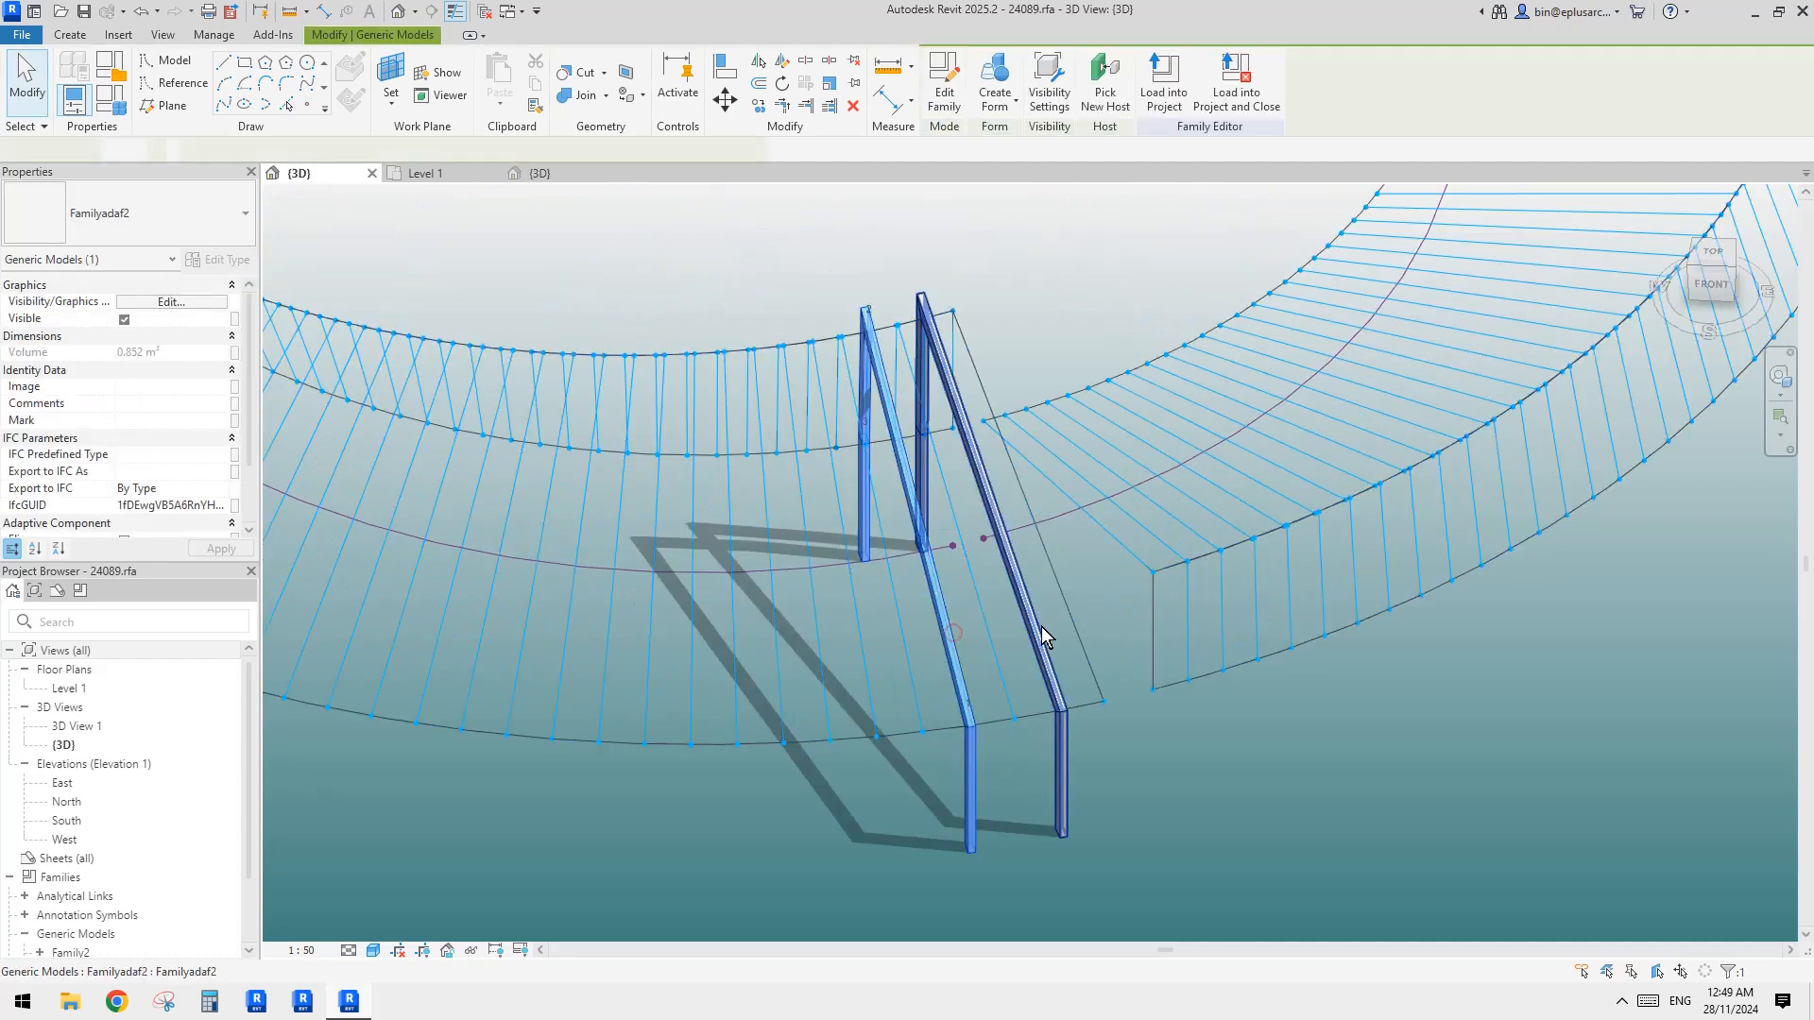
left_click(1043, 626, "ctrl")
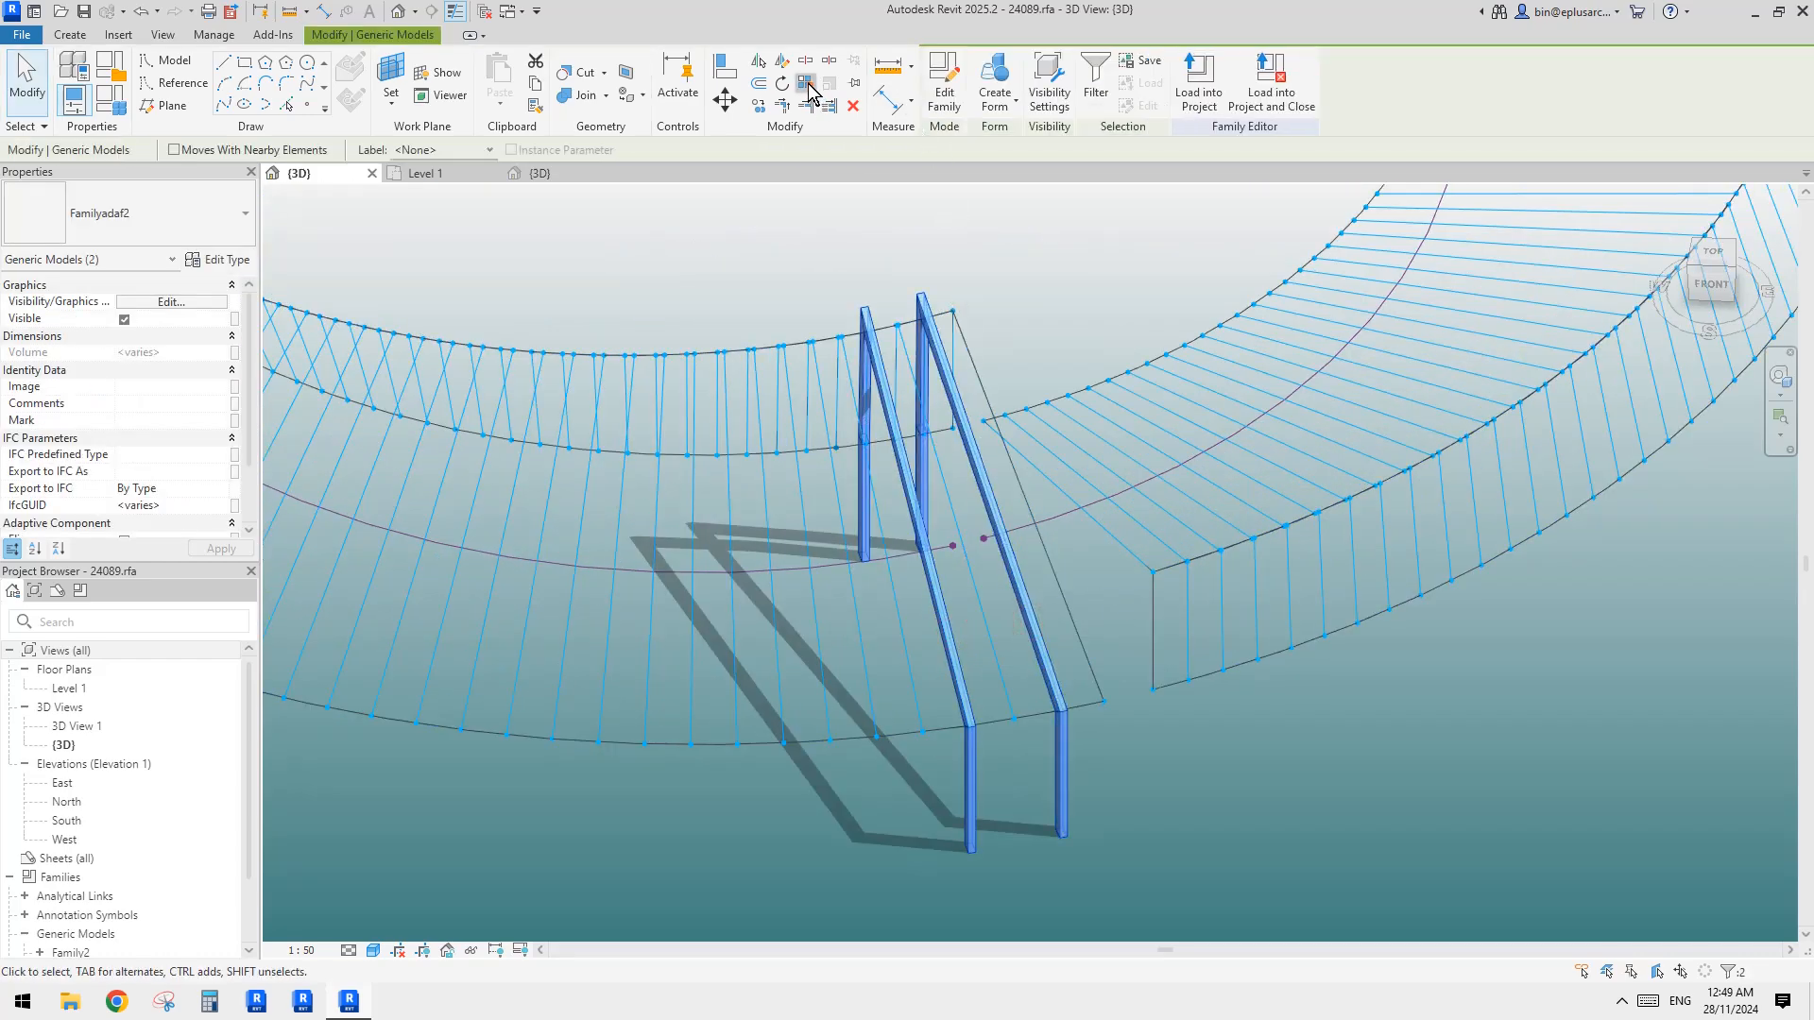
scroll(1075, 511, "down", 5)
middle_click_drag(1016, 593, 1115, 663)
scroll(1113, 662, "down", 2)
middle_click_drag(1065, 631, 1057, 626, "shift")
left_click(1484, 684)
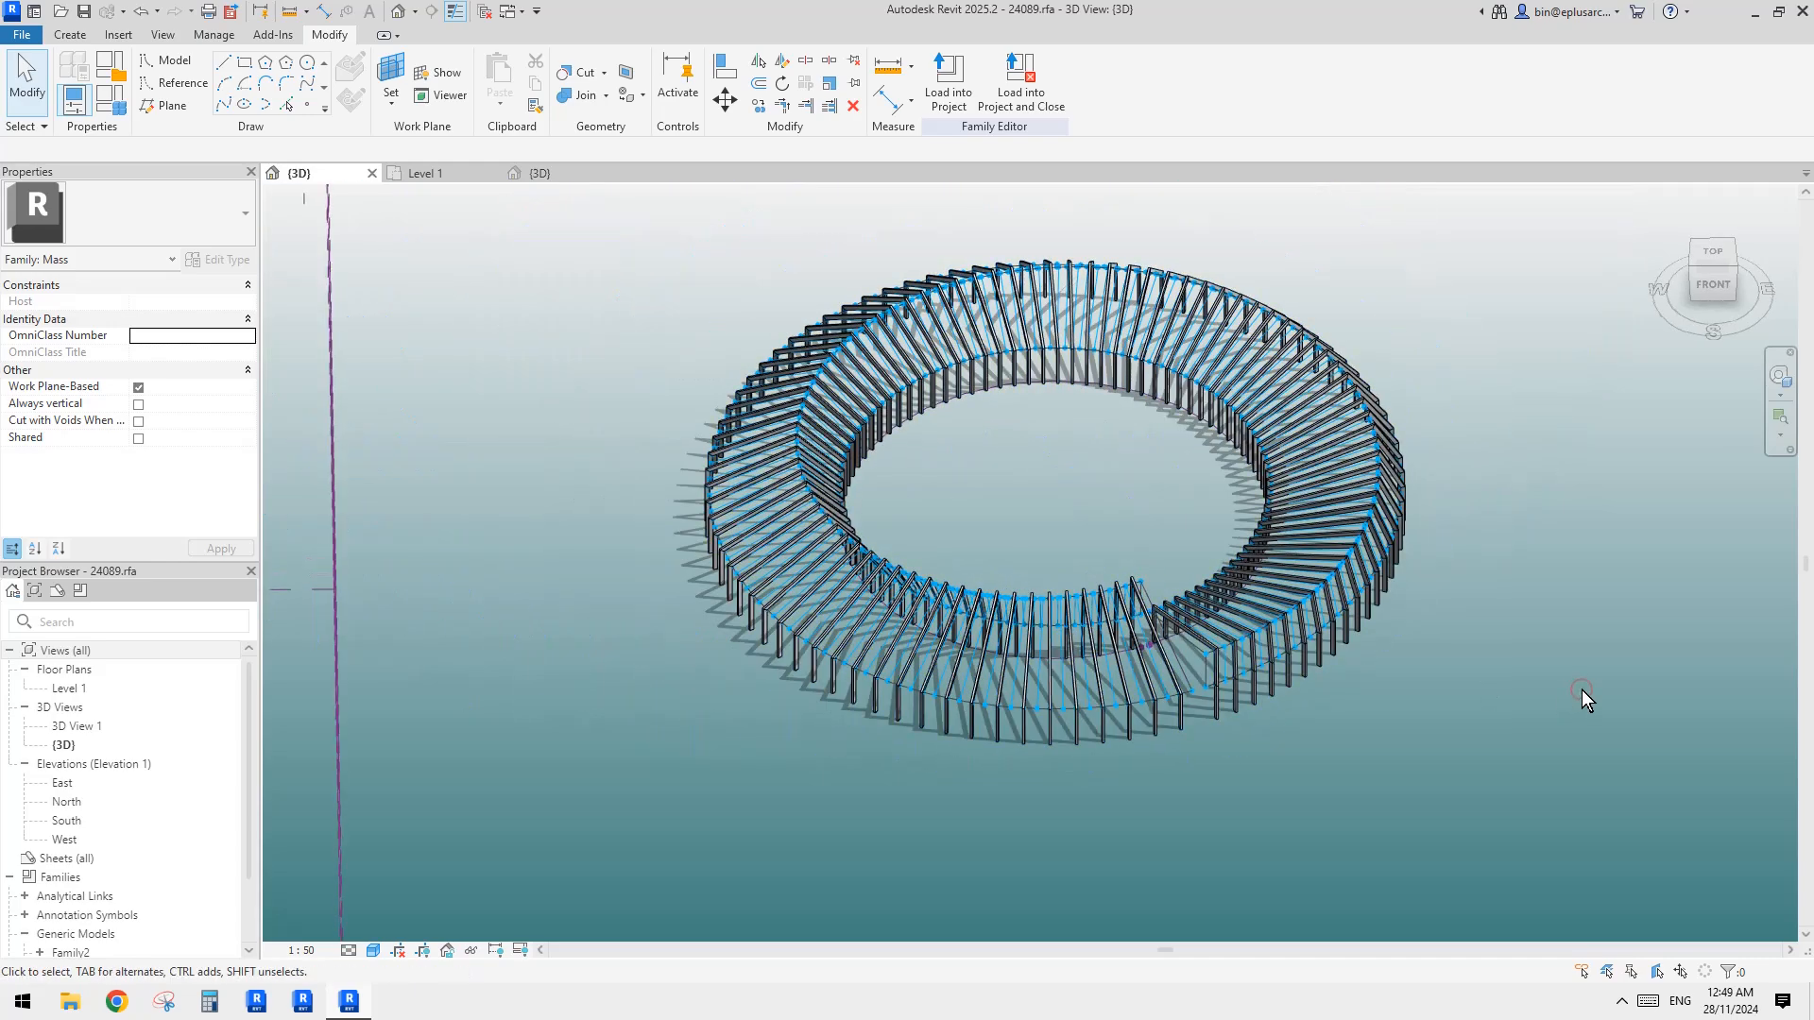
Examine how the Familyadaf2 frames change direction on both sides of the ring's gap, checking them as one repeater
middle_click_drag(1581, 699, 1311, 696, "shift")
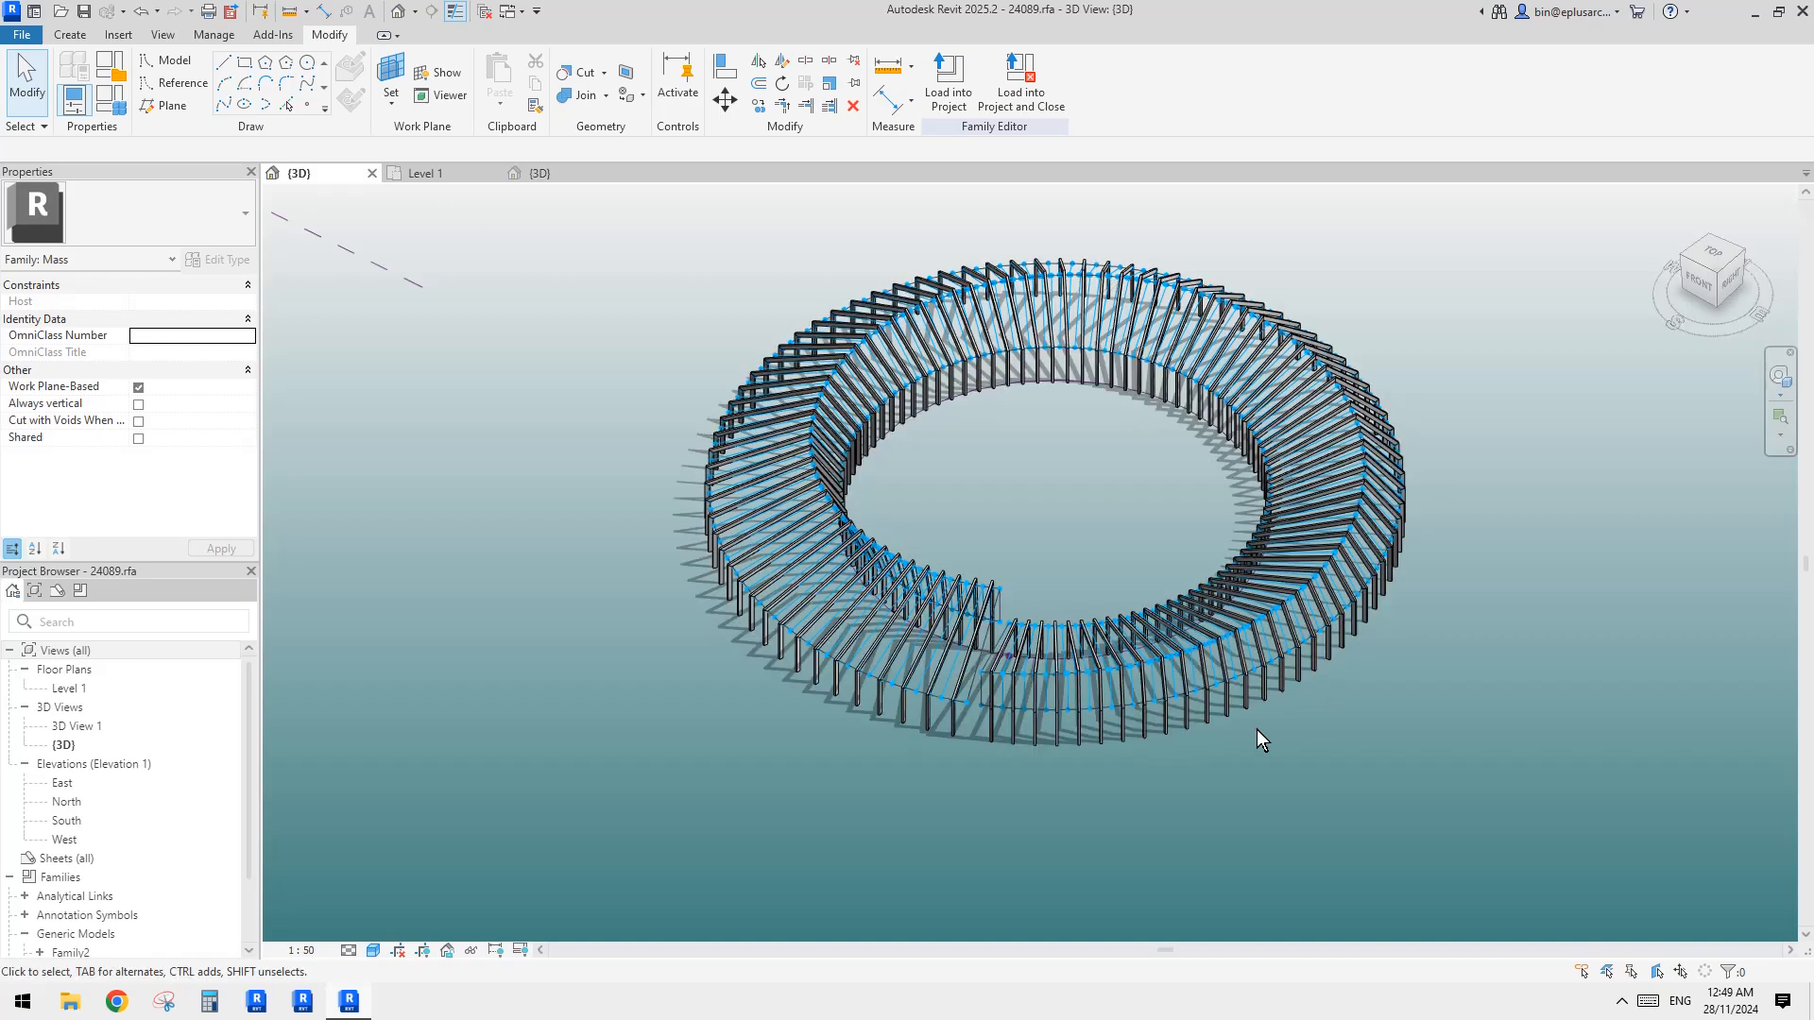
scroll(1256, 729, "up", 6)
middle_click_drag(1122, 641, 1257, 740, "shift")
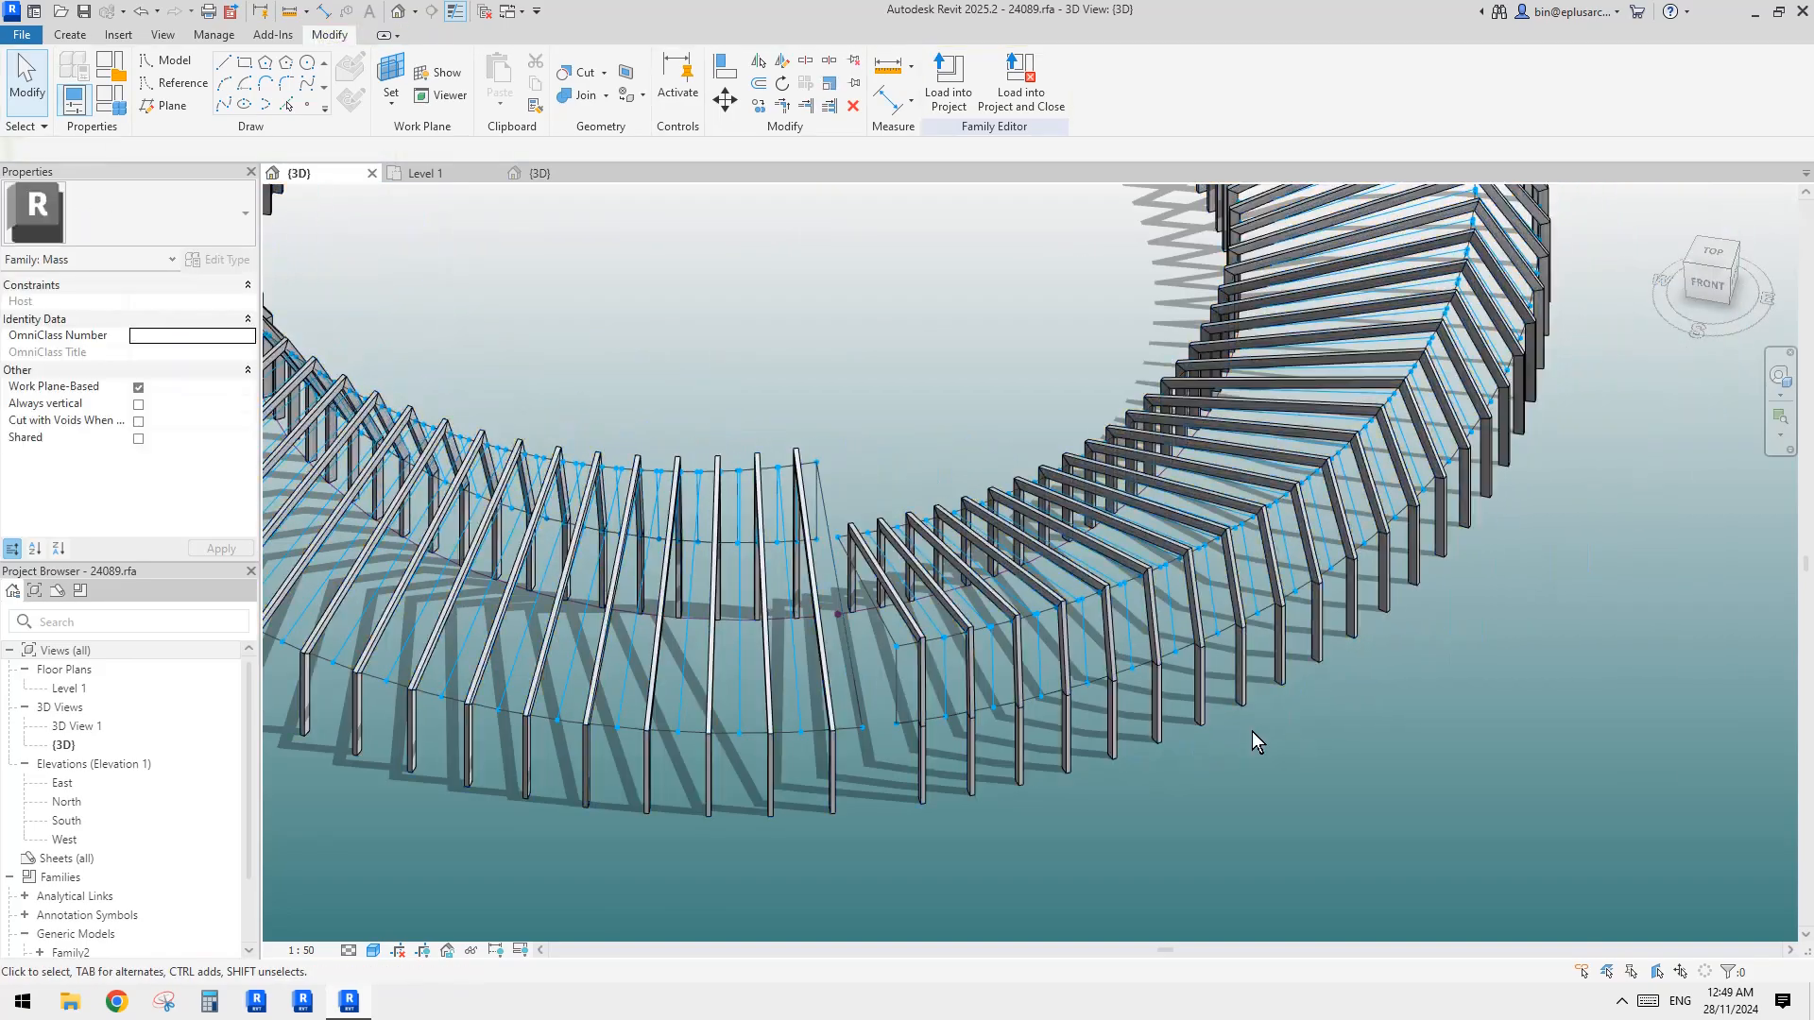
left_click(1161, 694)
middle_click_drag(1177, 666, 1106, 695, "shift")
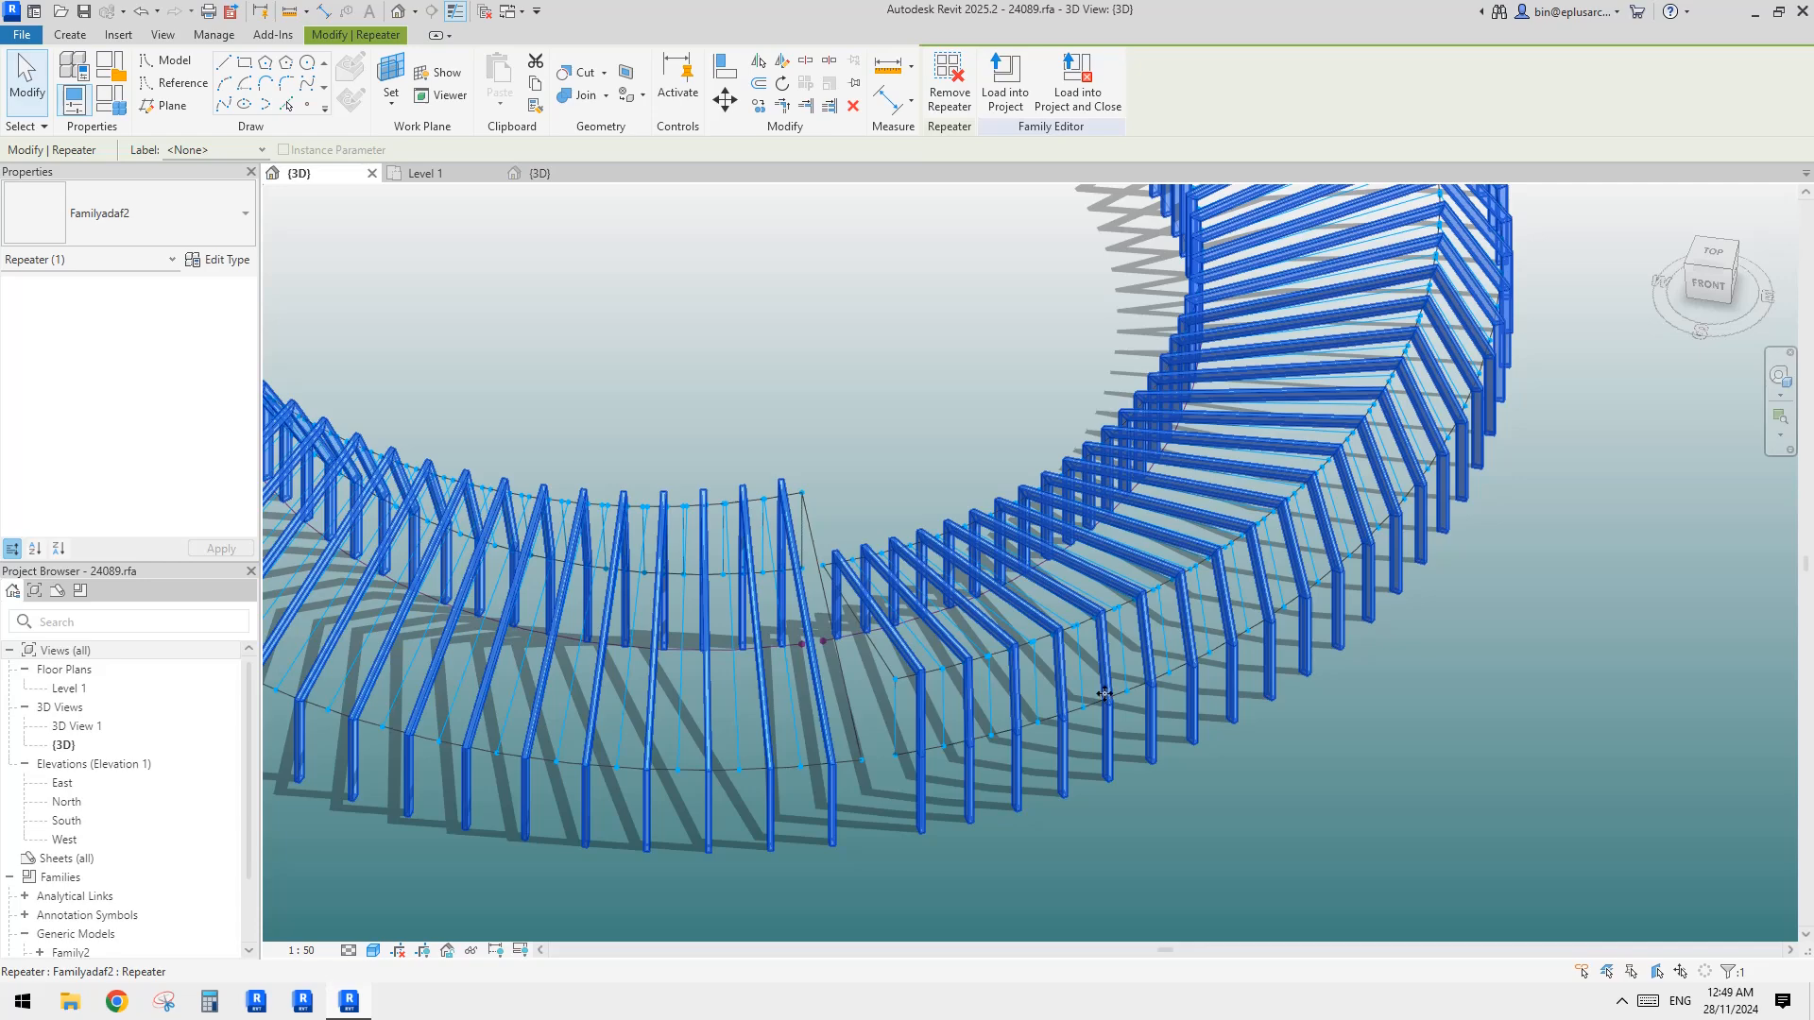
left_click(1221, 742)
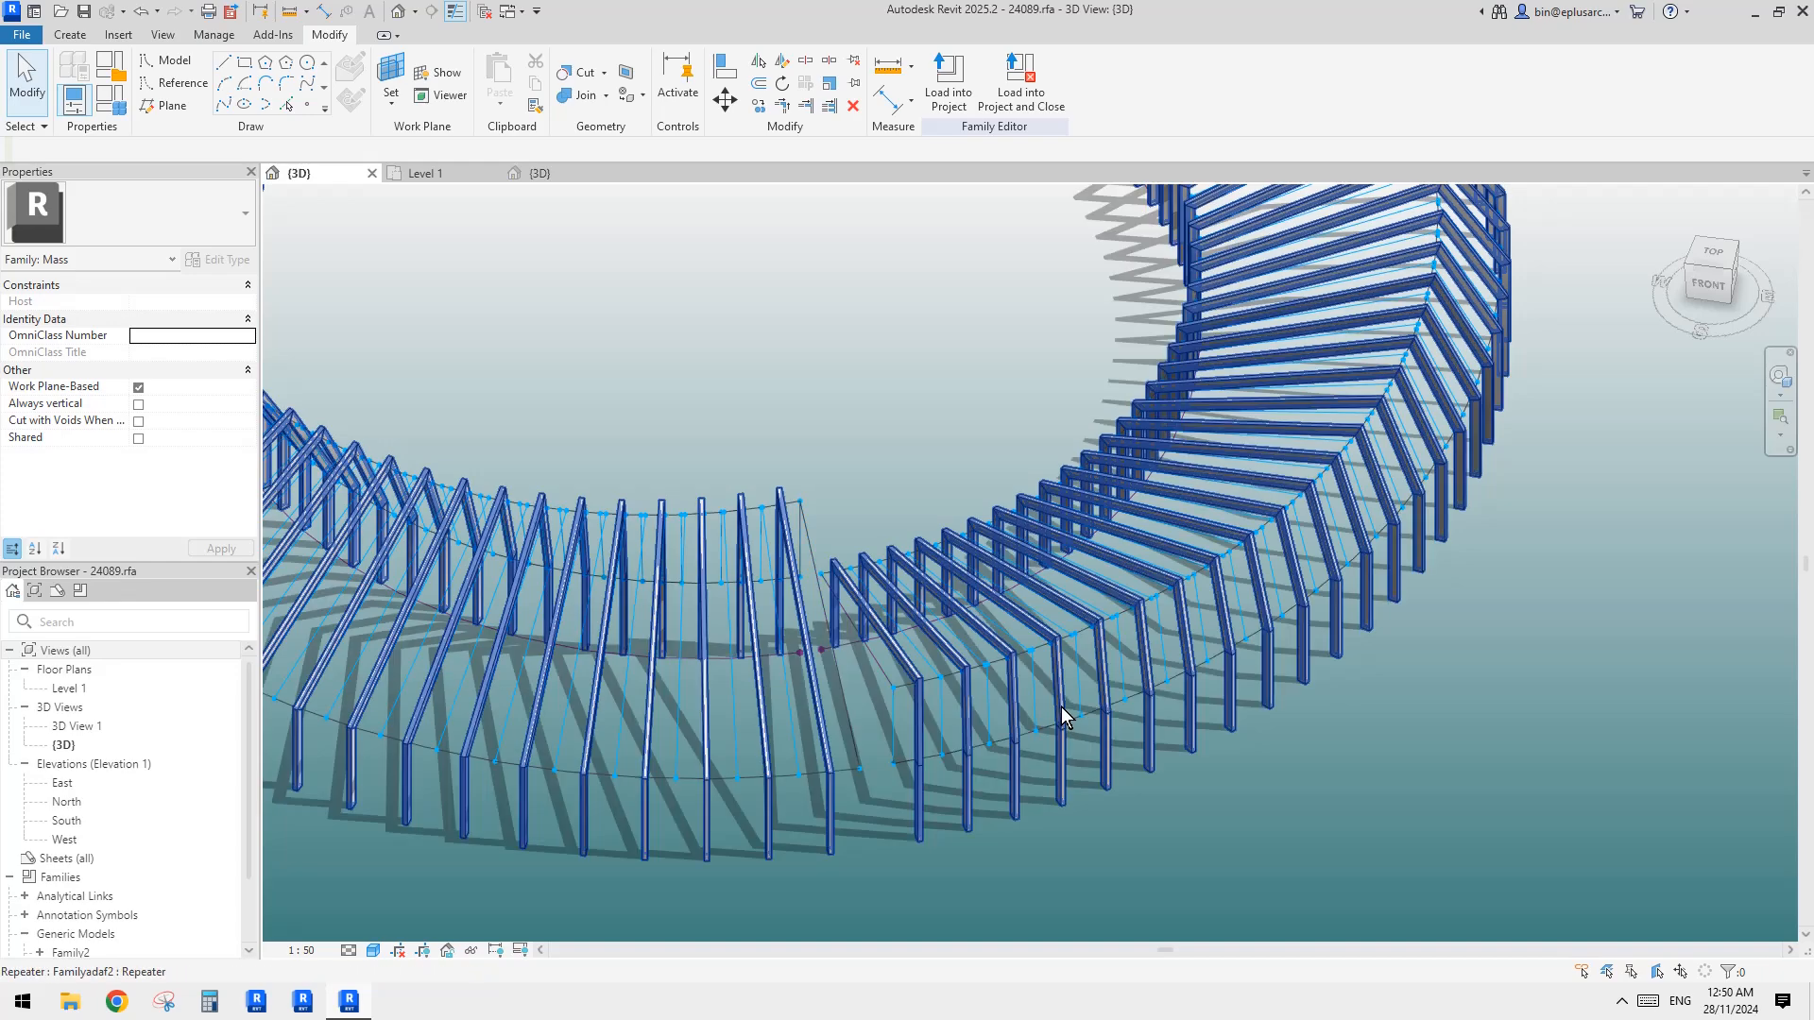
left_click(1149, 701)
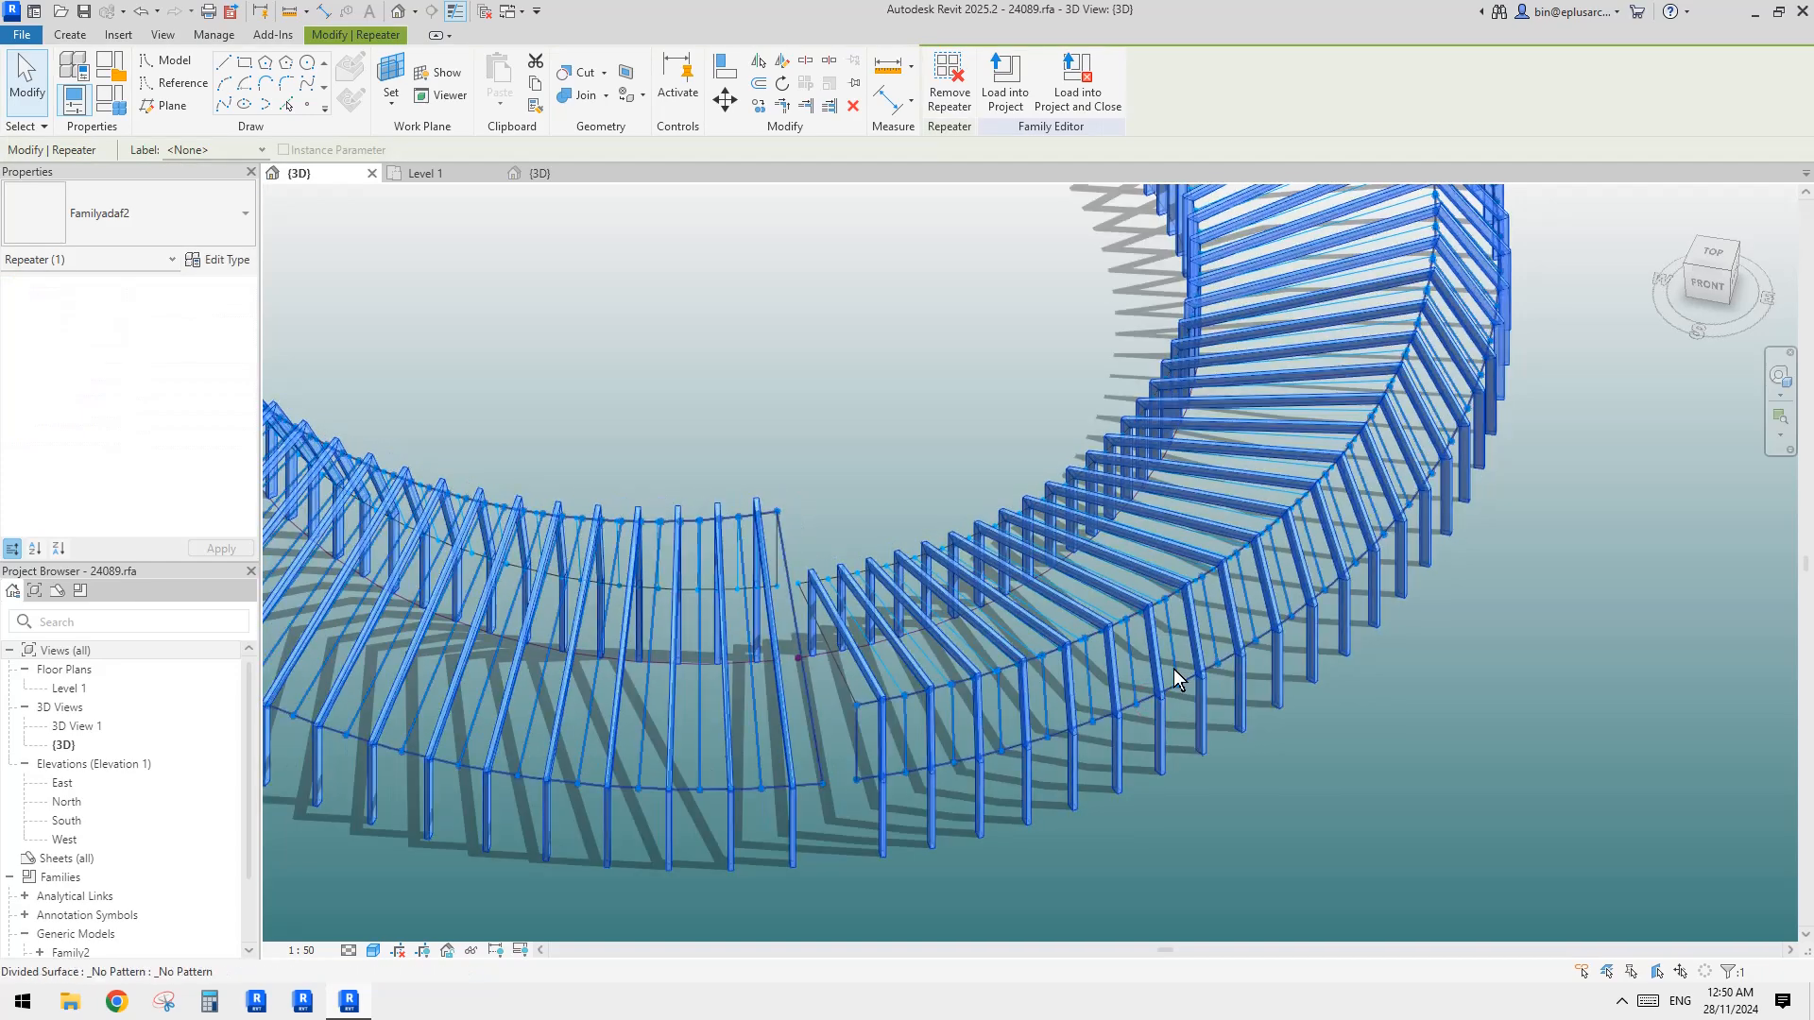
middle_click_drag(1173, 669, 1159, 623, "shift")
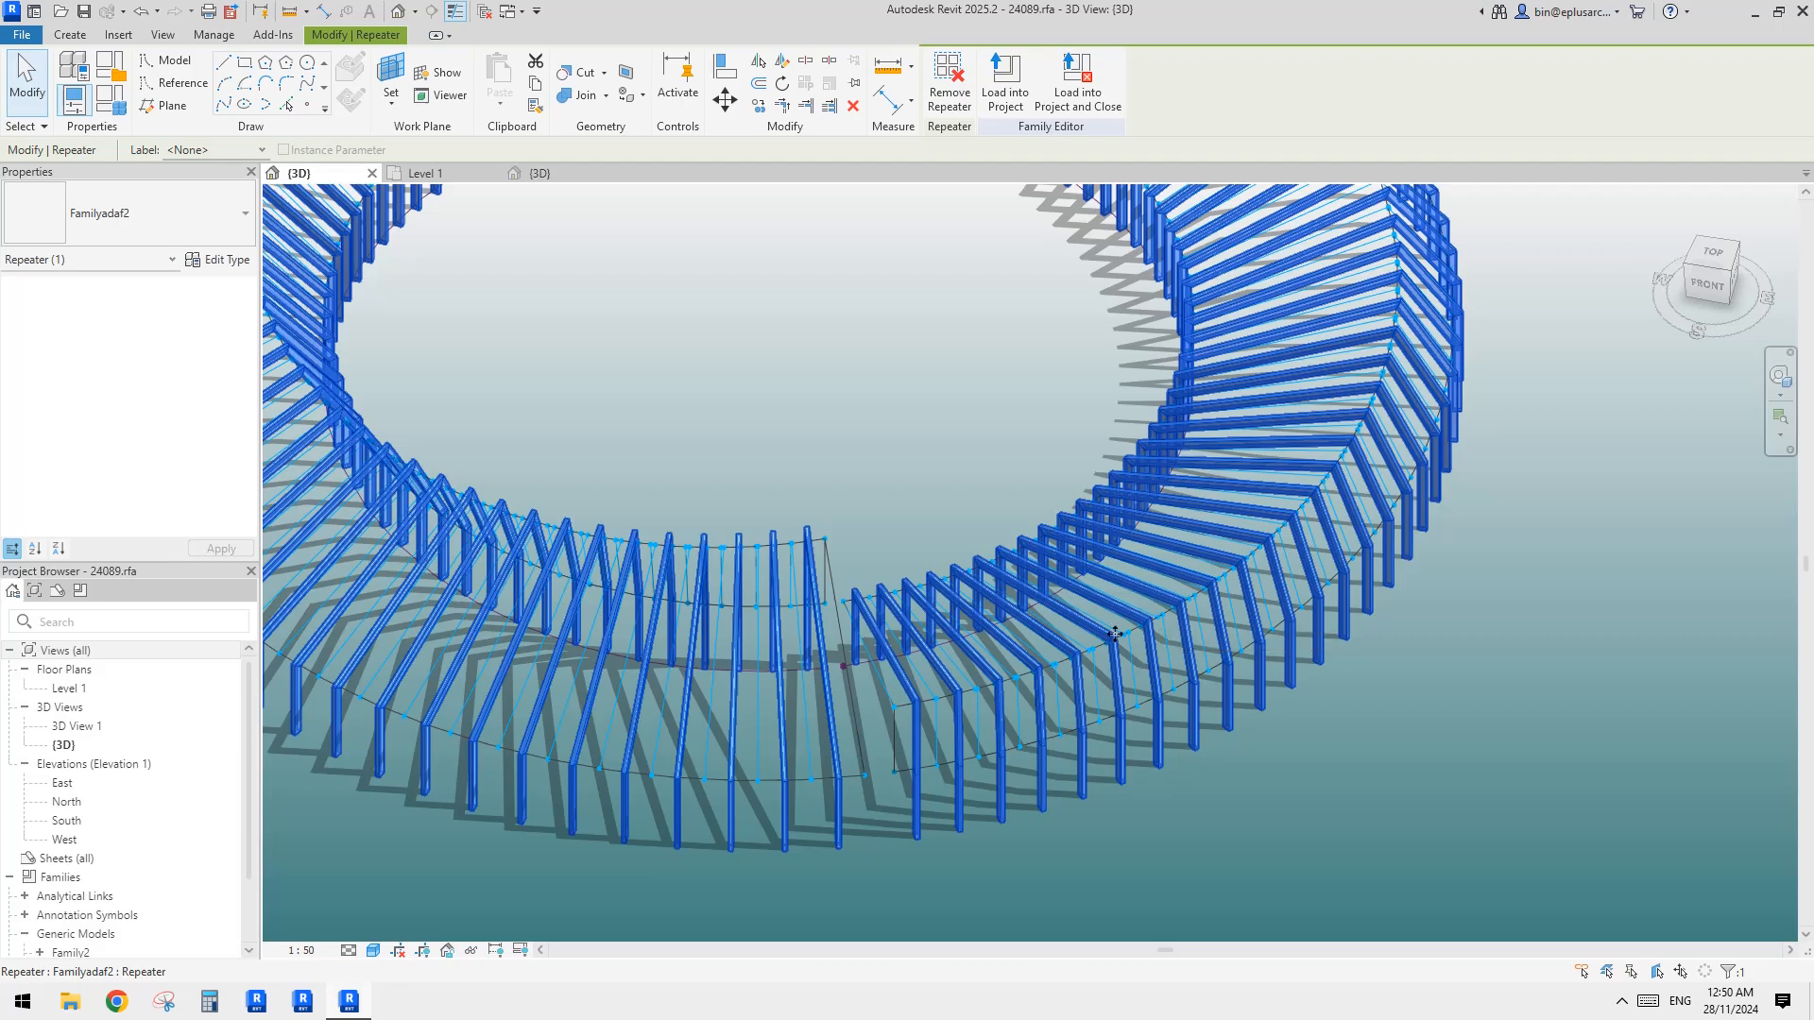
mouse_move(1069, 659)
middle_mouse_down("shift")
mouse_move(1161, 642)
mouse_move(973, 648)
mouse_move(1044, 646)
middle_mouse_up("shift")
left_click(921, 474)
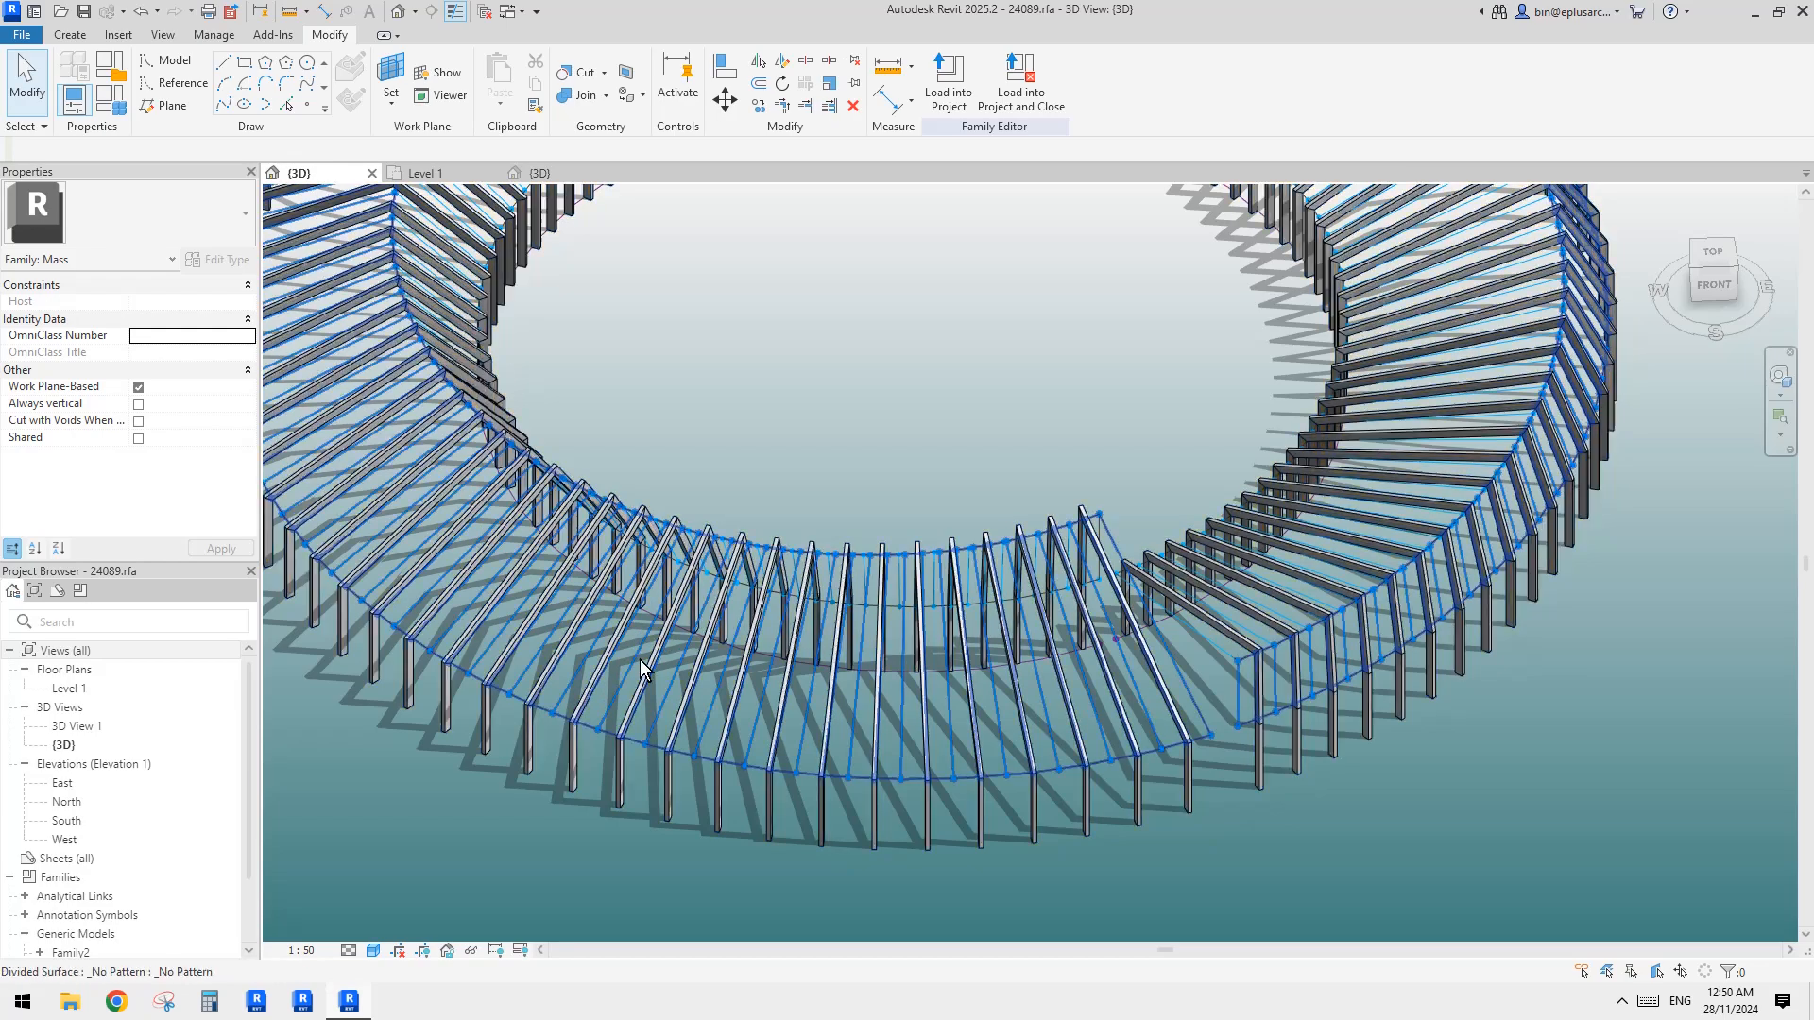
Compare both rings and inspect the U grid settings of the divided surface under the Familyadaf2 frames
scroll(641, 667, "down", 4)
mouse_move(799, 534)
middle_mouse_down("shift")
mouse_move(683, 711)
mouse_move(1113, 677)
mouse_move(1141, 707)
mouse_move(701, 651)
mouse_move(514, 595)
mouse_move(502, 490)
mouse_move(607, 437)
mouse_move(851, 534)
mouse_move(934, 706)
mouse_move(936, 672)
mouse_move(1057, 747)
middle_mouse_up("shift")
scroll(992, 684, "down", 3)
mouse_move(788, 684)
middle_mouse_down()
mouse_move(1000, 643)
mouse_move(1102, 653)
middle_mouse_up()
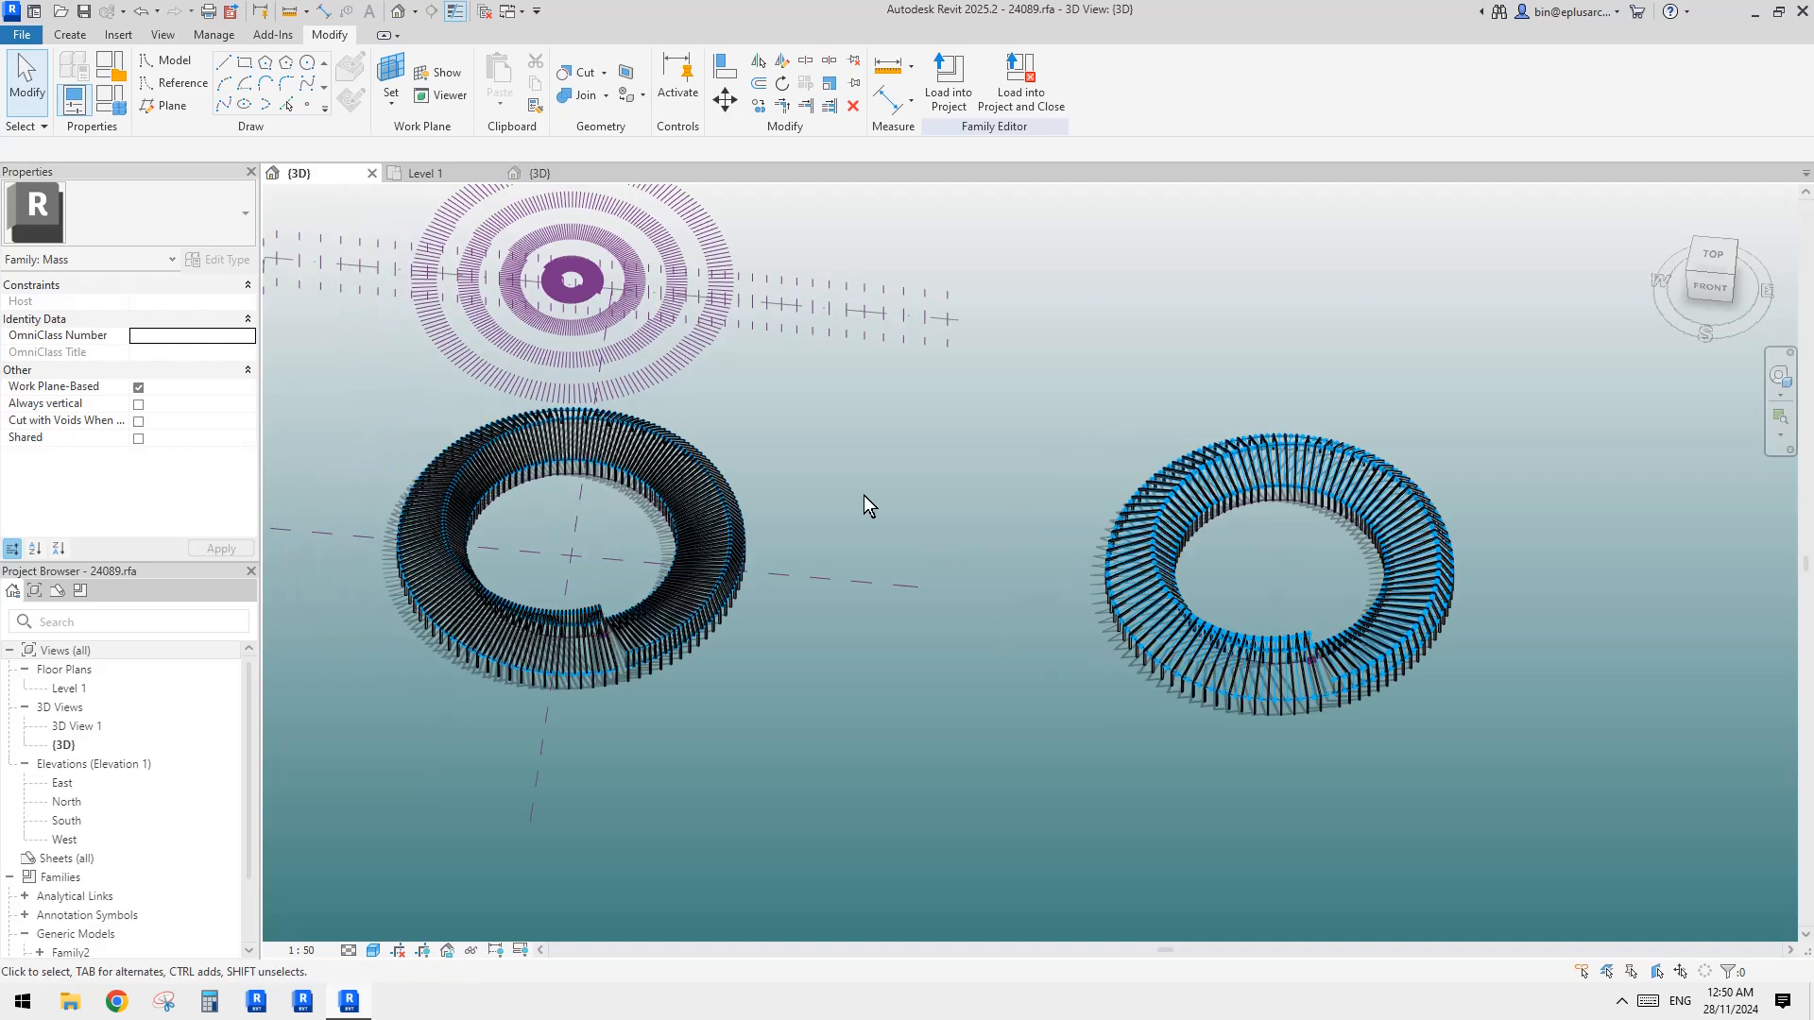
scroll(863, 495, "down", 1)
middle_click_drag(875, 558, 643, 582)
scroll(1097, 676, "up", 8)
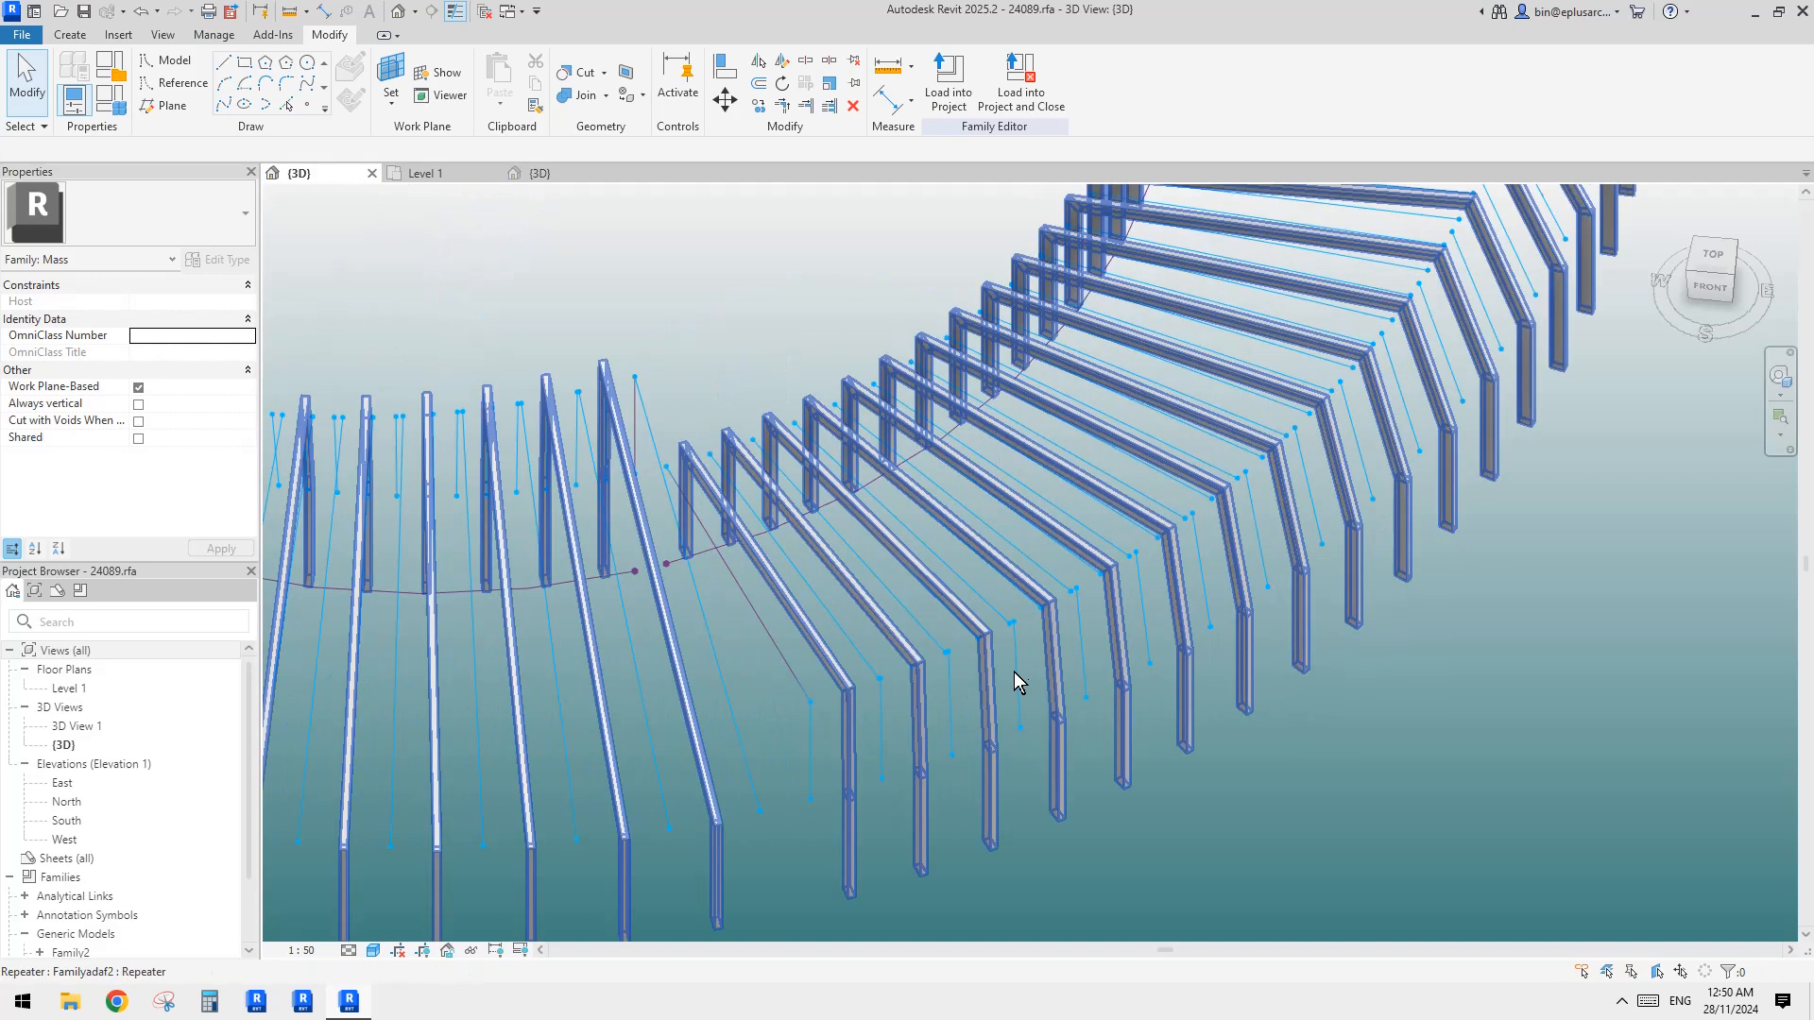
left_click(1028, 661)
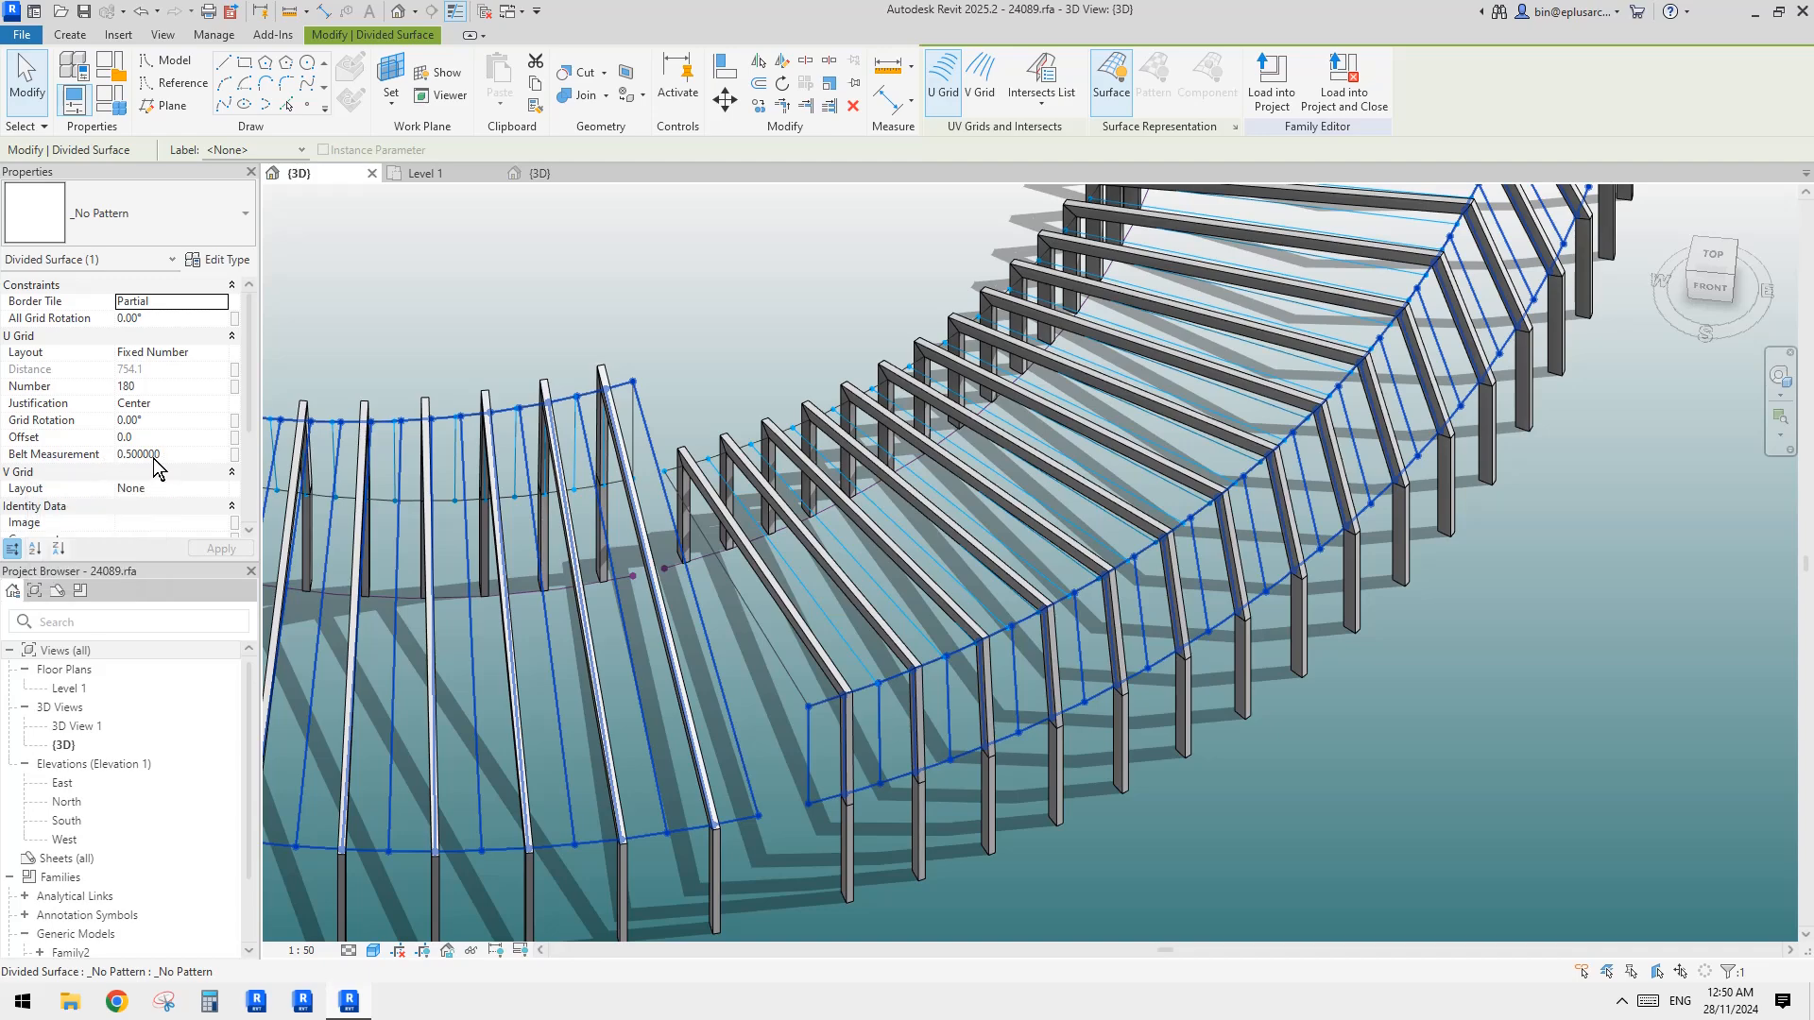
scroll(402, 498, "down", 3)
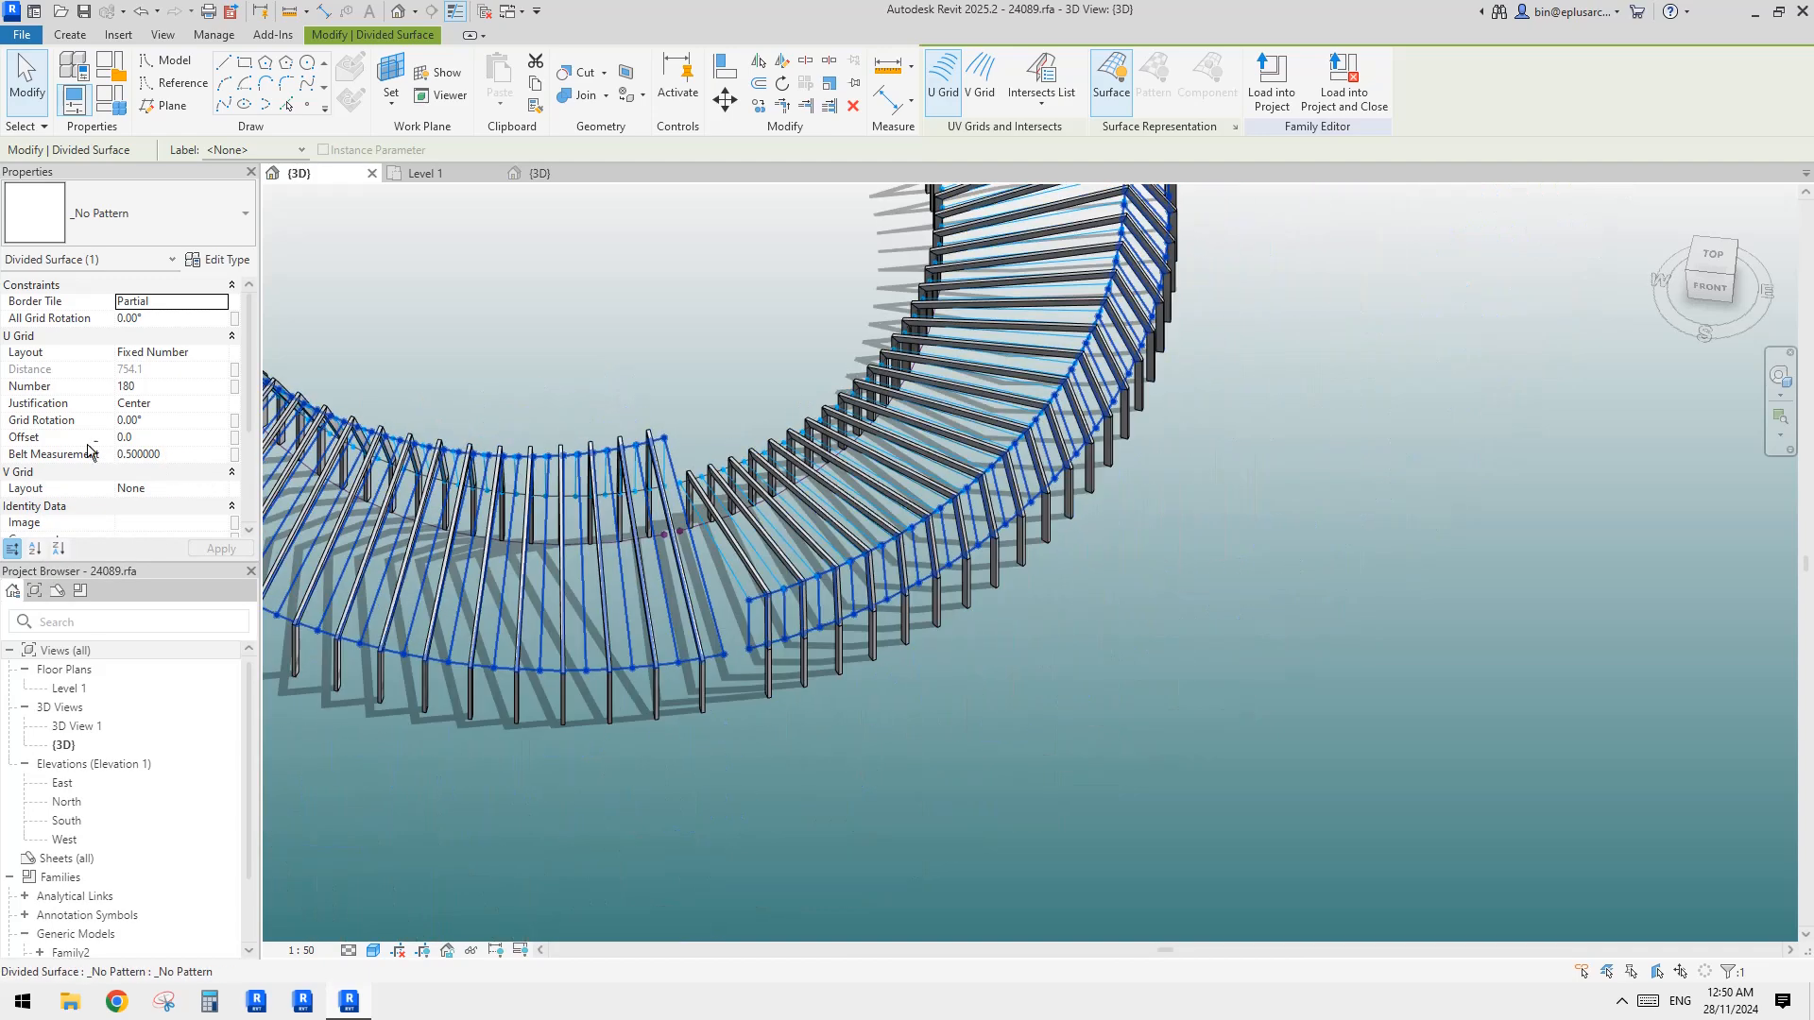
middle_click_drag(669, 432, 635, 544, "shift")
middle_click_drag(983, 502, 922, 530, "shift")
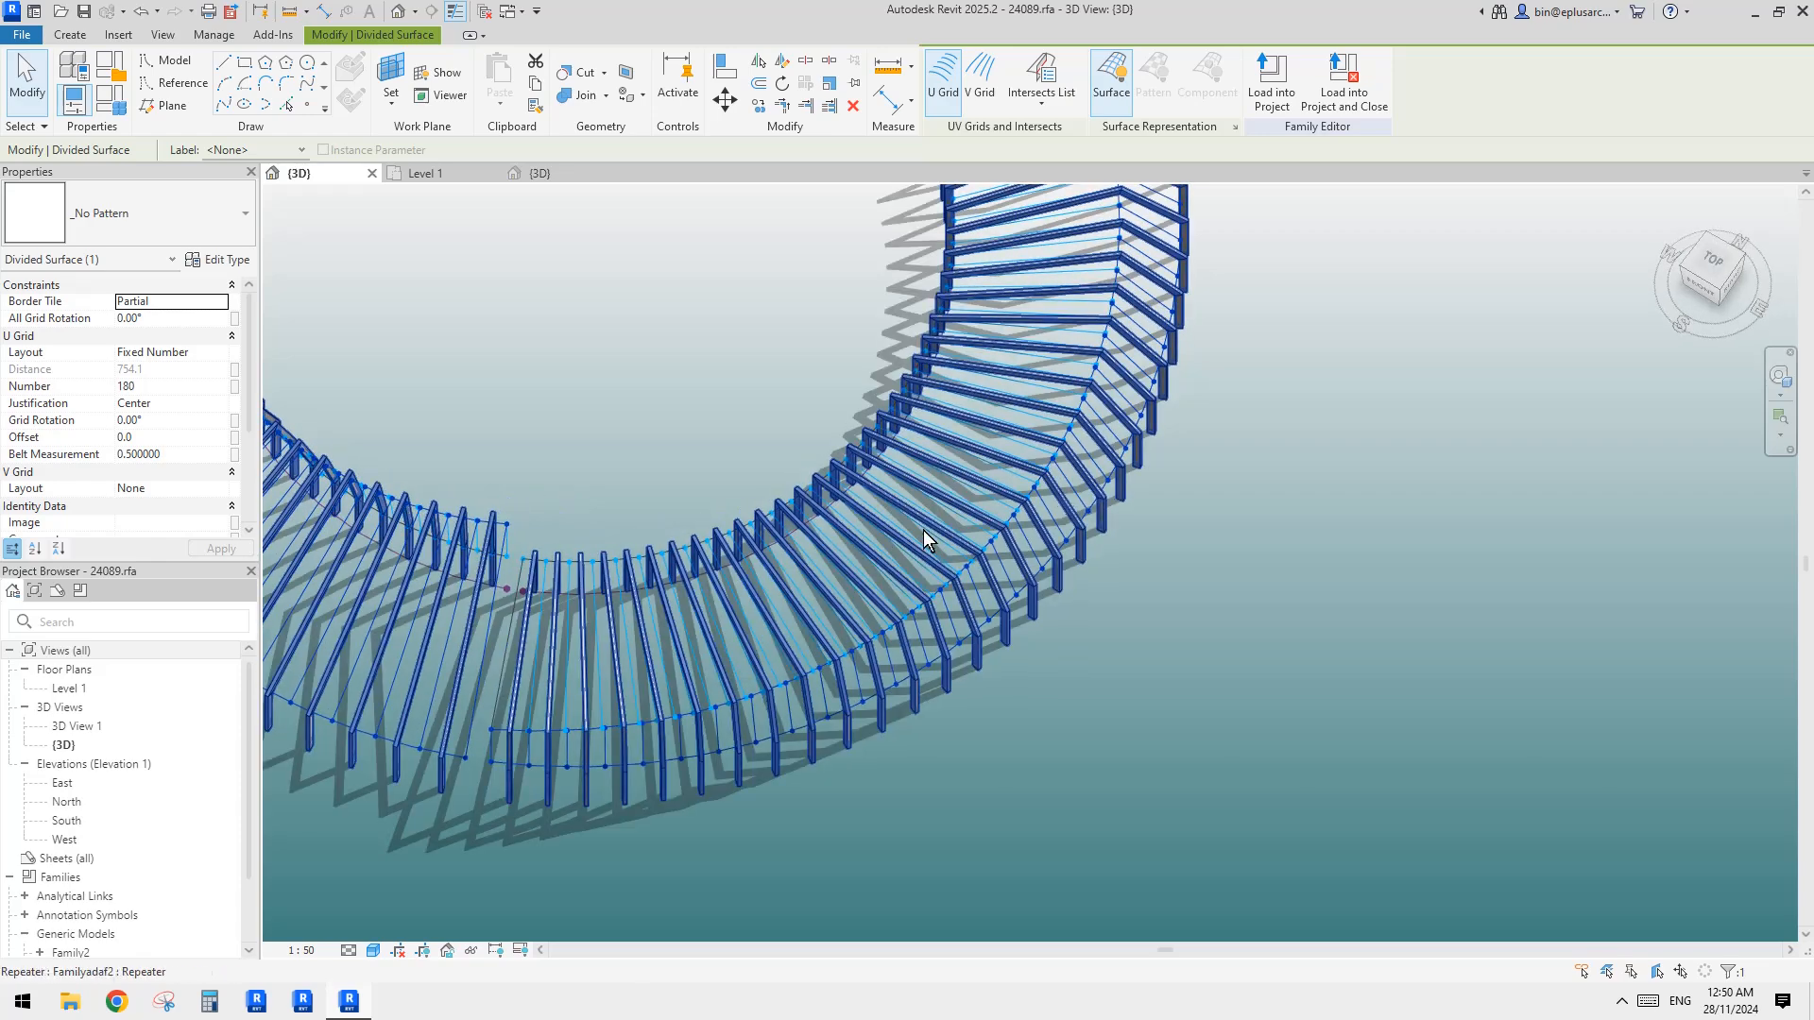
Check from the top how the Familyadaf2 frames and the other ring's frames line up with the centre of the radial reference planes
left_click(1137, 553)
left_click(1107, 523)
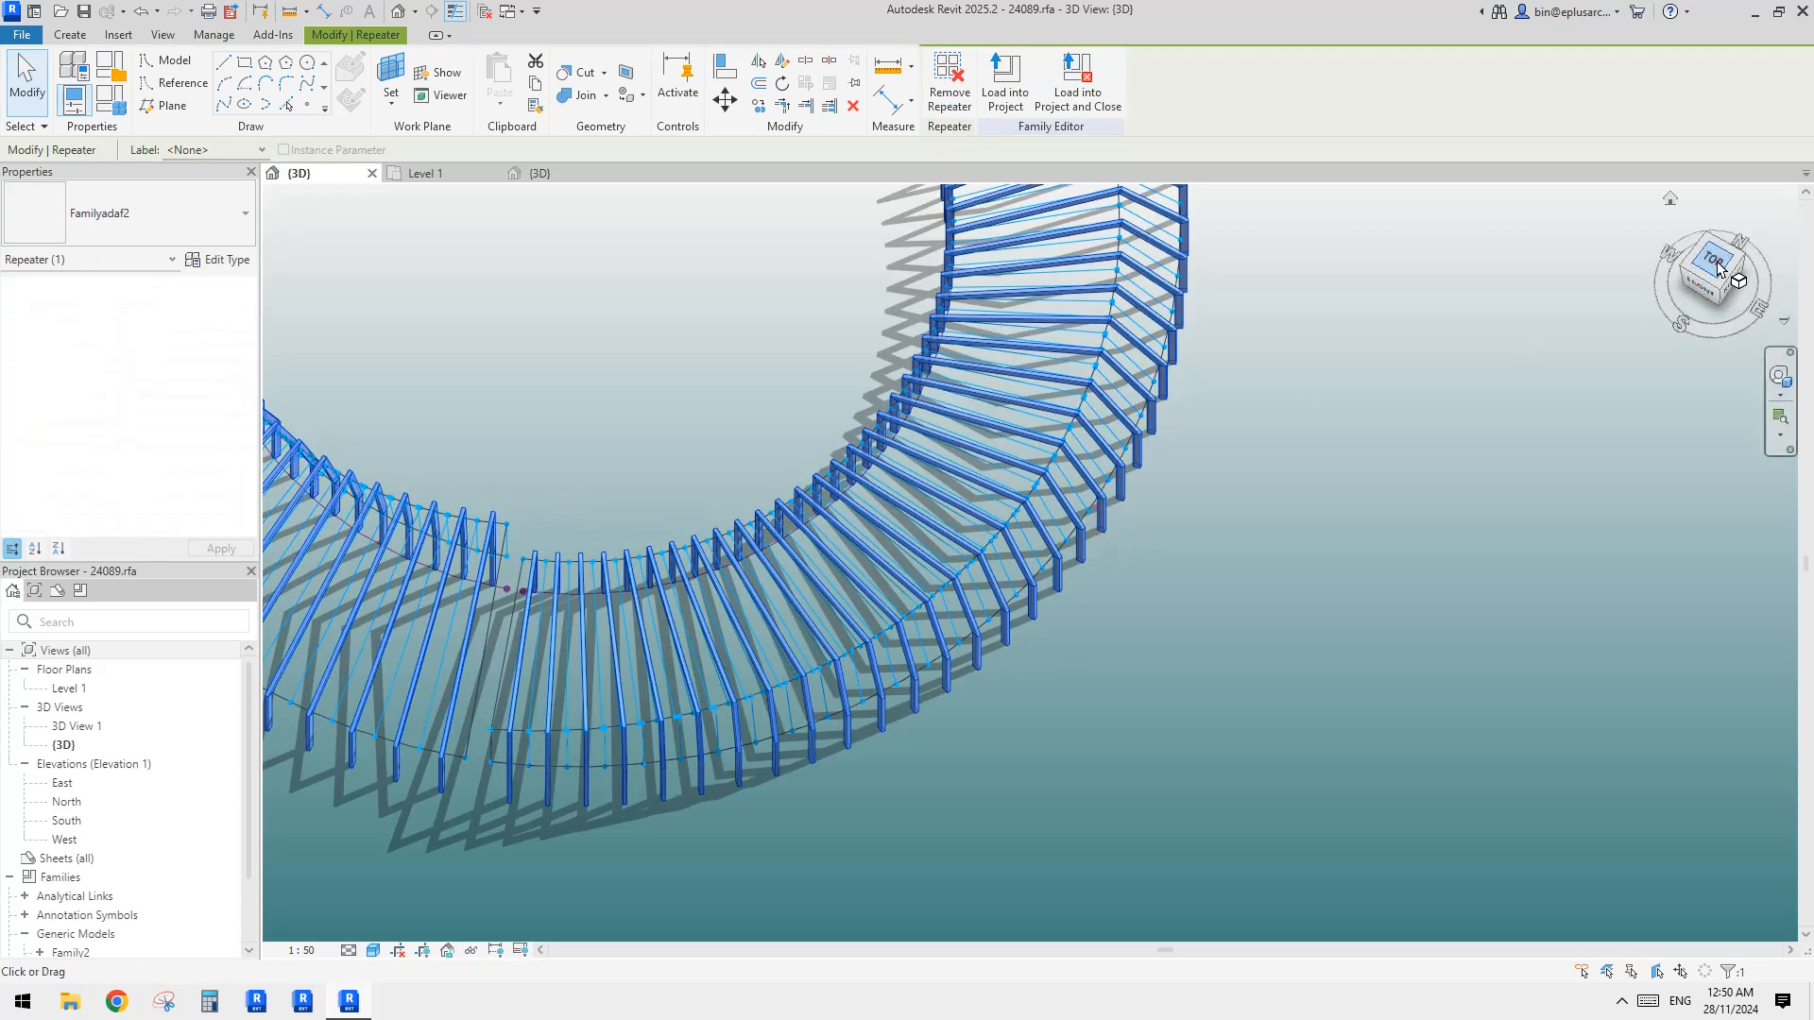
left_click(1712, 265)
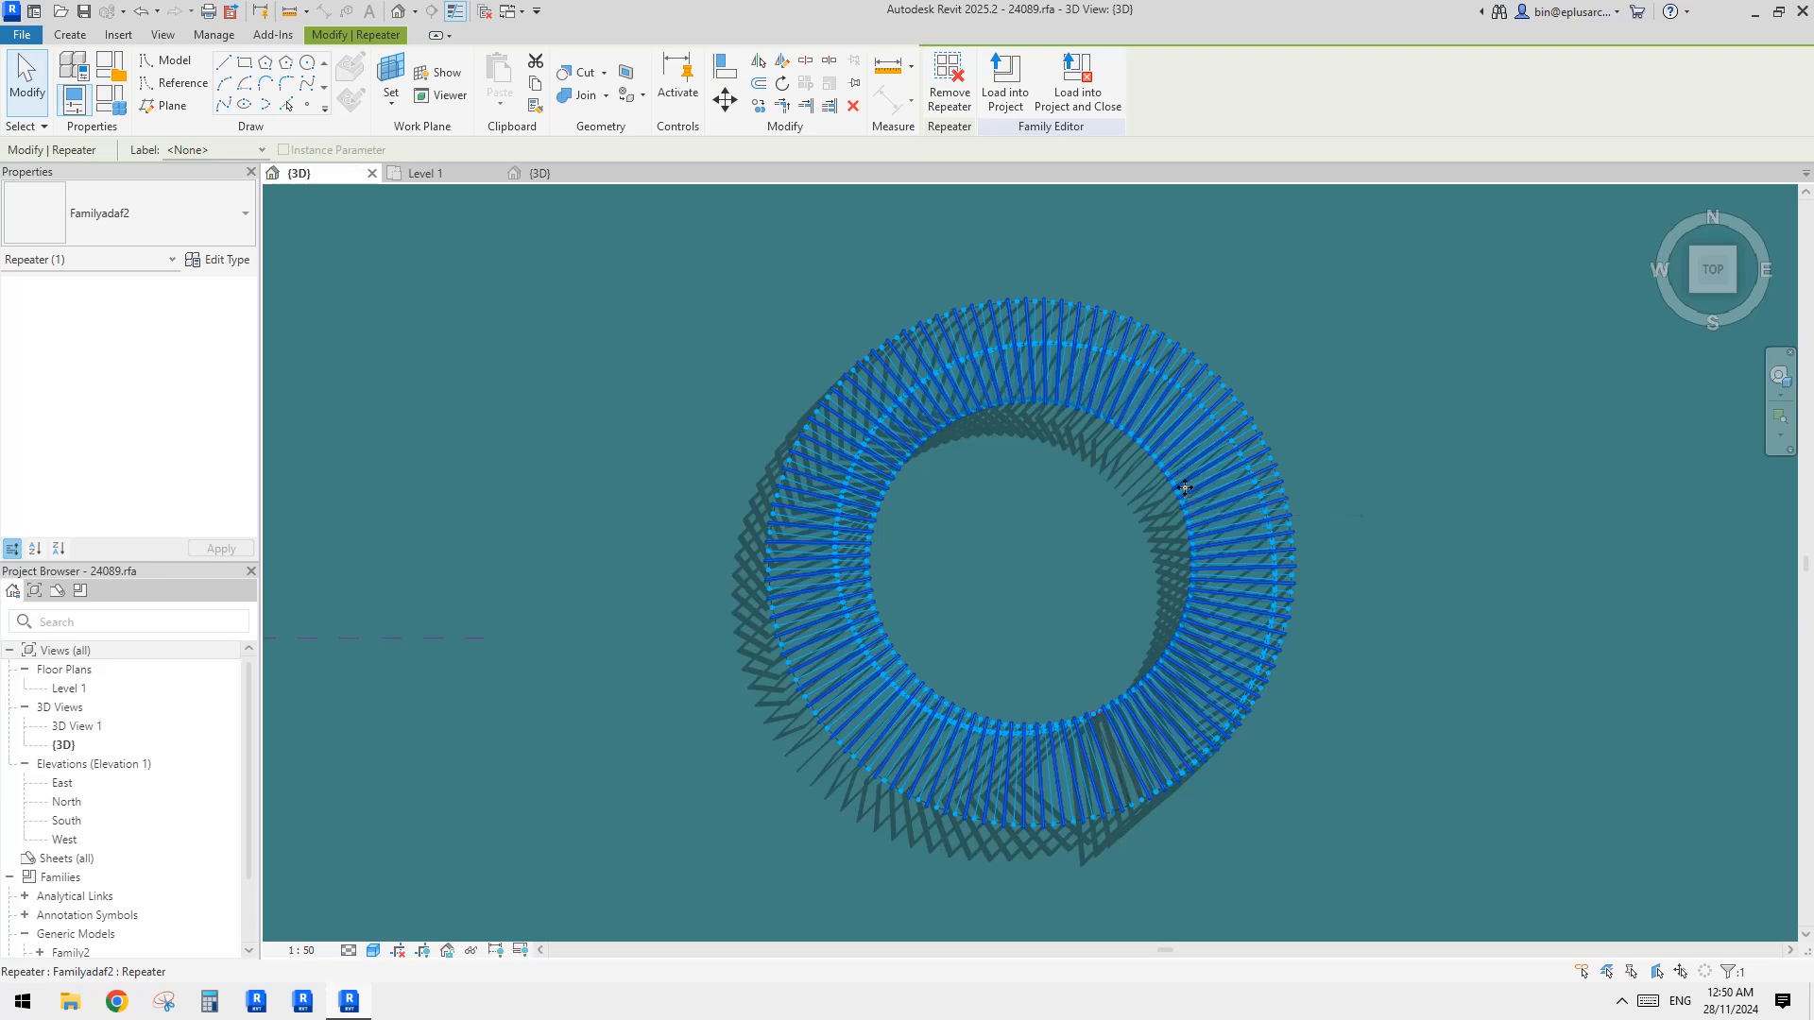
middle_click_drag(1215, 504, 1274, 576, "shift")
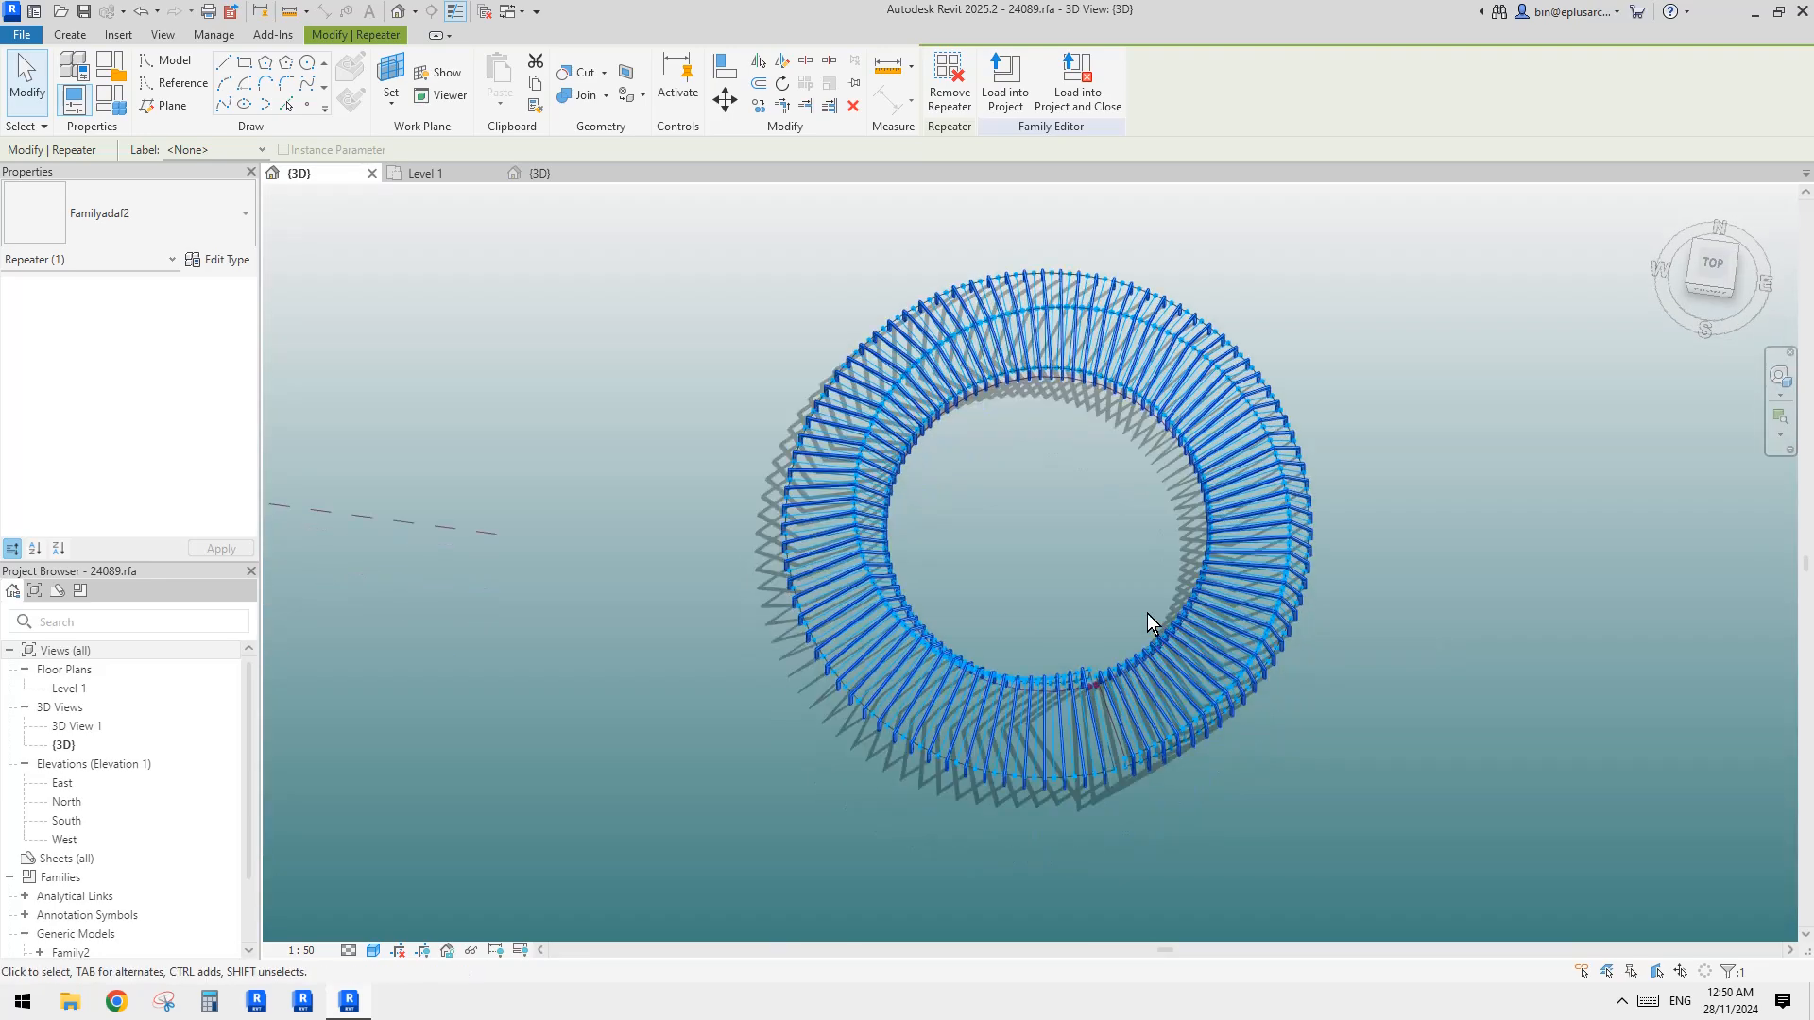
scroll(1149, 614, "down", 3)
middle_click_drag(1175, 627, 1412, 660)
left_click(1715, 268)
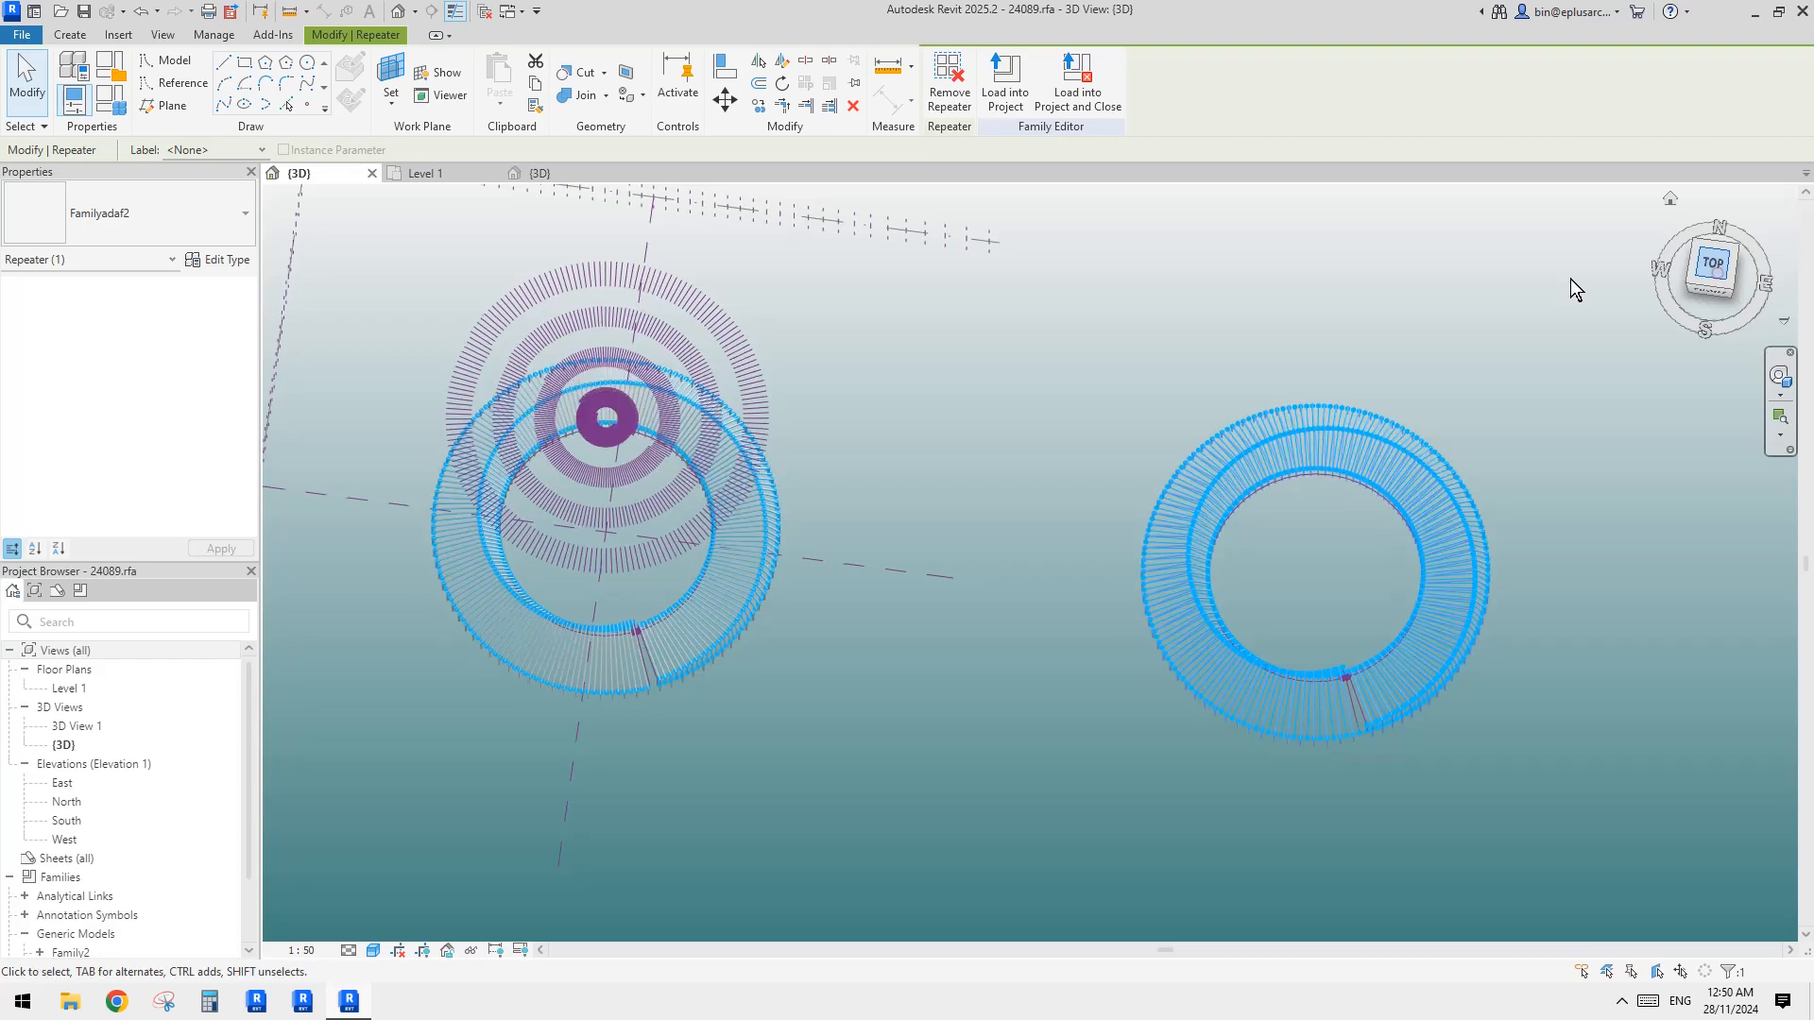
middle_click_drag(1020, 498, 1795, 397)
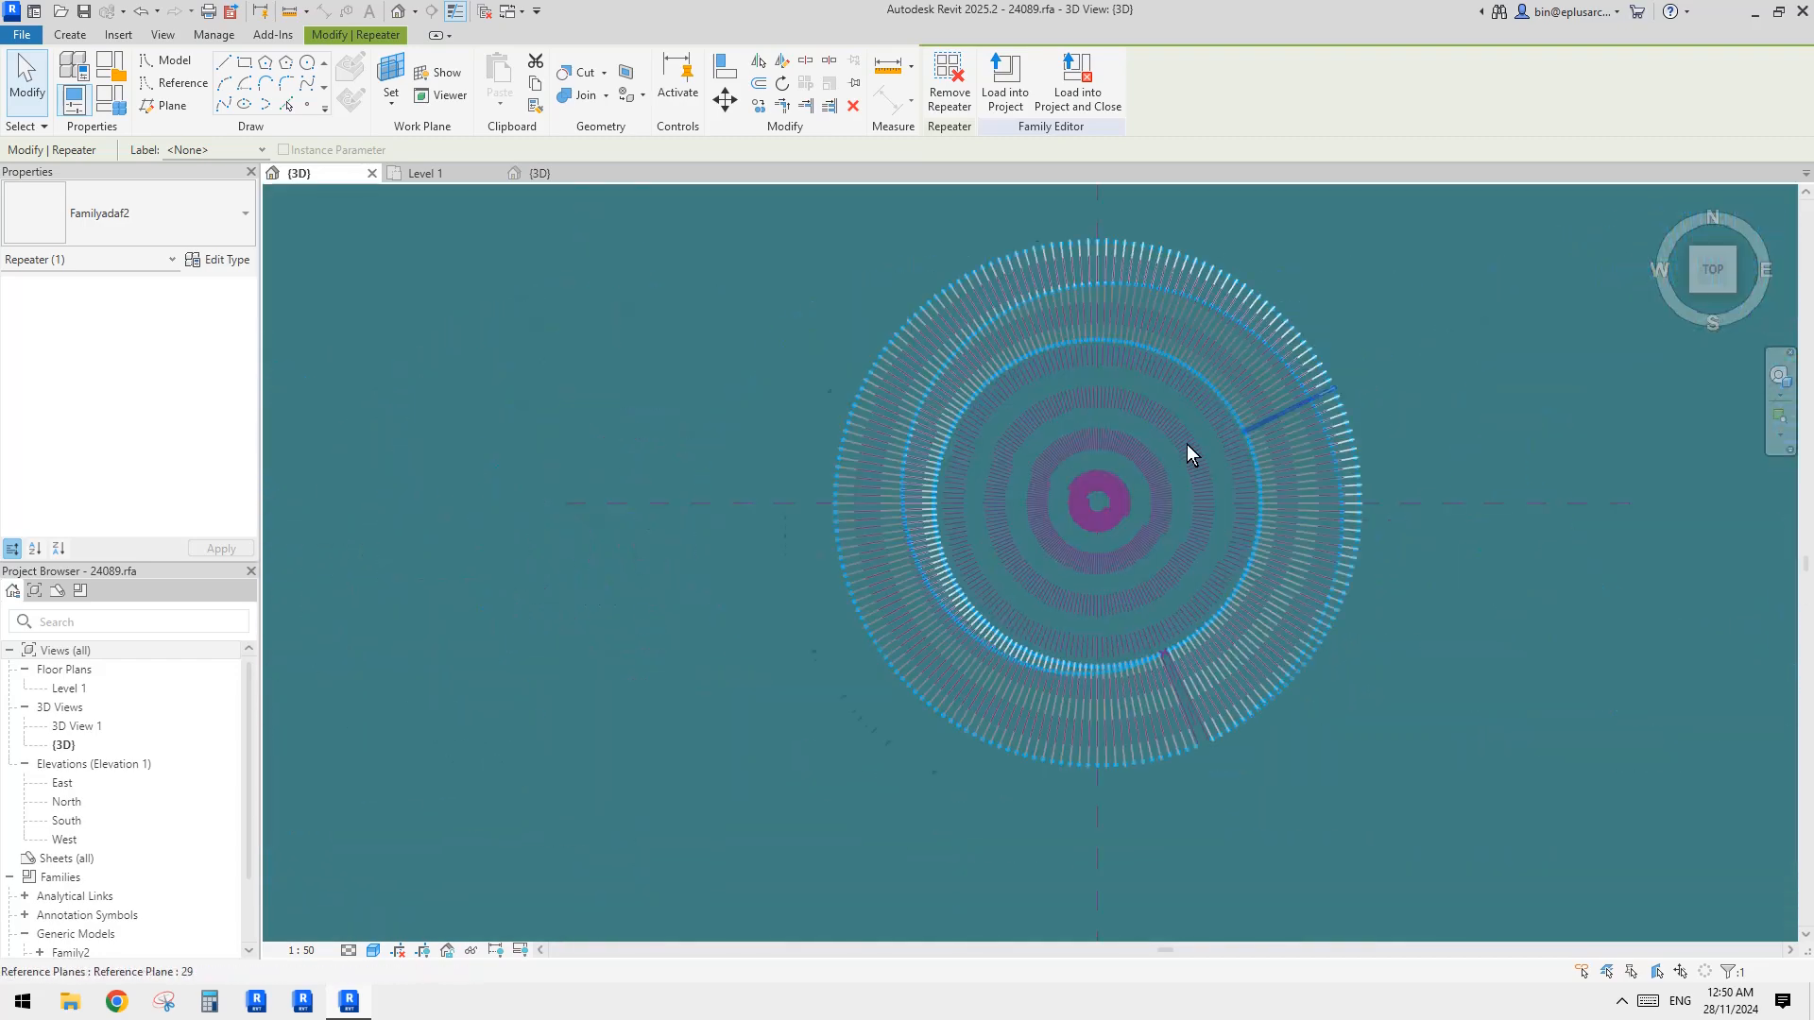
scroll(1179, 451, "up", 2)
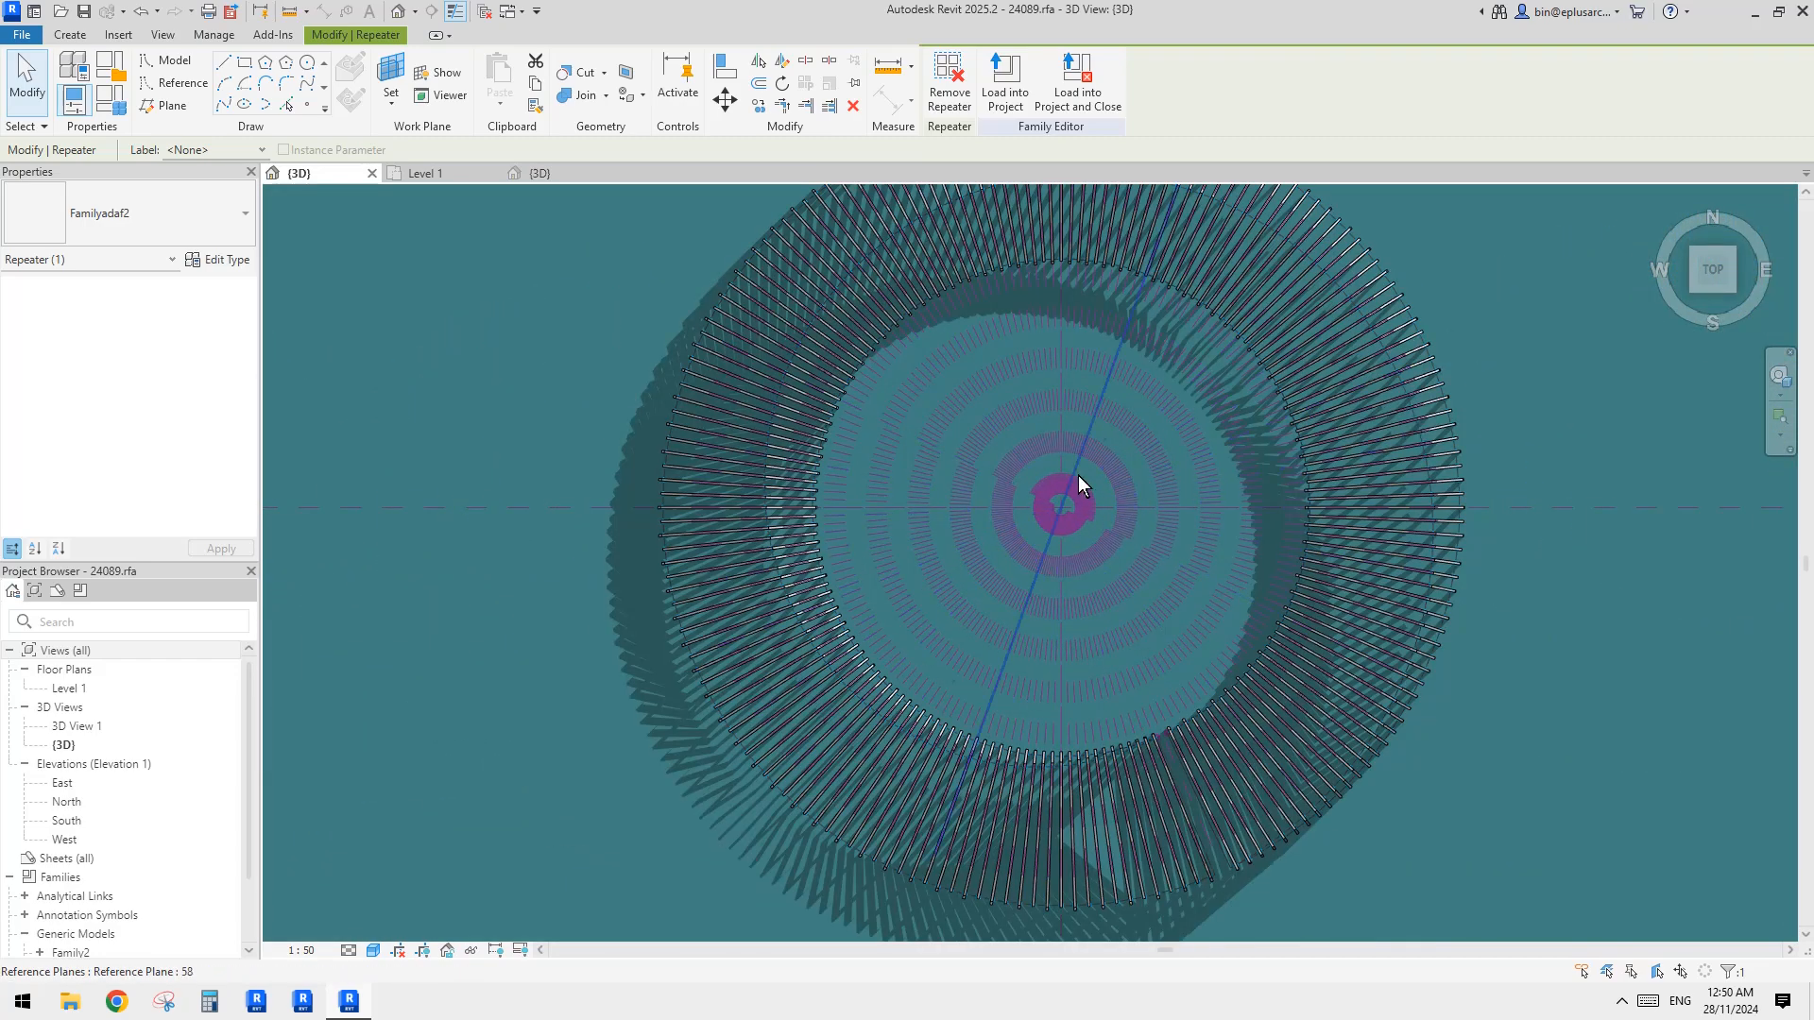
scroll(1319, 803, "up", 5)
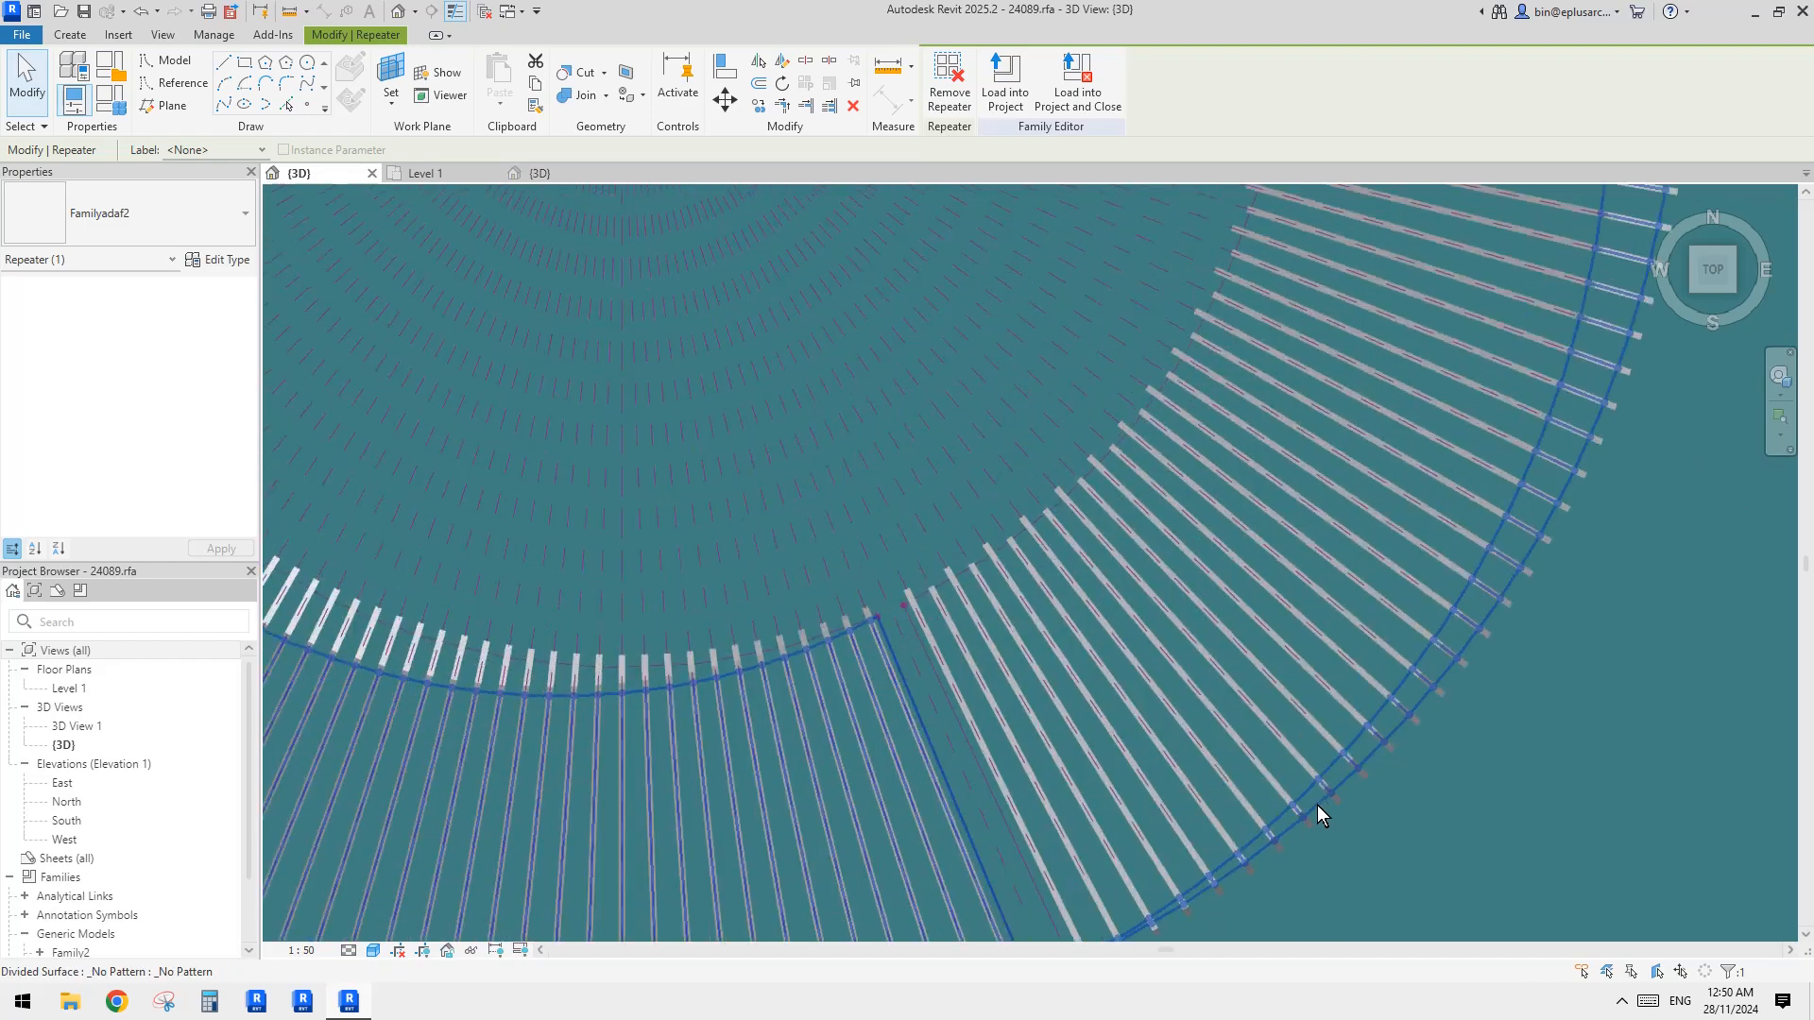
Select the divided surface of the ring built on the radial reference planes and open its Intersects List
left_click(1290, 777)
scroll(1305, 773, "down", 3)
middle_click_drag(1308, 763, 1320, 535, "shift")
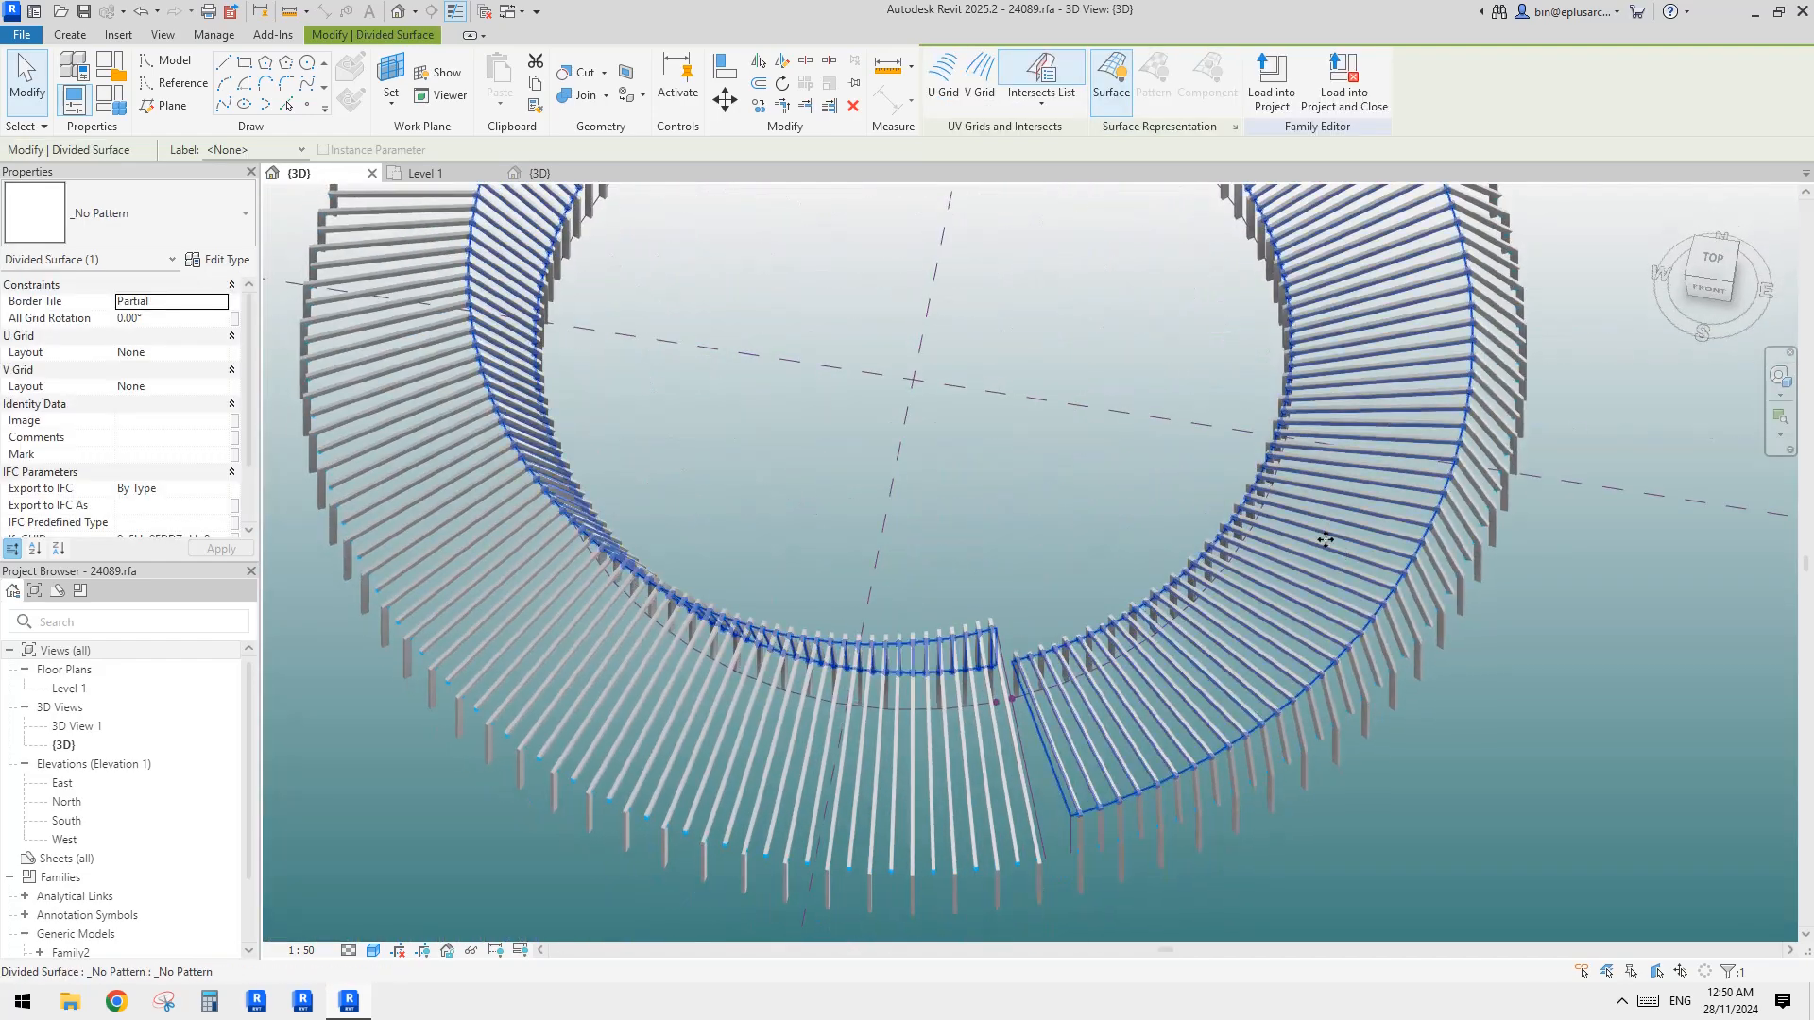
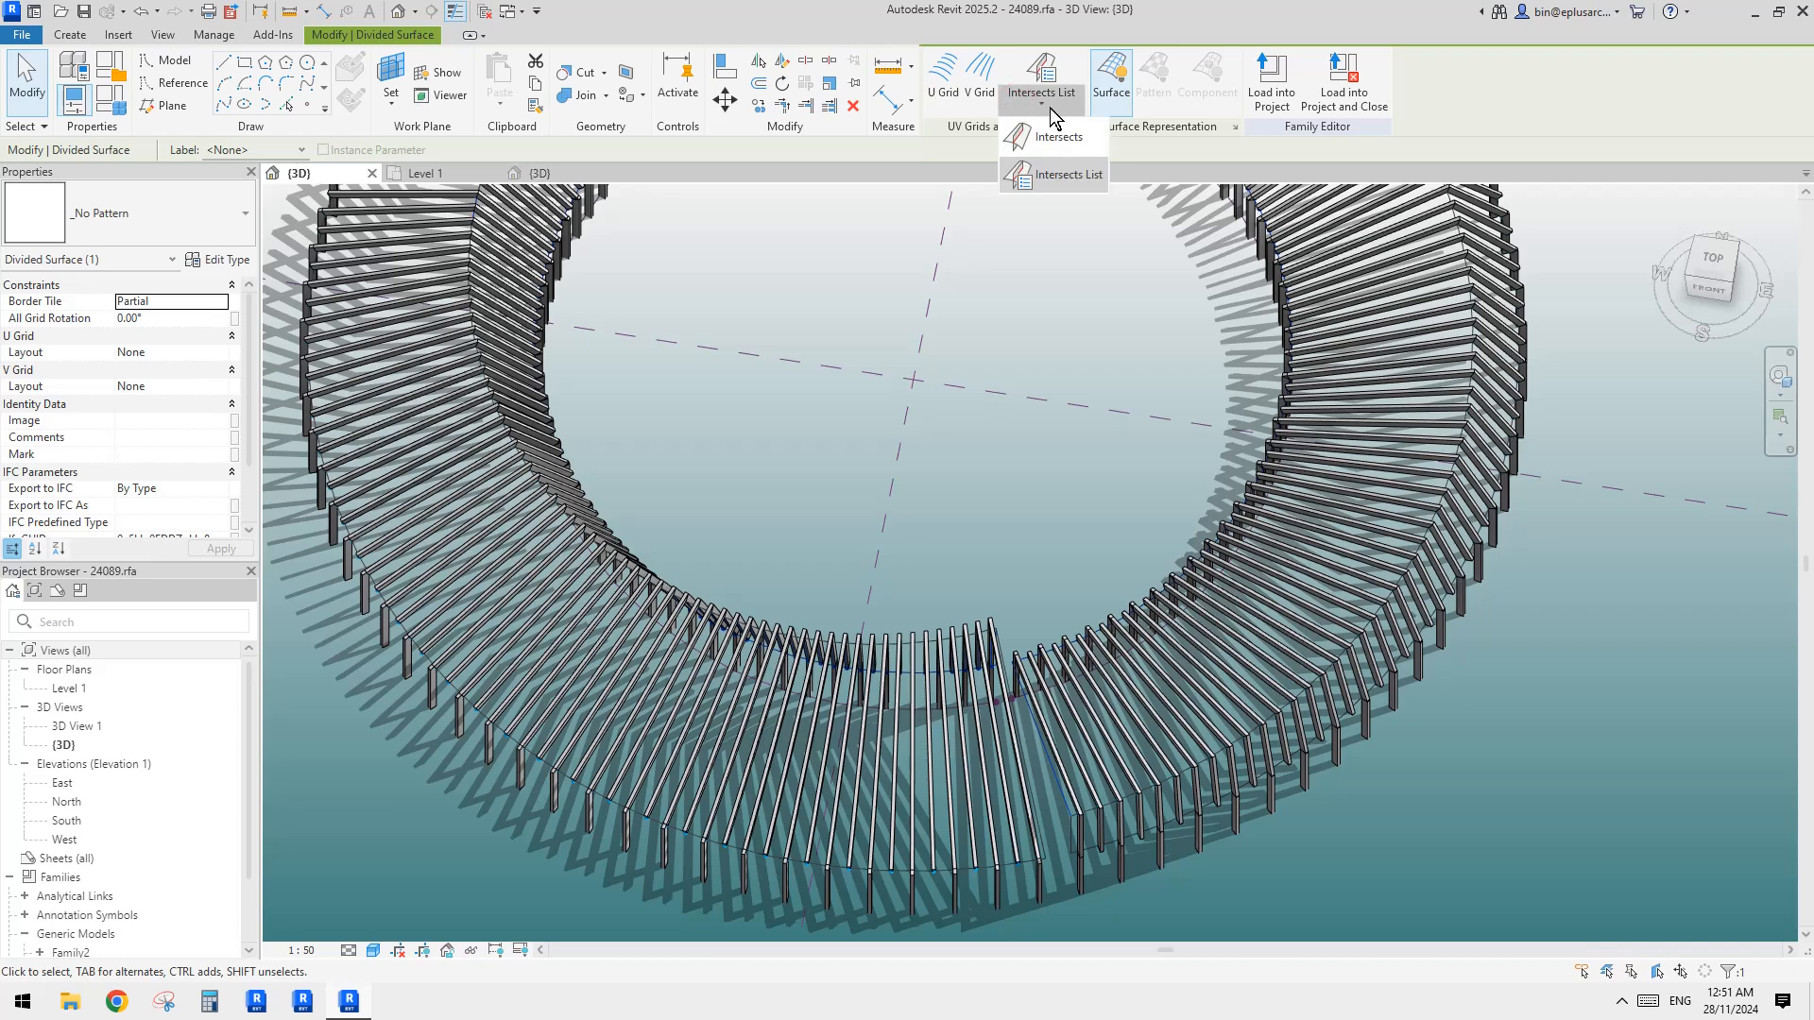
left_click(1090, 182)
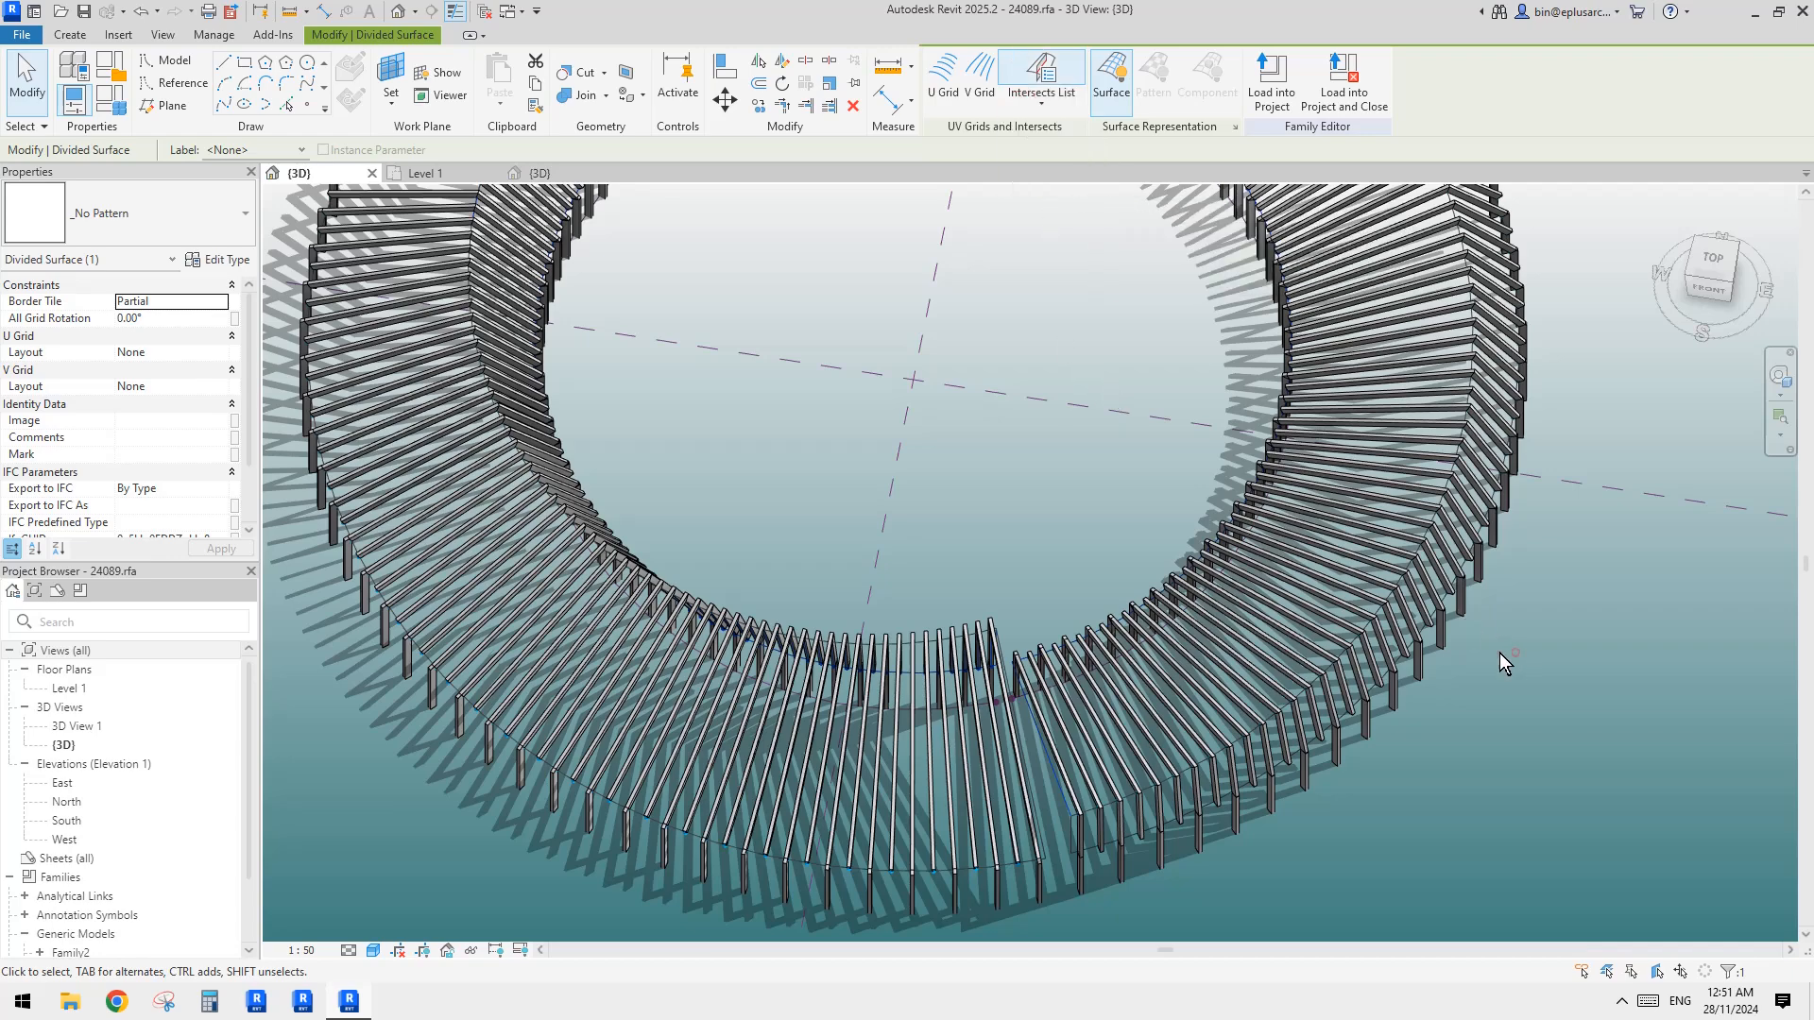
Compare from the top how both rings' frames point towards the centre of the radial reference planes
key("Escape")
scroll(1197, 615, "down", 6)
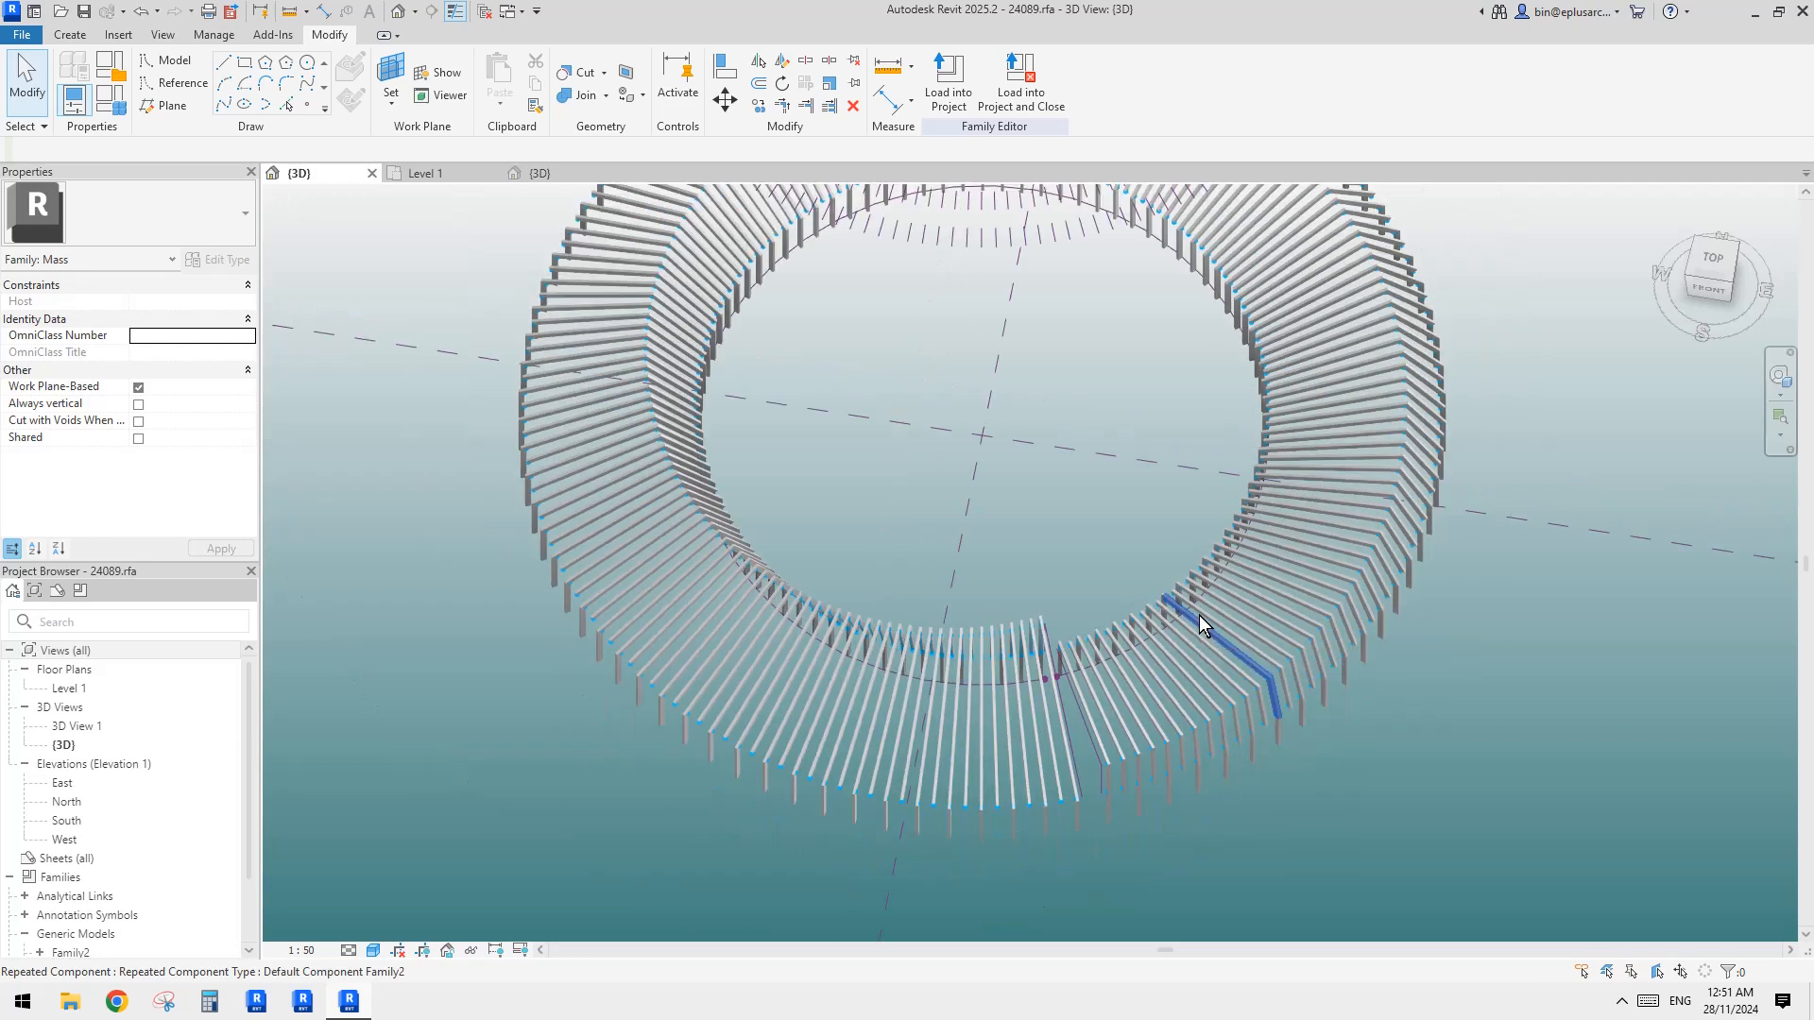
left_click(1712, 261)
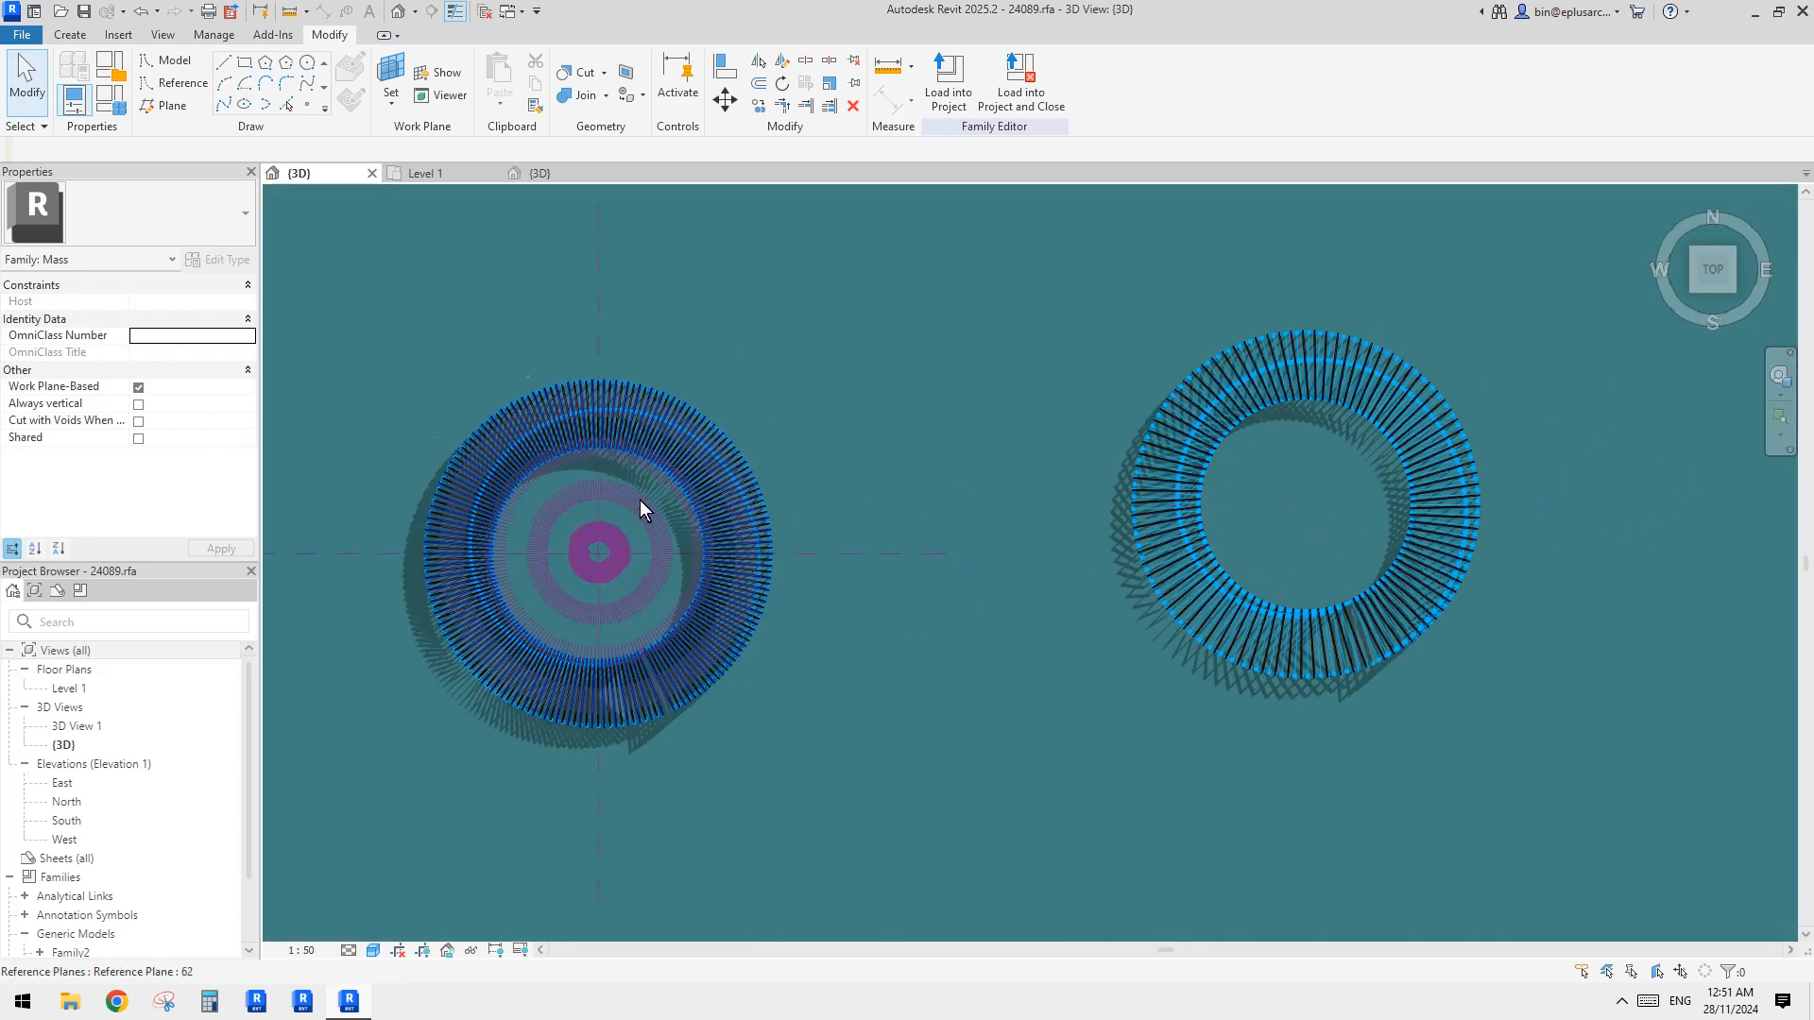
scroll(661, 478, "up", 4)
middle_click_drag(761, 575, 838, 578)
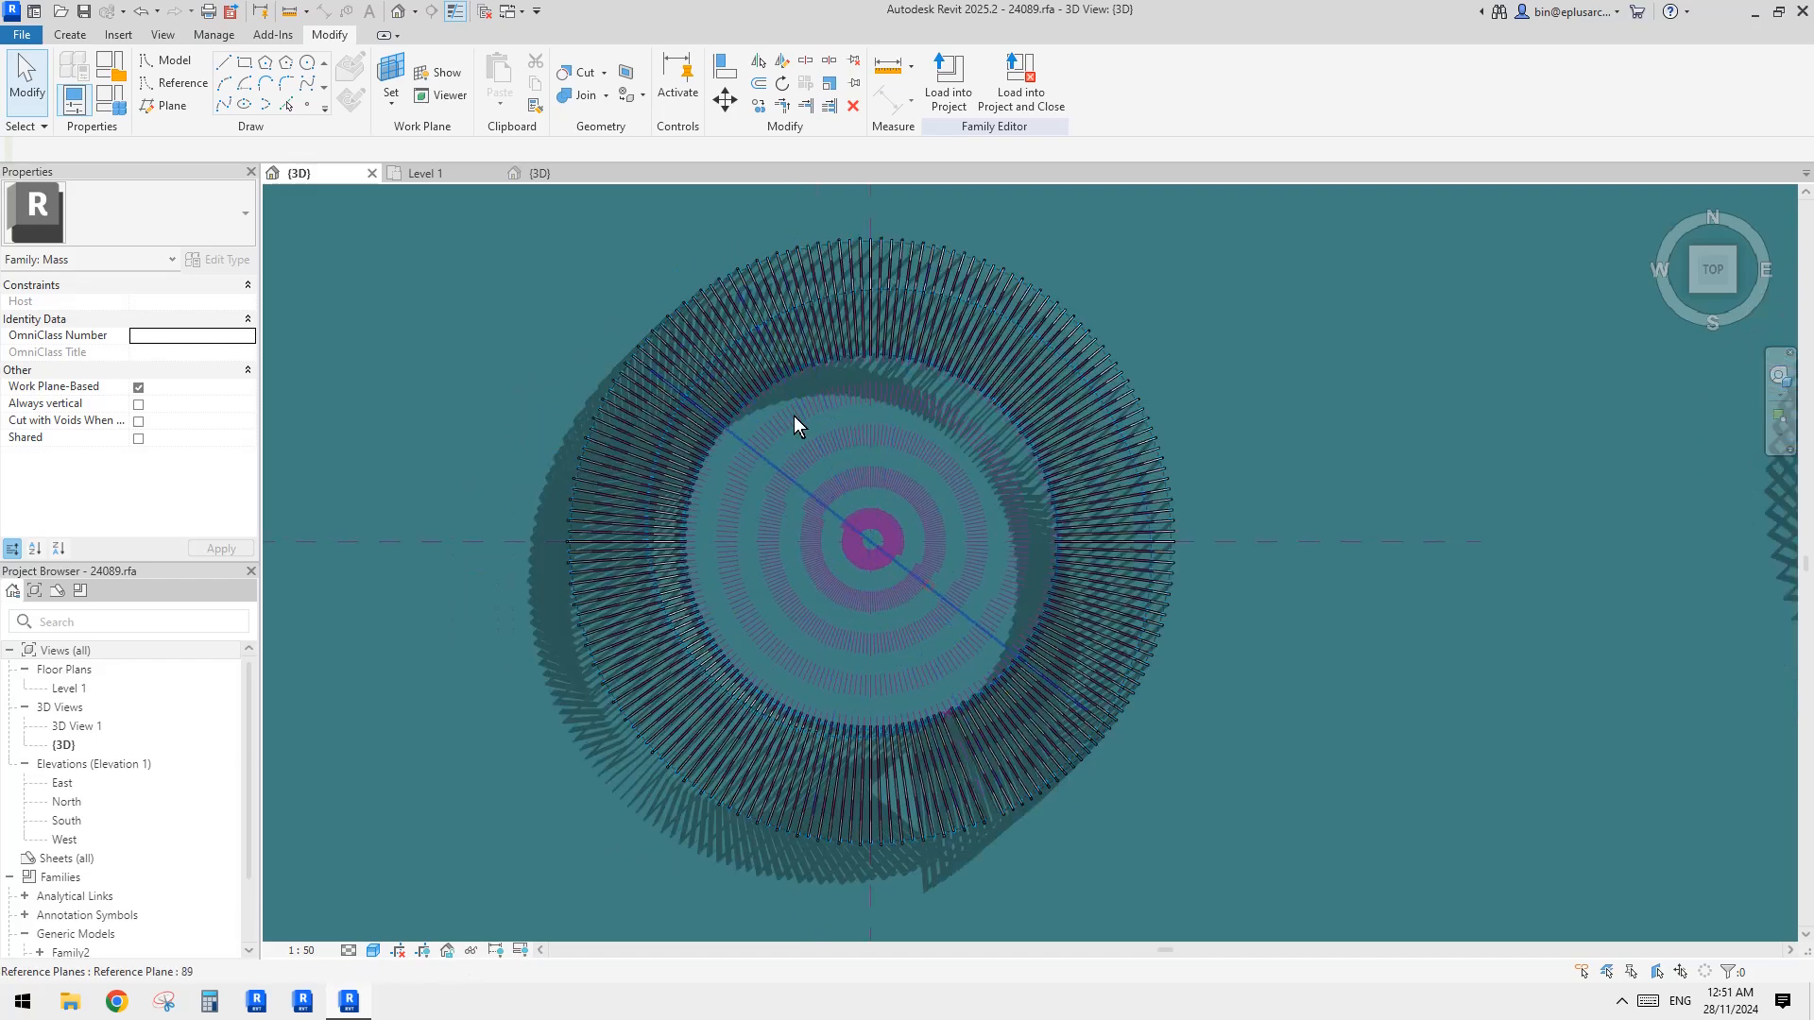
left_click(877, 560)
middle_click_drag(1069, 737, 1109, 623, "shift")
scroll(1109, 624, "down", 2)
left_click(971, 632)
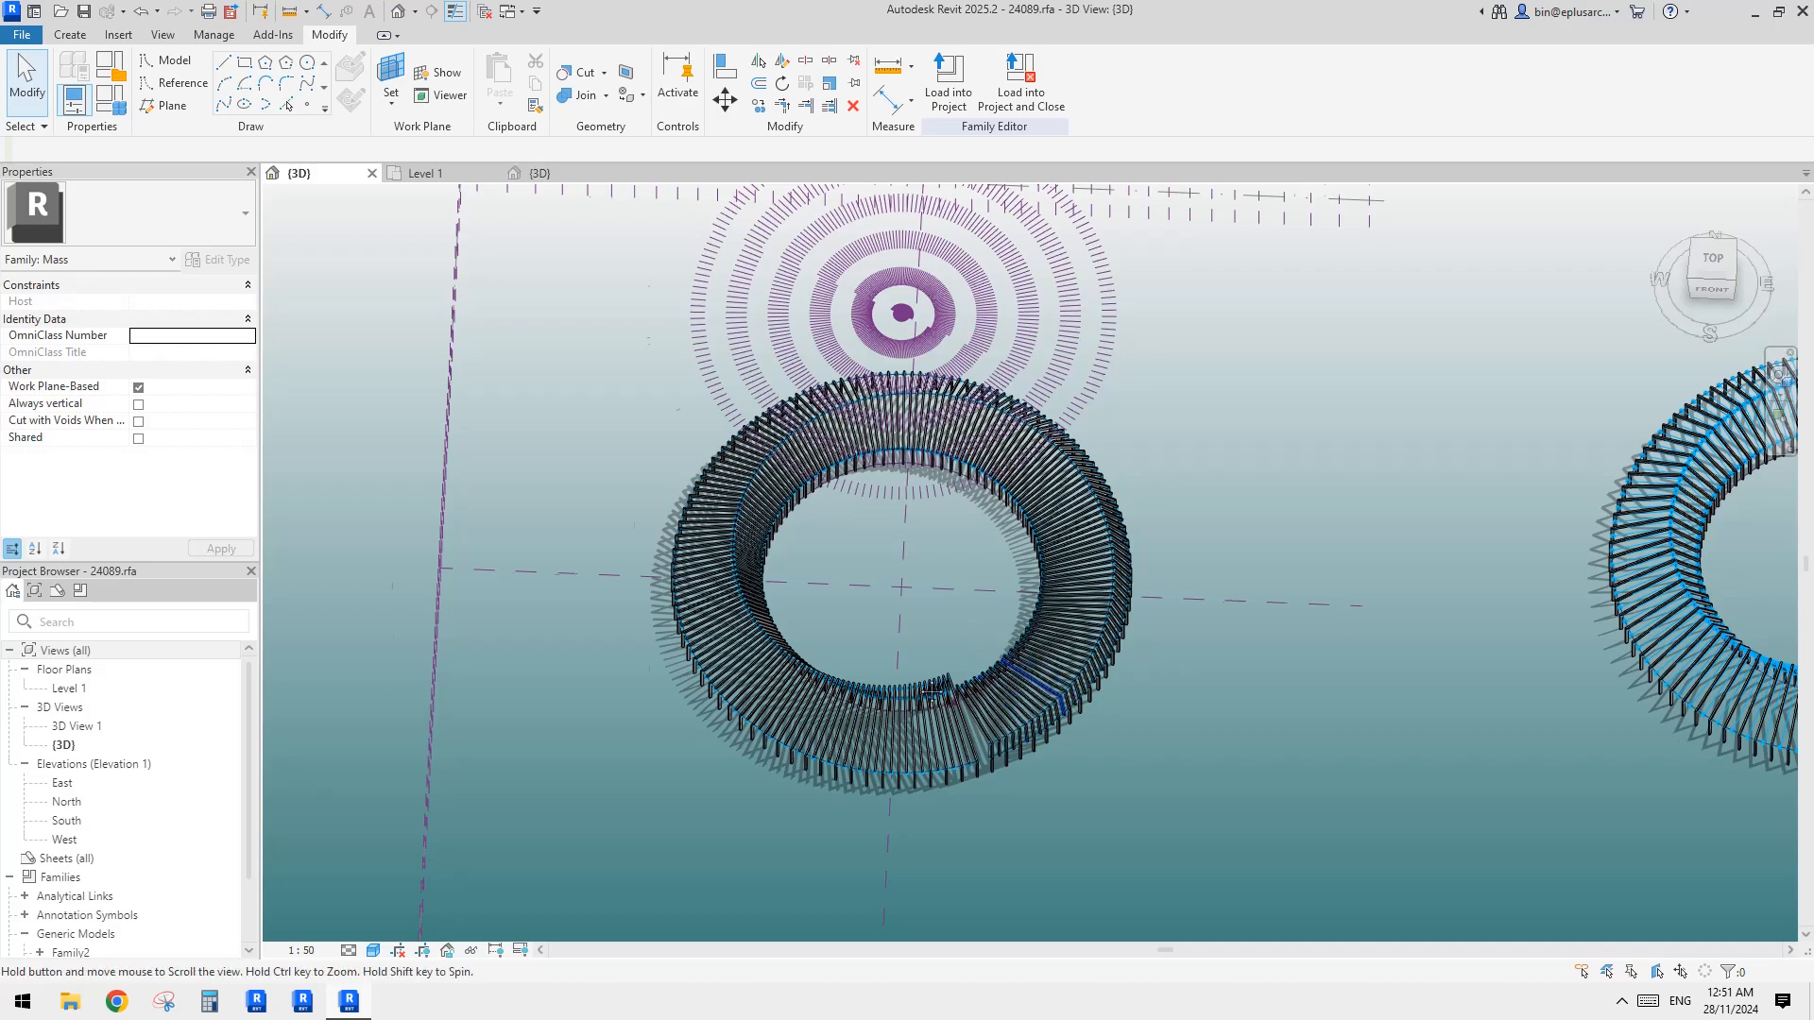
Select the Familyadaf2 repeater and examine the frame directions on both sides of the ring's gap
middle_click_drag(933, 692, 780, 674)
middle_click_drag(1360, 690, 871, 651)
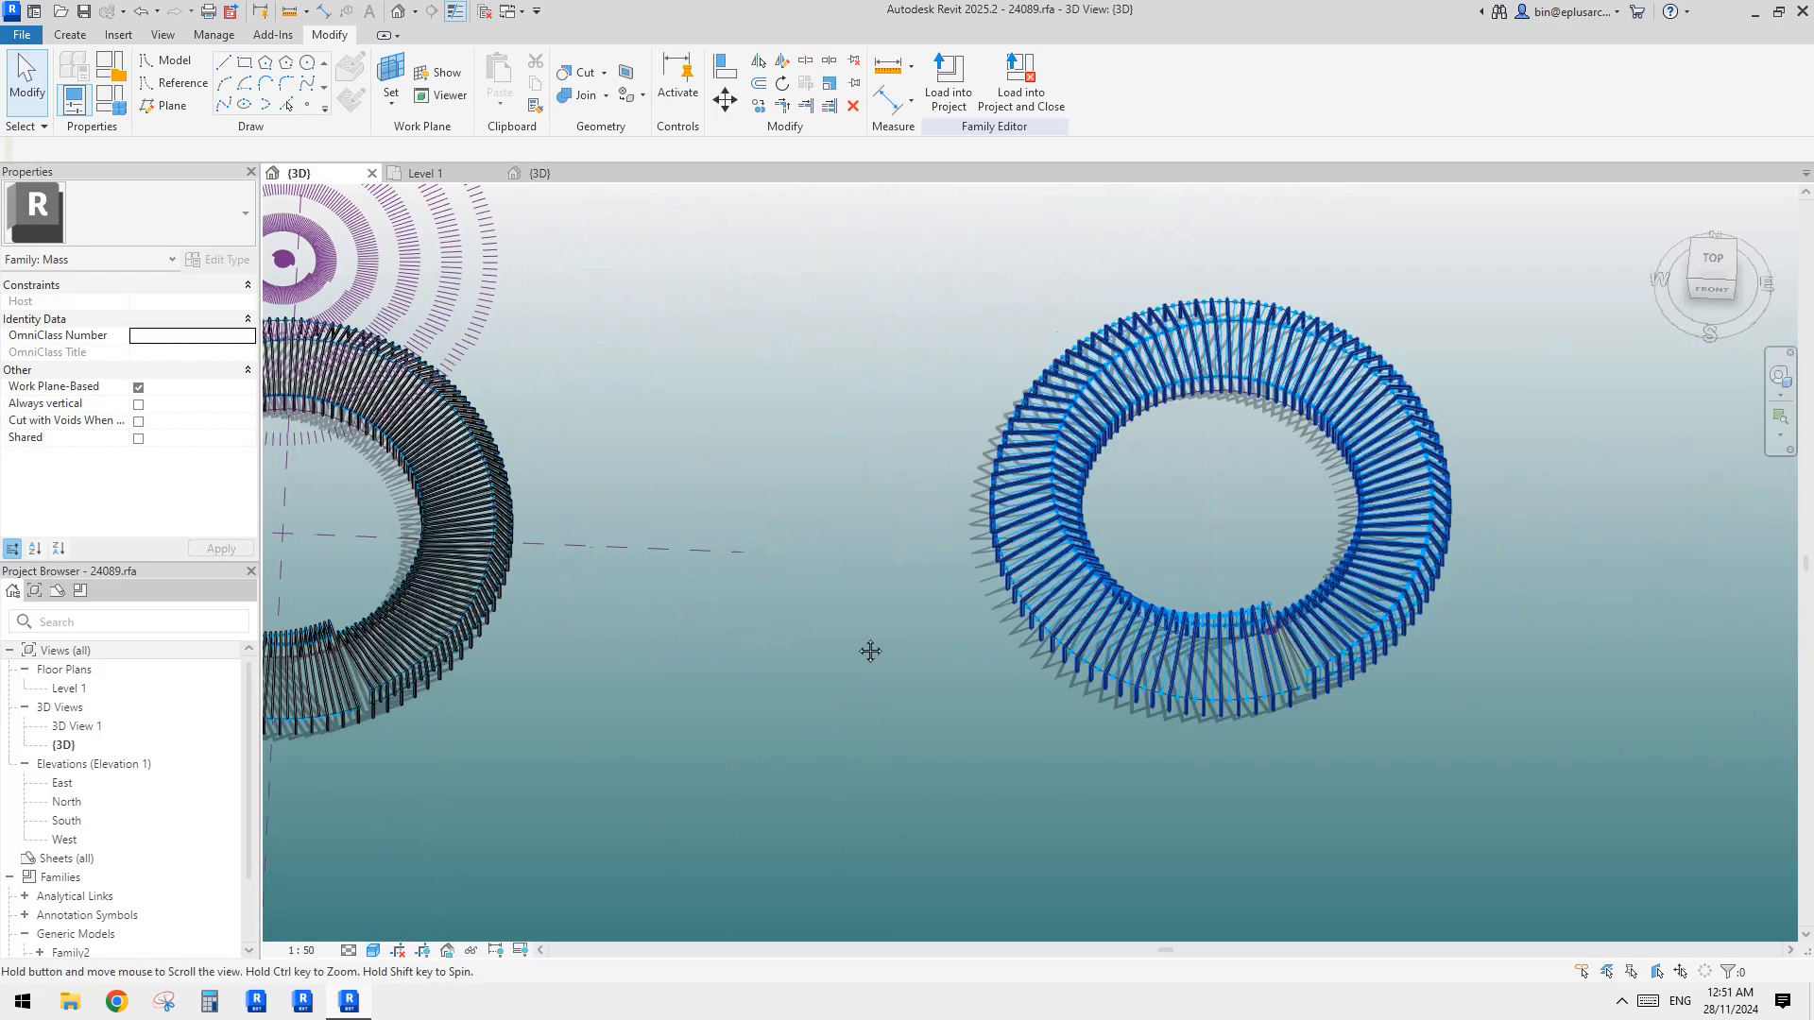
scroll(1049, 694, "up", 5)
left_click(1101, 631)
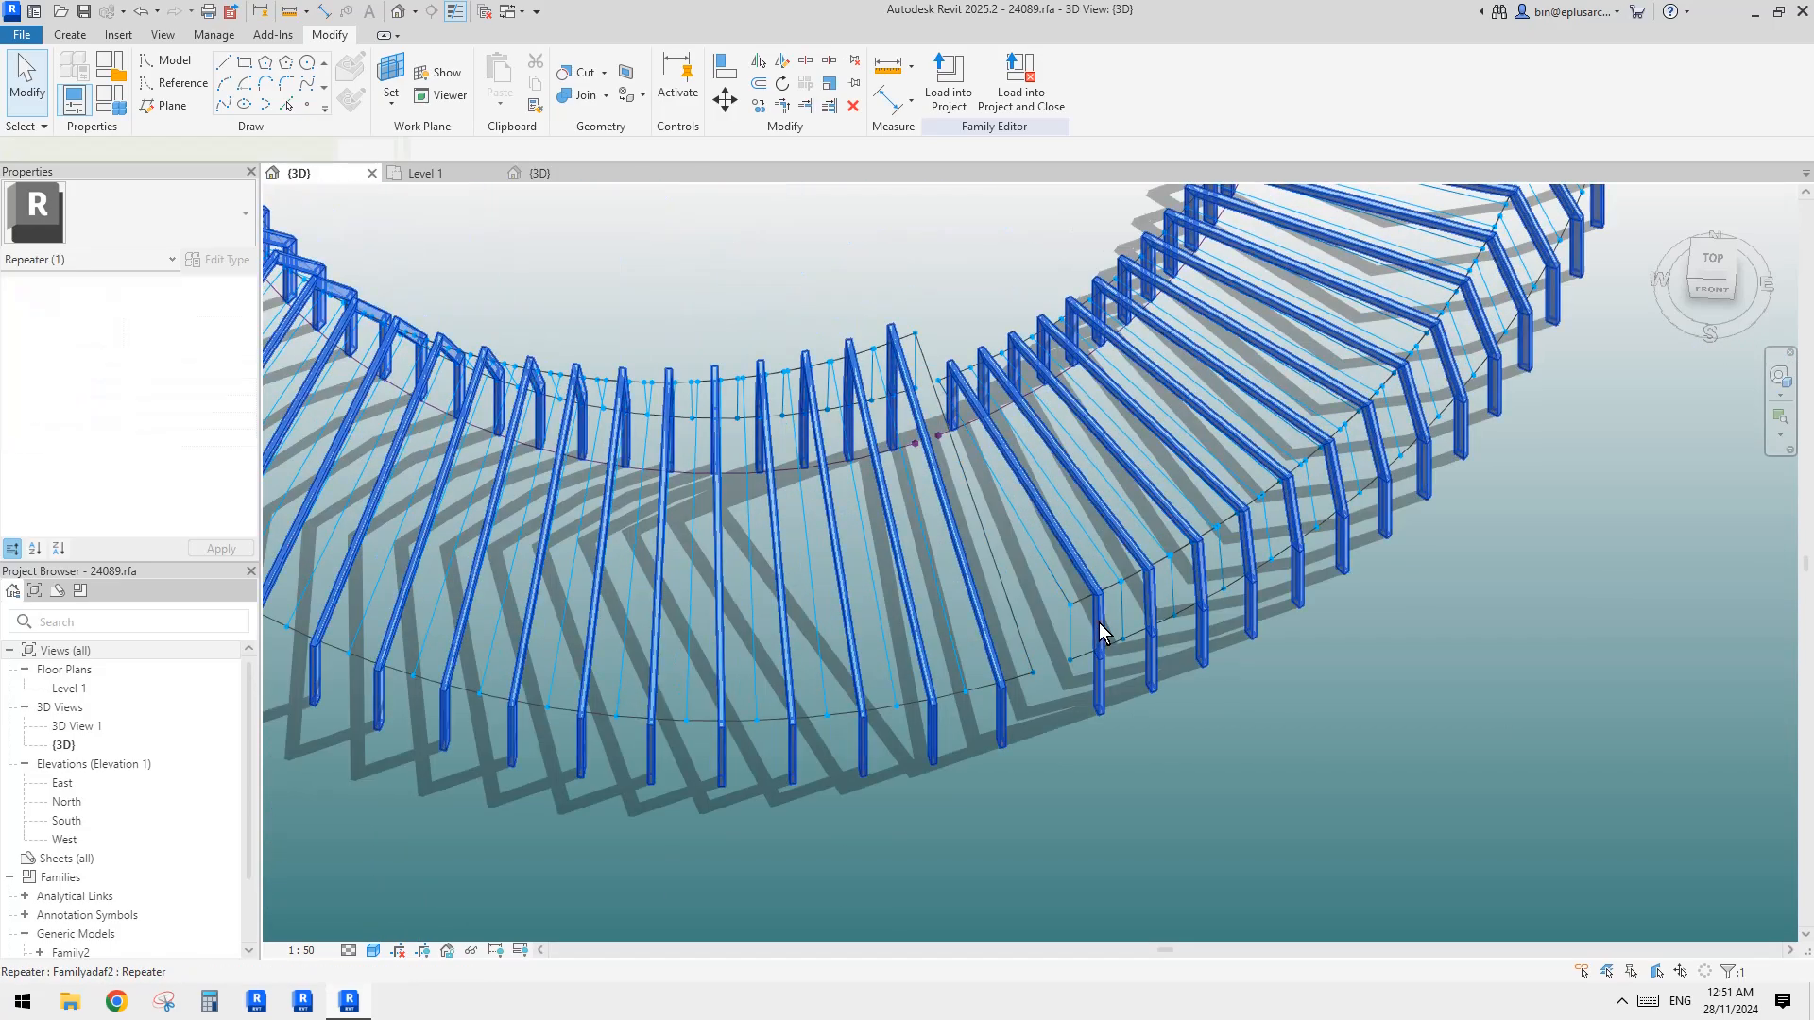
middle_click_drag(1101, 631, 1125, 628, "shift")
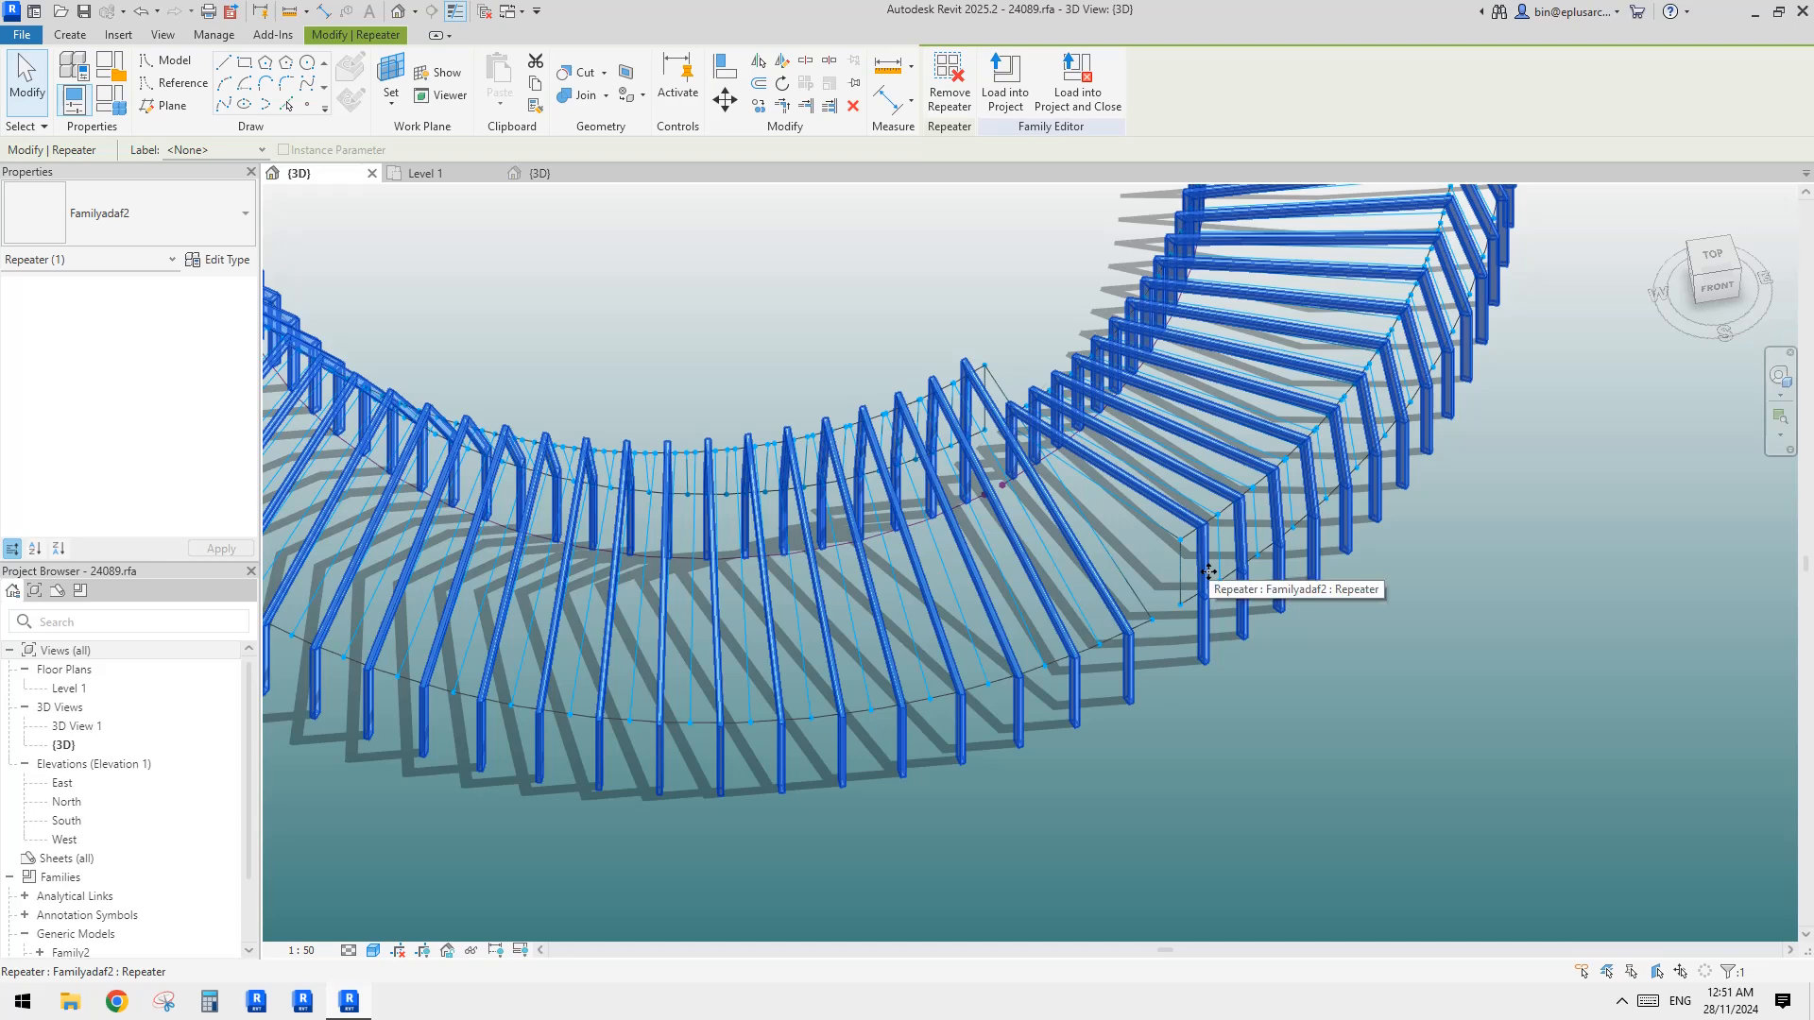
scroll(1208, 571, "down", 1)
middle_click_drag(1207, 571, 1186, 630)
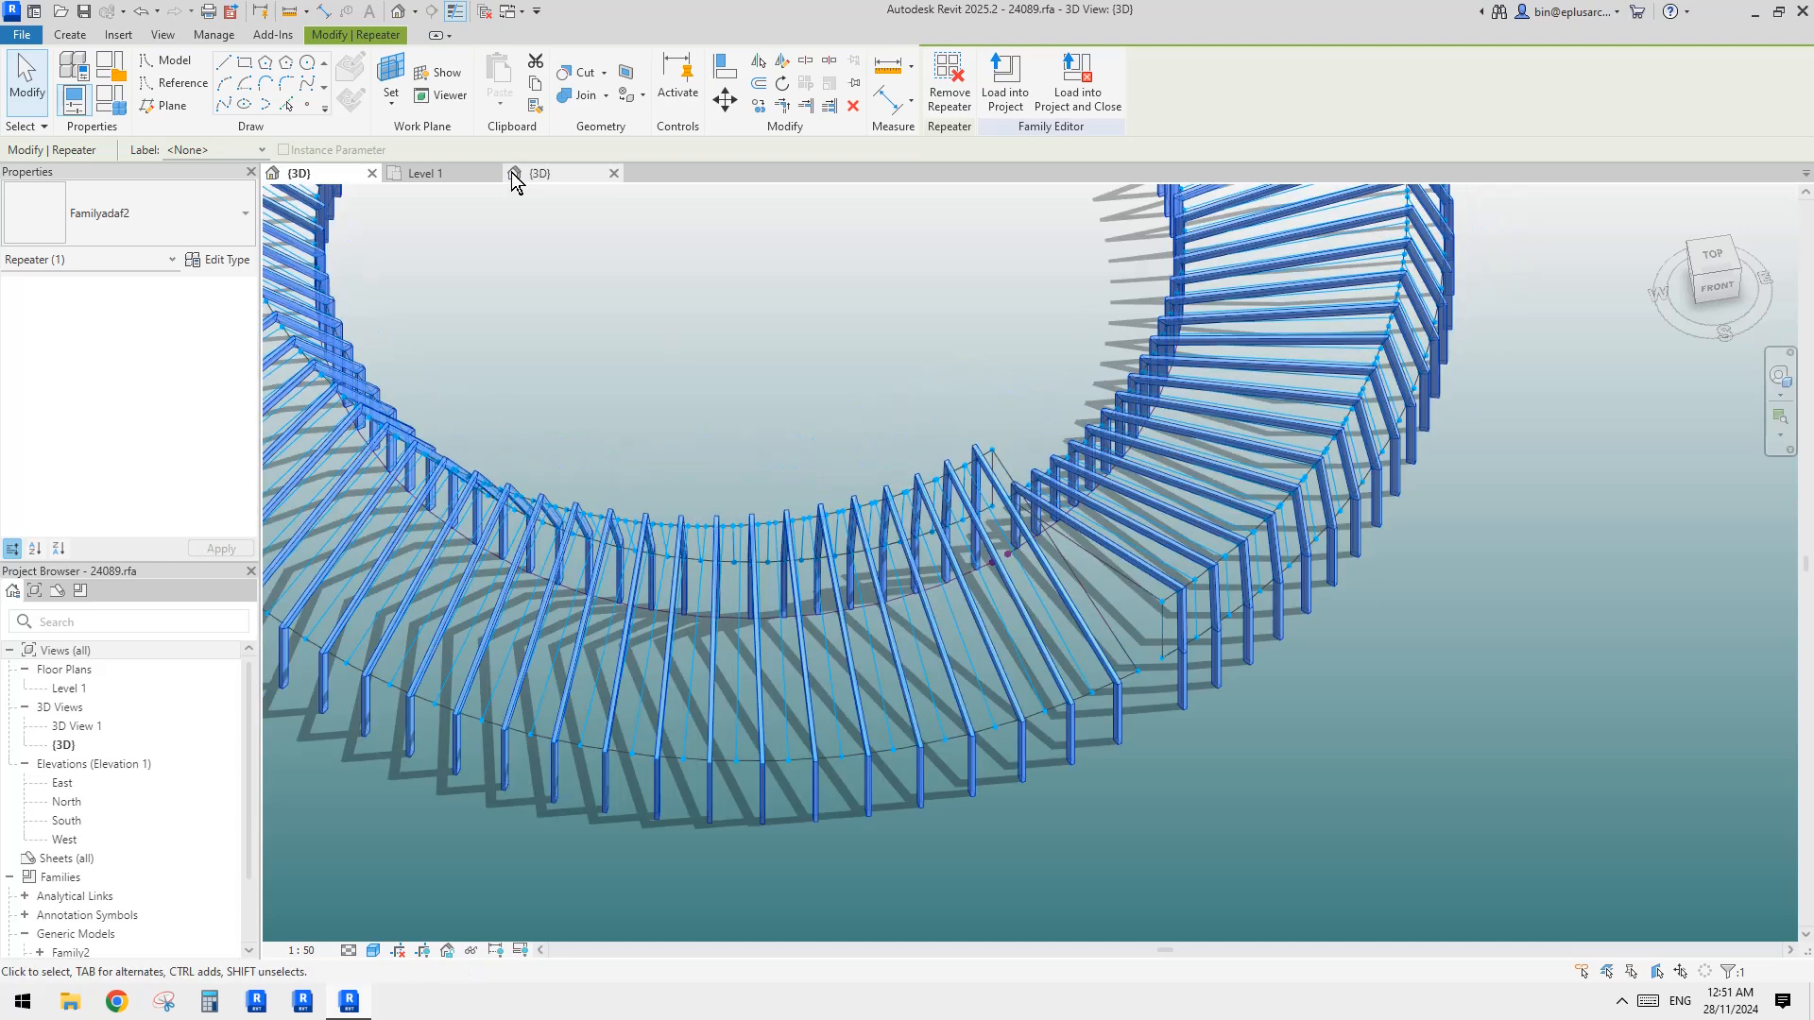
Switch to Familyadaf2's 3D view and place a reference point on the sloping reference line joining the outer adaptive points
left_click(438, 173)
left_click(564, 178)
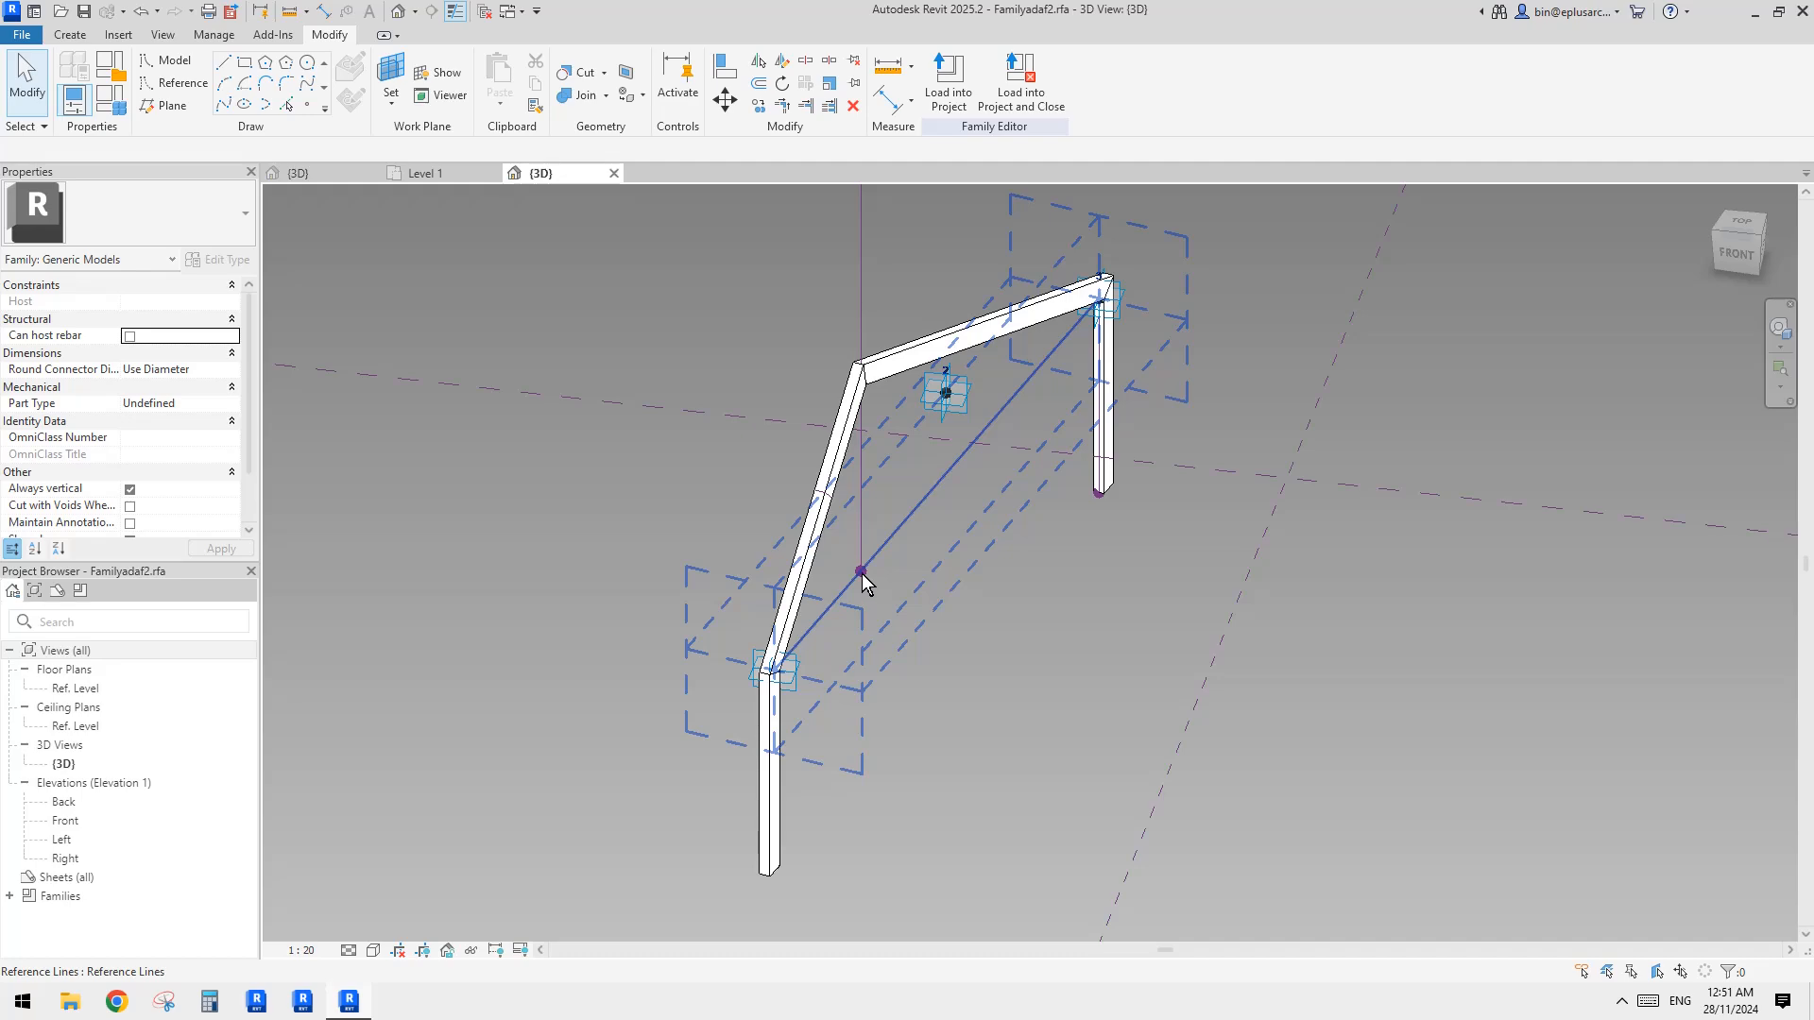
middle_click_drag(906, 564, 875, 582, "shift")
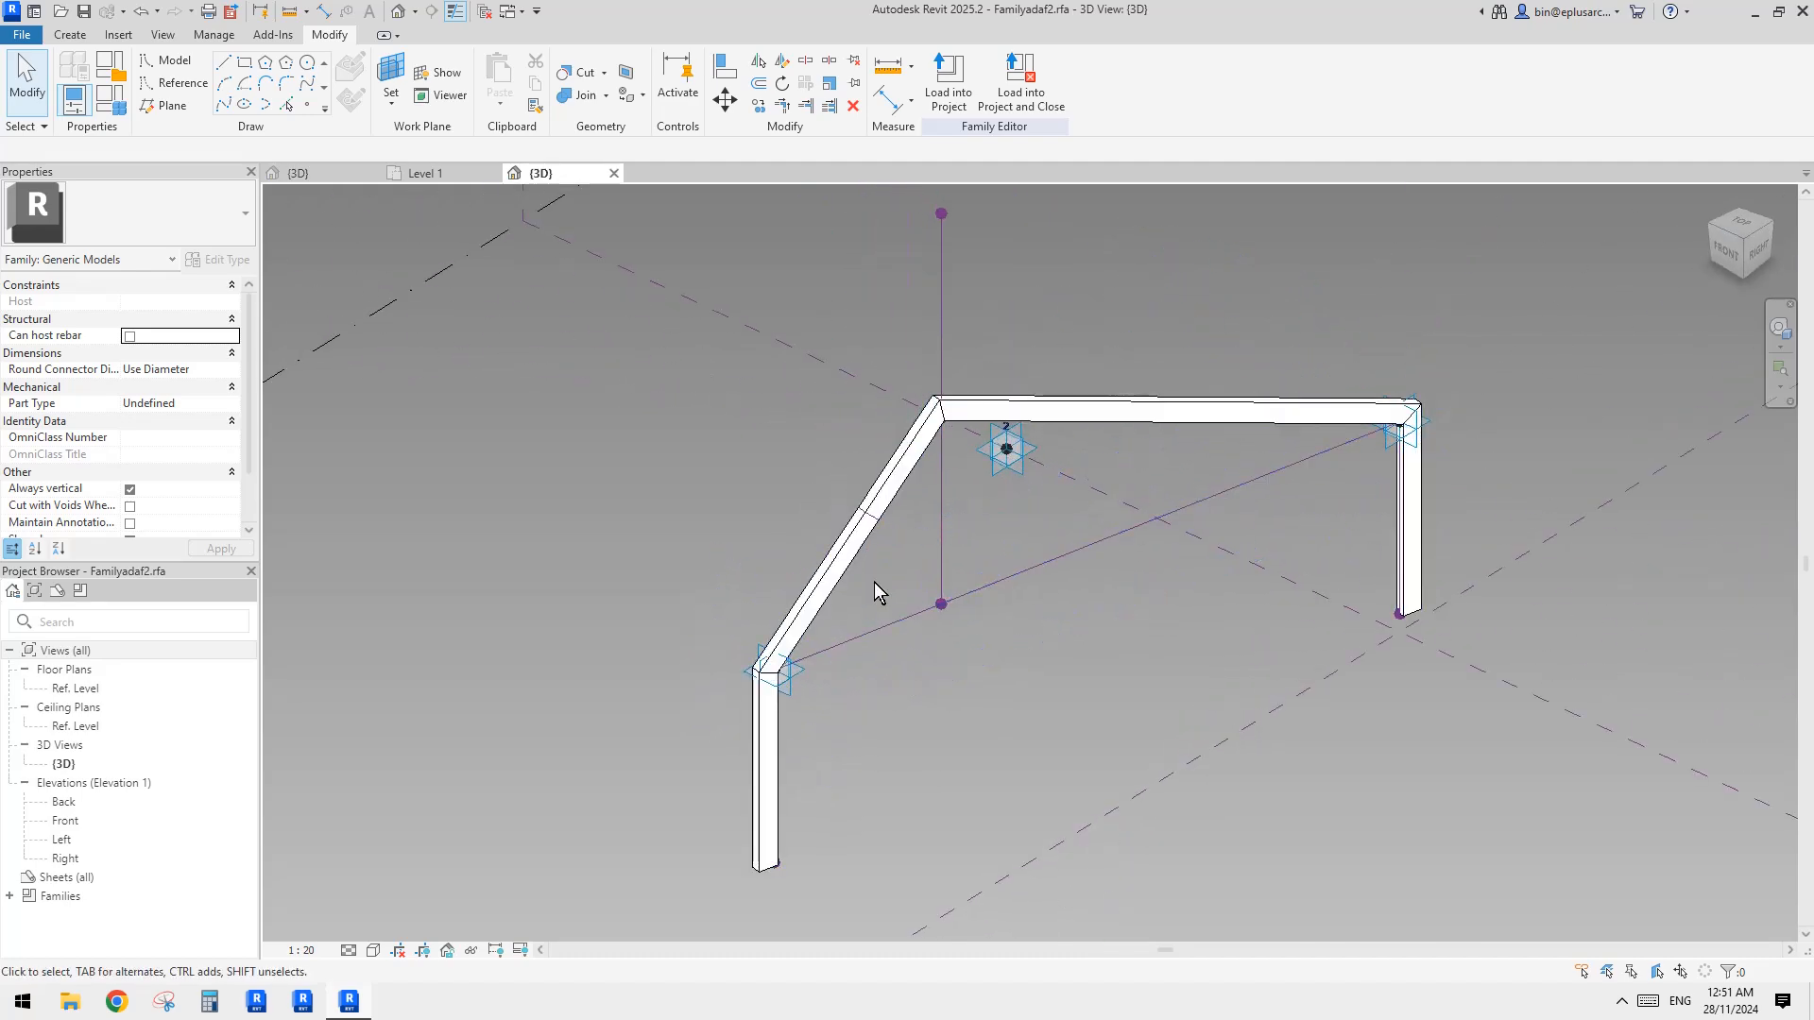
left_click(941, 601)
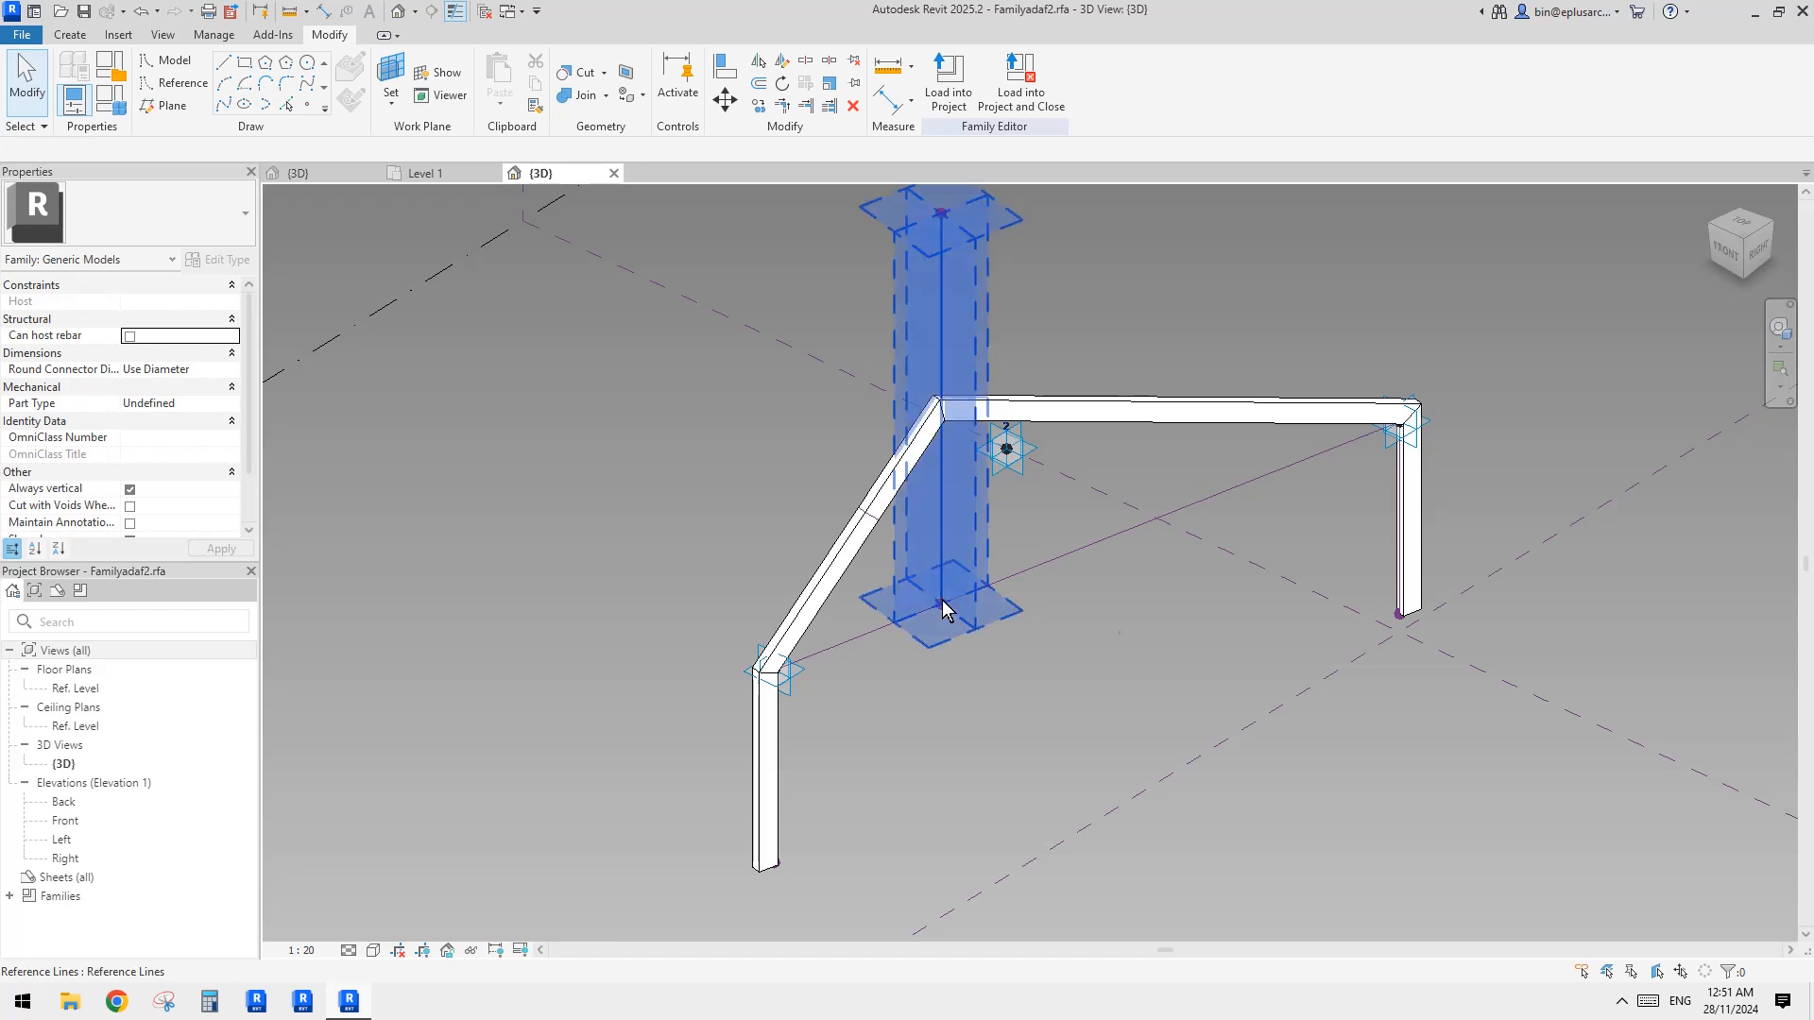
middle_click_drag(941, 601, 936, 601)
key("Escape")
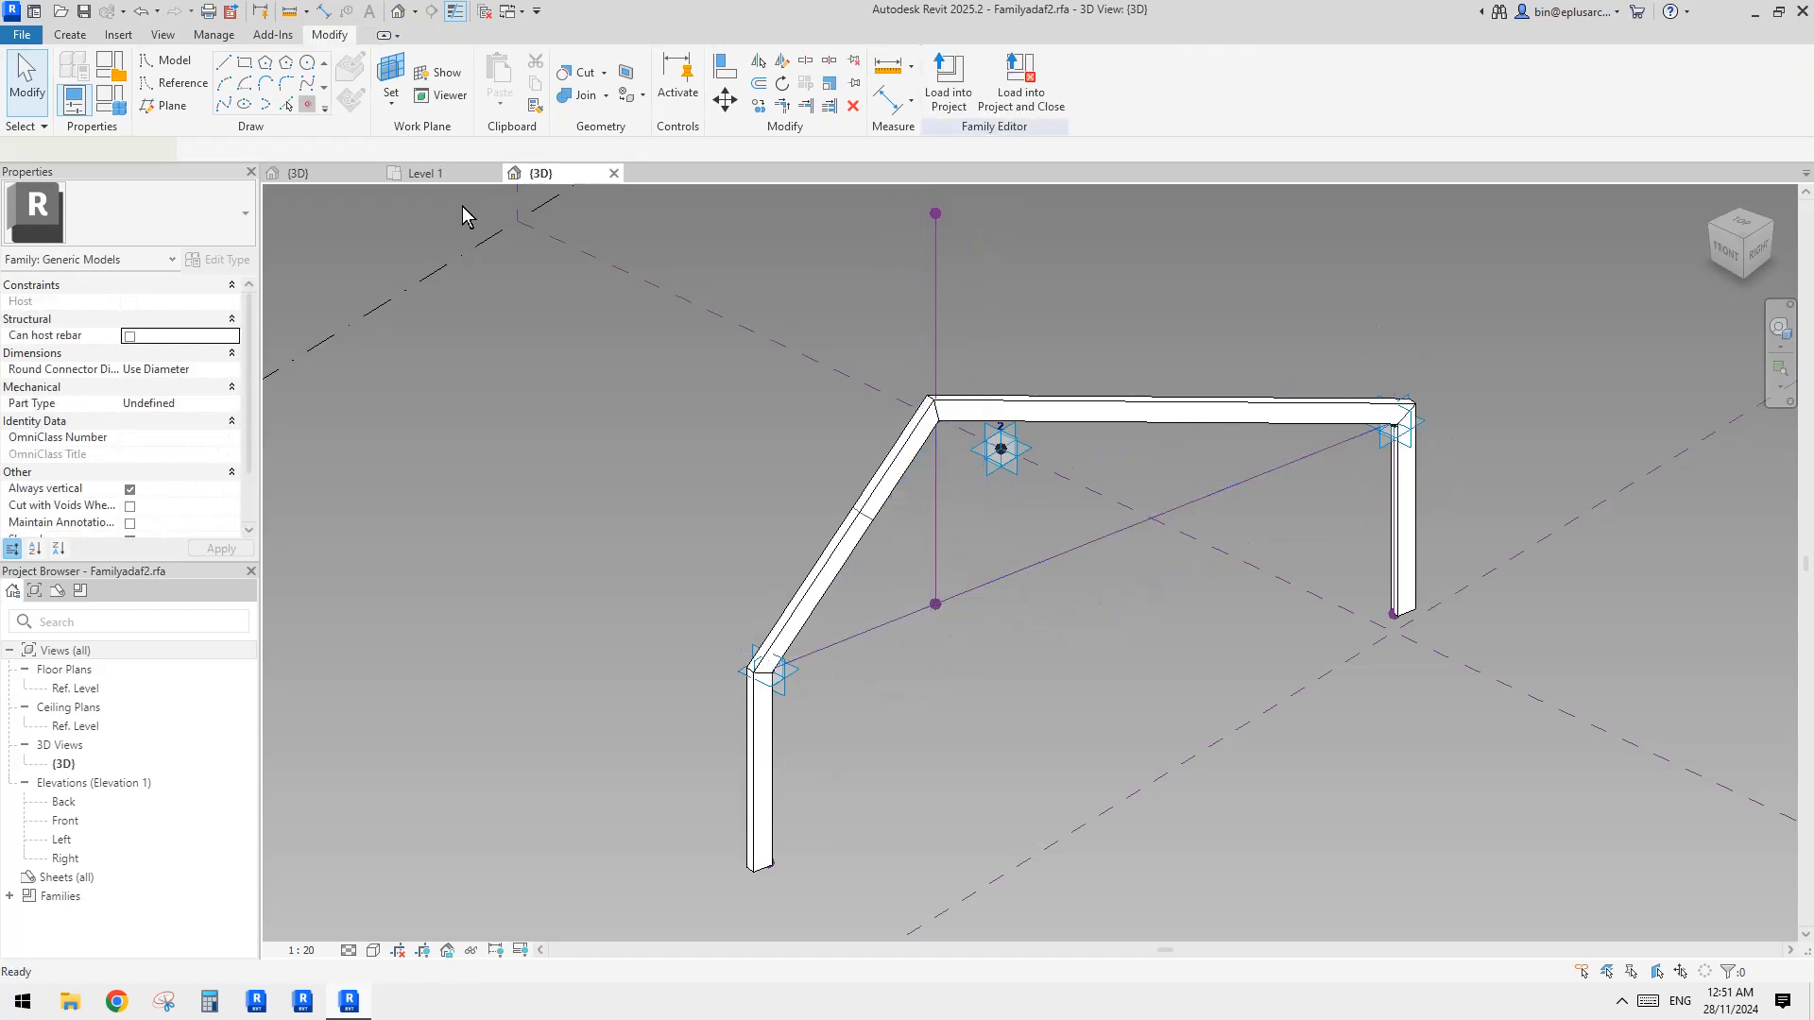
left_click(1068, 553)
key("Escape")
left_click(1070, 554)
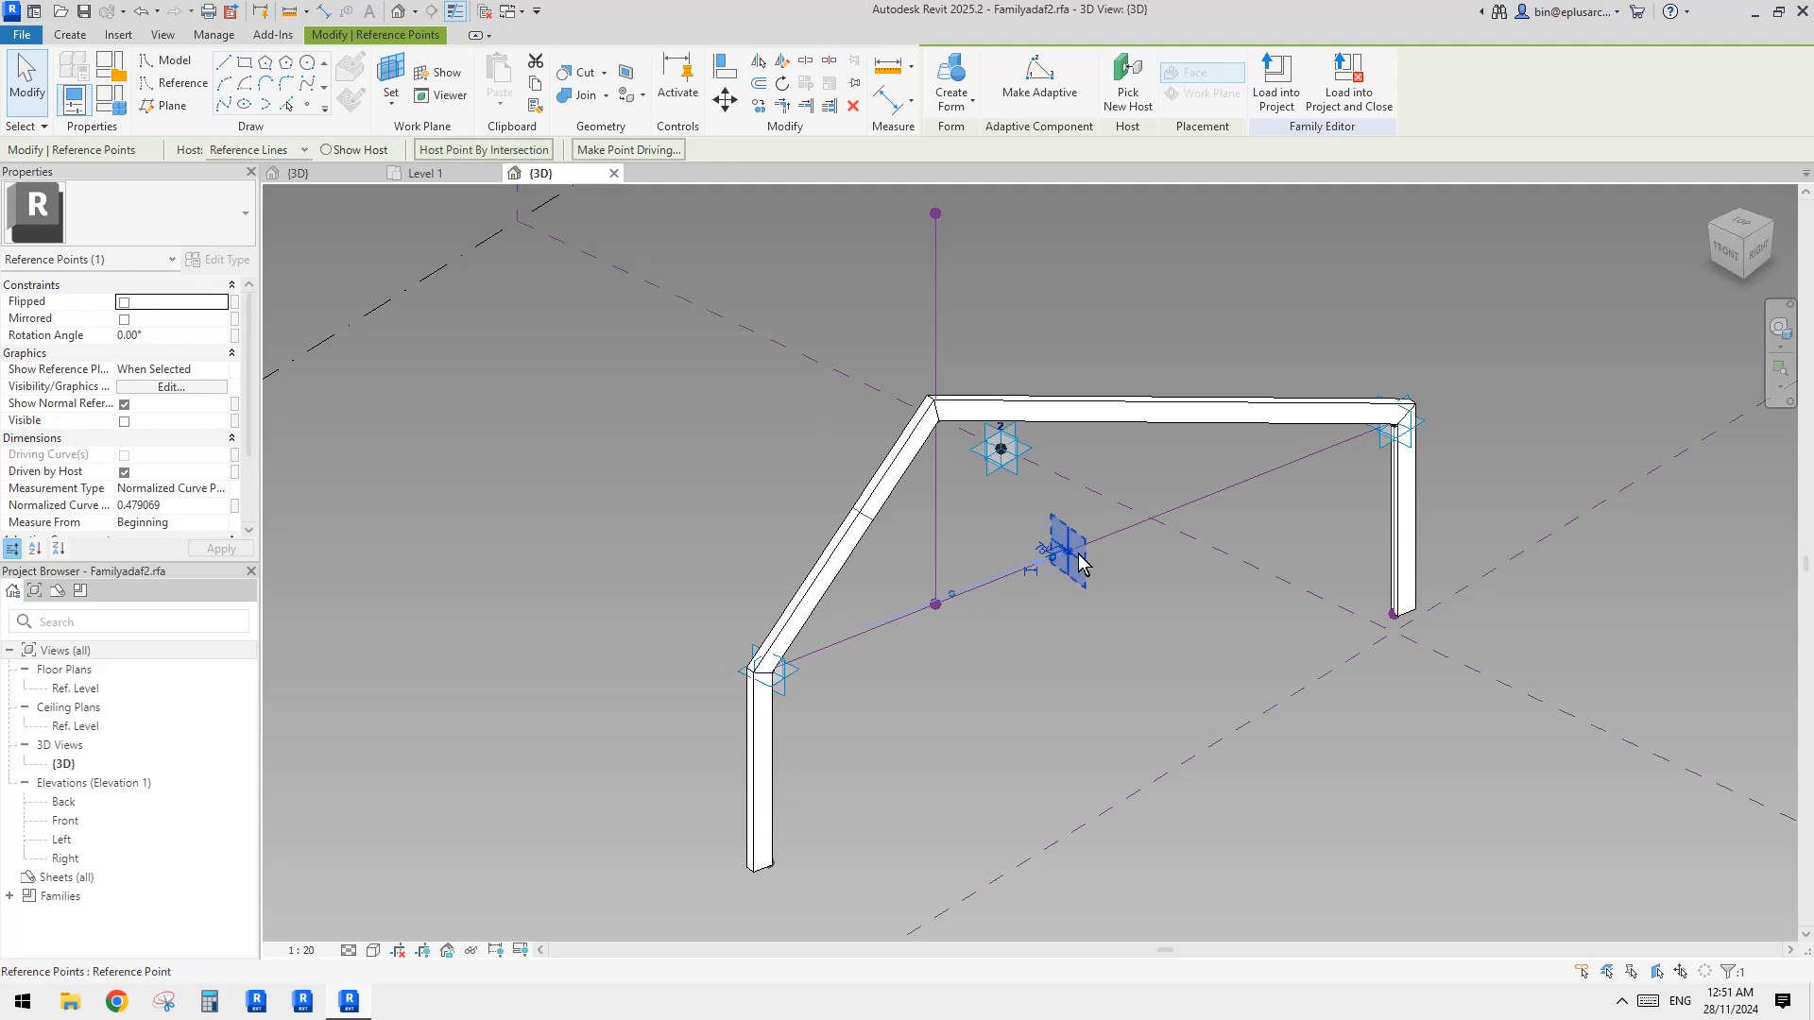
middle_click_drag(1081, 564, 1042, 555, "shift")
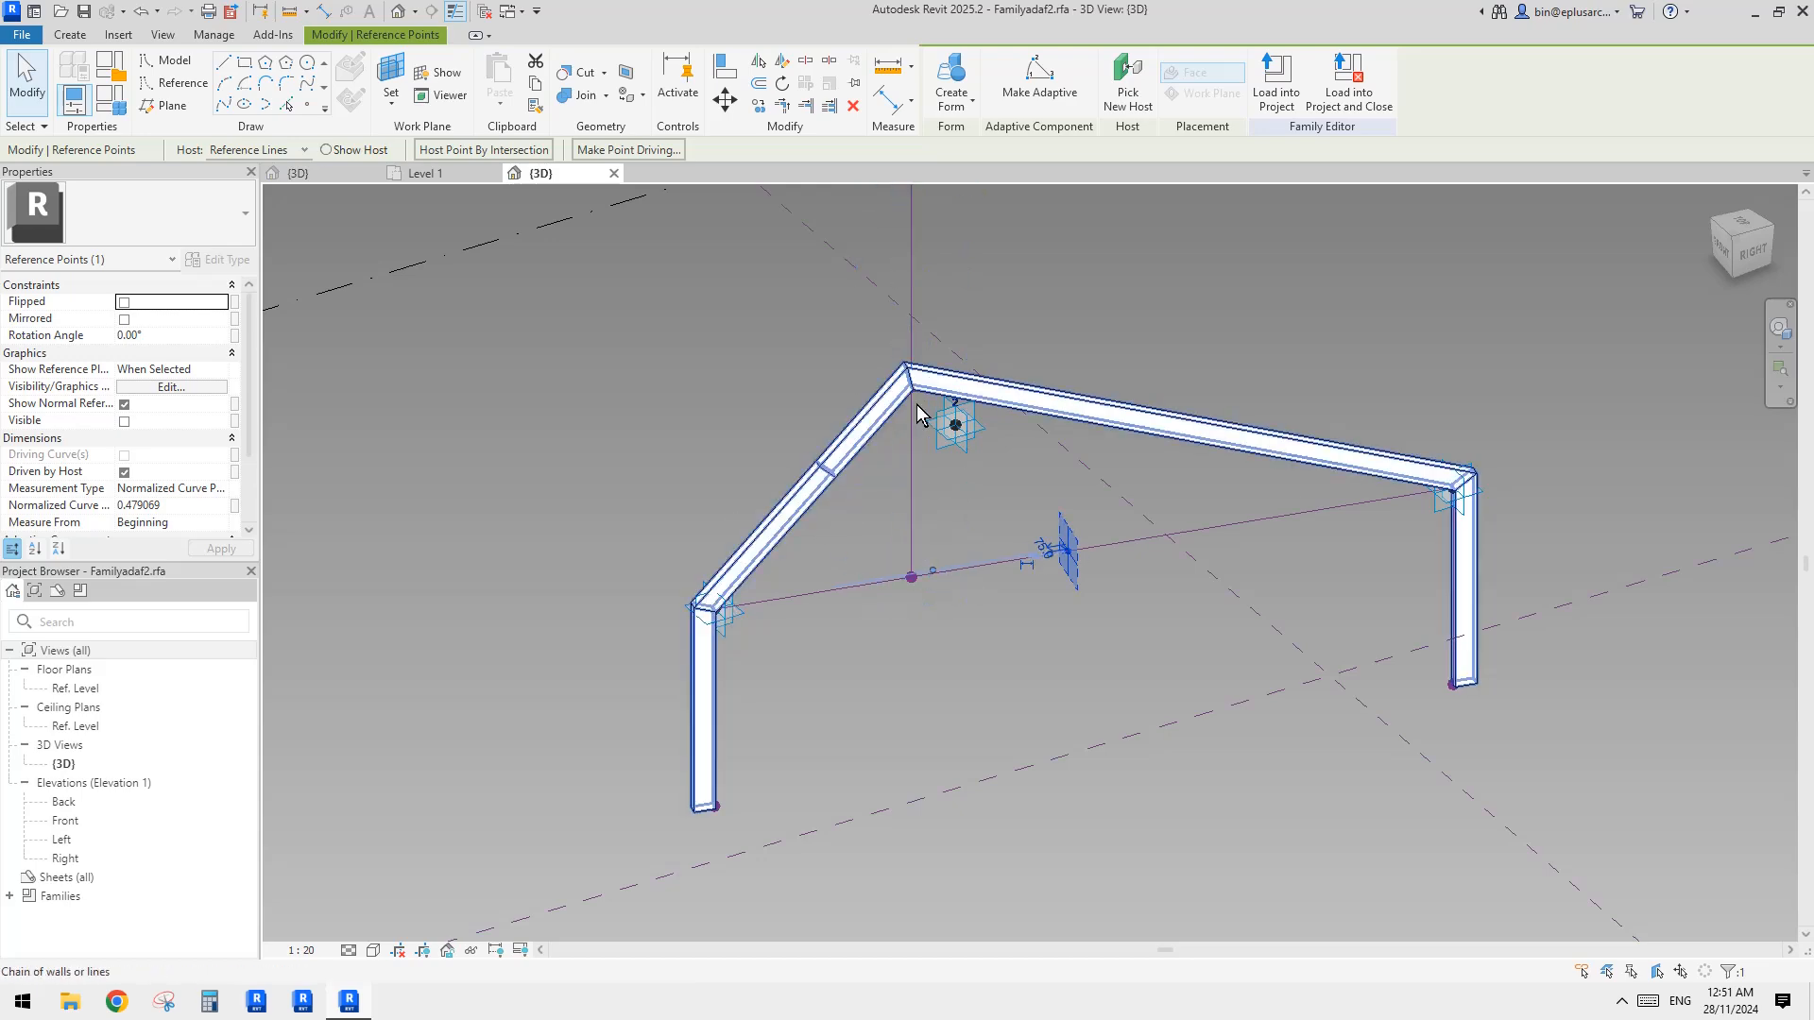
Move adaptive point 2 upwards and across to the other side of the frame's vertical reference line
middle_click_drag(916, 416, 943, 348, "shift")
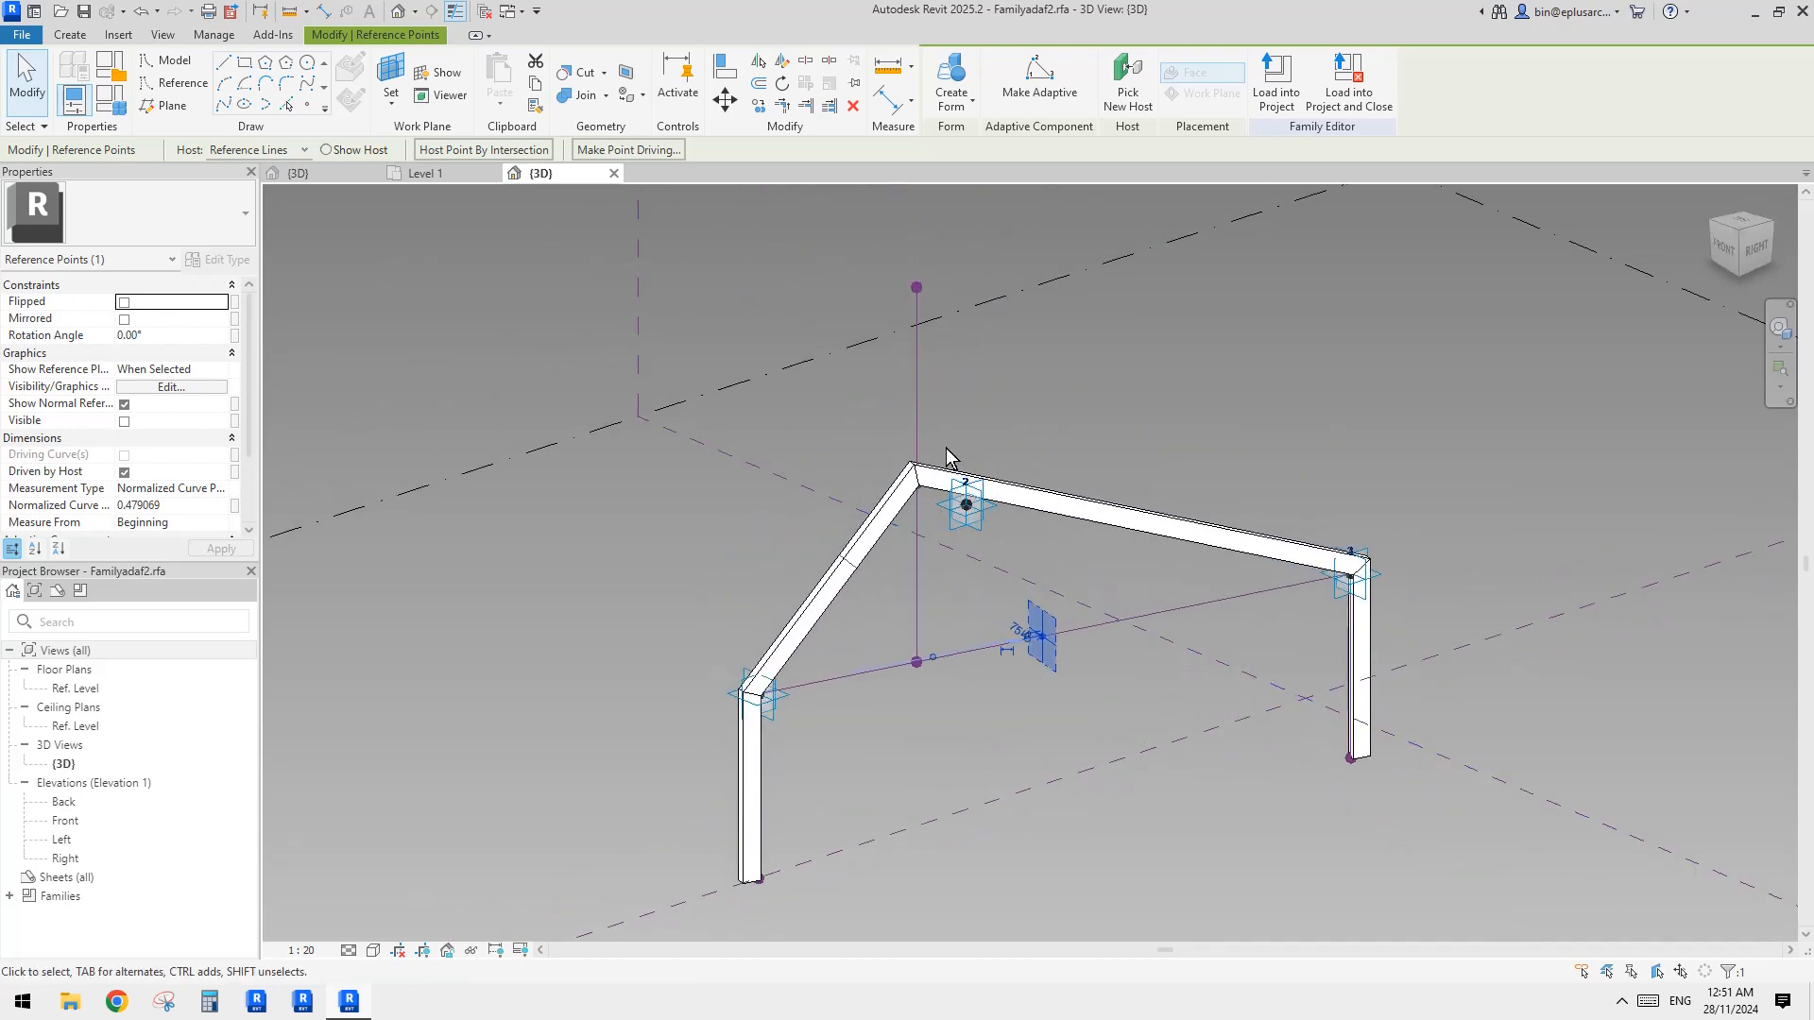
middle_click_drag(978, 572, 1072, 680, "shift")
left_click(871, 451)
left_click(921, 513)
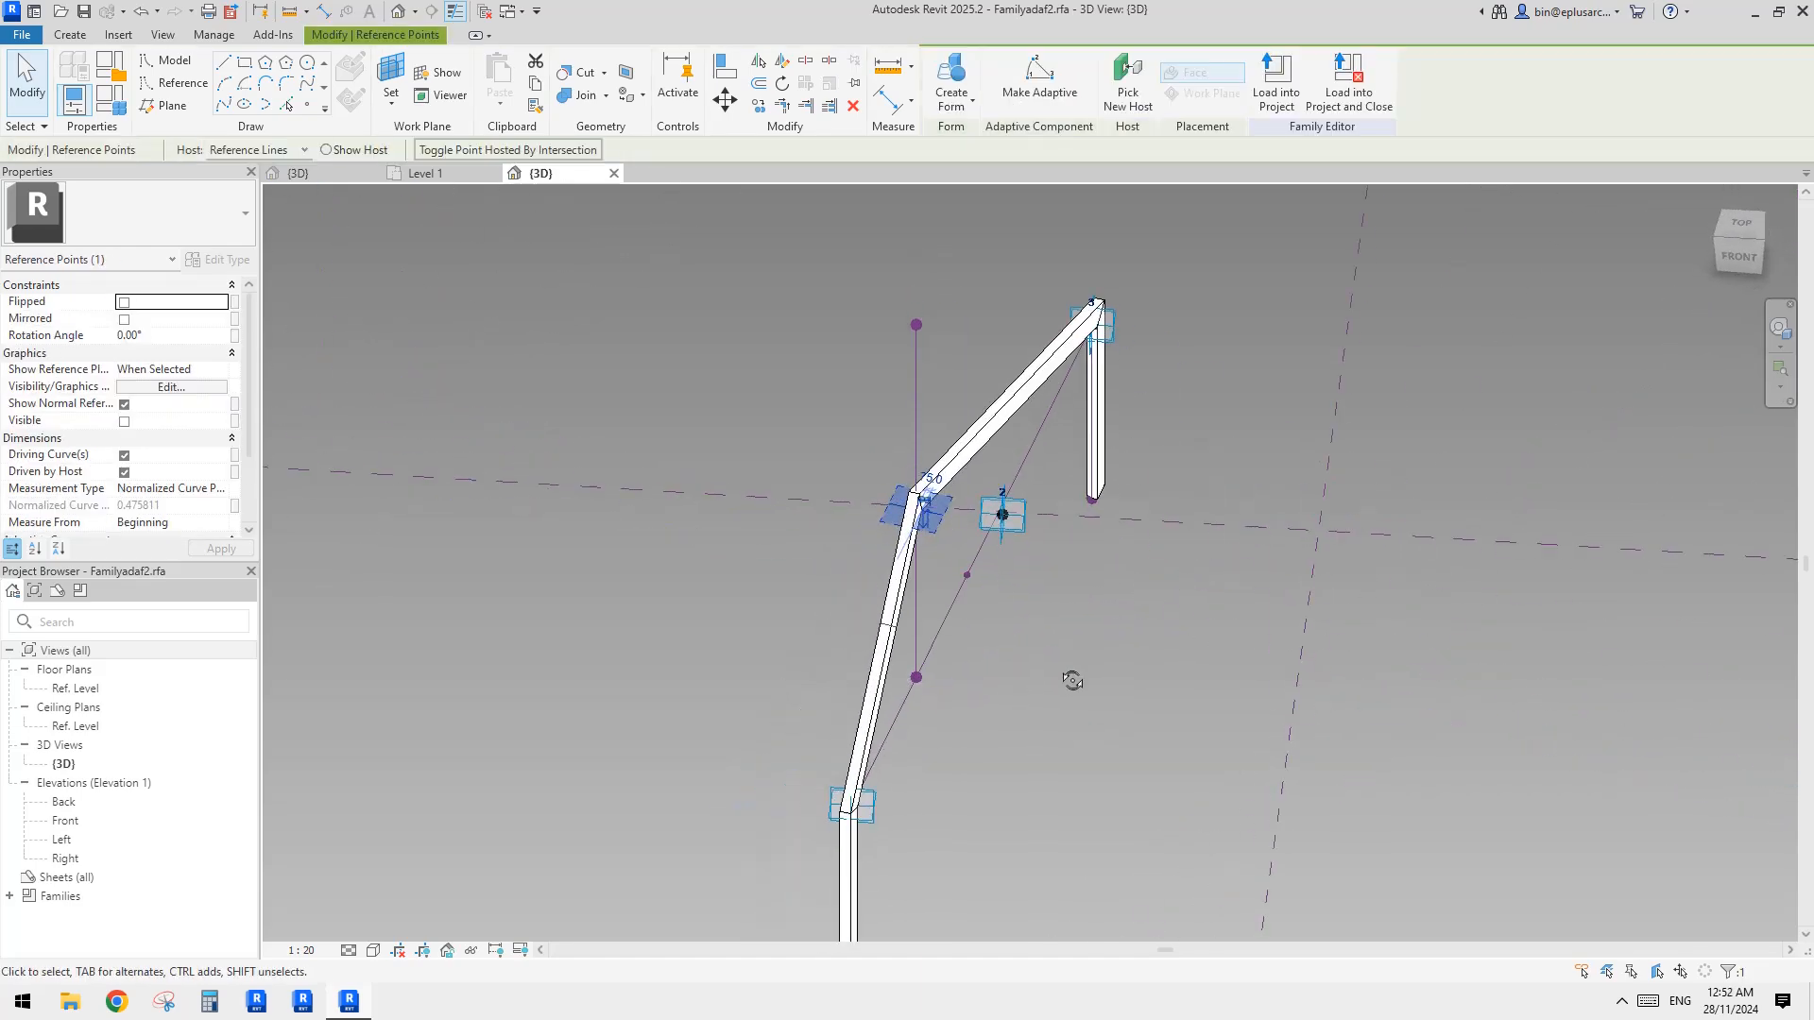
left_click(1004, 515)
middle_click_drag(1010, 520, 888, 372, "shift")
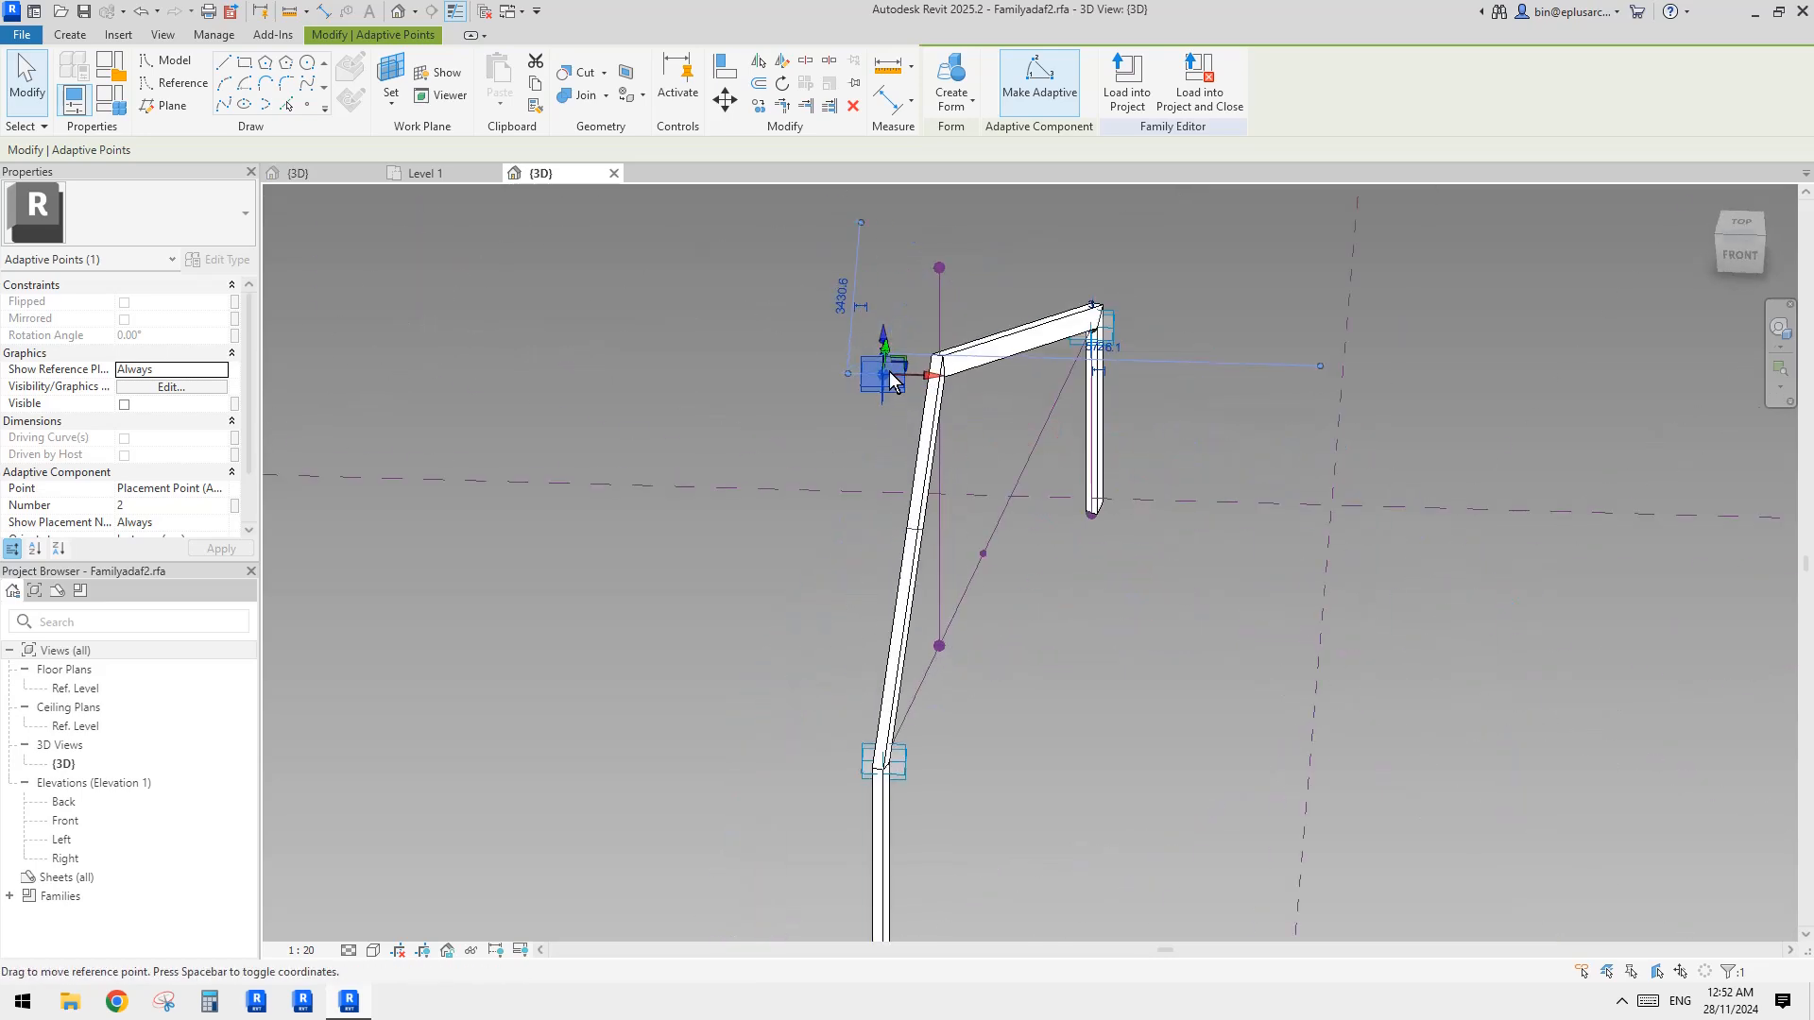
Return to the 3D view of 24089.rfa and examine how the Familyadaf2 frames follow the divided surfaces around the ring
left_click(437, 174)
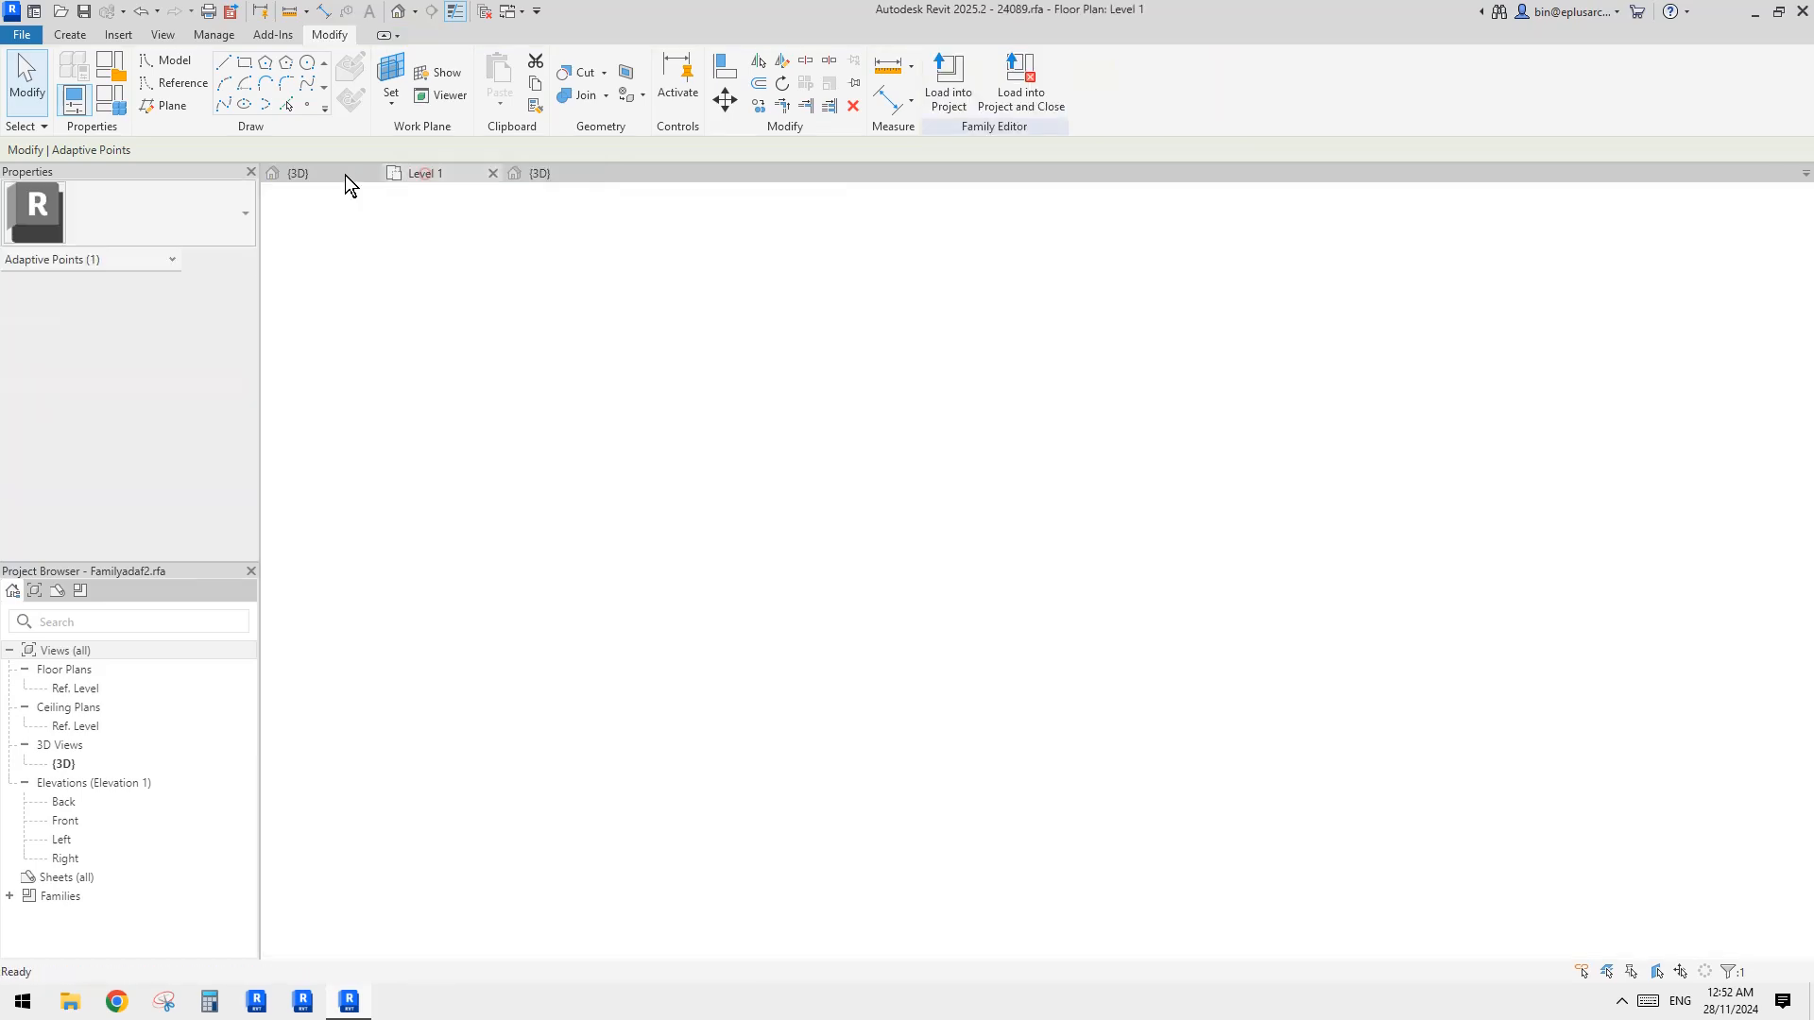
left_click(320, 172)
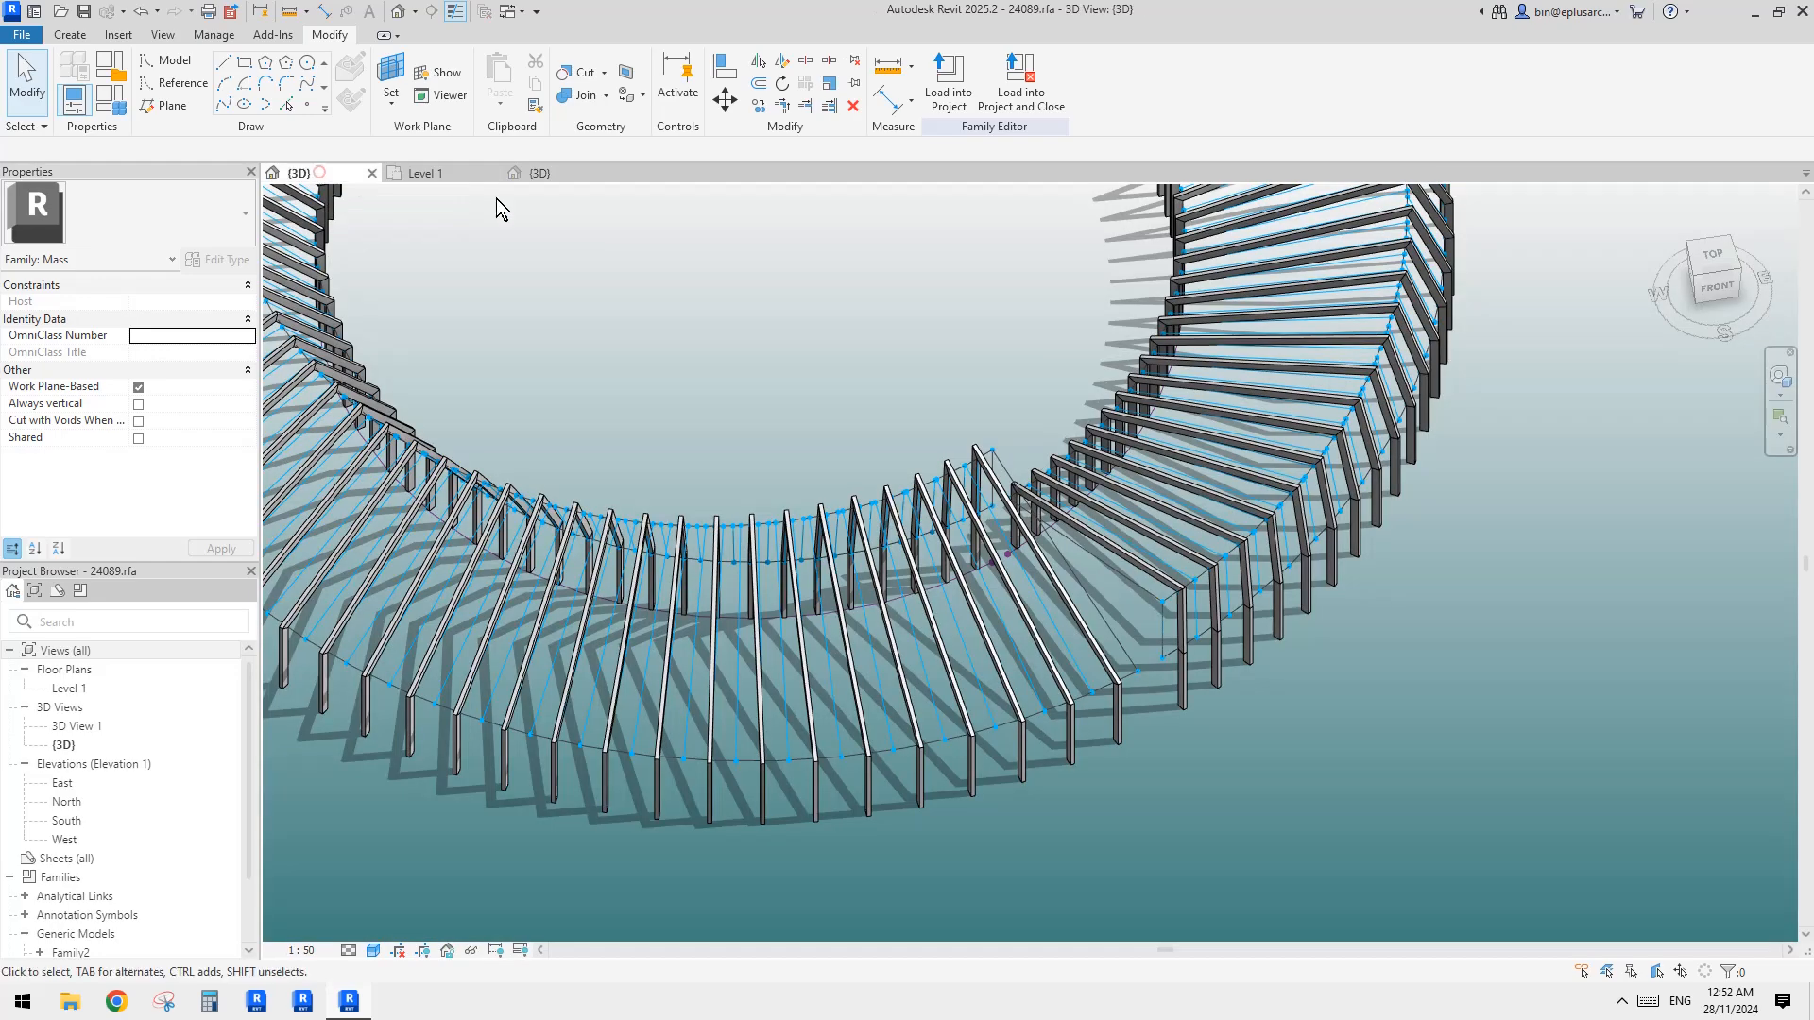
scroll(1070, 618, "up", 5)
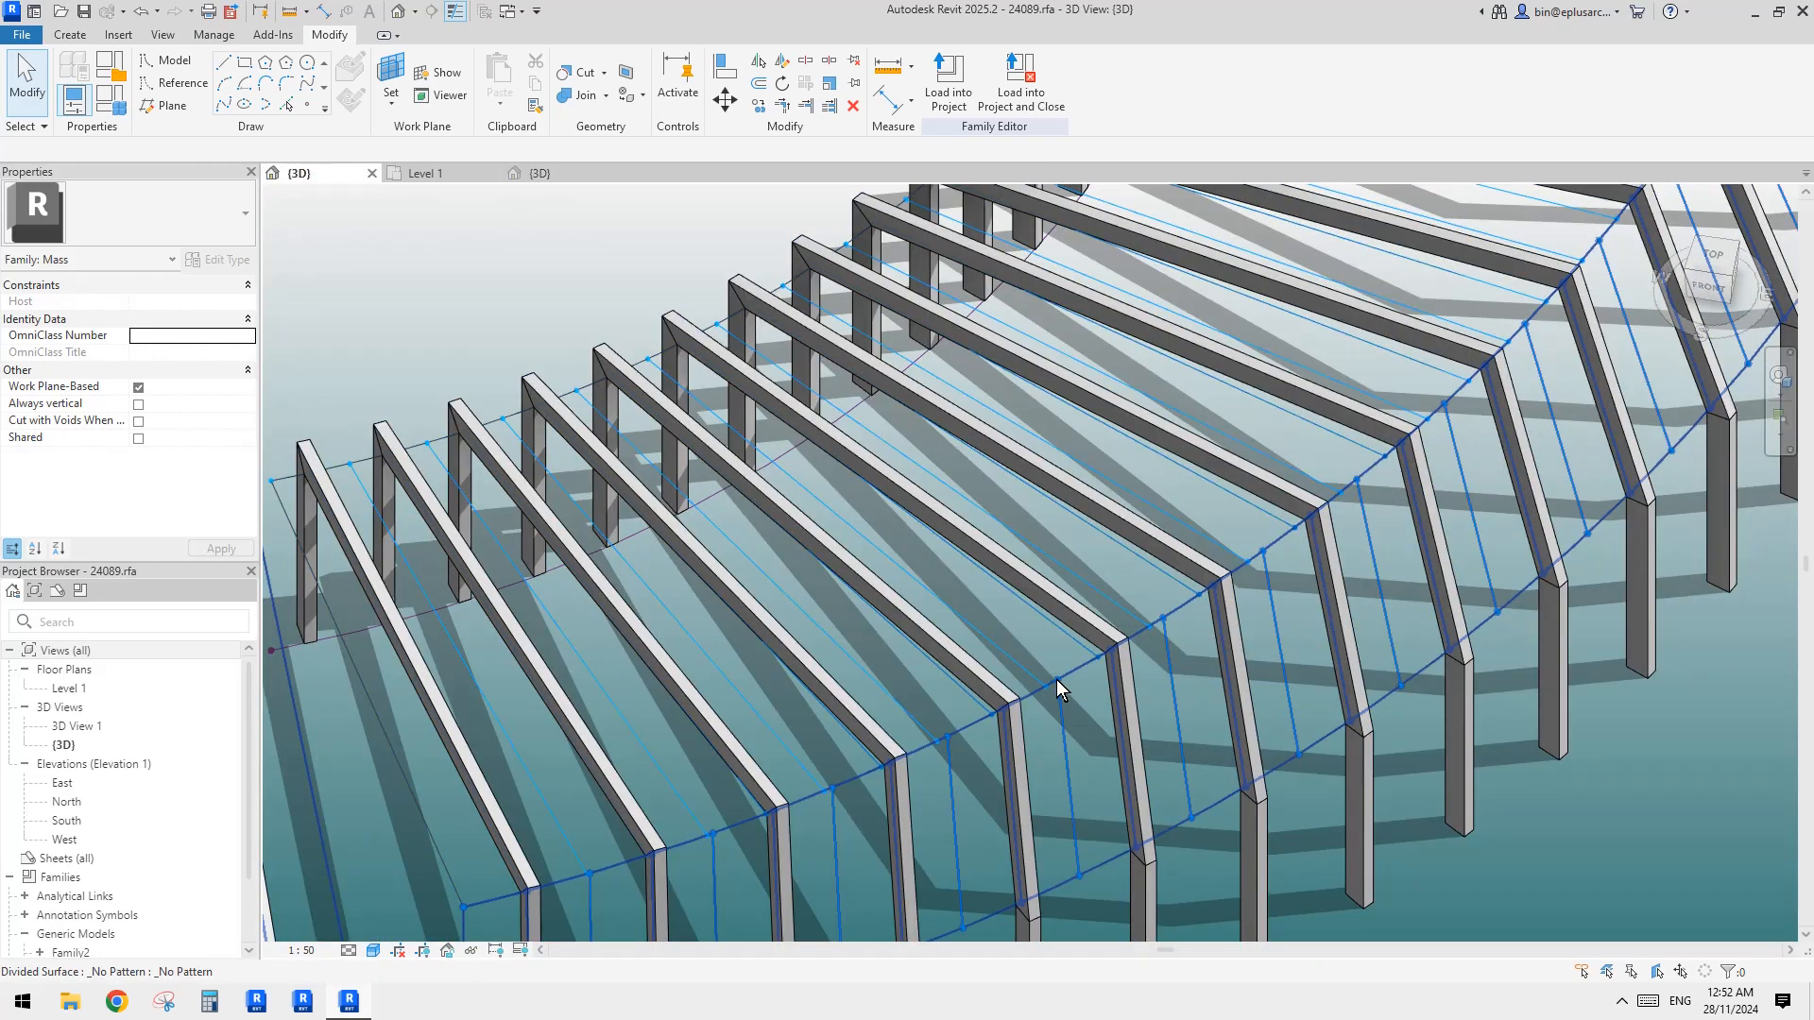
middle_click_drag(1054, 676, 710, 343, "shift")
left_click(1115, 605)
key("Escape")
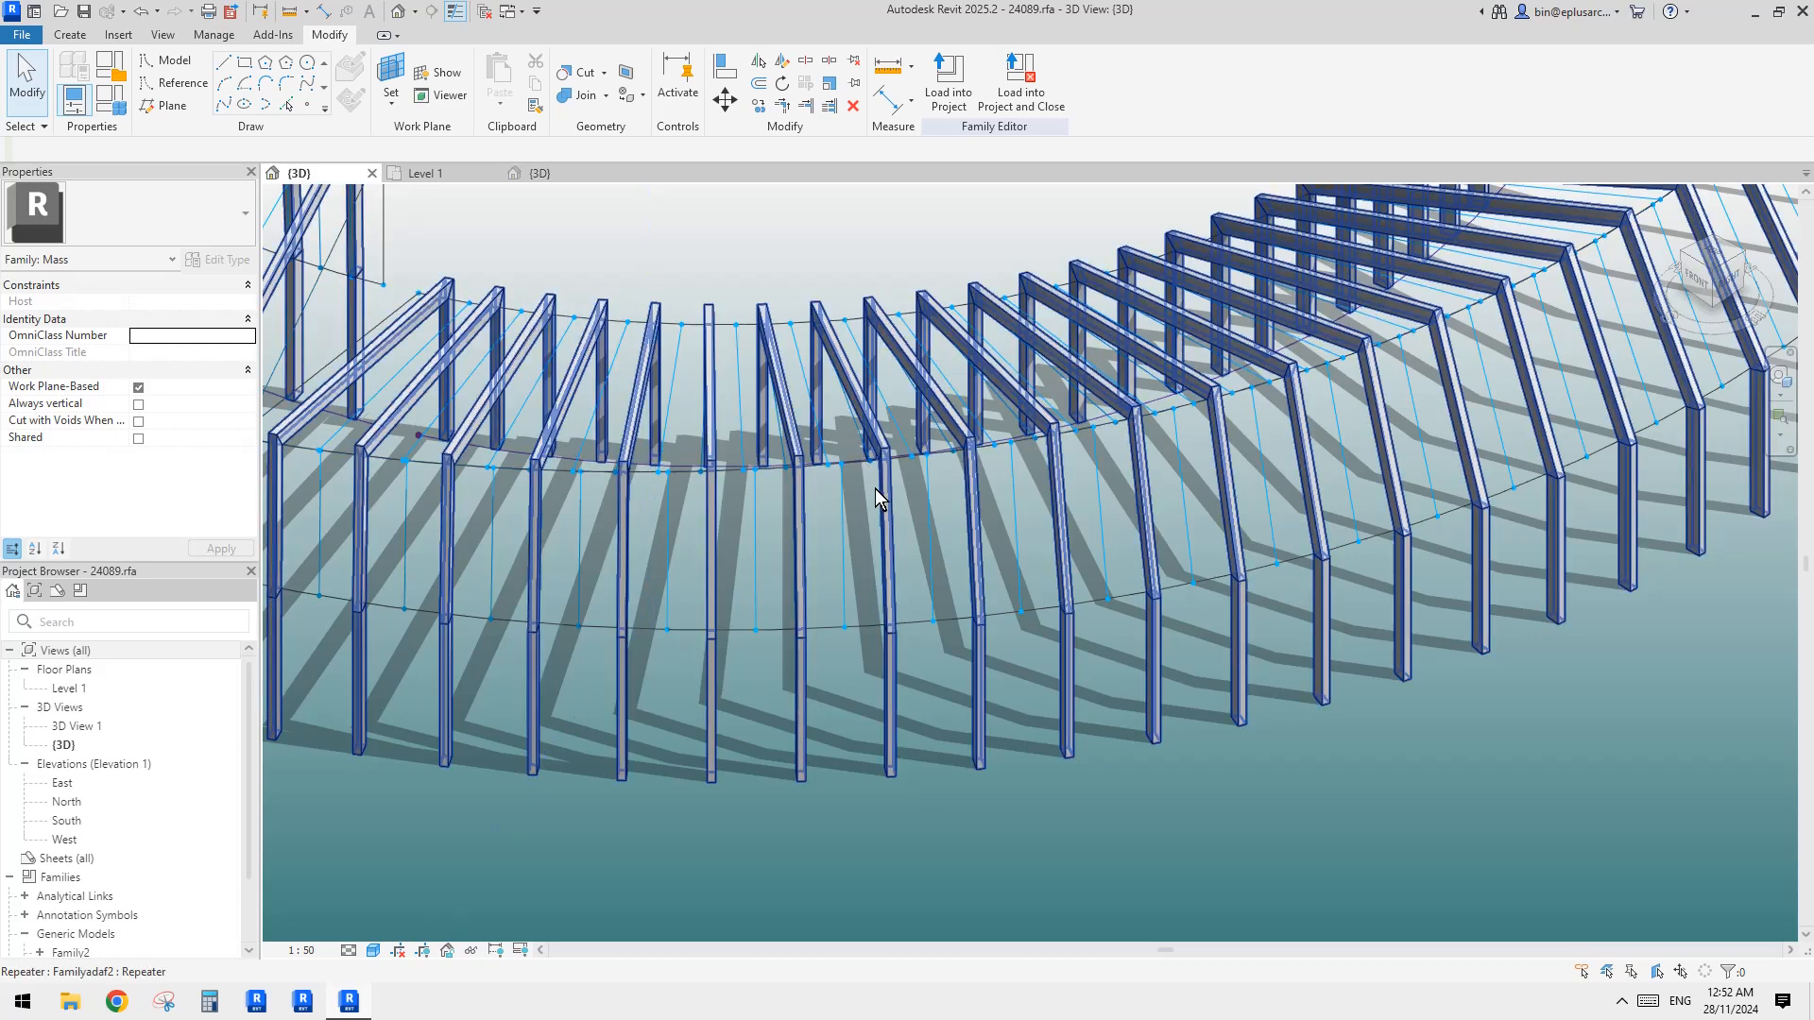
middle_click_drag(1056, 476, 1028, 501)
left_click(1027, 479)
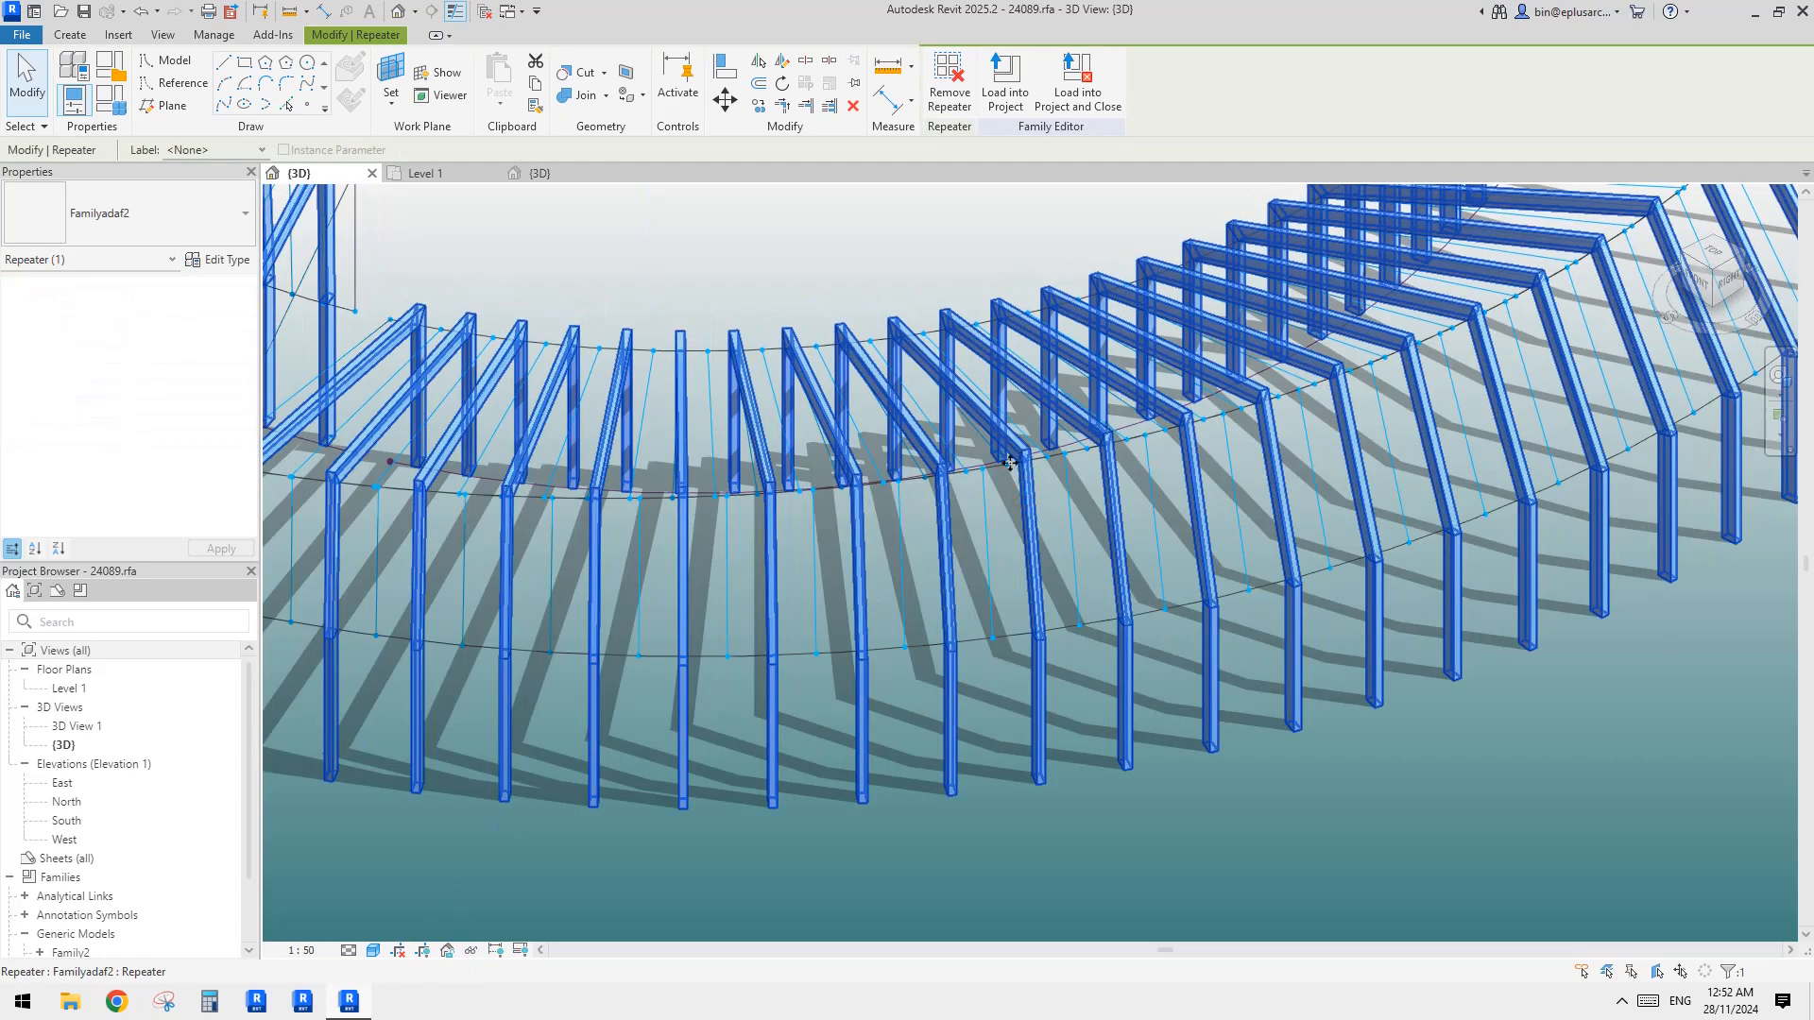
middle_click_drag(1143, 538, 1090, 687)
key("Escape")
scroll(1152, 548, "down", 3)
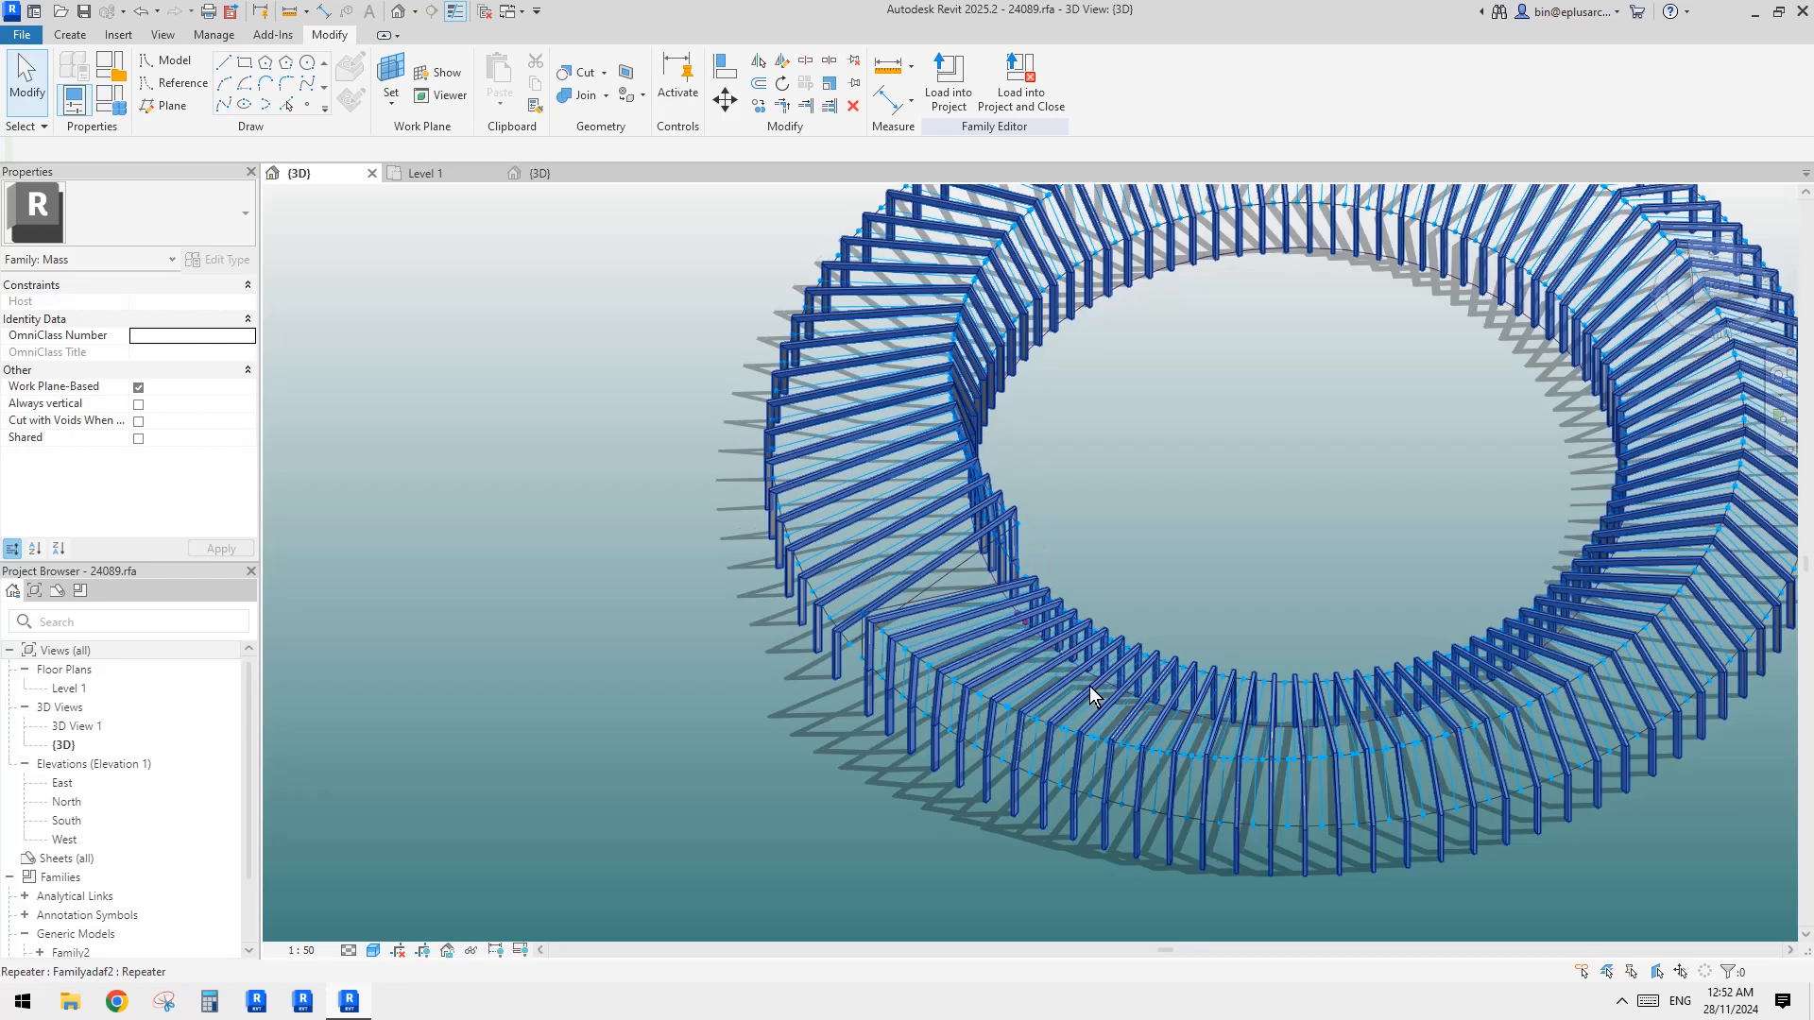
middle_click_drag(1402, 728, 1147, 659, "shift")
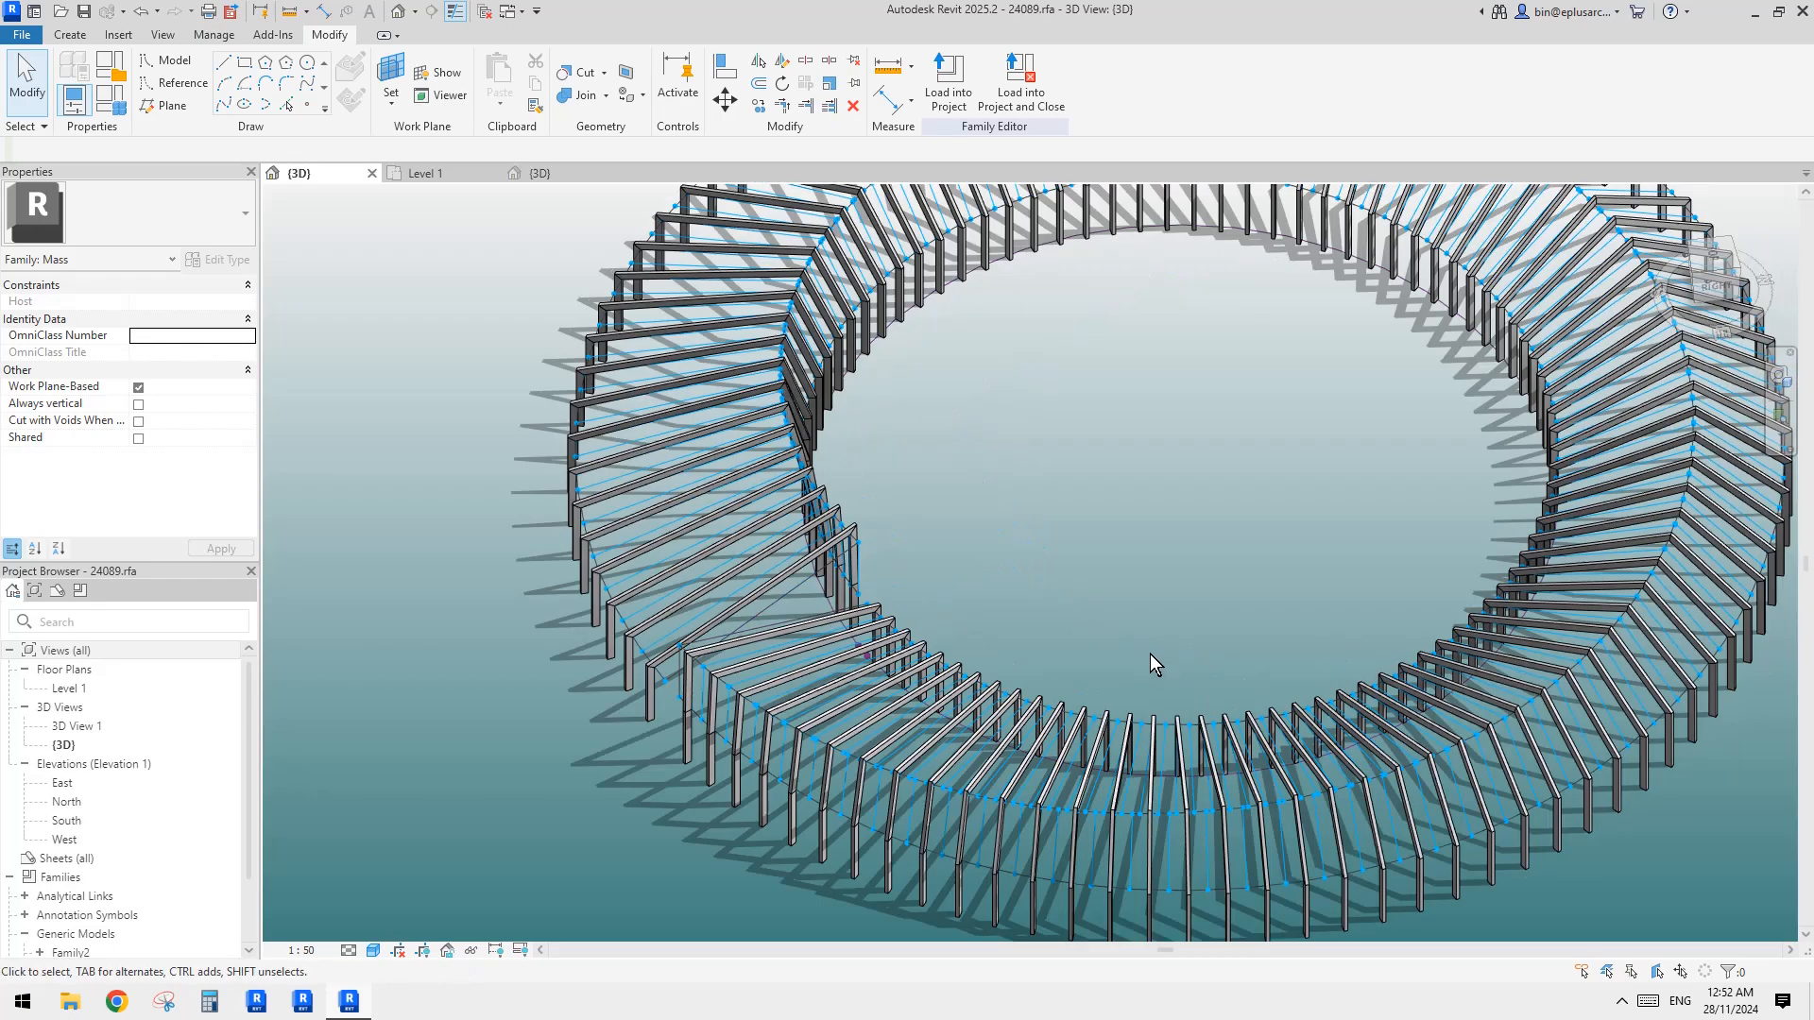
scroll(1199, 579, "down", 3)
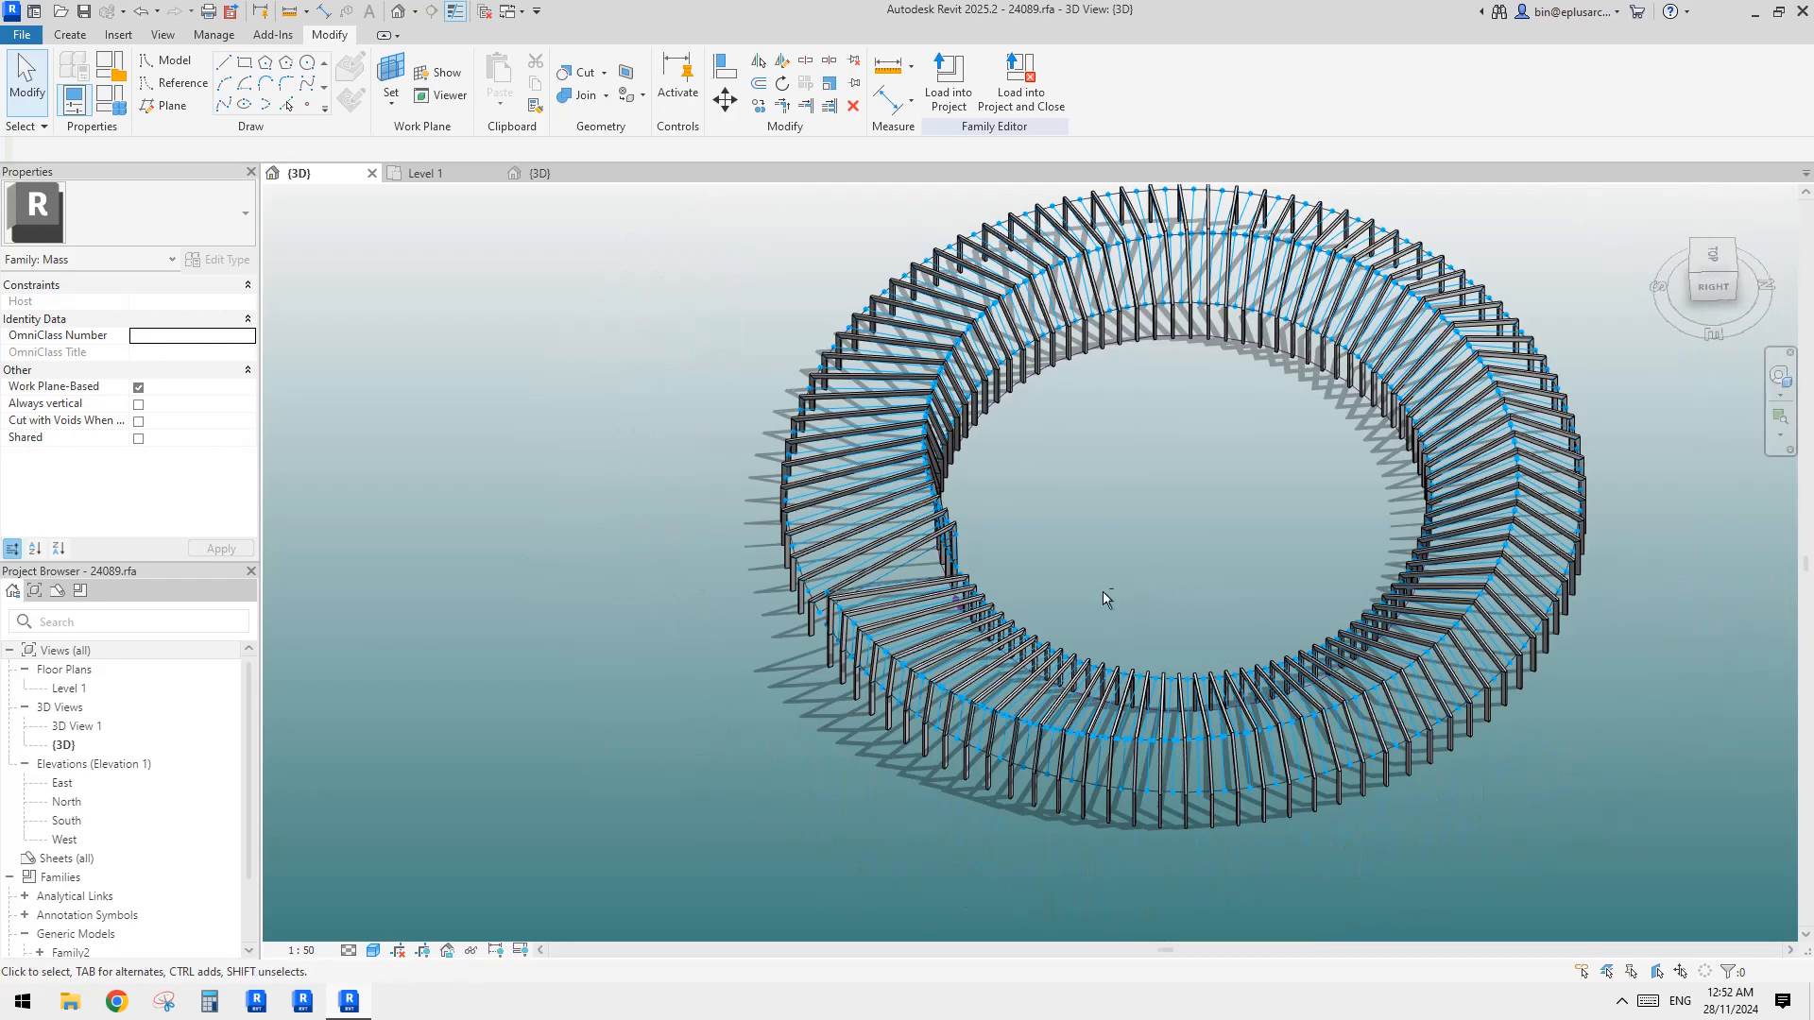
scroll(1101, 584, "down", 2)
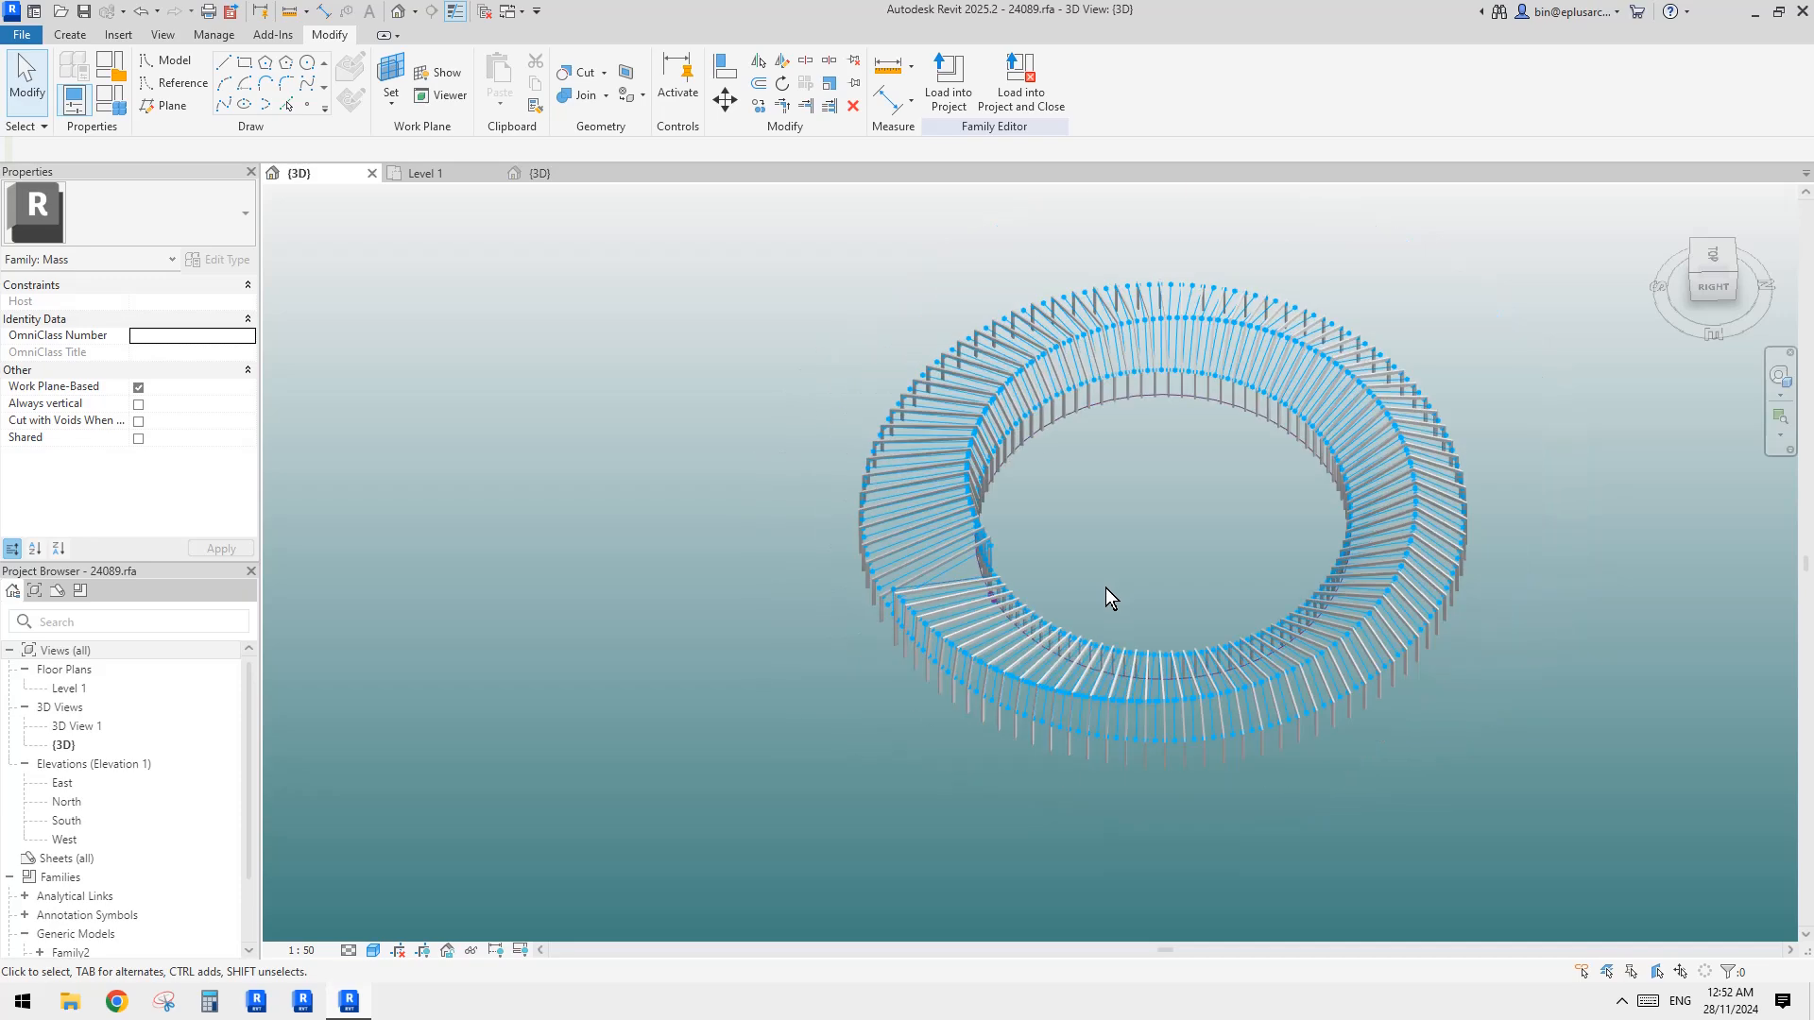
middle_click_drag(1105, 588, 1085, 548, "shift")
scroll(1115, 465, "down", 2)
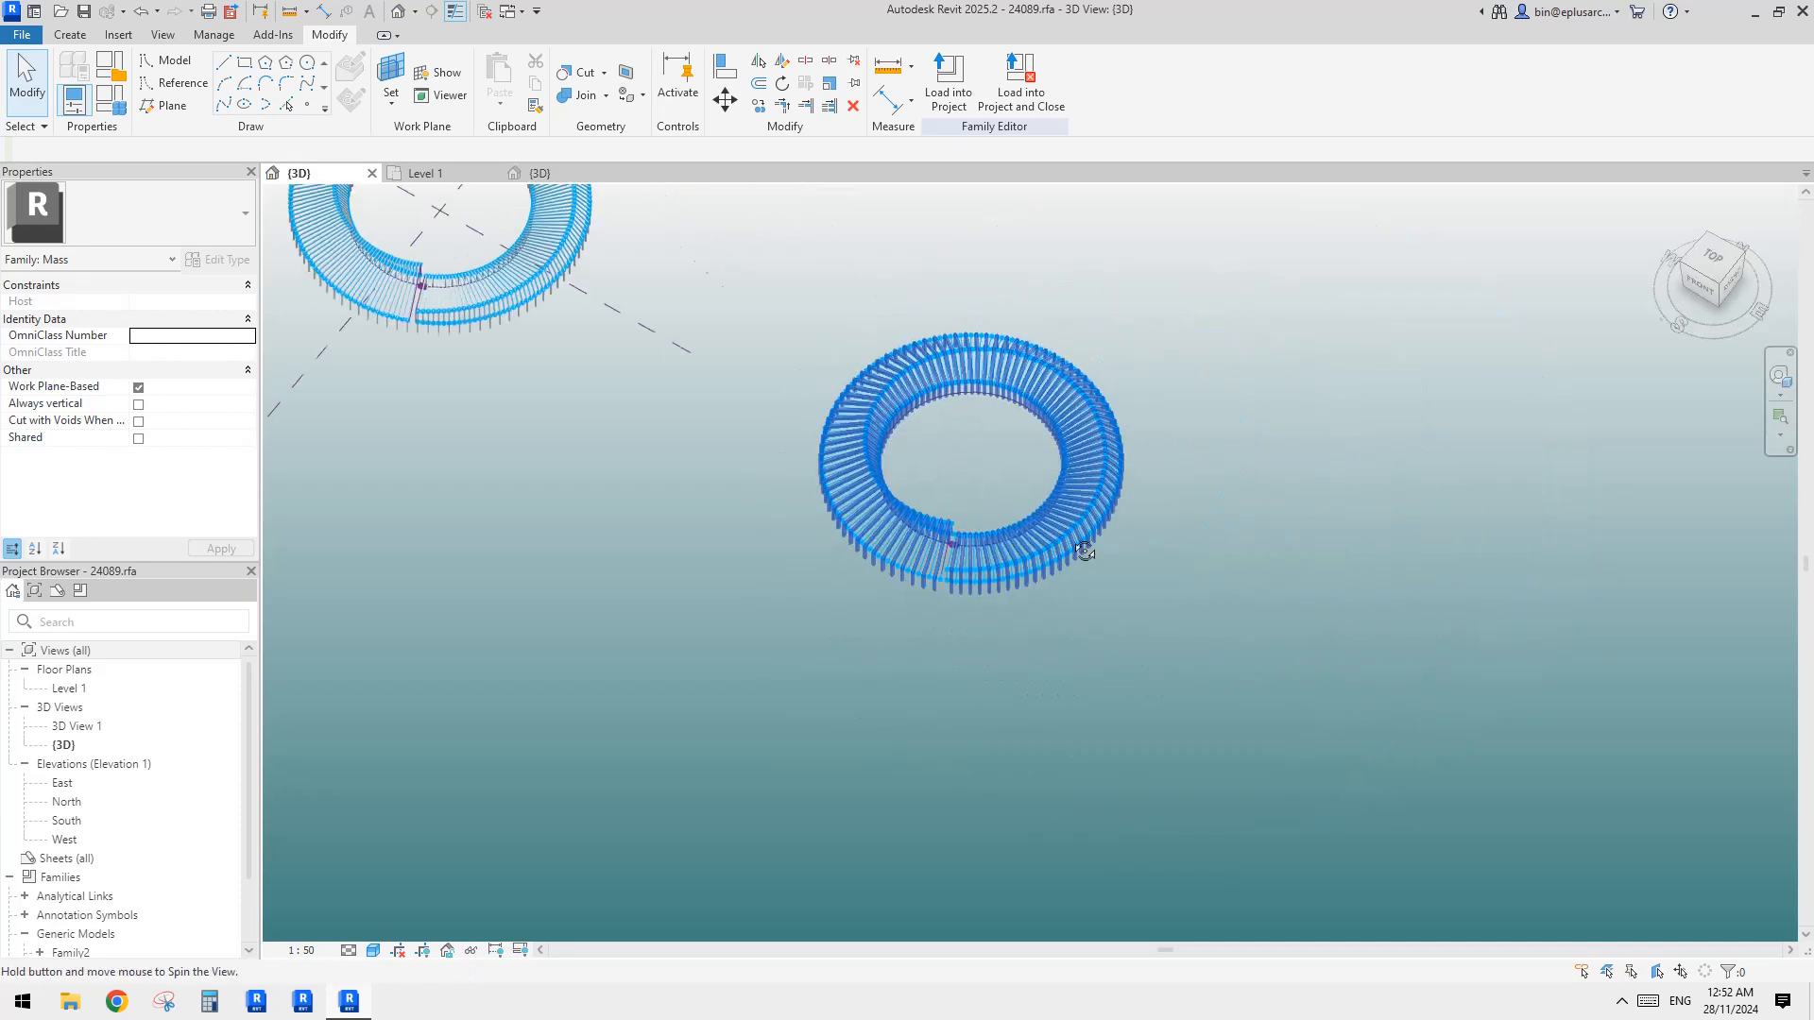
Draw an S-shaped spline reference line on the Level 1 work plane beside the Familyadaf2 ring
scroll(1186, 455, "up", 3)
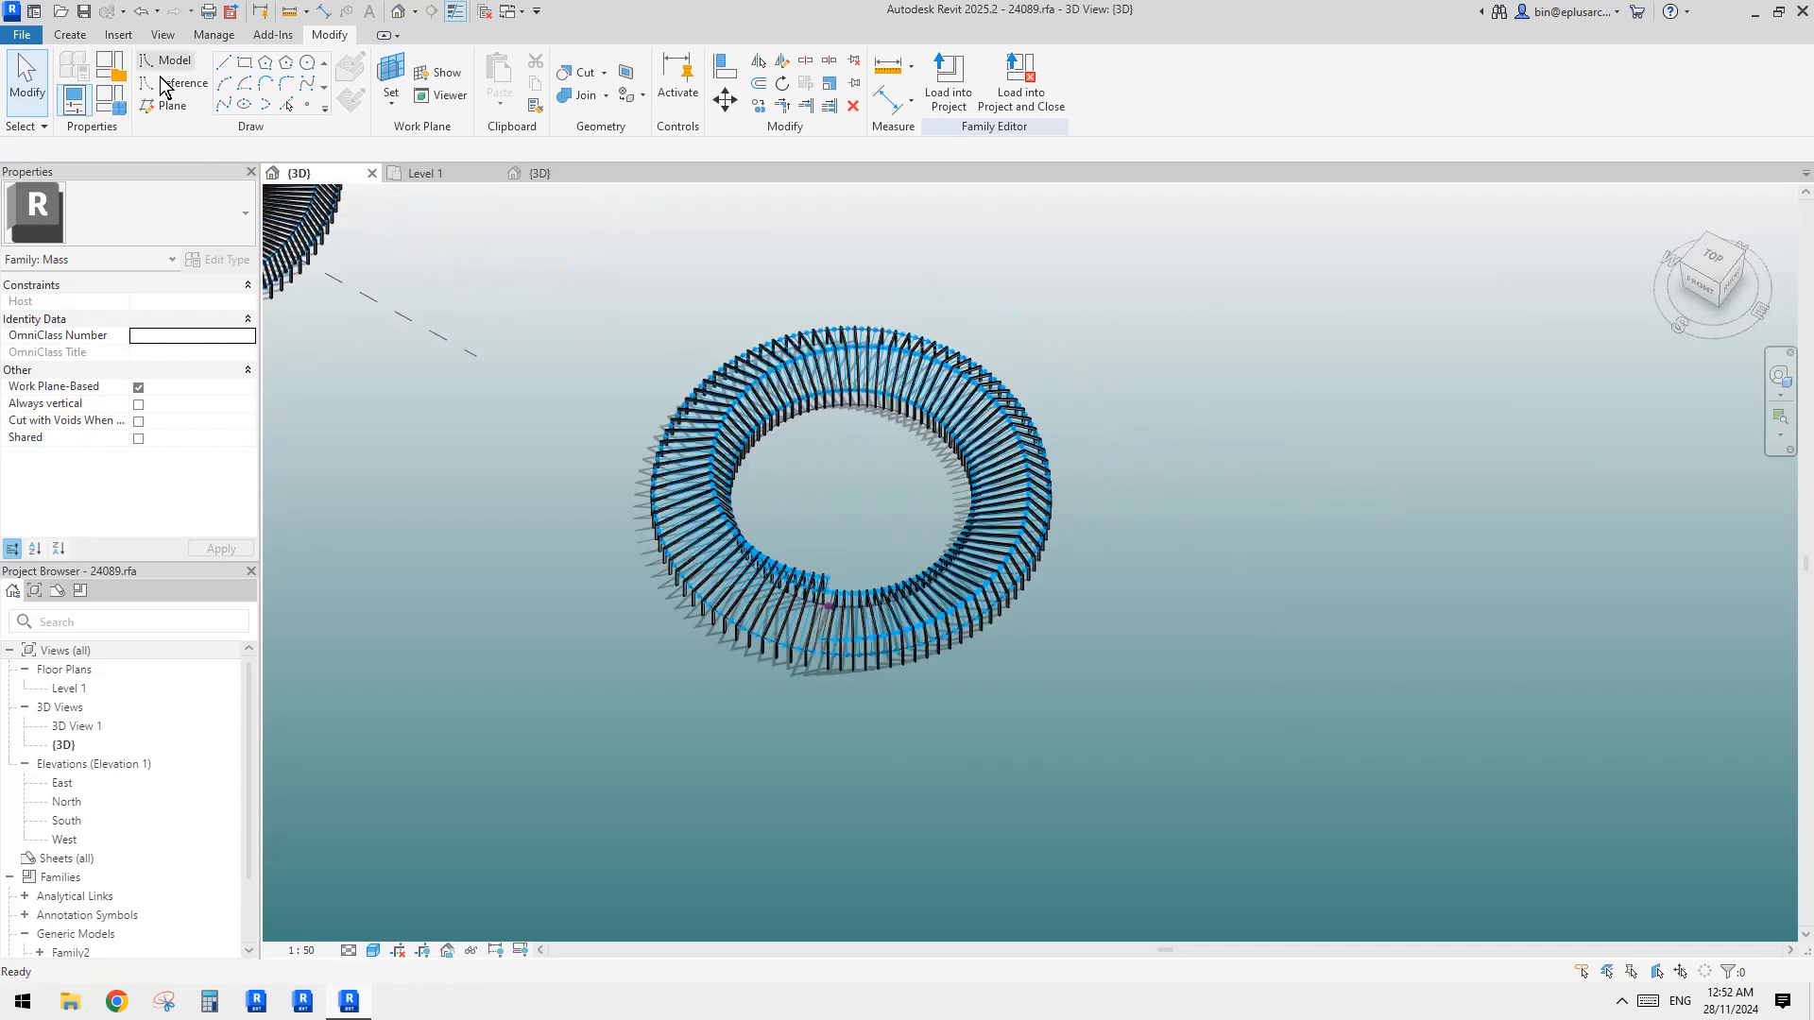
middle_click_drag(1016, 391, 890, 397)
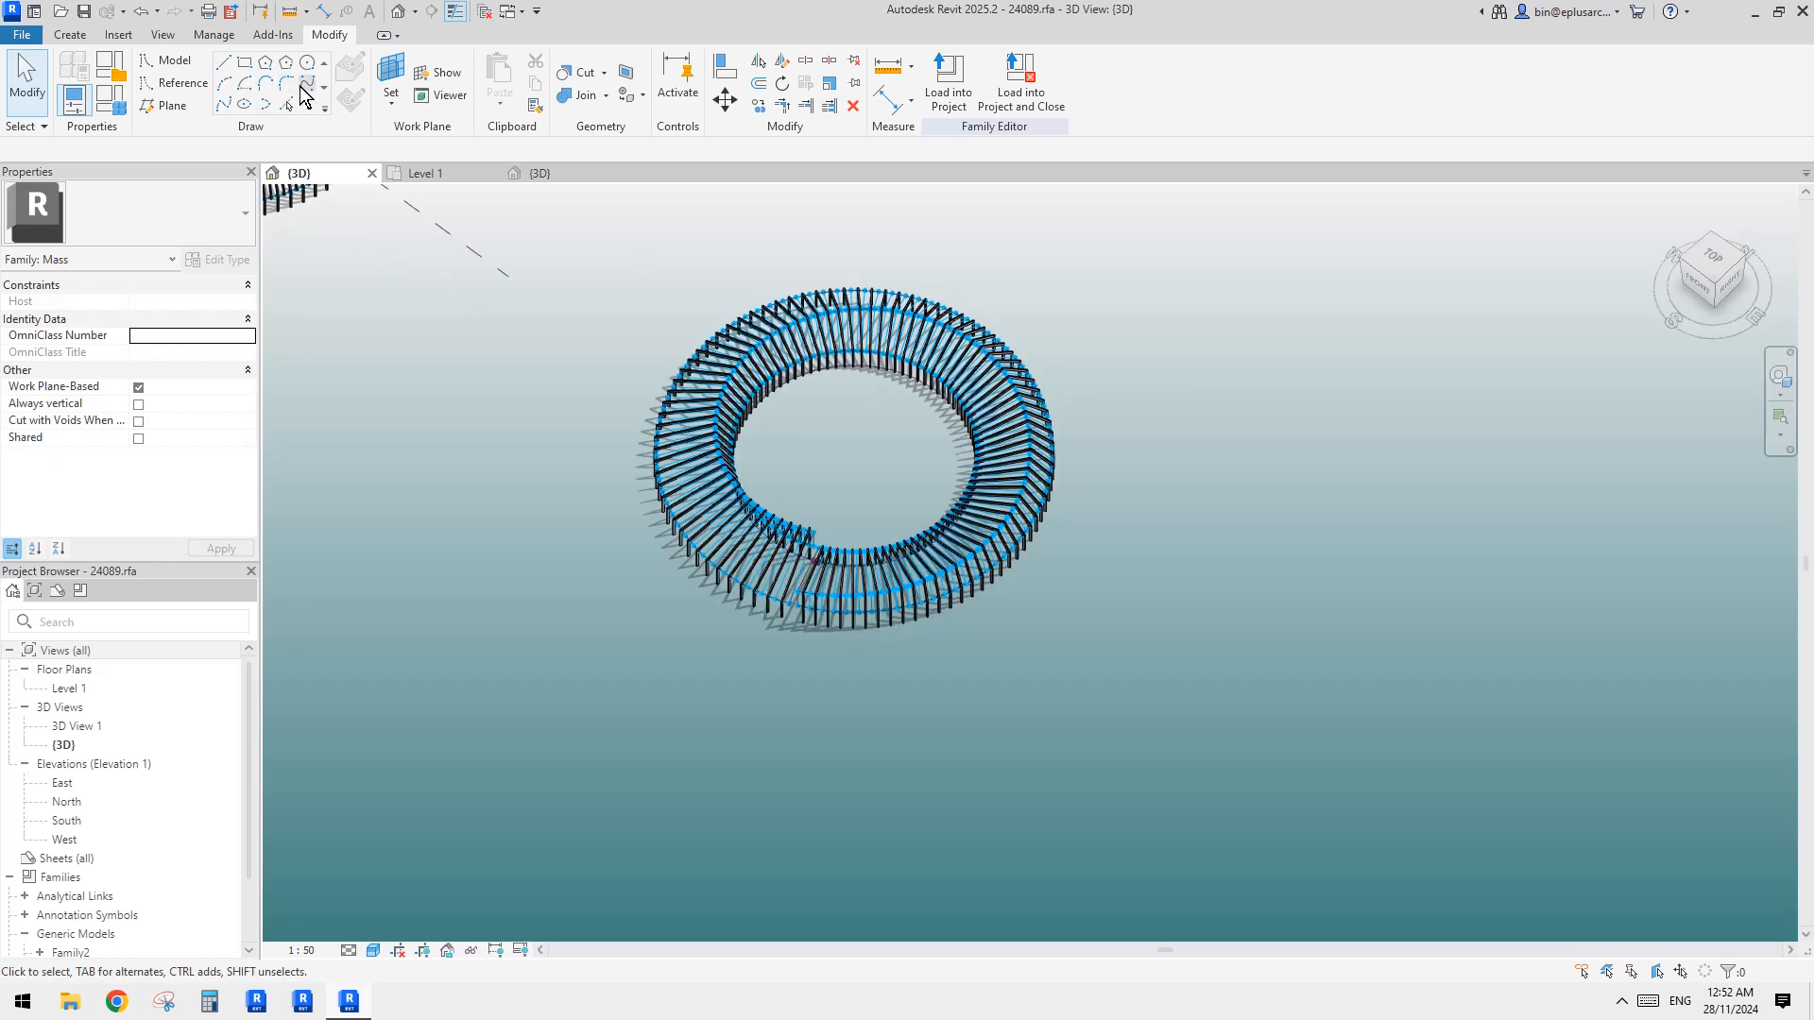
left_click(170, 85)
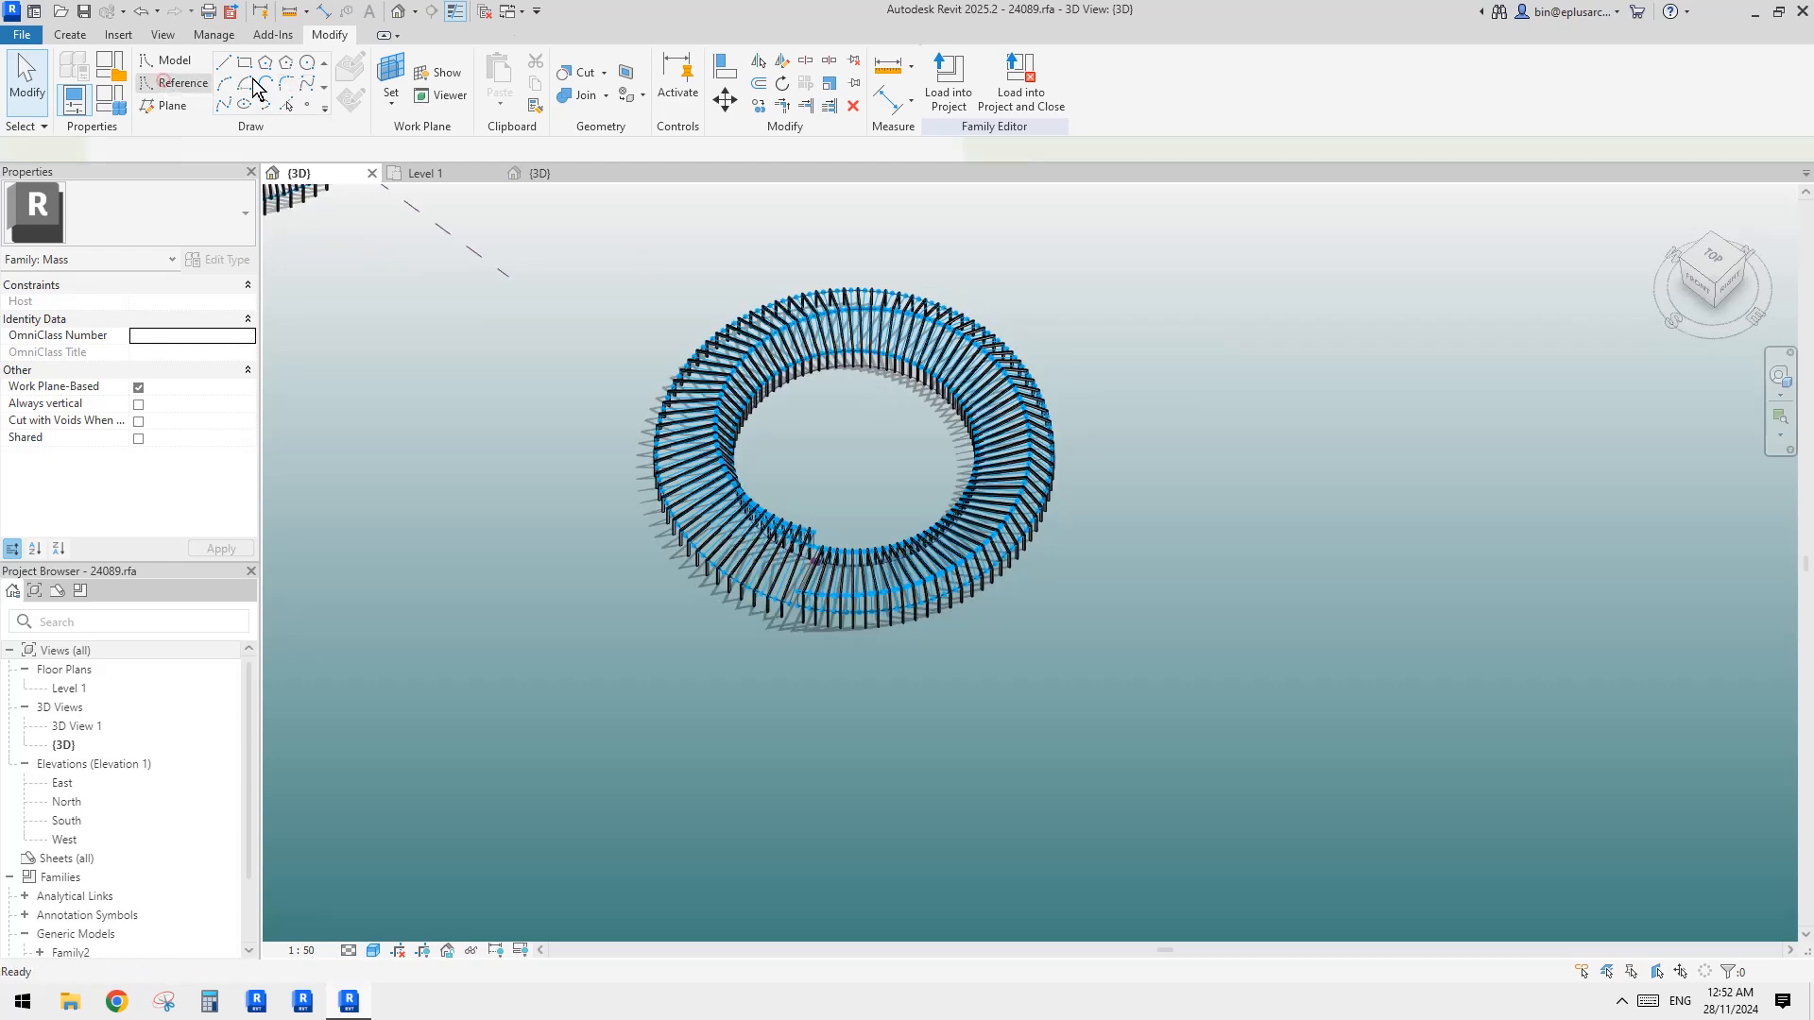
left_click(308, 84)
key("Escape")
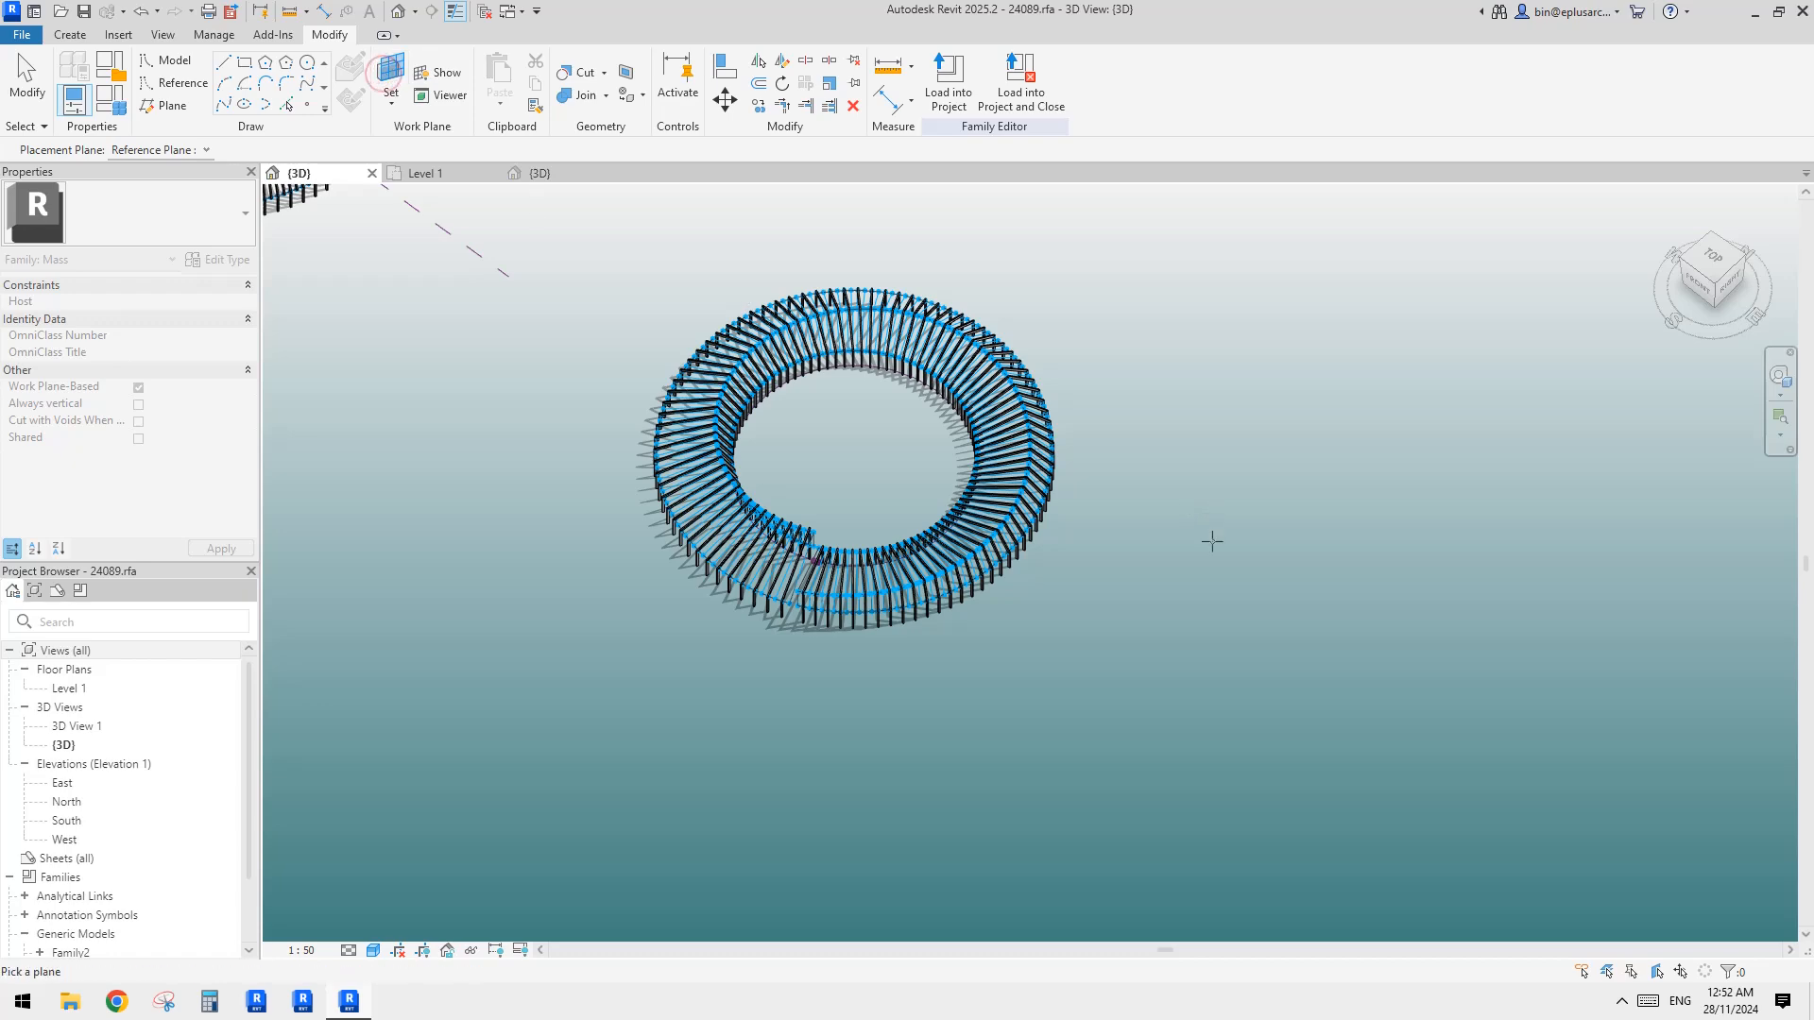
scroll(992, 614, "down", 2)
middle_click_drag(957, 667, 1060, 863)
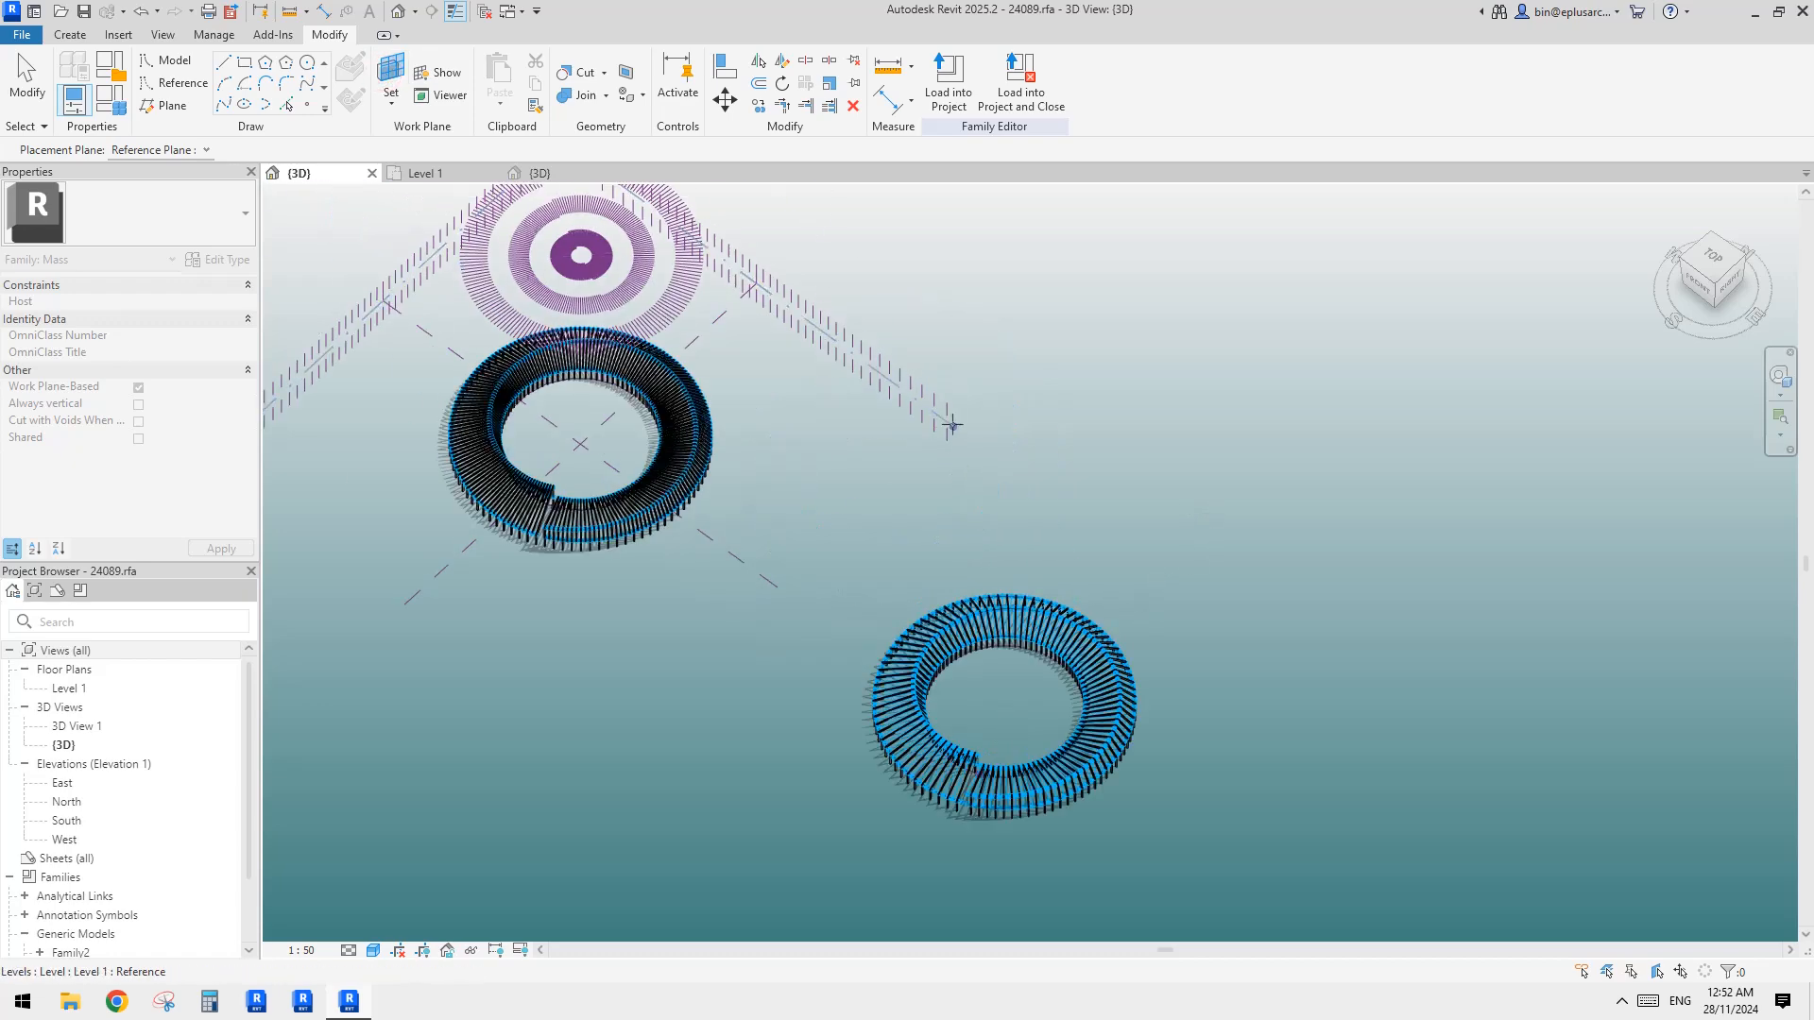
left_click(943, 420)
middle_click_drag(1109, 689, 1030, 512)
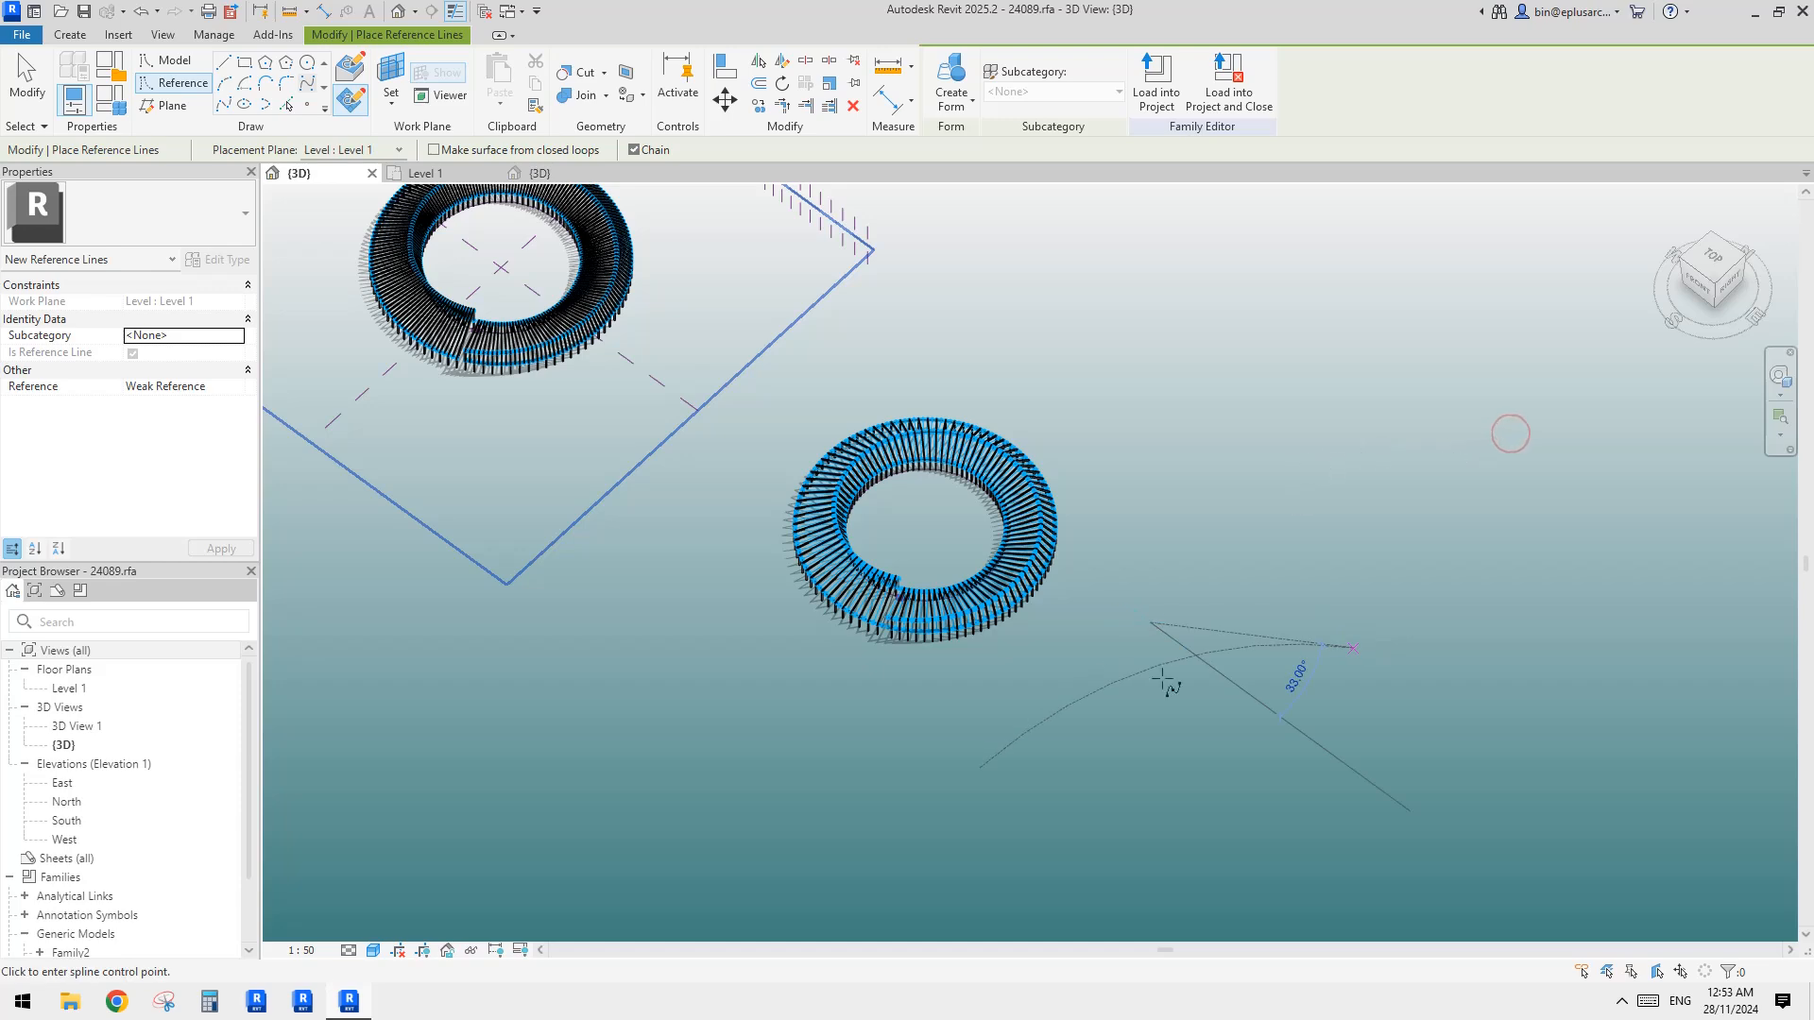
scroll(1280, 609, "up", 3)
key("Escape")
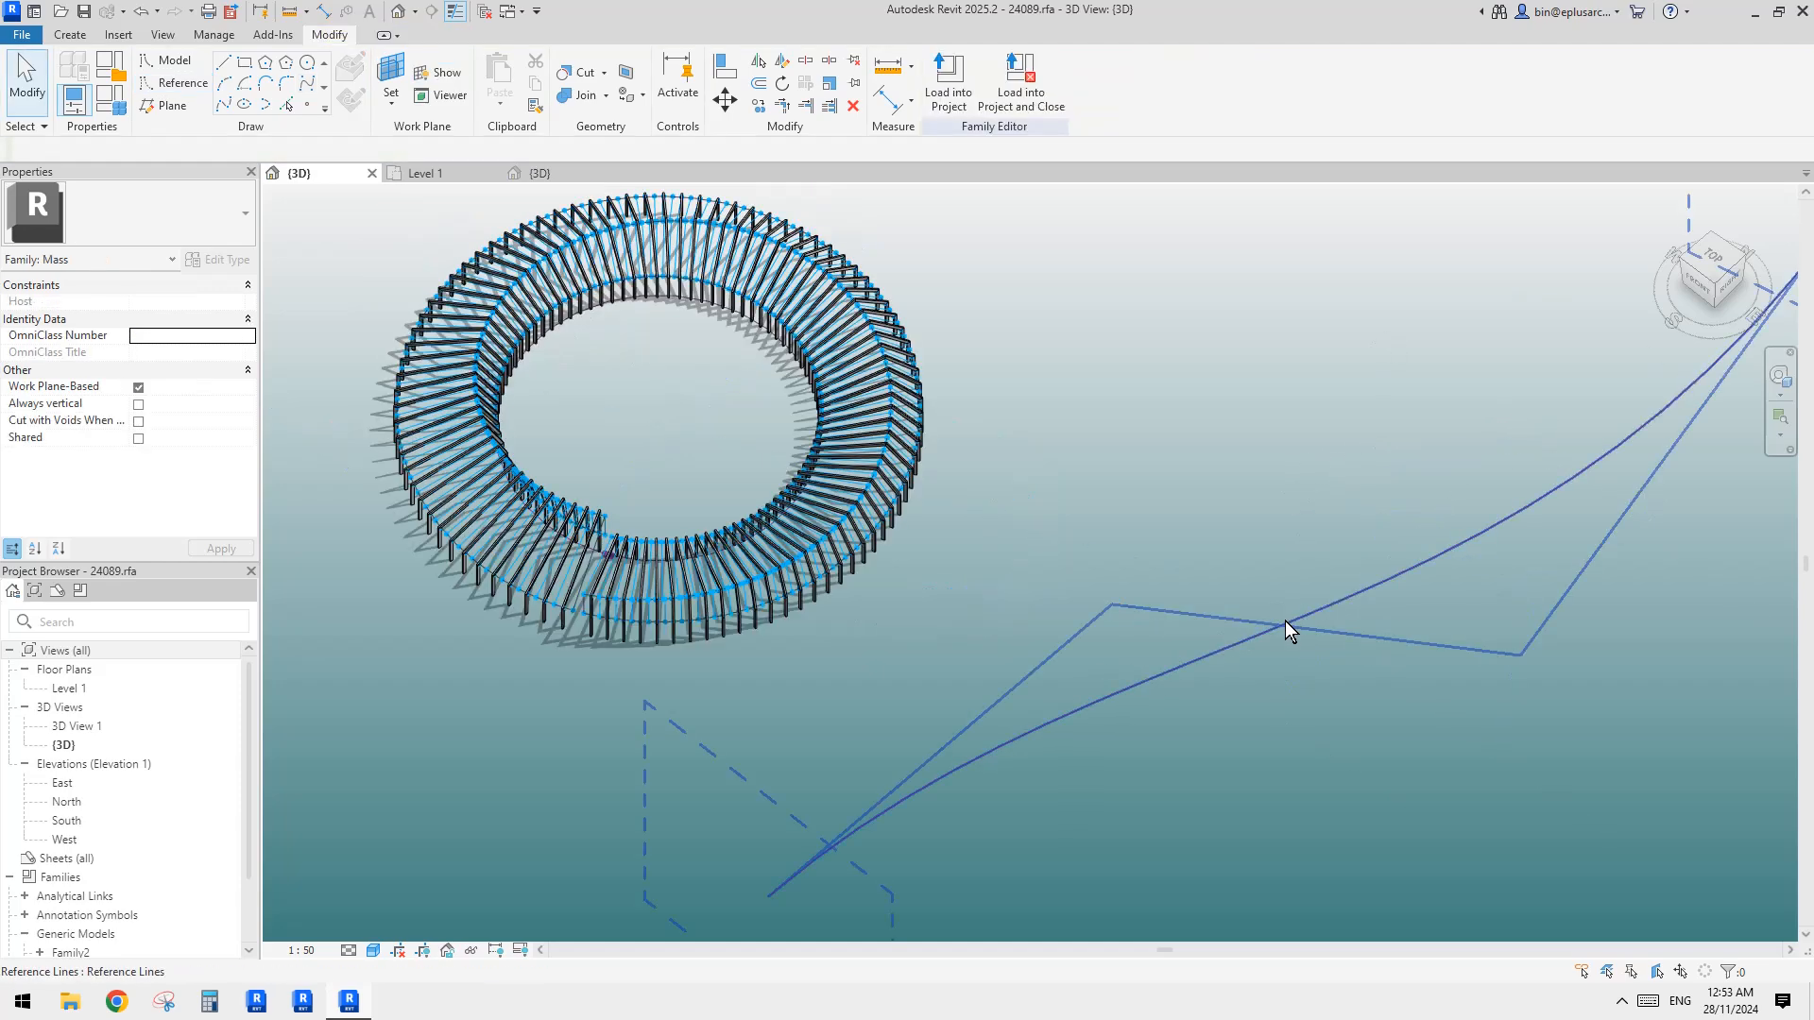
Copy the ring's two angled profile reference lines and their reference point to a spot just outside the ring
middle_click_drag(331, 540, 757, 571)
scroll(756, 570, "up", 4)
left_click_drag(632, 487, 1145, 704)
scroll(1135, 588, "up", 5)
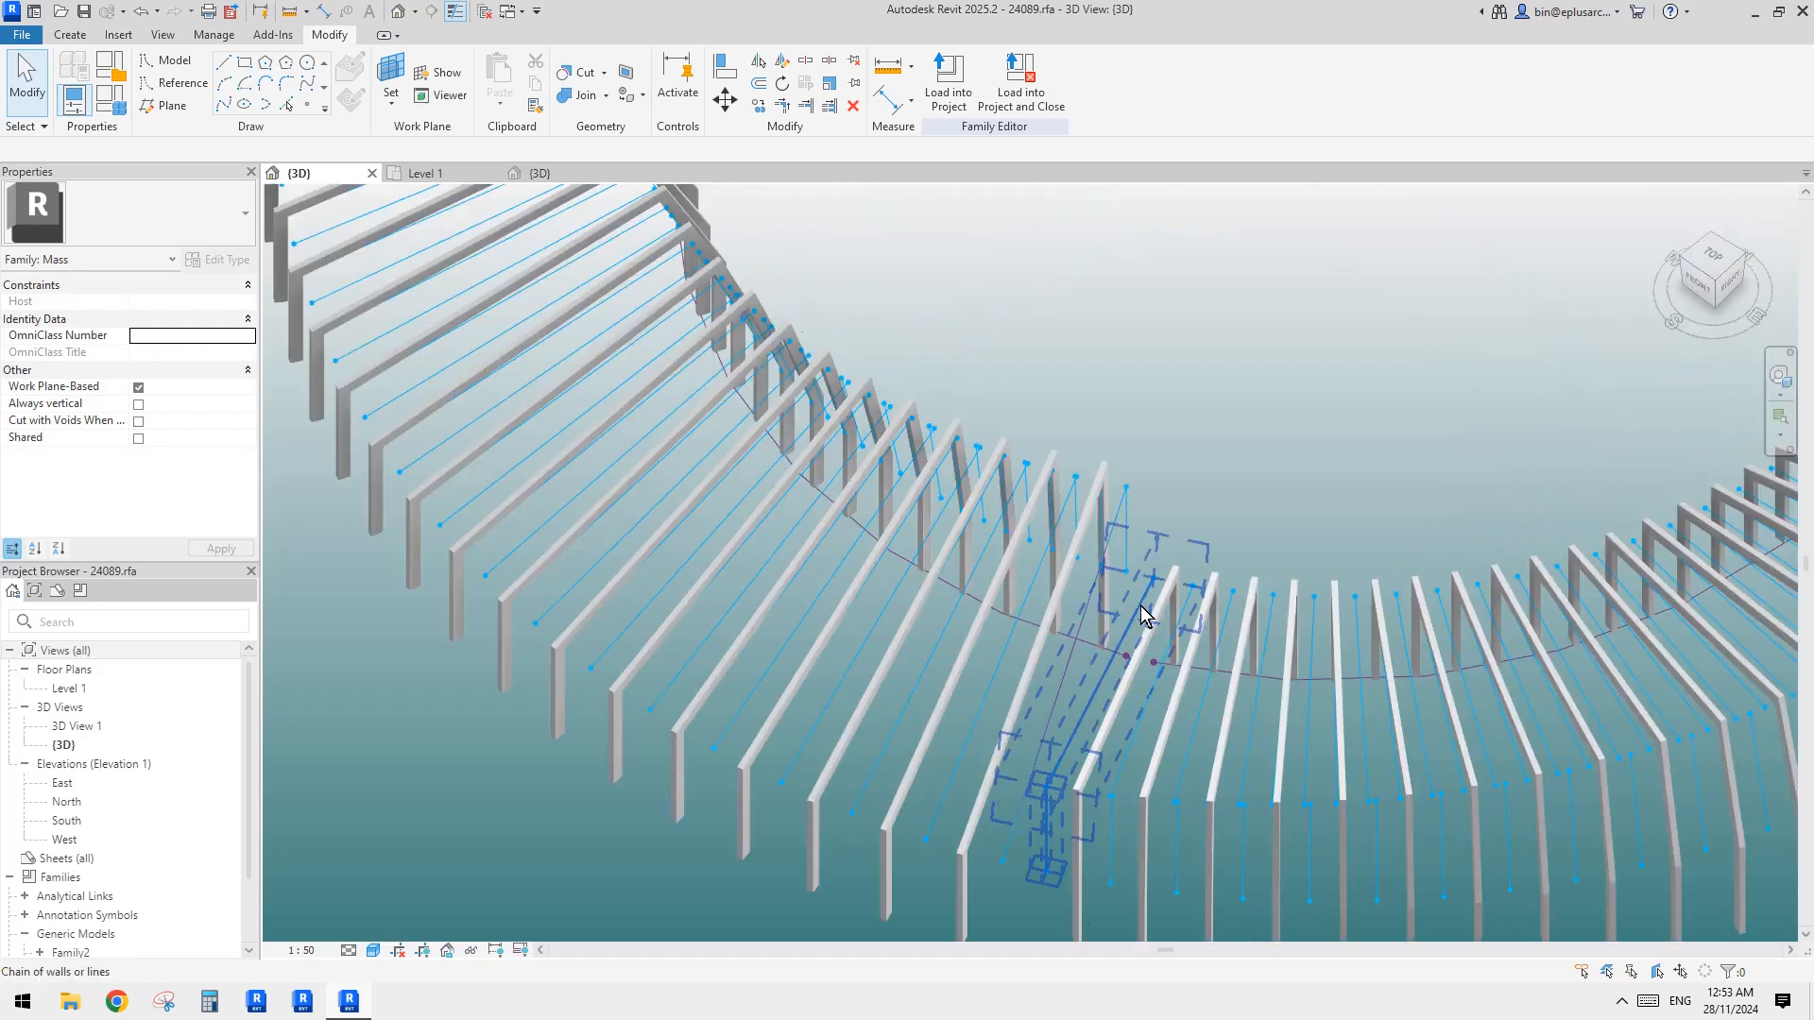
middle_click_drag(1135, 588, 1045, 490, "shift")
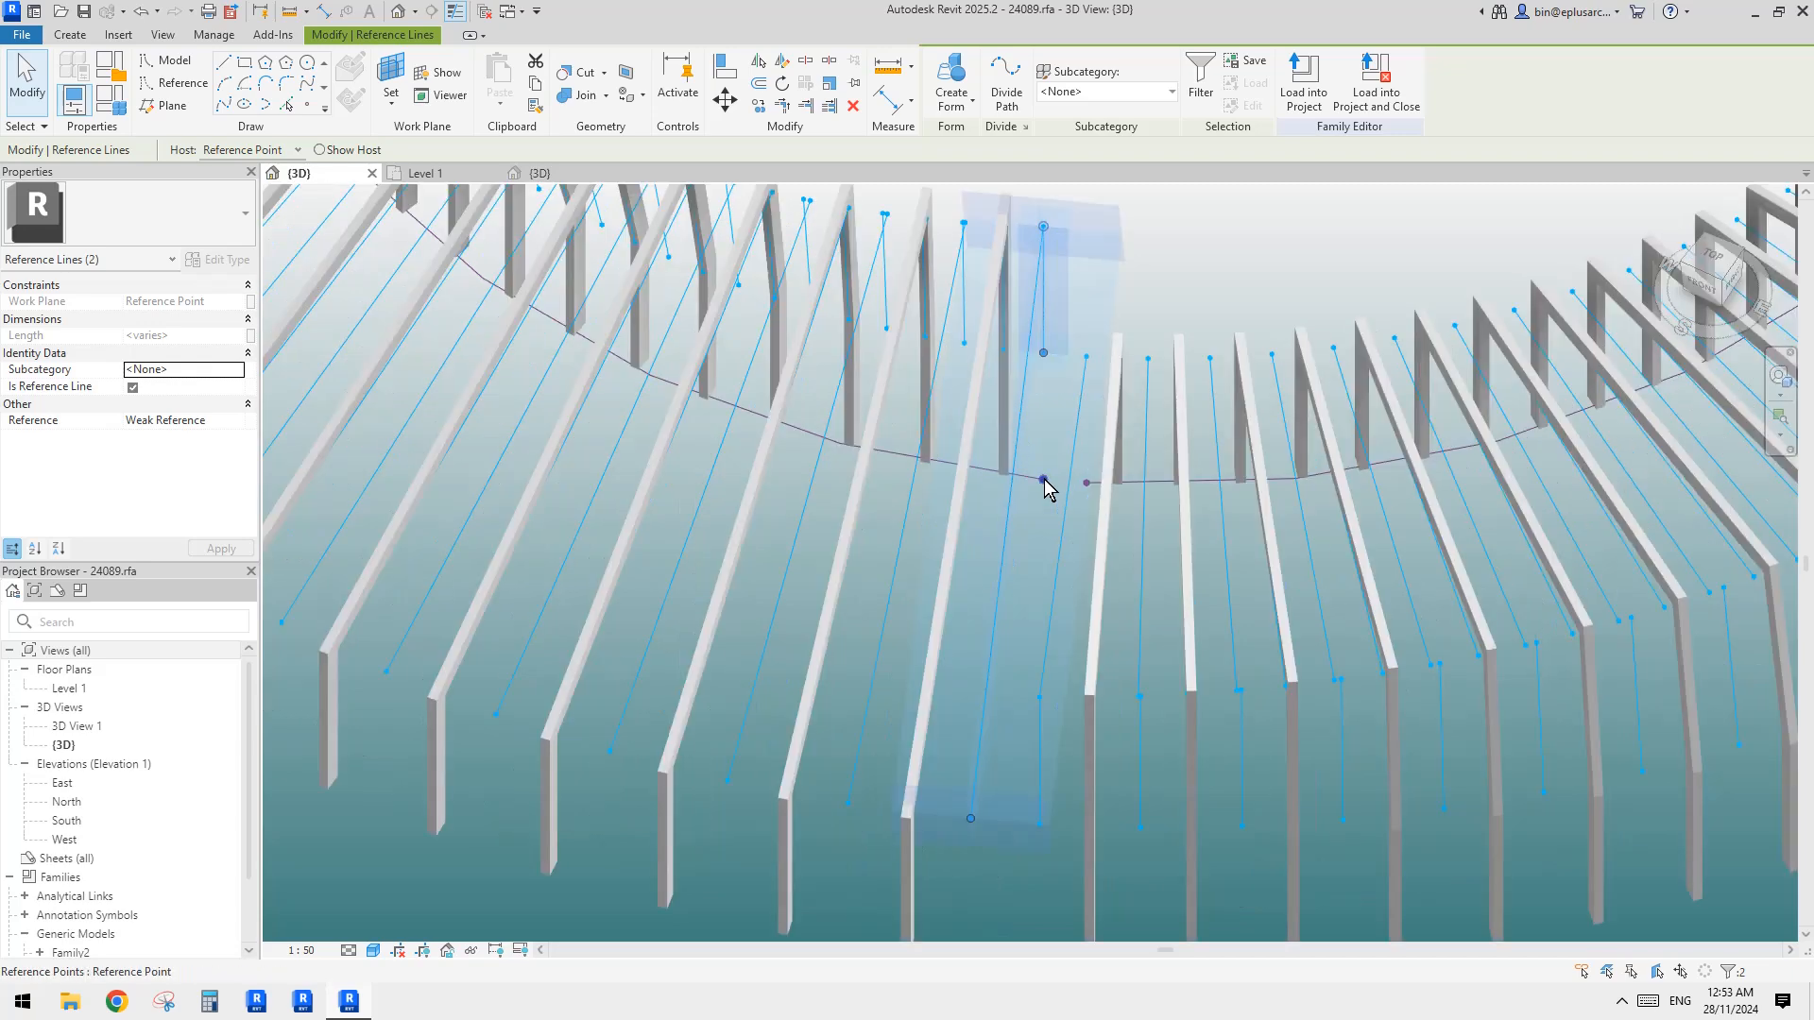
left_click(1044, 480, "ctrl")
scroll(1082, 569, "down", 6)
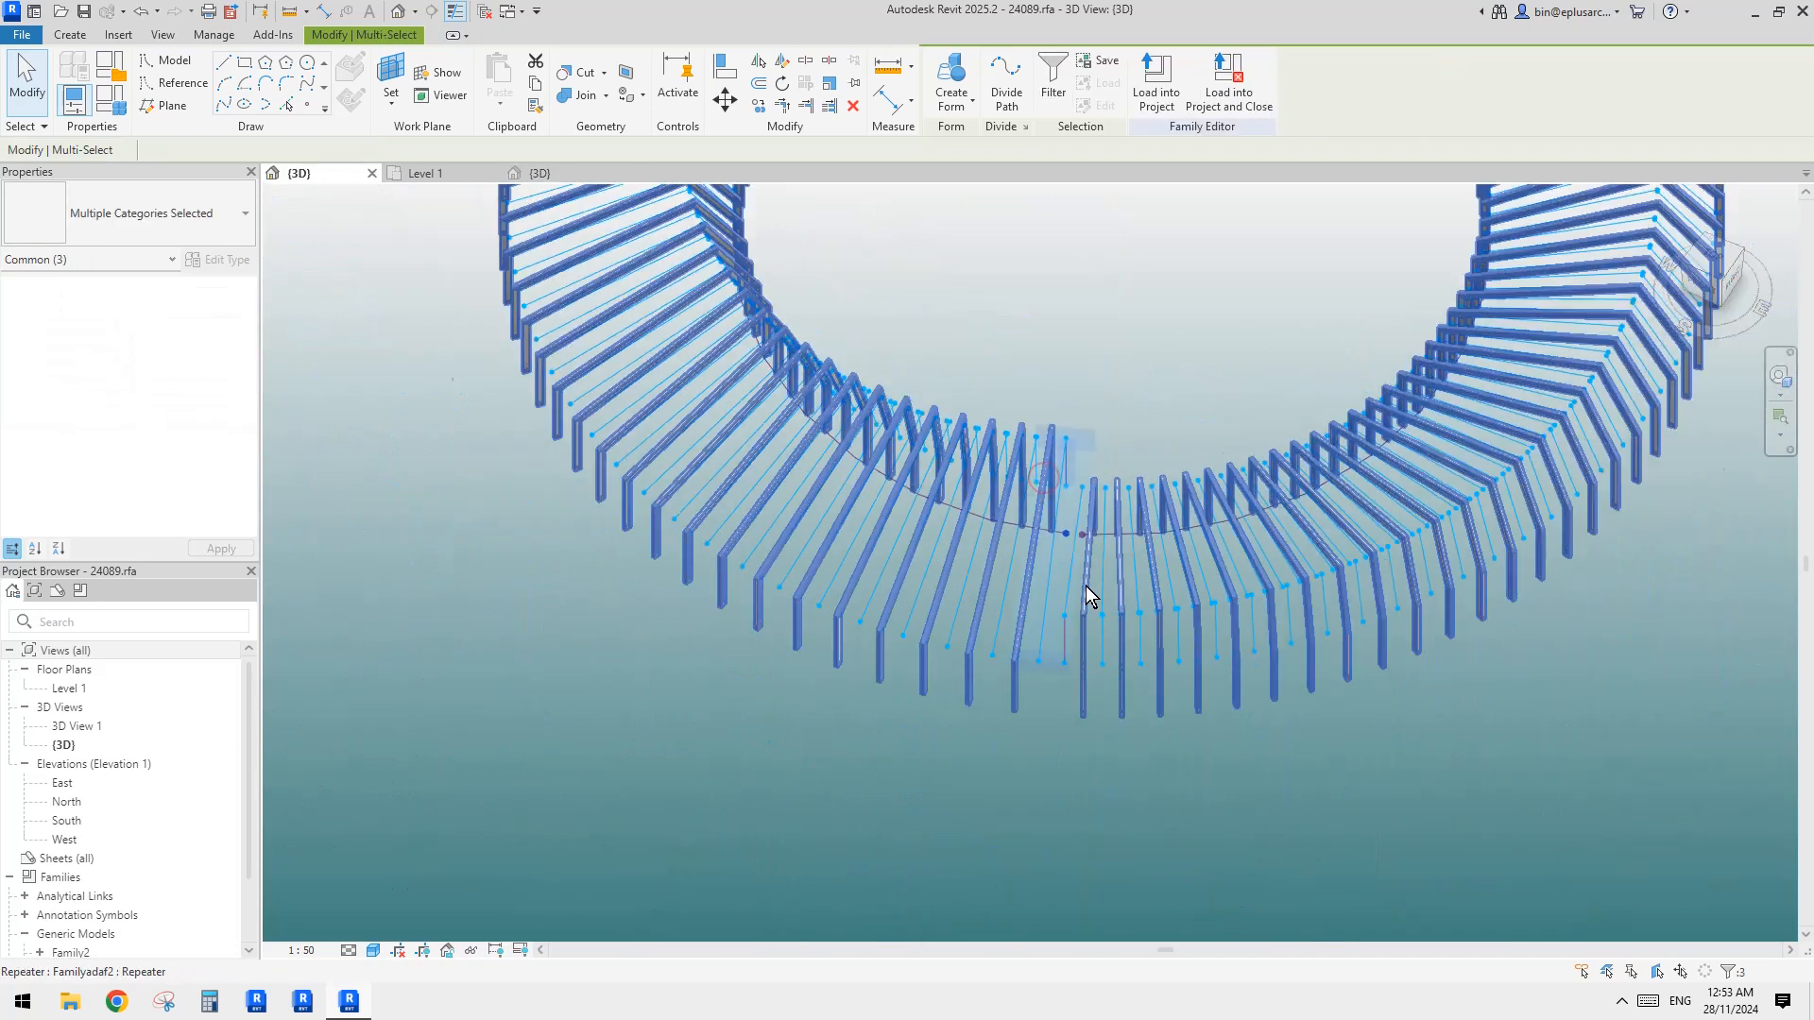
left_click_drag(1093, 565, 1071, 755, "ctrl")
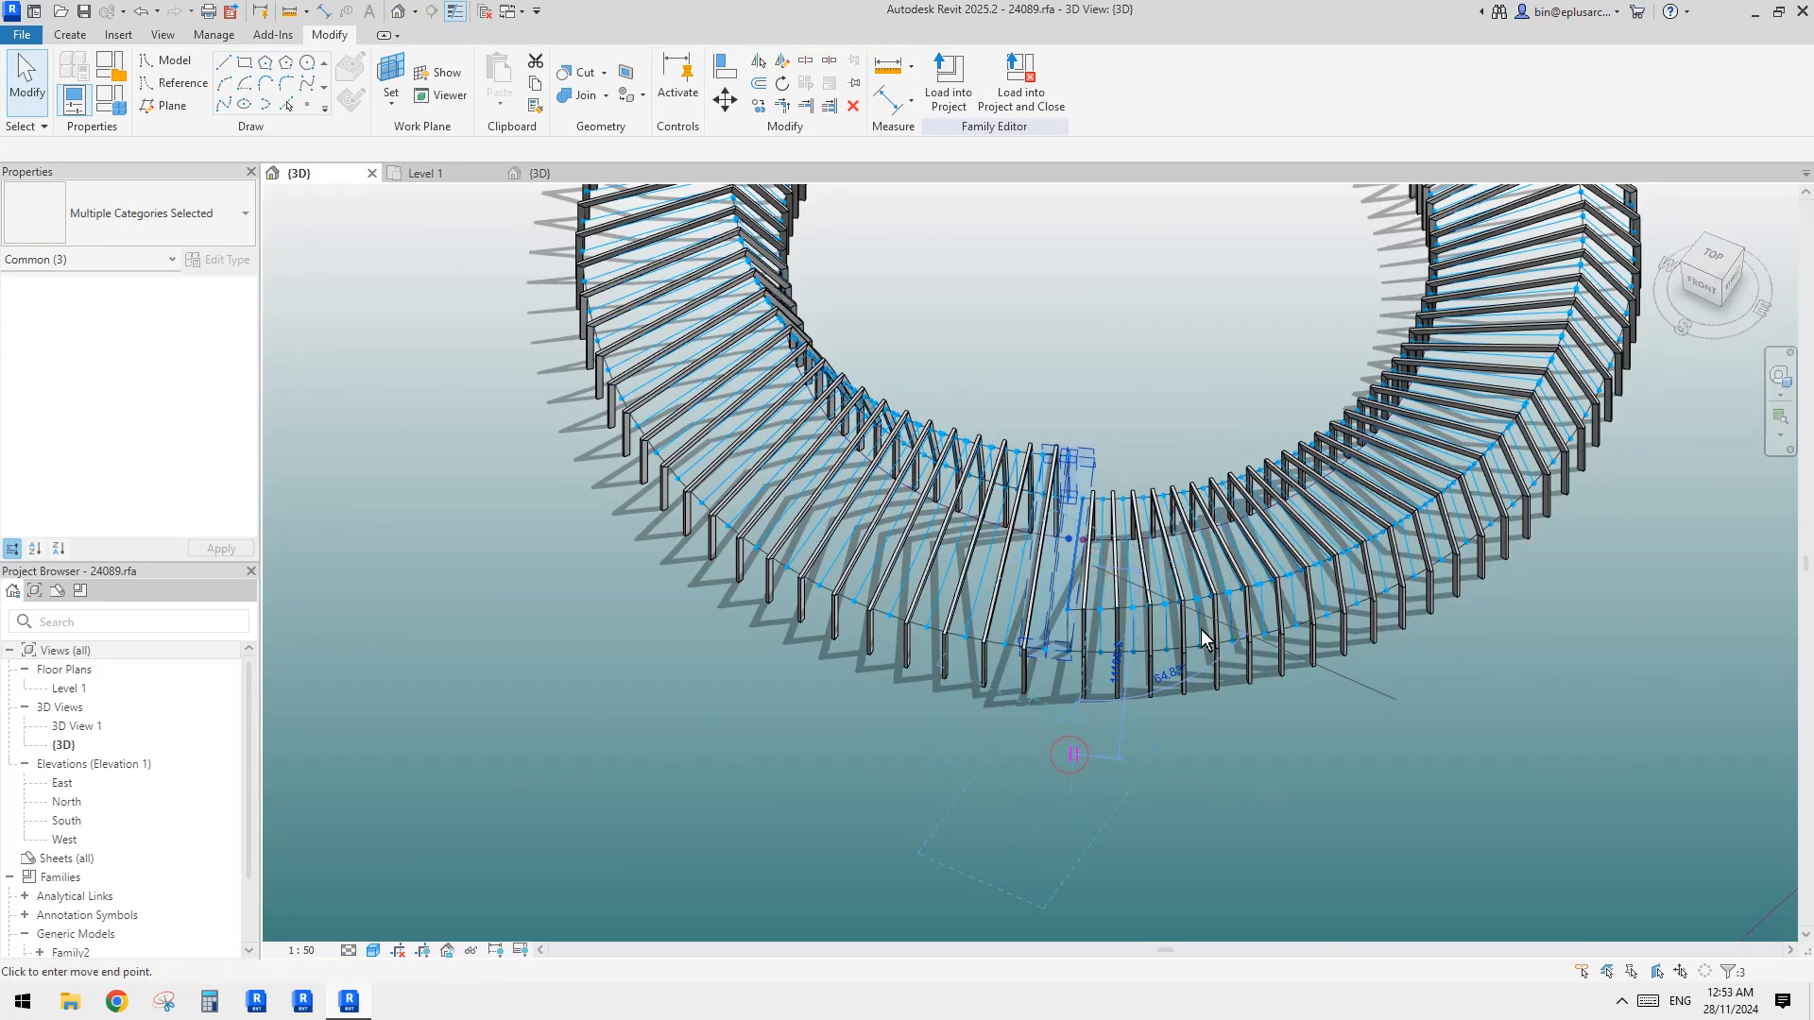
Rehost the copied profile's reference point onto the S-shaped spline near its start
middle_click_drag(1202, 630, 900, 574)
left_click(1005, 593)
left_click(882, 529)
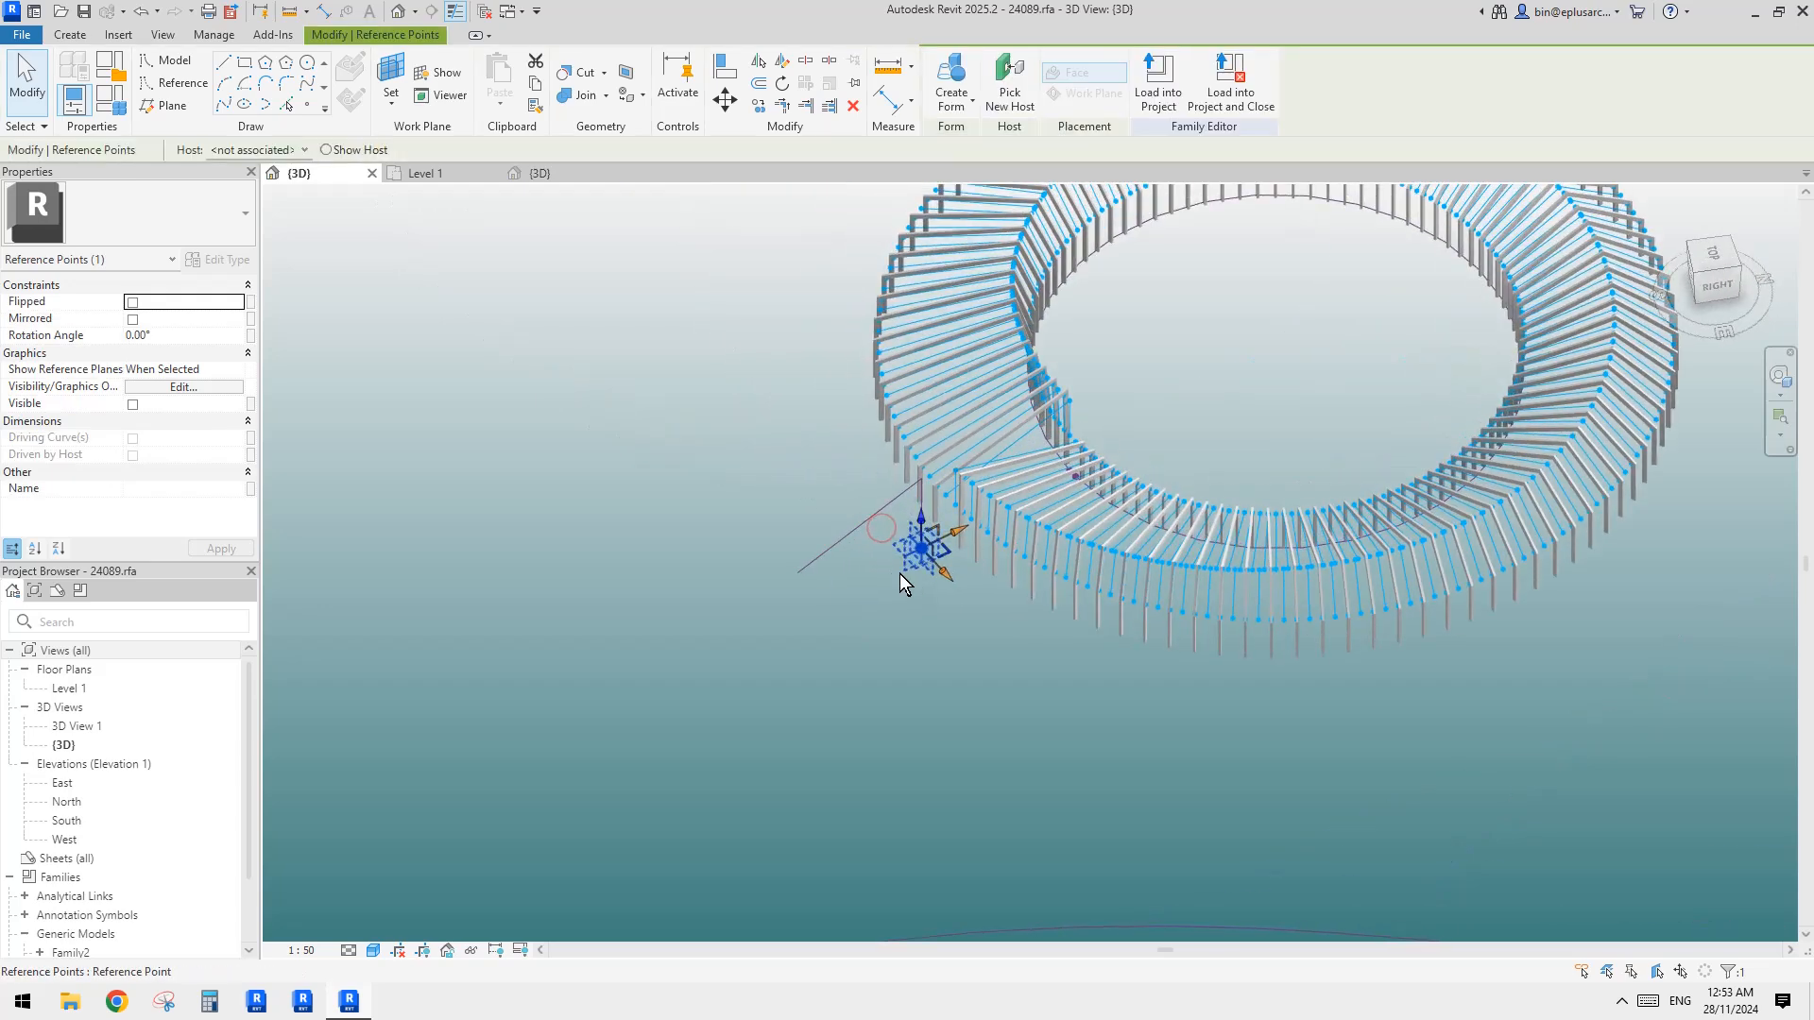
scroll(900, 575, "down", 5)
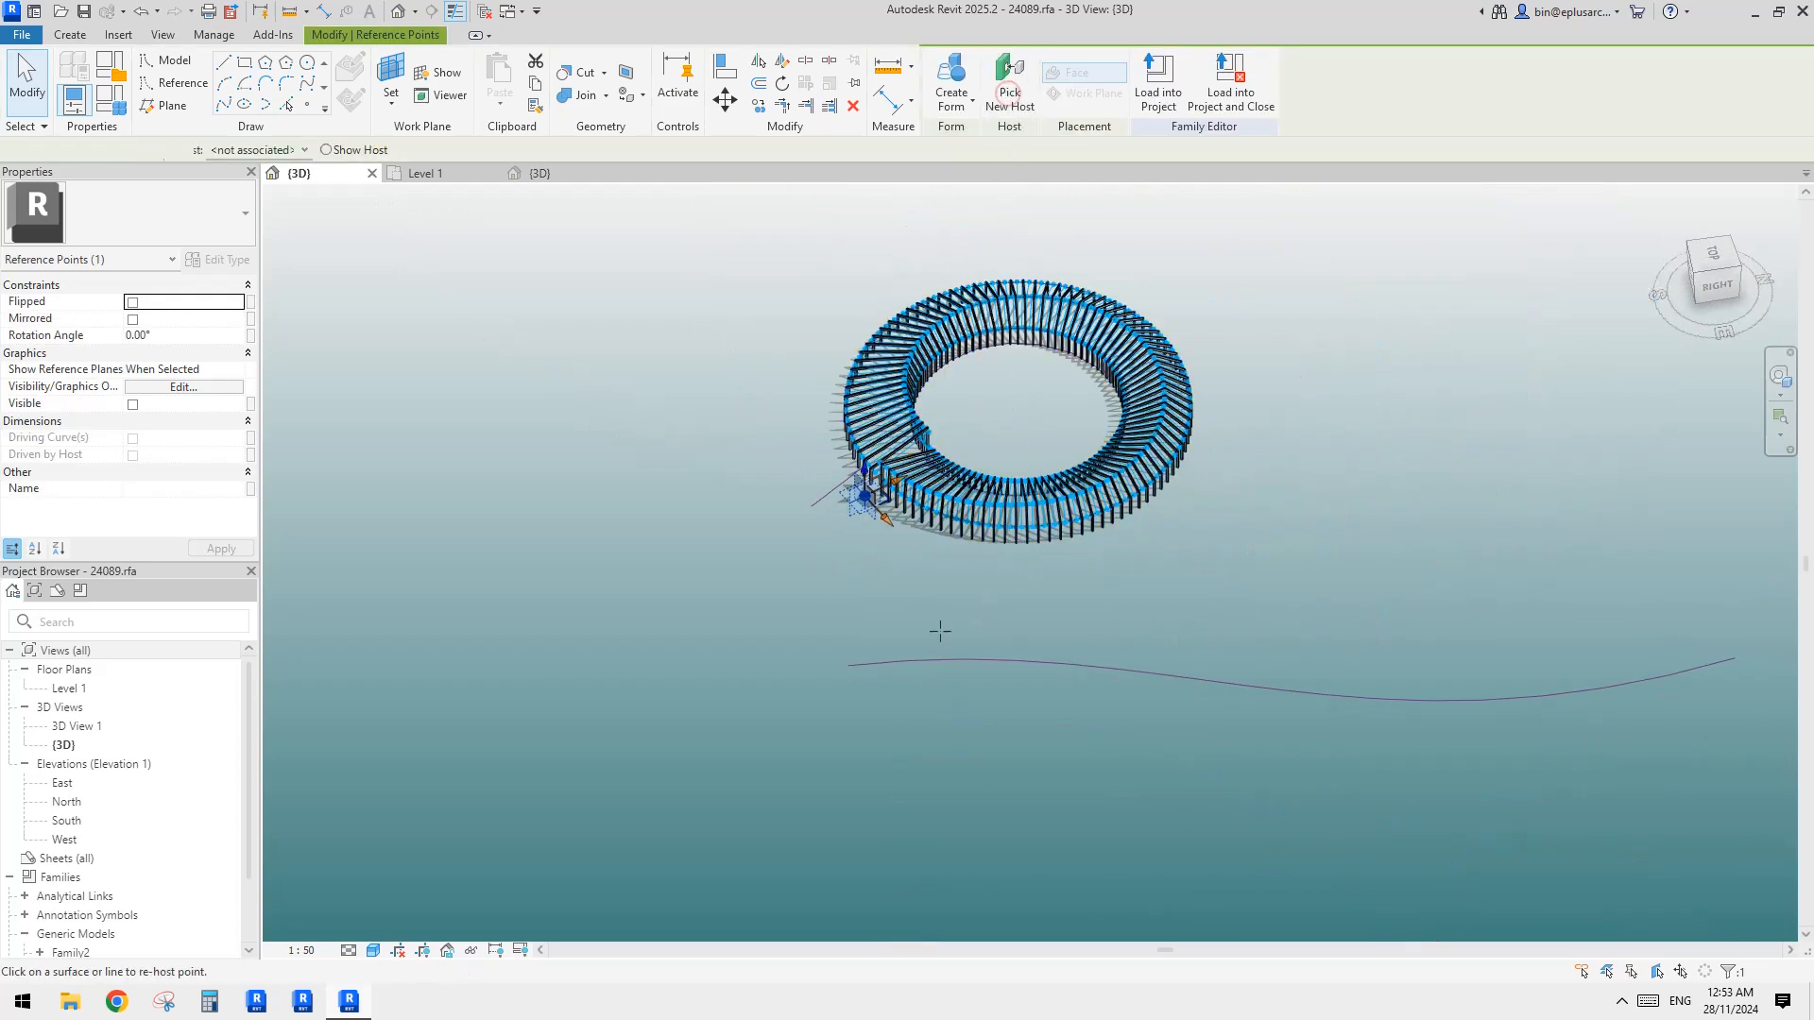
left_click(888, 662)
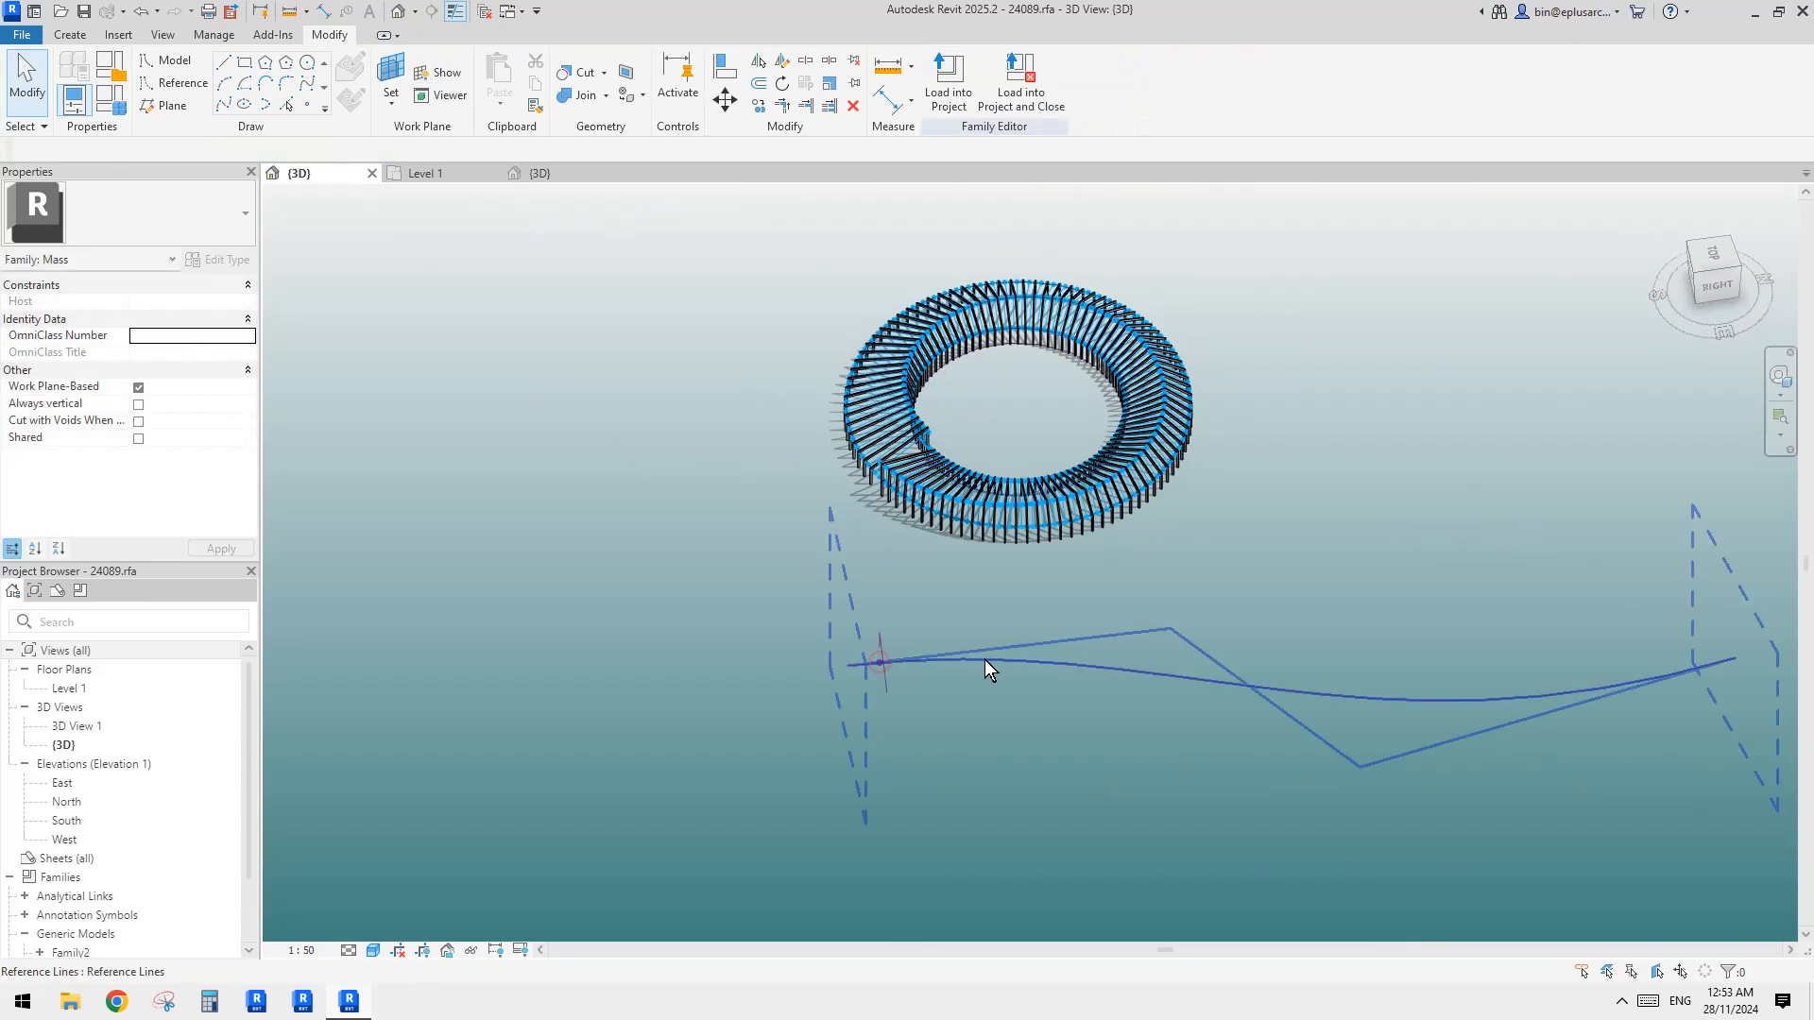
Try to create a form from the single profile and the spline reference line, and undo it
middle_click_drag(984, 660, 857, 564, "shift")
scroll(709, 612, "up", 5)
scroll(809, 607, "down", 1)
scroll(805, 571, "down", 1)
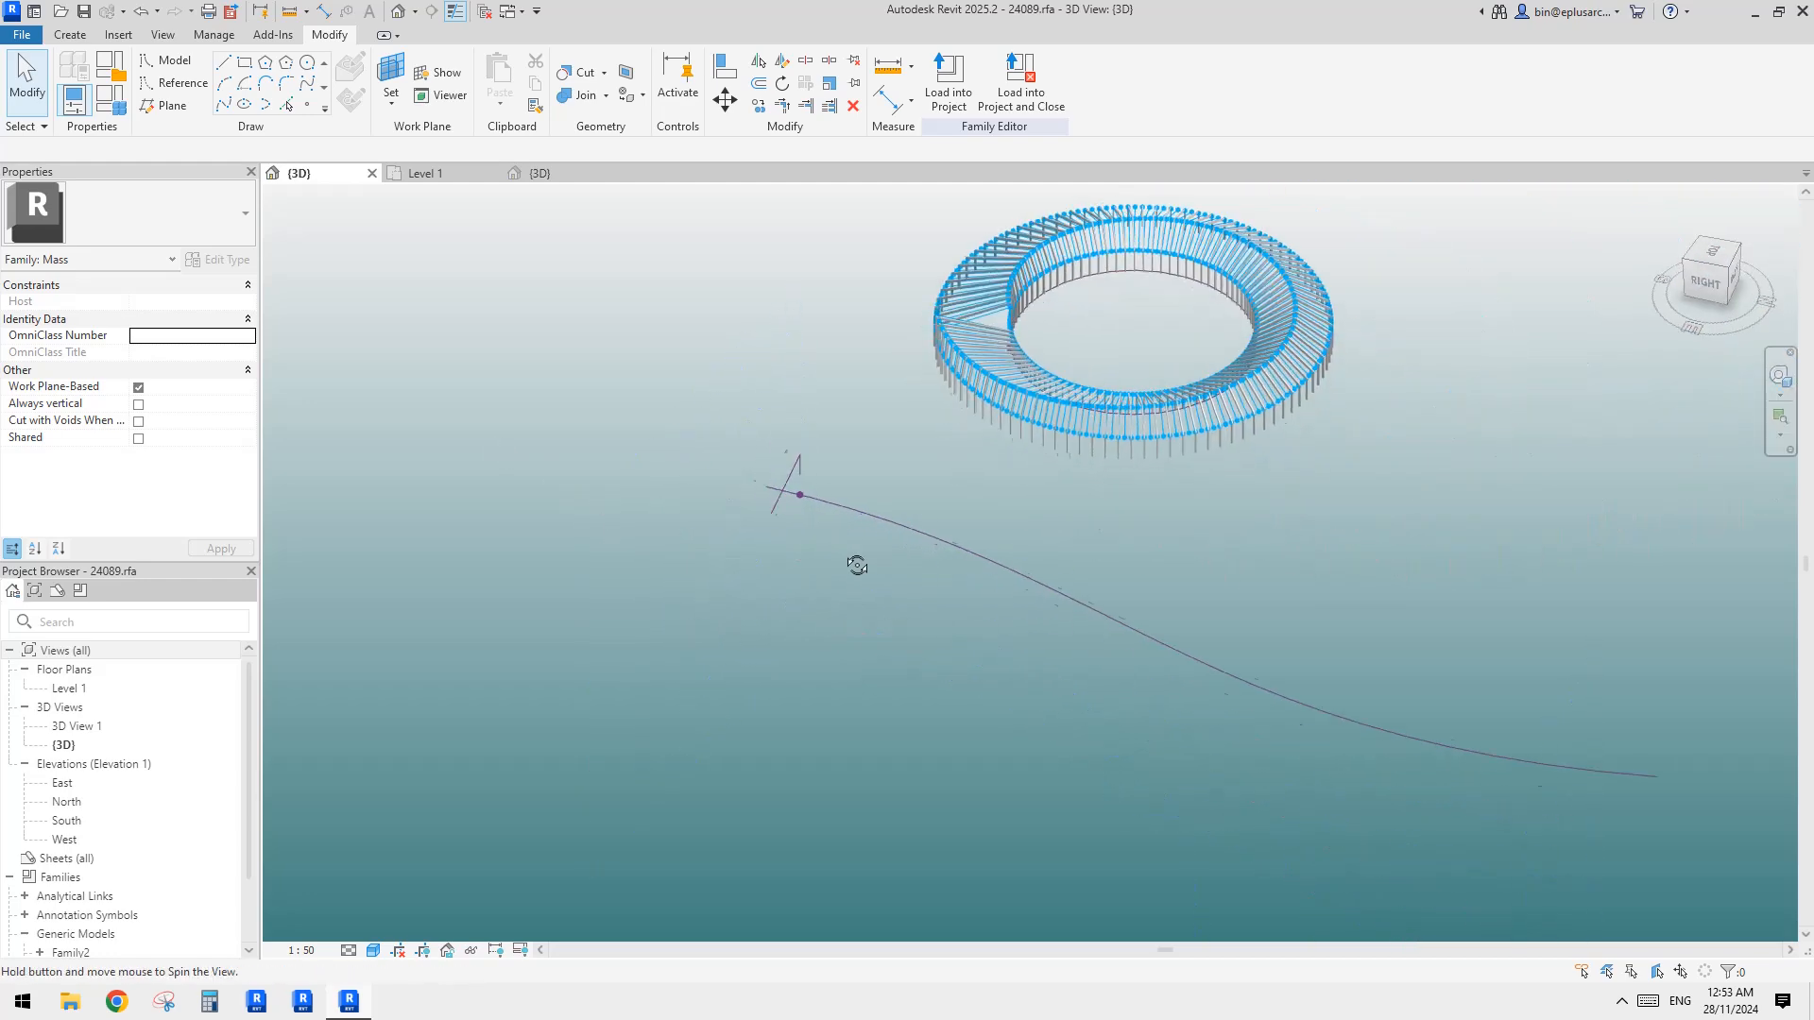
left_click_drag(680, 392, 840, 561)
left_click(918, 532, "ctrl")
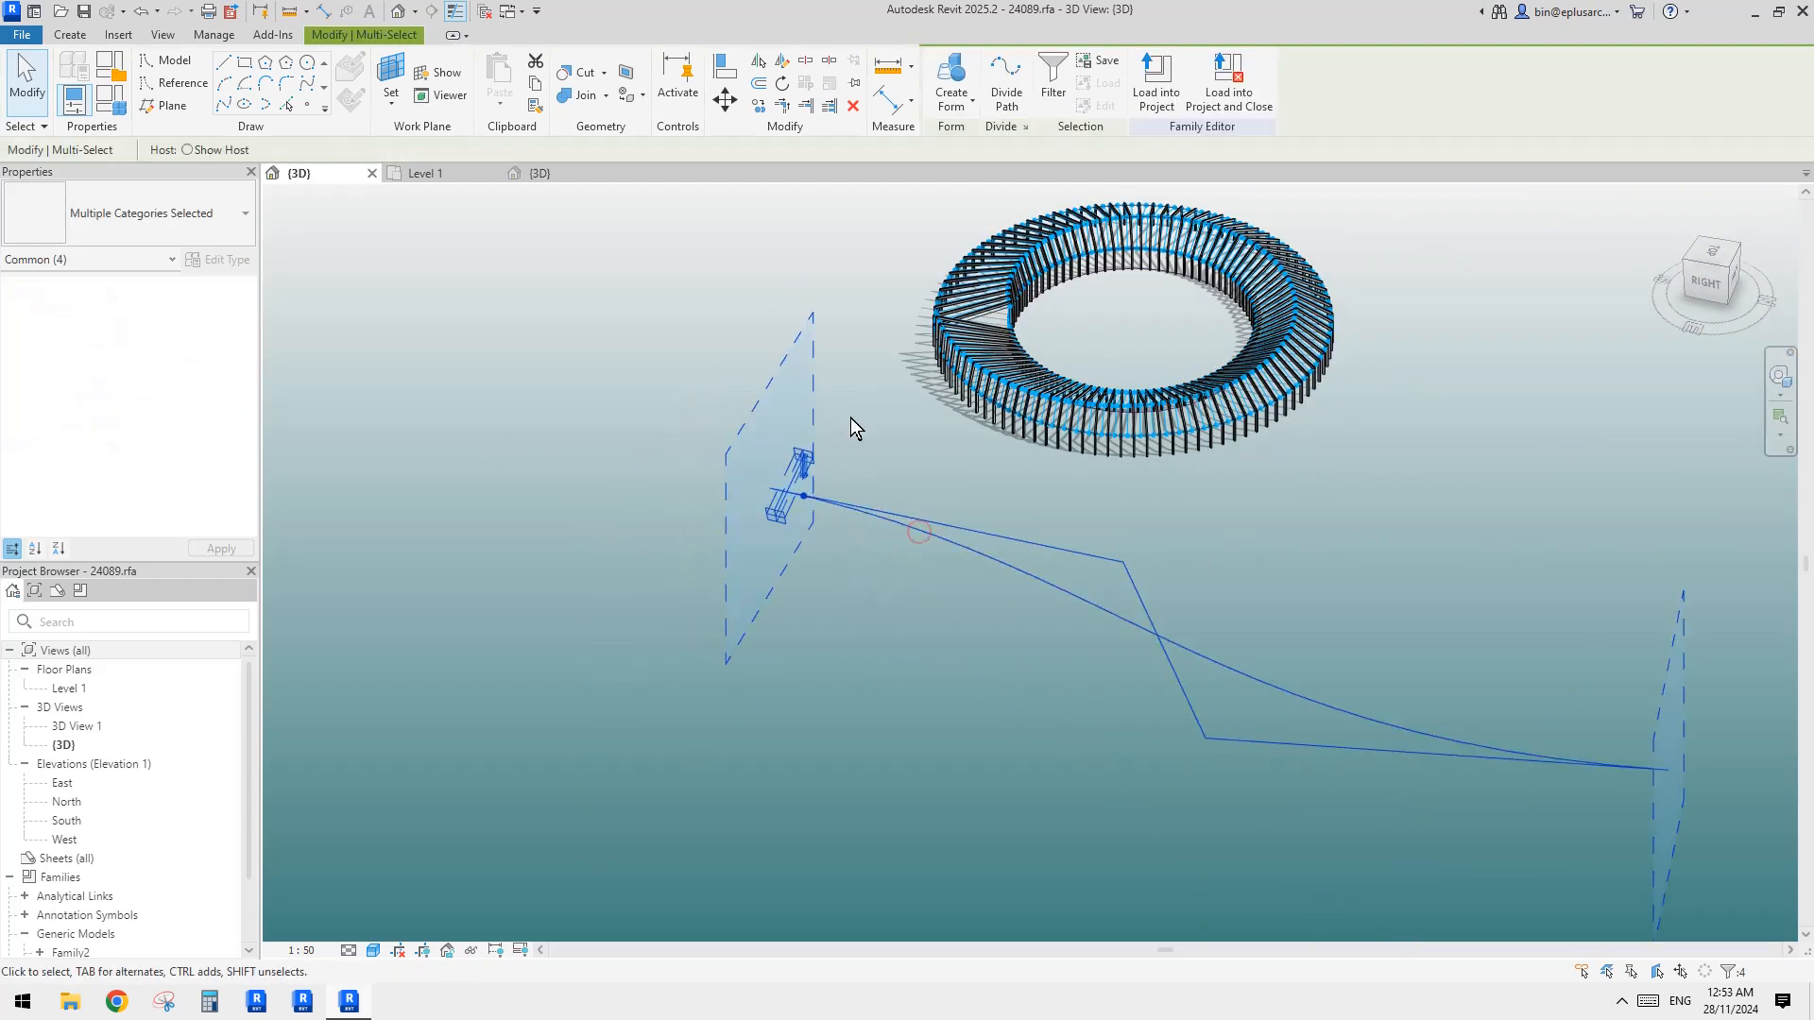
left_click(957, 81)
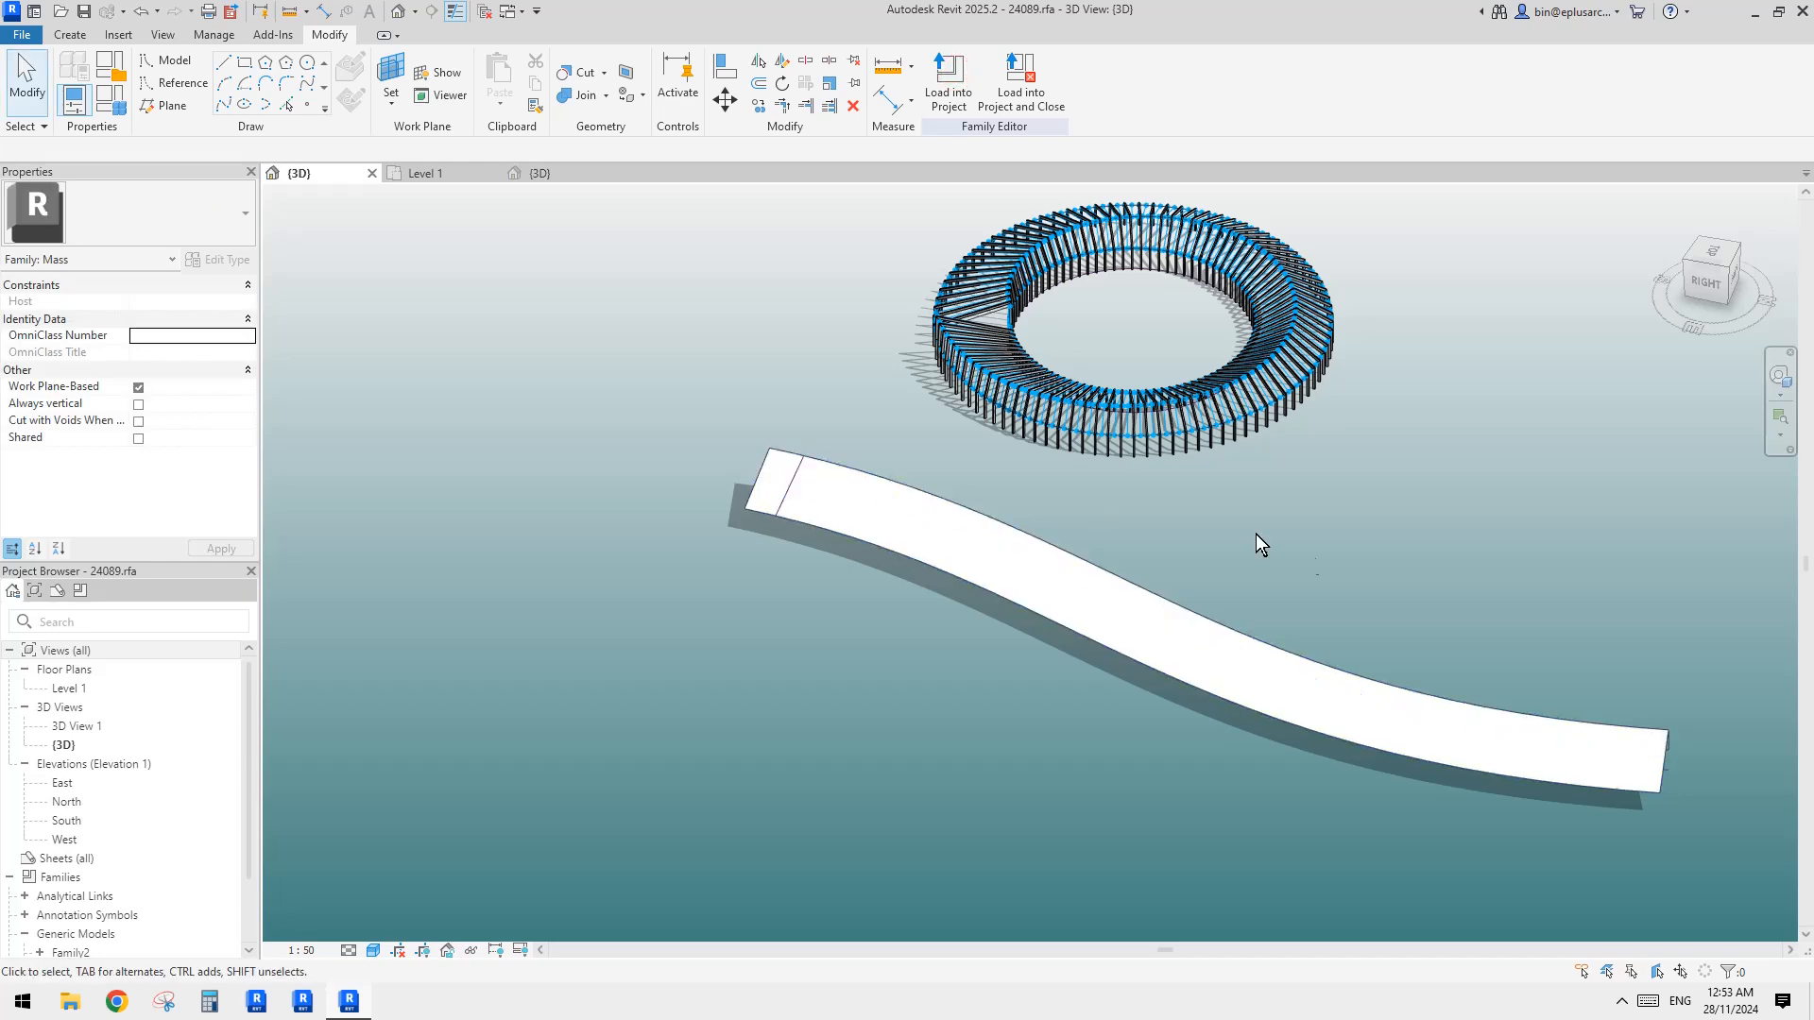
middle_click_drag(1271, 574, 1256, 529, "shift")
left_click(1205, 525)
key("ctrl+z")
scroll(992, 457, "down", 1)
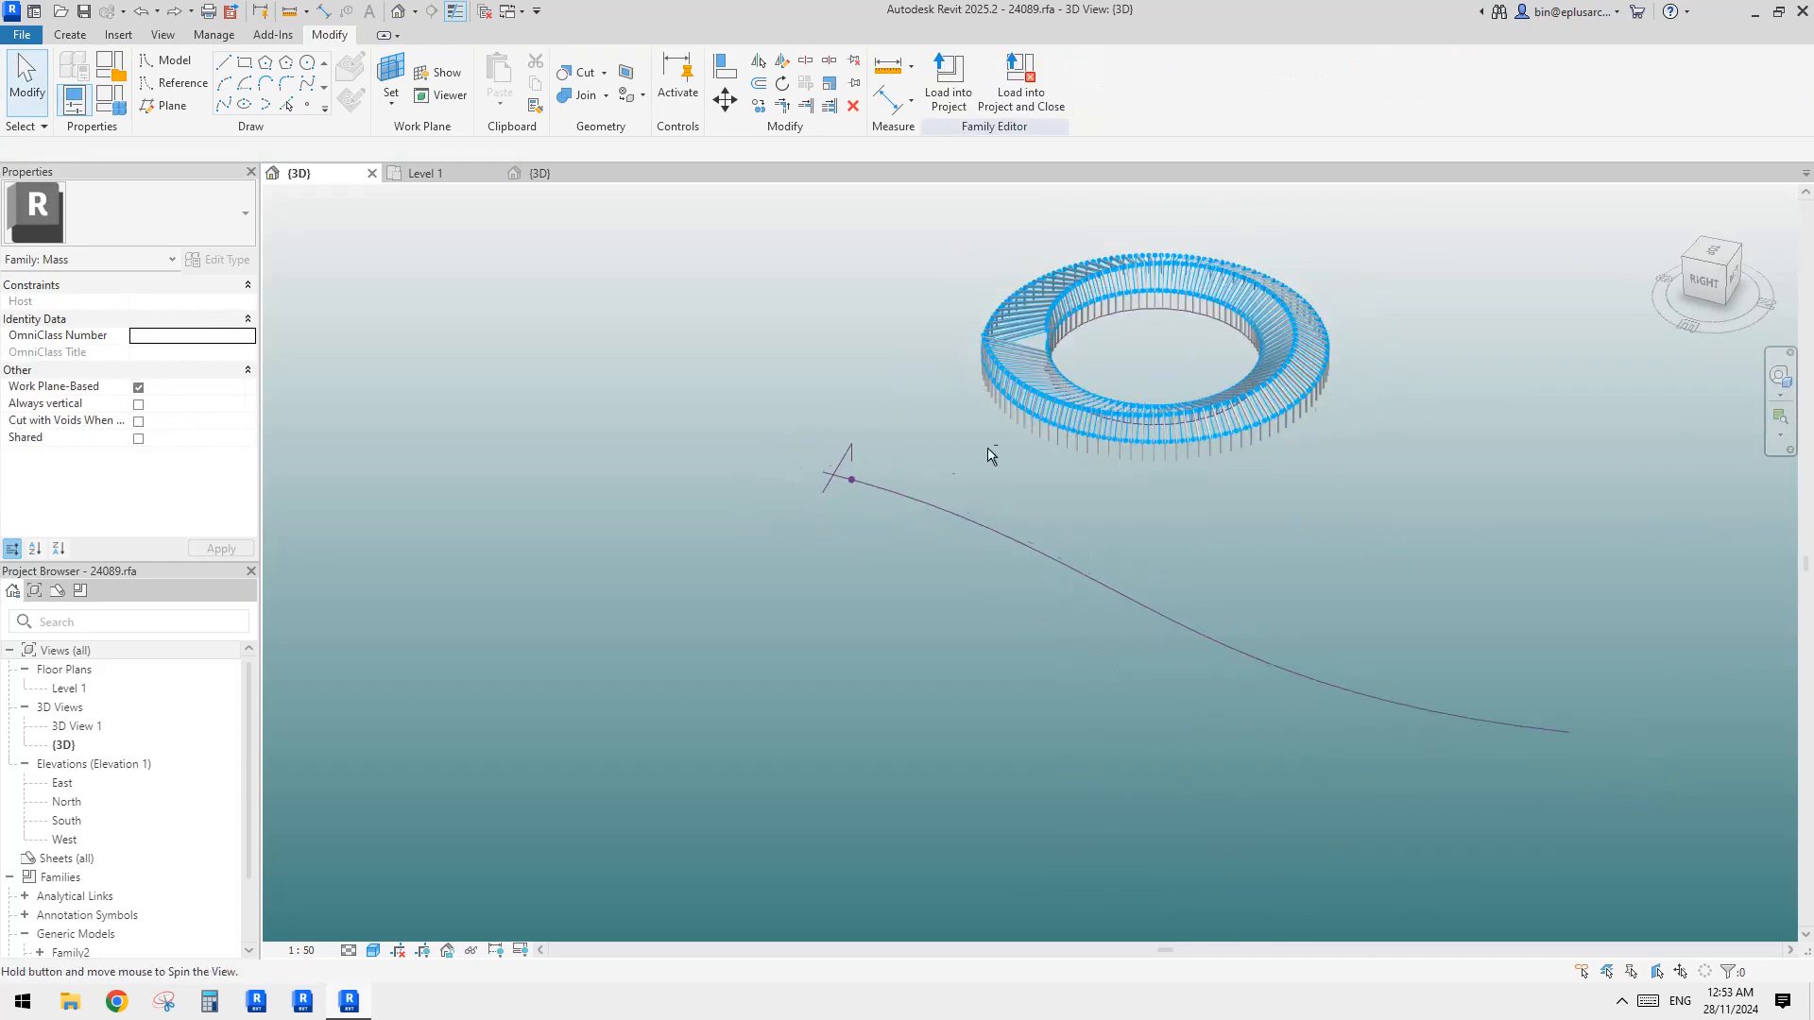
Copy the profile lines and their reference point to a free spot beside the spline, about 52000 away
middle_click_drag(992, 458, 920, 421, "shift")
scroll(918, 421, "up", 4)
left_click_drag(841, 324, 1002, 463)
middle_click_drag(1081, 587, 1046, 462, "shift")
key("o")
left_click(980, 394)
middle_click_drag(1189, 576, 1158, 563)
left_click(1086, 647)
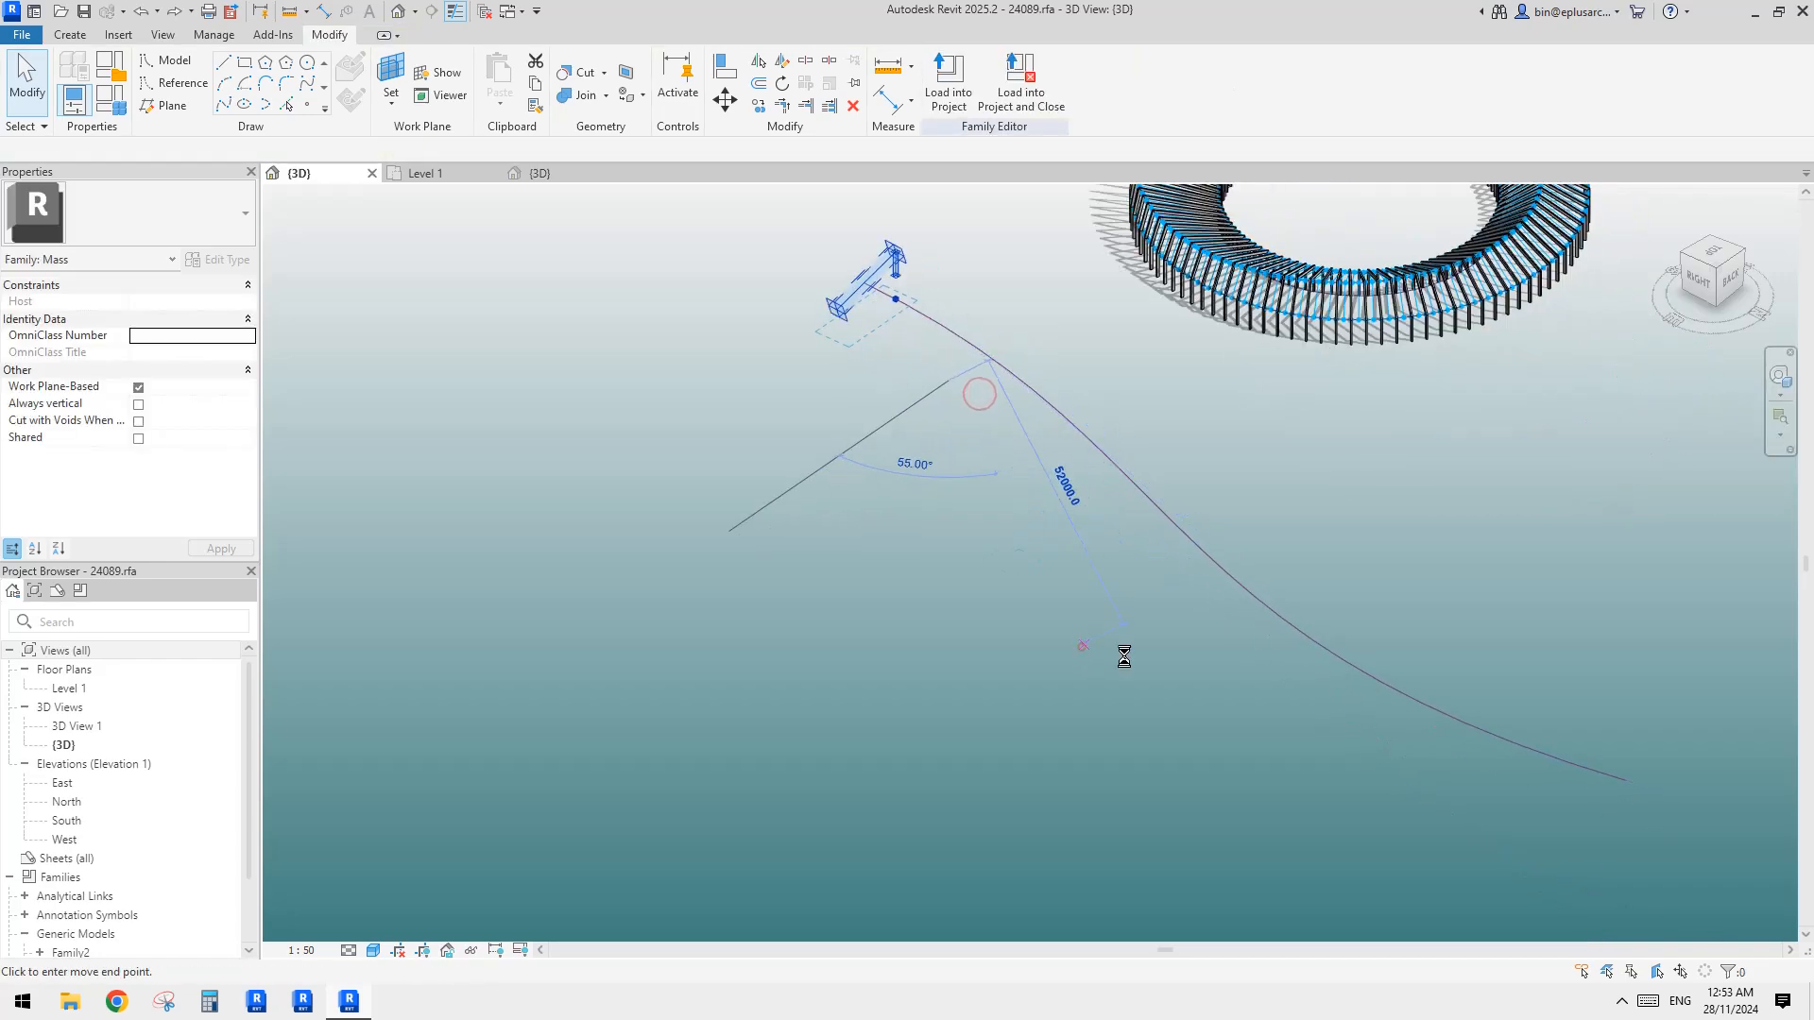
Rehost the second profile's reference point onto the spline near its far end
left_click(1087, 526)
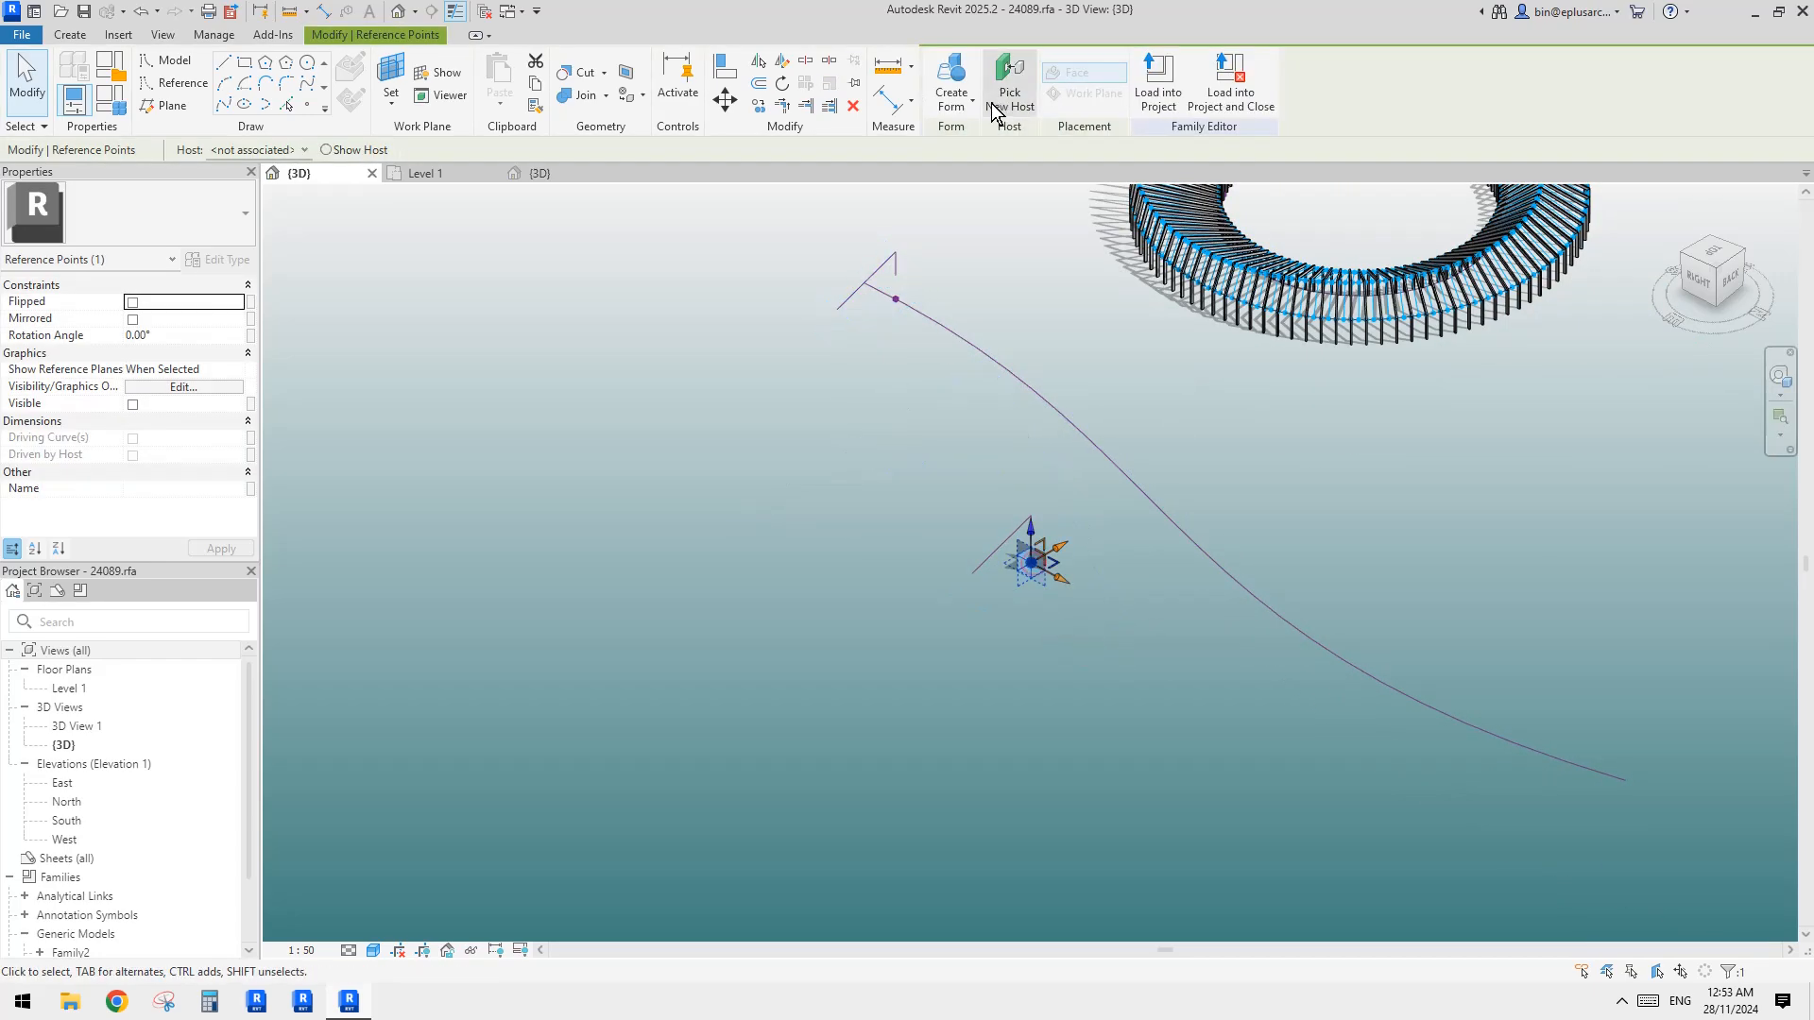
left_click(1008, 85)
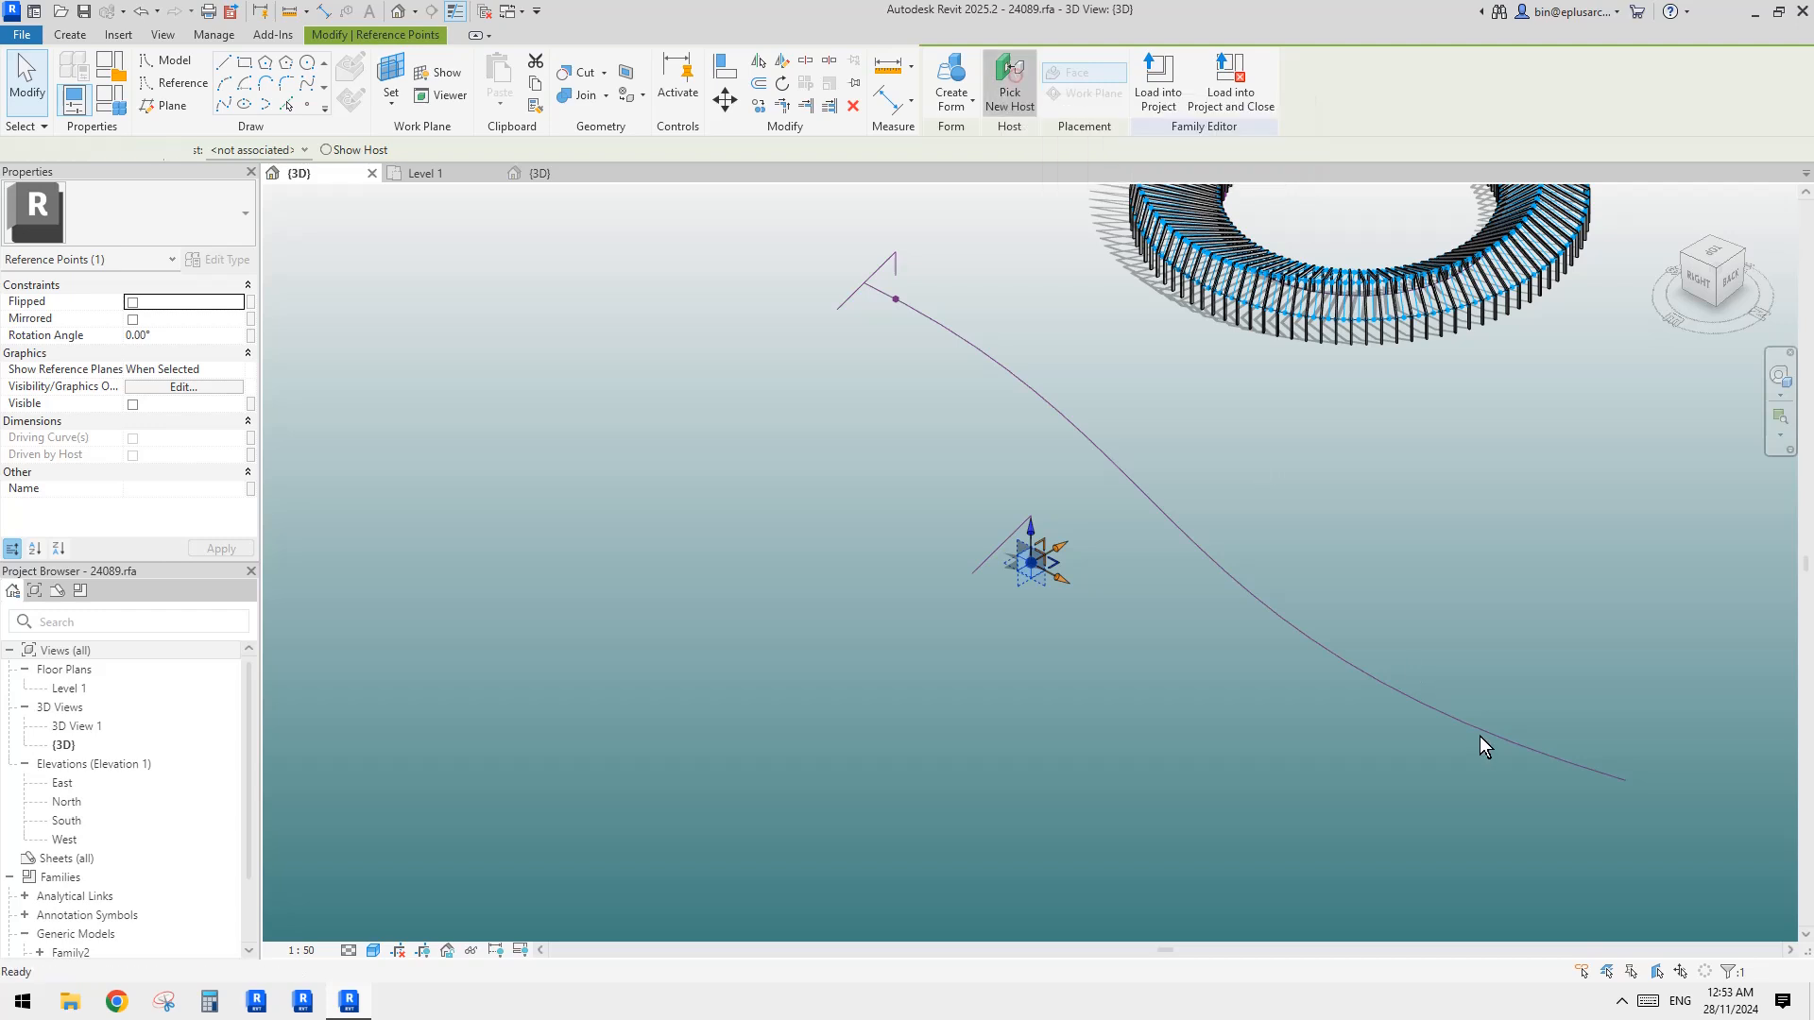
left_click(1587, 767)
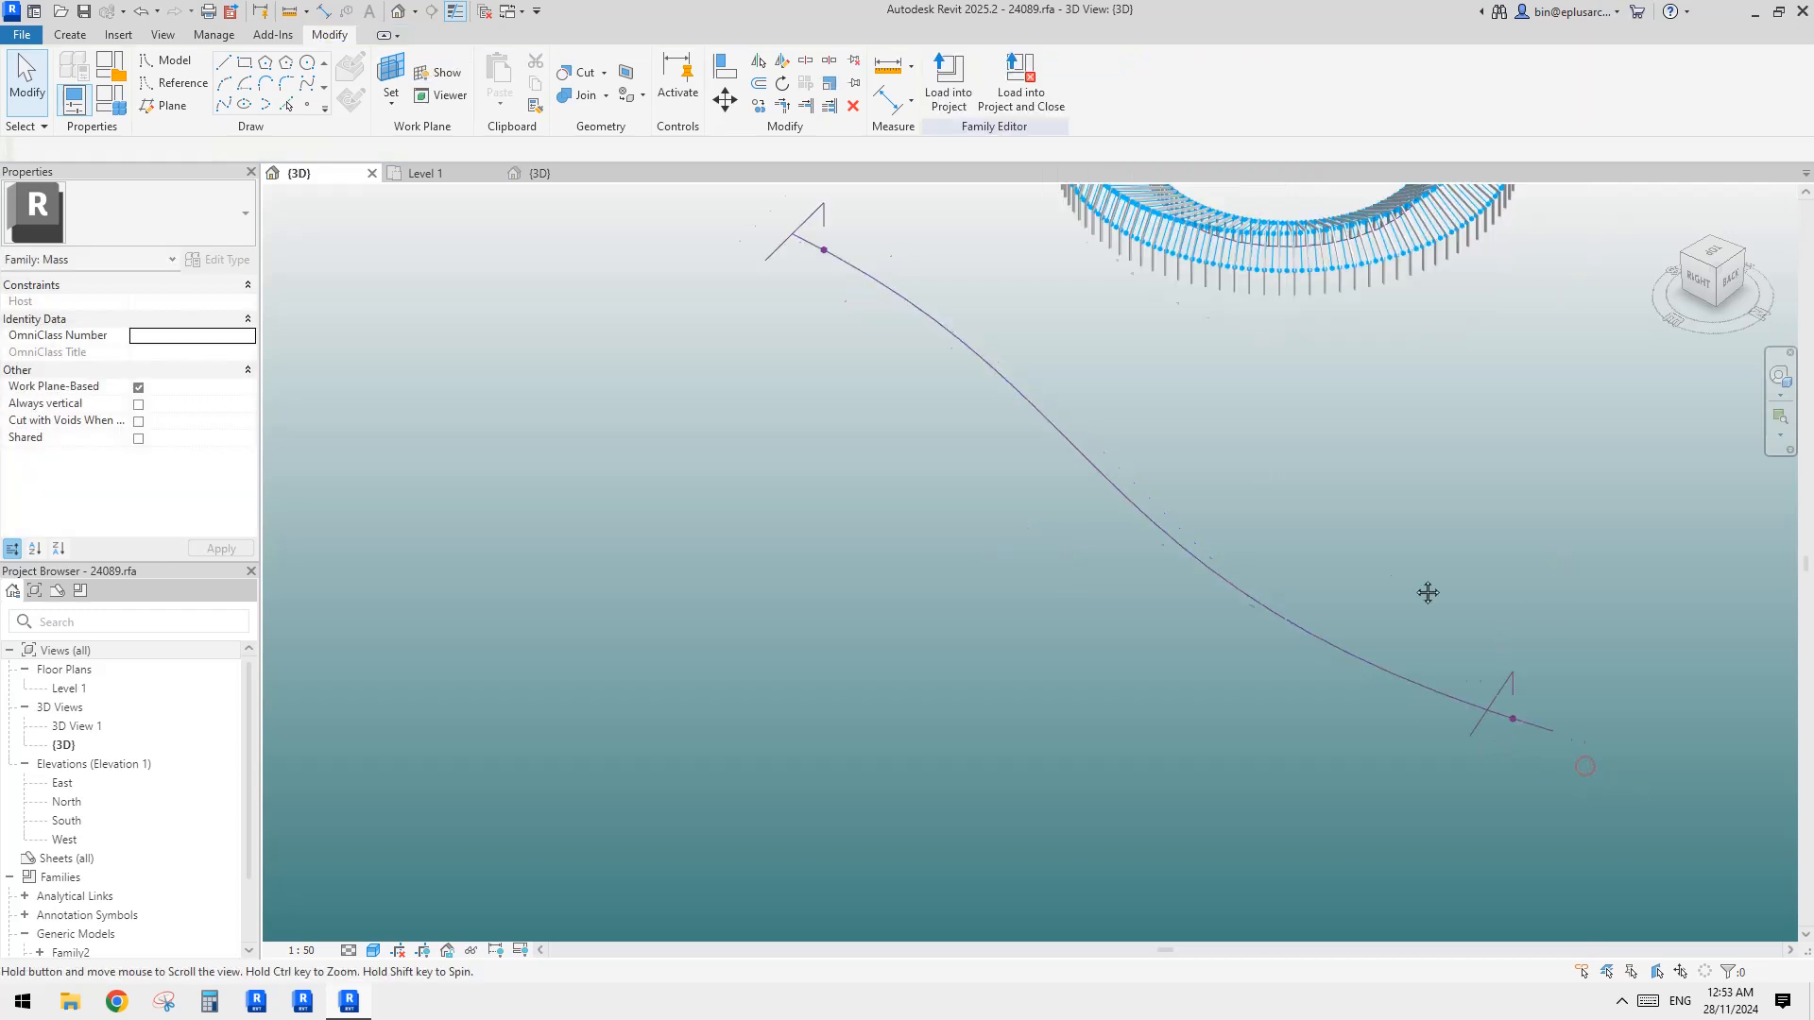
Slide the two hosted reference points along the spline to its opposite ends
middle_click_drag(850, 316, 871, 410)
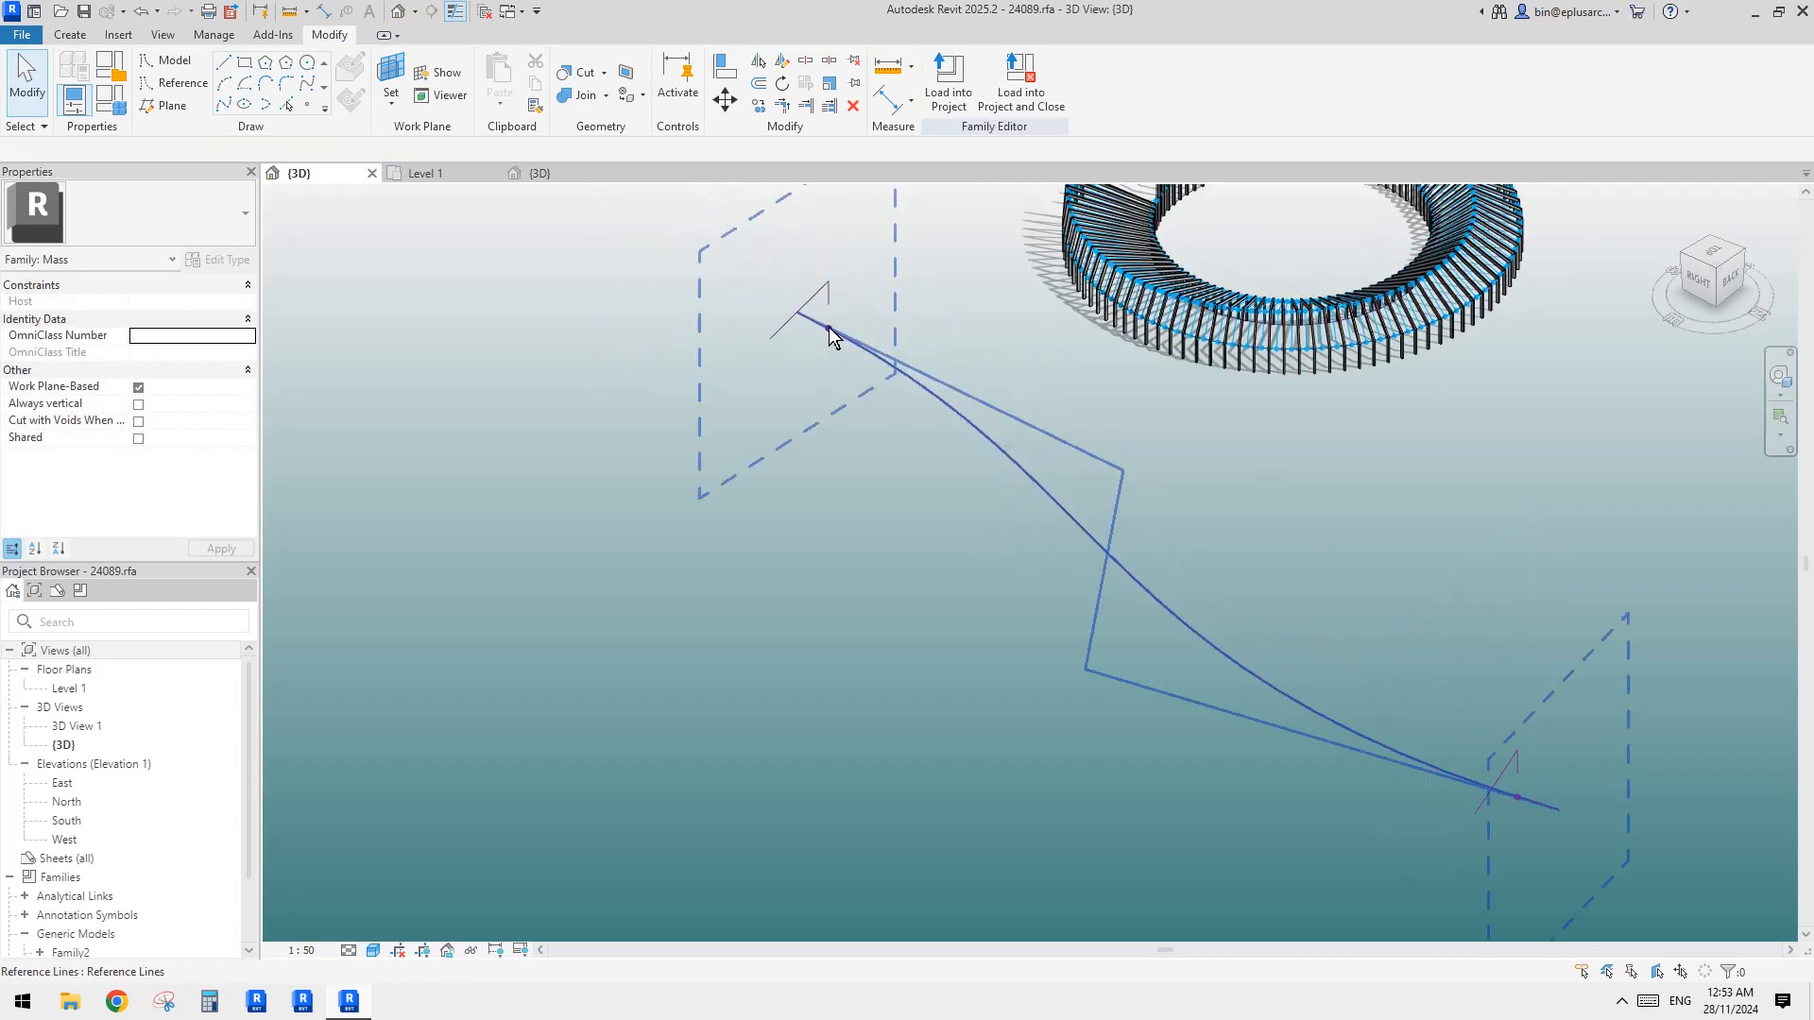
left_click_drag(829, 328, 751, 295)
middle_click_drag(1660, 921, 1398, 714)
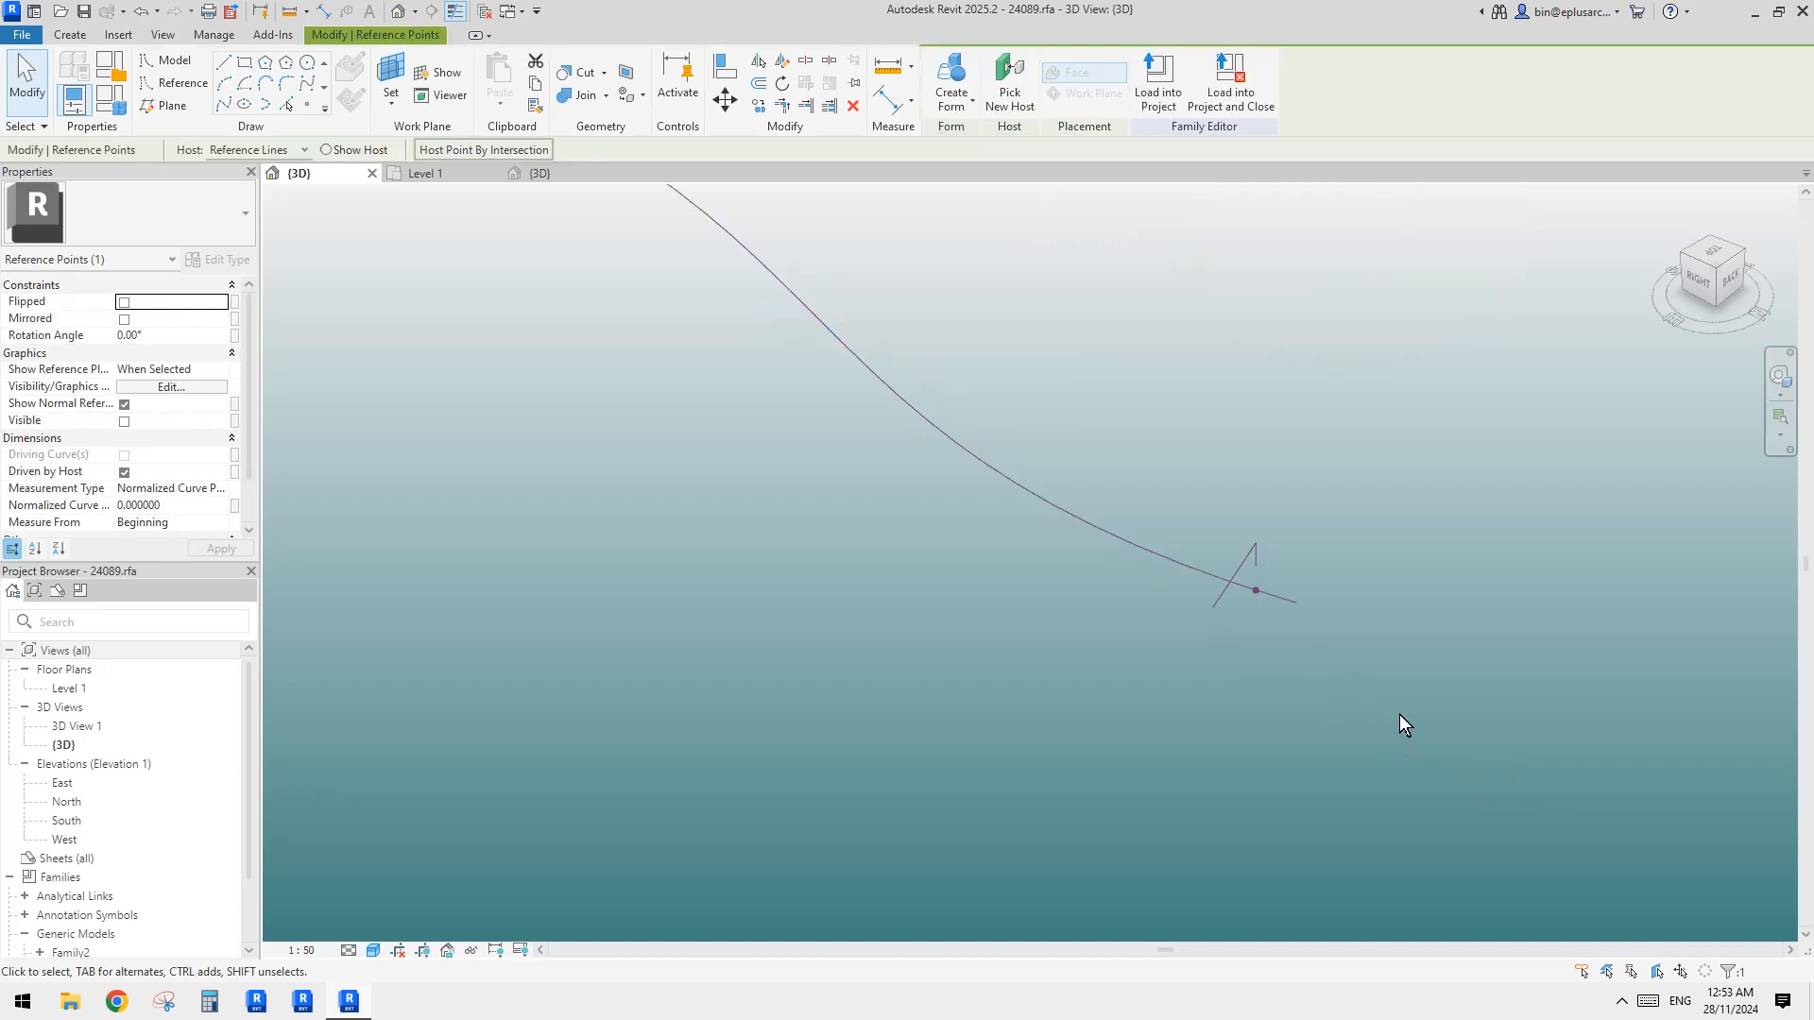
left_click(1255, 587)
Reshape the profile at the spline's far end by pulling its reference line ends outwards into a wider, longer V
middle_click_drag(1320, 615, 1300, 574, "shift")
left_click(1300, 575)
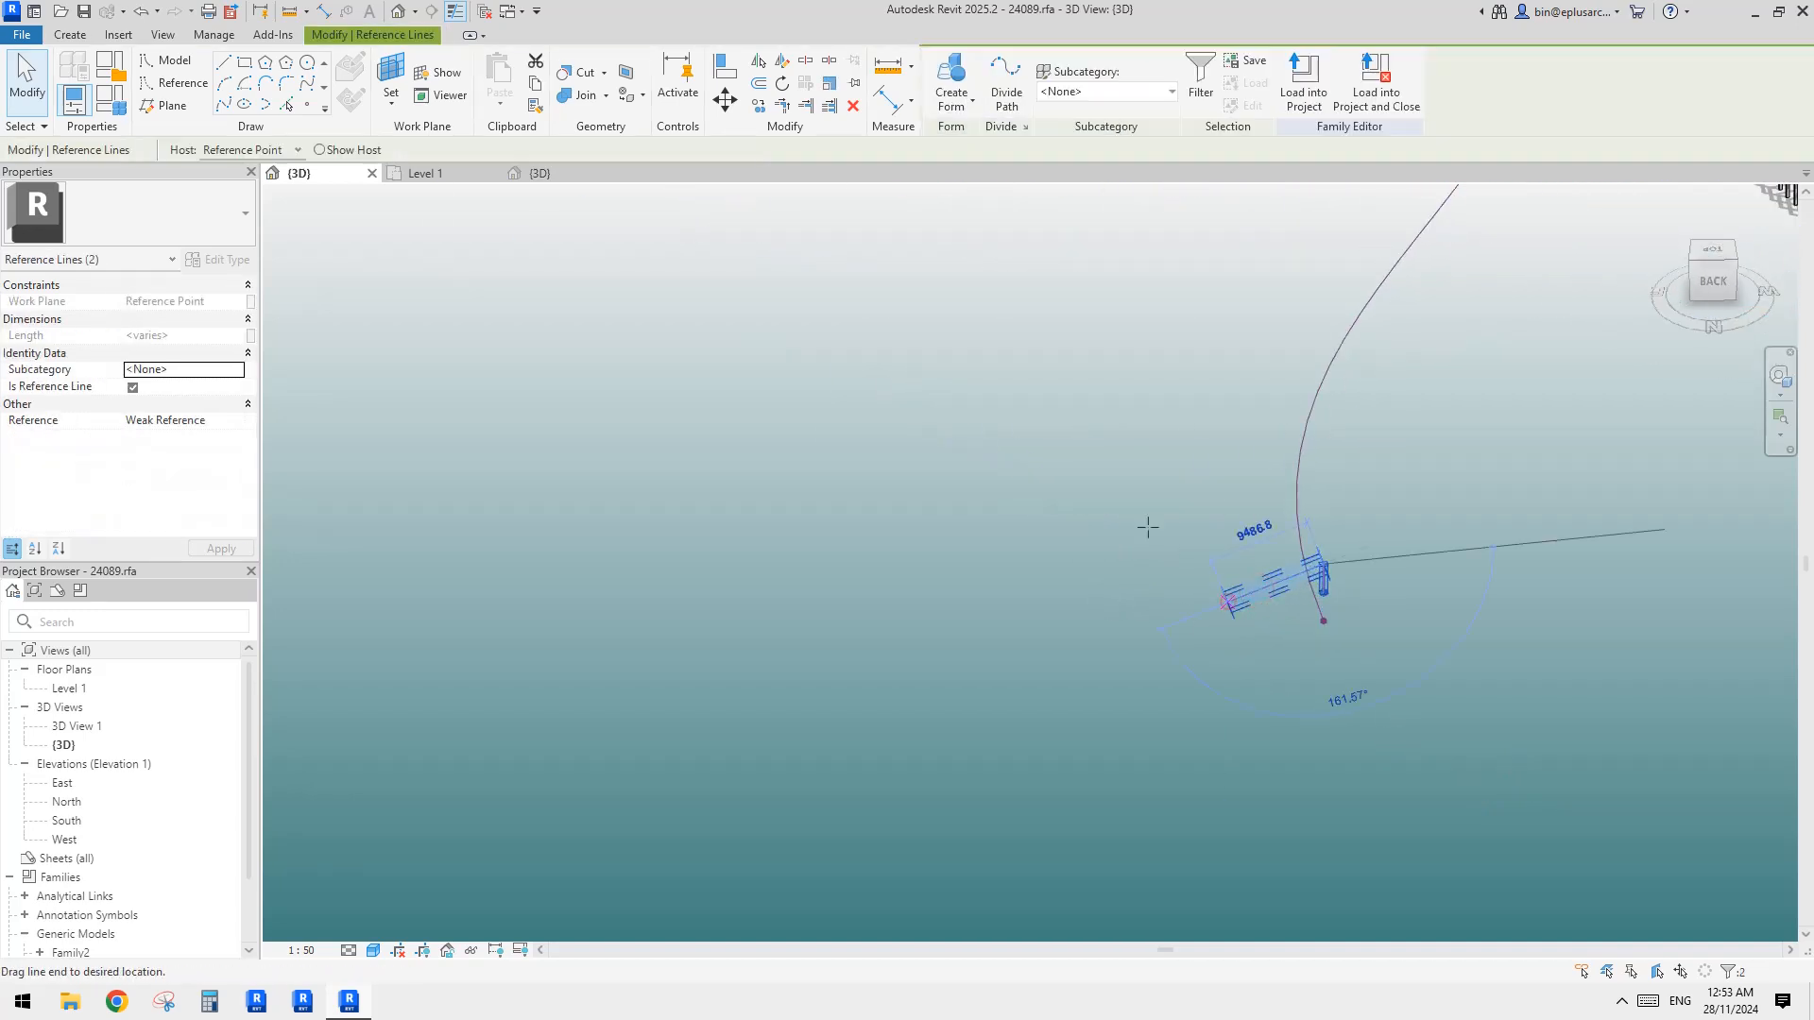
left_click_drag(1306, 594, 1327, 605)
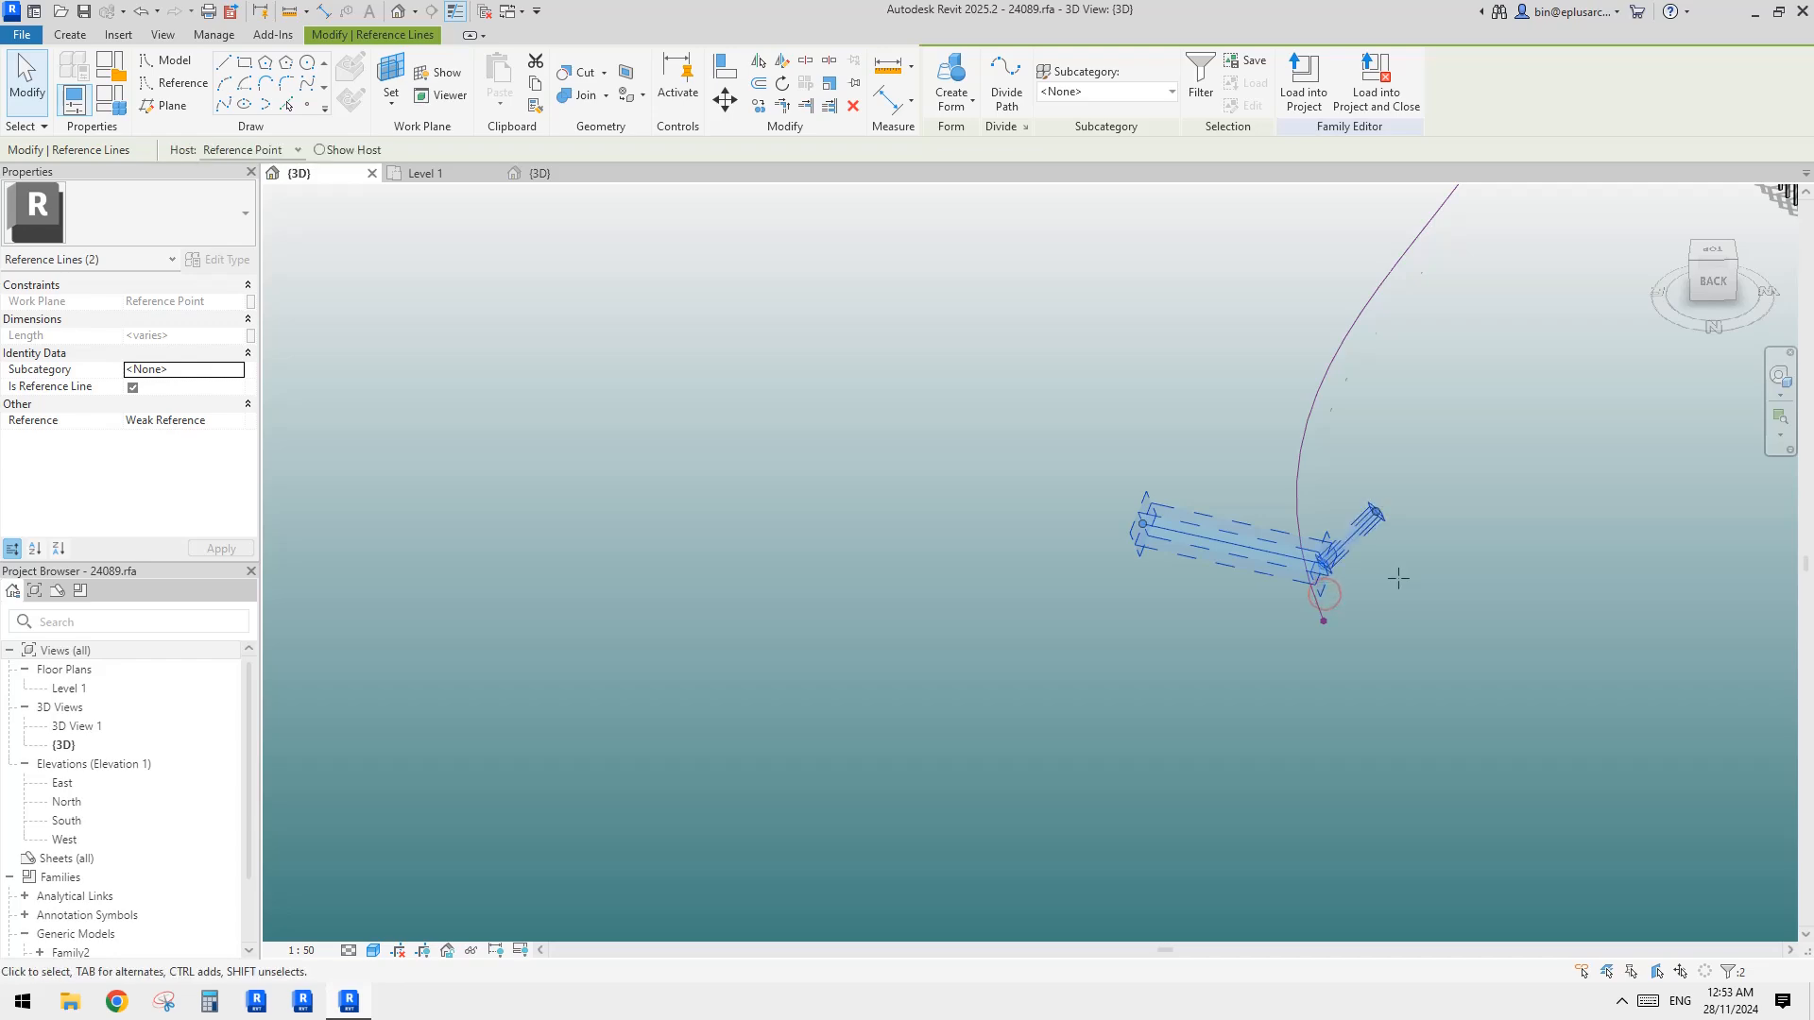
Reshape the profile at the spline's start by pulling its short and long reference line ends outwards
scroll(1399, 578, "down", 2)
middle_click_drag(1402, 529, 1268, 718)
scroll(1268, 718, "down", 1)
scroll(1357, 383, "up", 1)
key("Tab")
left_click(1344, 430)
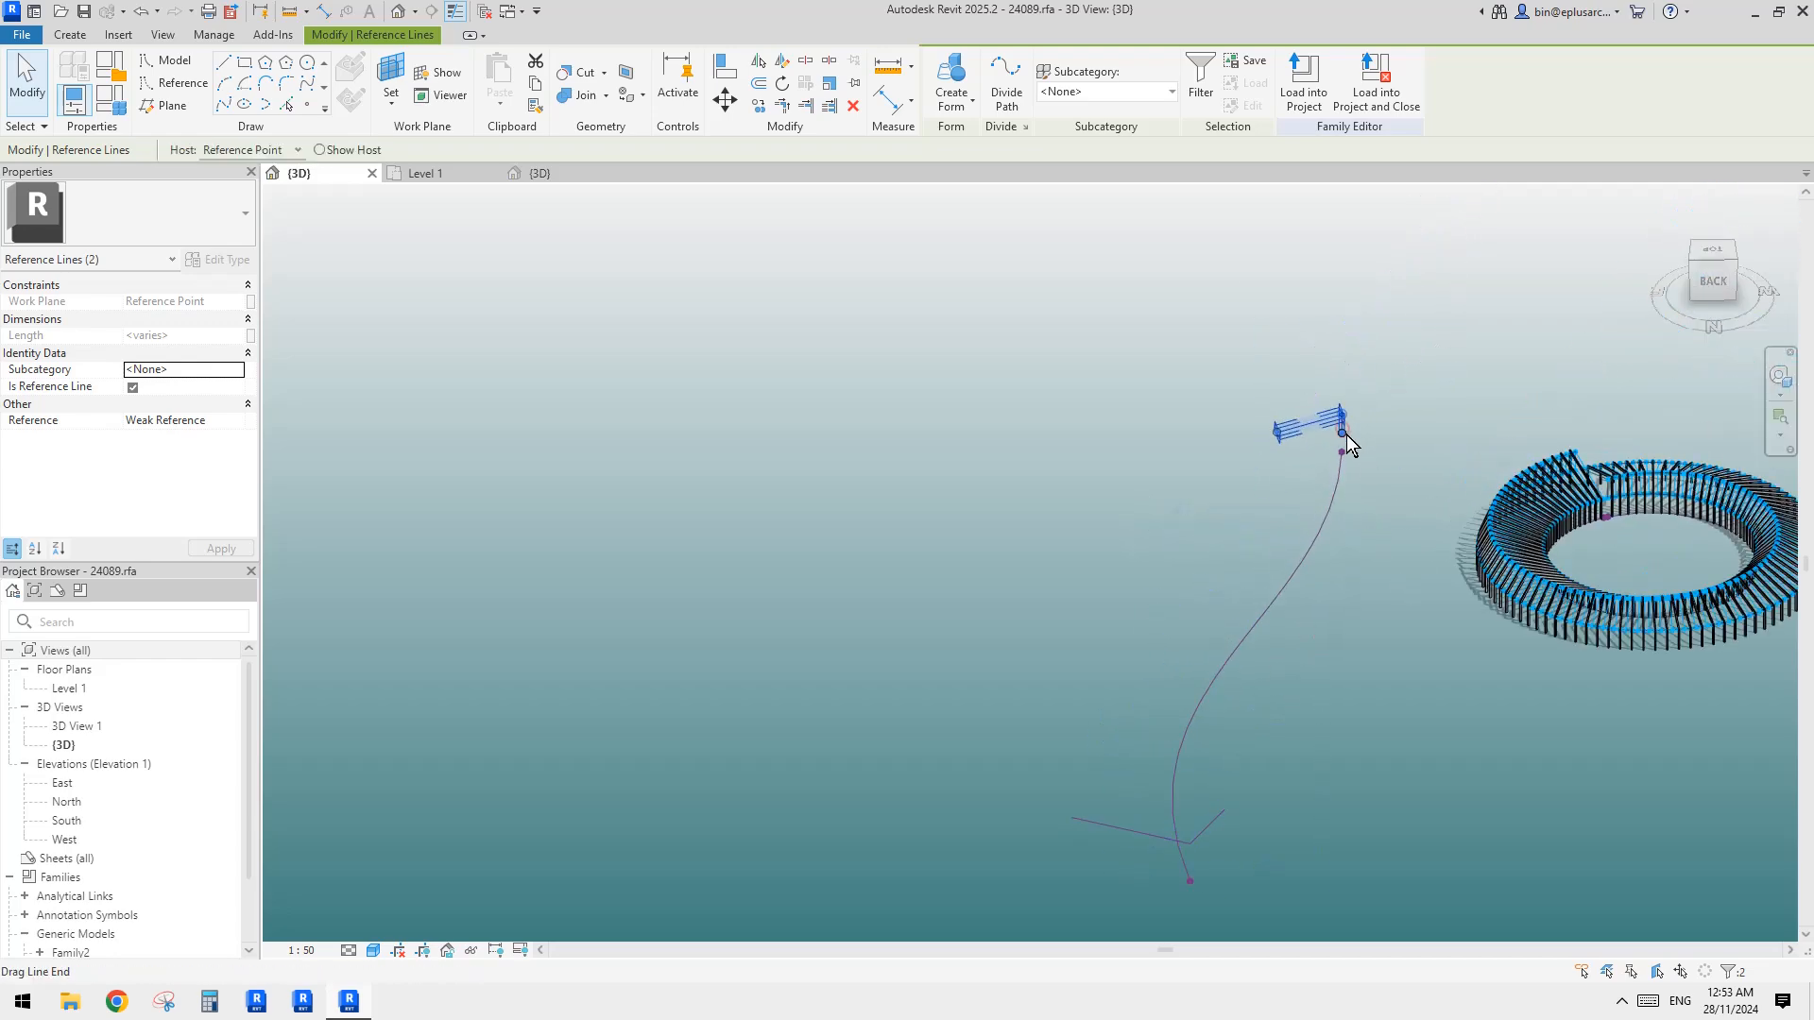
left_click_drag(1347, 435, 1400, 433)
left_click_drag(1275, 432, 1172, 462)
Create a form from the two end profiles and the spline reference line
middle_click_drag(1290, 537, 1385, 431)
key("Escape")
left_click(1304, 326)
scroll(1312, 448, "down", 1)
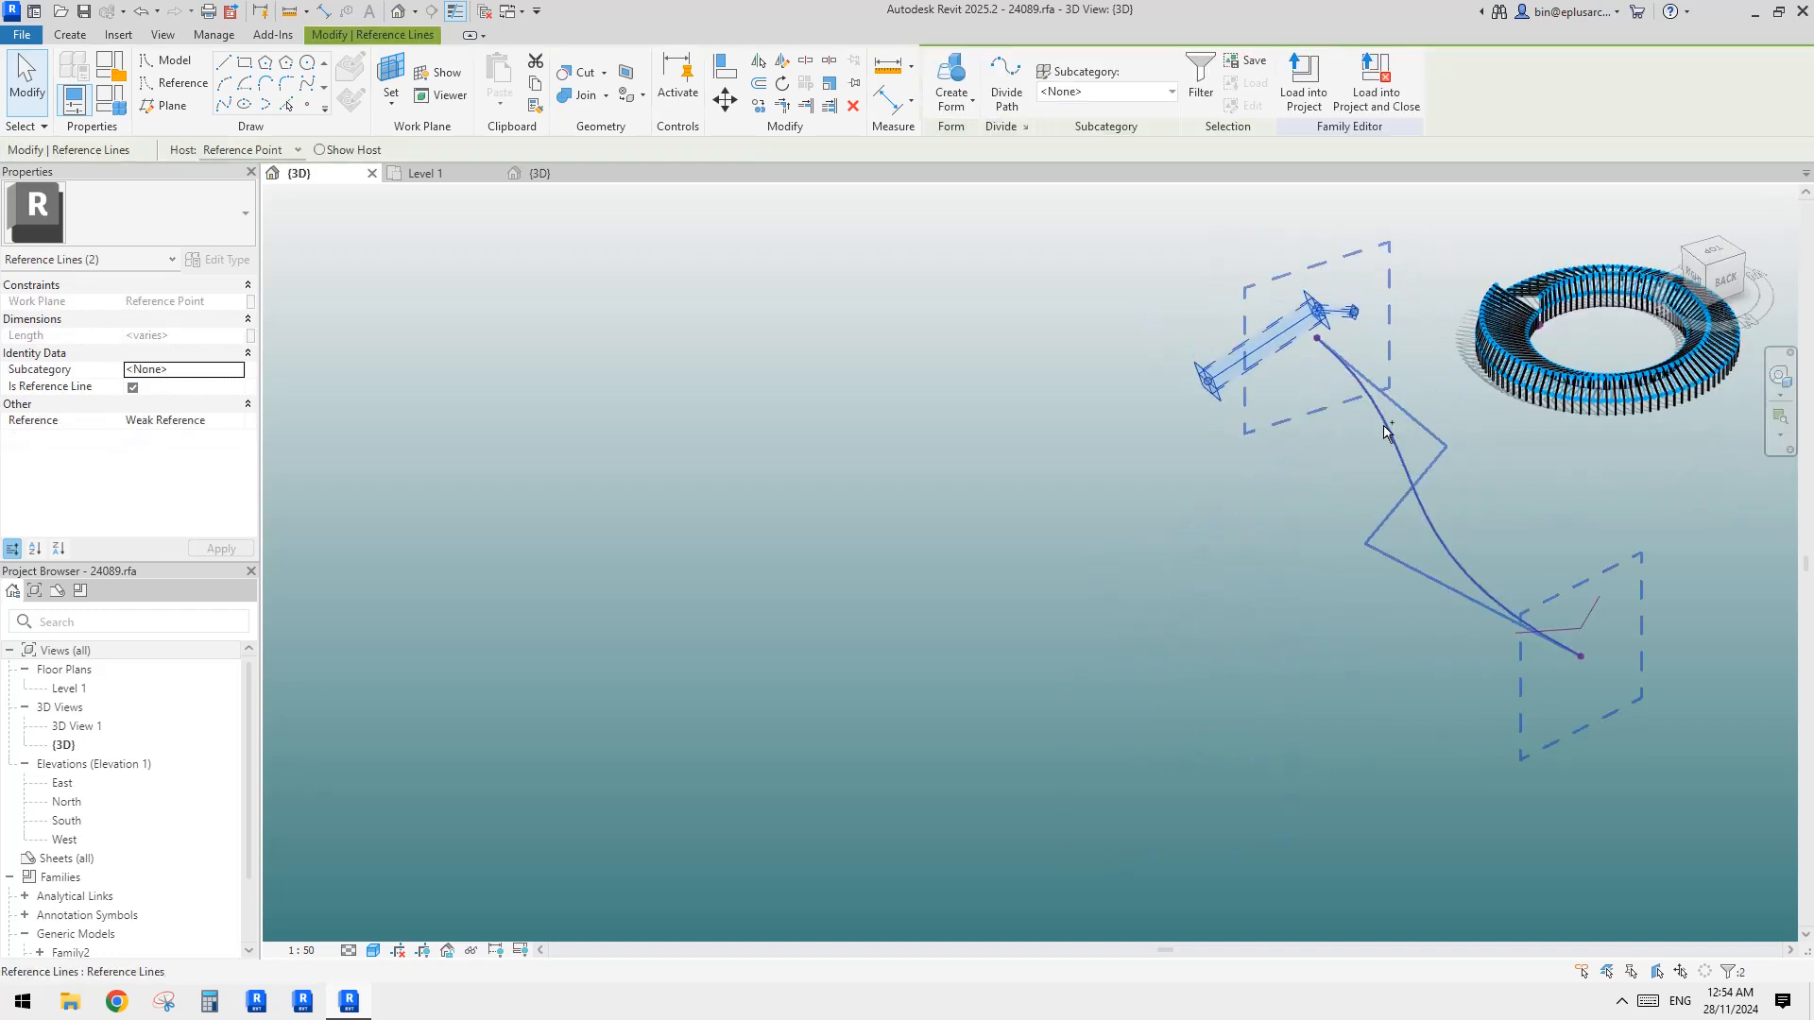
left_click(1383, 427, "ctrl")
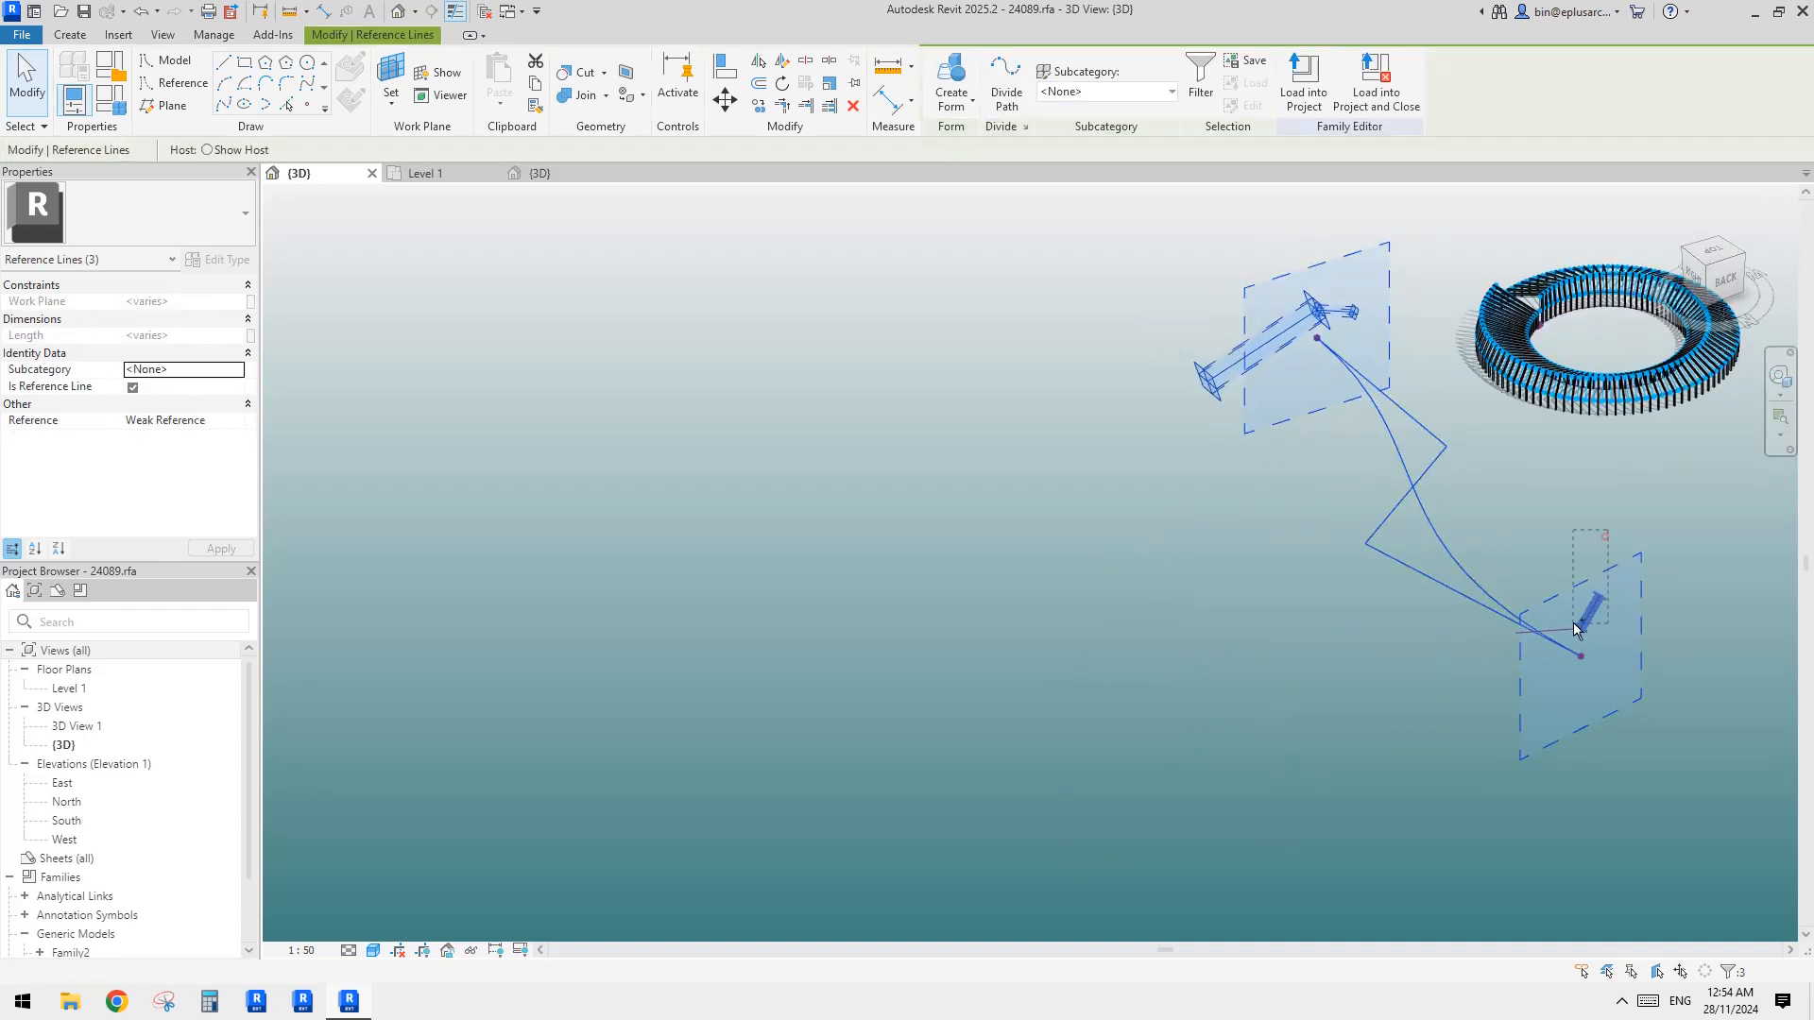
left_click(1566, 627, "ctrl")
middle_click_drag(1433, 405, 1250, 438)
scroll(1241, 492, "up", 1)
middle_click_drag(1252, 547, 1267, 580)
left_click(954, 77)
Divide both faces of the new spline form into UV grids
middle_click_drag(1413, 329, 1160, 481, "shift")
scroll(1151, 383, "up", 2)
left_click(1083, 360)
scroll(1160, 482, "down", 2)
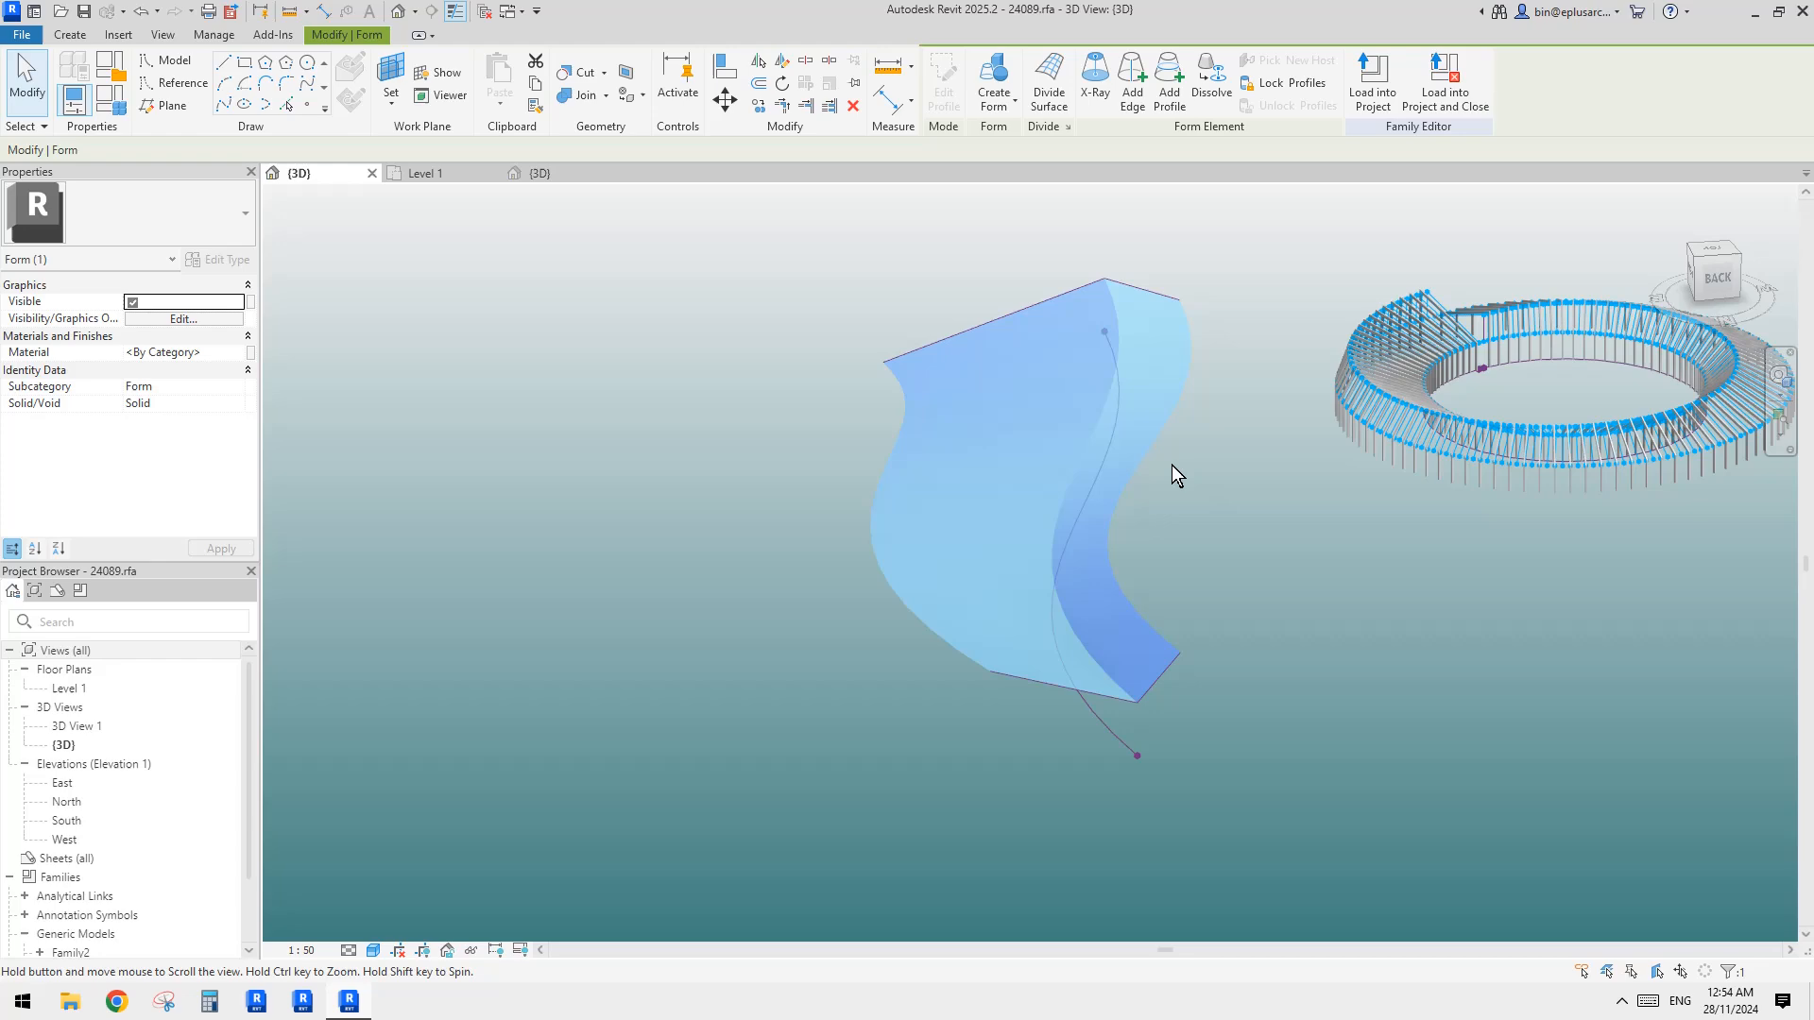
left_click(1049, 85)
Turn off the V grid on both divided surfaces of the spline form
left_click(1001, 424)
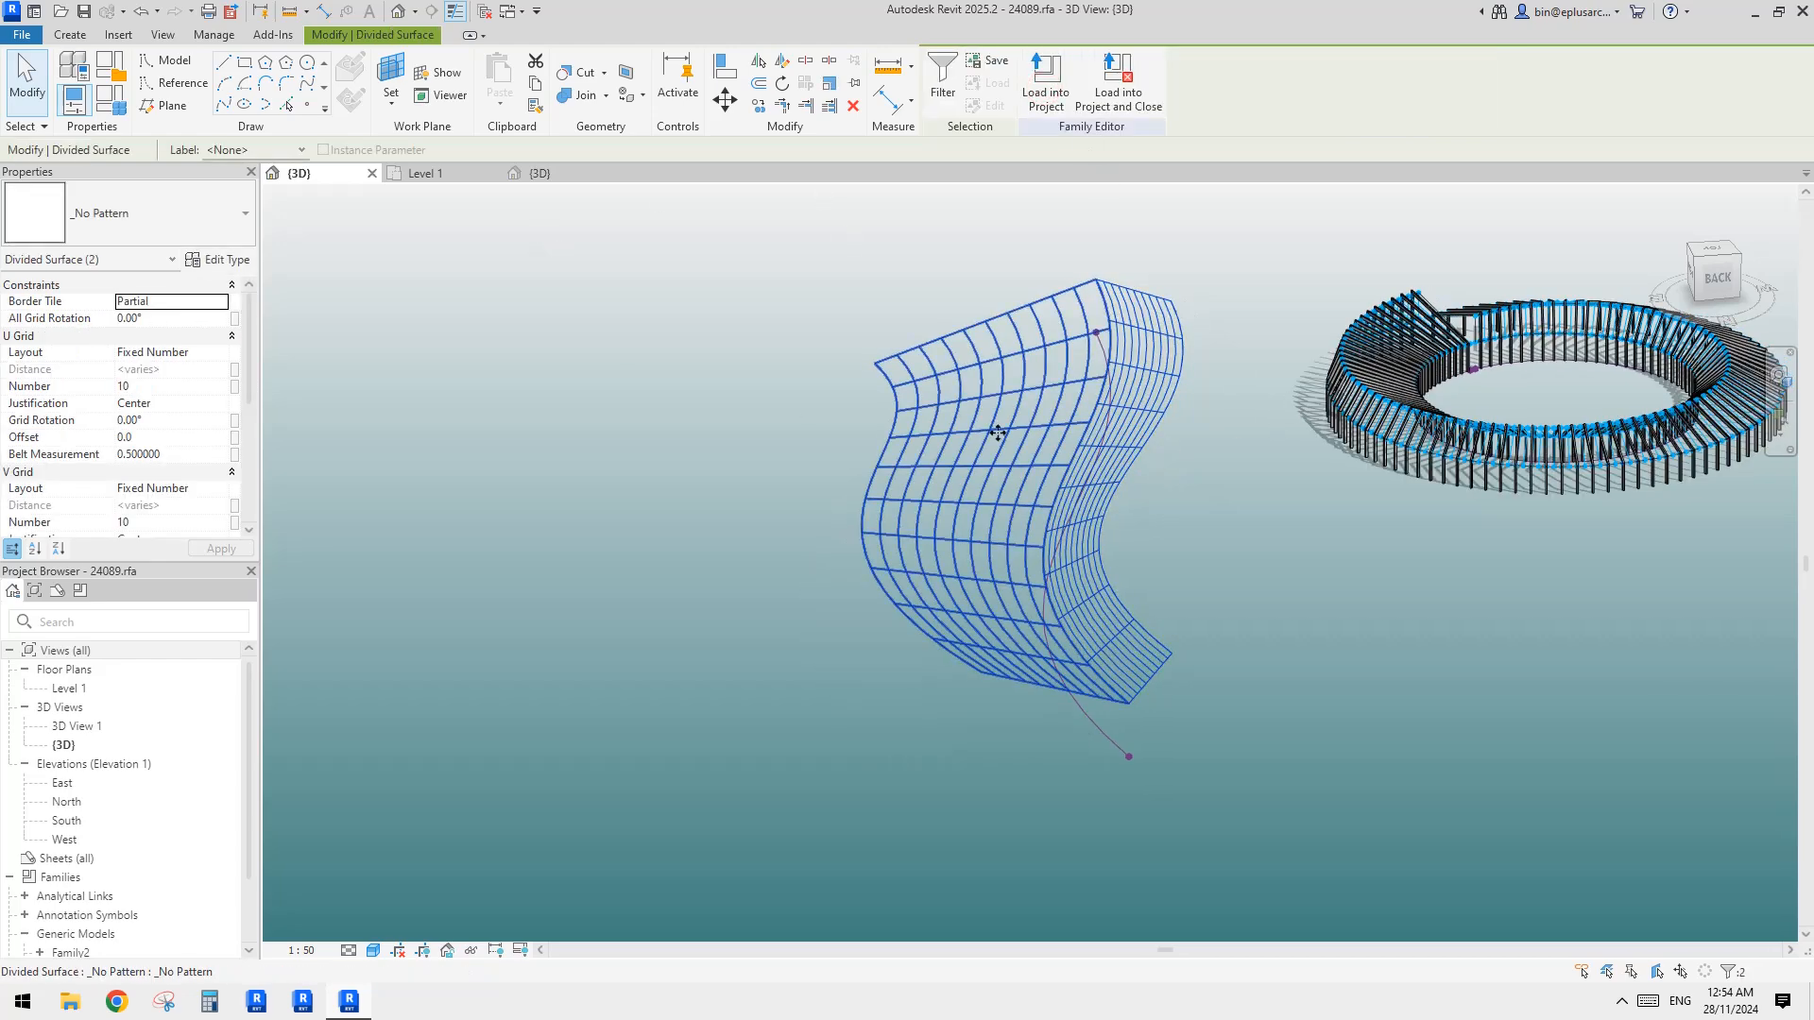
left_click(976, 92)
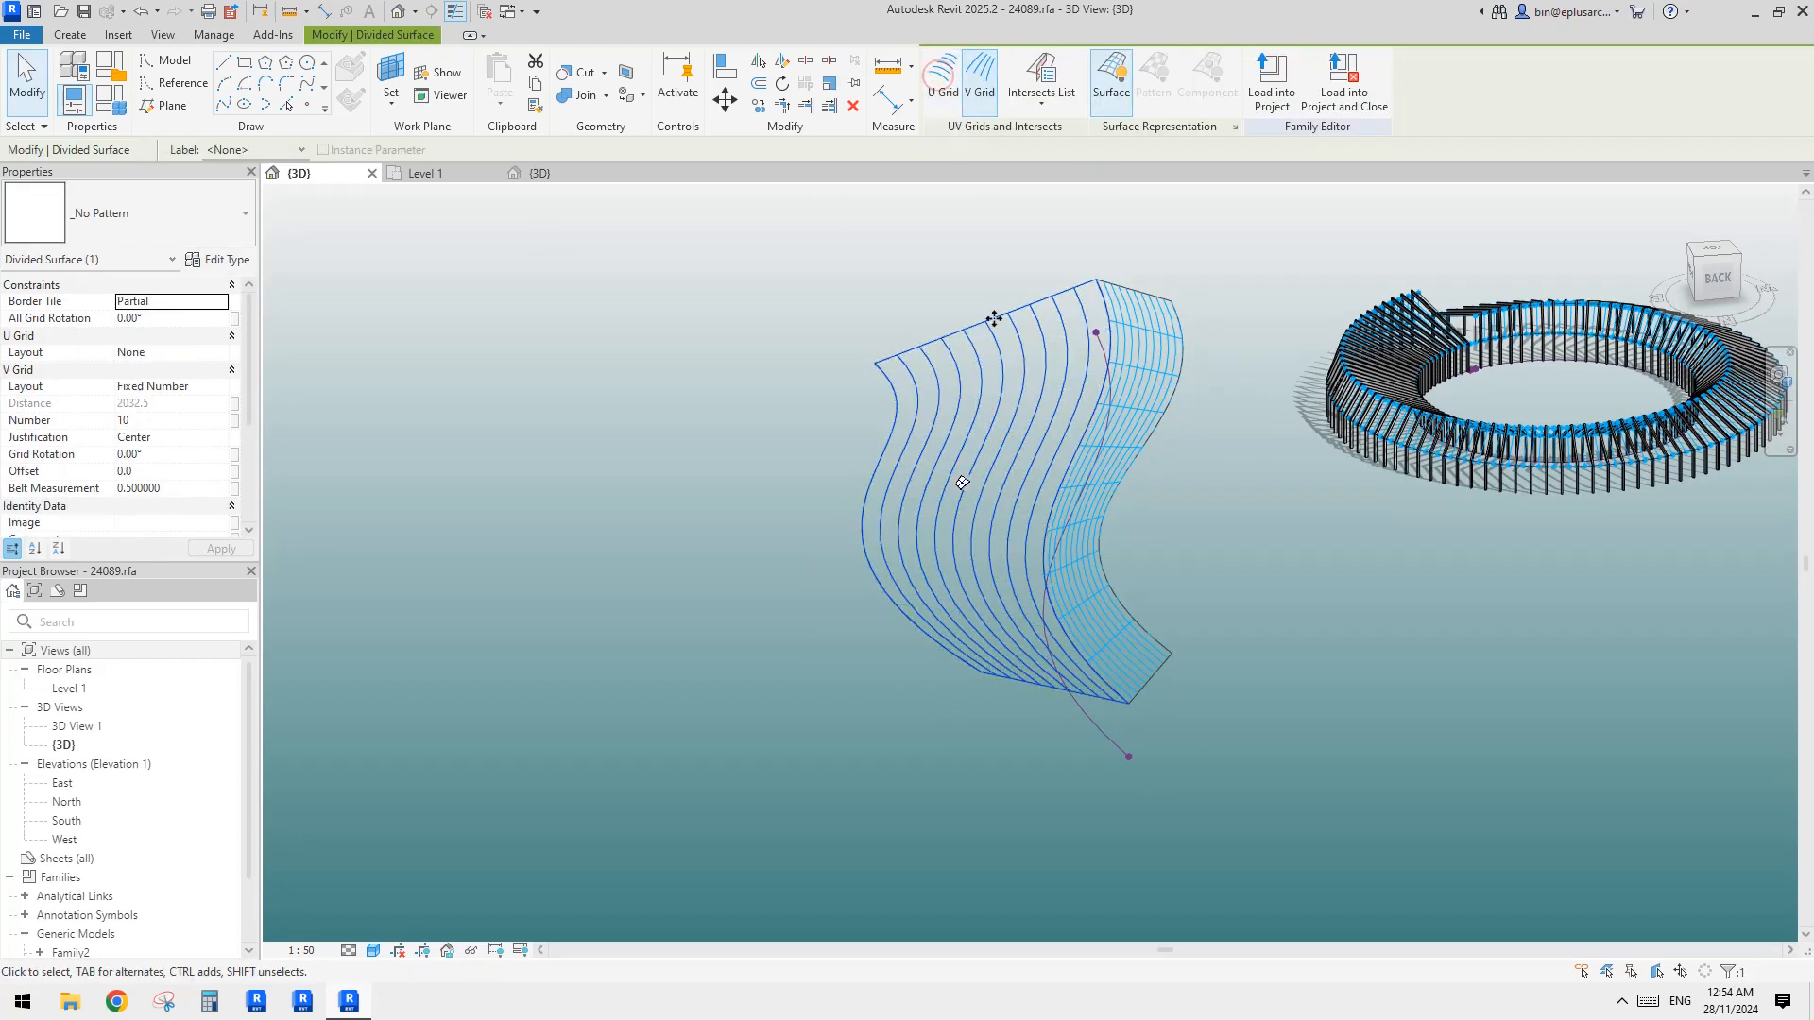
left_click(1127, 320)
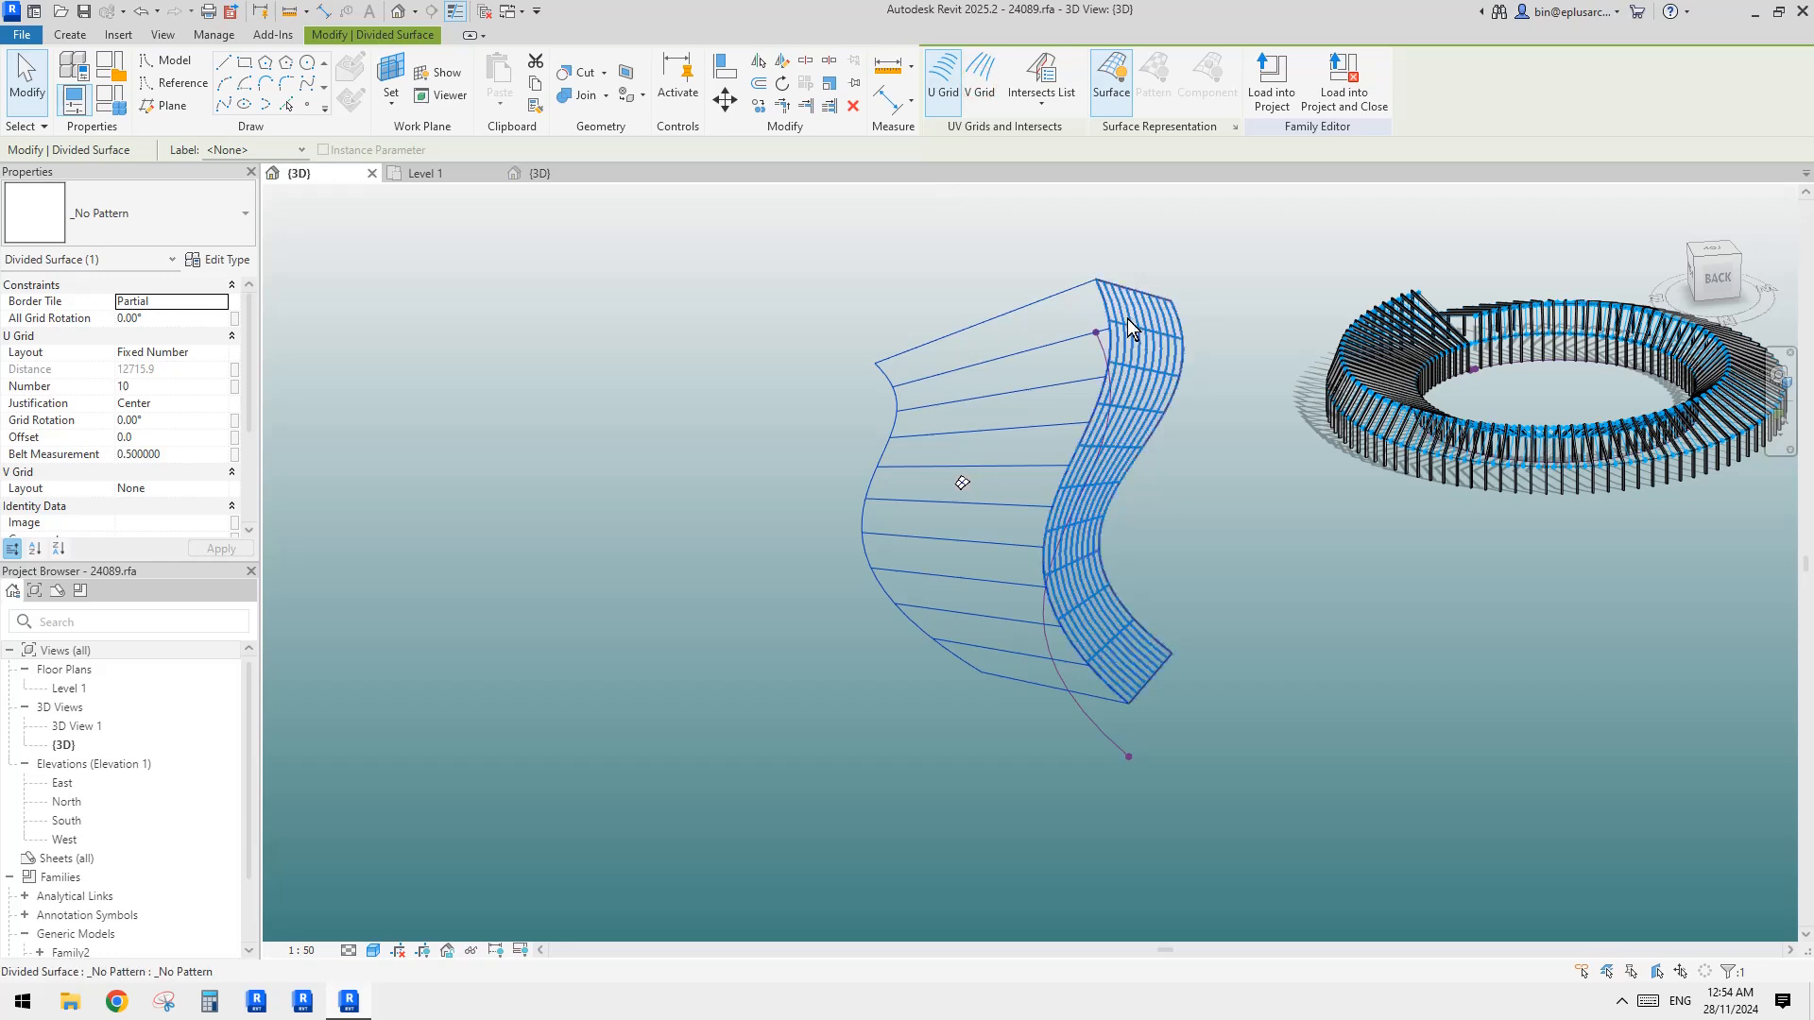
left_click(981, 91)
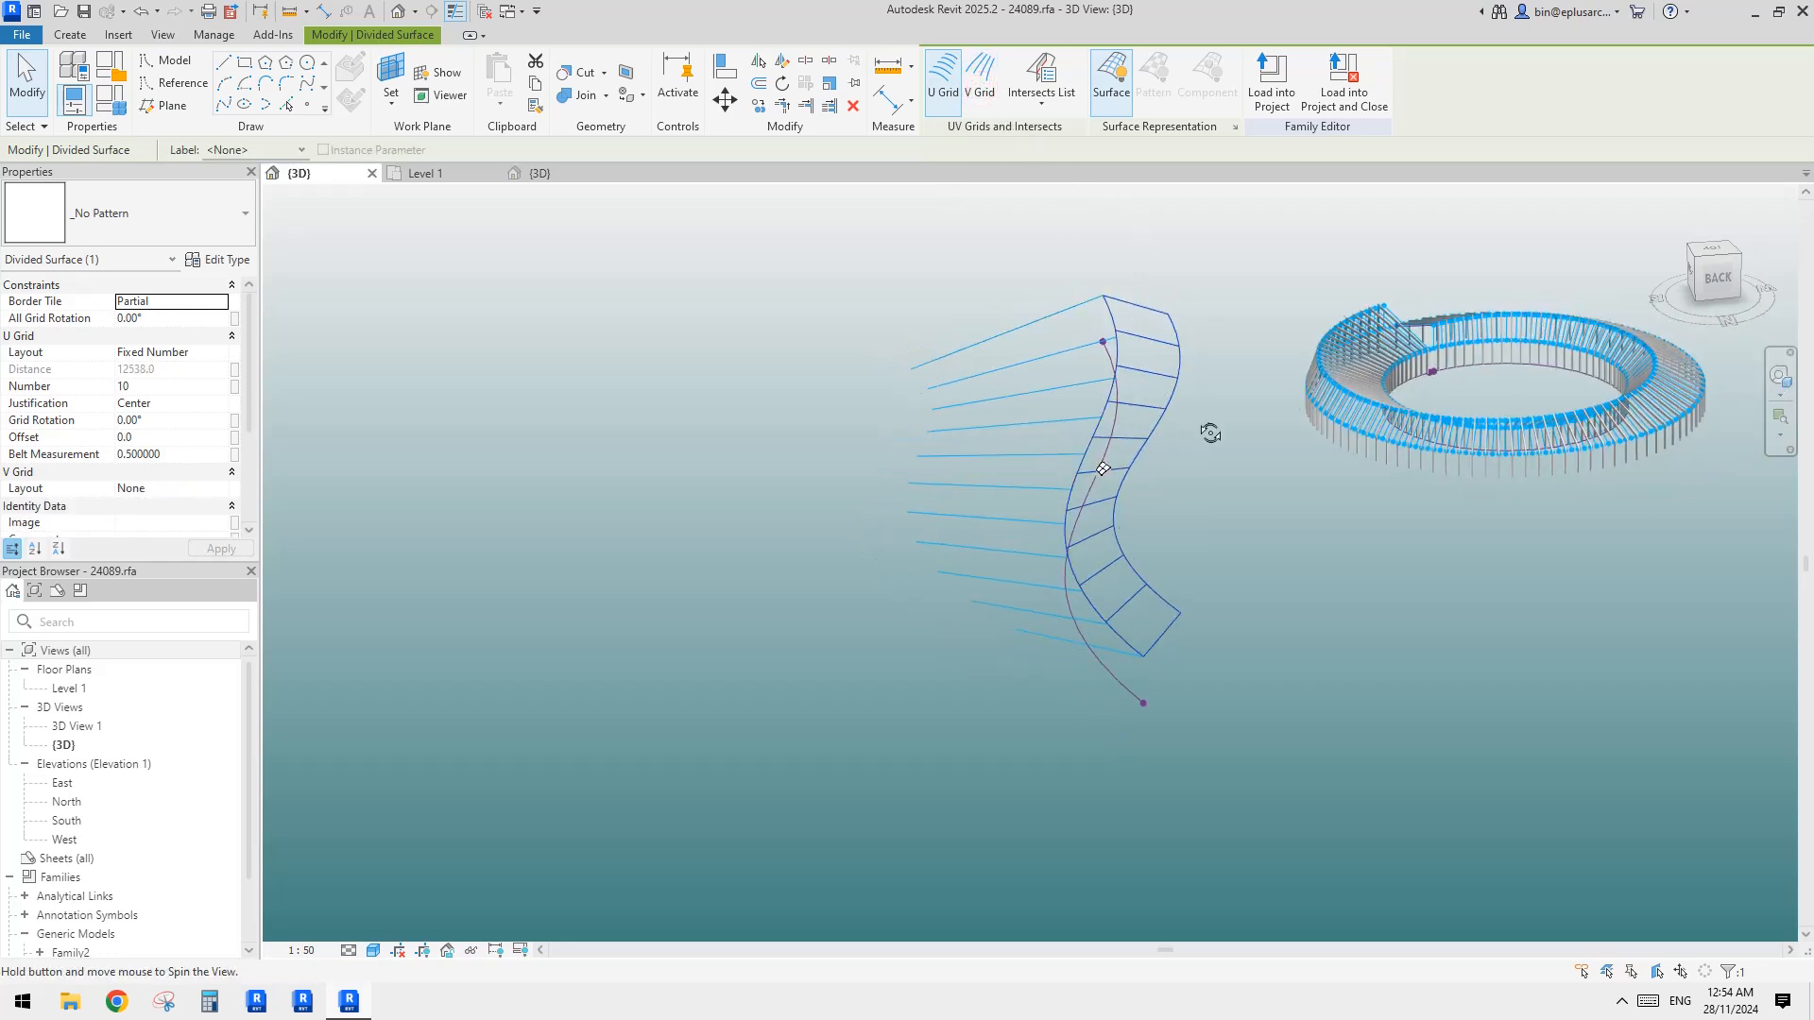
Set the U grid number to 150 for both divided surfaces of the spline form
left_click(1045, 389, "ctrl")
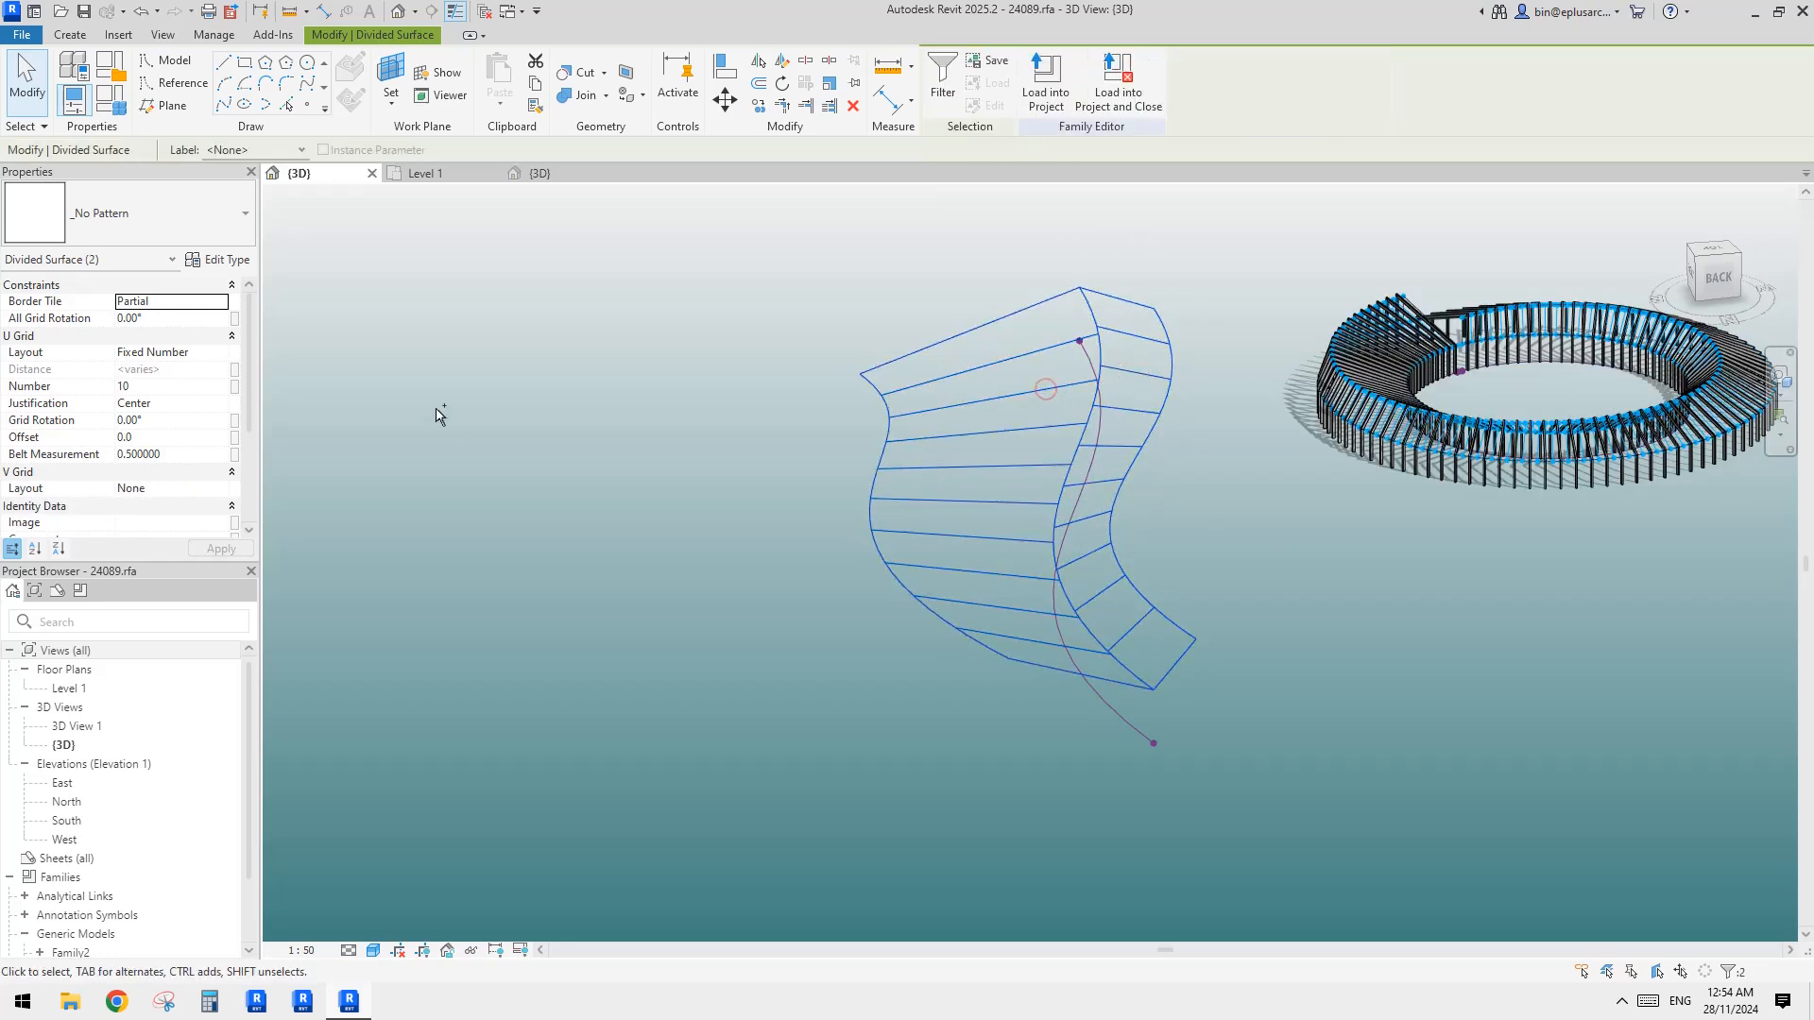
left_click(173, 388)
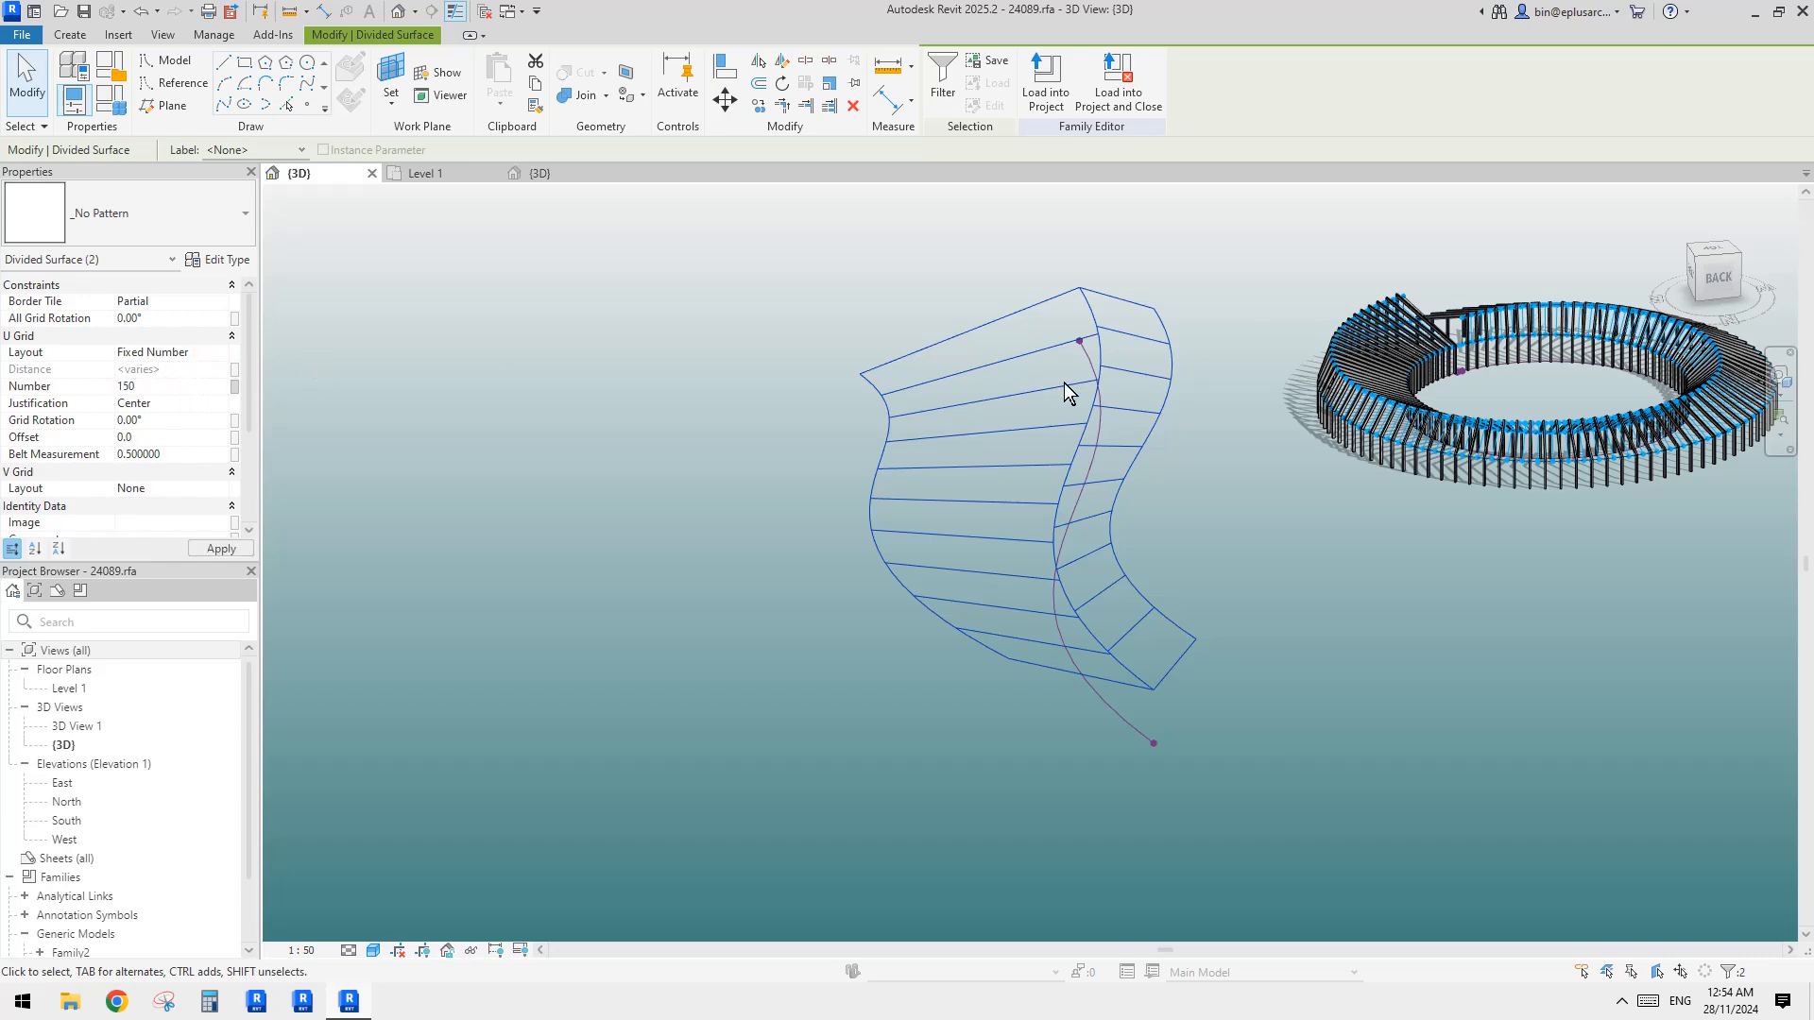
middle_click_drag(1204, 407, 1275, 428, "shift")
scroll(1275, 426, "up", 1)
left_click(1241, 412)
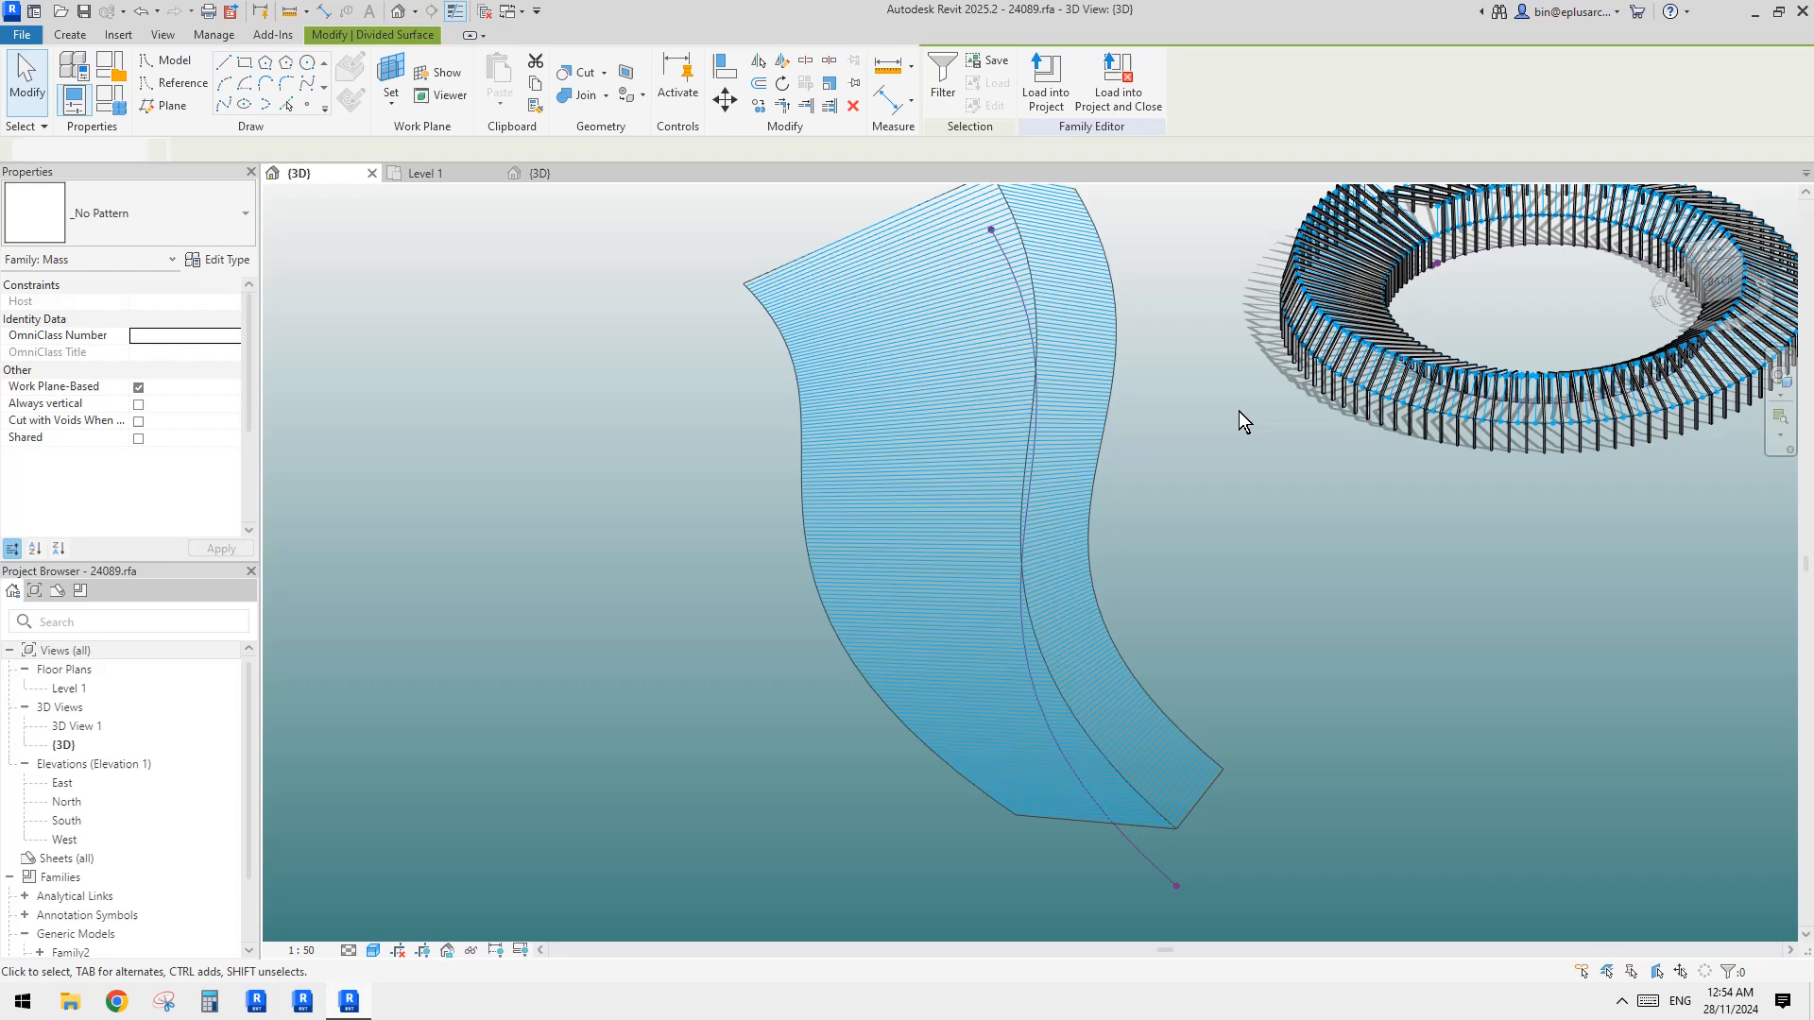
Turn on Nodes in the surface representation of the wide and the narrow divided surface
left_click(975, 400)
left_click(1235, 126)
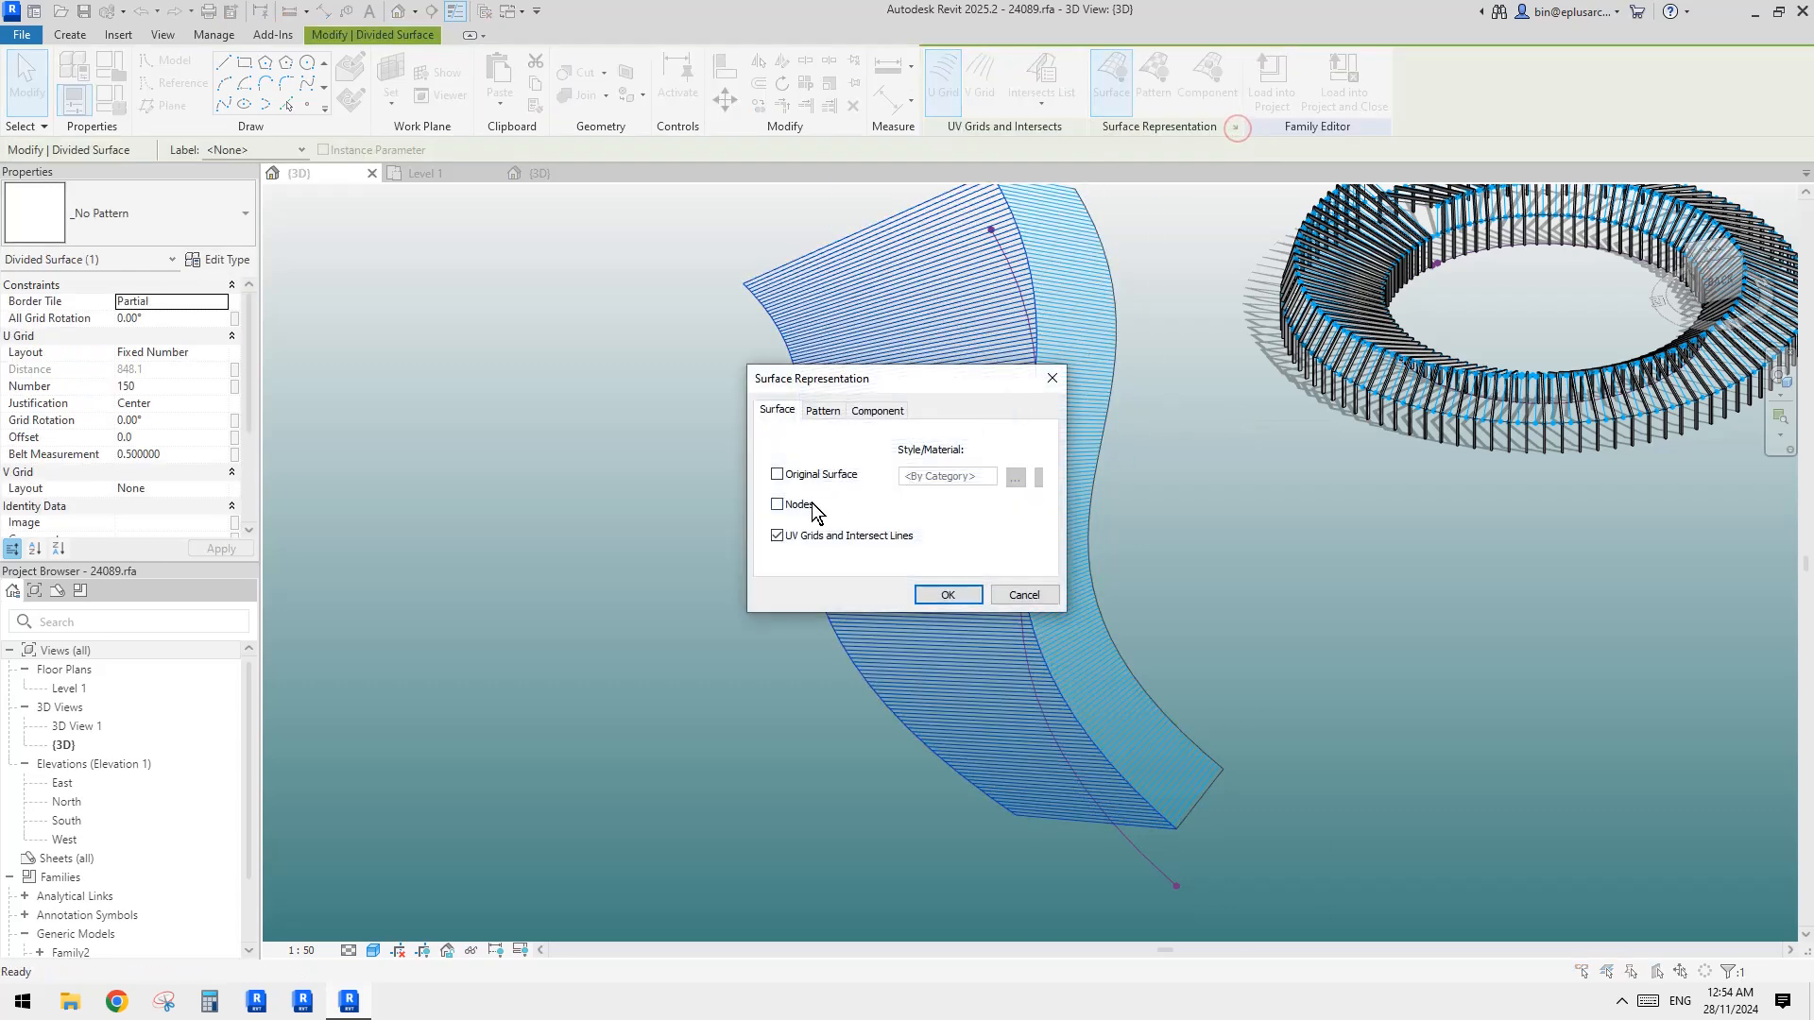
left_click(781, 504)
left_click(942, 594)
left_click(1186, 550)
left_click(1082, 413)
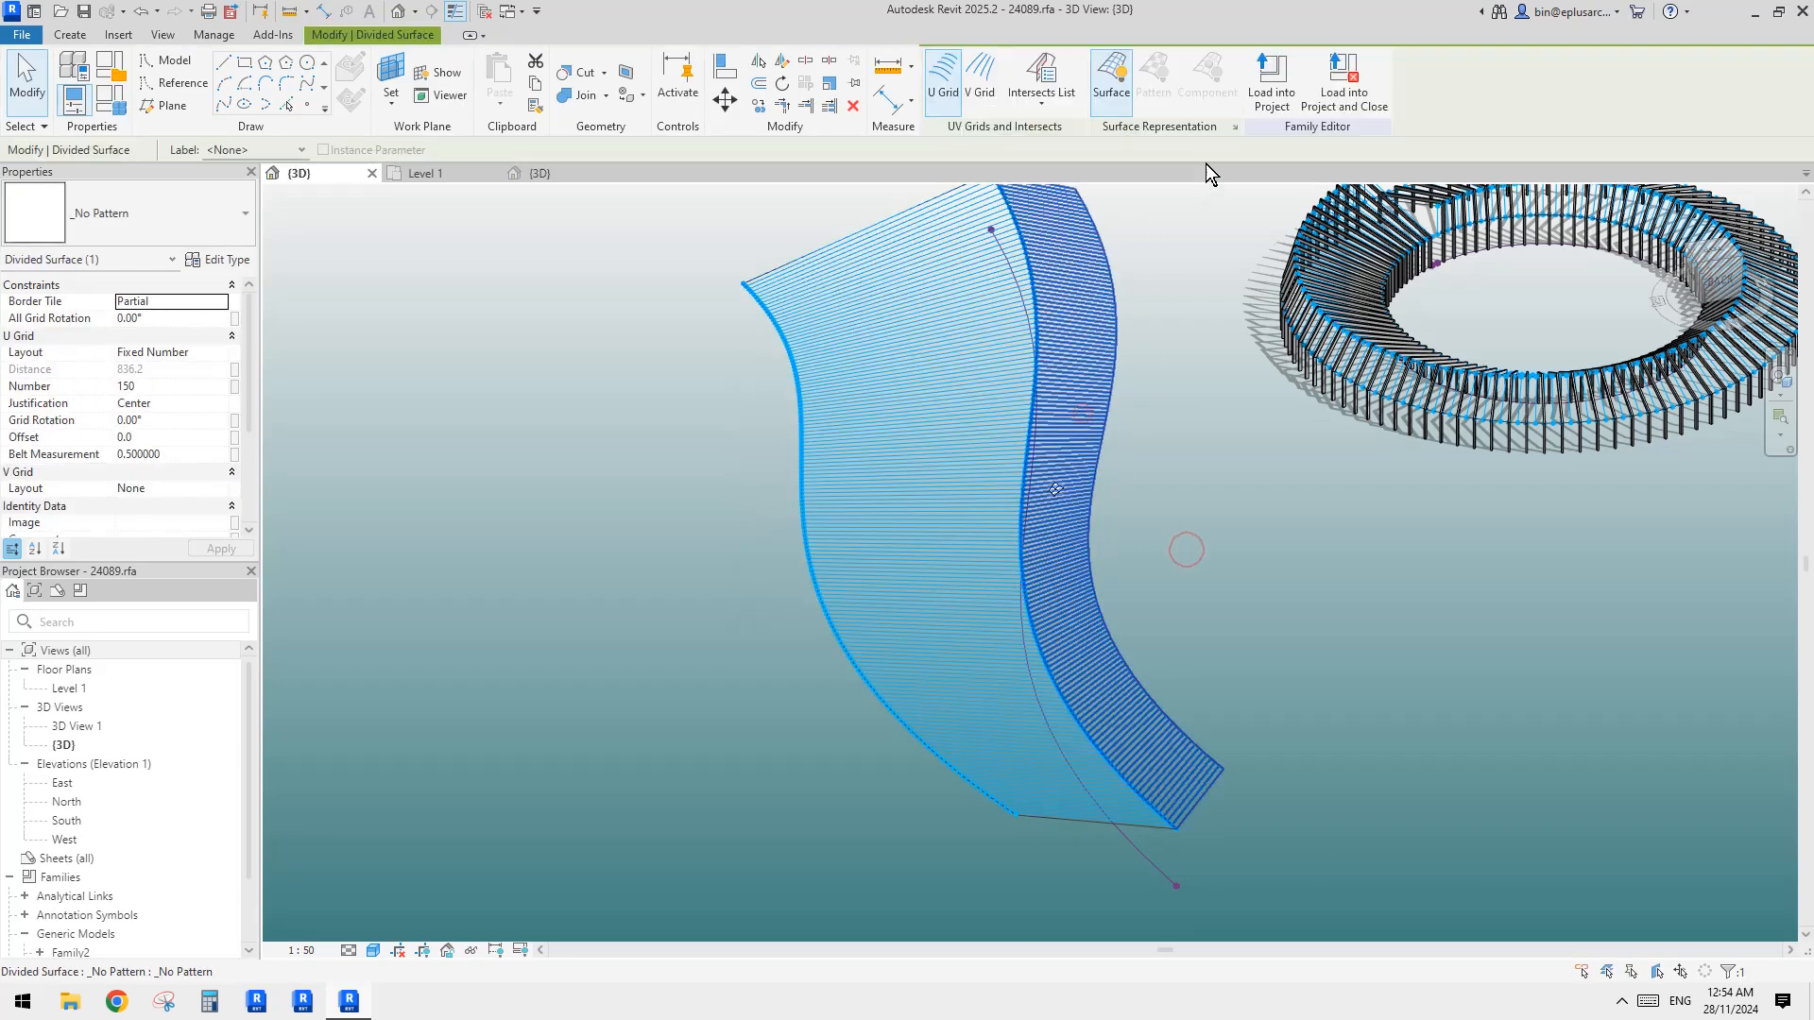
left_click(1234, 126)
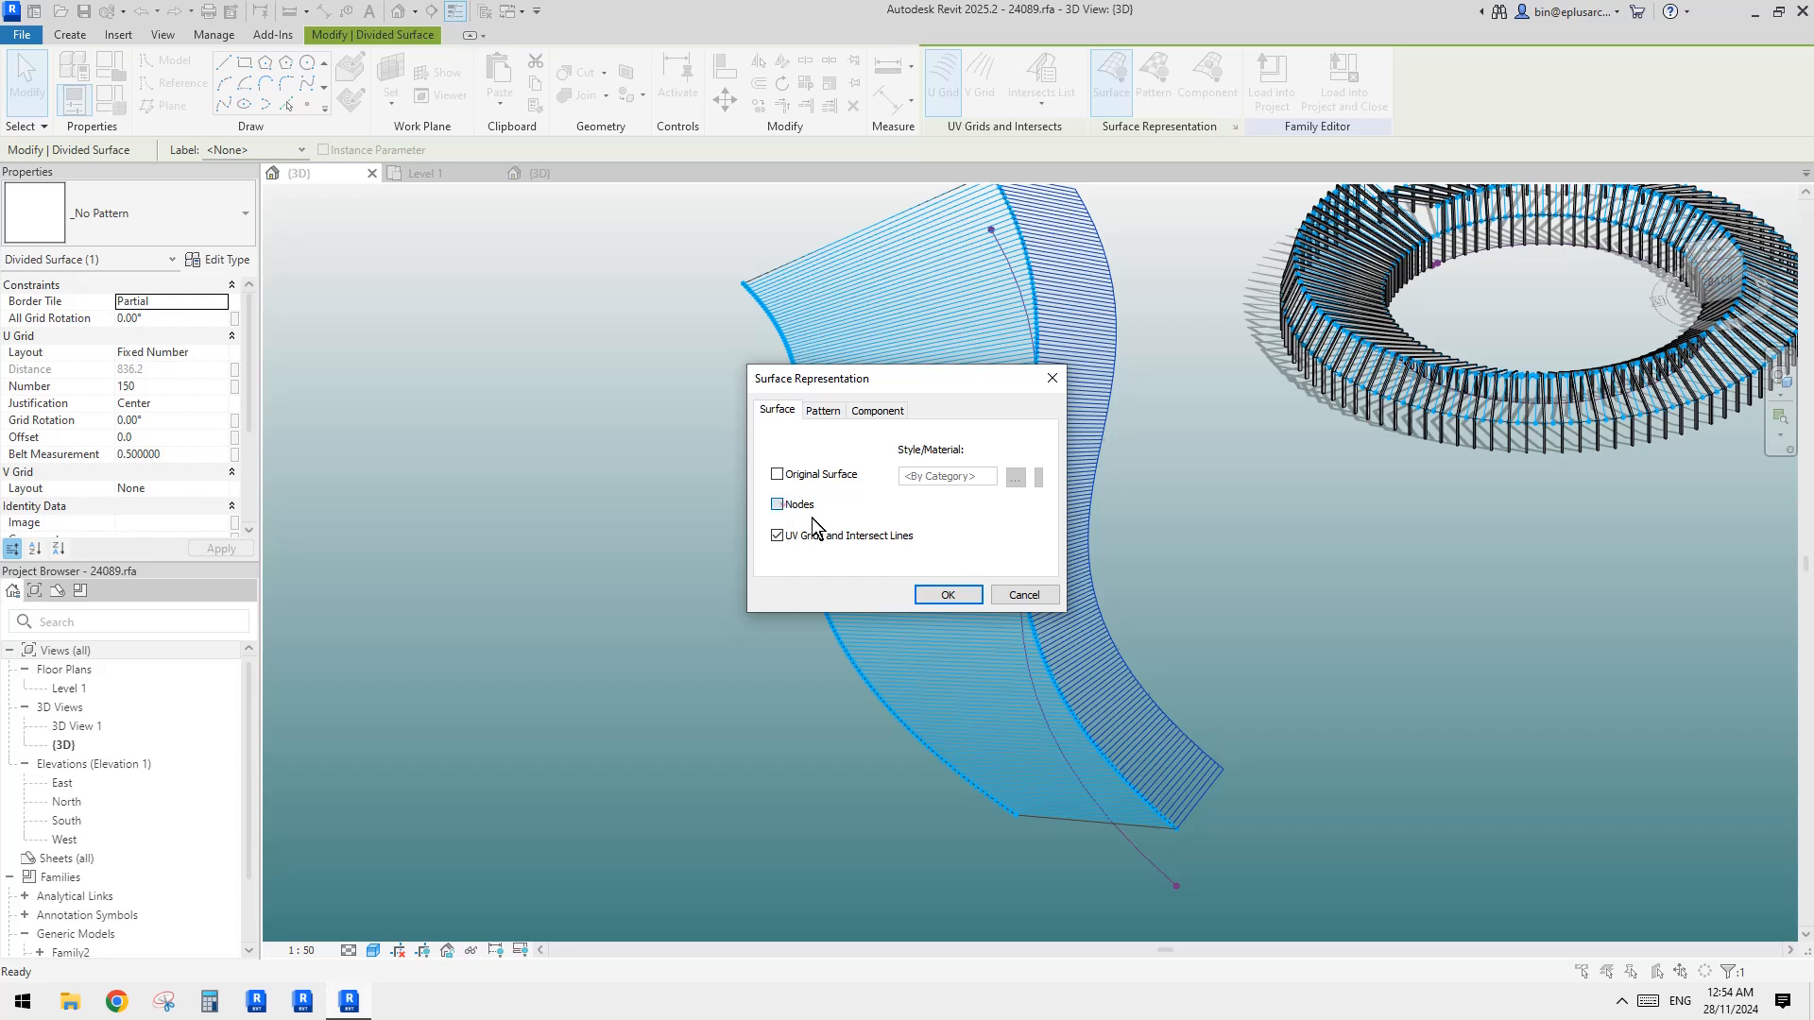
left_click(778, 504)
left_click(948, 593)
left_click(1203, 567)
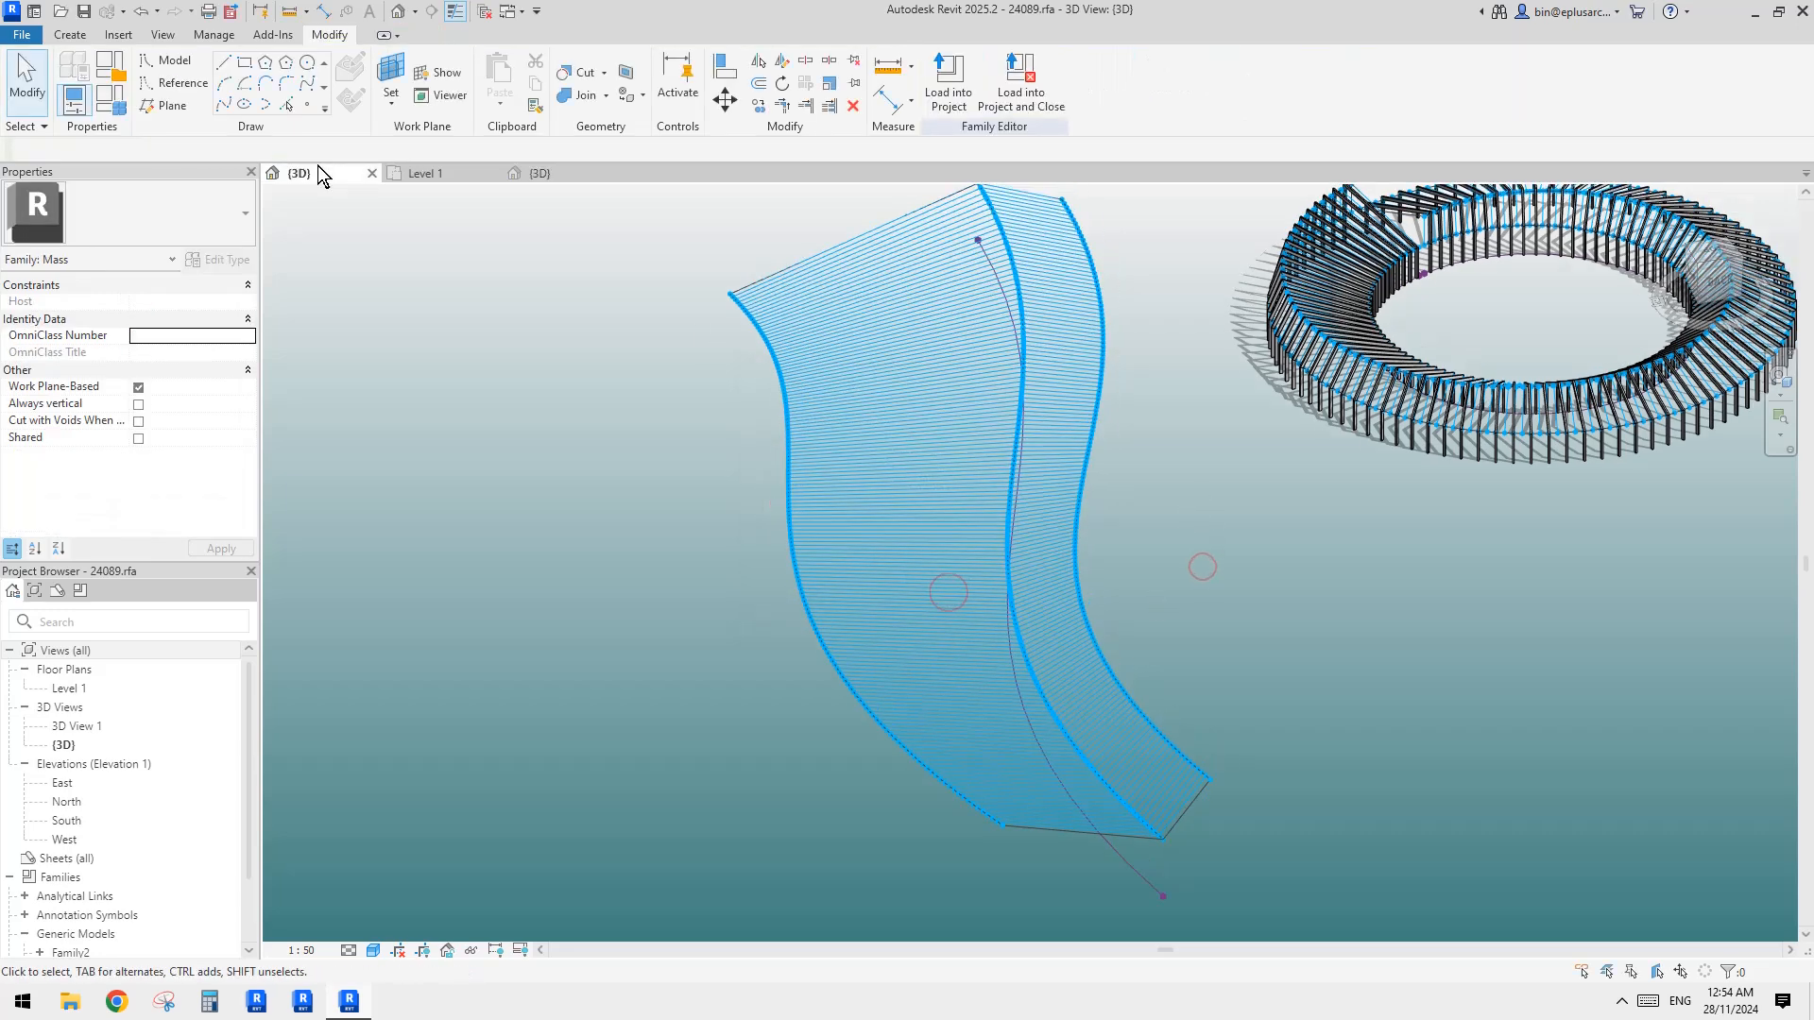
Try to place a Familyadaf2 component on the three end nodes of the spline form's divided surfaces
left_click(69, 35)
left_click(500, 77)
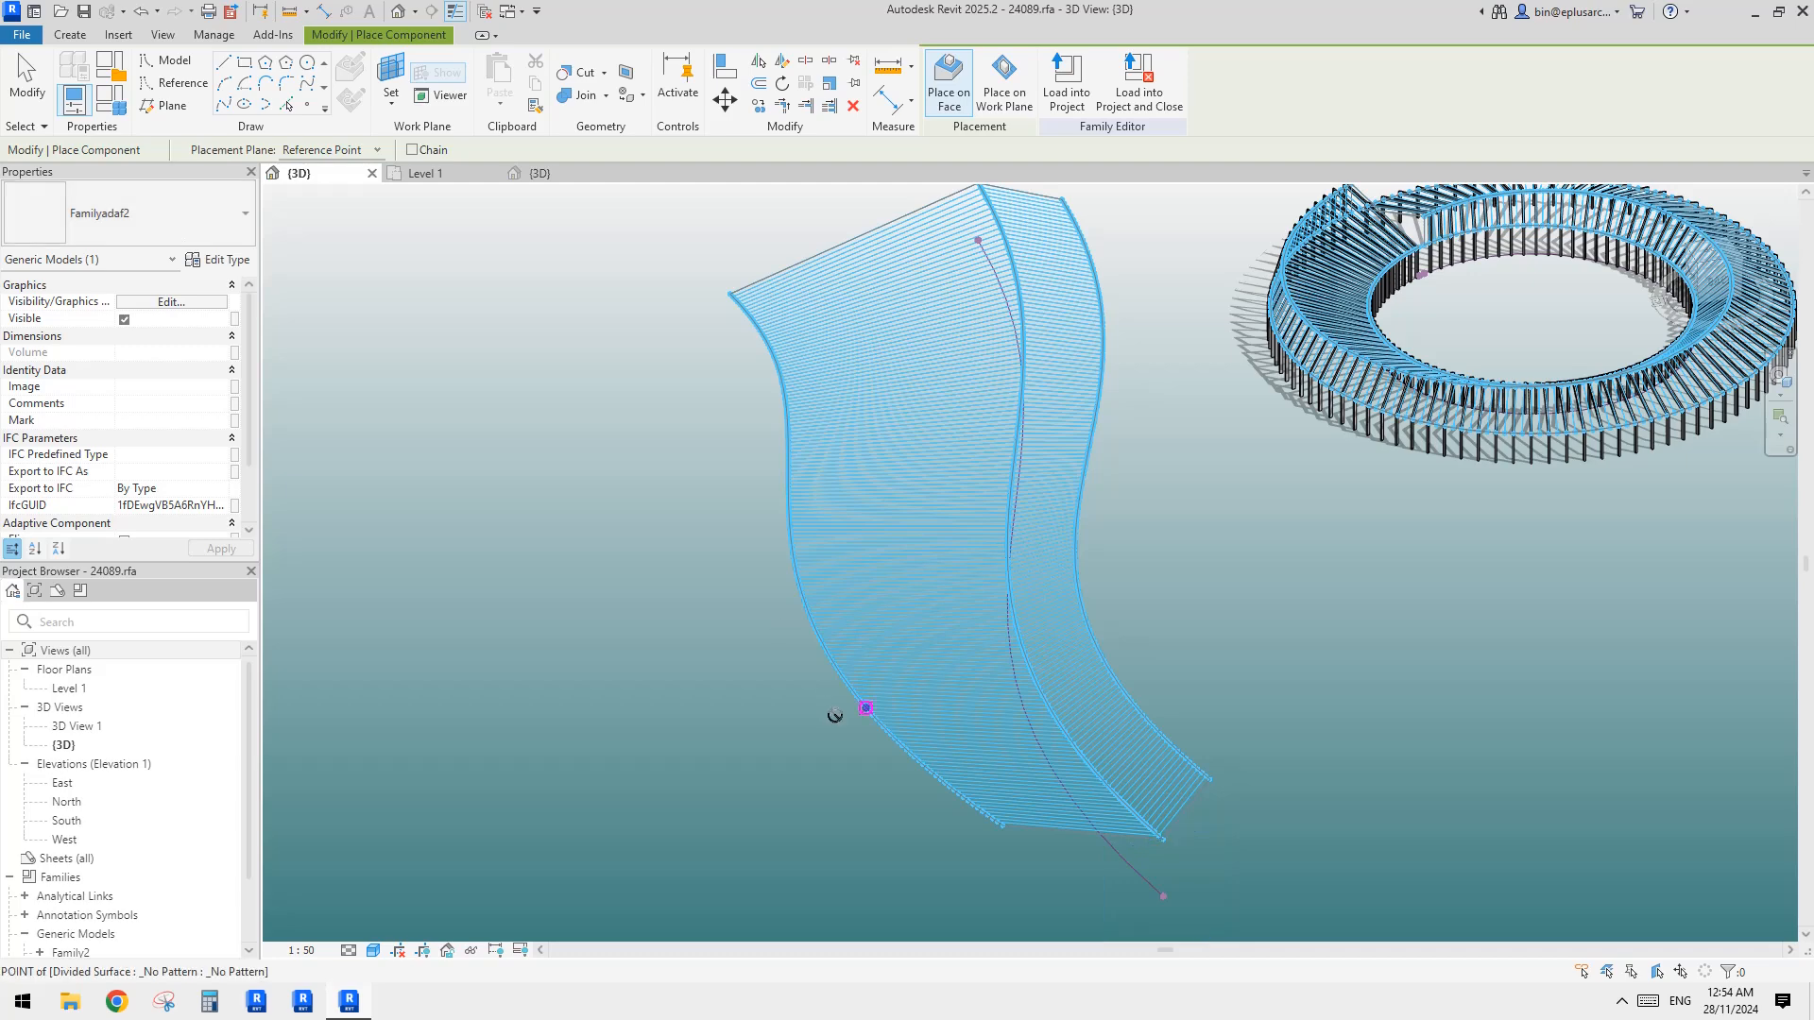
scroll(835, 494, "up", 3)
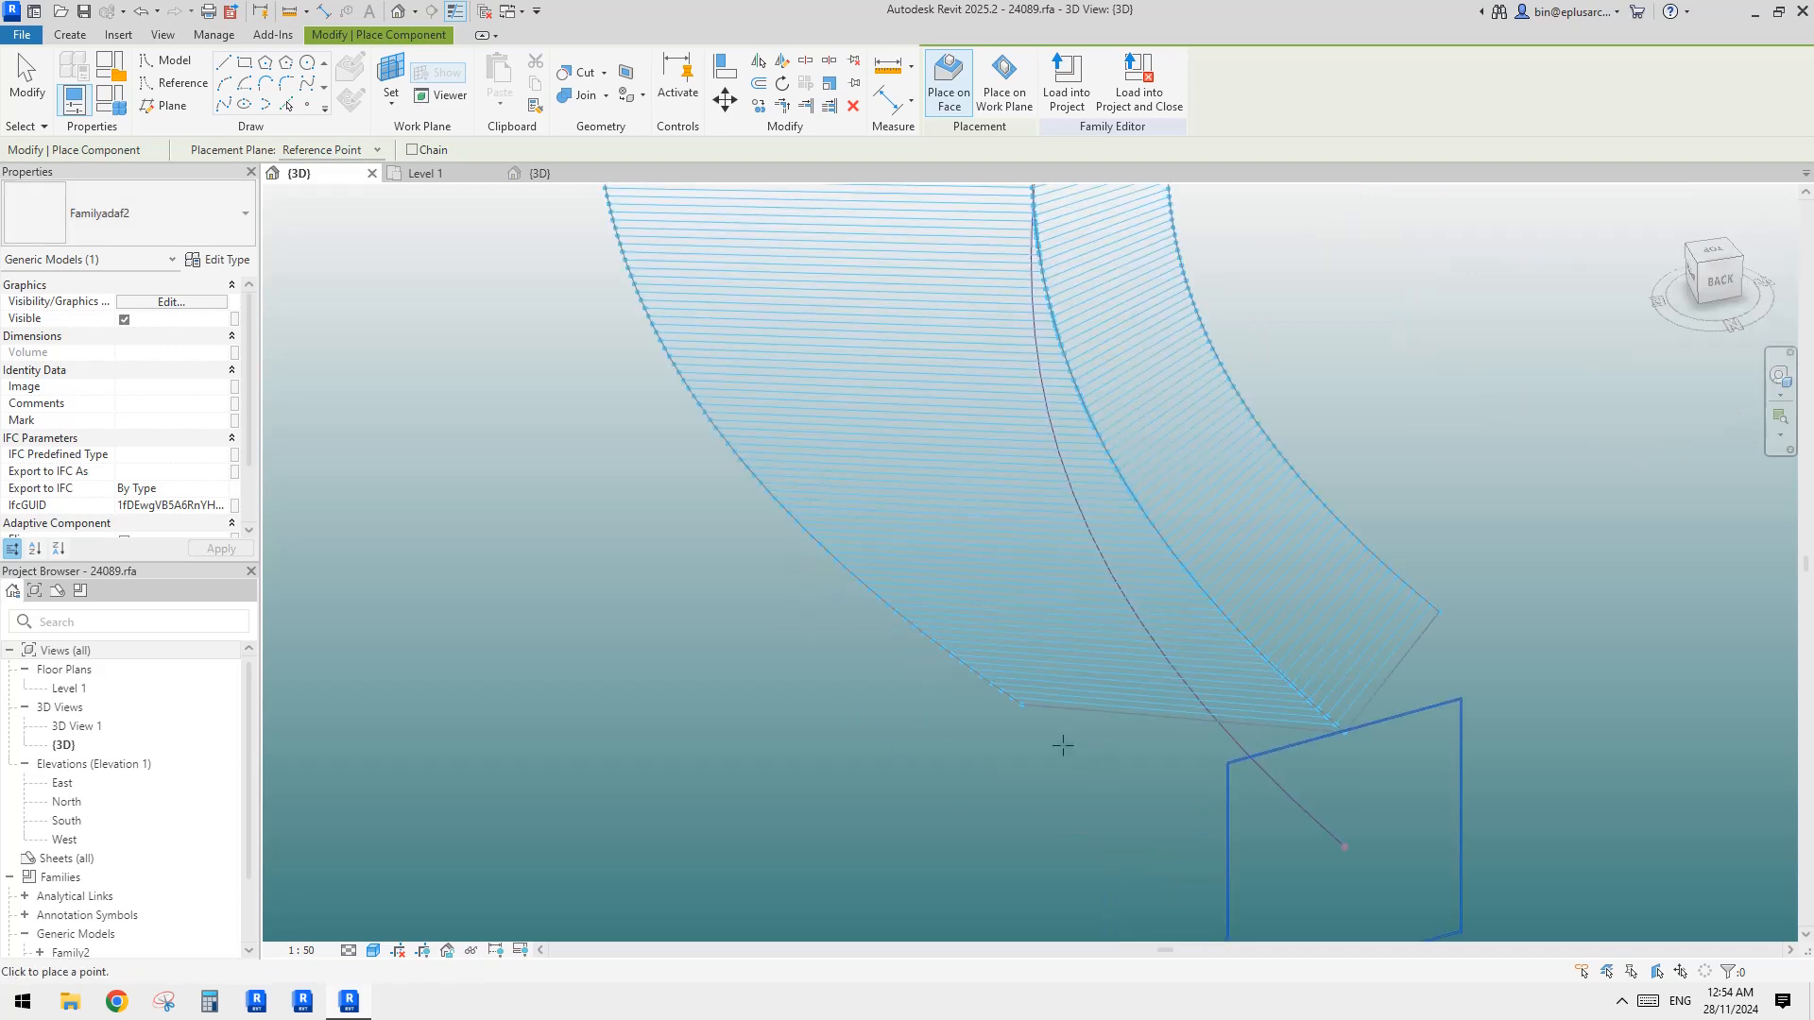
scroll(1086, 717, "up", 3)
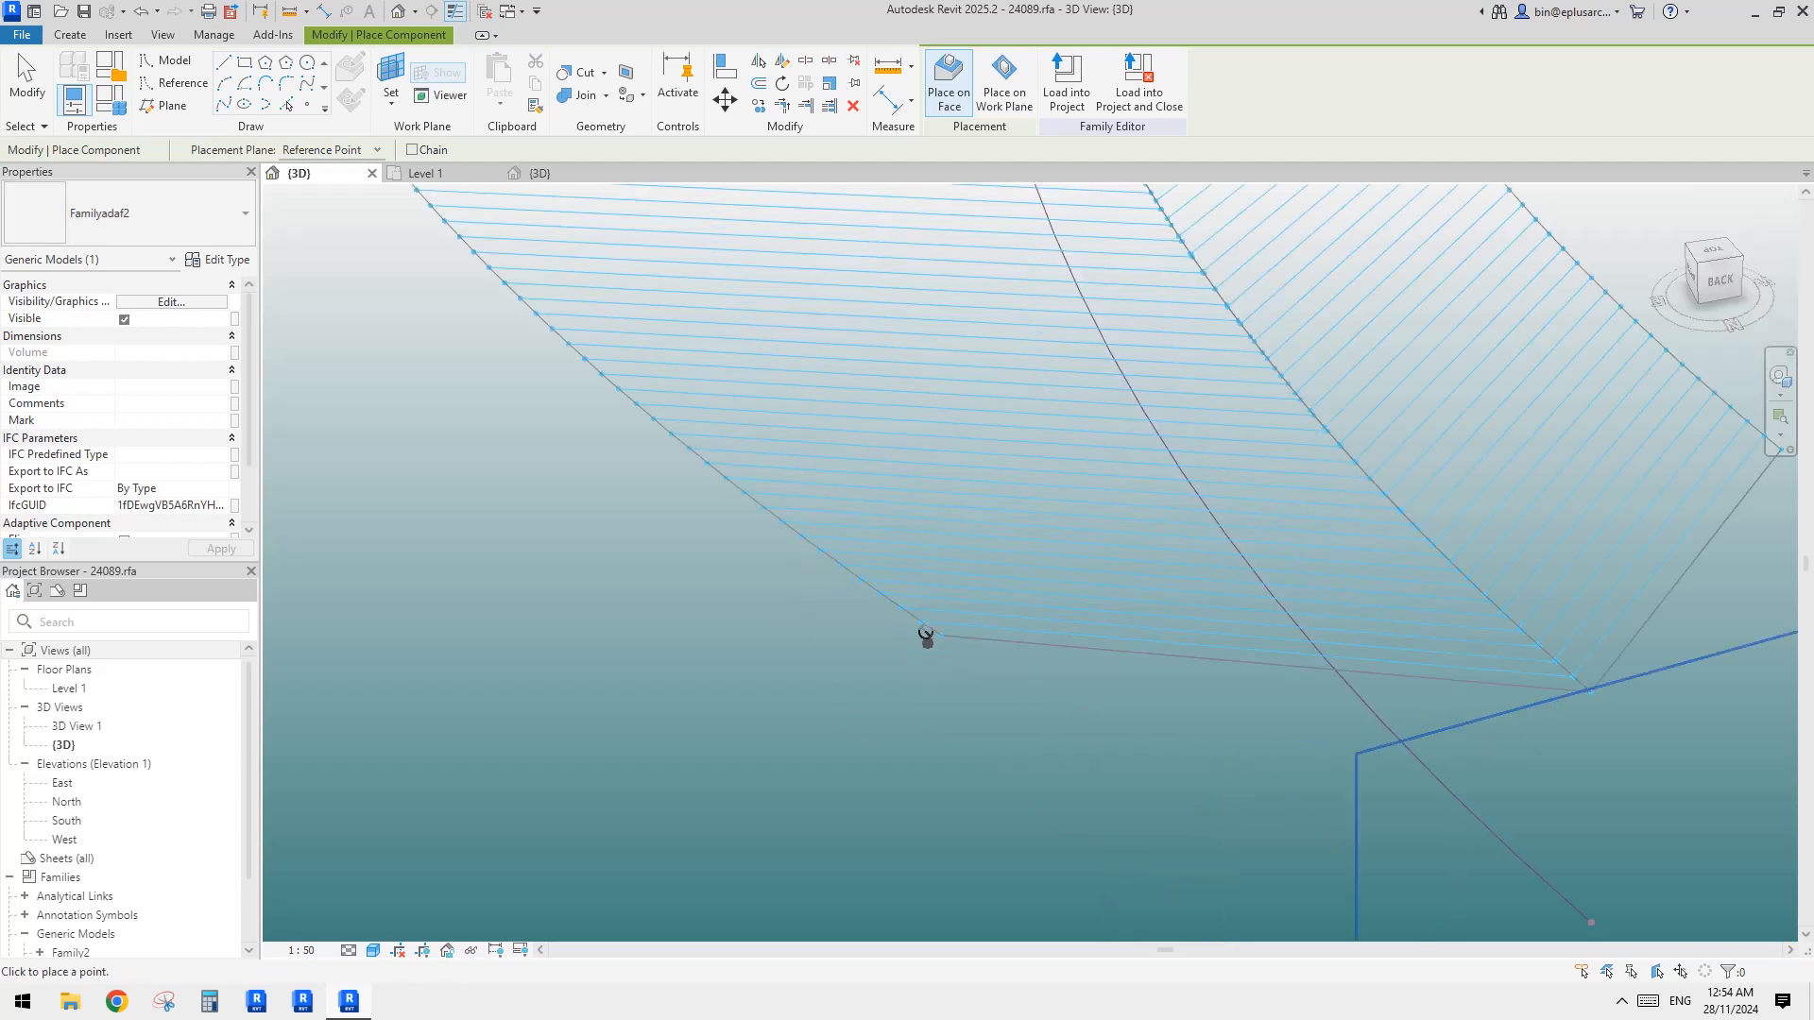
left_click(926, 633)
left_click(1573, 675)
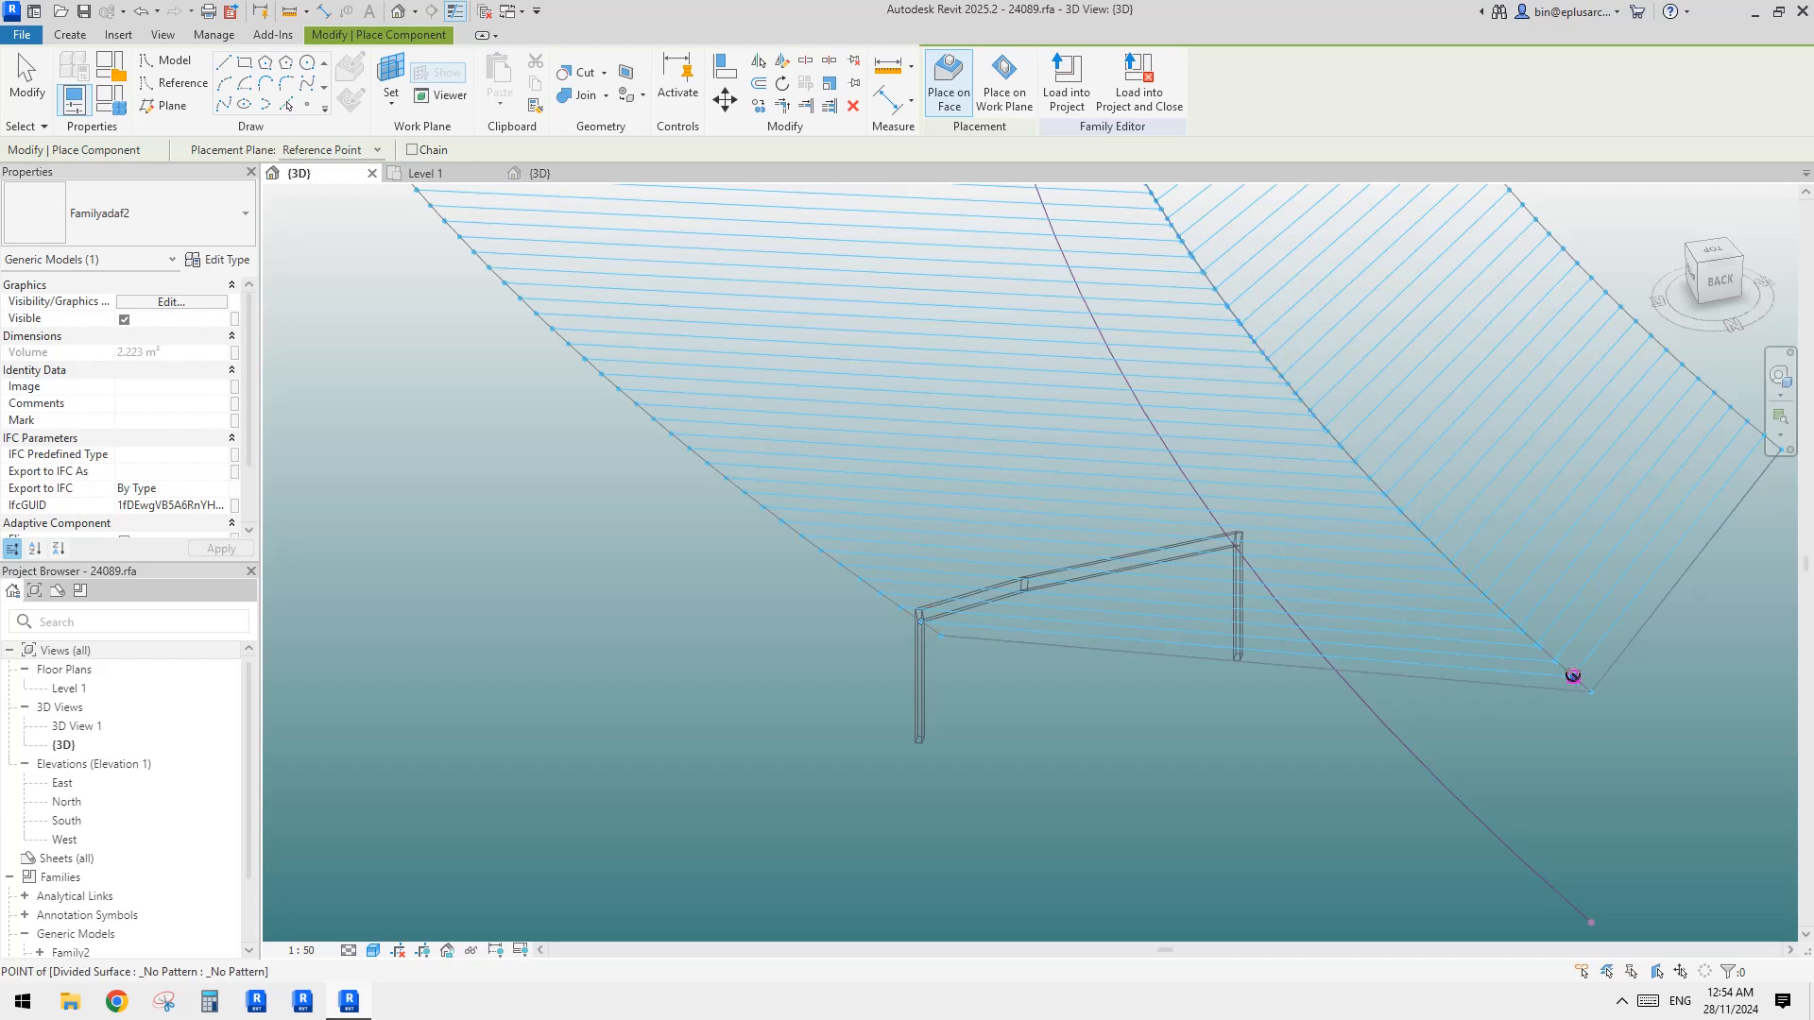
left_click(1763, 434)
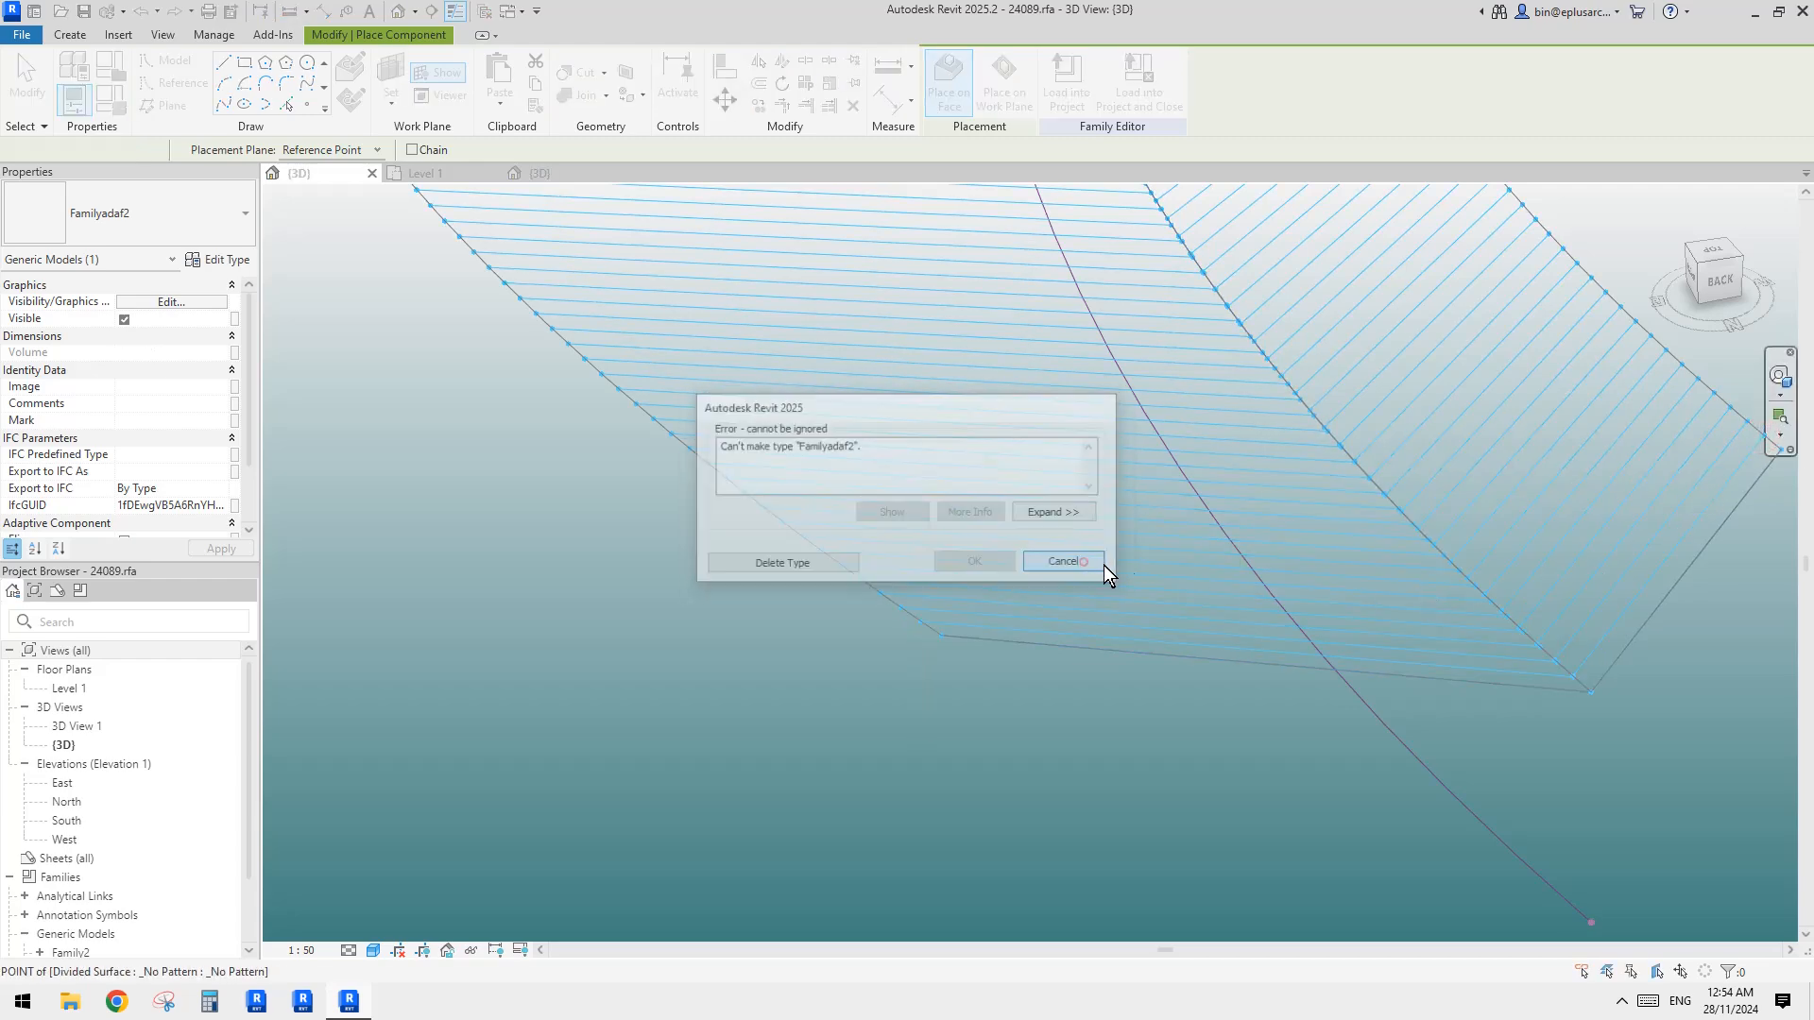
left_click(1067, 563)
scroll(1413, 548, "down", 5)
key("Escape")
Examine the spline form's two divided surfaces from the side, above the base spline
middle_click_drag(1341, 551, 1126, 581, "shift")
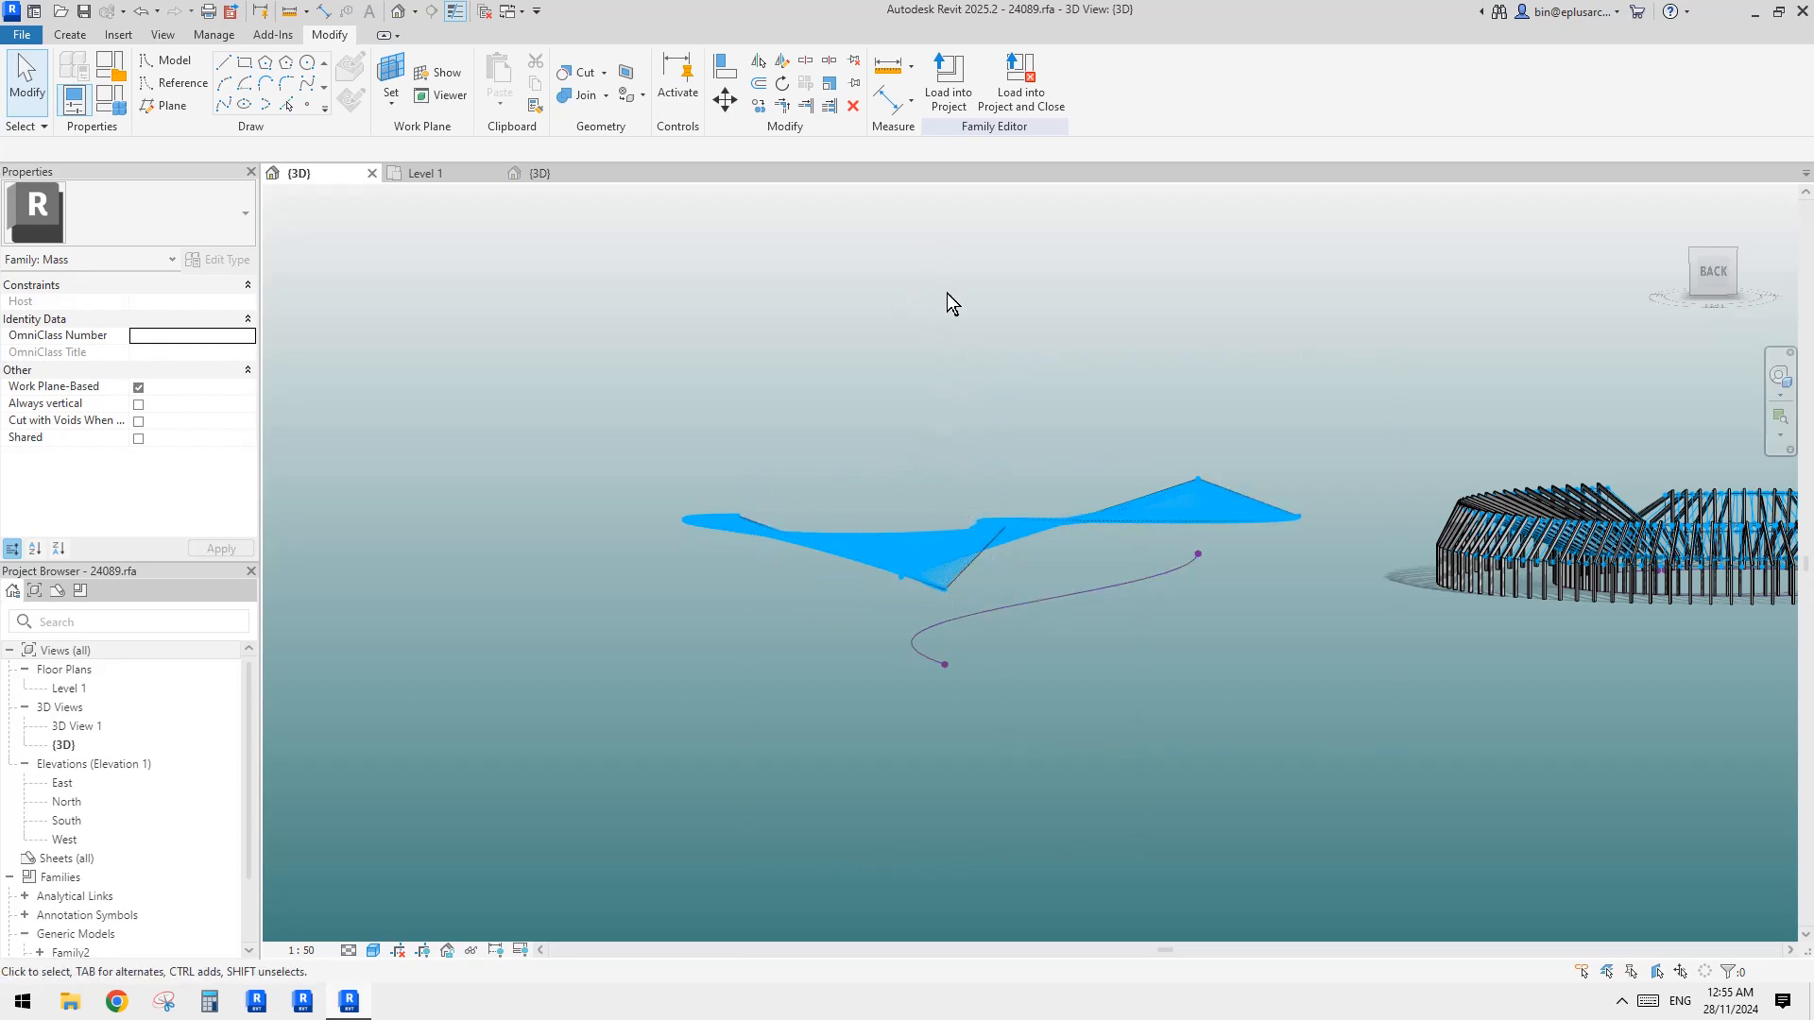
middle_click_drag(977, 305, 1061, 547, "shift")
middle_click_drag(1122, 483, 813, 510, "shift")
scroll(945, 633, "up", 4)
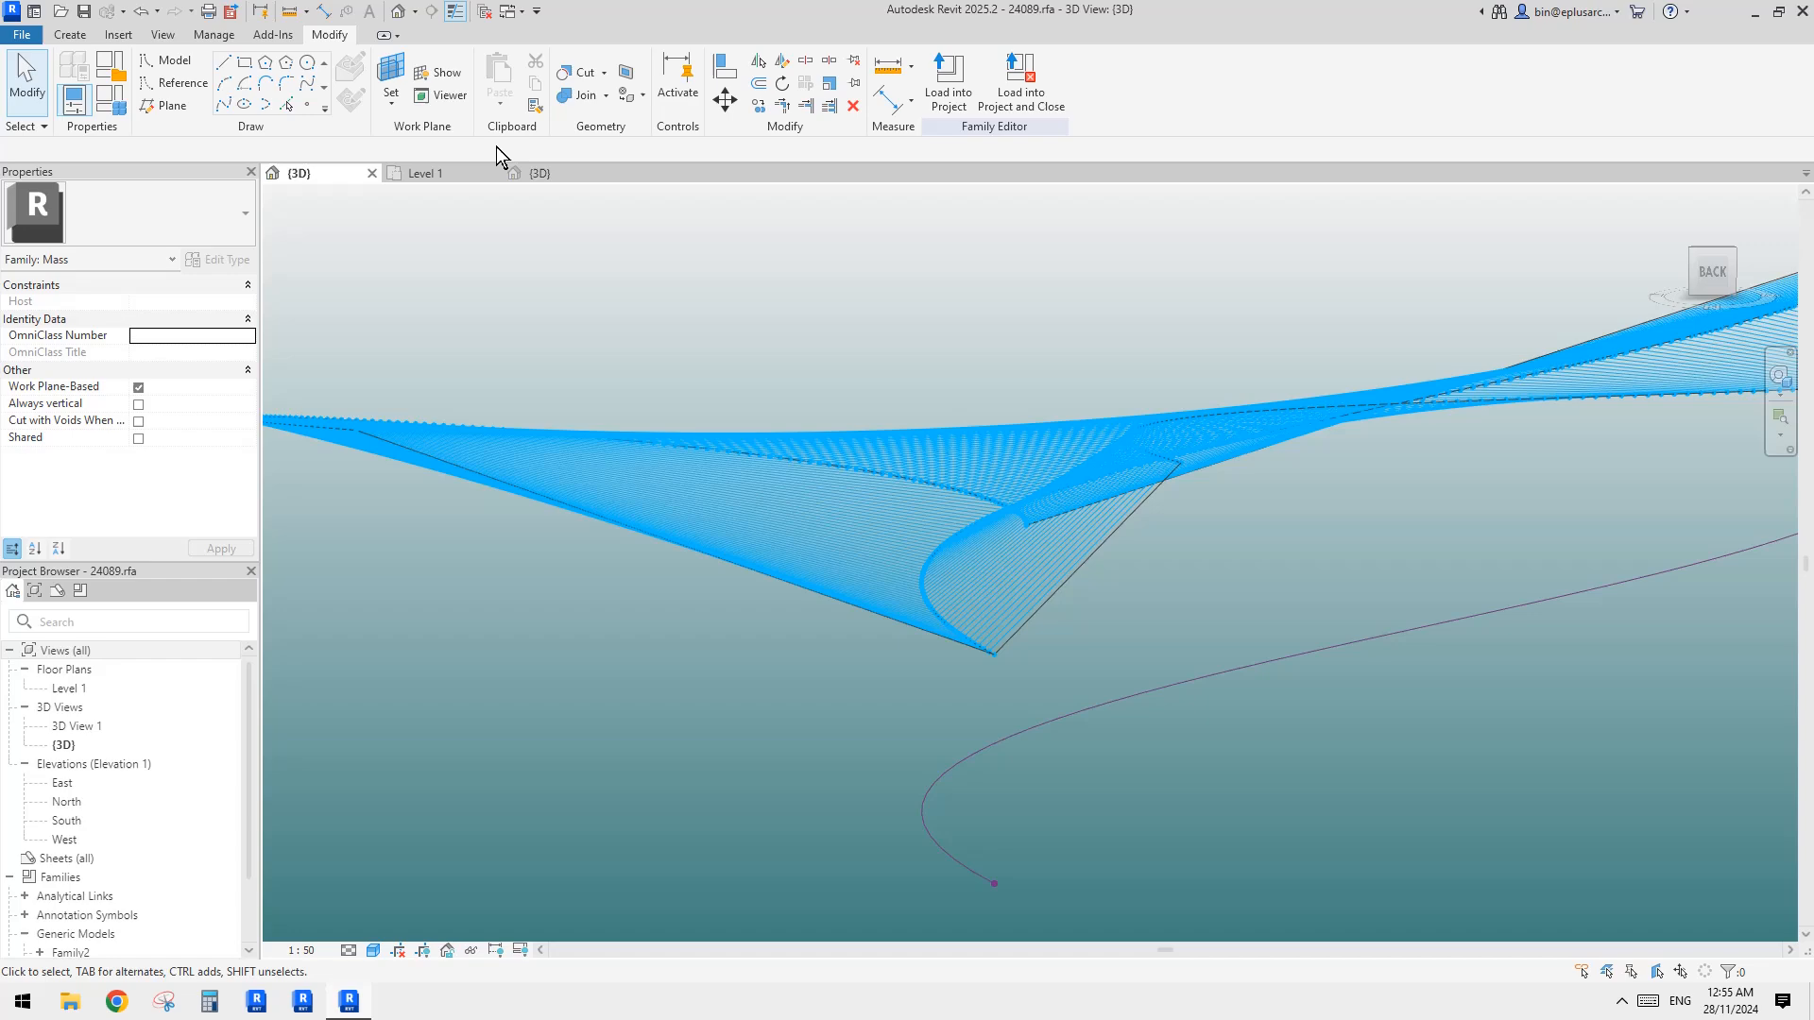
Switch to the Familyadaf2 3D view and inspect the vertical reference line and the point hosting its base
left_click(570, 174)
middle_click_drag(805, 327, 923, 539, "shift")
left_click(899, 565)
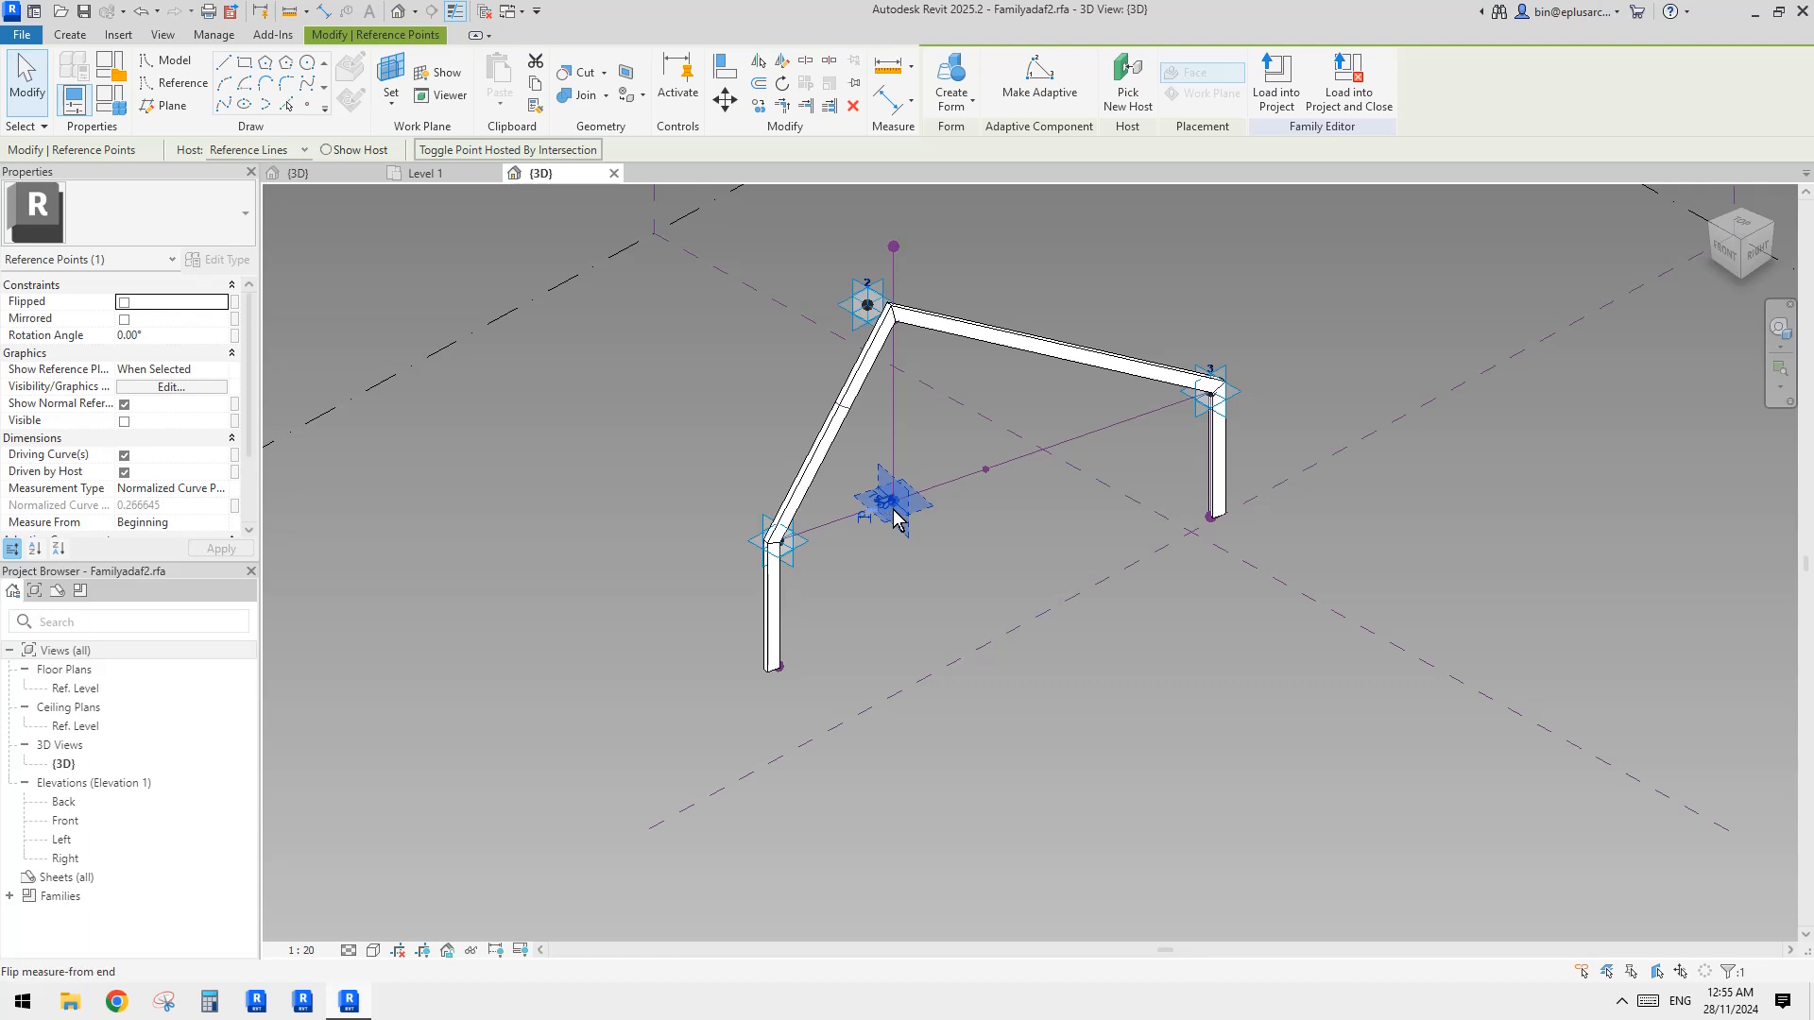
left_click(897, 430)
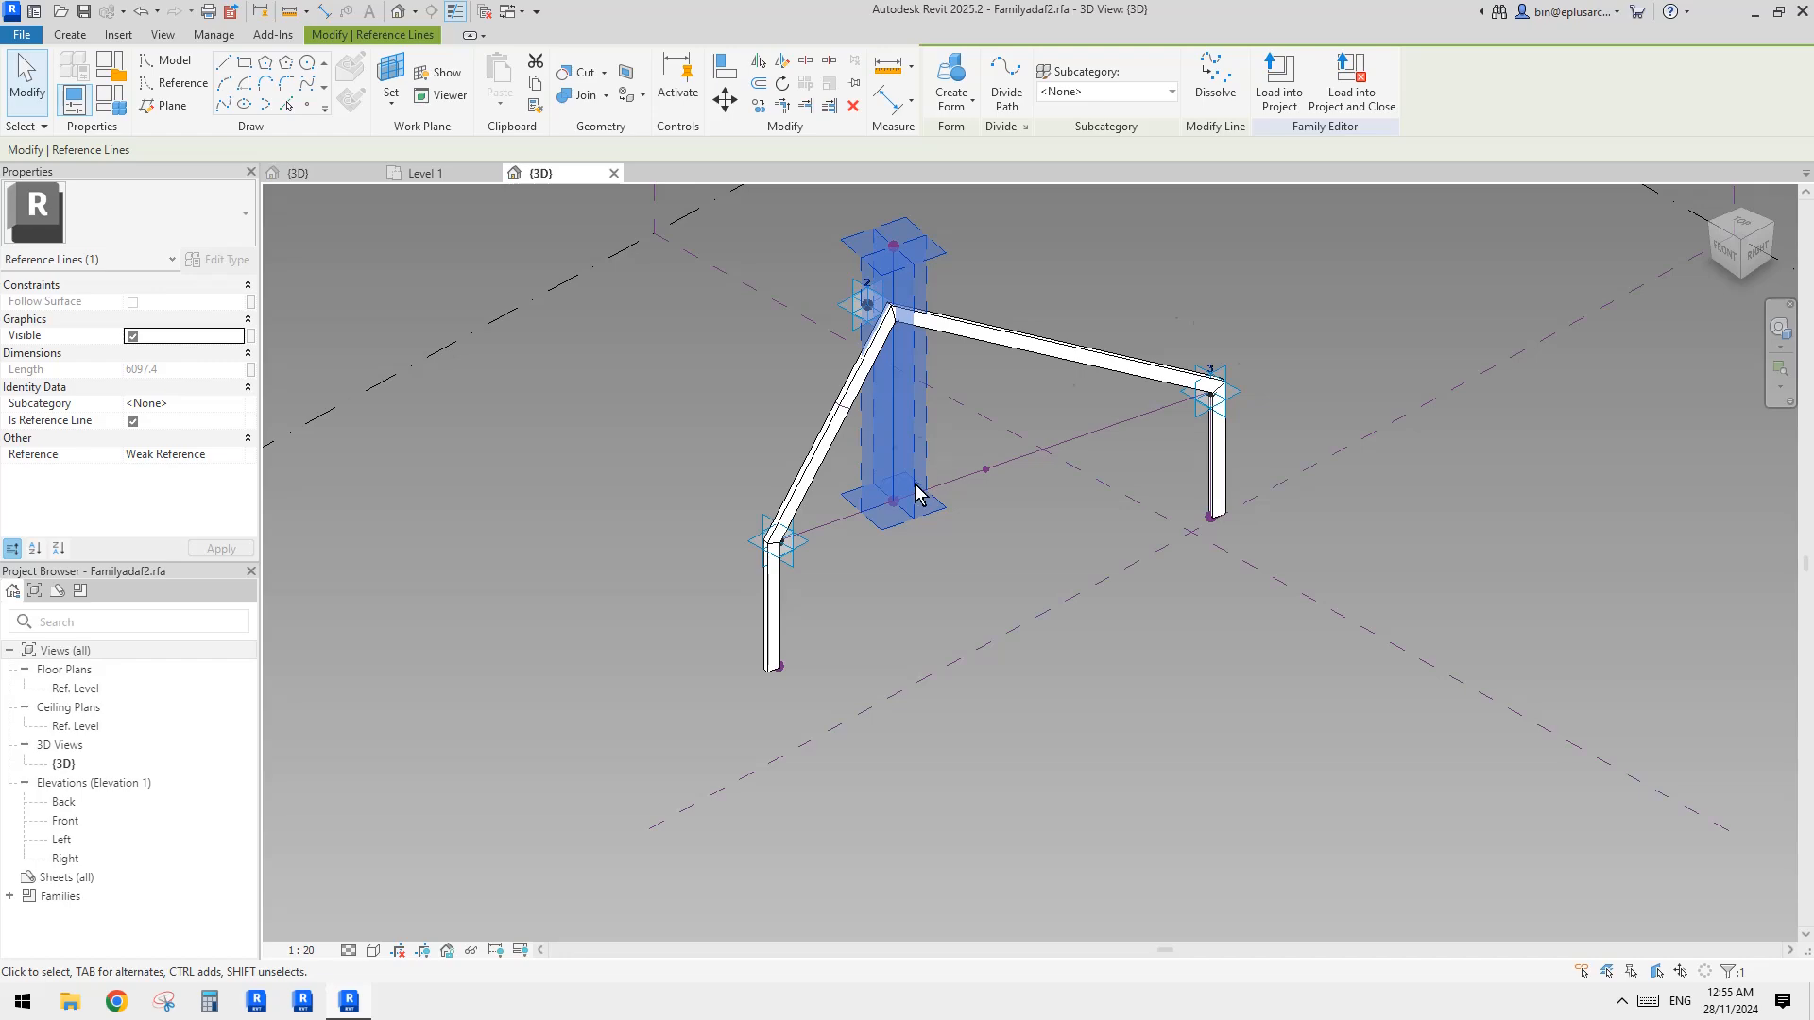
left_click(932, 523)
middle_click_drag(932, 522, 911, 462)
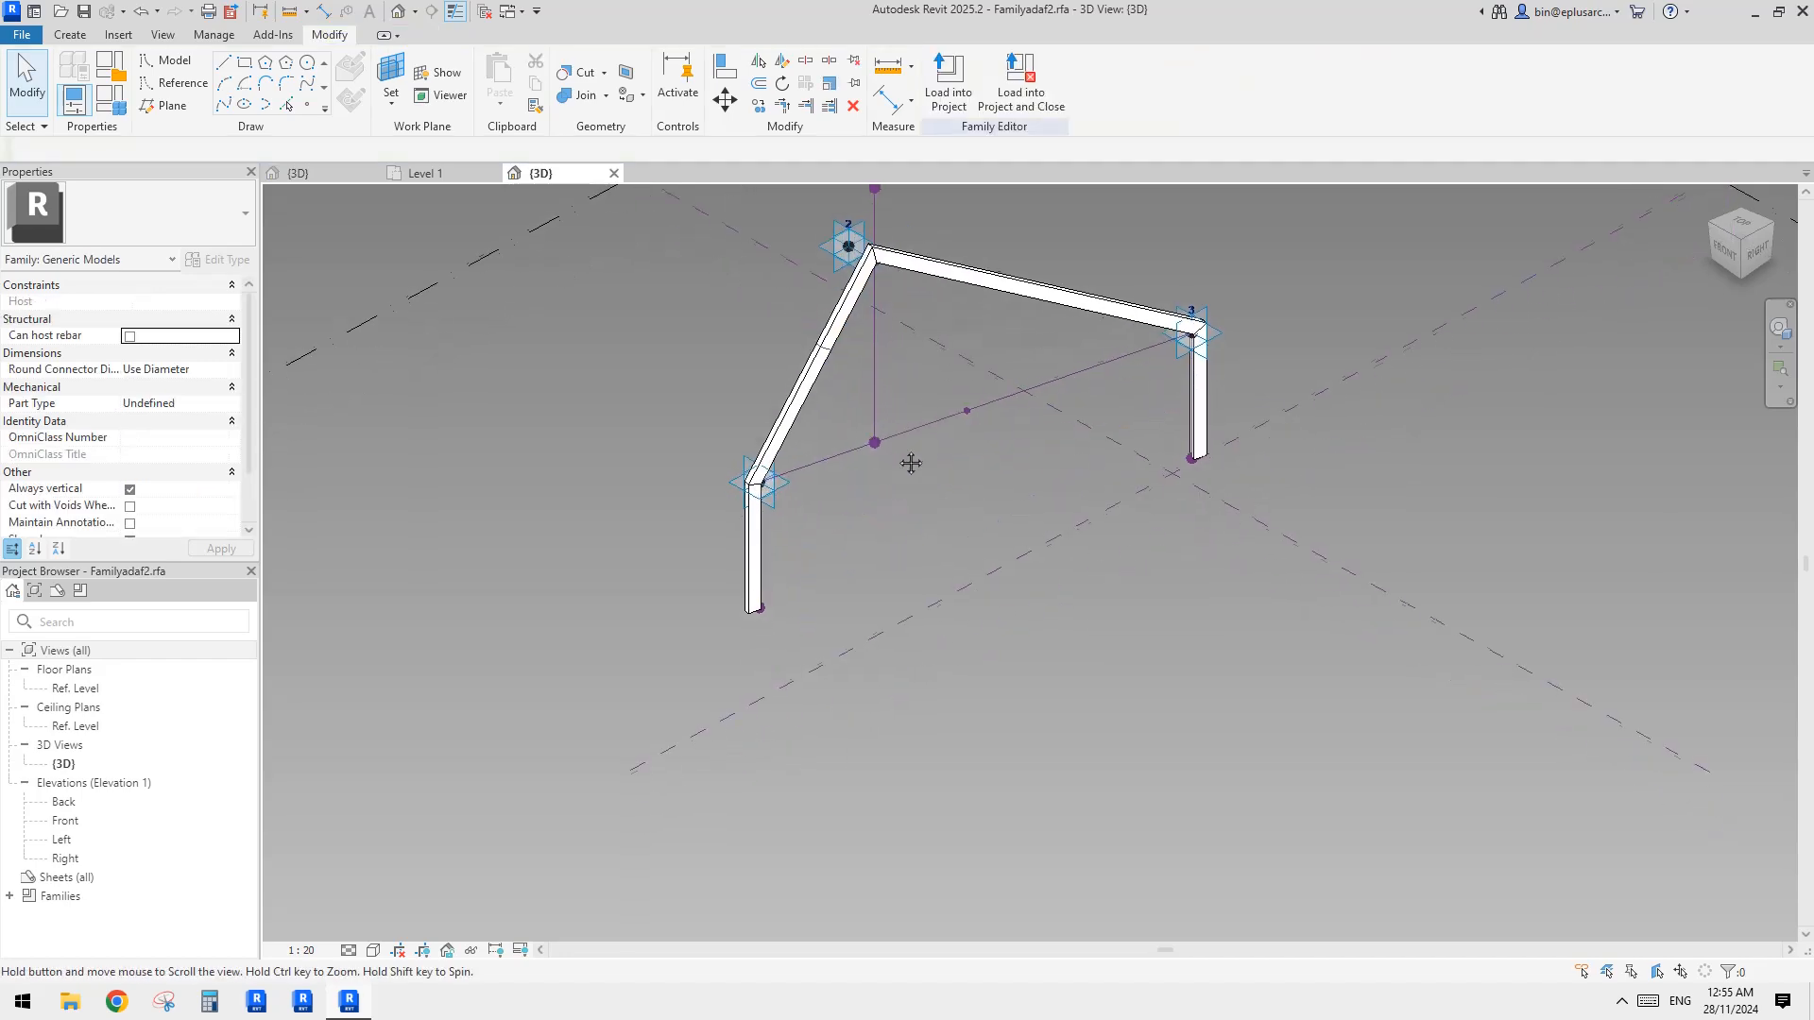
left_click(870, 413)
middle_click_drag(976, 343, 838, 590)
scroll(838, 590, "up", 1)
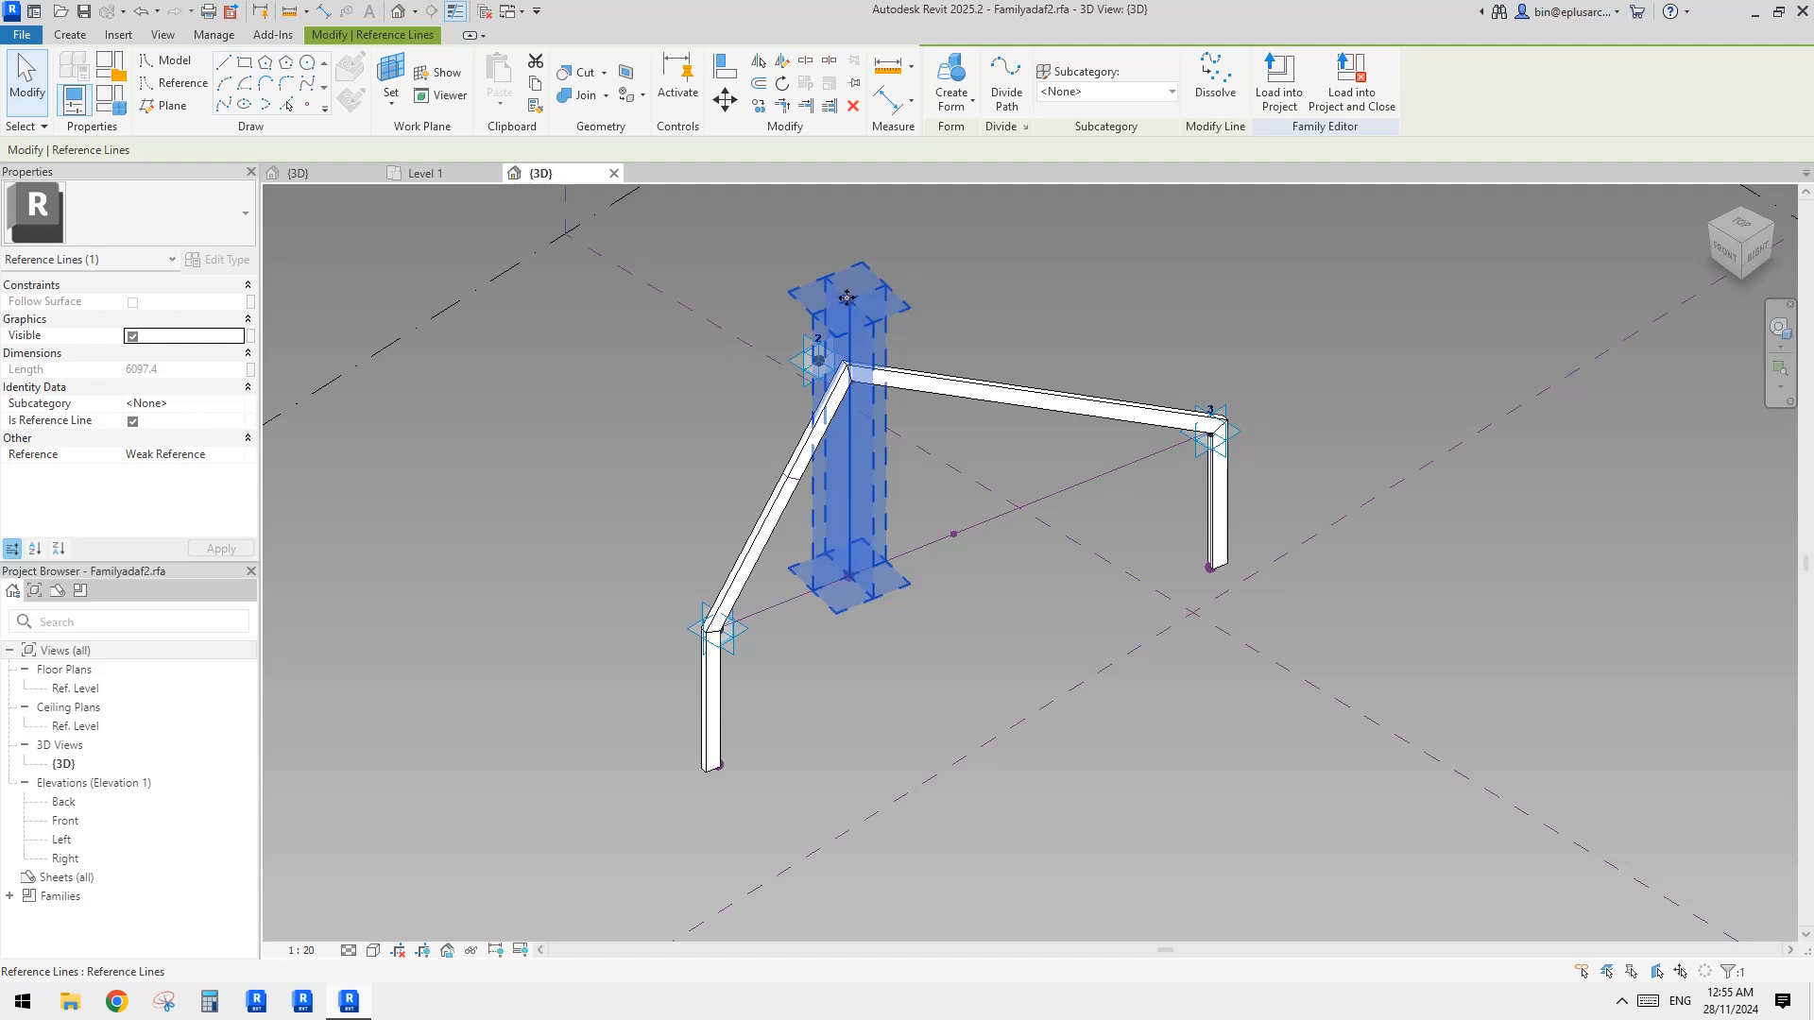
key("Escape")
left_click(849, 578)
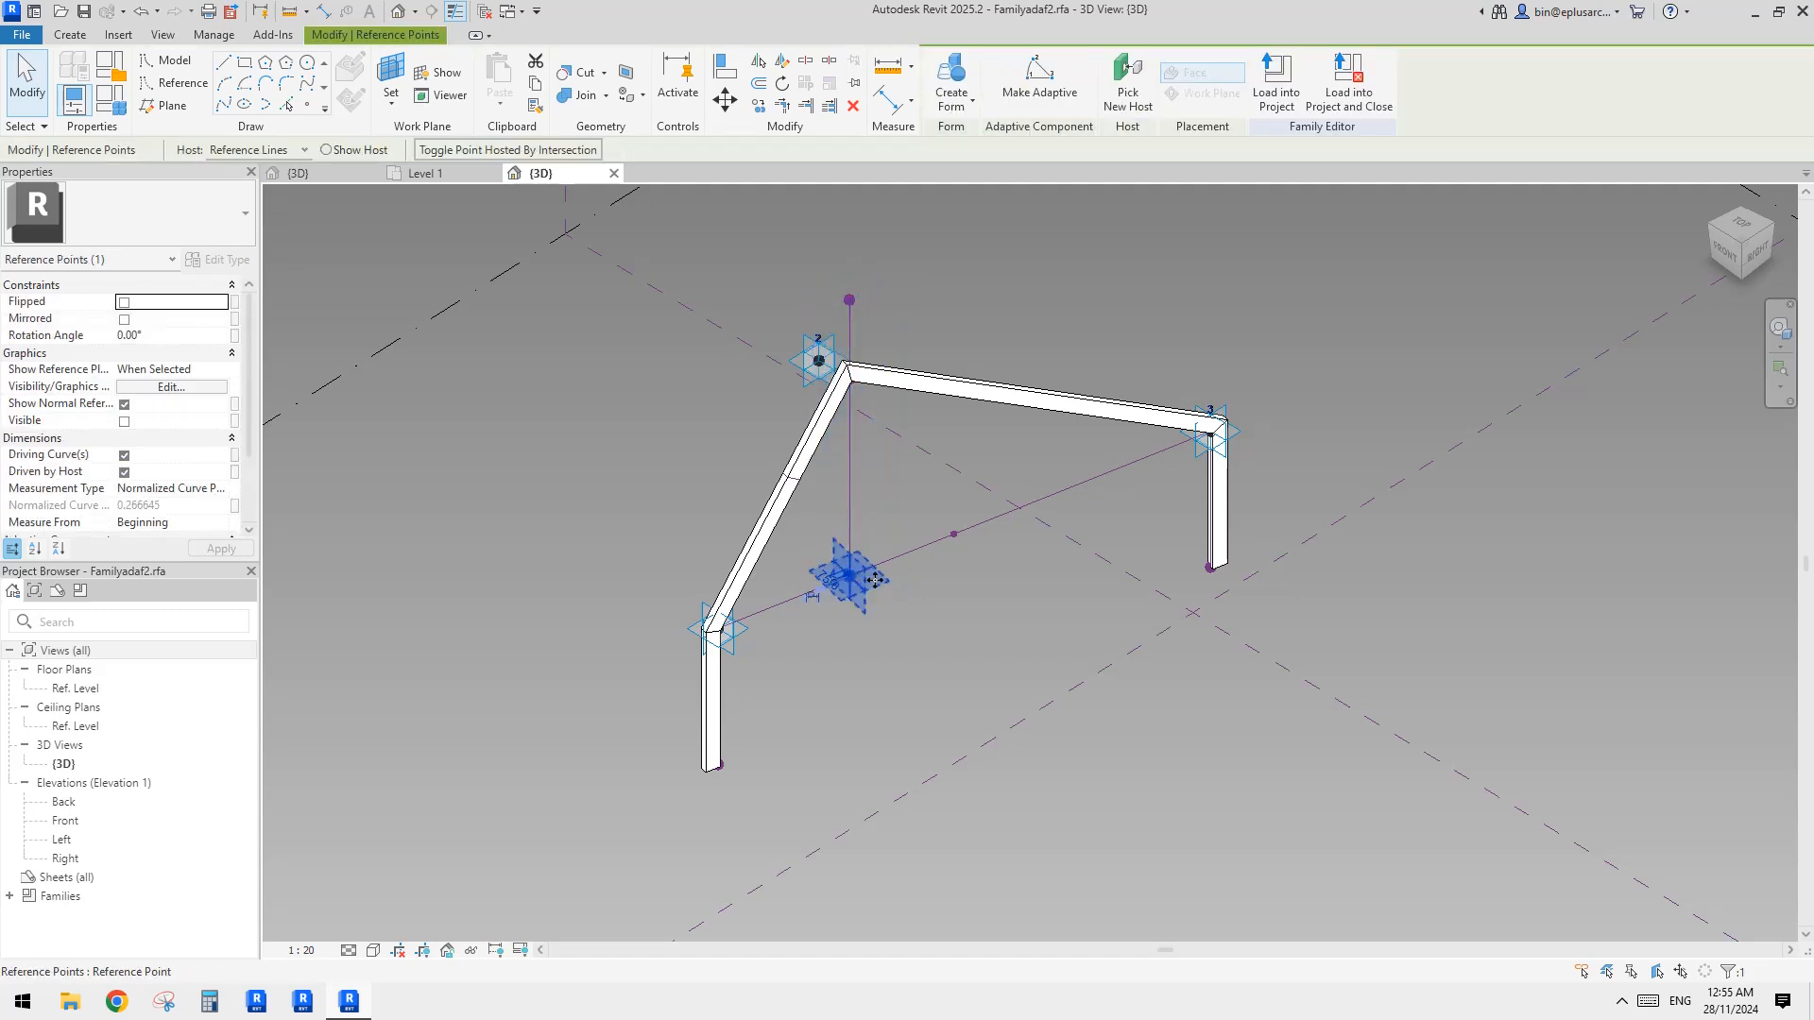
left_click(893, 579)
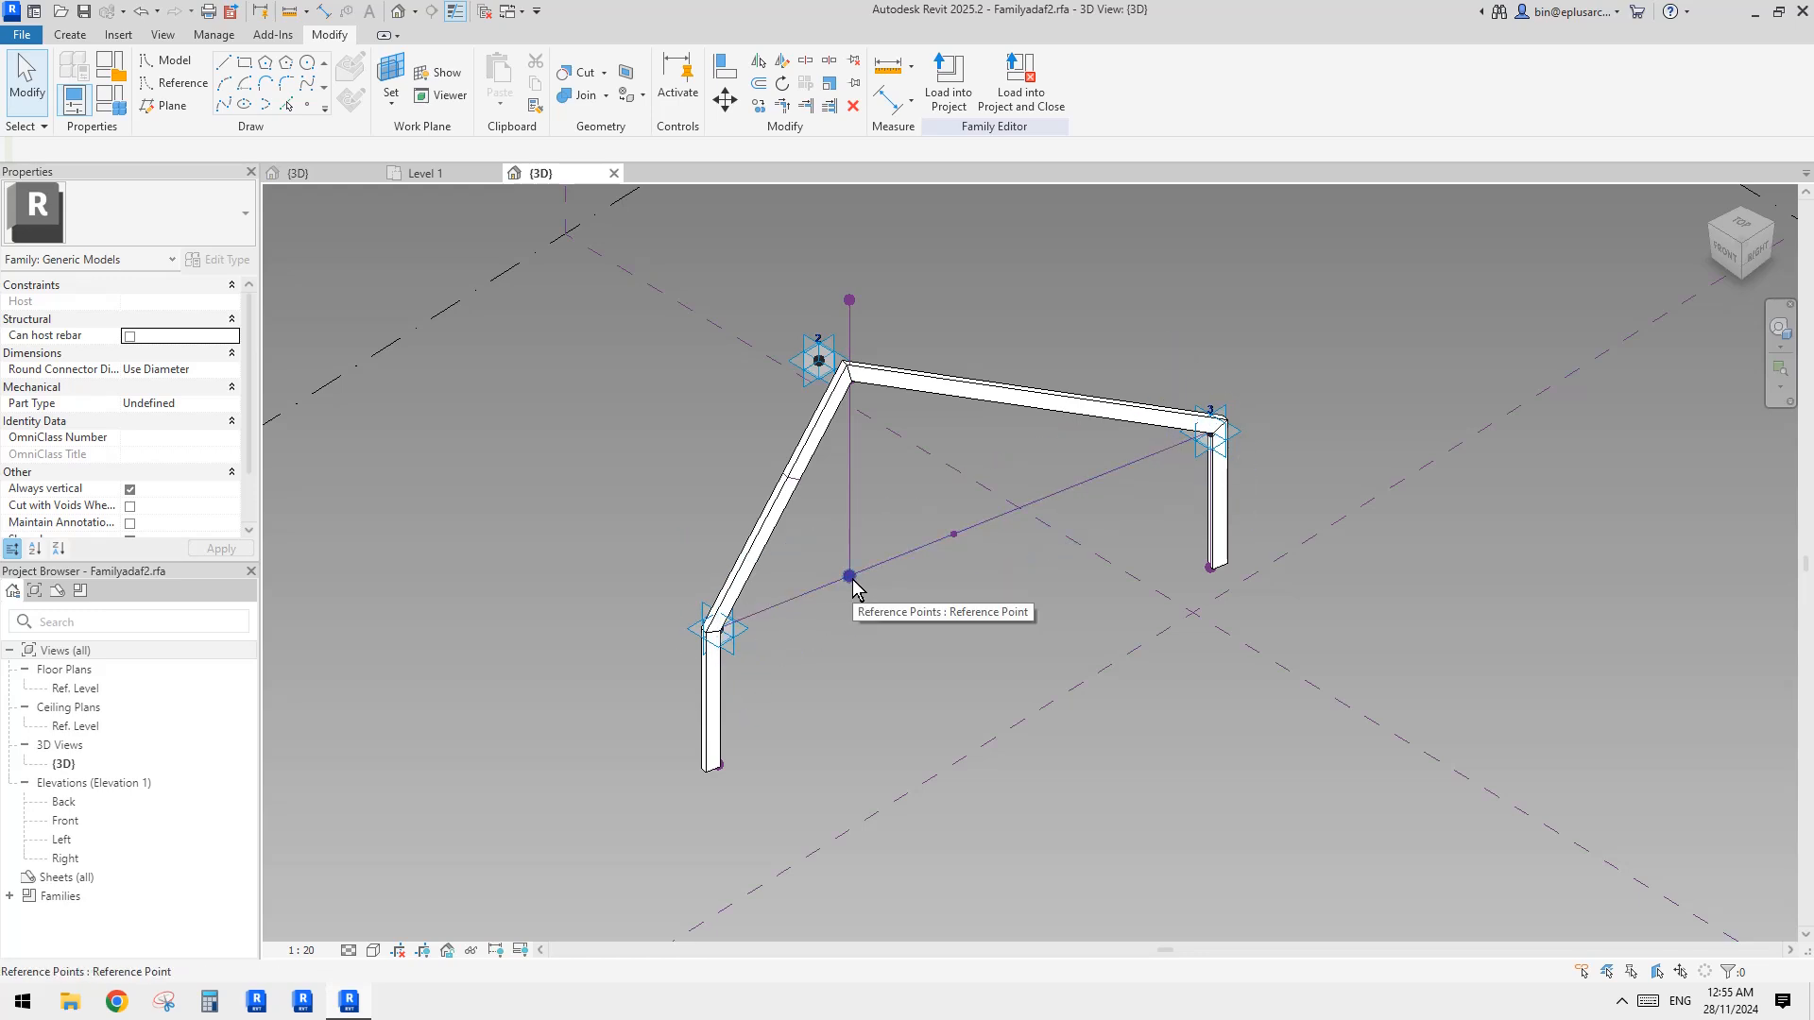
Place a reference point on the horizontal work plane of the vertical line's base point and lower it to an offset of about -5806
scroll(948, 553, "down", 1)
middle_click_drag(946, 546, 998, 480)
left_click(308, 104)
left_click(388, 71)
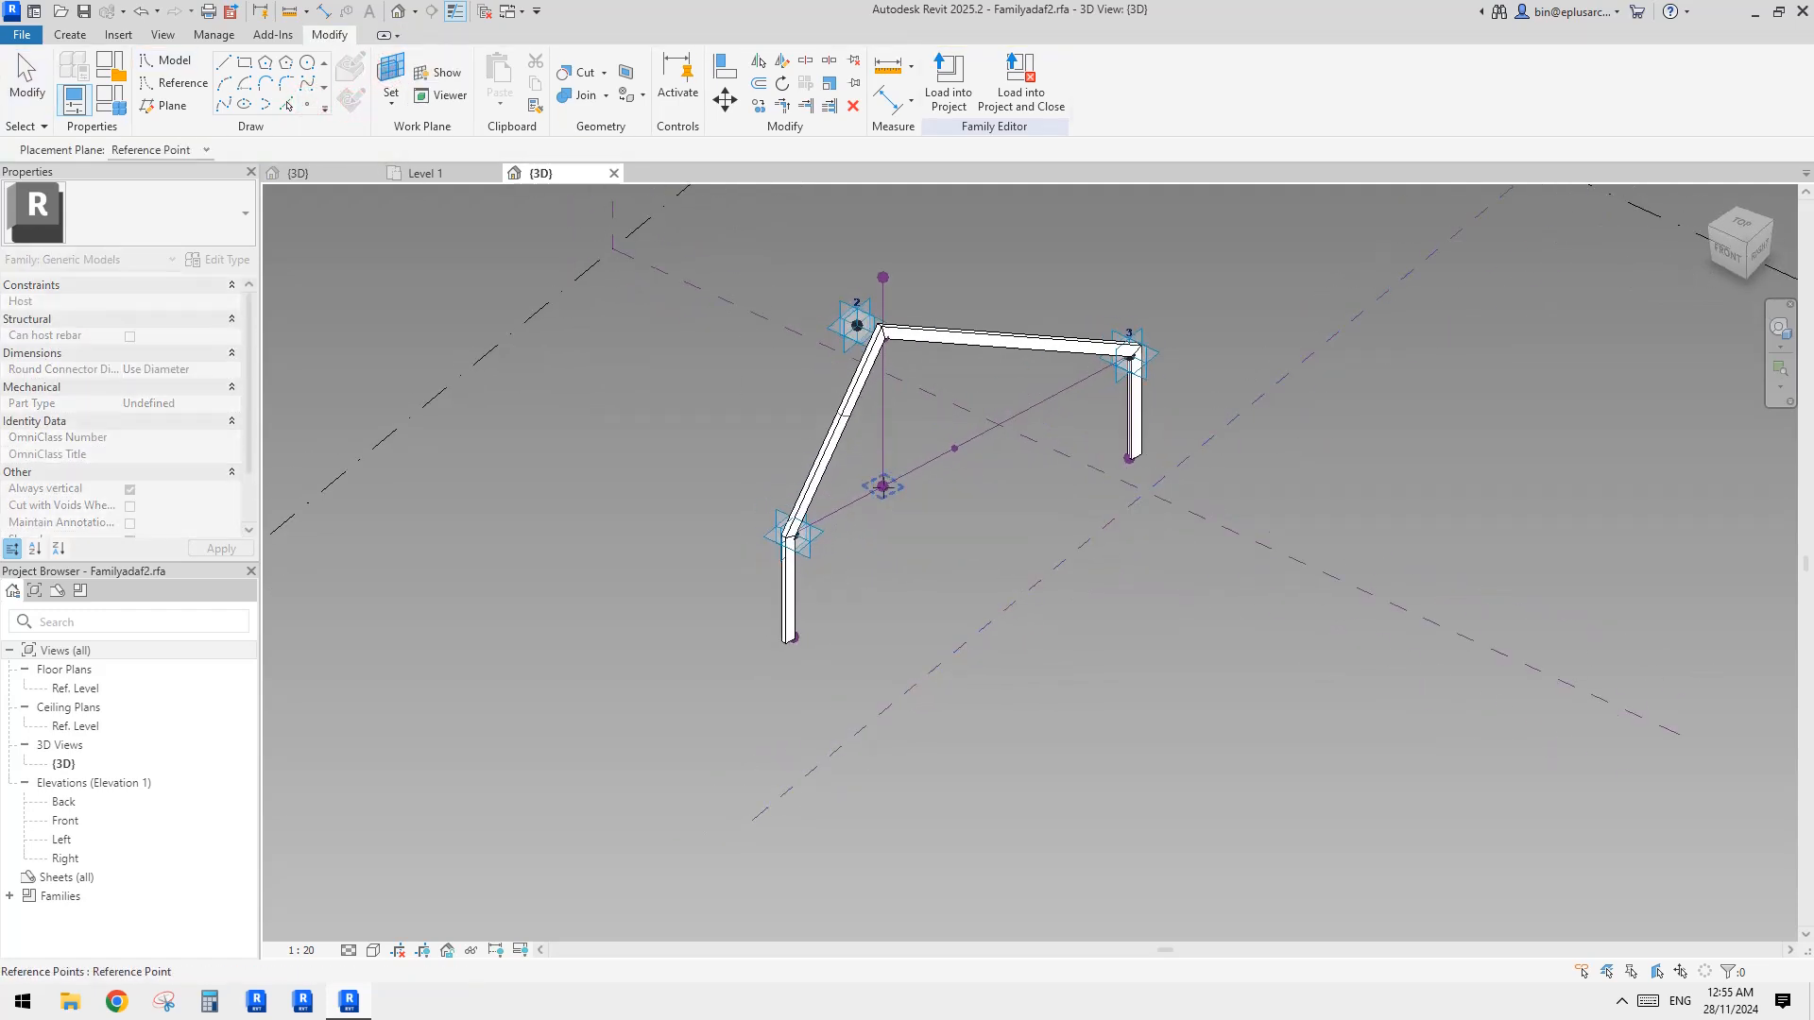
left_click(882, 487)
left_click(885, 485)
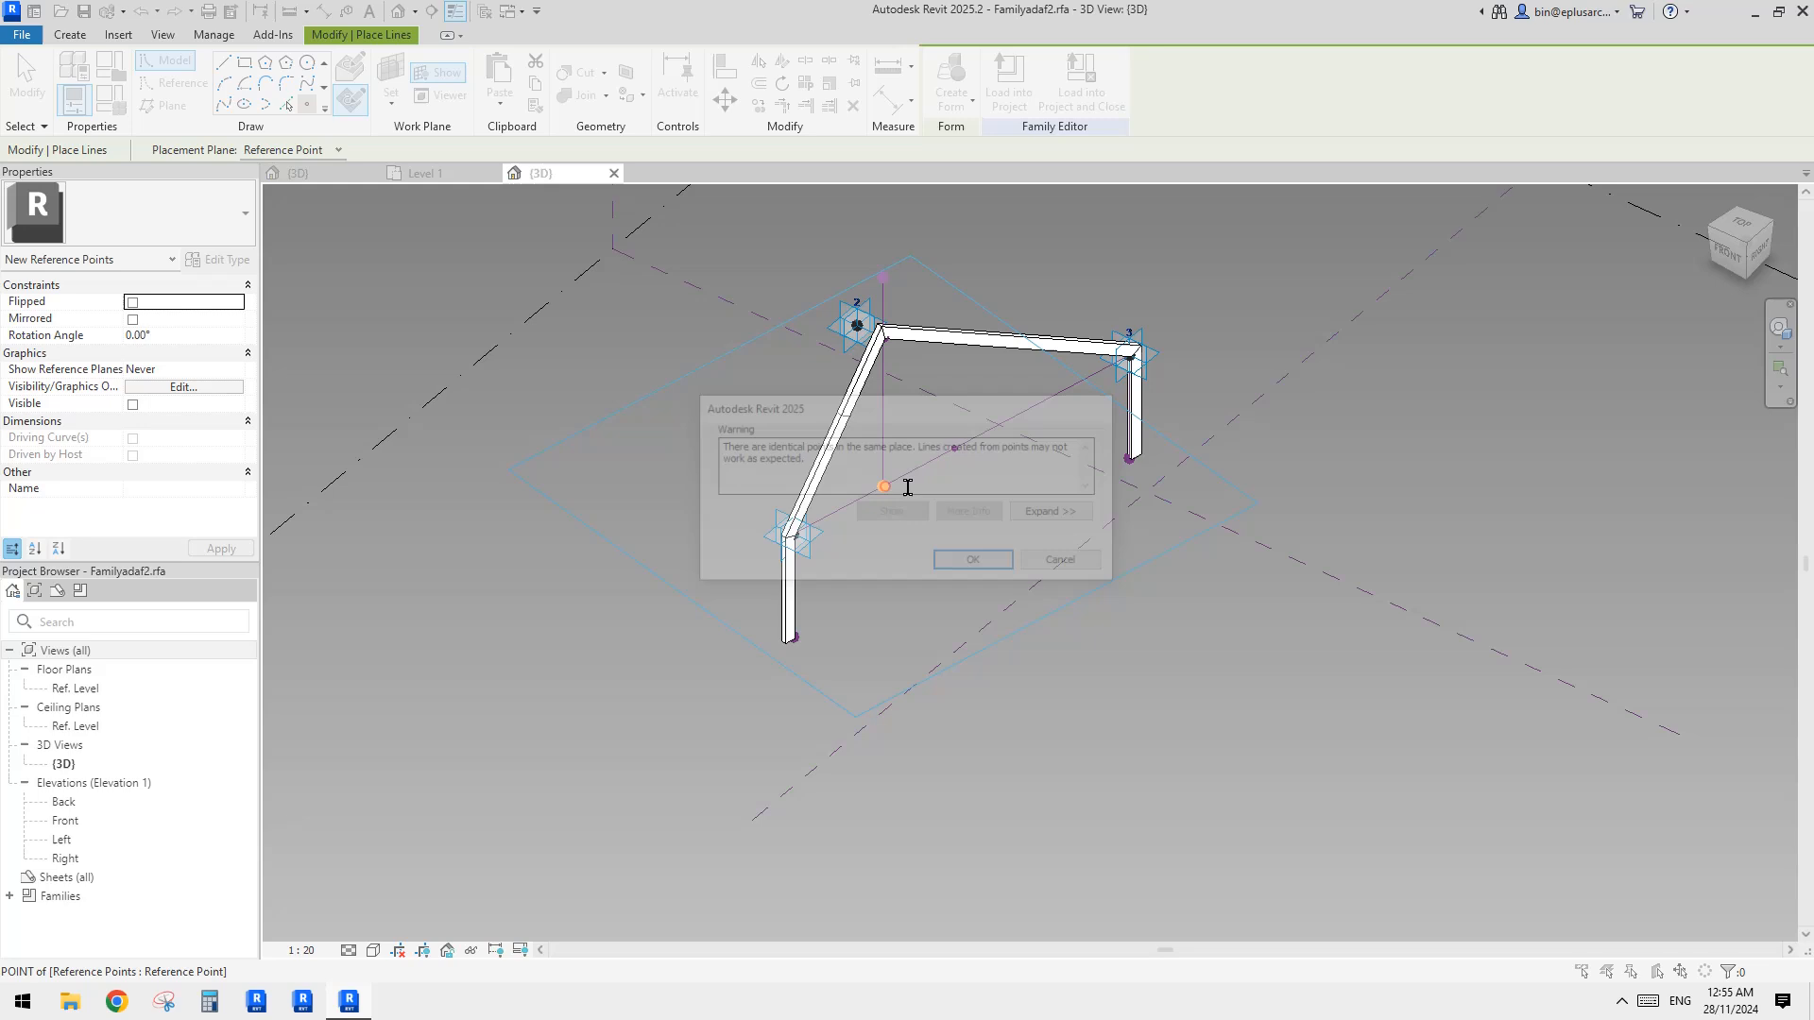
left_click(974, 562)
key("Escape")
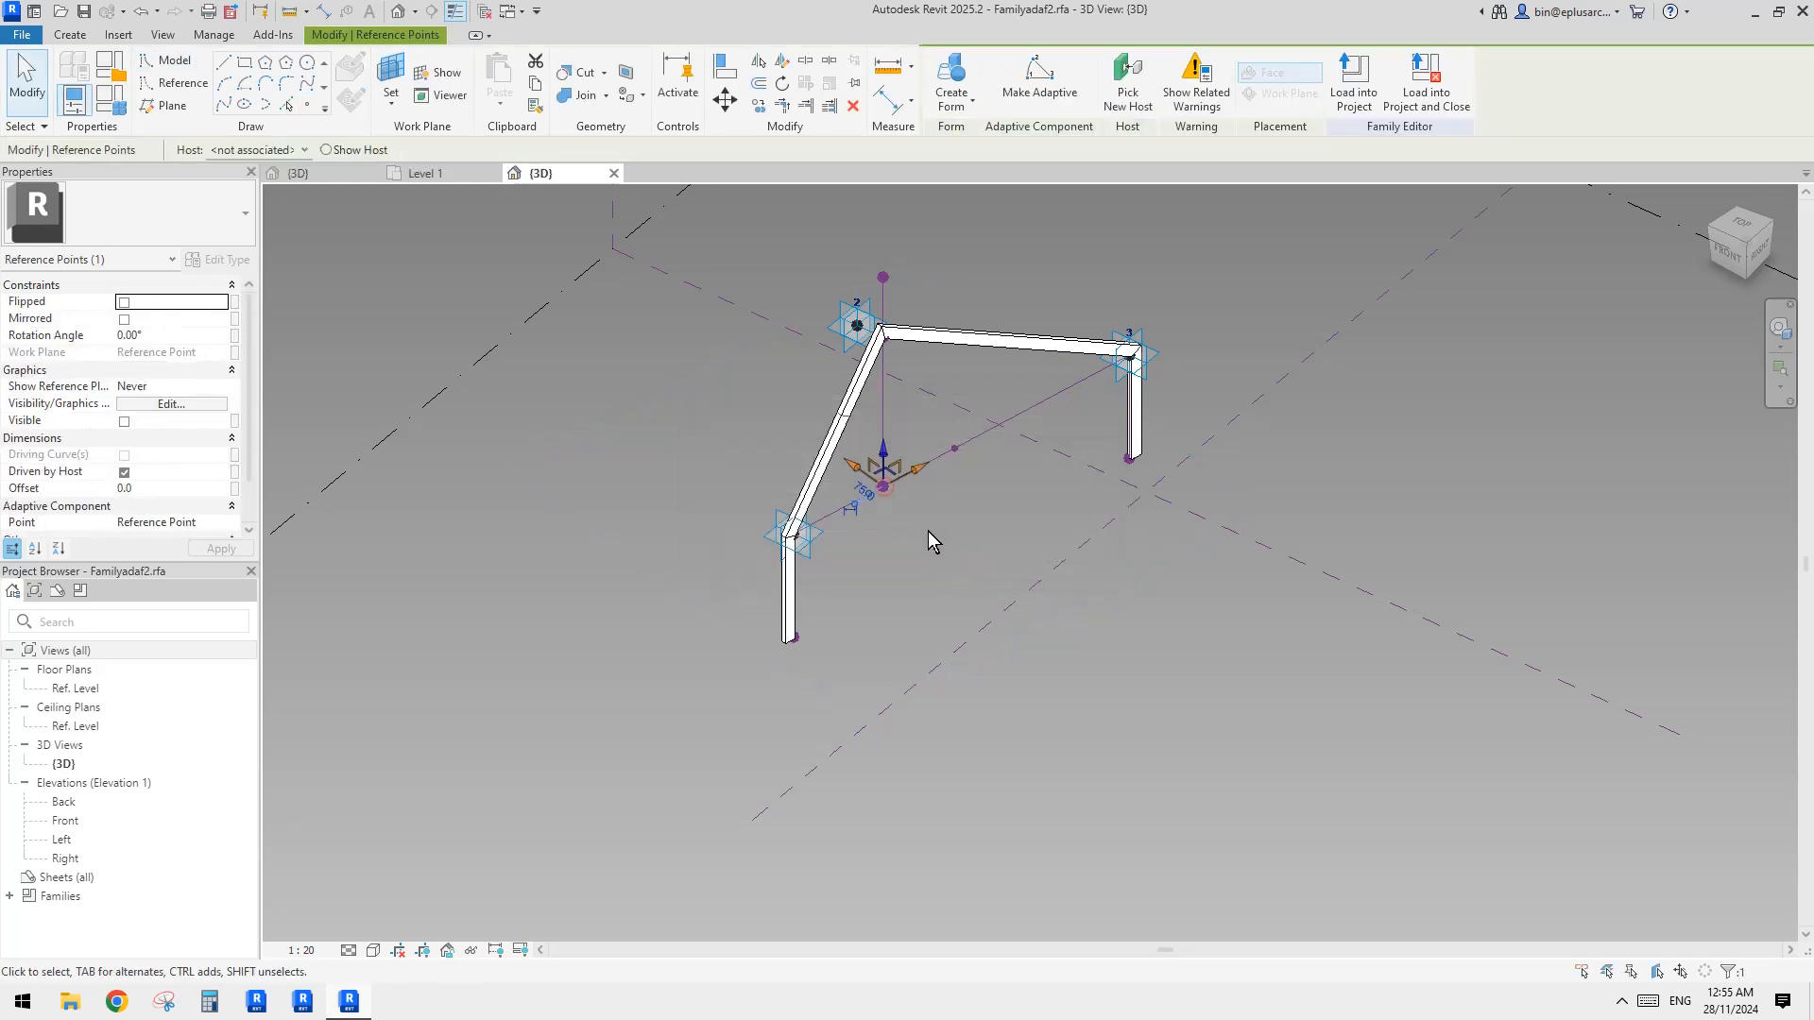
left_click_drag(886, 453, 891, 653)
middle_click_drag(915, 662, 911, 603, "shift")
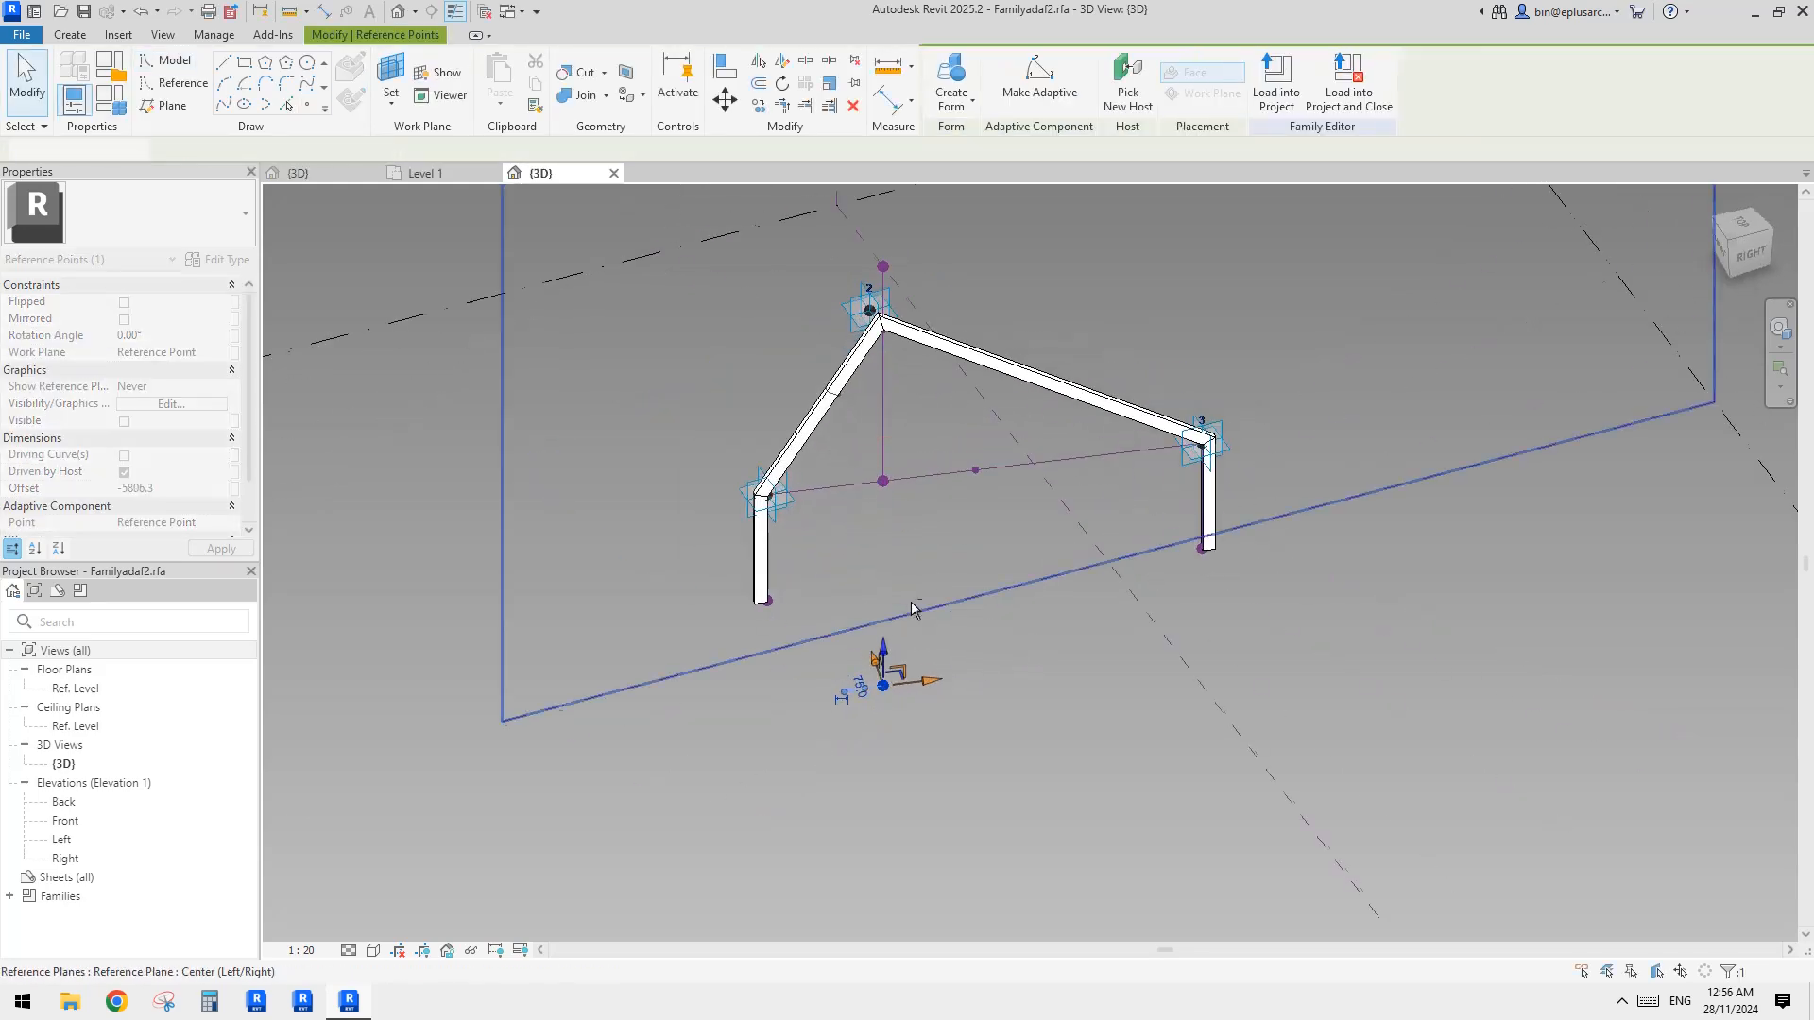
key("Escape")
Dissolve the vertical reference line above the base point, leaving its points in place
left_click(877, 417)
middle_click_drag(878, 416, 913, 422, "shift")
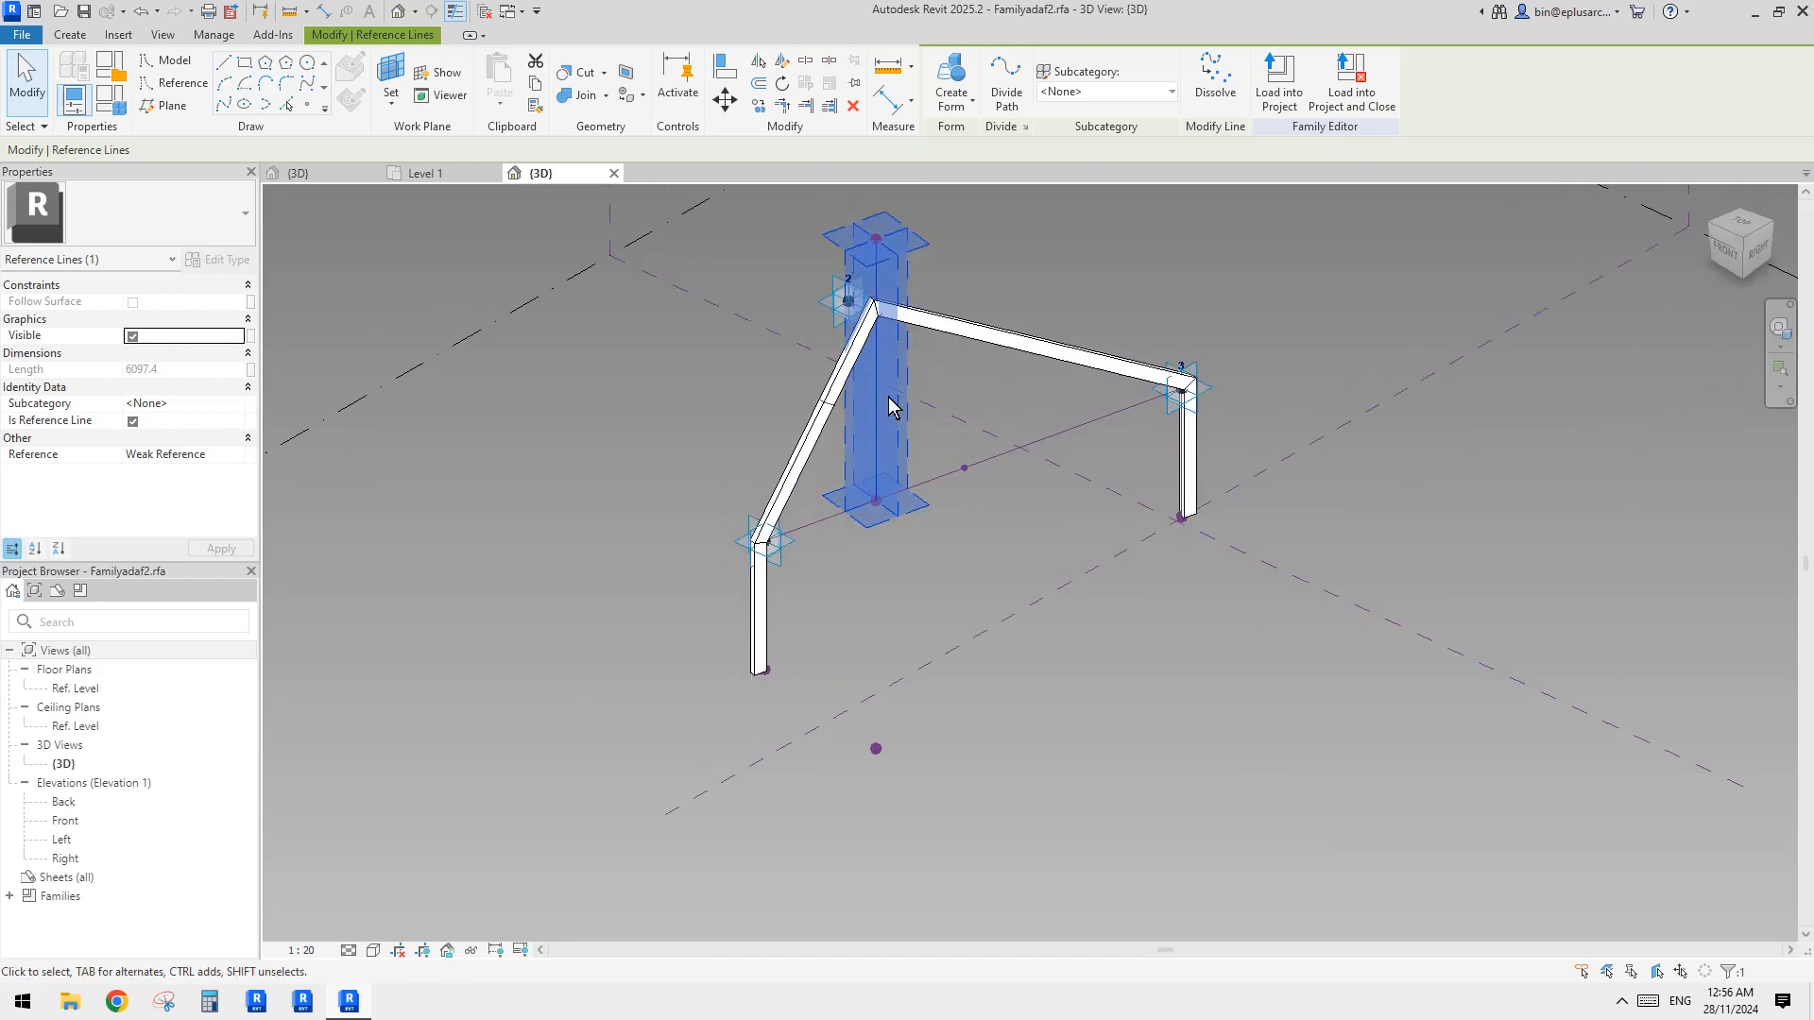
middle_click_drag(919, 715, 916, 711)
left_click(916, 711)
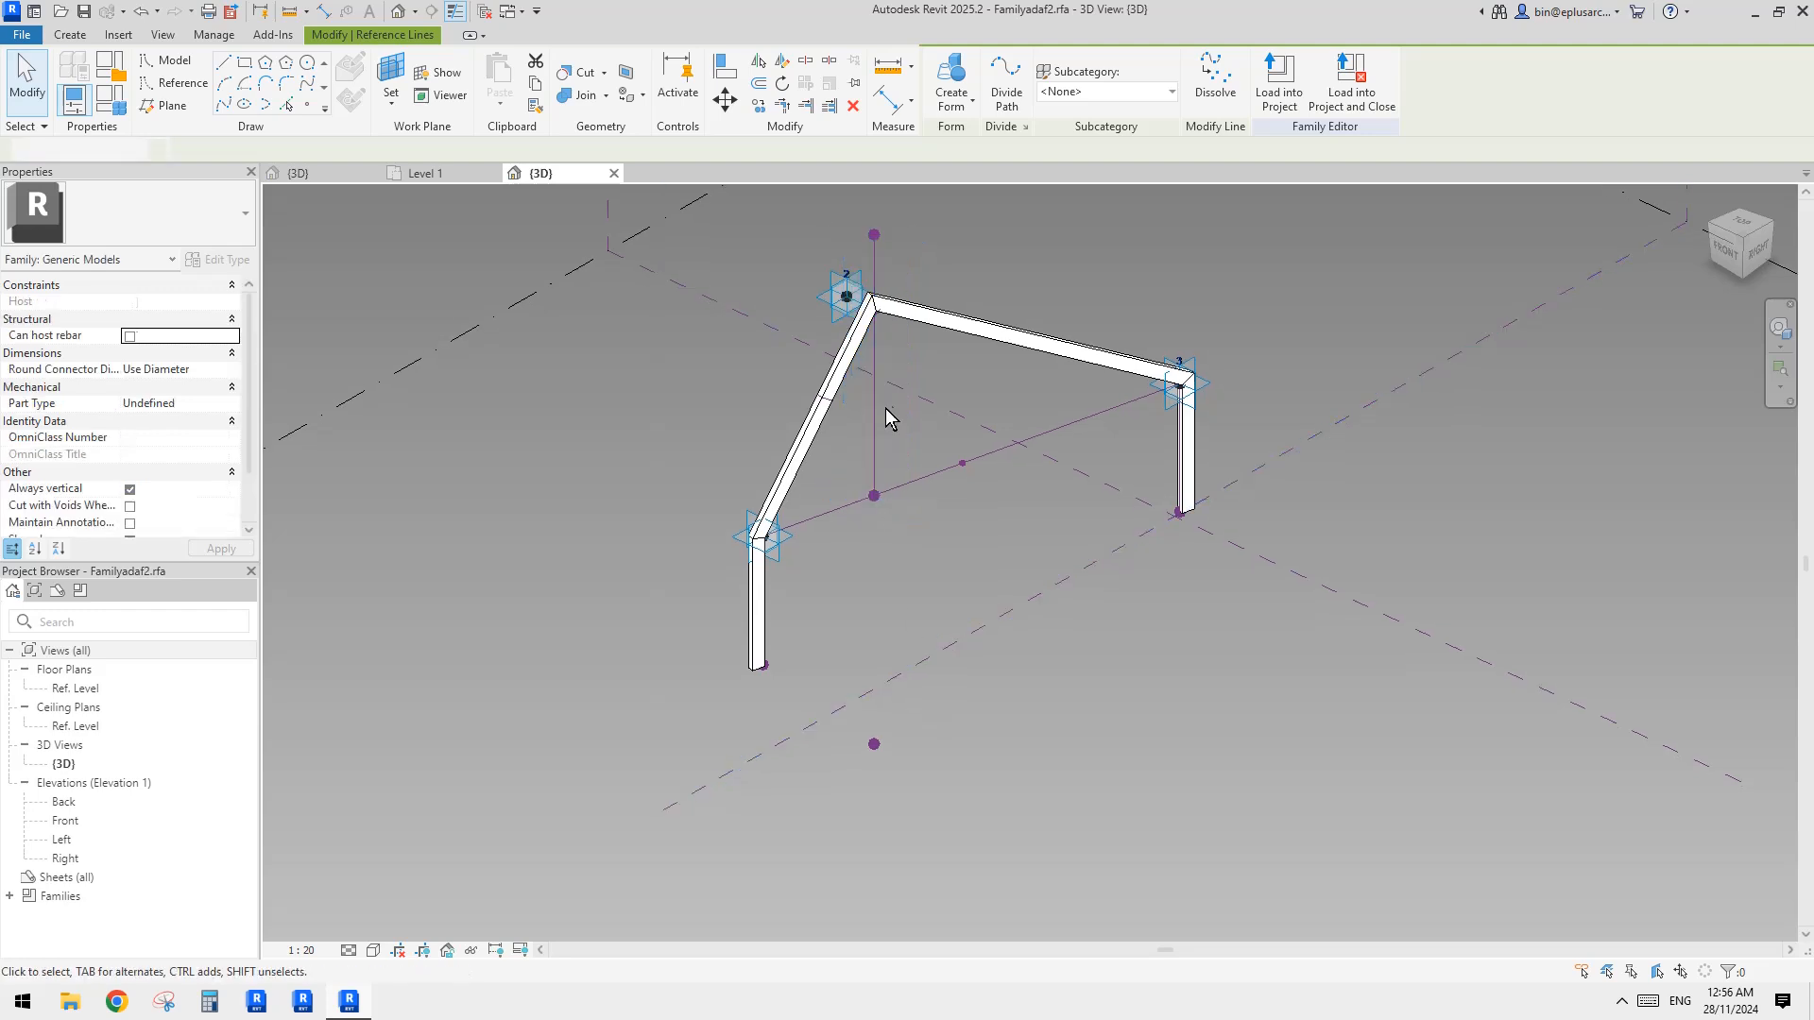
left_click(880, 408)
left_click(1216, 80)
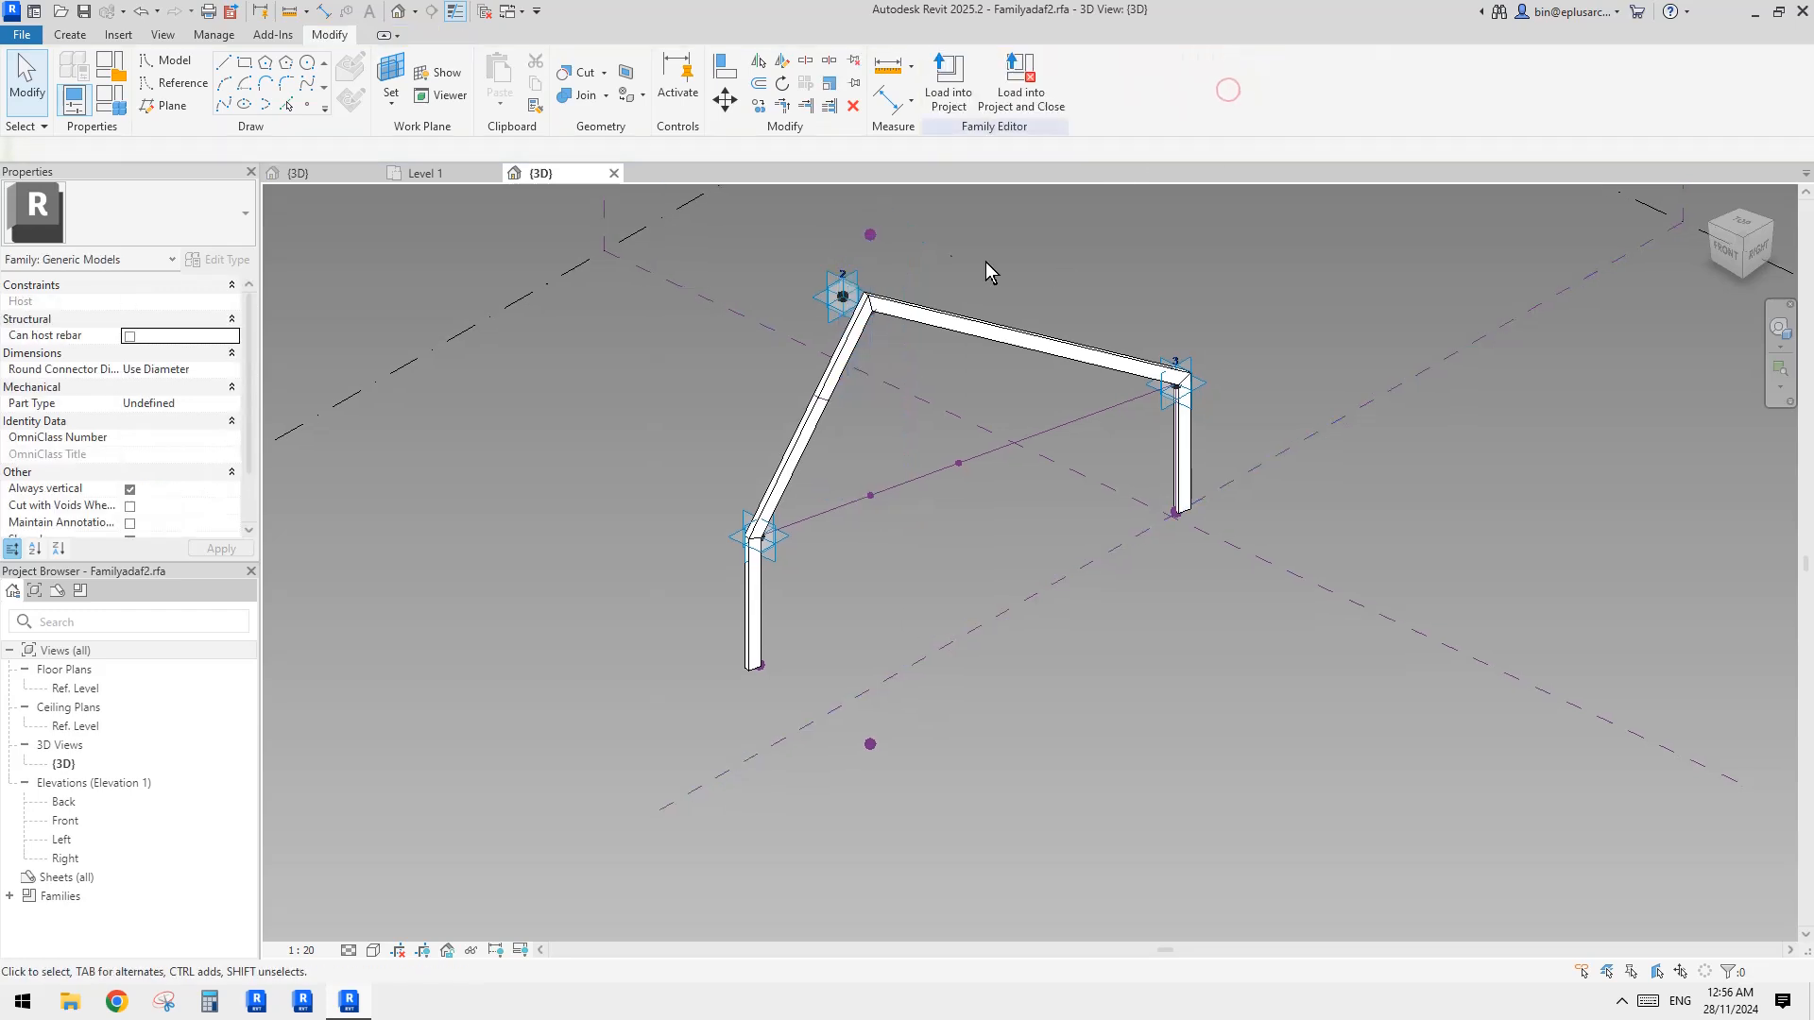
Connect the top point and the lower point with a line and make it a reference line
left_click(871, 235)
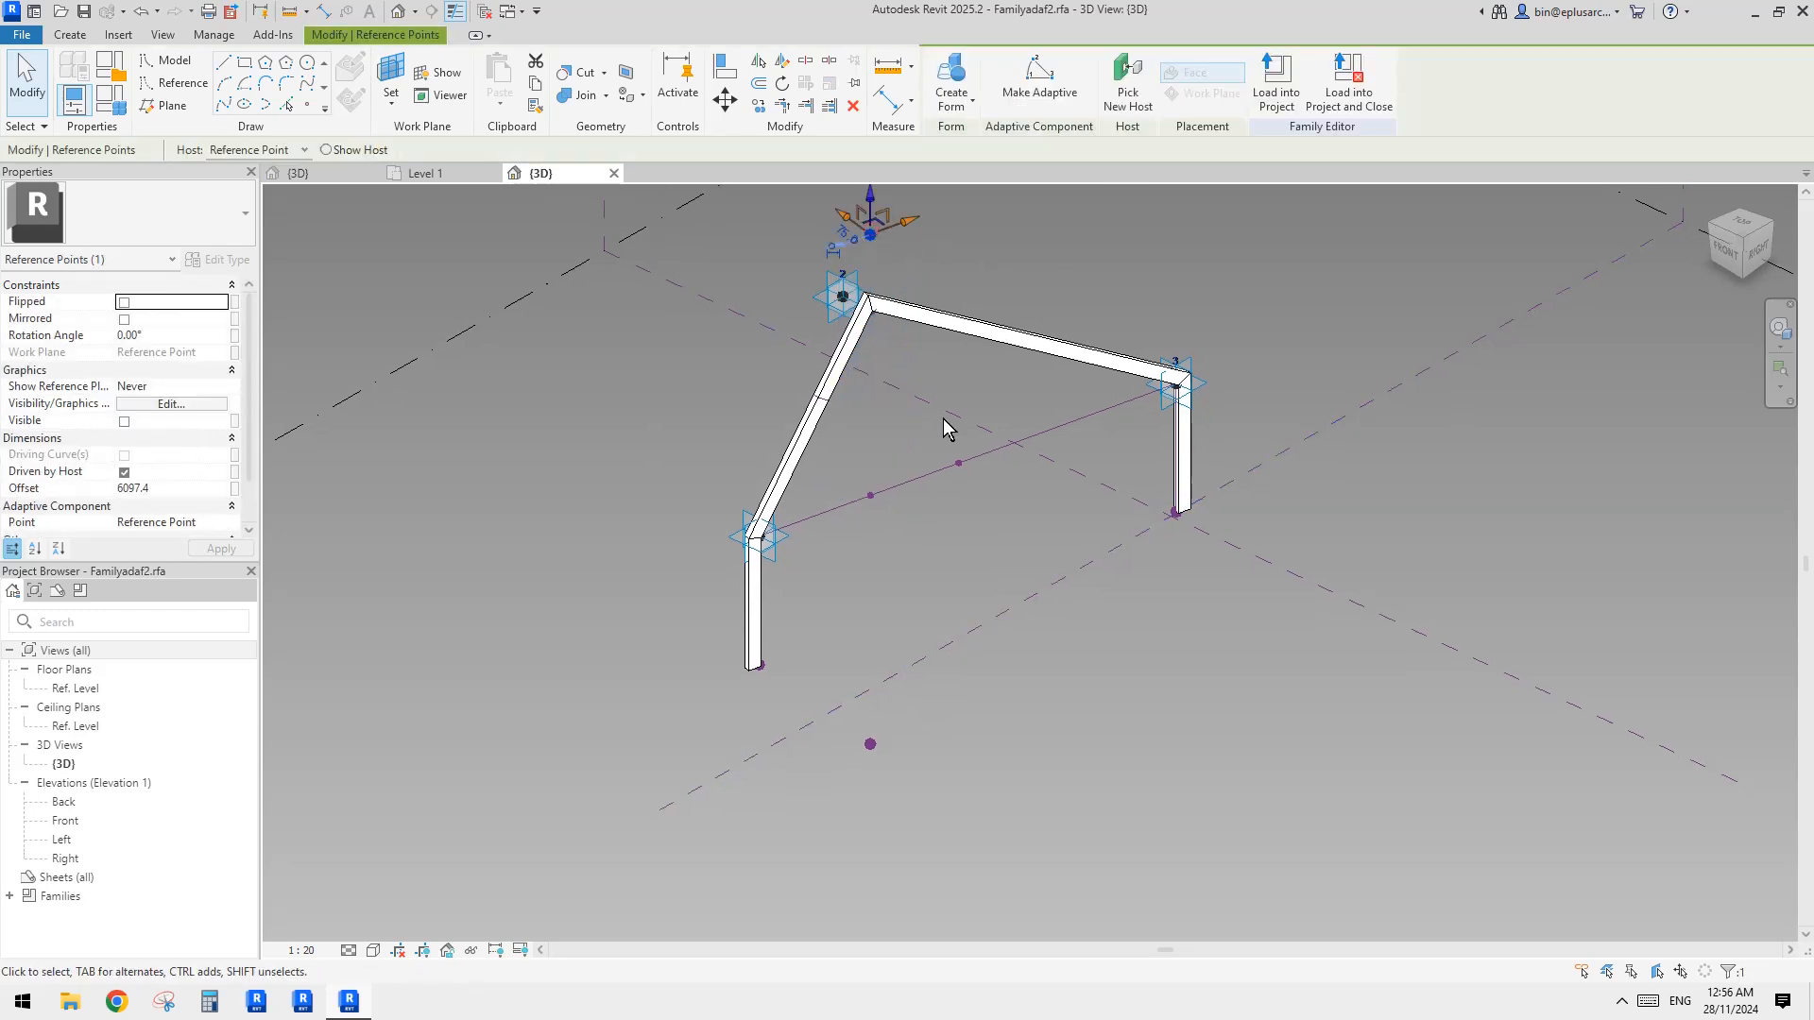
left_click(870, 745, "ctrl")
left_click(224, 105)
middle_click_drag(1009, 347, 762, 388, "shift")
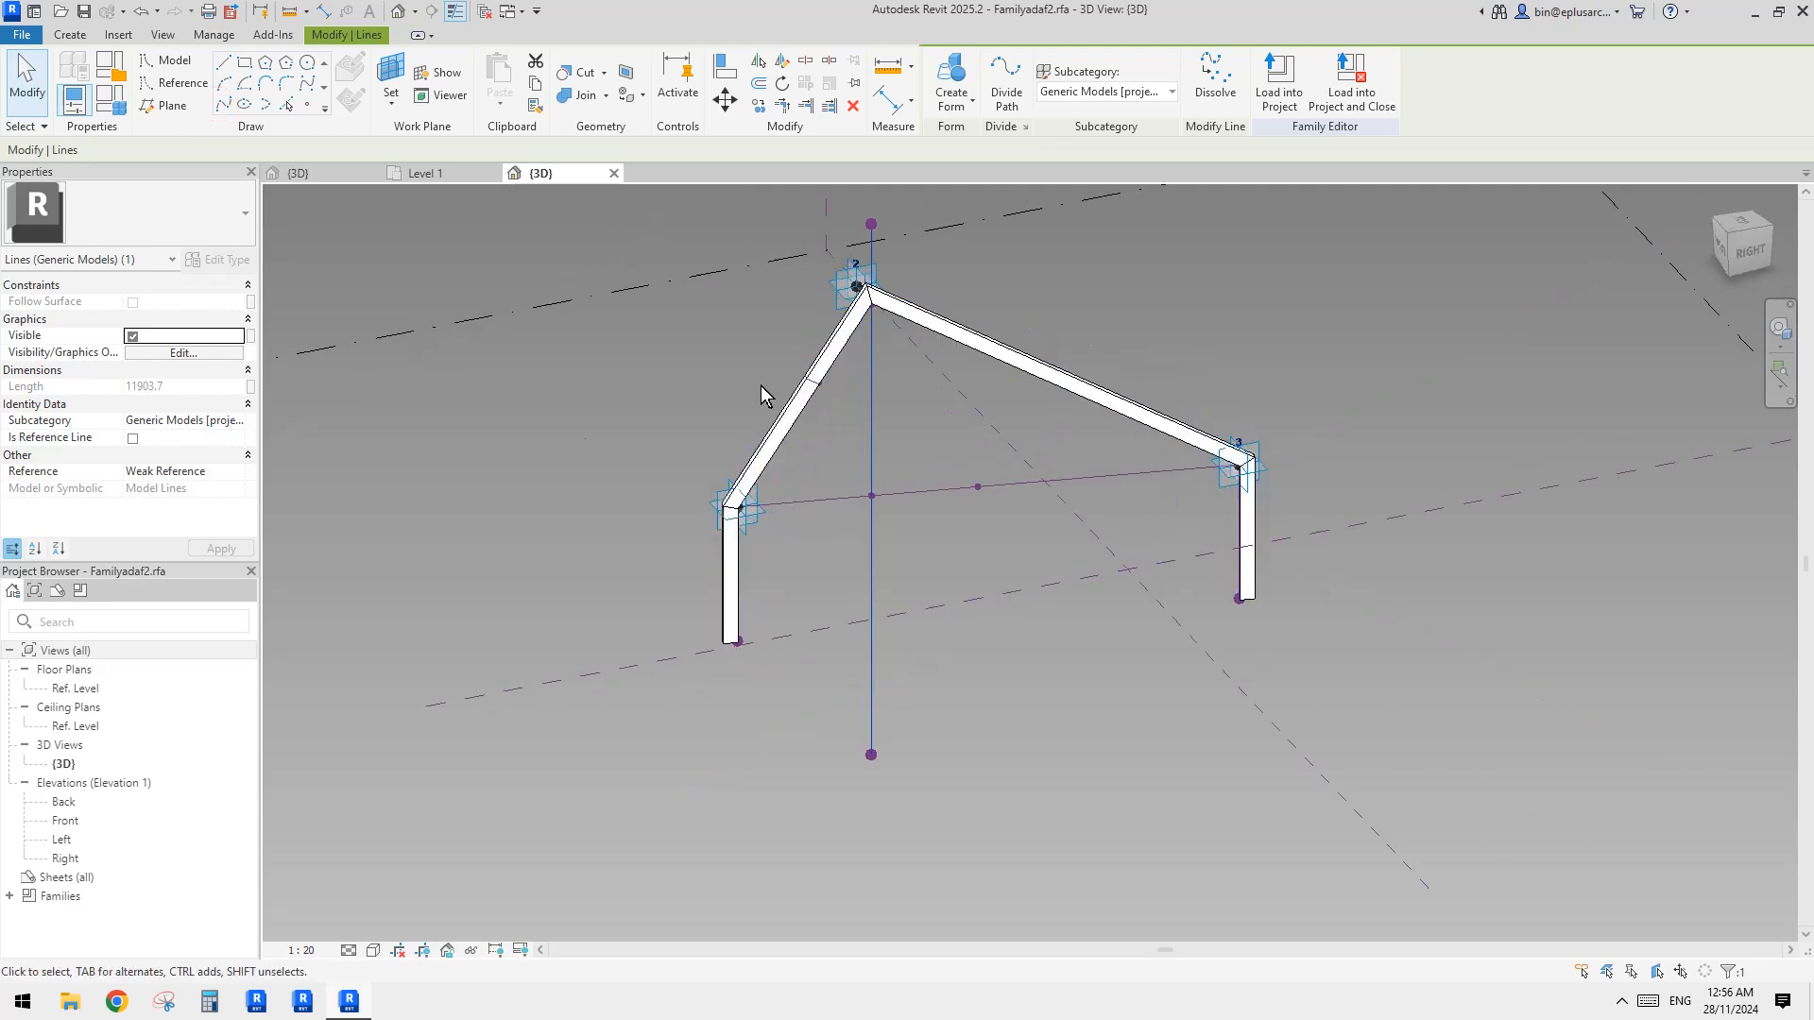
left_click(132, 438)
key("Escape")
Temporarily hide the solid frame form and rehost the apex reference point onto the full-height vertical reference line
scroll(882, 314, "up", 3)
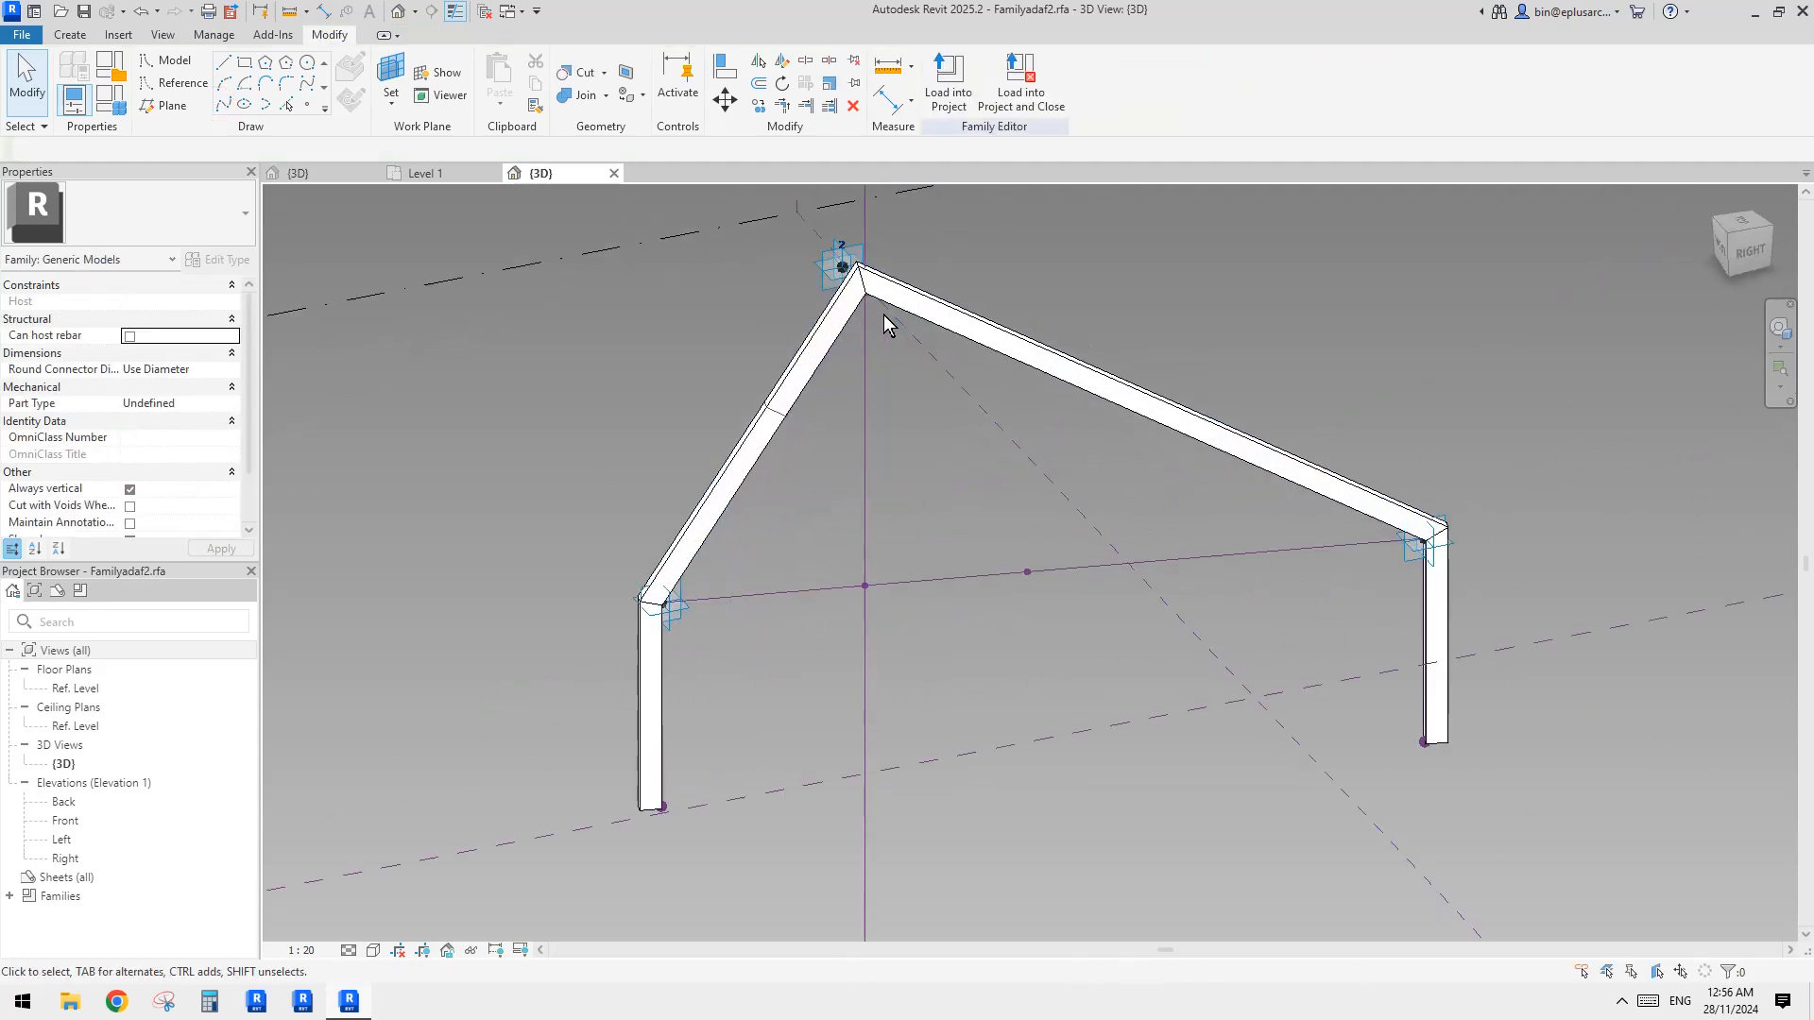
left_click(883, 282)
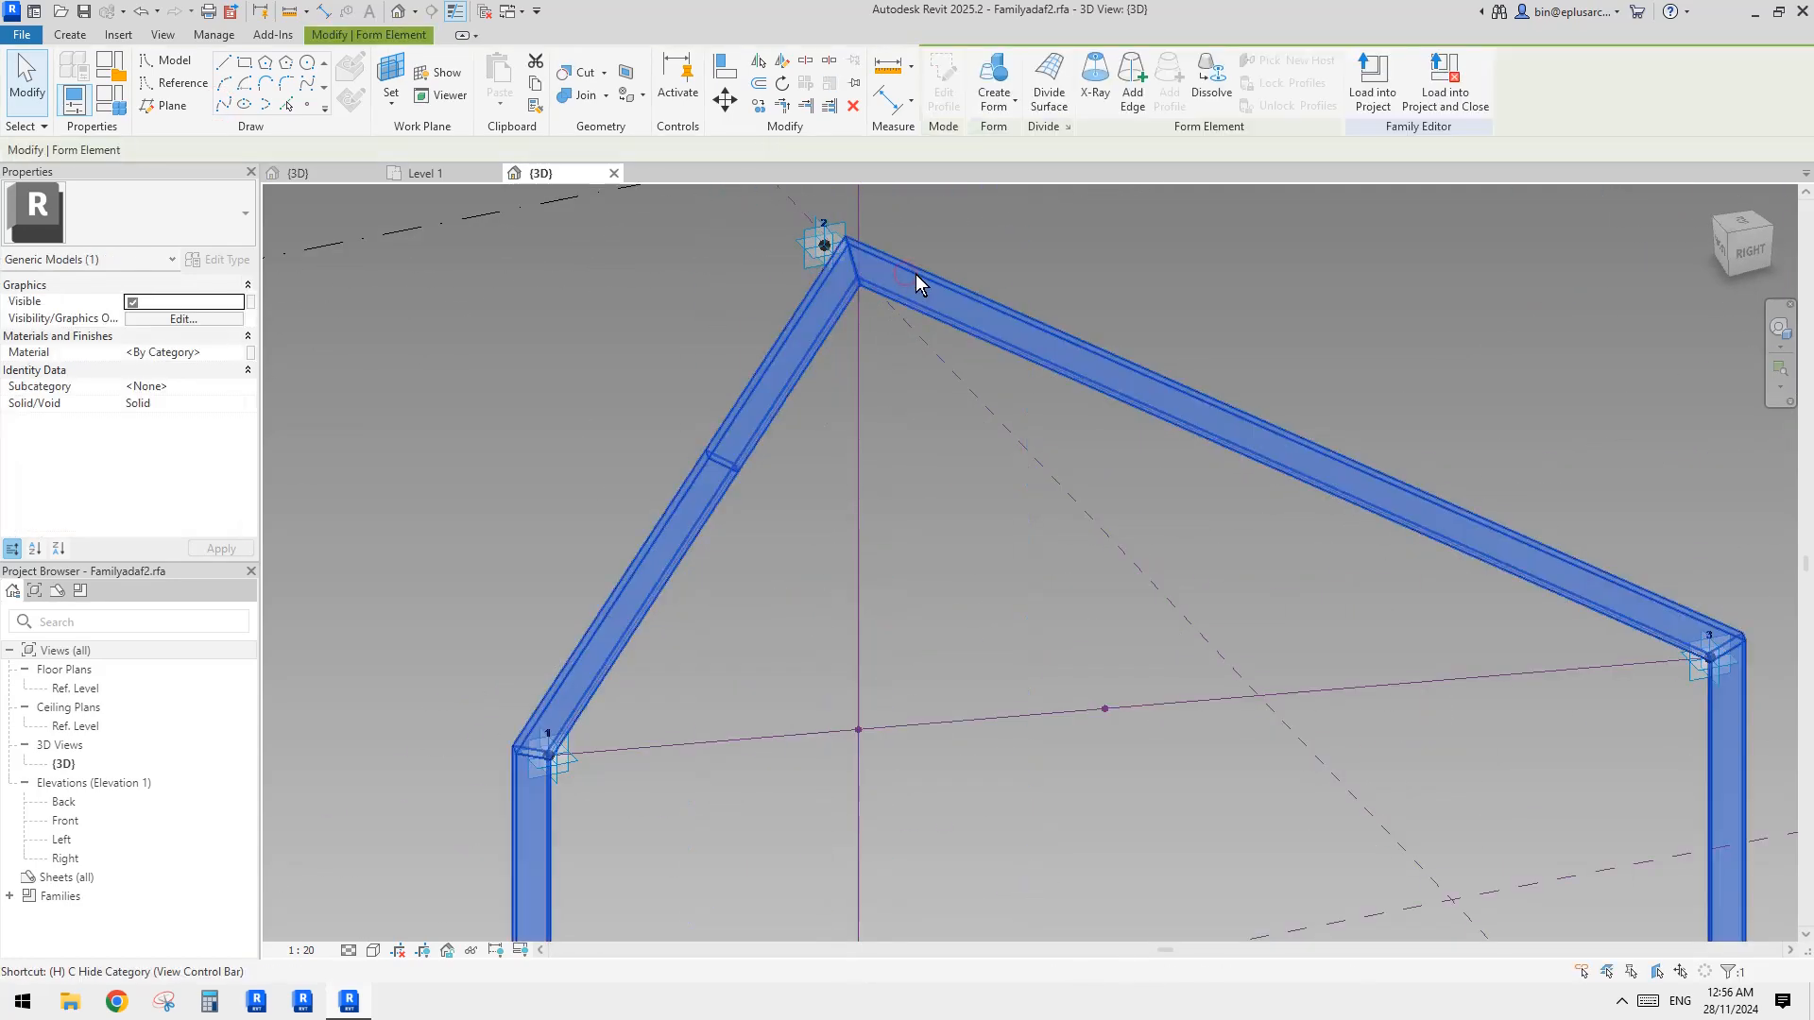
key("h")
key("h")
left_click(858, 283)
middle_click_drag(860, 287, 997, 331, "shift")
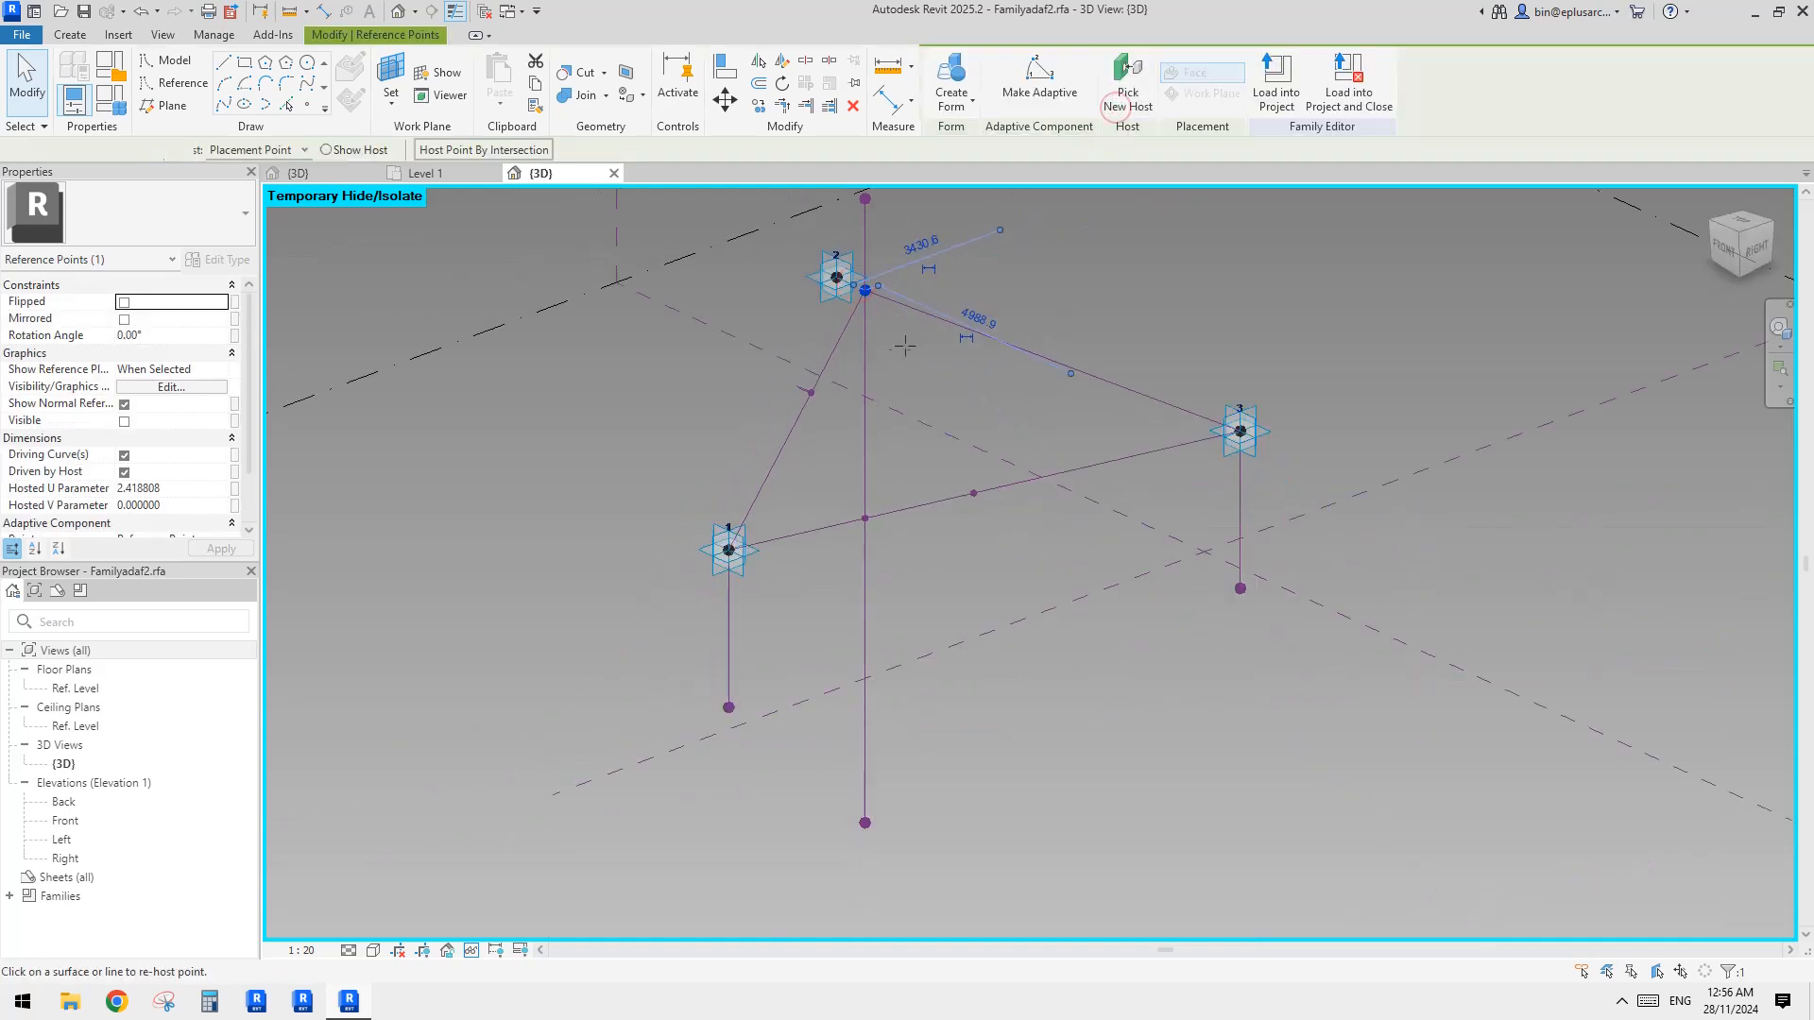
key("Delete")
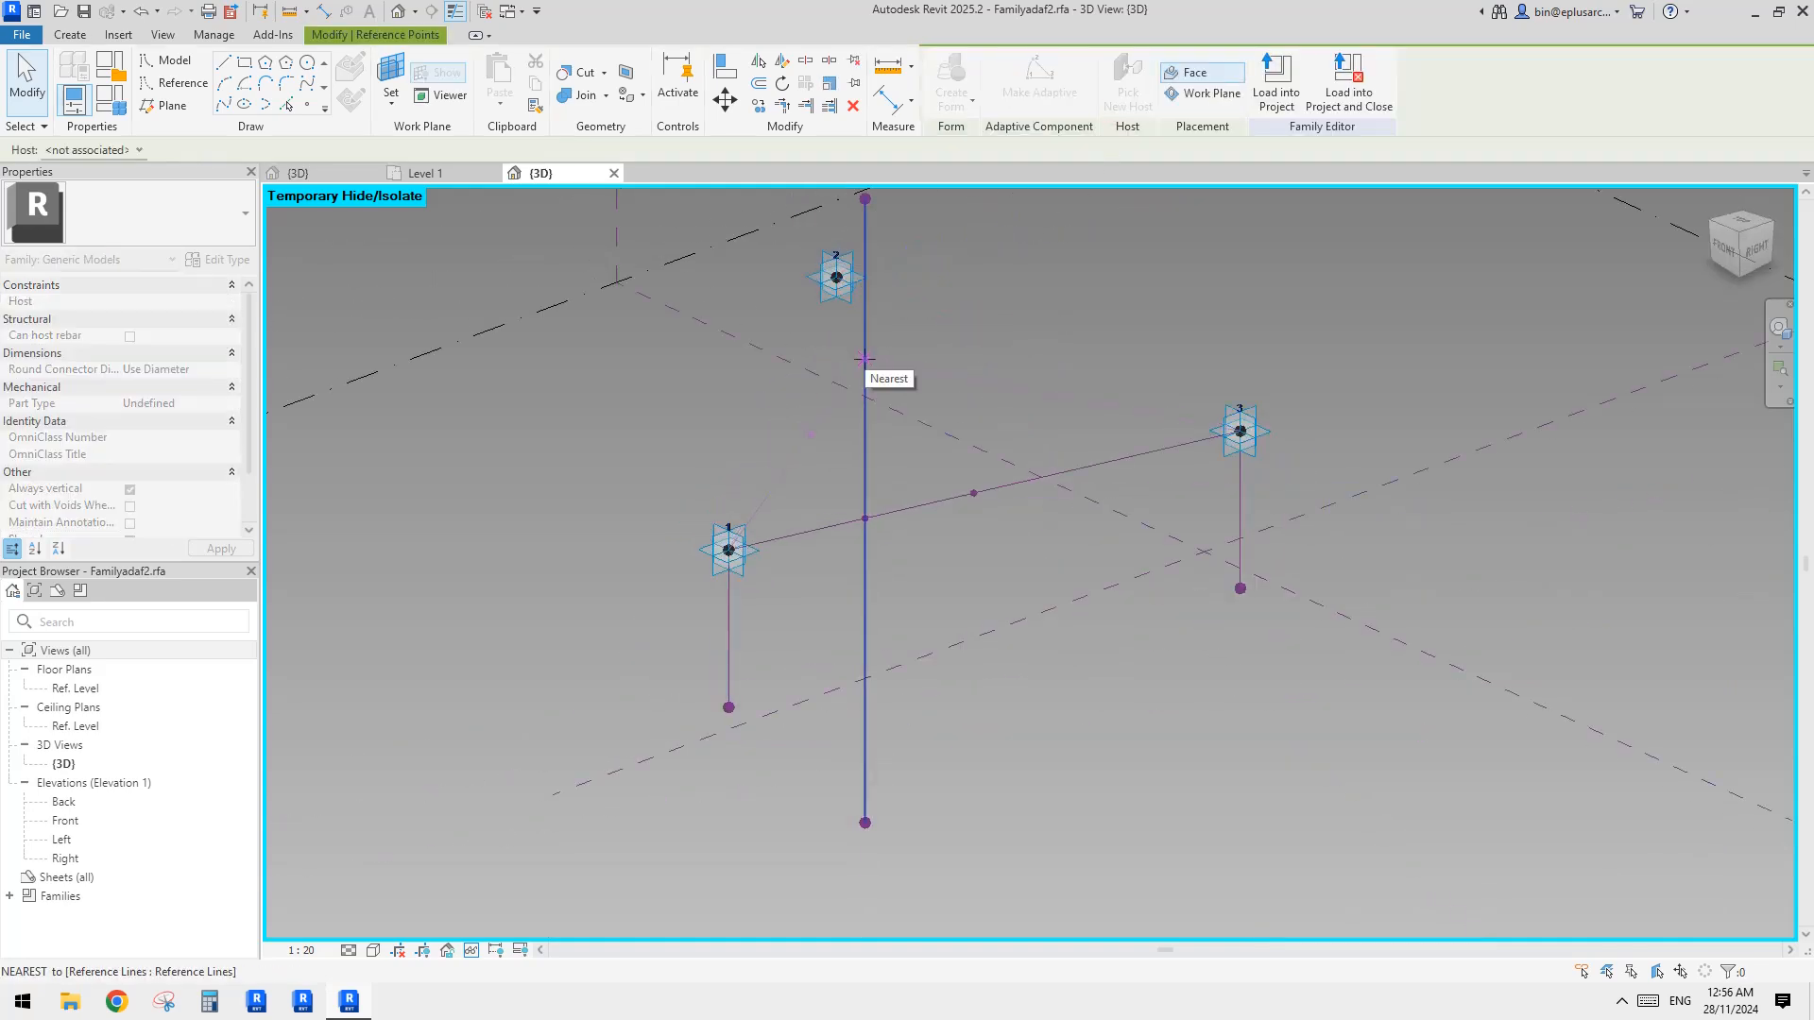
key("ctrl+z")
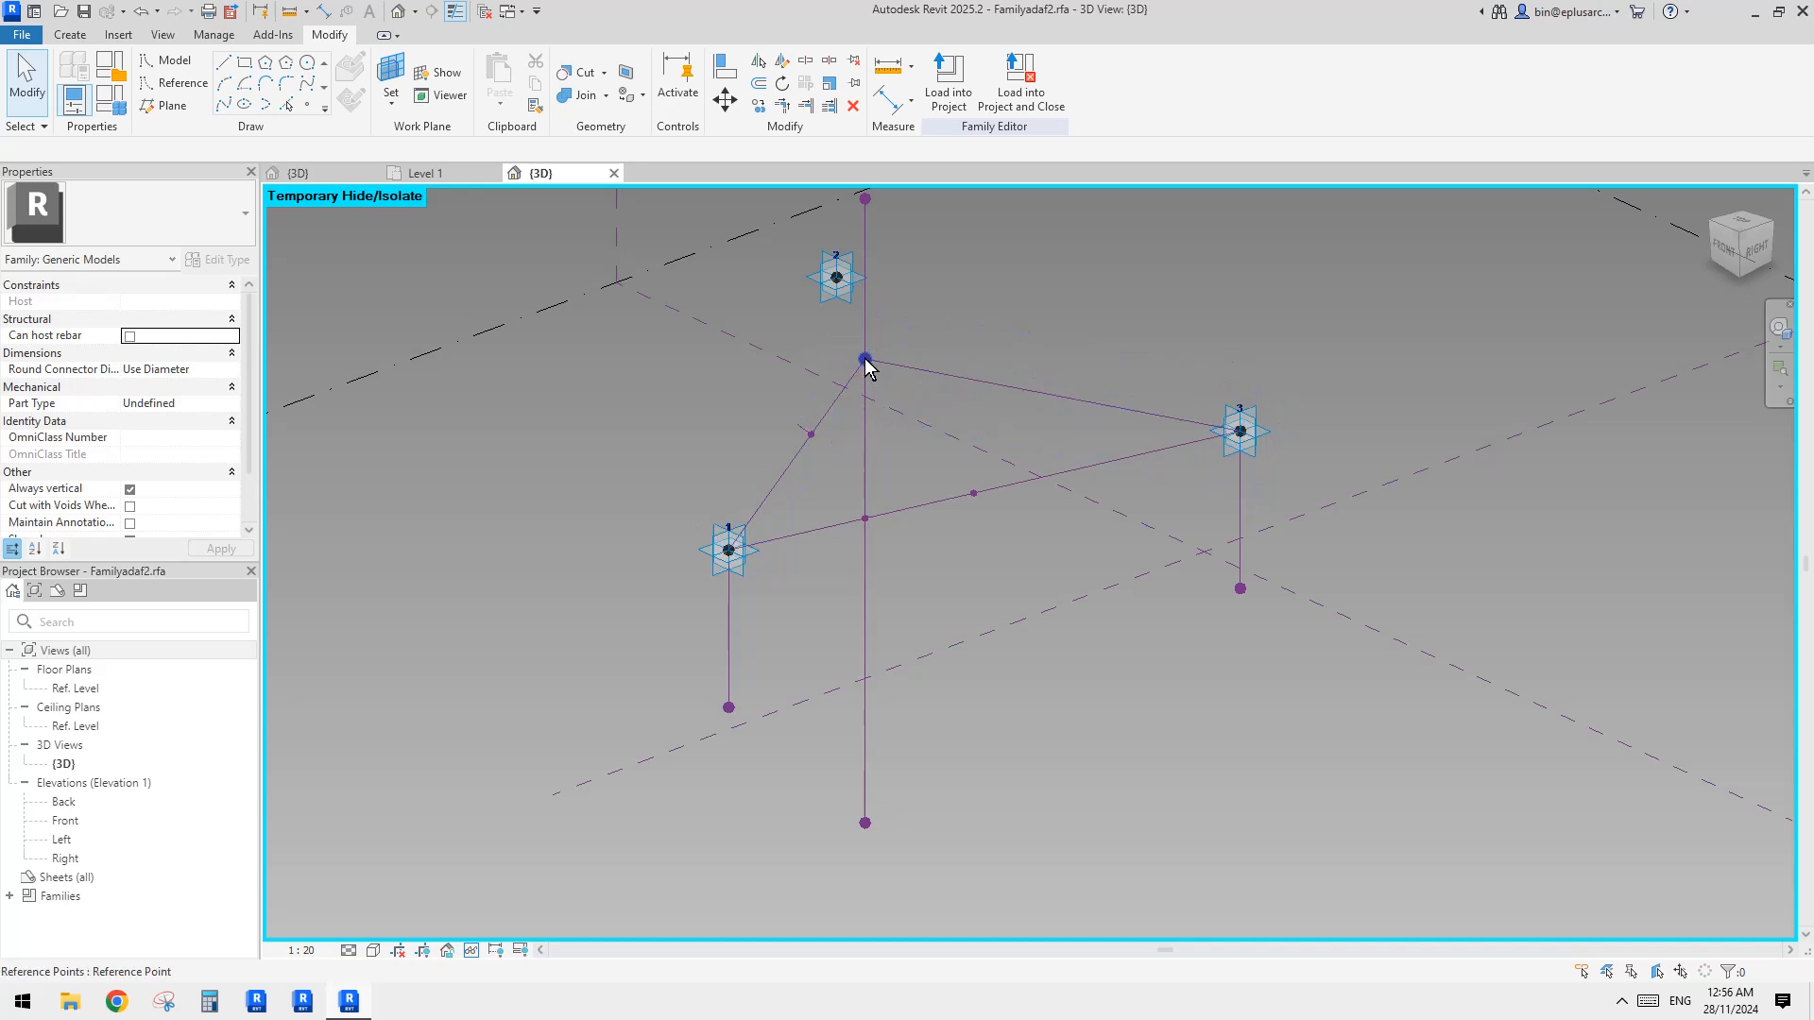
Host the apex point by intersection with the horizontal plane of adaptive point 2, and restore the hidden frame form
left_click(865, 361)
left_click(480, 150)
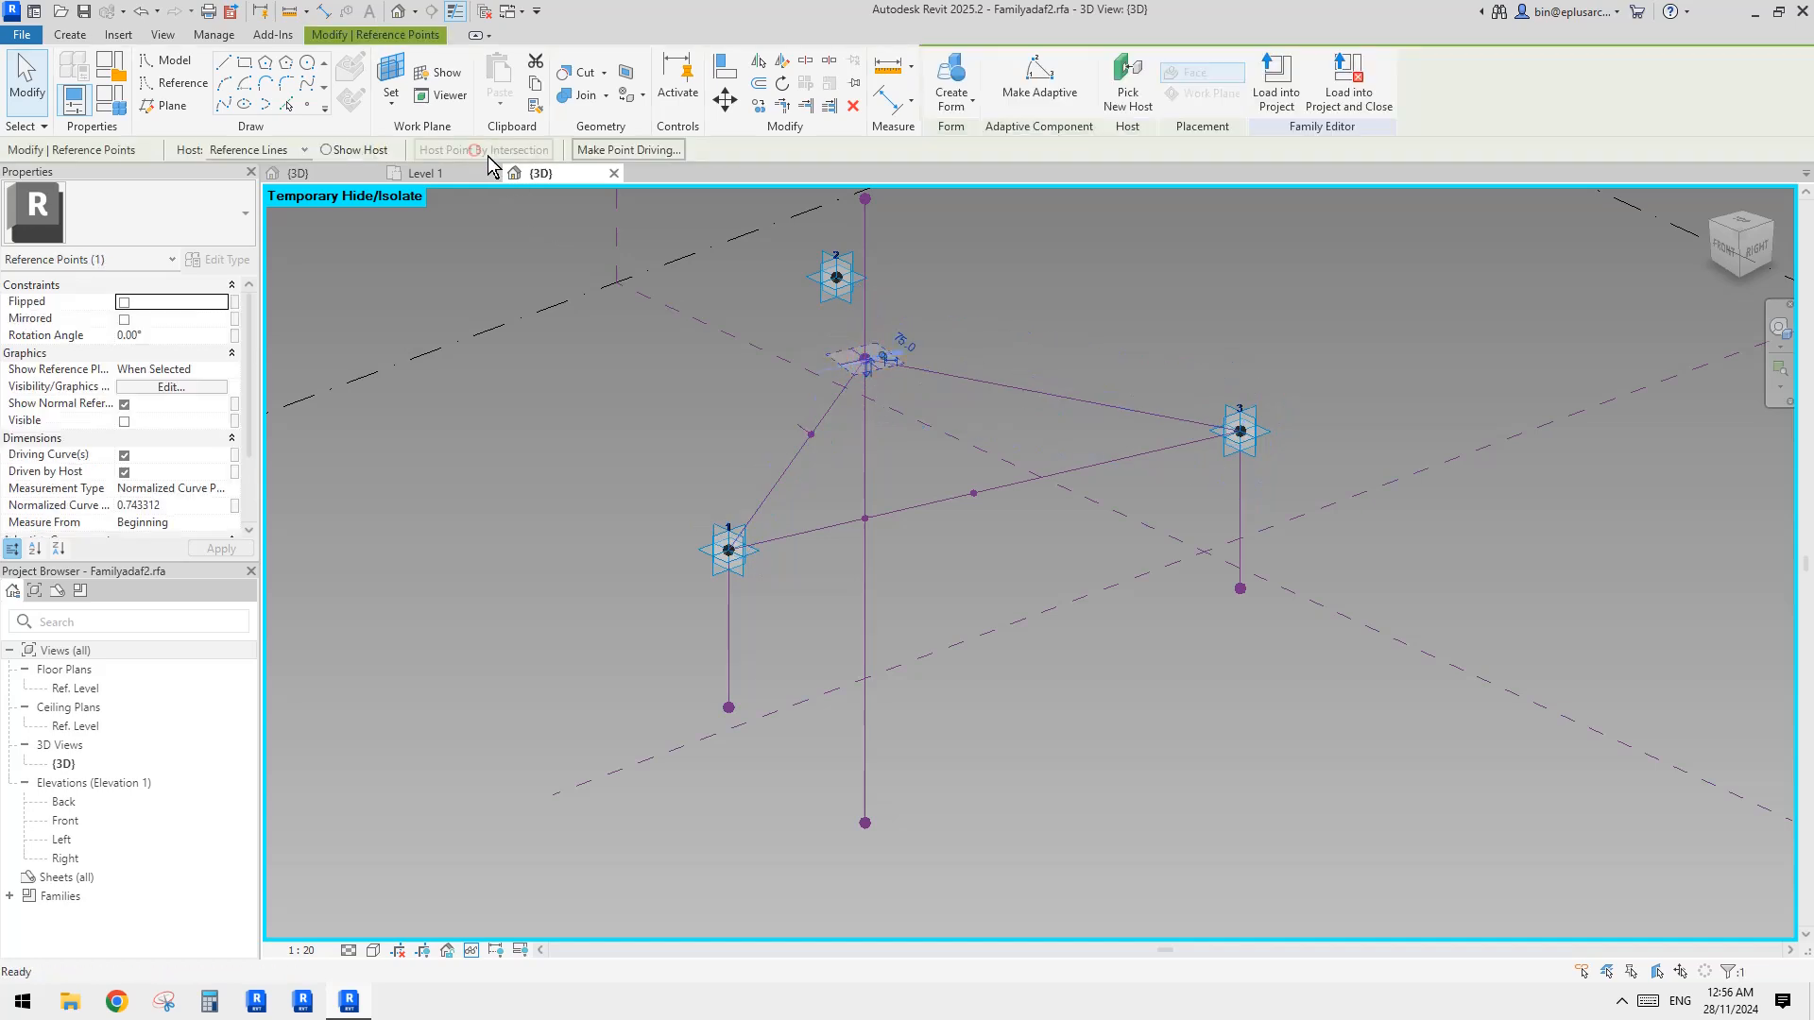
left_click(863, 278)
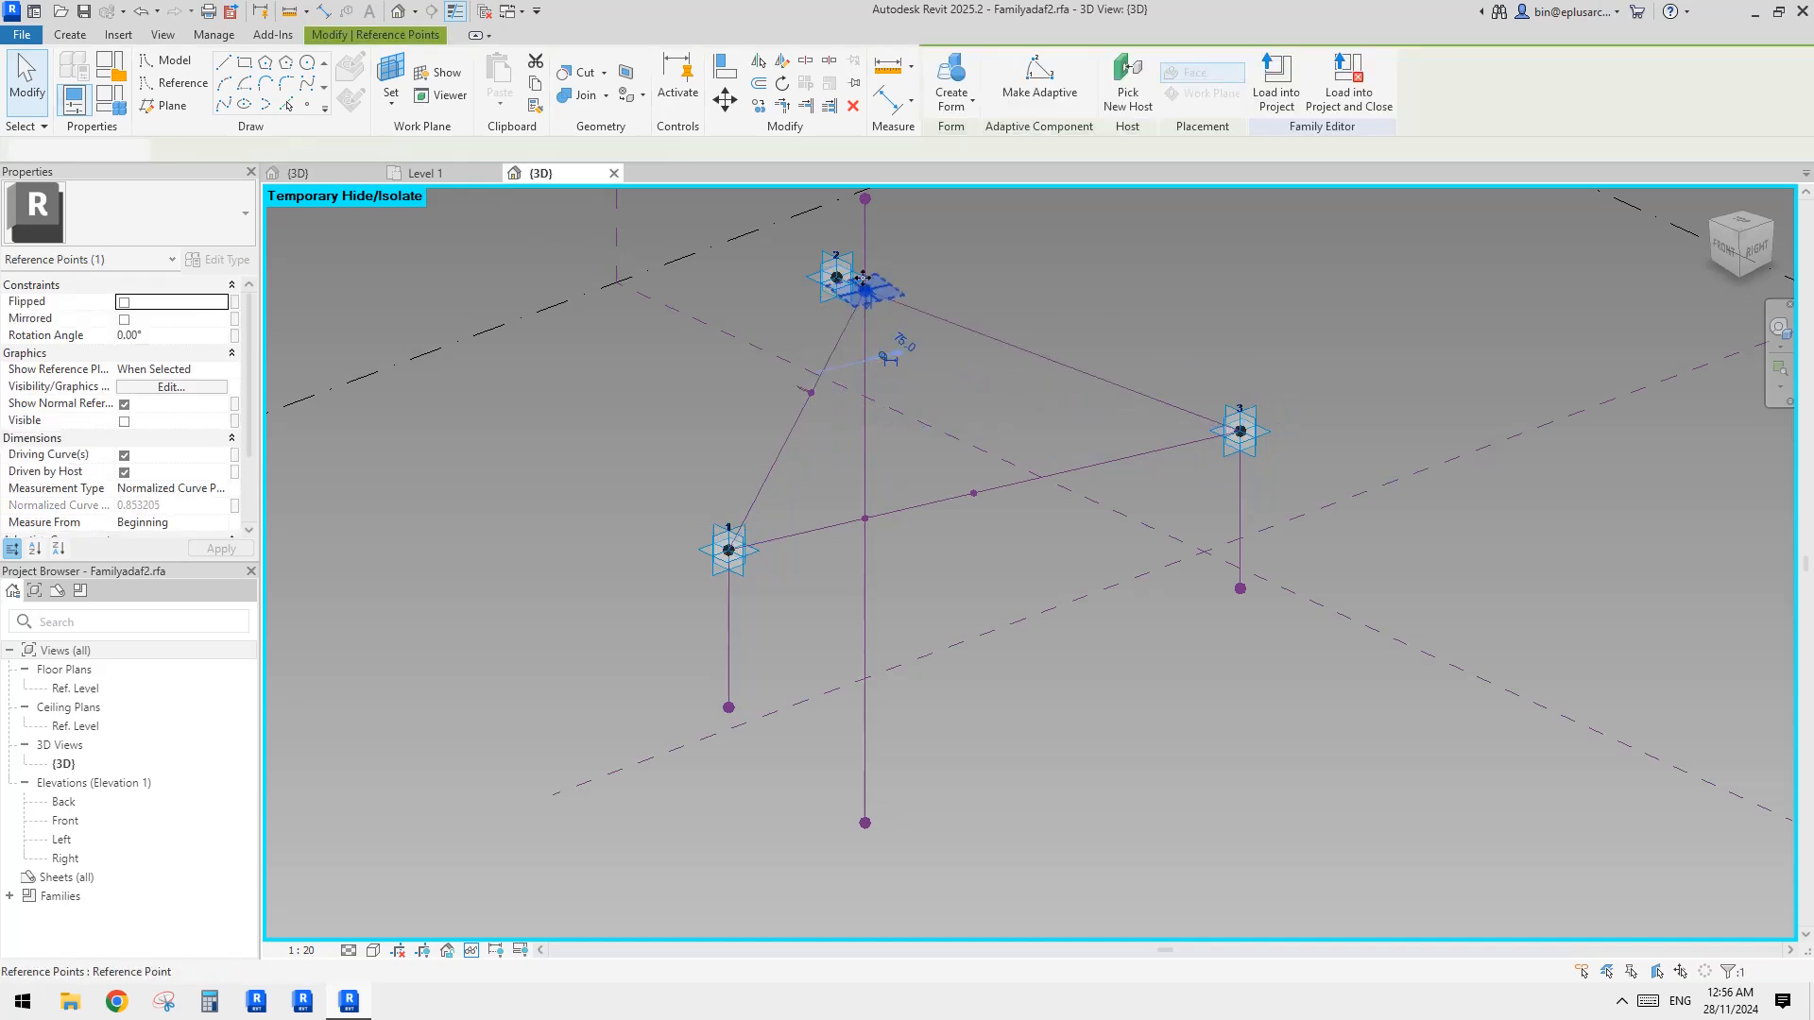
middle_click_drag(904, 278, 856, 250, "shift")
left_click(957, 350)
scroll(957, 350, "down", 2)
key("h")
key("r")
Flex the frame by moving adaptive point 2 below the line between points 1 and 3 and back above it
scroll(905, 318, "up", 1)
left_click(863, 300)
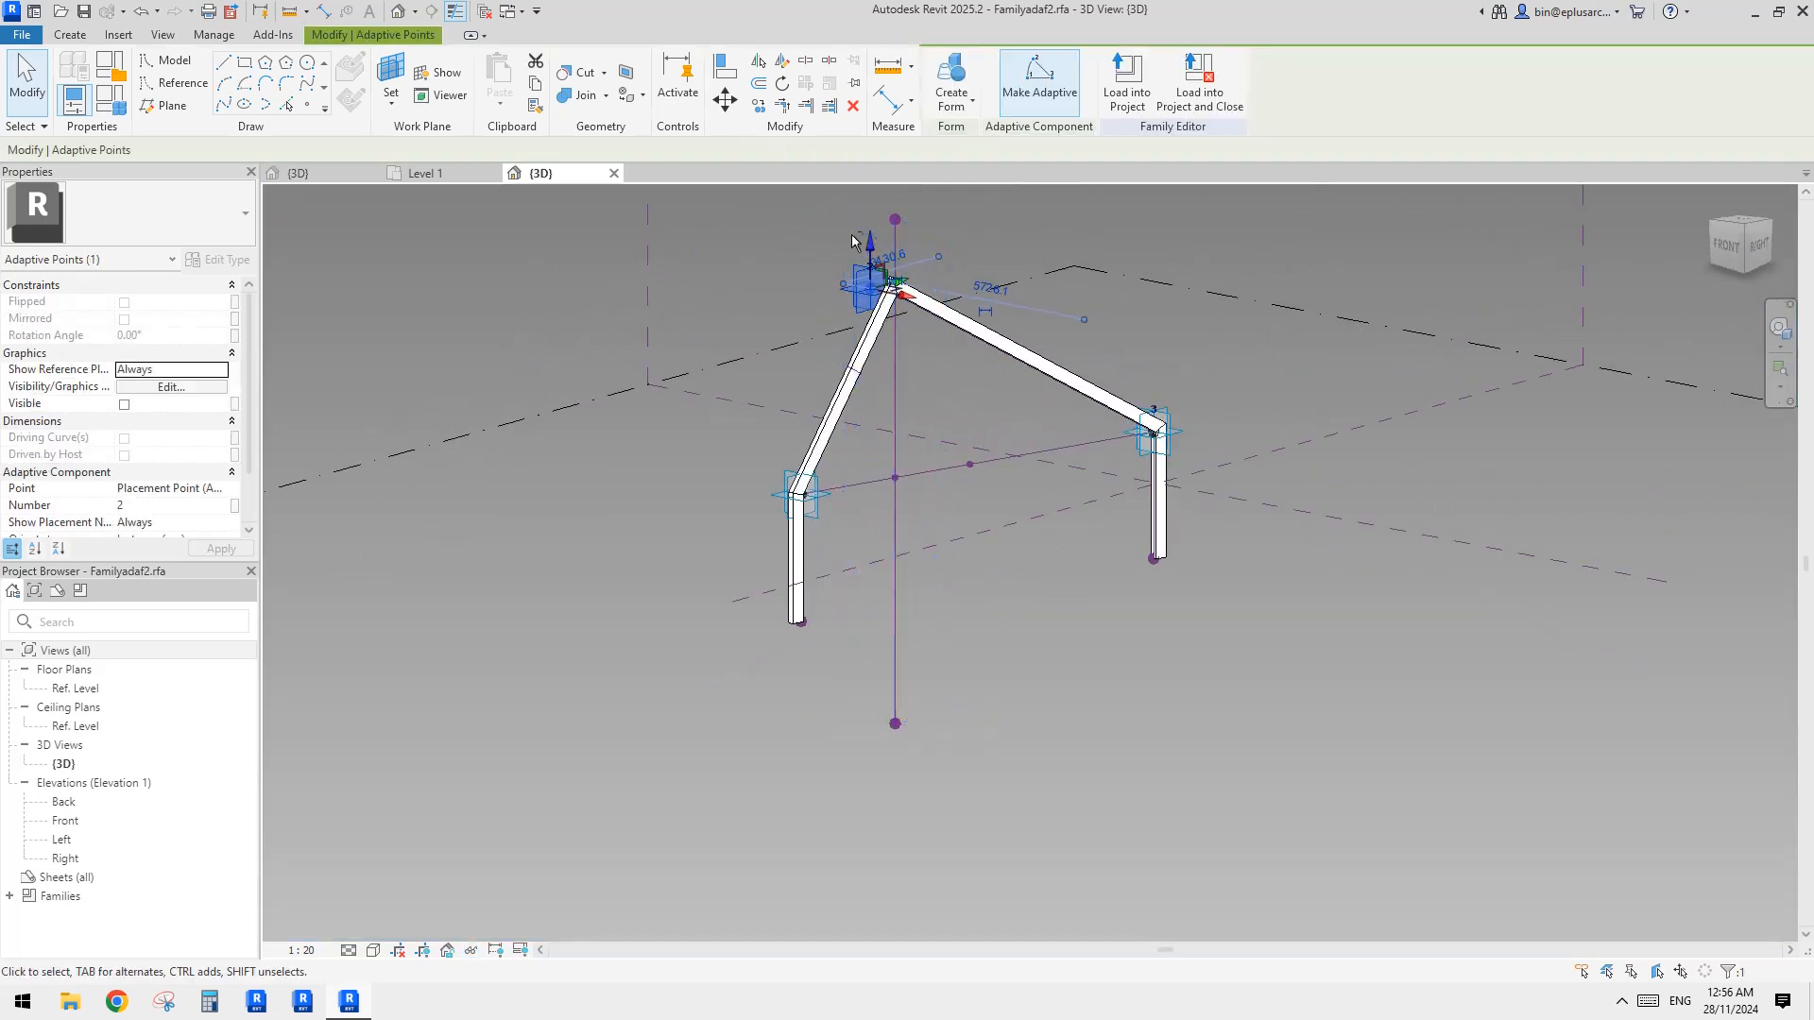
left_click_drag(868, 247, 869, 534)
middle_click_drag(1238, 417, 1082, 416, "shift")
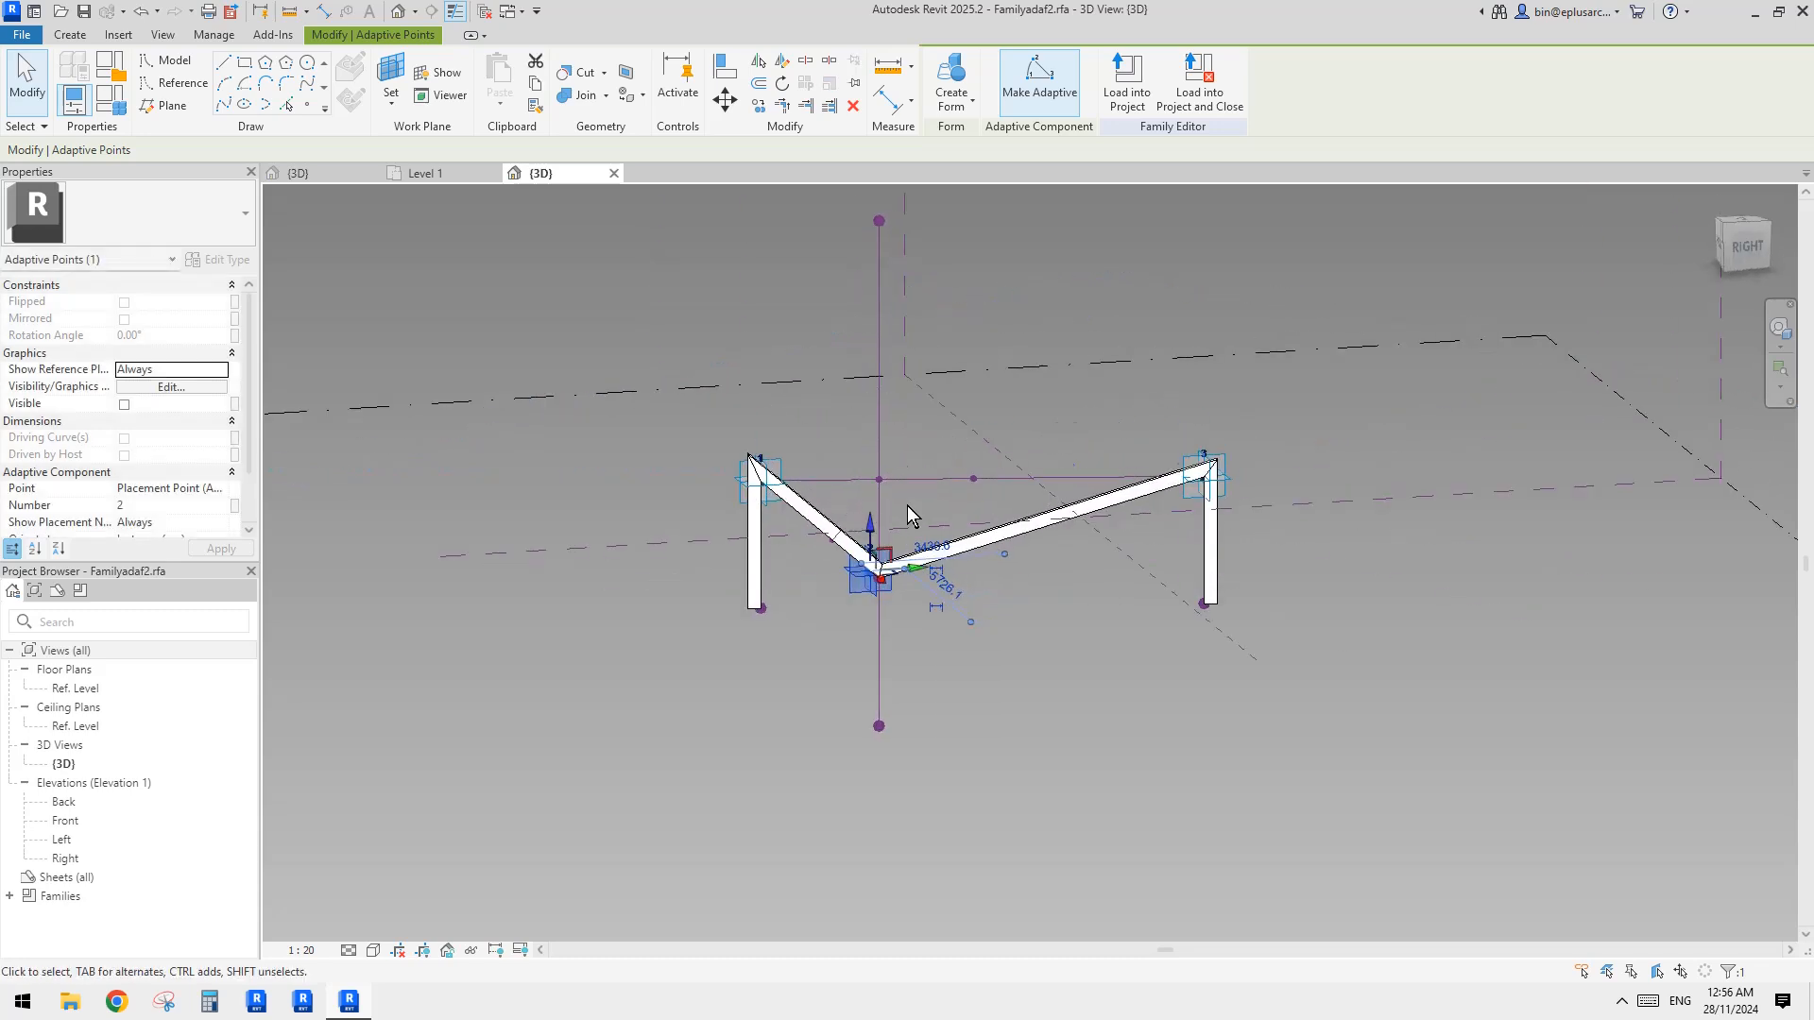
left_click_drag(866, 521, 868, 308)
scroll(874, 313, "down", 1)
middle_click_drag(874, 314, 865, 232)
Raise adaptive point 2 above the base line and lower the vertical reference line's bottom point to an offset of about -7020
left_click(876, 545)
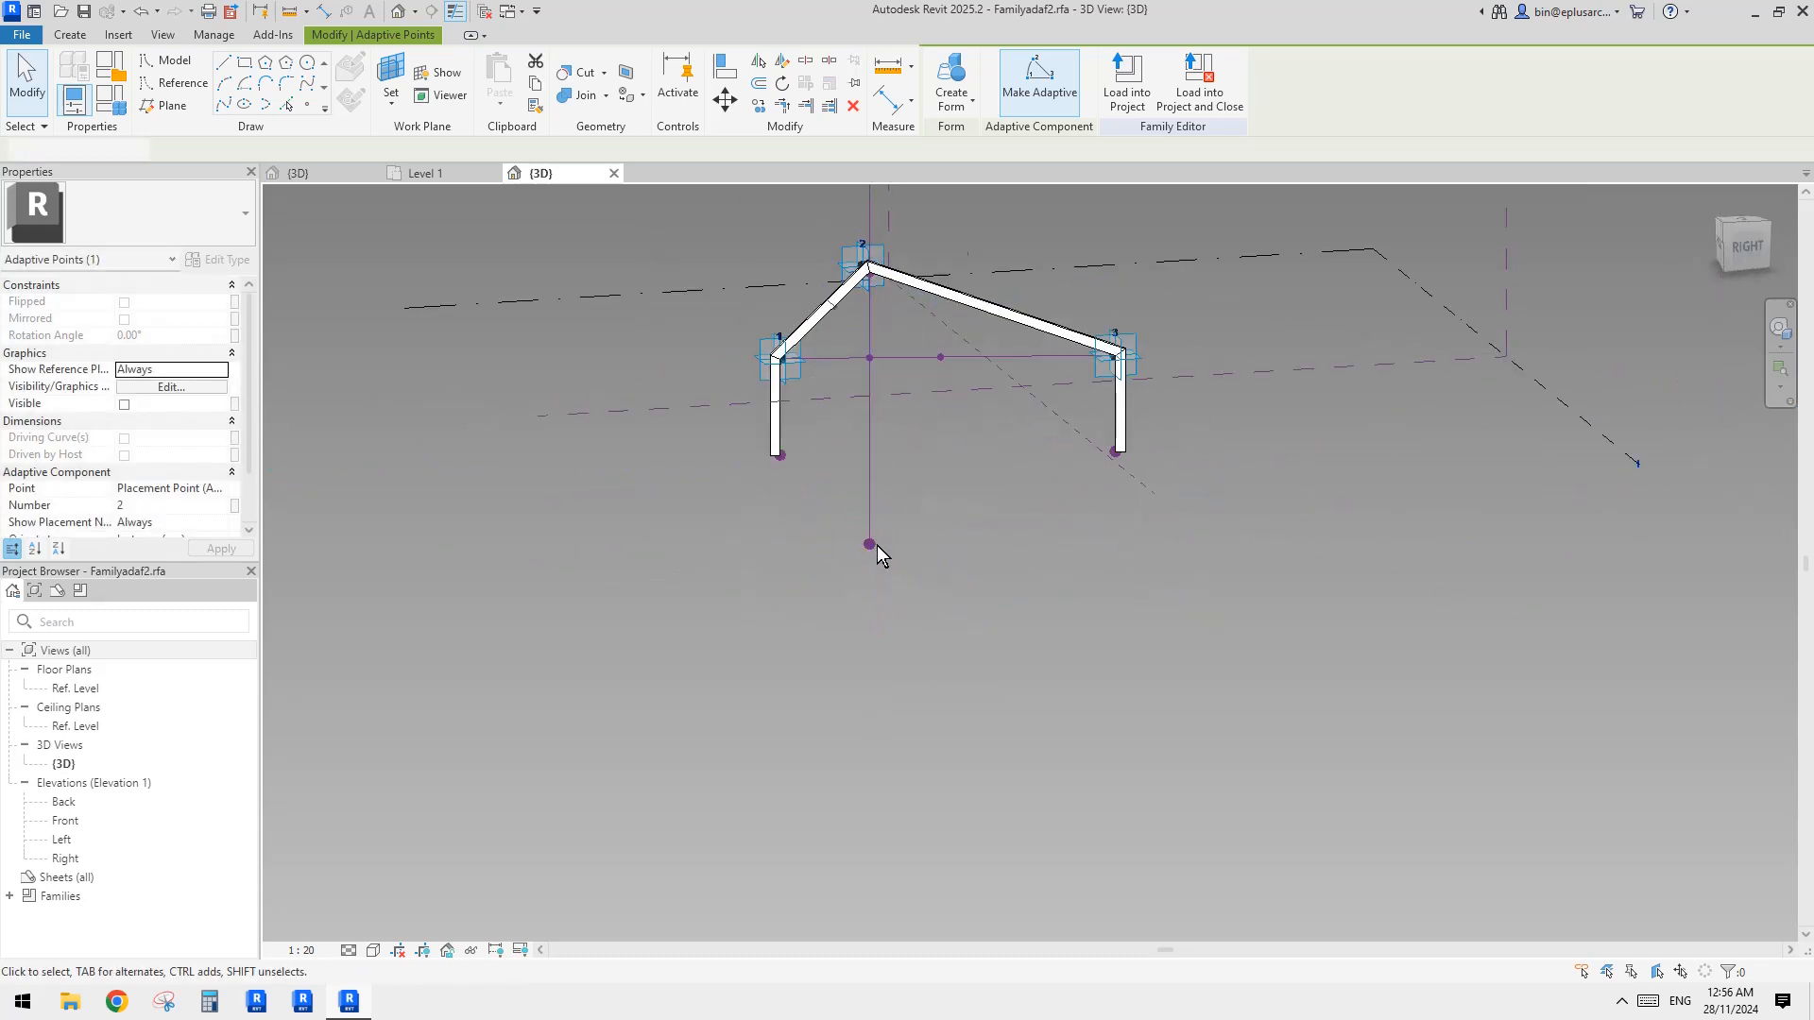
left_click(869, 545)
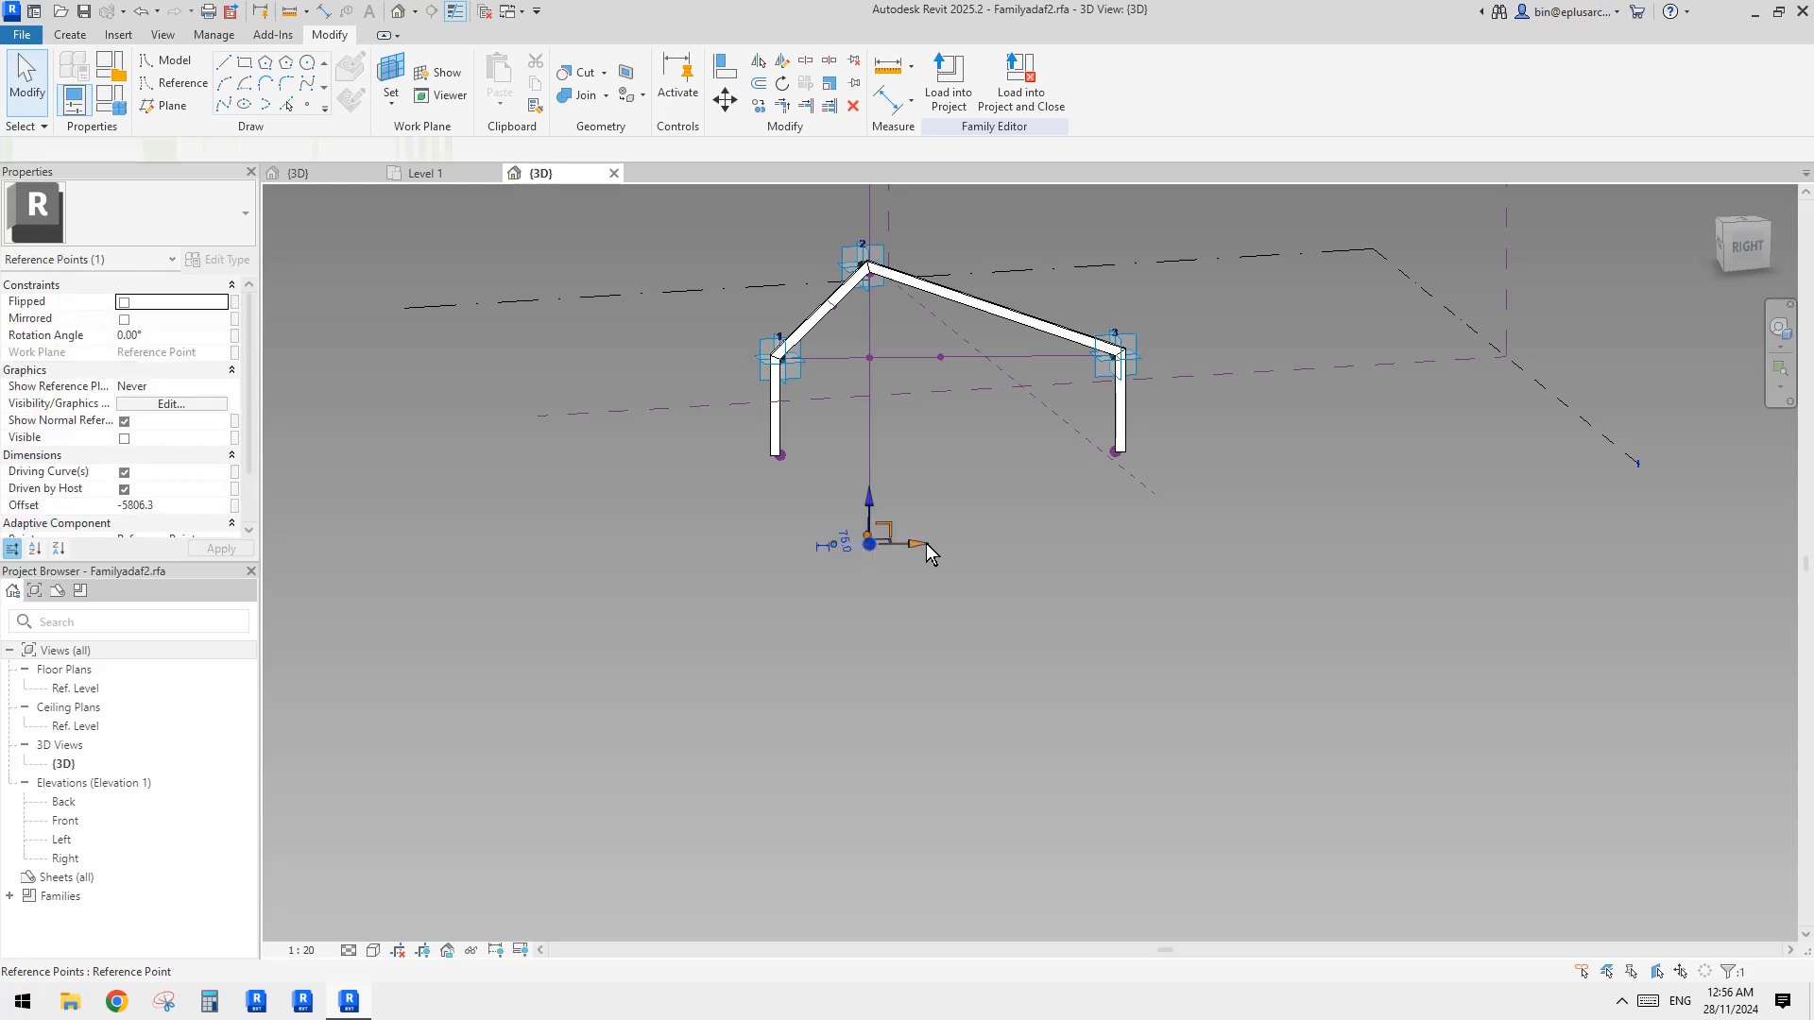
middle_click_drag(871, 501, 1054, 456, "shift")
left_click(1124, 219)
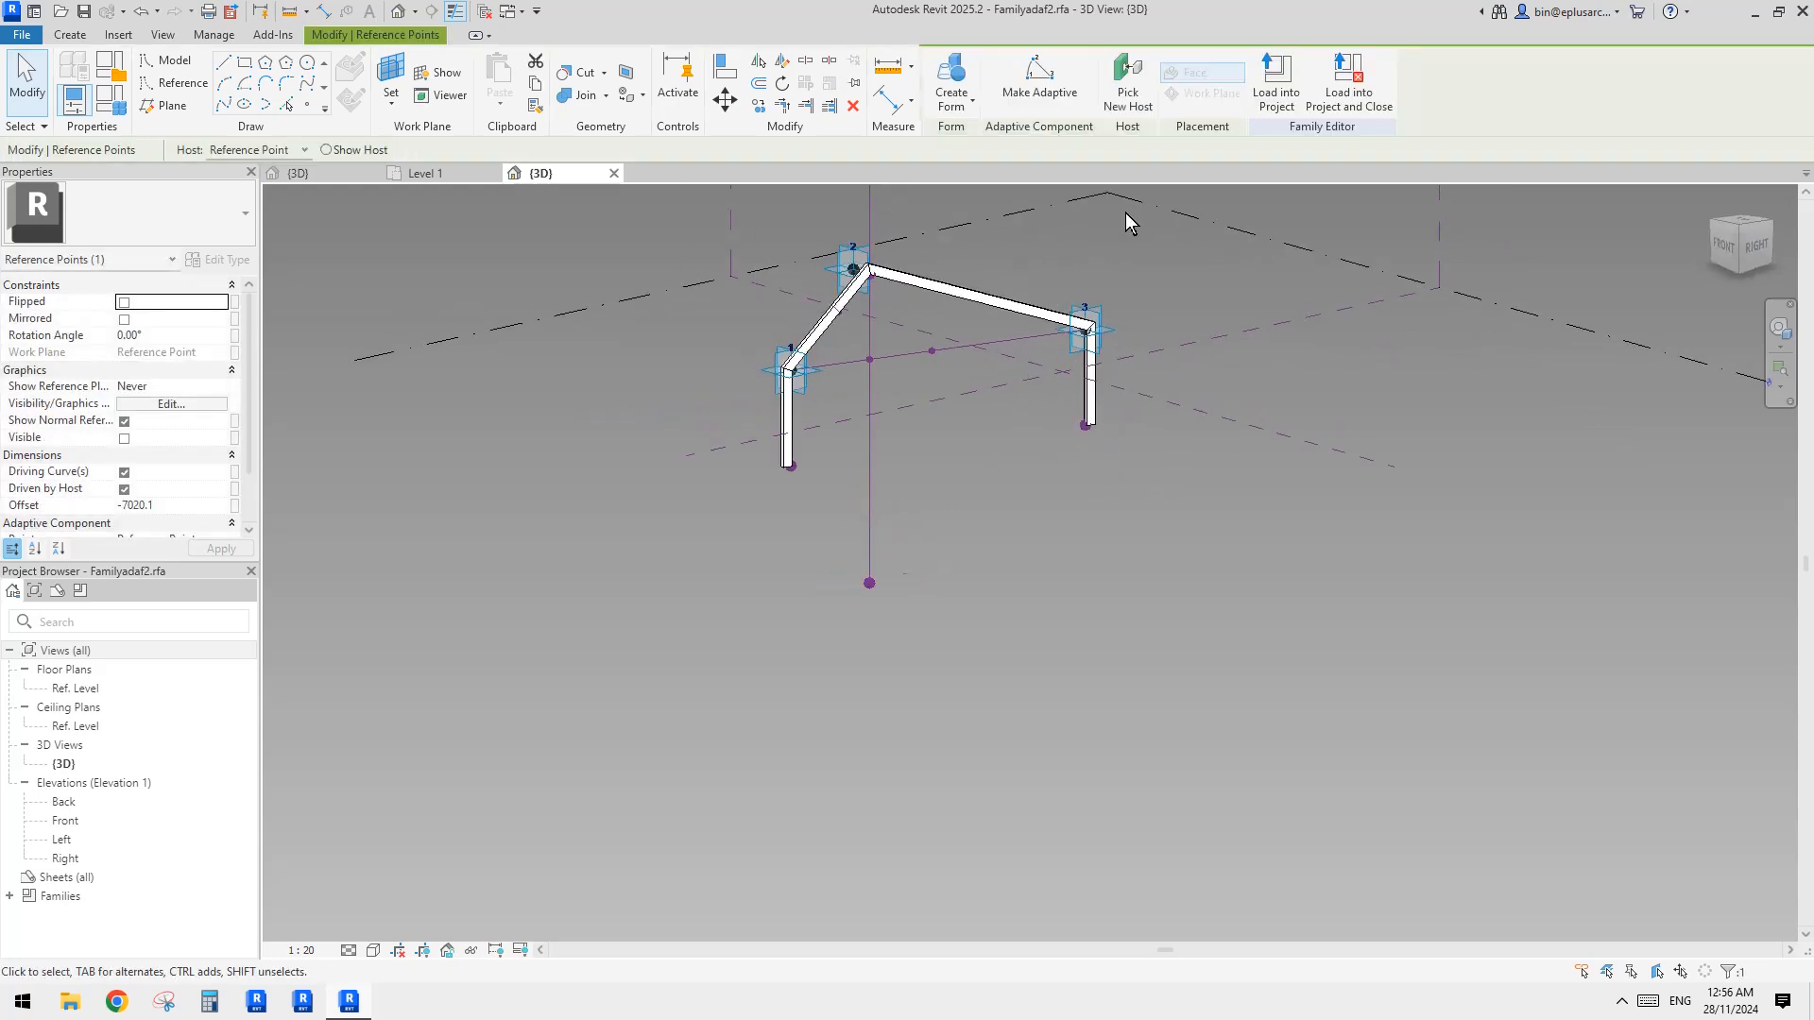
Reload the modified frame family into 24089.rfa, overwriting the existing version, and dismiss the save reminder
left_click(959, 91)
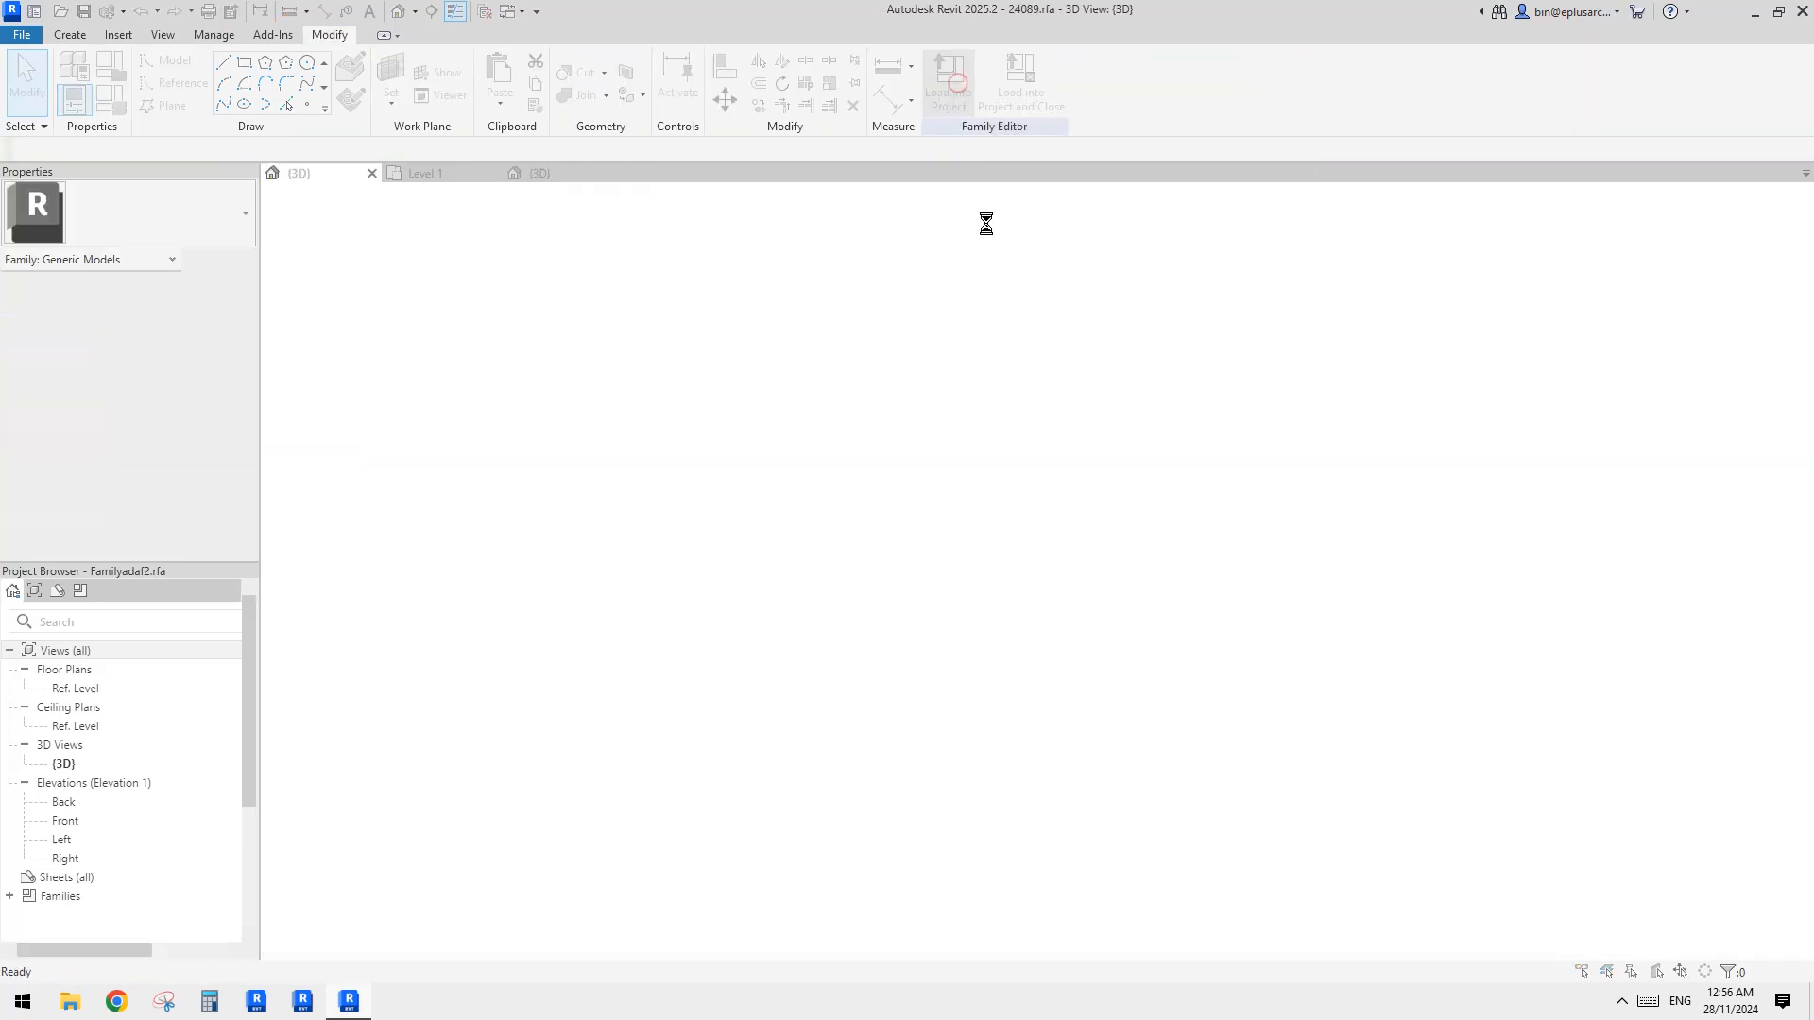
left_click(897, 435)
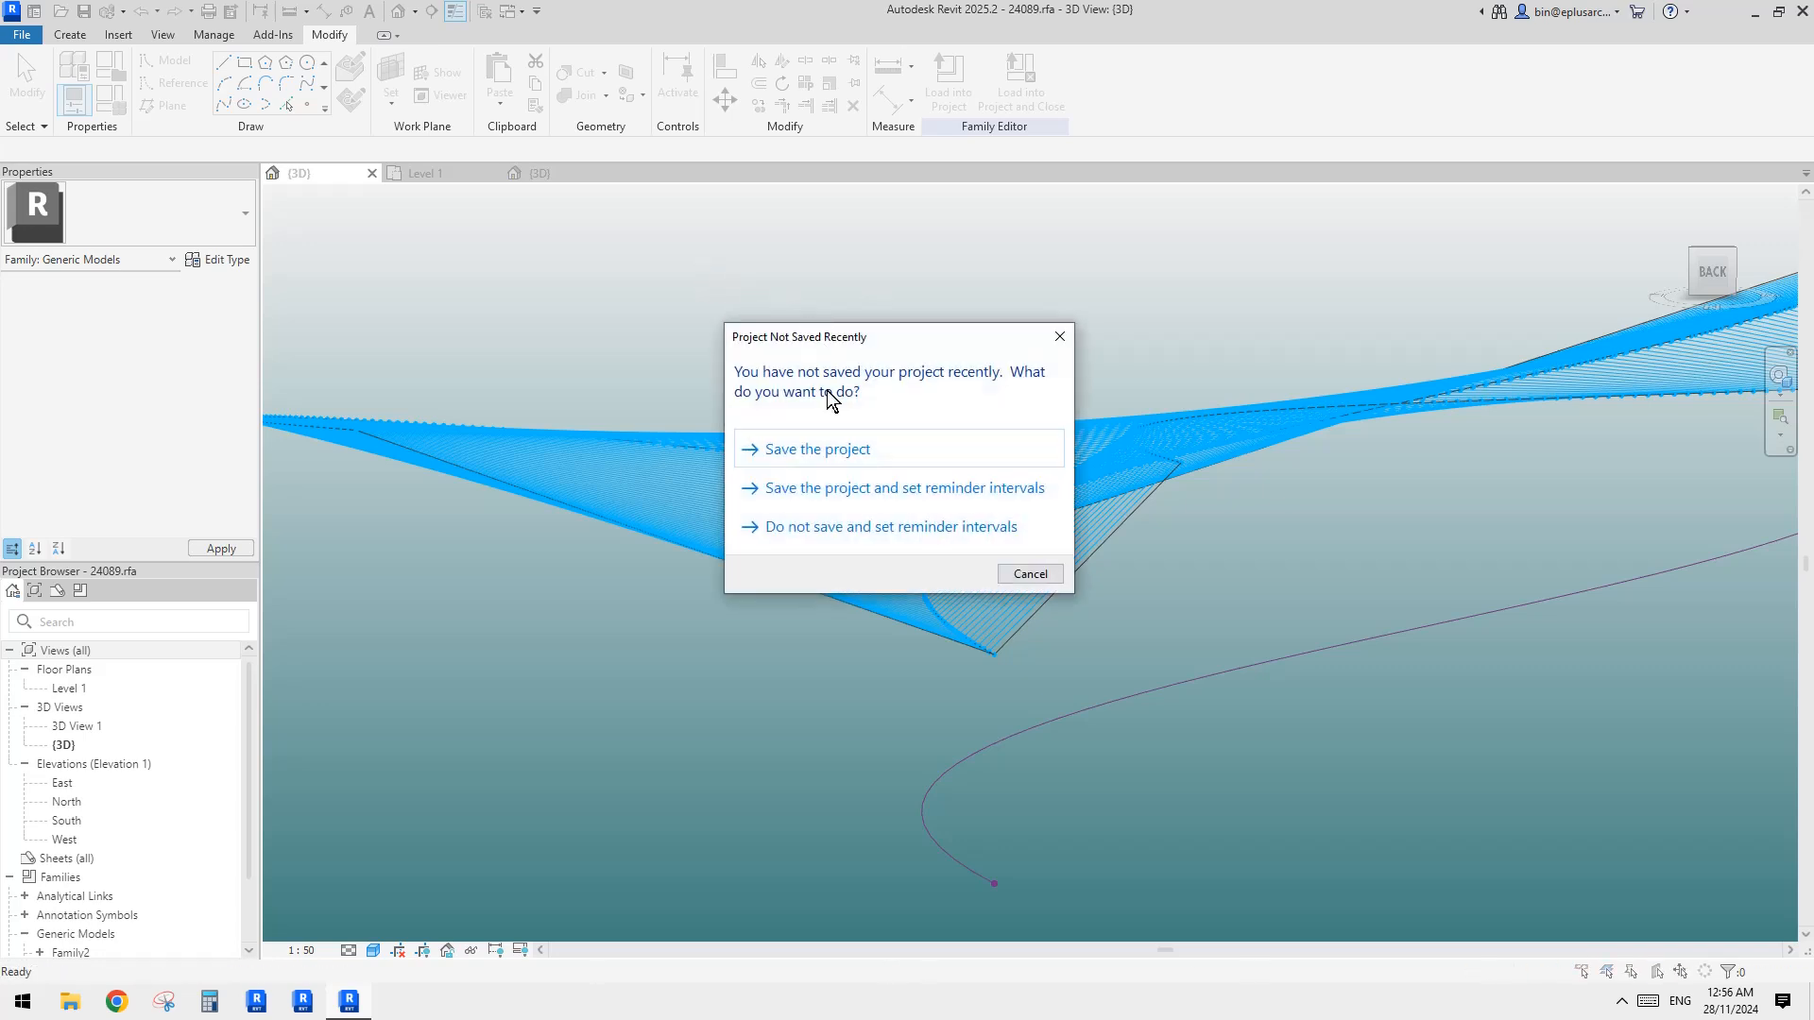
key("Escape")
Place a Familyadaf2 frame on three matching nodes at the end of the spline form and repeat it along the divided curves
left_click(71, 35)
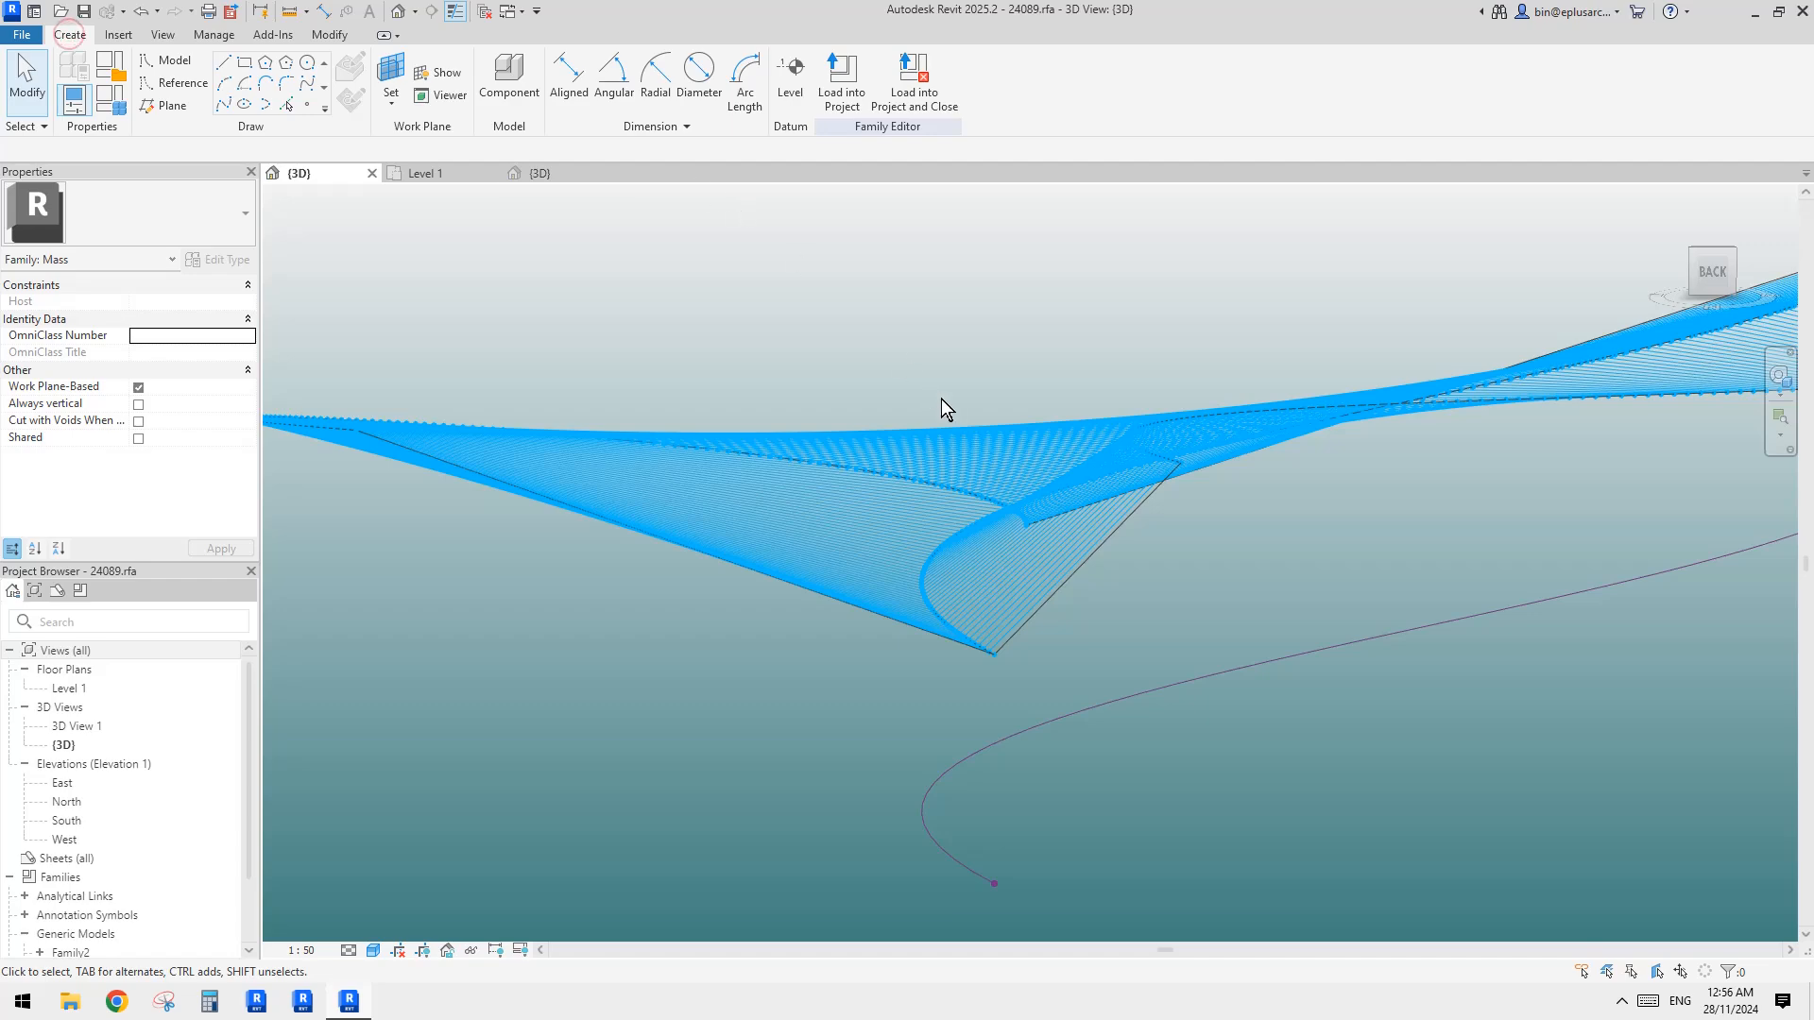
scroll(988, 482, "down", 1)
middle_click_drag(992, 487, 1017, 426)
scroll(950, 406, "down", 2)
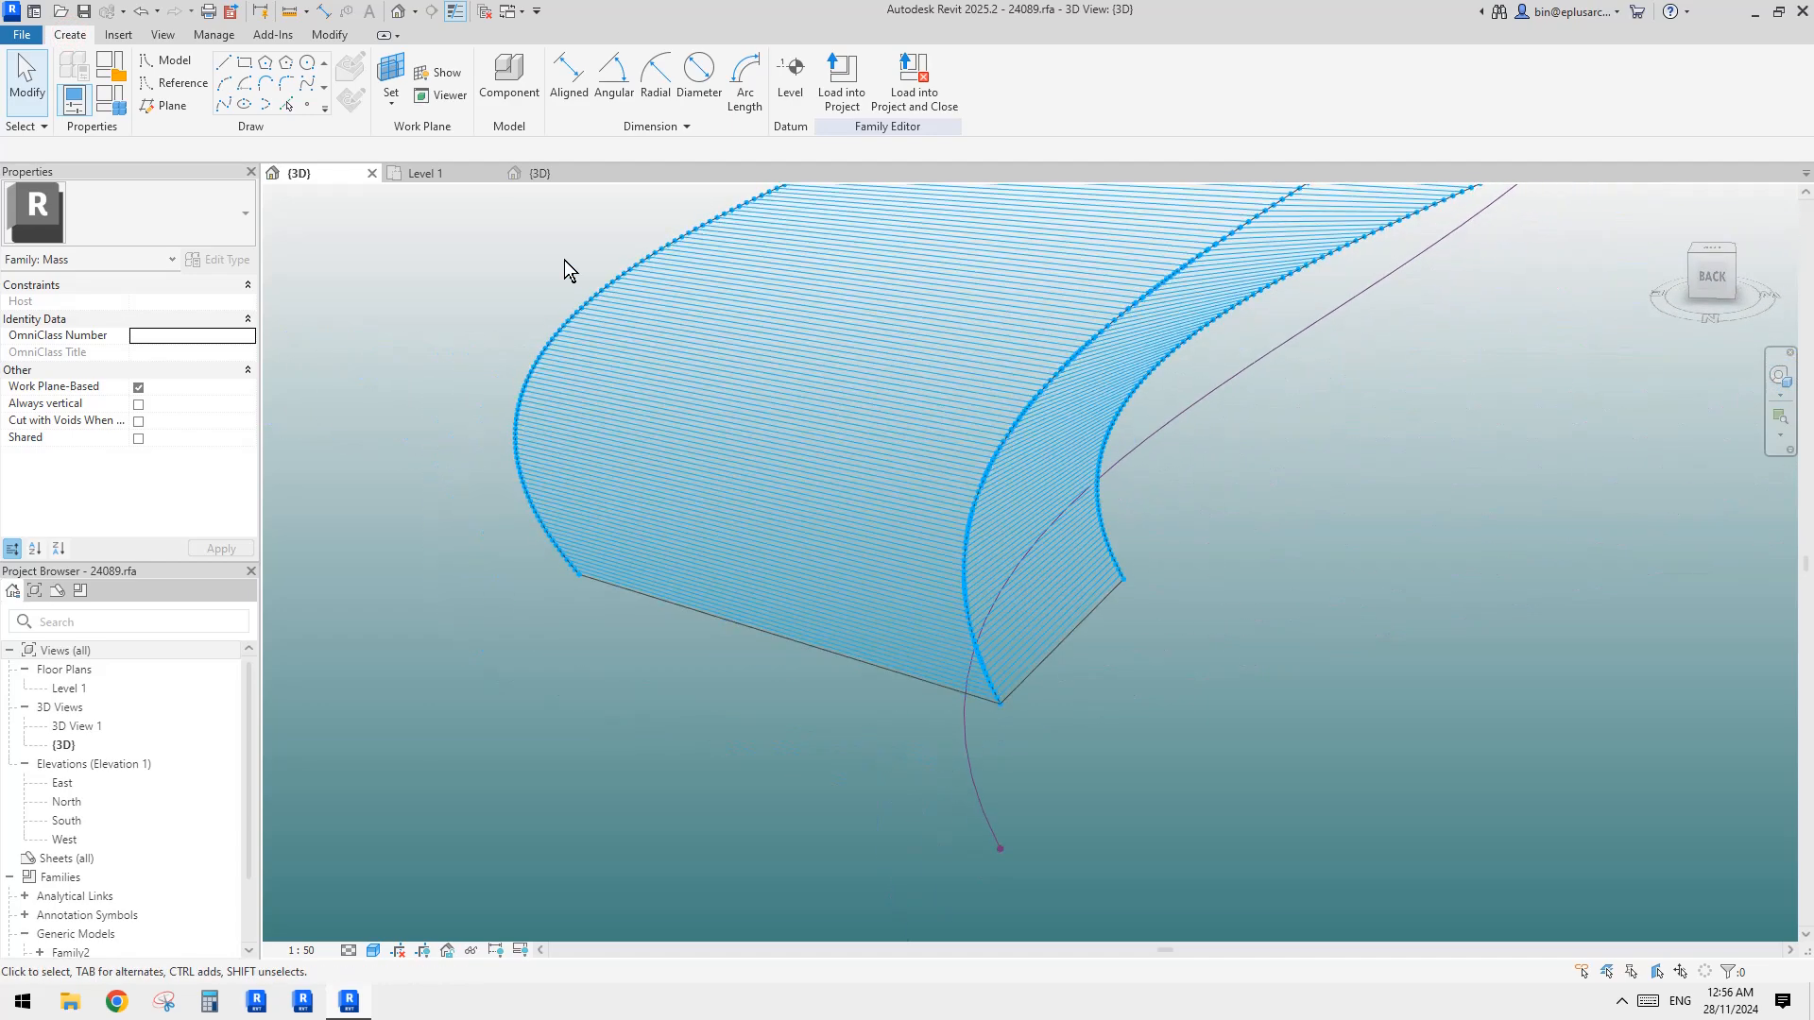
left_click(509, 76)
scroll(597, 593, "up", 4)
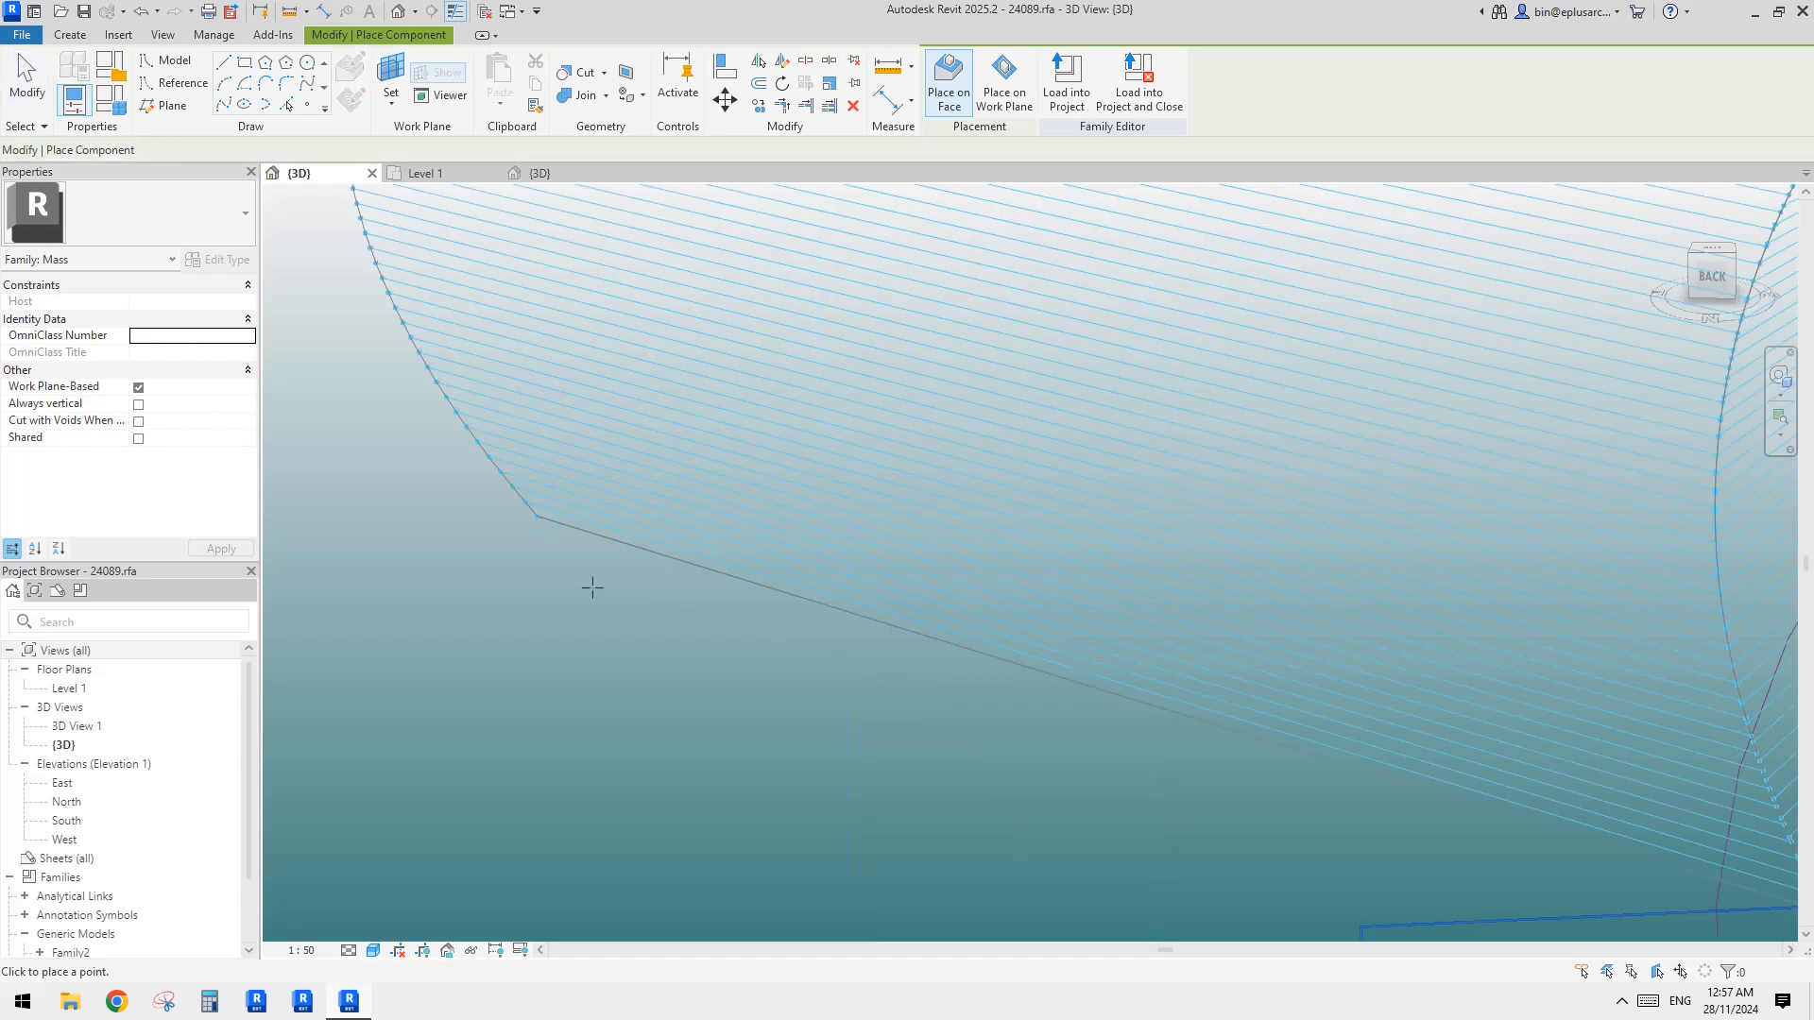
middle_click_drag(1662, 798, 1055, 624)
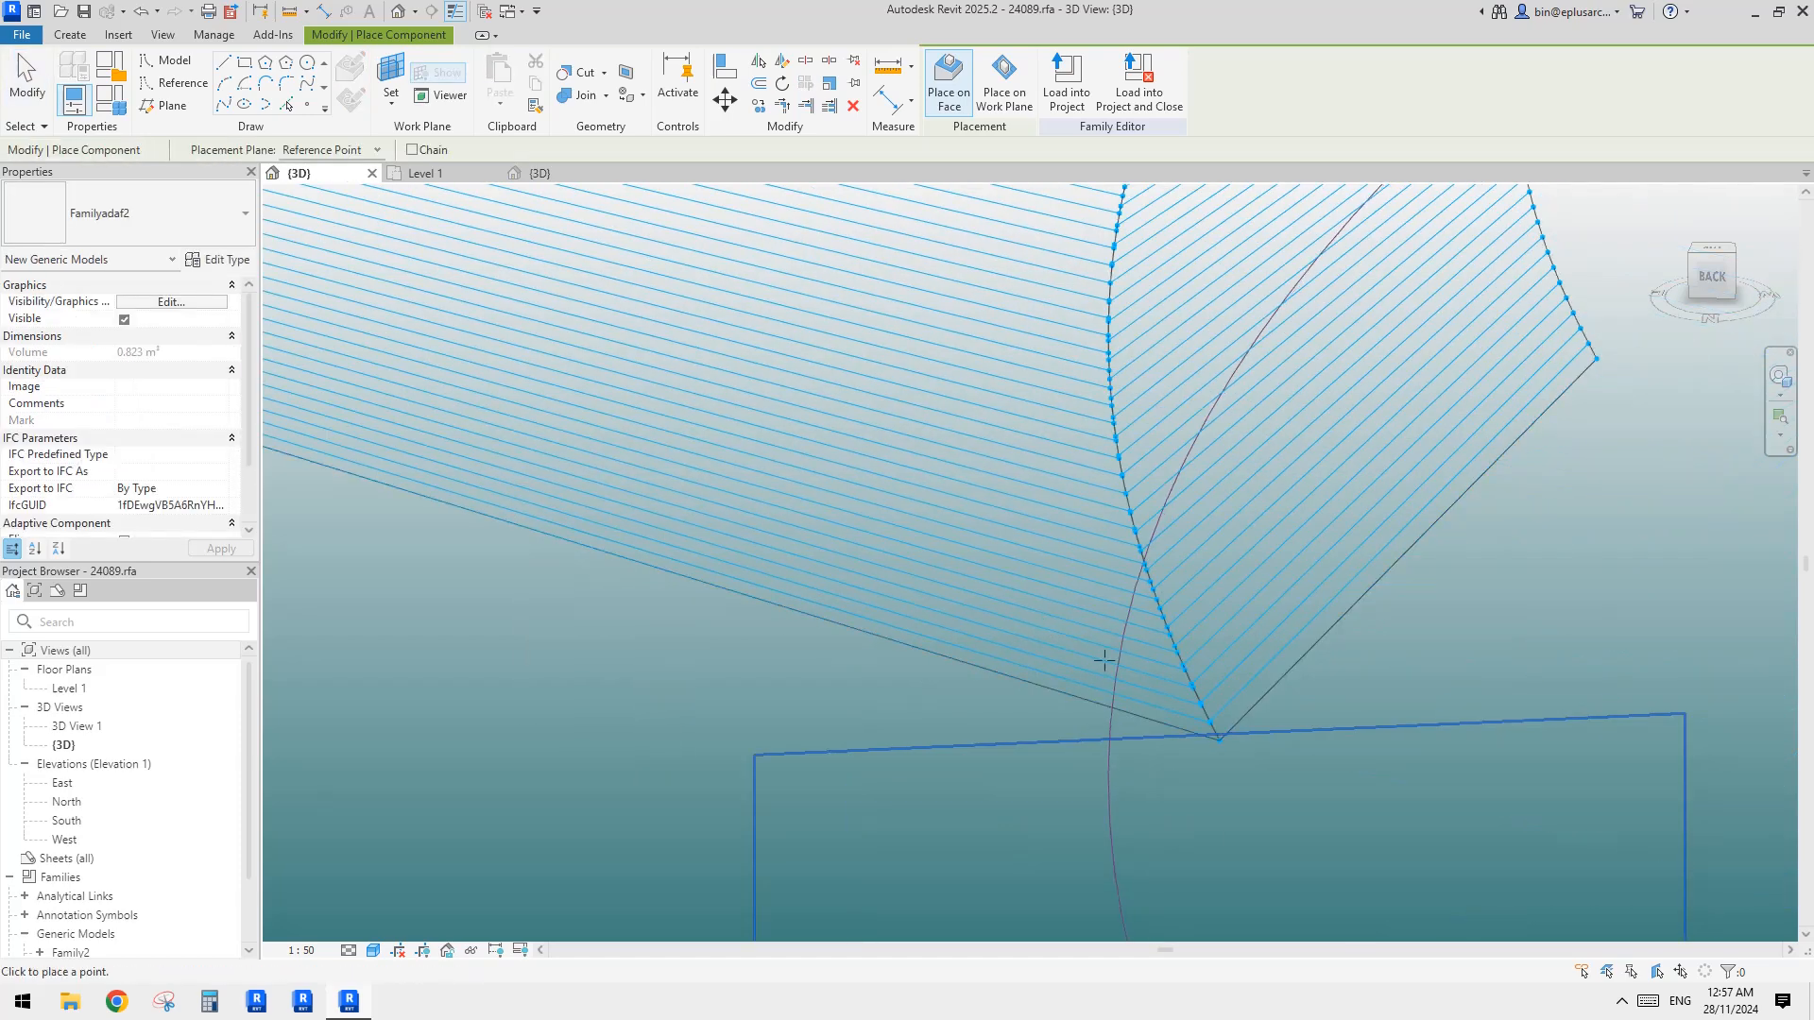
left_click(1590, 341)
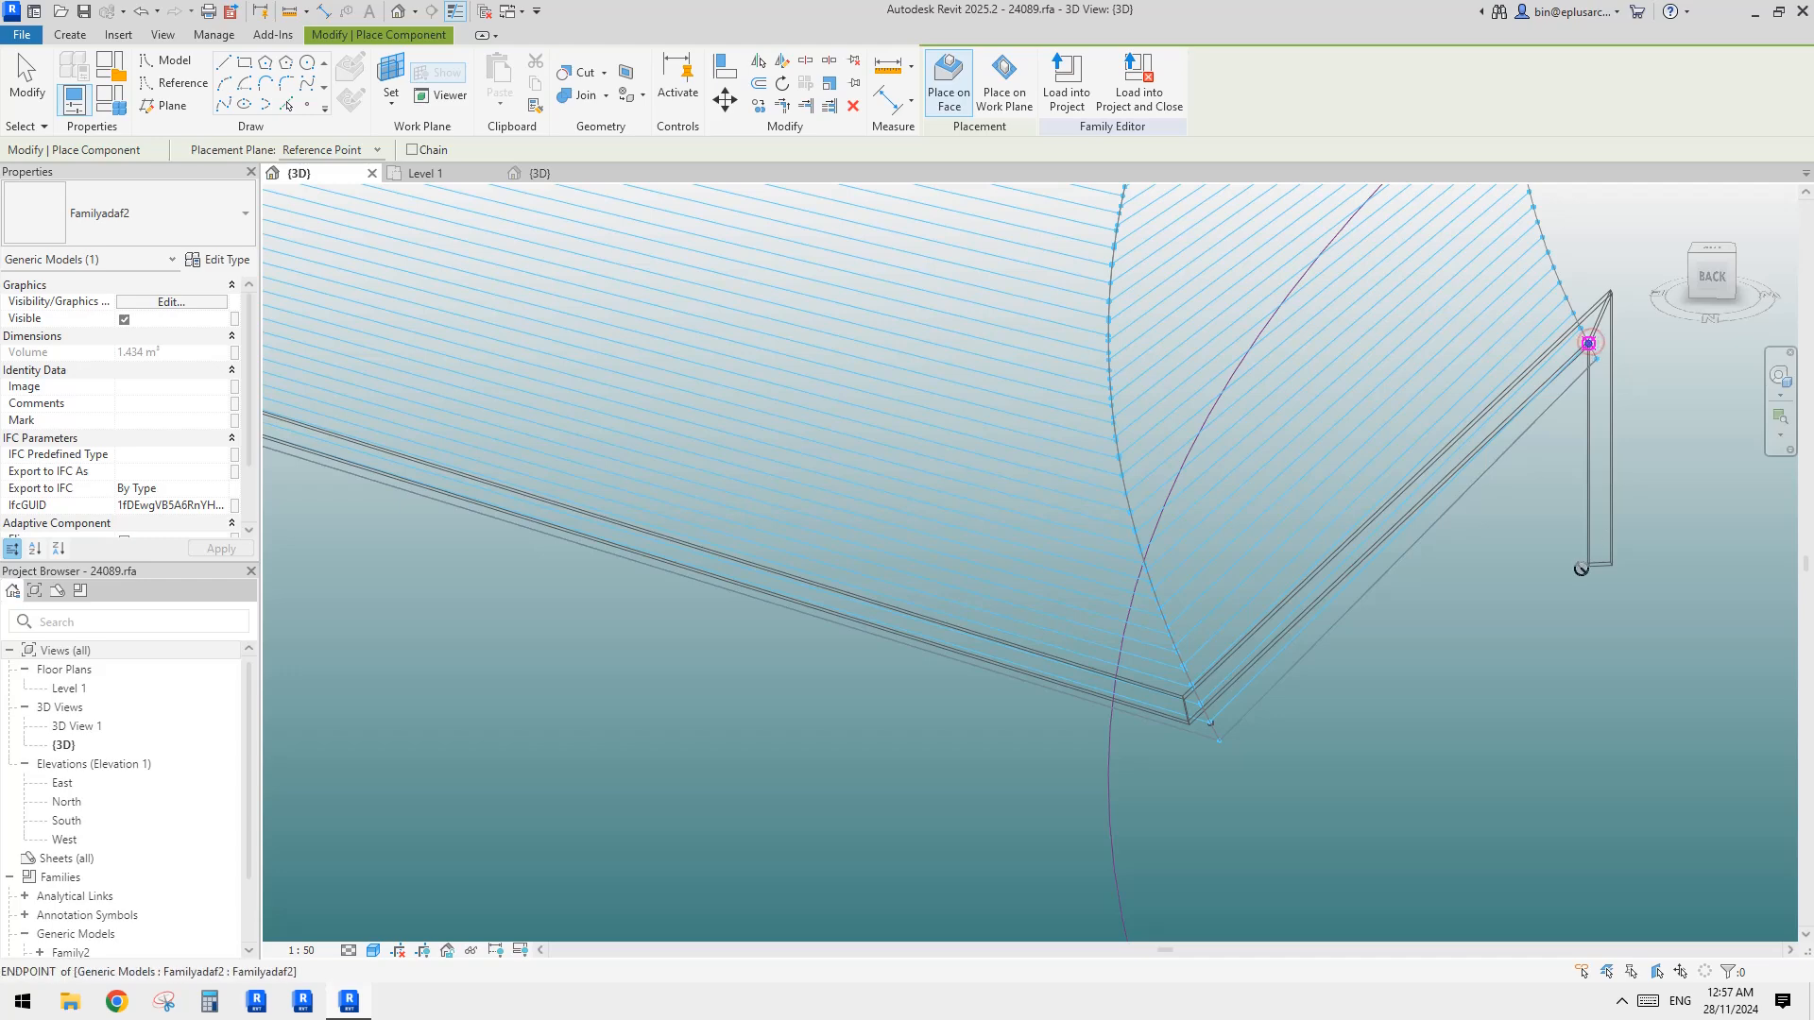
key("Escape")
left_click(1614, 425)
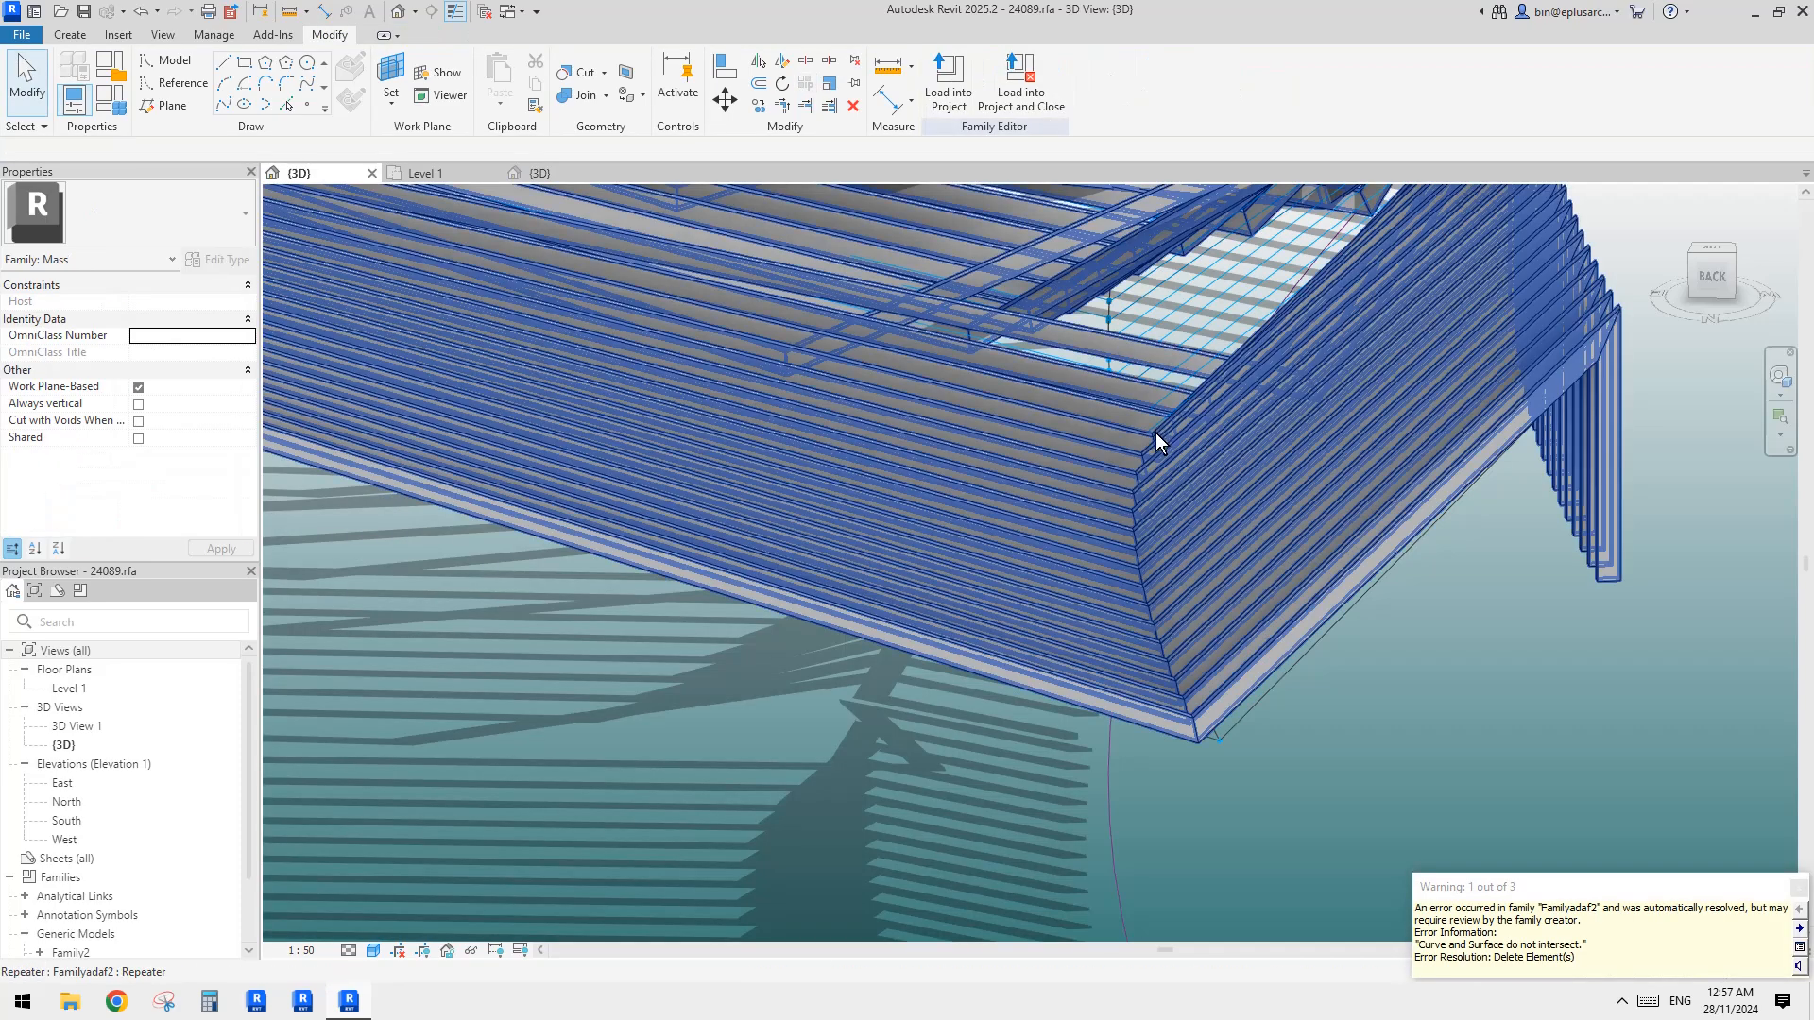
Examine the repeated frames along the spline form from both ends and from the top, including the irregular members
scroll(1143, 428, "down", 6)
middle_click_drag(1145, 429, 1225, 600)
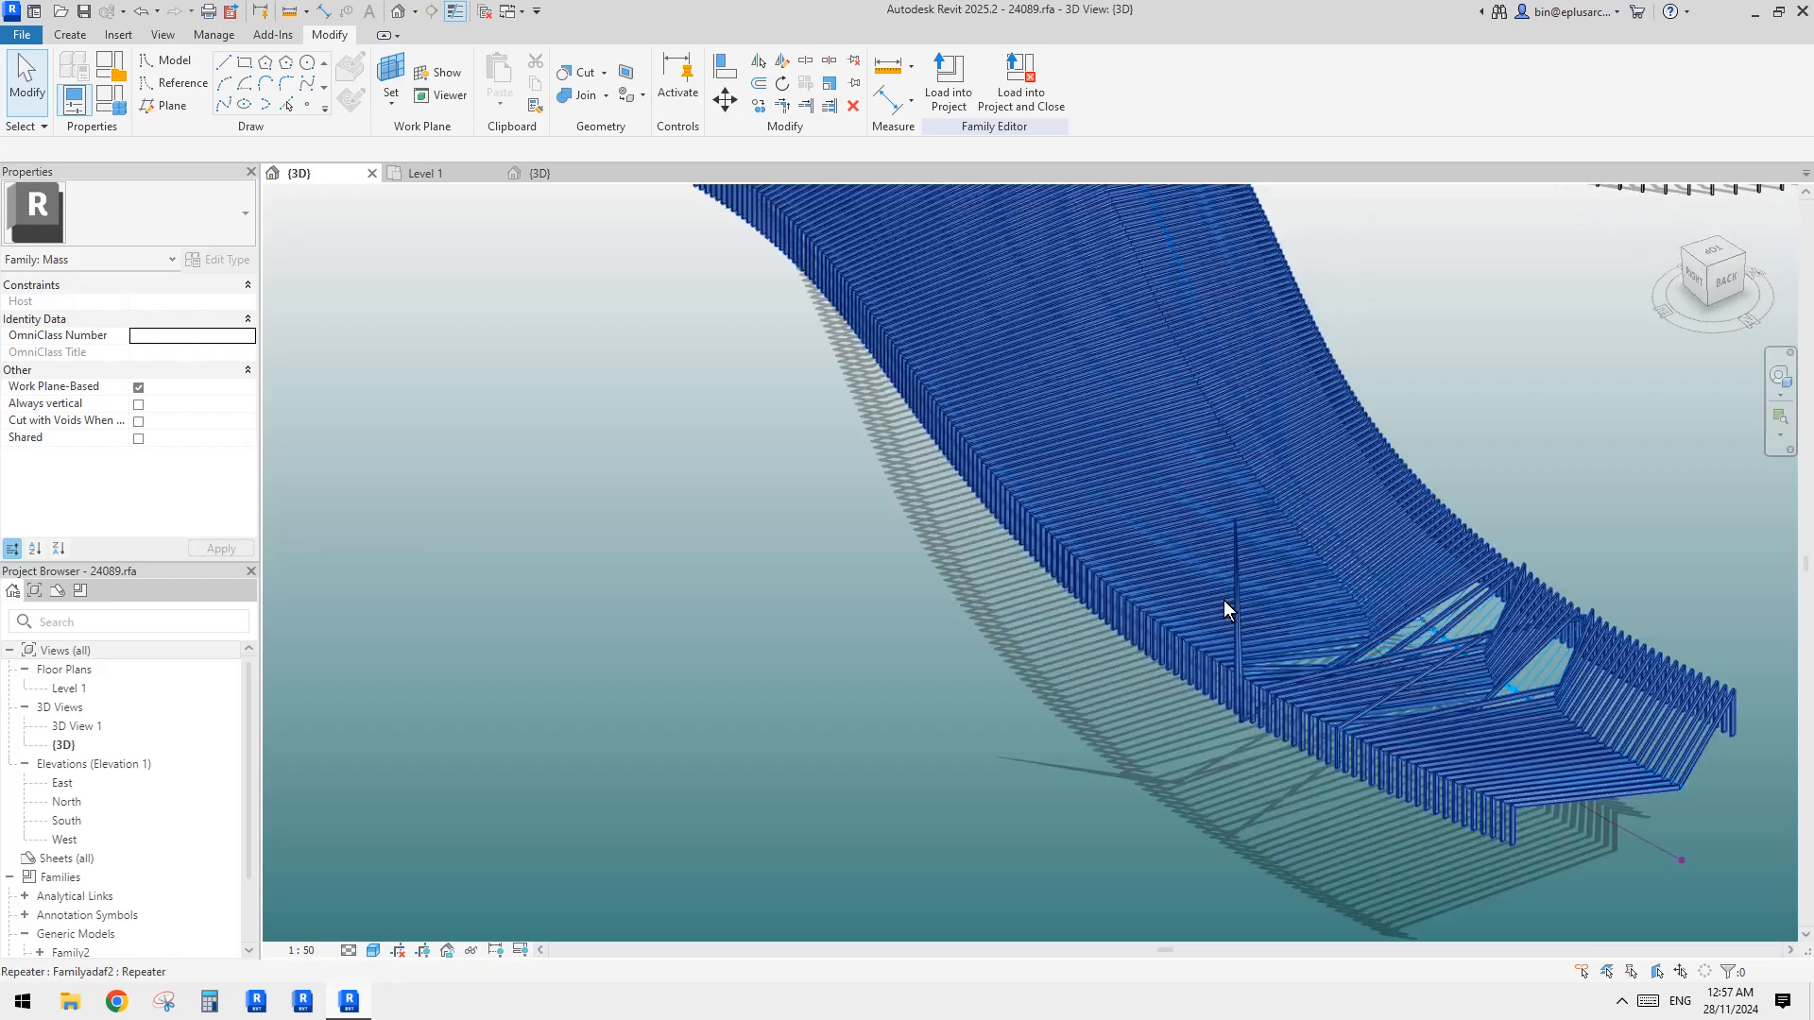
left_click(1516, 676)
scroll(1225, 628, "down", 4)
middle_click_drag(1226, 628, 1017, 668, "shift")
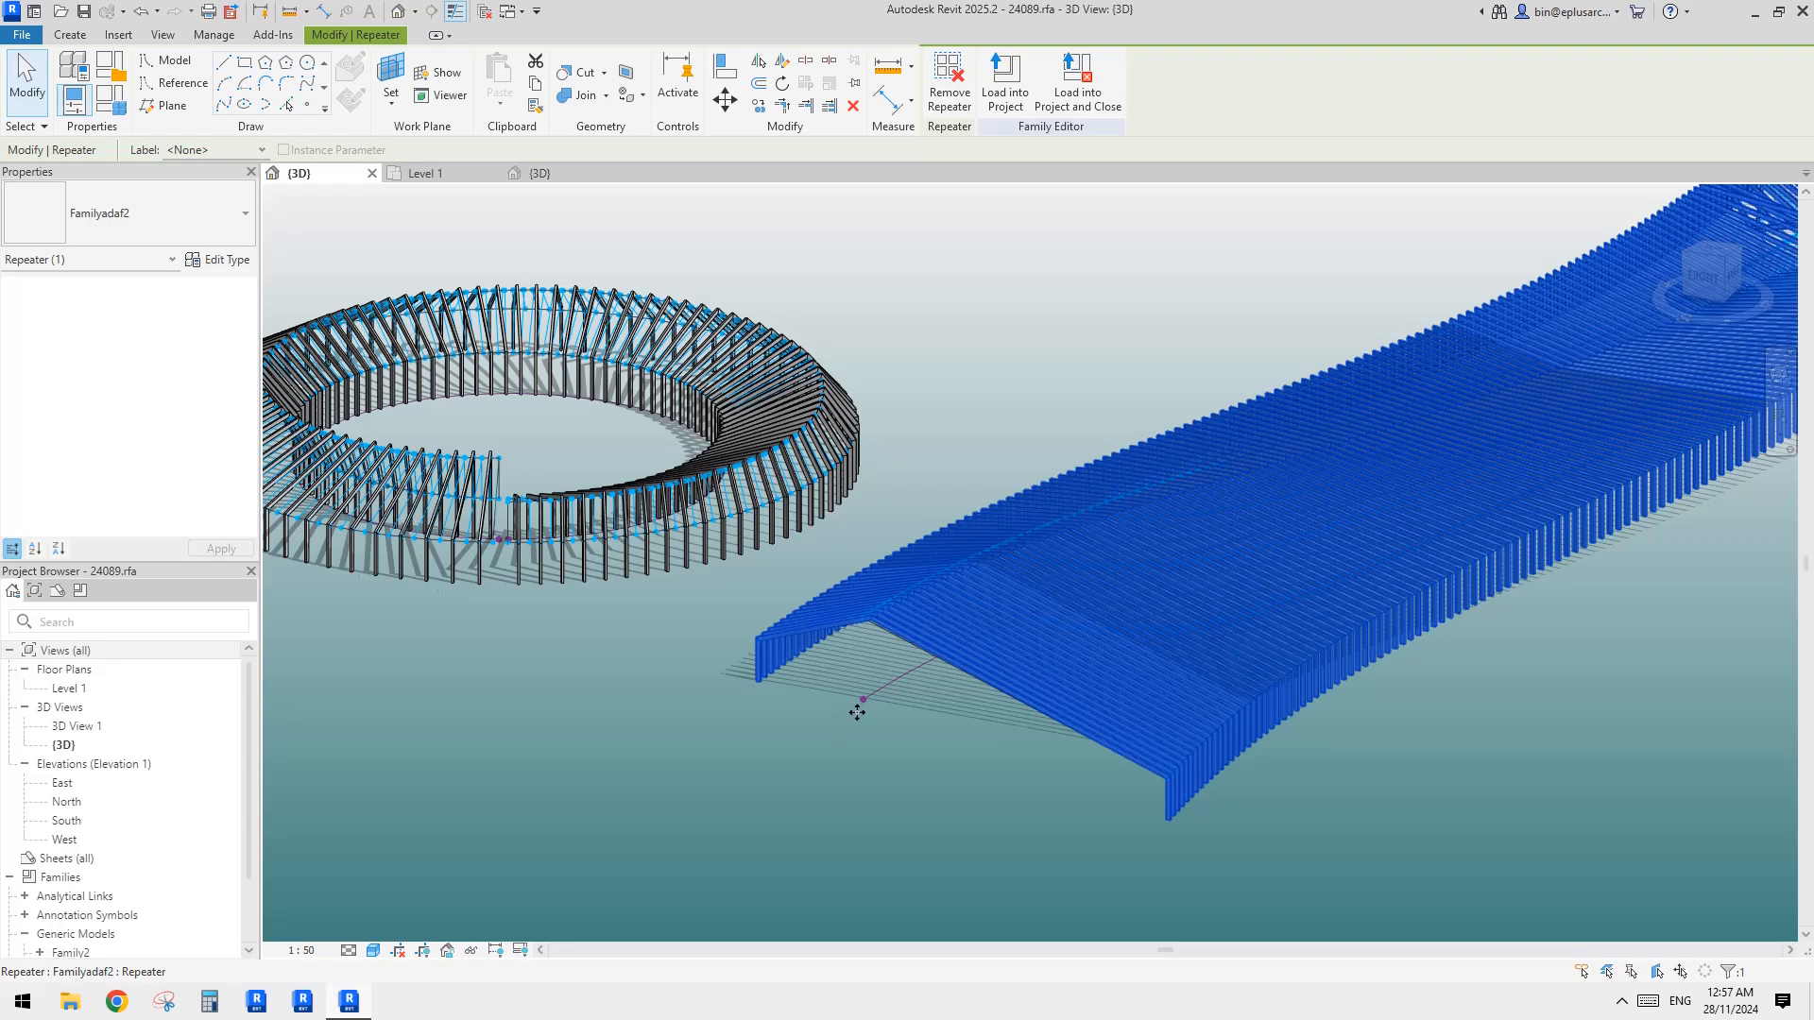
scroll(854, 718, "down", 1)
key("Tab")
left_click(999, 692)
middle_click_drag(1135, 607, 899, 637, "shift")
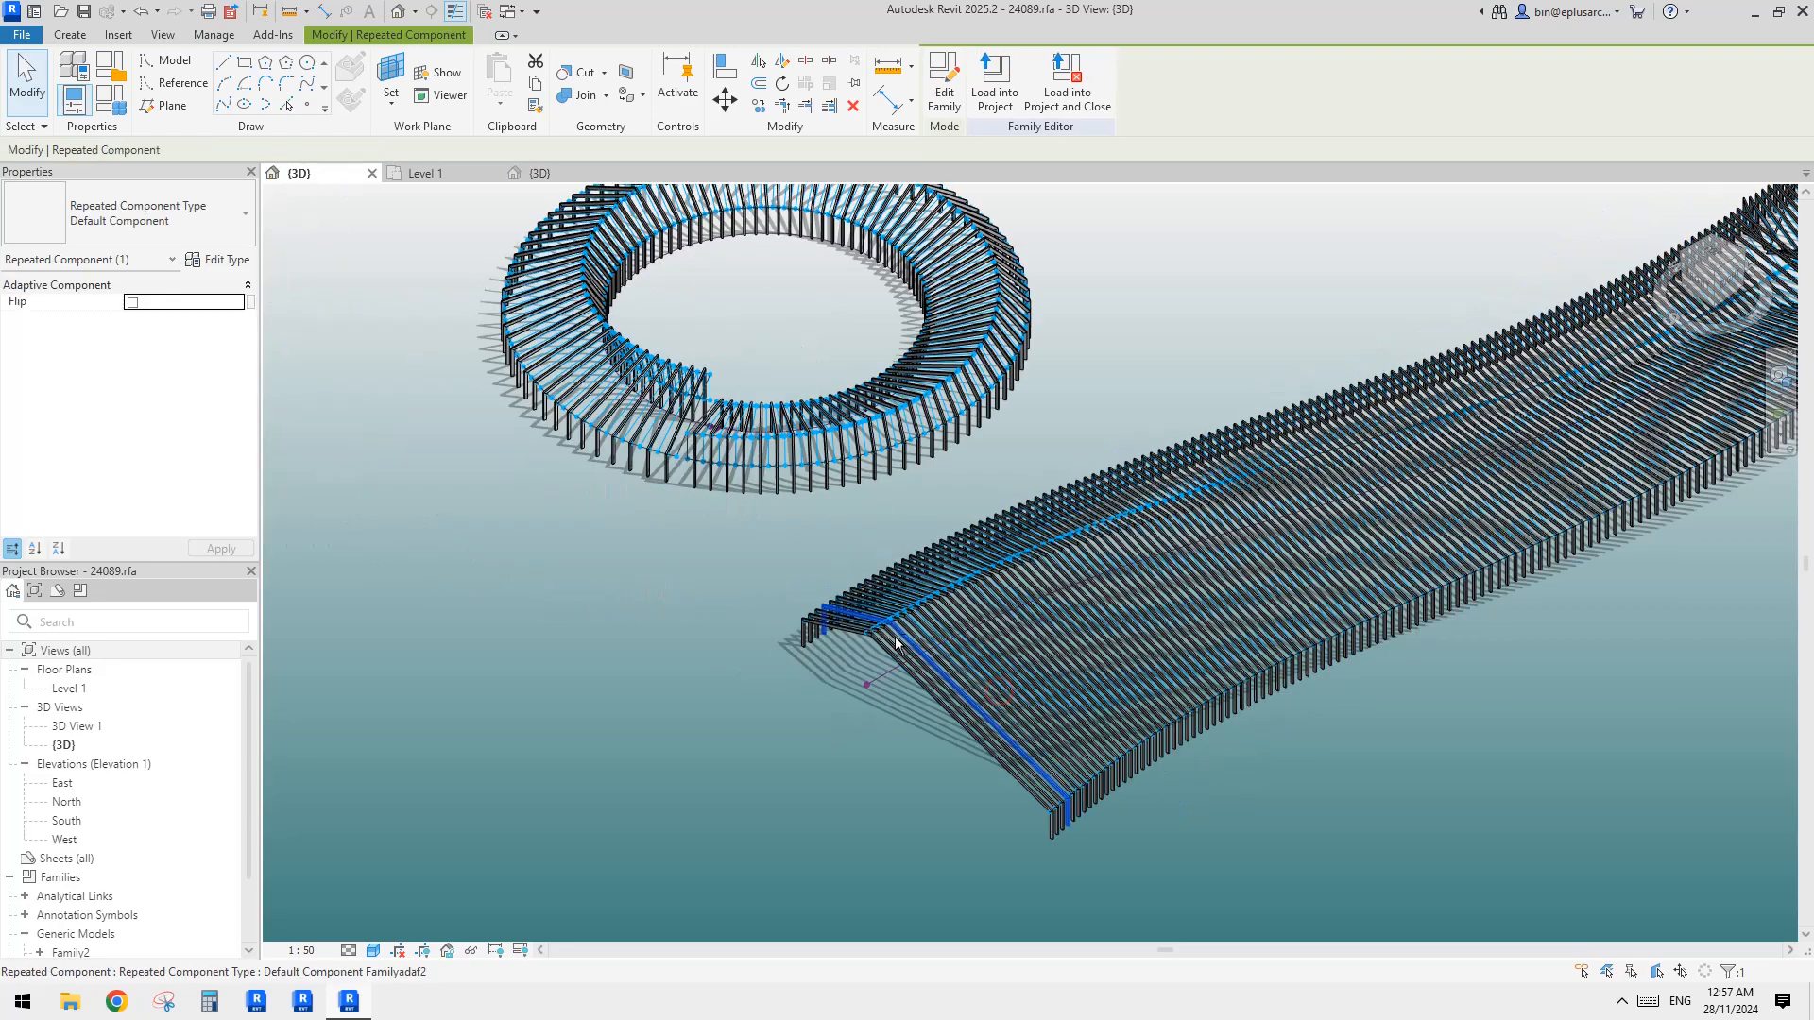
key("Escape")
left_click(1717, 264)
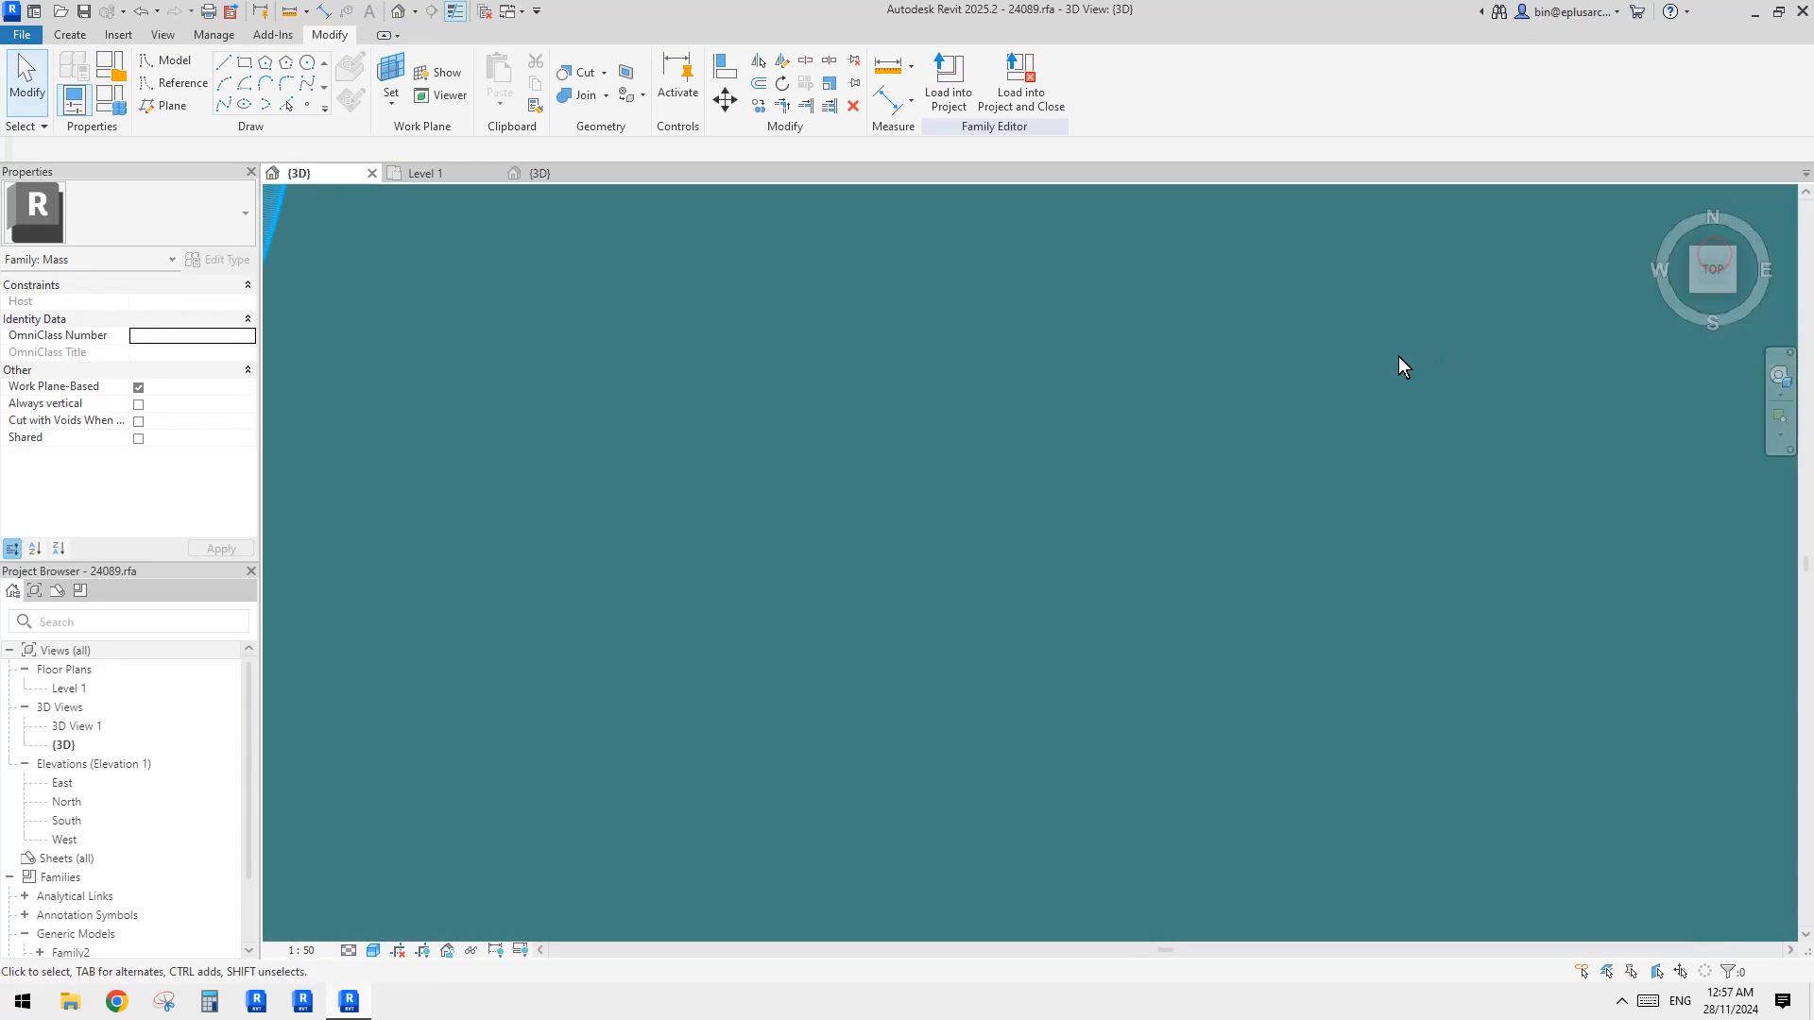
scroll(1298, 502, "up", 2)
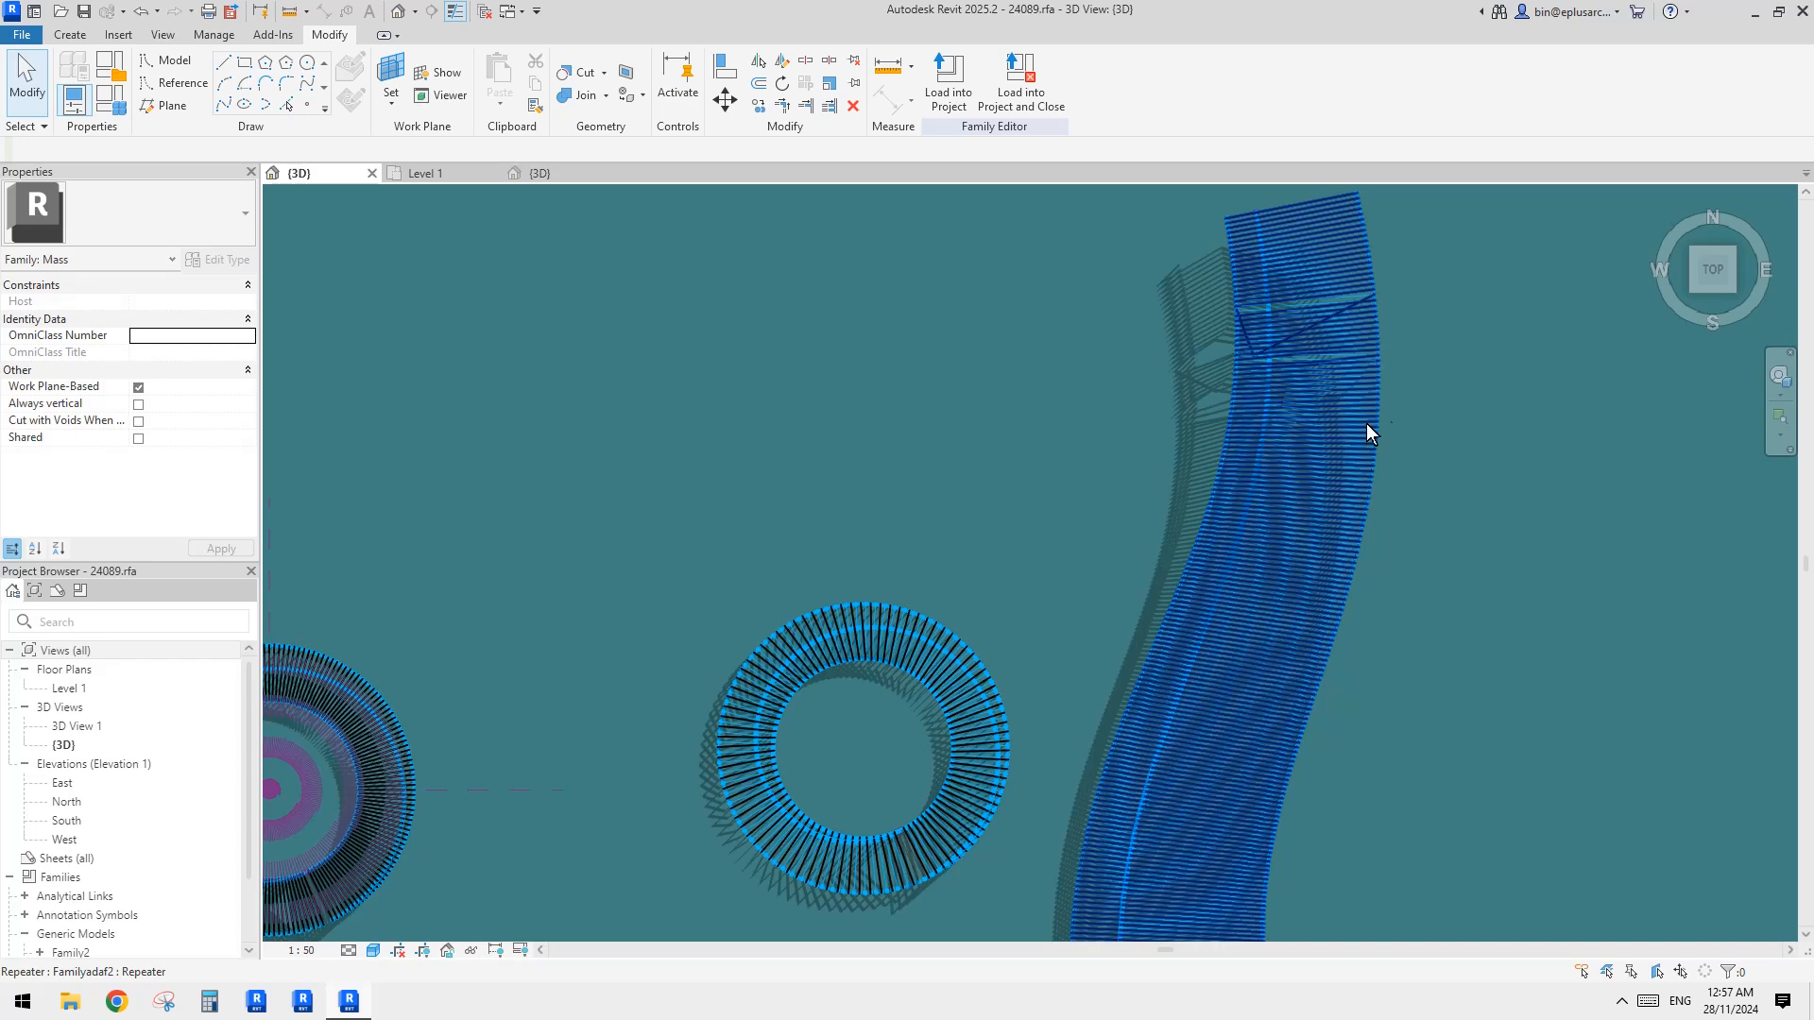
middle_click_drag(1382, 423, 1319, 529)
scroll(1254, 354, "up", 3)
scroll(1301, 352, "down", 1)
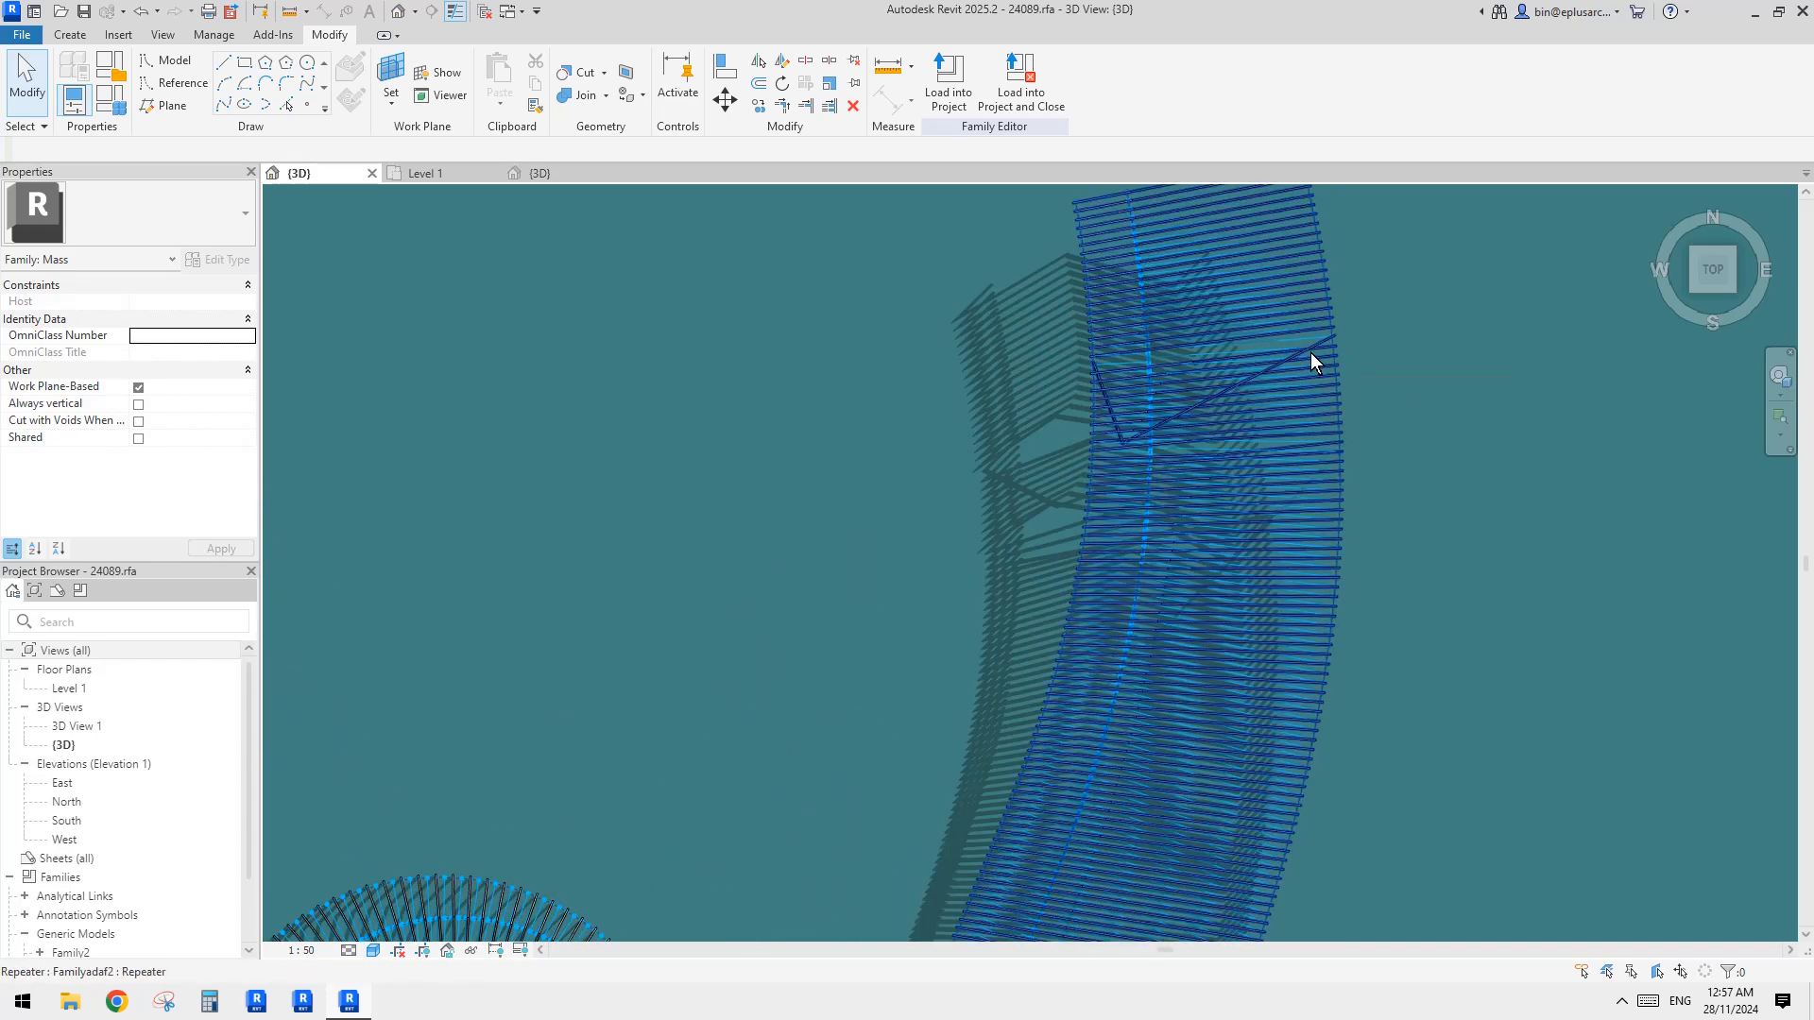
Move the two profile reference lines at the open end of the Family2 ring about 3800 toward the ring's centre
scroll(1287, 359, "down", 1)
middle_click_drag(844, 822, 1119, 518)
middle_click_drag(1215, 454, 1186, 315, "shift")
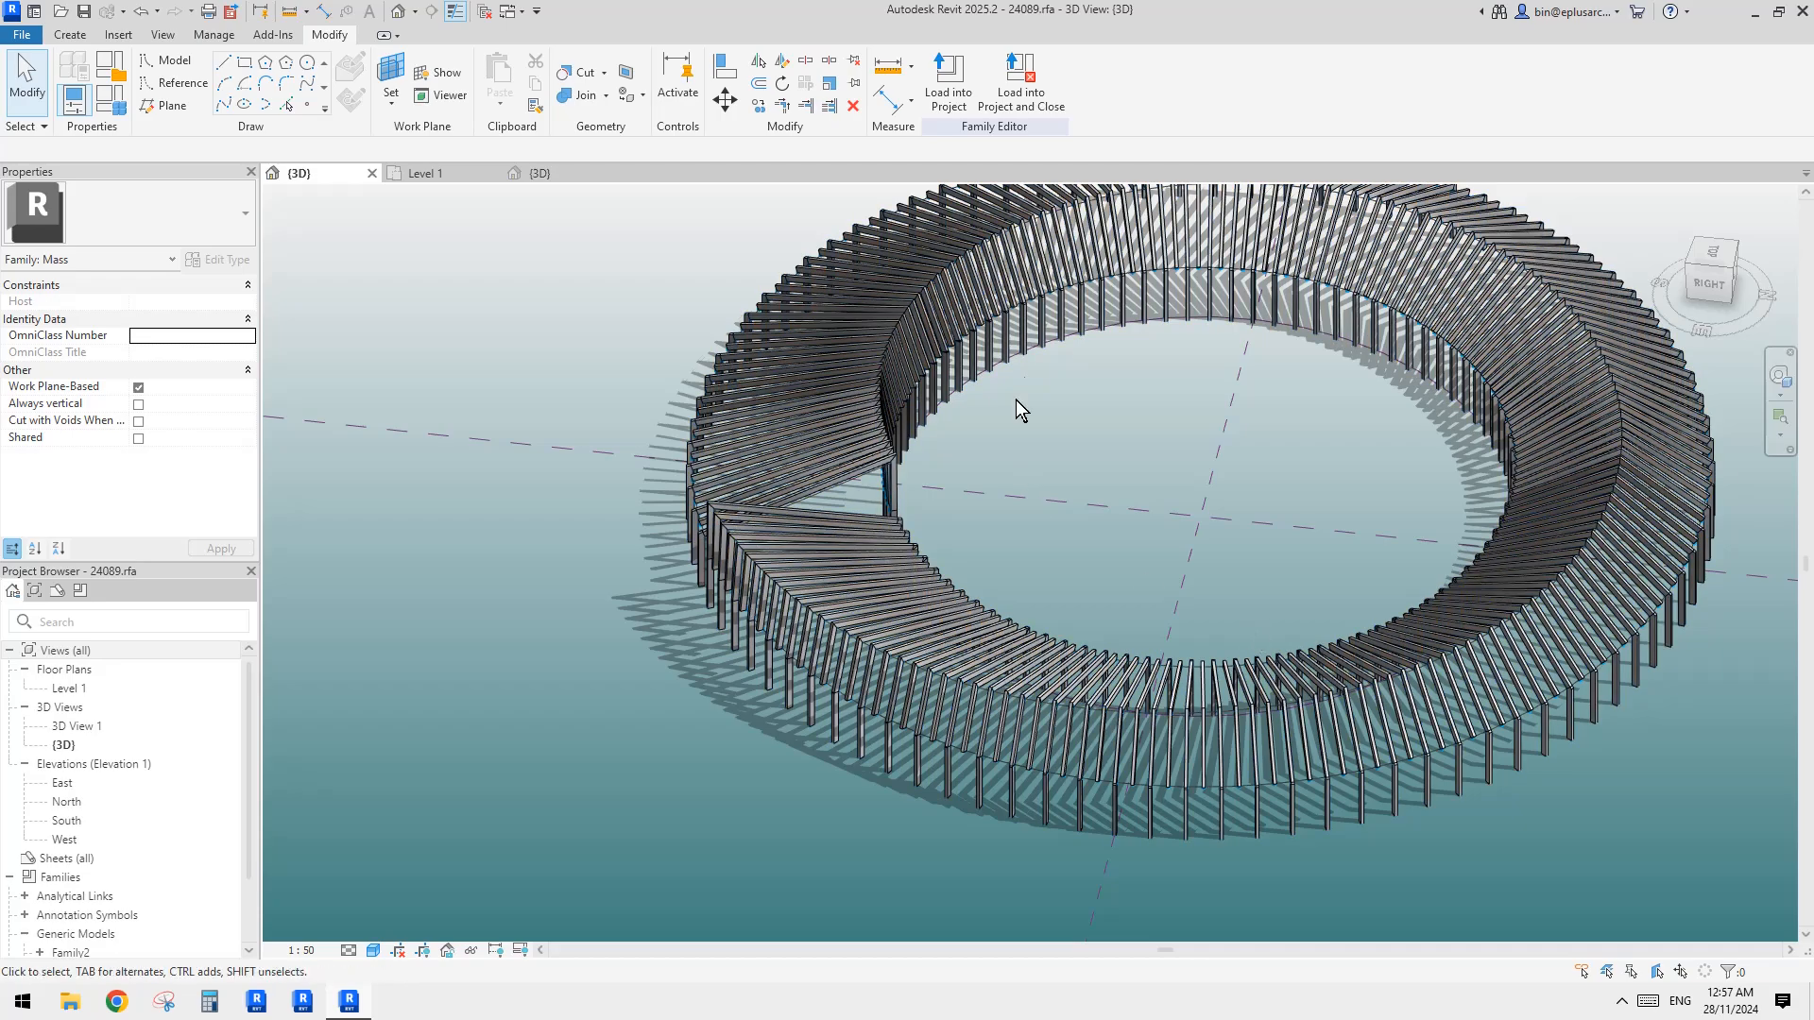
middle_click_drag(1336, 356, 1277, 395, "shift")
scroll(999, 457, "up", 5)
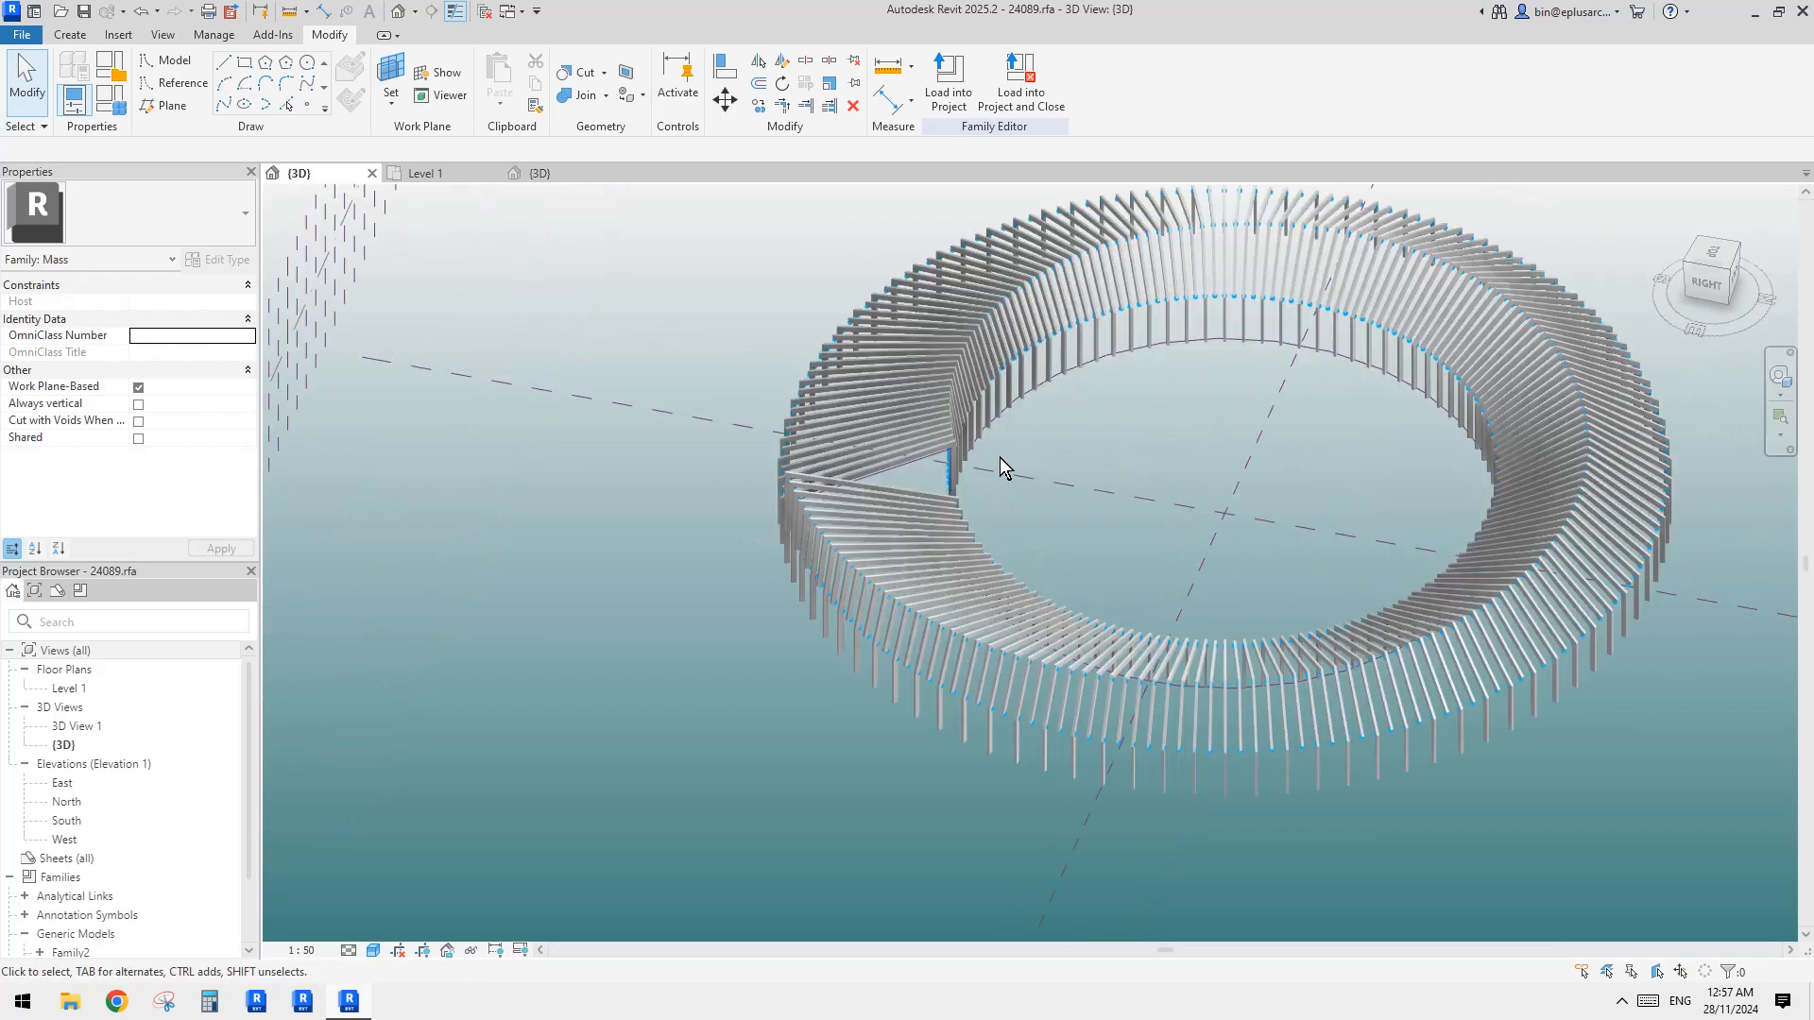
left_click(919, 454)
scroll(798, 485, "down", 4)
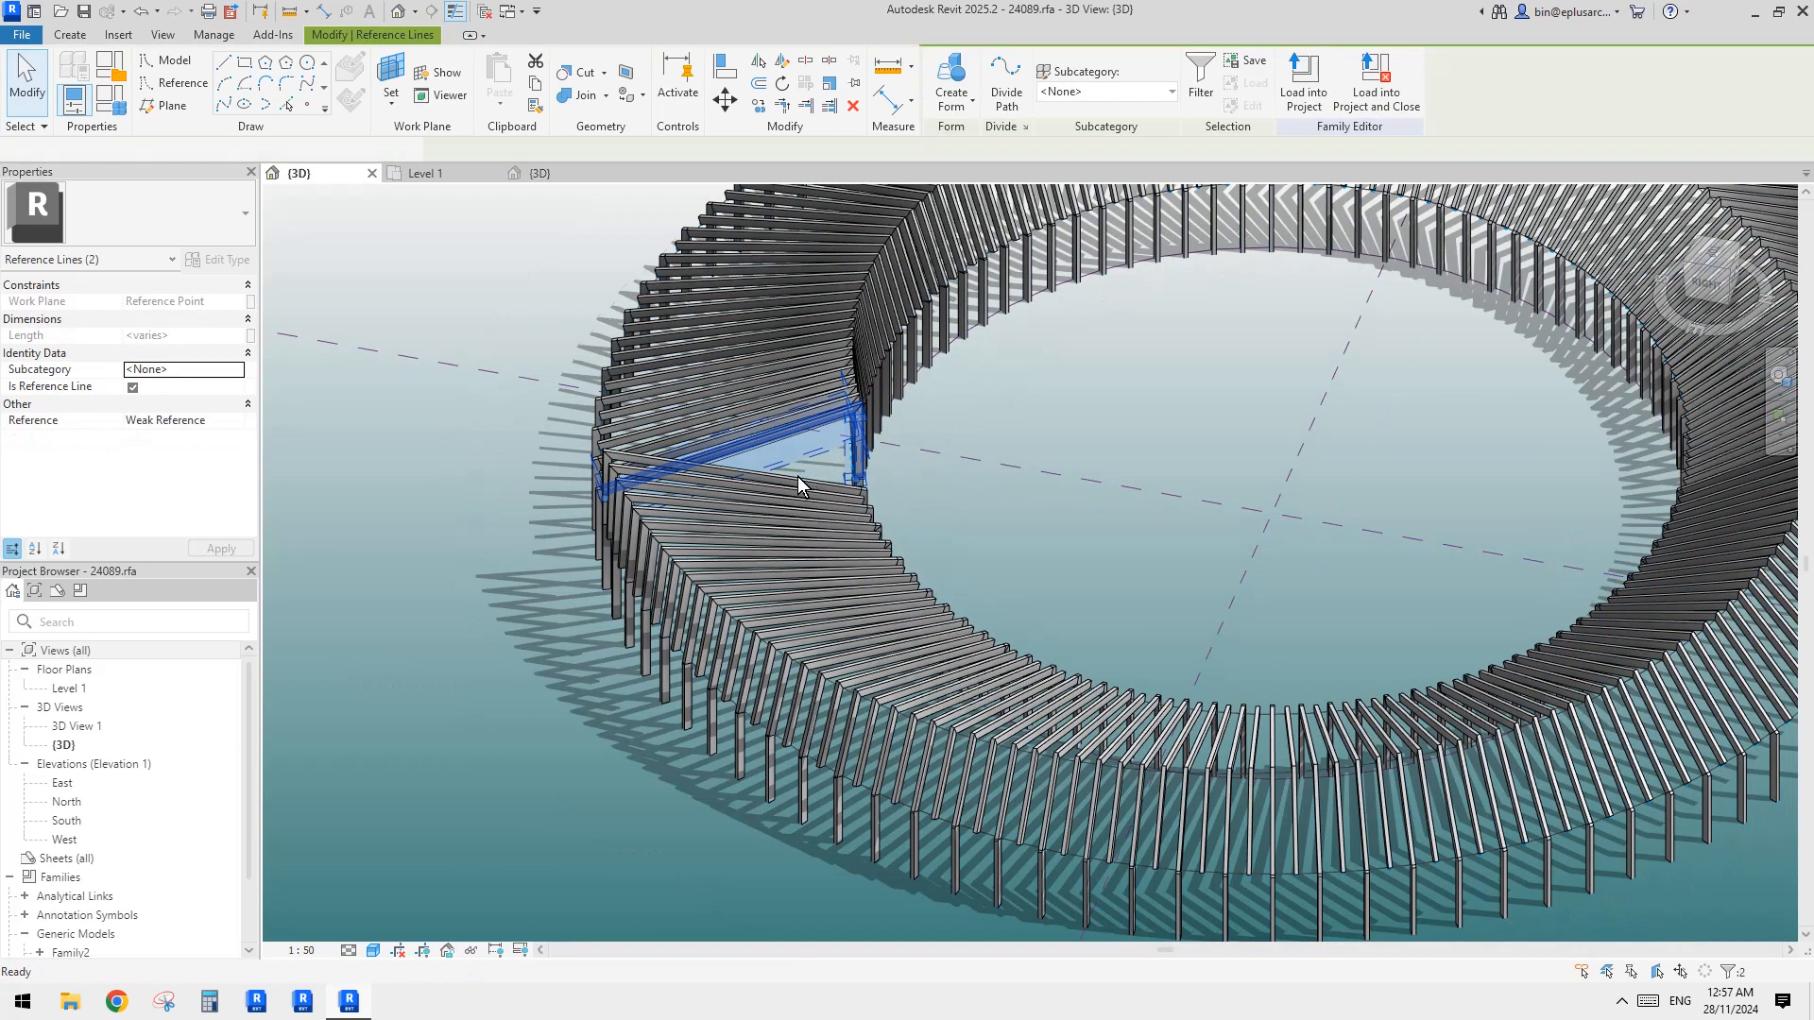
key("m")
key("v")
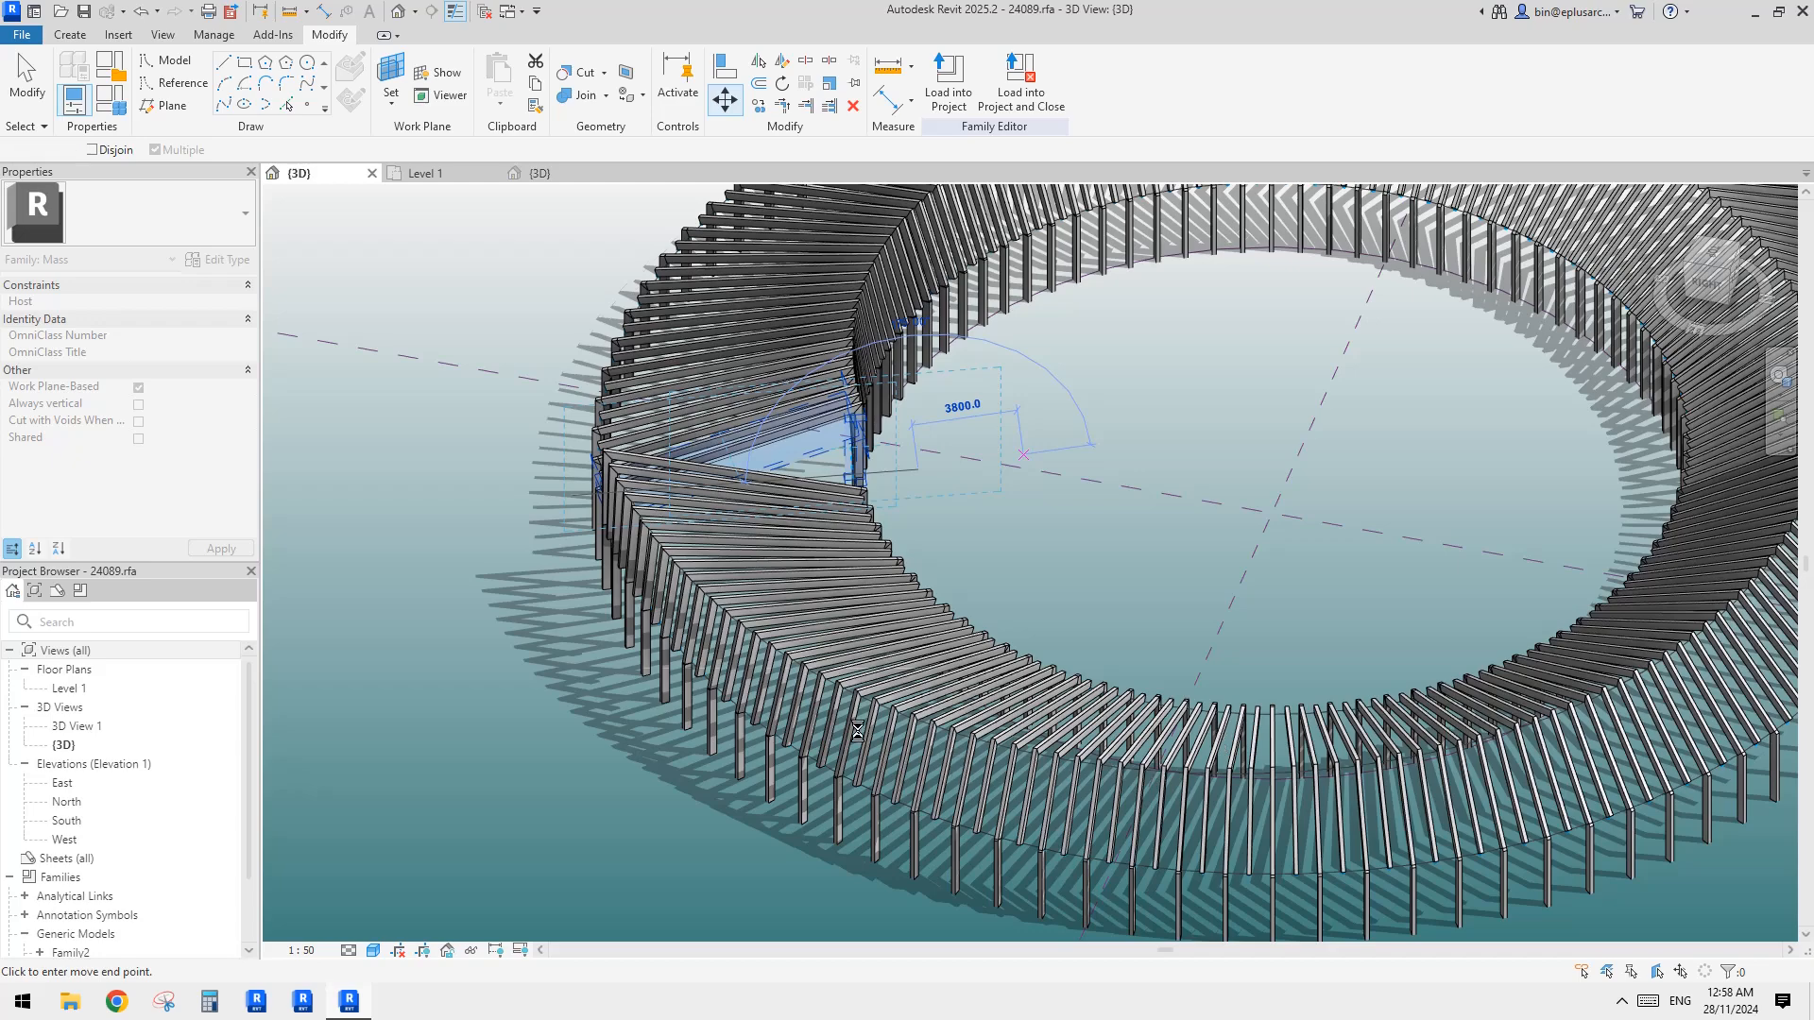
scroll(1409, 580, "down", 1)
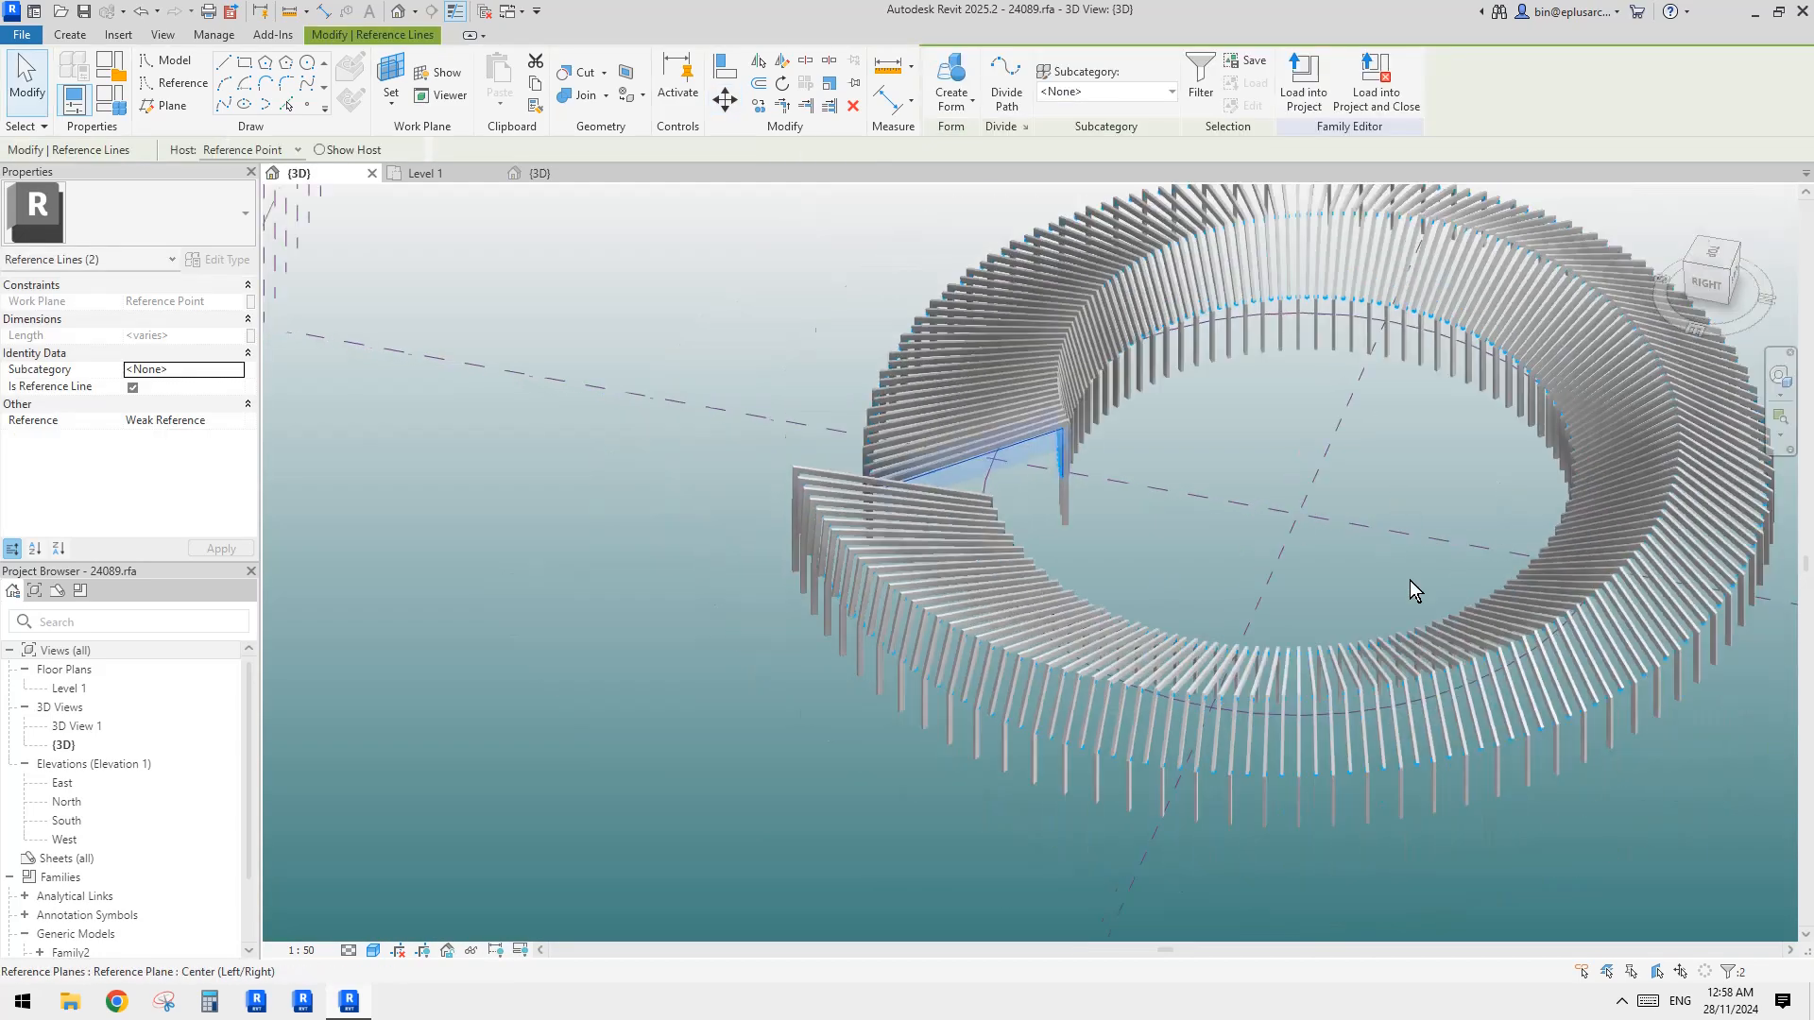
Enlarge the ring's two end profile reference lines graphically with Scale, using their inner end point as the origin
scroll(1409, 580, "down", 1)
left_click(1356, 614)
middle_click_drag(1177, 645, 1107, 669, "shift")
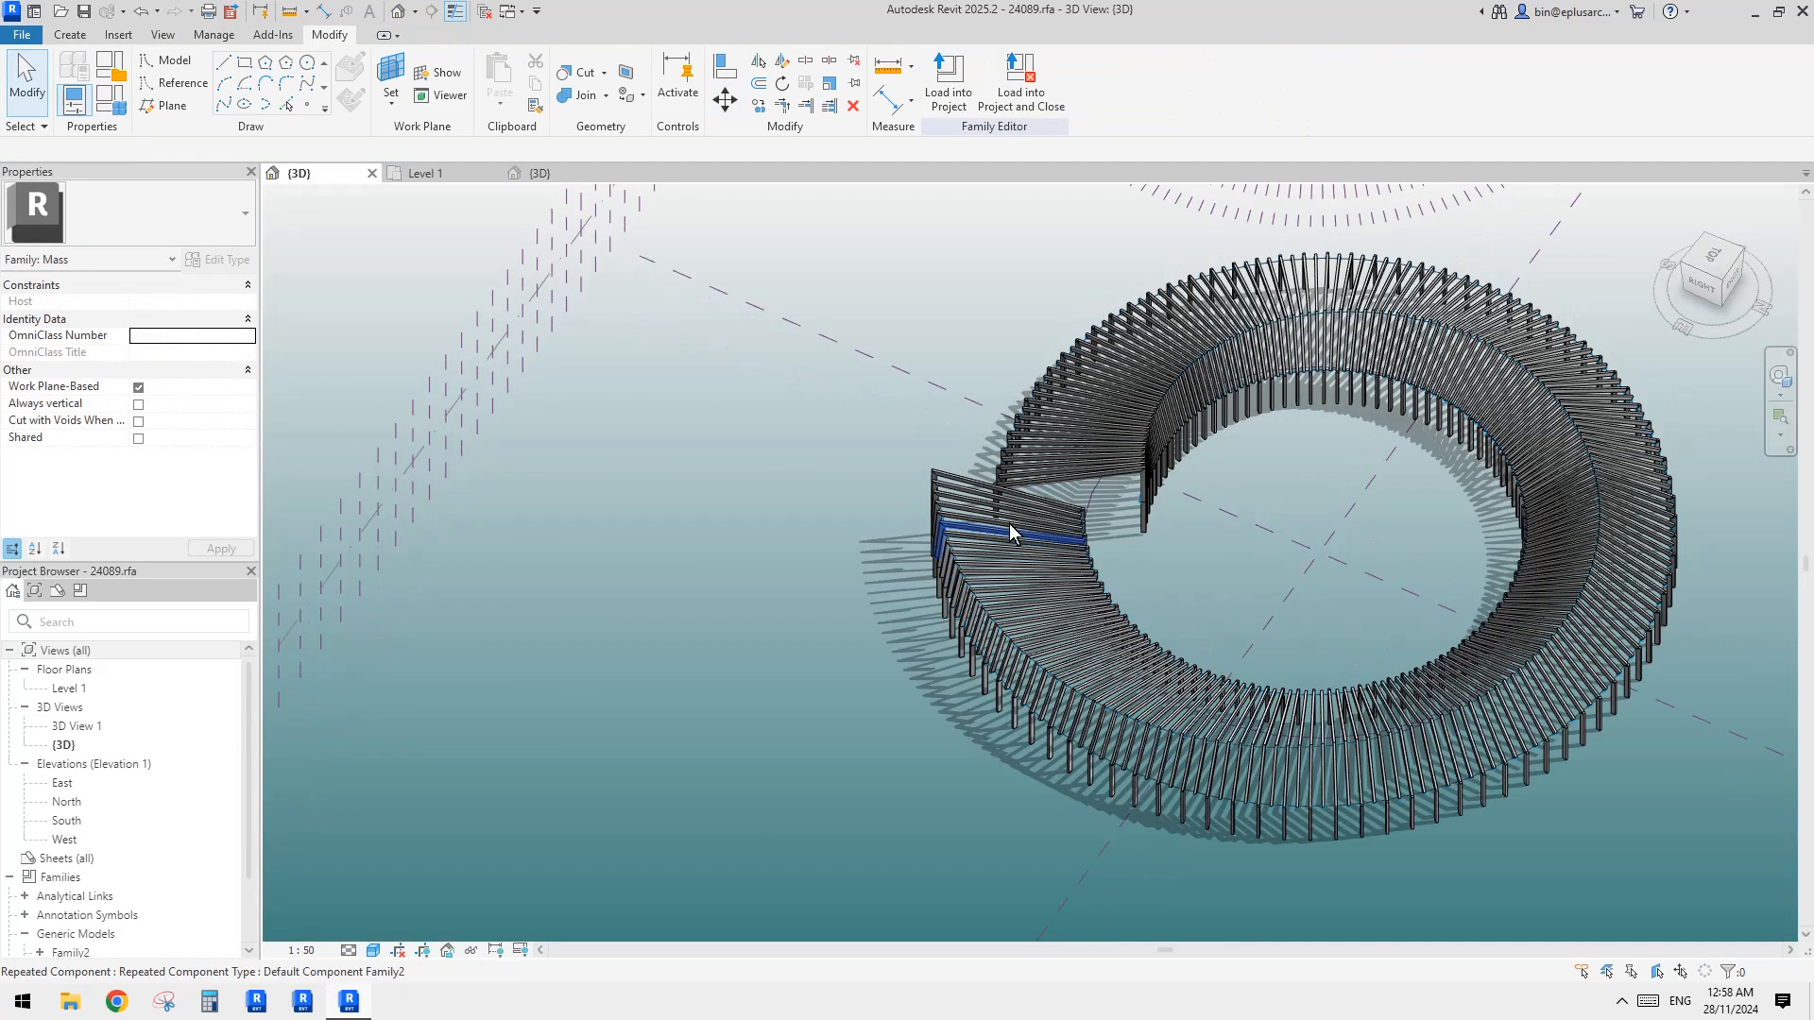
middle_click_drag(1054, 534, 1582, 534, "shift")
scroll(1129, 468, "up", 3)
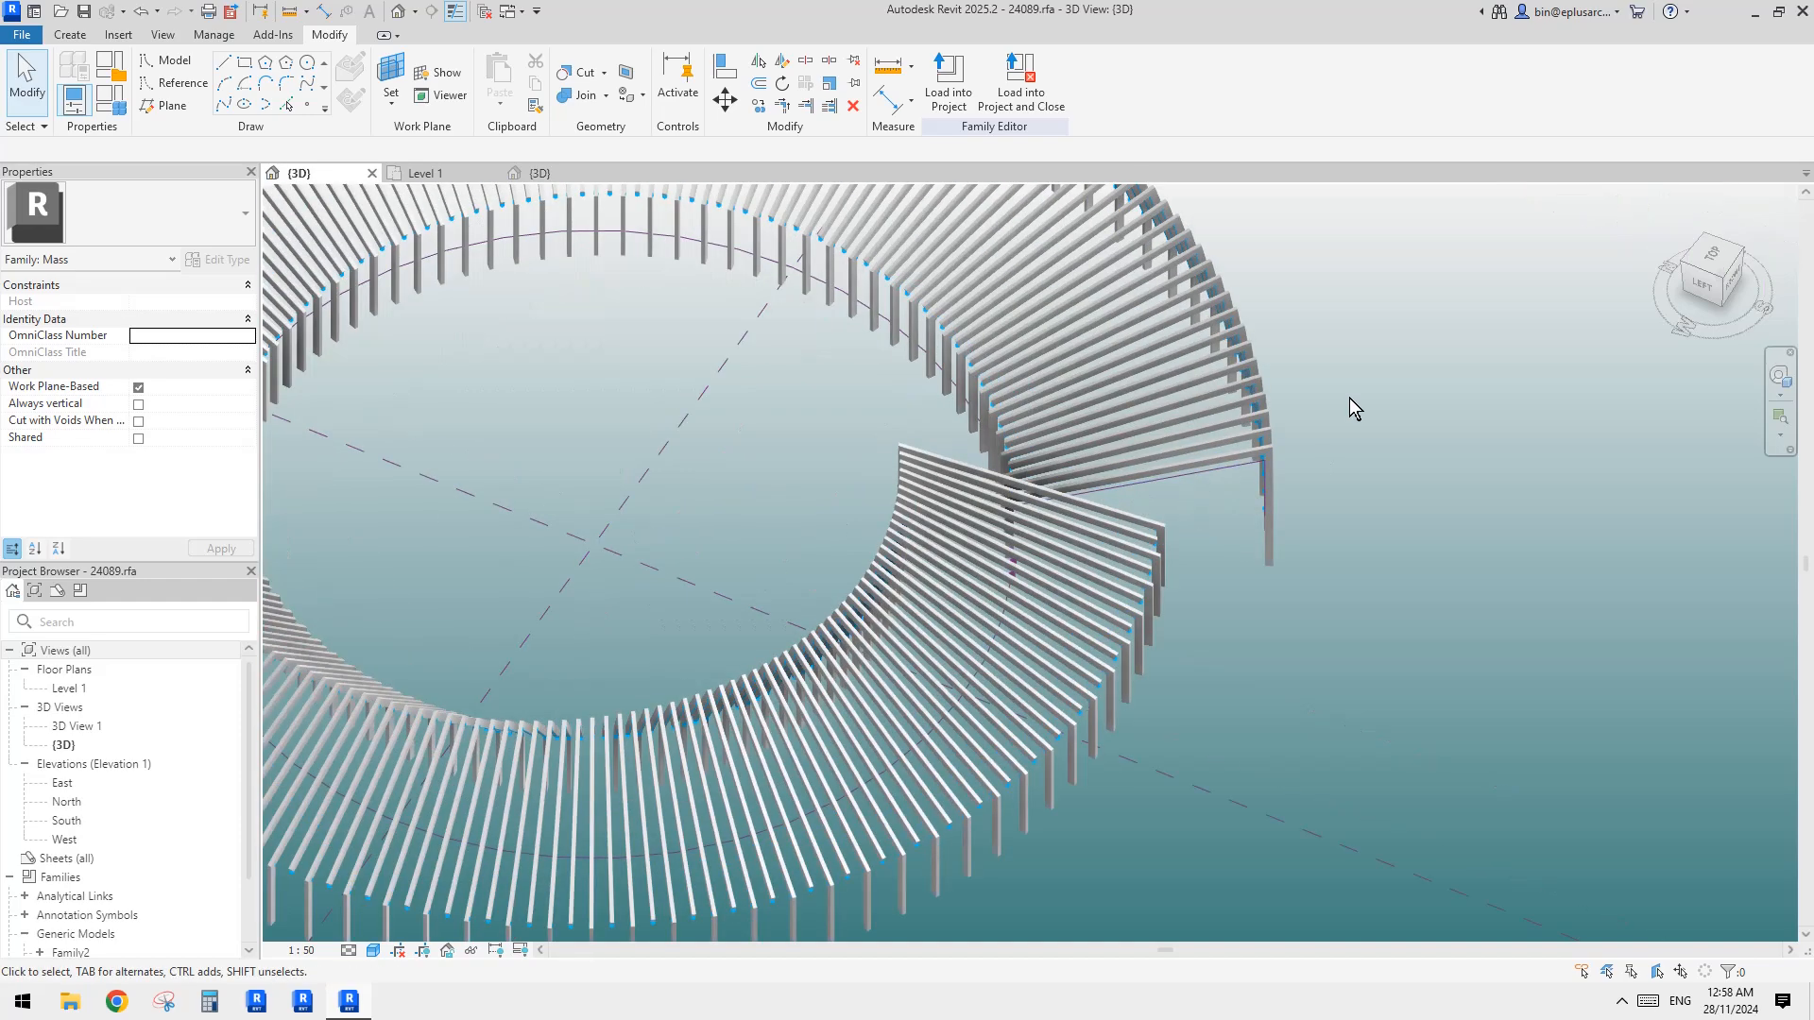
key("Tab")
left_click(1241, 470)
middle_click_drag(1272, 434, 1246, 429)
key("r")
key("e")
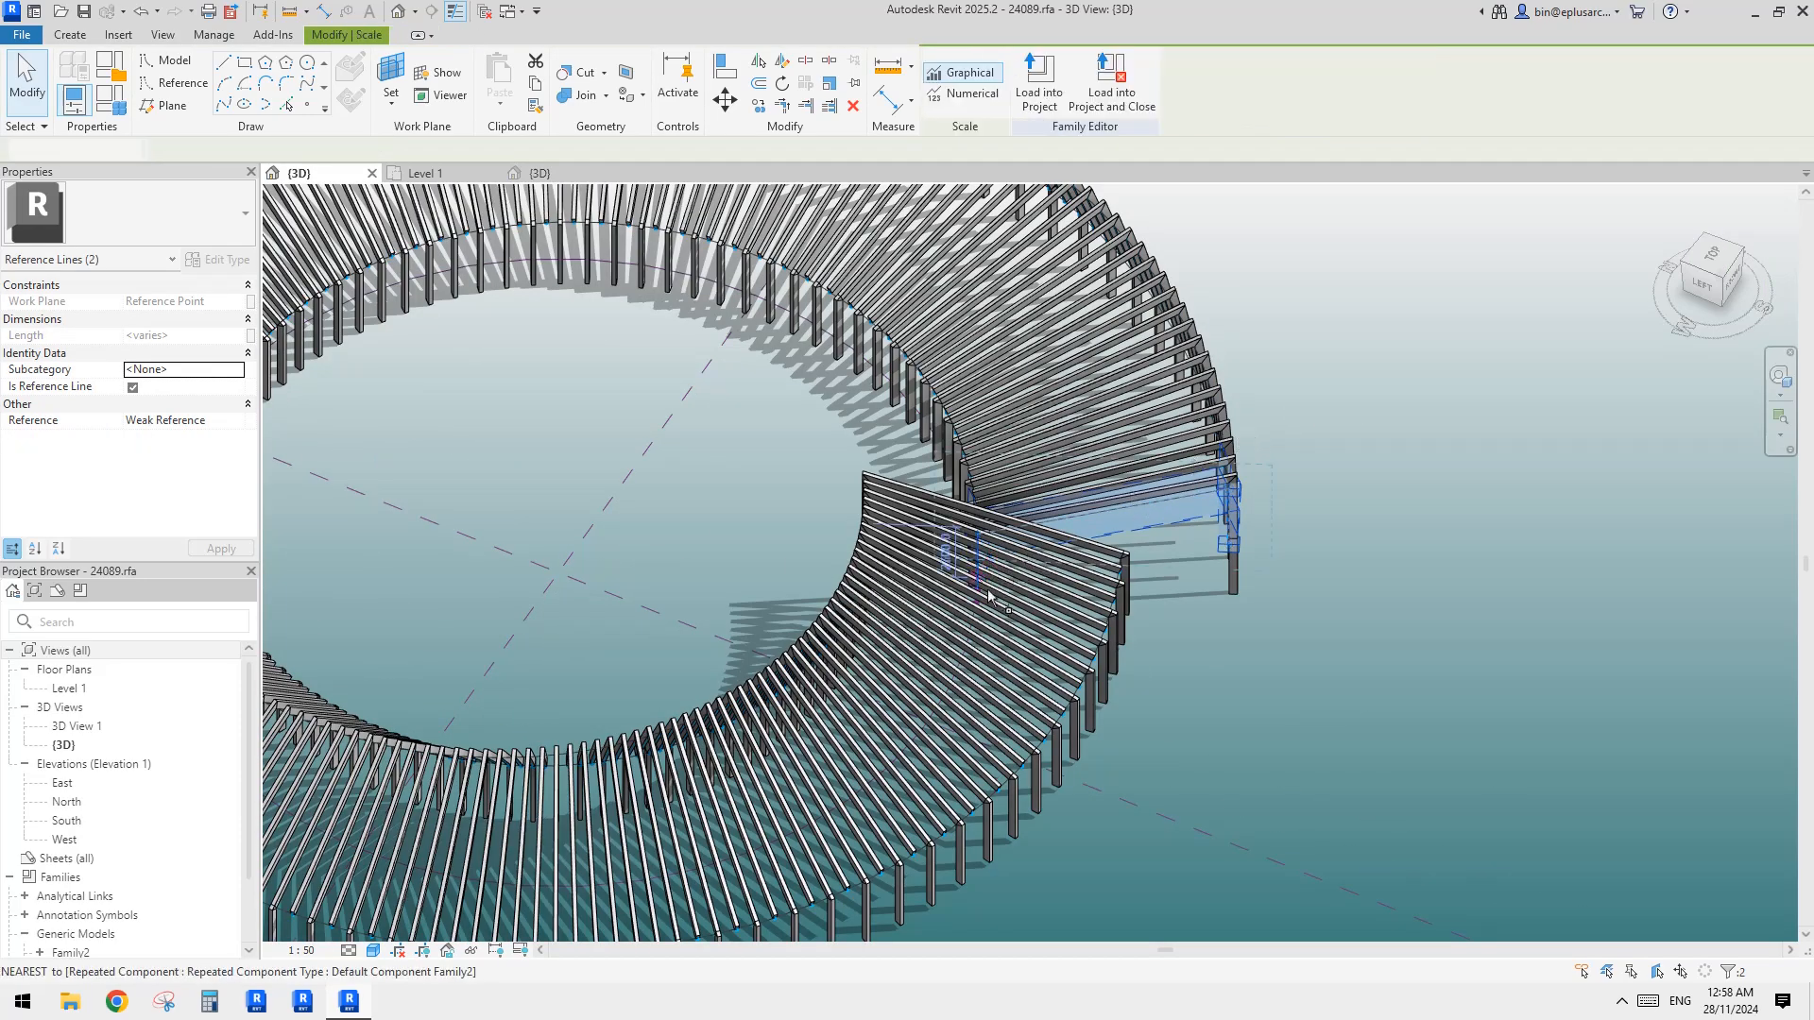
left_click(982, 576)
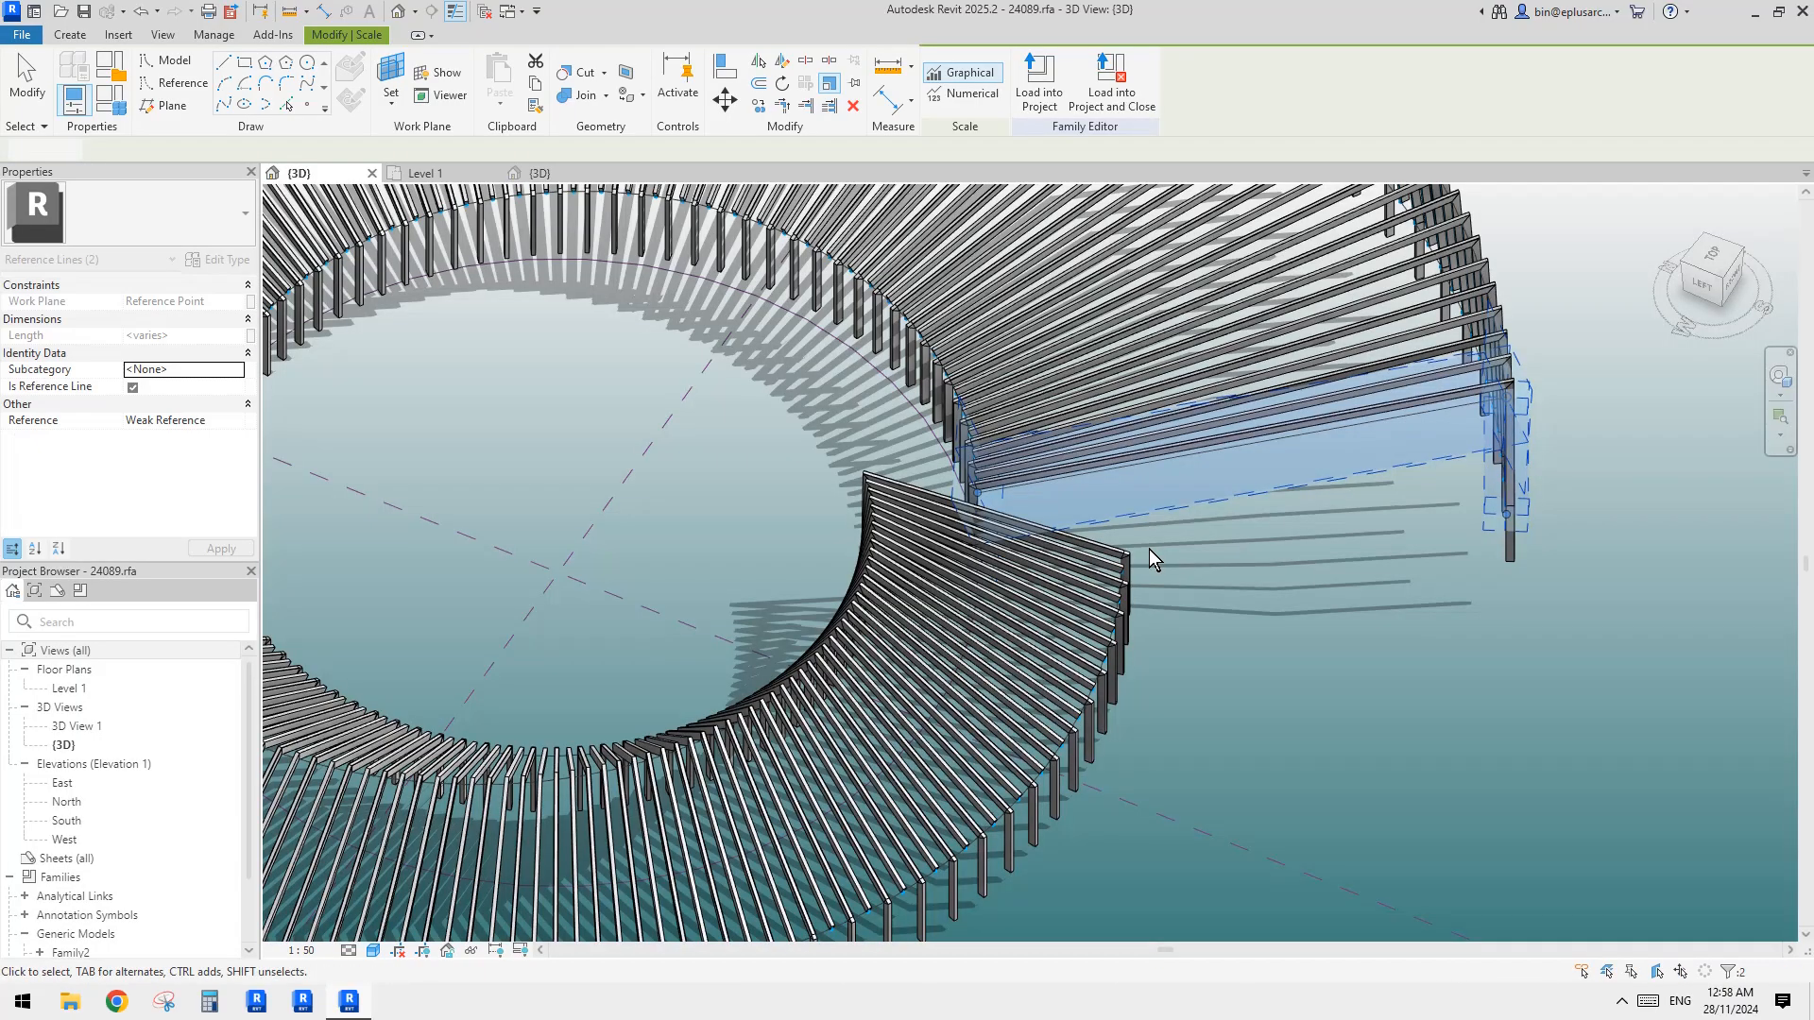
left_click(1156, 548)
Examine the reshaped ring together with the other repeated frame forms from several directions
scroll(1165, 542, "down", 3)
middle_click_drag(1141, 526, 1073, 526, "shift")
middle_click_drag(1247, 574, 1002, 527, "shift")
scroll(1302, 505, "down", 2)
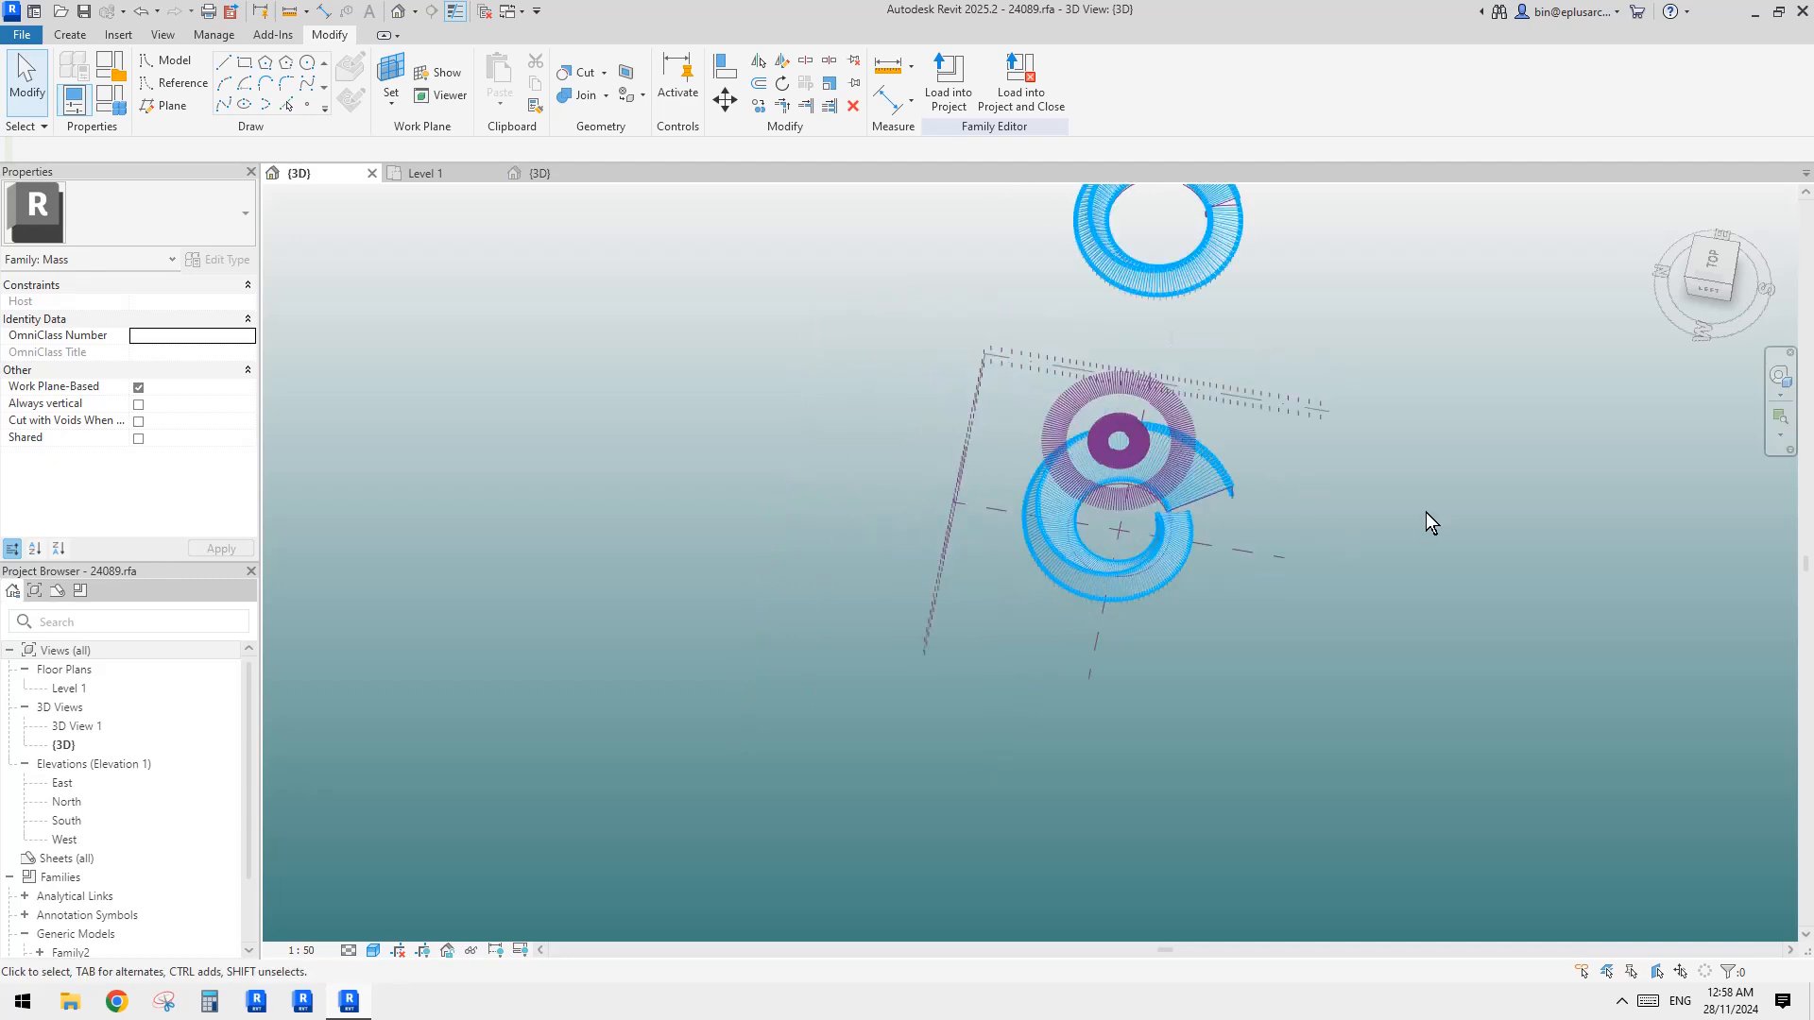
middle_click_drag(1425, 512, 1243, 474, "shift")
middle_click_drag(1173, 557, 1198, 416)
scroll(1339, 648, "up", 2)
middle_click_drag(1324, 640, 1238, 645, "shift")
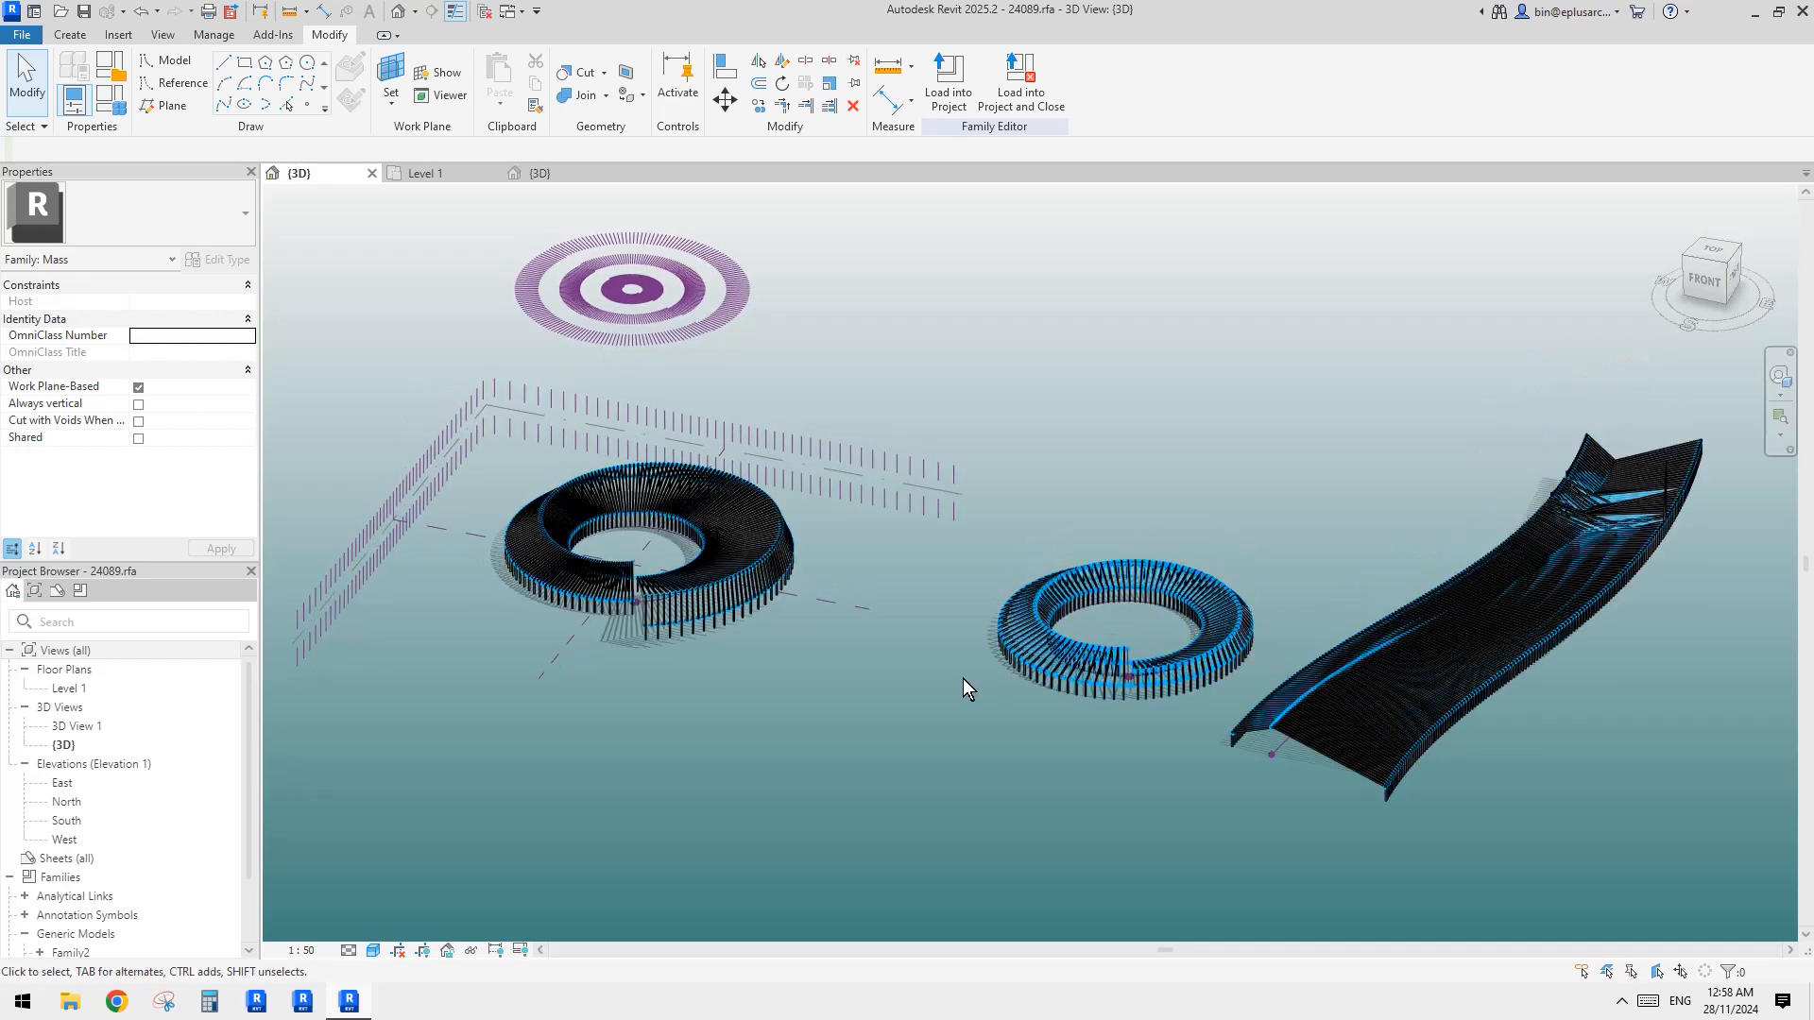
middle_click_drag(962, 679, 1073, 507, "shift")
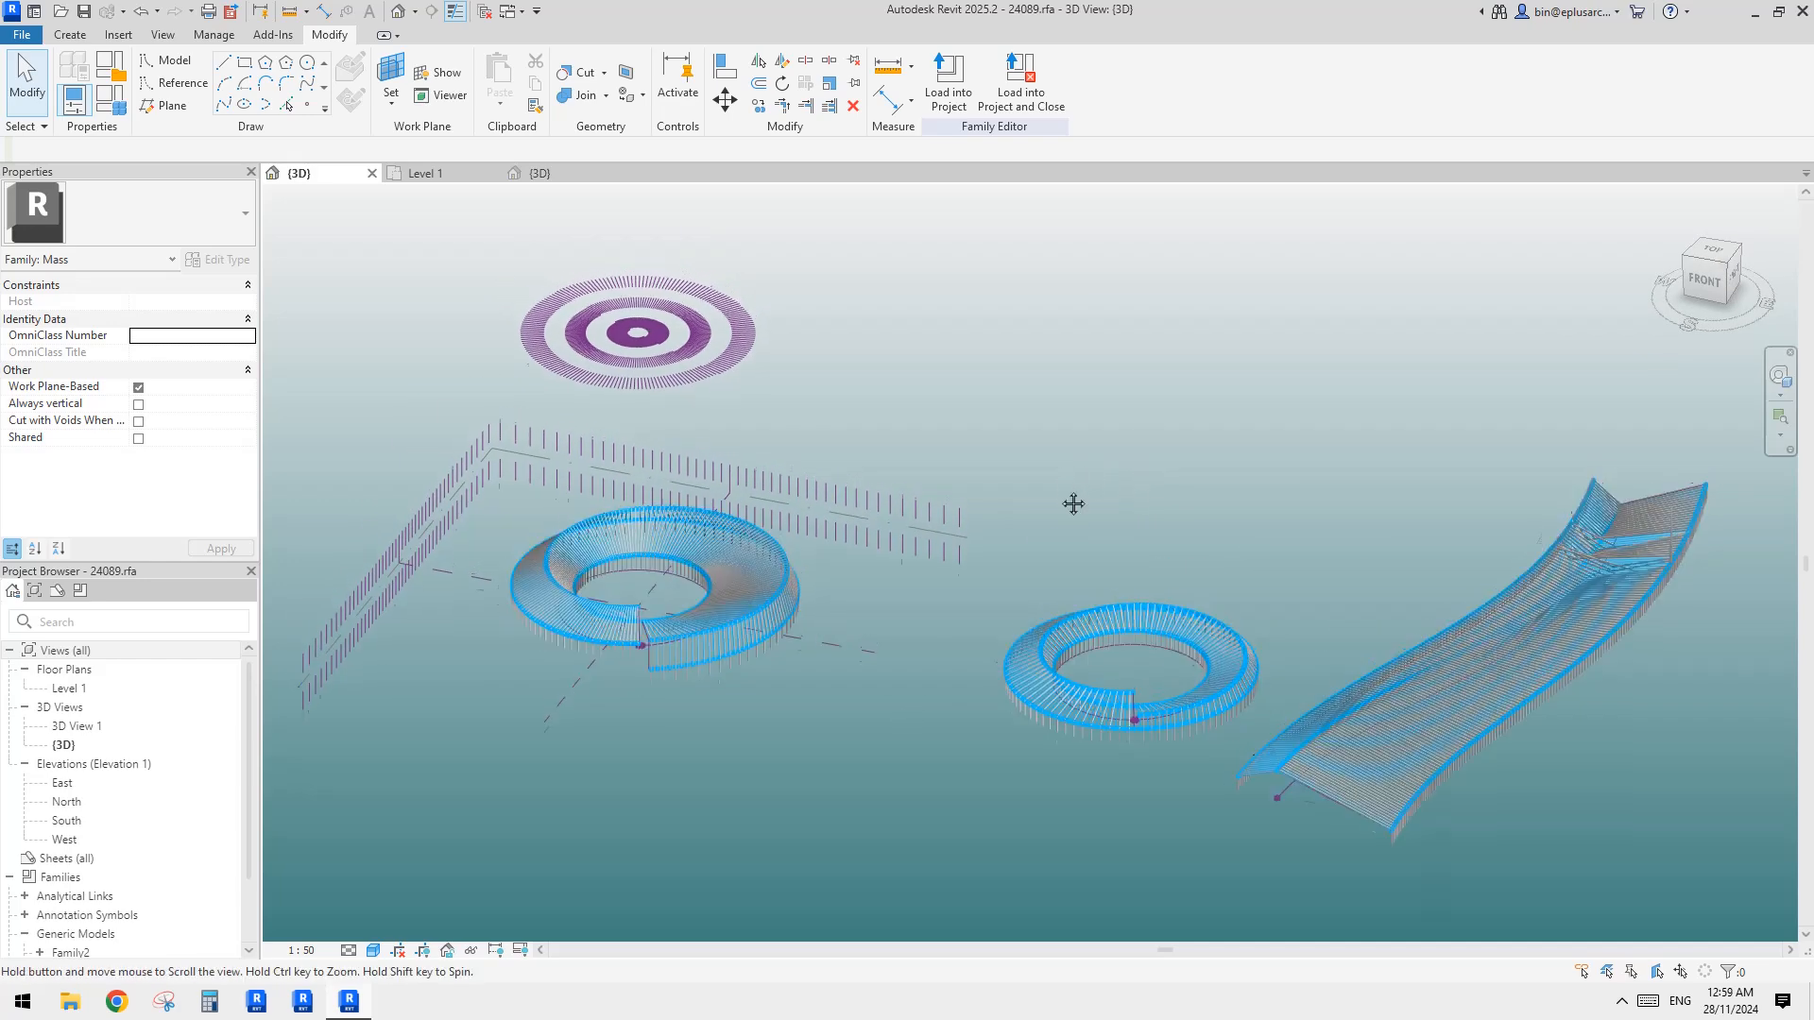
Close the Level 1 floor plan and review all the repeated frame forms in the 3D view
left_click(489, 179)
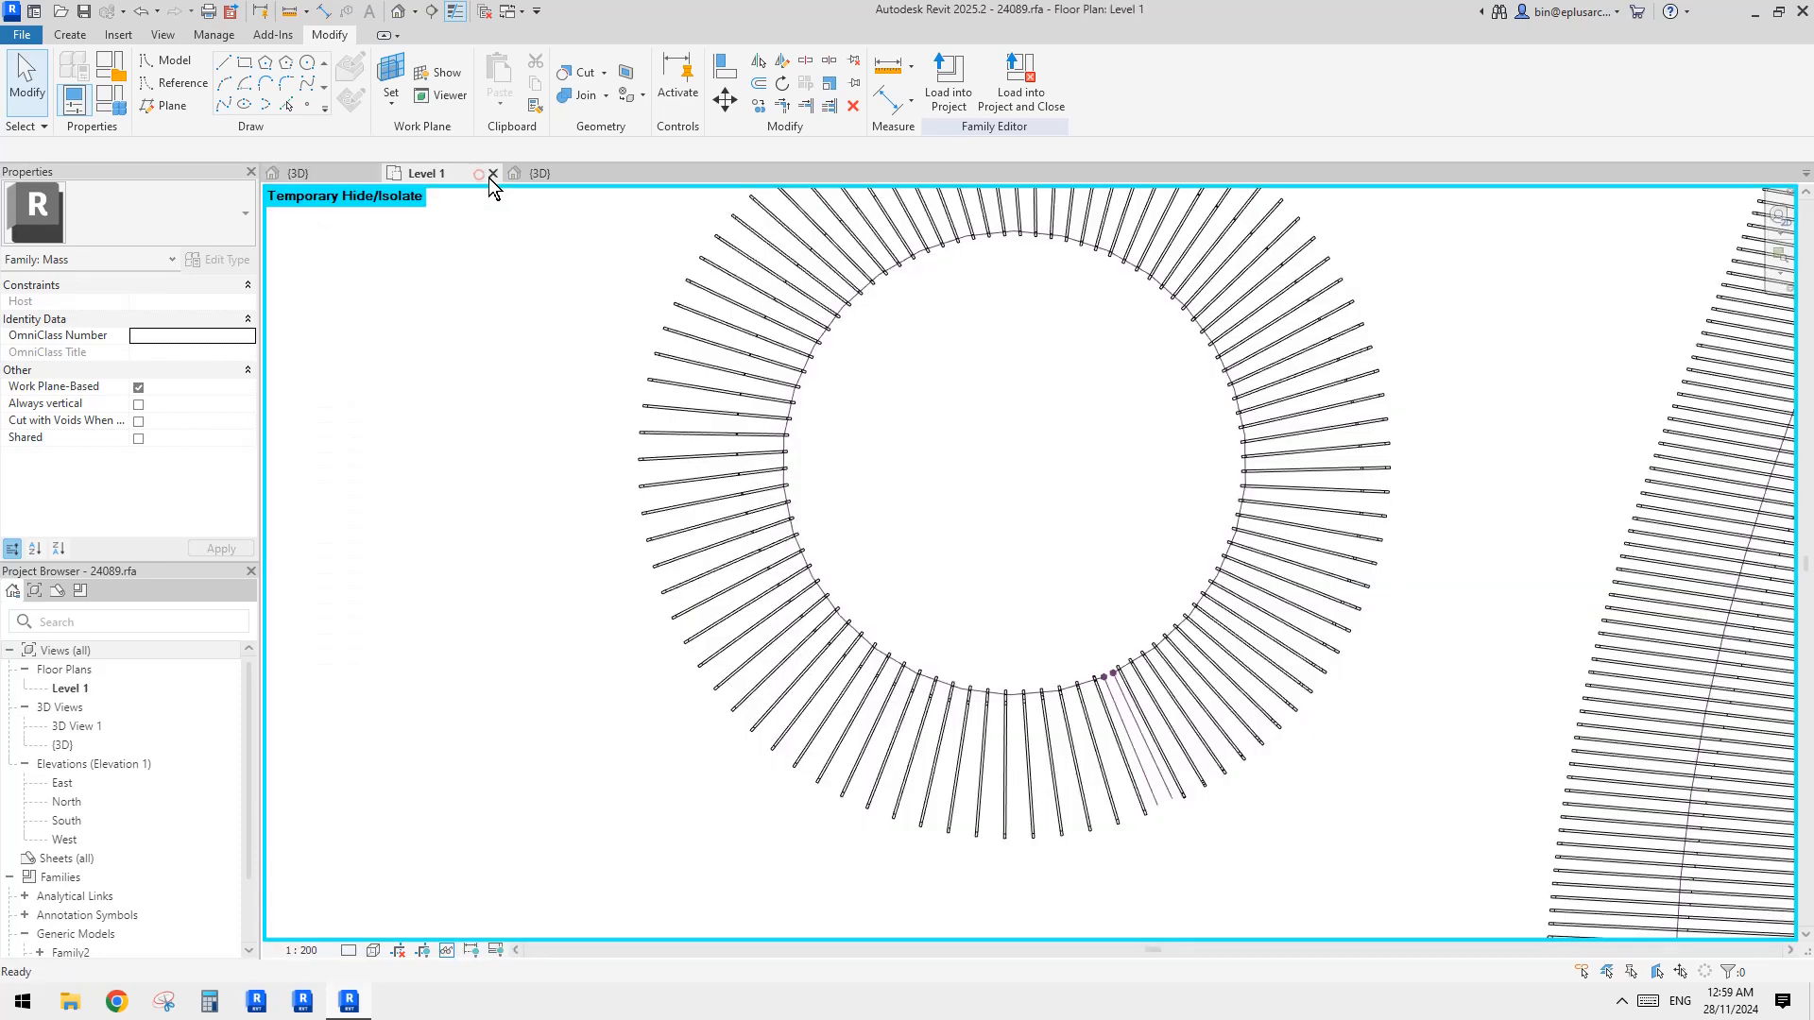
left_click(493, 174)
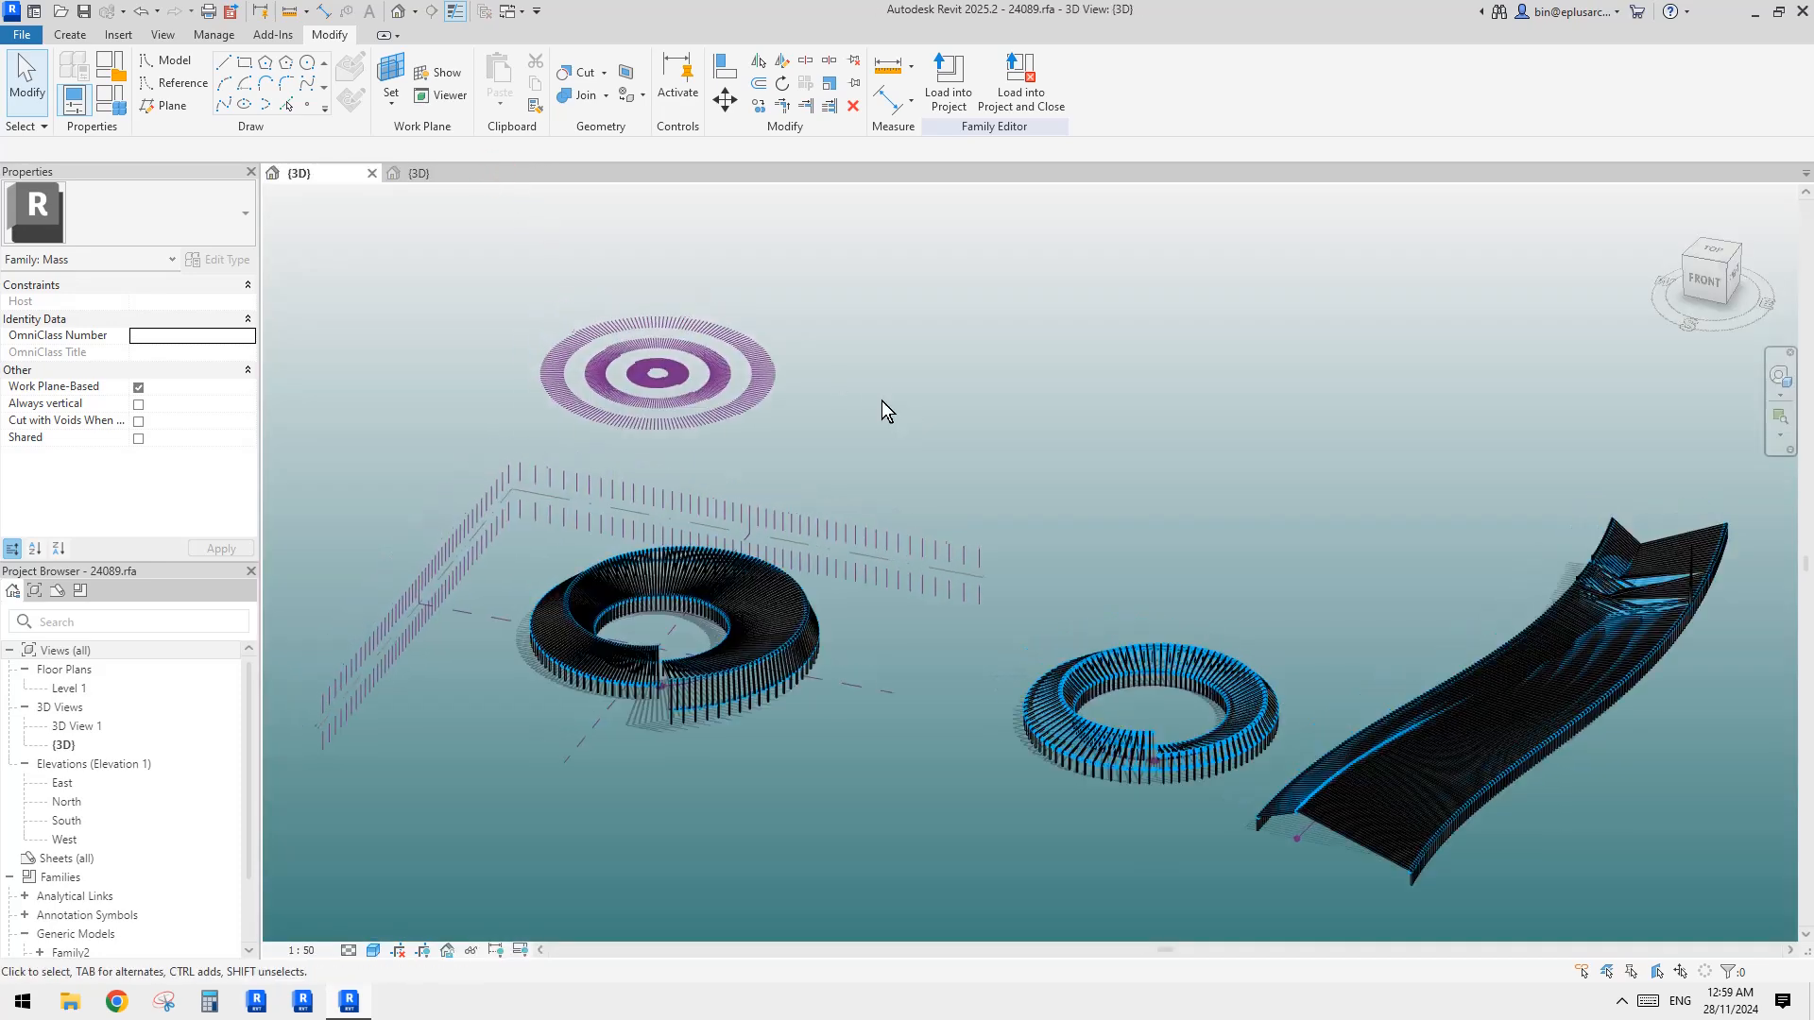
middle_click_drag(1010, 487, 996, 470)
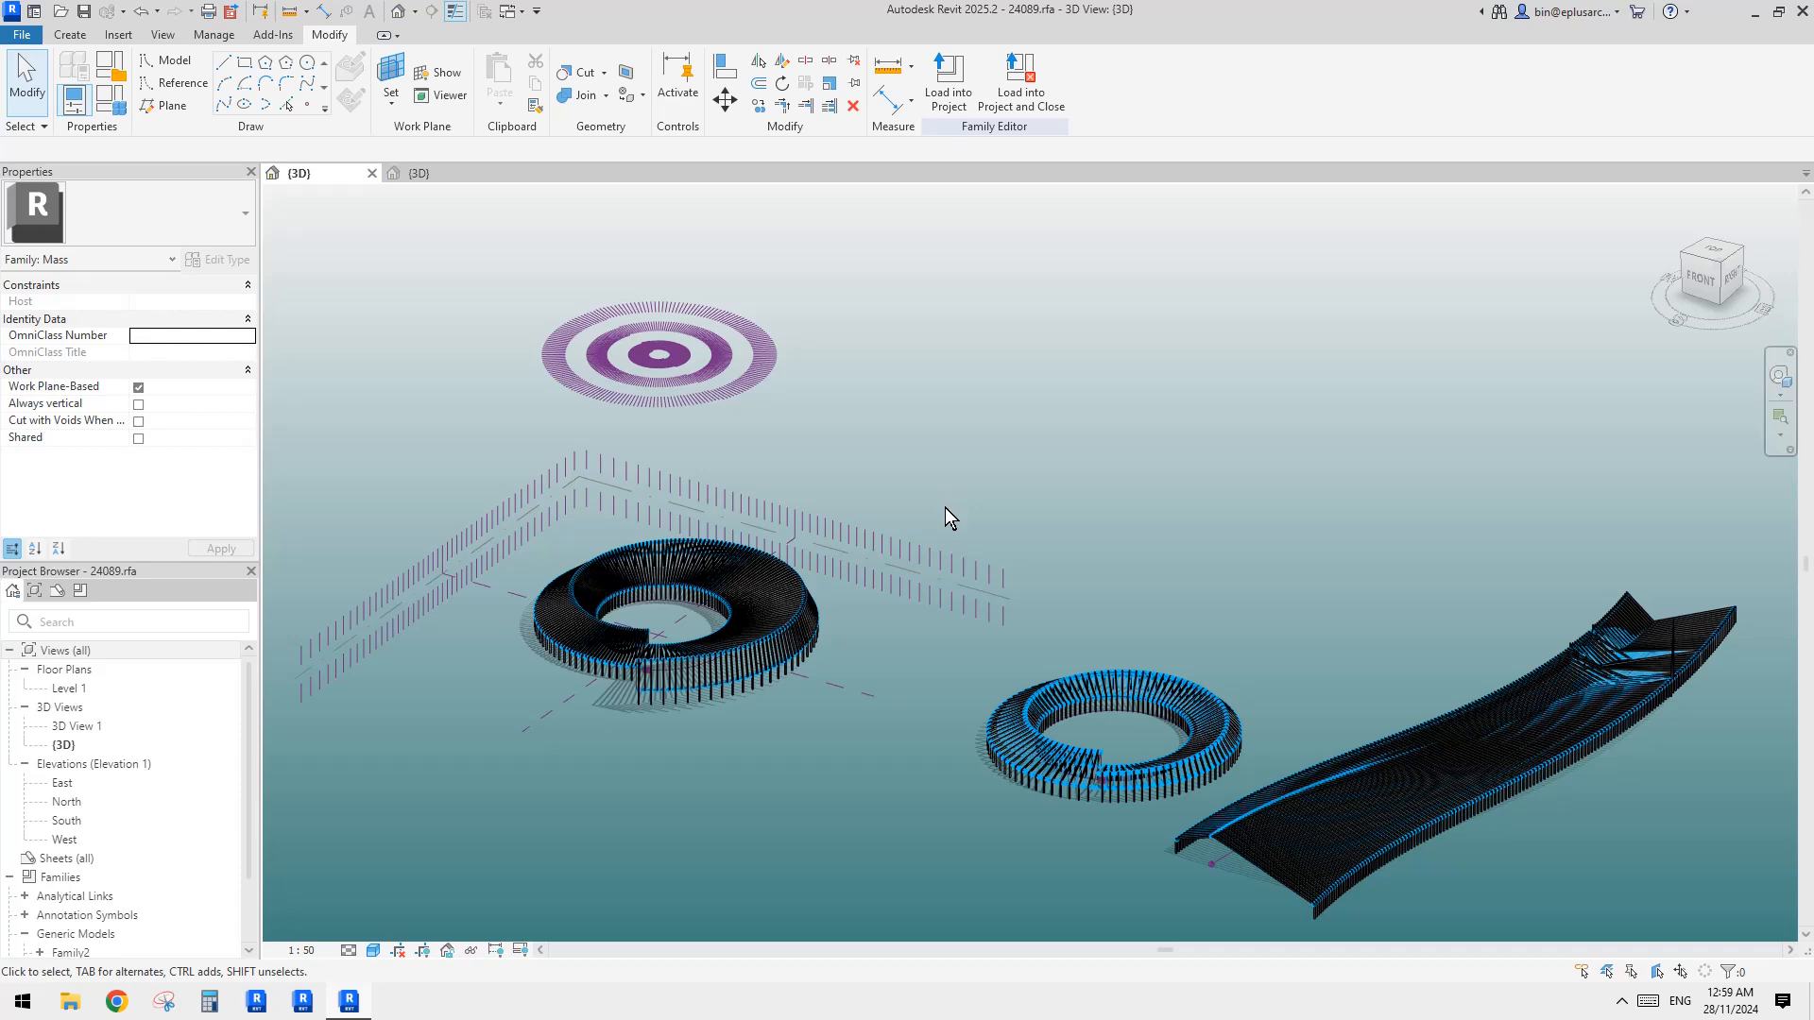
middle_click_drag(946, 512, 1021, 575, "shift")
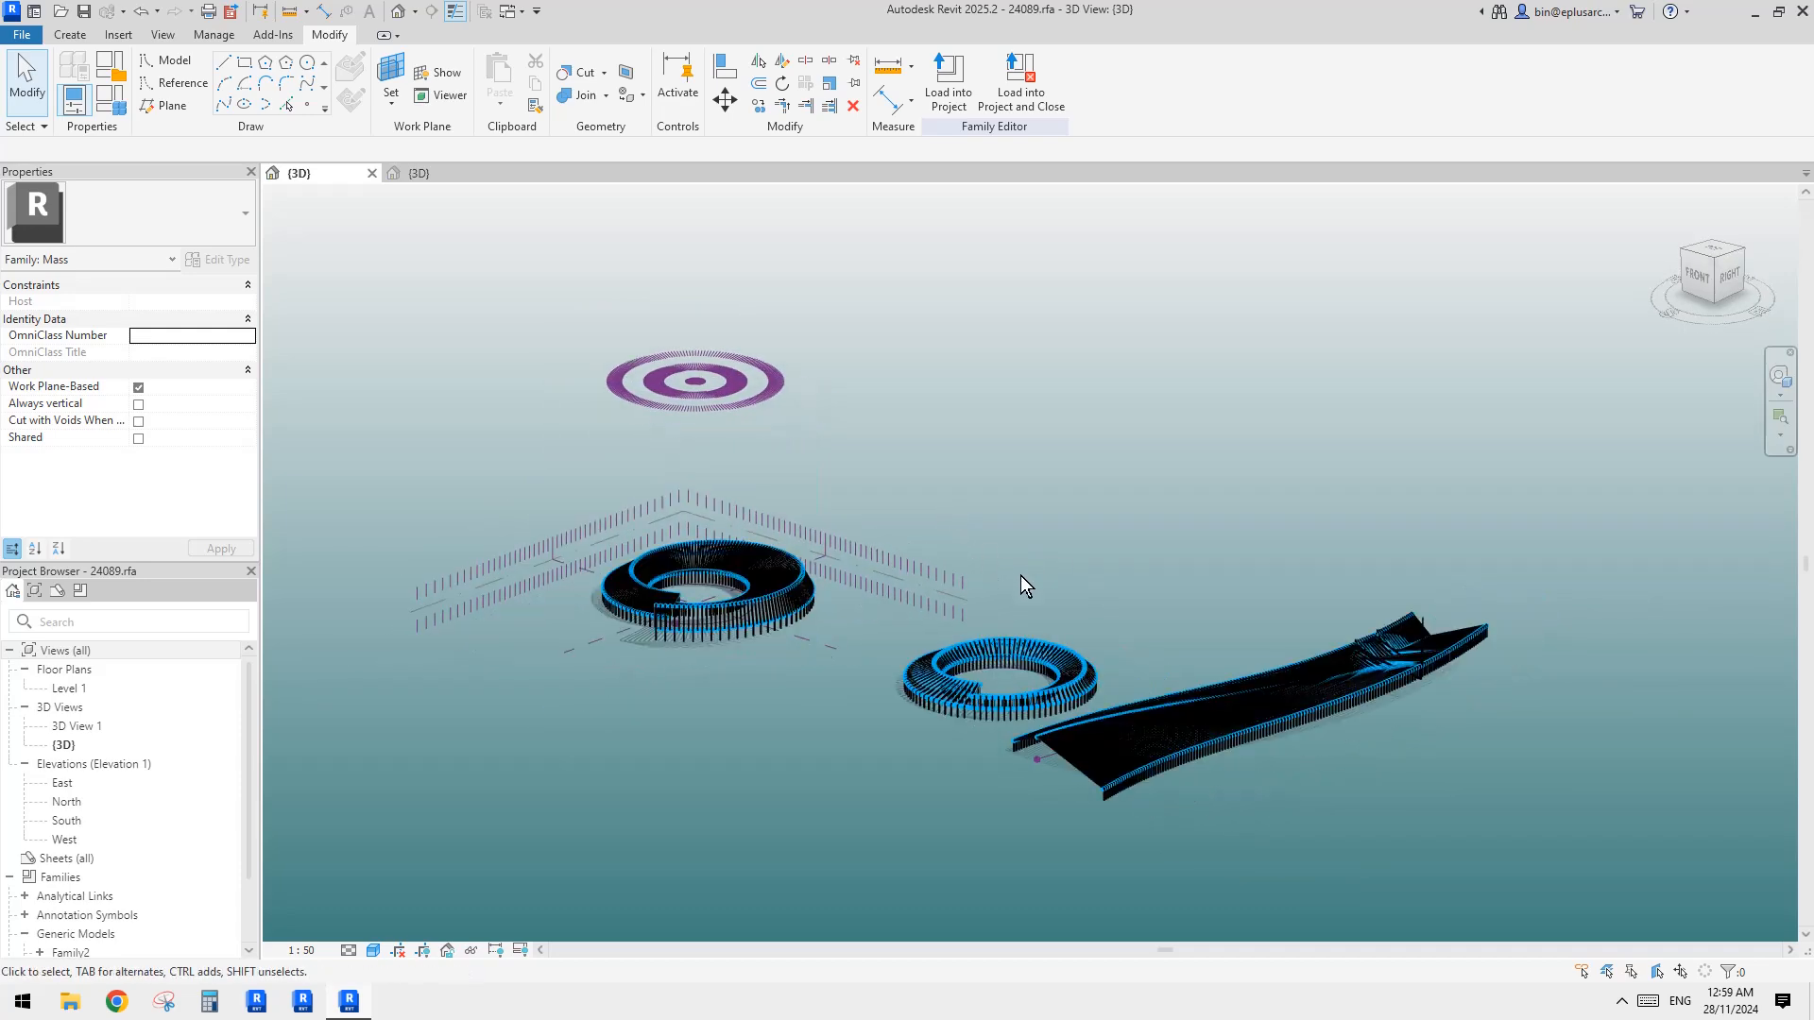
scroll(1020, 576, "up", 2)
scroll(876, 615, "up", 3)
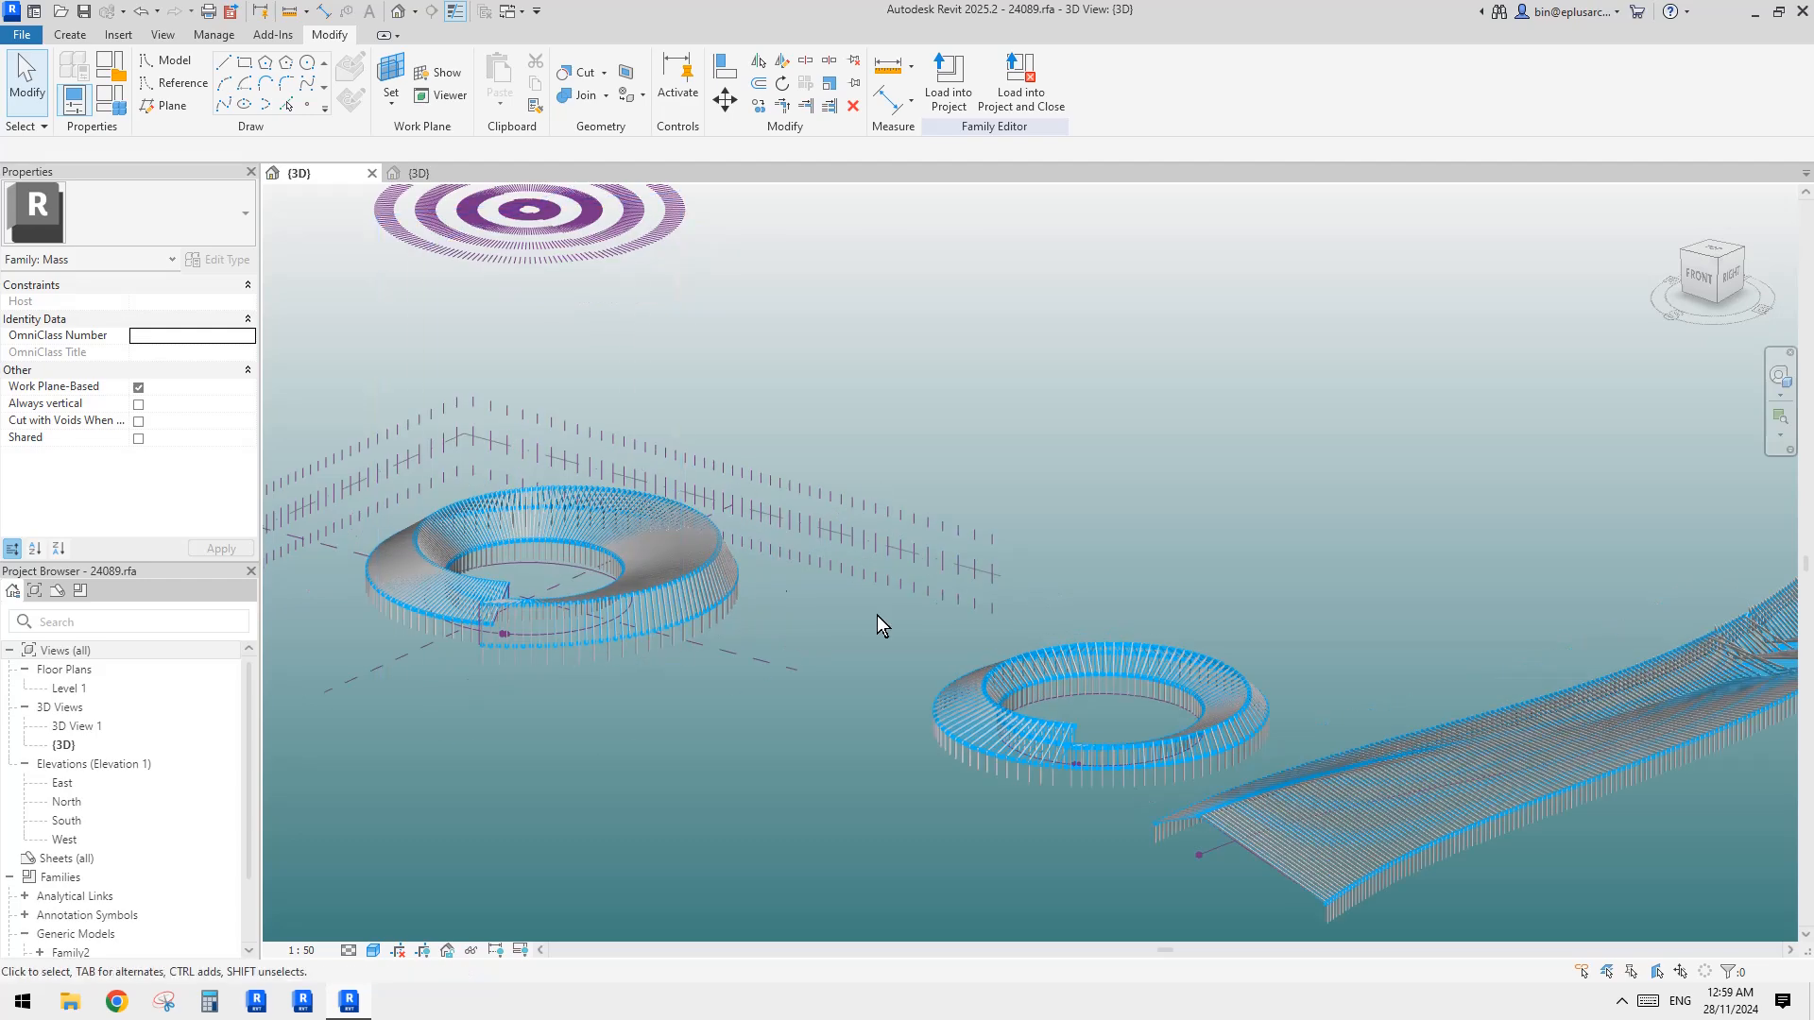
scroll(982, 580, "down", 2)
scroll(1125, 609, "up", 1)
mouse_move(1124, 611)
middle_mouse_down()
mouse_move(1145, 599)
mouse_move(1148, 629)
middle_mouse_up()
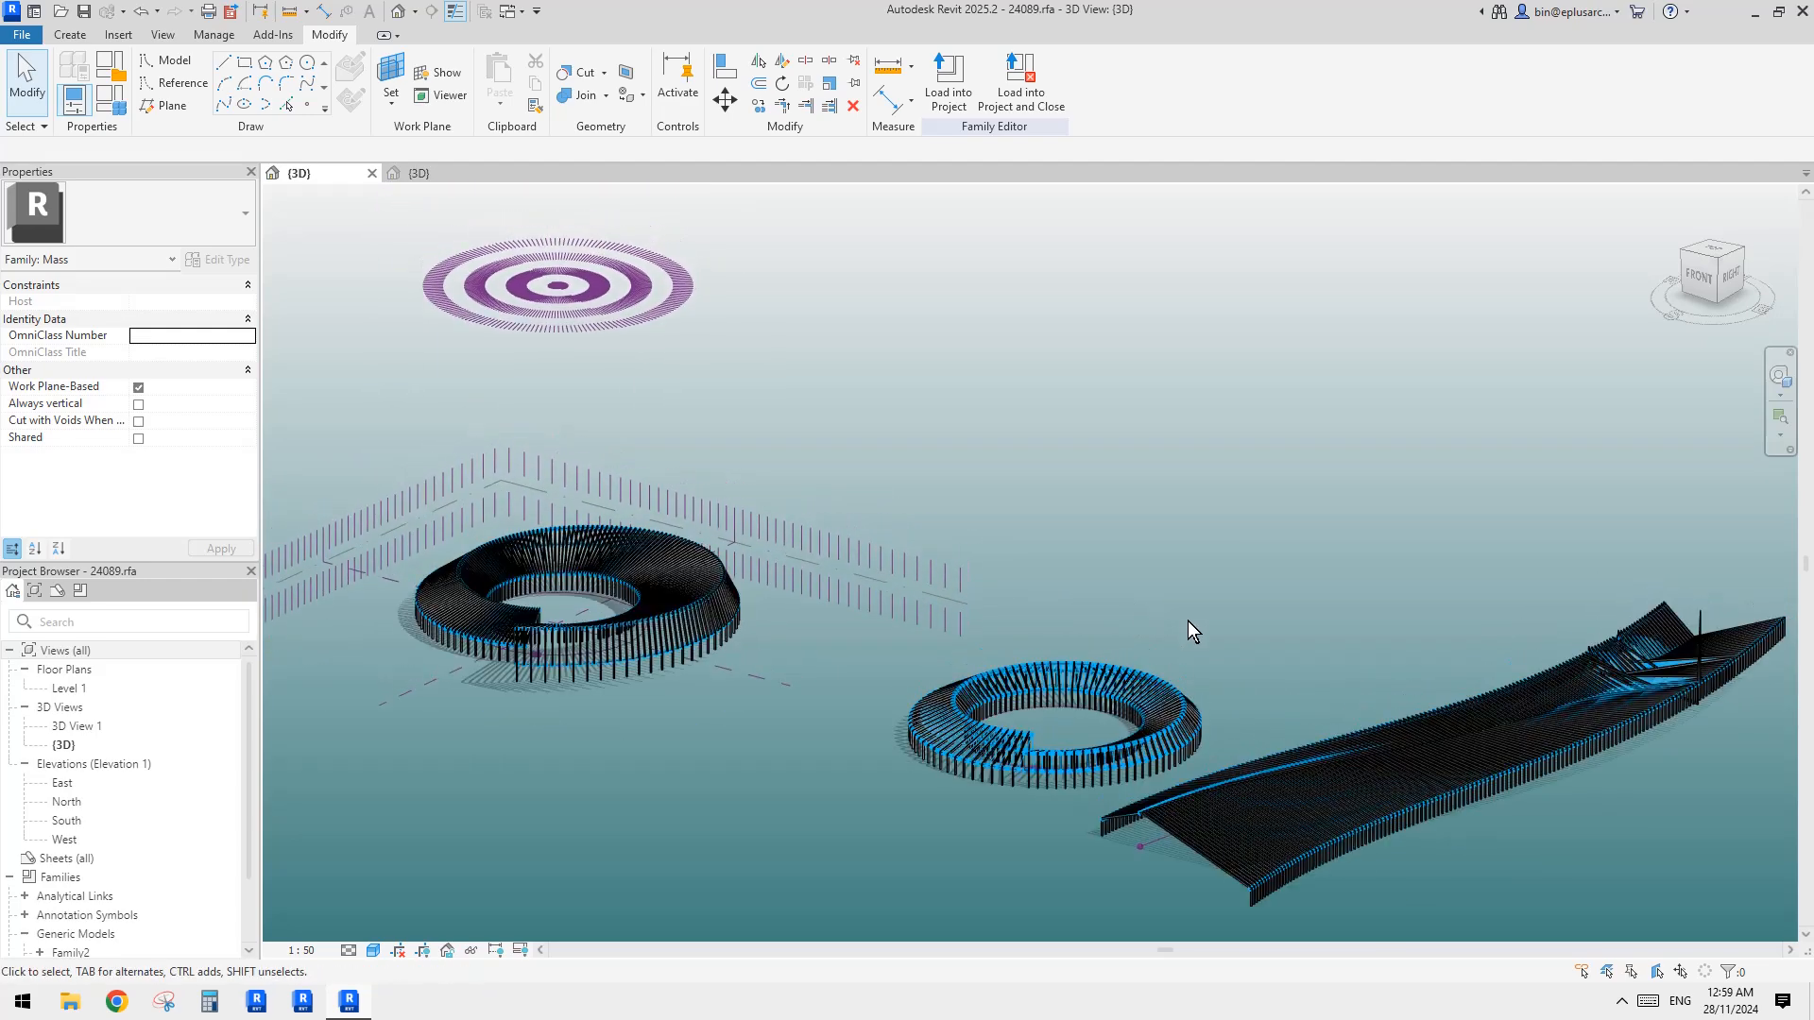